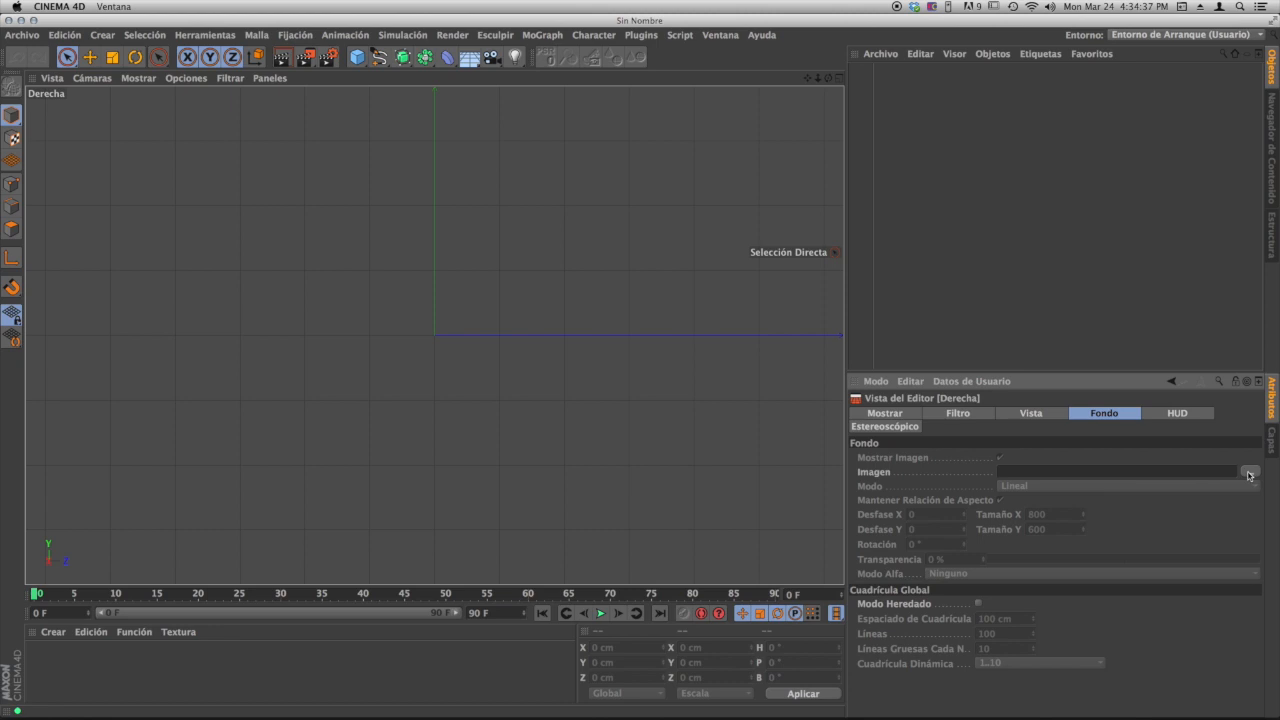
- Load image008.jpg from the Desktop as the background image of the maximized right-side view (Derecha)
key(super+d)
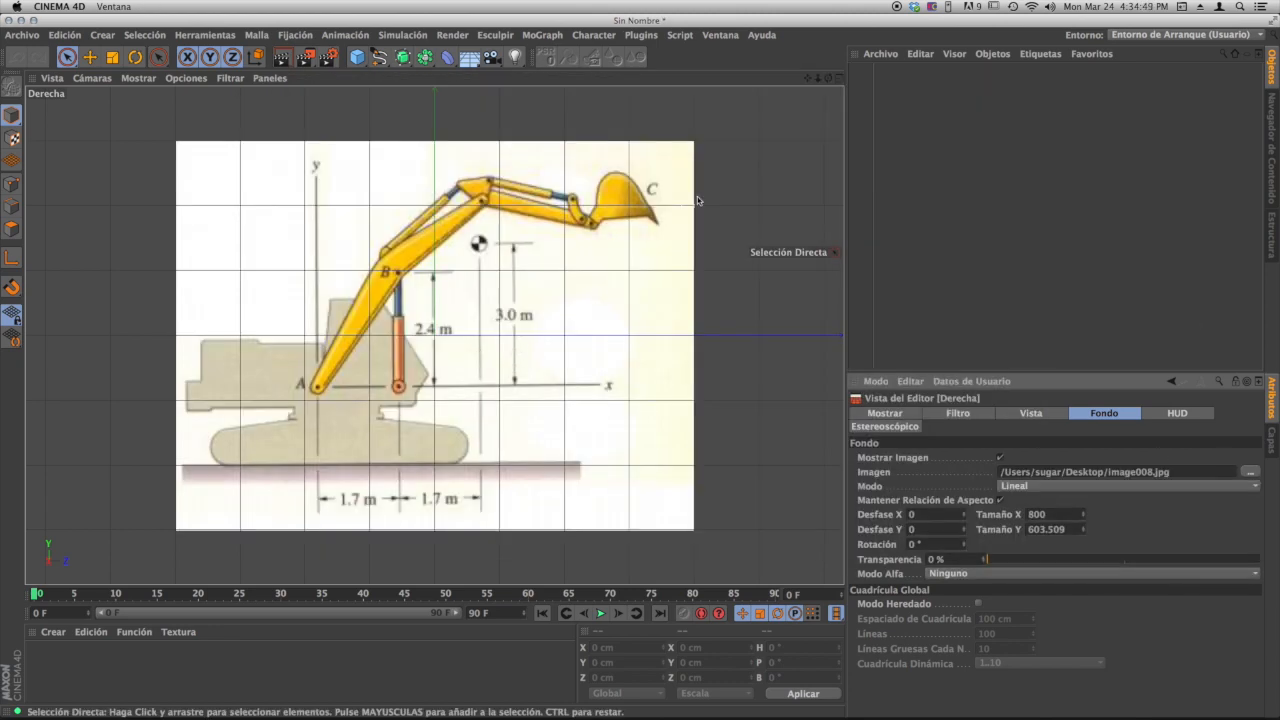
click(838, 78)
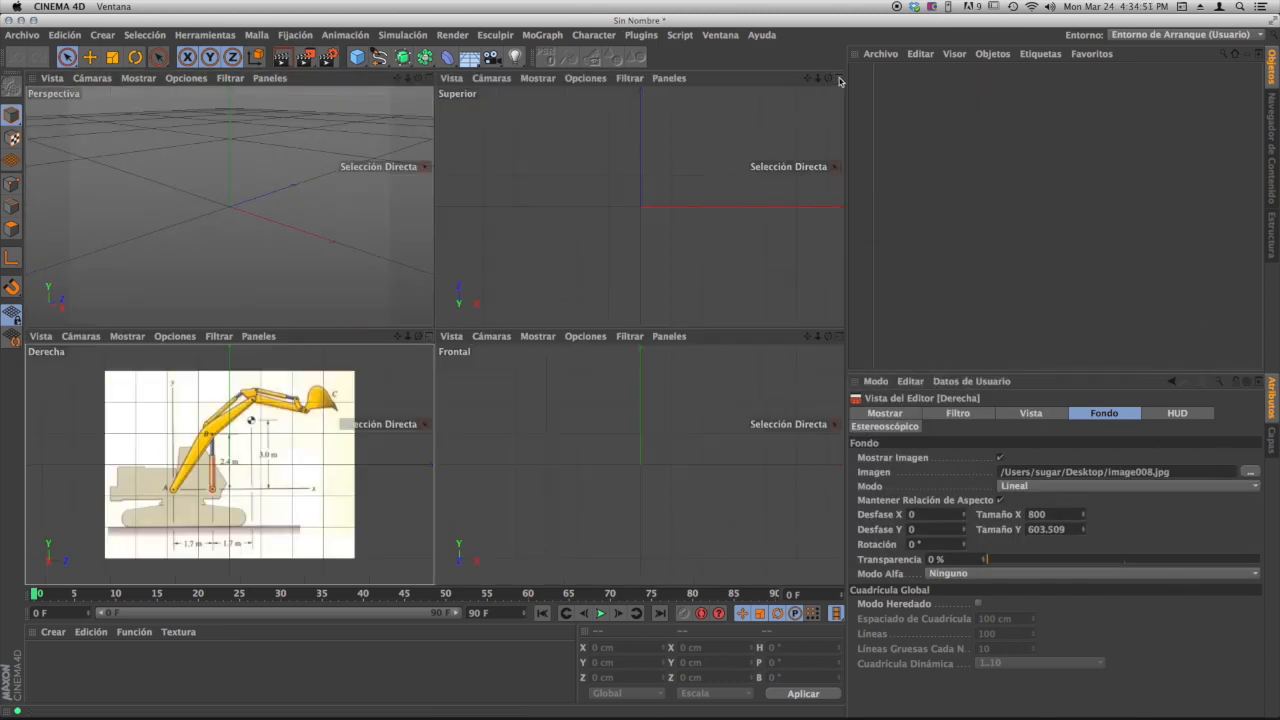
click(428, 336)
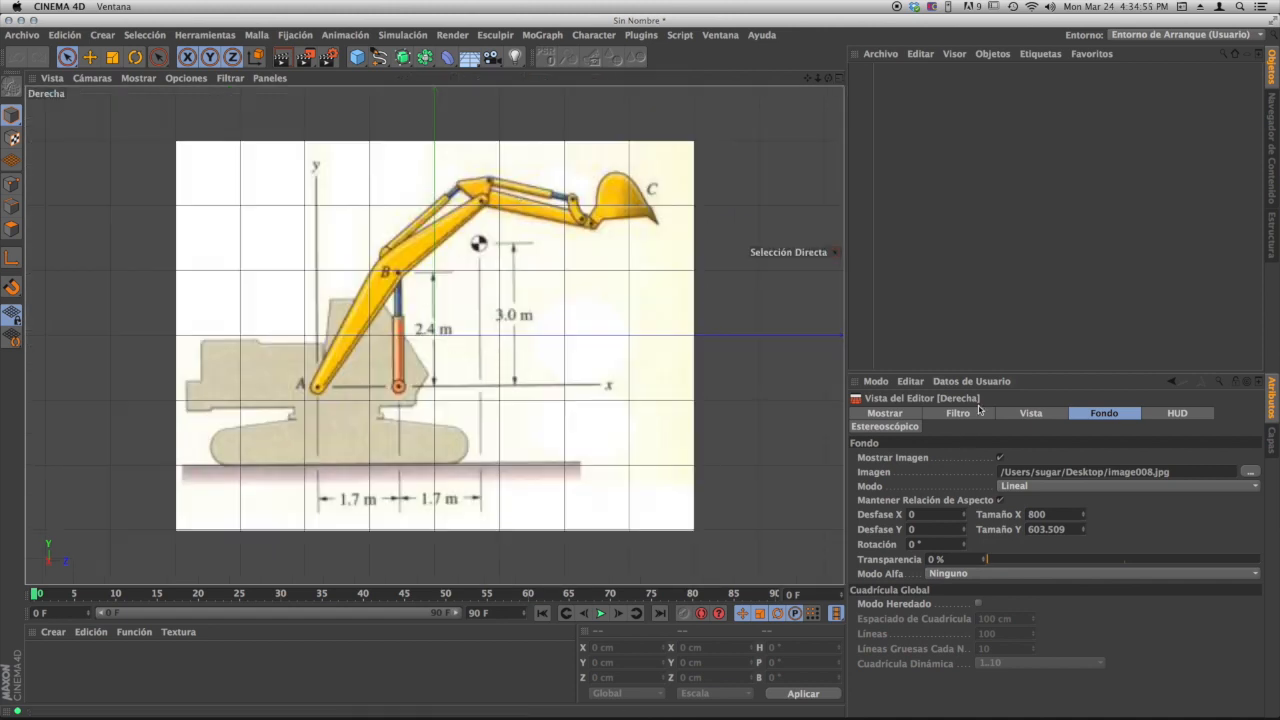
- Trace the excavator's main boom from joint A past B to the elbow with a closed linear spline
click(380, 57)
click(380, 57)
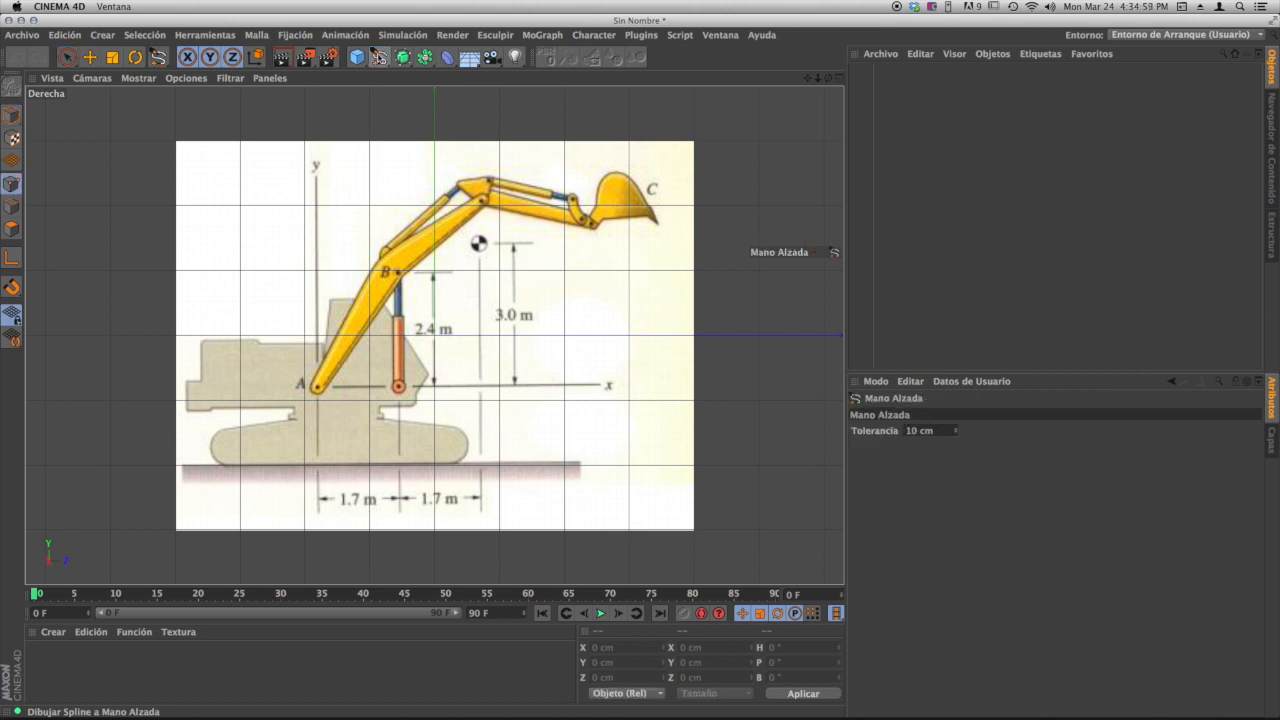
click(428, 97)
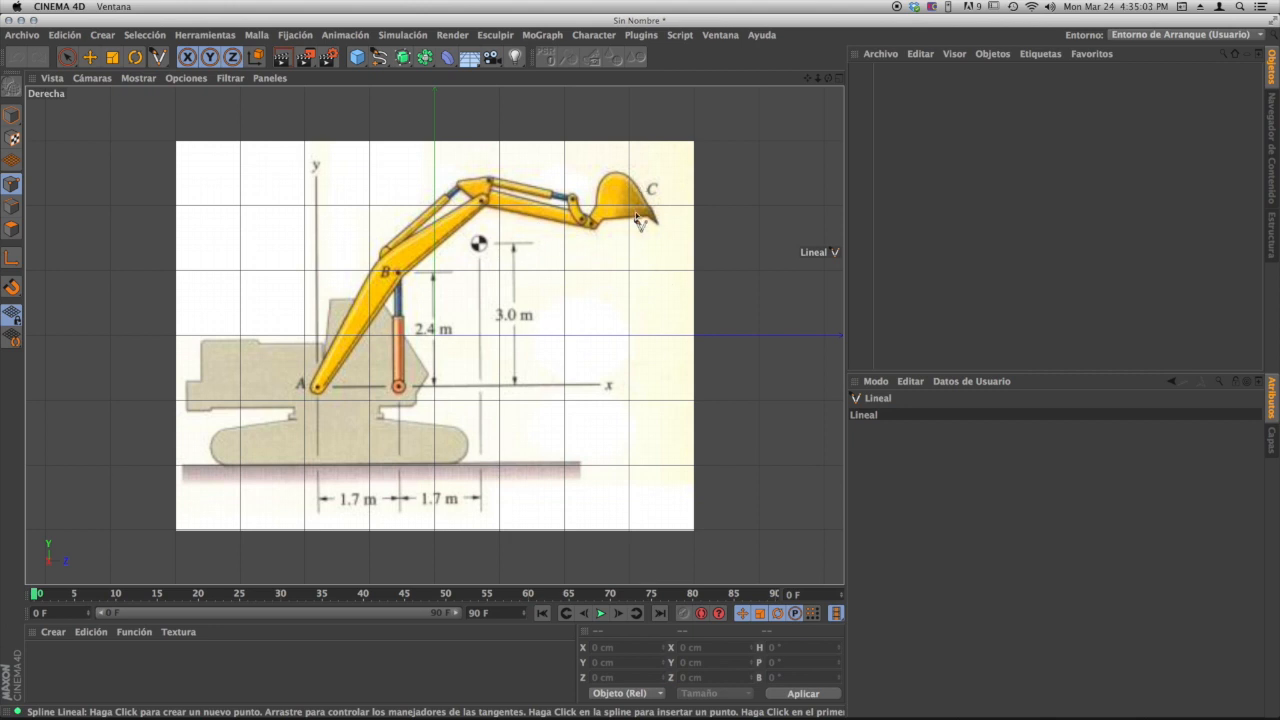
click(314, 388)
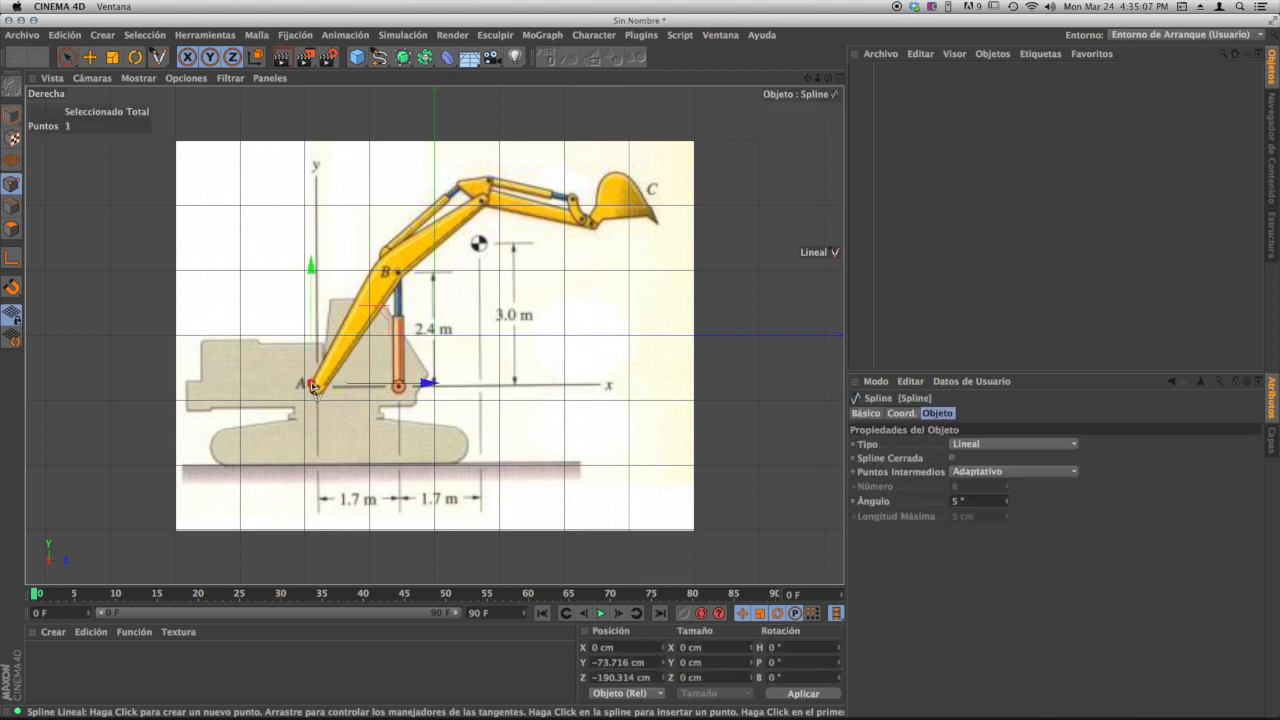
click(379, 262)
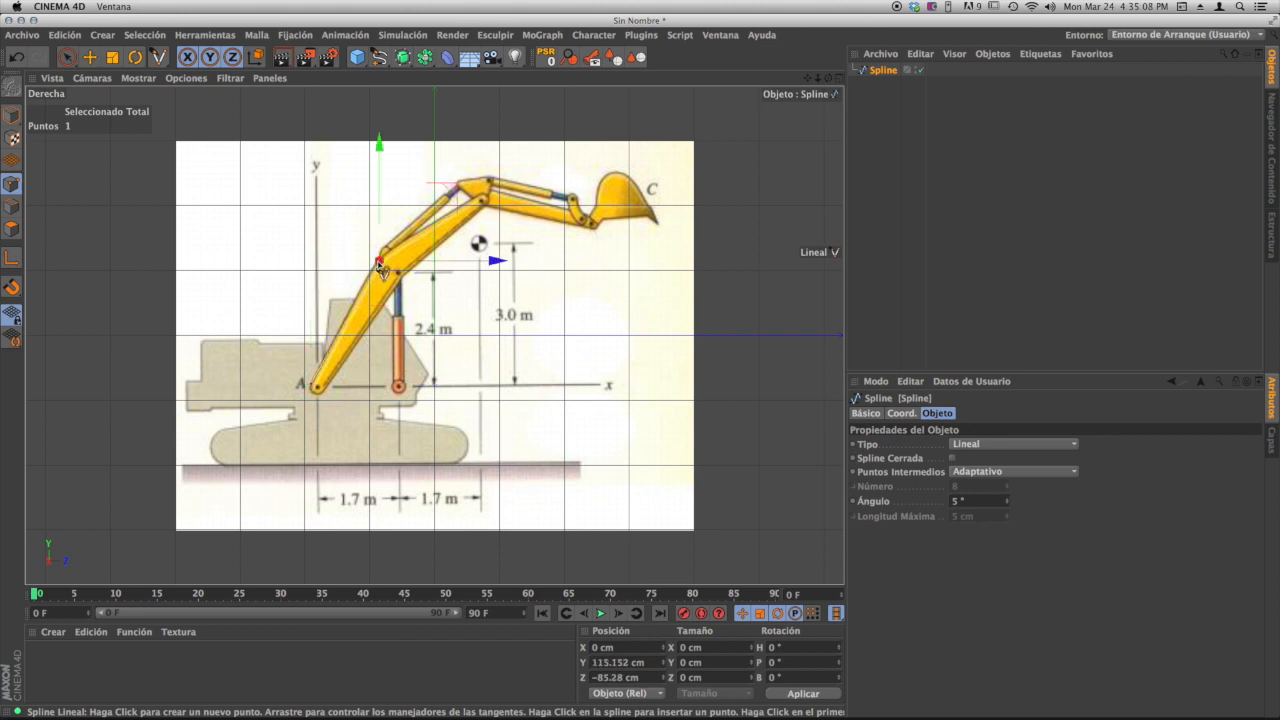
click(479, 197)
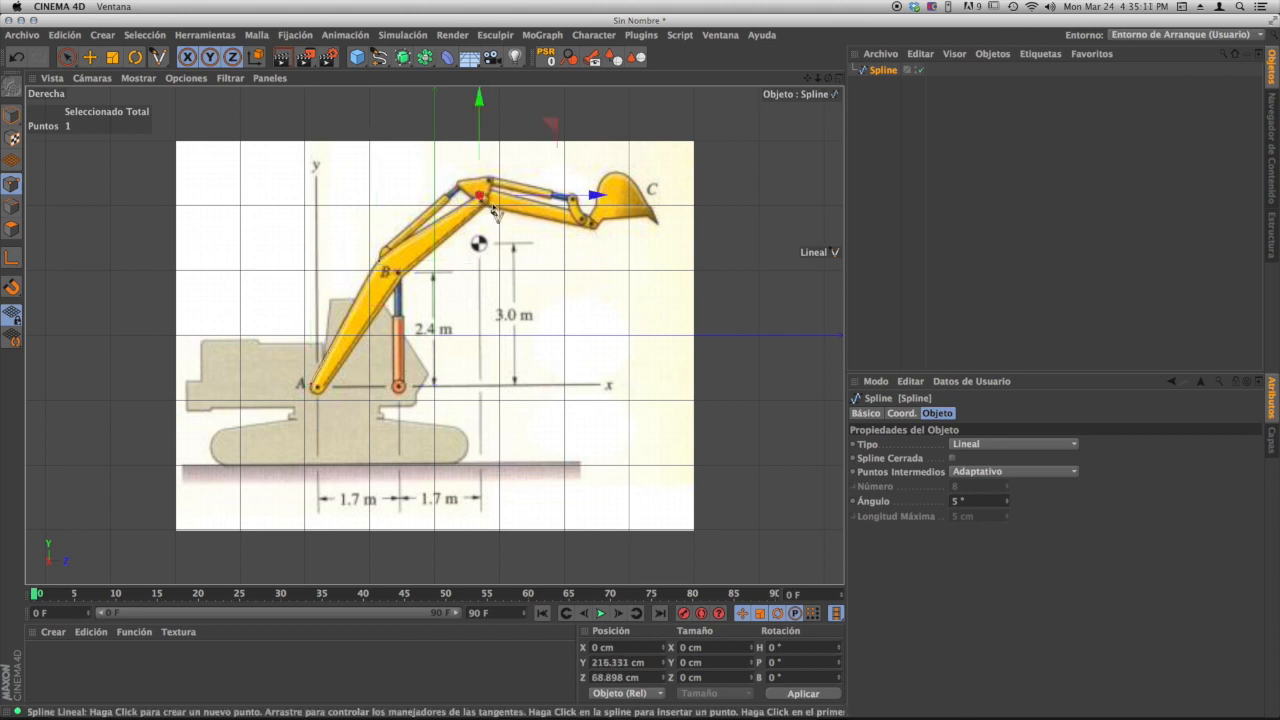
scroll(495, 212, up, 5)
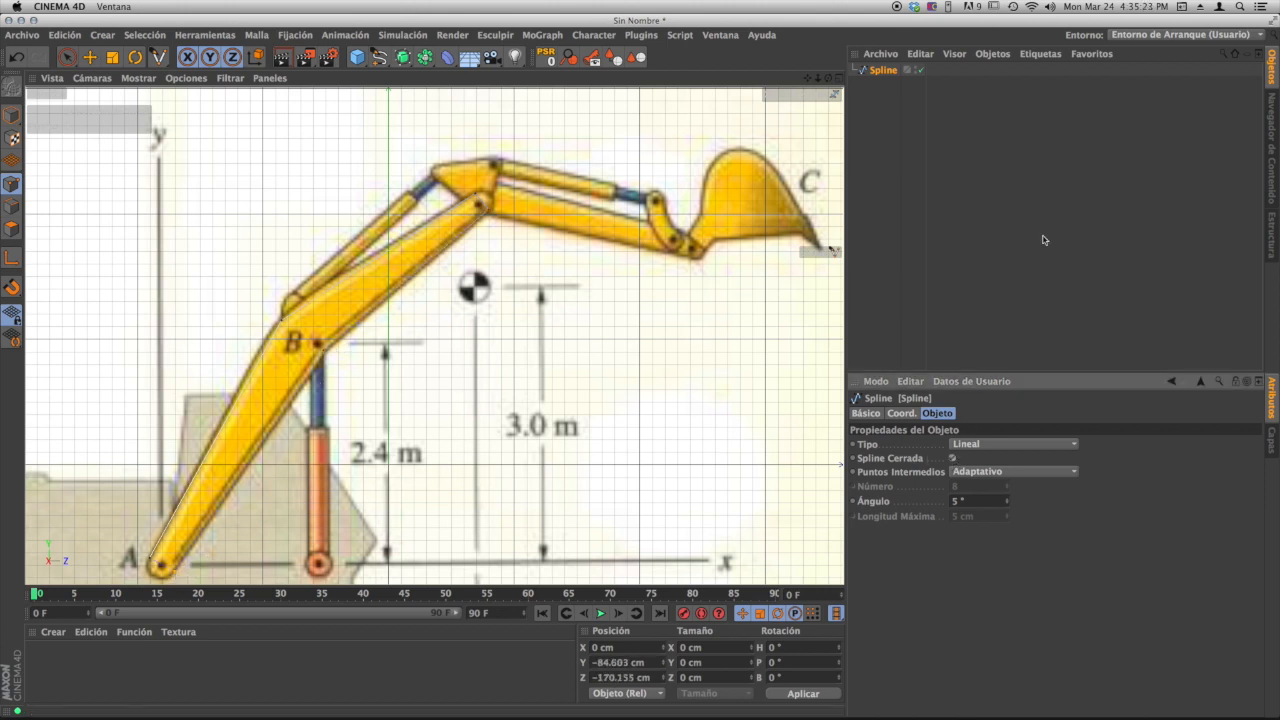
- Rename the main boom's spline as Brazo 1
double_click(883, 71)
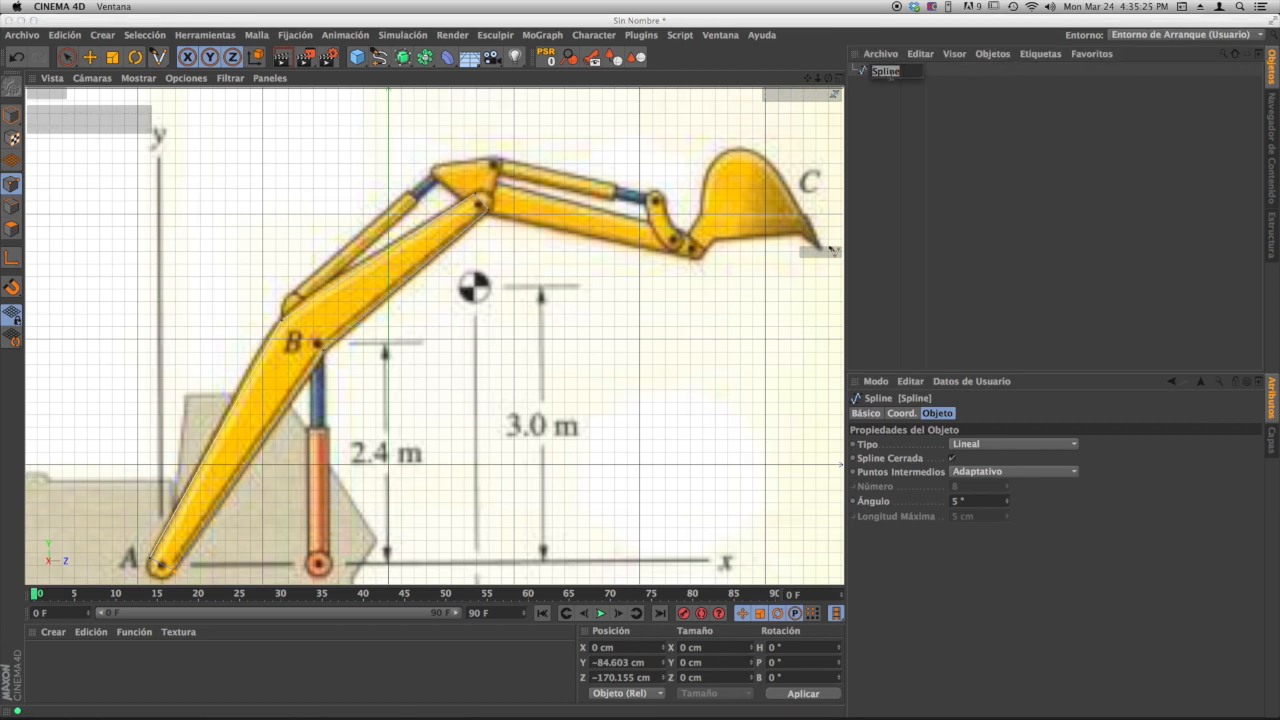
text(Brazo 1)
key(Return)
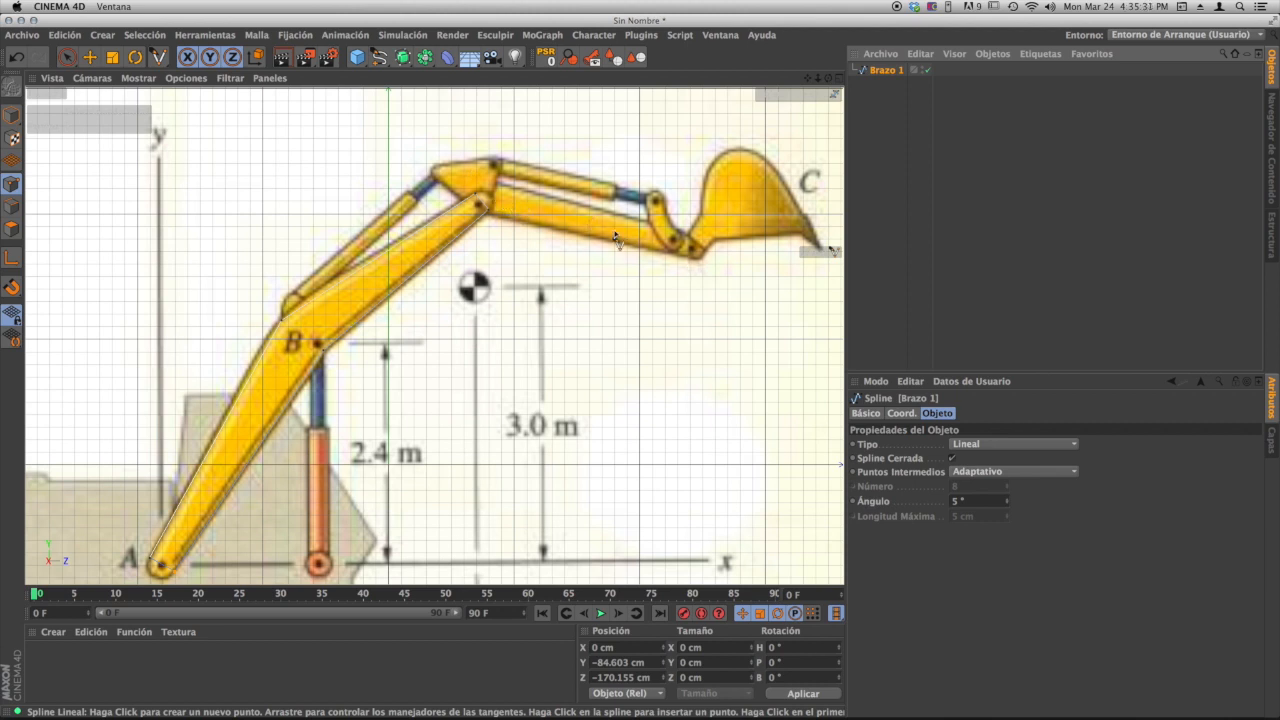
click(704, 255)
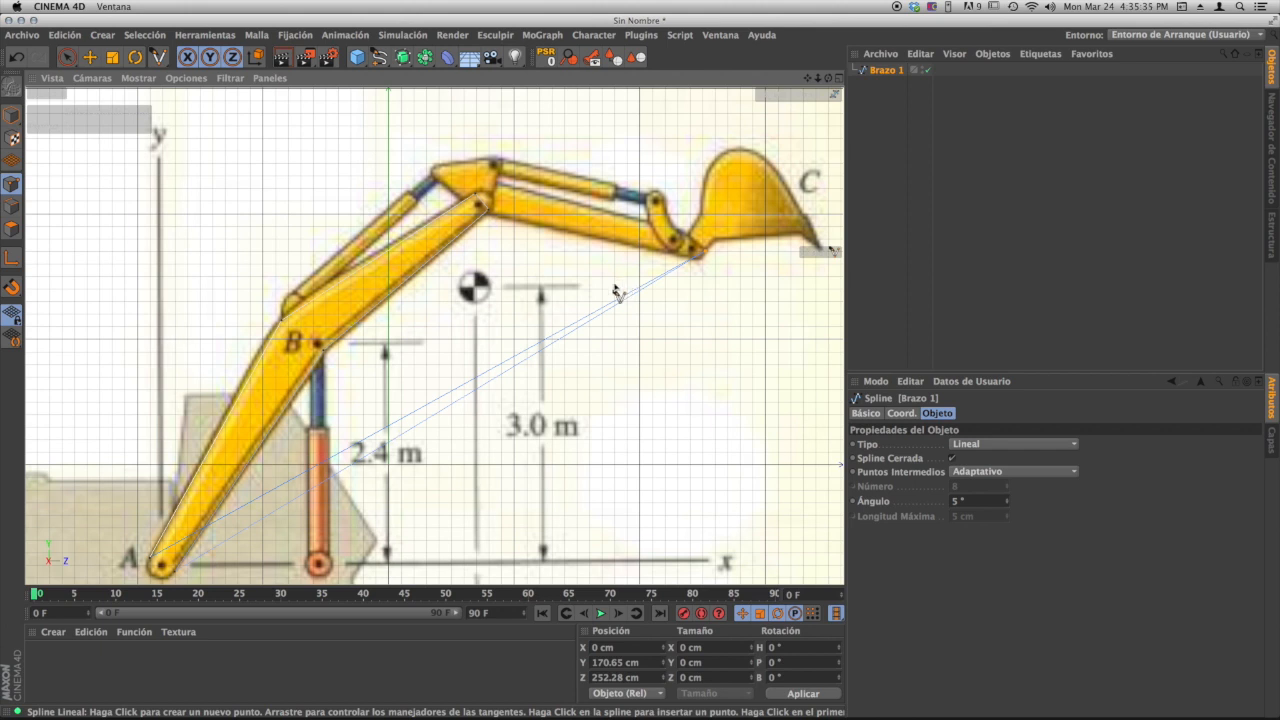
key(super+z)
key(Return)
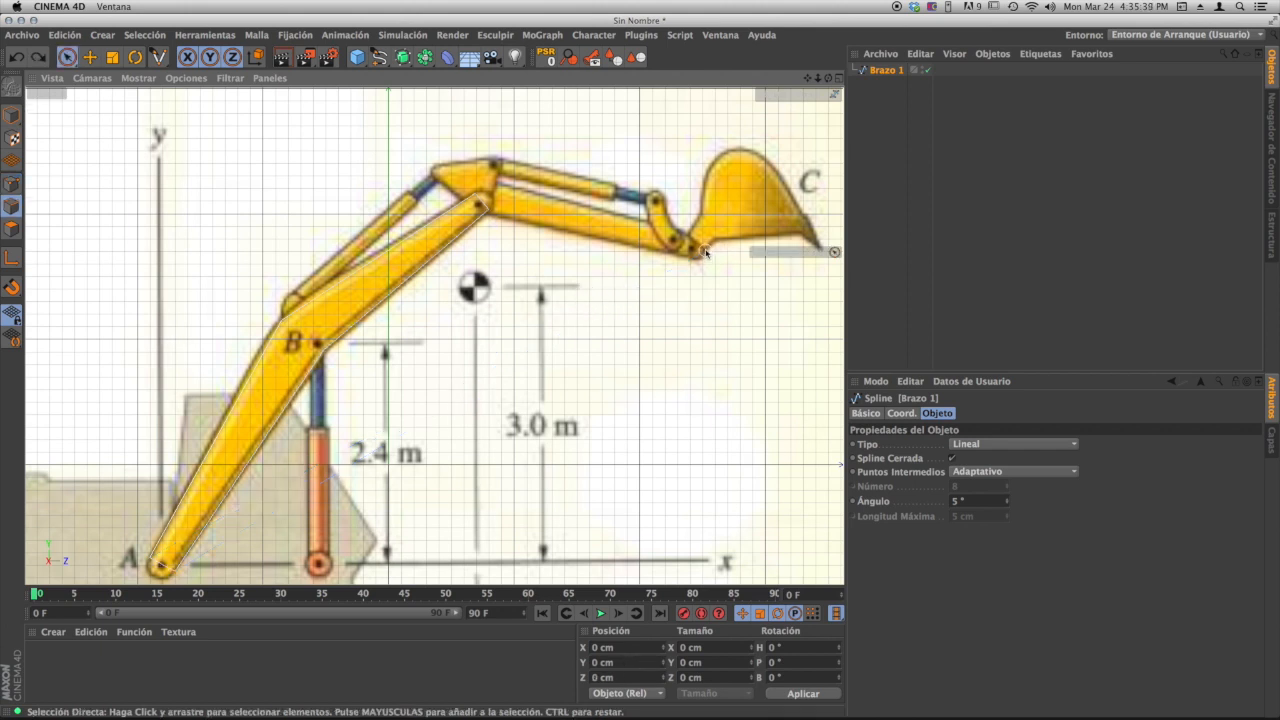
- Trace the excavator's second arm, from the bucket joint to the elbow and back, as a closed linear spline
click(159, 57)
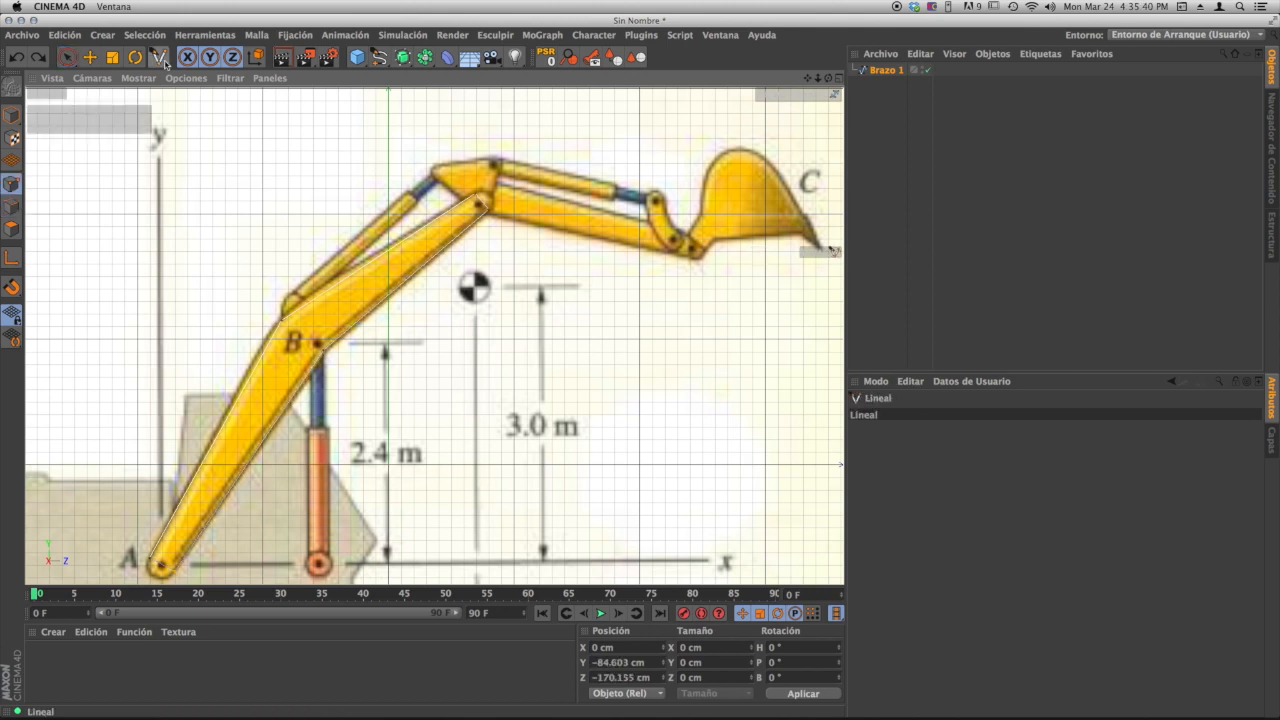
click(686, 242)
click(604, 207)
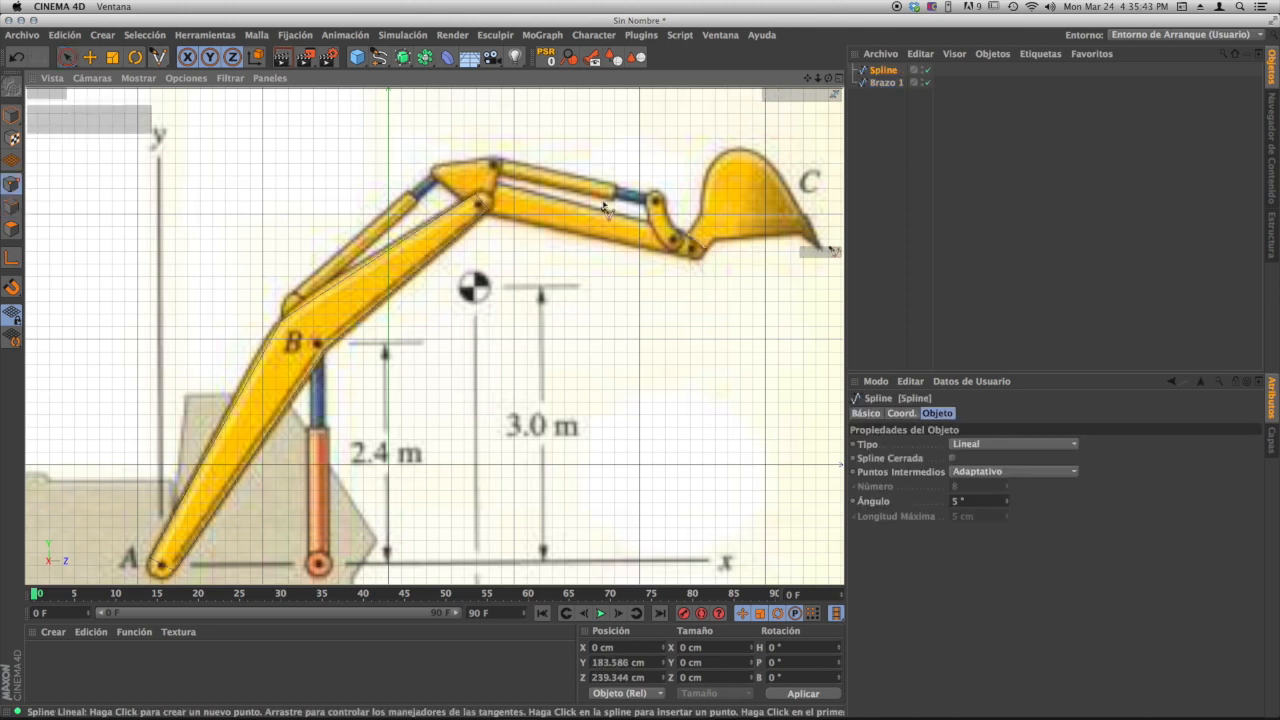
click(491, 185)
click(476, 206)
click(487, 218)
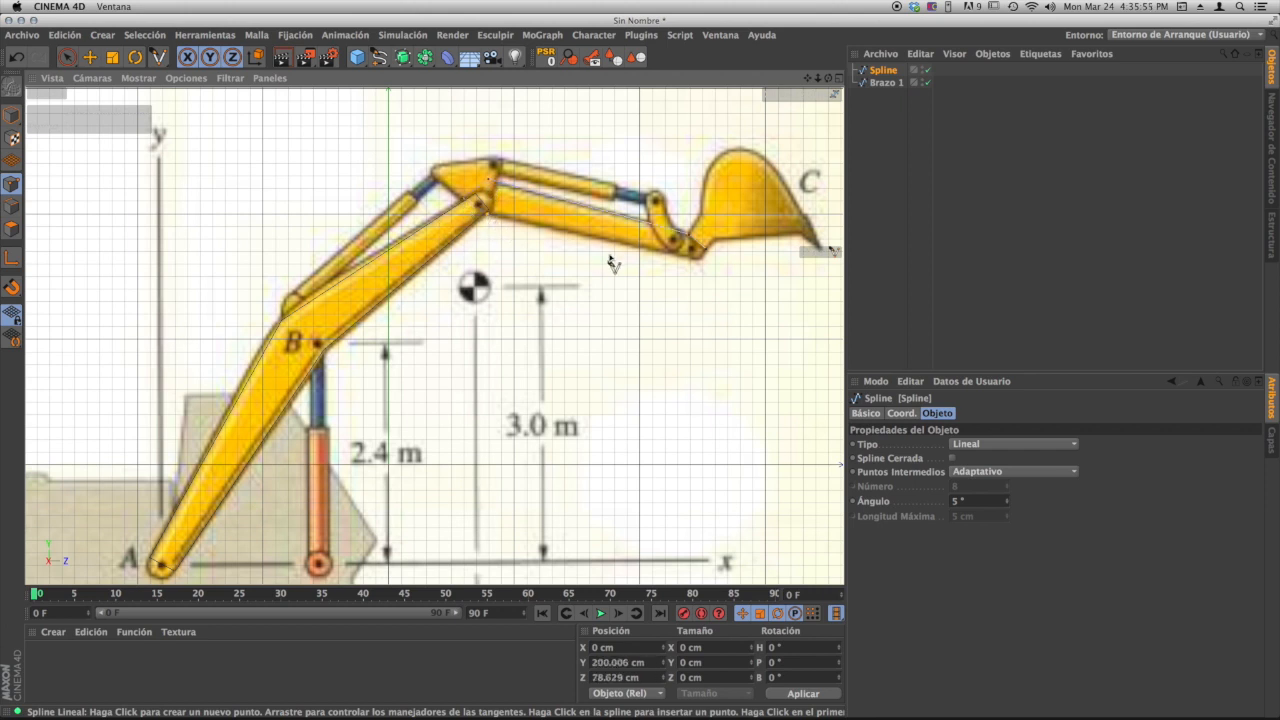
click(697, 260)
click(953, 458)
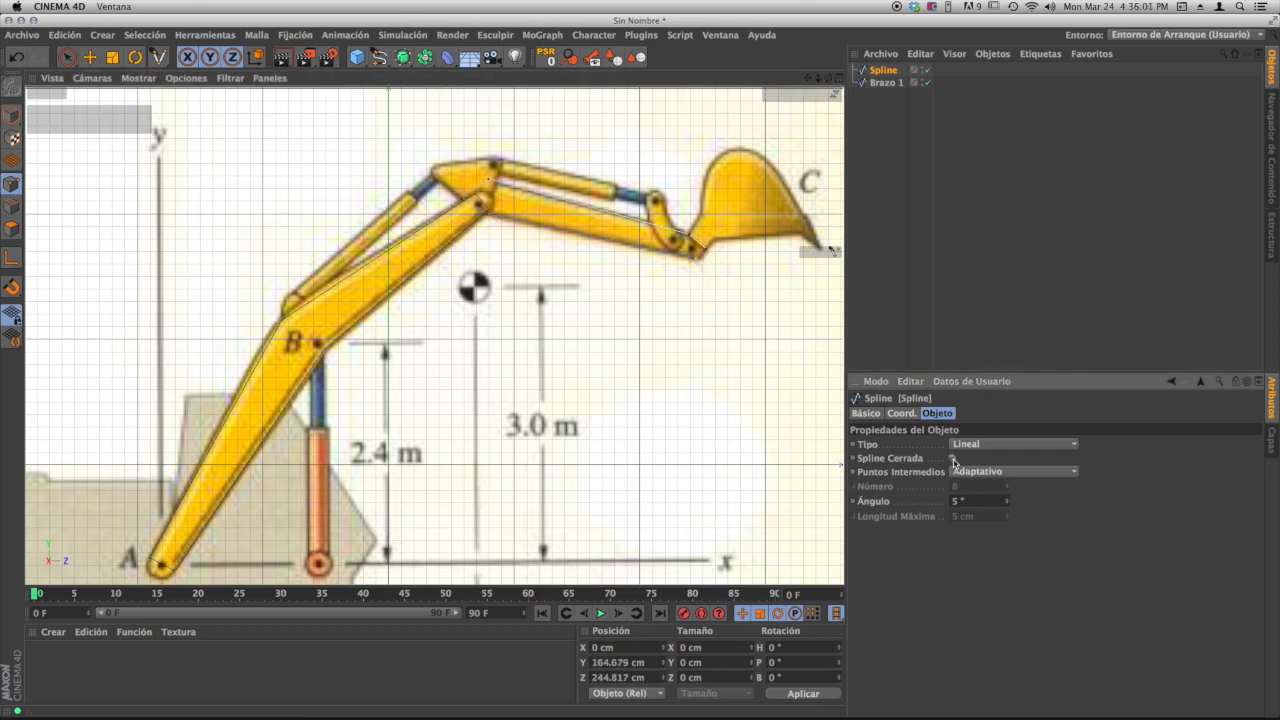
- Rename the second arm's spline as Brazo 2 and place it below Brazo 1 in the object list
click(895, 102)
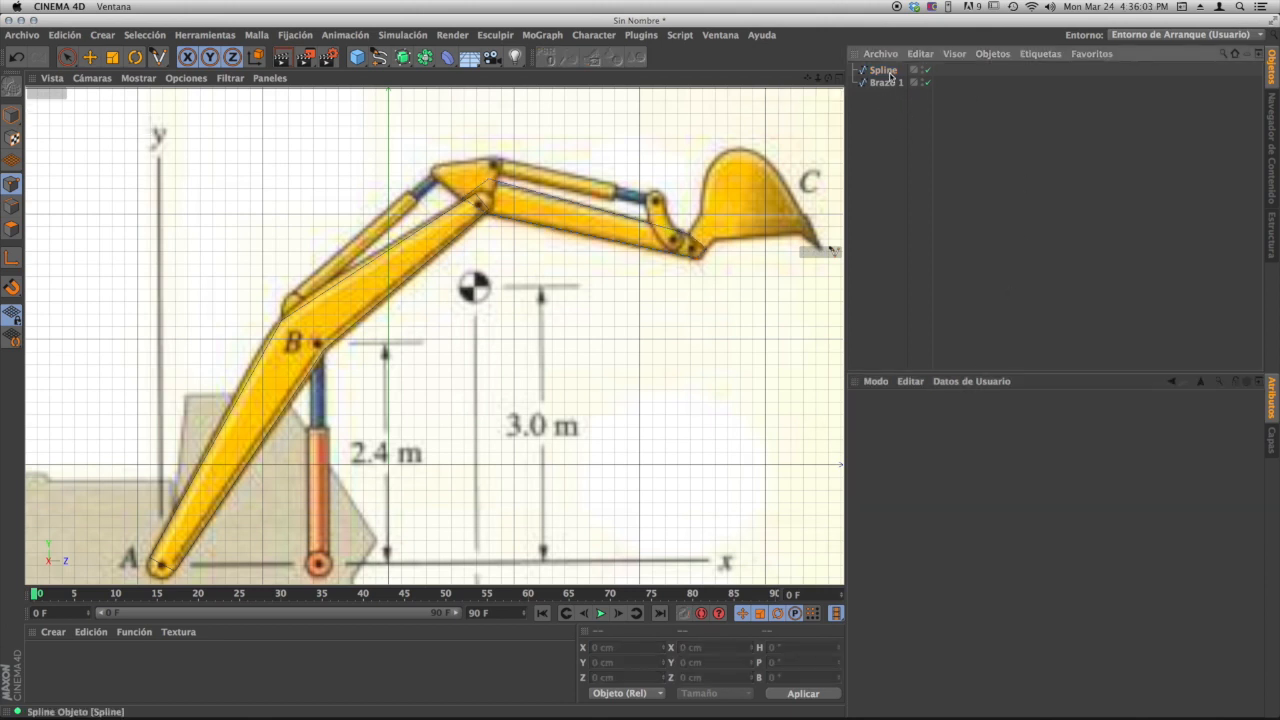
click(884, 71)
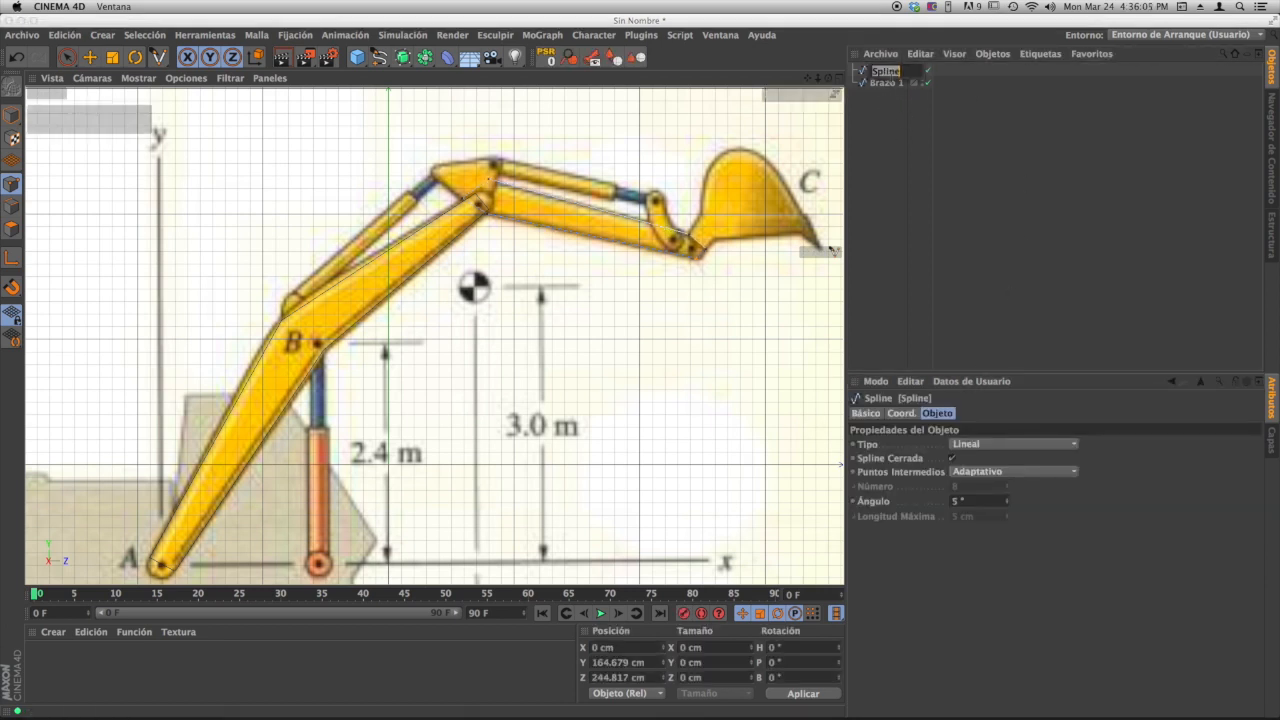
text(Brazo 2)
key(Return)
drag(893, 82, 895, 90)
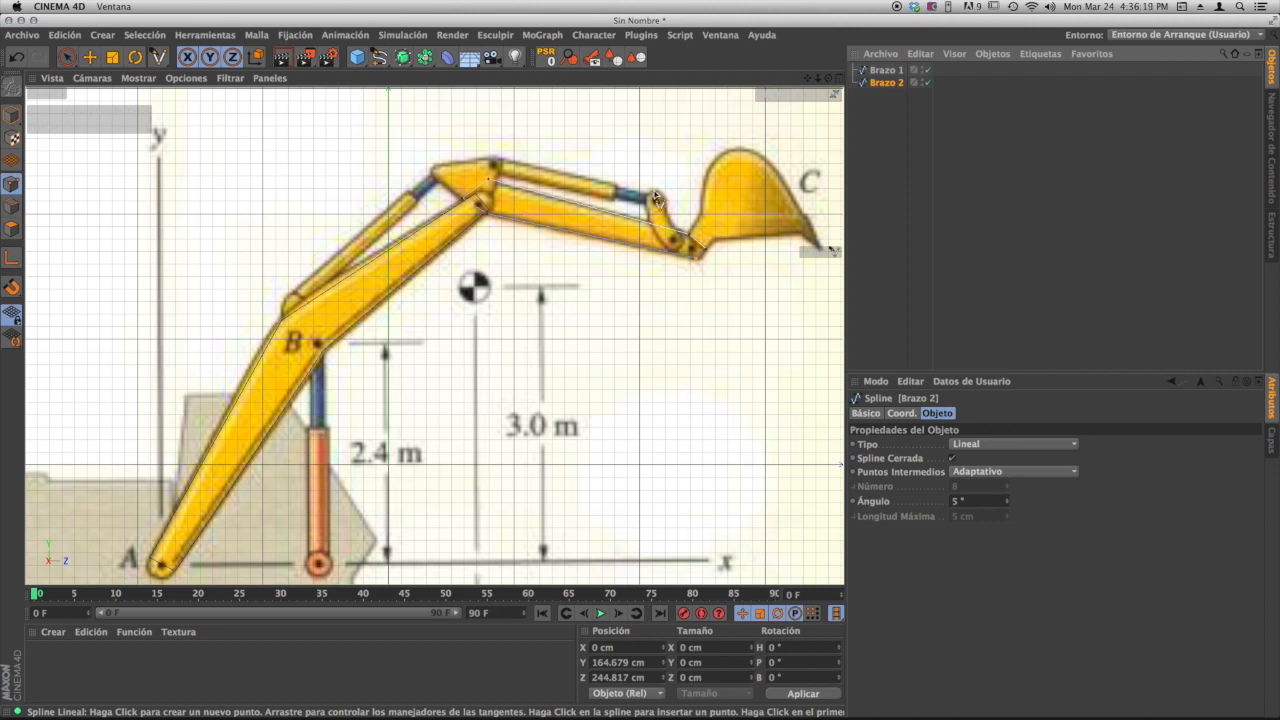
scroll(658, 195, up, 5)
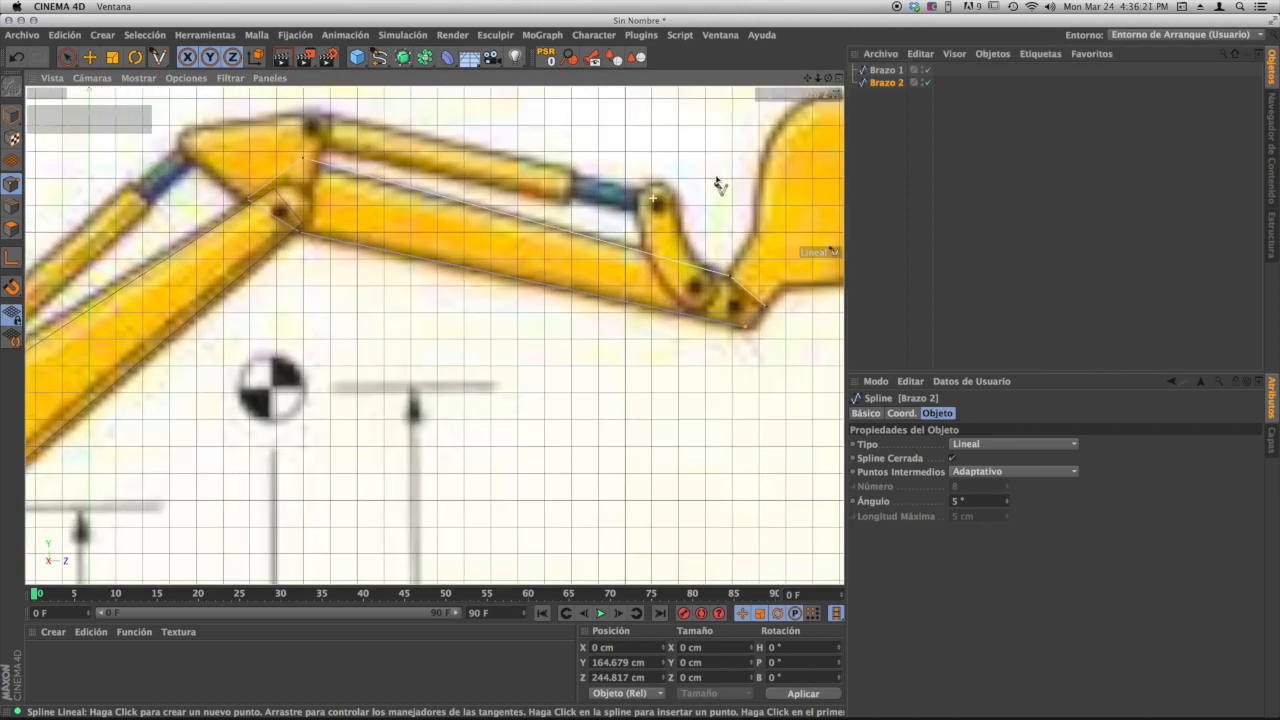
click(450, 209)
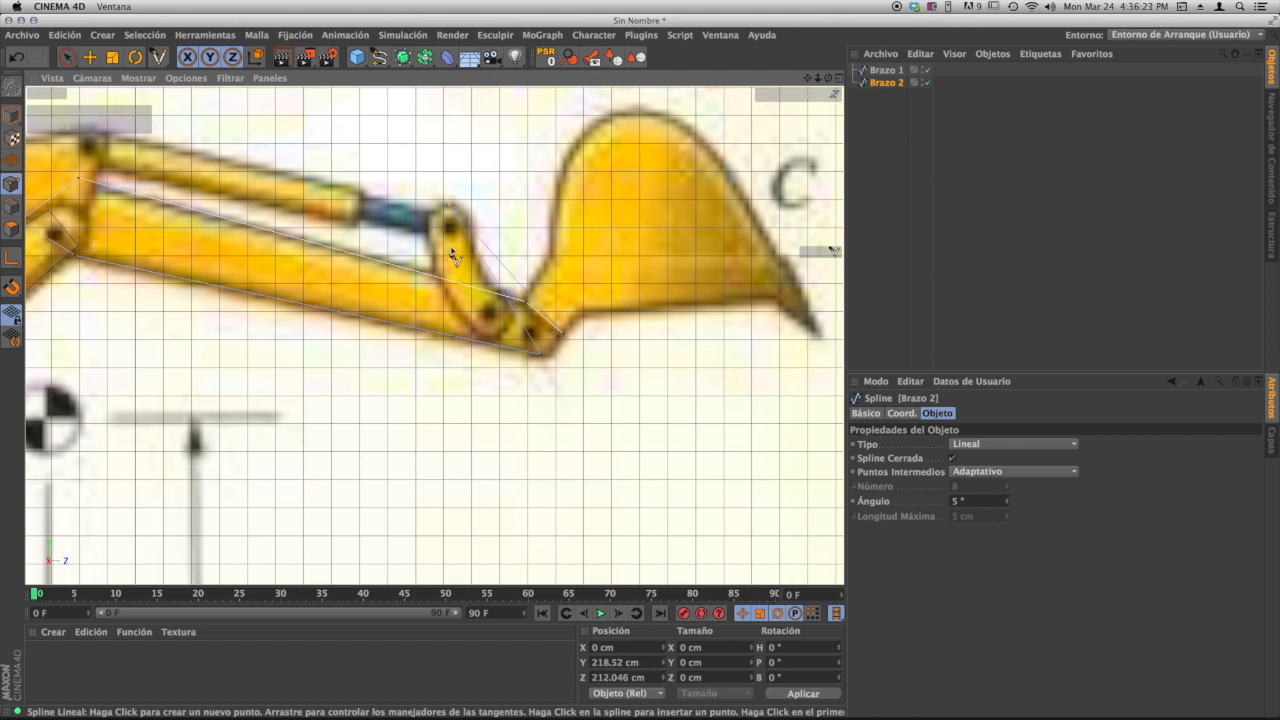
key(super+z)
click(67, 58)
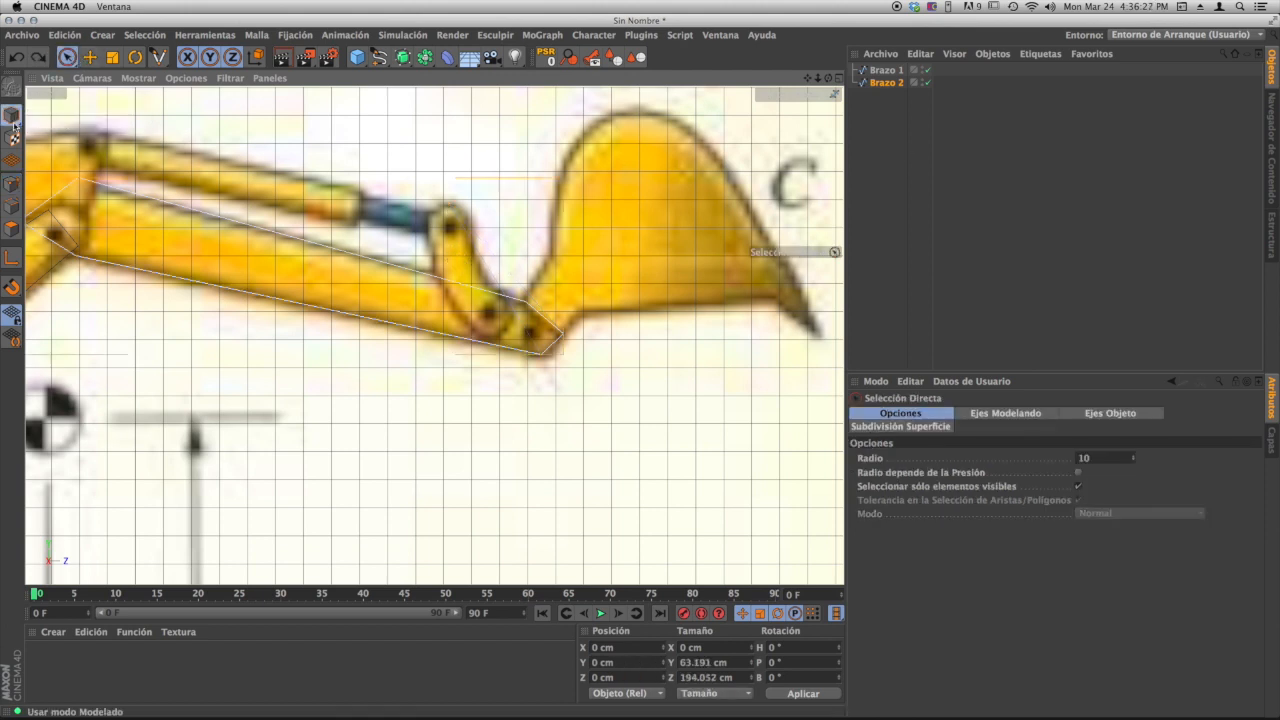
- Trace the small curved link between the hydraulic cylinder and the bucket joint with a closed linear spline
click(158, 57)
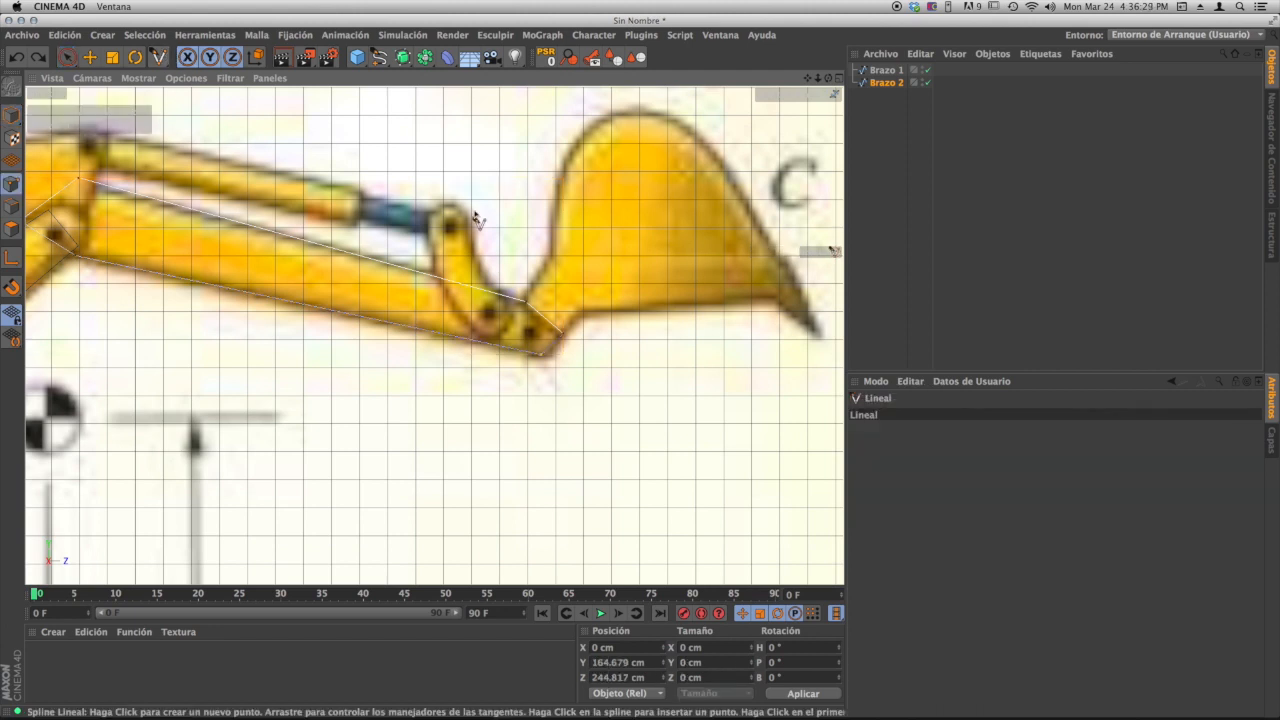
click(433, 230)
click(429, 220)
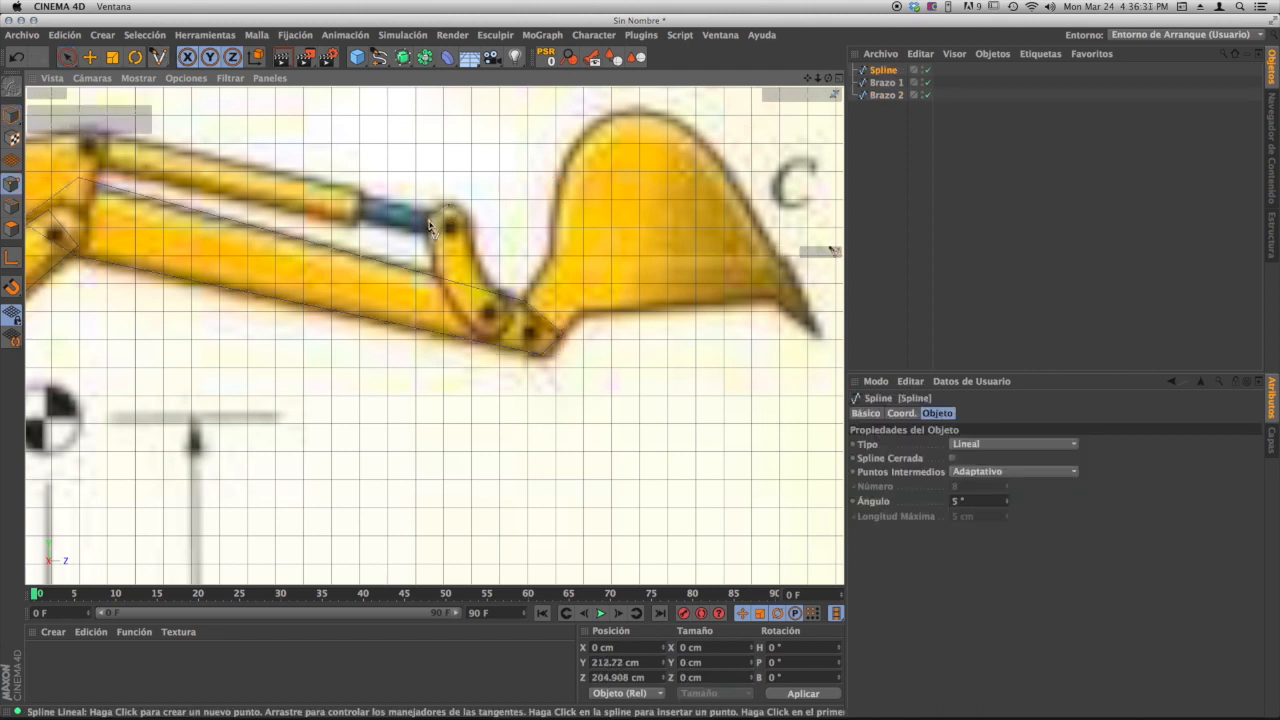
click(446, 296)
click(480, 336)
click(513, 316)
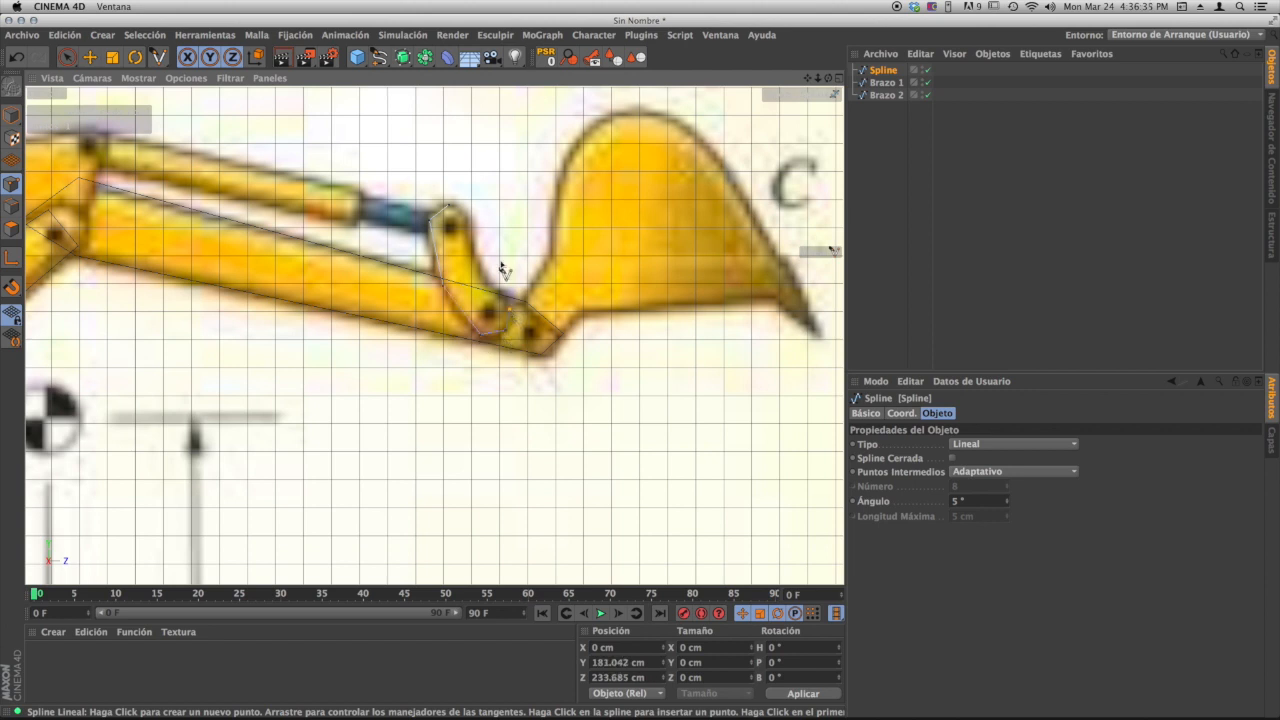
click(467, 223)
click(952, 457)
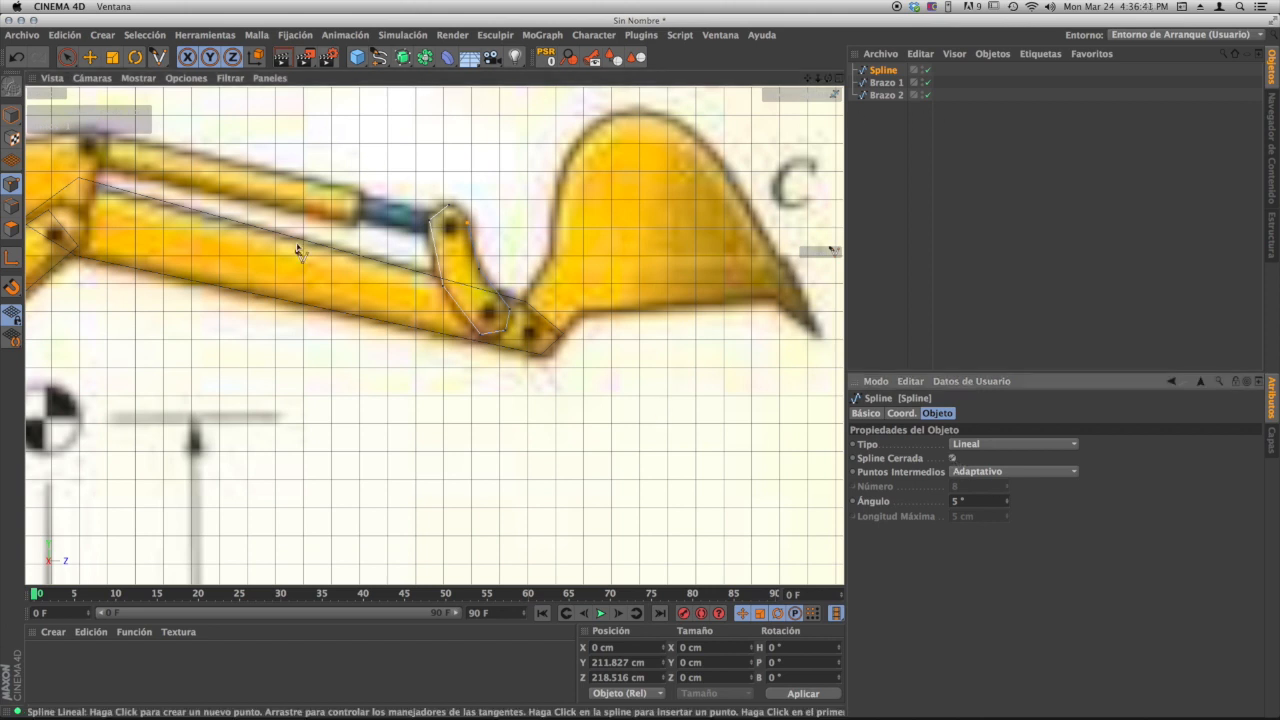
click(70, 58)
click(13, 116)
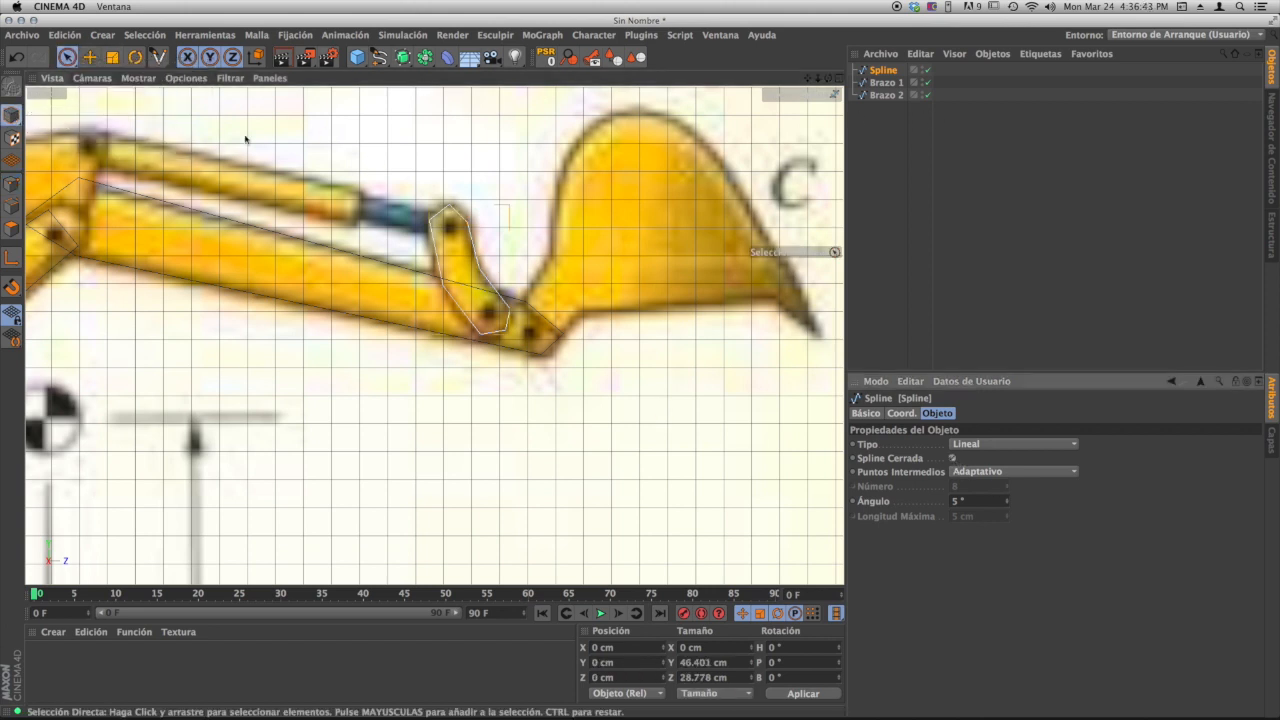
- Rename the curved link's spline as Visagra
click(897, 118)
click(884, 71)
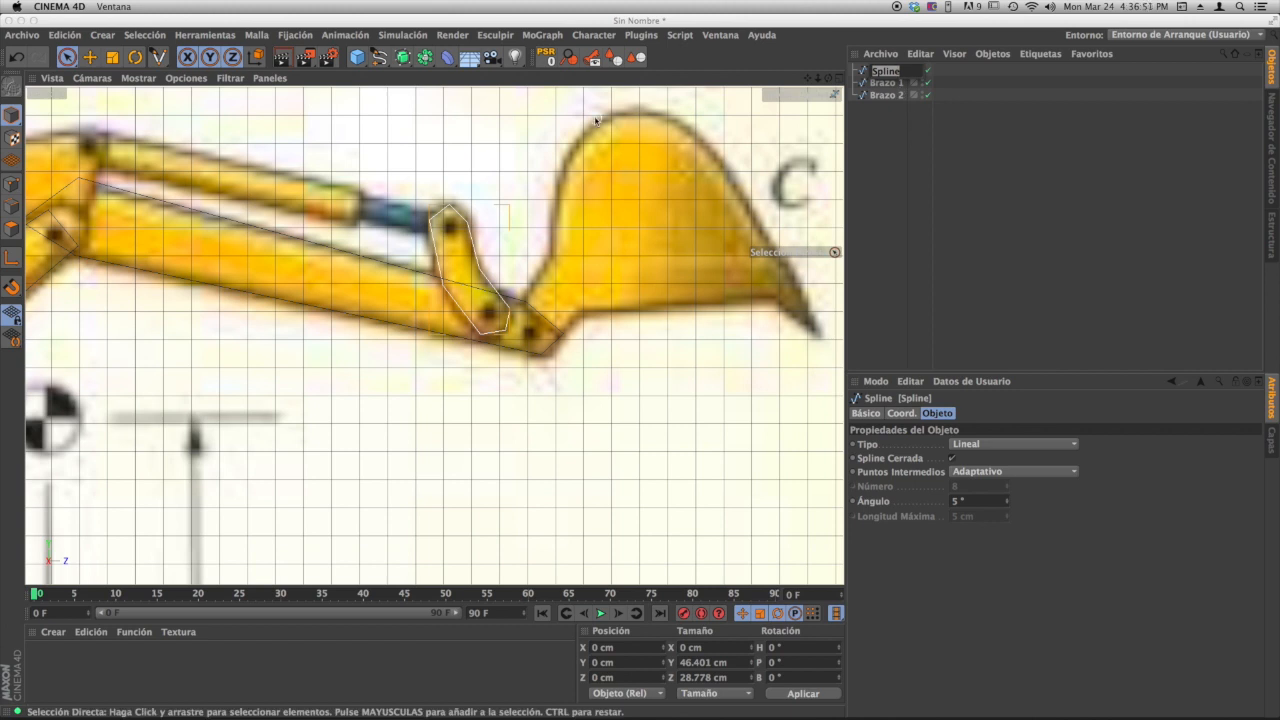
text(Visagra)
key(Return)
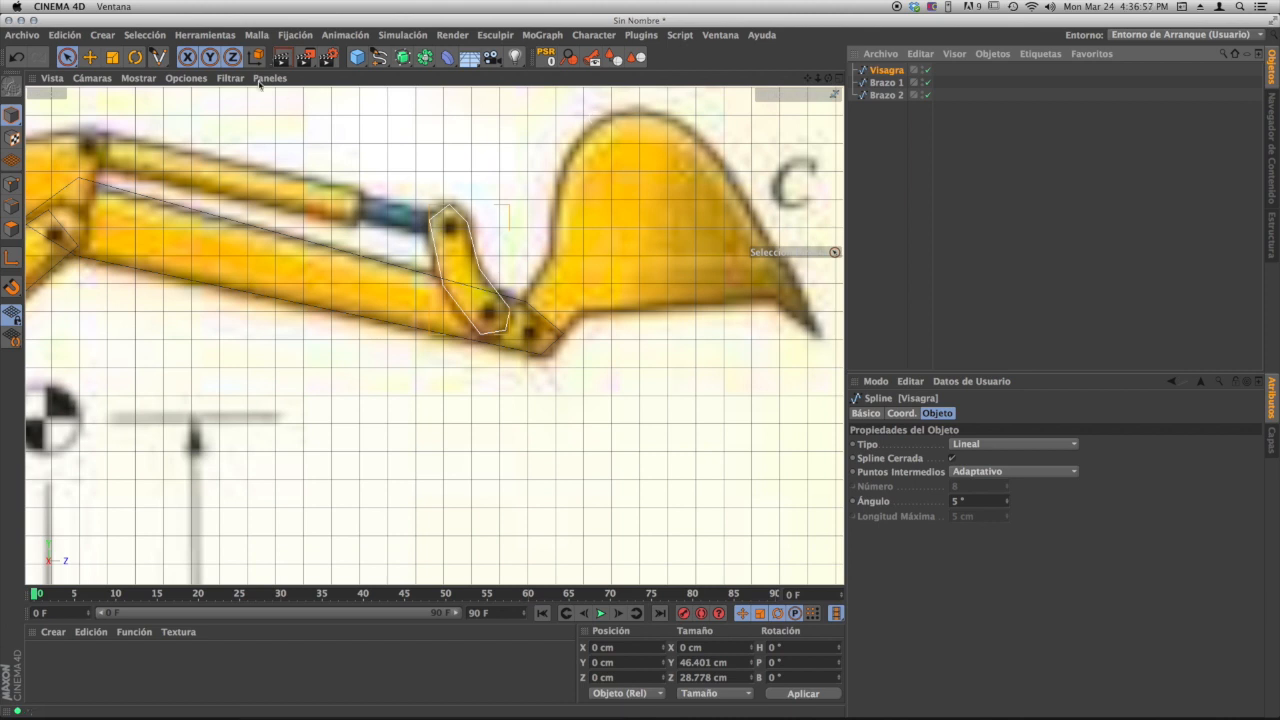
- Trace the bucket's outline, from its arm joint over the top to the tooth and back, with a closed linear spline
click(158, 57)
alt+middle_drag(640, 270, 410, 305)
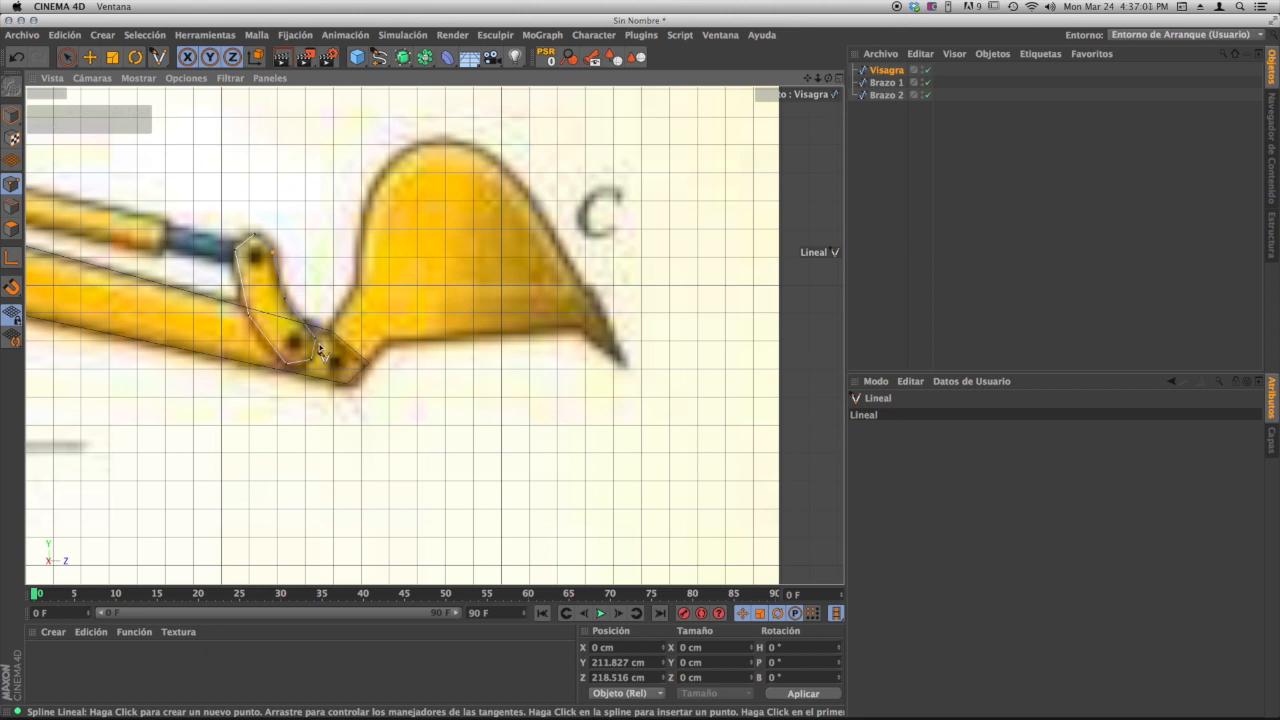
click(321, 349)
click(357, 289)
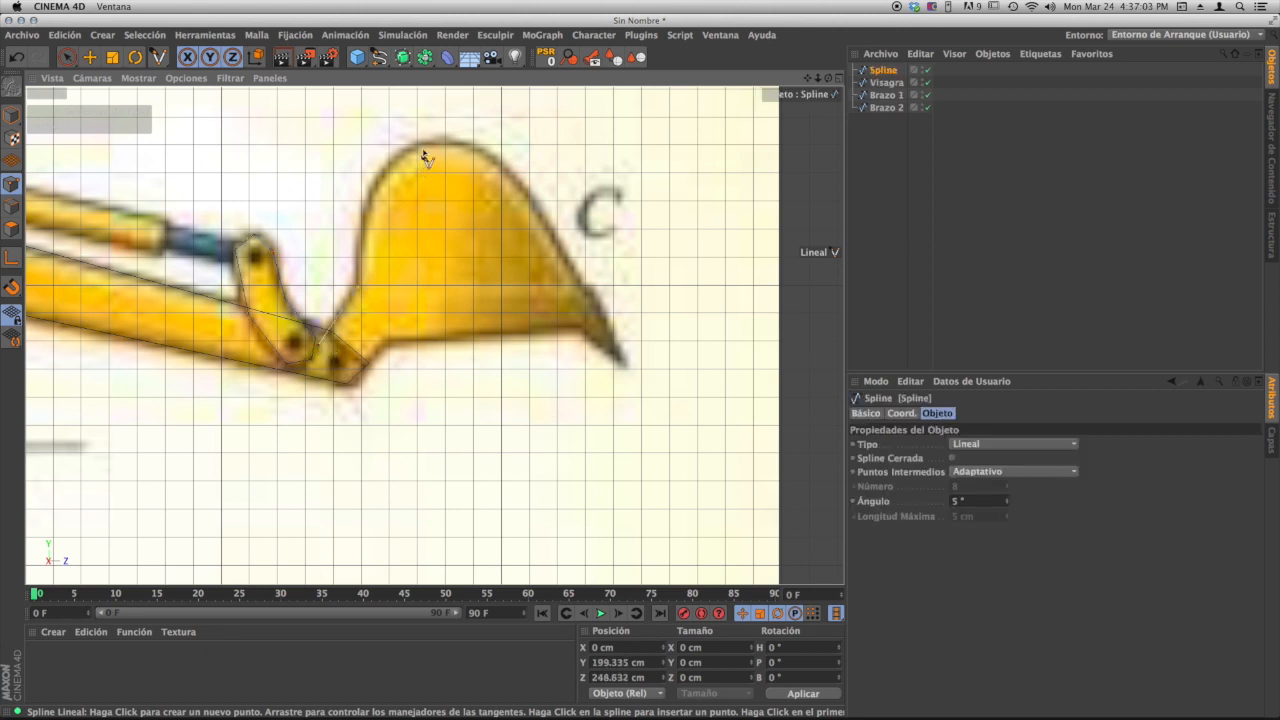
click(377, 188)
click(450, 143)
click(624, 366)
click(579, 327)
click(392, 339)
click(354, 384)
click(324, 345)
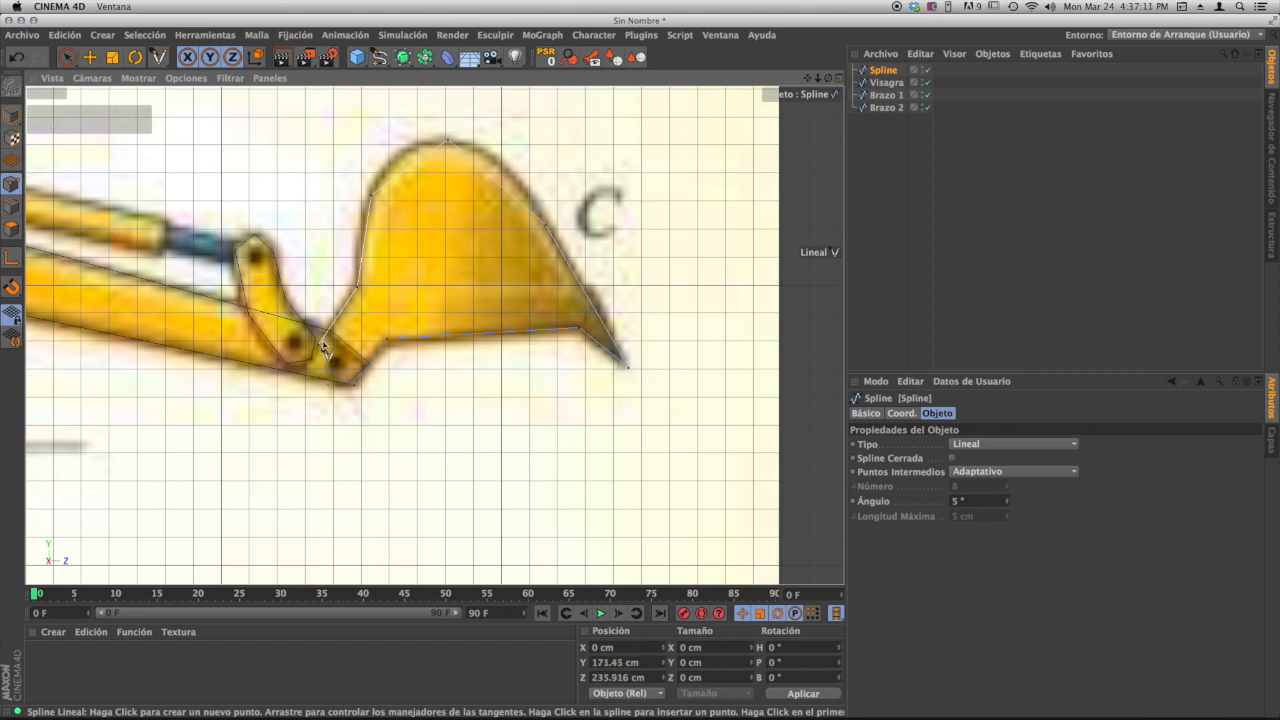
click(952, 458)
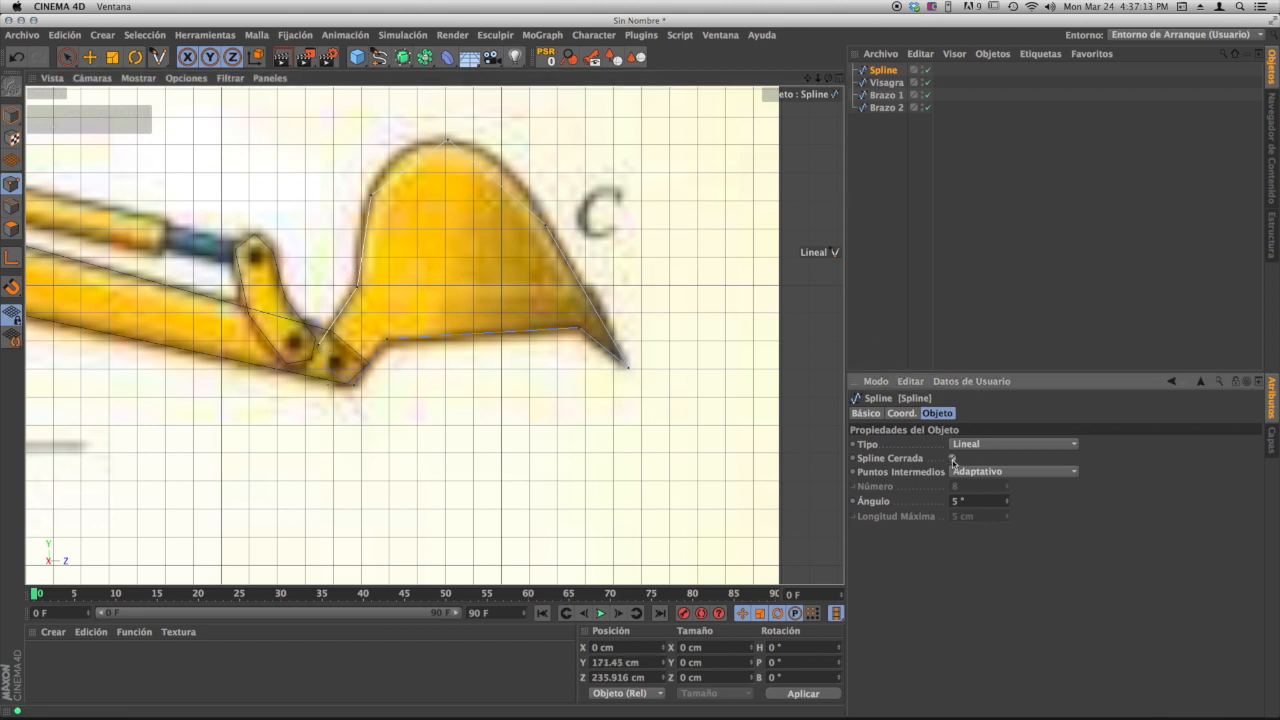
click(67, 57)
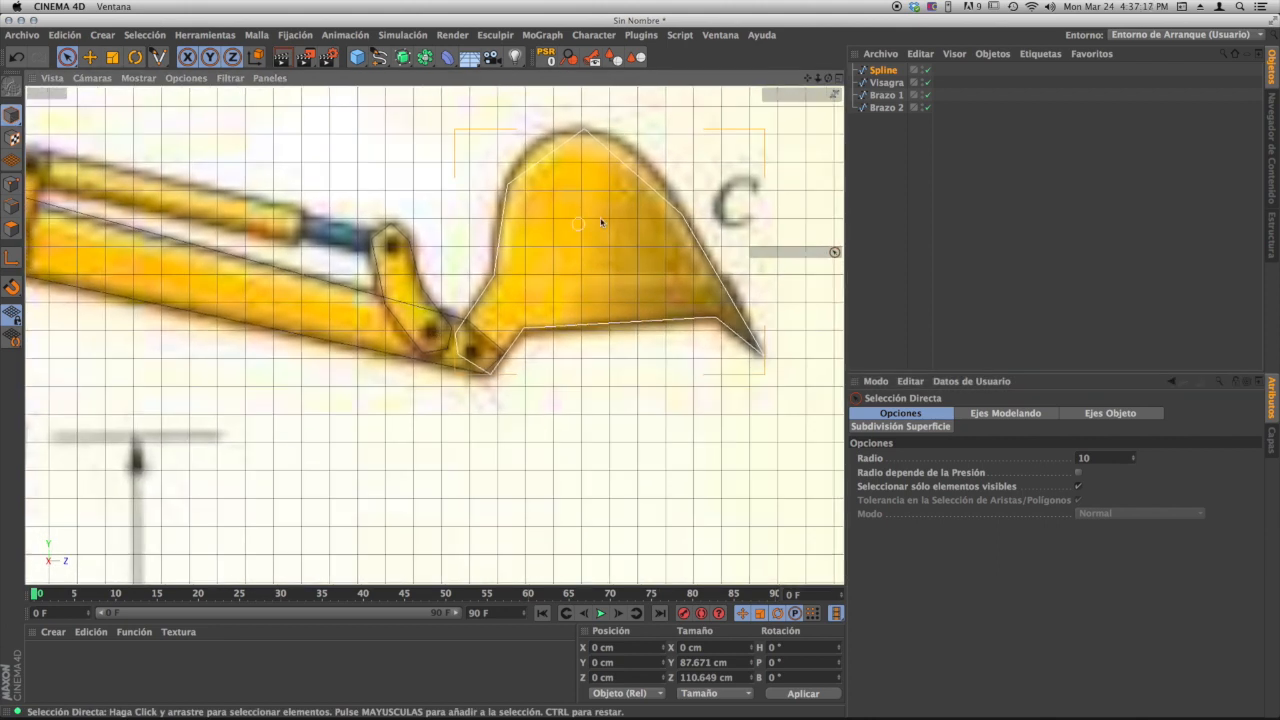
- Rename the bucket's spline as Pala
click(888, 70)
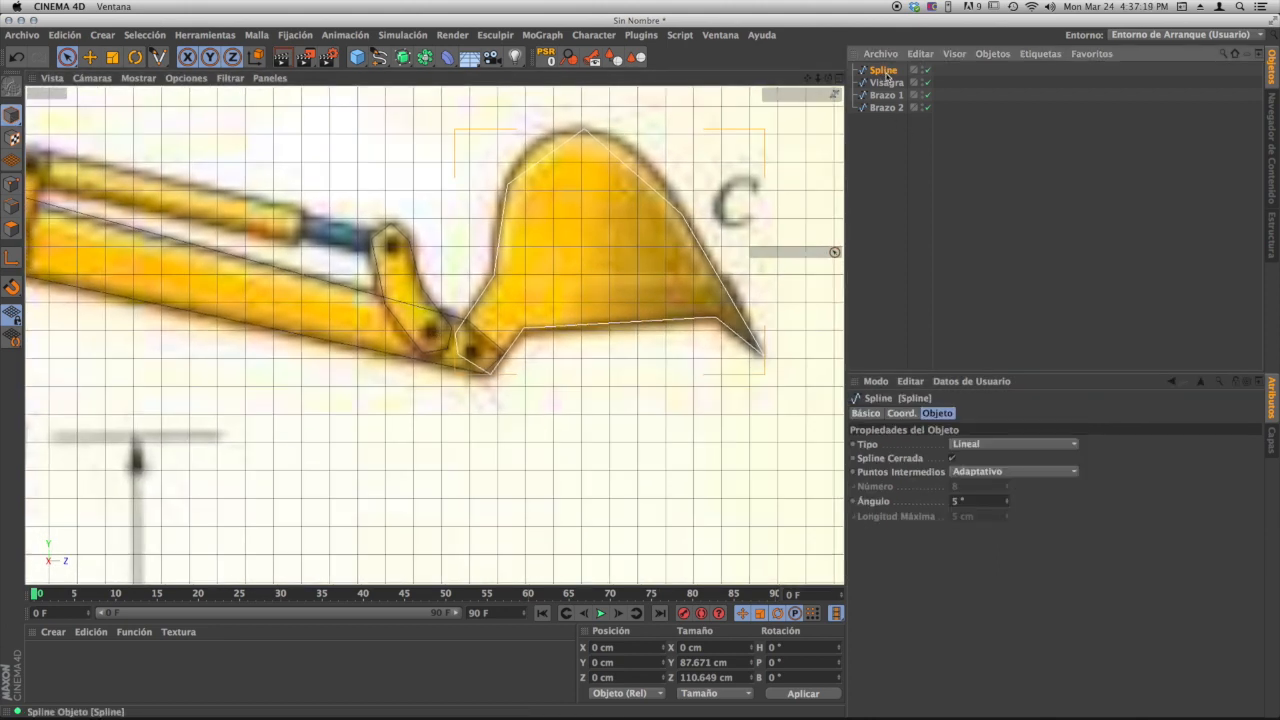
double_click(884, 70)
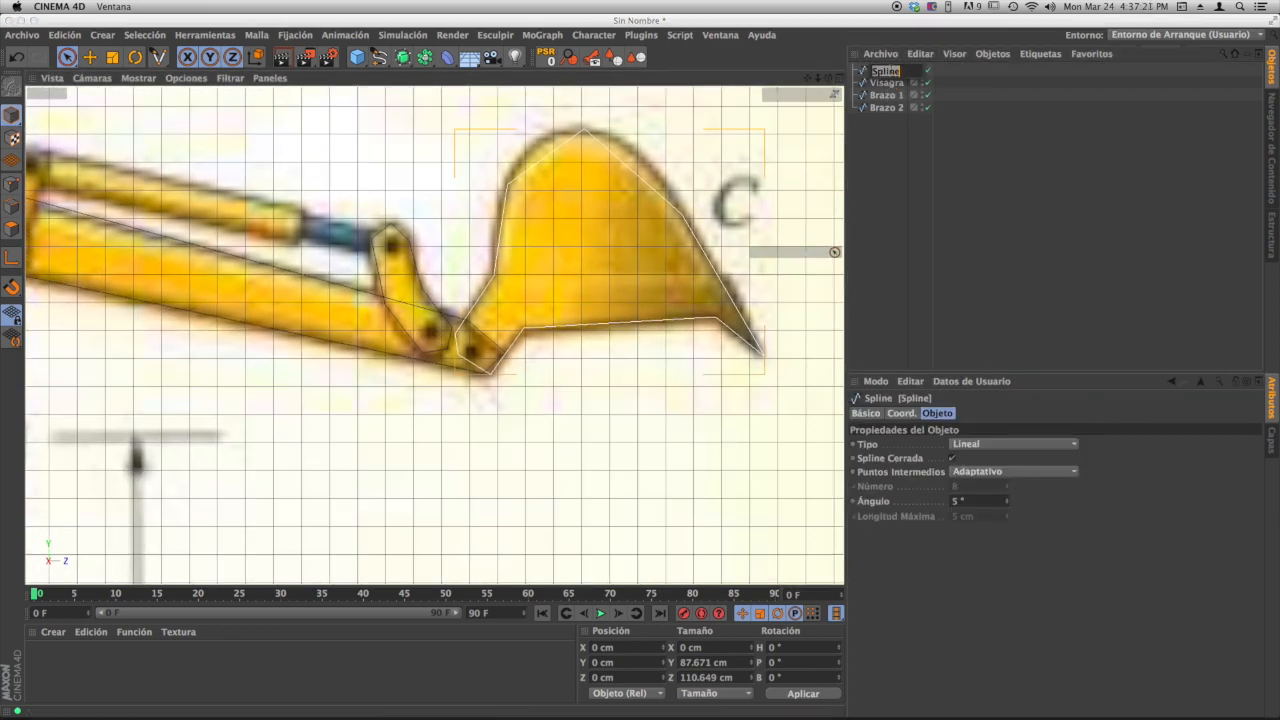
text(Pala)
key(Return)
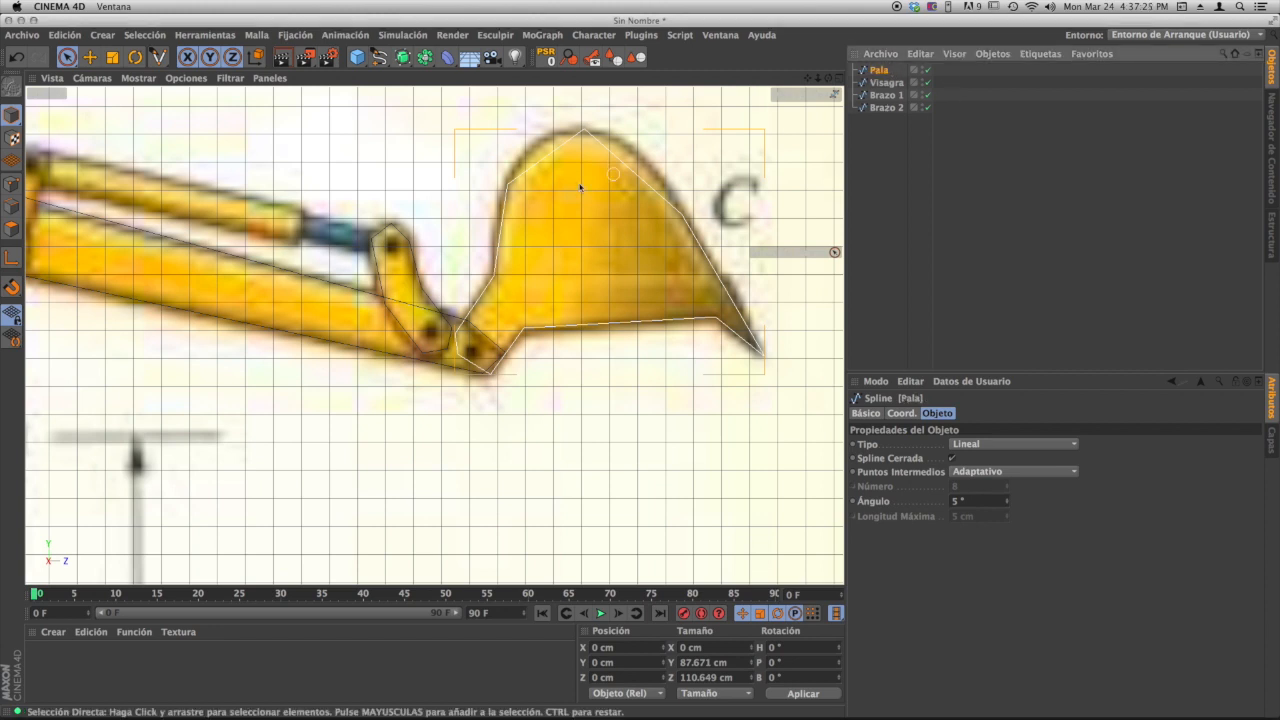
- Start a new linear spline on the excavator body, tracing the cab's roof, front and the body's underside to its rear
scroll(455, 277, down, 2)
scroll(455, 277, down, 5)
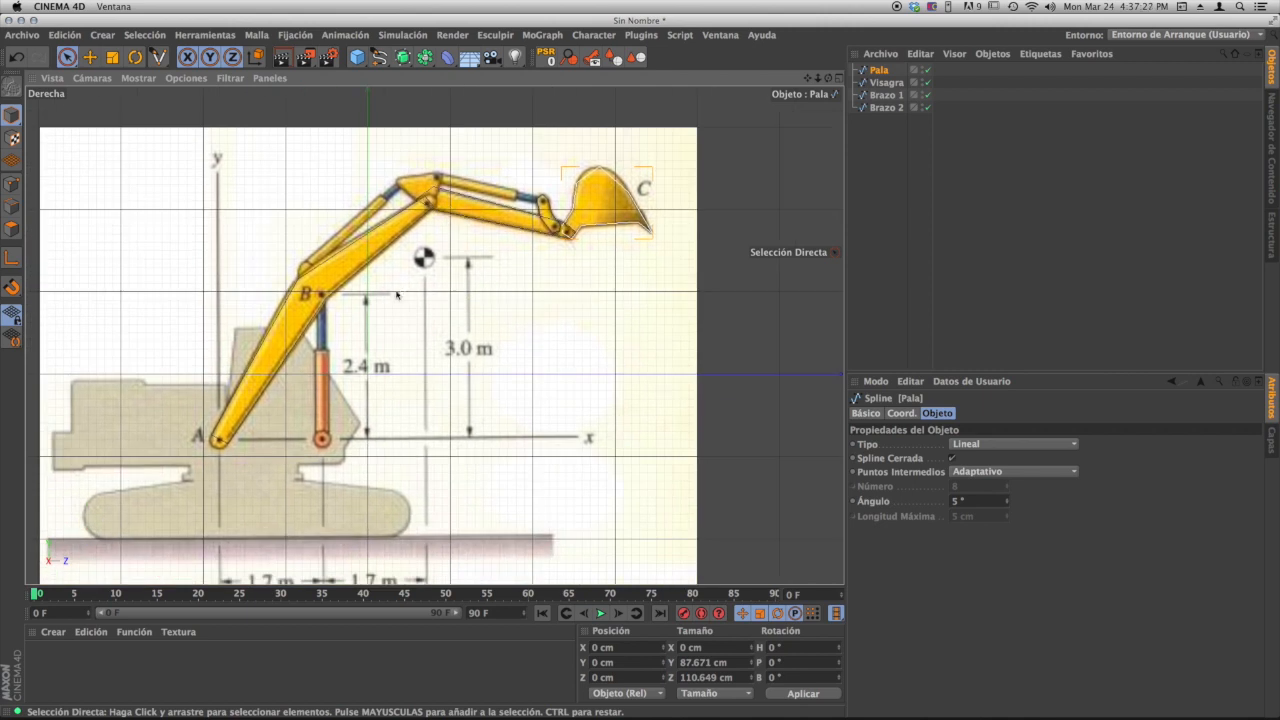
scroll(428, 280, down, 3)
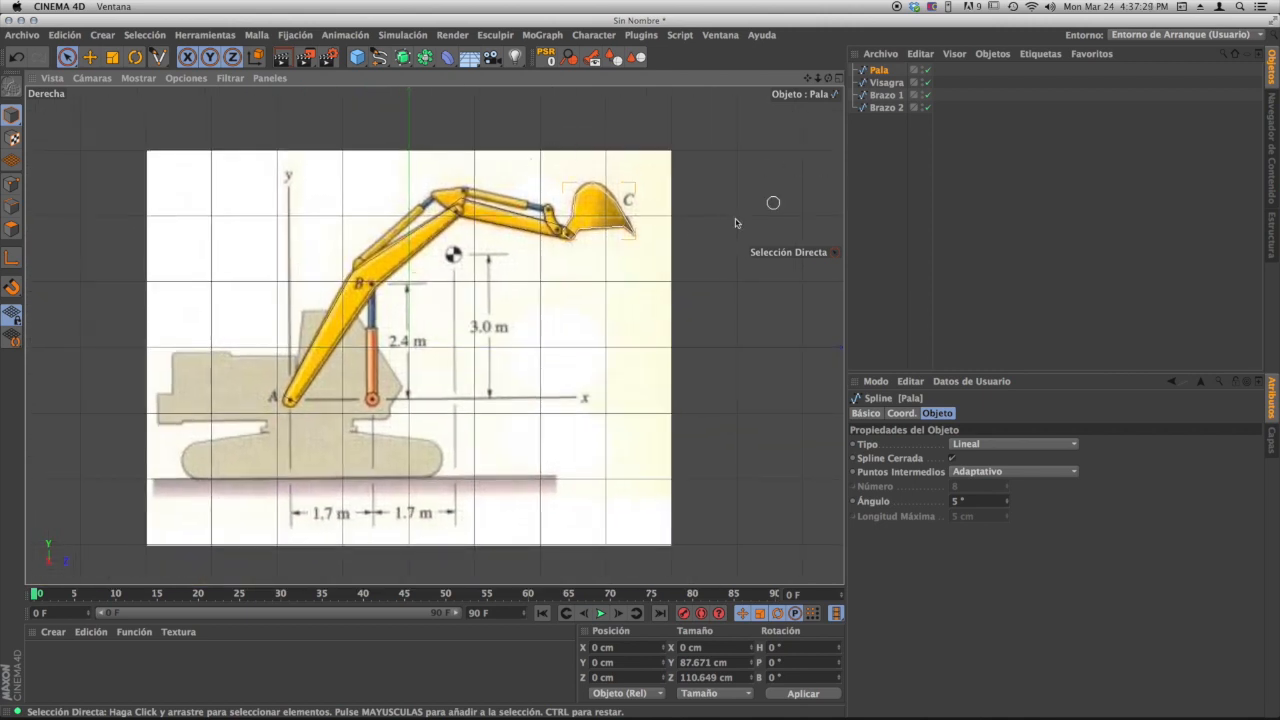
scroll(401, 326, up, 6)
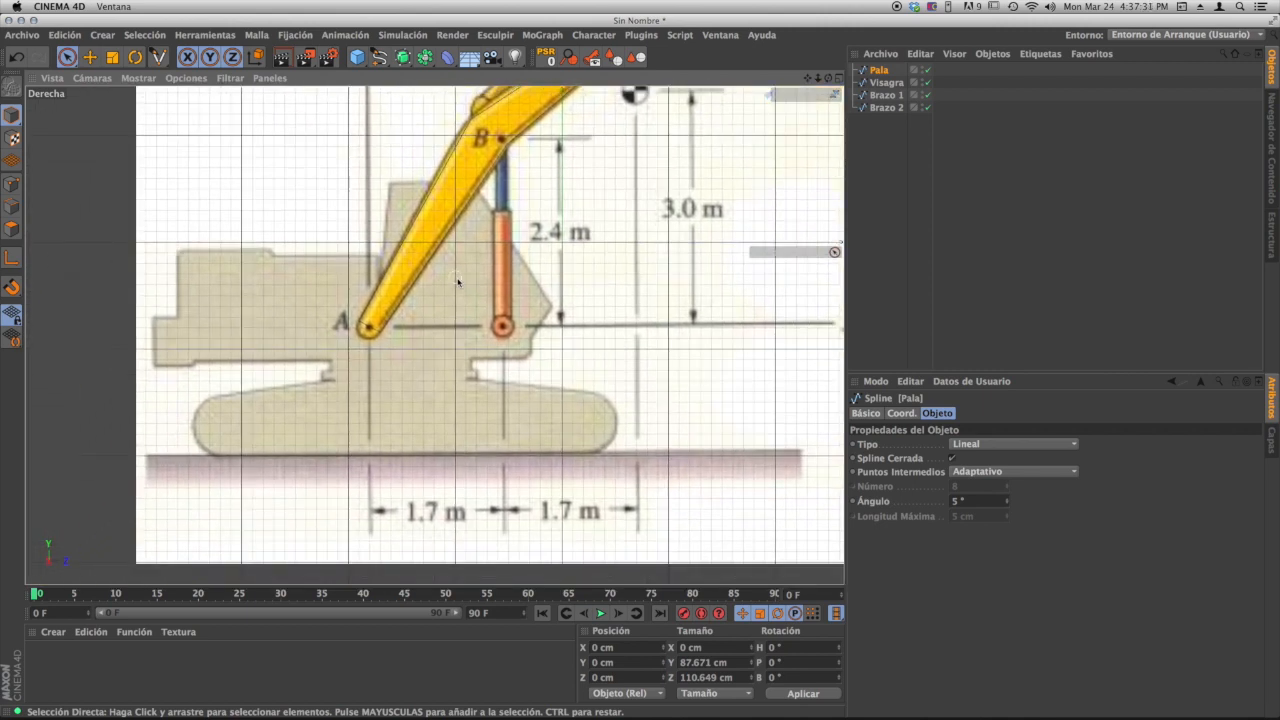
alt+middle_drag(430, 318, 446, 303)
alt+middle_drag(470, 249, 462, 285)
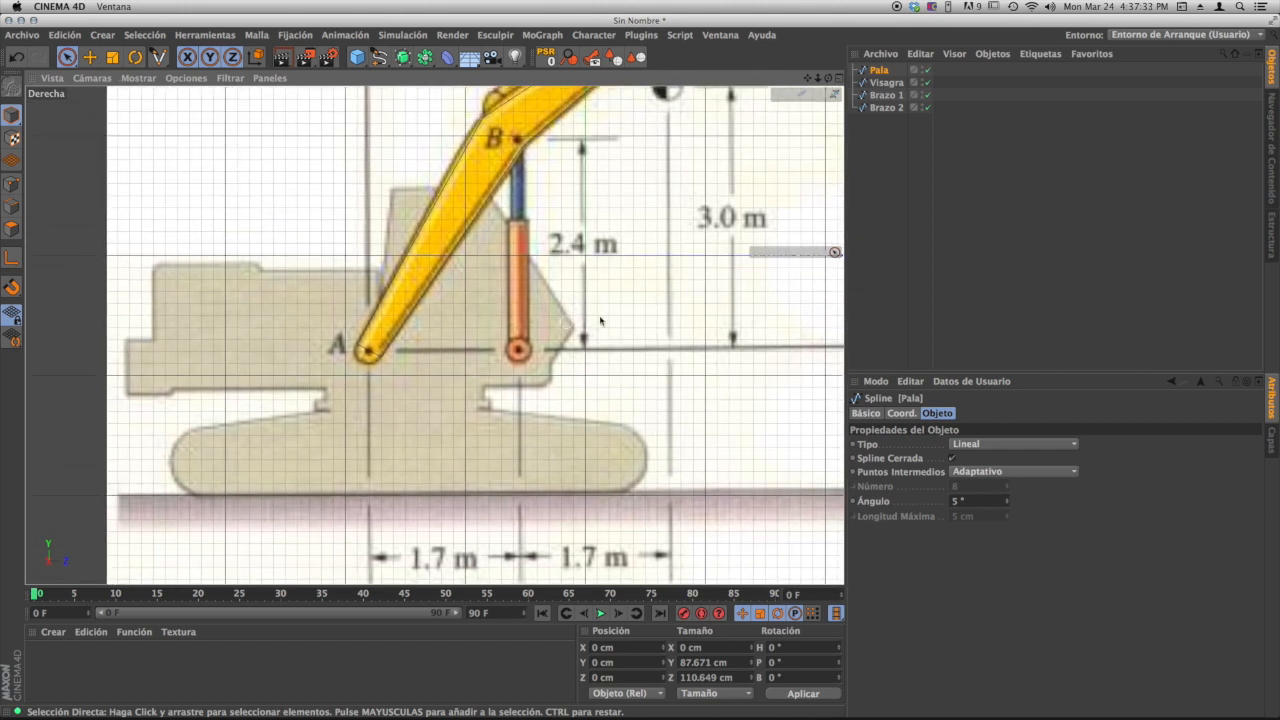
click(889, 134)
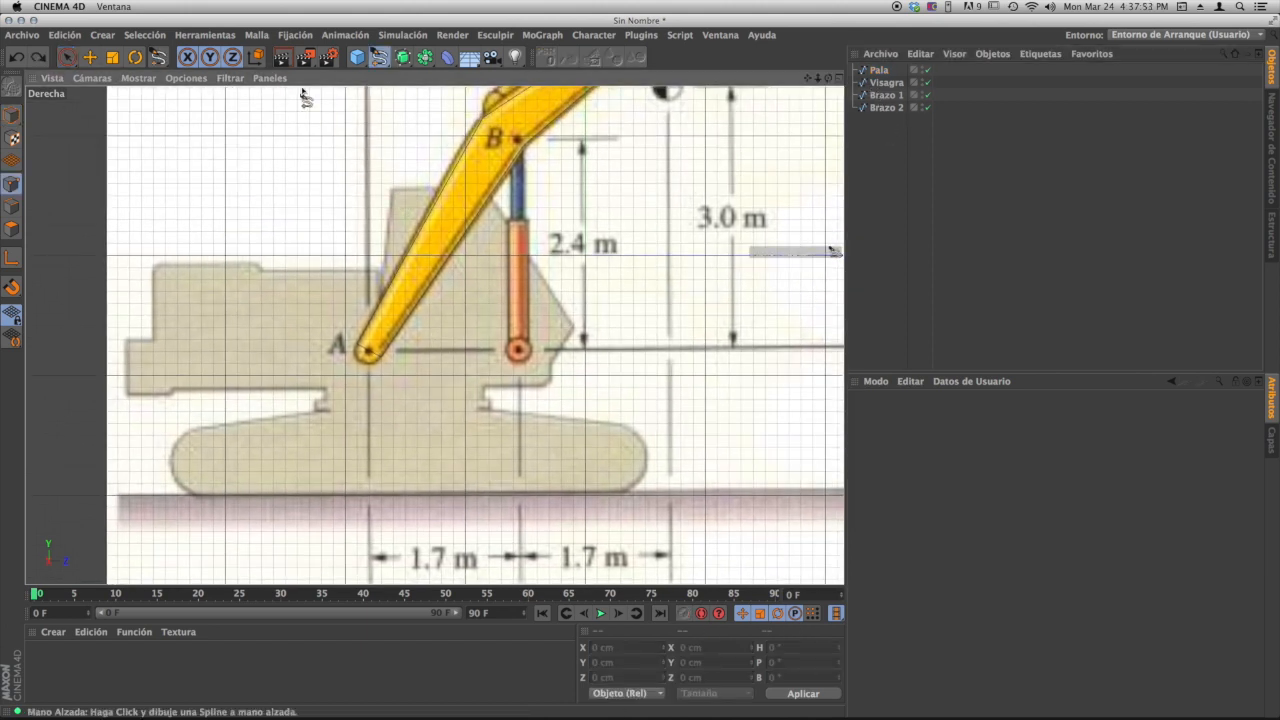
click(379, 58)
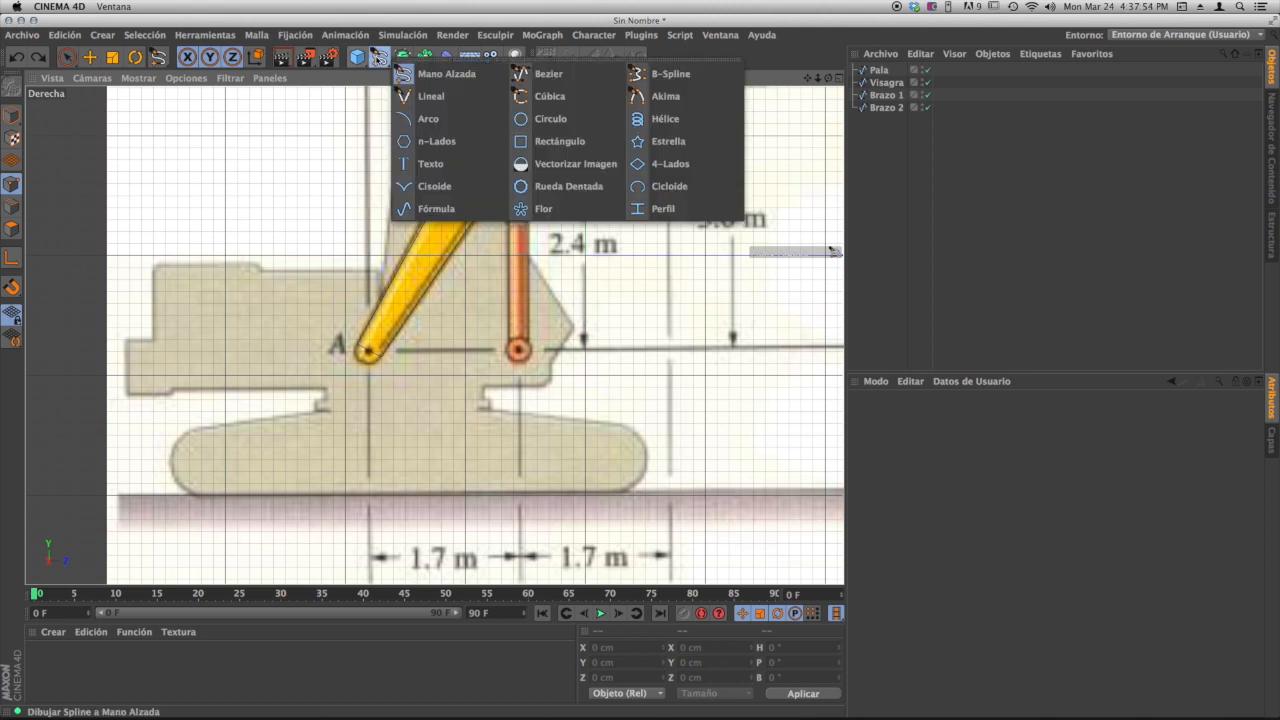
click(426, 97)
click(392, 189)
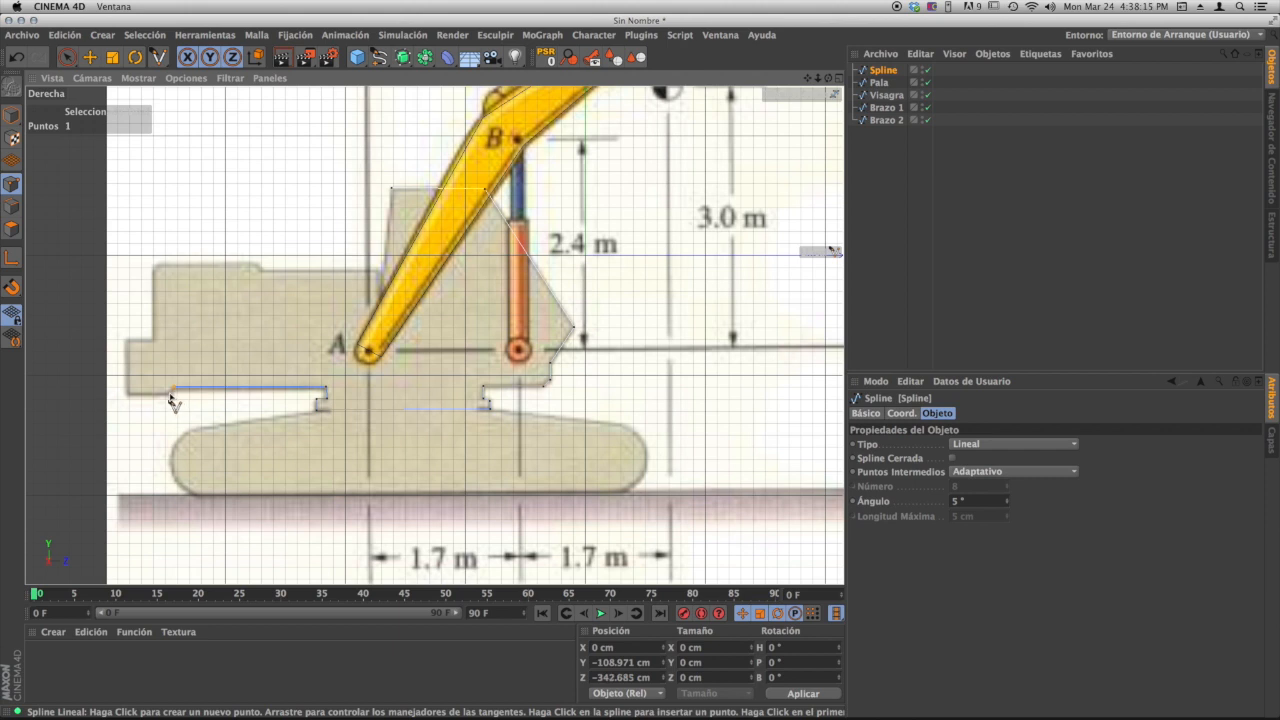
- Trace the body's rear and upper edge up to the cab and close the linear spline
click(128, 392)
click(128, 340)
click(155, 264)
click(256, 264)
click(264, 271)
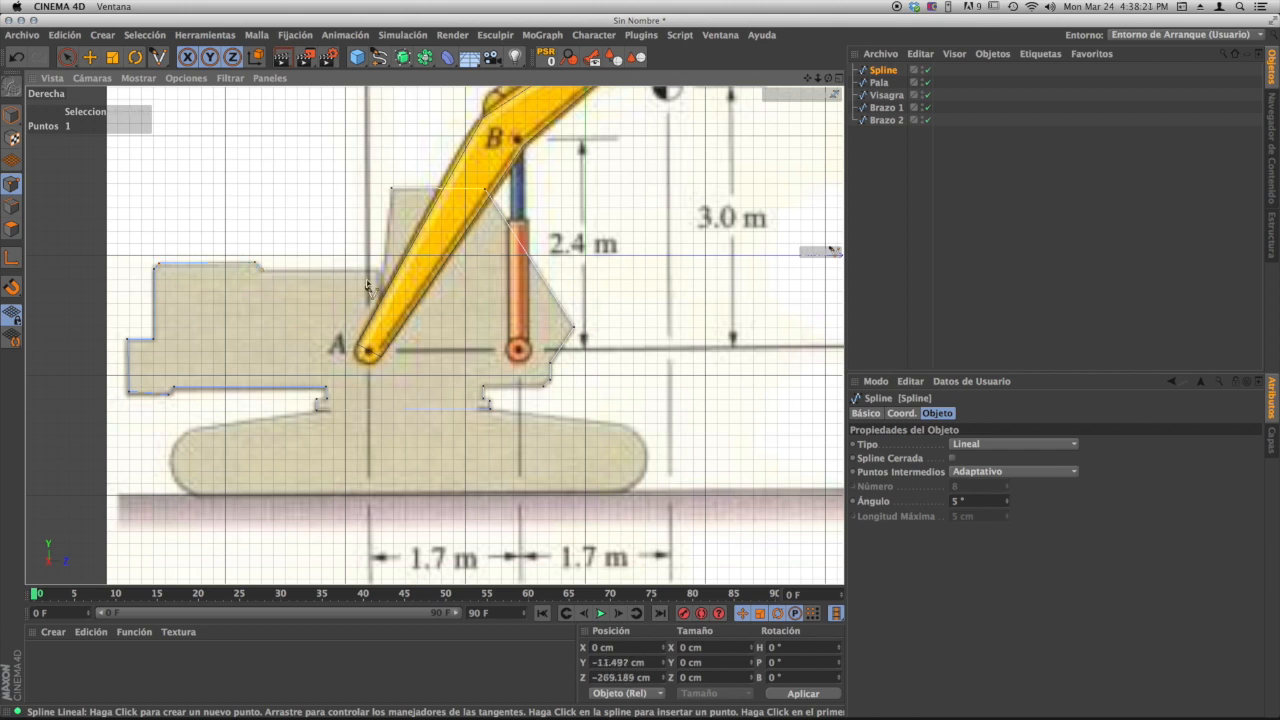
click(376, 272)
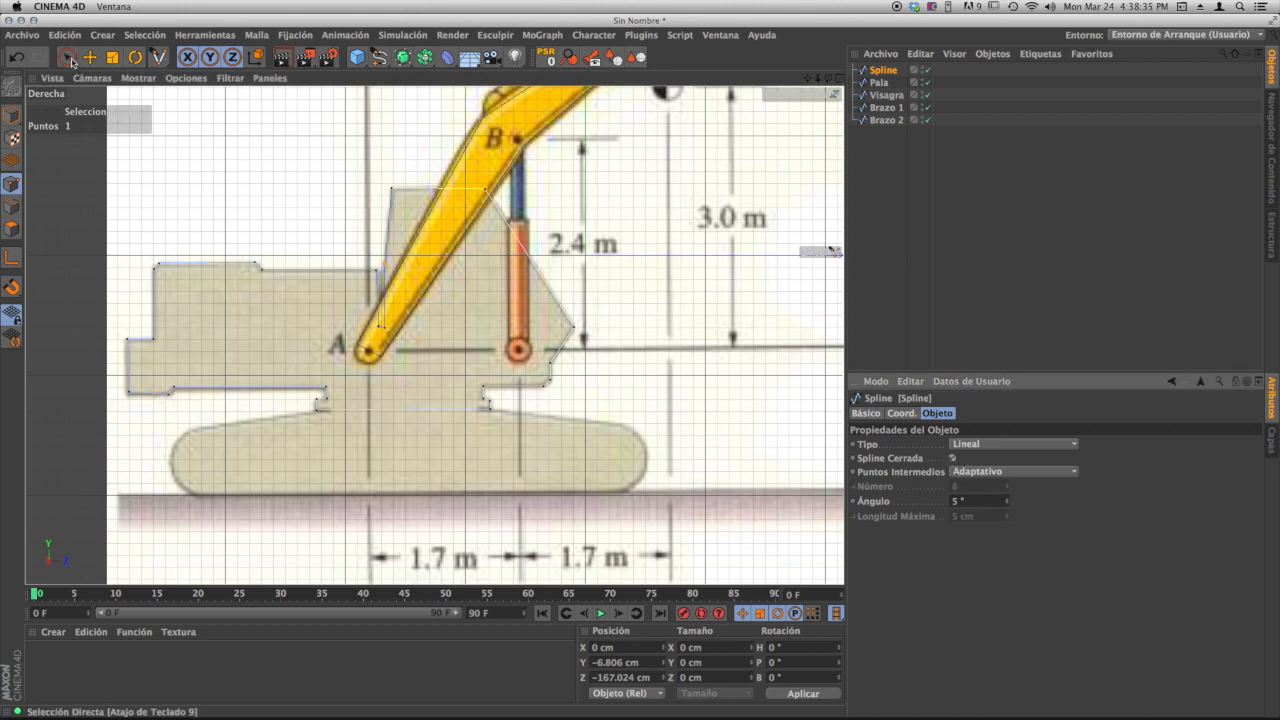
- Return to object mode and rename the excavator body's spline as Tractor-perfil
click(67, 57)
click(12, 114)
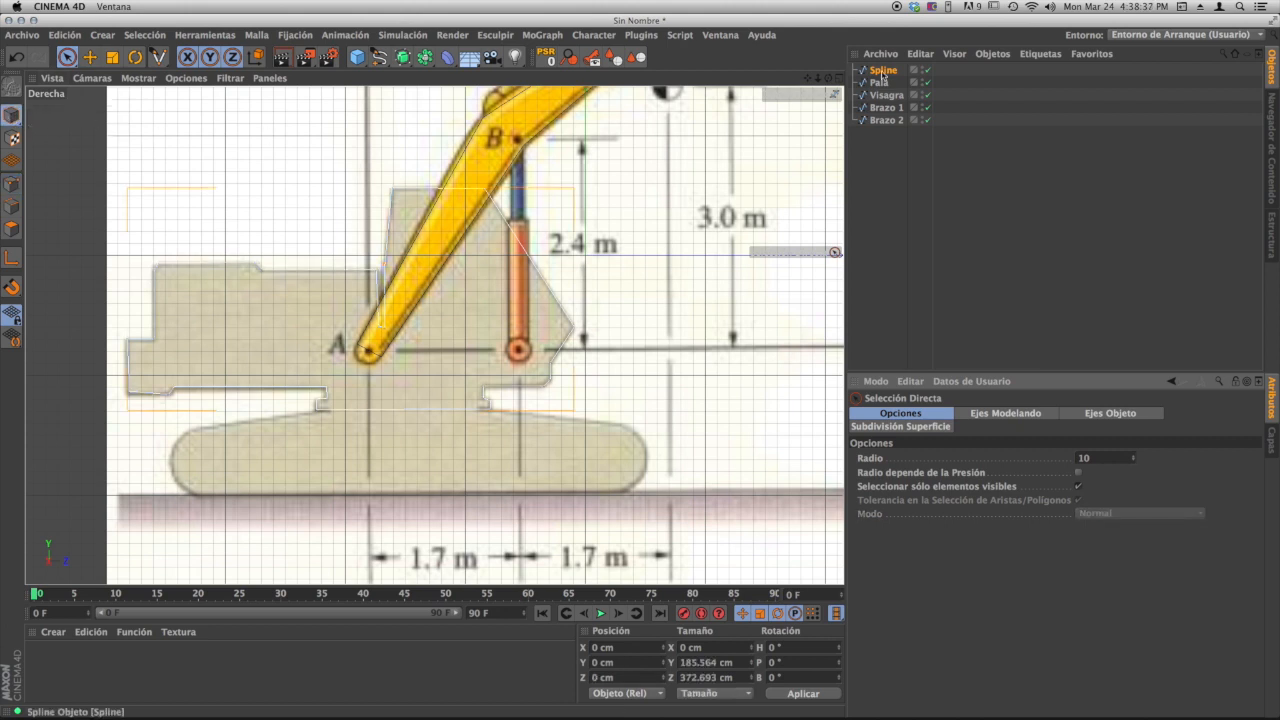
click(885, 71)
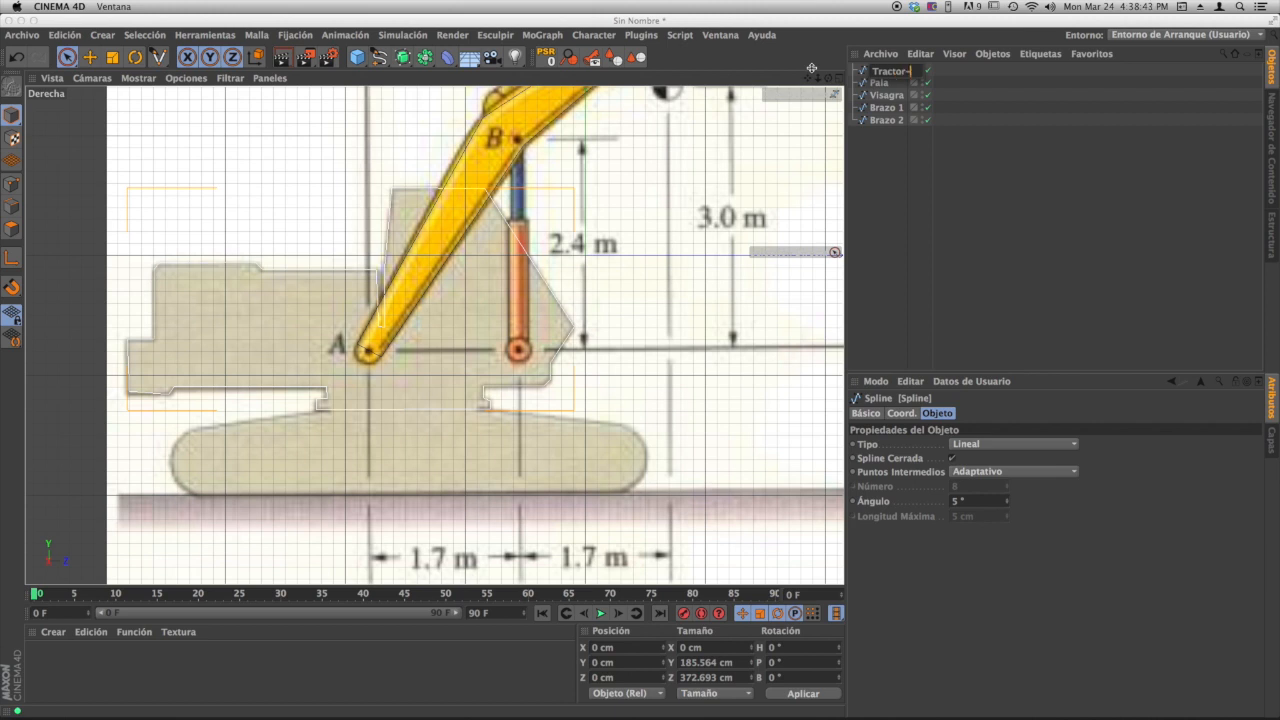
key(Return)
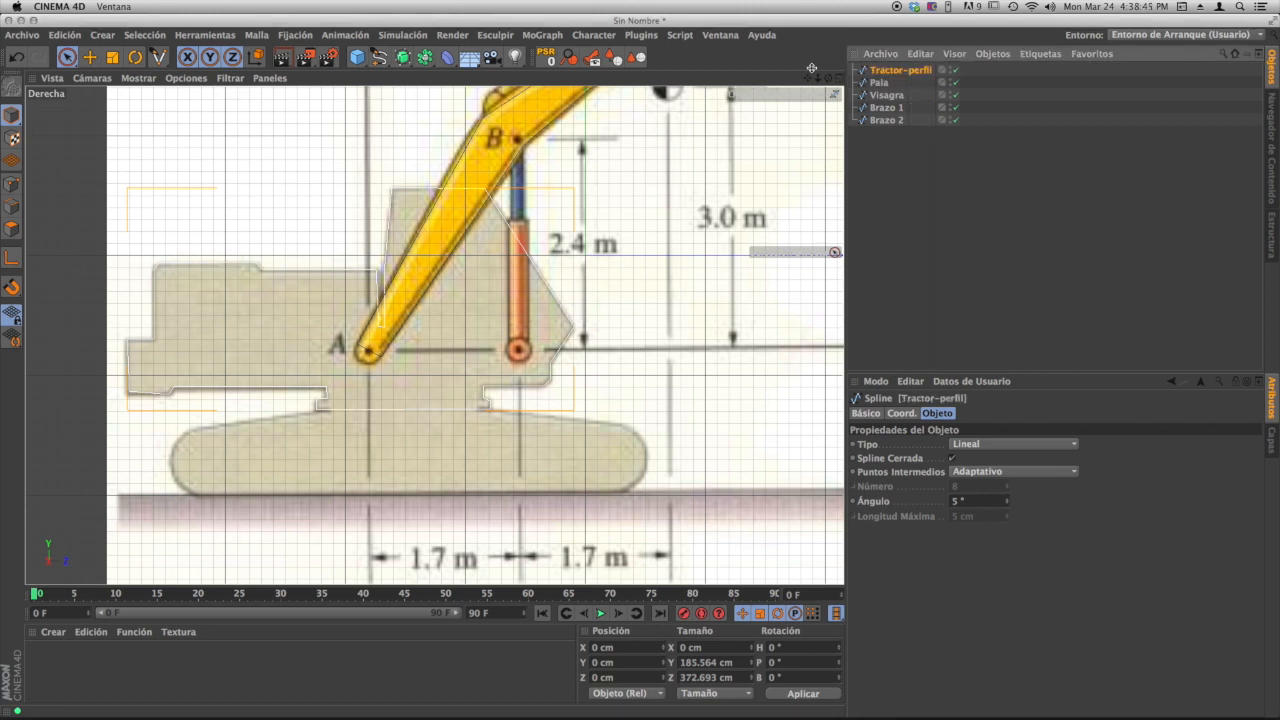
- Add a cube and move it onto the joint between the two arms, at about Y 228 cm and Z 75 cm
scroll(531, 300, down, 5)
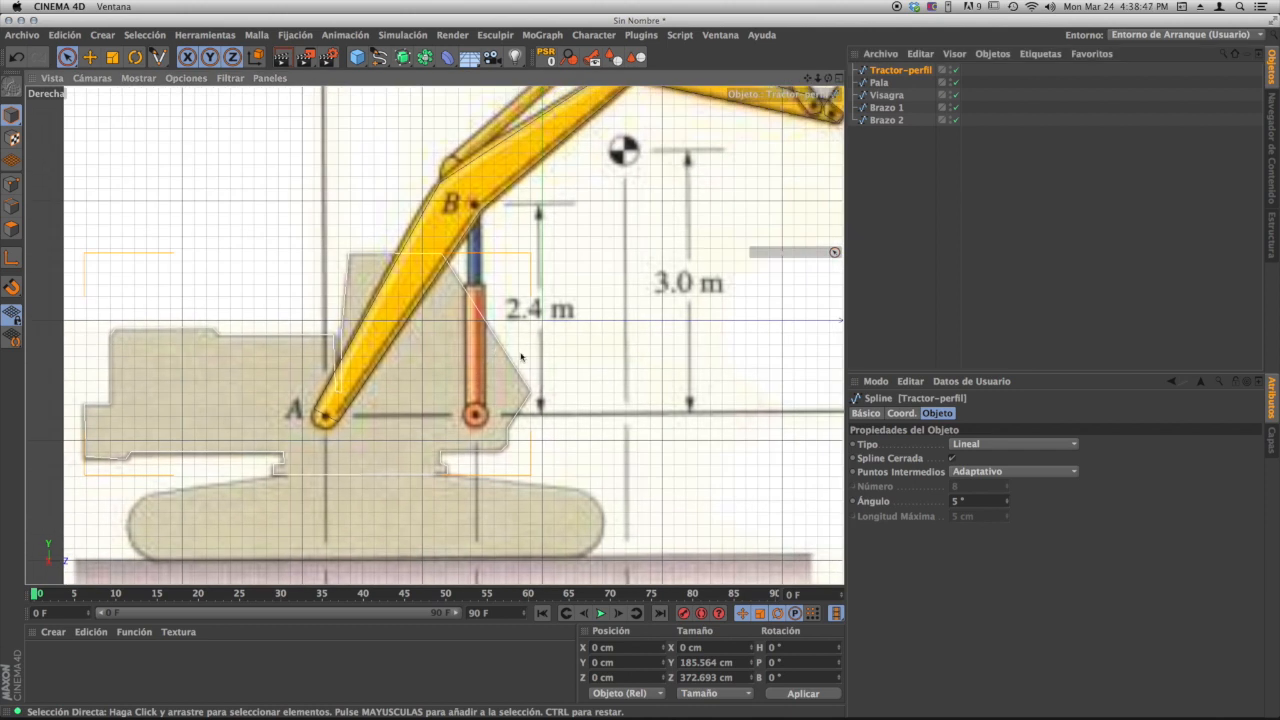
scroll(518, 340, up, 8)
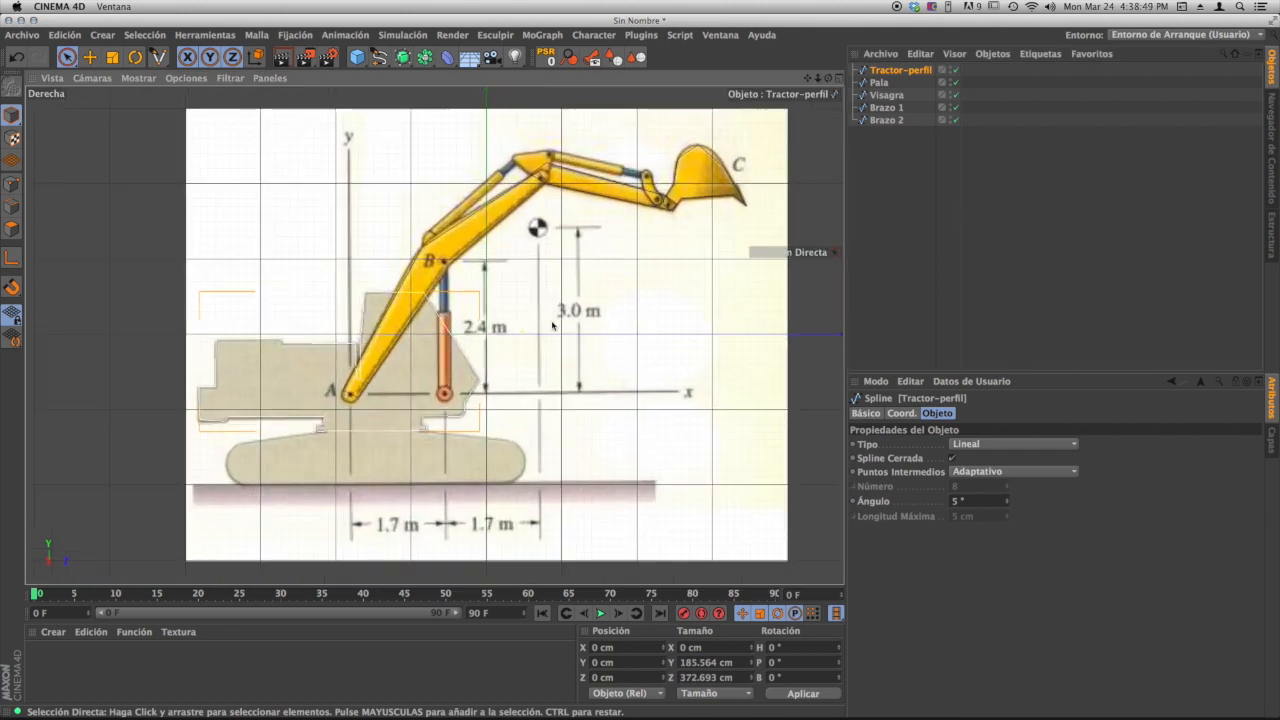
scroll(510, 340, up, 3)
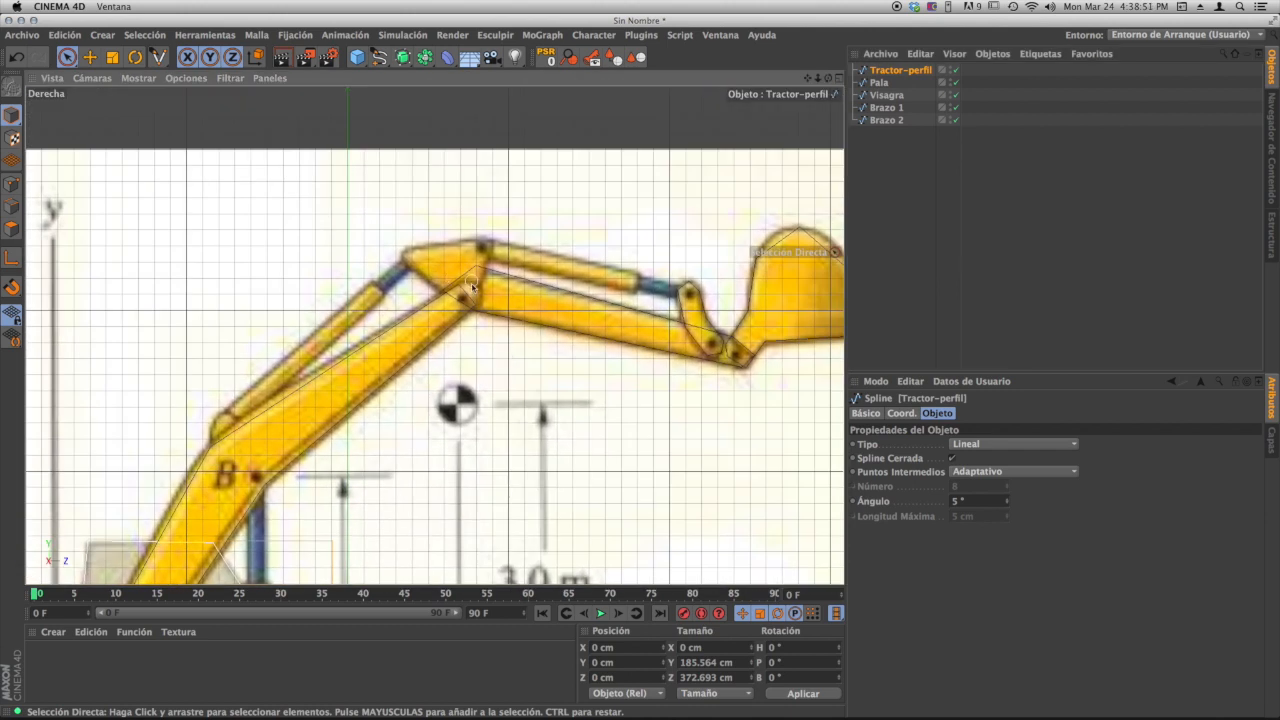
click(357, 57)
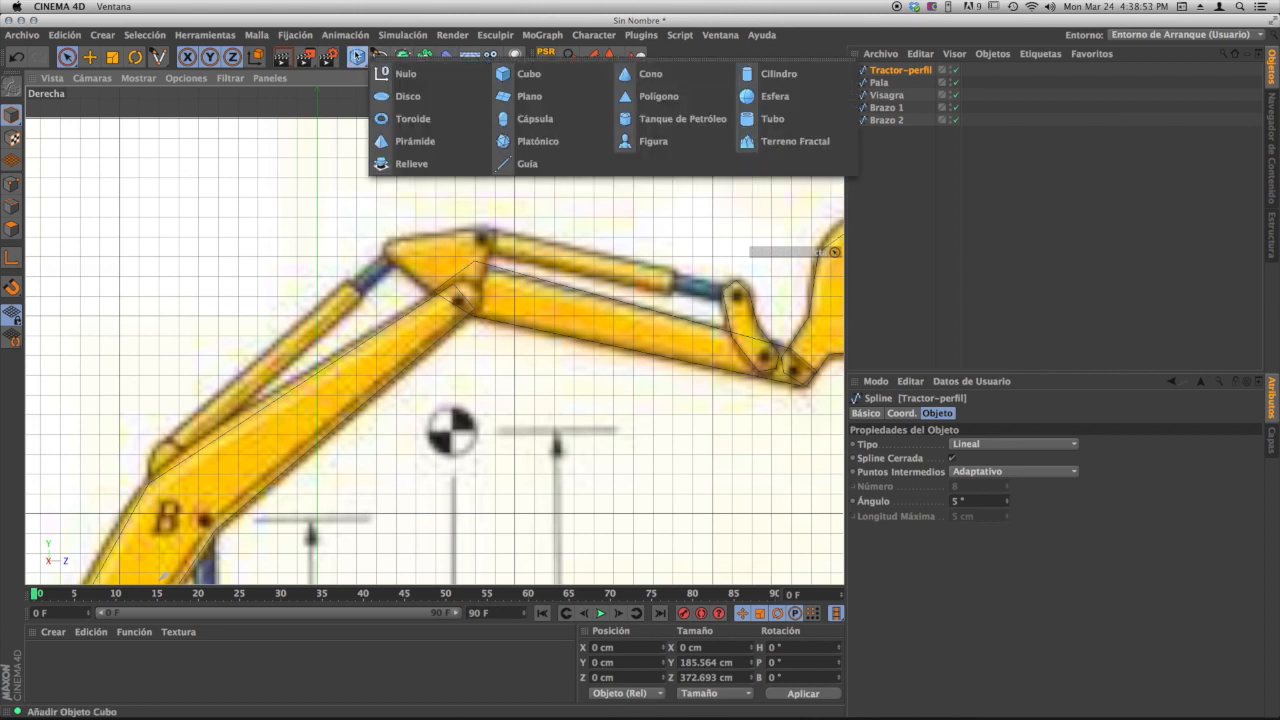
click(520, 73)
scroll(571, 414, down, 6)
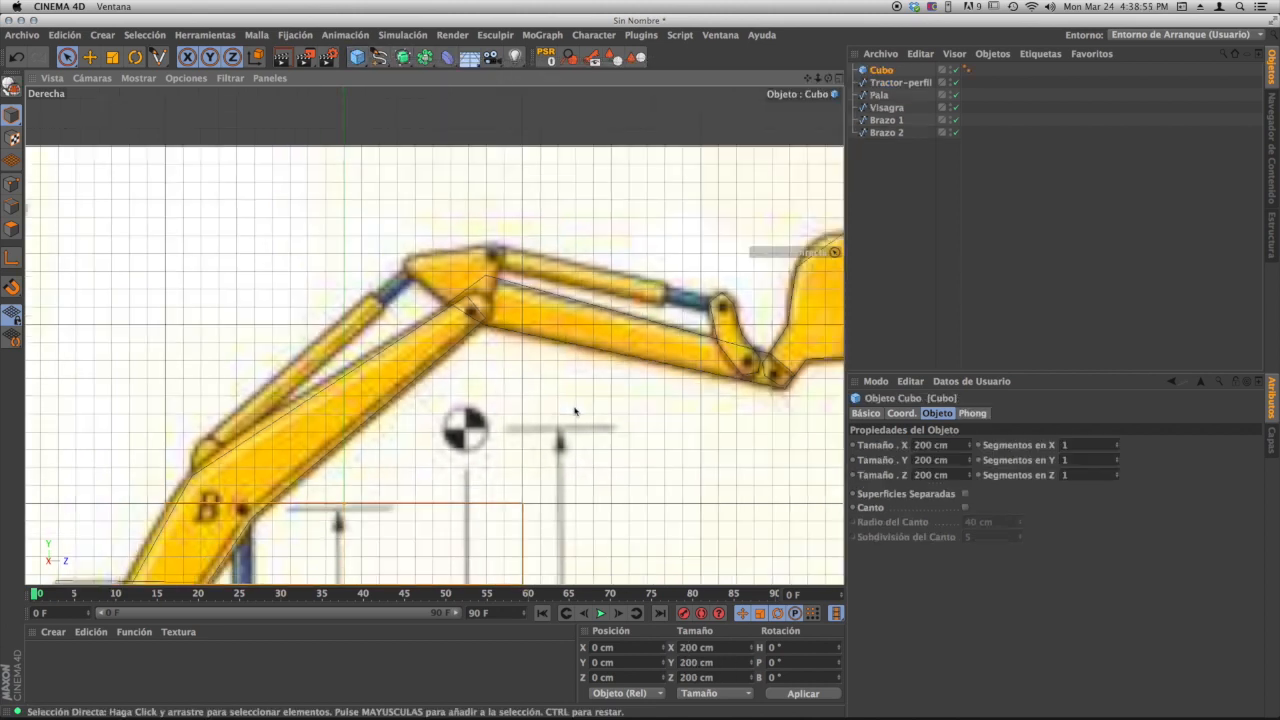
click(68, 57)
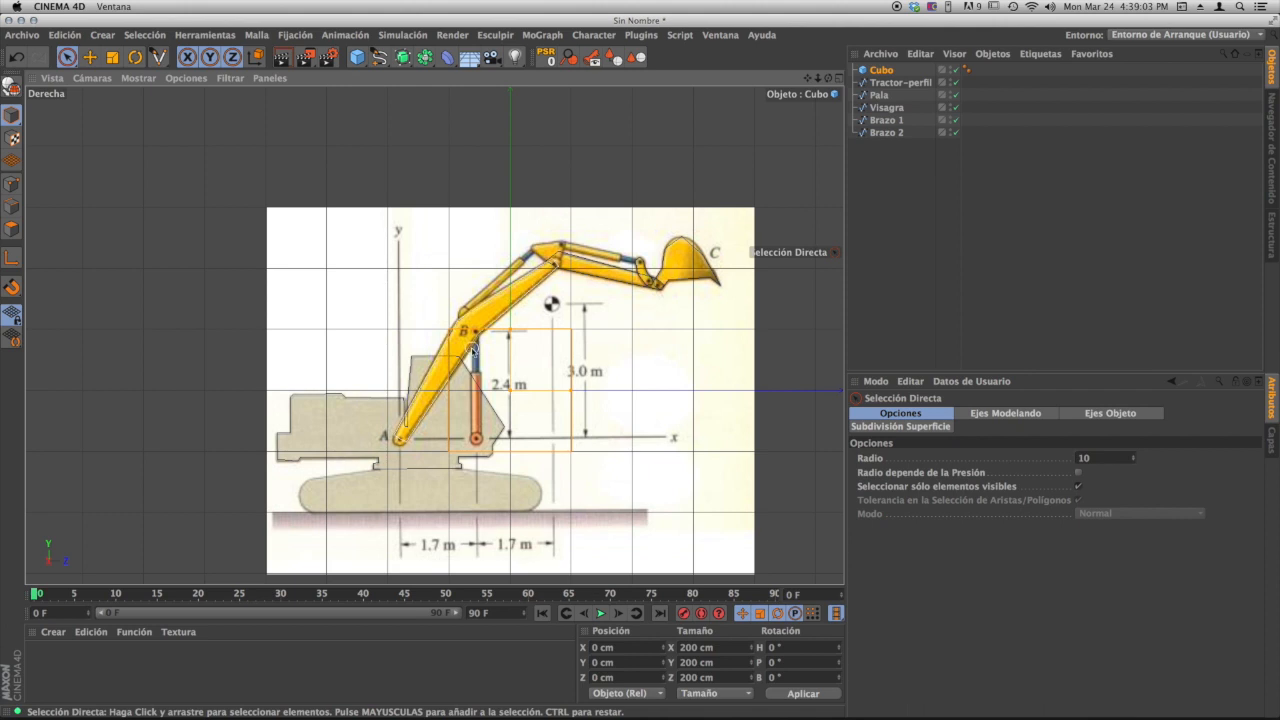
drag(587, 315, 639, 159)
- Scale the cube uniformly down to about 49.4 cm per side
scroll(590, 215, up, 5)
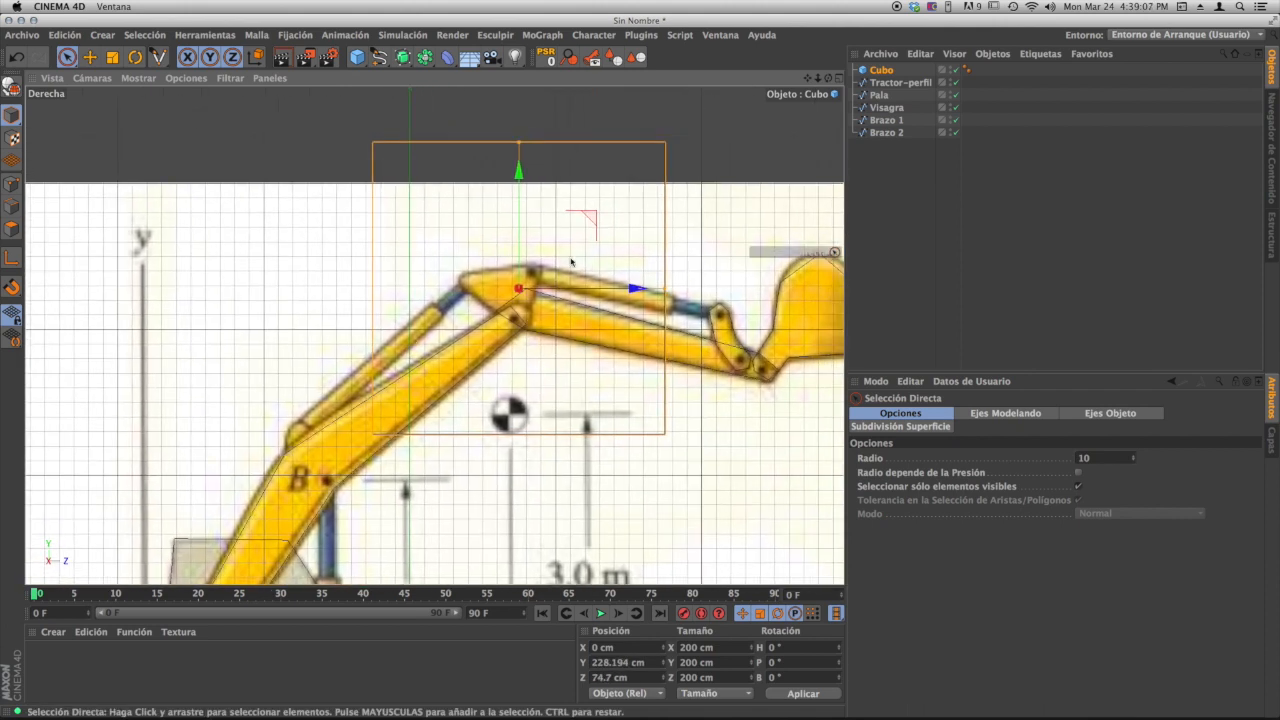
key(t)
drag(717, 205, 518, 318)
scroll(516, 320, down, 2)
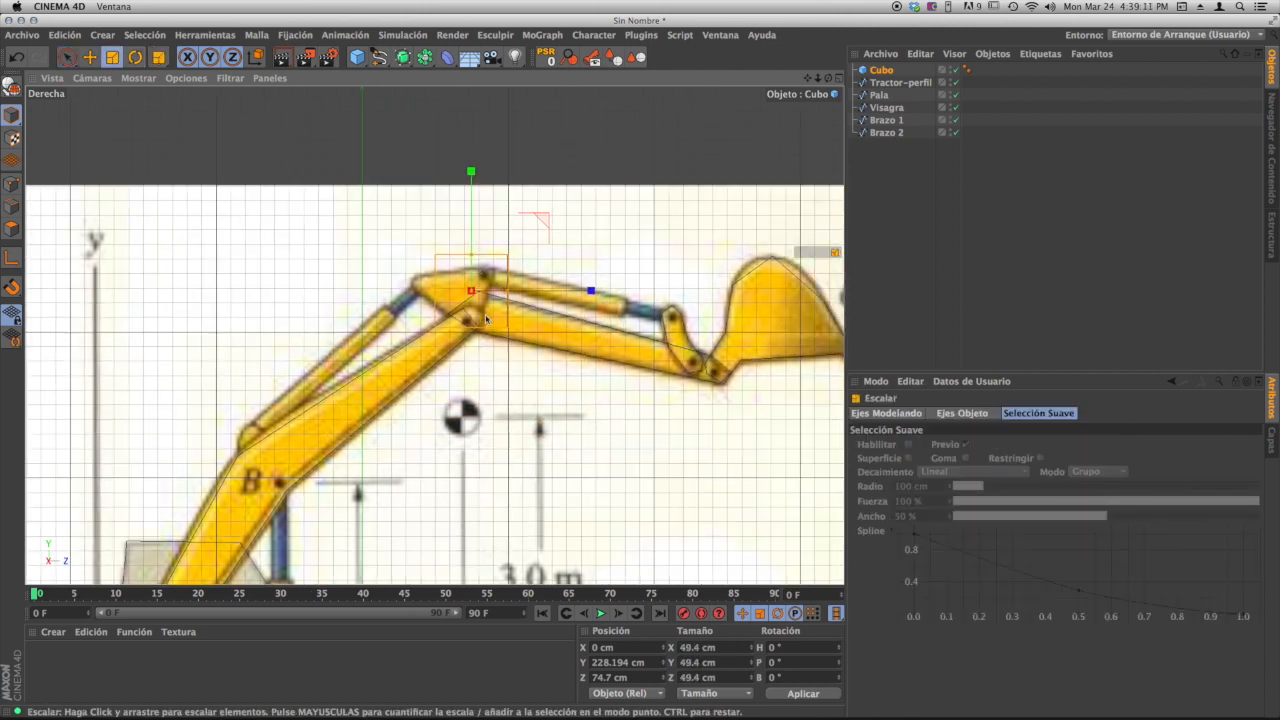
- Set the background reference image's transparency to 93% in the right view
alt+middle_drag(514, 322, 560, 298)
click(231, 79)
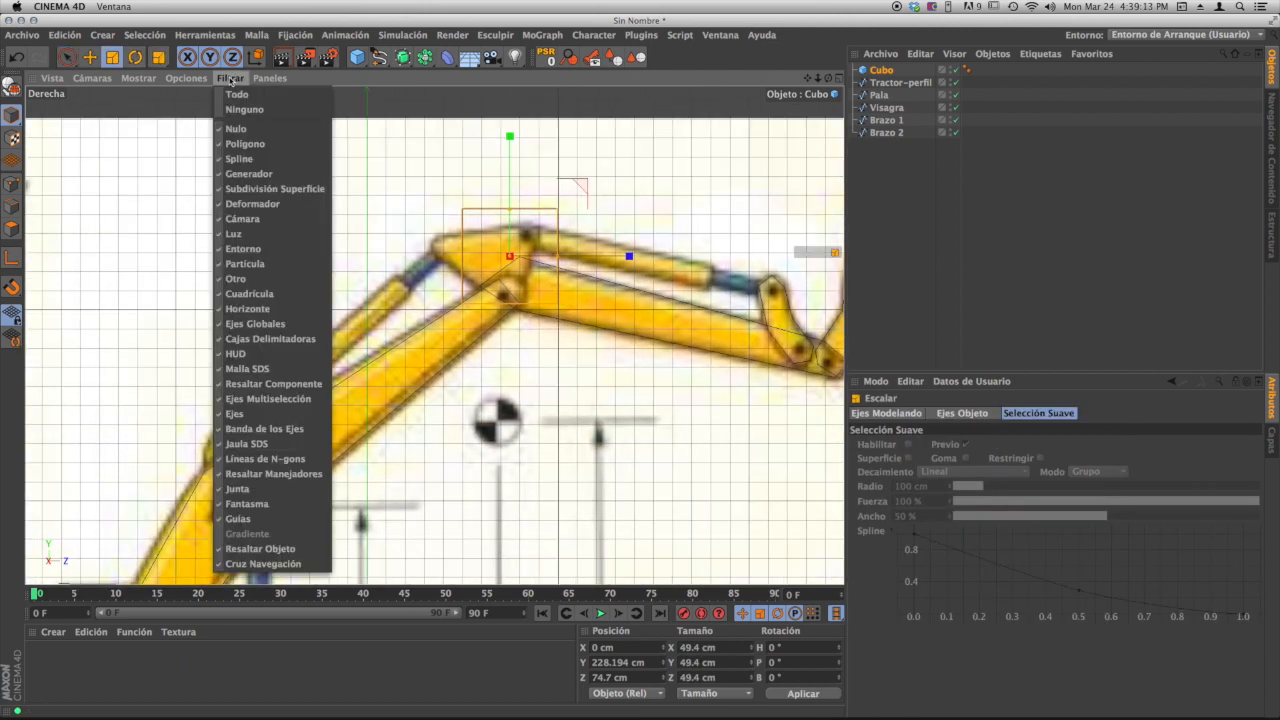
mouse_move(187, 79)
click(262, 355)
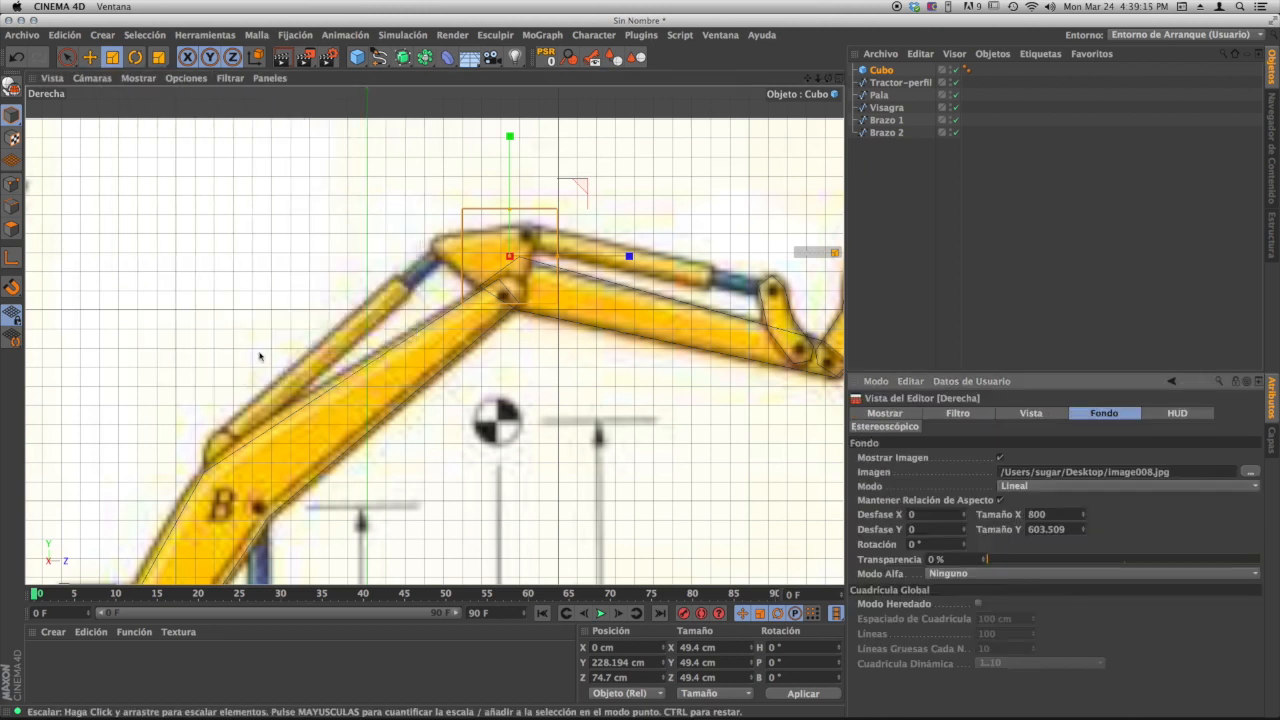
drag(1070, 560, 1246, 566)
- Fit the cube over the triangular joint plate, about 49.2 cm per side at about Y 223.5 cm and Z 65.1 cm
scroll(517, 289, up, 4)
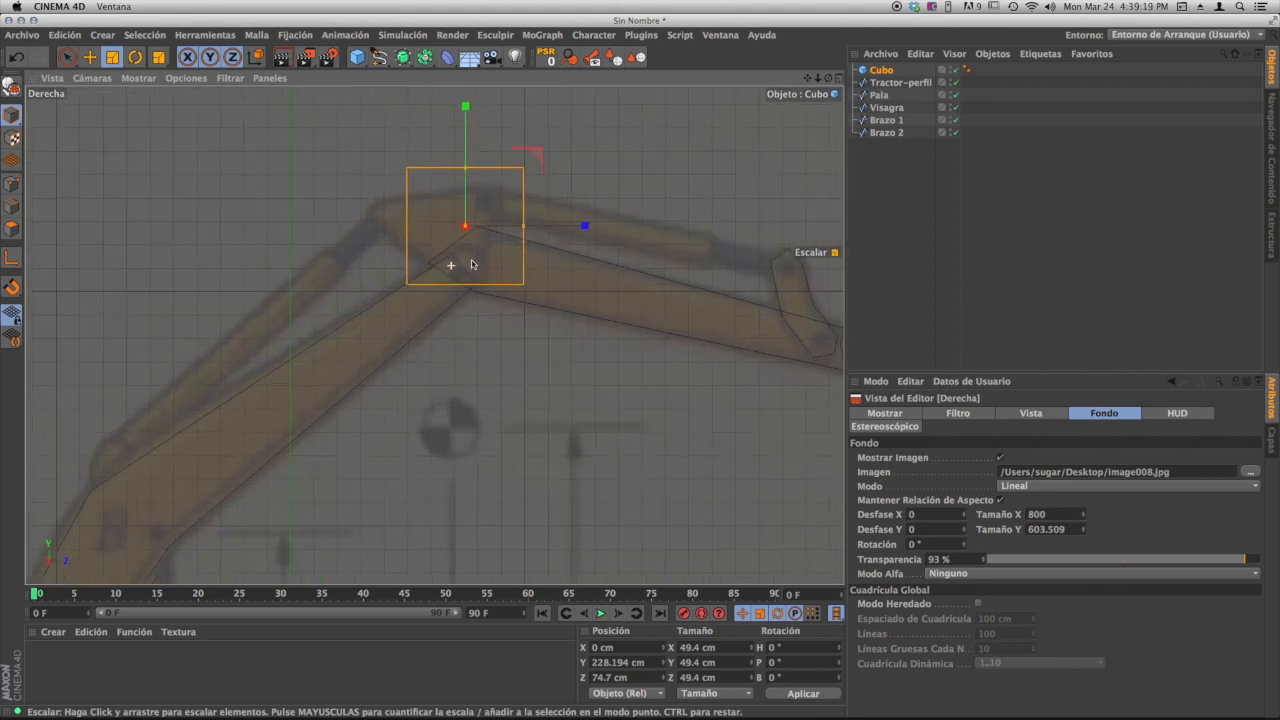
drag(557, 190, 530, 198)
click(89, 57)
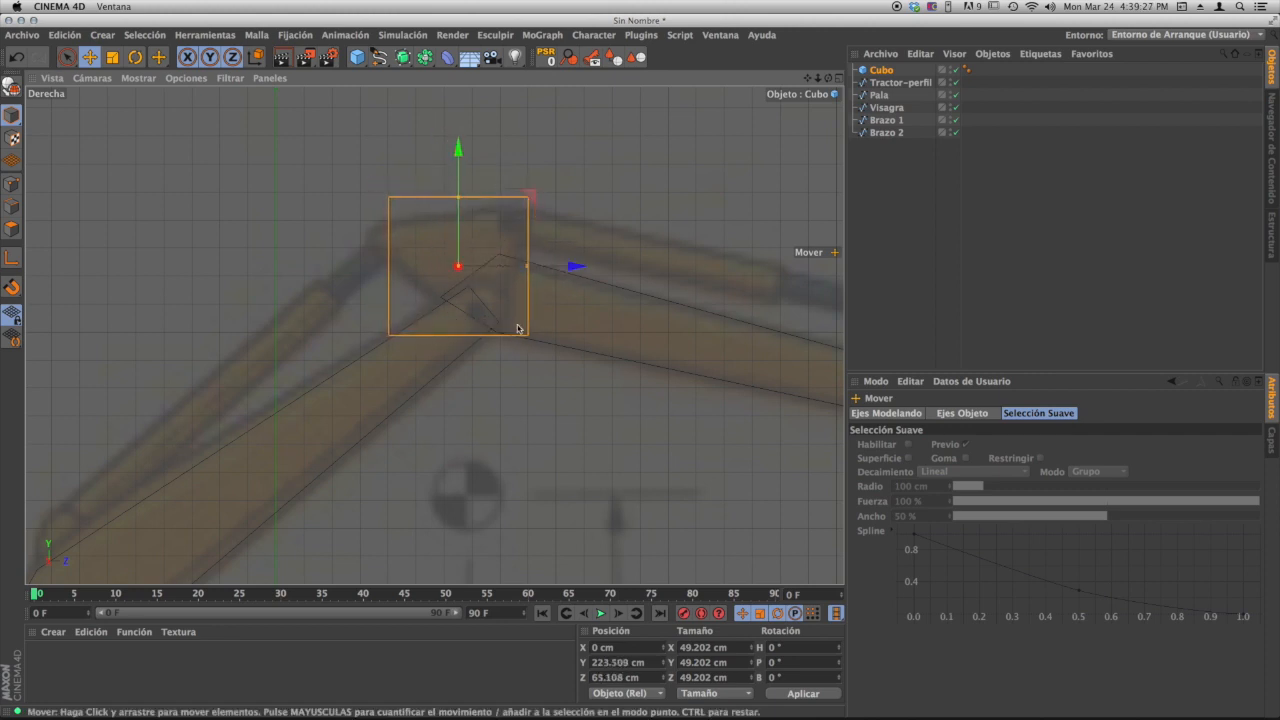
- Convert the cube to an editable polygon object and set direct selection in point mode to include hidden points
click(11, 87)
click(11, 184)
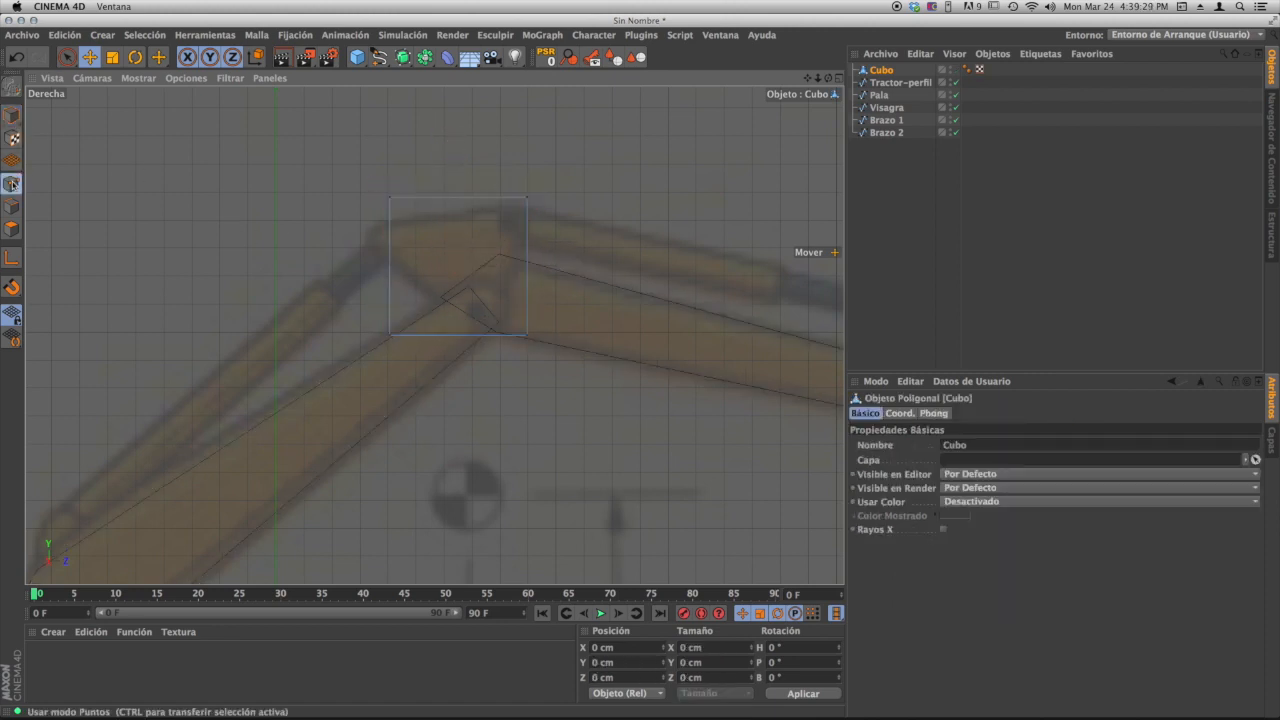
drag(67, 57, 100, 73)
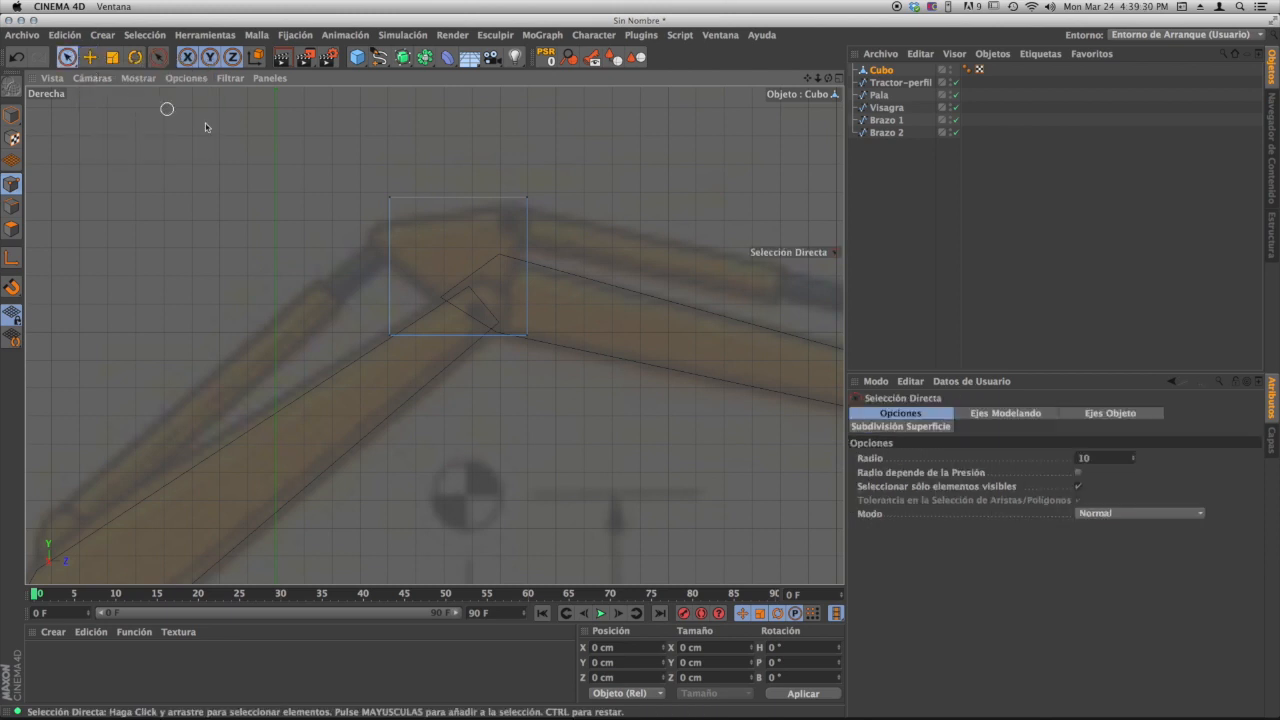
click(1080, 489)
- Move the cube's upper and lower corner points on the bucket side onto the joint plate's matching corners
drag(552, 184, 505, 226)
mouse_move(596, 143)
mouse_down()
mouse_move(556, 168)
mouse_move(591, 155)
mouse_up()
click(515, 323)
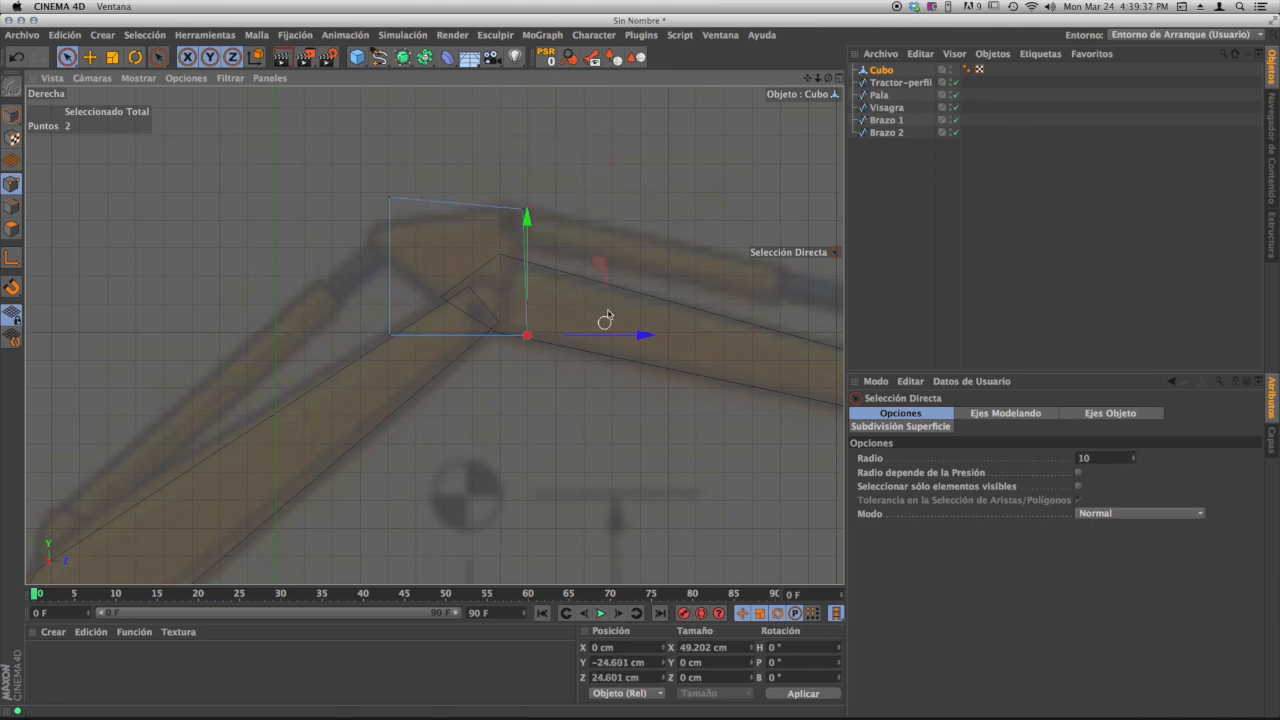
drag(592, 266, 574, 264)
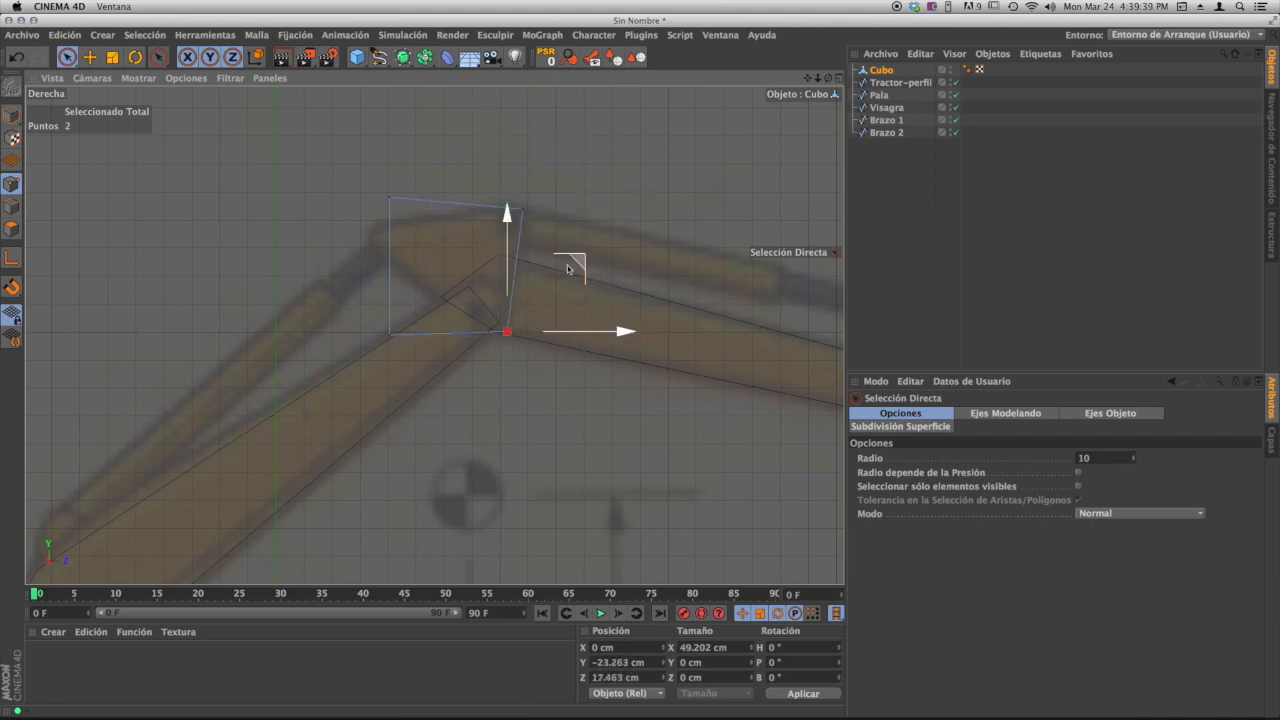
- Move the cube's lower and upper corner points on the cab side onto the joint plate's outline, then deselect the cube
click(390, 332)
drag(466, 263, 558, 265)
click(390, 197)
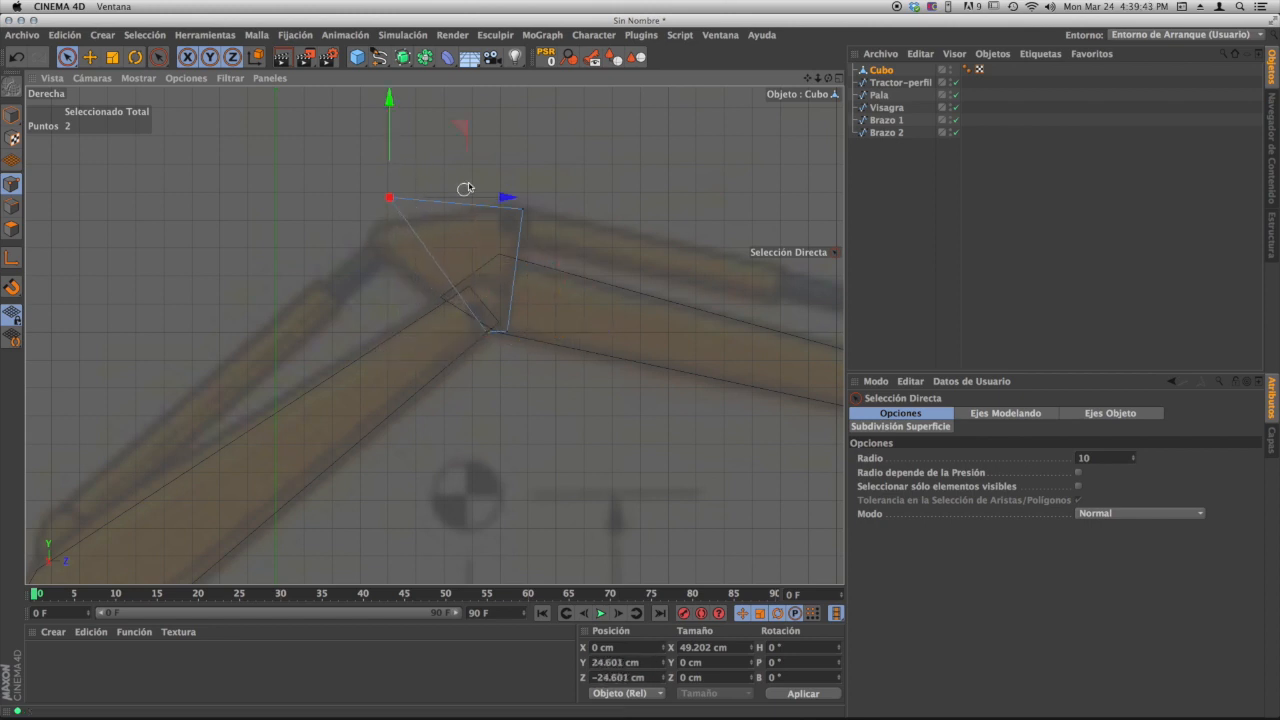
drag(457, 129, 436, 157)
scroll(608, 357, down, 3)
alt+middle_drag(591, 360, 535, 252)
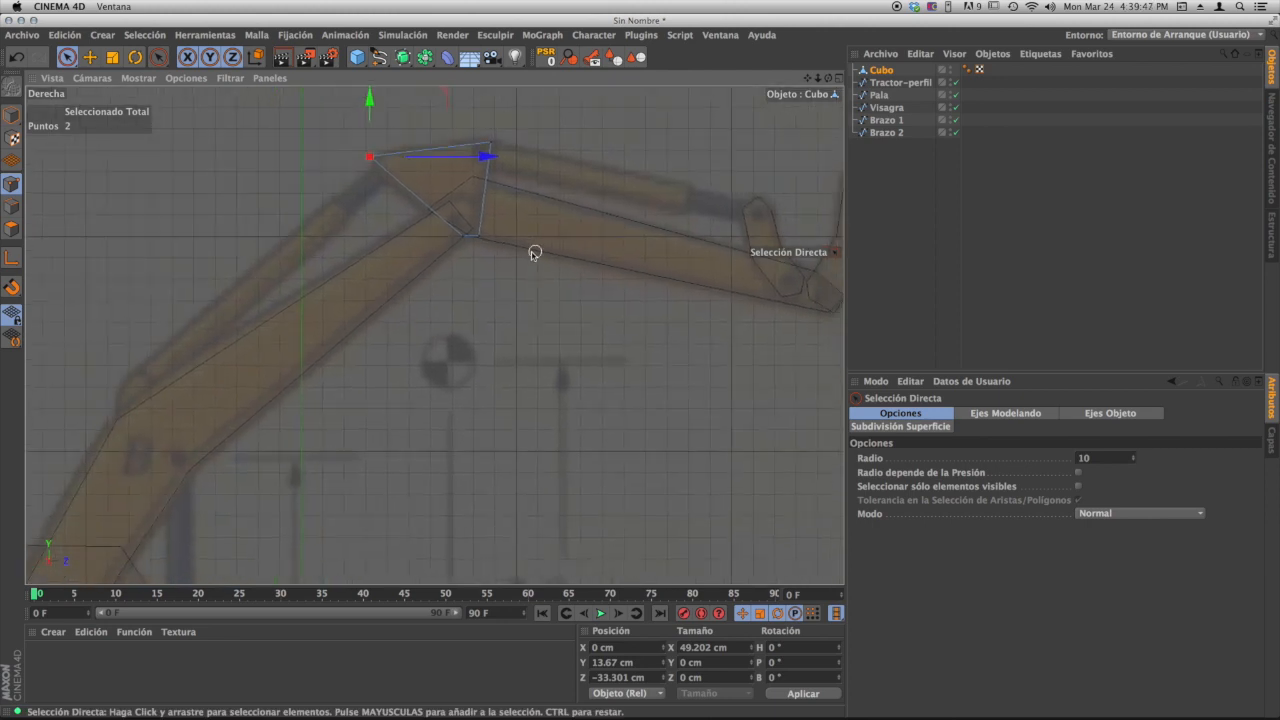
scroll(560, 315, down, 2)
scroll(434, 331, down, 1)
scroll(434, 334, down, 1)
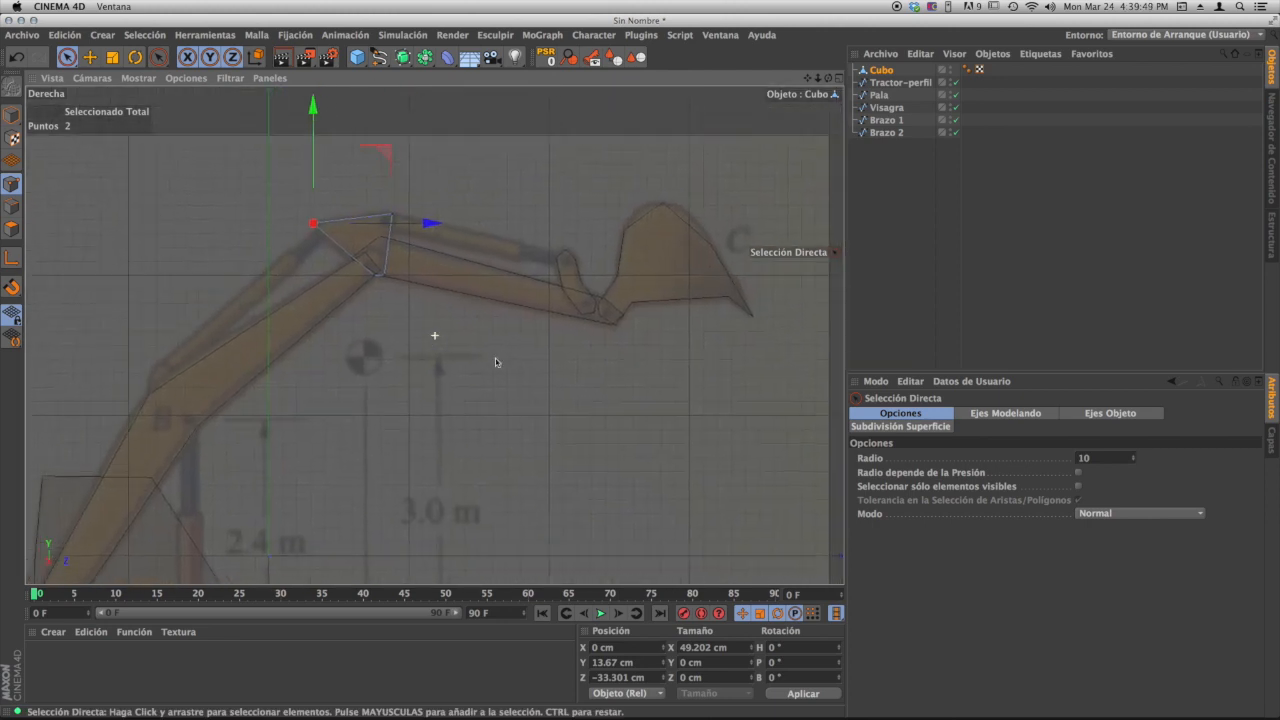
click(891, 175)
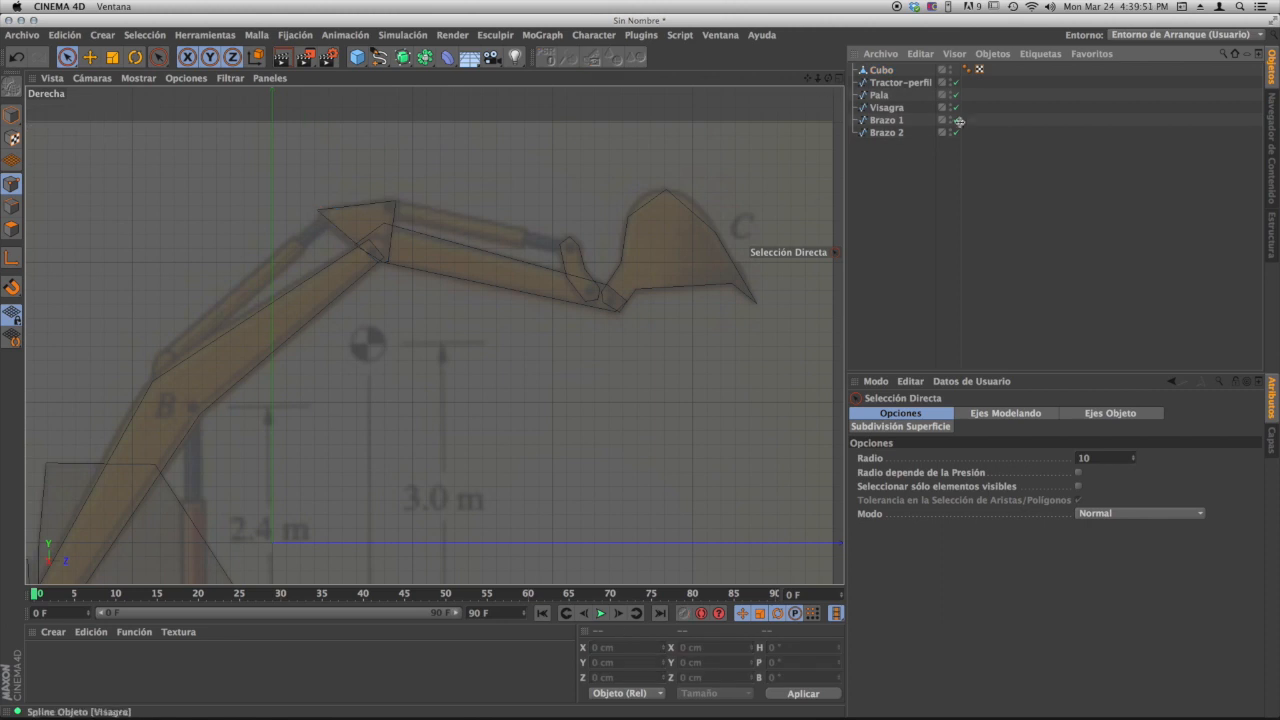
- Convert the Brazo 2 spline to Bezier type and activate the Move tool for adjusting its points
click(888, 133)
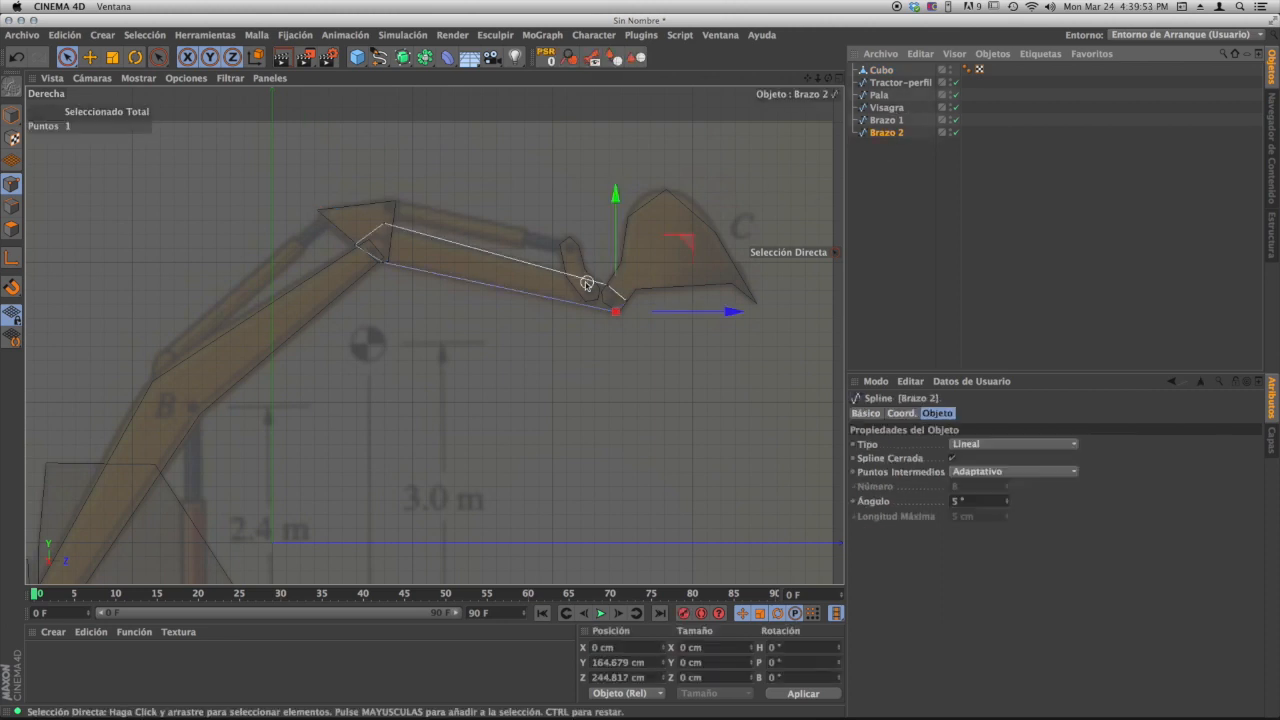
alt+middle_drag(586, 280, 600, 300)
click(982, 446)
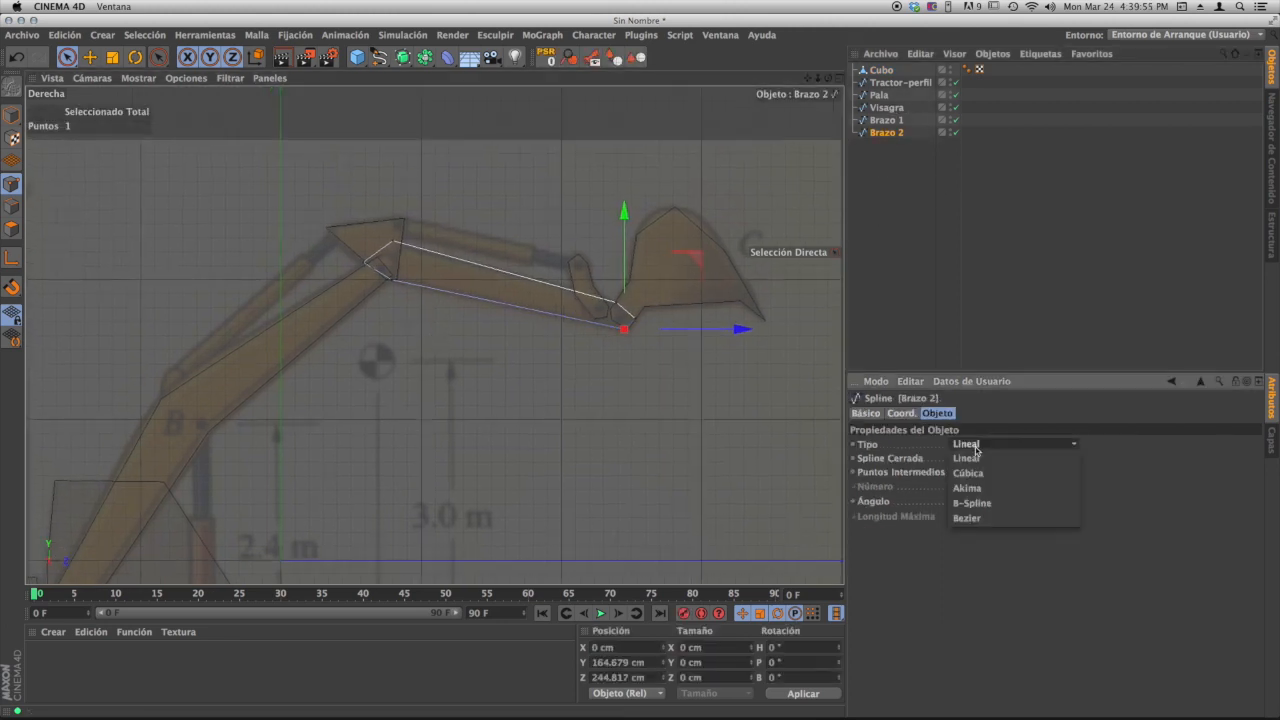
click(966, 518)
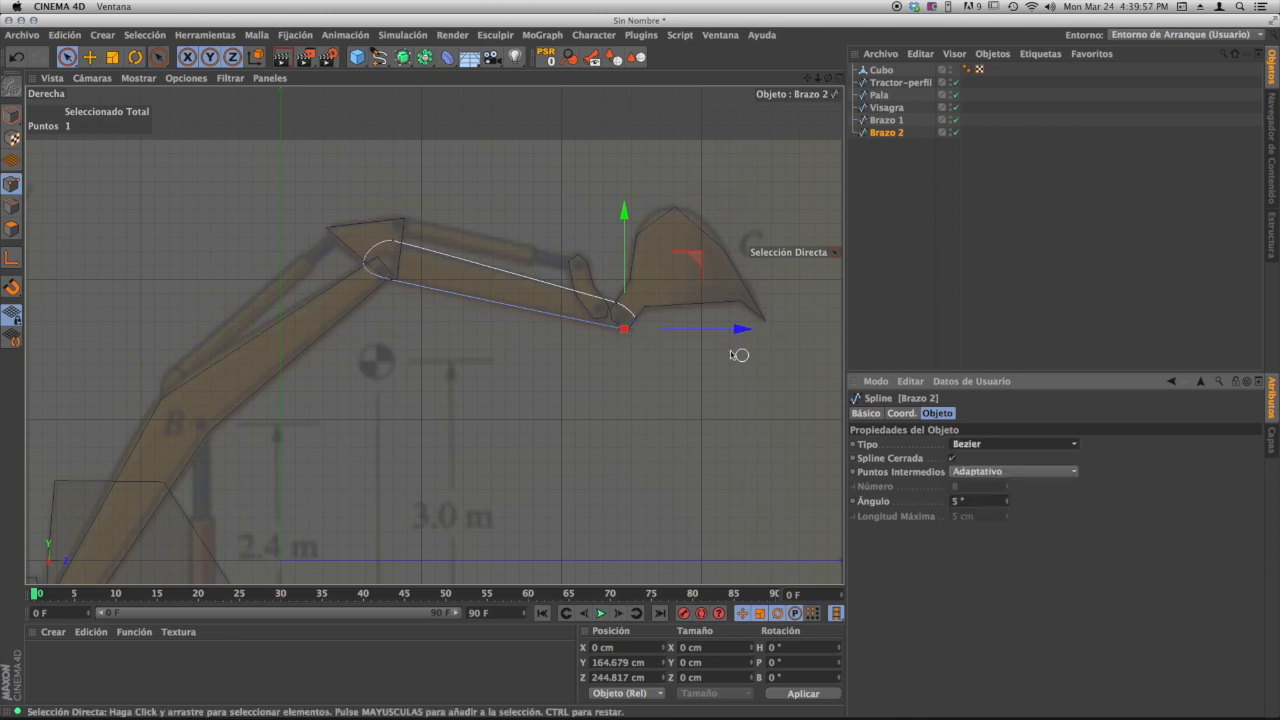
scroll(531, 277, up, 5)
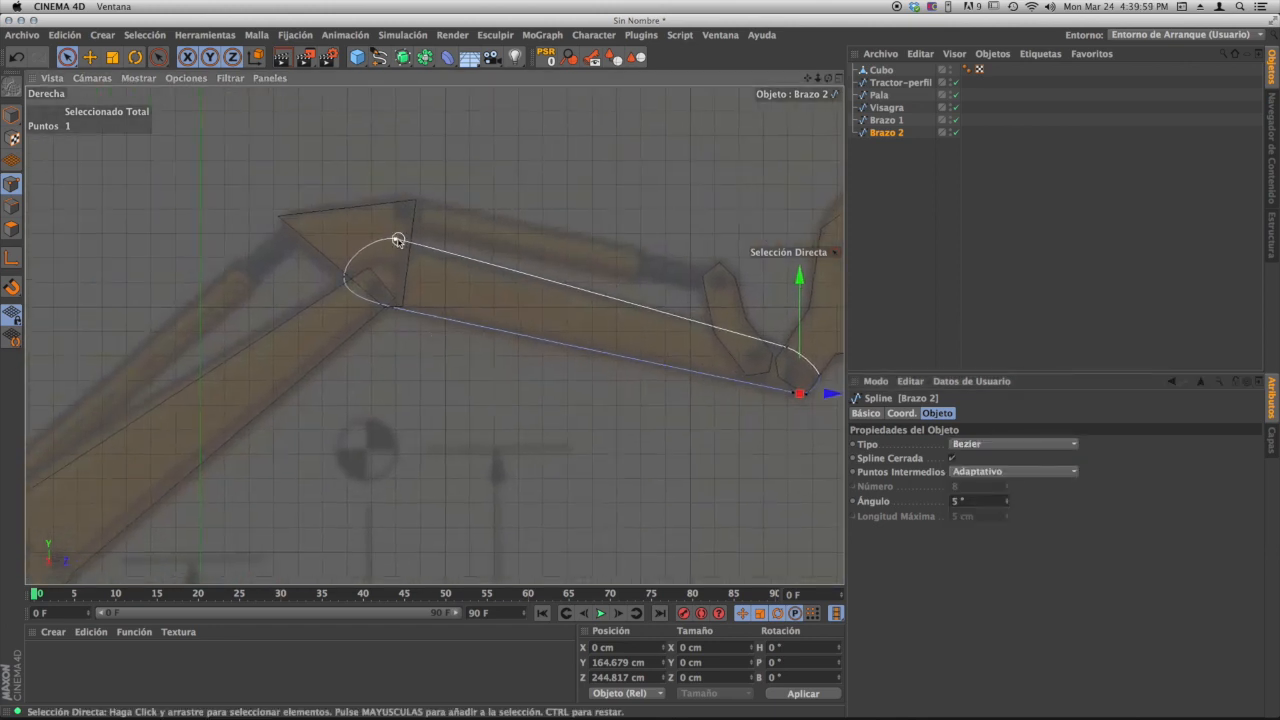
click(397, 240)
alt+middle_drag(513, 362, 453, 310)
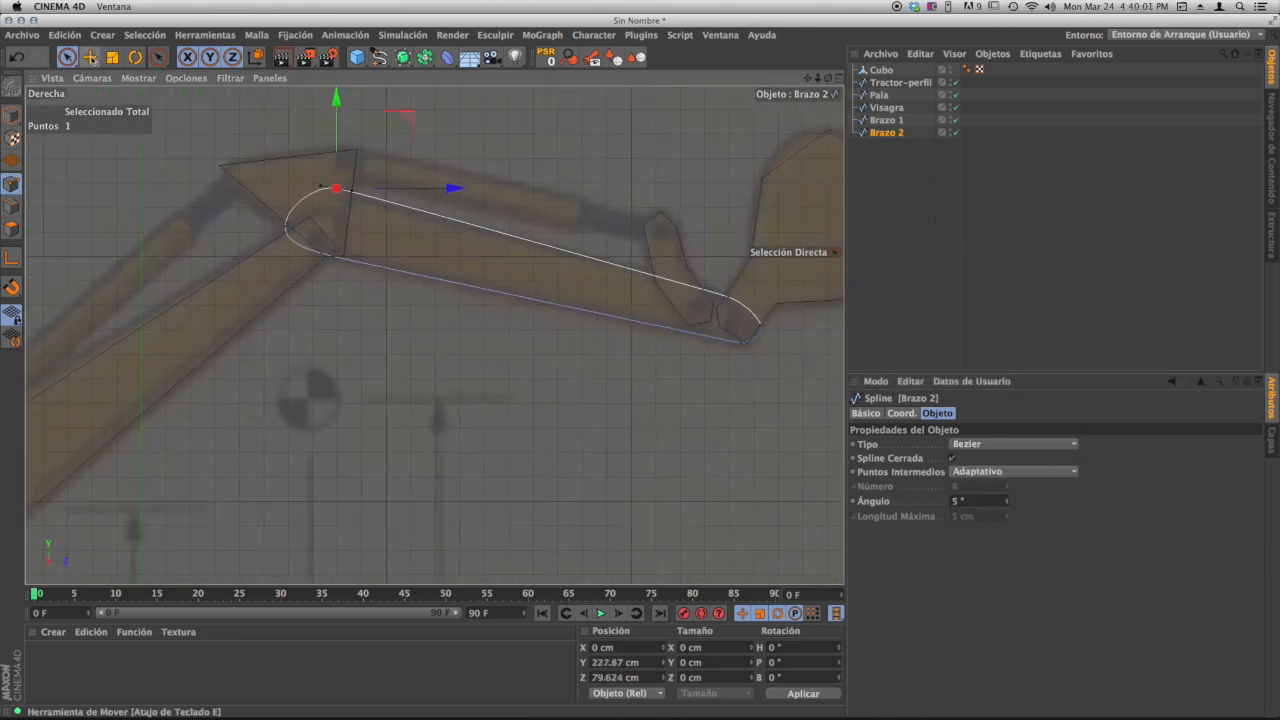
click(89, 57)
- Round Brazo 2's bucket end by adjusting tangent handles and moving its lower point to about Y 165.1 cm, Z 239.7 cm
alt+middle_drag(568, 323, 411, 277)
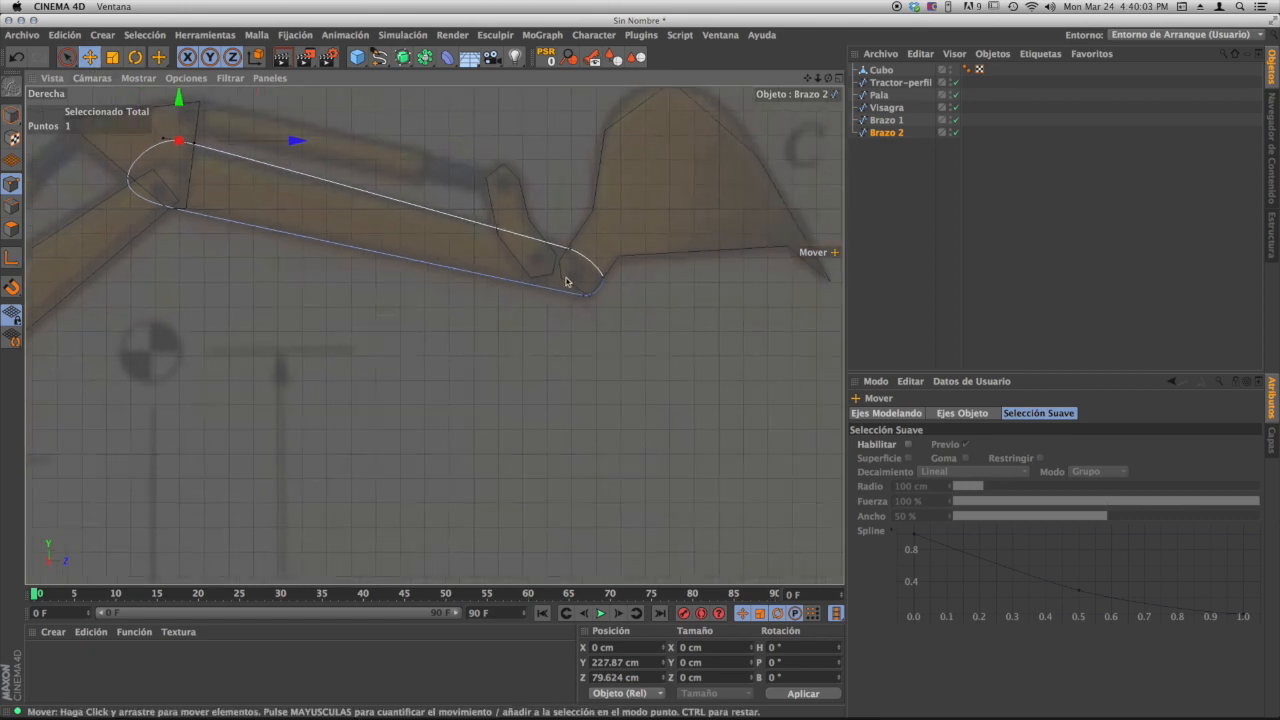
scroll(575, 288, up, 2)
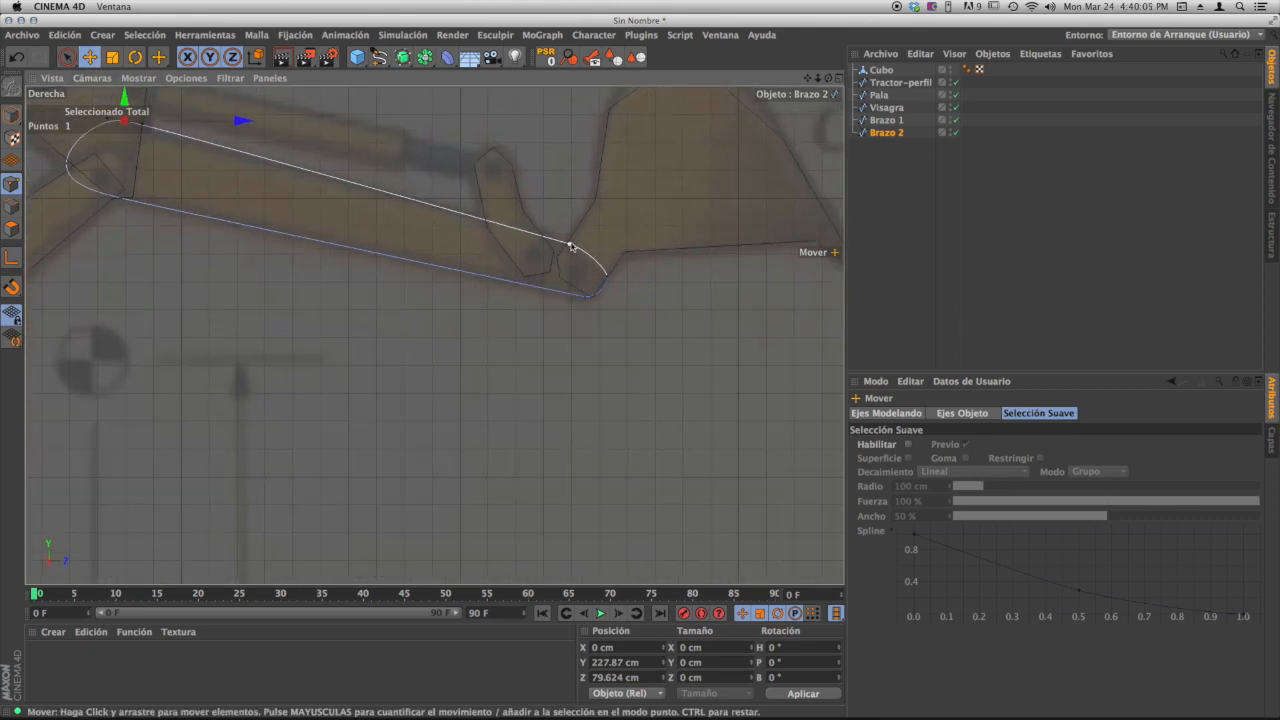
click(570, 245)
drag(583, 253, 587, 257)
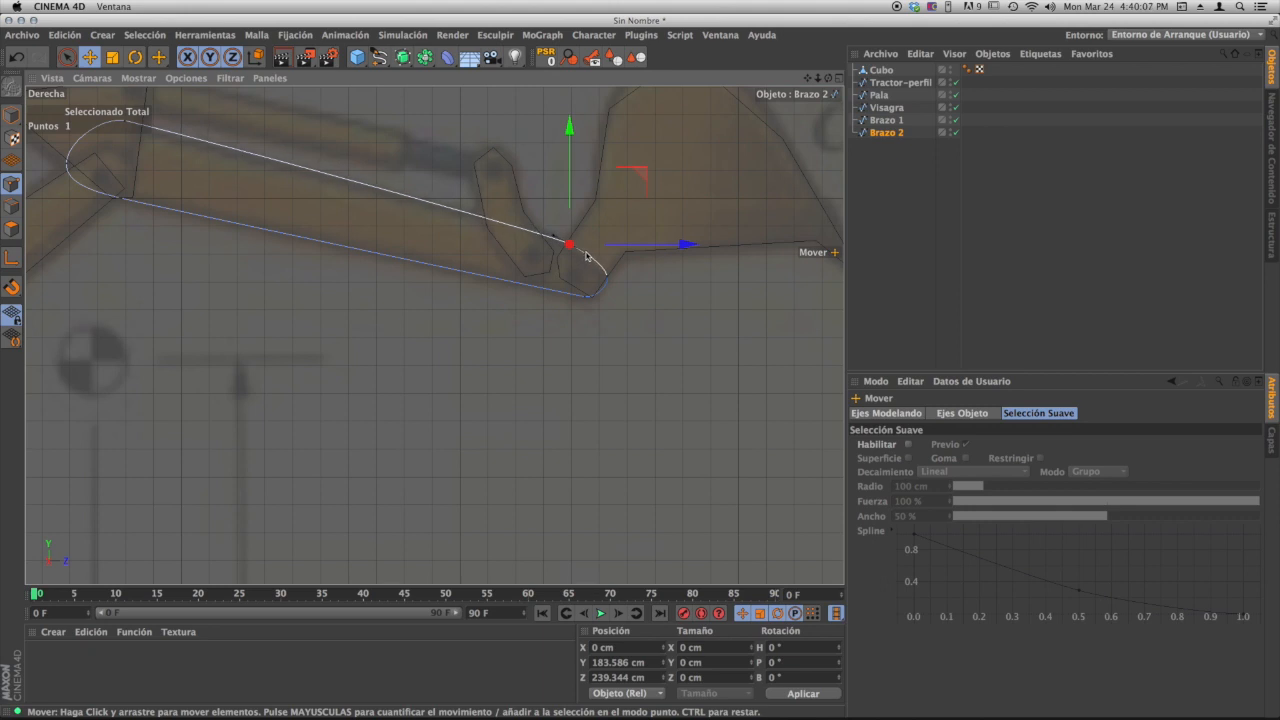
click(586, 298)
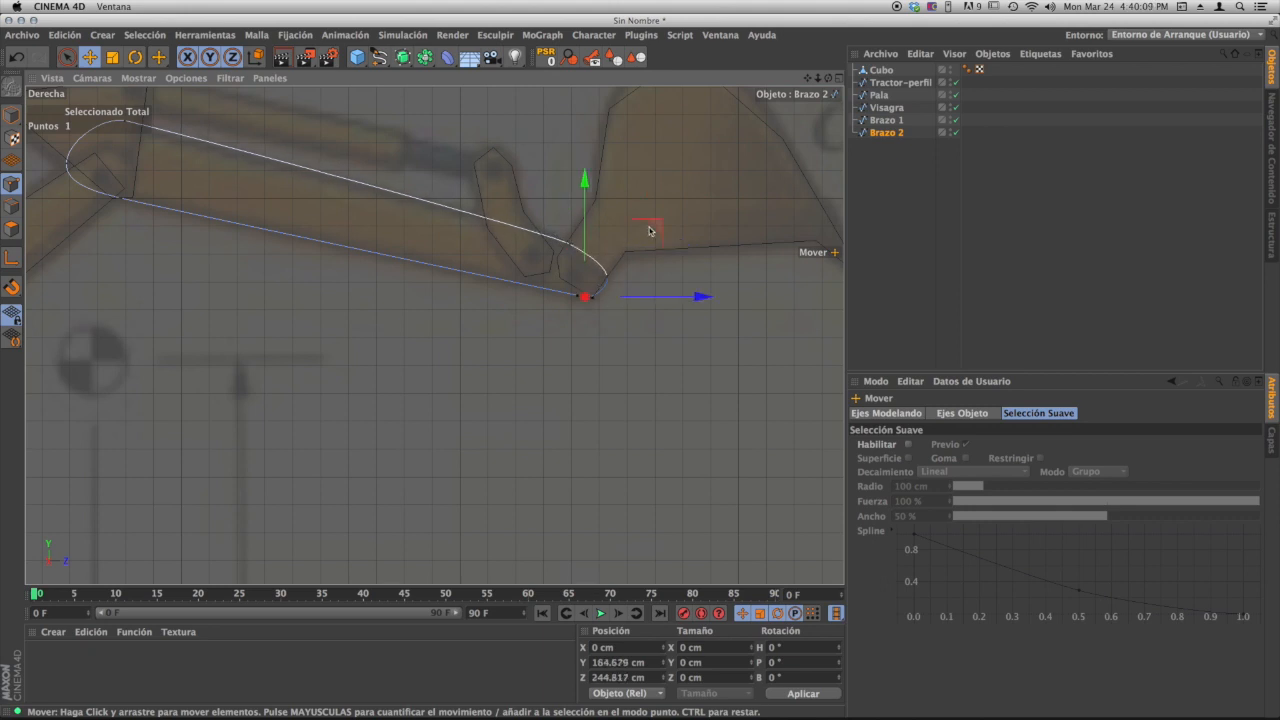
mouse_move(662, 227)
mouse_down()
mouse_move(627, 260)
mouse_move(647, 227)
mouse_up()
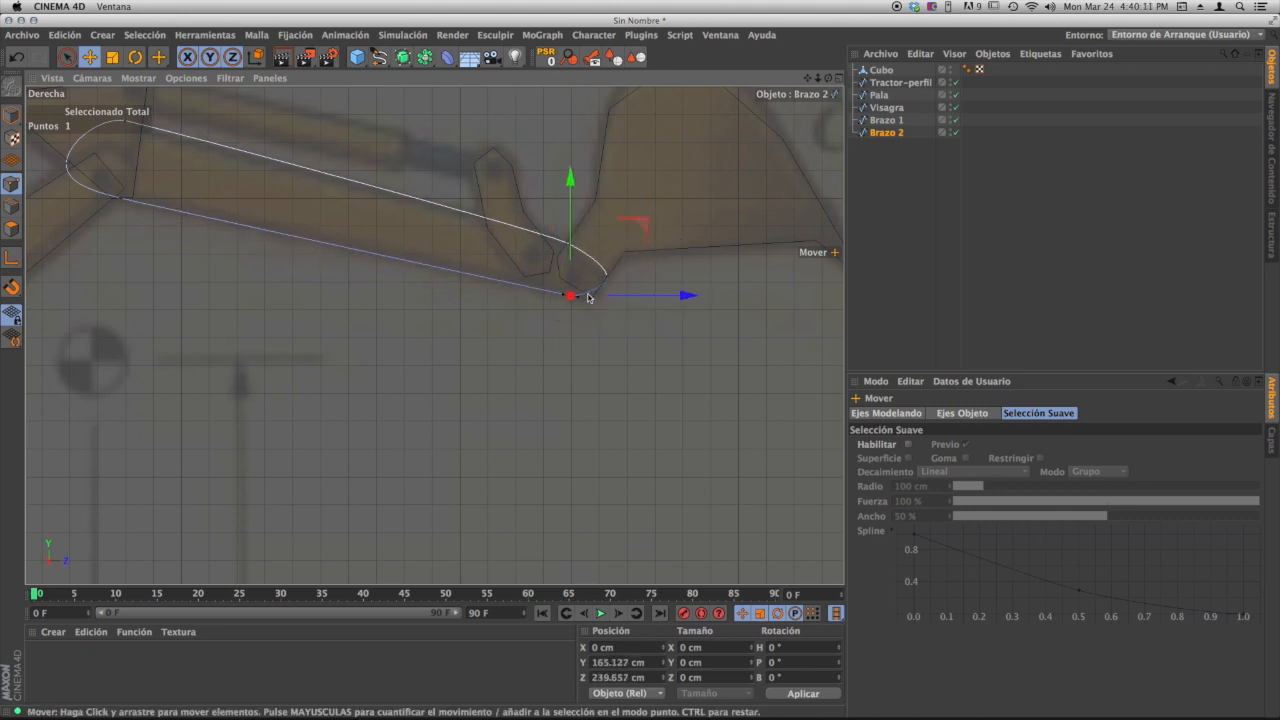
drag(577, 299, 593, 305)
- Reshape Brazo 2's joint end, moving its end point to about Y 211.5, Z 63.7 cm and upper point to about Y 226.1, Z 80.1 cm
alt+middle_drag(224, 267, 577, 371)
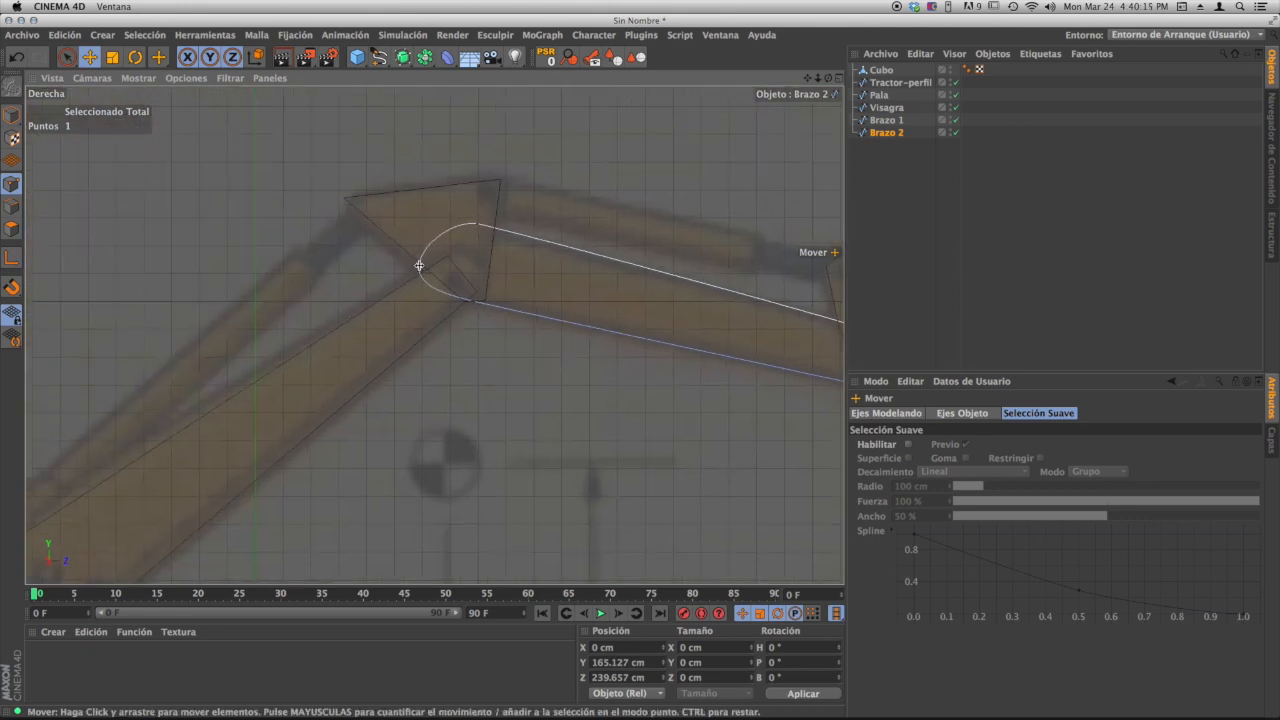
click(419, 265)
mouse_move(493, 198)
mouse_down()
mouse_move(537, 236)
mouse_move(503, 199)
mouse_up()
click(475, 303)
click(430, 274)
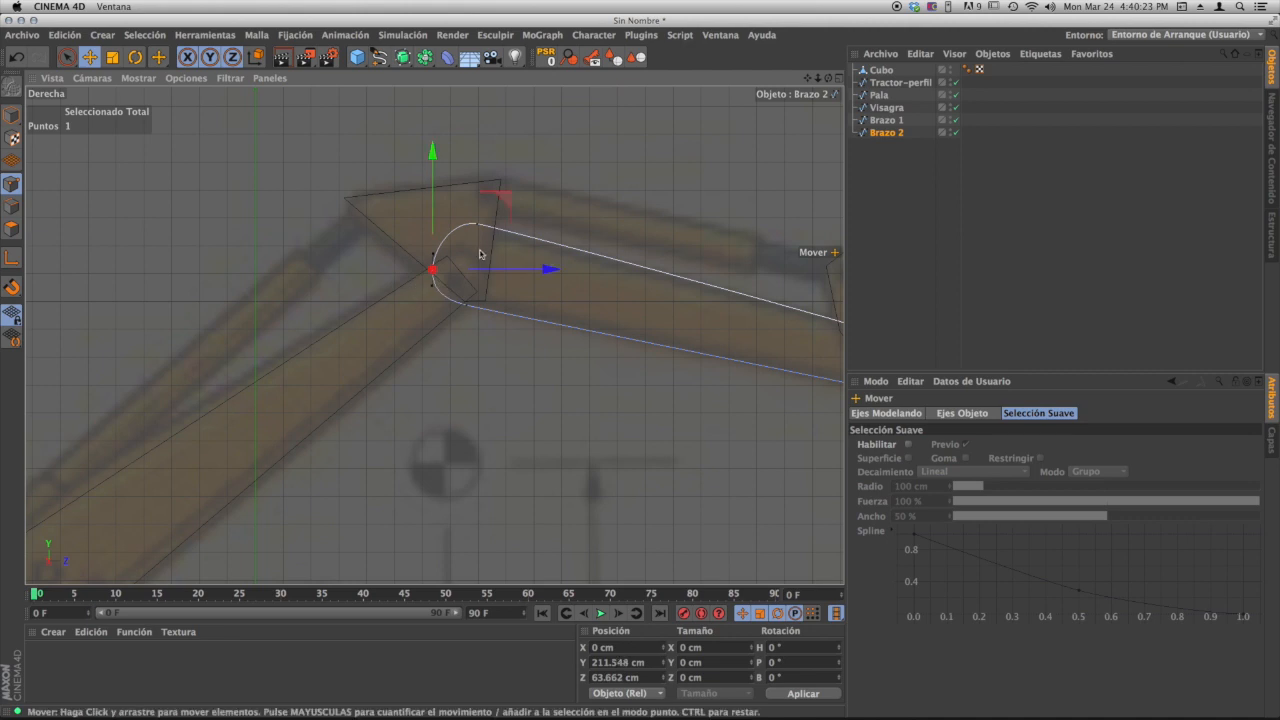
drag(434, 256, 468, 226)
click(466, 221)
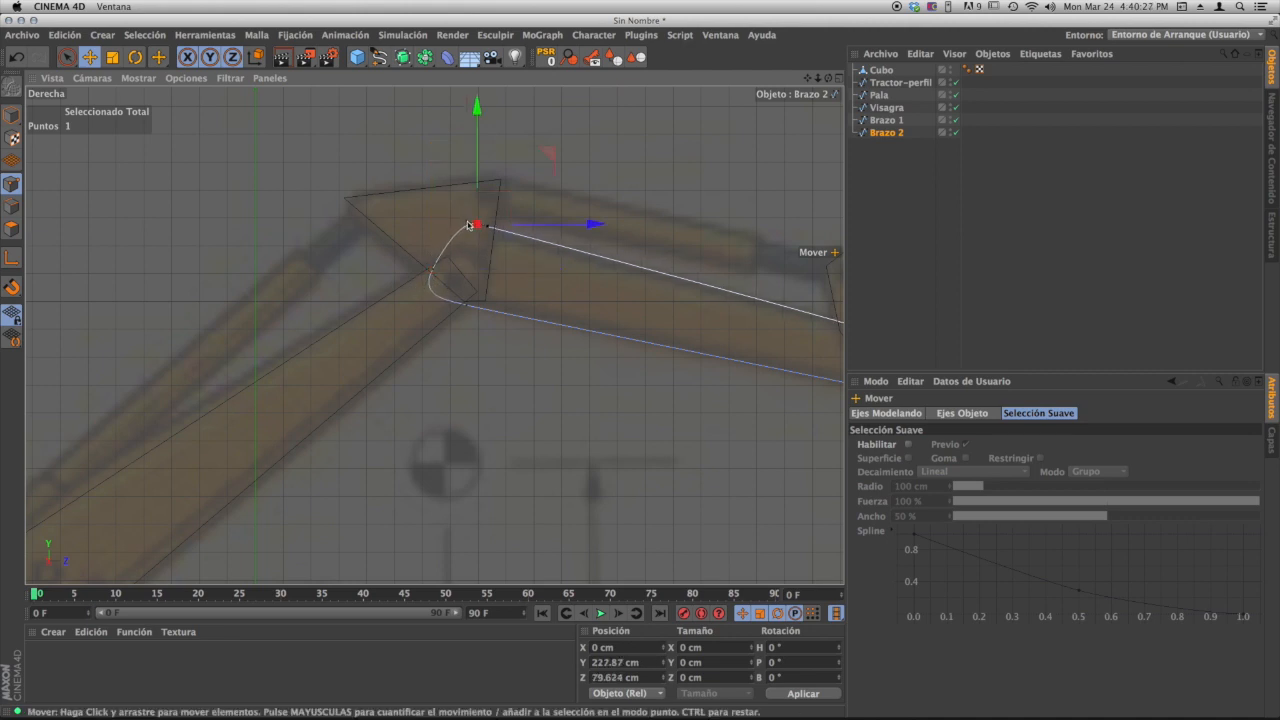
drag(550, 153, 551, 158)
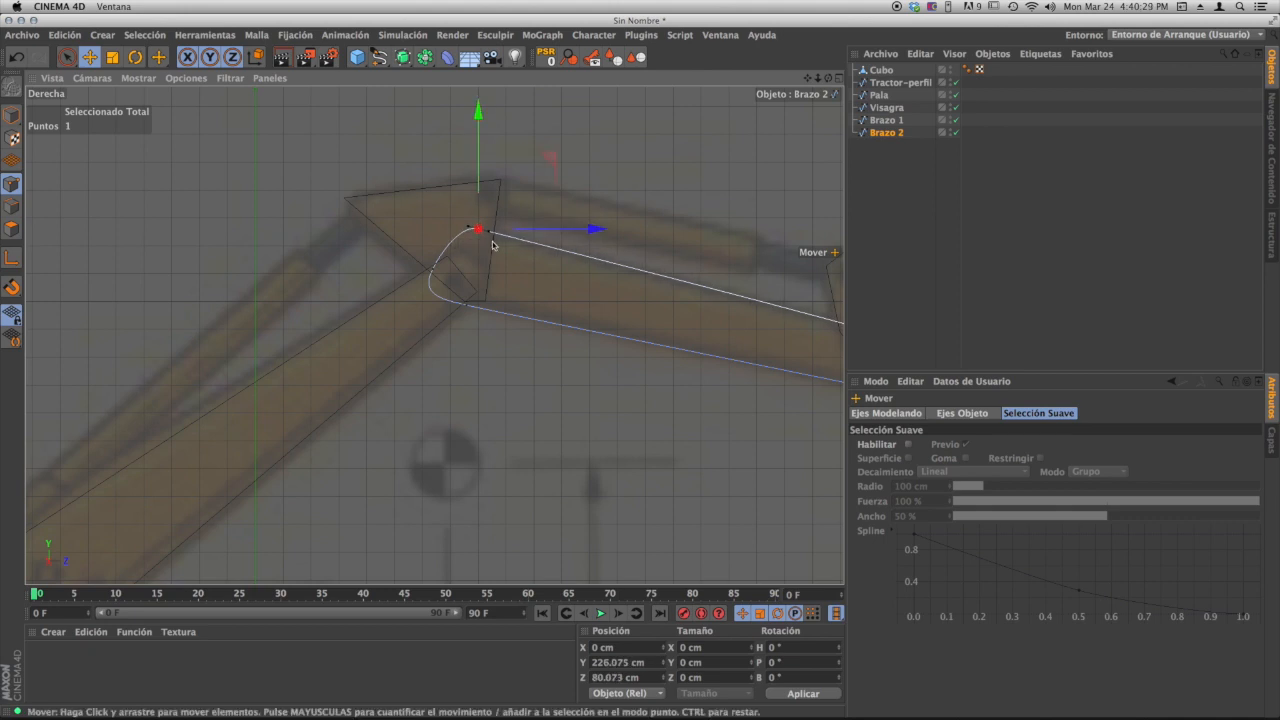
- Convert the Brazo 1 spline to Bezier type
mouse_move(455, 260)
alt+middle_down()
mouse_move(597, 240)
mouse_move(537, 220)
mouse_move(560, 198)
alt+middle_up()
mouse_move(420, 297)
alt+middle_down()
mouse_move(436, 221)
mouse_move(546, 171)
alt+middle_up()
click(886, 120)
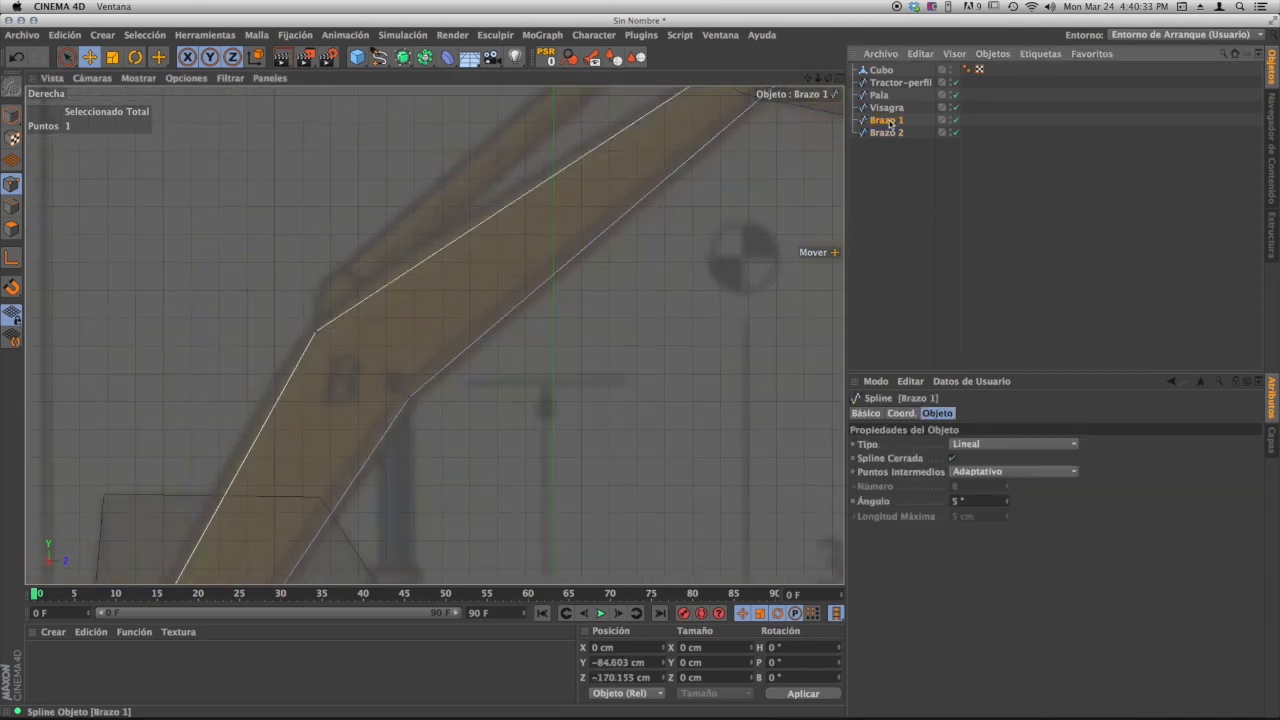
click(894, 109)
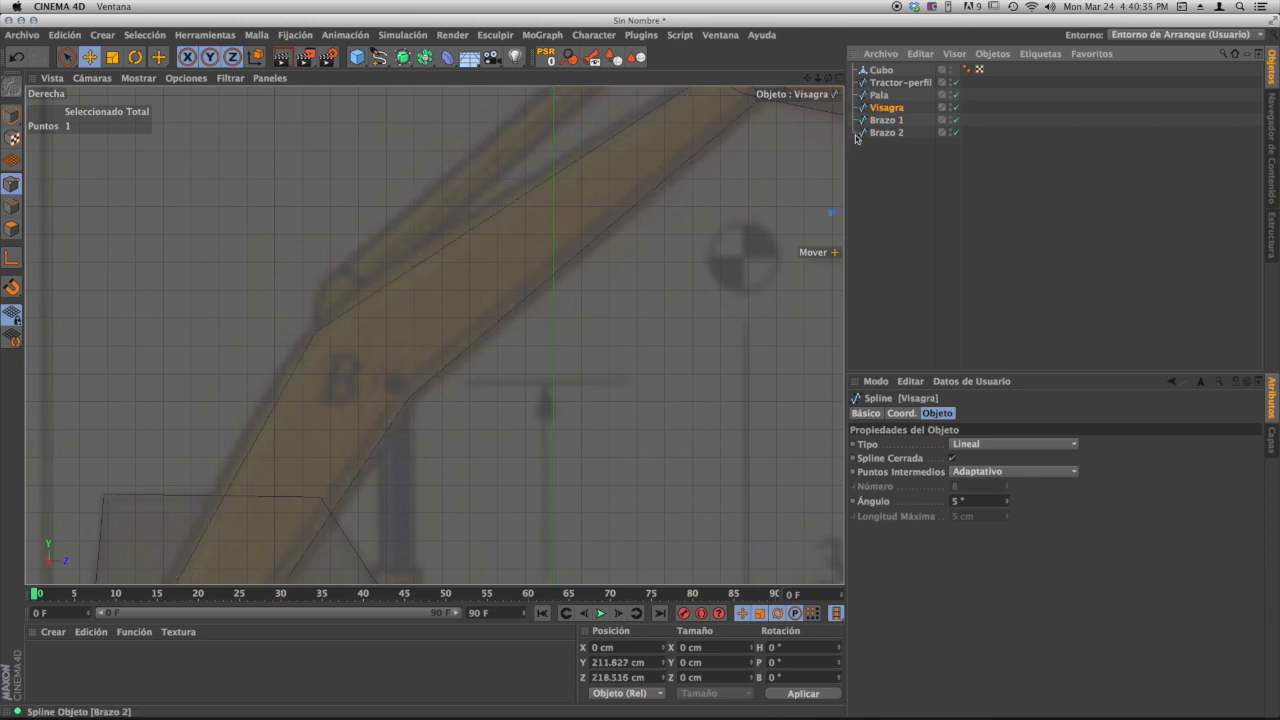
alt+middle_drag(842, 142, 547, 291)
click(890, 122)
click(887, 133)
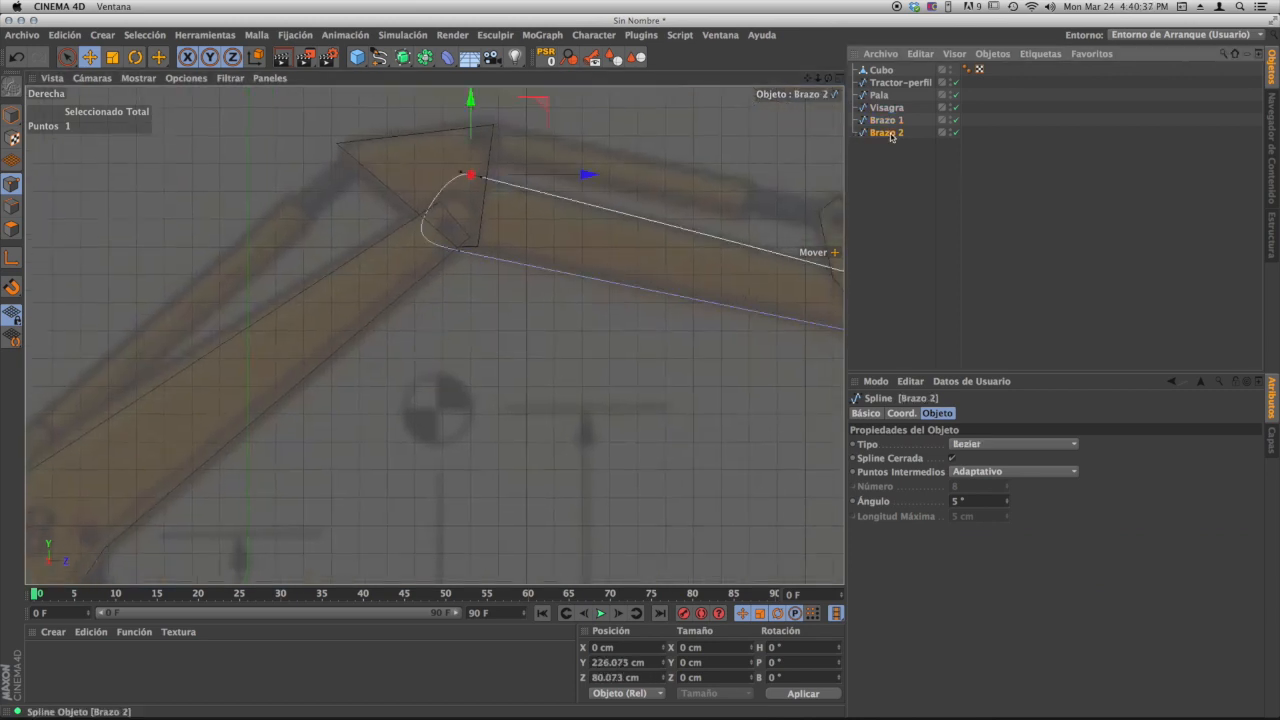
click(894, 122)
alt+middle_drag(283, 403, 429, 337)
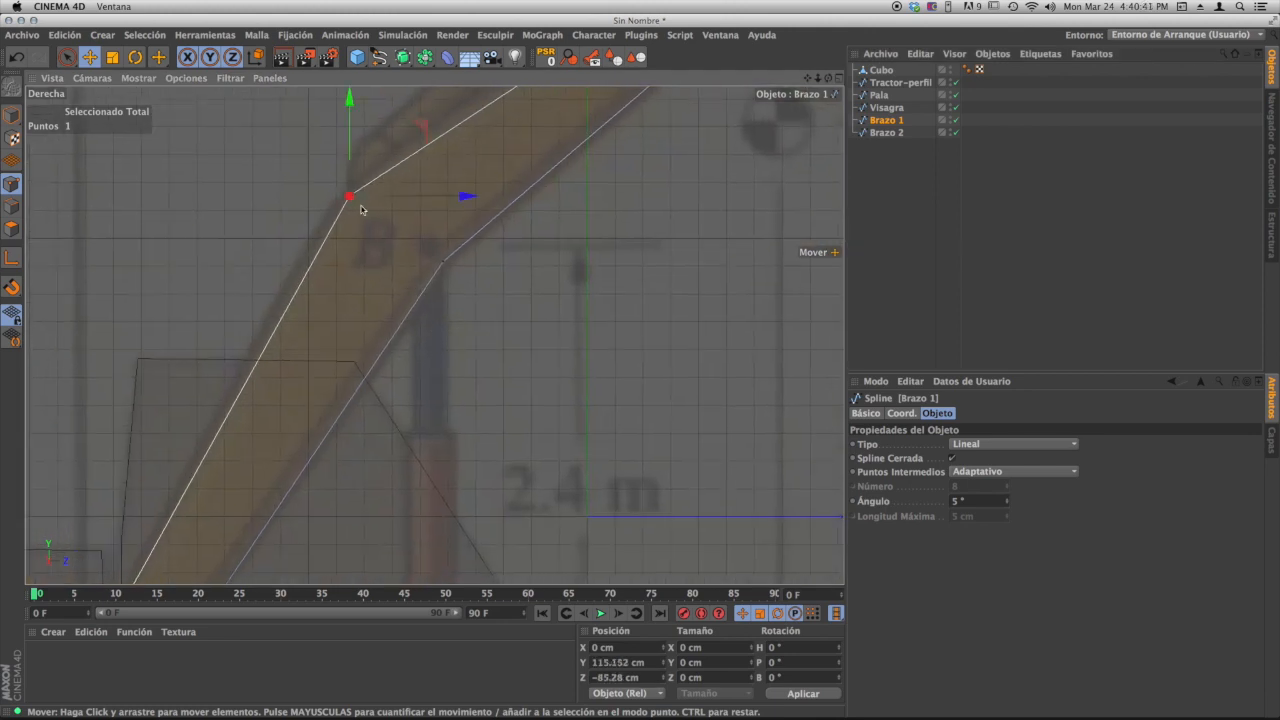
click(987, 447)
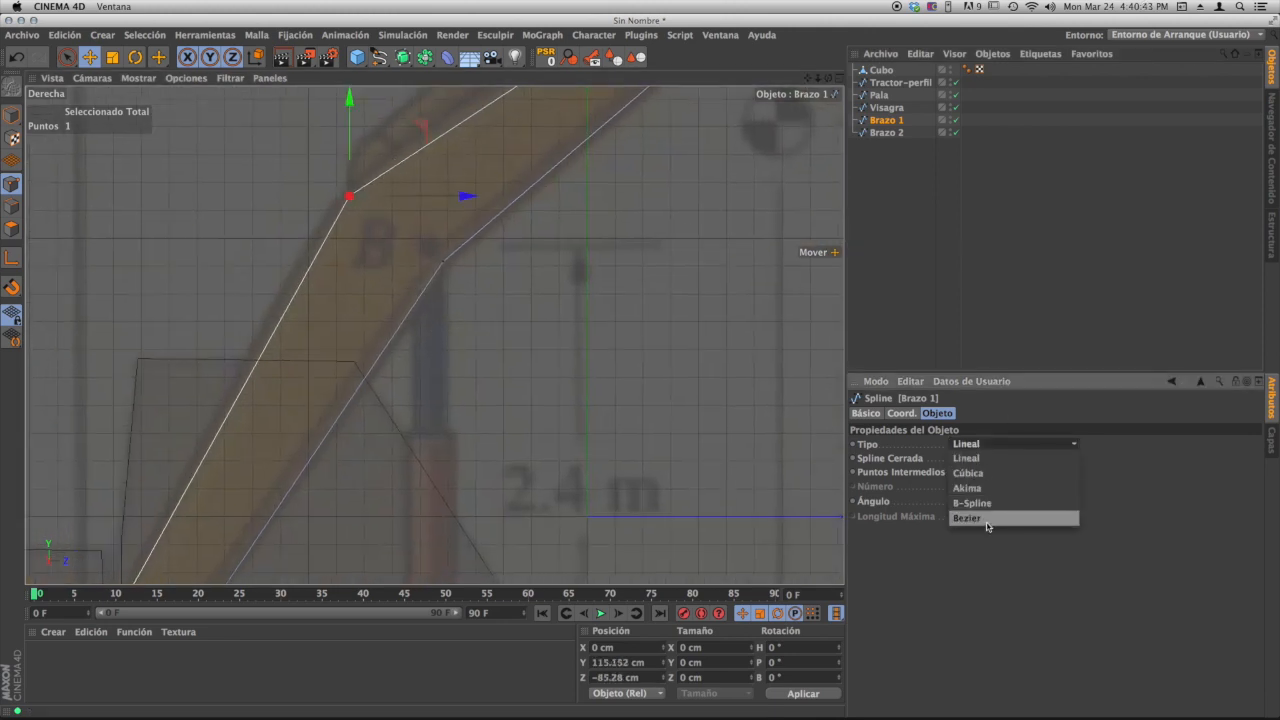
click(1000, 518)
- Tighten the curve at Brazo 1's upper bend and move the lower bend point to about Y 89.8 cm, Z -49.0 cm
alt+middle_drag(394, 246, 399, 321)
scroll(399, 321, down, 3)
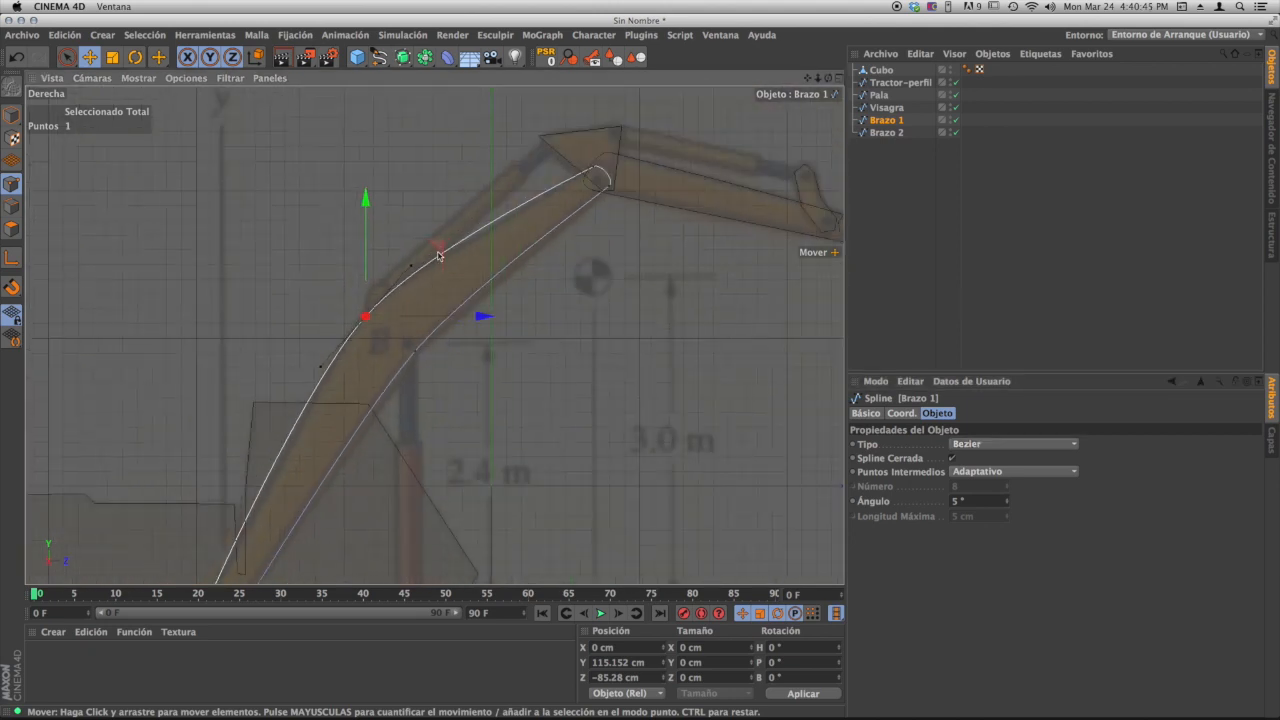
drag(412, 268, 398, 287)
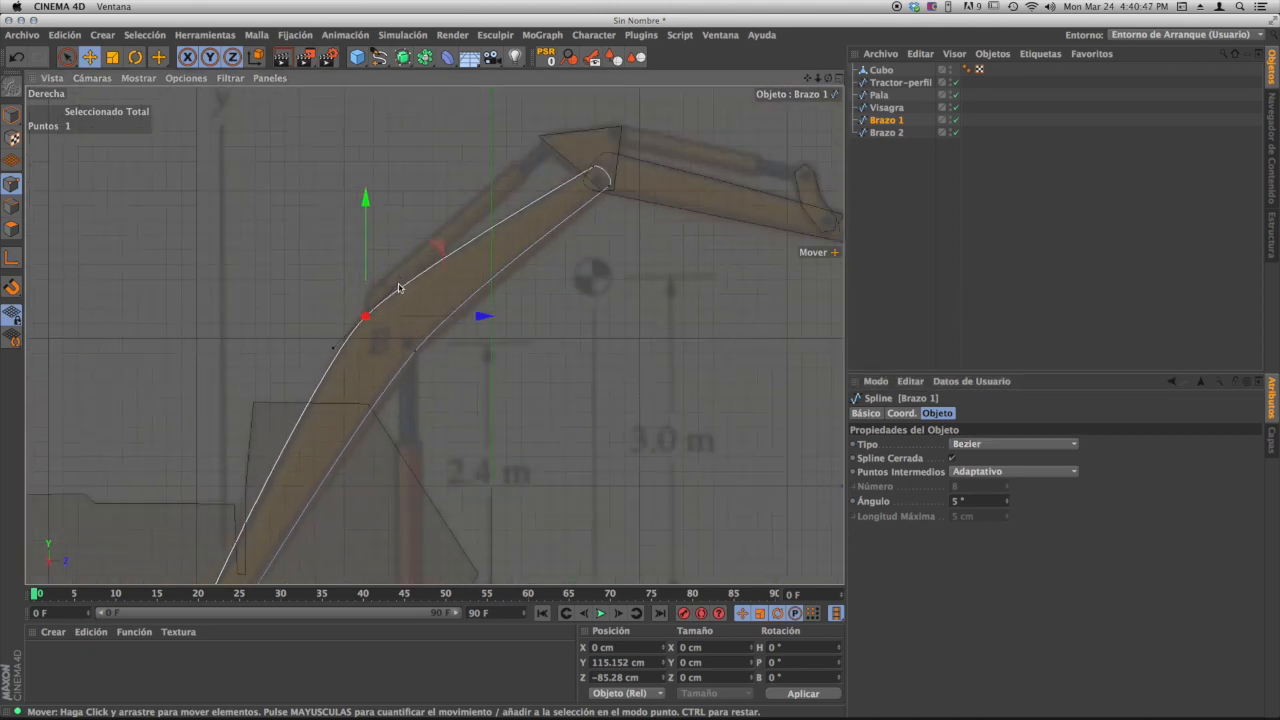
alt+middle_drag(467, 301, 438, 294)
click(371, 350)
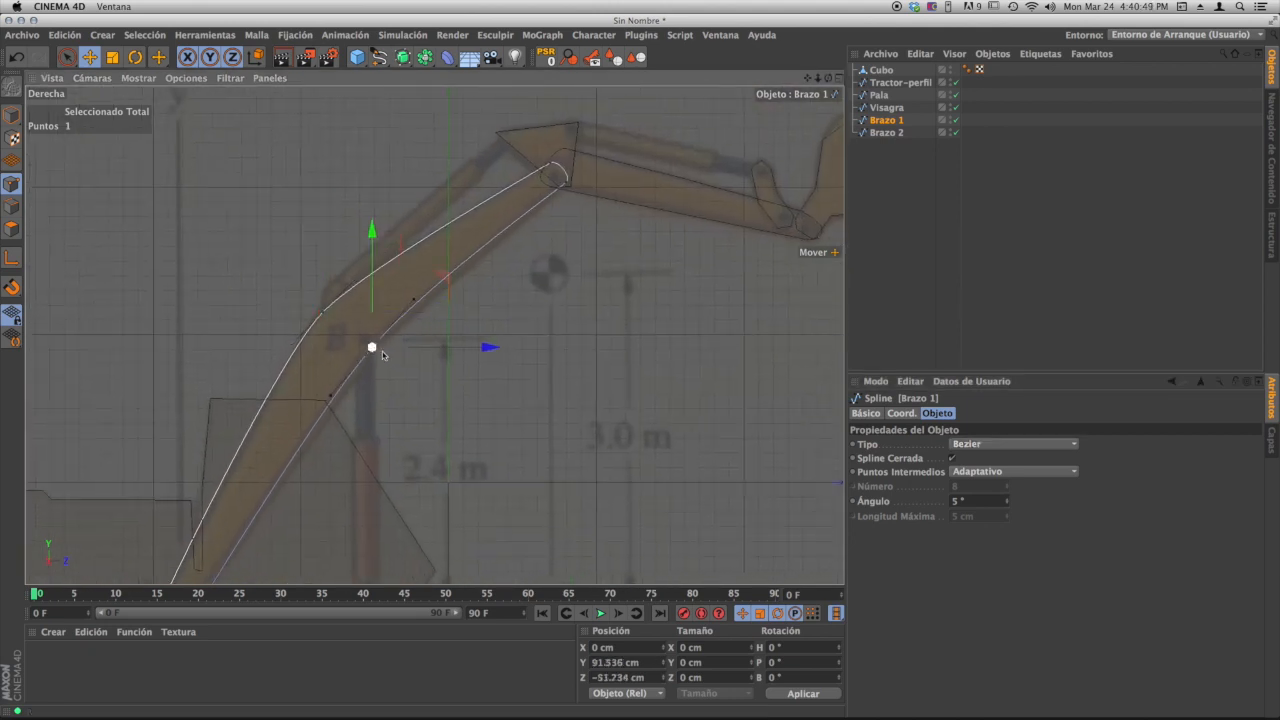
drag(434, 283, 452, 278)
- Round Brazo 1's joint end with longer tangents, moving its points to about Y 201.2, Z 79.7 cm and Y 217.2, Z 68.5 cm
scroll(571, 192, up, 4)
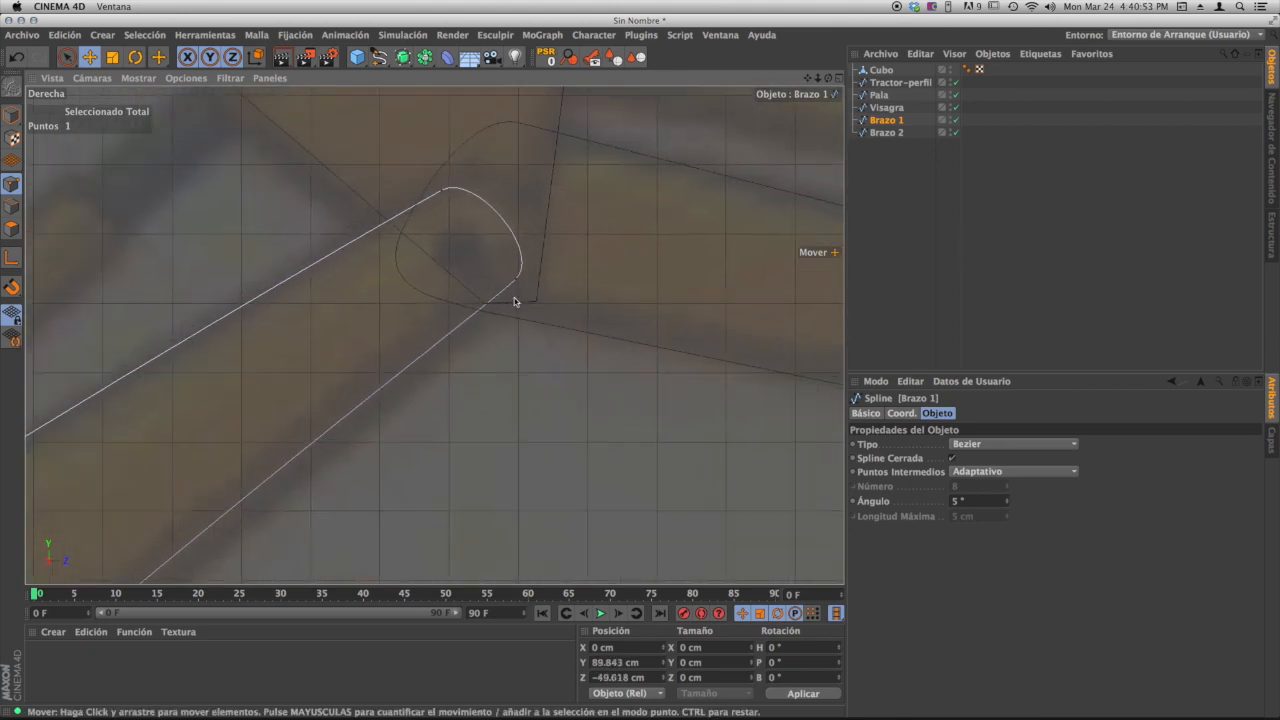
alt+middle_drag(531, 264, 529, 229)
click(527, 229)
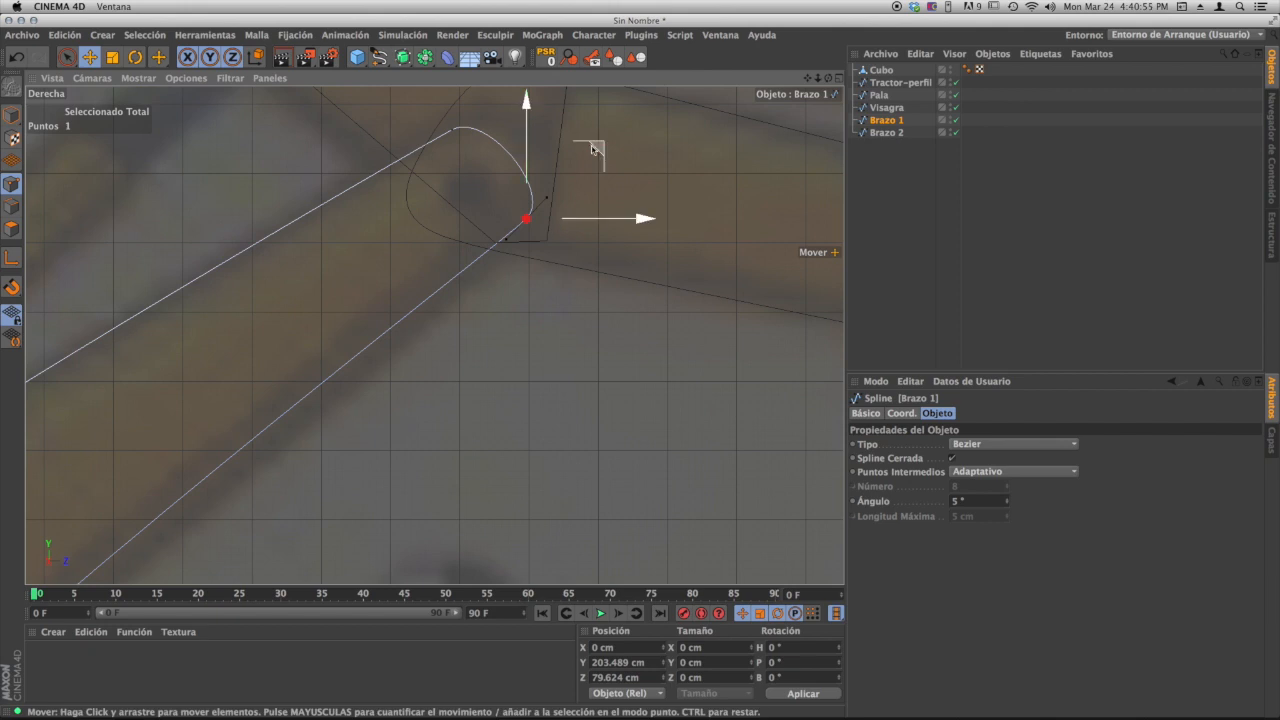
drag(594, 154, 600, 166)
alt+middle_drag(572, 222, 629, 289)
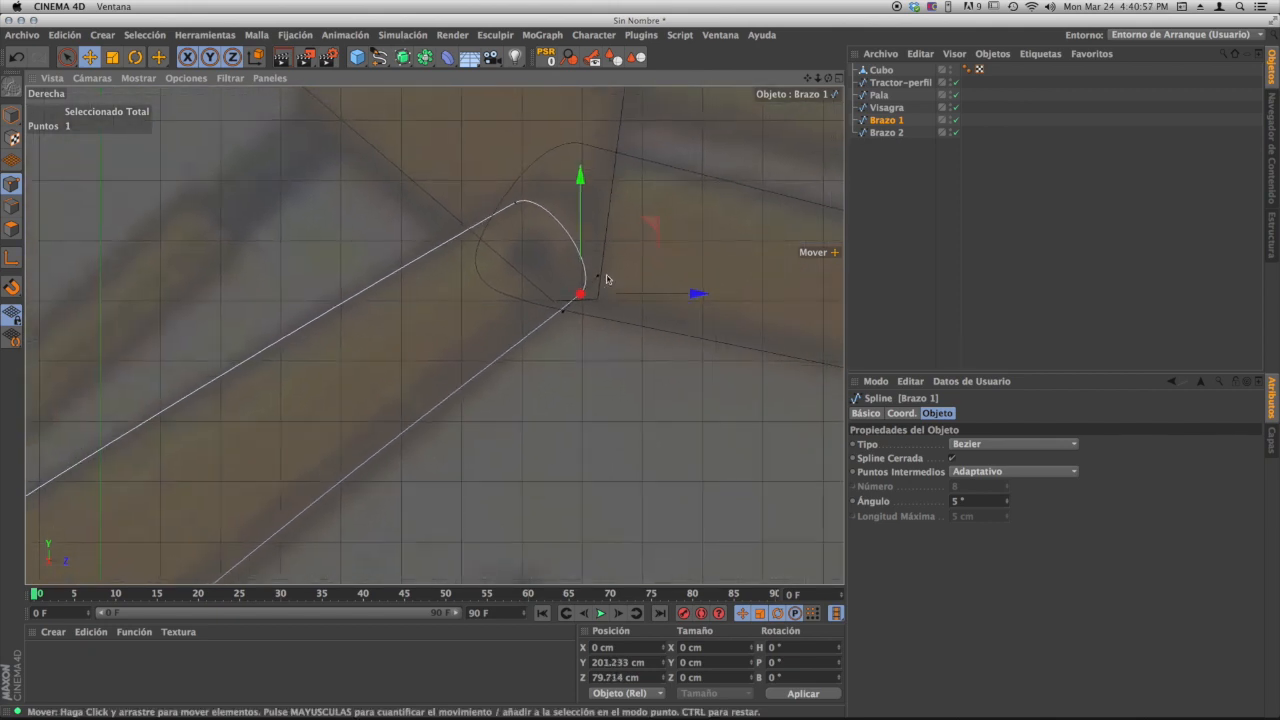
drag(601, 279, 639, 245)
click(516, 204)
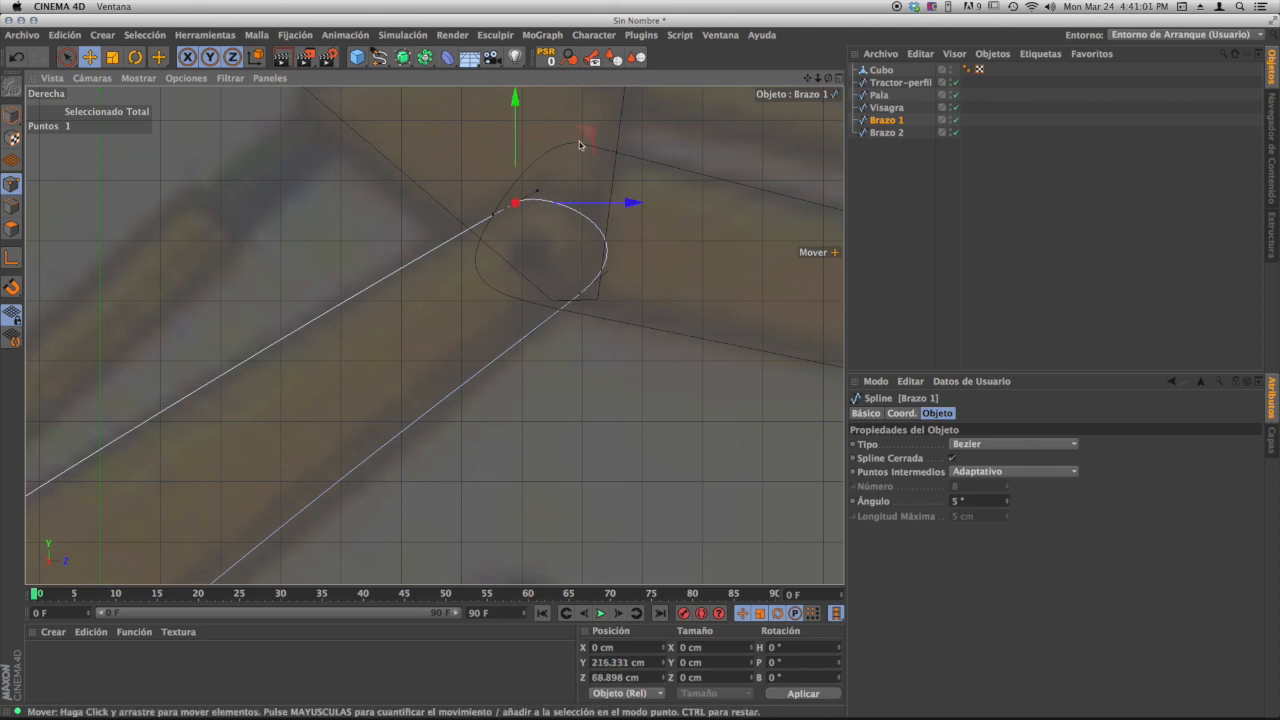
drag(592, 127, 588, 121)
drag(536, 188, 553, 171)
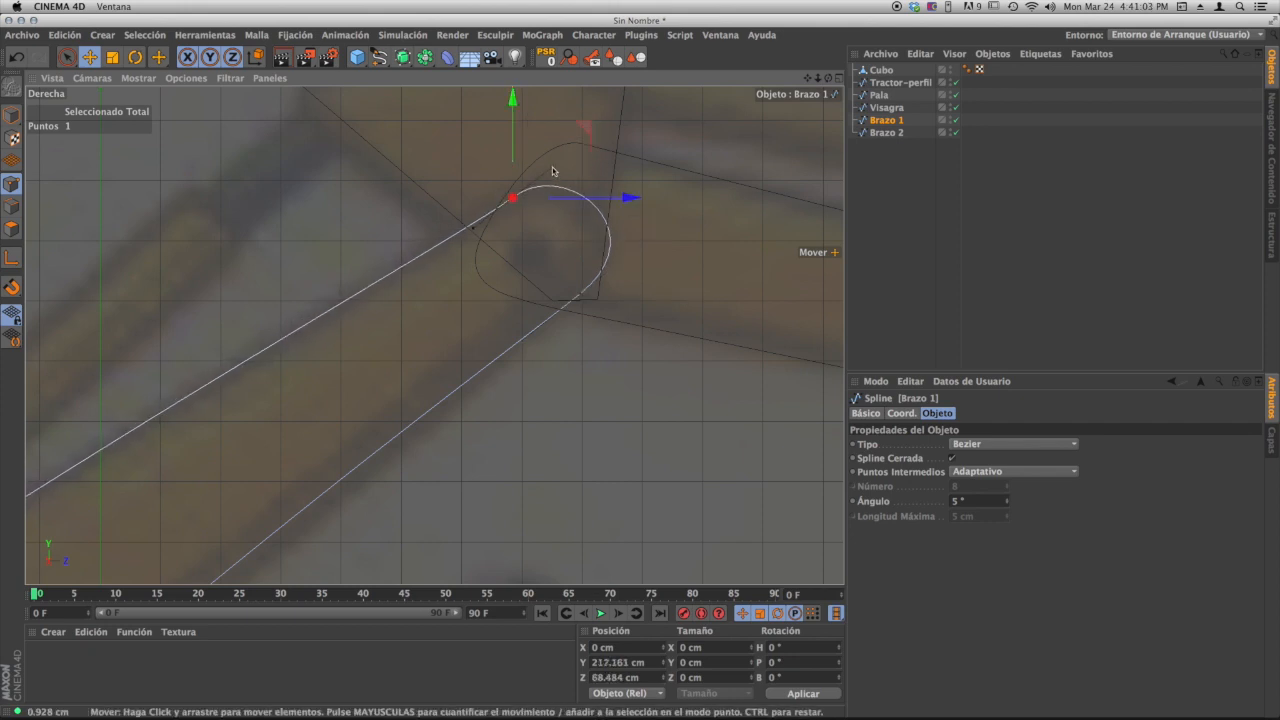
- Round Brazo 1's base end around the pivot at A by extending the tangents of its two end points
scroll(624, 280, down, 6)
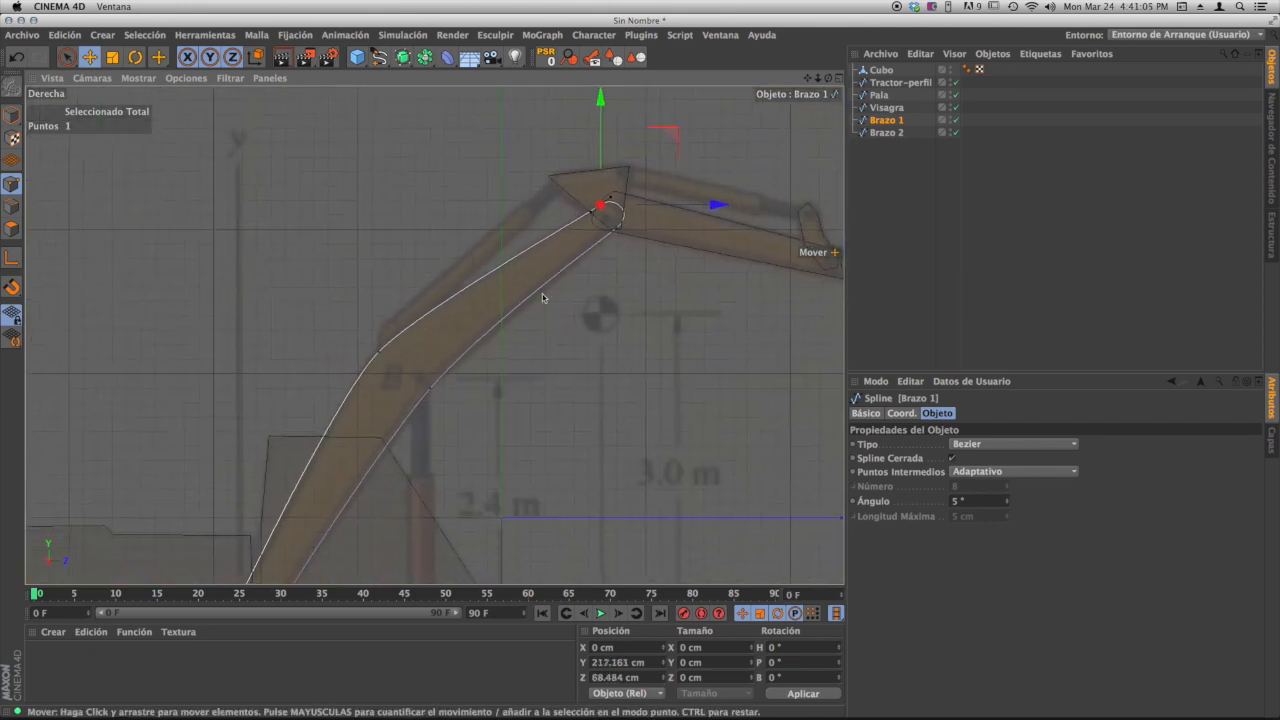
alt+middle_drag(634, 161, 643, 107)
alt+middle_drag(406, 397, 448, 321)
alt+right_drag(383, 369, 463, 335)
alt+middle_drag(463, 335, 509, 277)
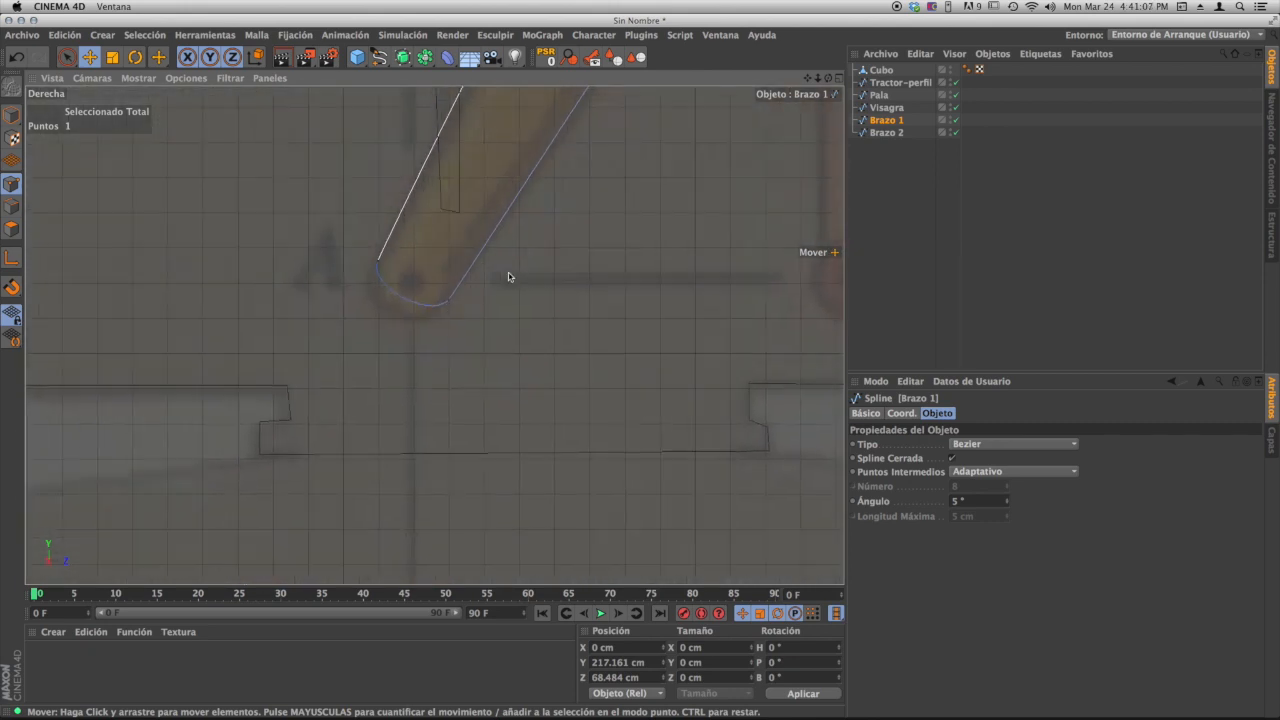
click(378, 263)
drag(369, 283, 356, 302)
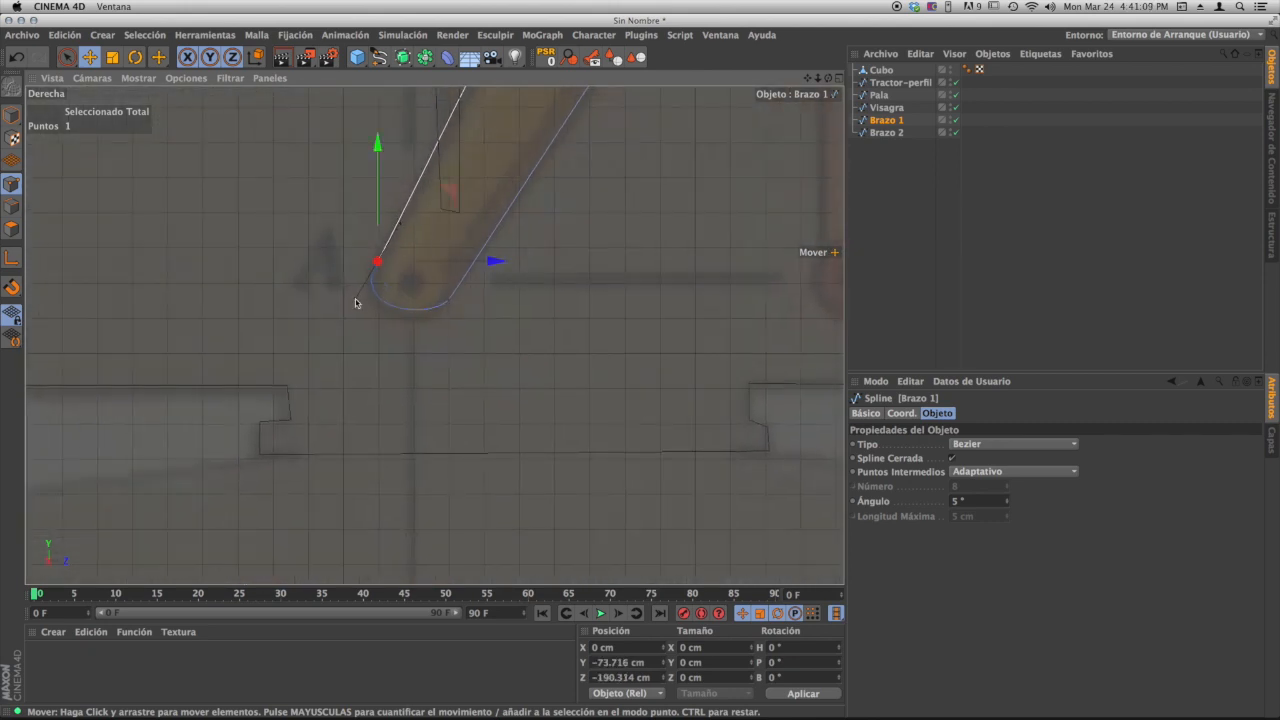
click(448, 300)
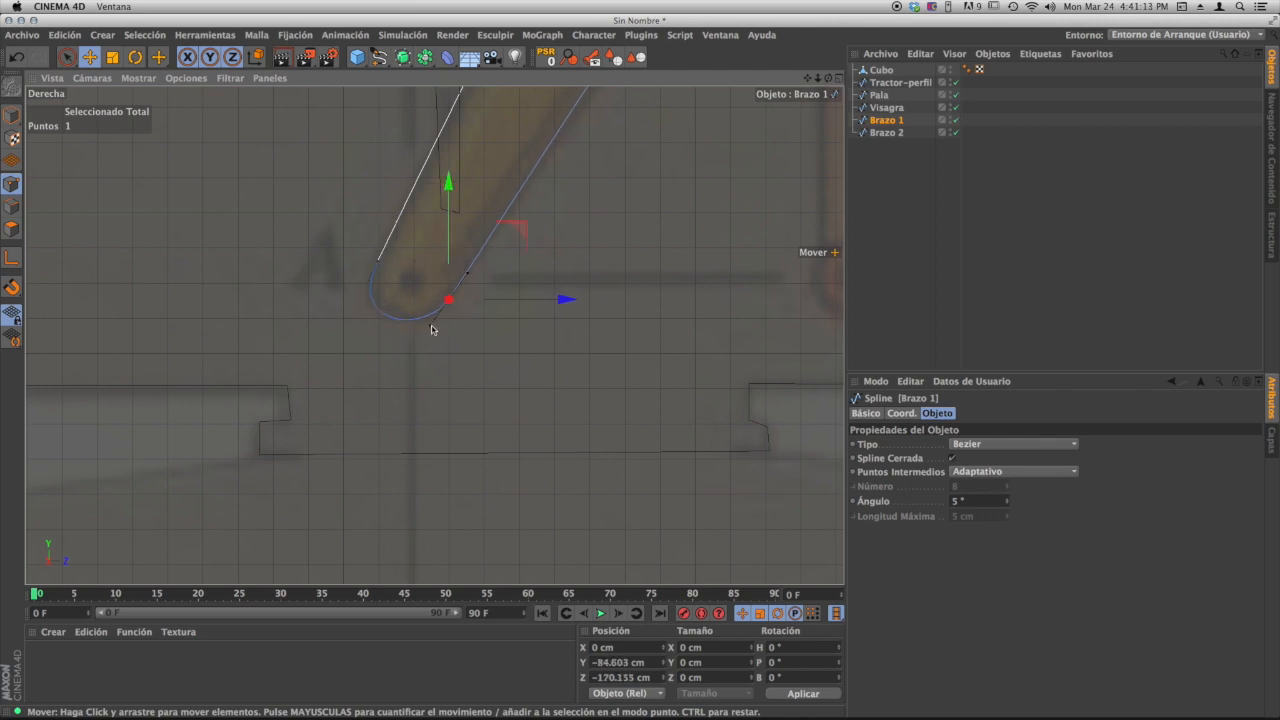
- Convert the Visagra spline to Bezier type and select its uppermost point
alt+right_drag(586, 263, 493, 288)
alt+middle_drag(493, 288, 291, 420)
alt+middle_drag(469, 266, 429, 326)
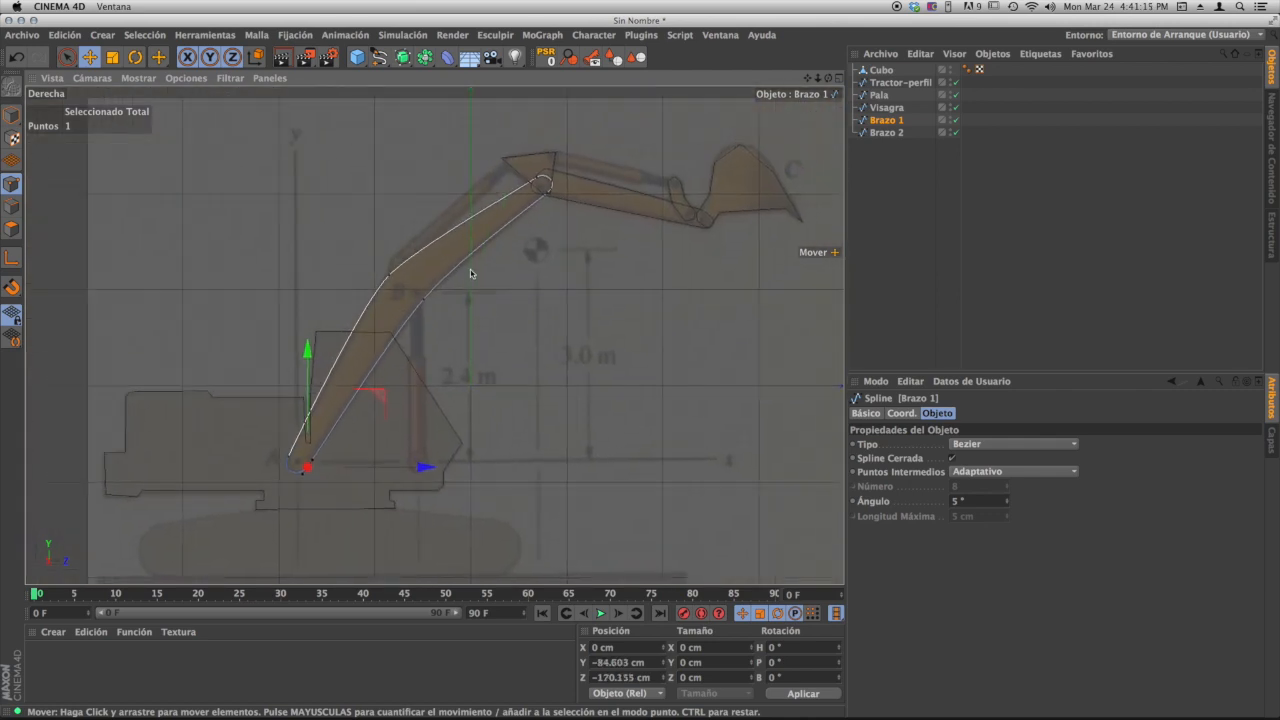
alt+middle_drag(531, 256, 469, 320)
alt+right_drag(551, 263, 600, 261)
alt+middle_drag(600, 257, 429, 222)
alt+right_drag(540, 216, 710, 202)
alt+middle_drag(710, 202, 735, 194)
click(890, 109)
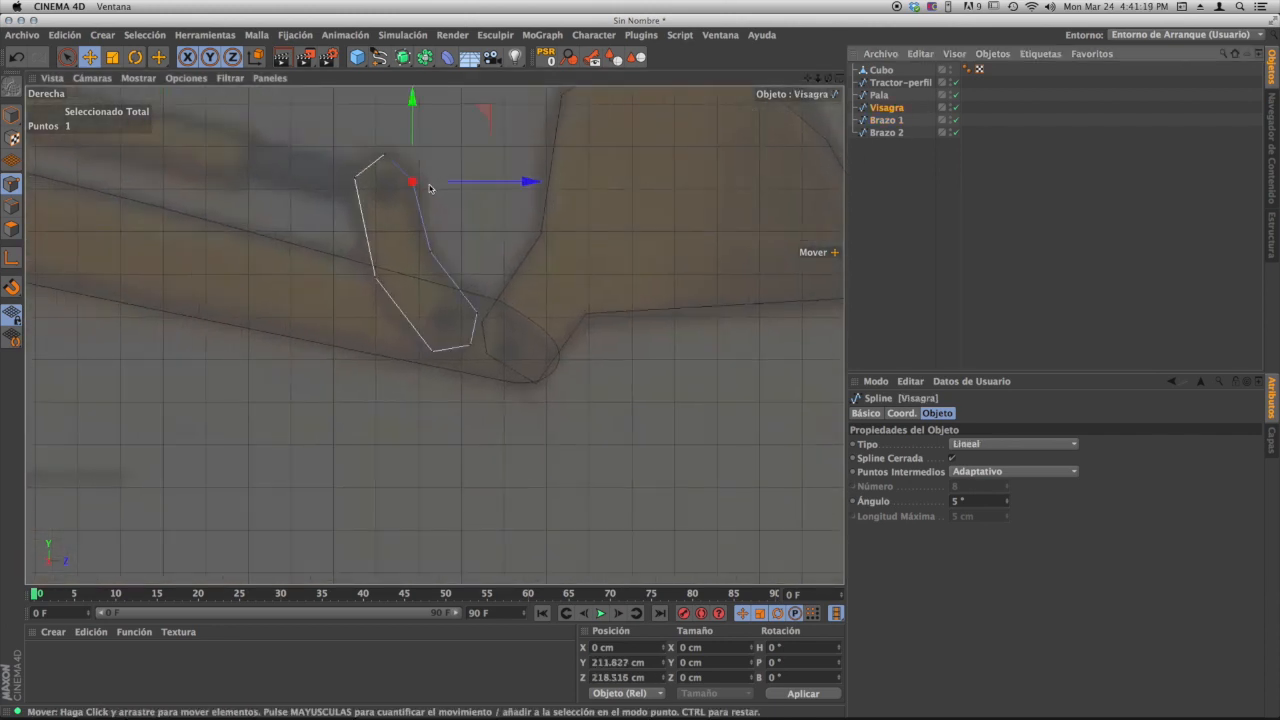
alt+middle_drag(429, 188, 519, 186)
click(975, 446)
click(996, 518)
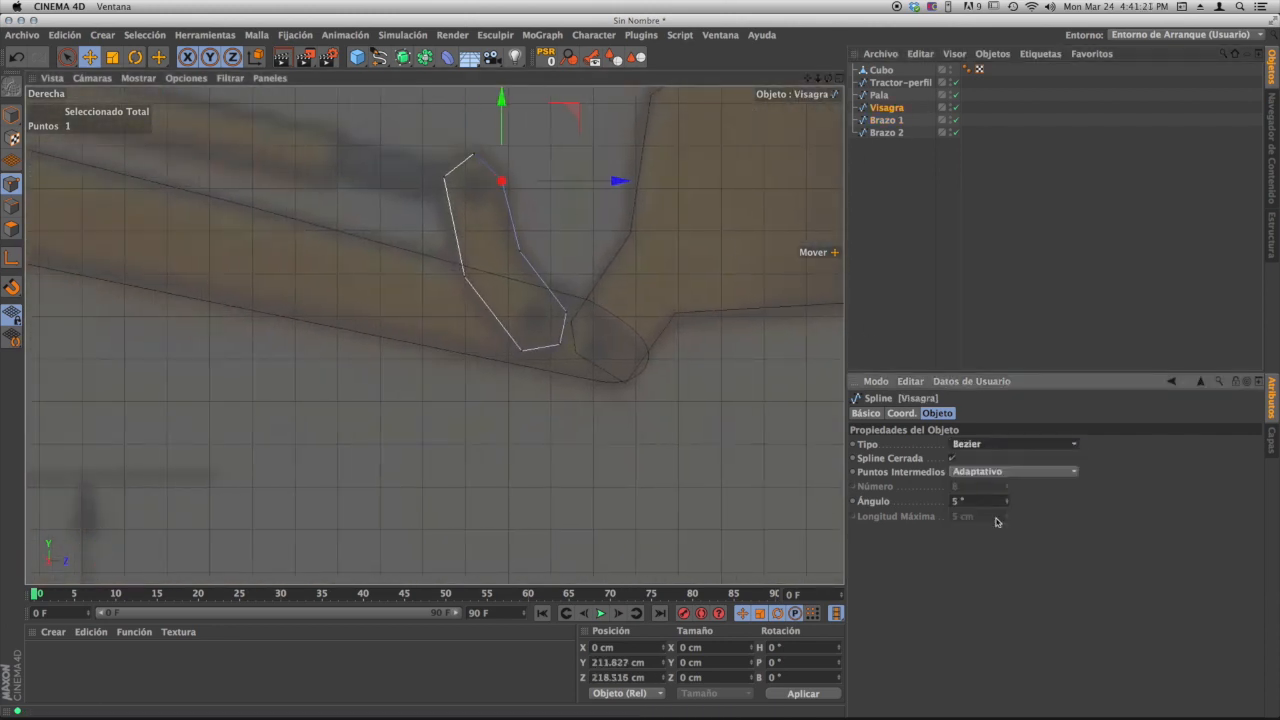
alt+middle_drag(500, 236, 490, 259)
click(462, 180)
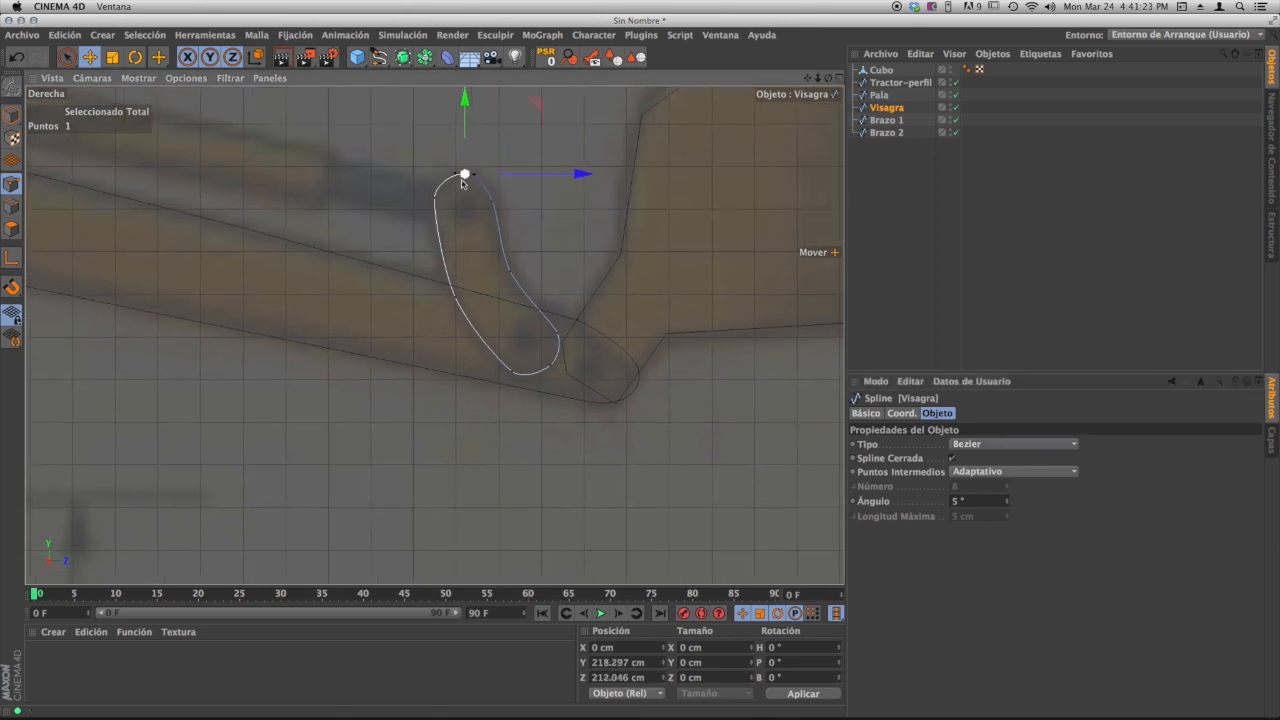
- Round the Visagra spline's upper end by adjusting the top point and the two points on either side of it
drag(537, 100, 569, 135)
click(492, 203)
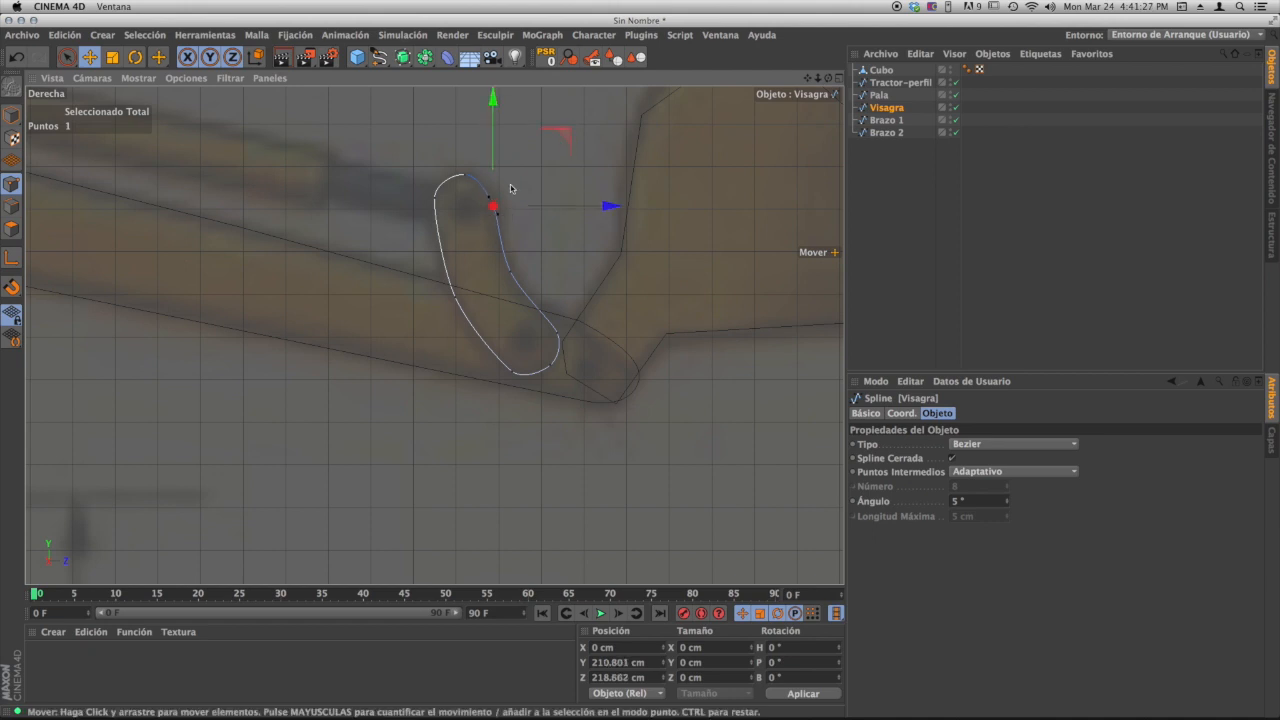
click(434, 198)
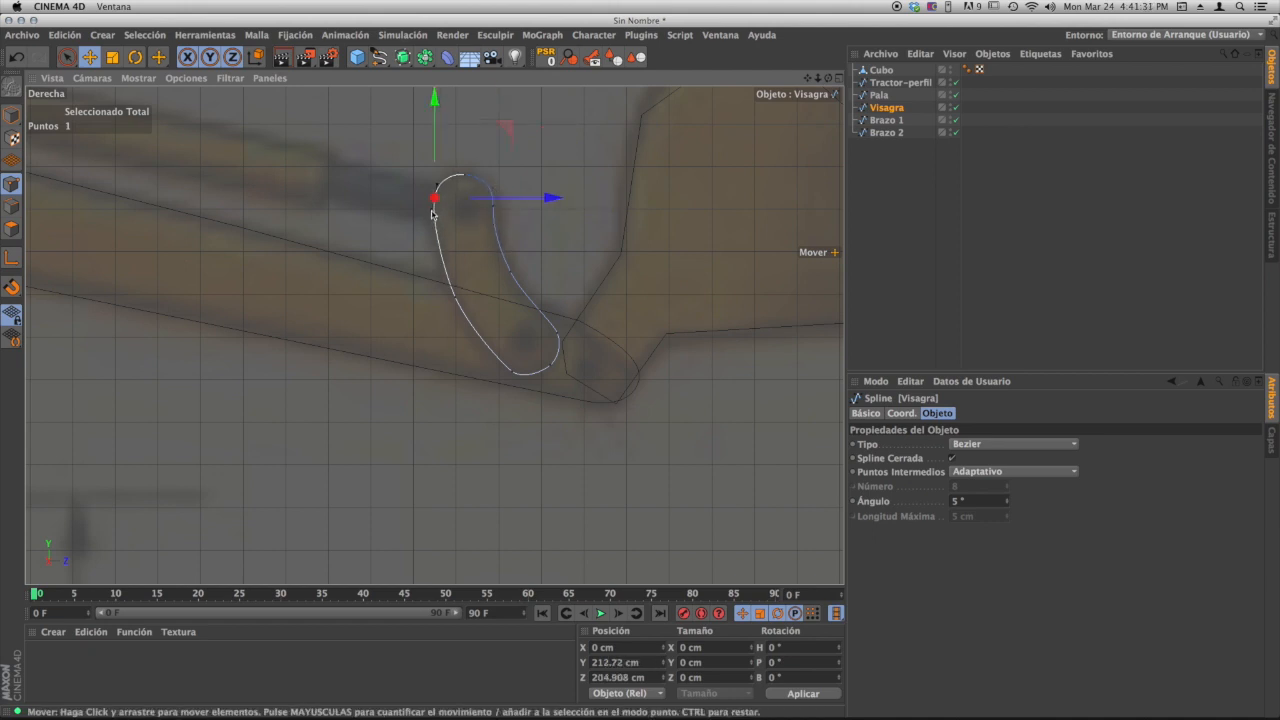
drag(506, 127, 506, 129)
- Refit Visagra's long sides to the image, moving the outer side point to about Y 189.9, Z 209.1 cm and shifting the inner bend point inward
click(455, 296)
click(569, 295)
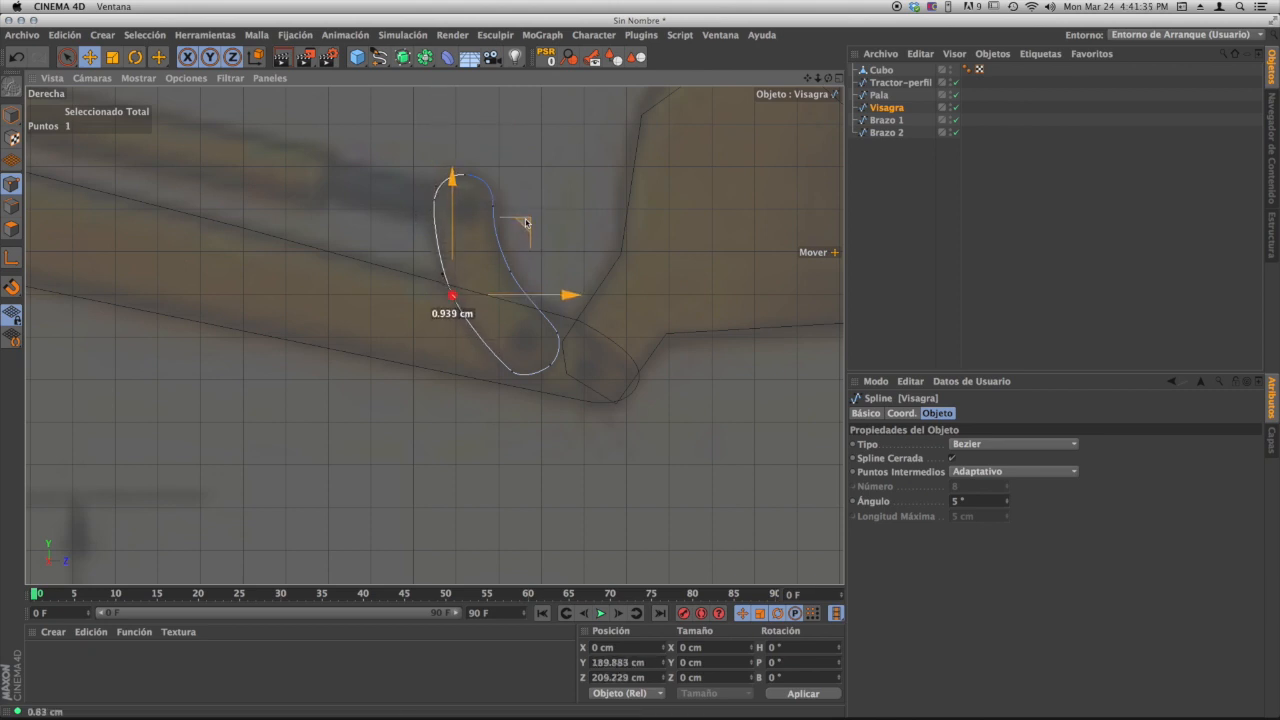
click(513, 277)
drag(589, 204, 584, 205)
- Round Visagra's lower end, moving its upper corner point to about Y 182.4, Z 234.3 cm and reshaping the two bottom points
click(559, 336)
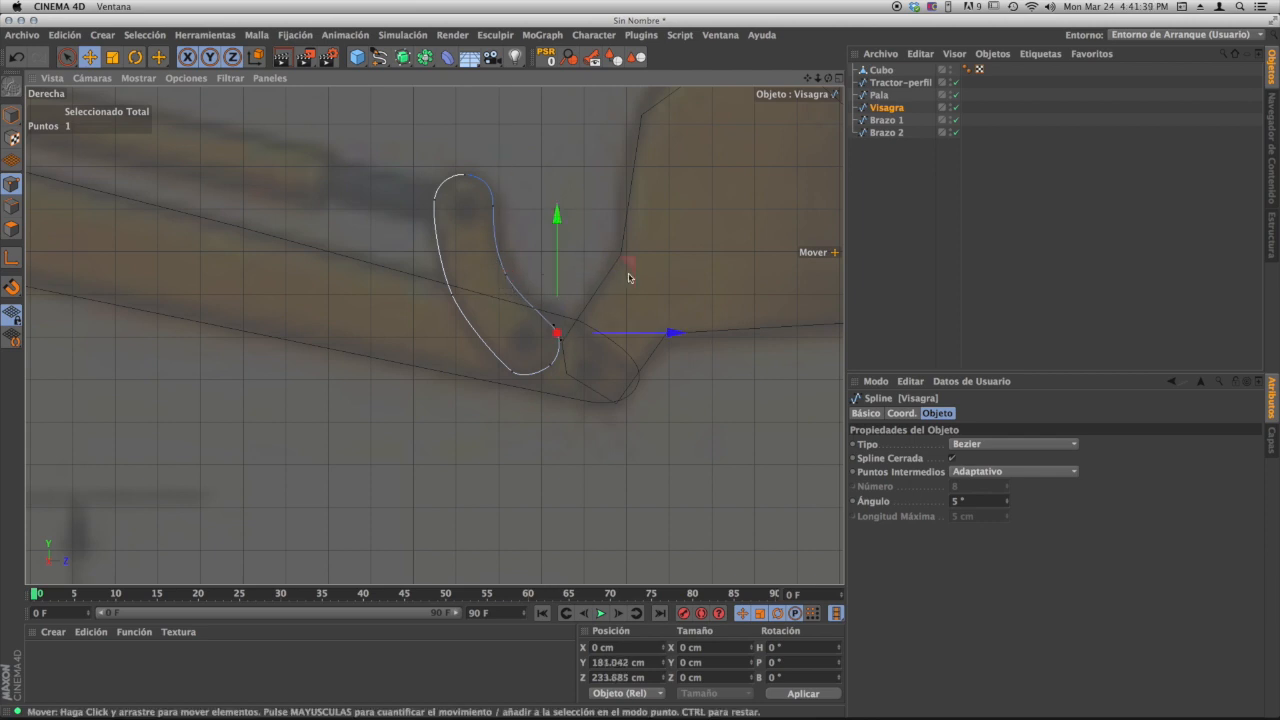
drag(630, 263, 633, 256)
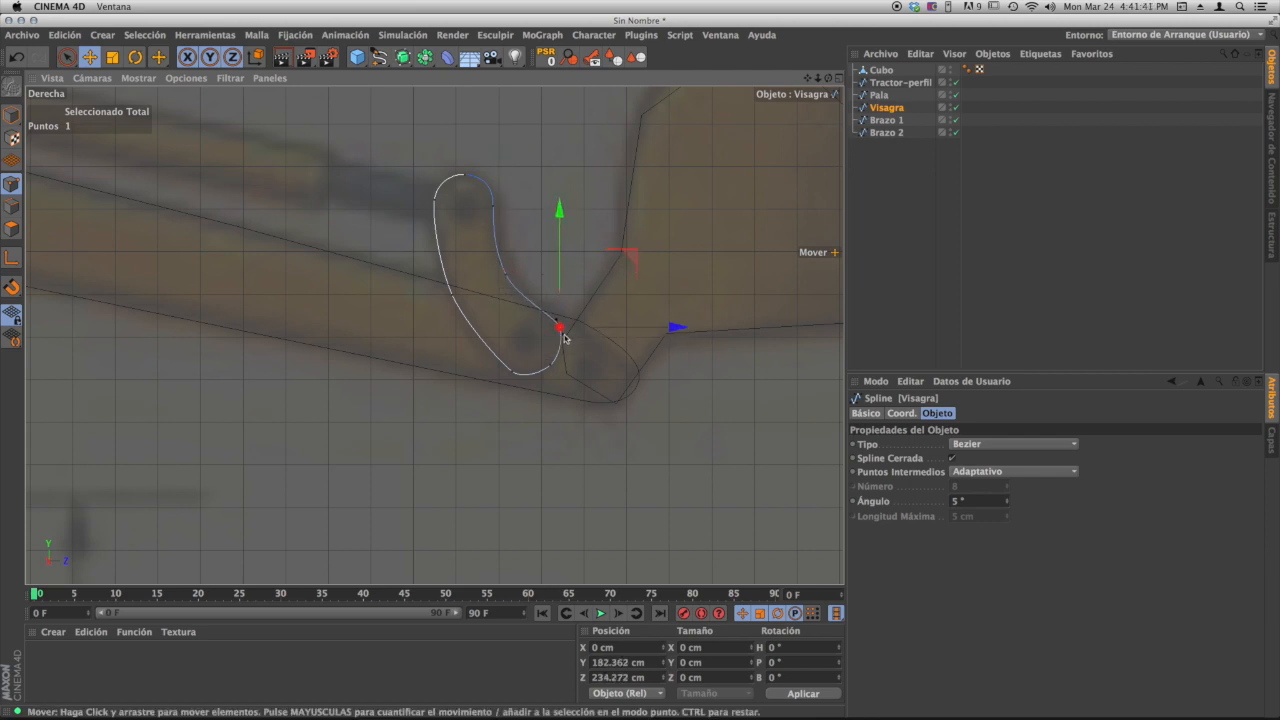
drag(550, 364, 558, 323)
drag(513, 376, 506, 368)
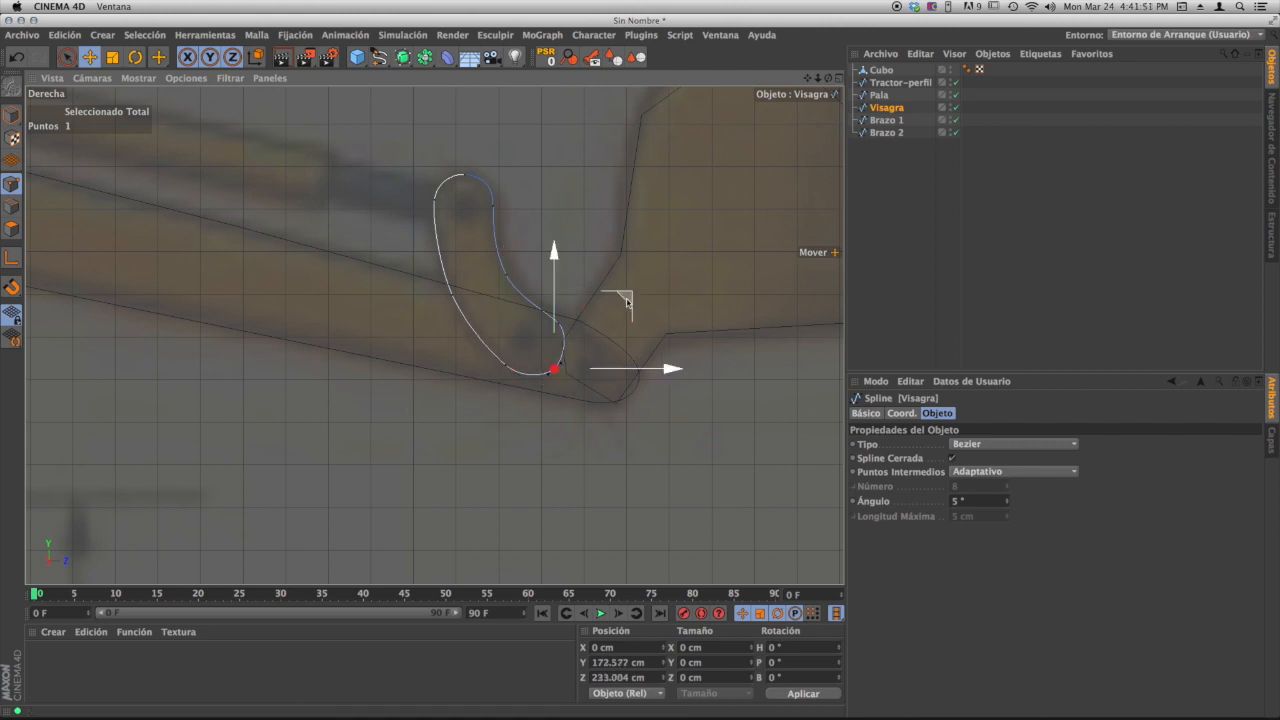
drag(555, 370, 578, 292)
click(452, 293)
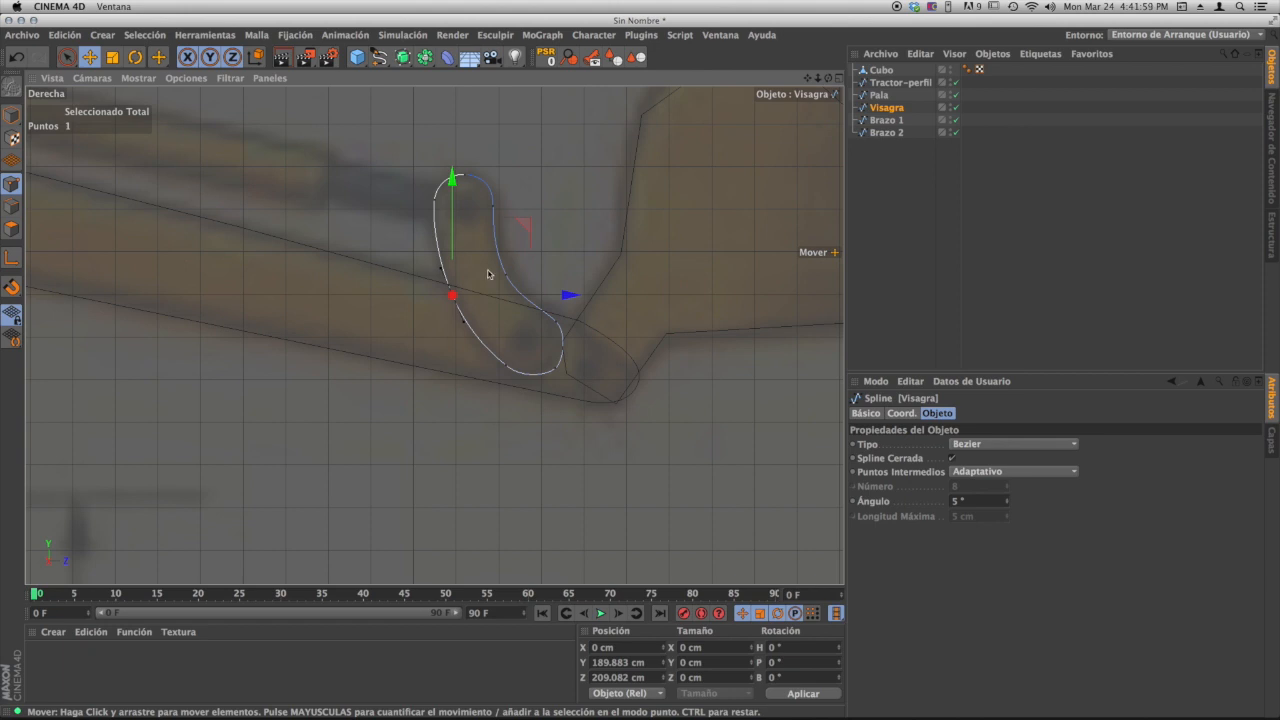
- Convert the Pala spline to Bezier type
alt+middle_drag(568, 291, 467, 287)
alt+middle_drag(552, 337, 500, 307)
scroll(530, 328, down, 3)
click(879, 94)
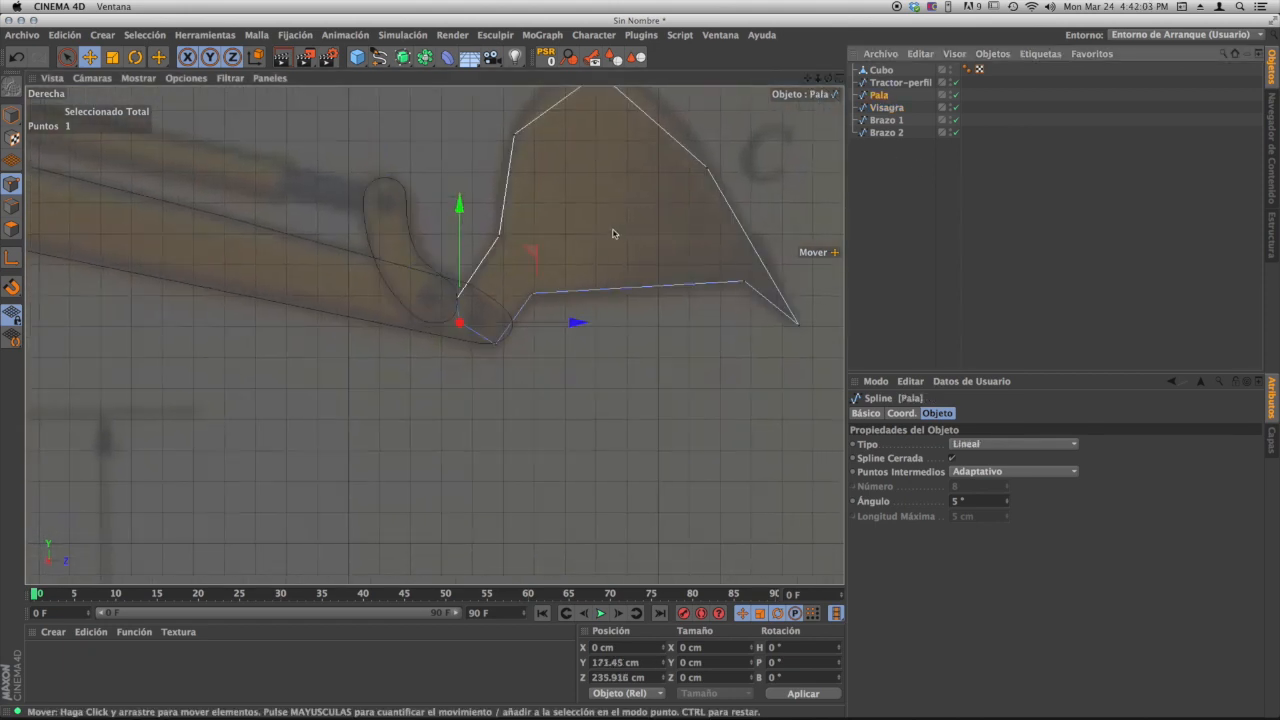
click(986, 448)
click(1000, 517)
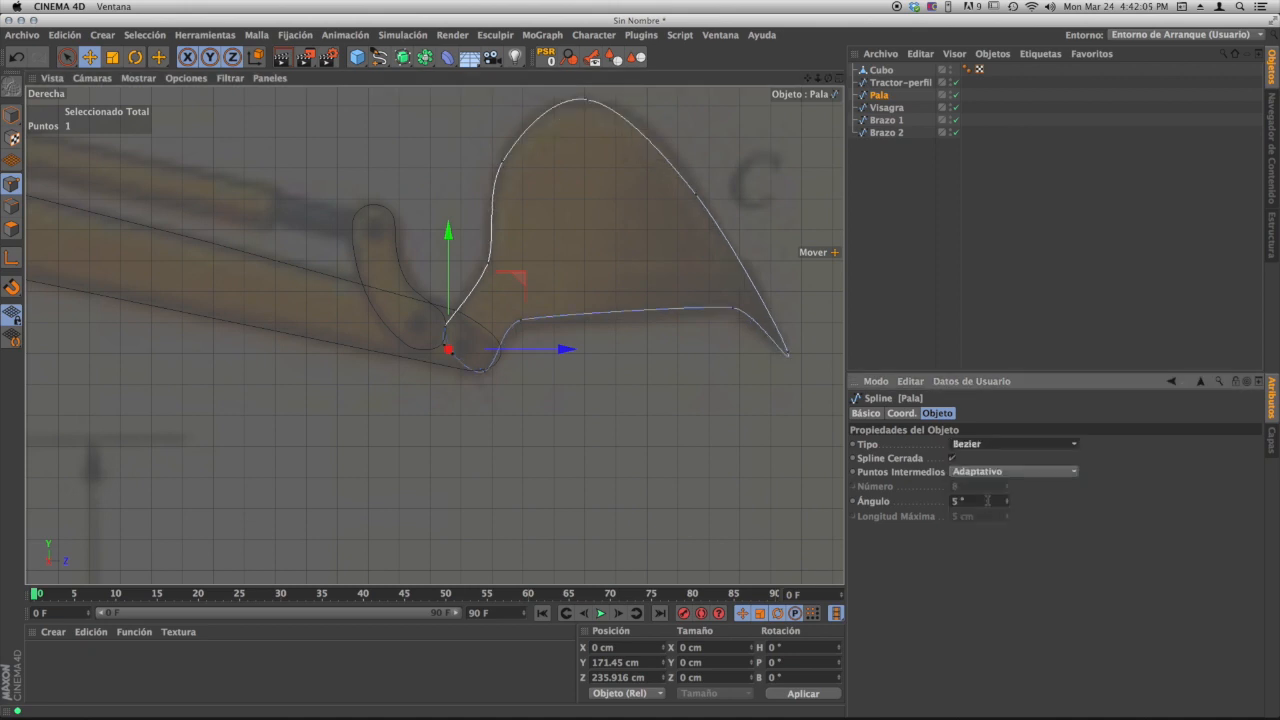
- Fit Pala's back edge, moving its upper point to about Y 238.4, Z 255.4 cm and its bend point to about Y 199.5, Z 248.2 cm
alt+middle_drag(539, 162, 519, 207)
click(485, 210)
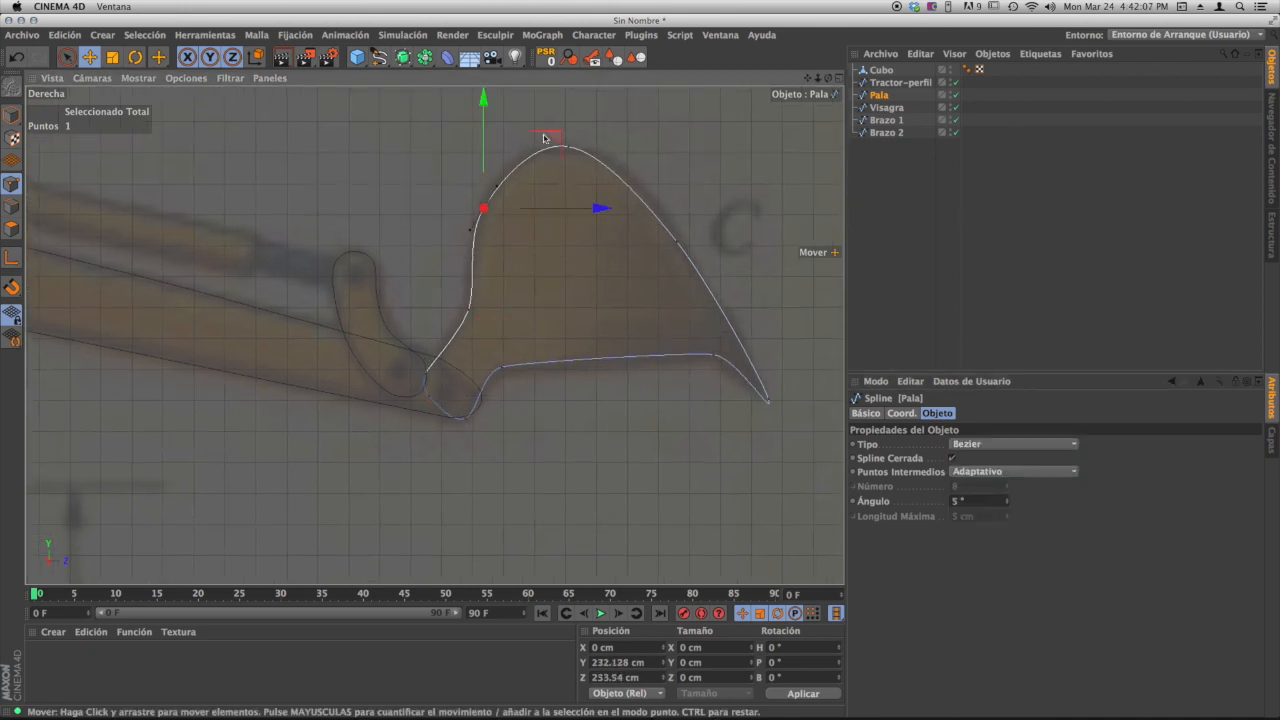
mouse_move(485, 210)
mouse_down()
mouse_move(463, 191)
mouse_move(491, 197)
mouse_up()
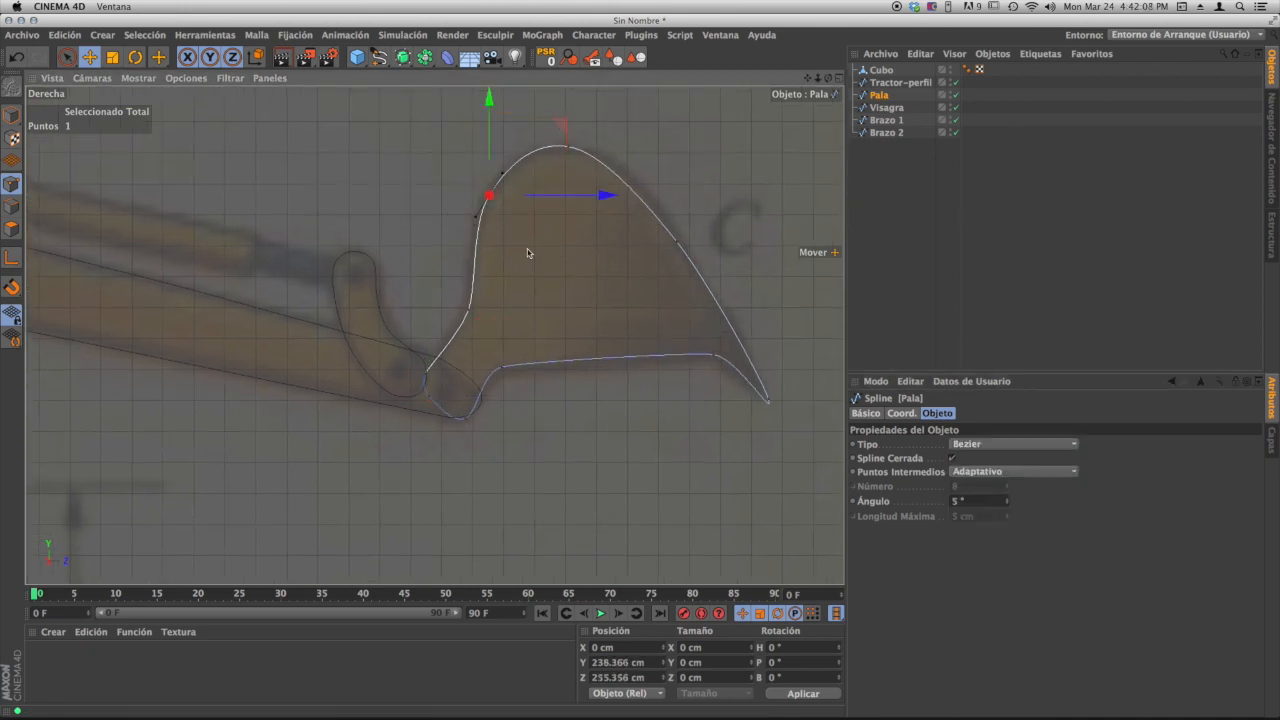
click(470, 310)
mouse_move(550, 241)
mouse_down()
mouse_move(530, 239)
mouse_move(549, 242)
mouse_up()
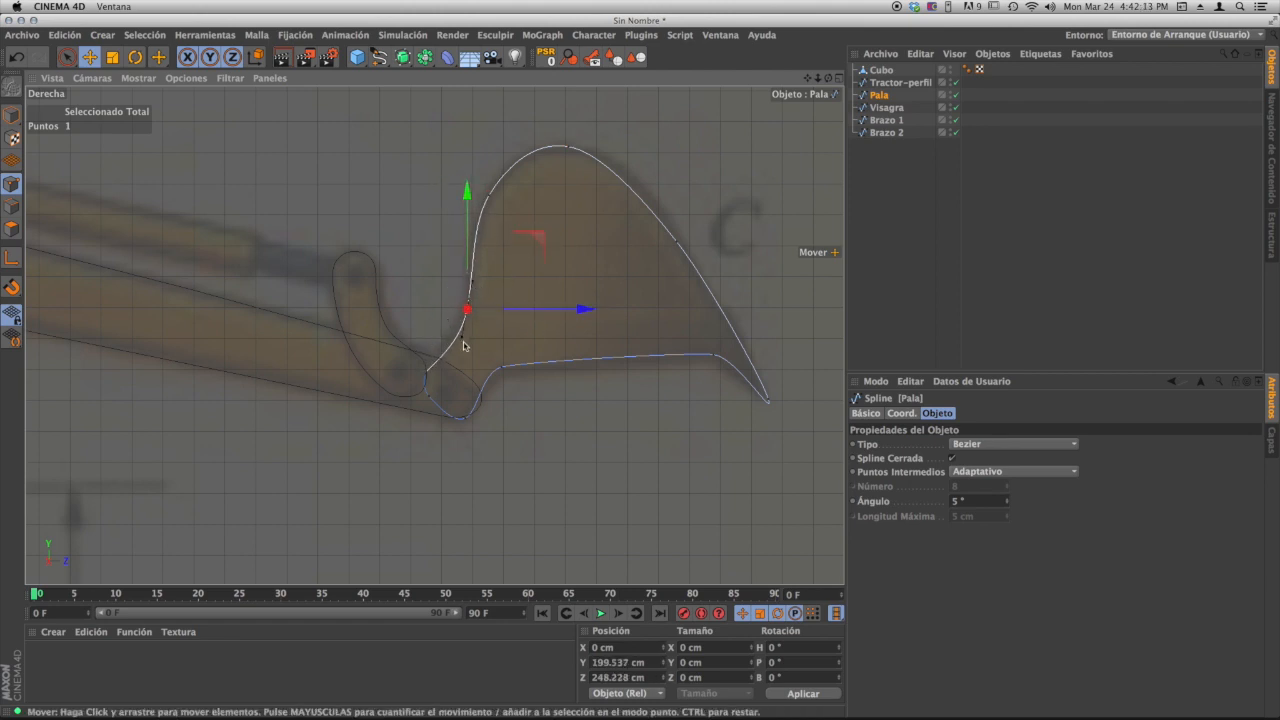
drag(468, 310, 469, 325)
- Round Pala's hinge end, moving its bottom points to about Y 165.5, Z 248.0 cm and Y 168.3, Z 234.6 cm
click(427, 372)
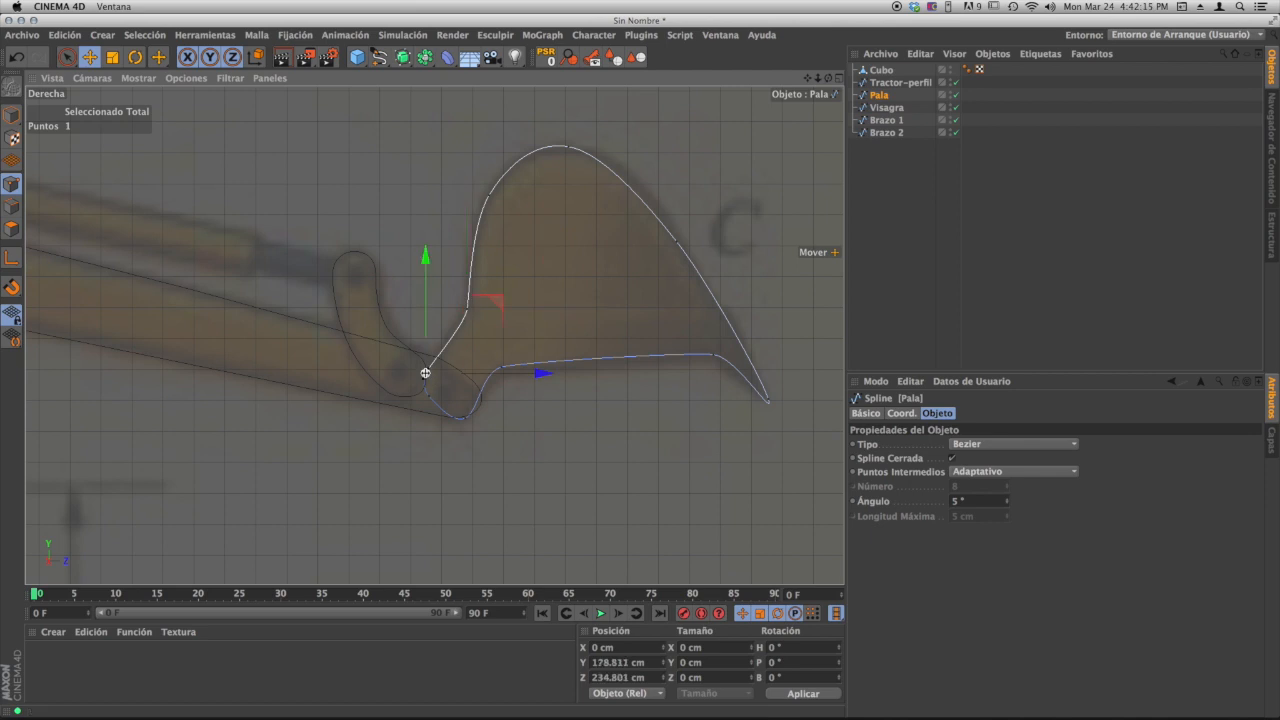
alt+middle_drag(436, 335, 470, 273)
alt+right_drag(476, 277, 525, 267)
alt+middle_drag(484, 319, 474, 231)
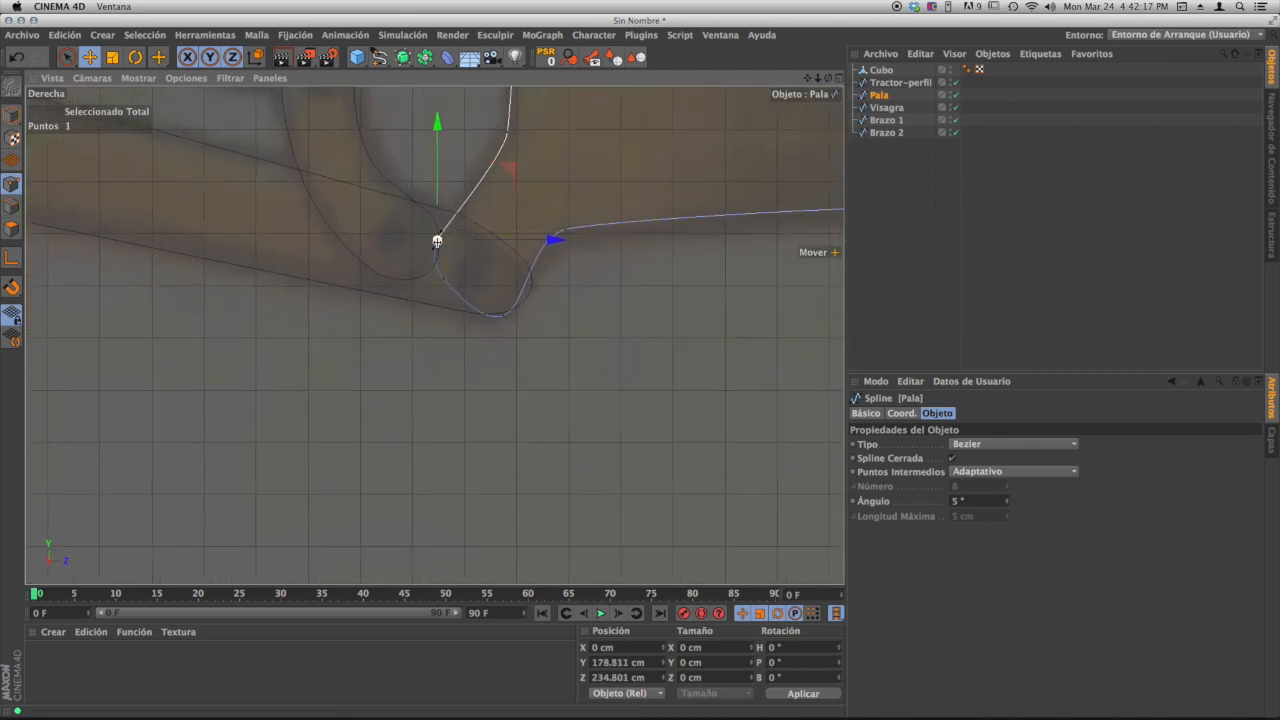
drag(505, 172, 508, 224)
click(503, 316)
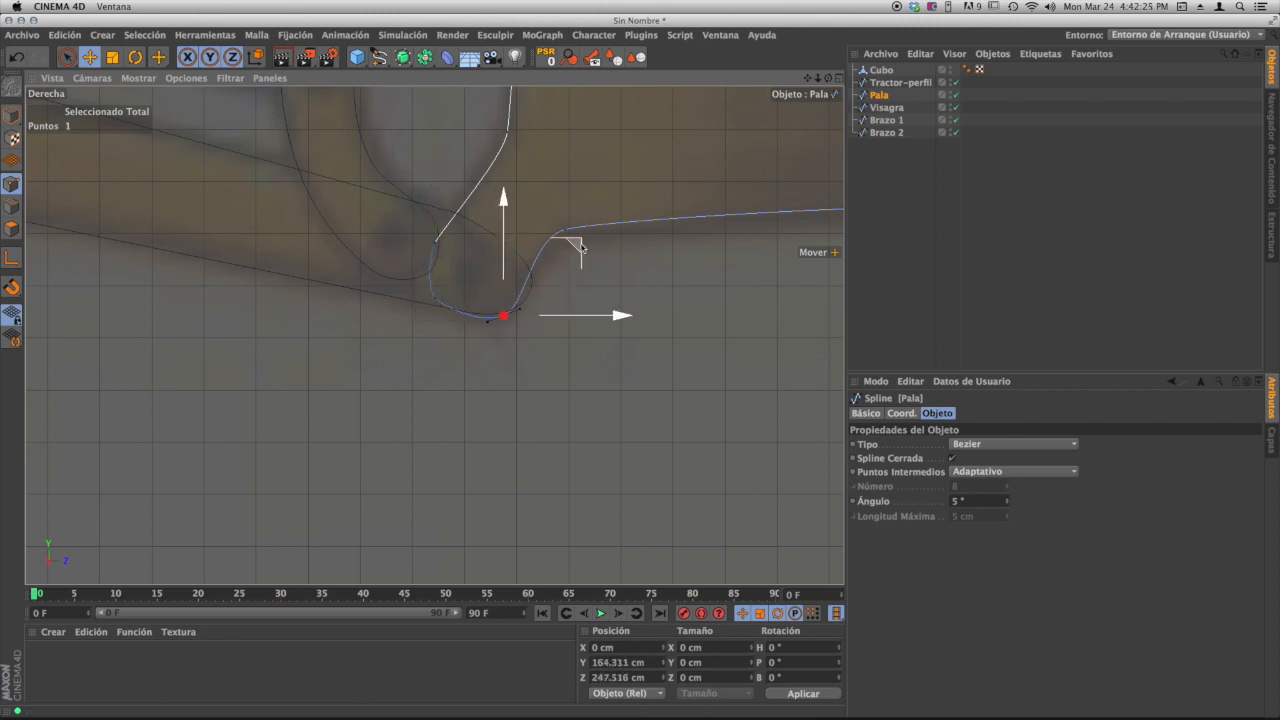
drag(580, 244, 578, 240)
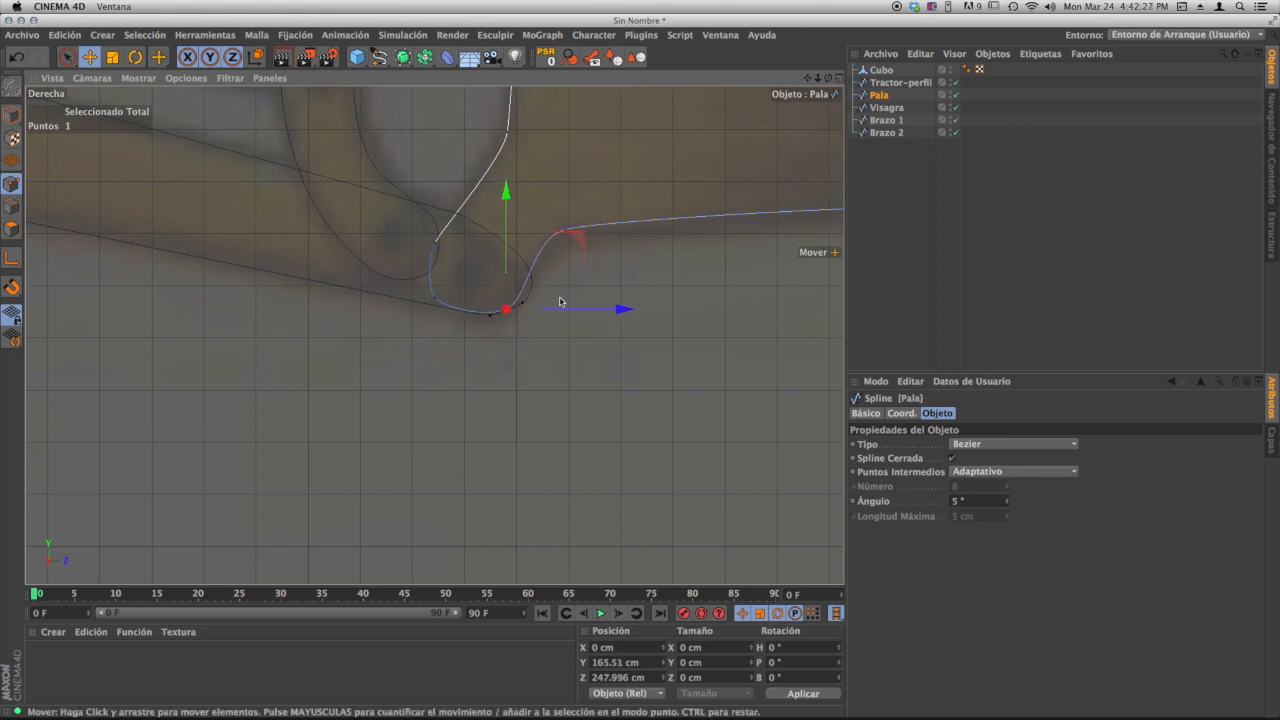
click(435, 300)
drag(435, 300, 447, 315)
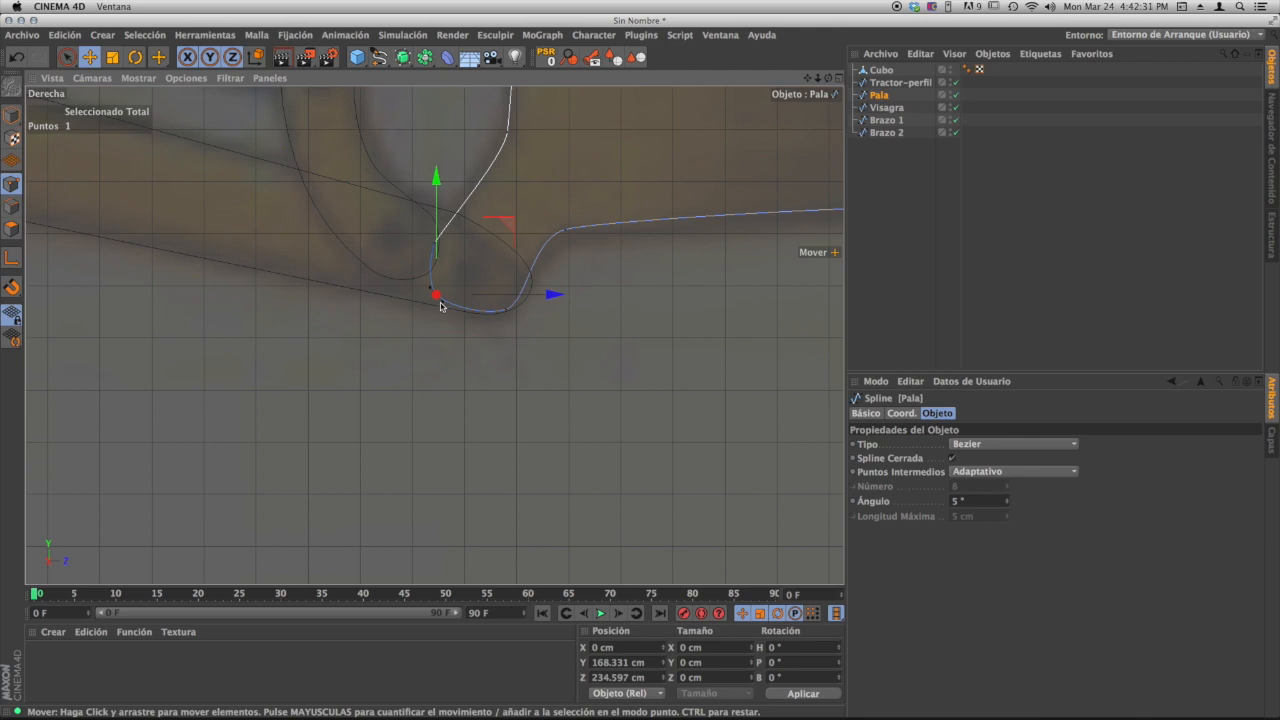
- Sharpen Pala's two corners above the hinge by breaking their tangents, moving the lower one to about Y 180.0, Z 259.0 cm
click(565, 232)
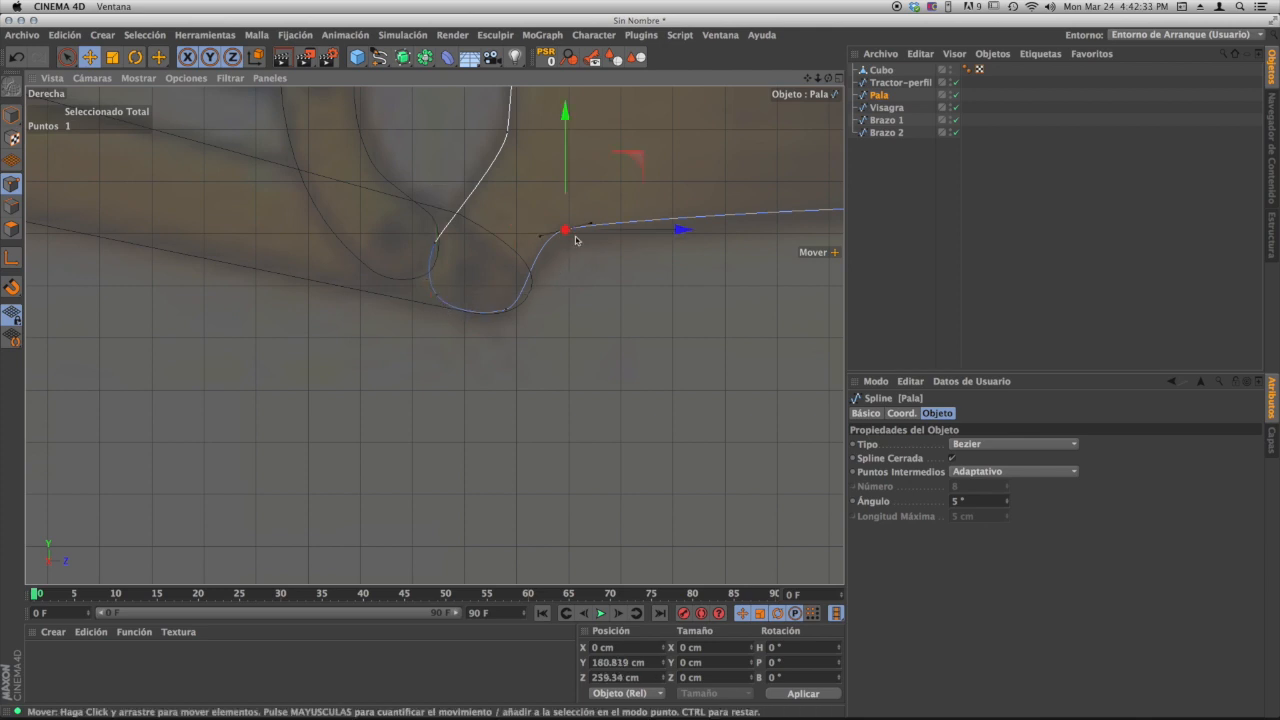
mouse_move(566, 230)
mouse_down()
mouse_move(677, 237)
mouse_move(565, 216)
mouse_move(554, 244)
mouse_move(580, 215)
mouse_move(584, 234)
mouse_up()
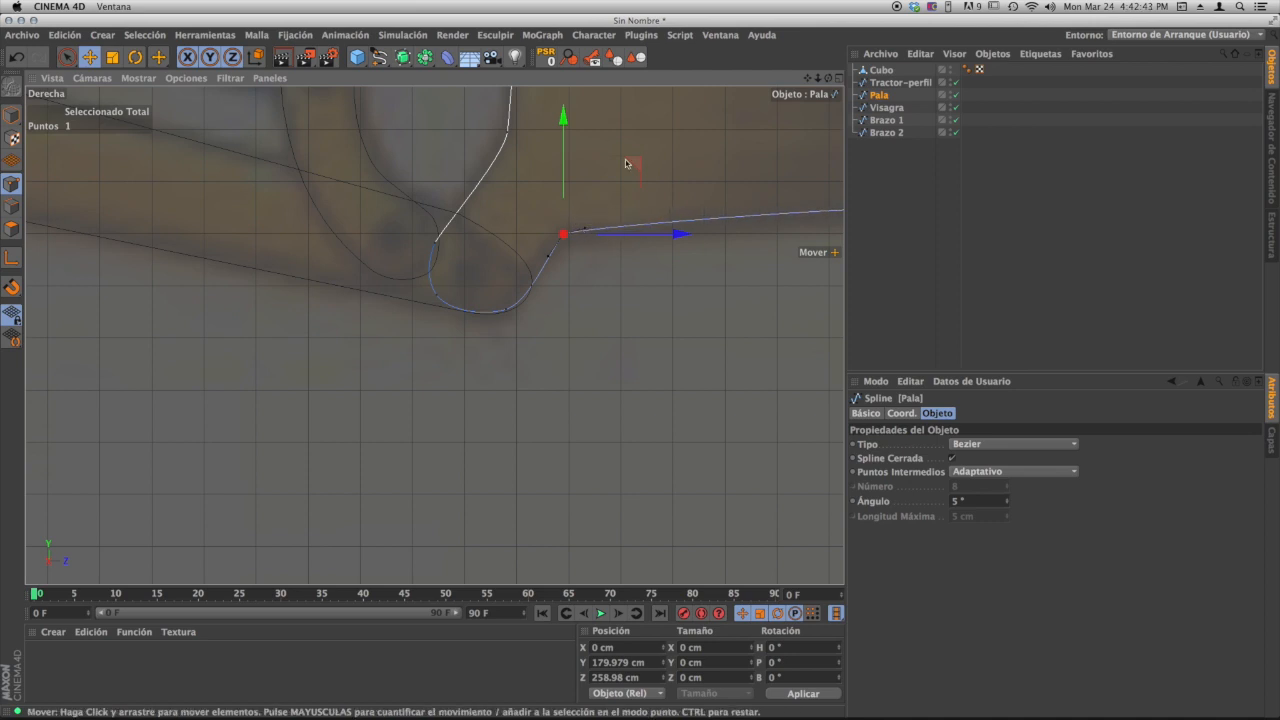
alt+middle_drag(615, 171, 618, 251)
alt+right_drag(618, 251, 580, 260)
alt+middle_drag(580, 260, 575, 277)
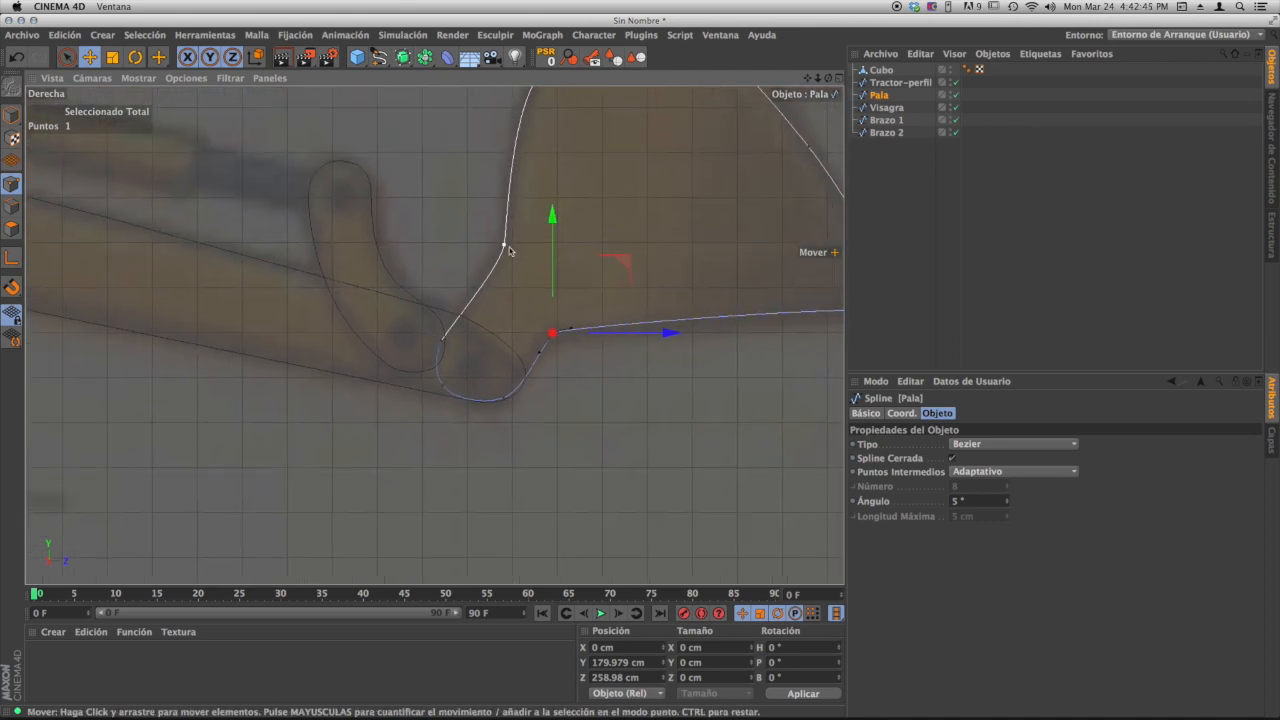
click(504, 245)
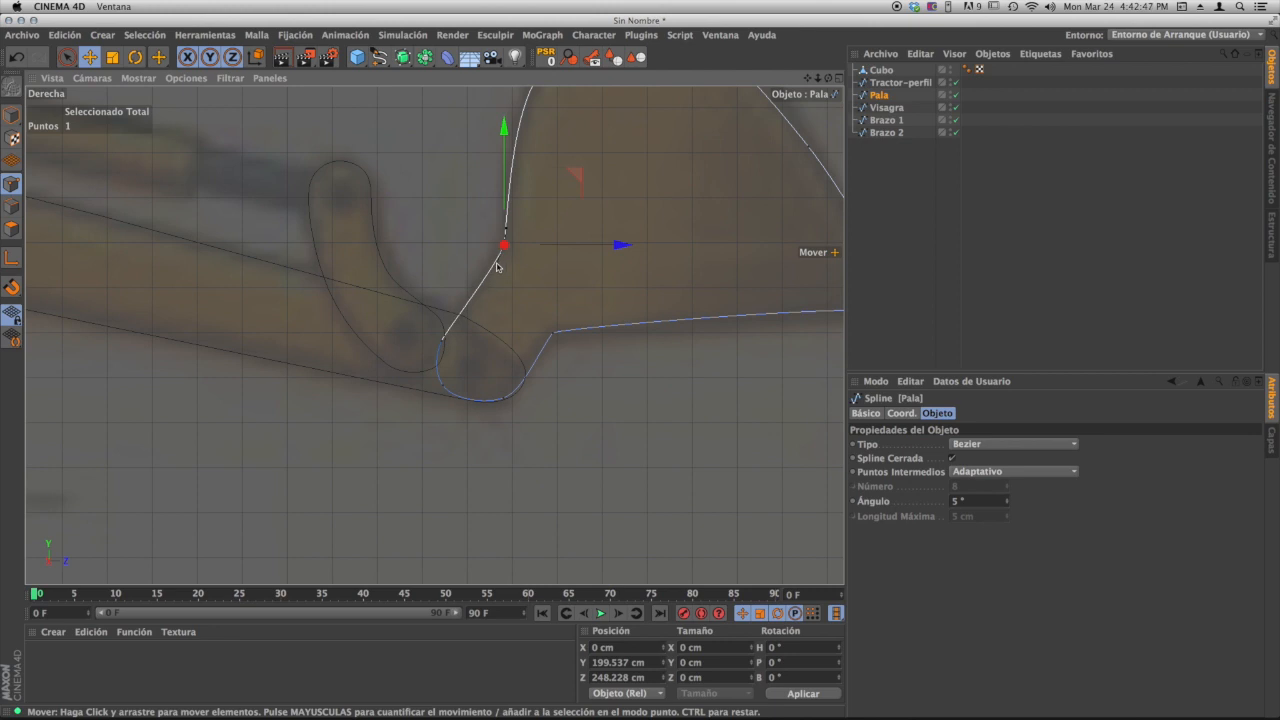
- Move Pala's bottom-edge corner near the tip to about Y 183.9, Z 327.5 cm and sharpen it by adjusting its tangents
alt+middle_drag(560, 244, 494, 287)
click(671, 255)
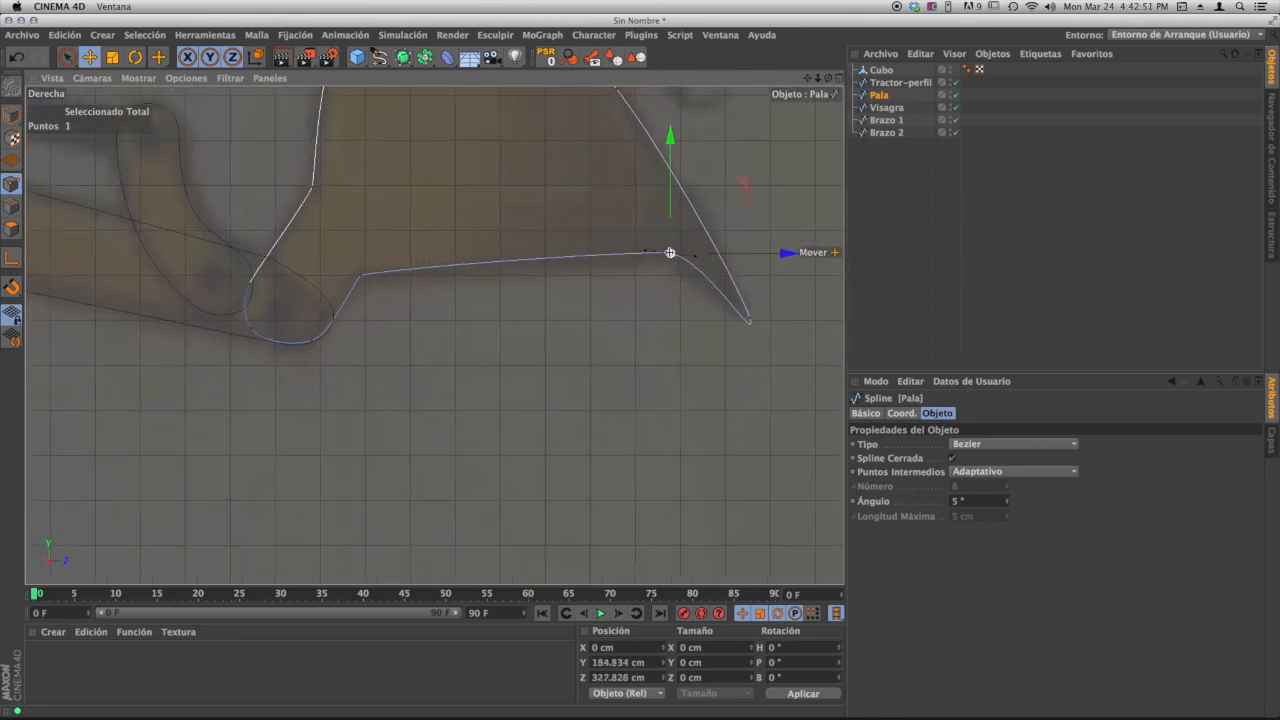
mouse_move(736, 196)
mouse_down()
mouse_move(693, 226)
mouse_move(735, 201)
mouse_up()
drag(647, 257, 688, 276)
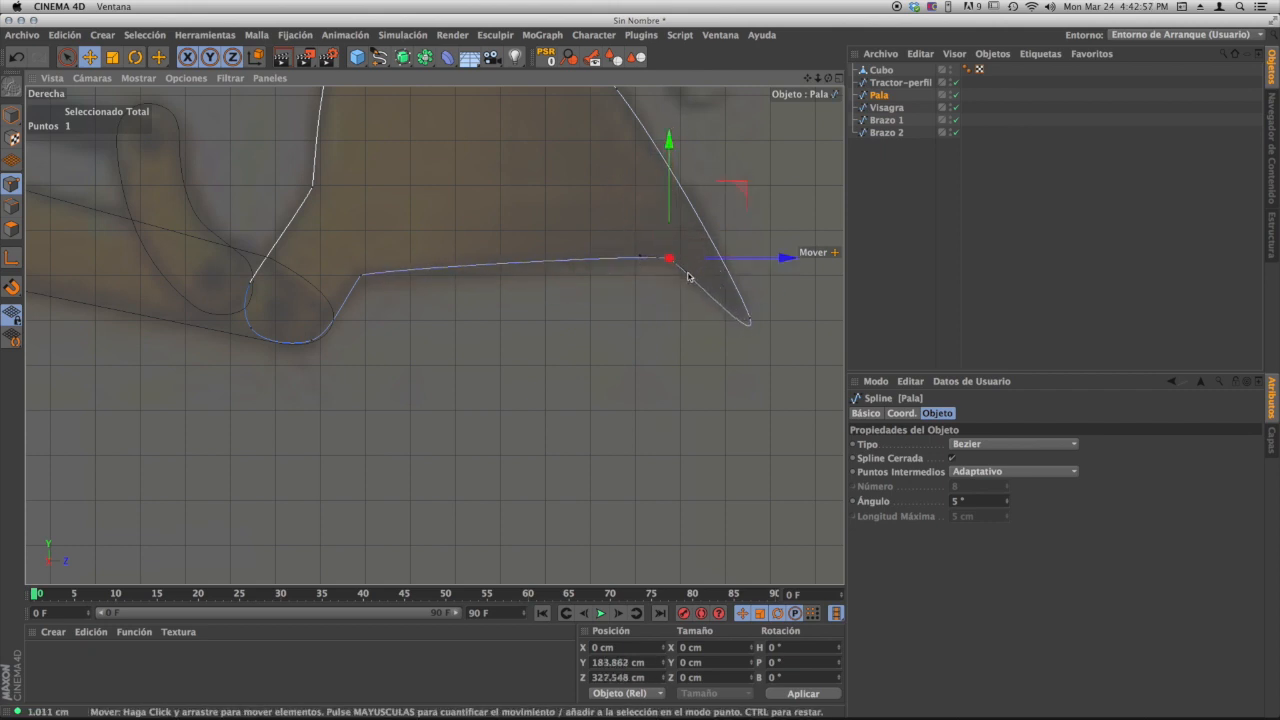
- Move Pala's tip point to about Y 171.5, Z 345.6 cm and reorient its tangents to narrow the tip
click(750, 321)
mouse_move(825, 250)
mouse_down()
mouse_move(786, 240)
mouse_move(825, 241)
mouse_up()
drag(760, 342, 745, 322)
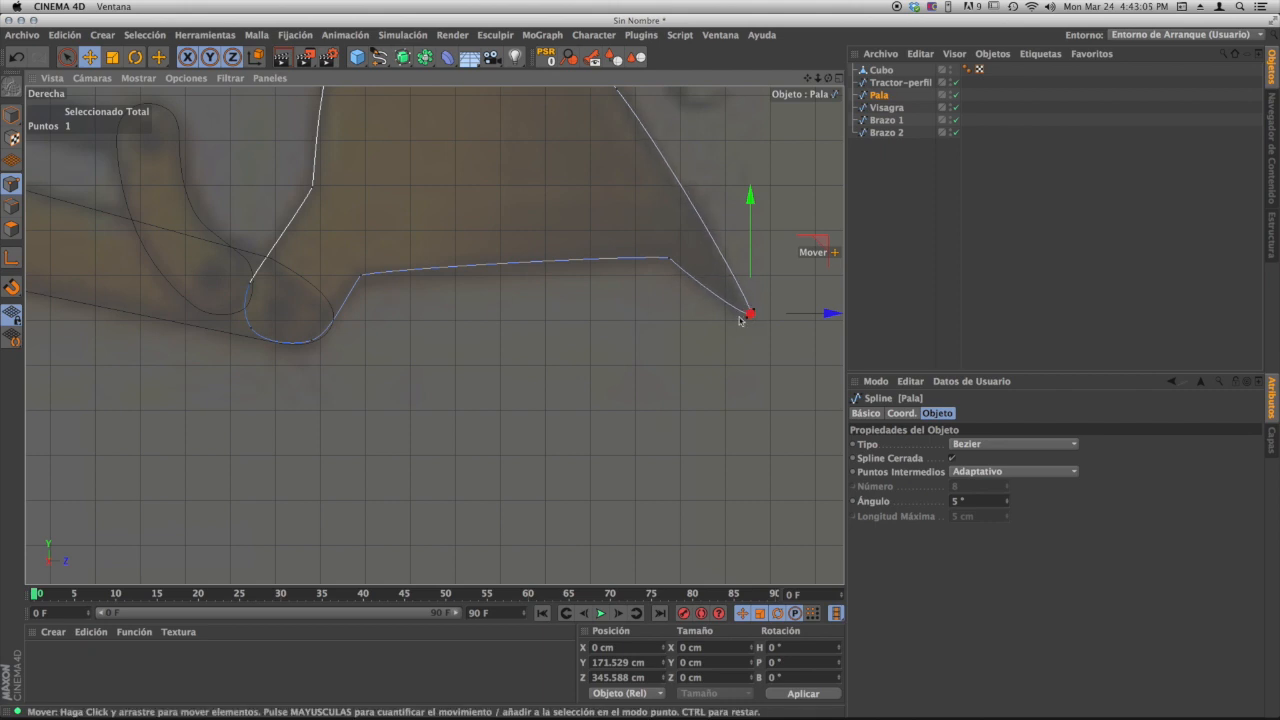
- Add a point to the Pala spline's lower edge beside the tip, at about Y 172.0, Z 343.6 cm, with Create Point
alt+right_drag(724, 313, 745, 311)
alt+middle_drag(740, 312, 481, 314)
alt+right_drag(442, 328, 500, 303)
alt+middle_drag(502, 299, 448, 334)
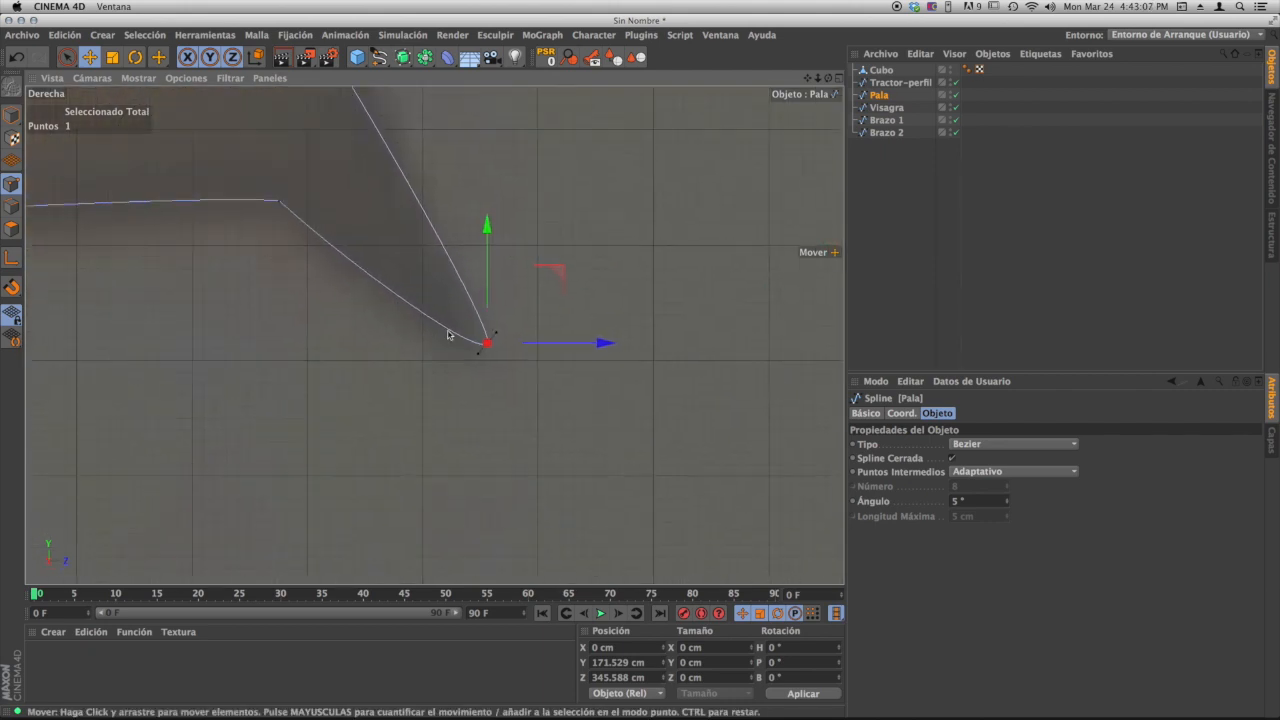
alt+right_drag(449, 334, 471, 318)
alt+middle_drag(471, 318, 493, 281)
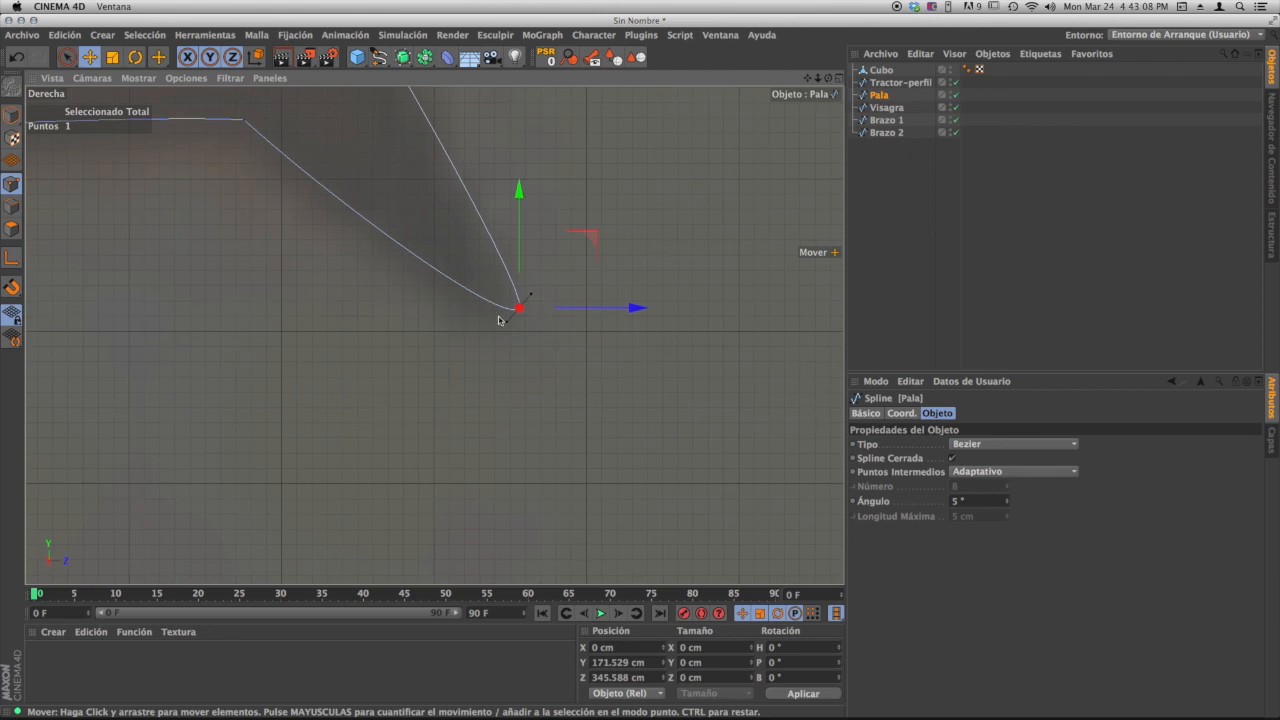
click(257, 35)
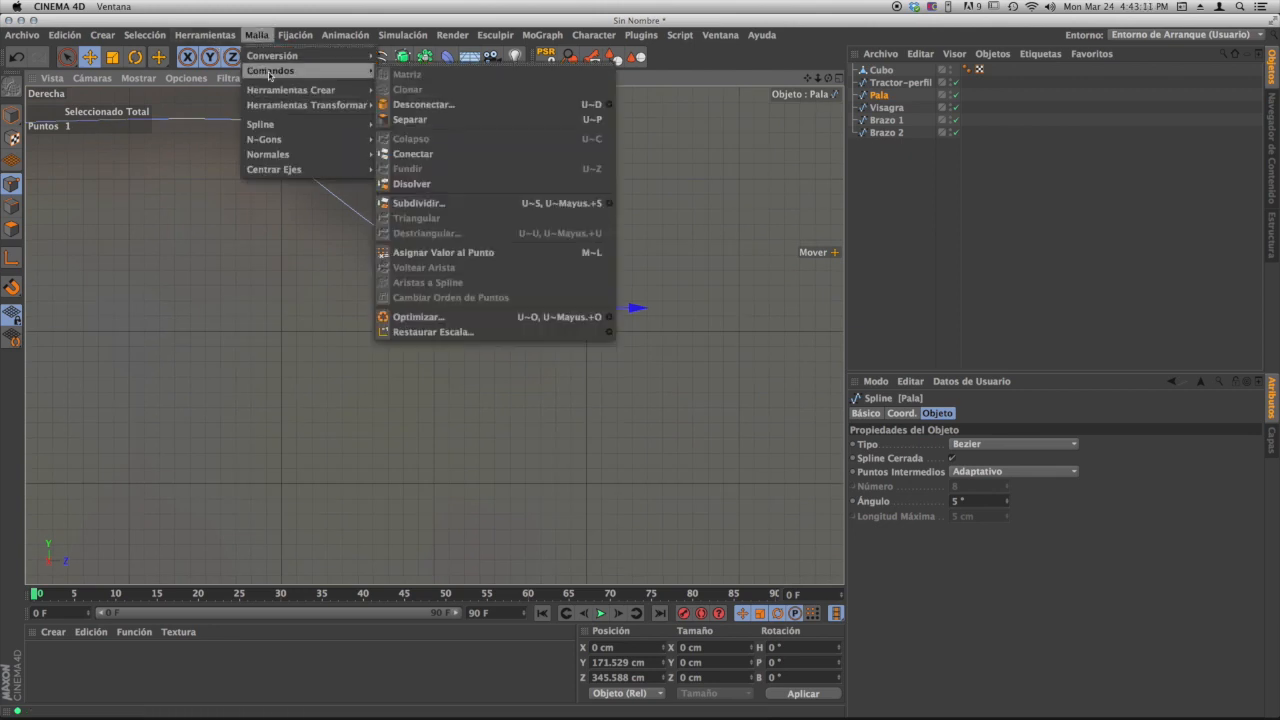
mouse_move(305, 90)
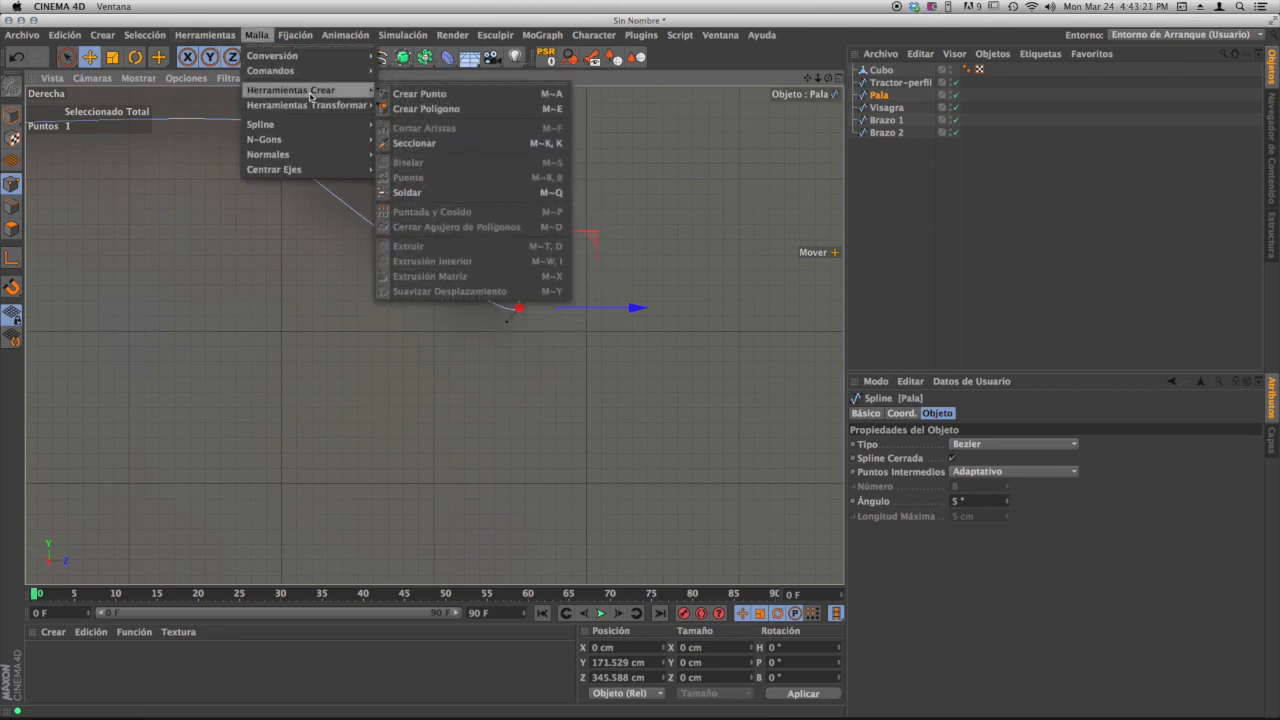
click(420, 94)
click(487, 302)
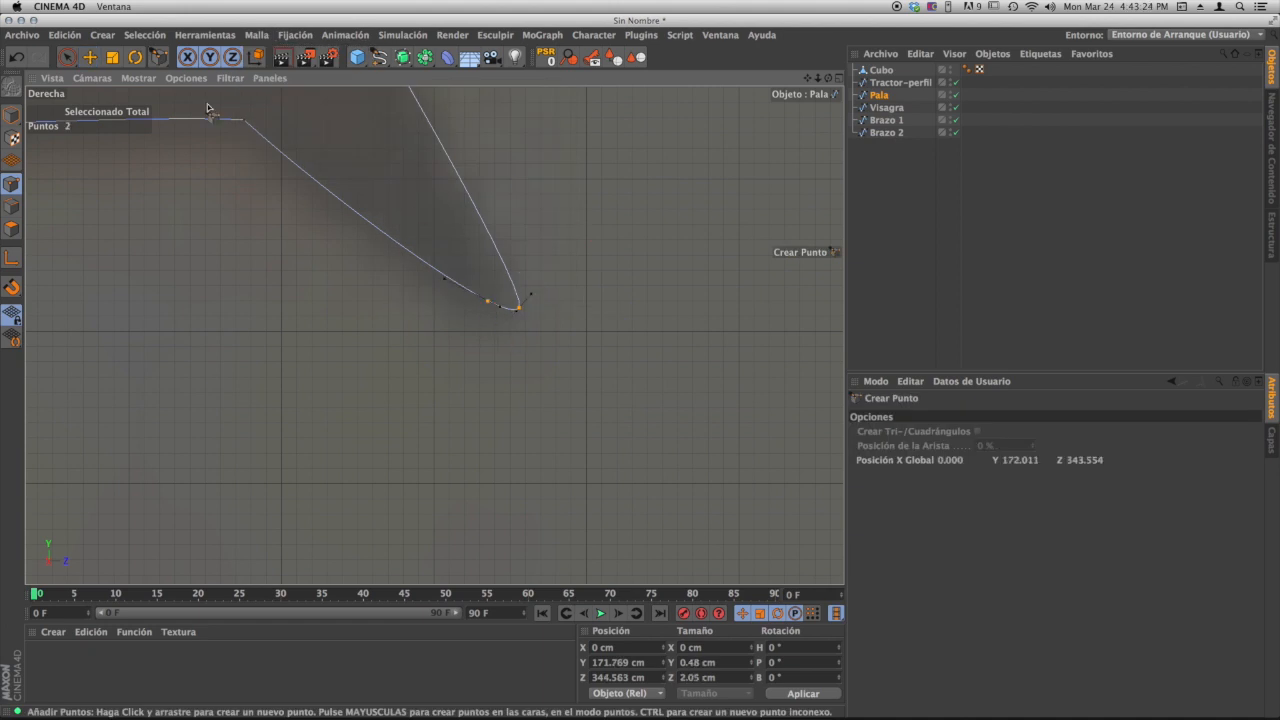
- Reposition Pala's two tip points to about Y 172.7, Z 345.6 cm and Y 171.9, Z 344.9 cm, aligning the tangents with the edges
key(e)
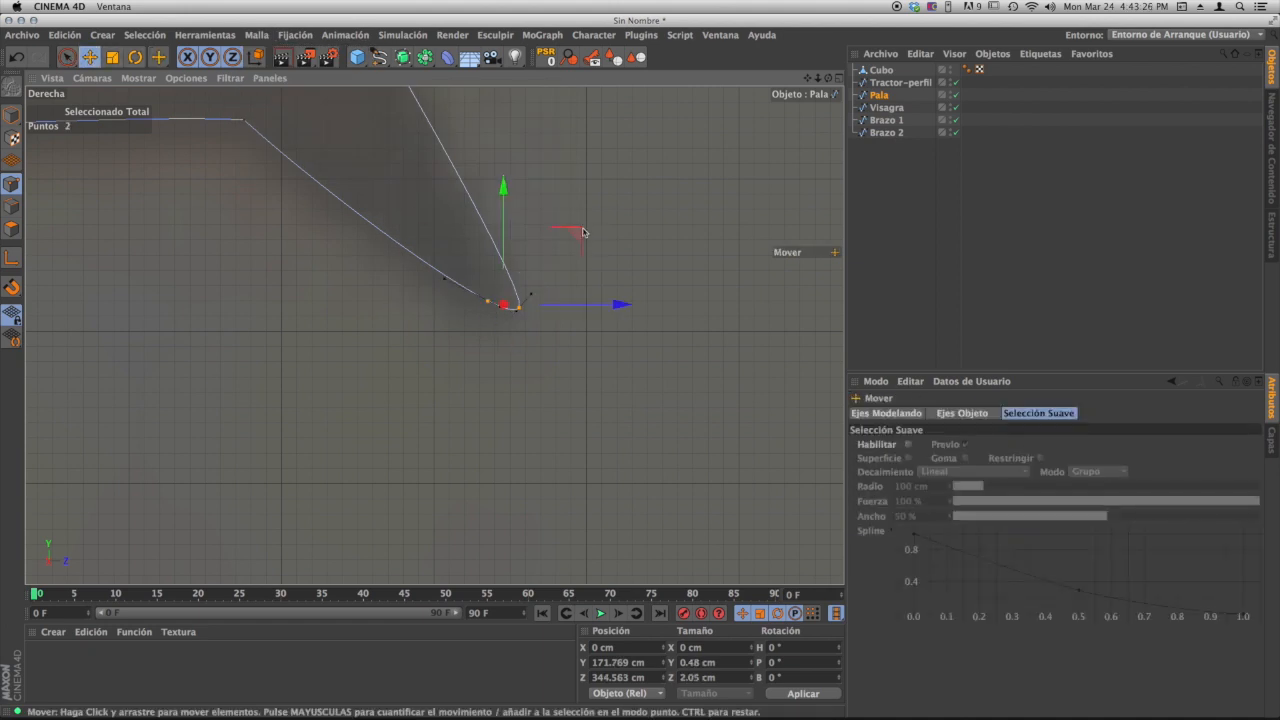
mouse_move(583, 232)
mouse_down()
mouse_move(558, 254)
mouse_move(588, 226)
mouse_up()
click(487, 320)
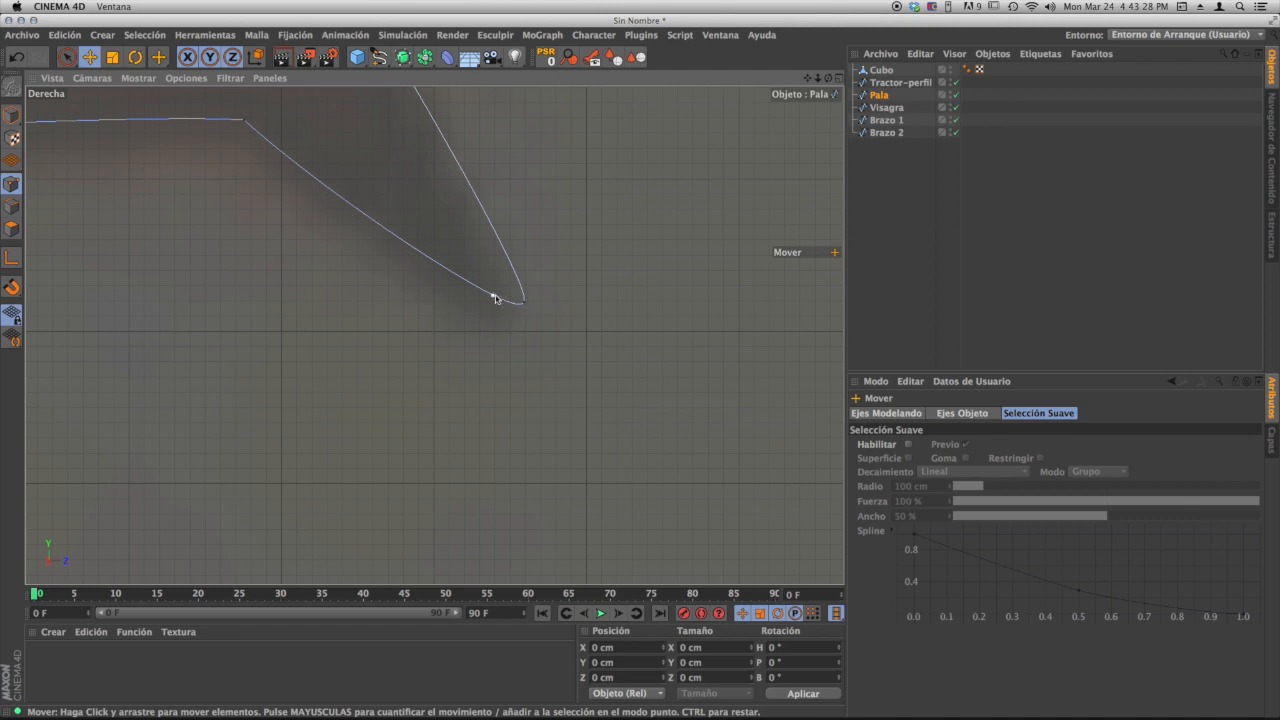
drag(495, 298, 532, 280)
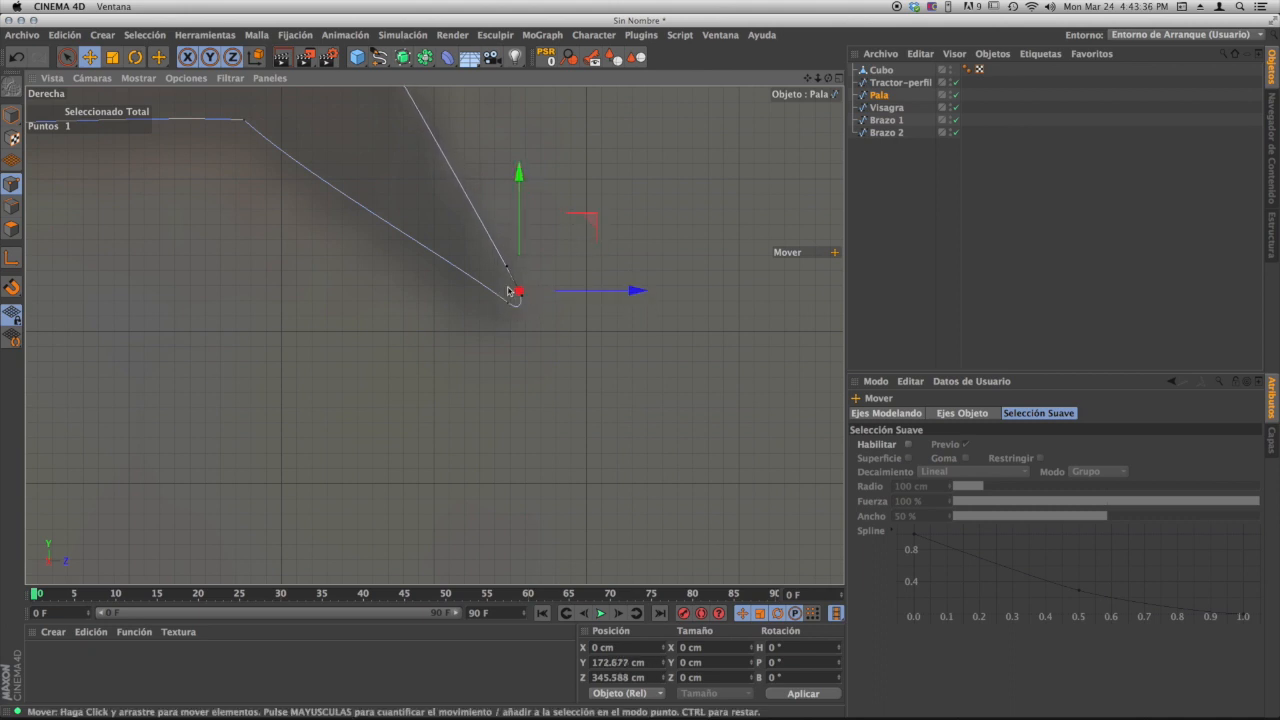
- Tighten the curve between Pala's two tip points by shortening and breaking their facing tangents
scroll(509, 291, up, 5)
alt+middle_drag(496, 308, 491, 271)
scroll(488, 269, up, 5)
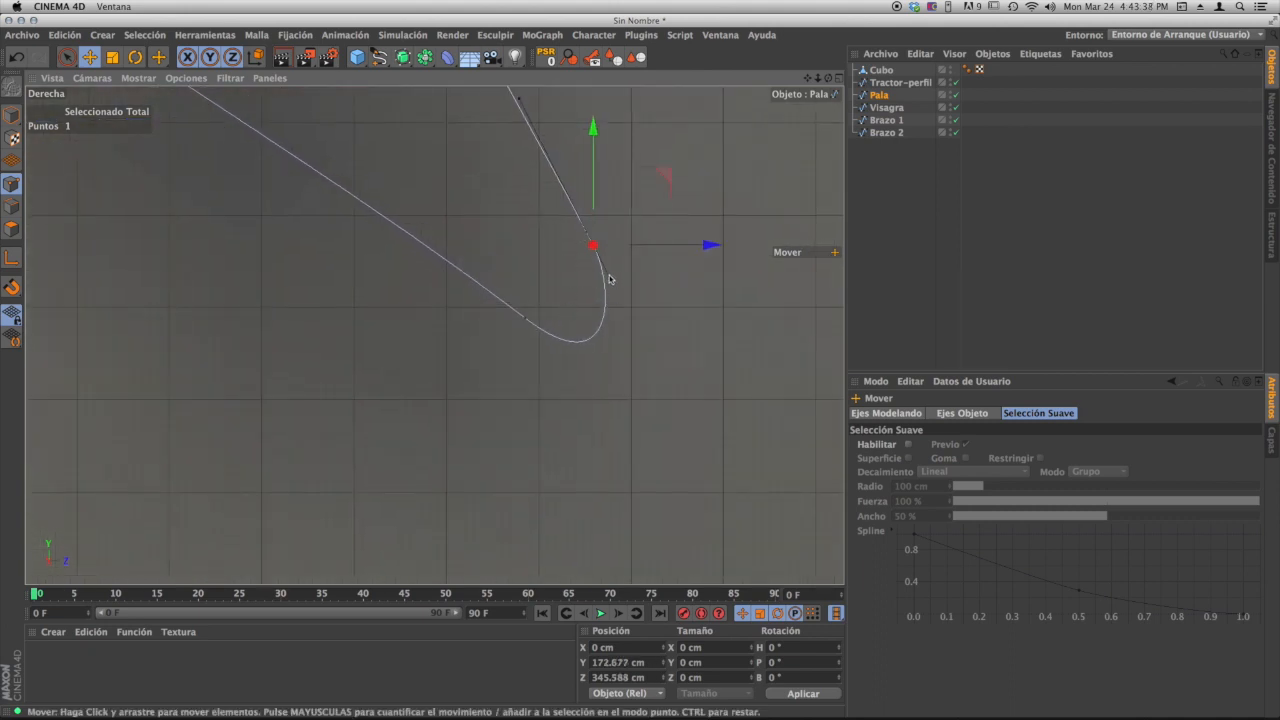
drag(594, 250, 526, 320)
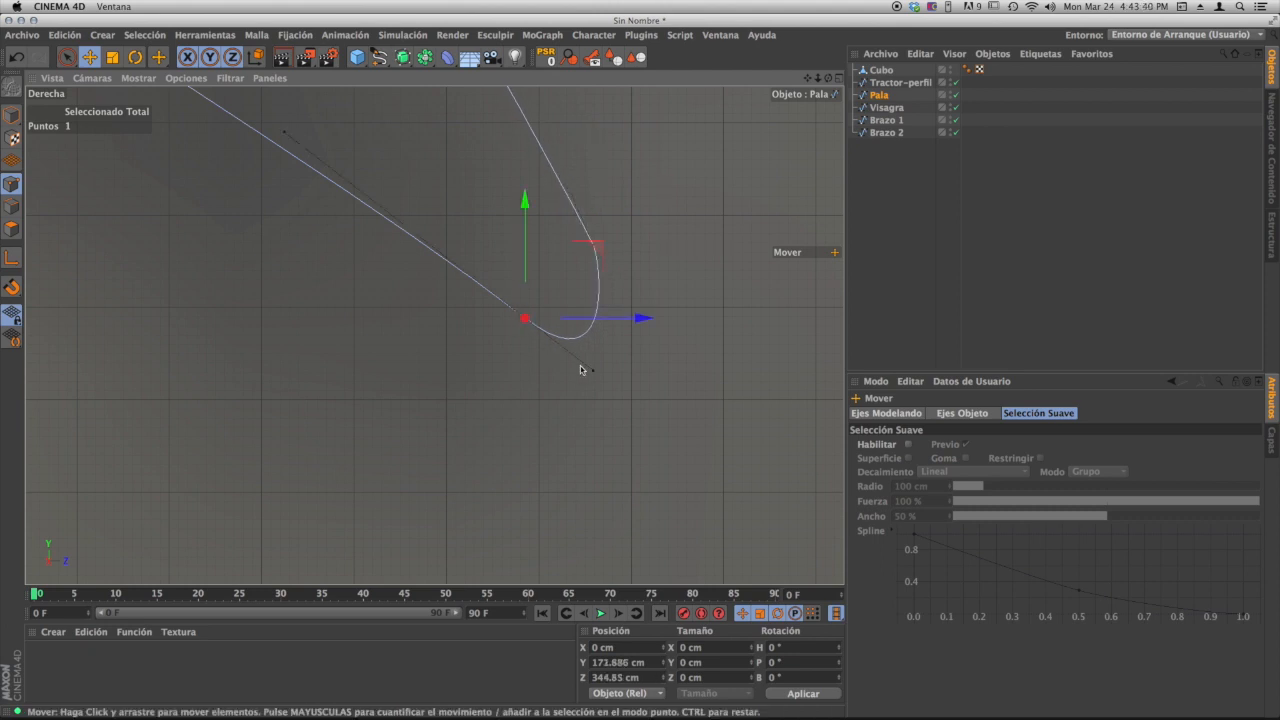
drag(590, 369, 555, 317)
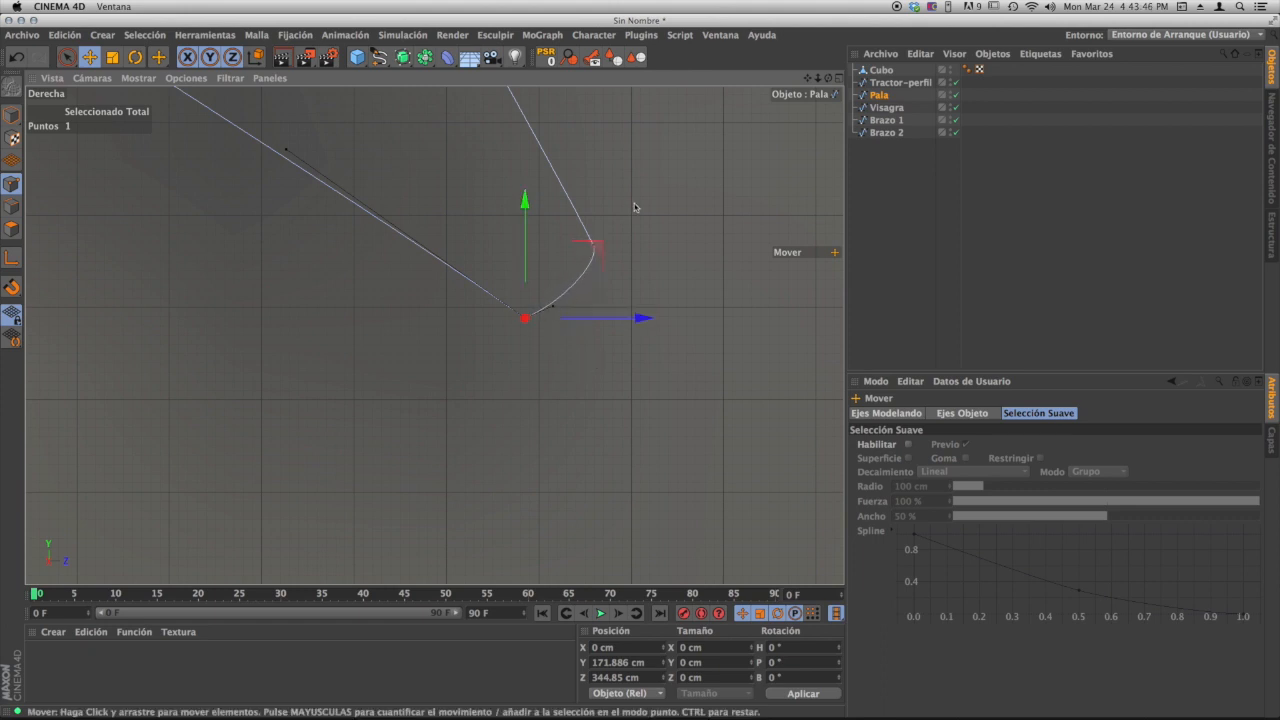
- Nudge Pala's upper tip point and move the point midway up the adjoining outer edge to about Y 221.4, Z 317.4 cm
click(593, 246)
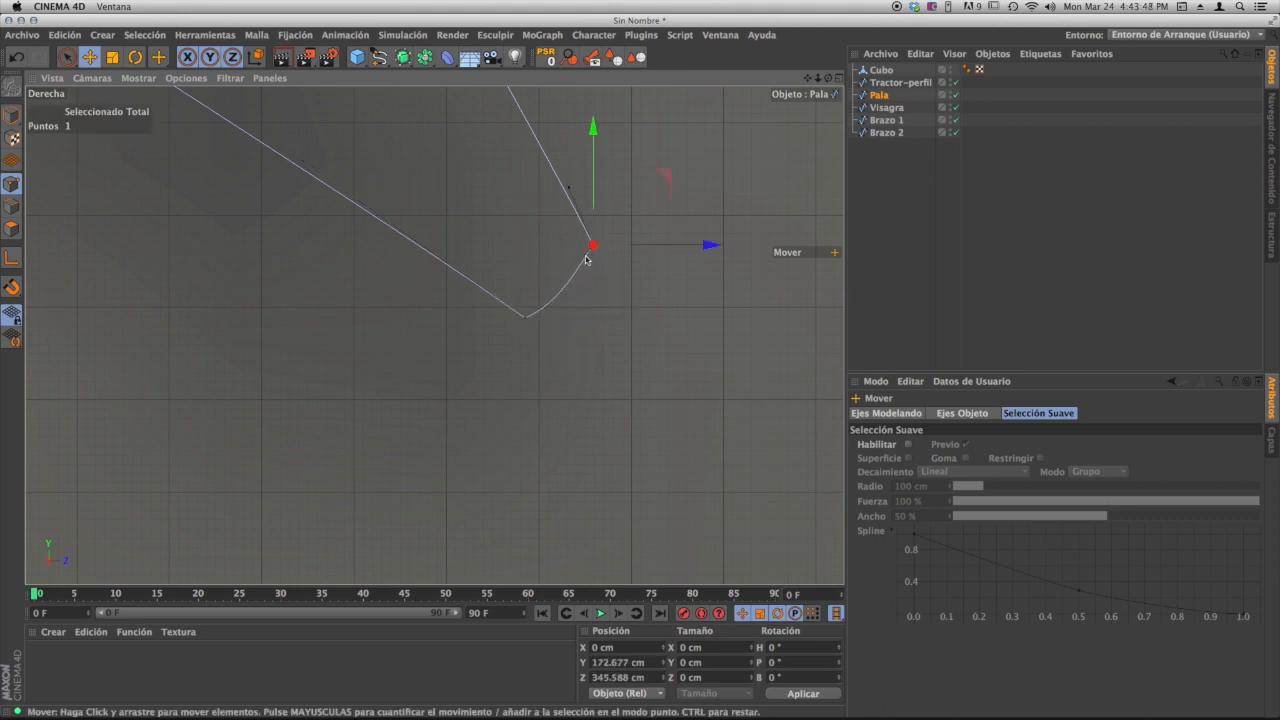
drag(667, 182, 665, 174)
alt+middle_drag(580, 234, 630, 363)
alt+right_drag(630, 363, 385, 366)
alt+middle_drag(385, 366, 455, 430)
alt+right_drag(474, 420, 422, 421)
alt+middle_drag(422, 421, 431, 428)
click(462, 322)
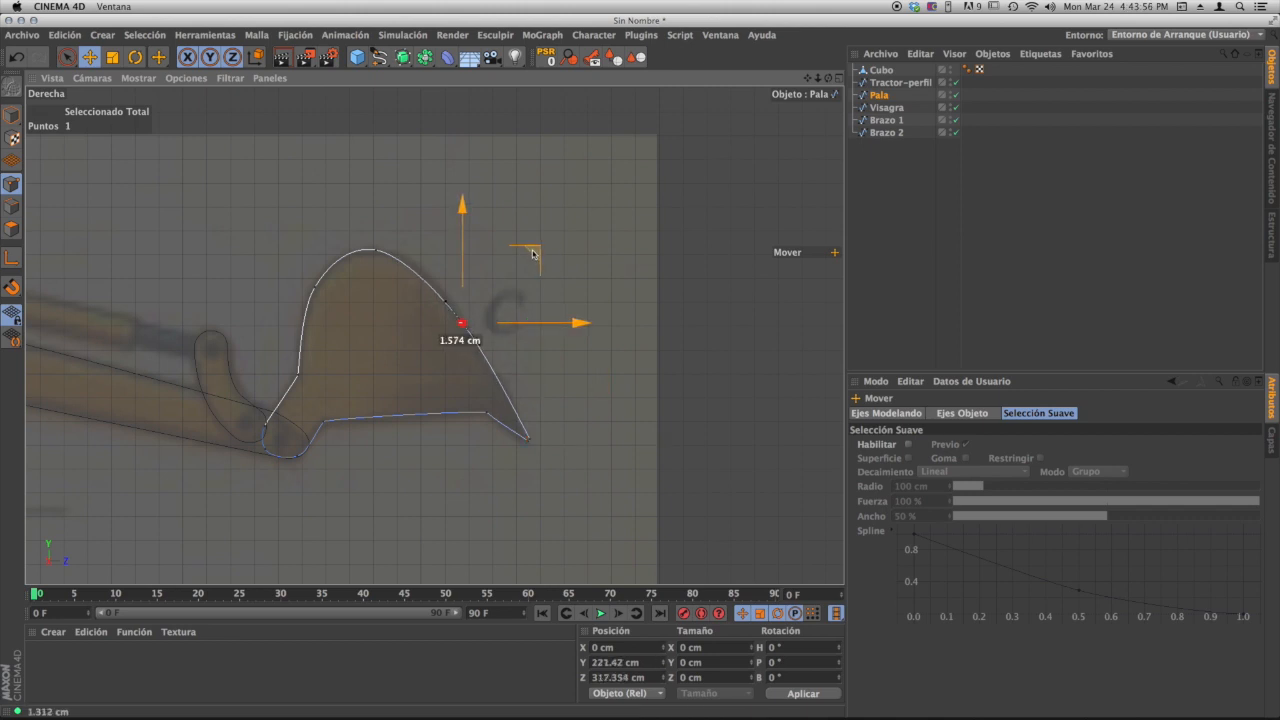
- Delete the Pala point on the curve facing the arm and reshape the crown, with its top point at about Y 250.9, Z 274.2 cm and longer tangents
click(376, 251)
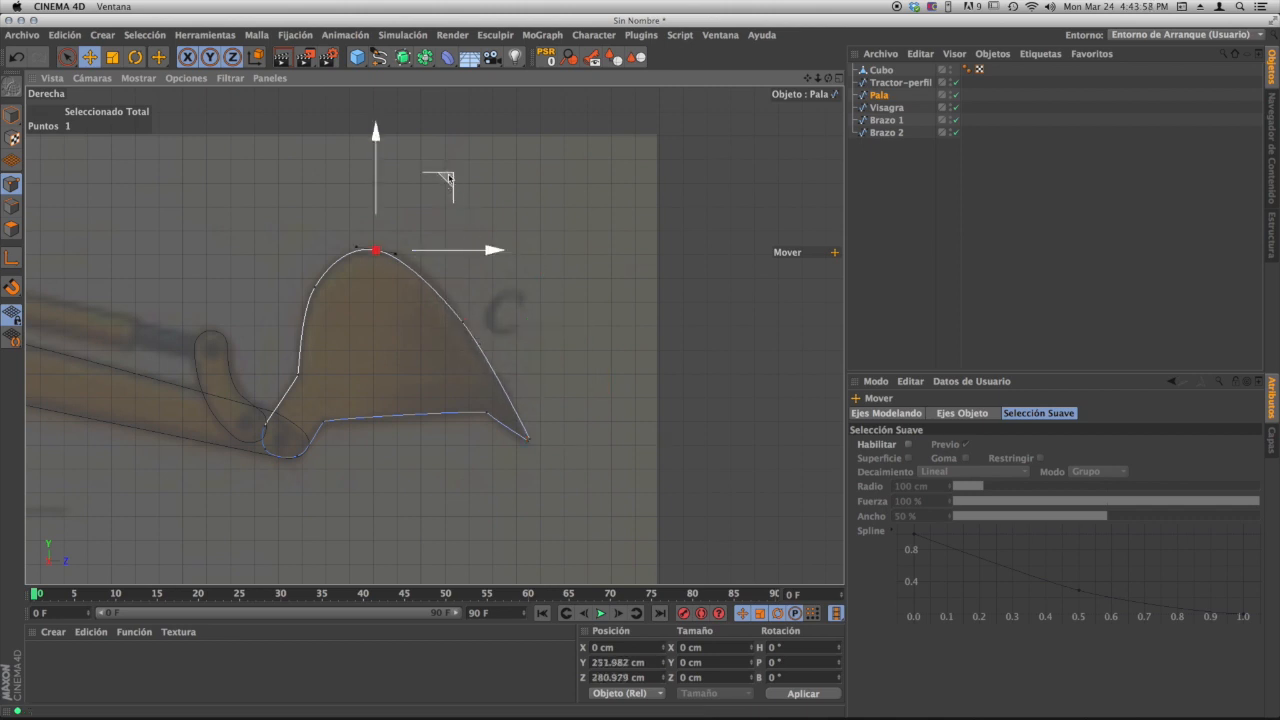
drag(448, 184, 452, 184)
drag(416, 258, 409, 254)
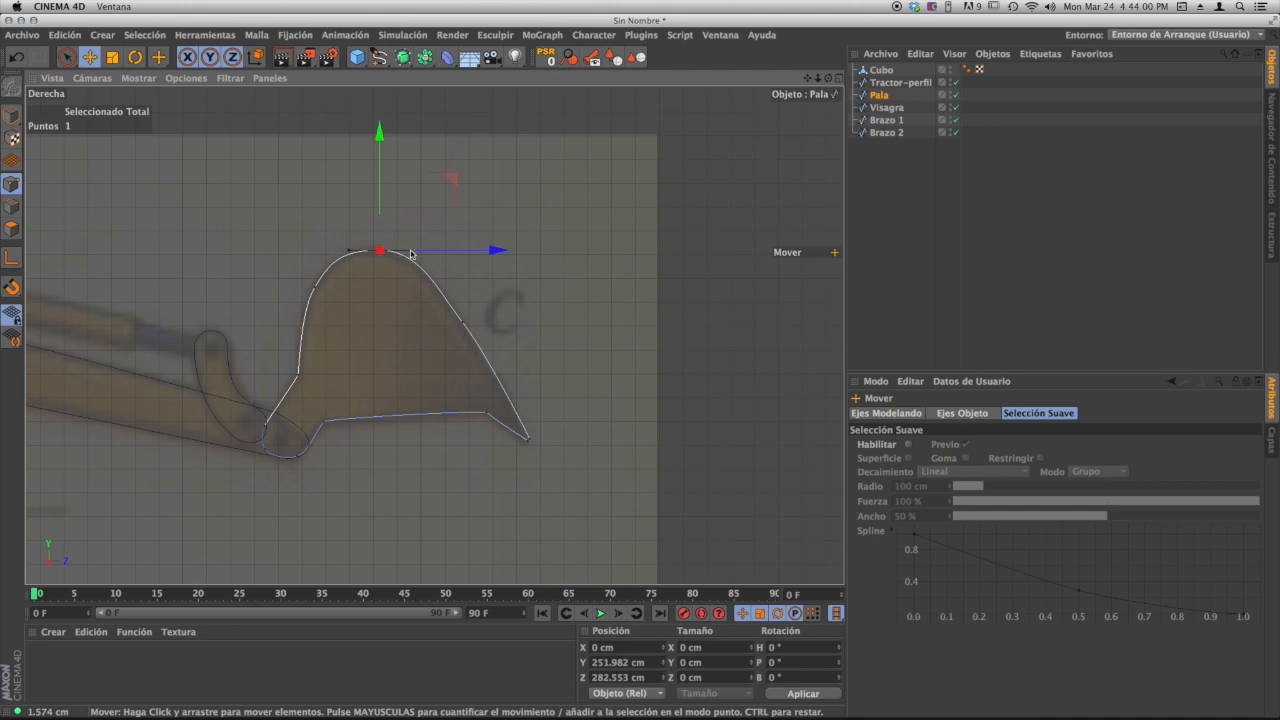
click(315, 289)
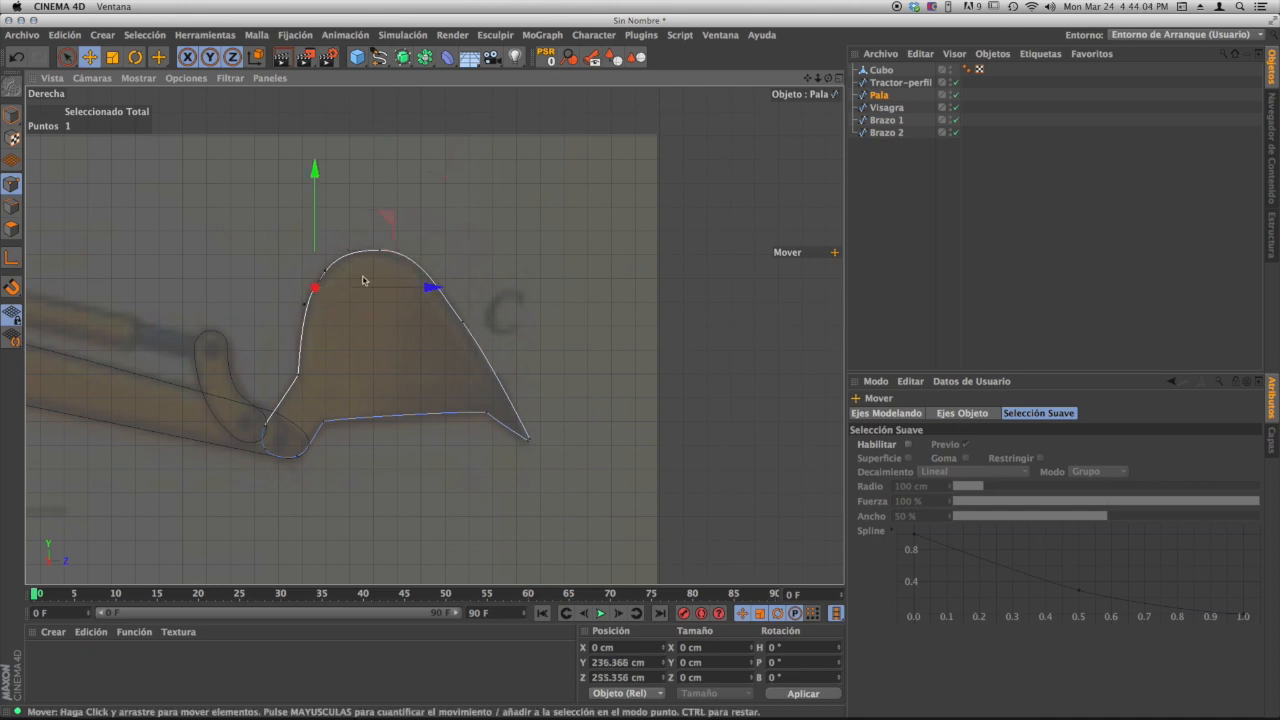
key(Delete)
click(380, 251)
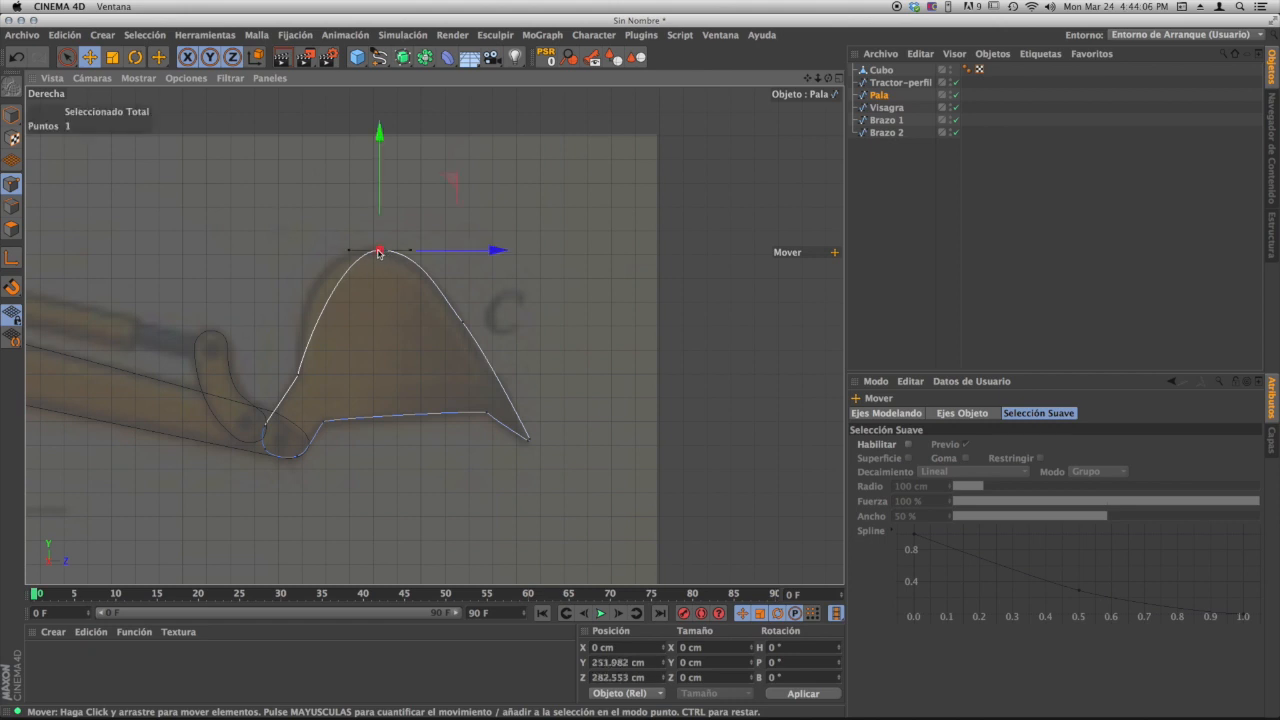
drag(347, 252, 319, 249)
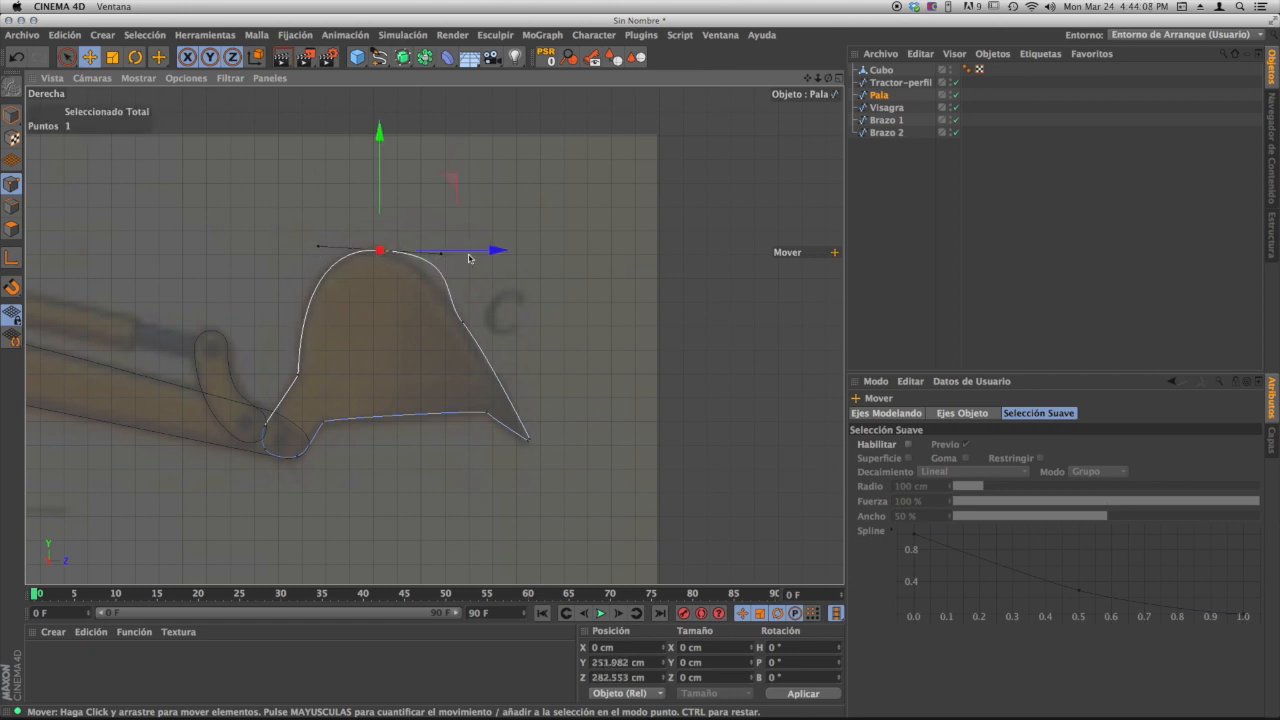
drag(440, 185, 403, 206)
drag(299, 251, 360, 253)
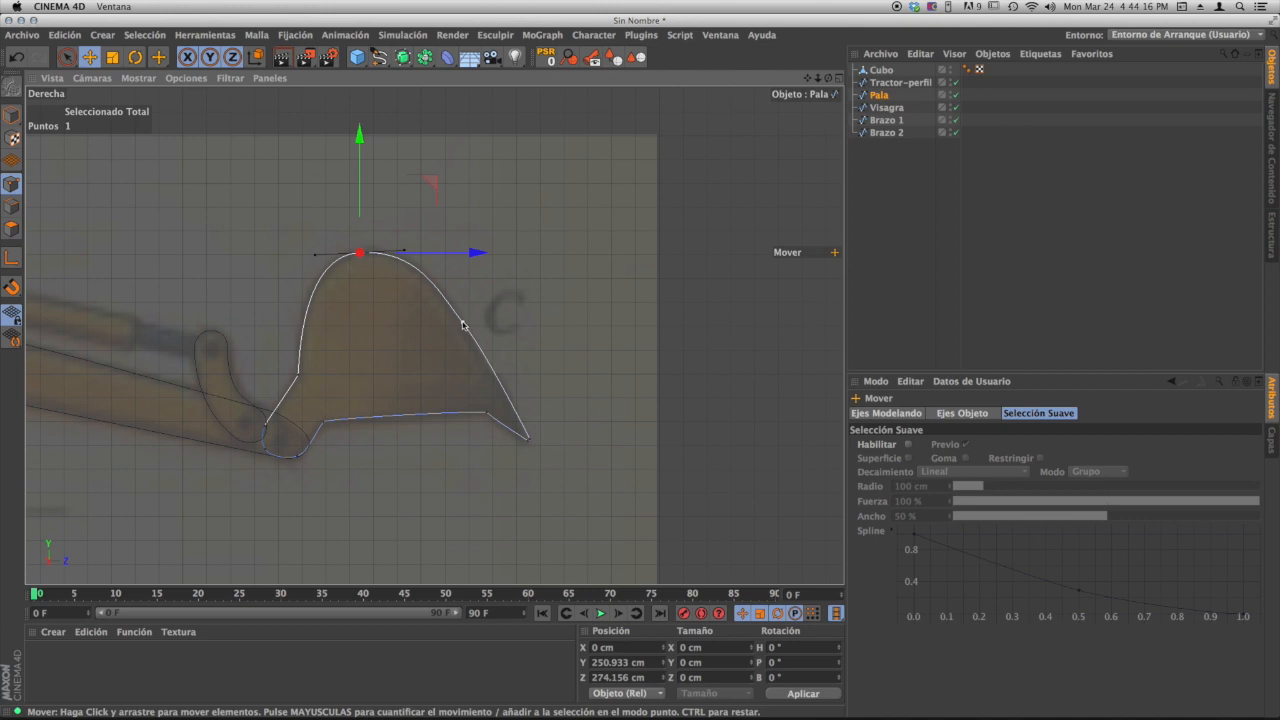
- Move the point midway along Pala's outer edge to about Y 221.9, Z 318.4 cm, aligning it with the reference outline
click(463, 325)
drag(463, 322, 484, 350)
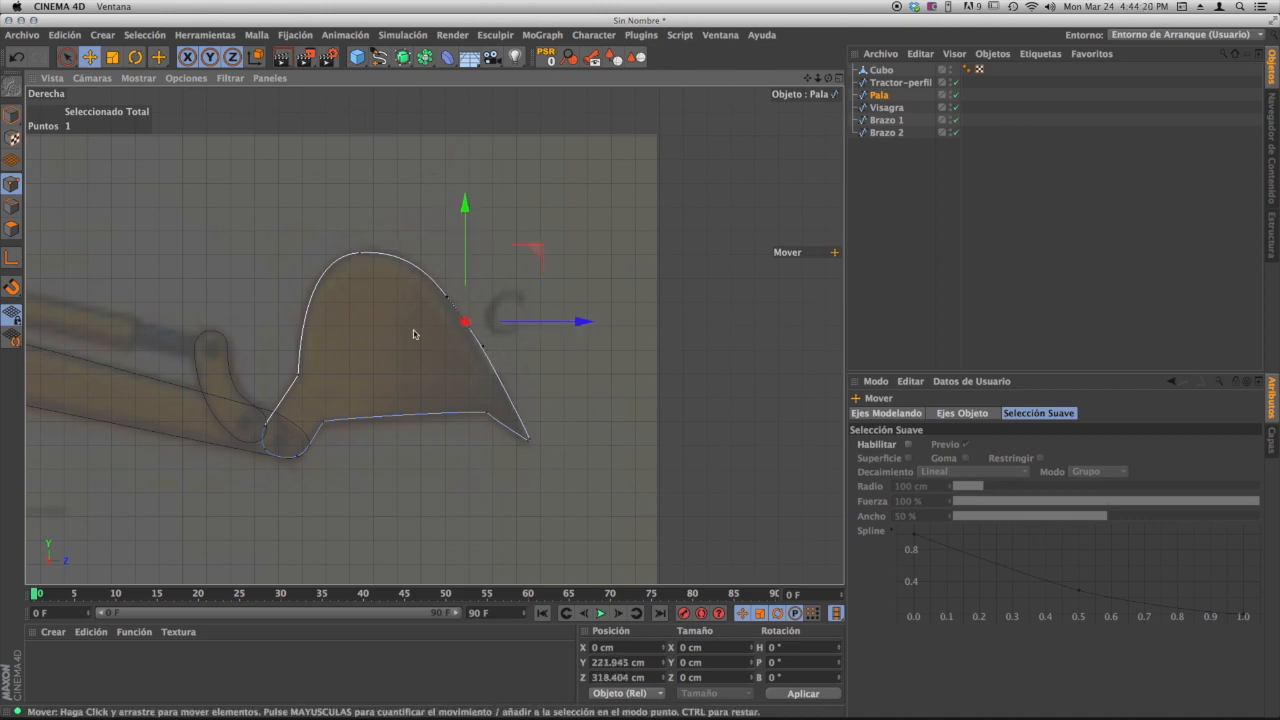
scroll(441, 336, down, 8)
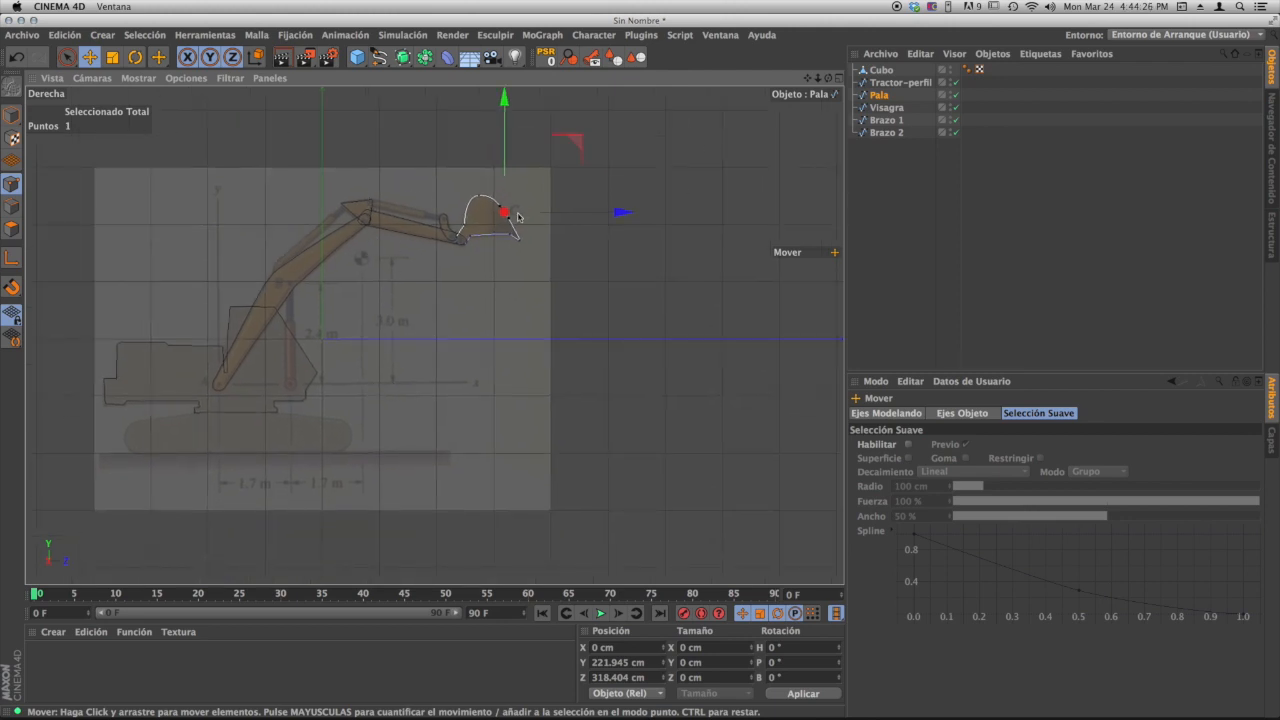
scroll(404, 238, up, 3)
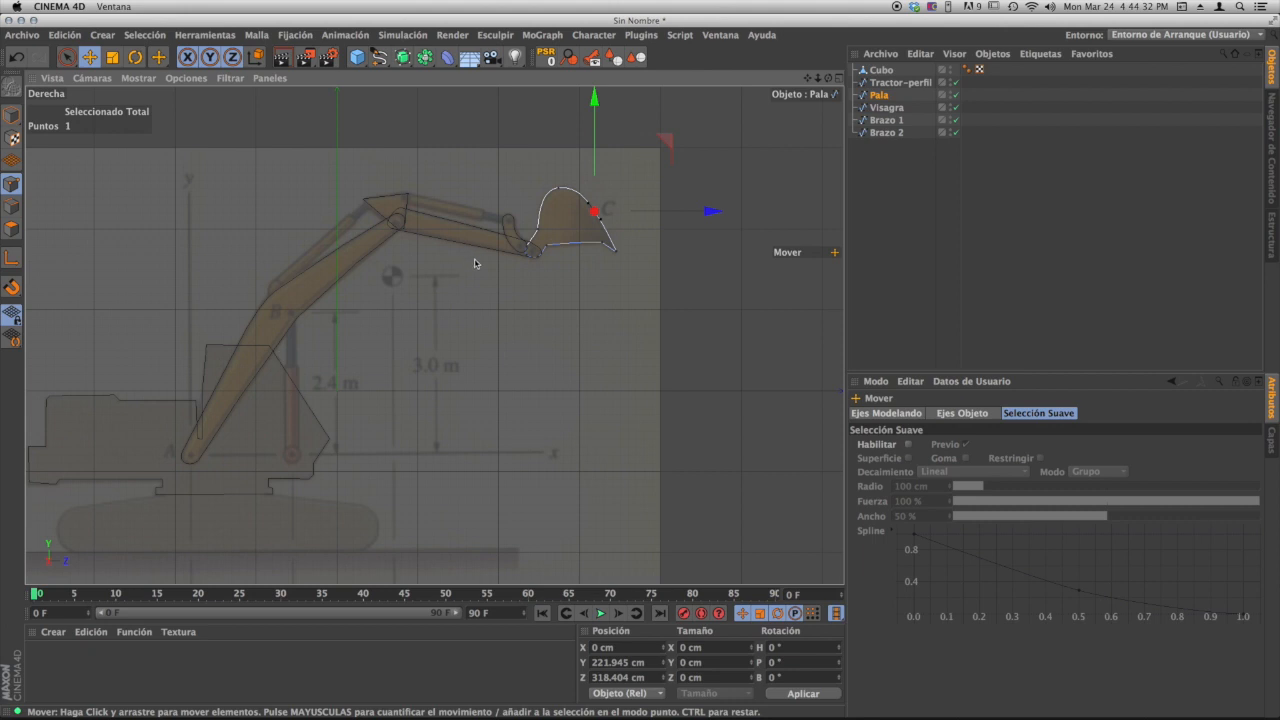
- Switch to the perspective view and place the Pala spline inside an Extrude object
click(840, 78)
click(432, 79)
scroll(486, 307, down, 3)
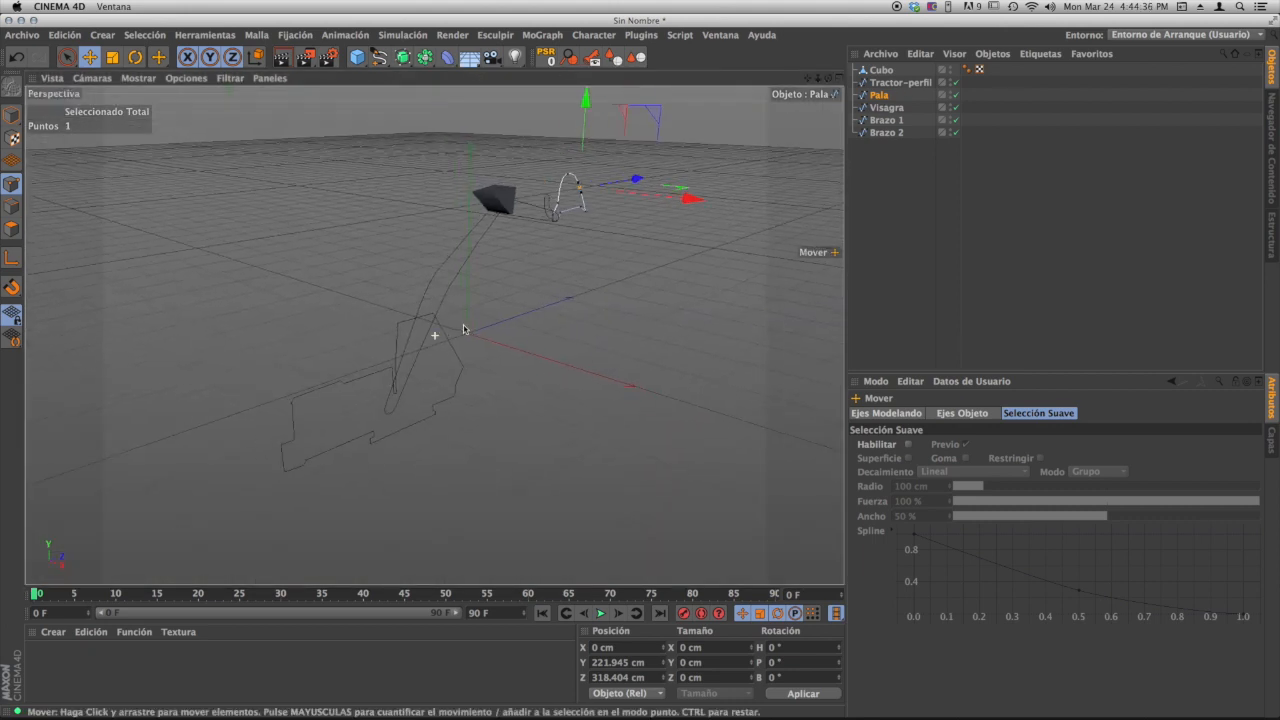
alt+drag(464, 330, 478, 303)
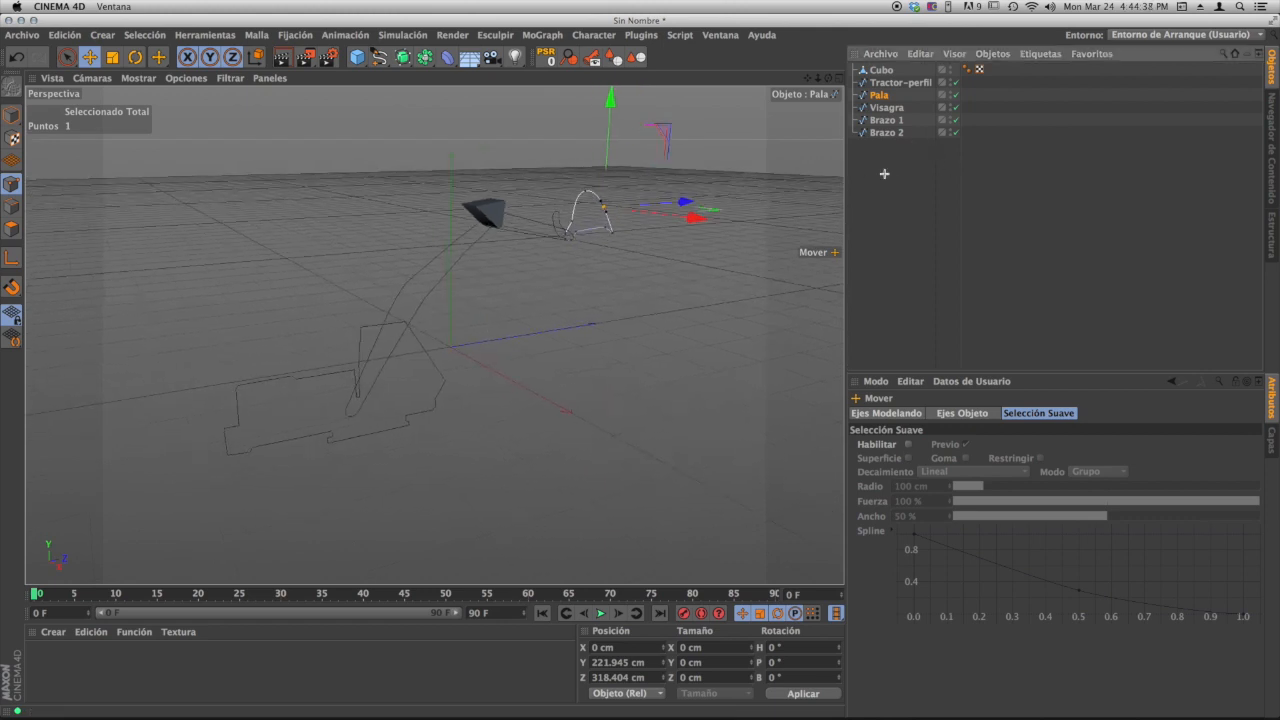
click(885, 96)
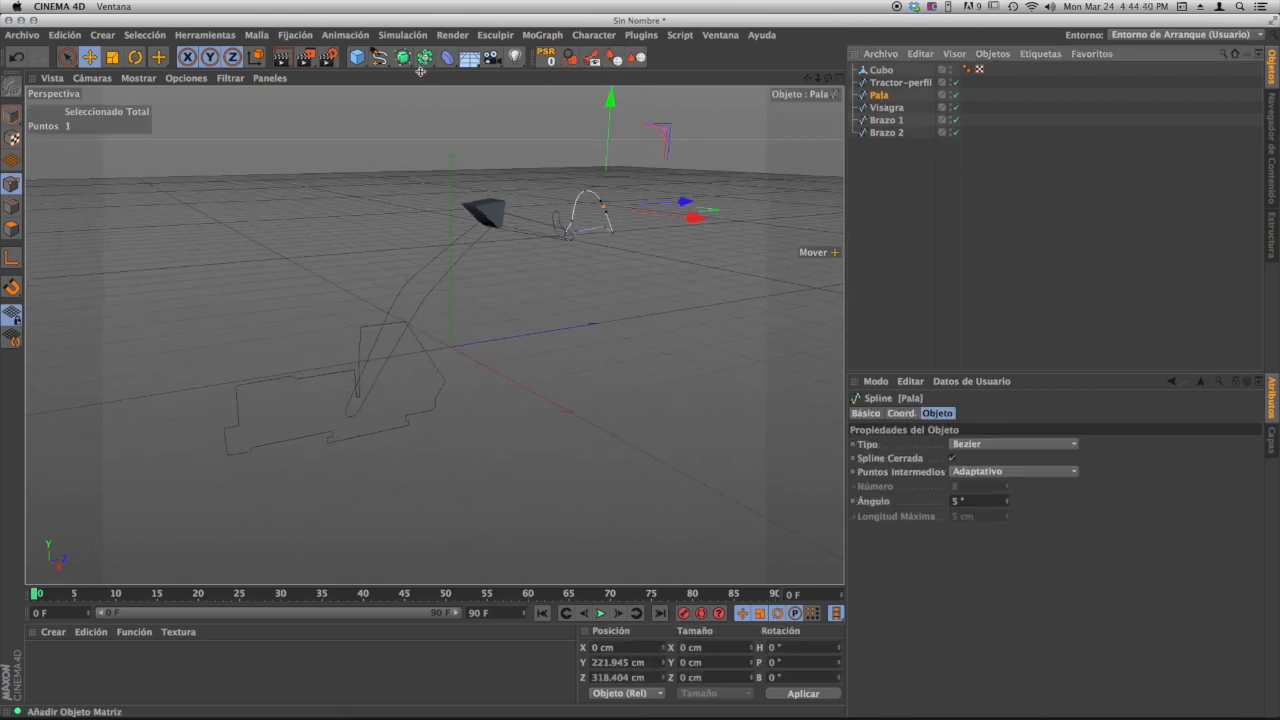
alt+drag(403, 57, 590, 74)
- Extrude the Visagra, Brazo 1 and Brazo 2 splines, each inside its own Extrude object
click(901, 118)
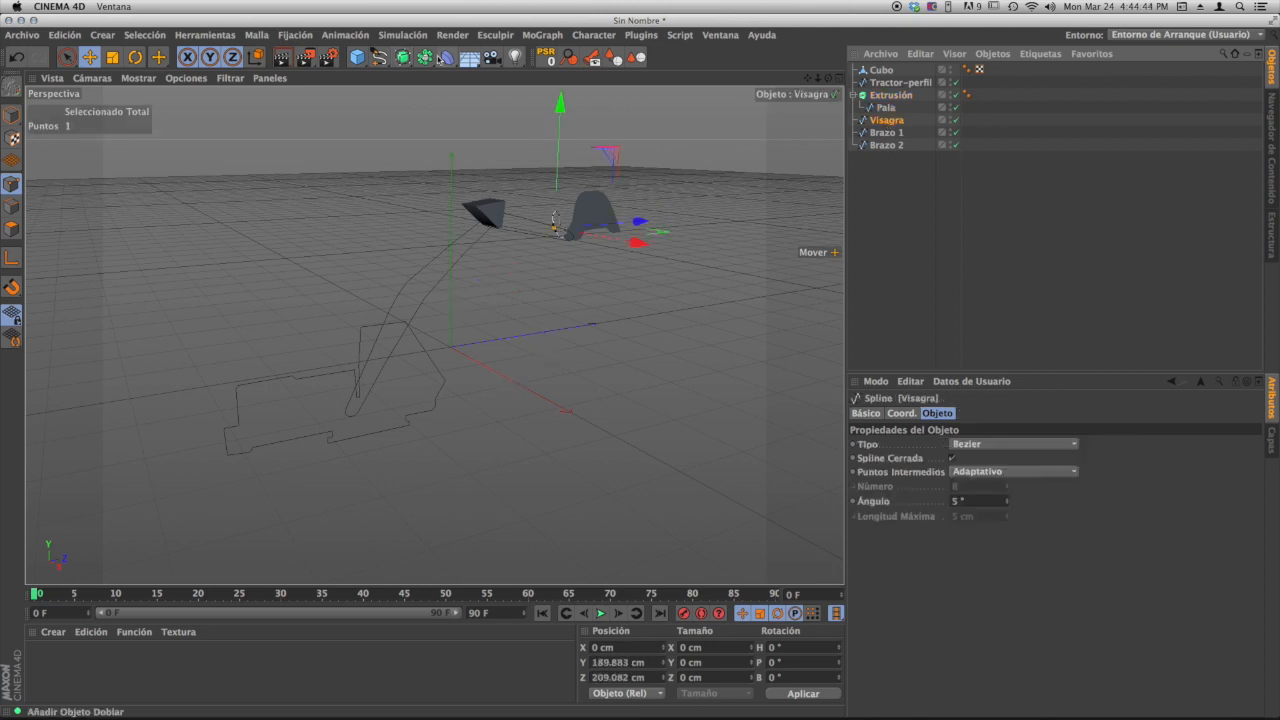
drag(403, 57, 590, 74)
click(886, 145)
drag(403, 57, 590, 74)
click(886, 170)
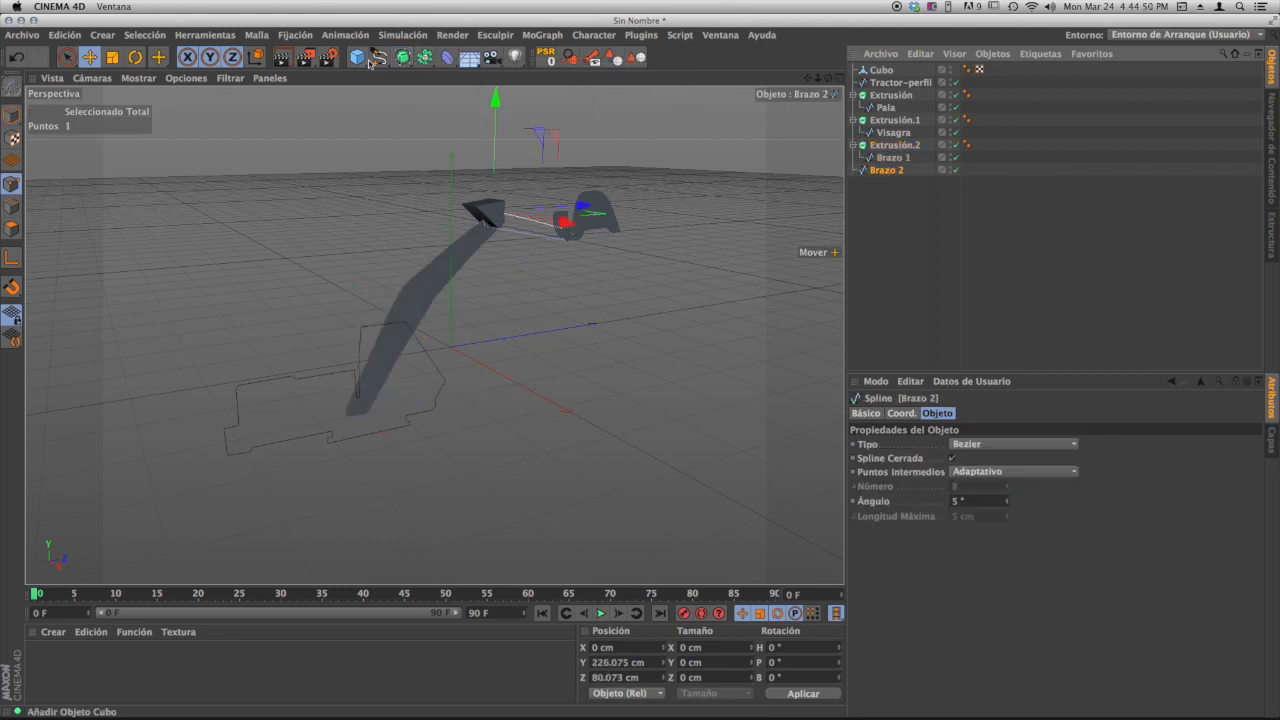
alt+drag(403, 57, 622, 74)
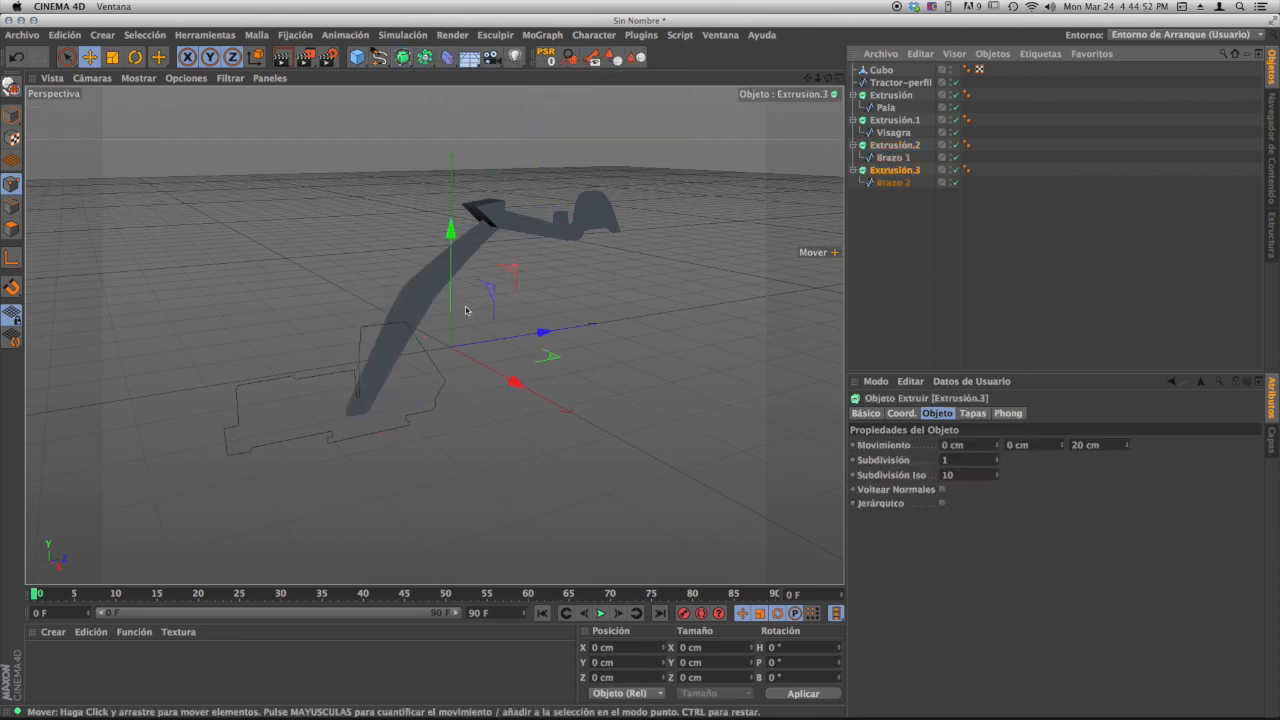
- Set the Z extrusion movement to 0 cm on all four Extrude objects together
alt+drag(434, 334, 368, 370)
alt+right_drag(466, 277, 568, 267)
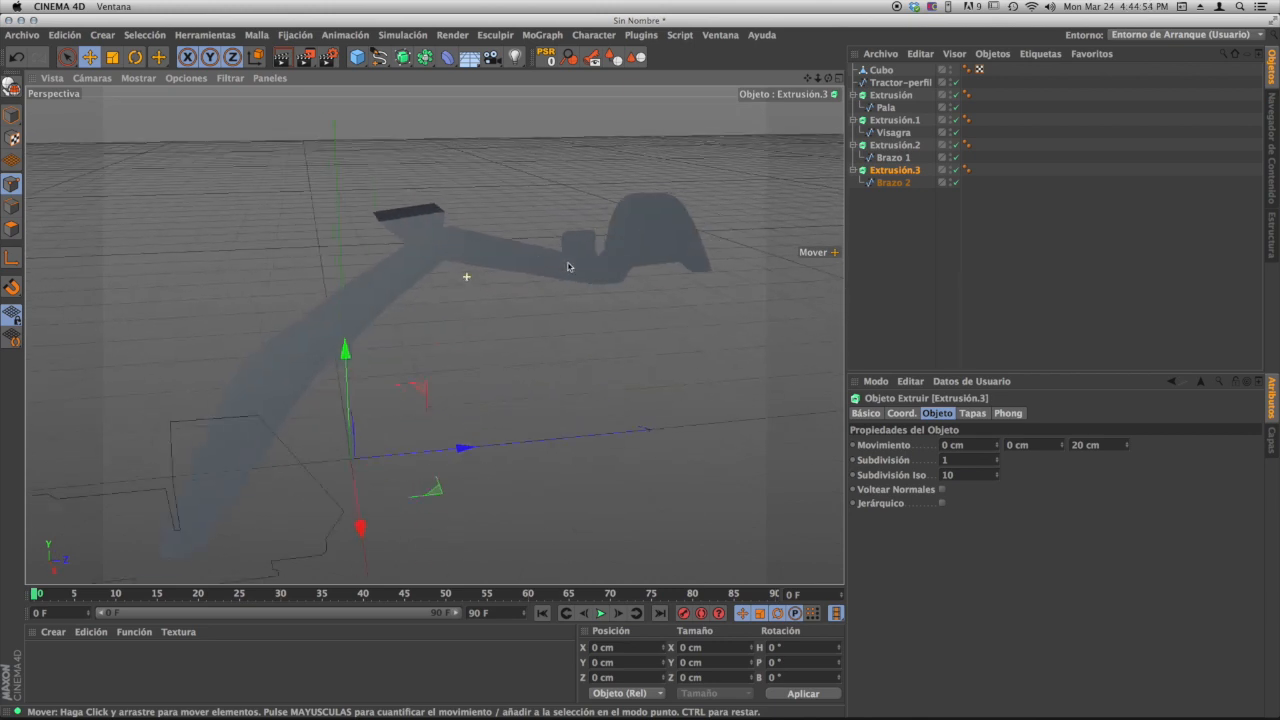
alt+drag(568, 267, 600, 262)
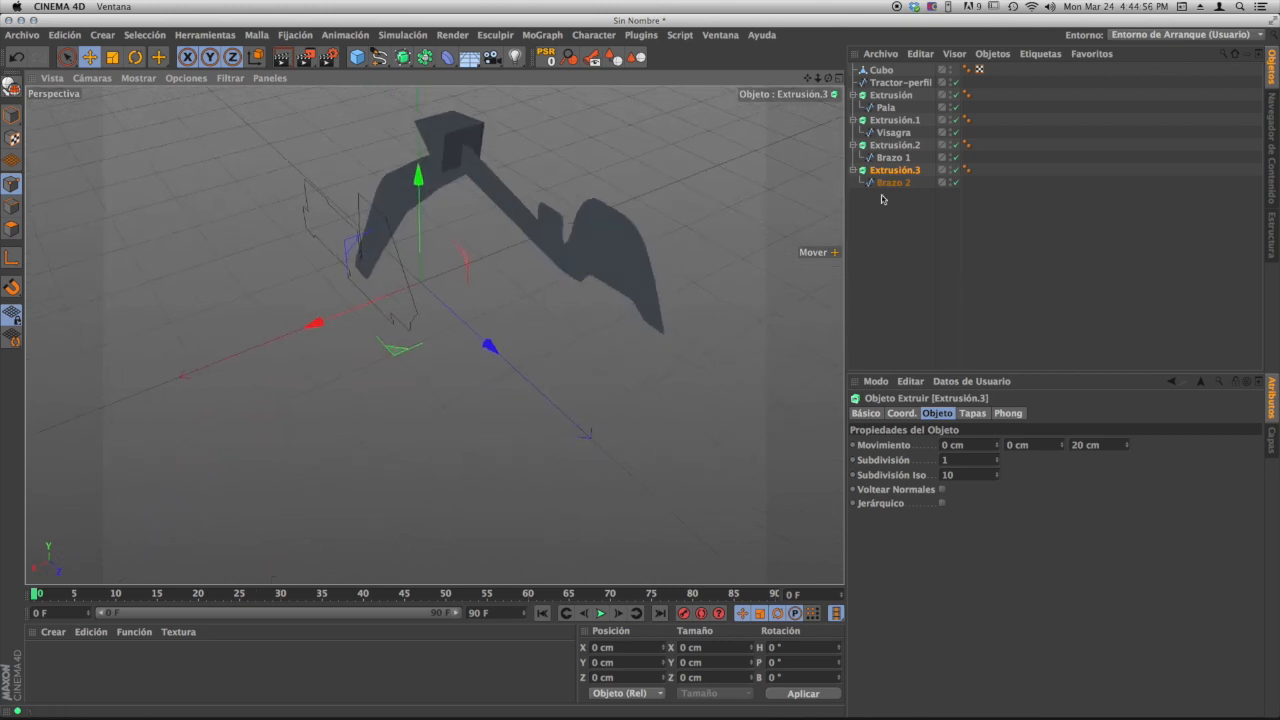
shift+click(895, 145)
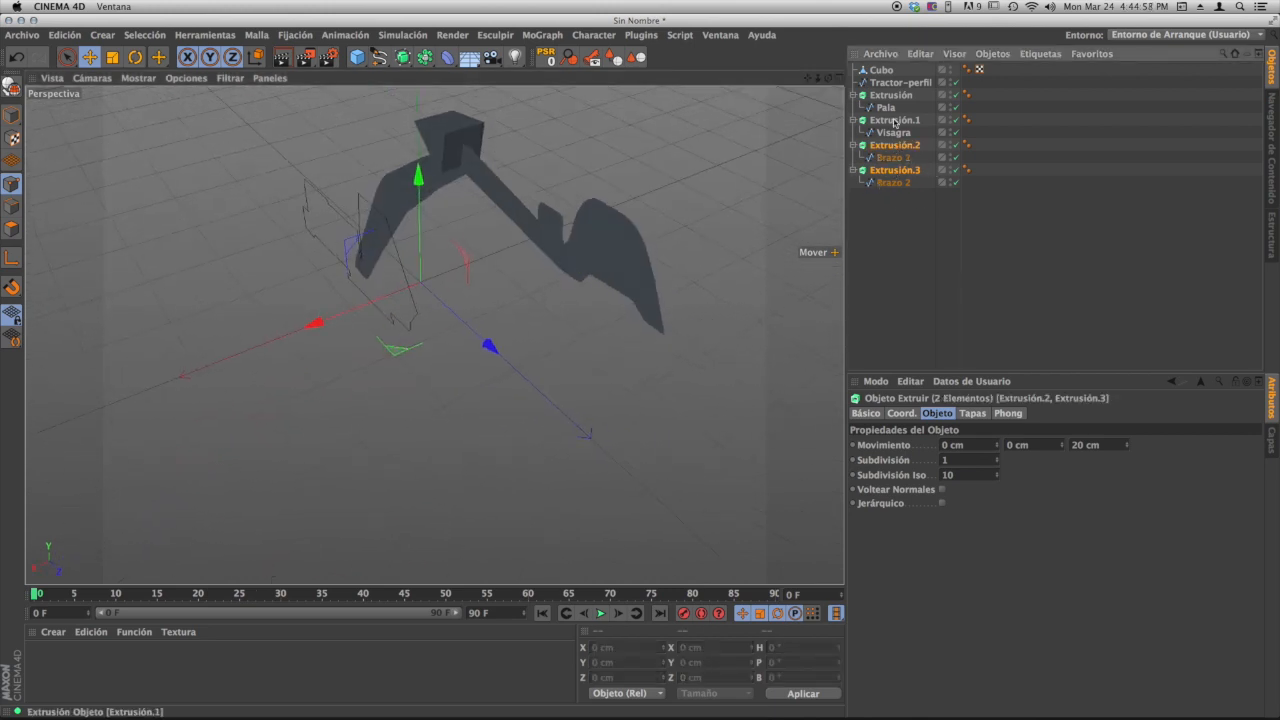
shift+click(895, 120)
shift+click(890, 95)
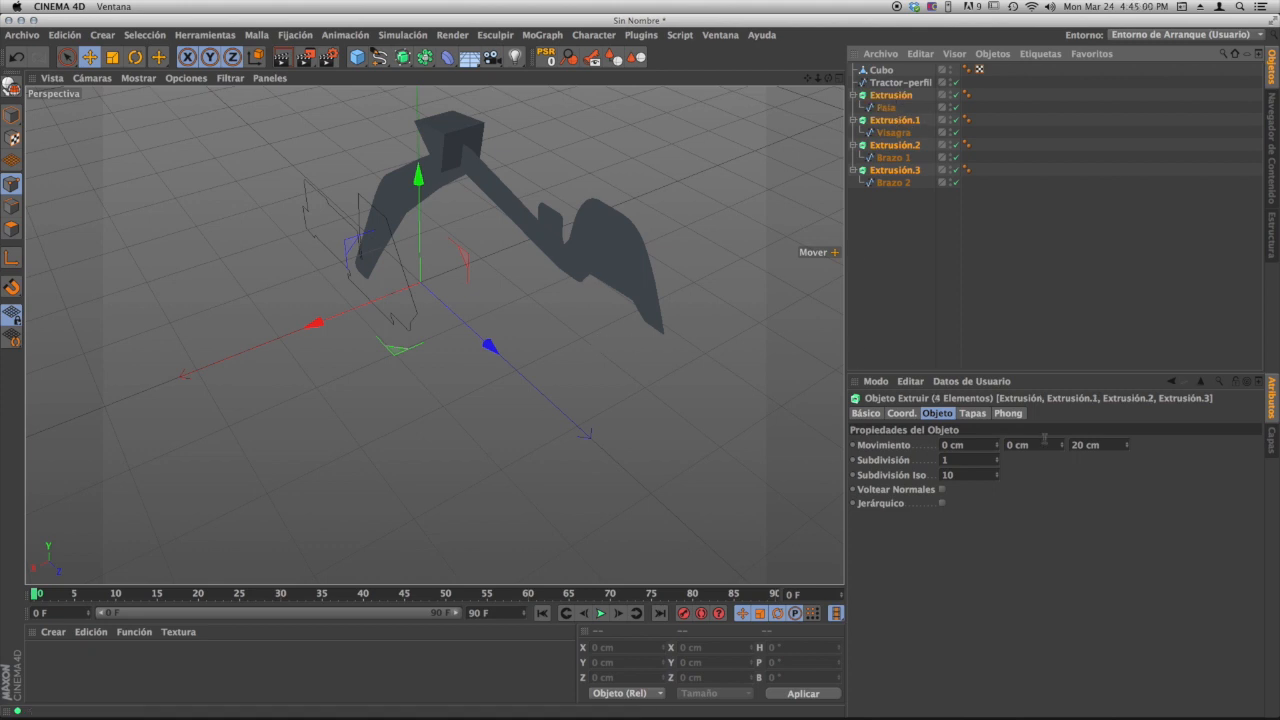
double_click(1116, 444)
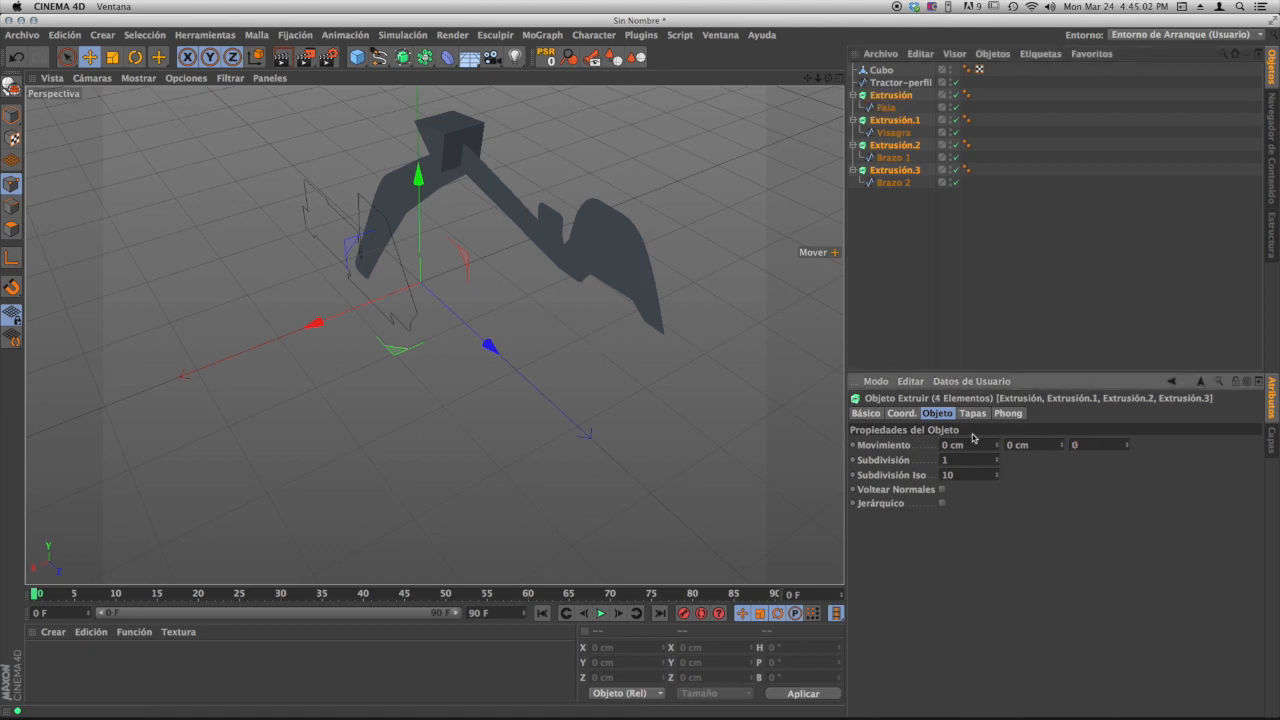
text(0)
key(Return)
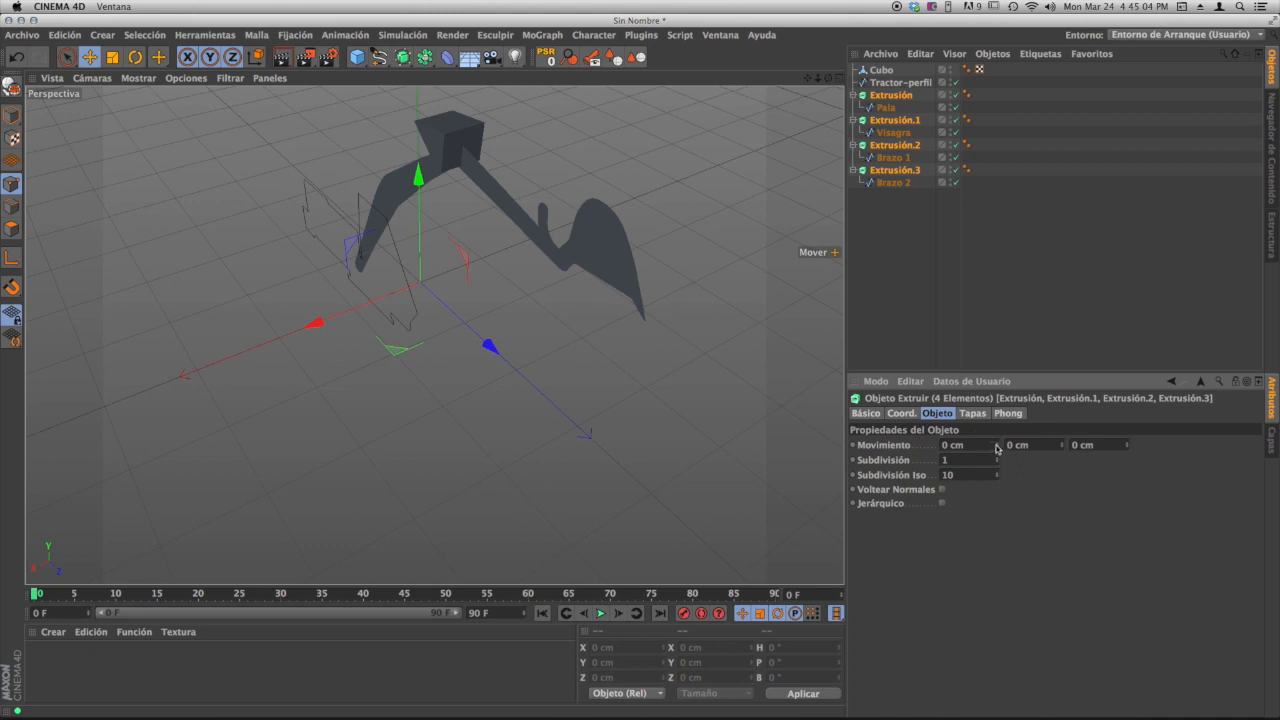
- Set the X extrusion movement of the four selected Extrude objects to 15 cm
drag(995, 450, 823, 436)
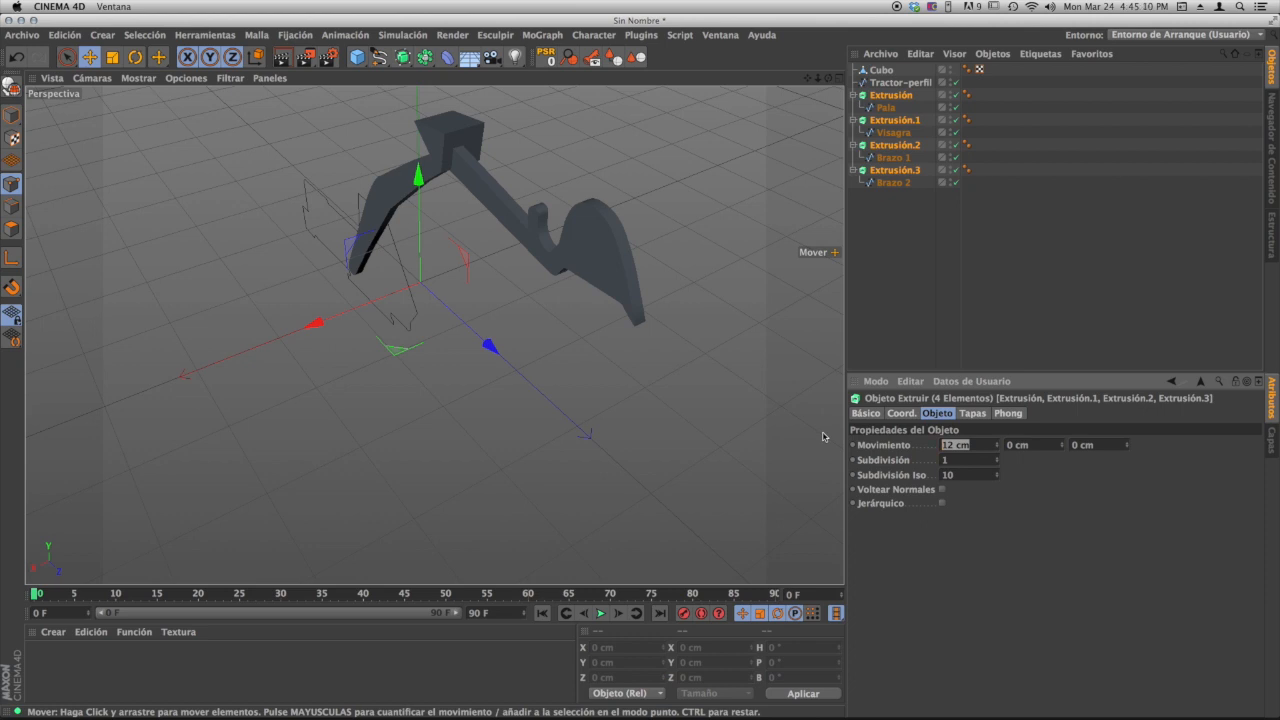
text(15)
key(Return)
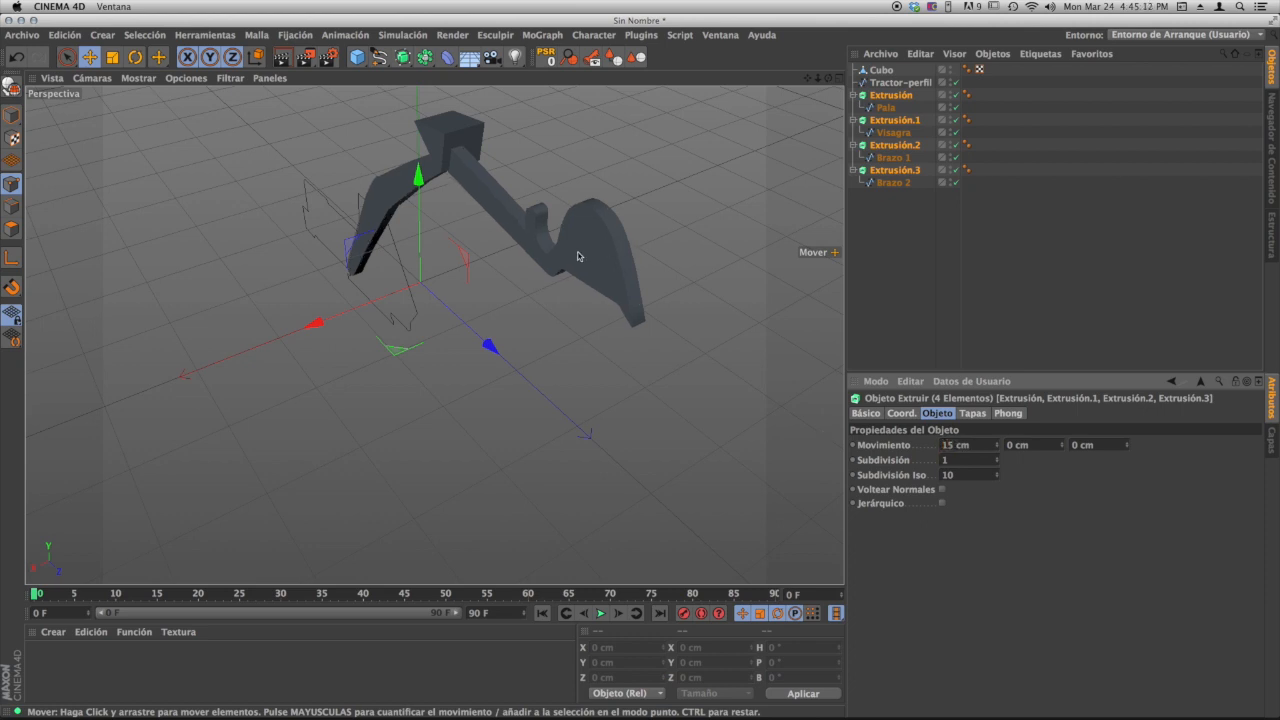
- Widen the bucket by setting the X movement of Pala's Extrude object alone to 100 cm
scroll(578, 256, up, 3)
alt+middle_drag(566, 270, 603, 332)
mouse_move(603, 332)
alt+mouse_down()
mouse_move(537, 337)
mouse_move(588, 325)
alt+mouse_up()
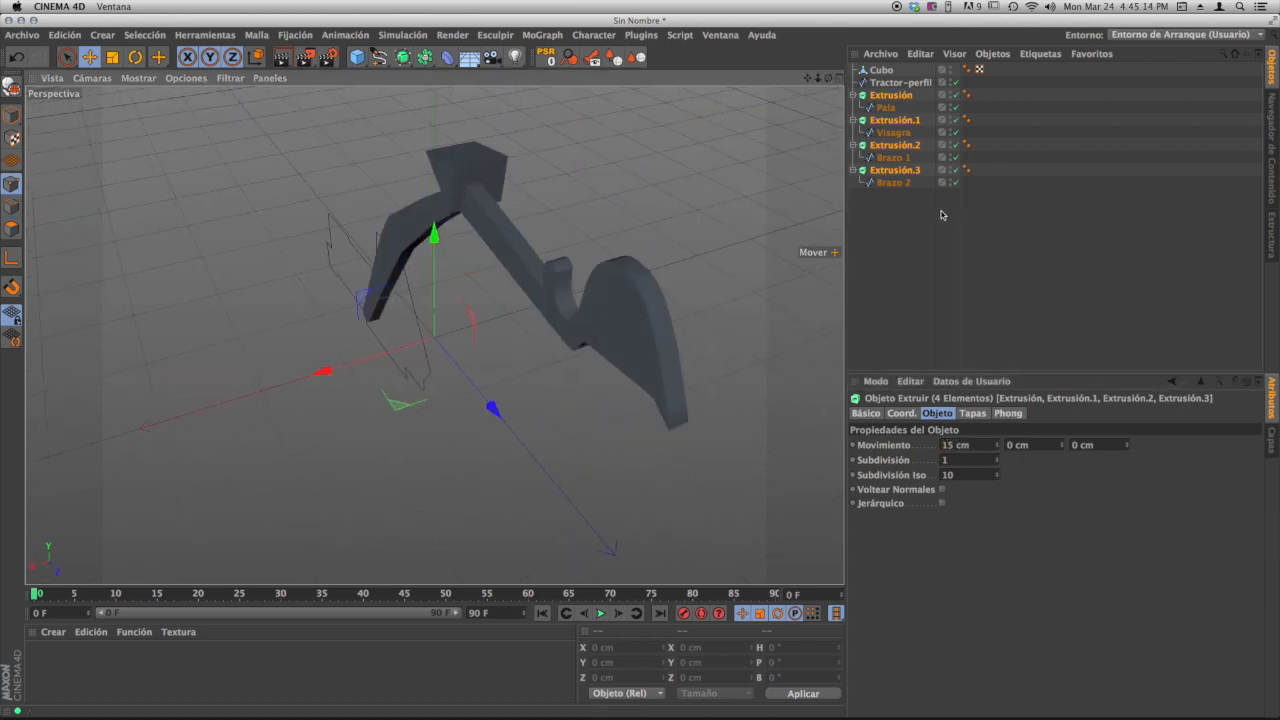
click(890, 264)
click(890, 96)
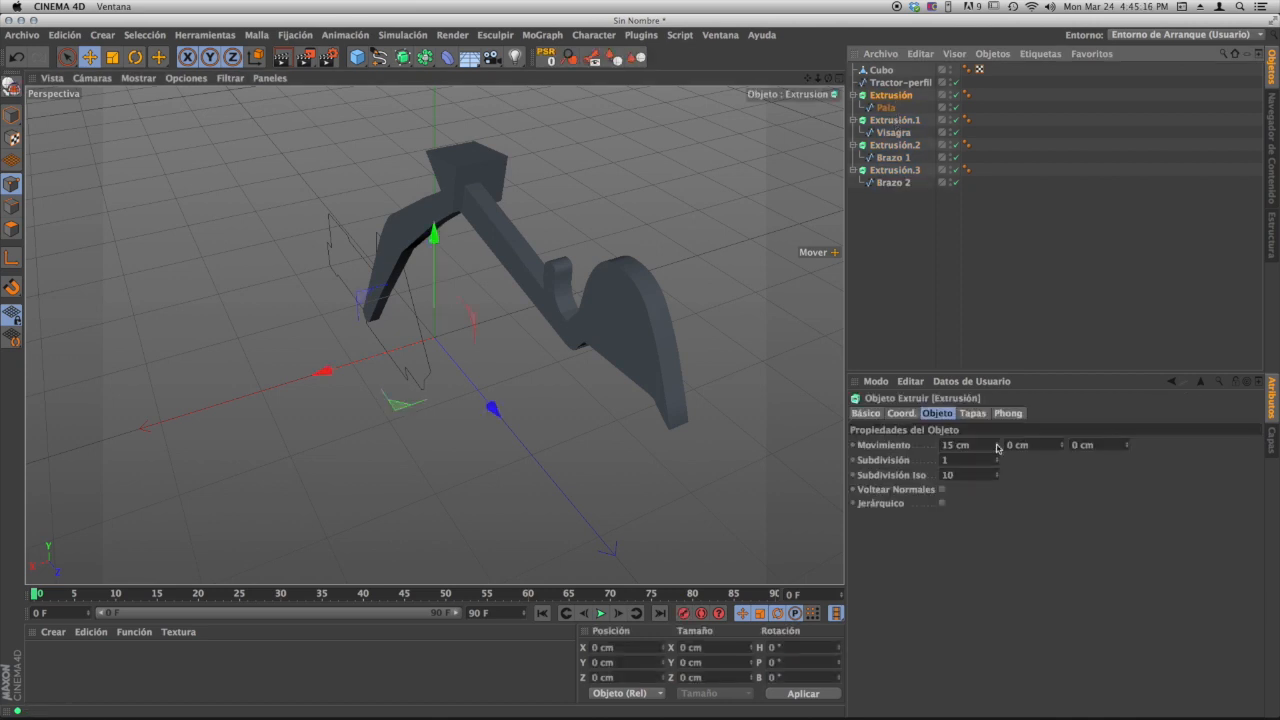
drag(997, 446, 993, 404)
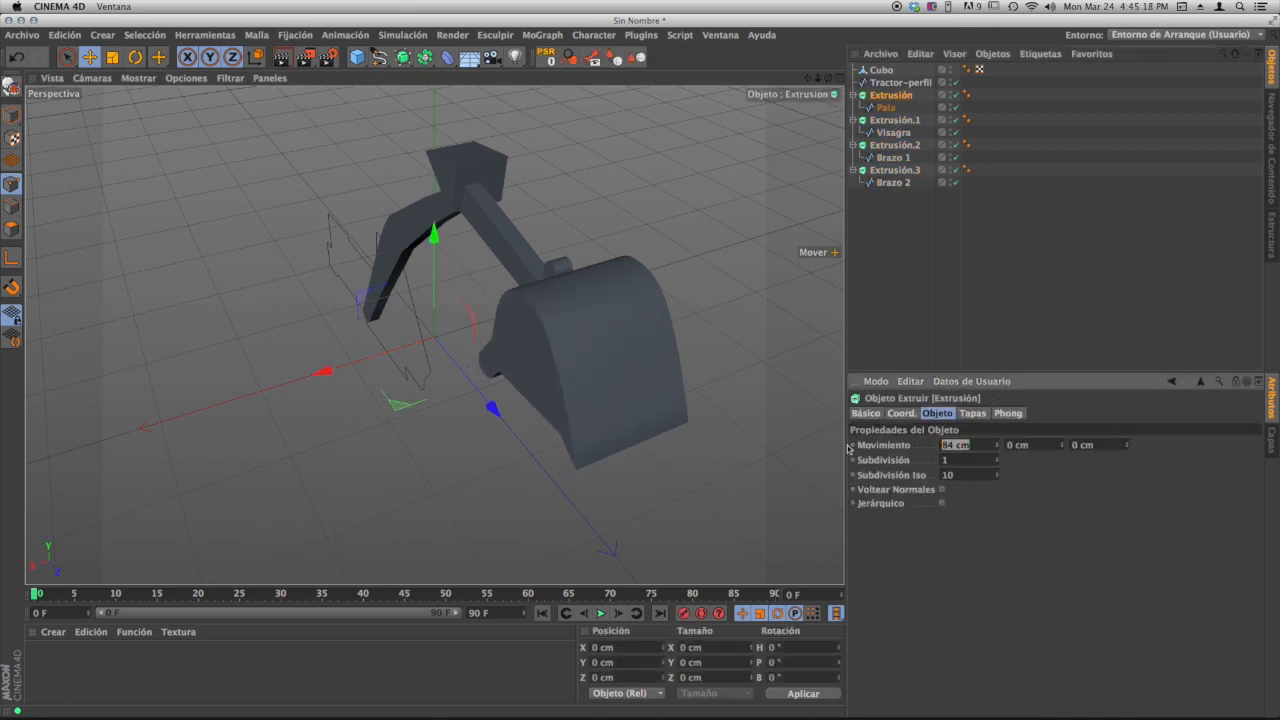
key(Return)
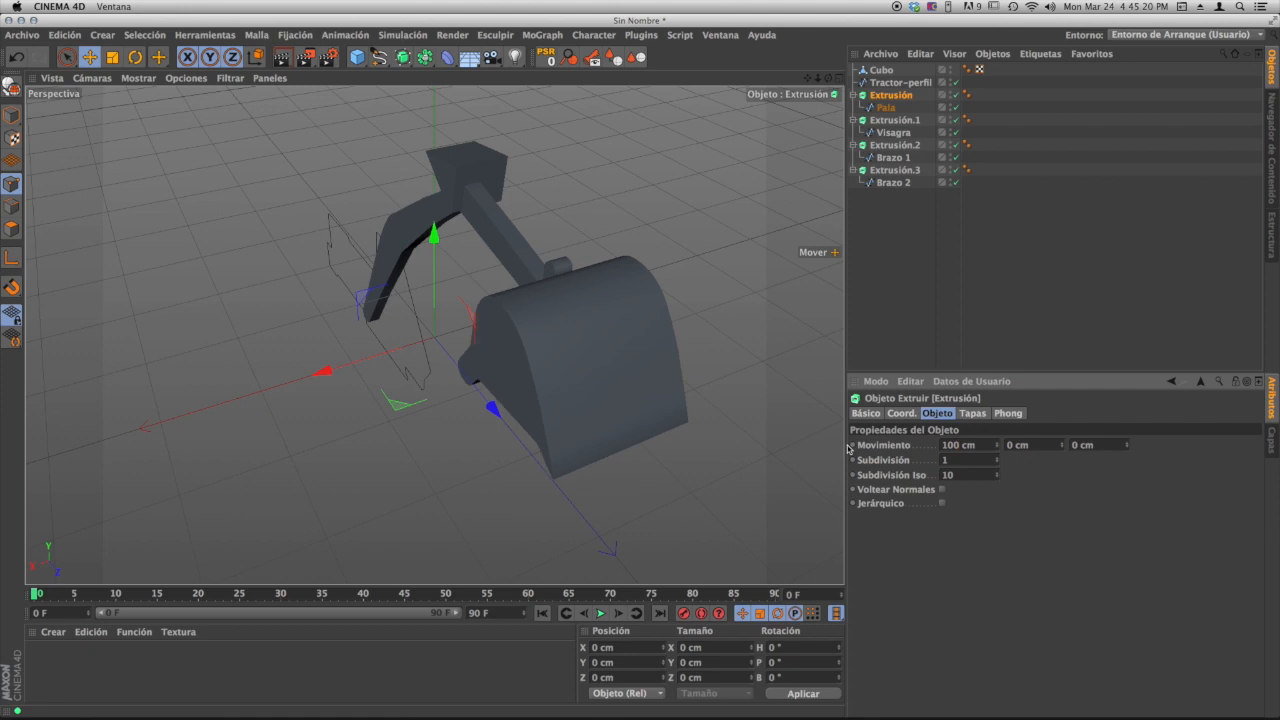
- Examine the extruded bucket, hinge and arms from several angles to check their widths and alignment
alt+drag(622, 357, 626, 500)
scroll(622, 314, down, 1)
alt+drag(622, 317, 610, 294)
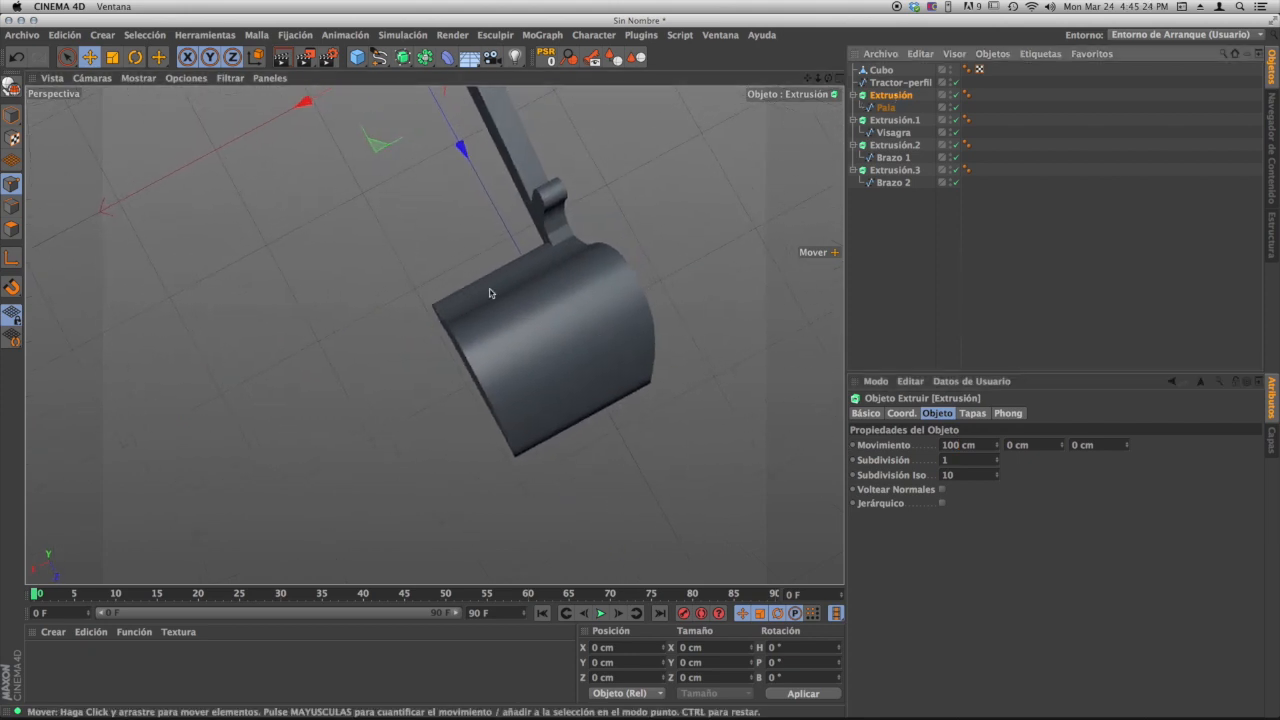
alt+drag(491, 286, 363, 366)
drag(346, 252, 377, 242)
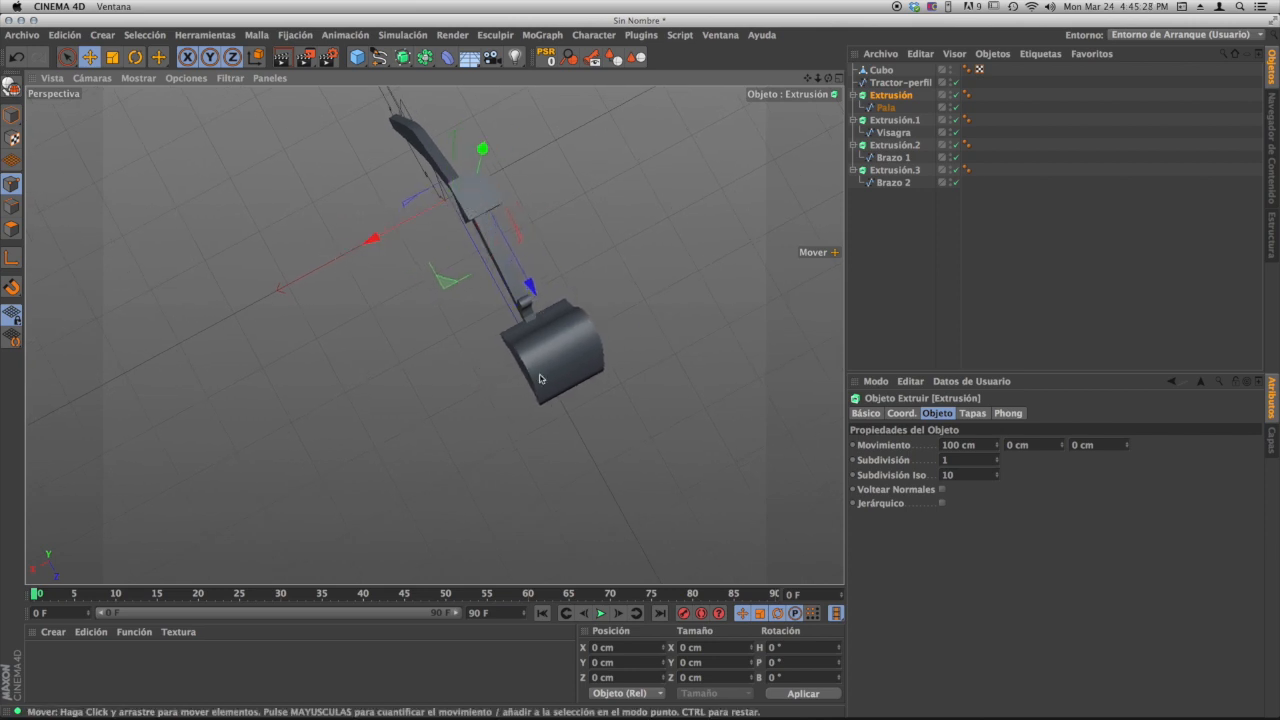
alt+drag(540, 368, 653, 176)
alt+middle_drag(490, 404, 511, 312)
mouse_move(570, 281)
alt+mouse_down()
mouse_move(643, 146)
mouse_move(555, 280)
mouse_move(574, 288)
alt+mouse_up()
alt+right_drag(551, 347, 593, 348)
alt+drag(593, 348, 557, 263)
alt+right_drag(557, 263, 645, 257)
alt+drag(645, 257, 612, 352)
alt+drag(598, 304, 760, 230)
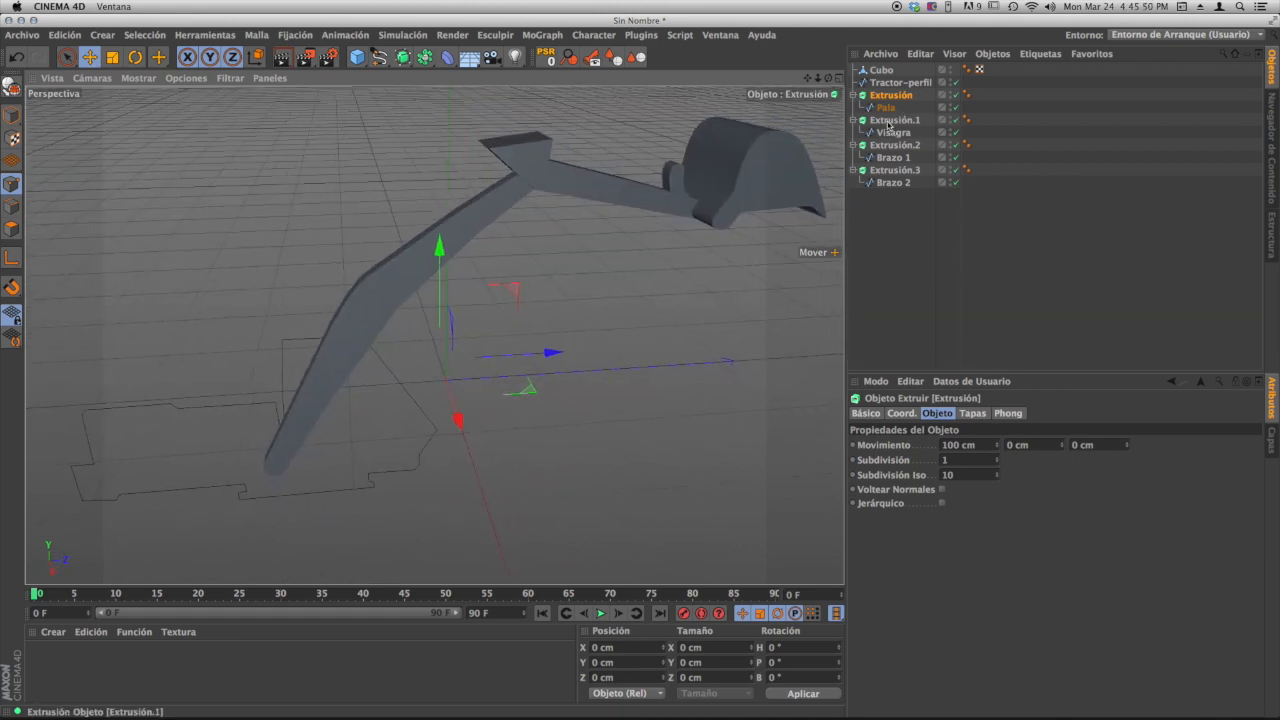
- Set both the start and end caps of the hinge, Brazo 1 and Brazo 2 Extrude objects to Tapa con Canto
click(891, 120)
shift+click(891, 146)
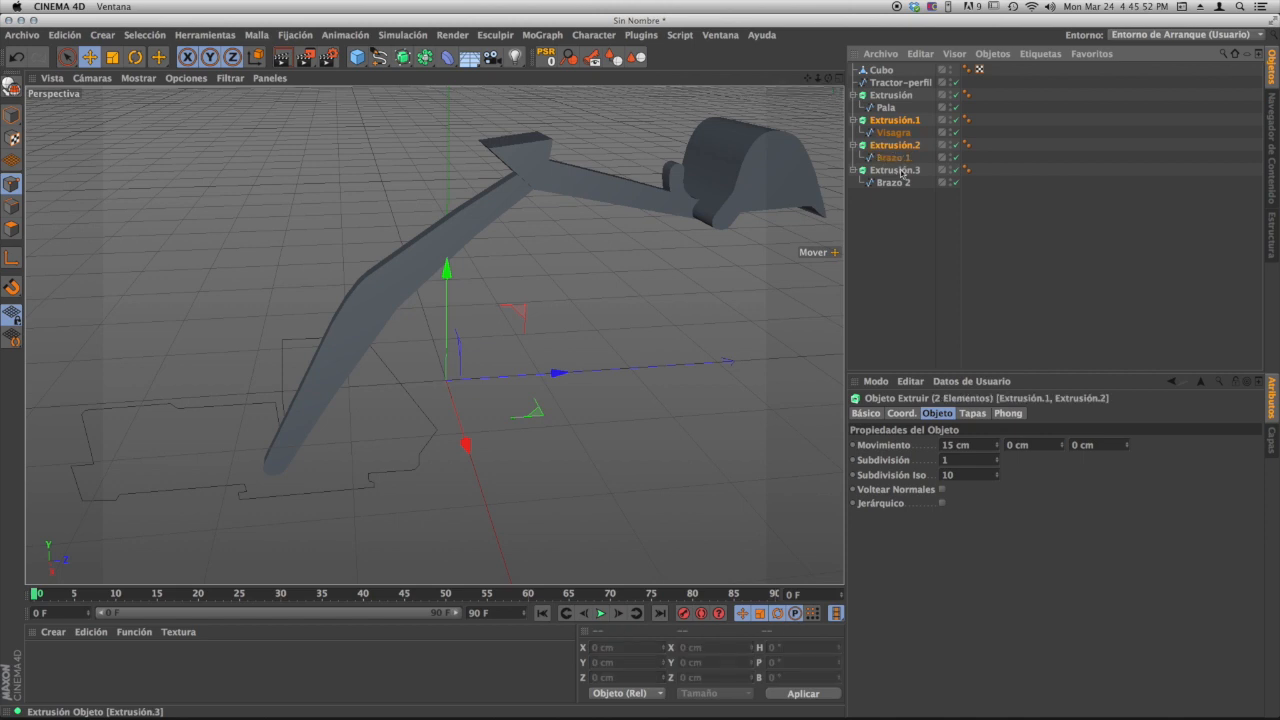
shift+click(893, 170)
click(972, 414)
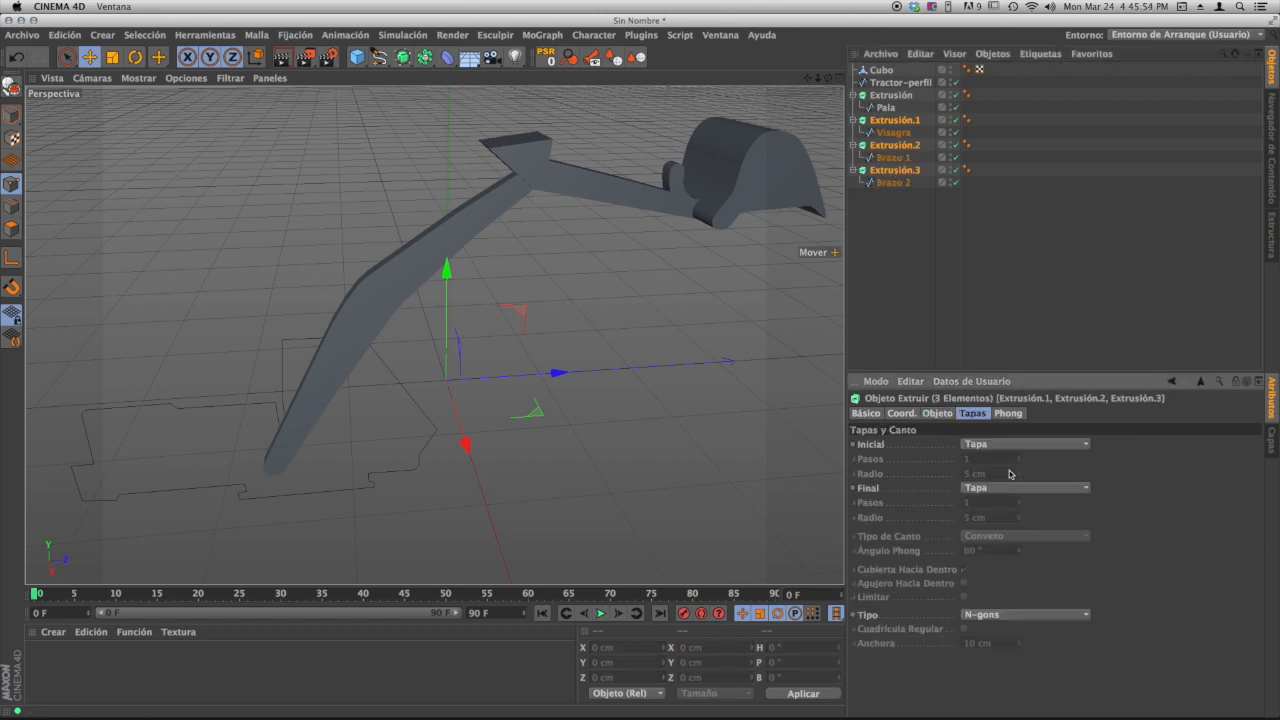
click(991, 444)
click(995, 503)
click(1000, 488)
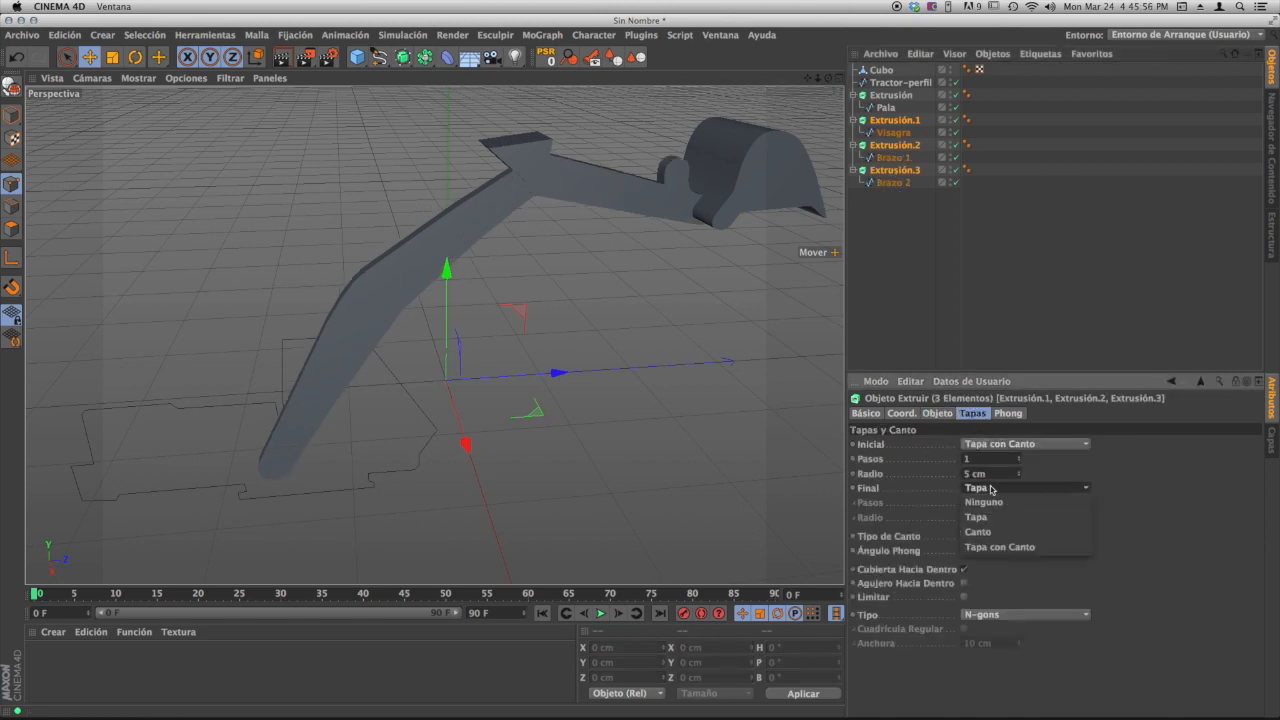
click(1000, 547)
- Give the start and end cap fillets of the three selected Extrude objects 2 steps and a 3 cm radius
scroll(500, 300, up, 3)
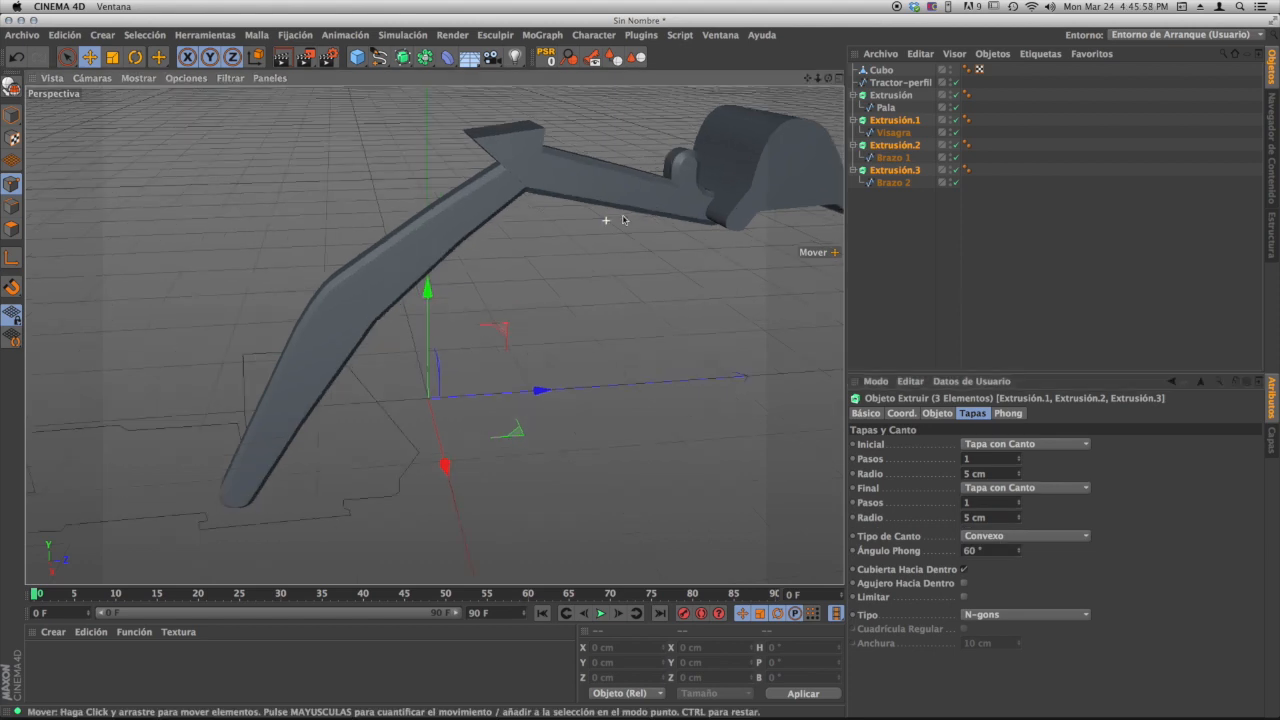
click(988, 459)
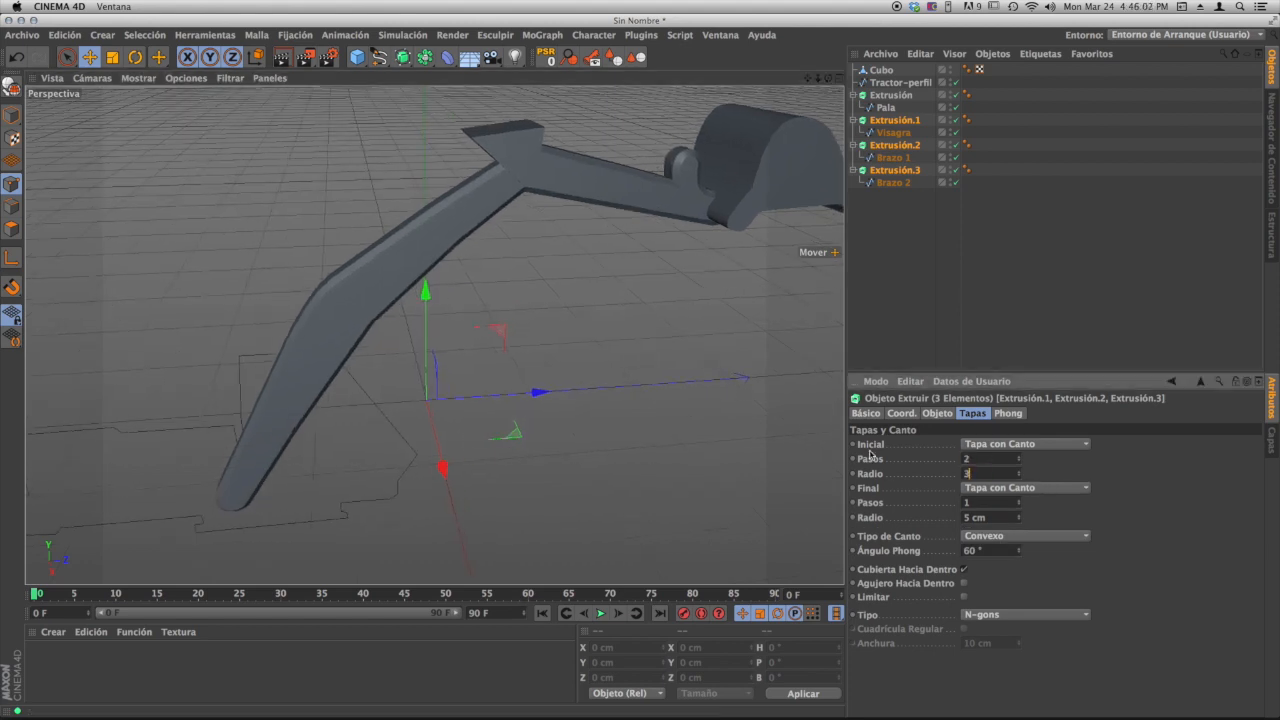
key(Tab)
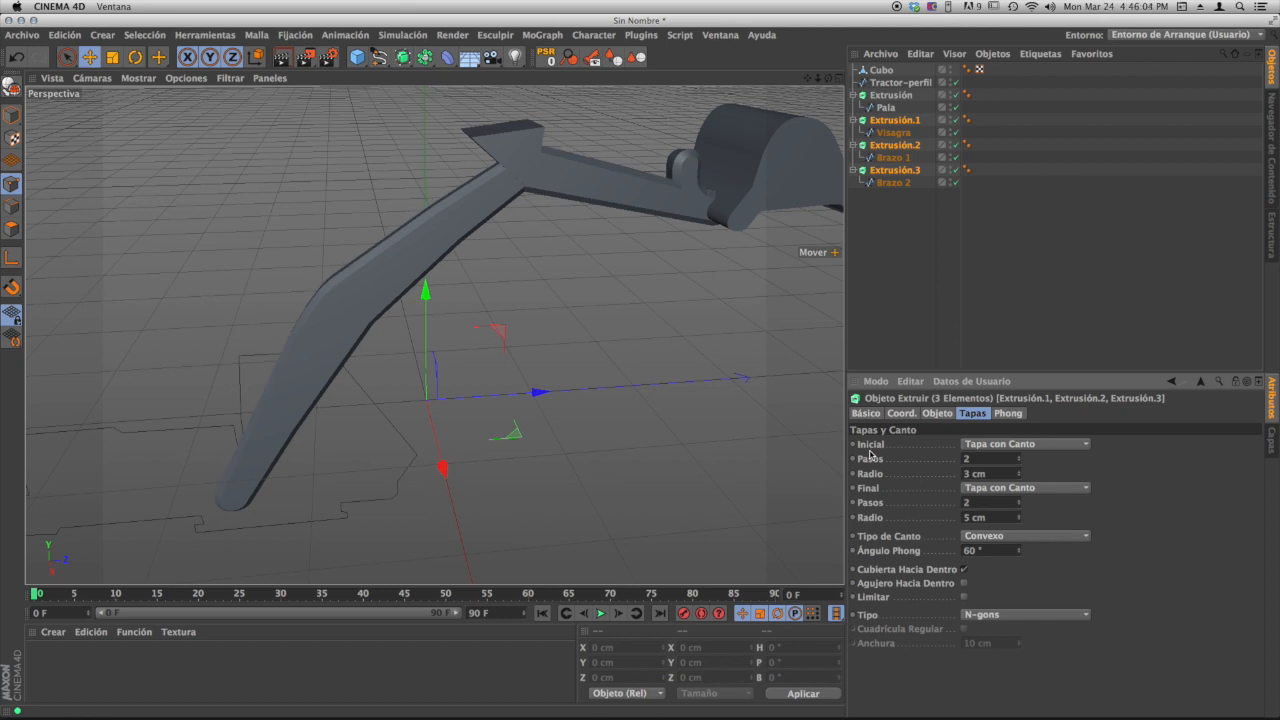
key(Tab)
text(3)
key(Return)
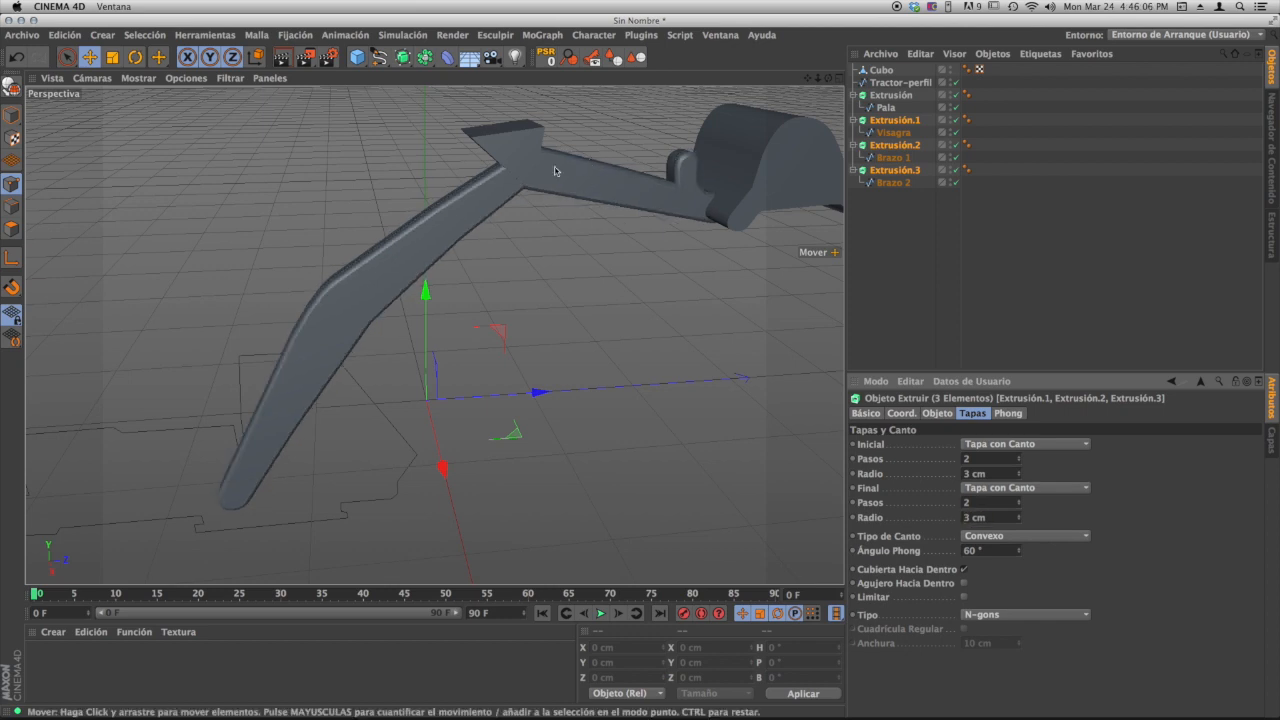
- Inspect the filleted arms up close in perspective and compare the side profile with the reference image
scroll(556, 172, up, 4)
alt+drag(549, 182, 571, 232)
alt+middle_drag(571, 232, 572, 185)
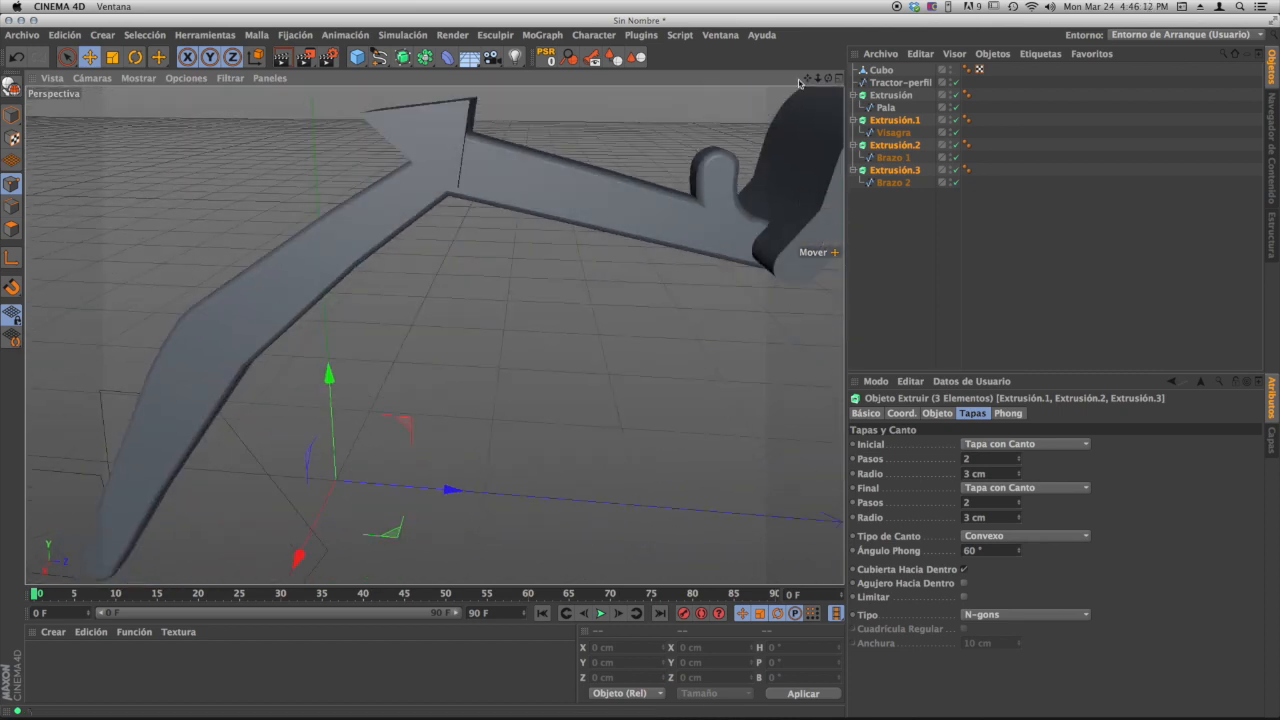
click(840, 78)
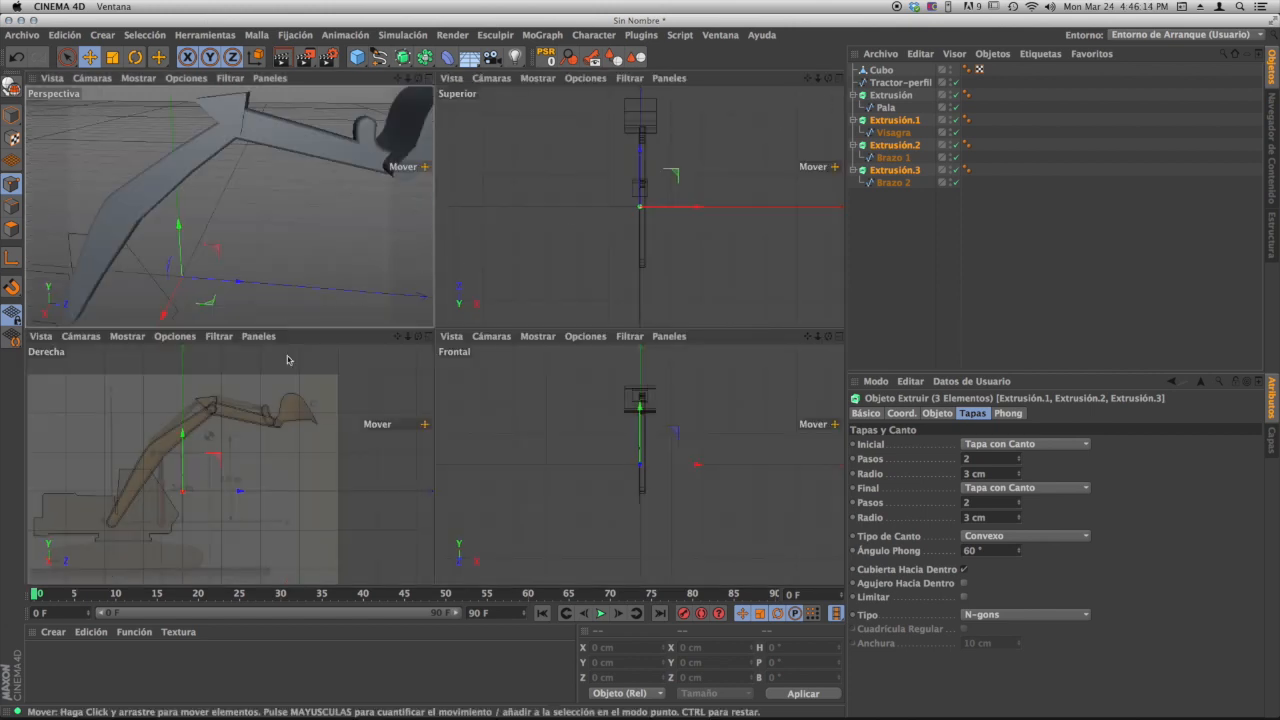
click(430, 336)
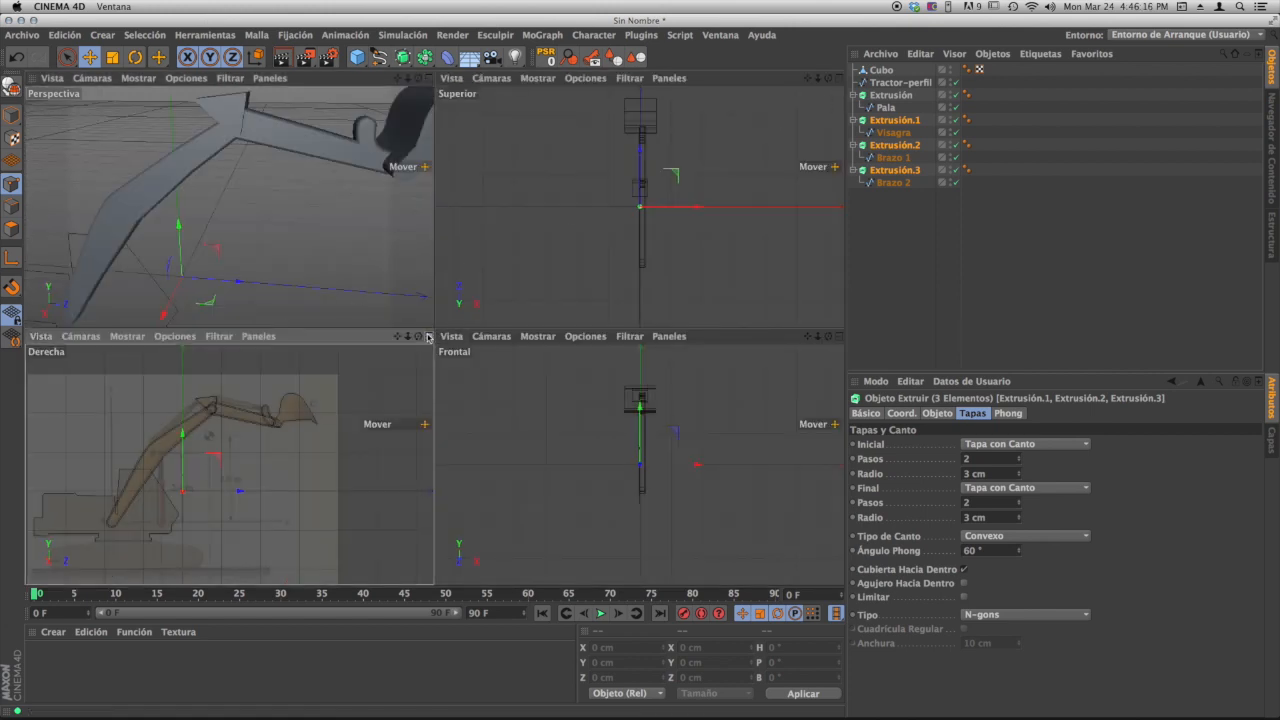
alt+middle_drag(393, 371, 490, 332)
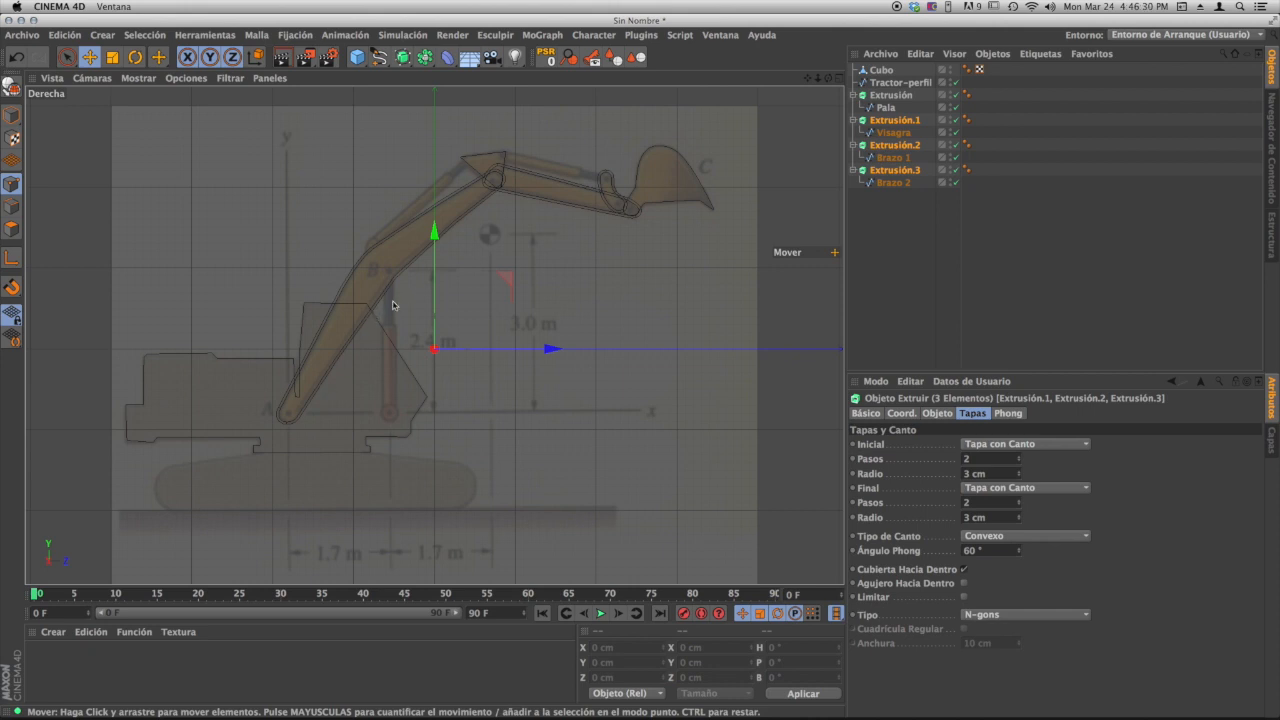
- Switch to Safari to look over the web page with the excavator reference, and return to Cinema 4D
key(super+Tab)
key(Tab)
key(super+shift+Tab)
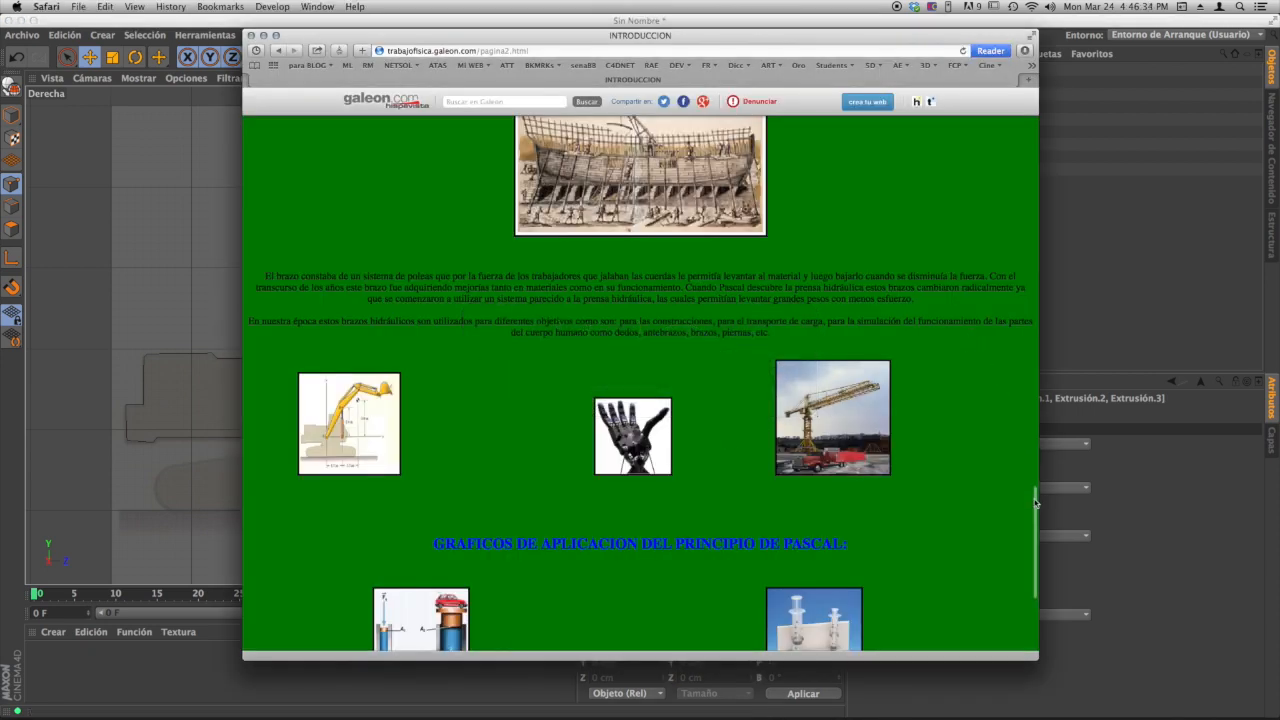
drag(1035, 503, 1034, 197)
key(super+Tab)
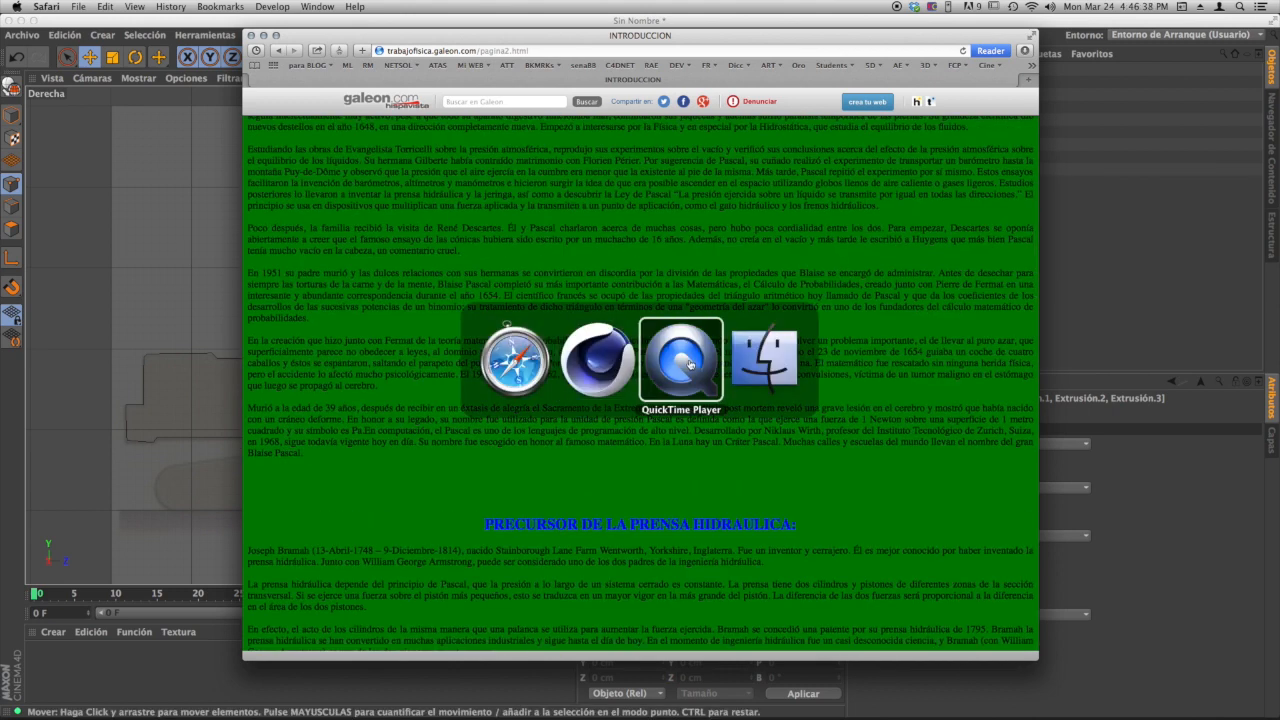
click(613, 367)
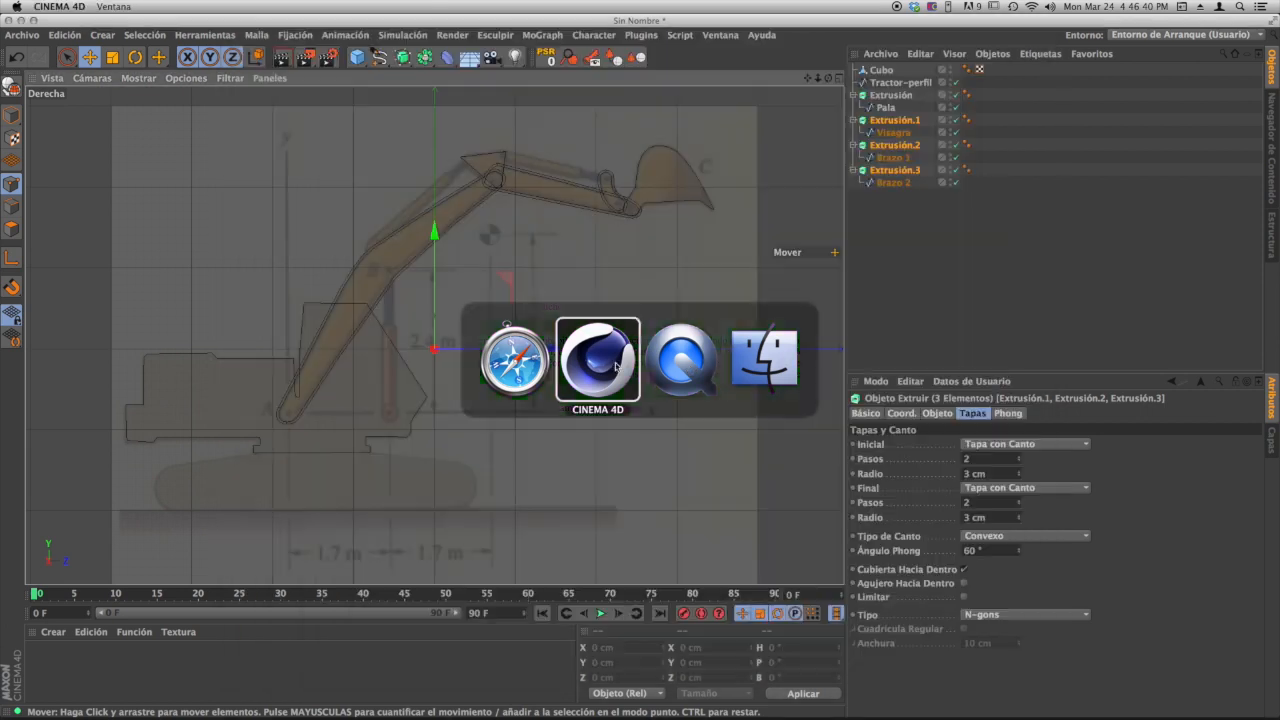
- Thin the Brazo 1 arm by setting the X movement of Extrusión.2 alone to 5 cm
click(838, 78)
click(432, 80)
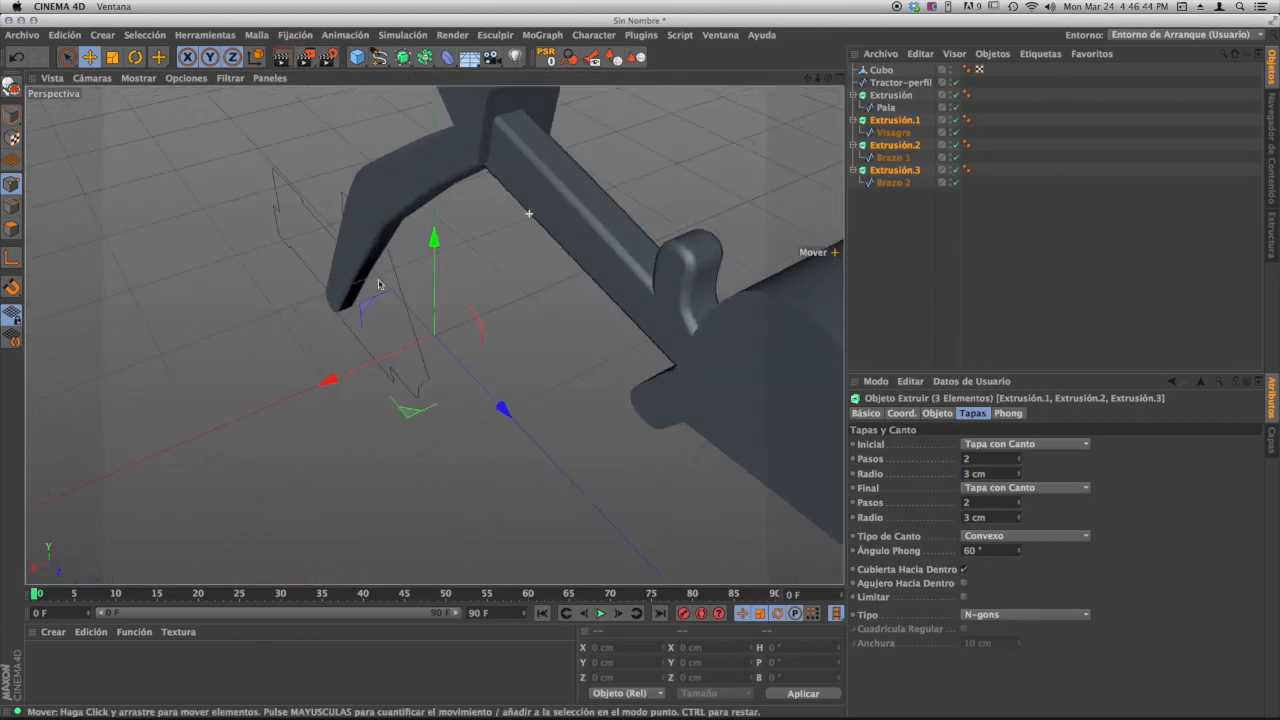
alt+drag(379, 284, 530, 215)
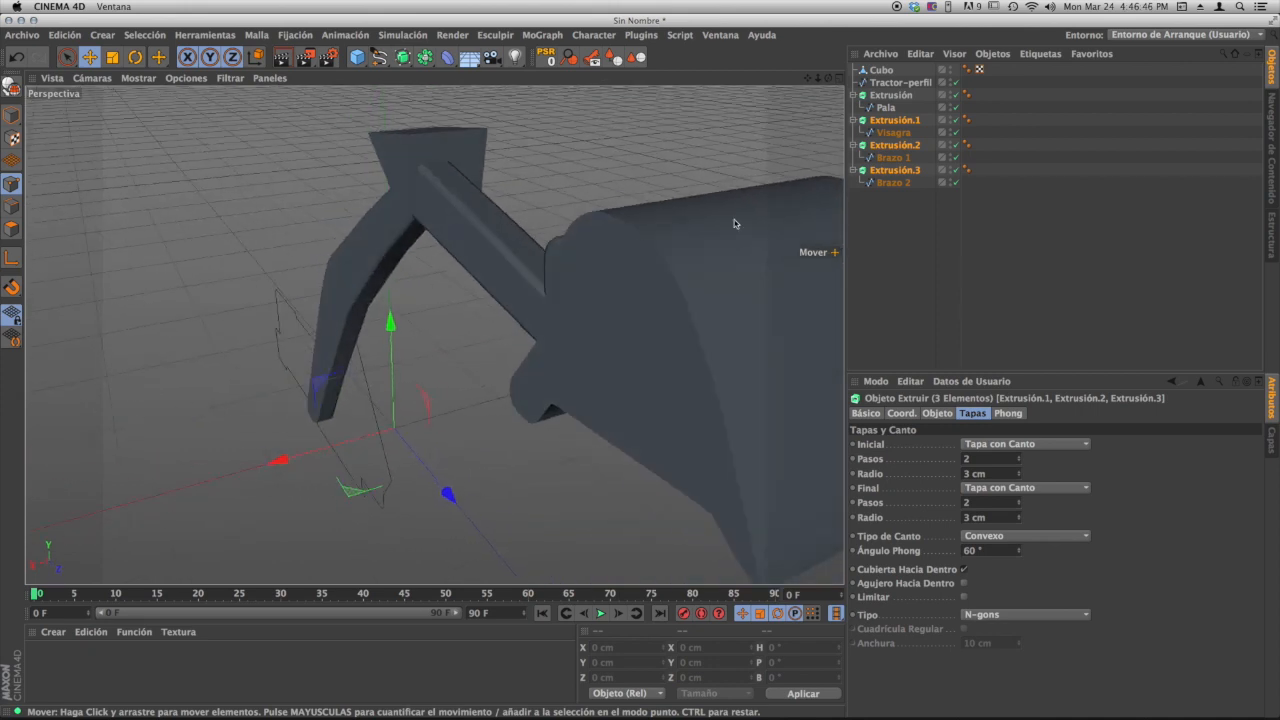
click(891, 149)
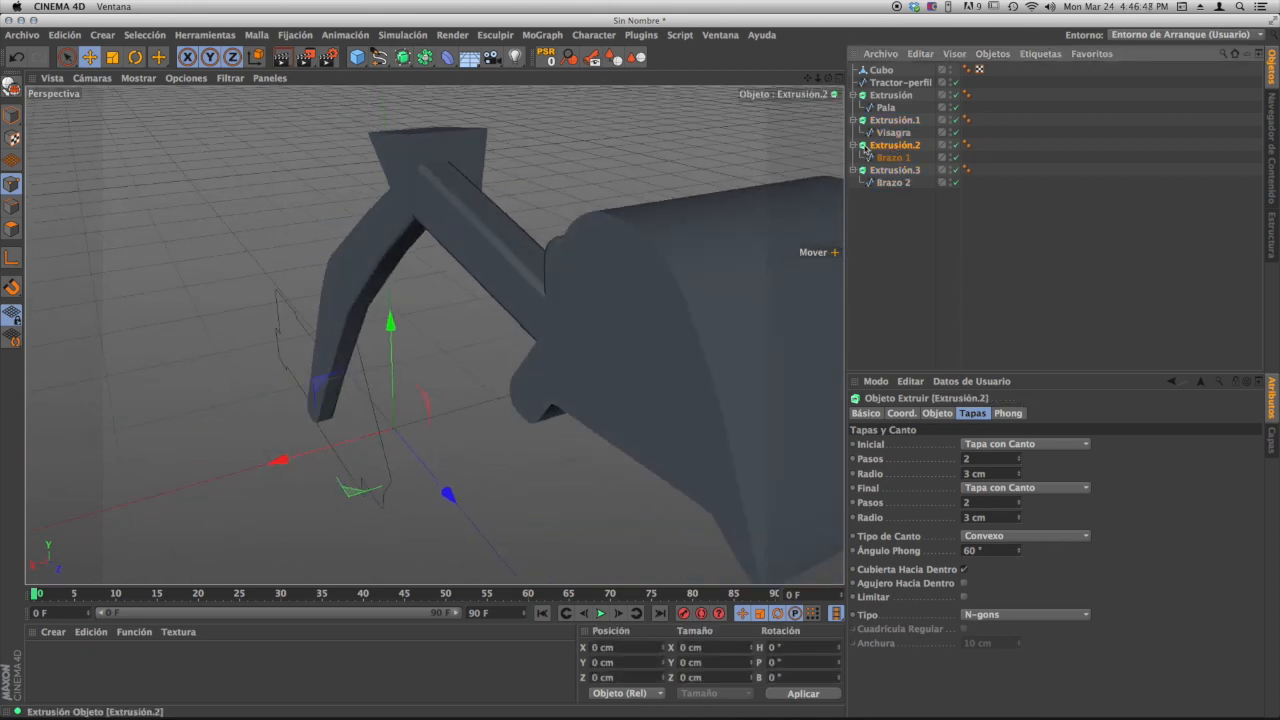
click(853, 146)
click(853, 145)
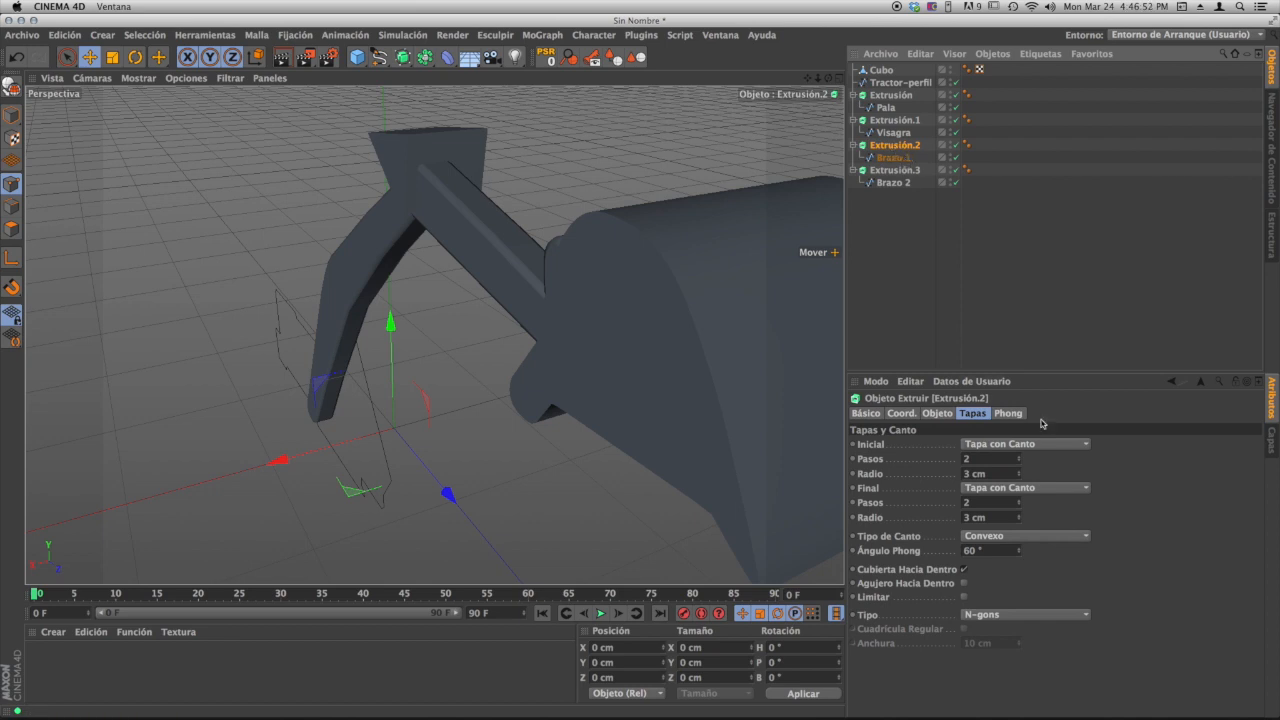
click(938, 413)
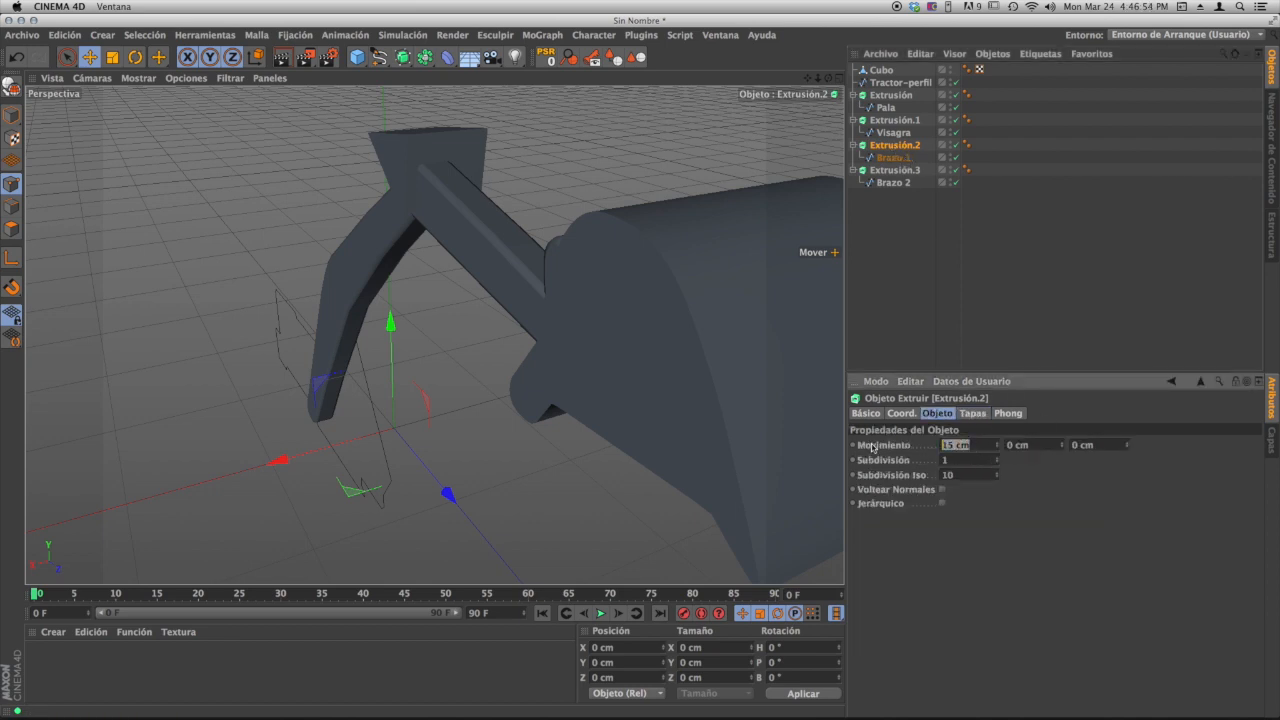
key(Return)
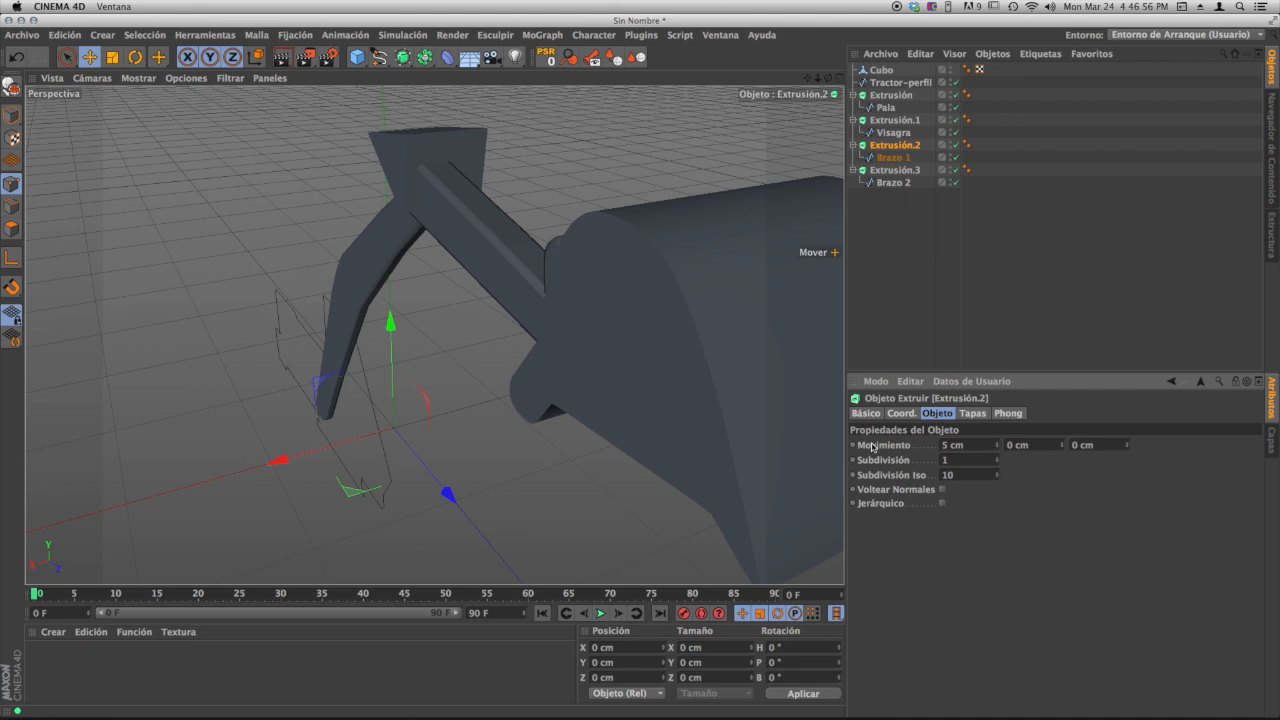
- Shift the thin Brazo 1 extrusion along X to one side of the hinge and place a duplicate of it on the opposite side
alt+drag(476, 310, 440, 374)
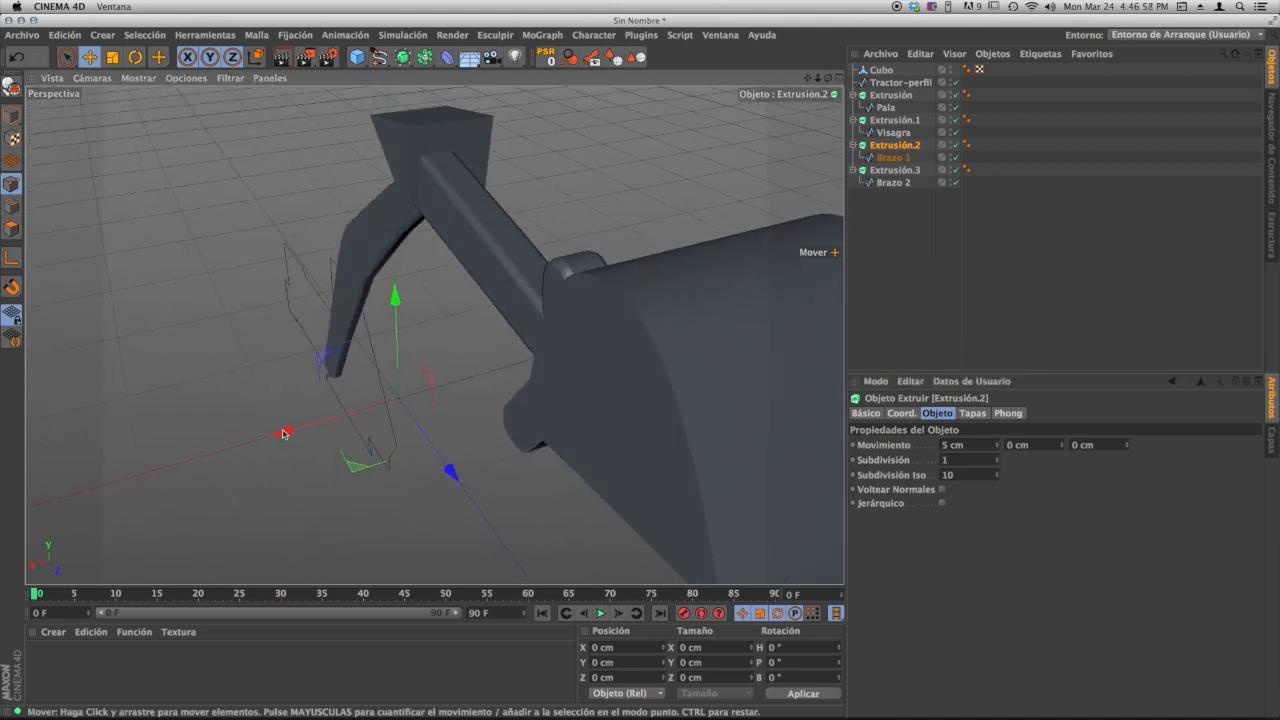
drag(288, 430, 261, 436)
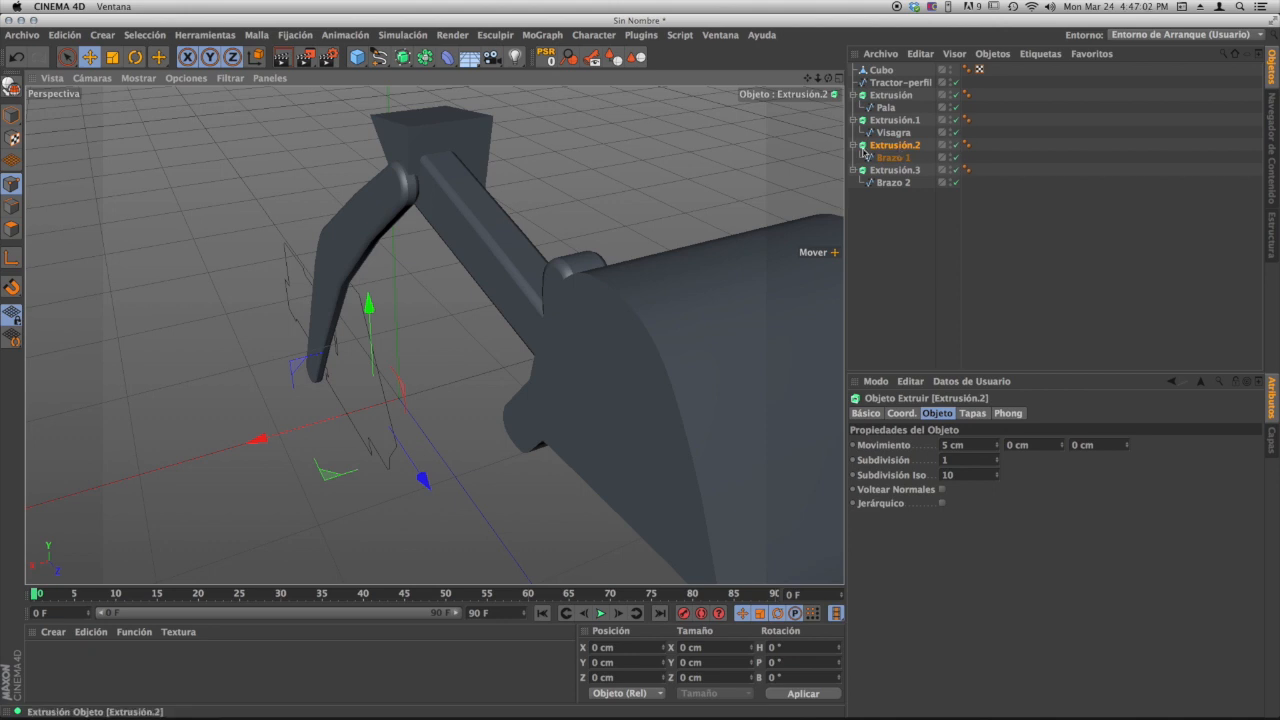
click(855, 146)
ctrl+drag(893, 156, 893, 158)
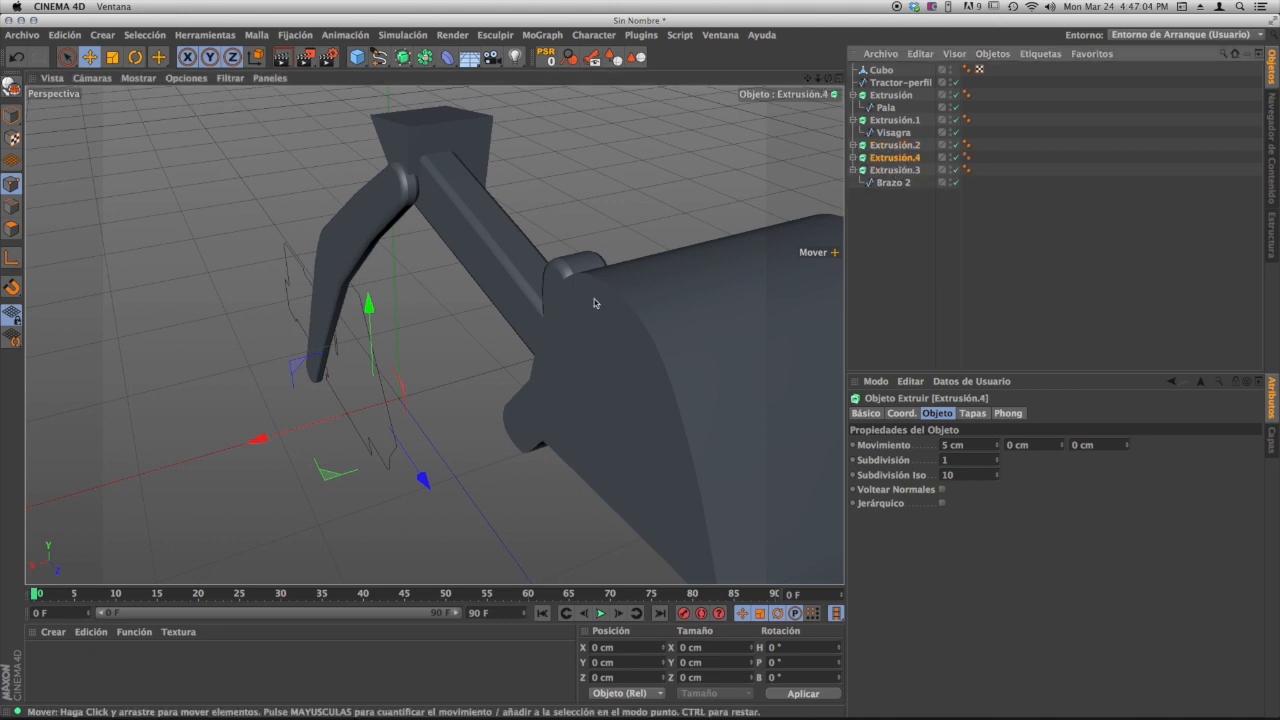
drag(263, 437, 304, 430)
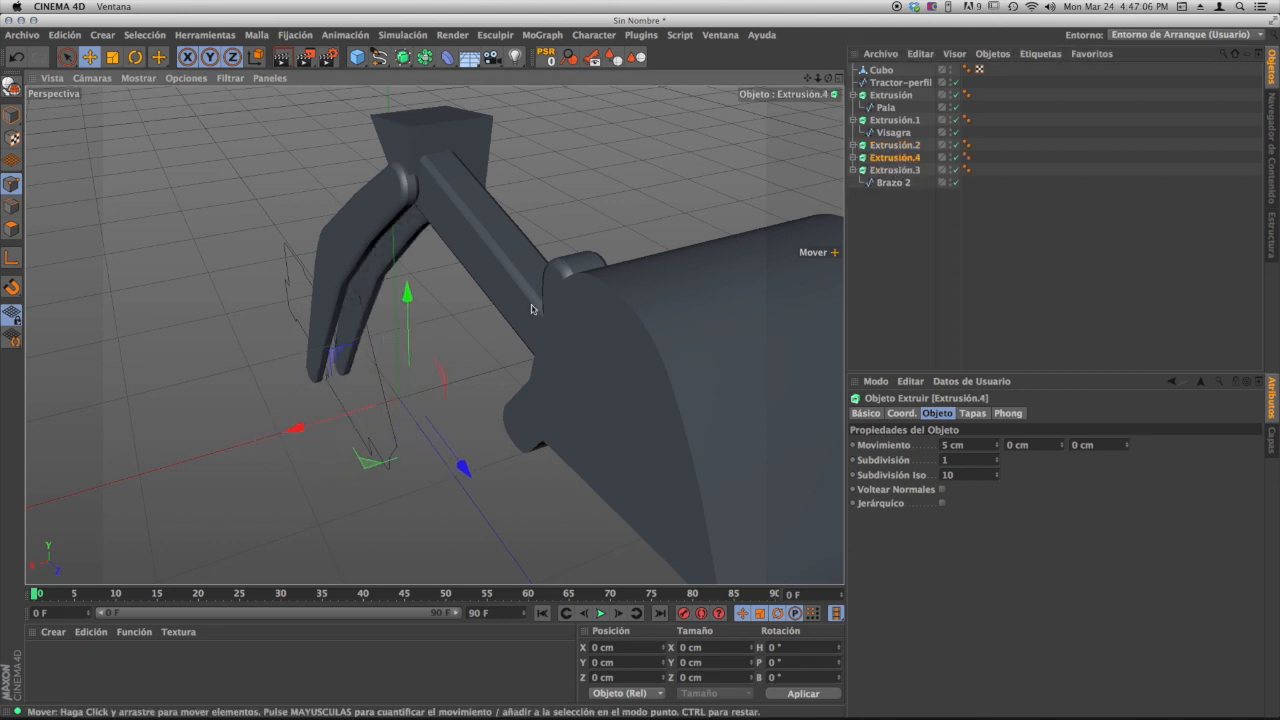
alt+drag(545, 300, 295, 345)
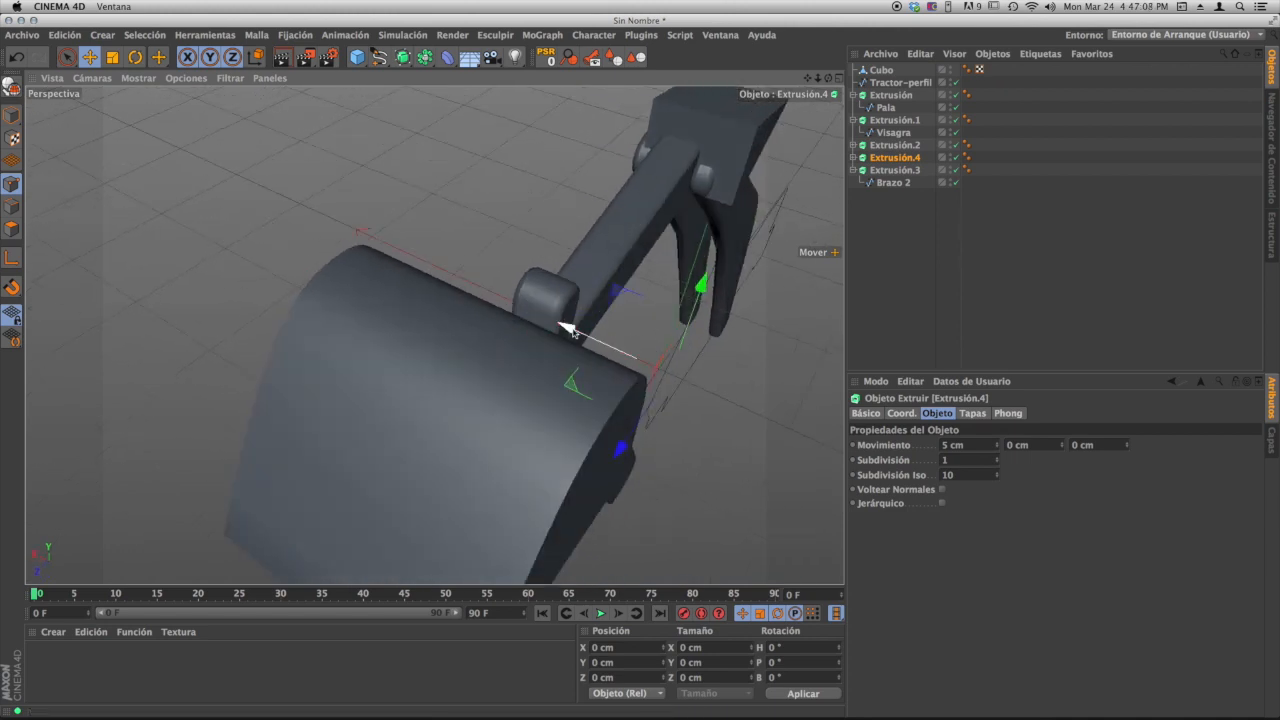
drag(569, 330, 573, 331)
- Examine the spacing of the paired arms and their fit with the hinge and bucket from several angles
alt+drag(746, 266, 586, 280)
alt+middle_drag(586, 280, 434, 334)
alt+drag(538, 321, 578, 292)
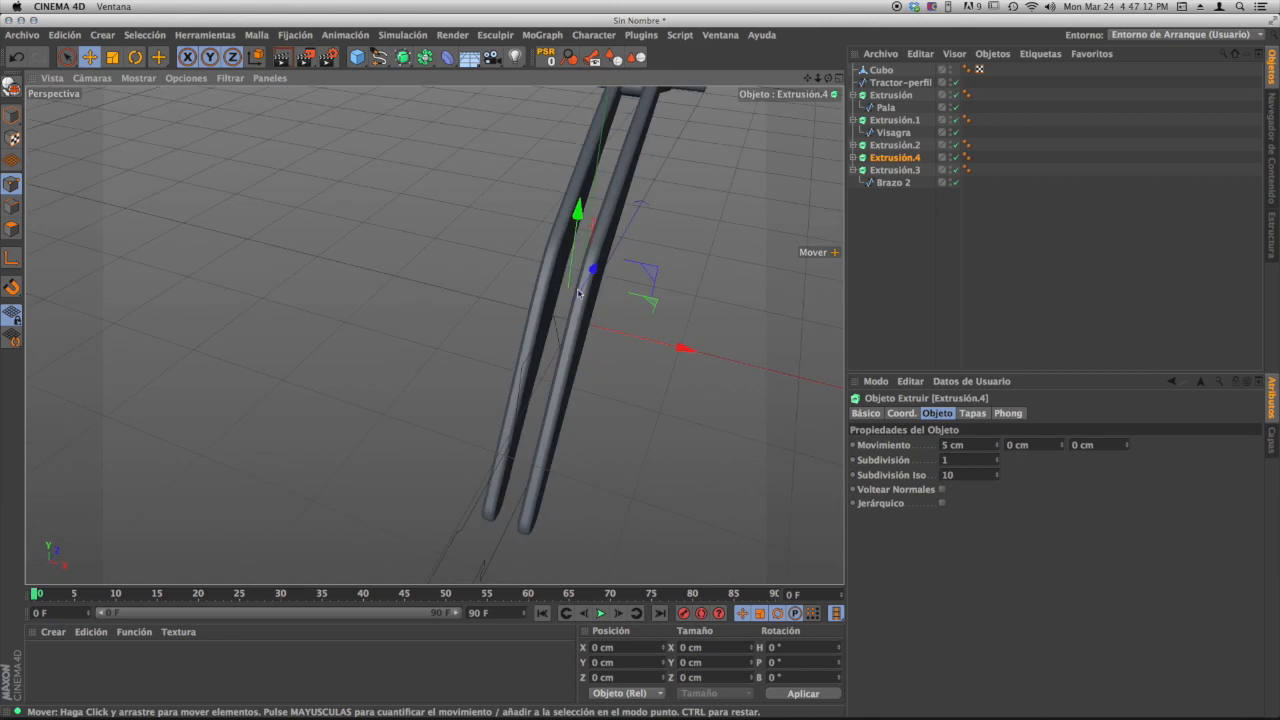
alt+middle_drag(578, 292, 529, 388)
alt+drag(531, 386, 577, 281)
alt+middle_drag(577, 281, 470, 408)
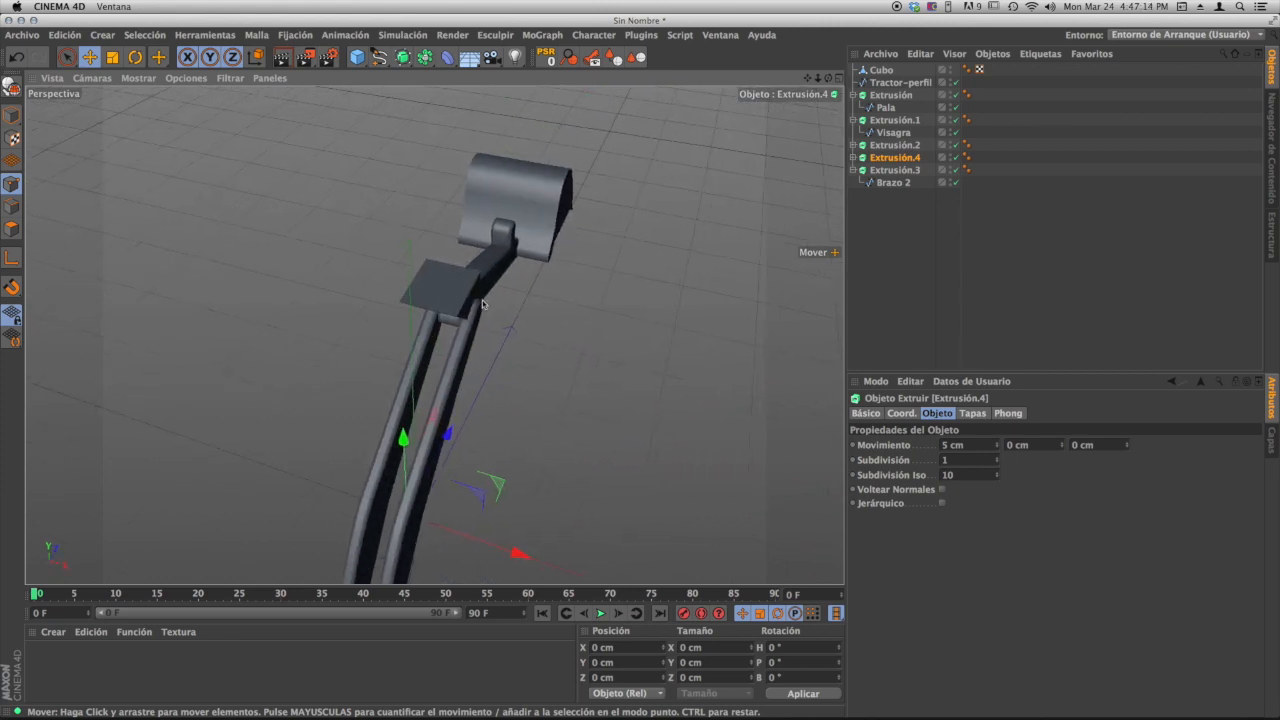
alt+right_drag(480, 277, 589, 263)
alt+drag(469, 287, 549, 277)
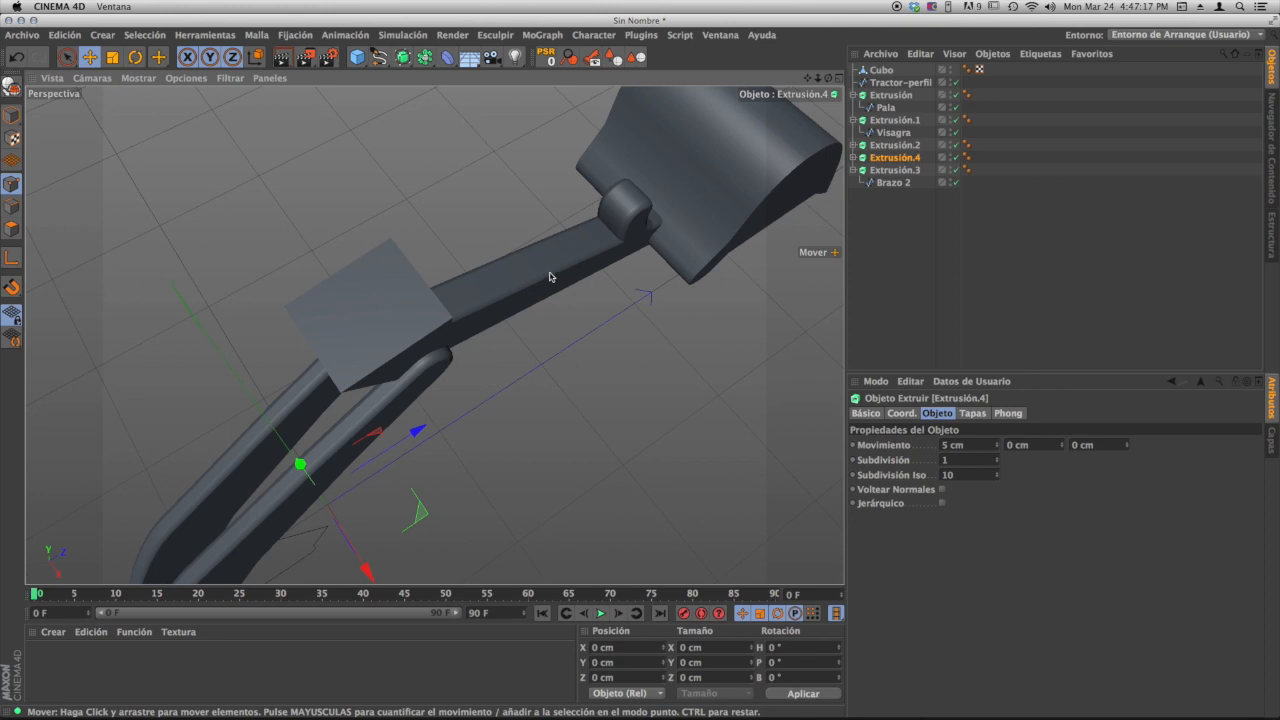
- Check the child splines of Extrusión.2, Extrusión.4 and Extrusión.3 to identify which extrusions belong to the first arm
click(900, 146)
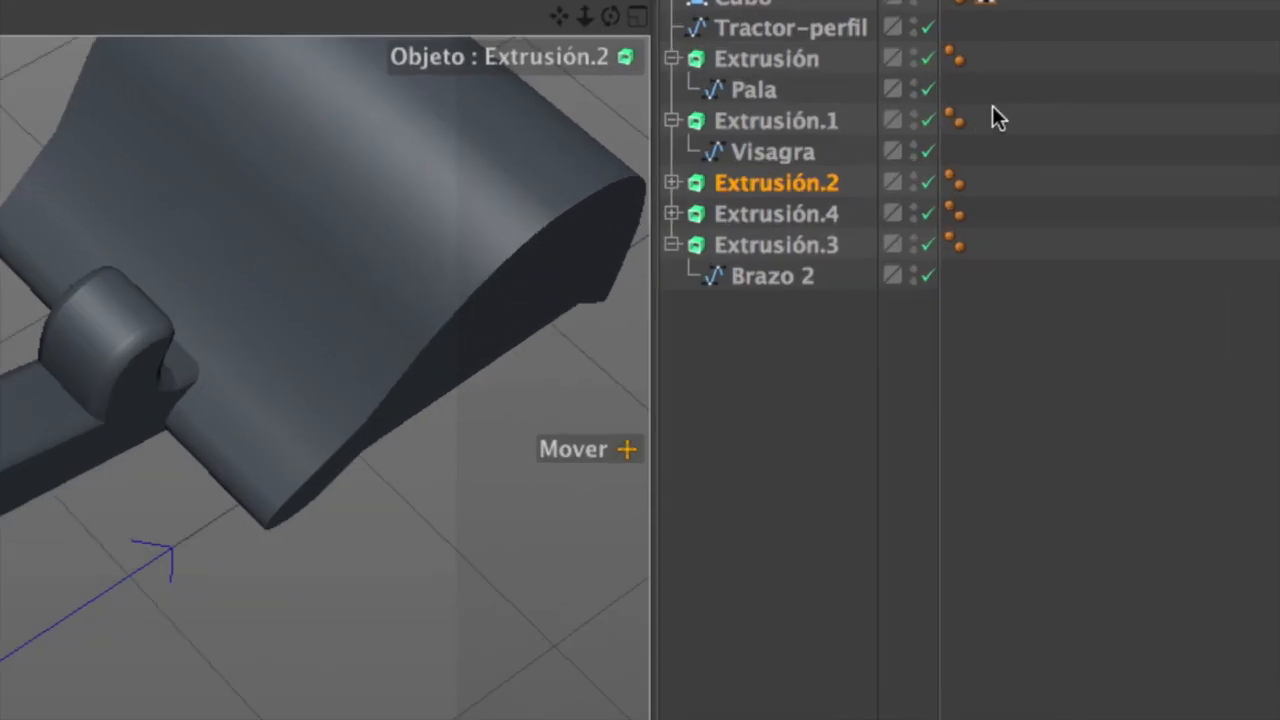
click(756, 246)
click(673, 213)
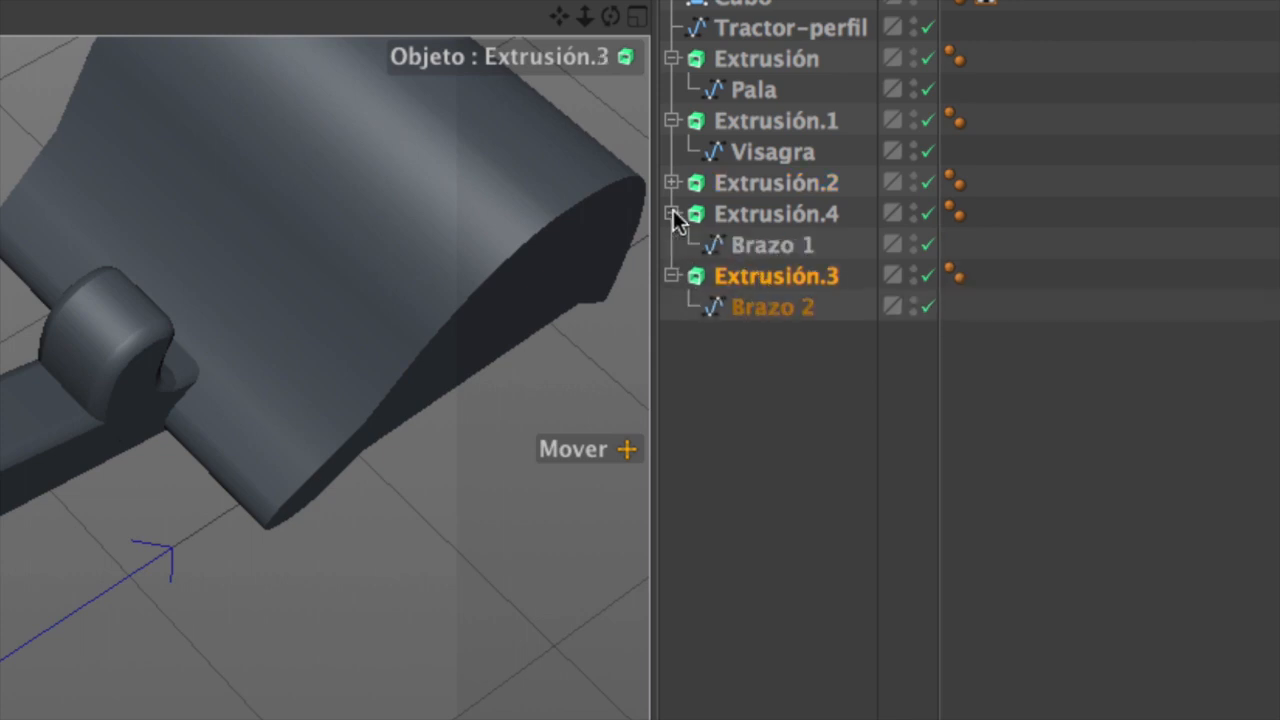
click(673, 183)
click(784, 216)
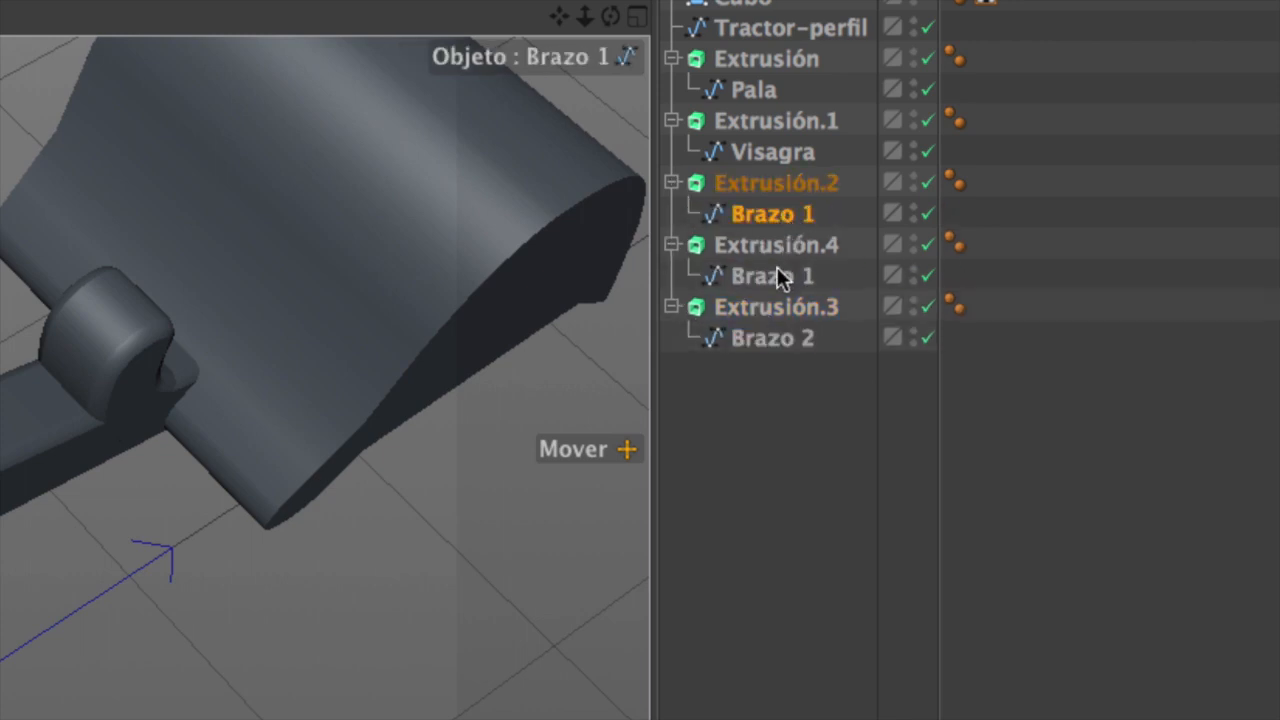
click(777, 272)
click(673, 183)
click(673, 213)
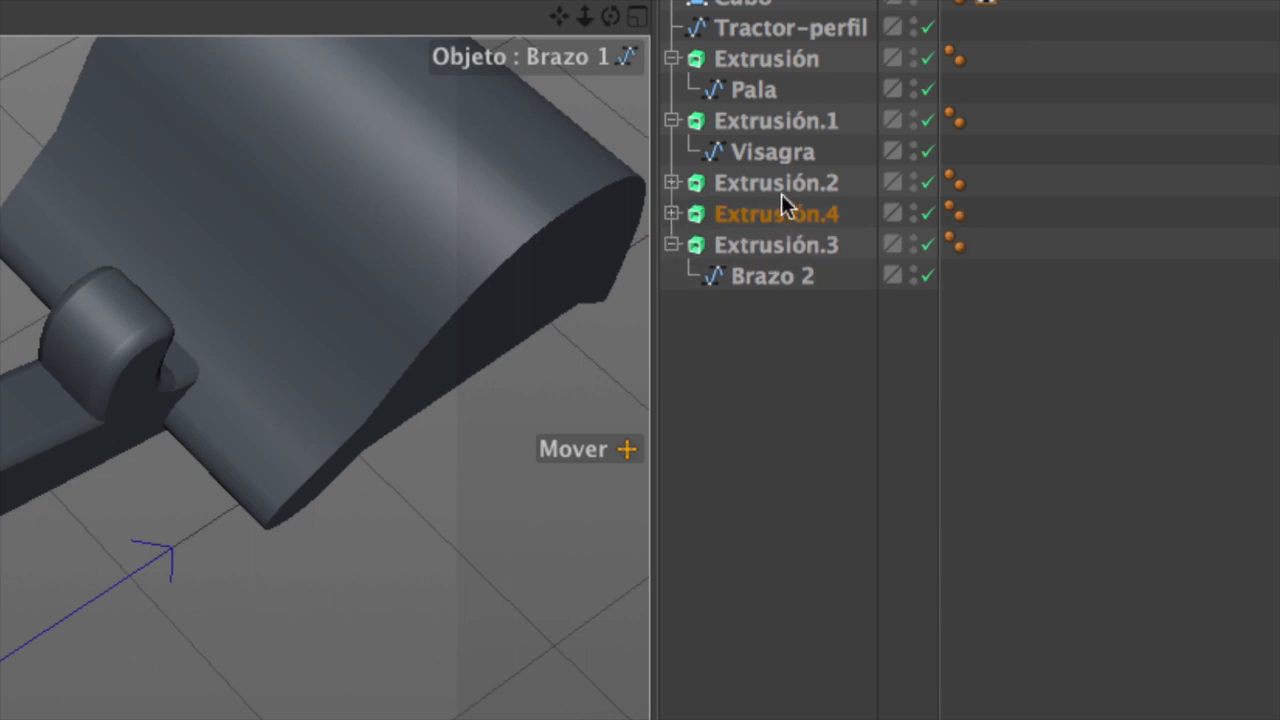
- Group Extrusión.2 and Extrusión.4 under a null named BRAZO 1
click(776, 184)
ctrl+click(767, 213)
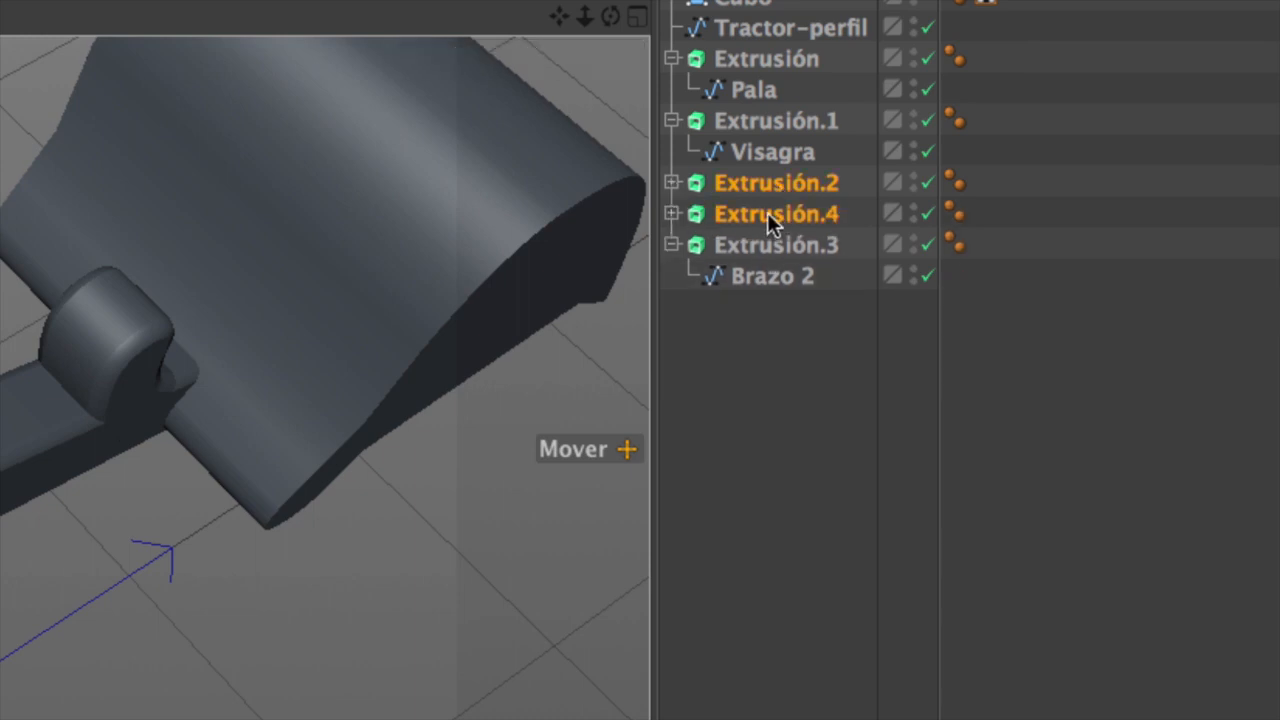
key(alt+g)
double_click(739, 188)
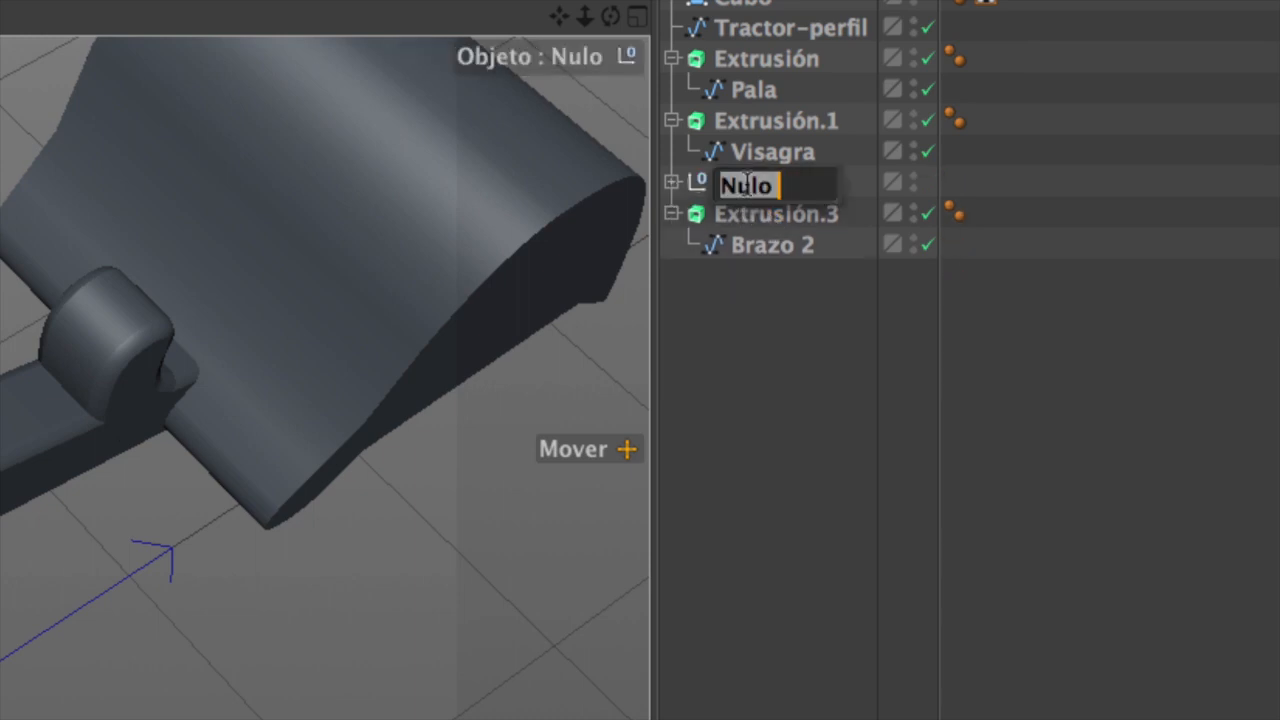
text(BRAZO 1)
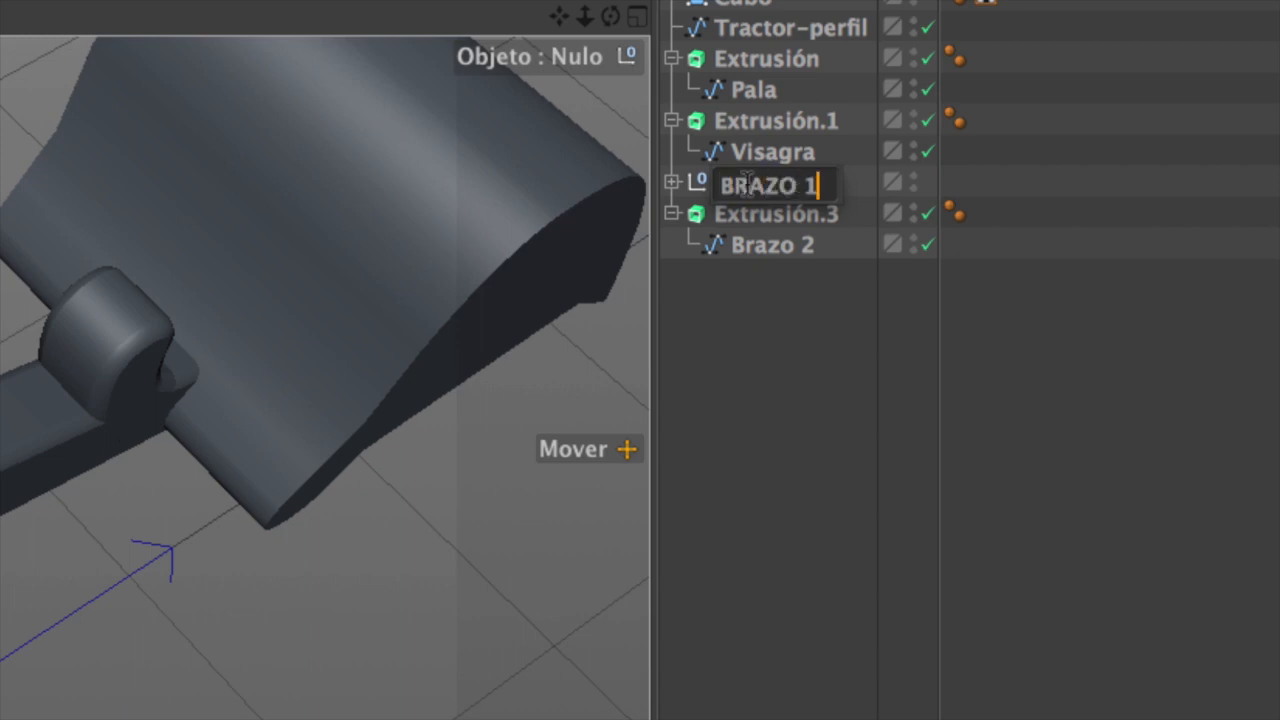
key(Return)
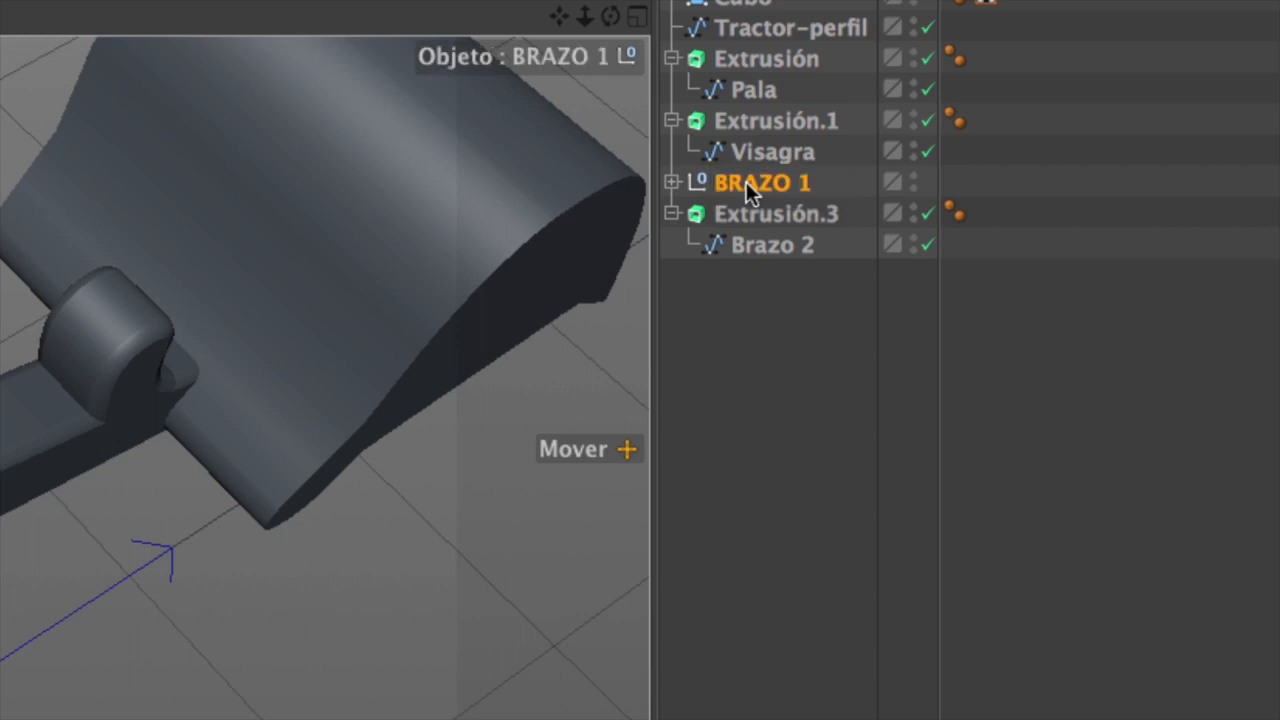
- Group Extrusión.3 under its own null named BRAZO 2
click(785, 218)
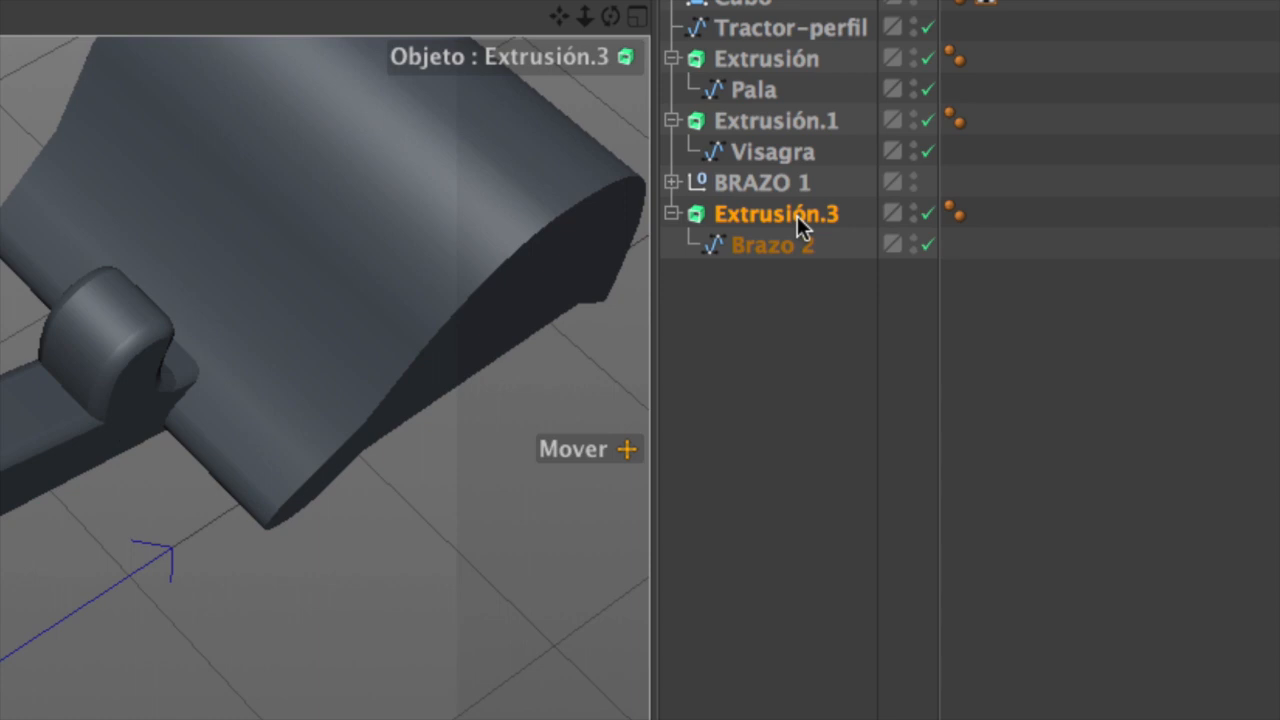
key(alt+g)
double_click(745, 216)
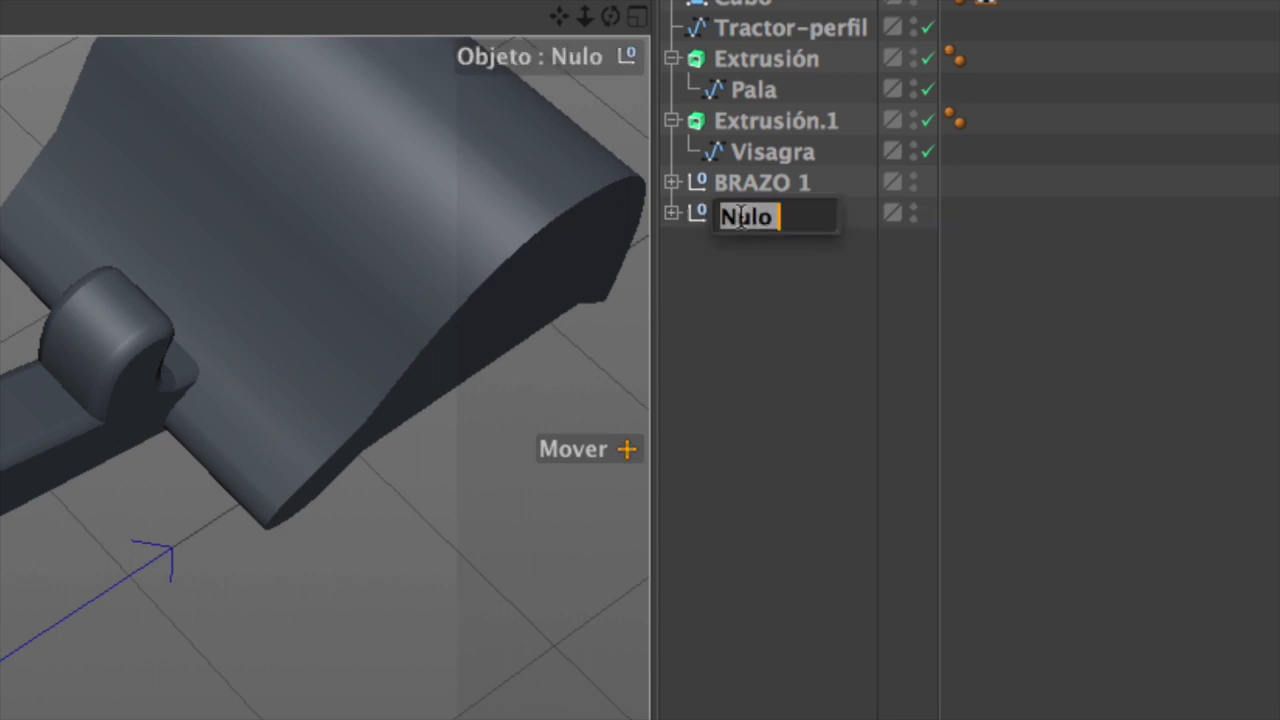
text(BRAZO 2)
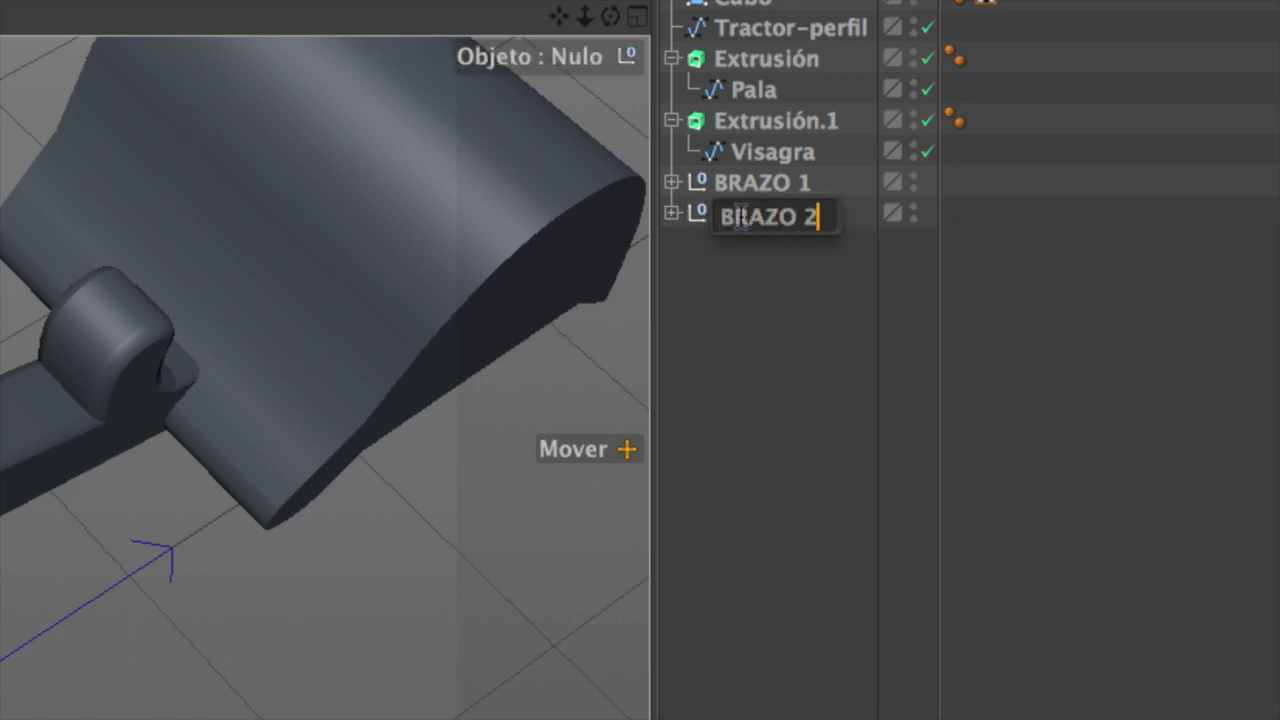
key(Return)
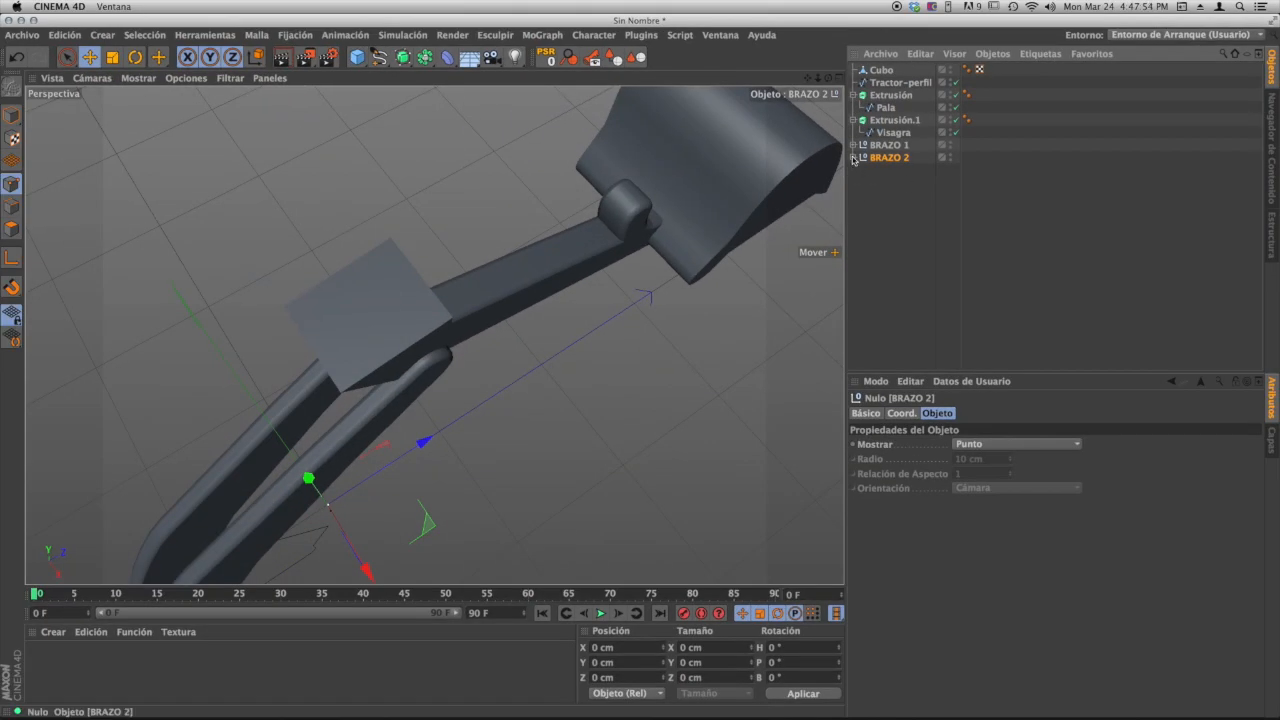
- Widen the second arm by setting the X movement of Extrusión.3 inside BRAZO 2 to 30 cm
click(672, 213)
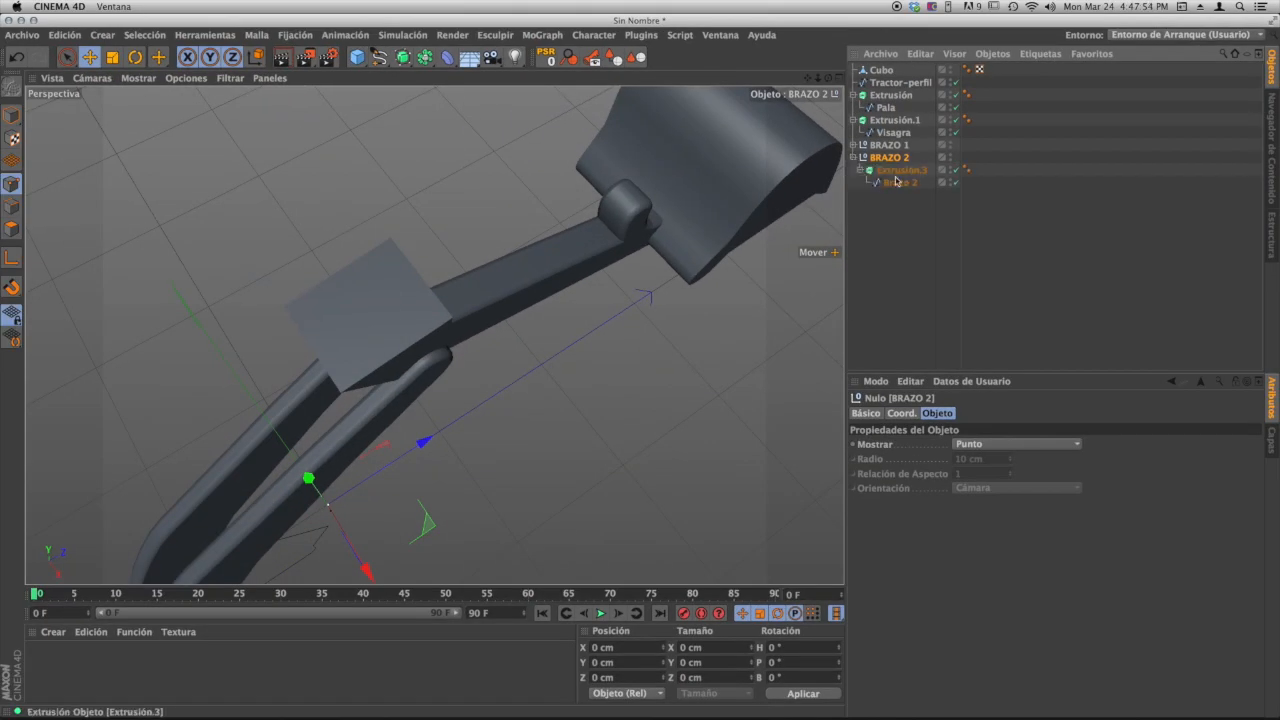
click(901, 172)
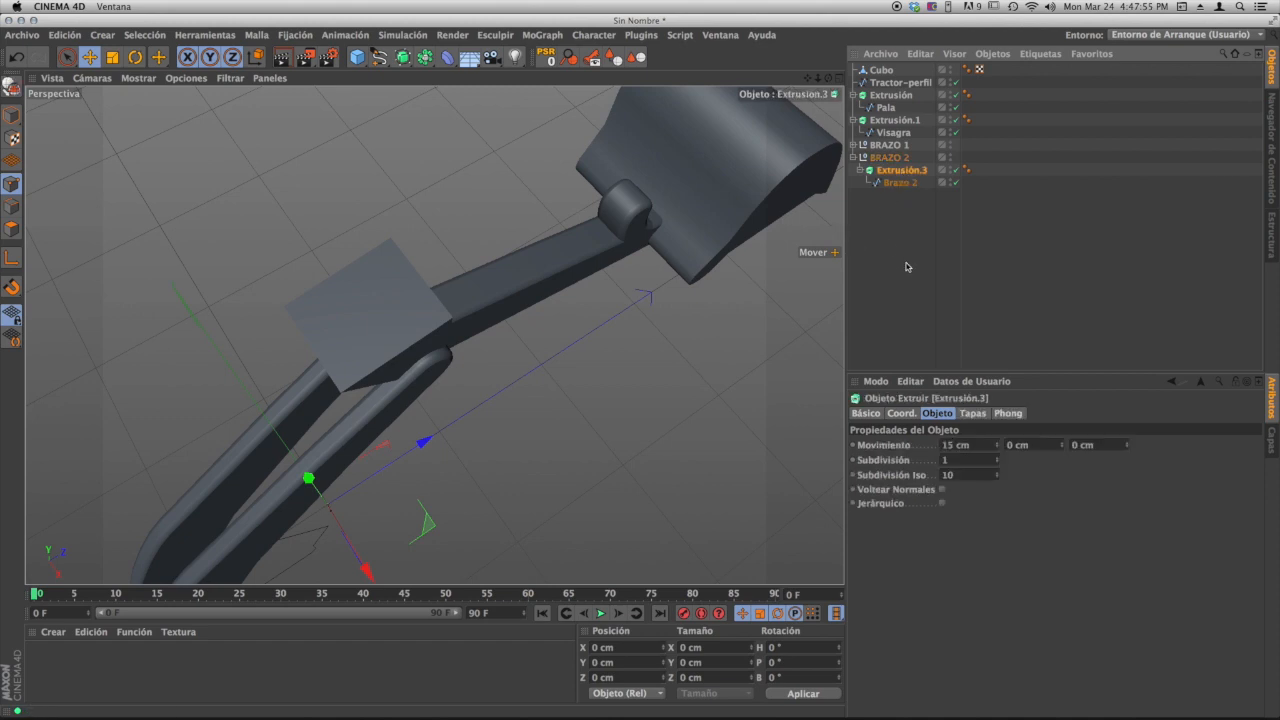
click(979, 445)
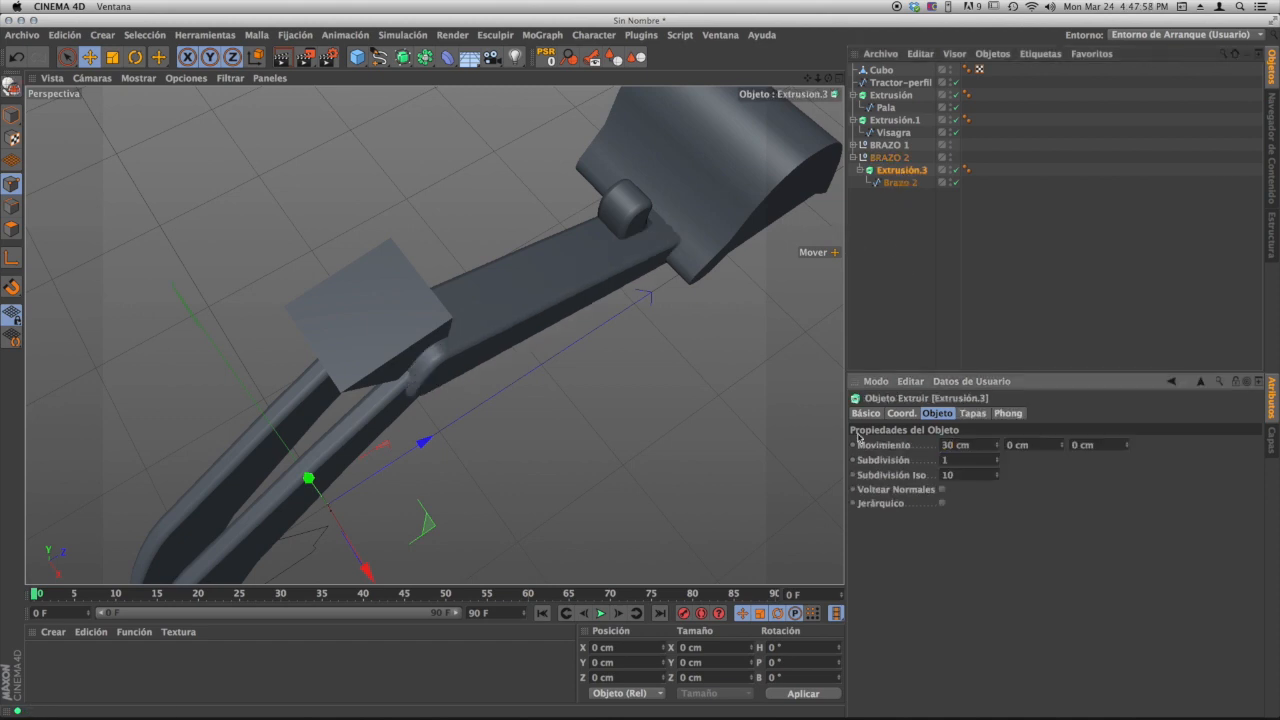
alt+drag(626, 249, 546, 323)
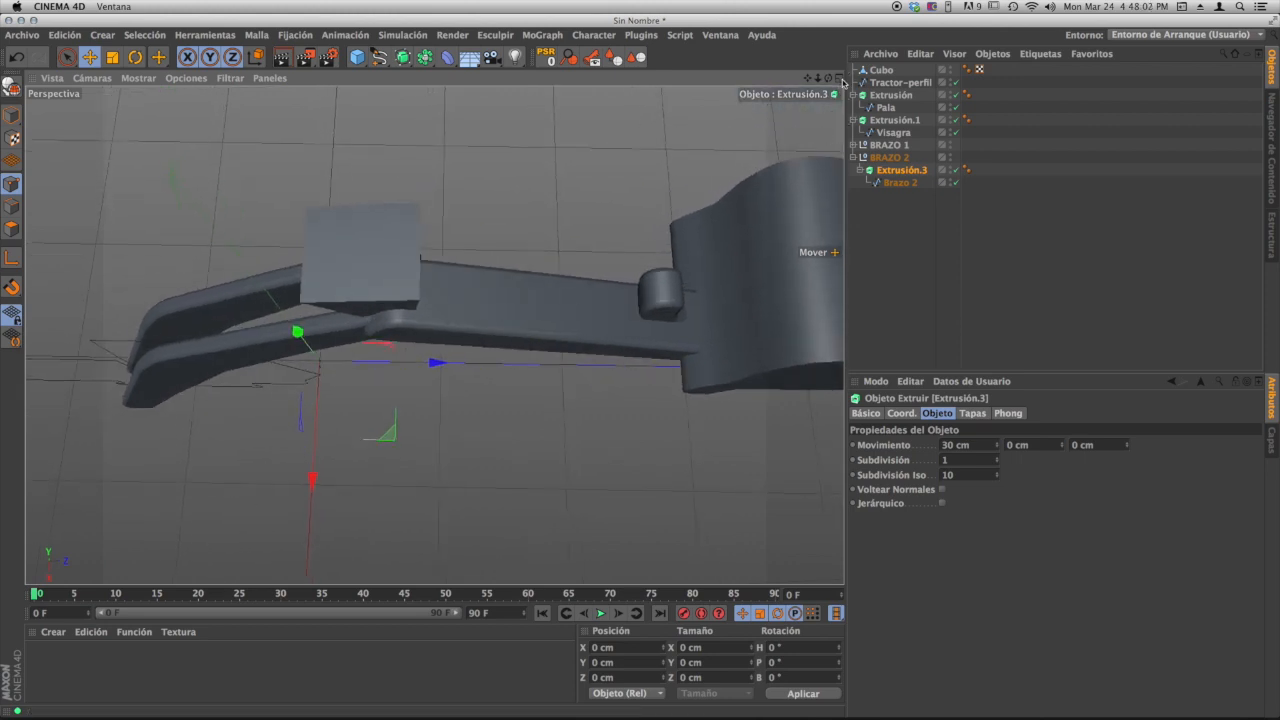
- Move Extrusión.2 inside BRAZO 1 outward along X by about 14 cm so it sits beside the widened second arm
click(853, 145)
click(900, 157)
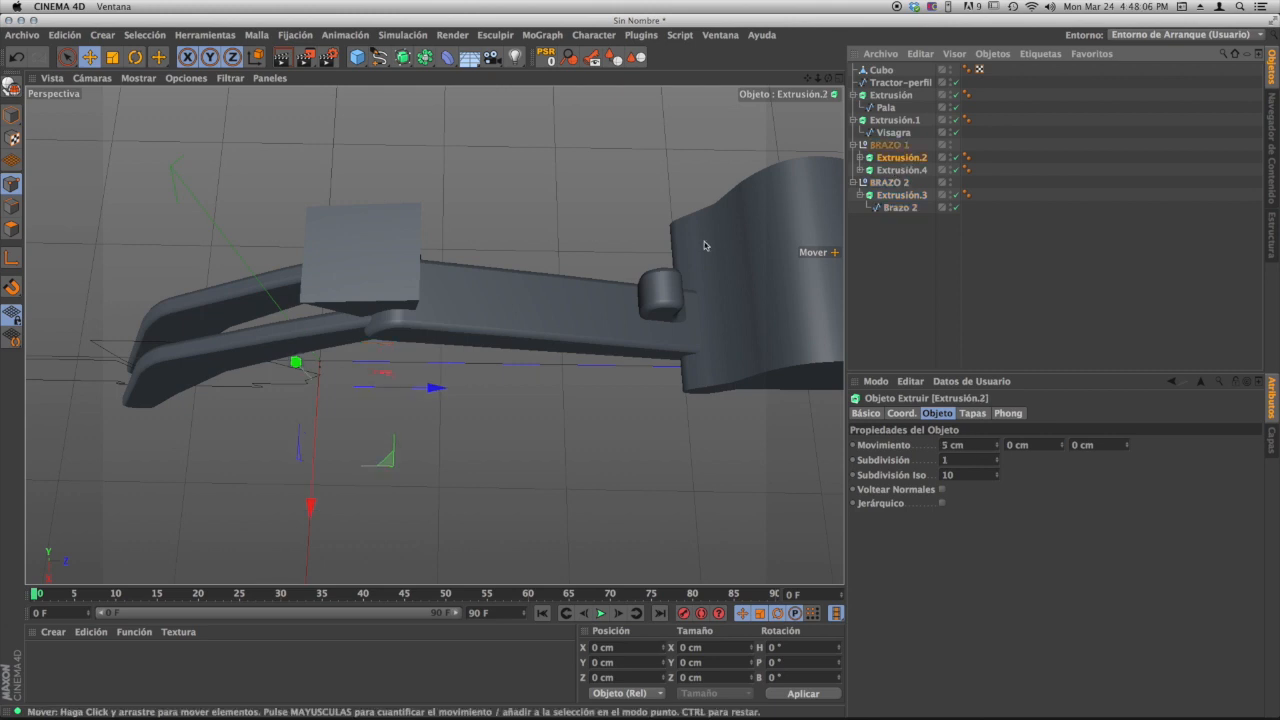
alt+drag(406, 271, 452, 236)
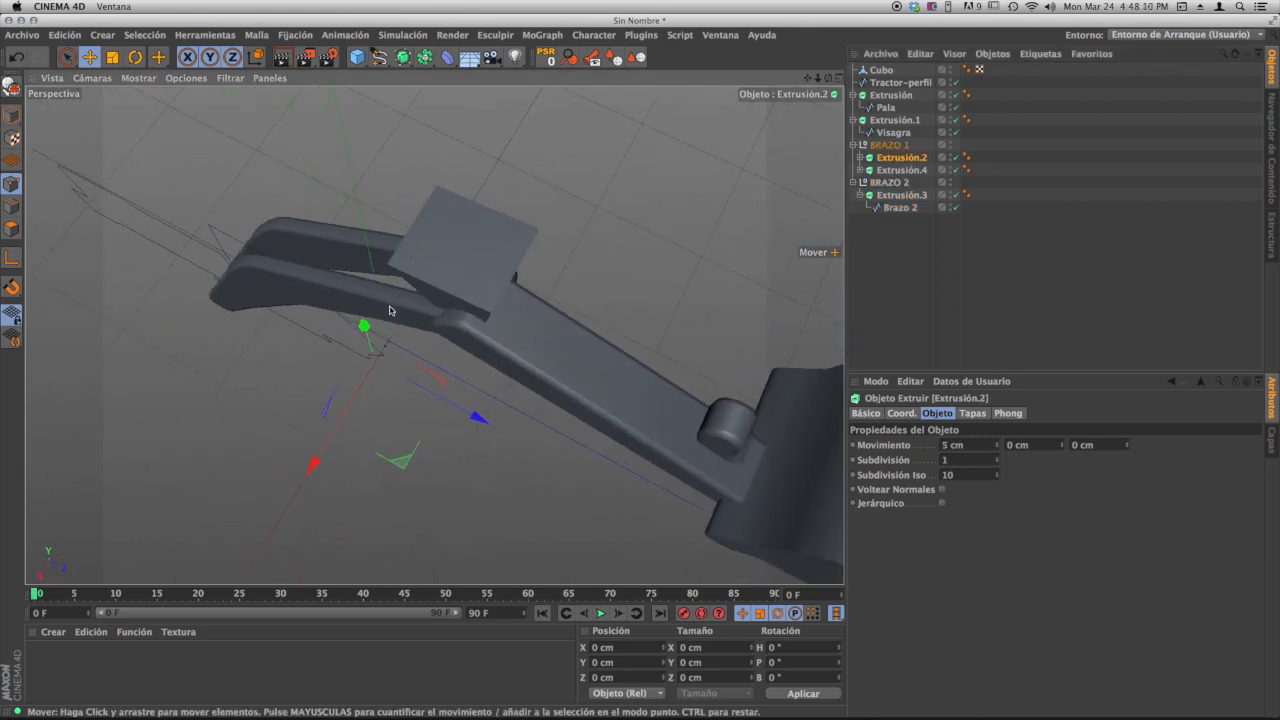
mouse_move(313, 463)
mouse_down()
mouse_move(323, 457)
mouse_move(301, 473)
mouse_up()
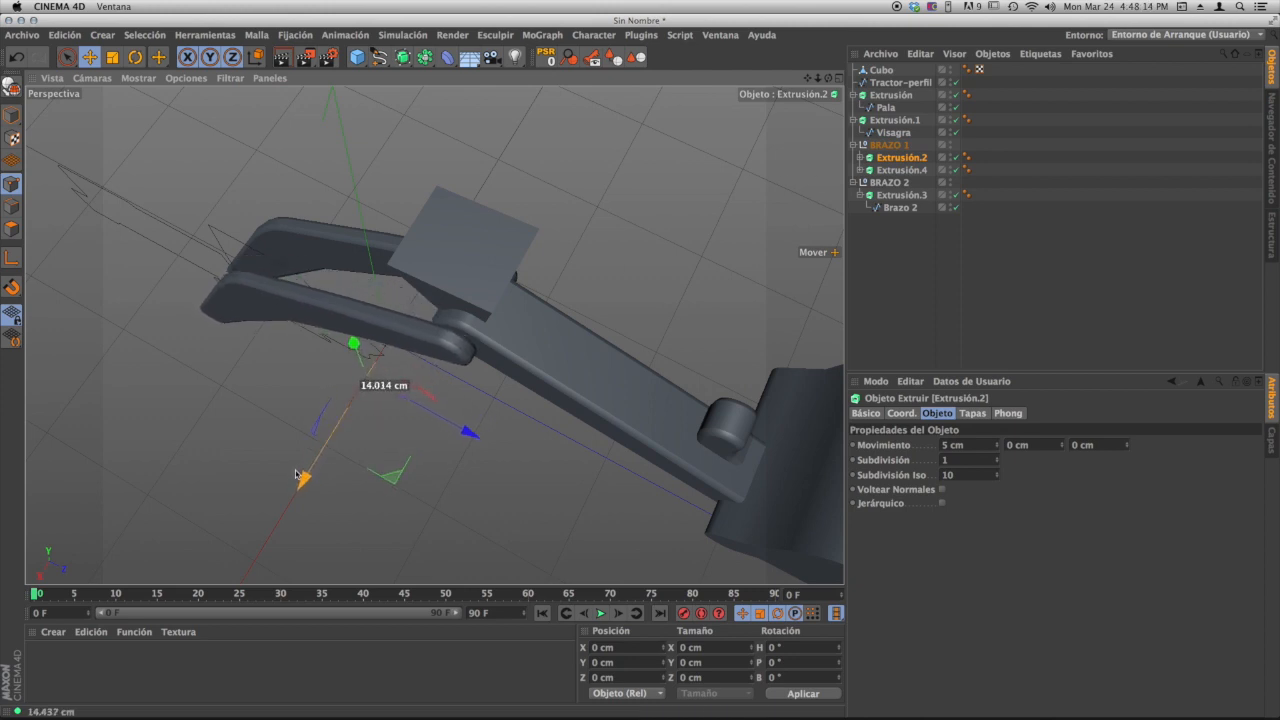
alt+right_drag(469, 346, 569, 309)
alt+drag(482, 342, 491, 287)
drag(278, 567, 277, 569)
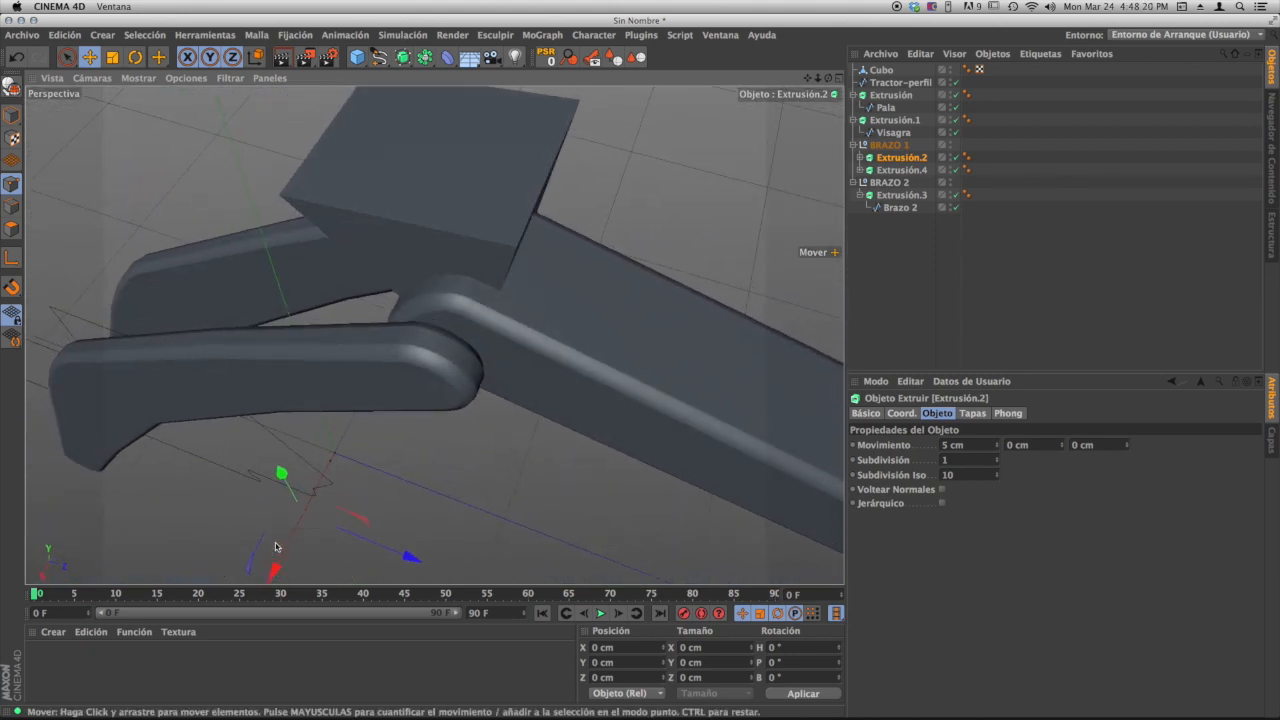
alt+drag(402, 399, 640, 250)
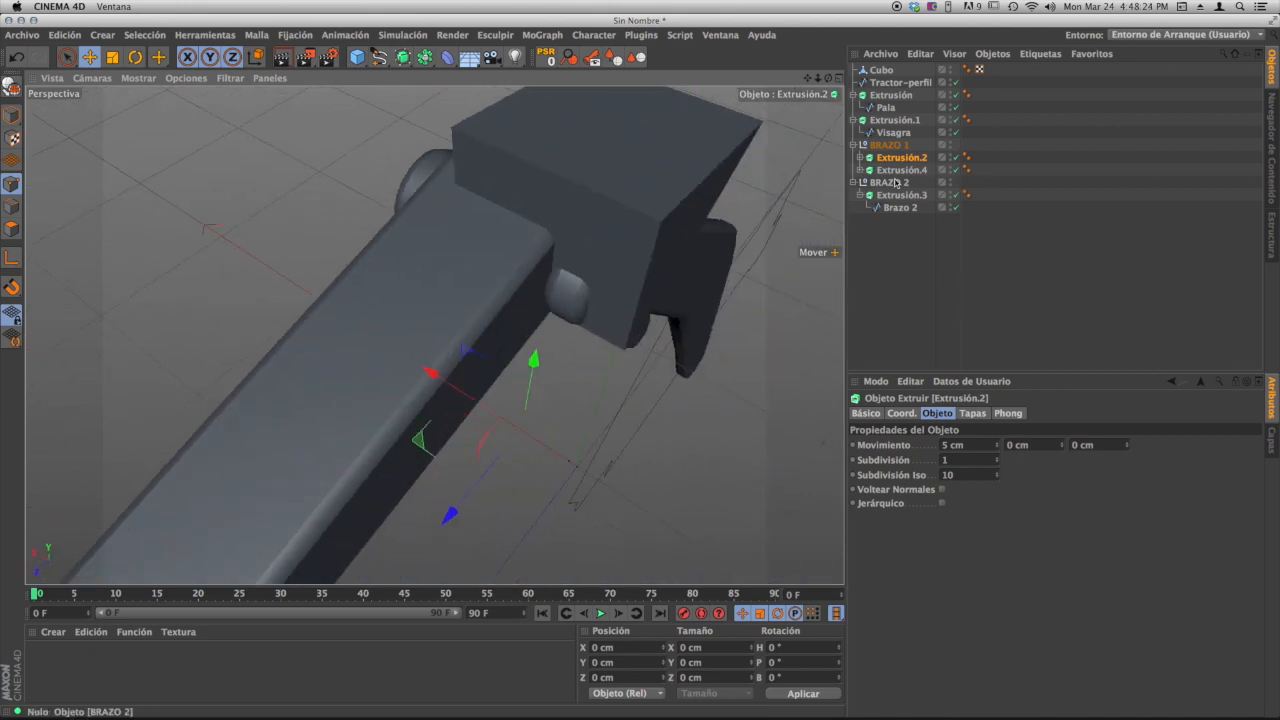
- Move Extrusión.4 along X to the opposite outer side of the second arm so both halves of BRAZO 1 flank it
click(901, 170)
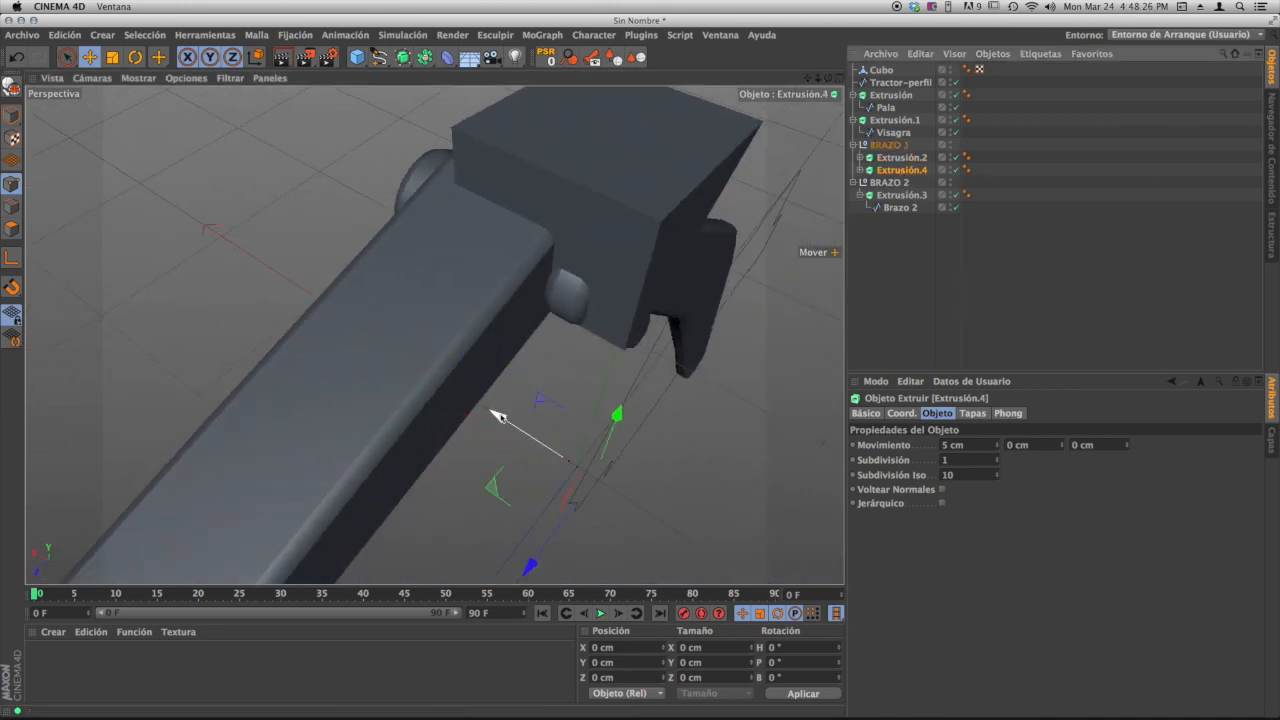
drag(497, 418, 558, 325)
alt+drag(385, 365, 540, 290)
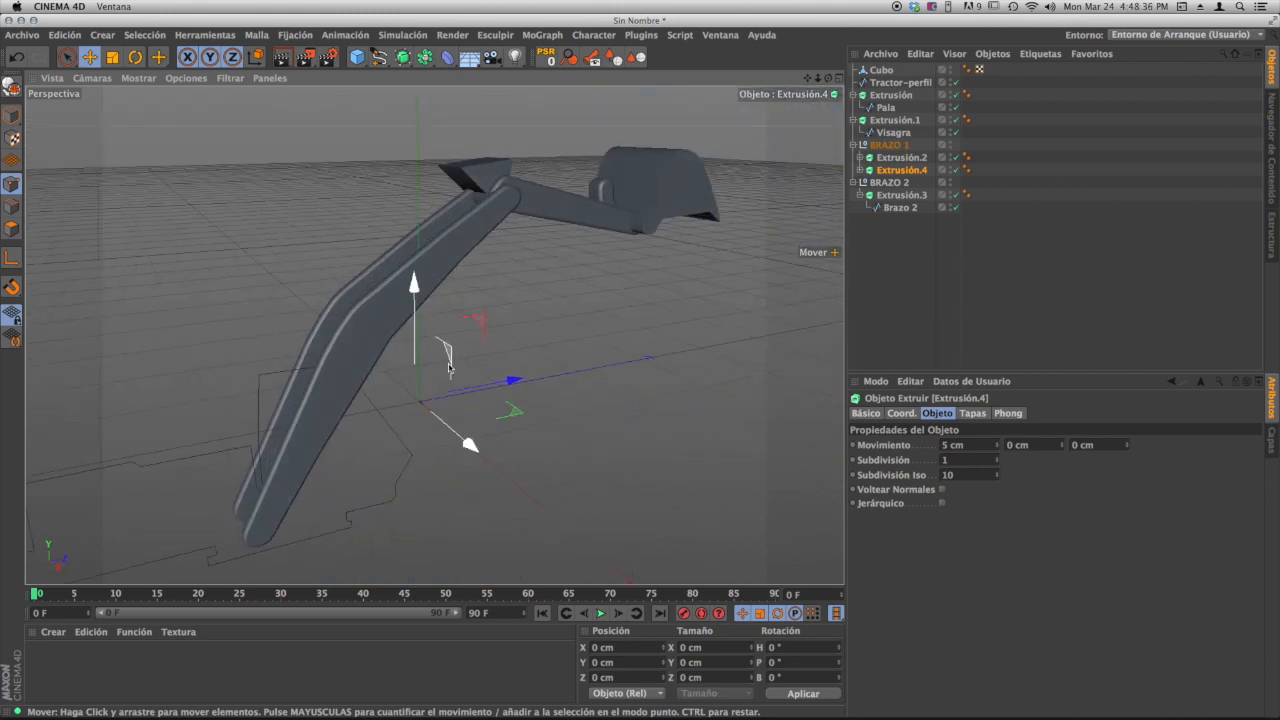
alt+drag(415, 400, 348, 268)
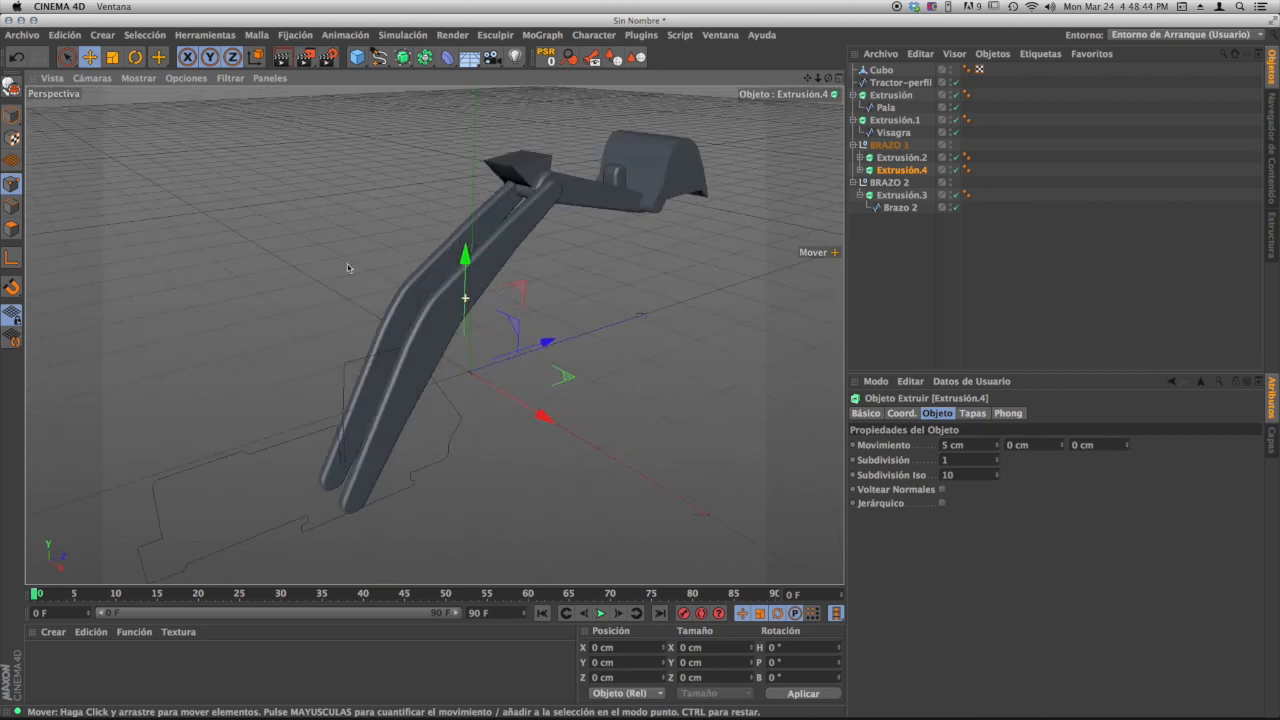
alt+right_drag(440, 260, 476, 368)
alt+drag(476, 368, 537, 236)
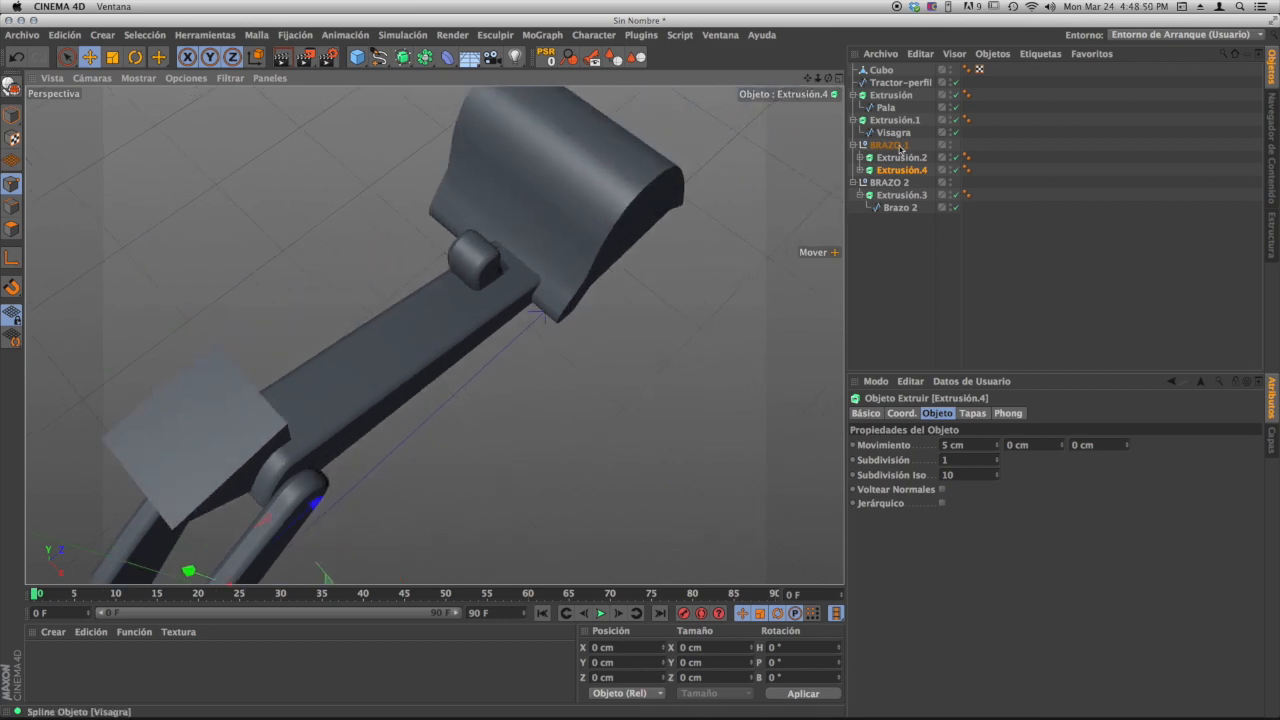
- Group the bucket's Extrusión with its Pala spline under a null named PALA
click(886, 108)
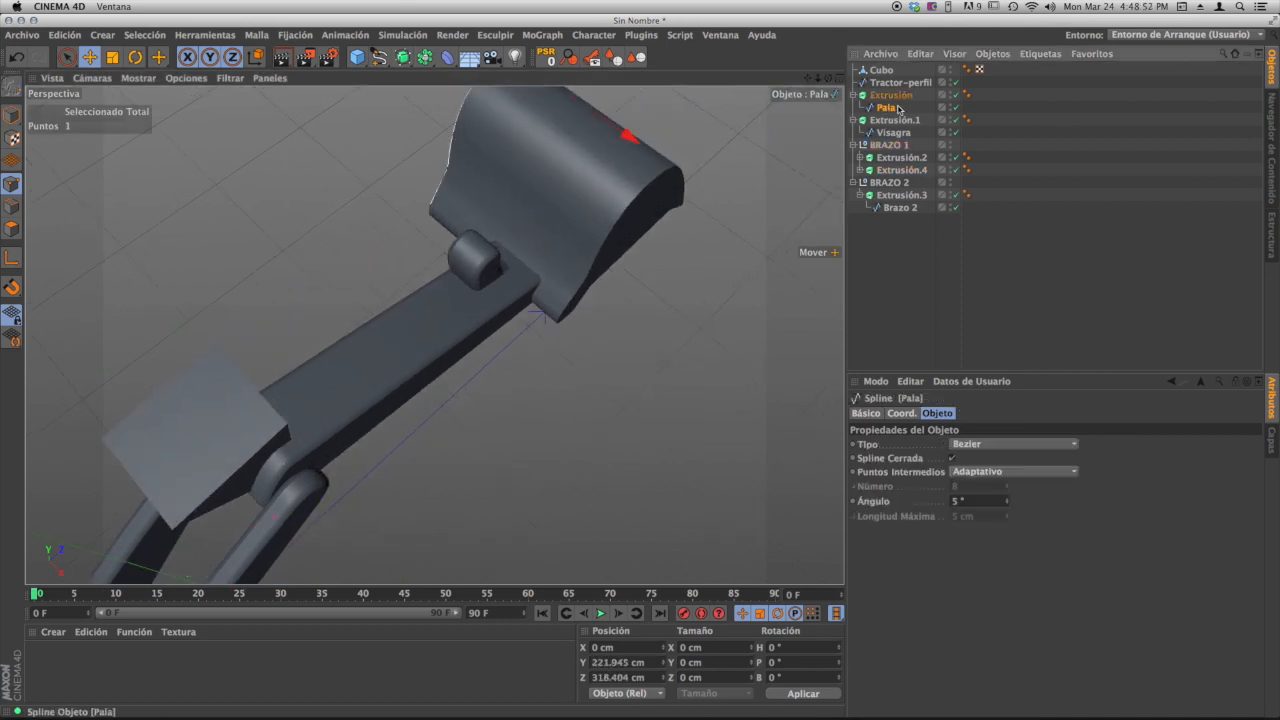
key(o)
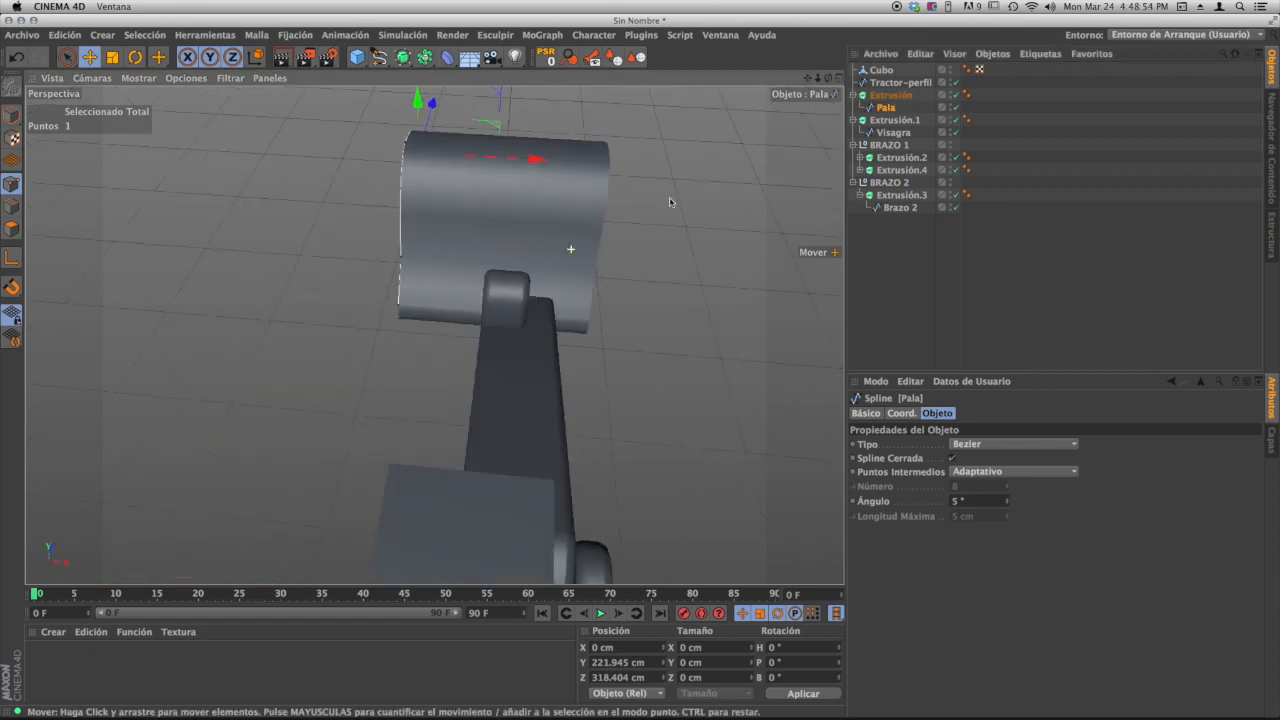
click(899, 95)
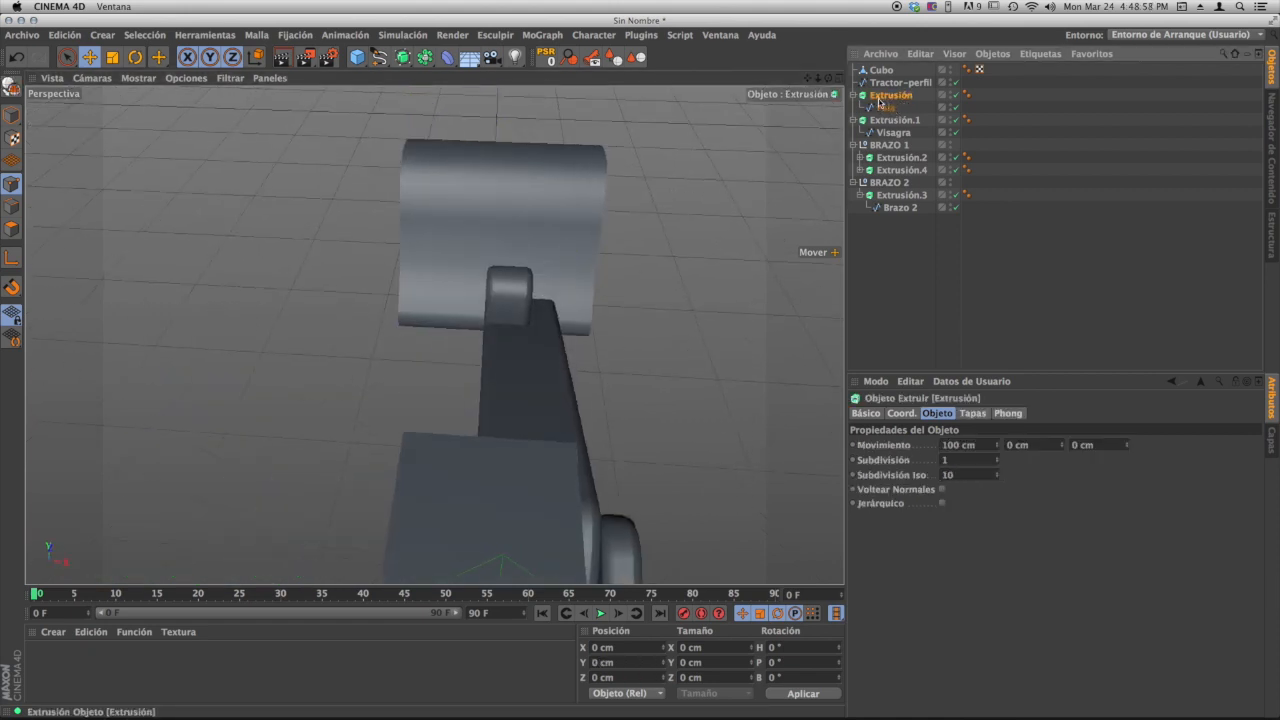
key(alt+g)
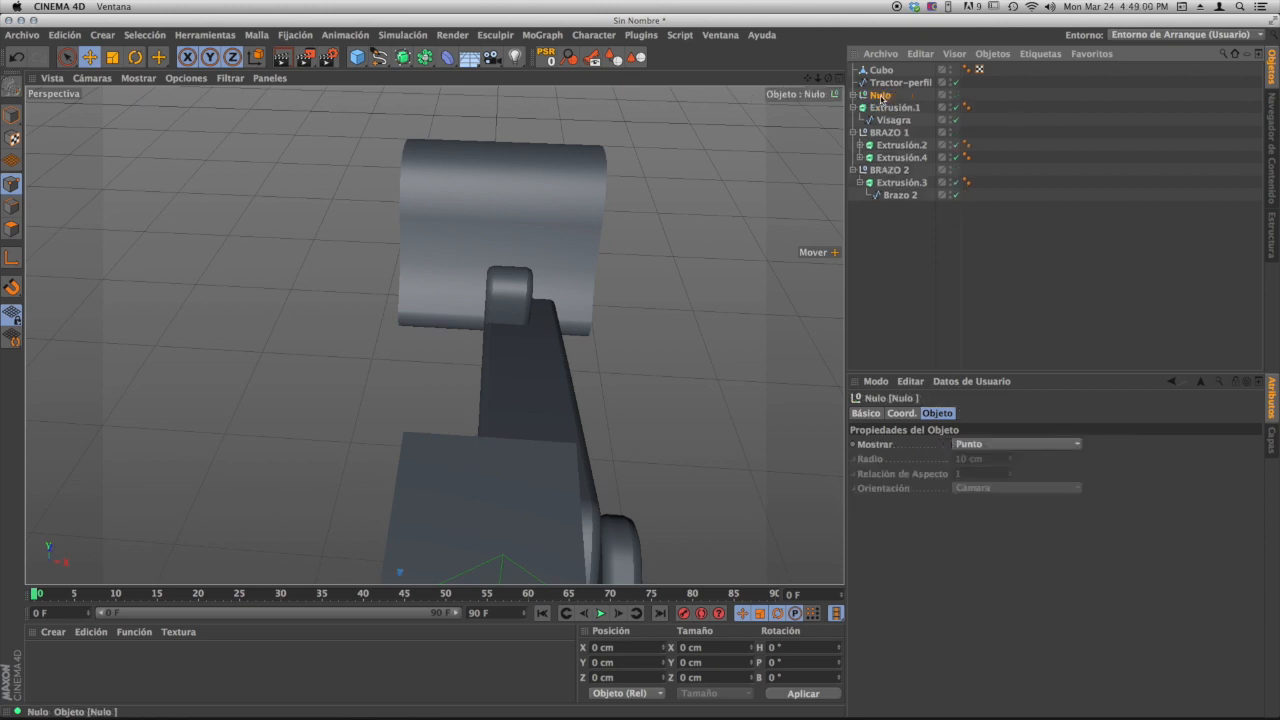
double_click(881, 95)
text(PAL)
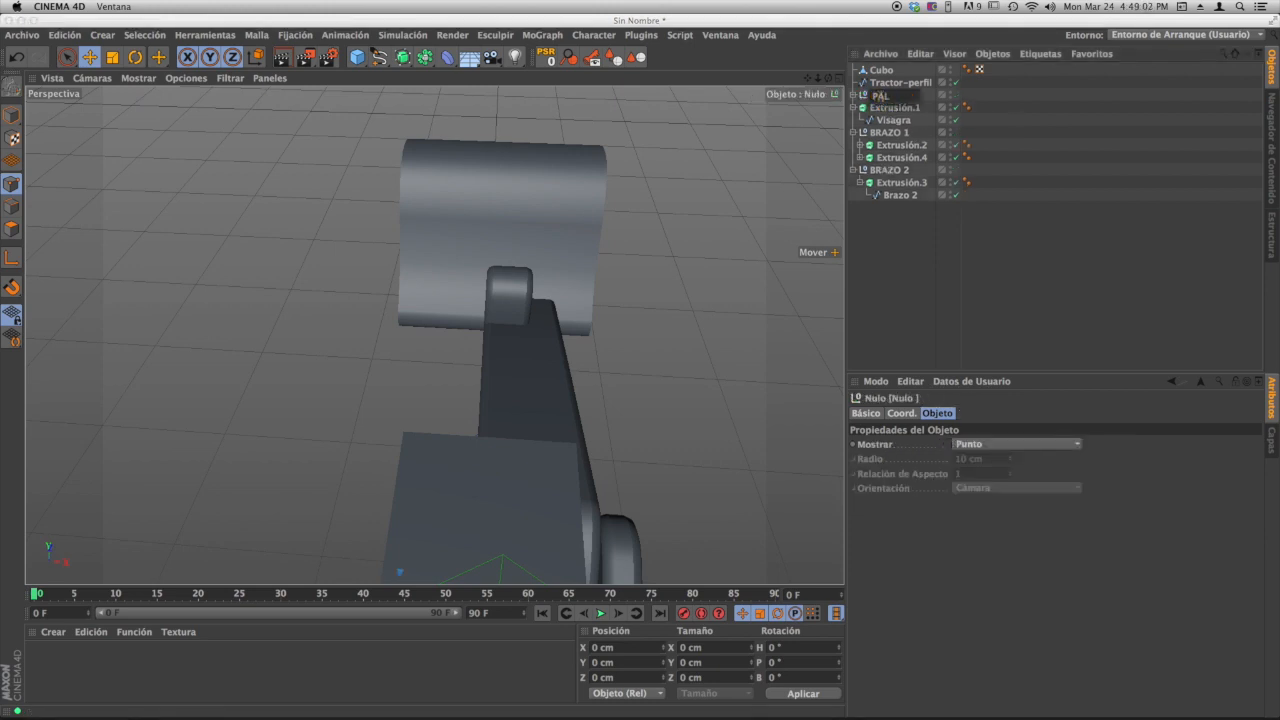
text(A)
key(Return)
- Shift the PALA group along X to centre the bucket on the paired arms, refining its position in the front view
alt+right_drag(493, 355, 424, 354)
alt+middle_drag(434, 335, 431, 195)
alt+drag(420, 485, 463, 459)
mouse_move(456, 549)
mouse_down()
mouse_move(472, 549)
mouse_move(462, 514)
mouse_move(477, 562)
mouse_up()
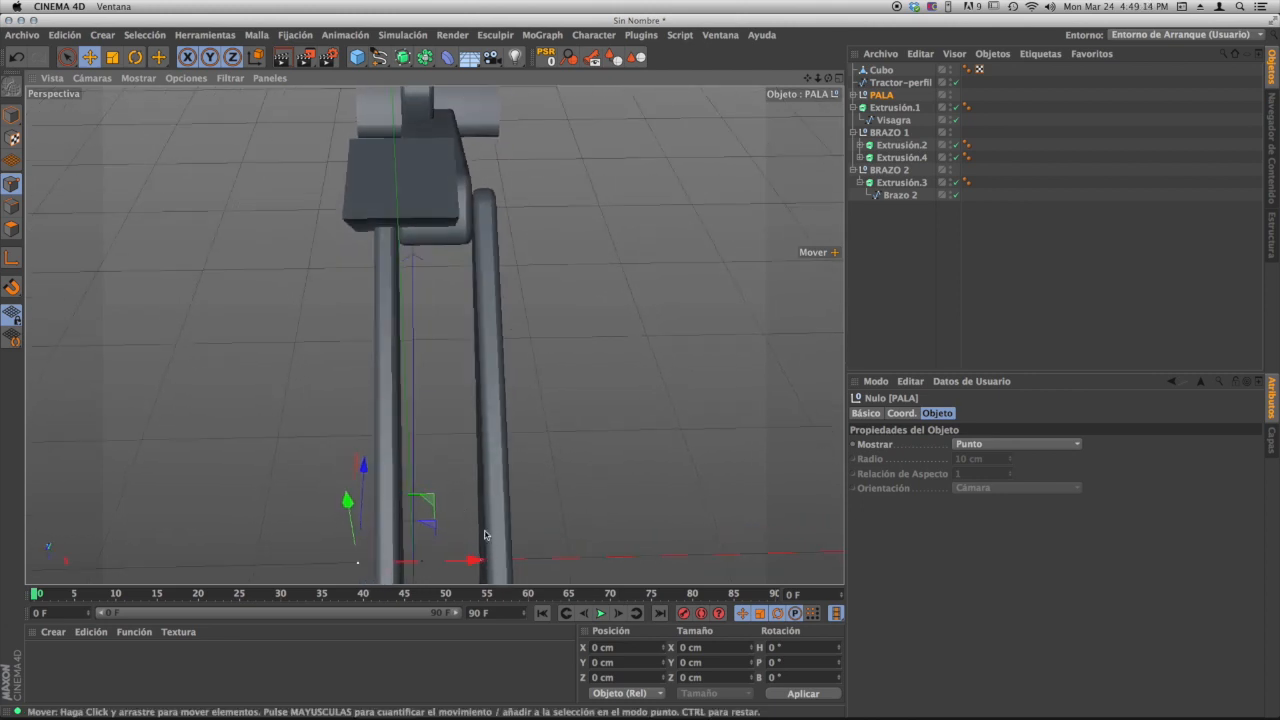
click(839, 78)
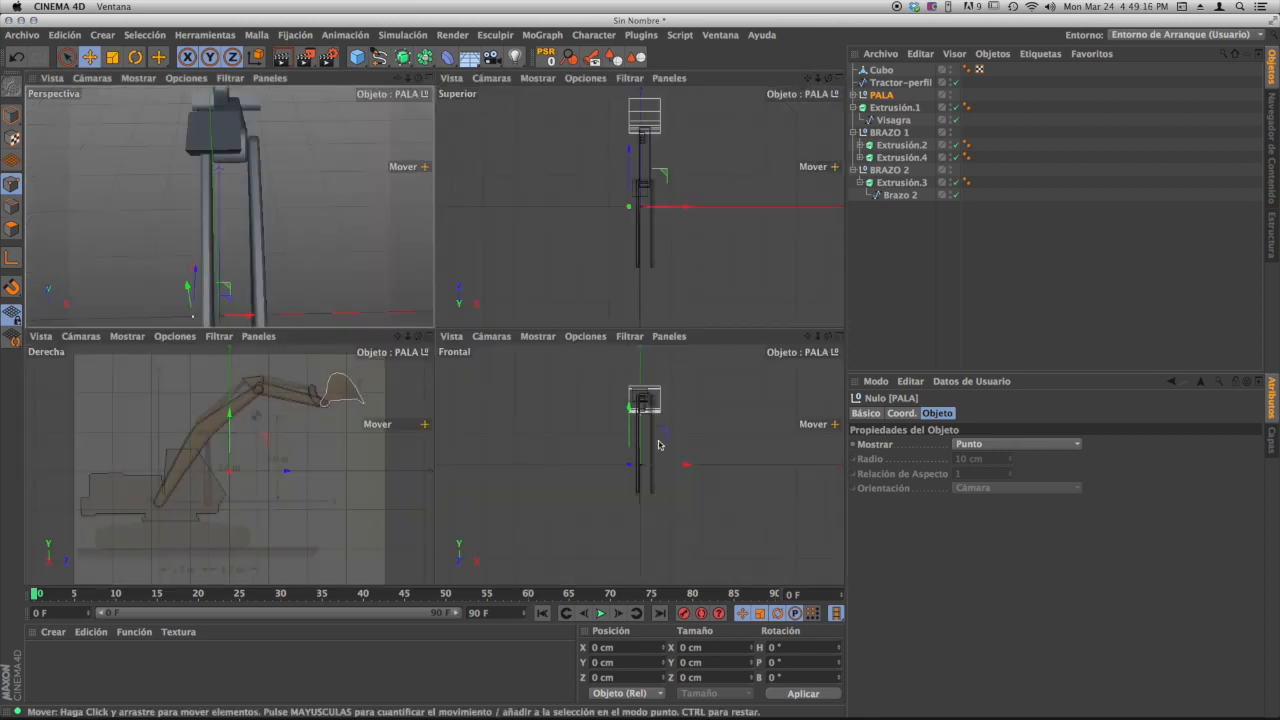
click(838, 336)
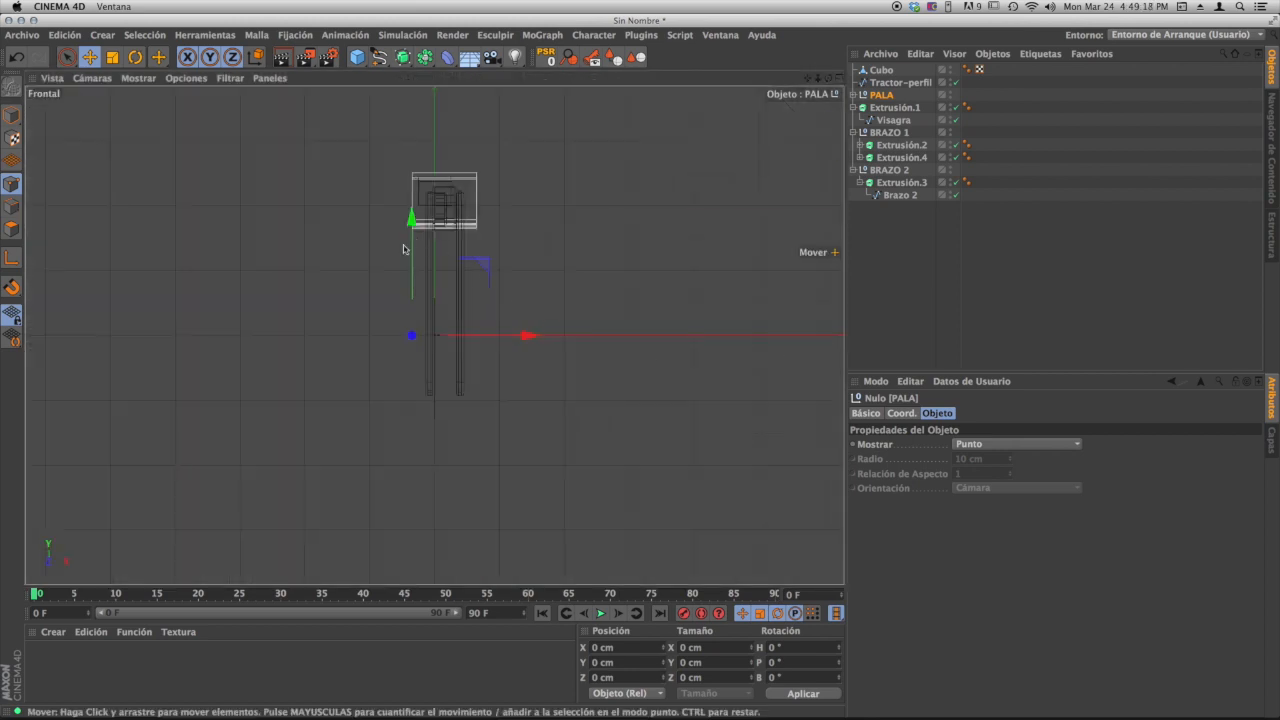
alt+middle_drag(419, 280, 367, 336)
alt+right_drag(367, 336, 415, 333)
drag(475, 426, 471, 424)
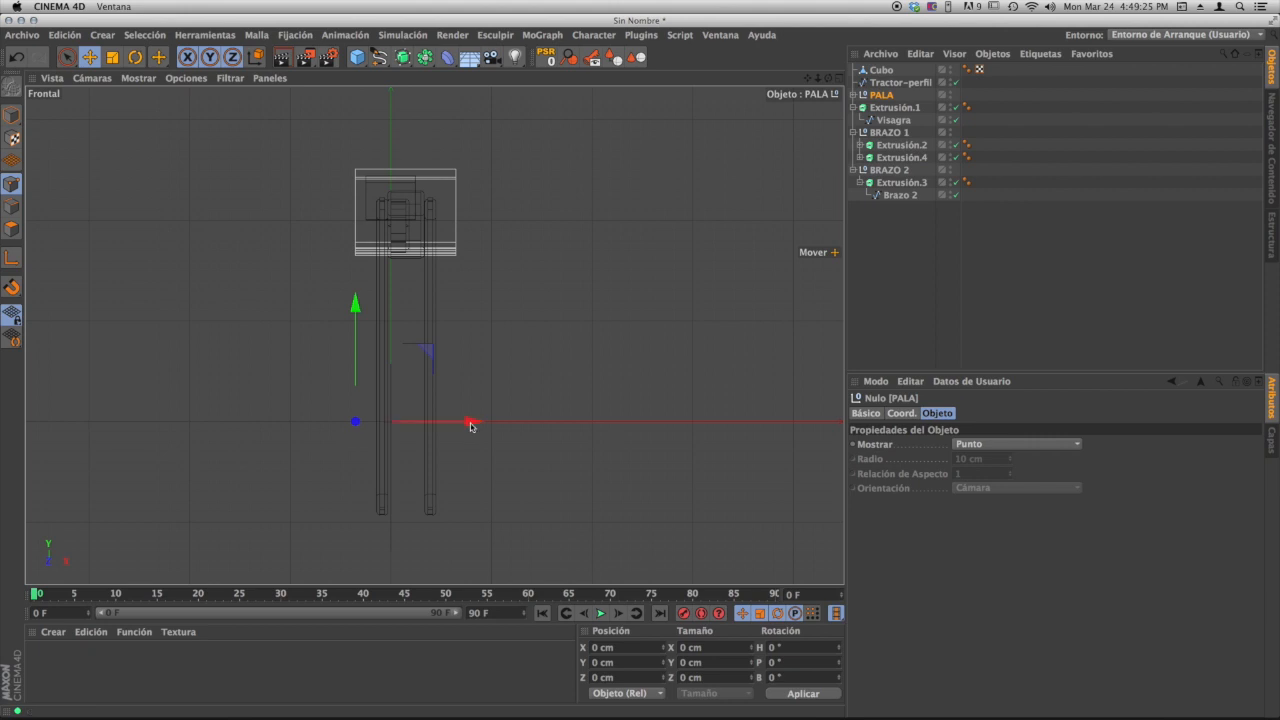
- Check the hinge's Extrusión.1 and the Extrusión inside the PALA group
click(894, 107)
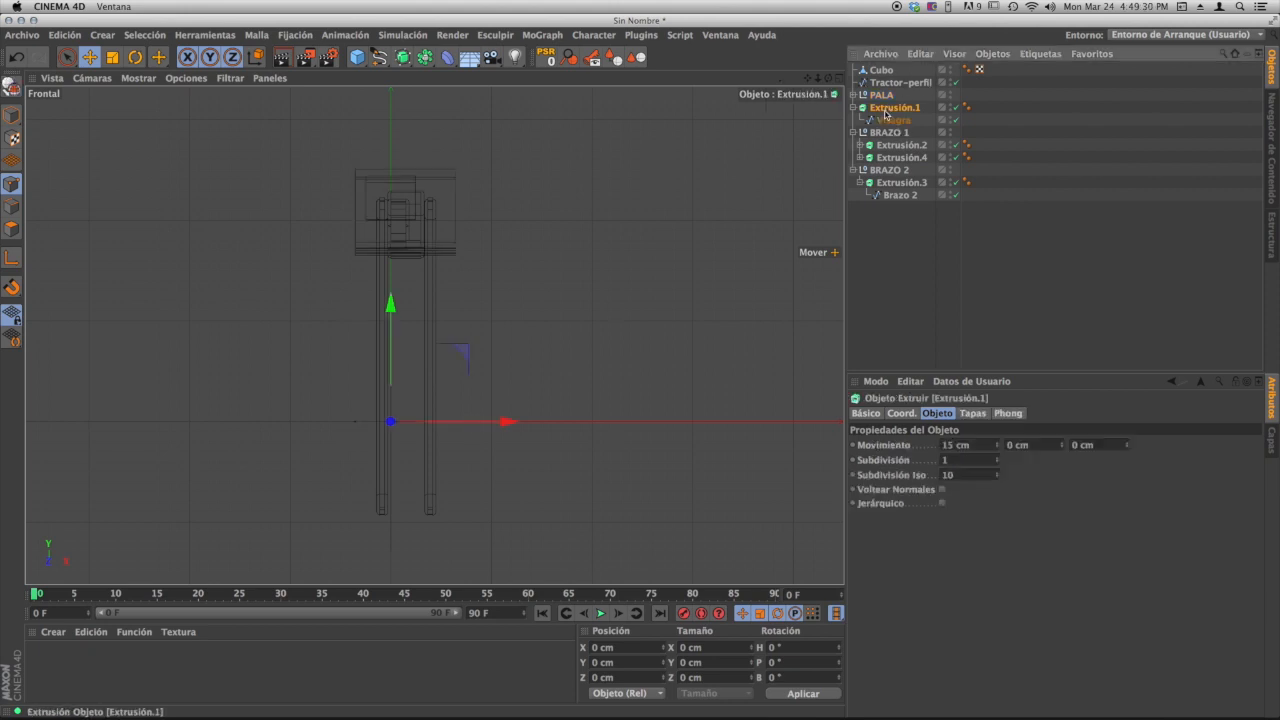
click(854, 95)
click(891, 108)
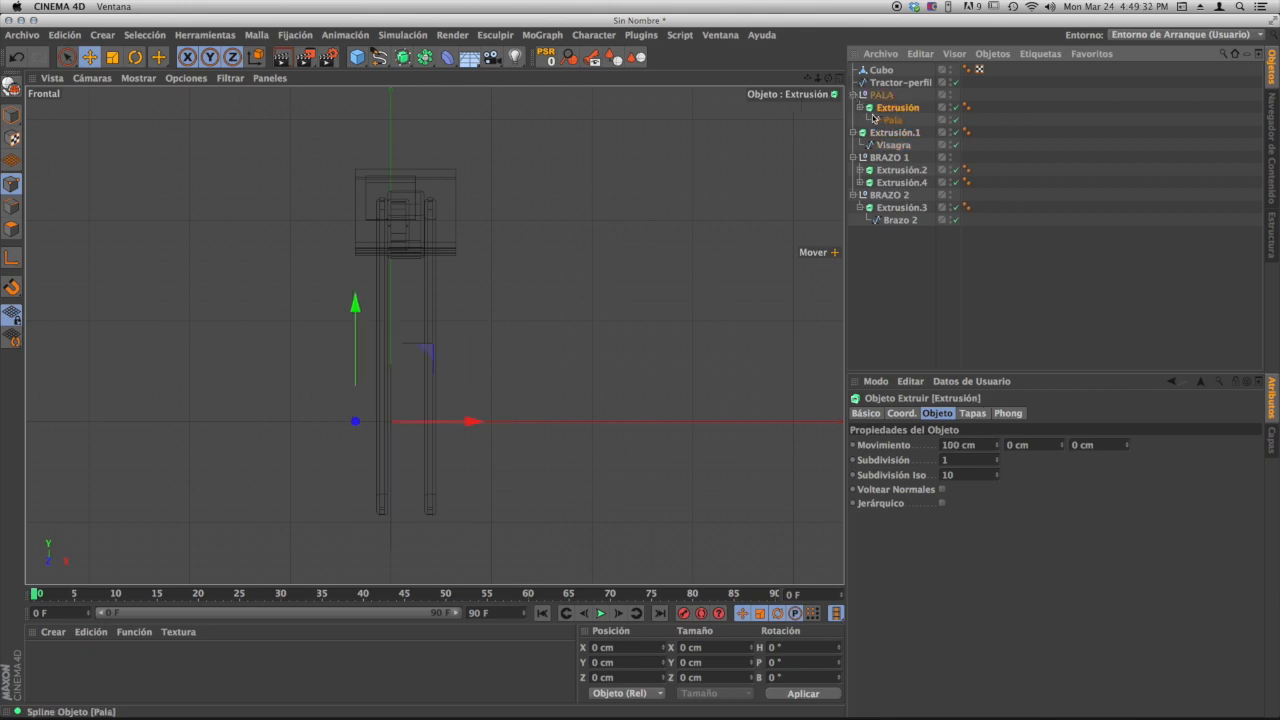
- Set the reference image's background transparency to 0% in the side view (Derecha) so the bucket linkage is clear to trace
click(840, 78)
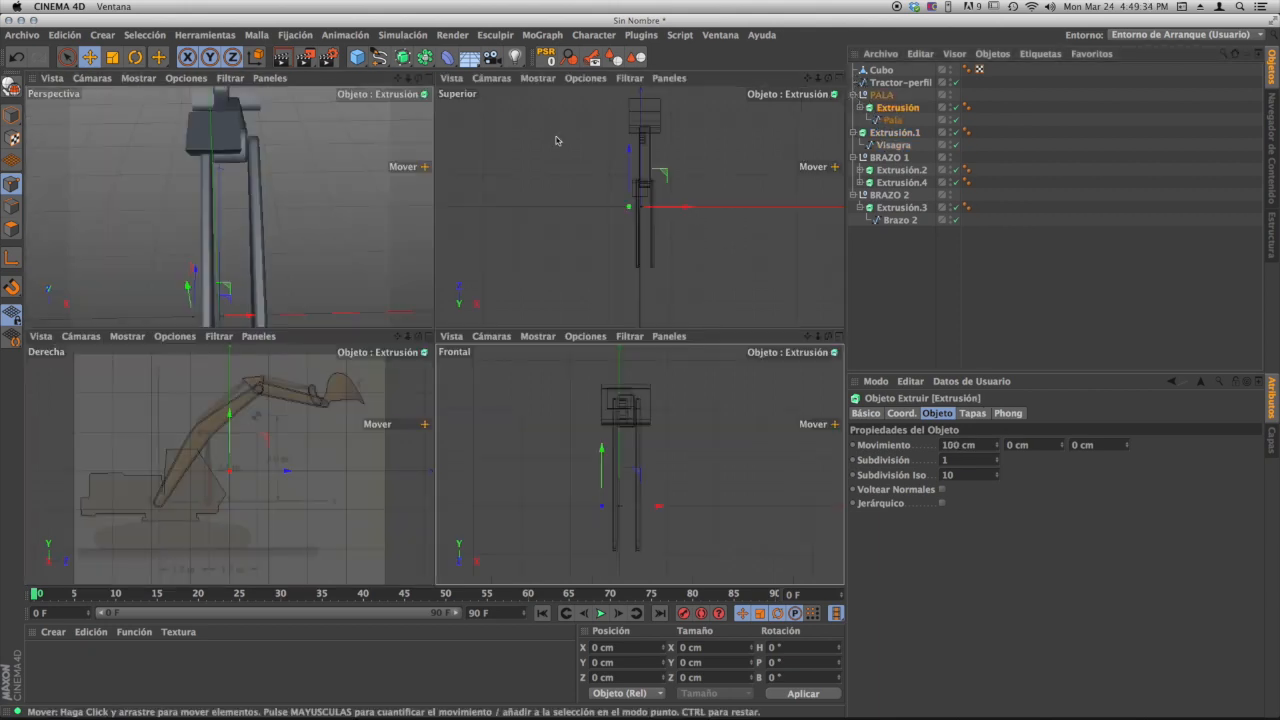
click(428, 336)
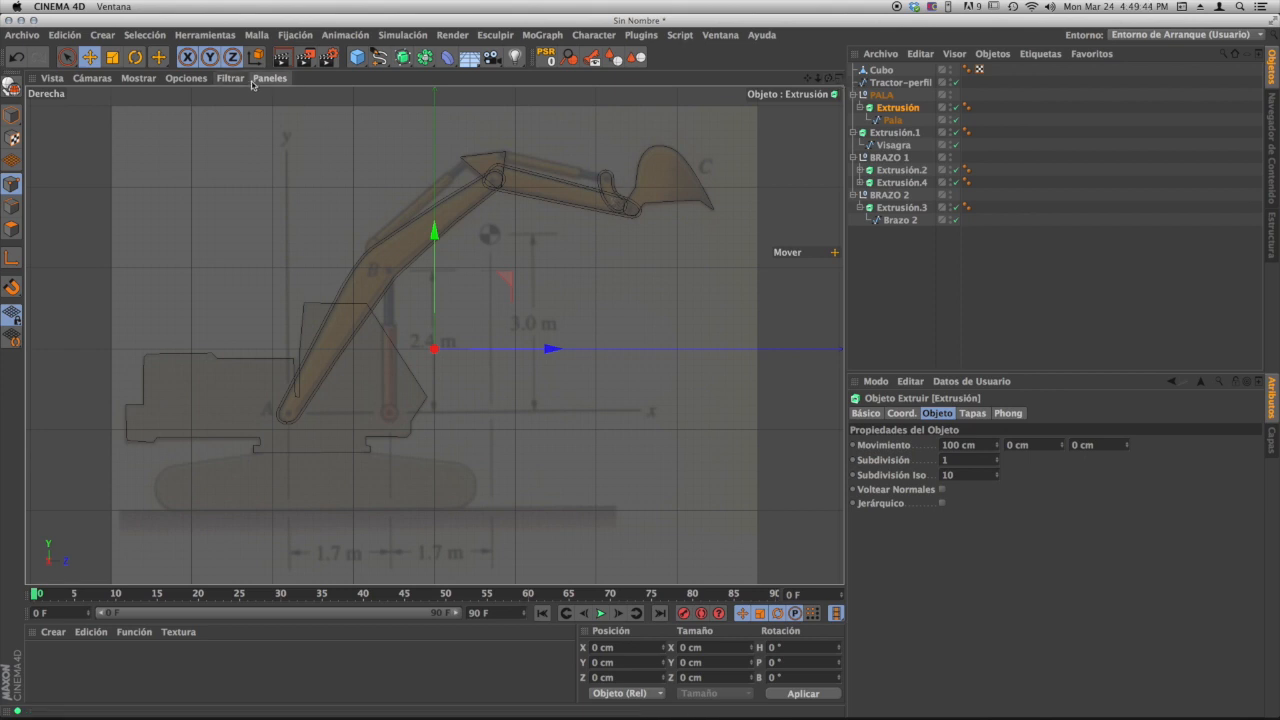
click(192, 79)
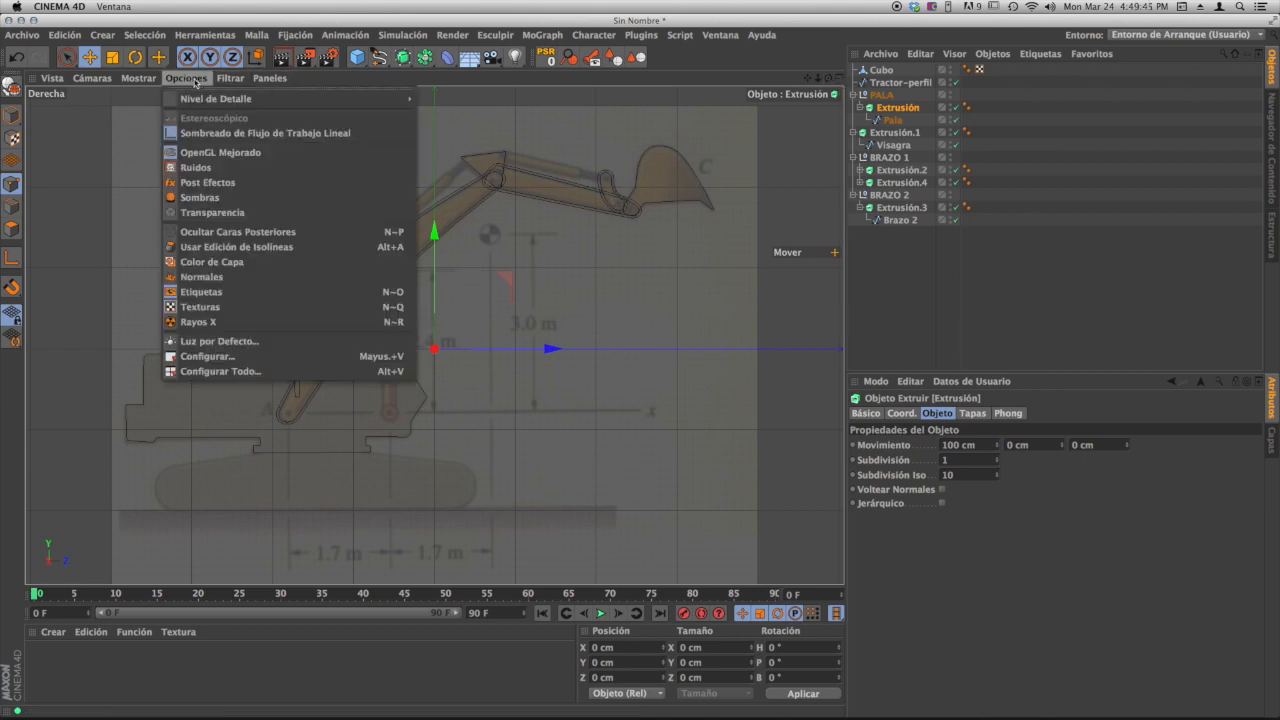
click(219, 357)
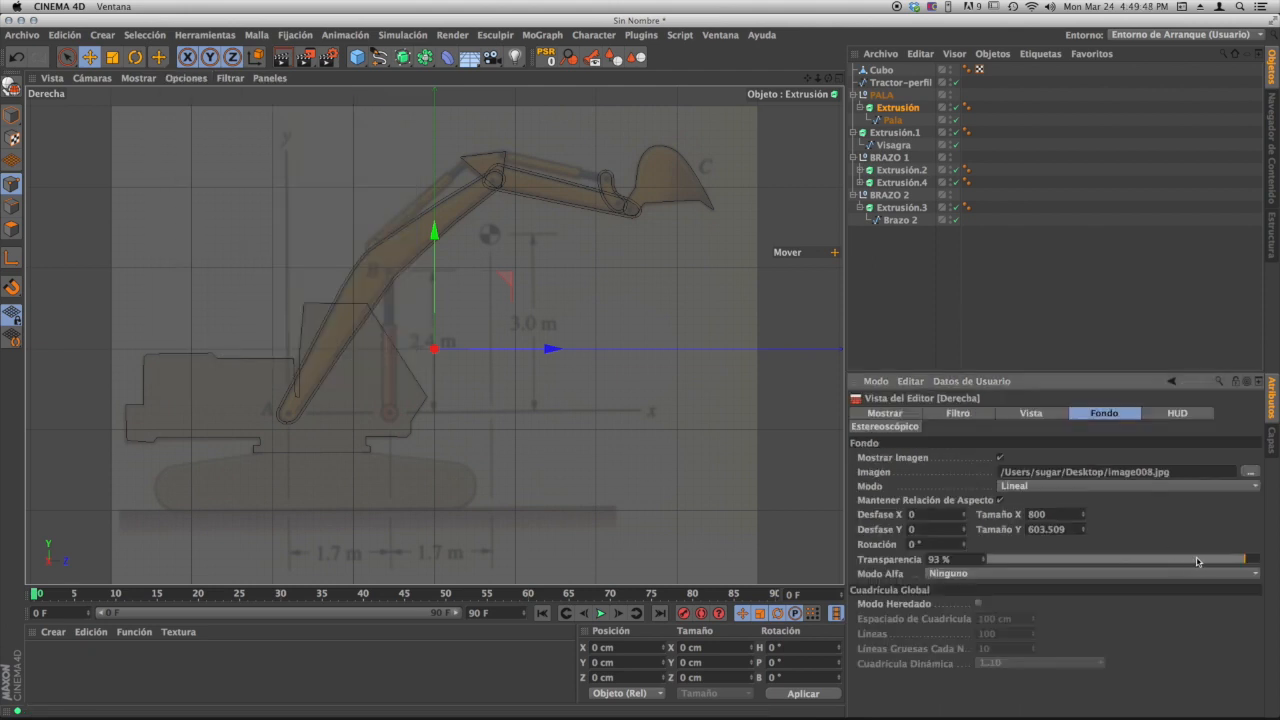
drag(1197, 562, 935, 580)
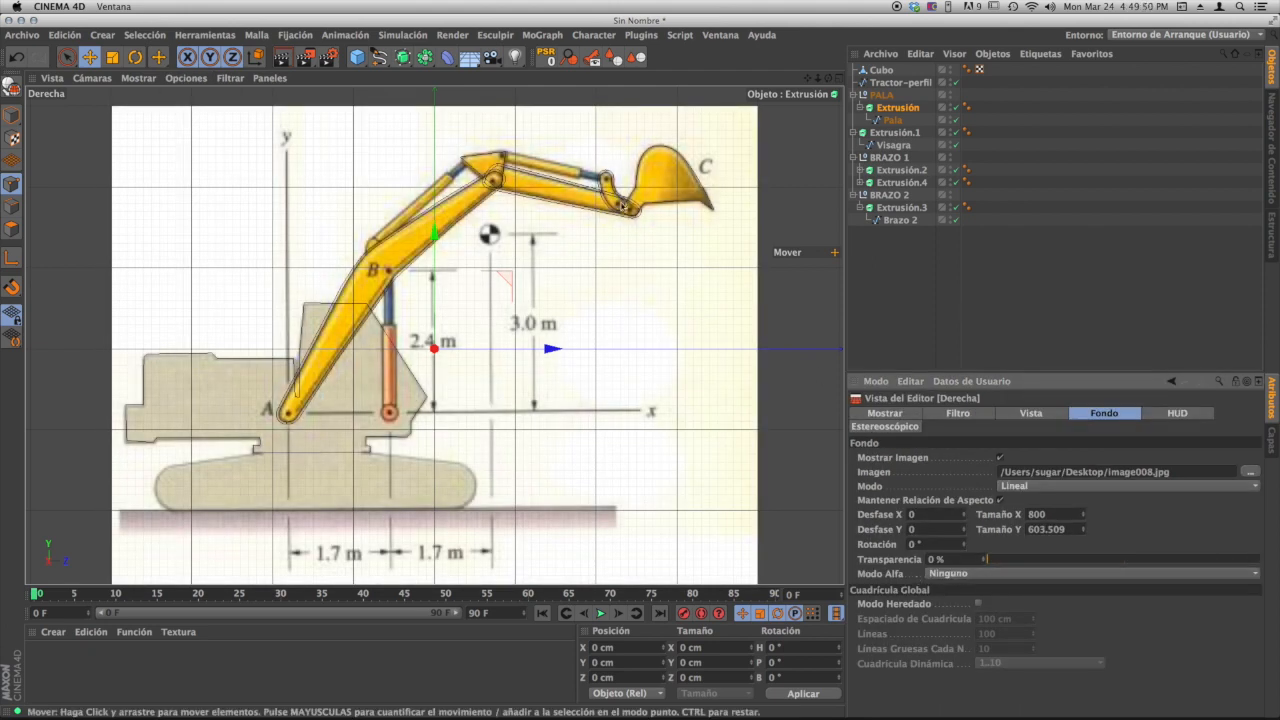
scroll(637, 195, up, 6)
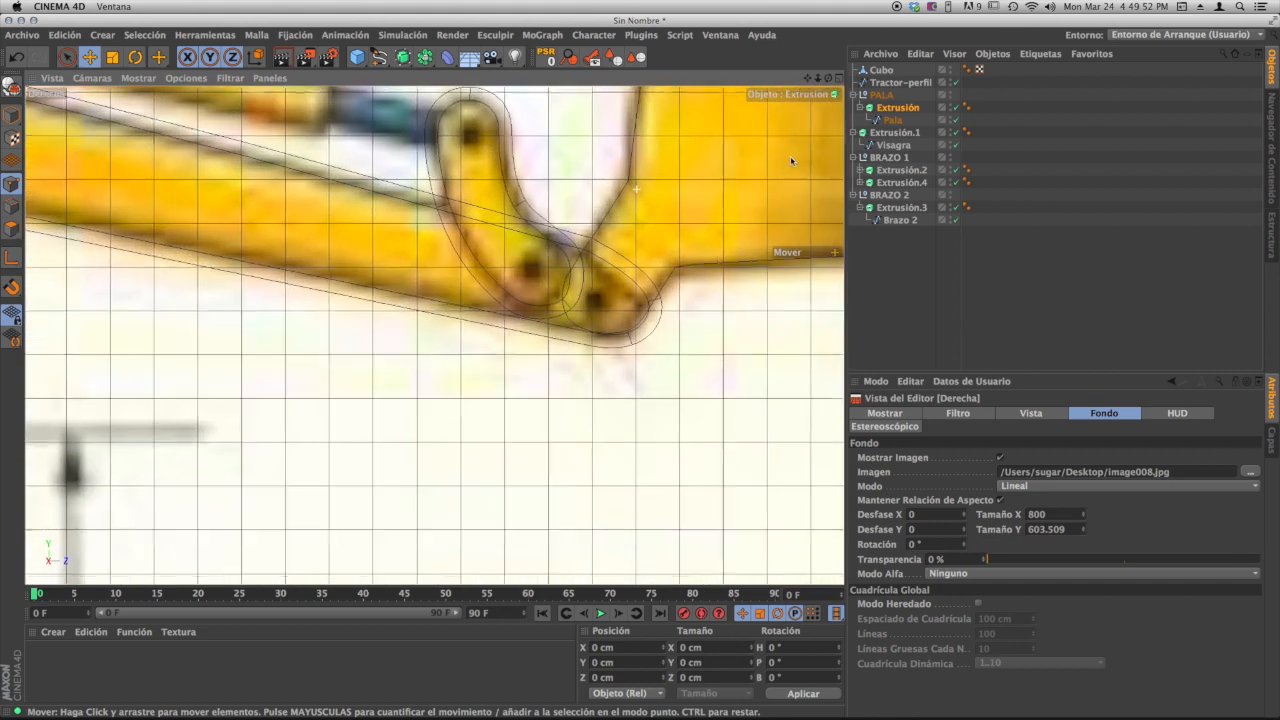
scroll(638, 205, down, 8)
scroll(637, 212, up, 5)
scroll(600, 225, down, 3)
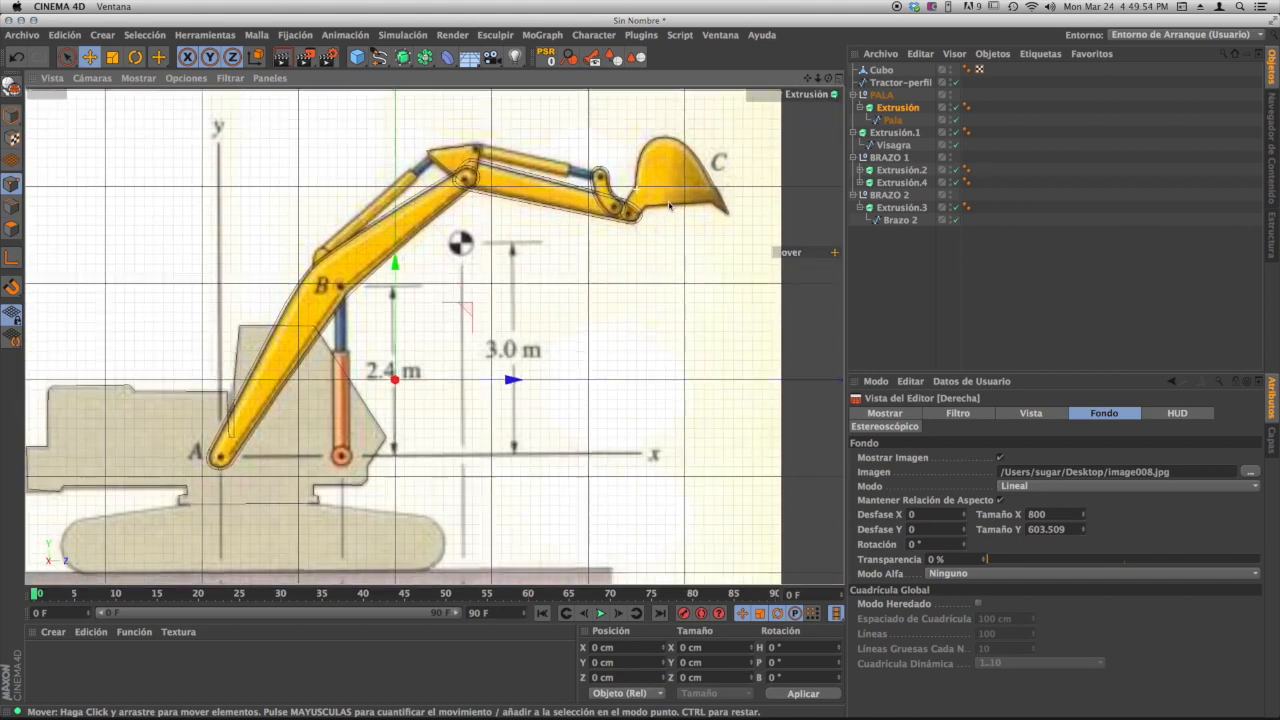
scroll(583, 235, up, 2)
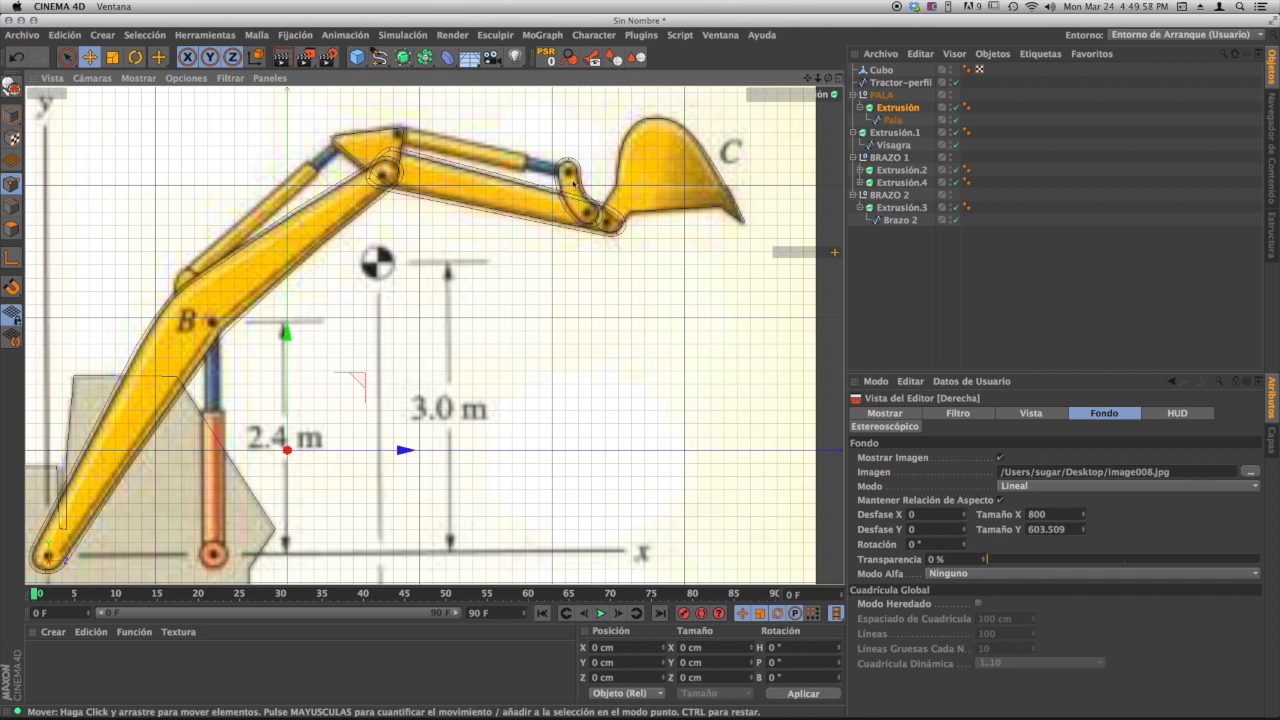
- Set the X extrusion depth (Movimiento) of the hinge's Extrusión.1 to 5 cm
click(840, 78)
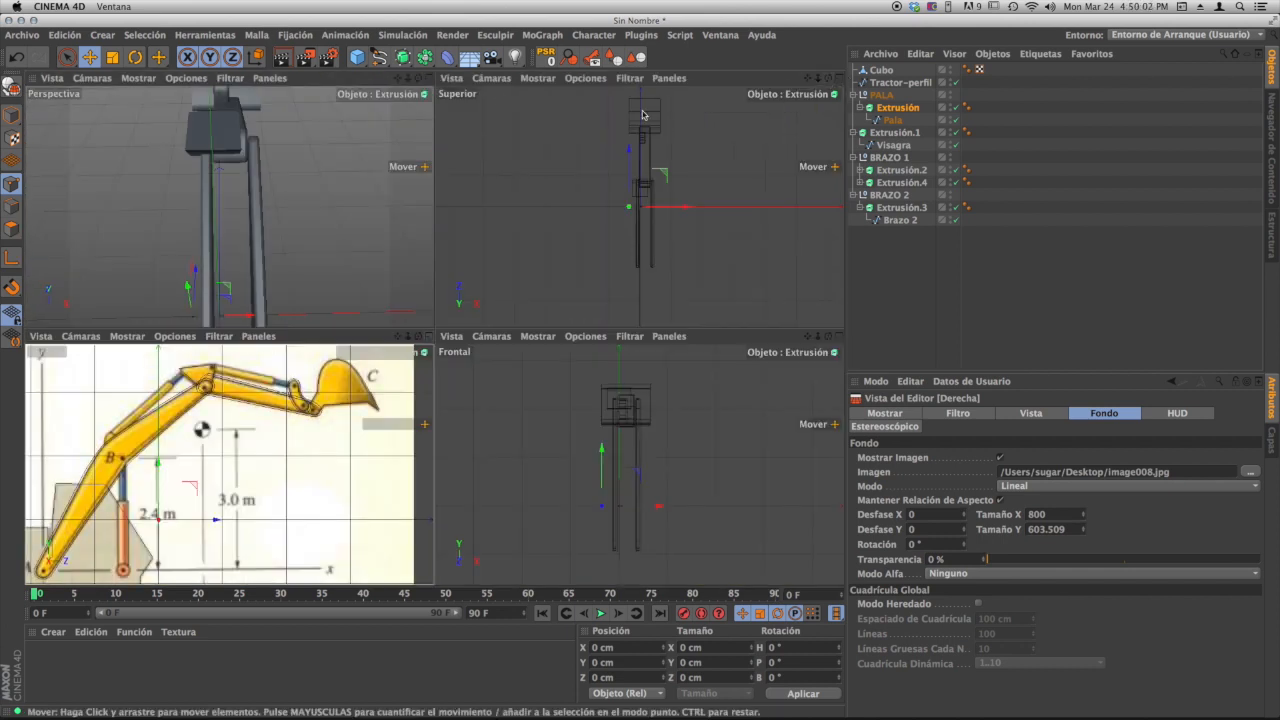
click(430, 79)
alt+middle_drag(470, 123, 440, 321)
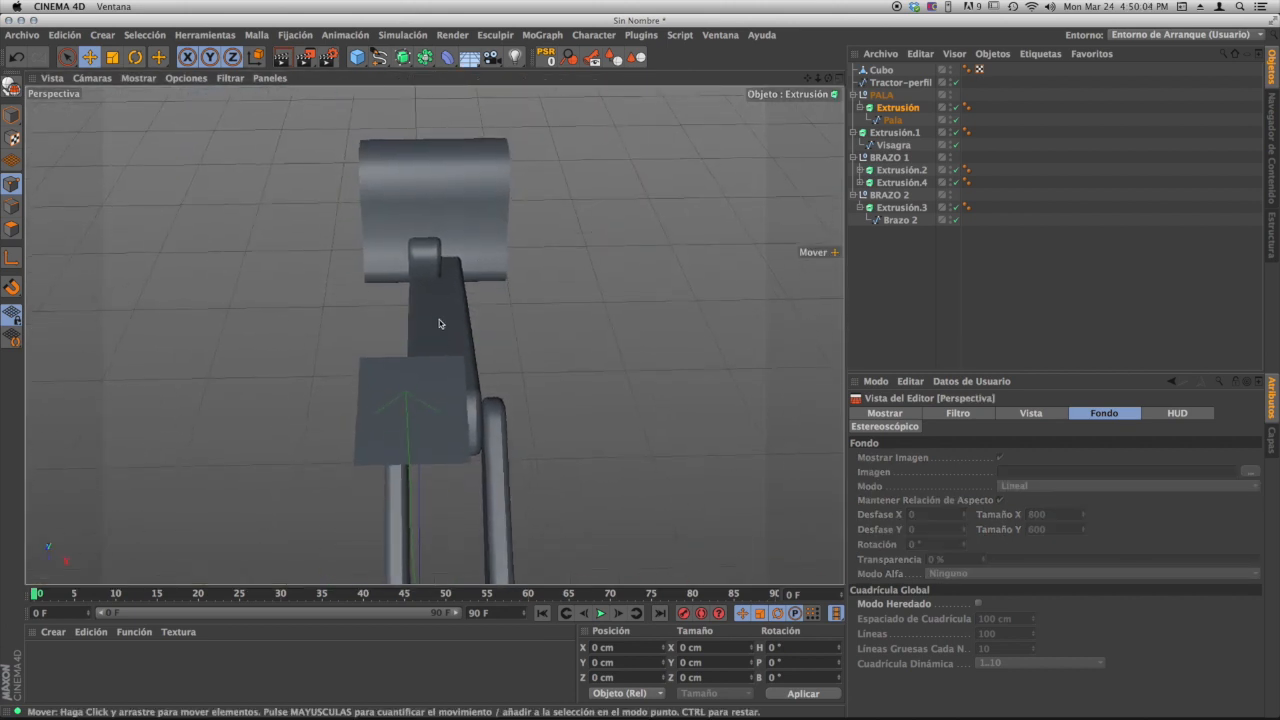
alt+drag(440, 321, 495, 335)
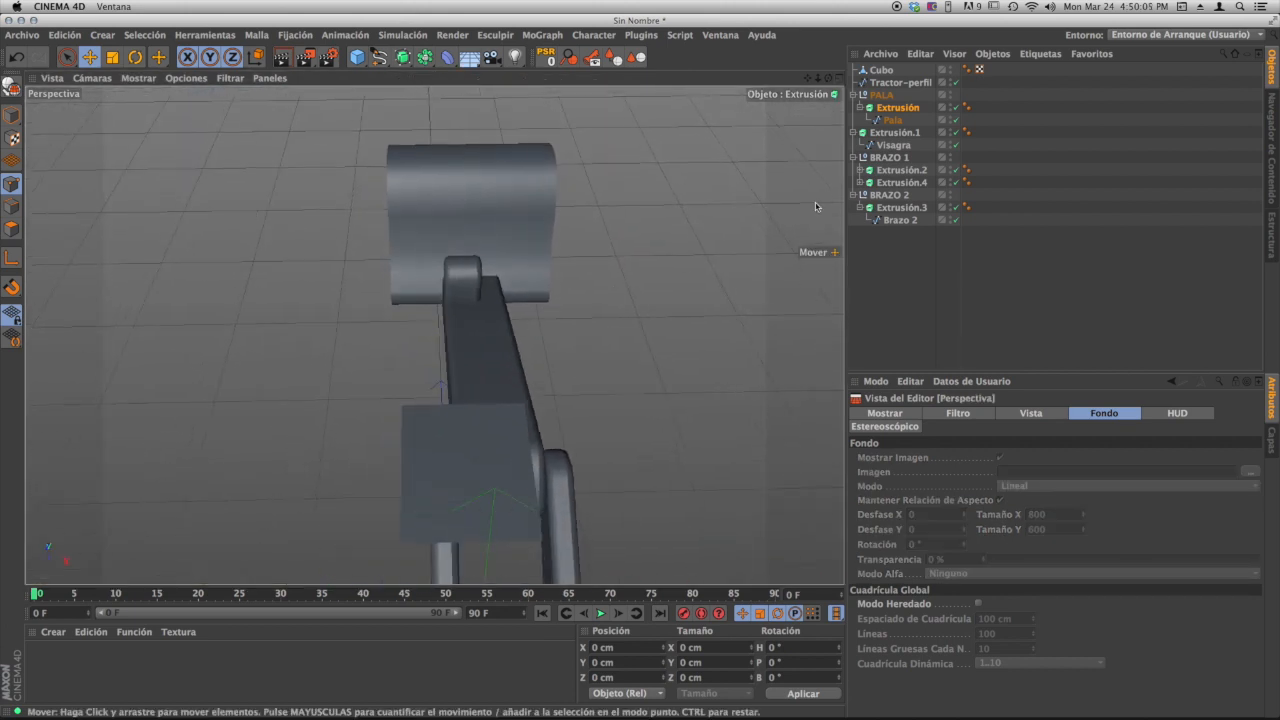
click(893, 145)
click(893, 132)
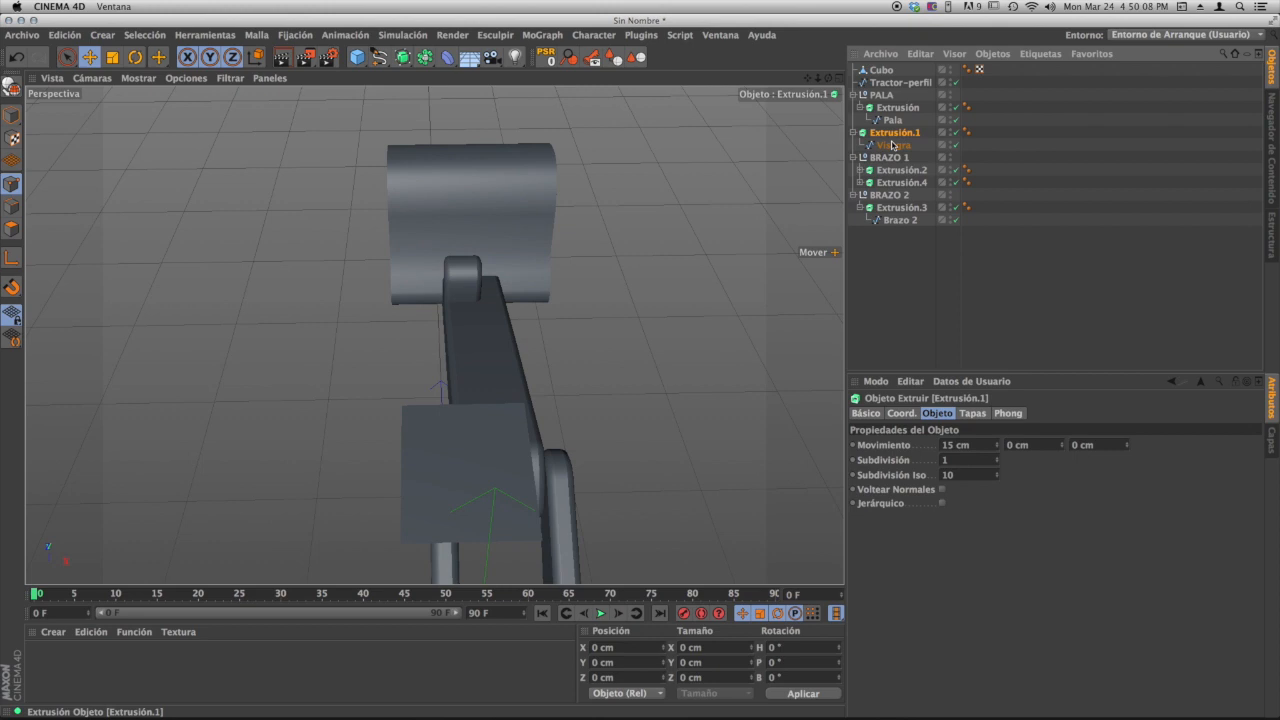
click(975, 445)
key(Return)
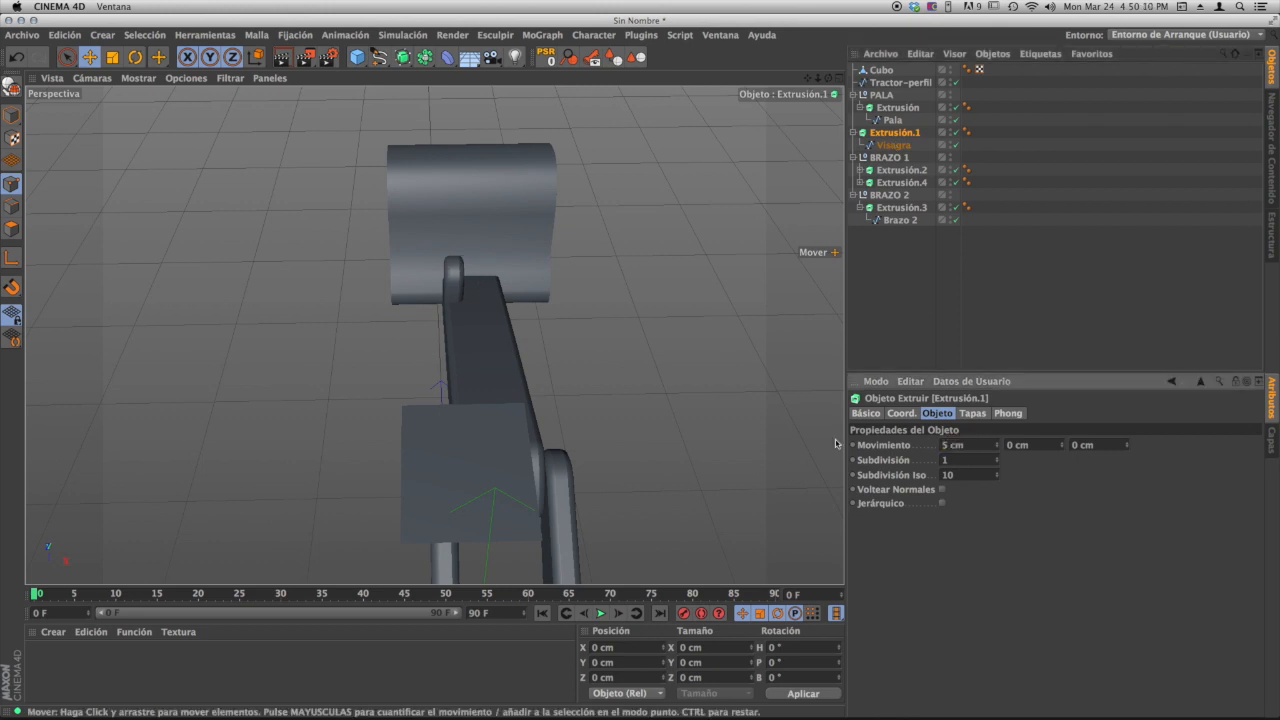
- Move the hinge's Extrusión.1 along X to the outer side of the second arm, beside the bucket
click(853, 132)
alt+middle_drag(487, 418, 473, 314)
alt+right_drag(500, 394, 397, 417)
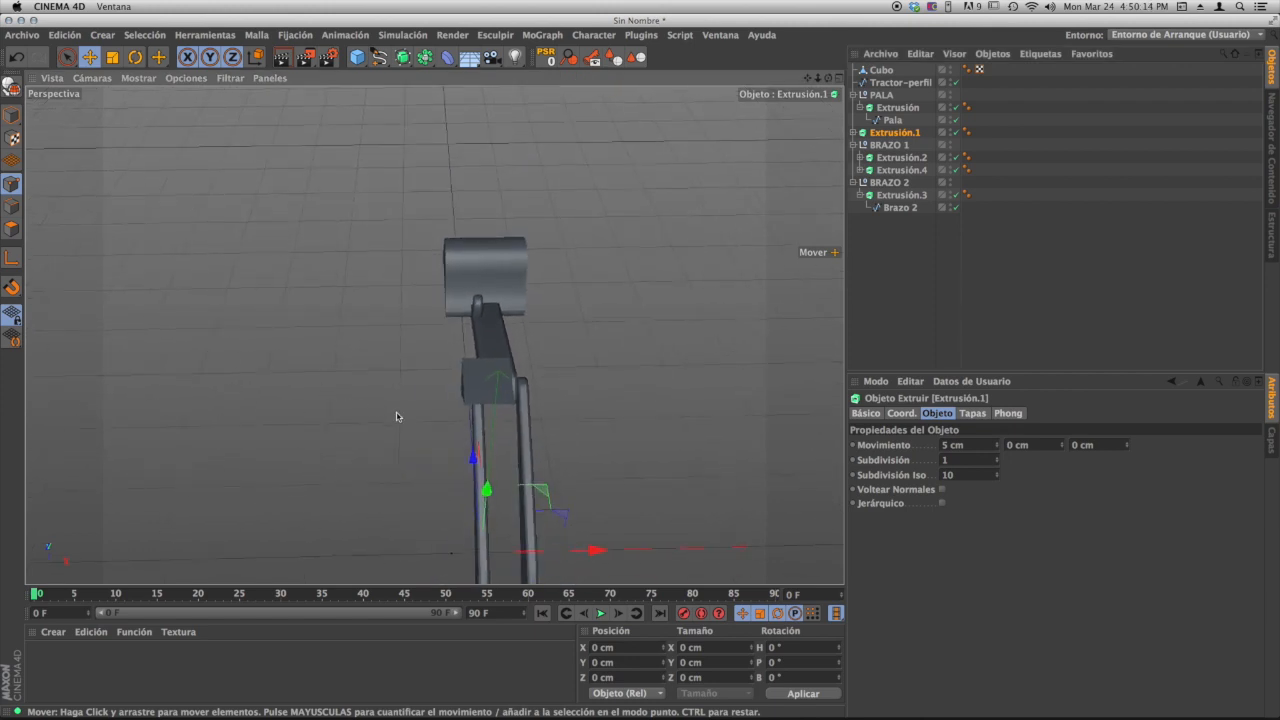
alt+middle_drag(397, 417, 366, 398)
drag(562, 531, 591, 534)
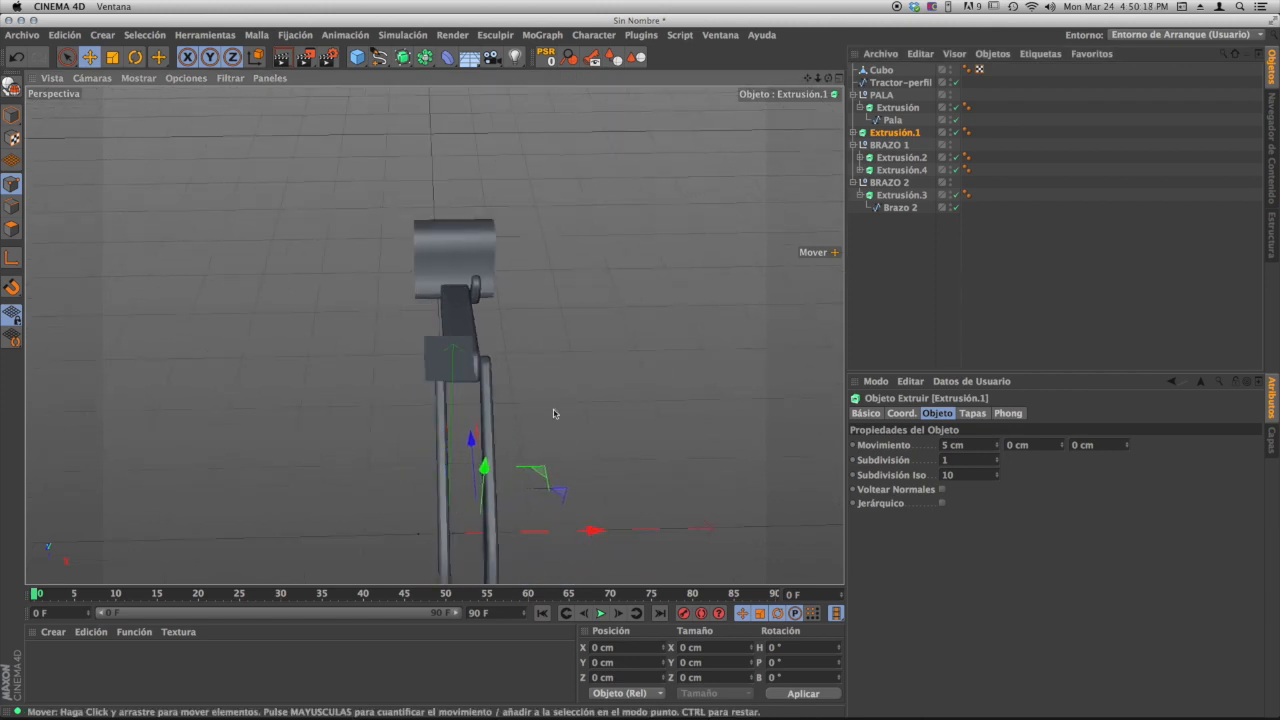
- Duplicate the hinge's Extrusión.1 and group both copies under a null named VISAGRAS
alt+right_drag(443, 297, 594, 287)
alt+drag(506, 323, 469, 378)
alt+middle_drag(484, 274, 470, 311)
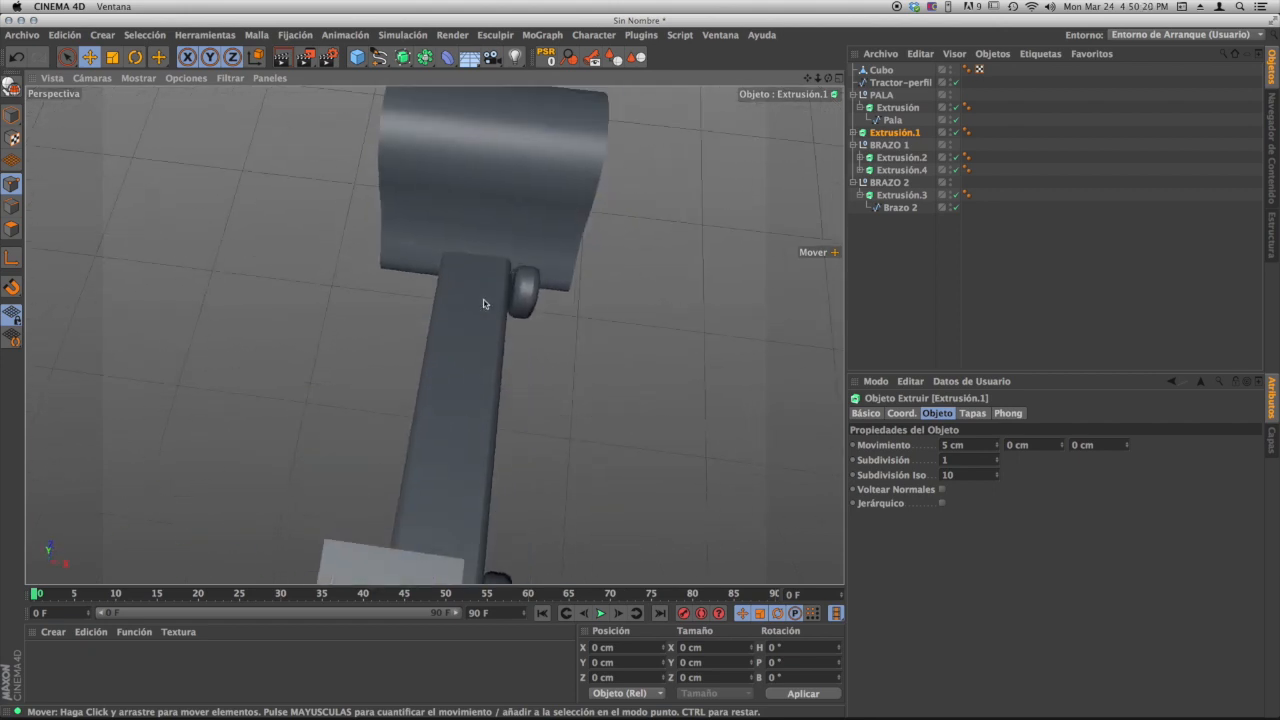
ctrl+drag(884, 136, 888, 140)
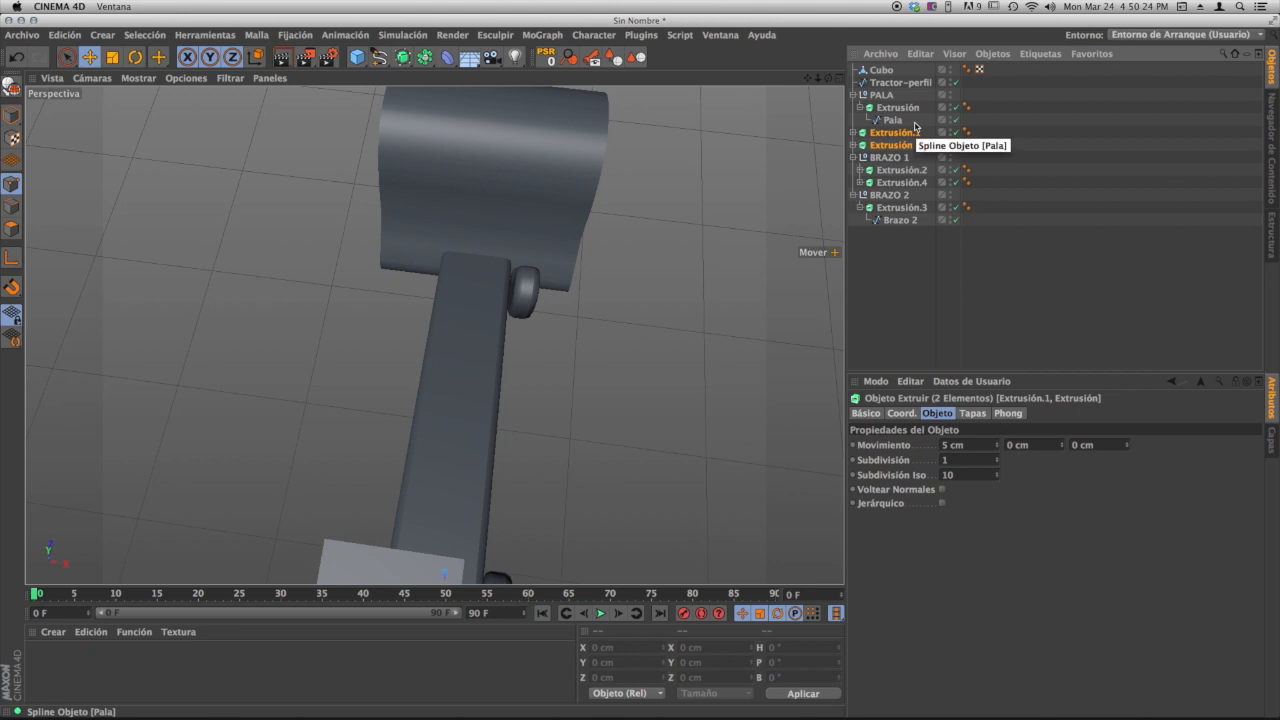
key(alt+g)
double_click(881, 132)
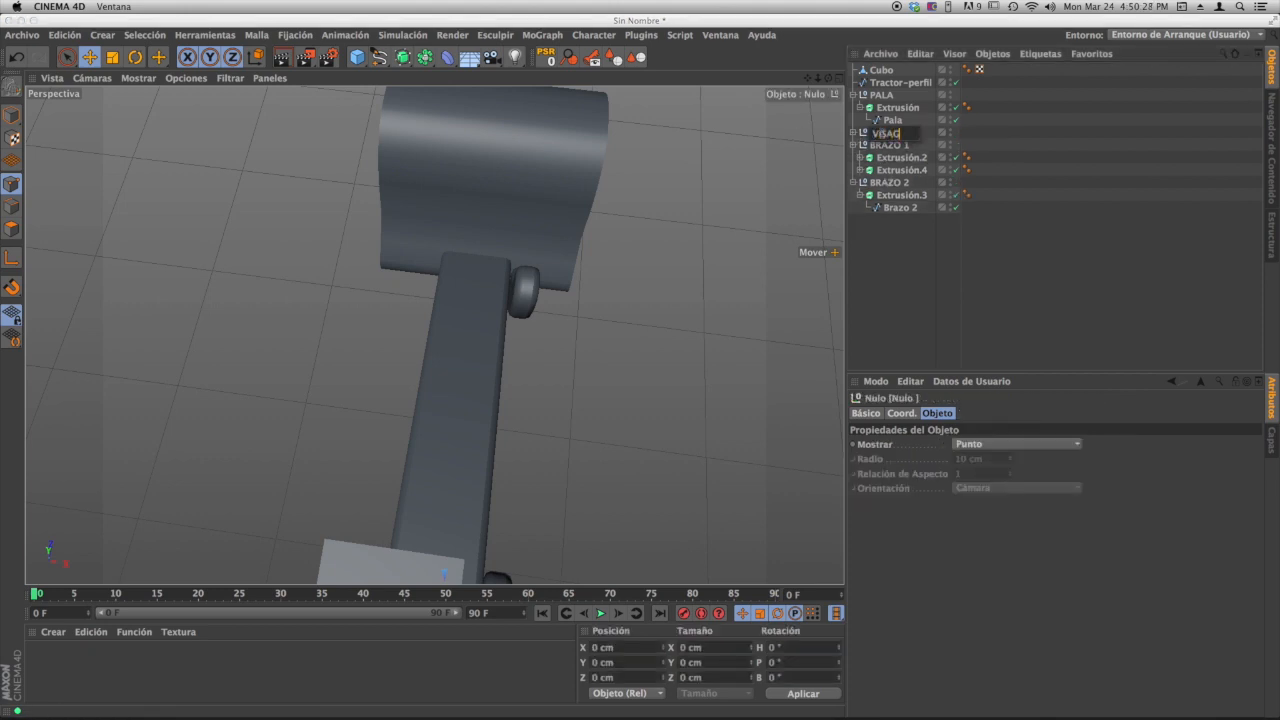
text(VISAGRAS)
key(Return)
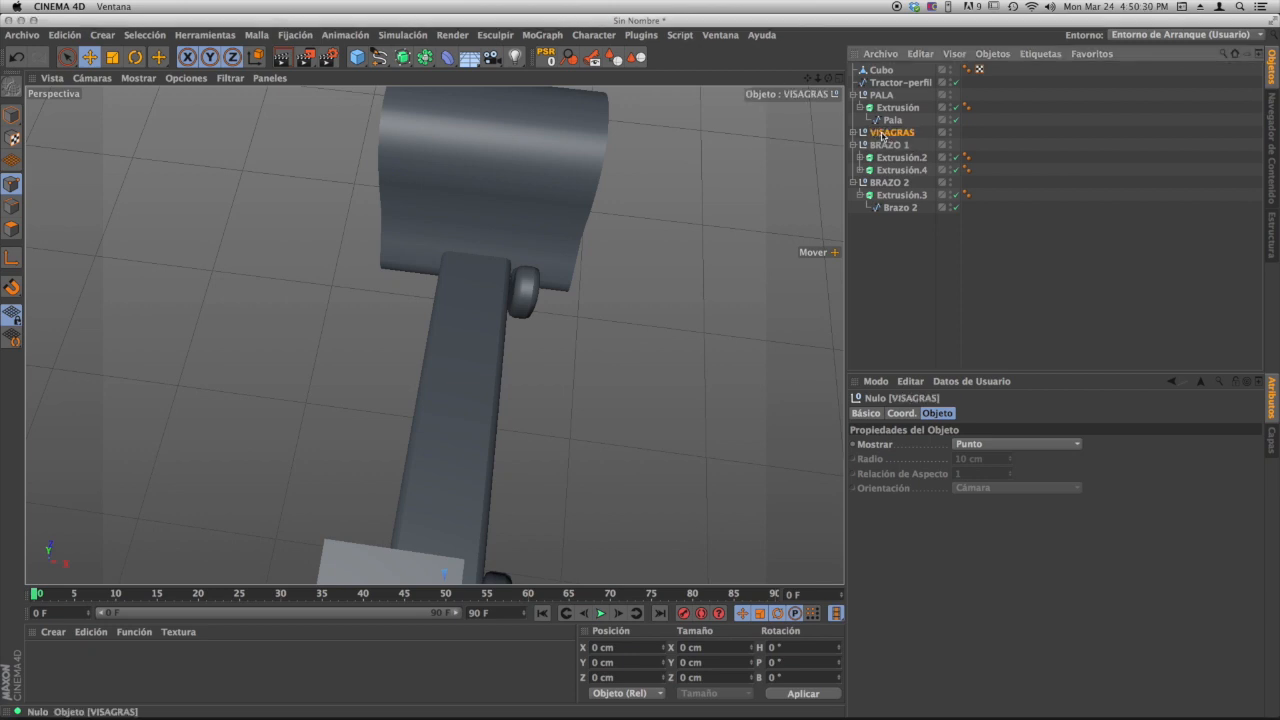
- With Y and Z locked, move Extrusión.1 in VISAGRAS along X to the opposite side of the second arm, then unlock both axes
click(852, 133)
click(900, 146)
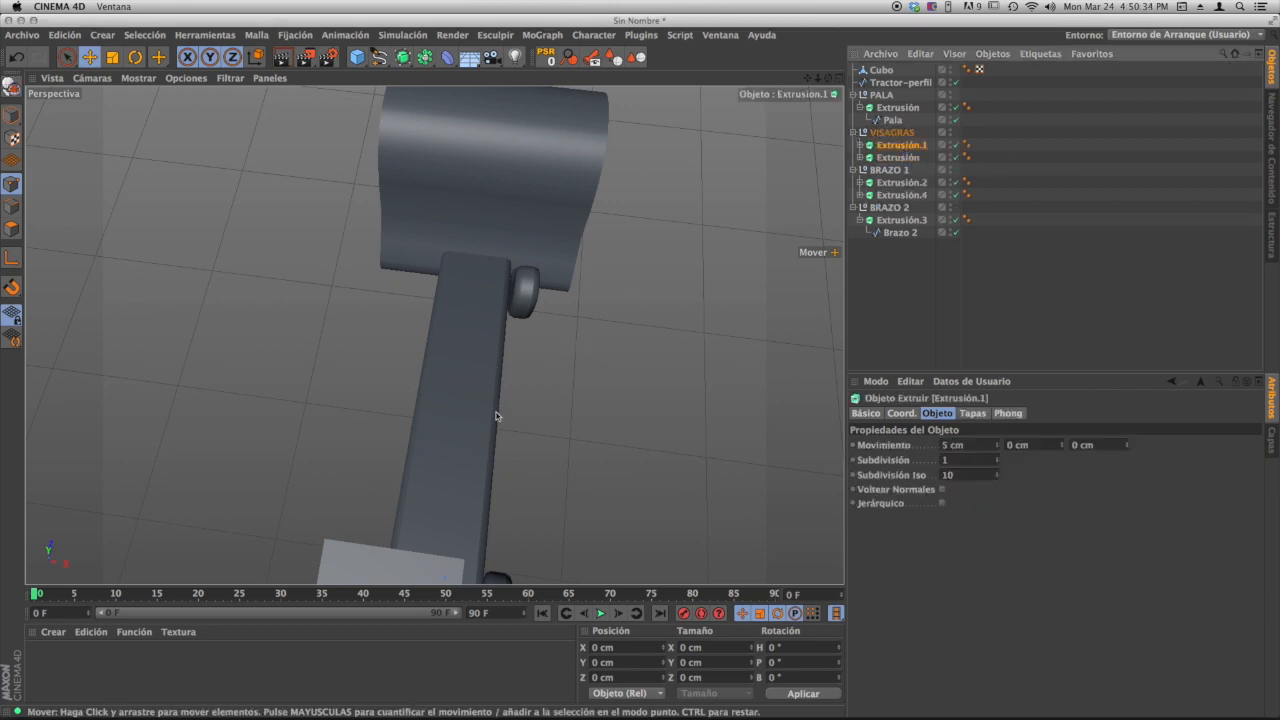
click(89, 57)
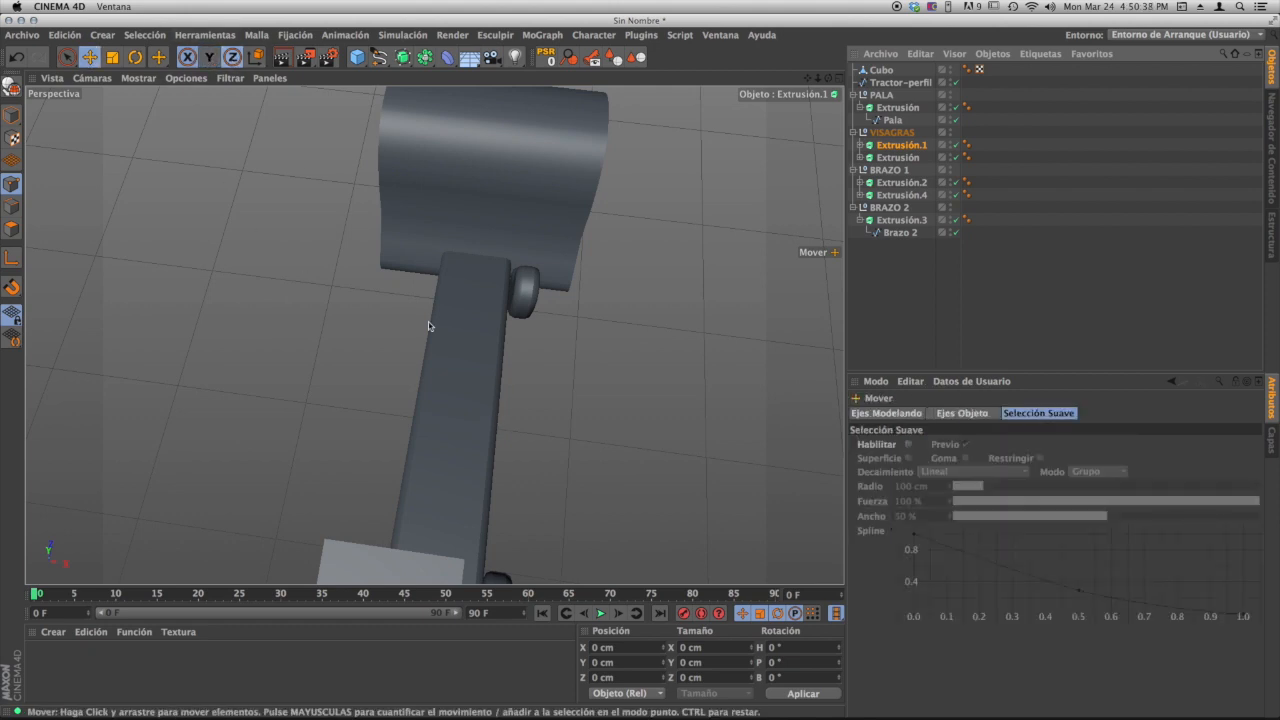
alt+drag(545, 351, 544, 350)
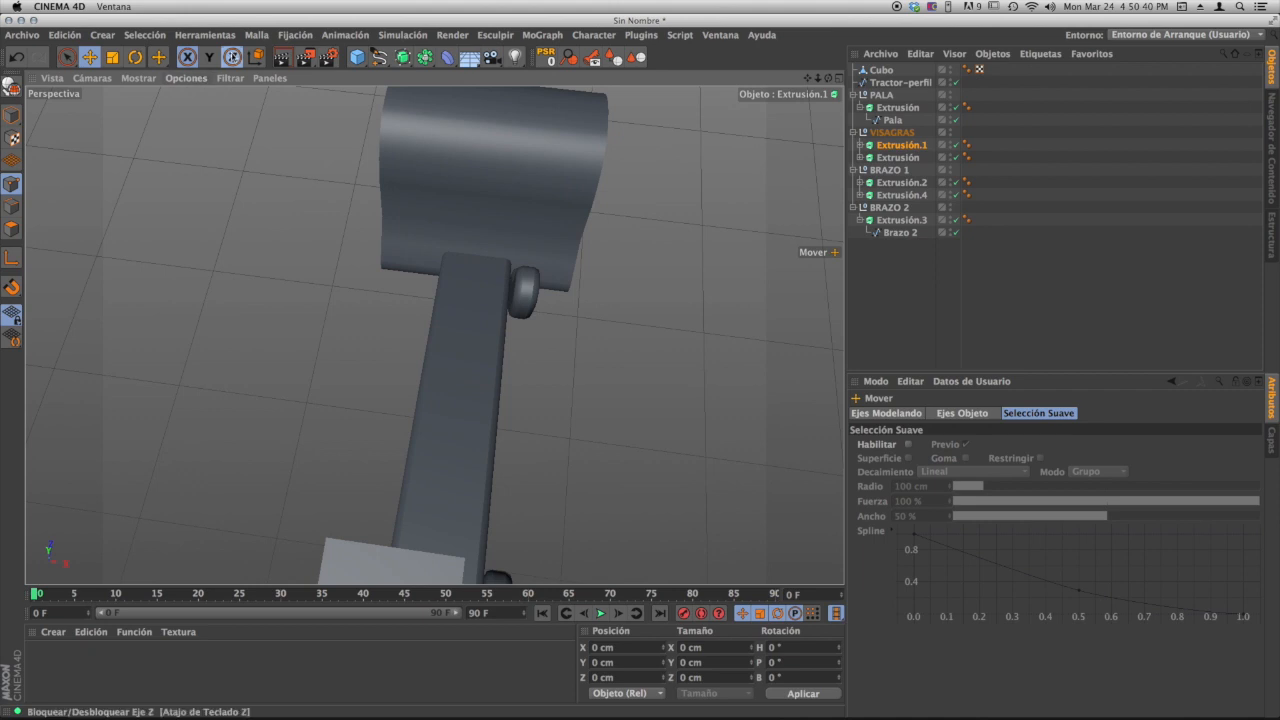
click(232, 59)
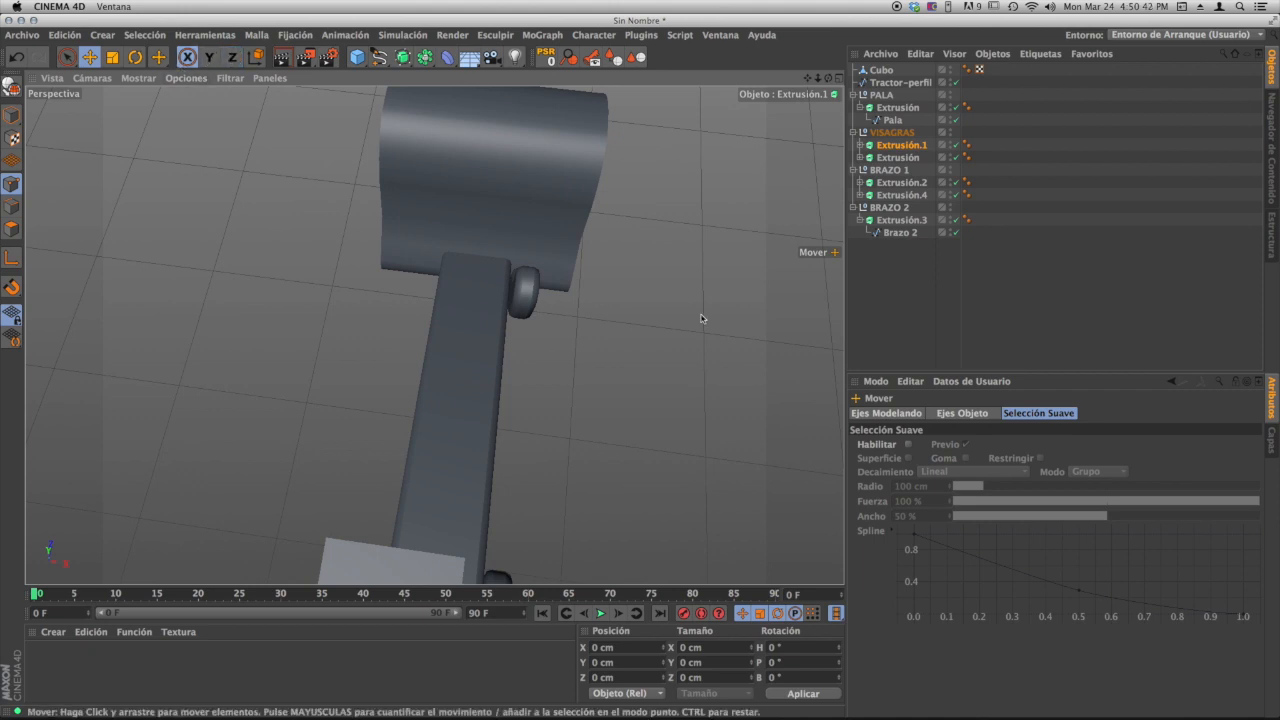
drag(703, 317, 510, 362)
drag(636, 321, 641, 319)
click(209, 57)
click(232, 57)
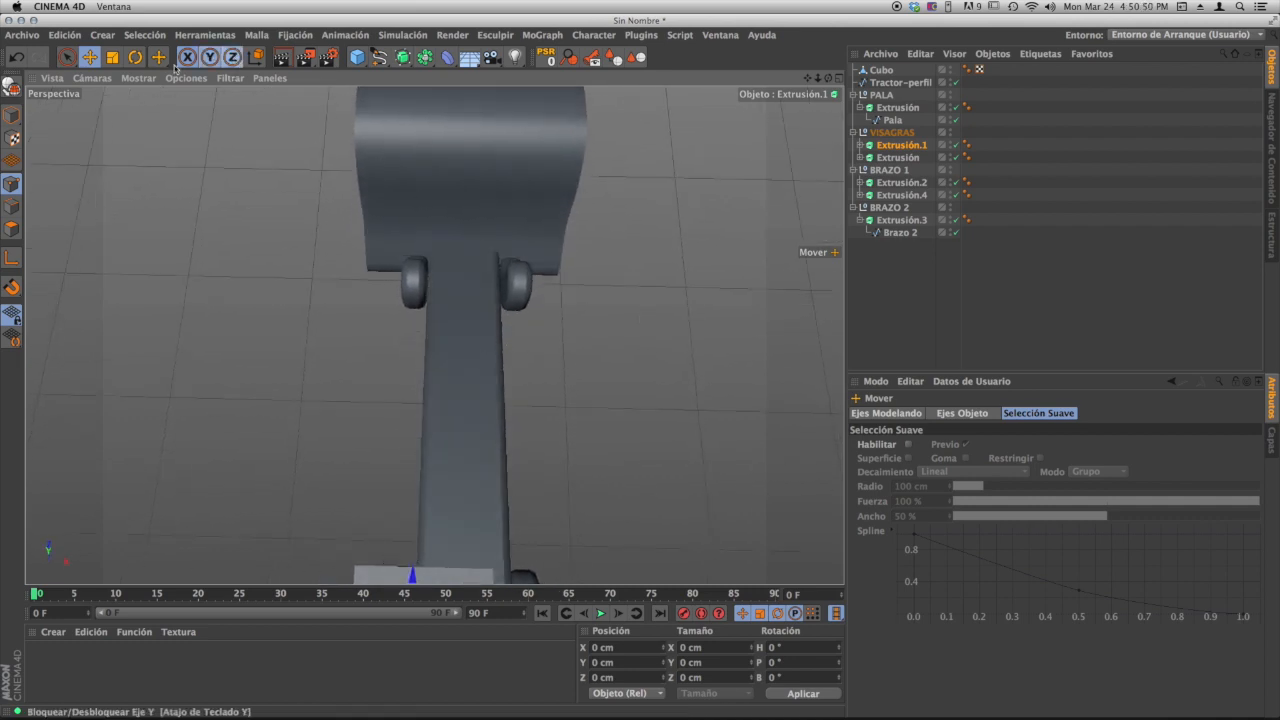
- Examine the VISAGRAS group, the paired arms and the Tractor-perfil spline from several angles in the perspective view
click(66, 57)
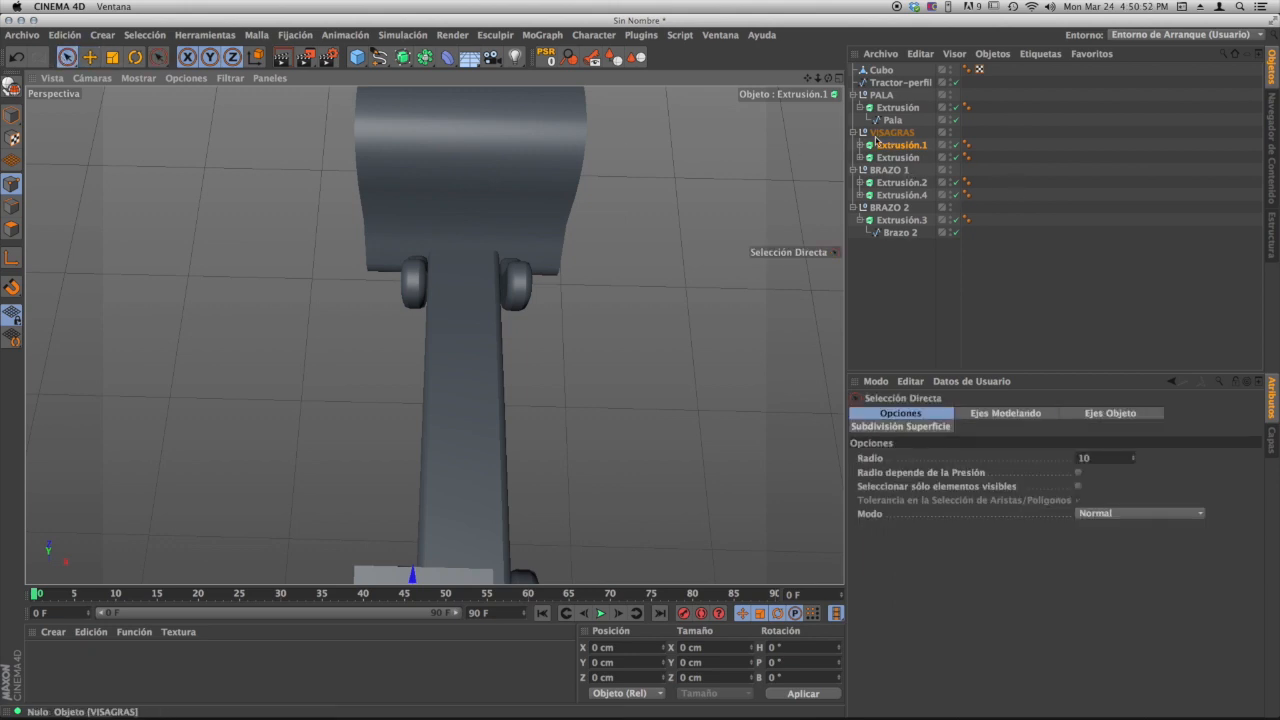
click(855, 132)
click(890, 132)
alt+drag(500, 409, 548, 175)
alt+drag(449, 165, 419, 346)
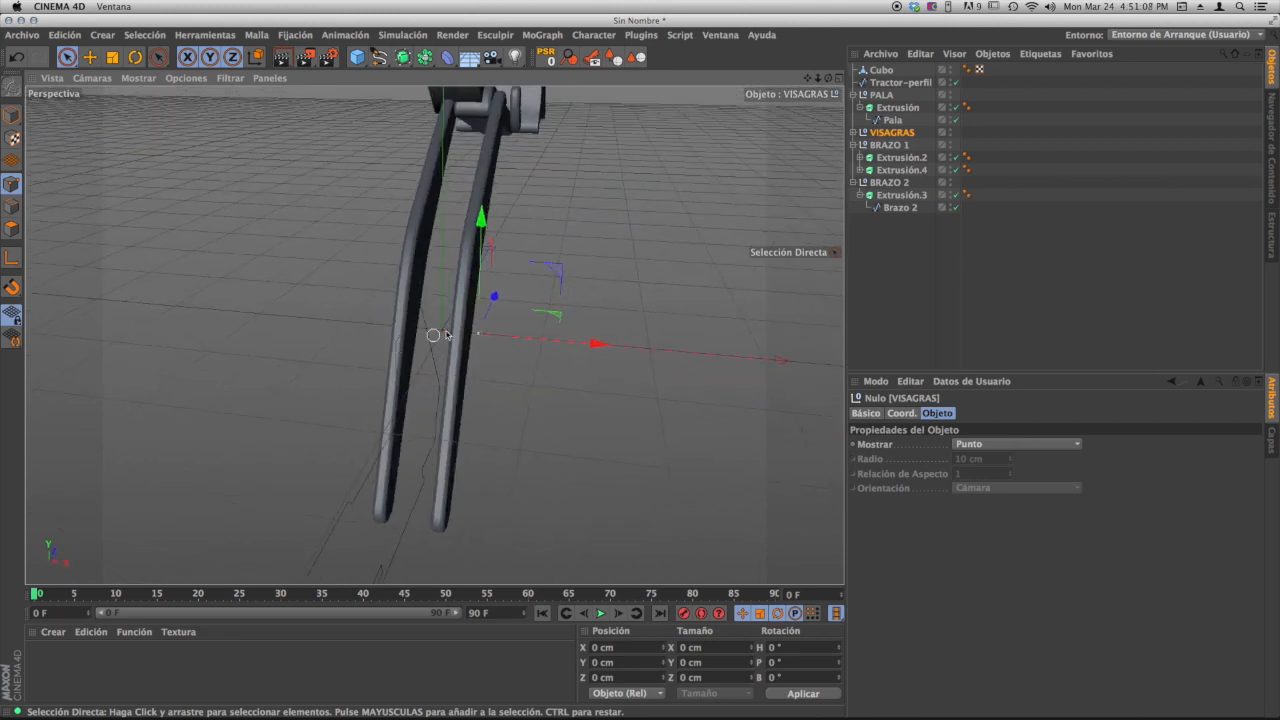
click(882, 85)
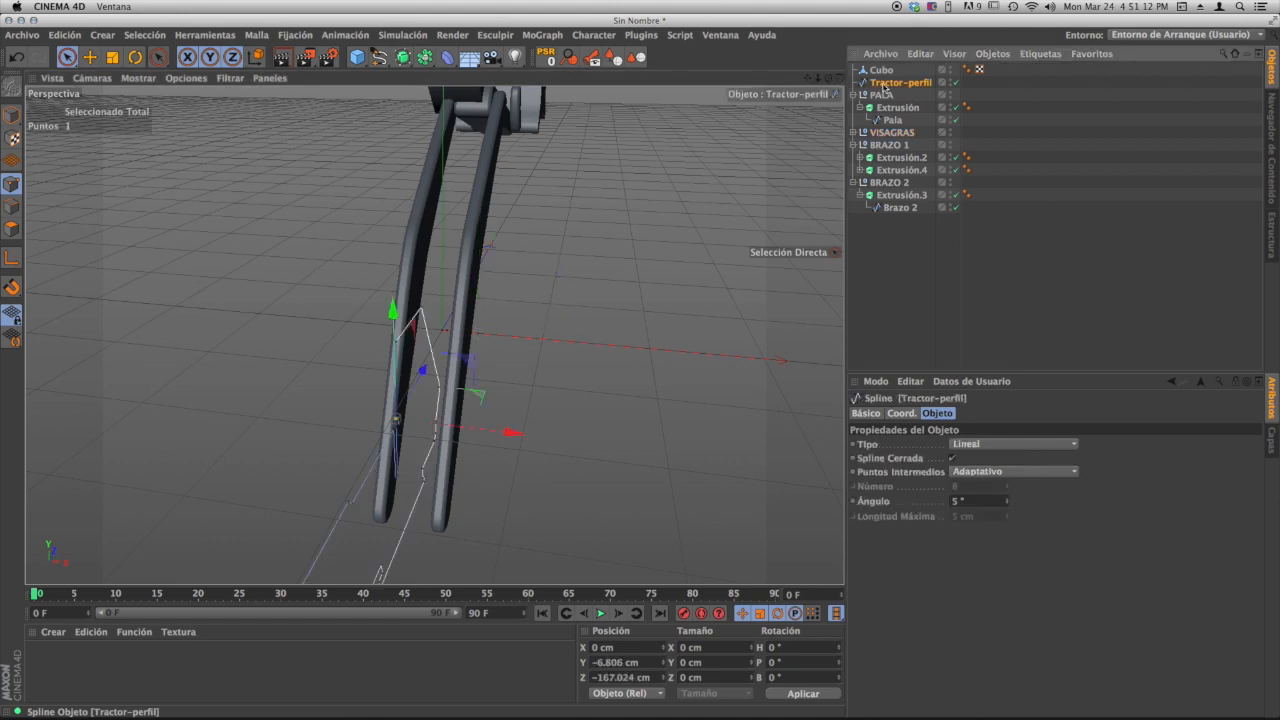
alt+drag(454, 458, 305, 345)
alt+drag(454, 207, 510, 395)
alt+drag(465, 435, 378, 378)
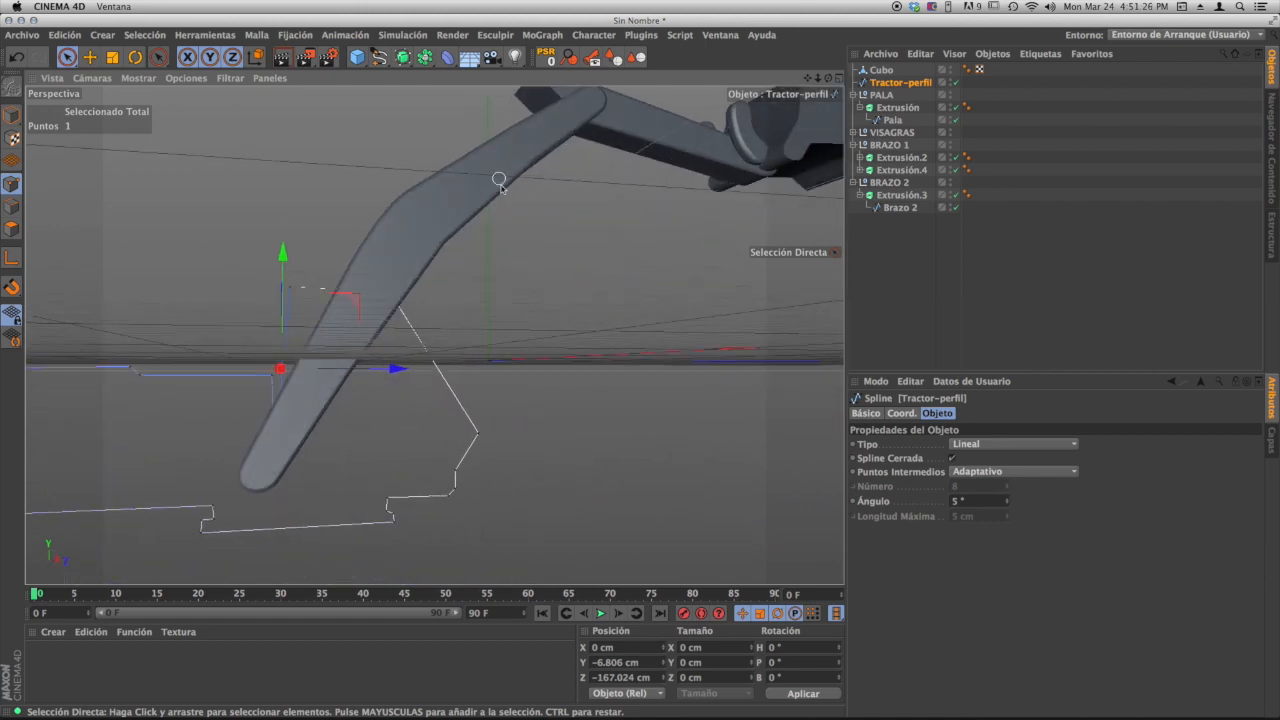
alt+drag(447, 244, 620, 280)
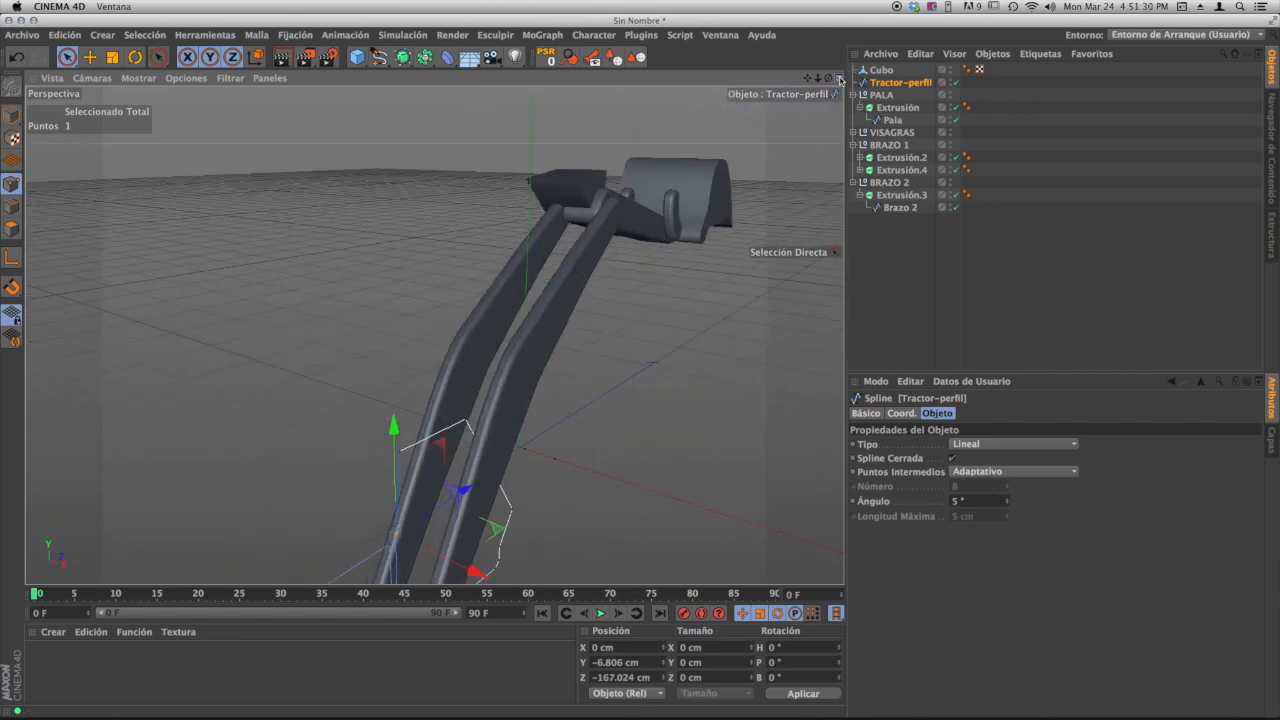
- Rename the Cubo object as Codo while checking the elbow piece against the side-view reference
click(838, 77)
click(428, 336)
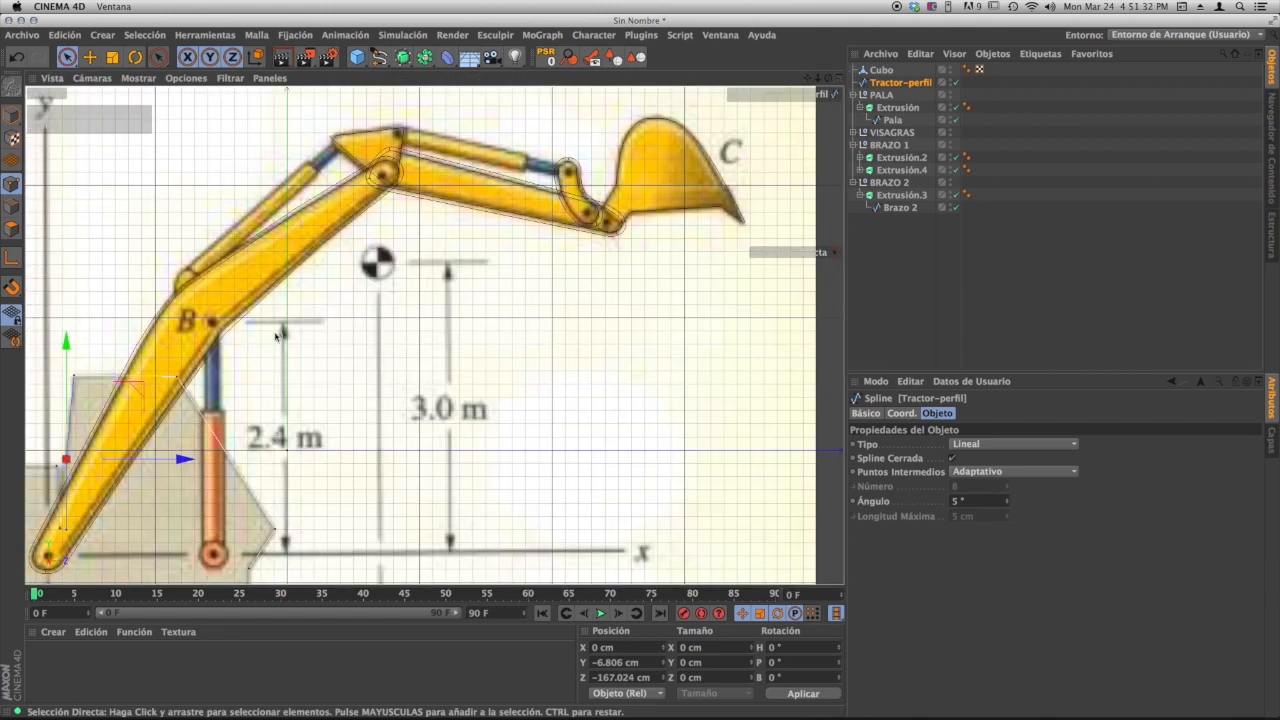
alt+middle_drag(364, 146, 369, 248)
alt+right_drag(369, 248, 475, 238)
alt+middle_drag(450, 256, 493, 262)
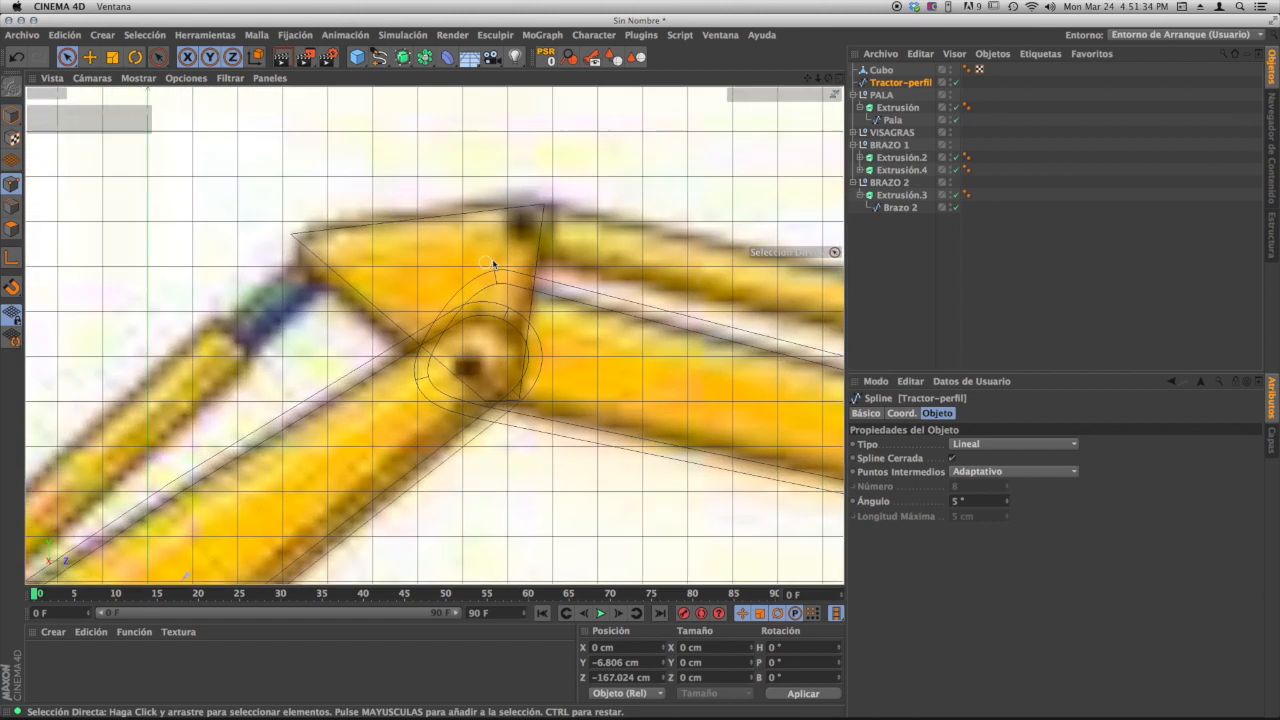
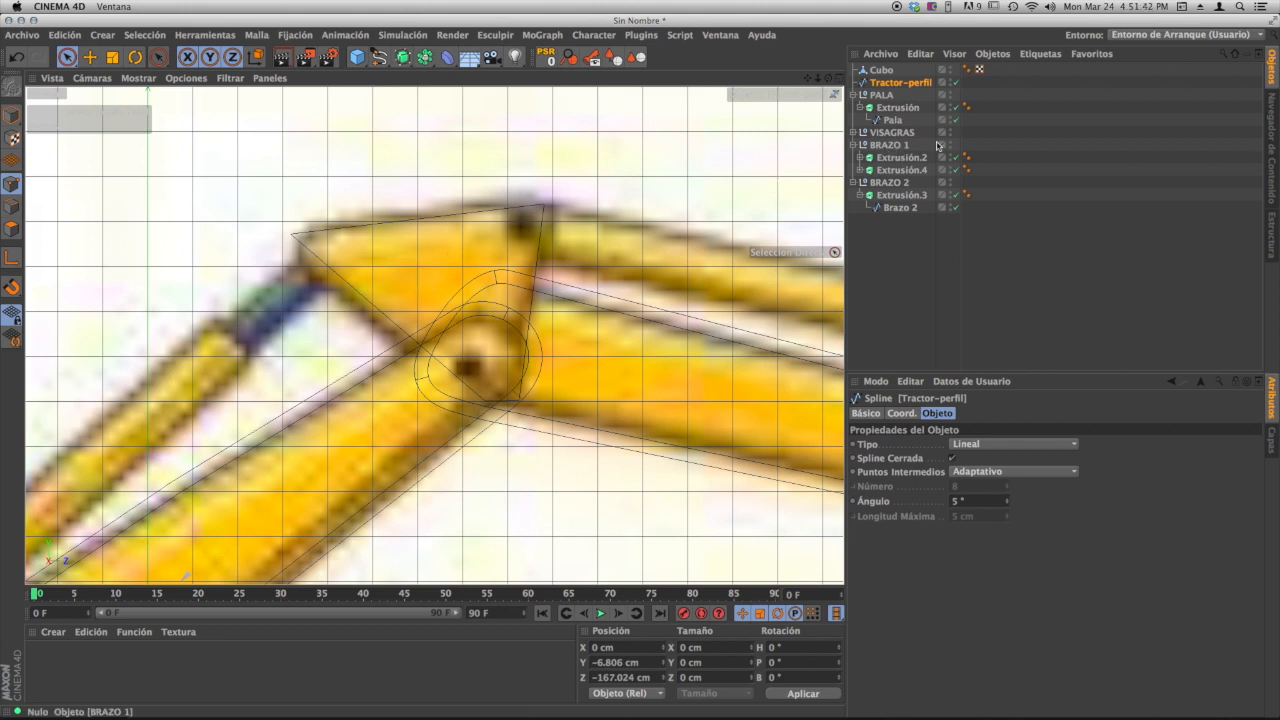
click(881, 71)
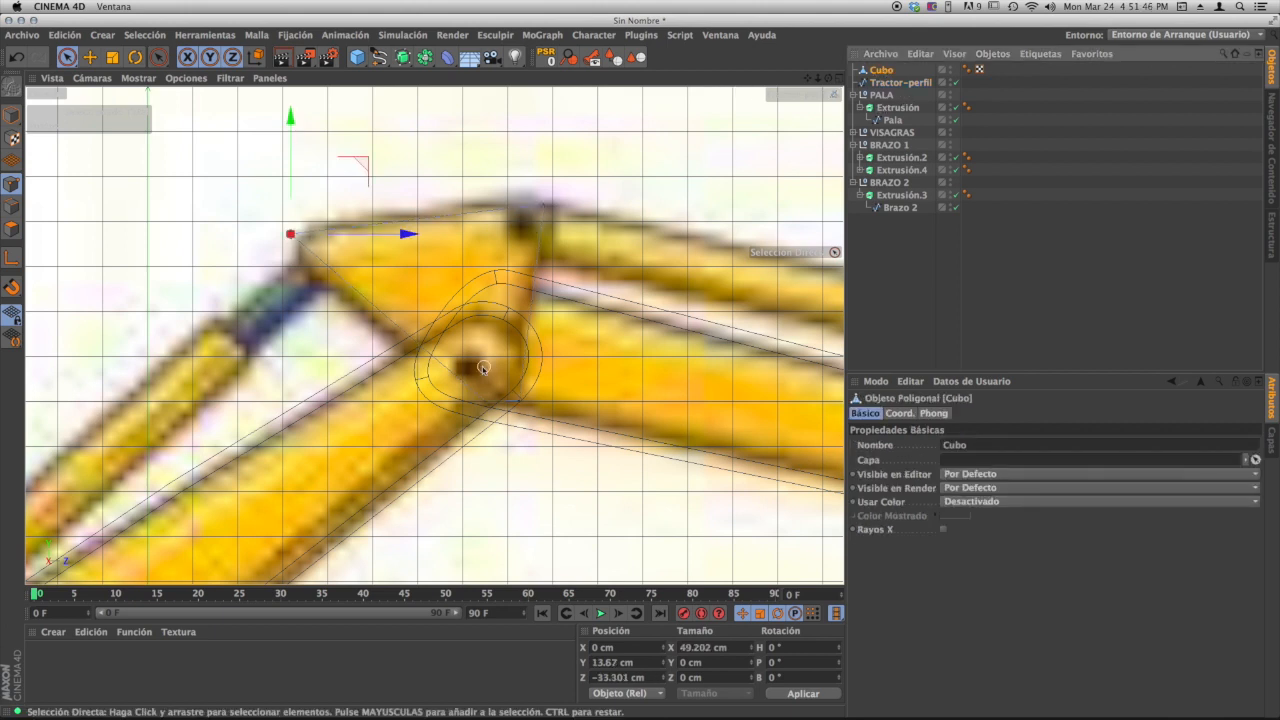
mouse_move(505, 342)
alt+right_down()
mouse_move(351, 357)
mouse_move(504, 335)
alt+right_up()
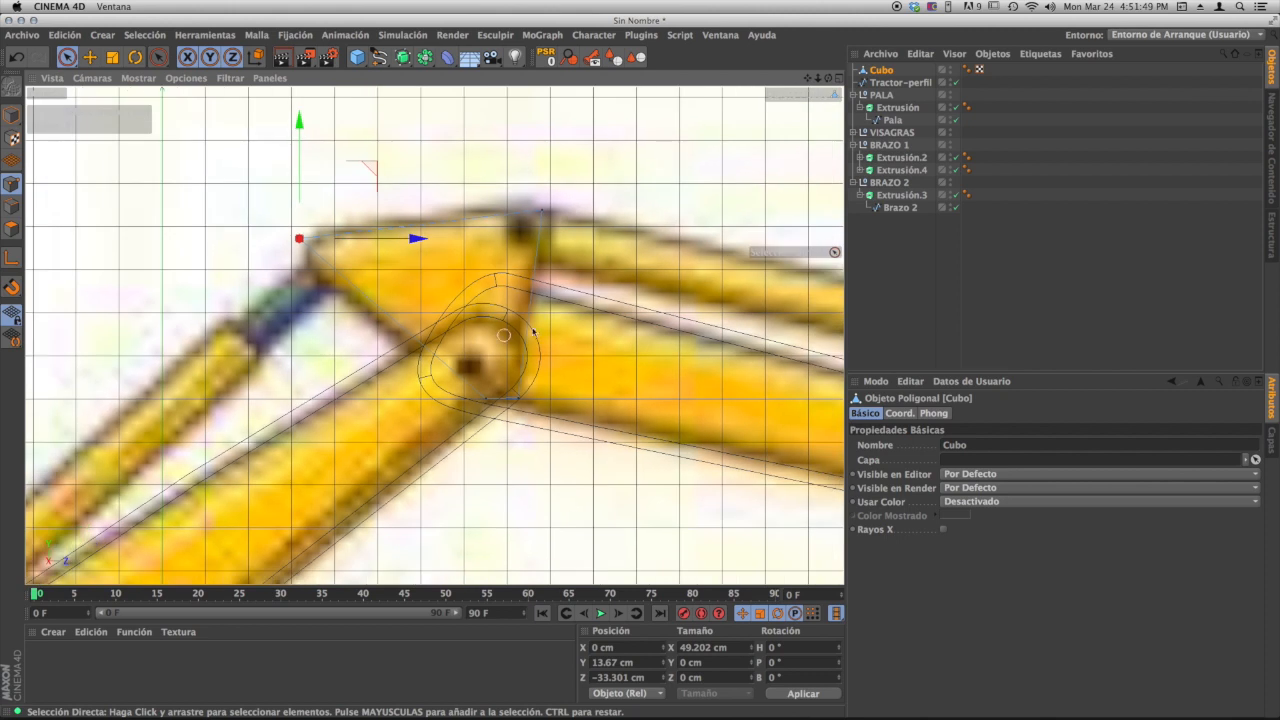
double_click(884, 71)
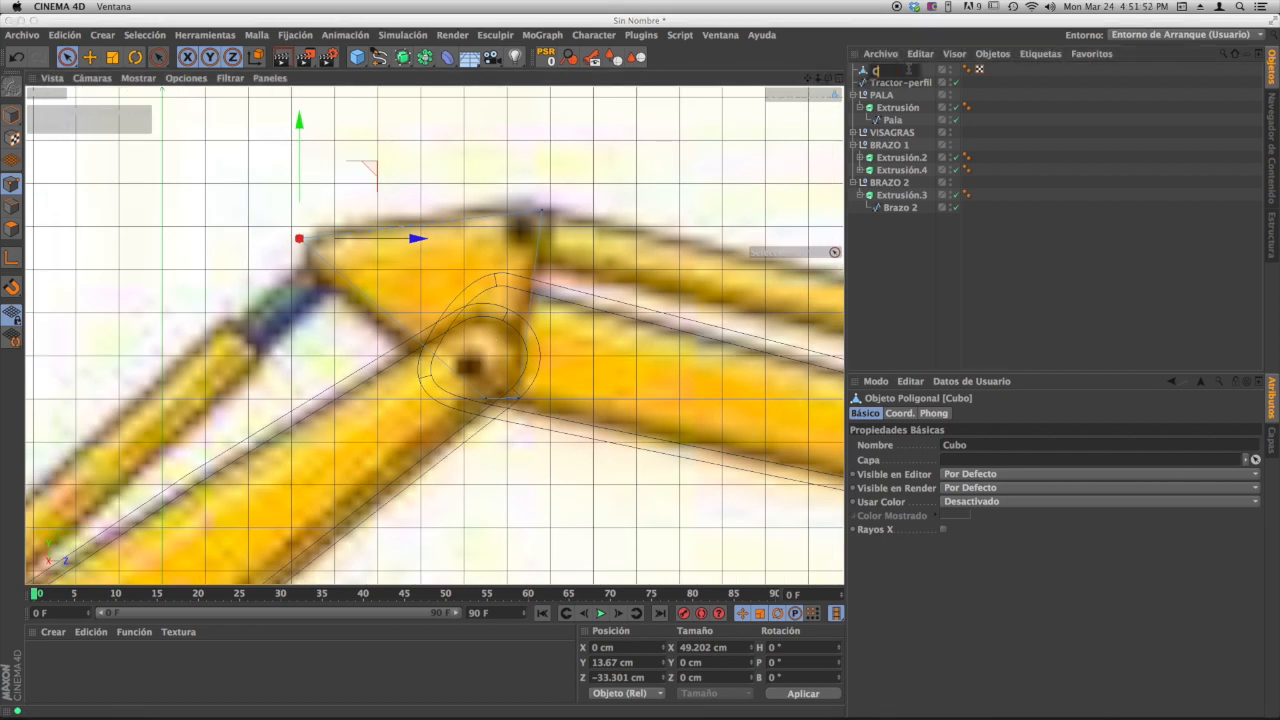
key(Return)
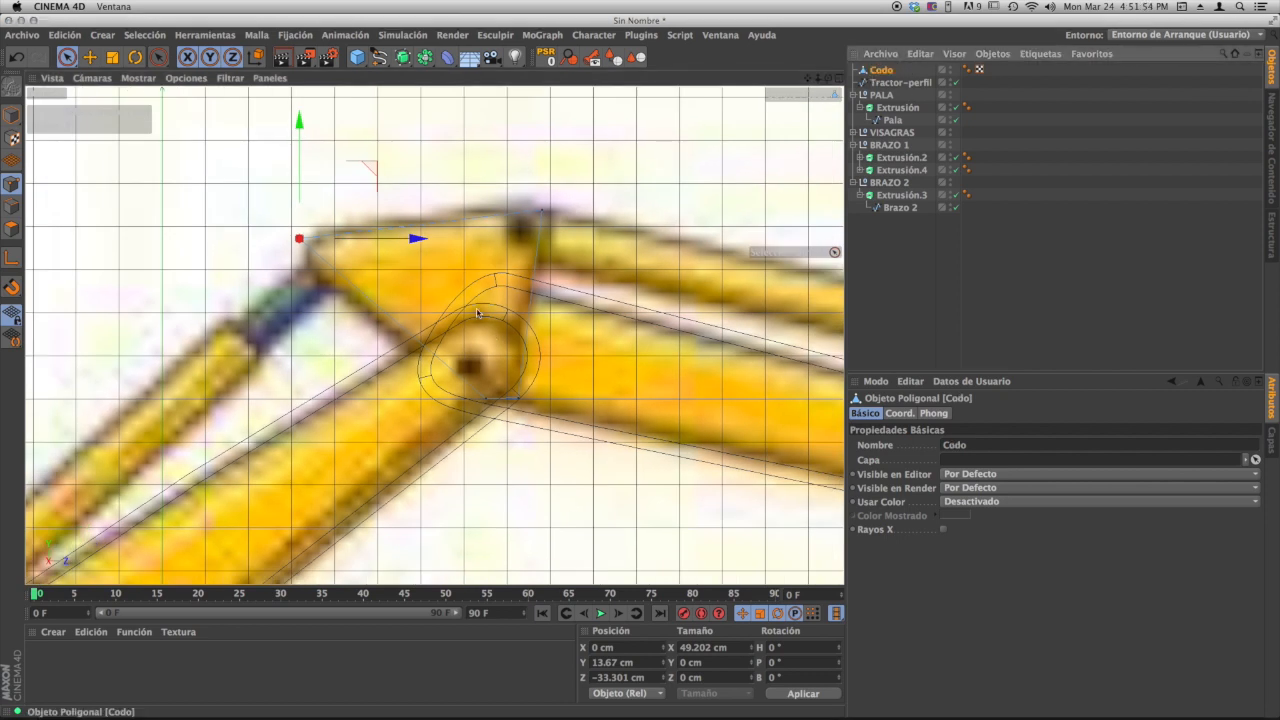
alt+middle_drag(477, 313, 498, 332)
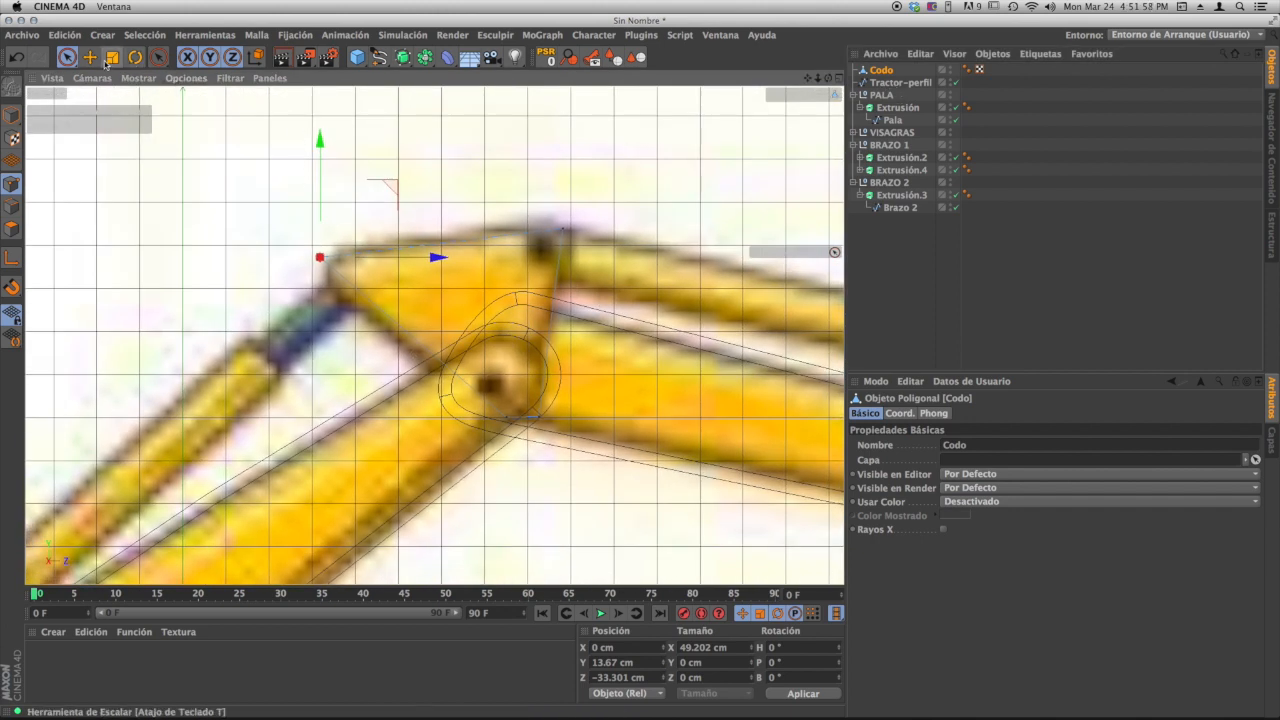
- Cut a loop across Codo's top and sides near its pointed front end, using Seccionar in Ciclo mode on polygons
click(159, 58)
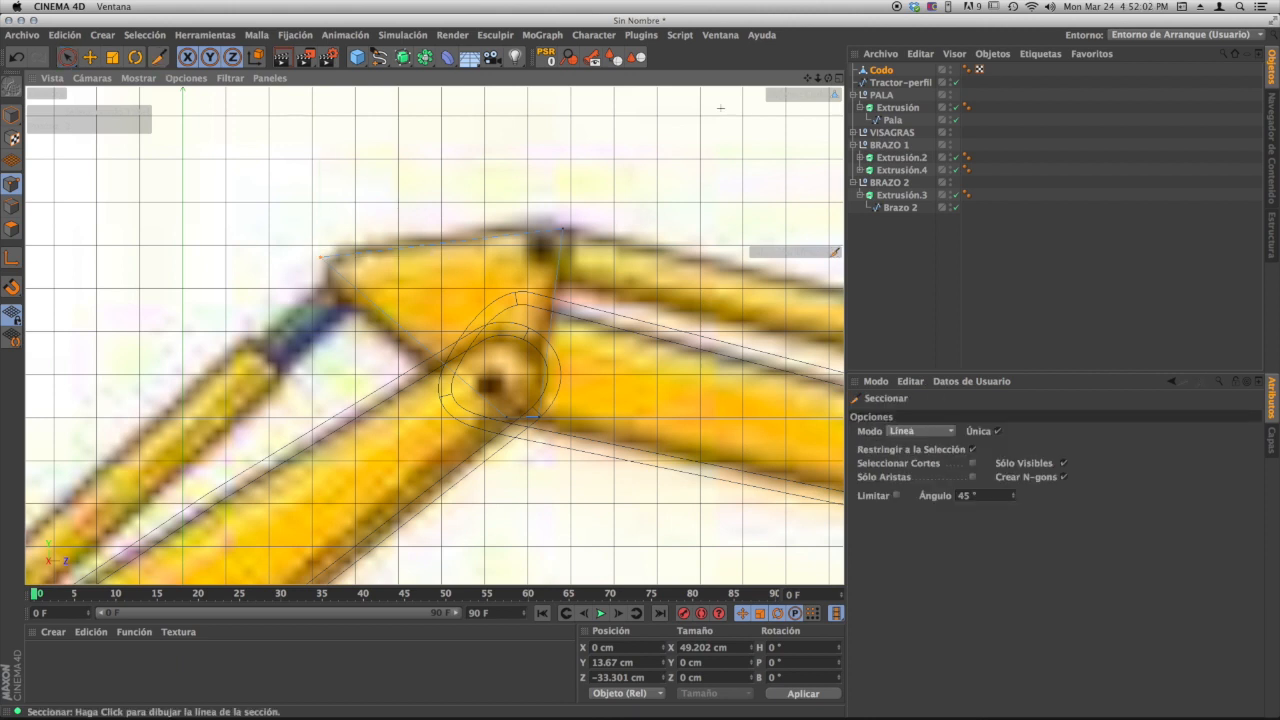
middle_click(829, 87)
click(430, 78)
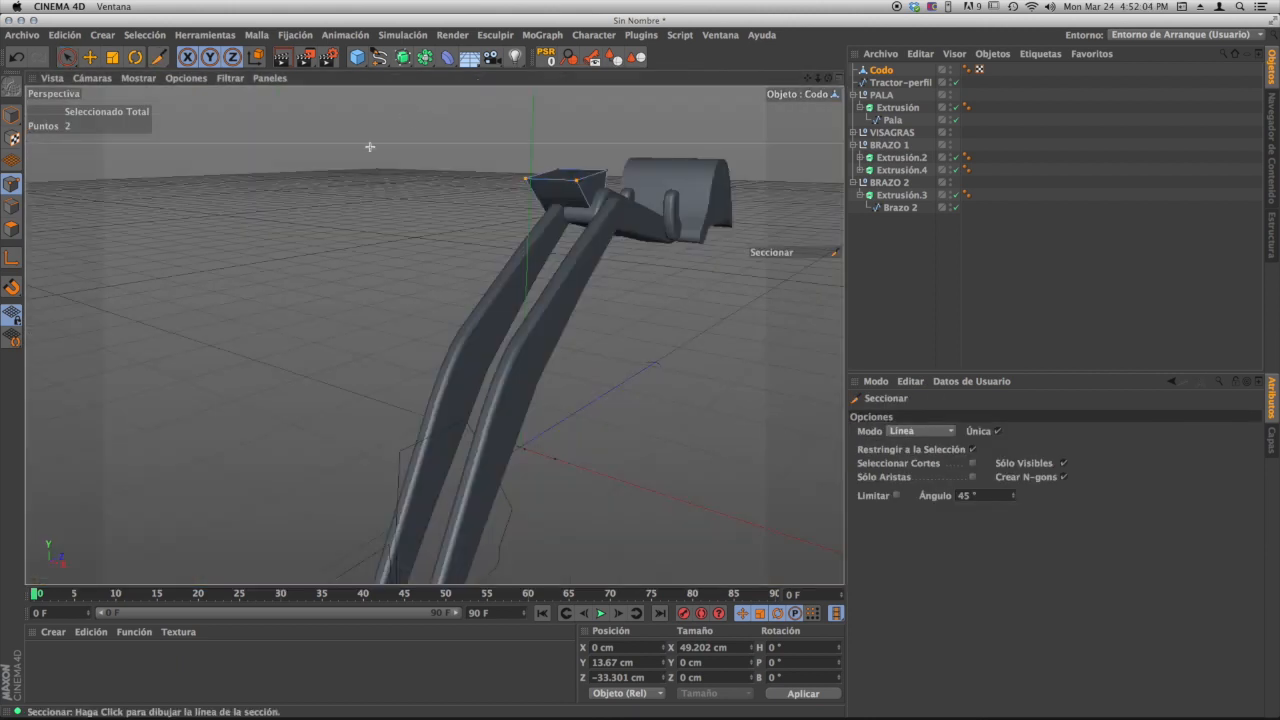
alt+drag(414, 157, 415, 196)
alt+drag(631, 163, 531, 198)
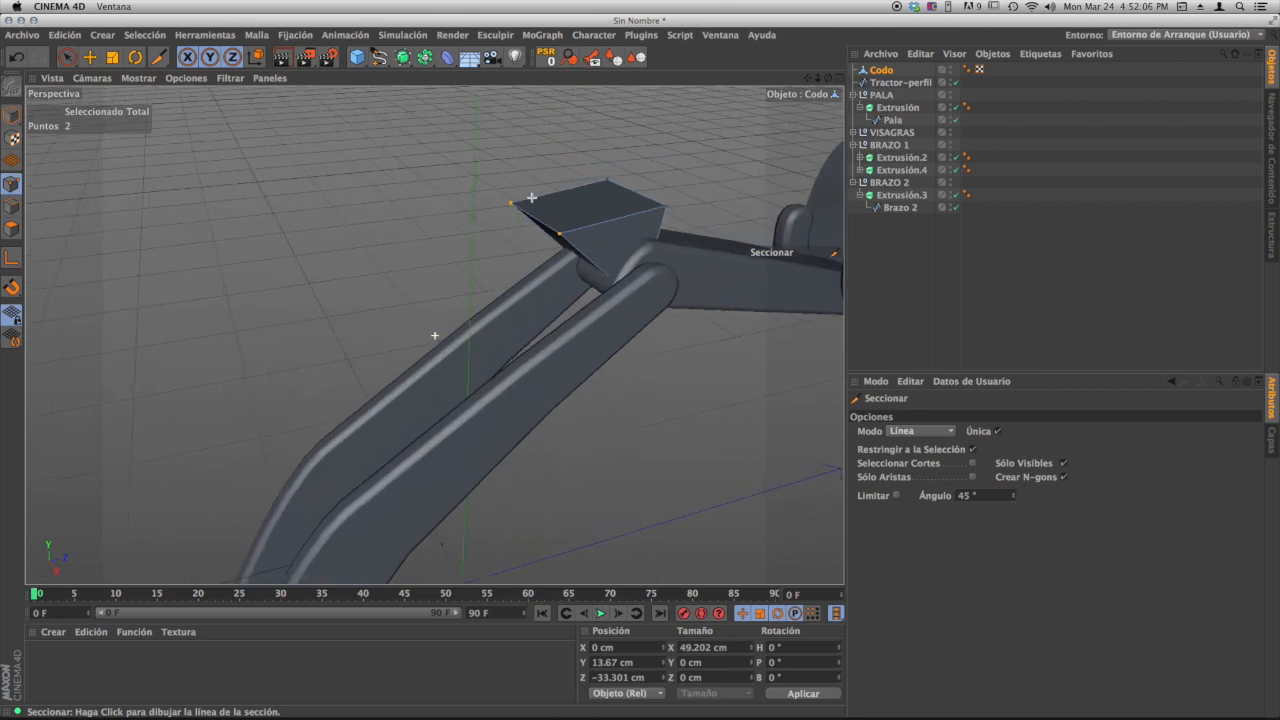
click(12, 229)
alt+right_drag(534, 197, 603, 188)
alt+middle_drag(628, 196, 567, 169)
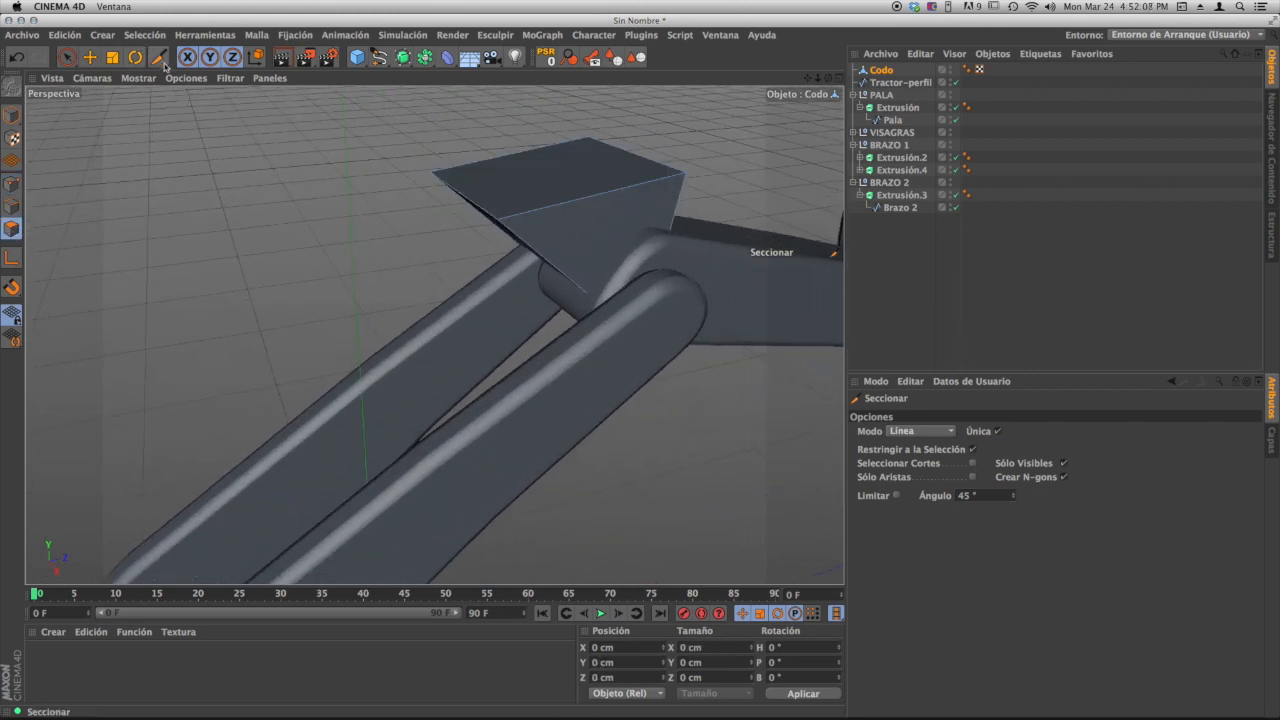
click(918, 431)
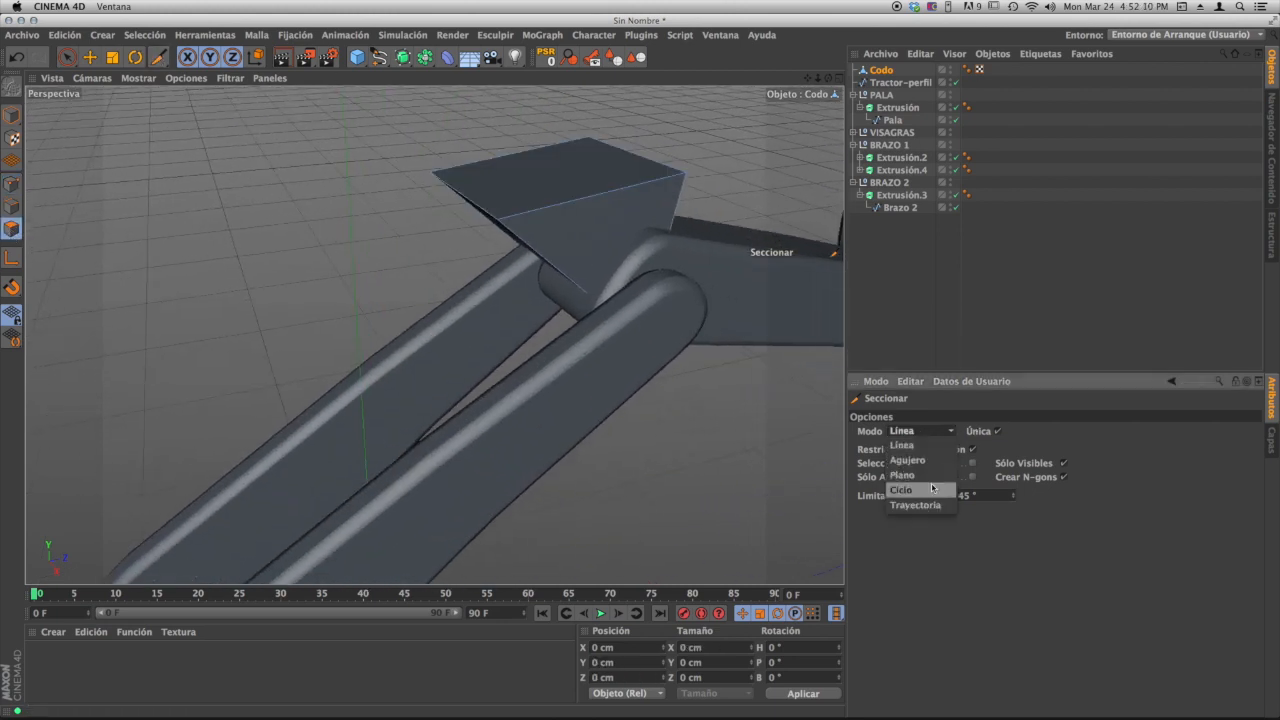
click(901, 490)
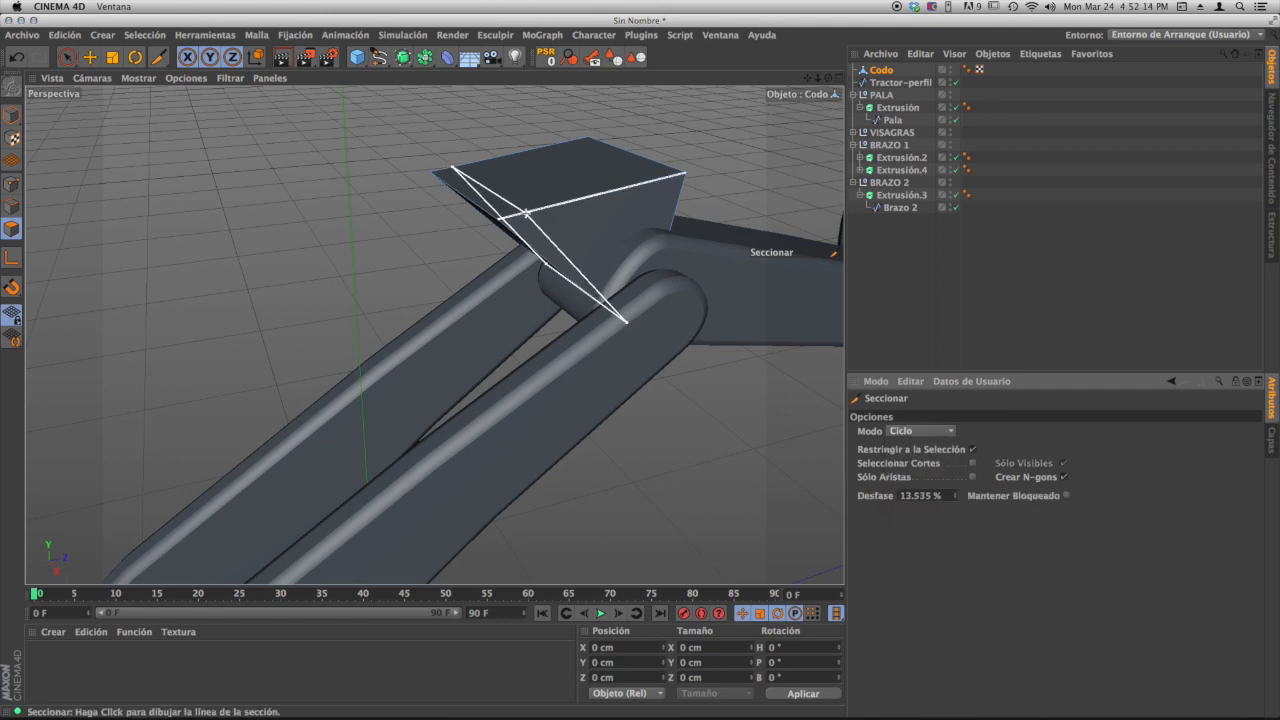
click(550, 208)
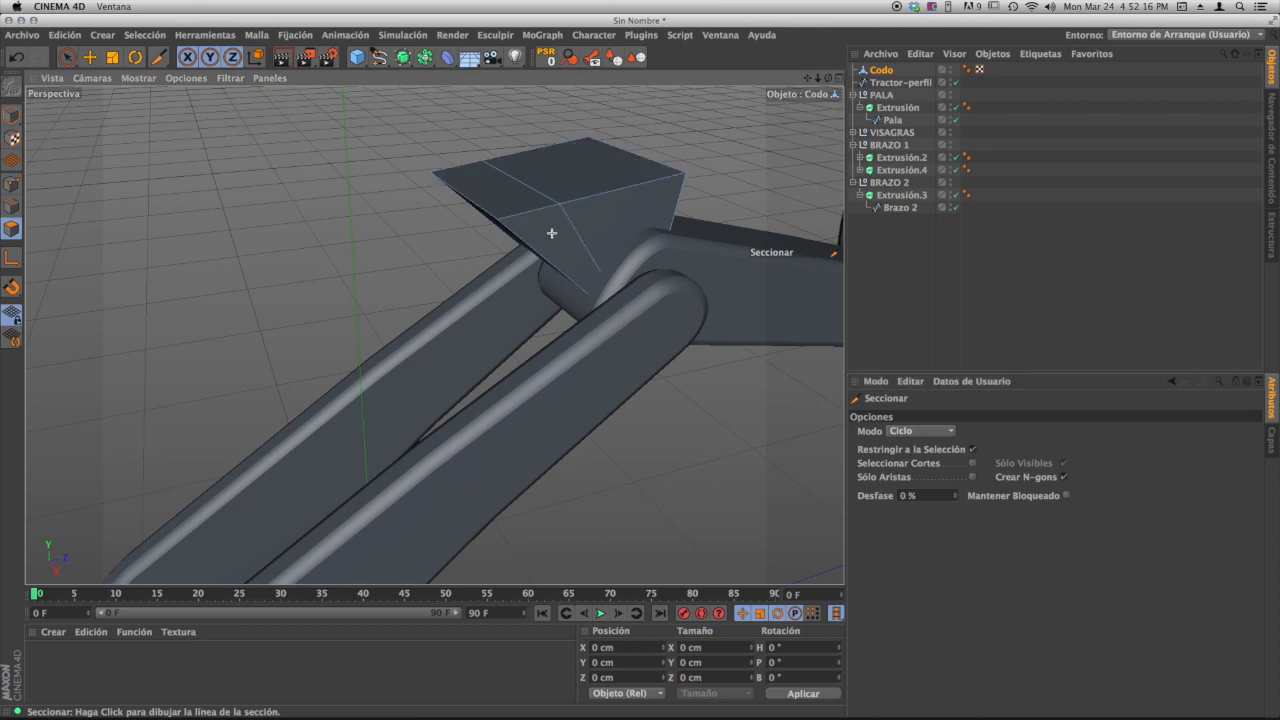
- Restrict point selection to visible elements and move Codo's two new upper cut points forward along Z to about -26.8 cm
click(12, 184)
click(67, 57)
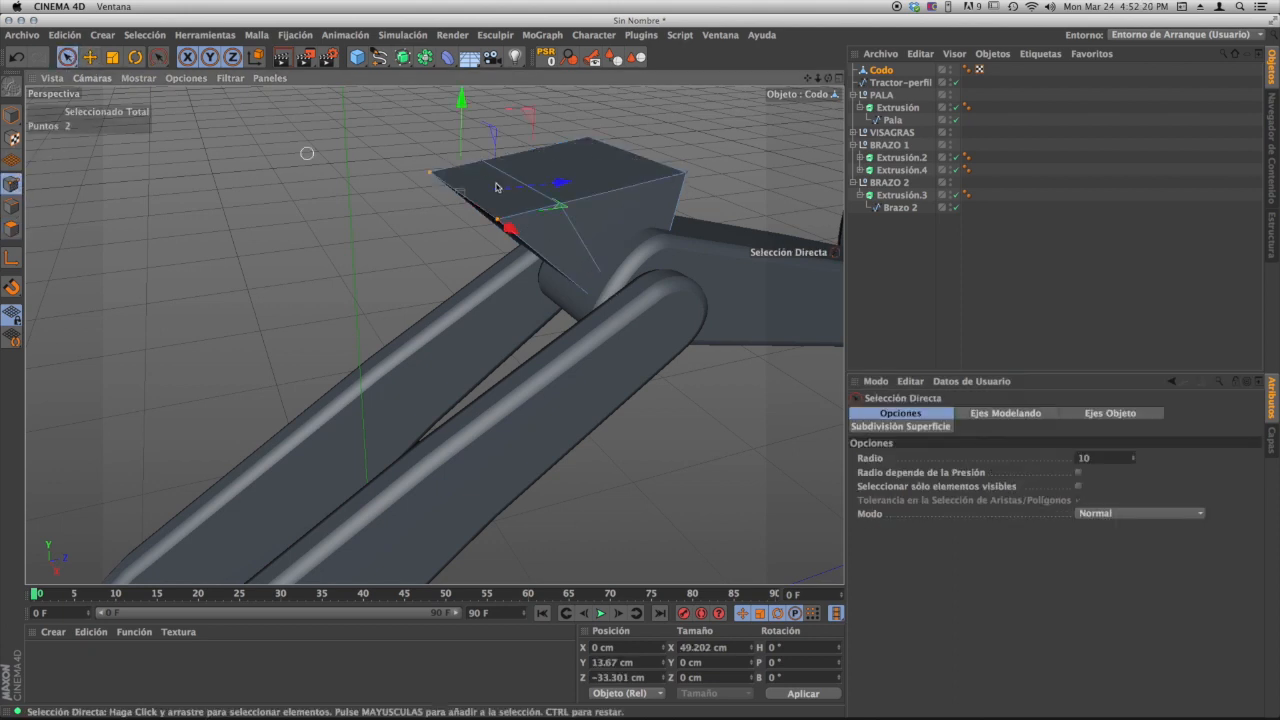
click(1078, 486)
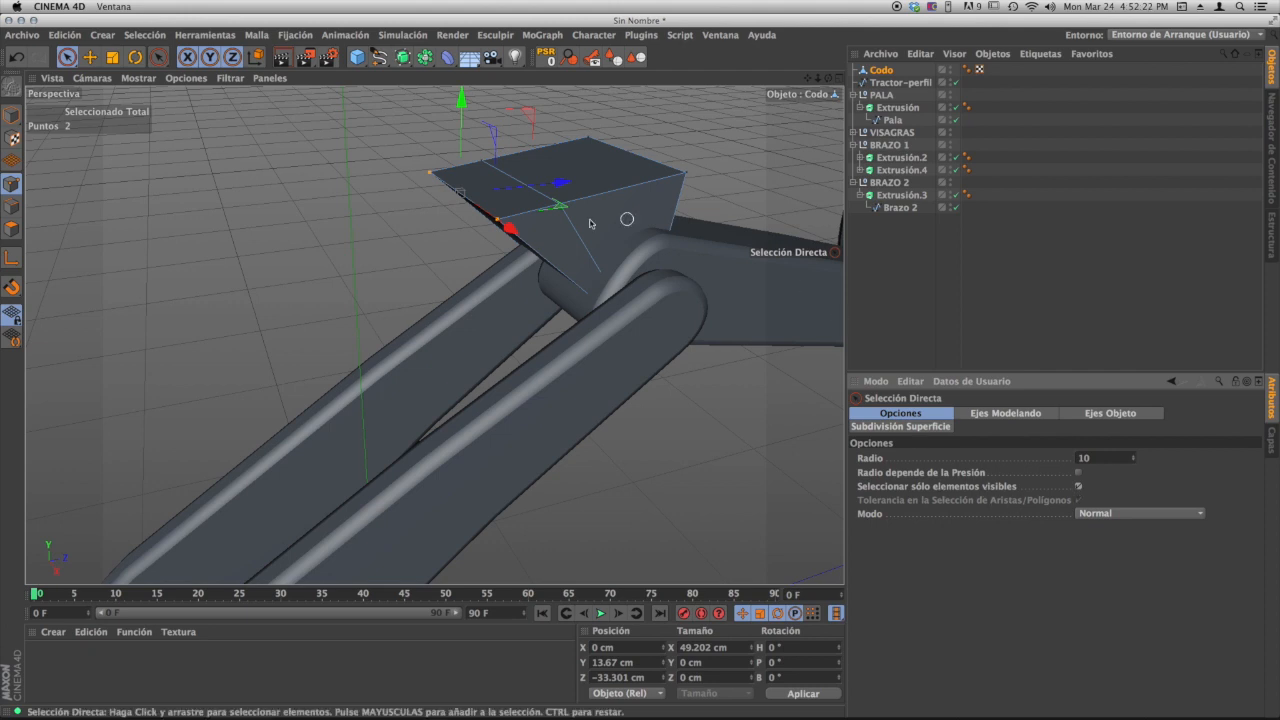
click(483, 162)
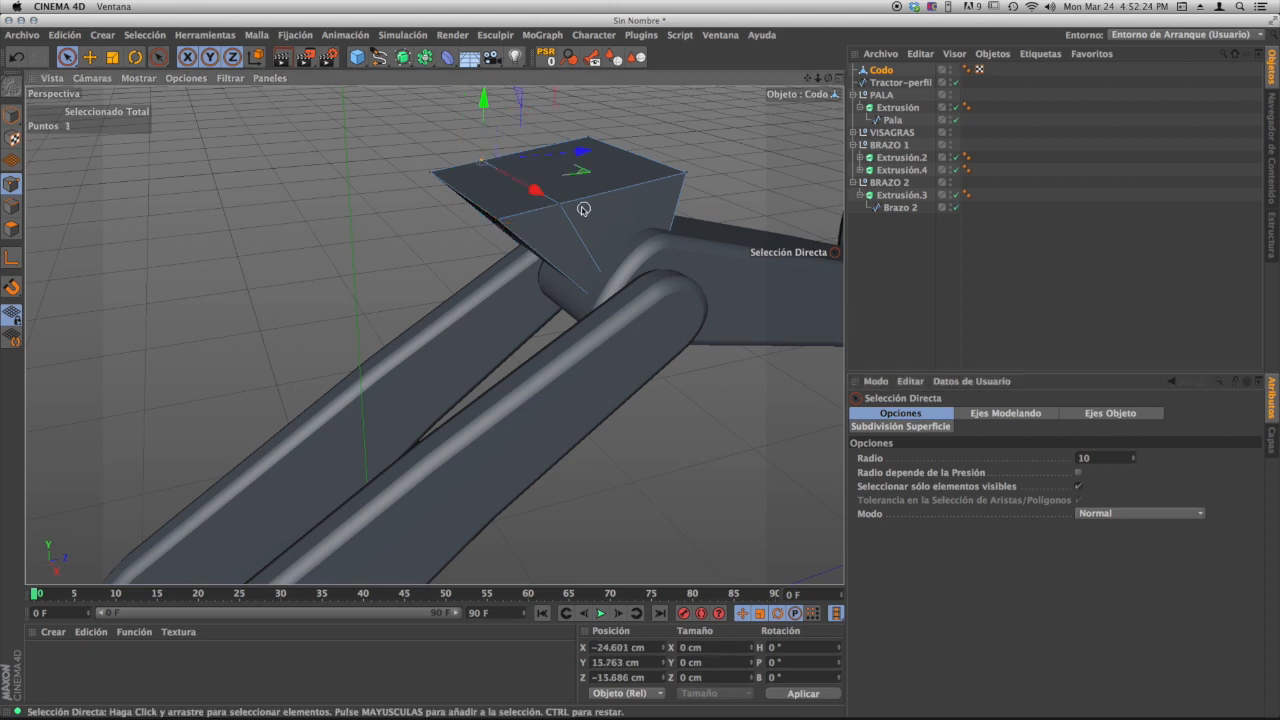
drag(624, 172, 586, 175)
alt+drag(586, 270, 563, 251)
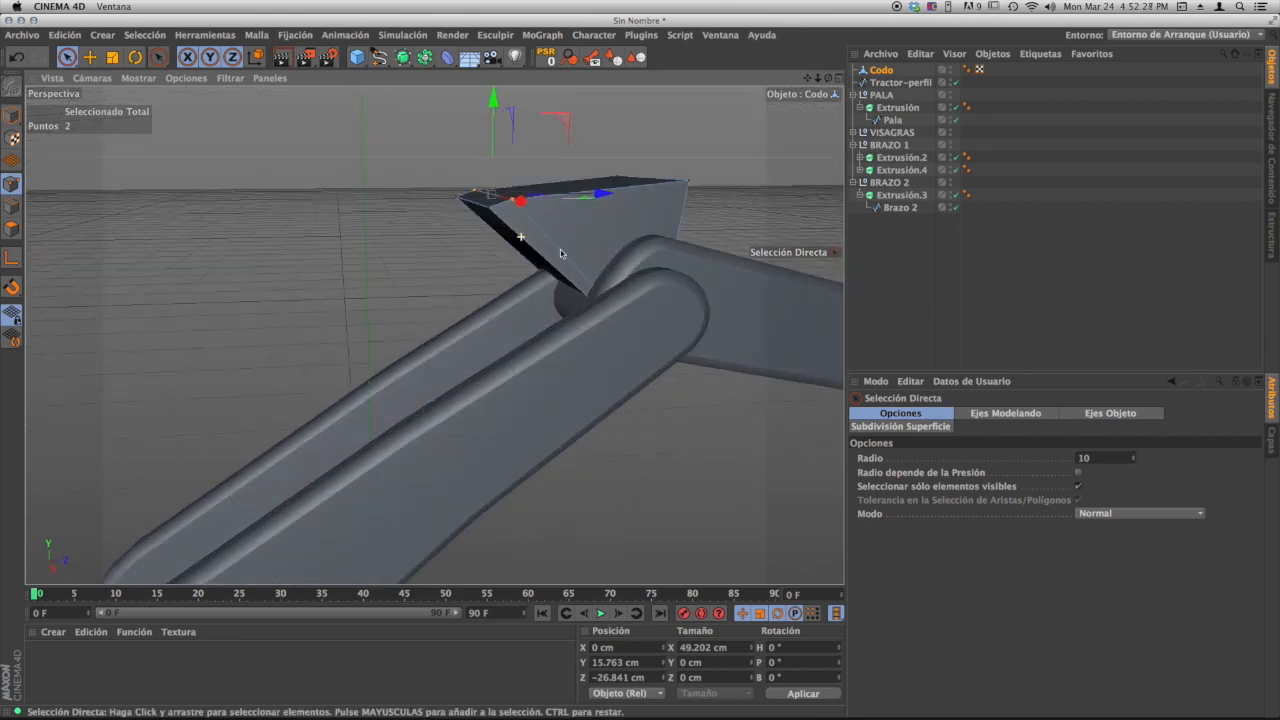
- Move Codo's two front tip points to about Y 9.5 cm and Z -32.2 cm, following the reference outline
shift+click(467, 204)
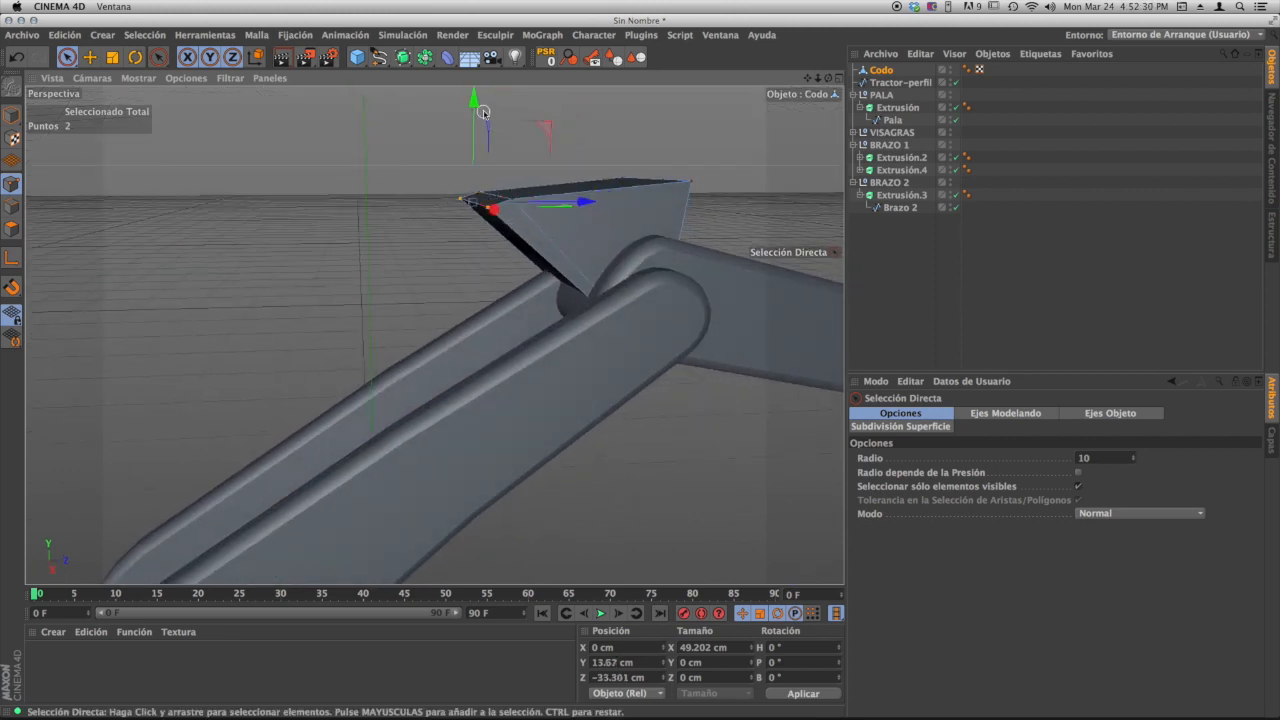
drag(475, 103, 475, 109)
drag(588, 209, 529, 254)
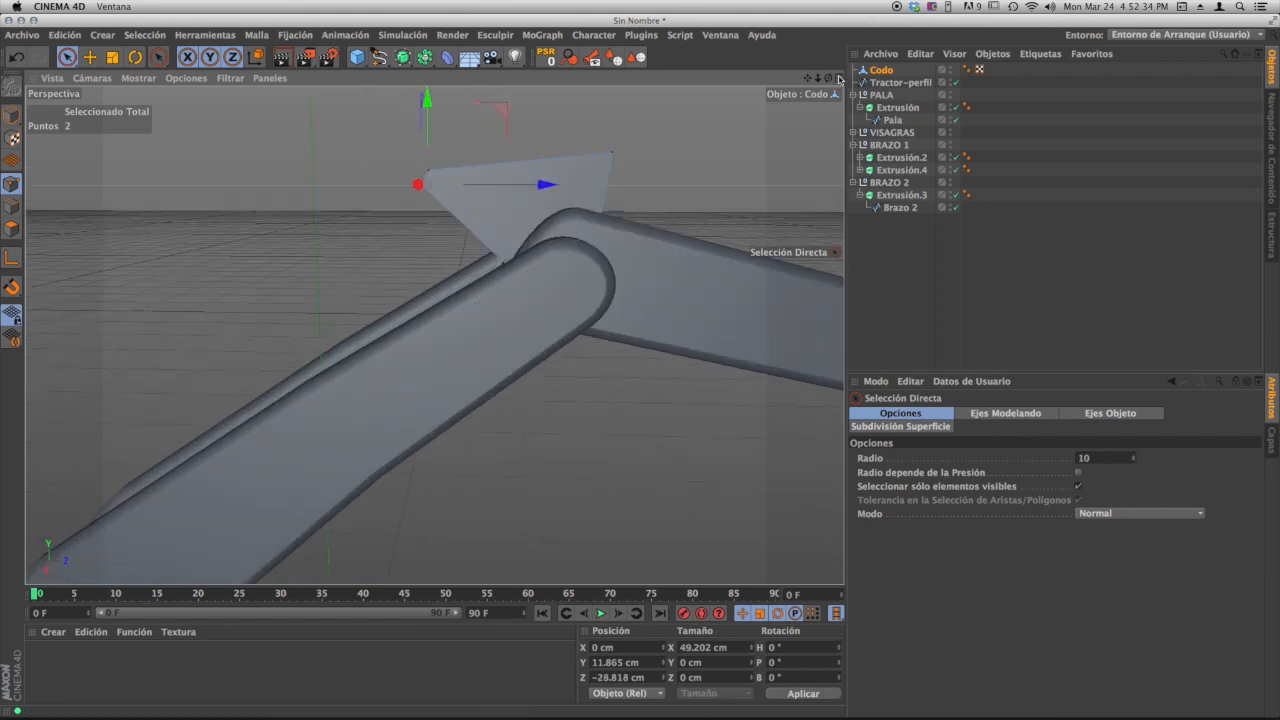
click(838, 78)
click(429, 337)
alt+middle_drag(321, 298, 410, 303)
drag(499, 199, 486, 219)
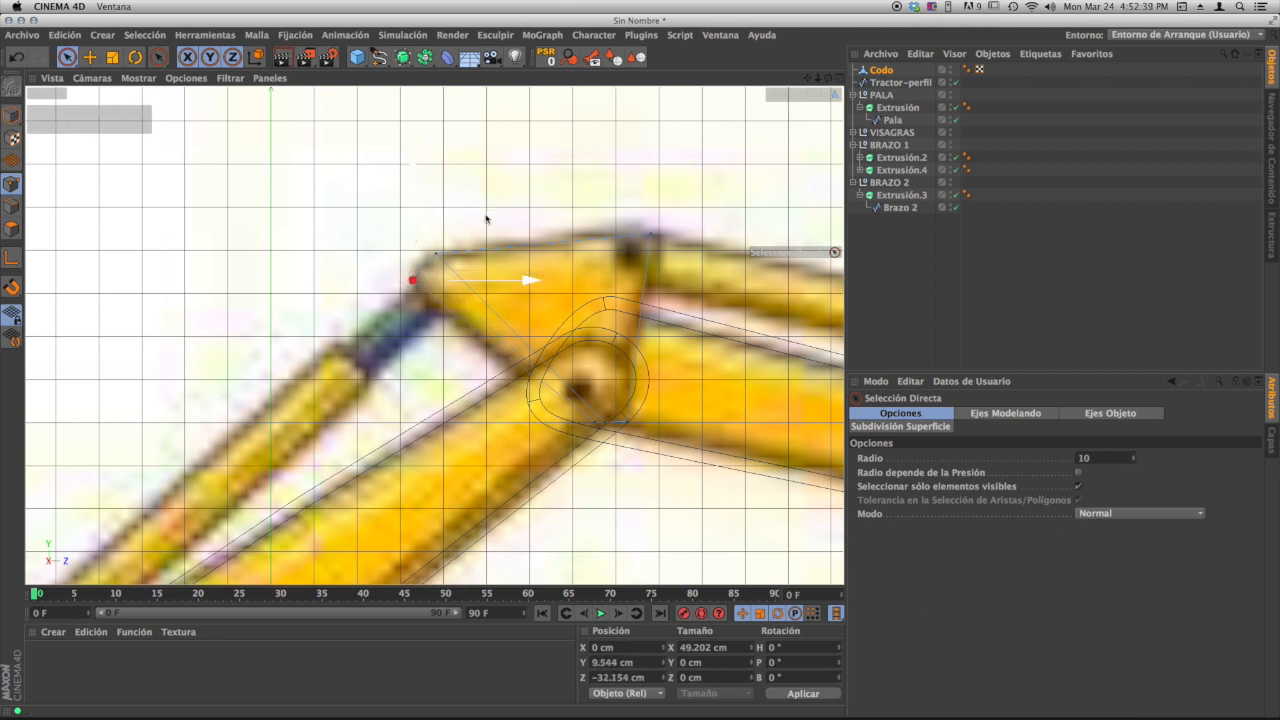
- Allow selection of hidden points and shift both upper front cut points of Codo slightly forward onto the reference outline
click(435, 257)
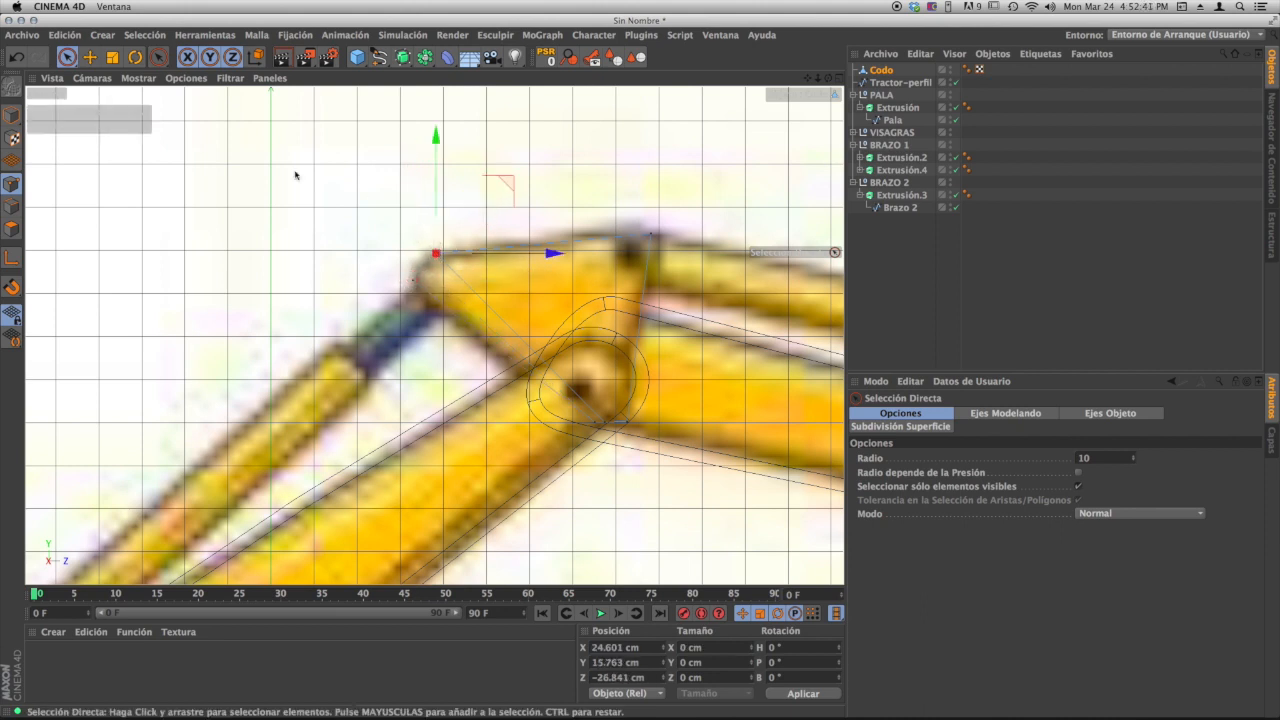
click(1078, 486)
click(399, 200)
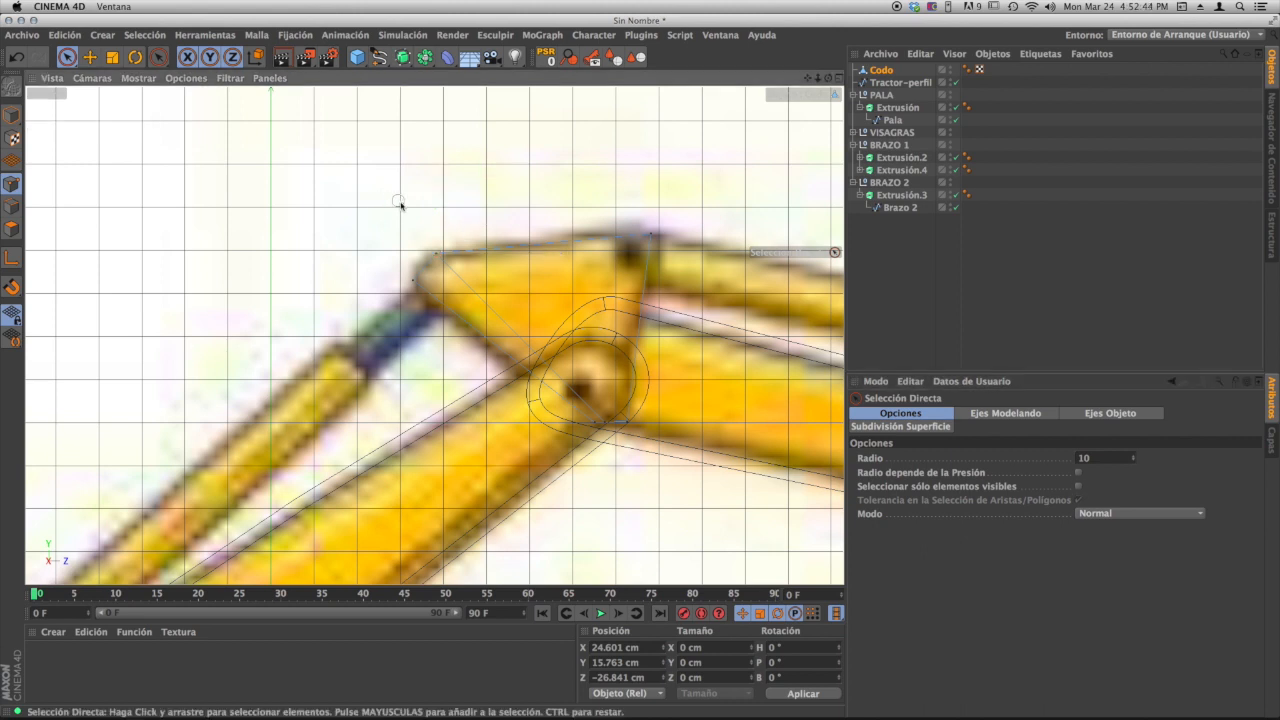
click(435, 249)
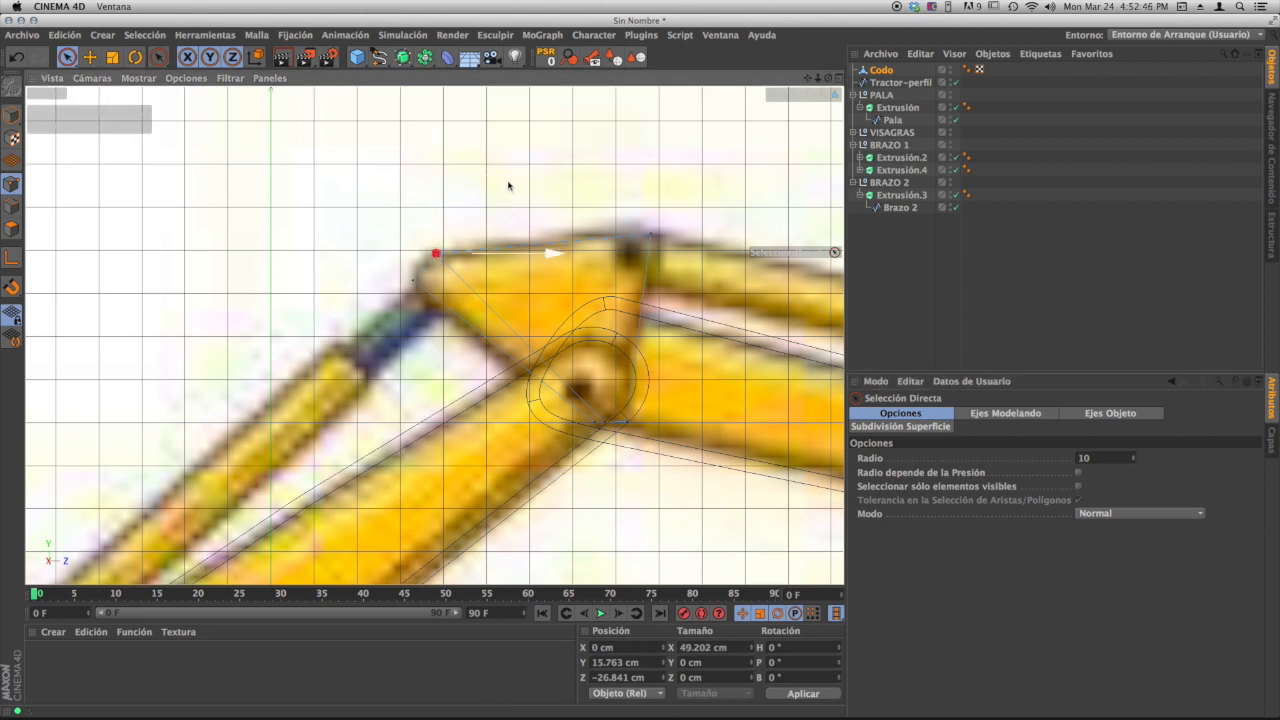
drag(435, 253, 428, 254)
- Lower Codo's upper rear corner points to about Y 16.2 cm
alt+middle_drag(604, 318, 493, 297)
click(525, 212)
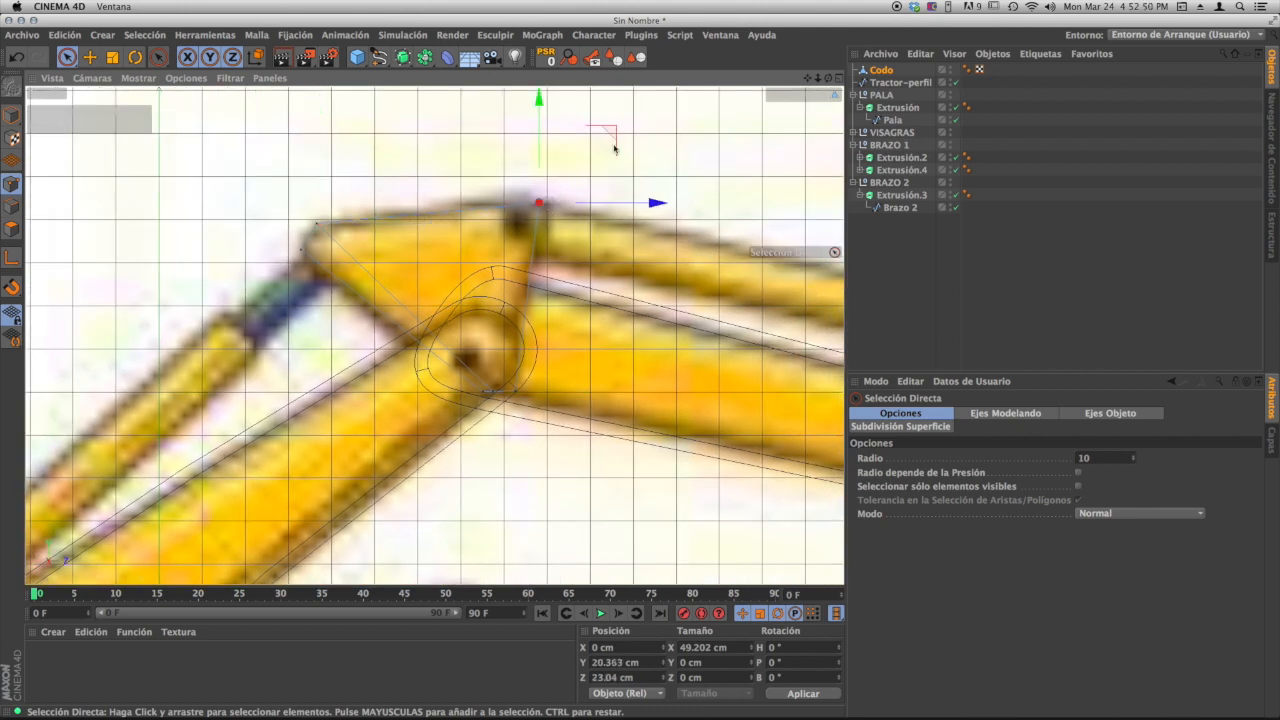
mouse_move(606, 137)
mouse_down()
mouse_move(591, 143)
mouse_move(614, 140)
mouse_move(612, 152)
mouse_up()
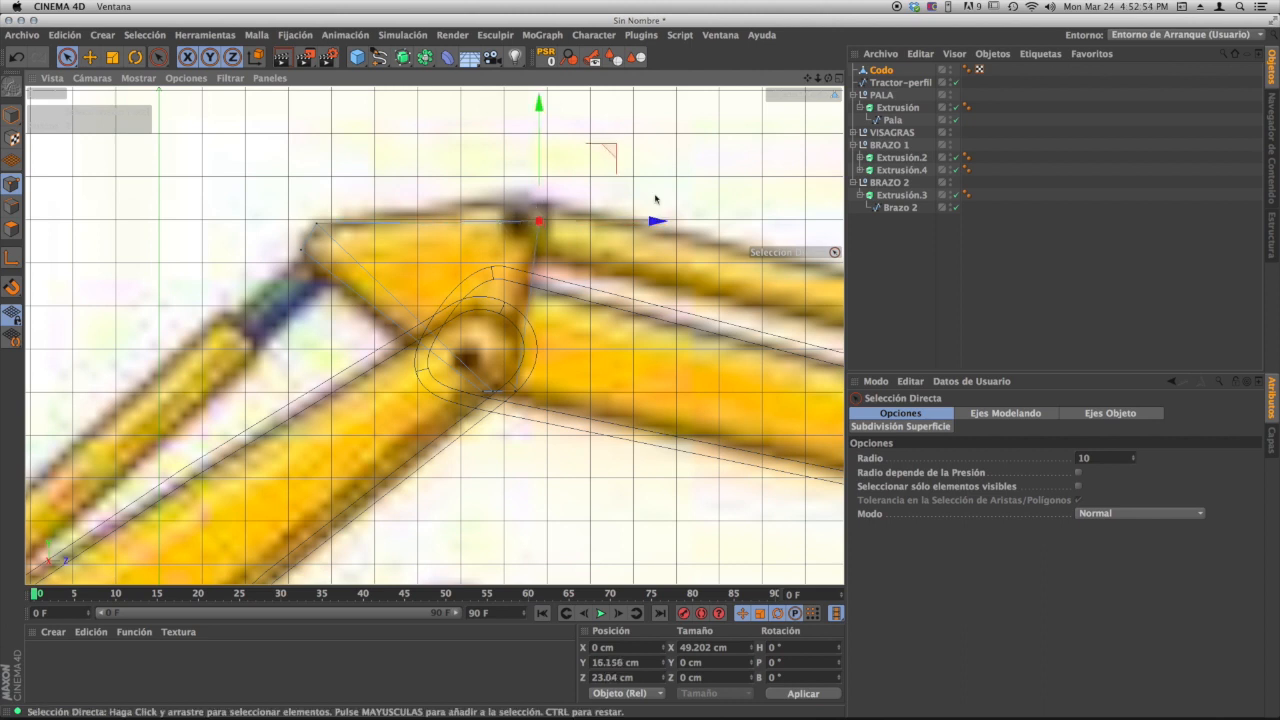
- Cut another loop near Codo's rear edge and move its upper points to about Y 19.9 cm, Z 20.5 cm
click(158, 57)
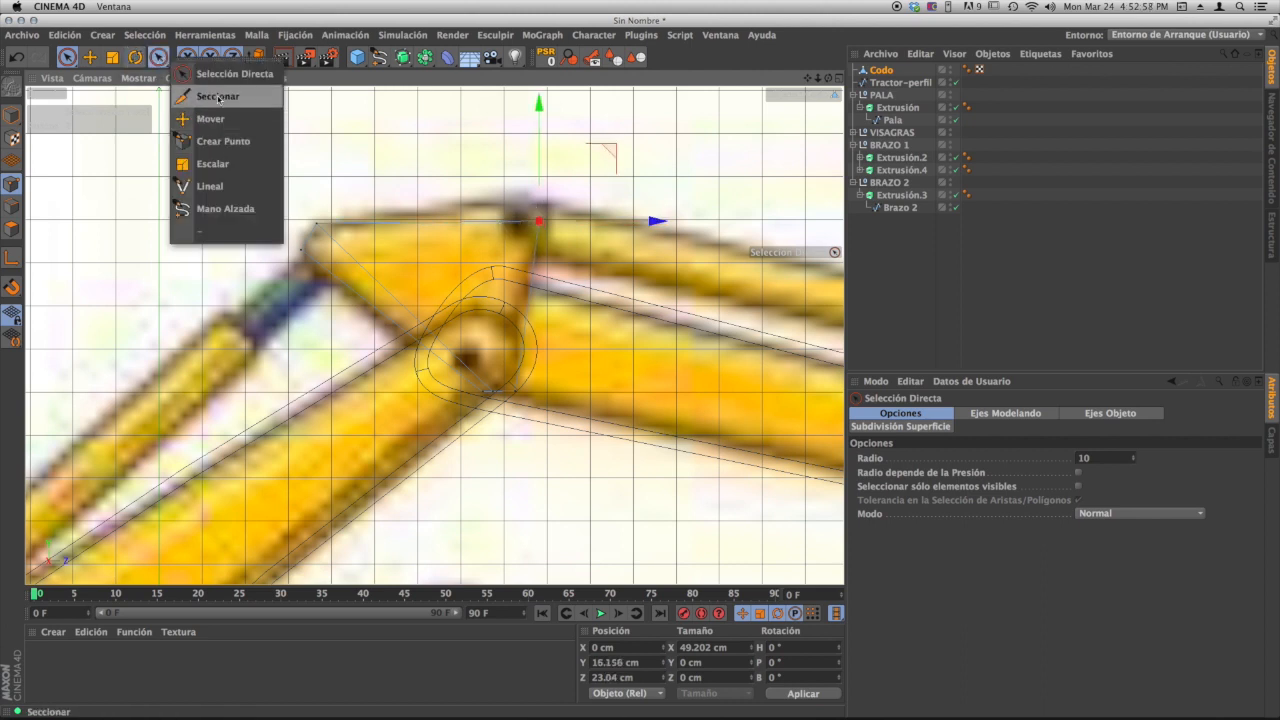
click(218, 97)
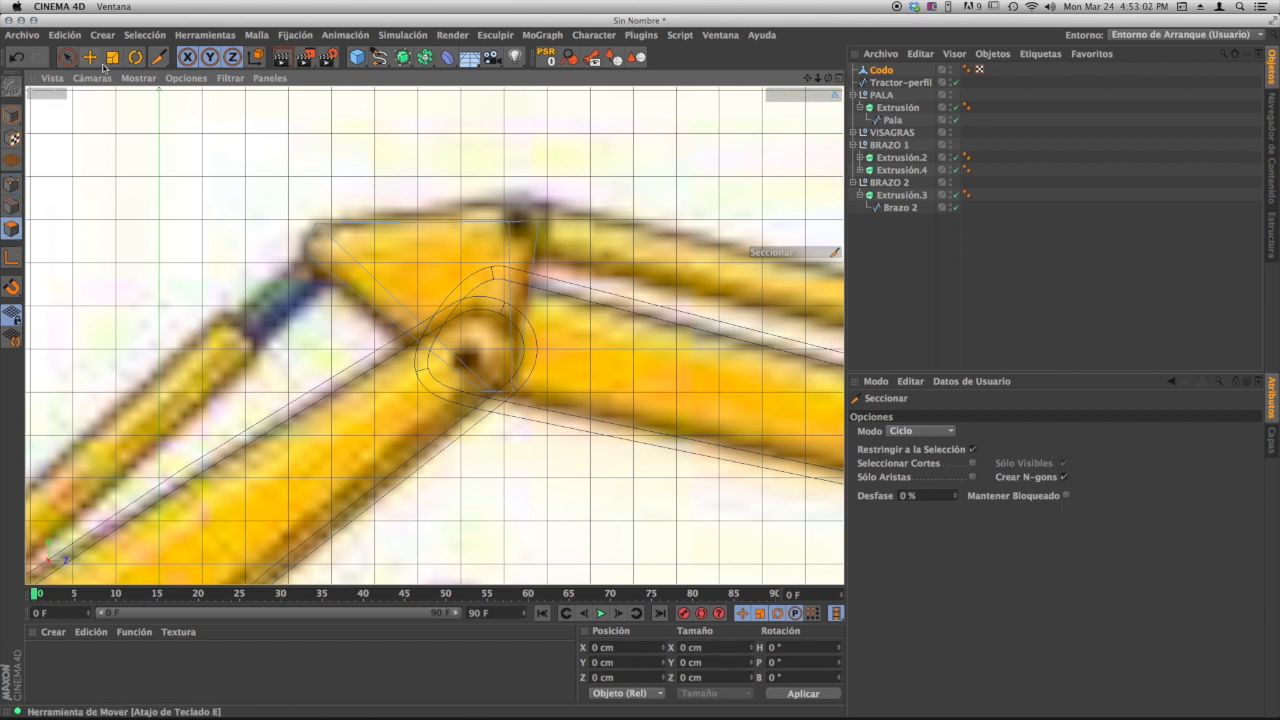
click(67, 57)
click(12, 186)
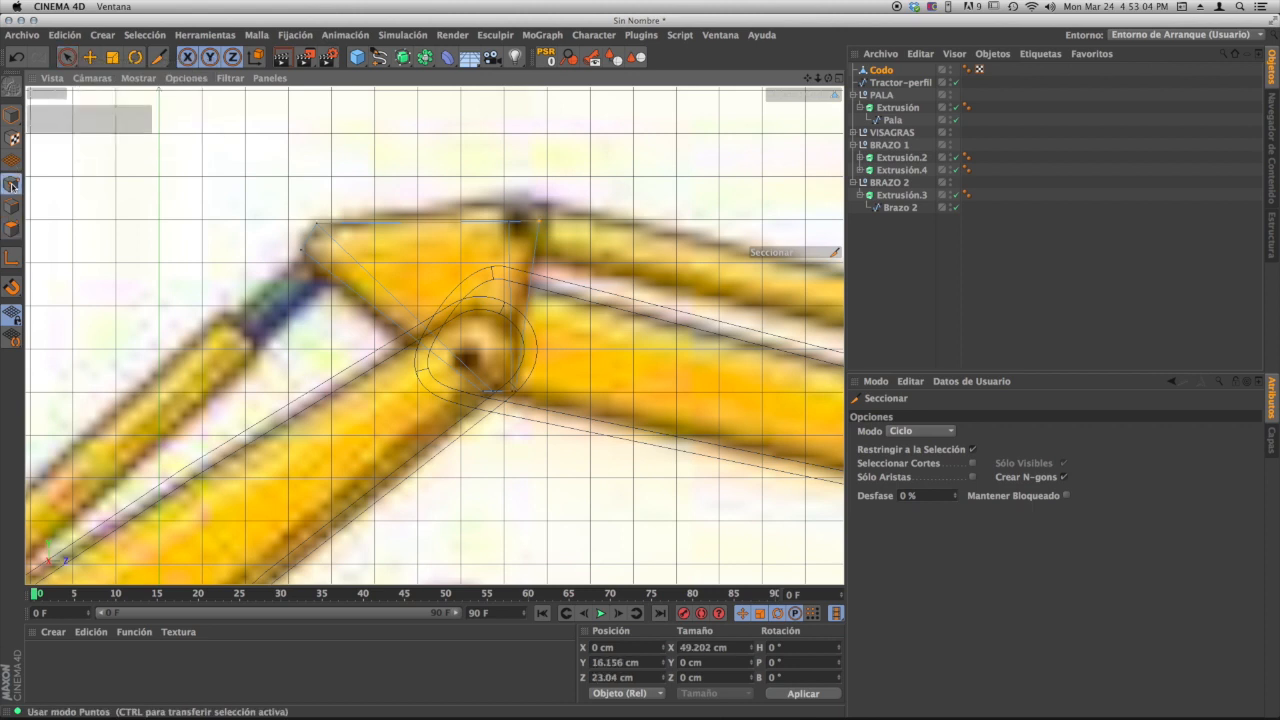
click(67, 57)
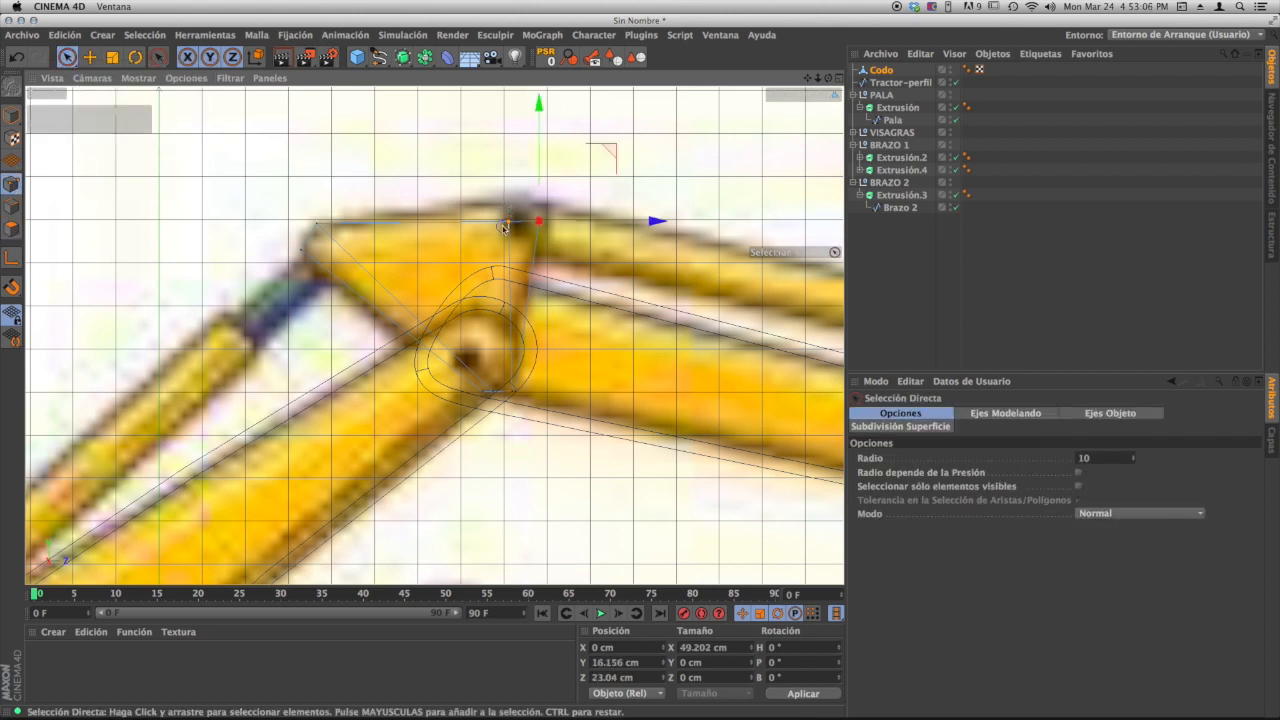
drag(504, 226, 528, 205)
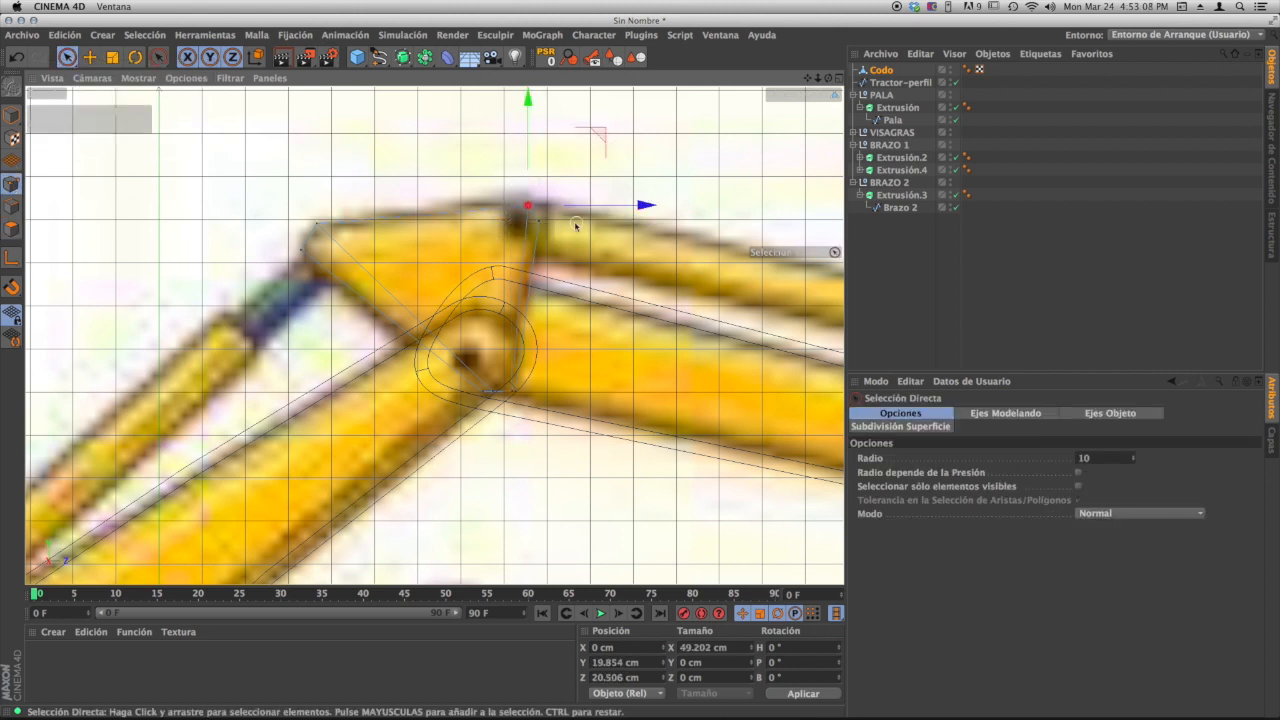
- Round Codo's lower rear corner by moving its points to about Y -23.6, Z 15 cm and Y -22.4, Z 16.6 cm
scroll(527, 389, up, 5)
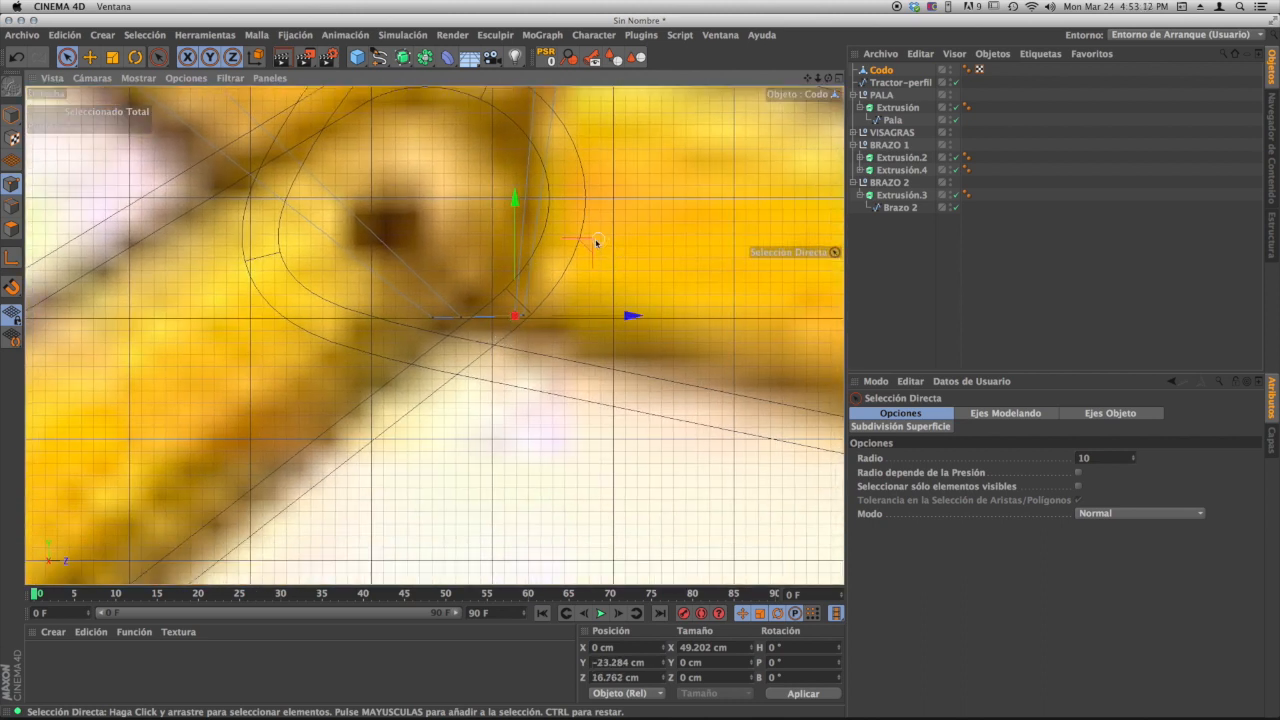
drag(564, 335, 543, 339)
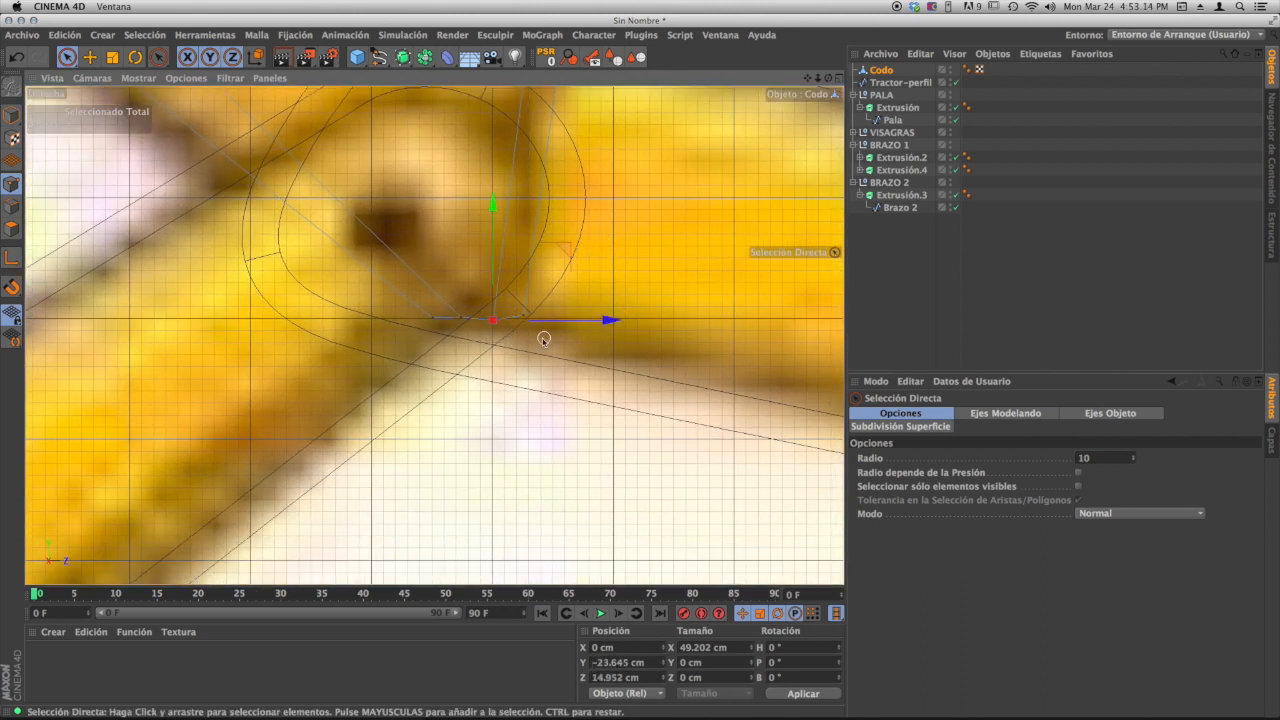
click(522, 315)
drag(601, 242, 590, 229)
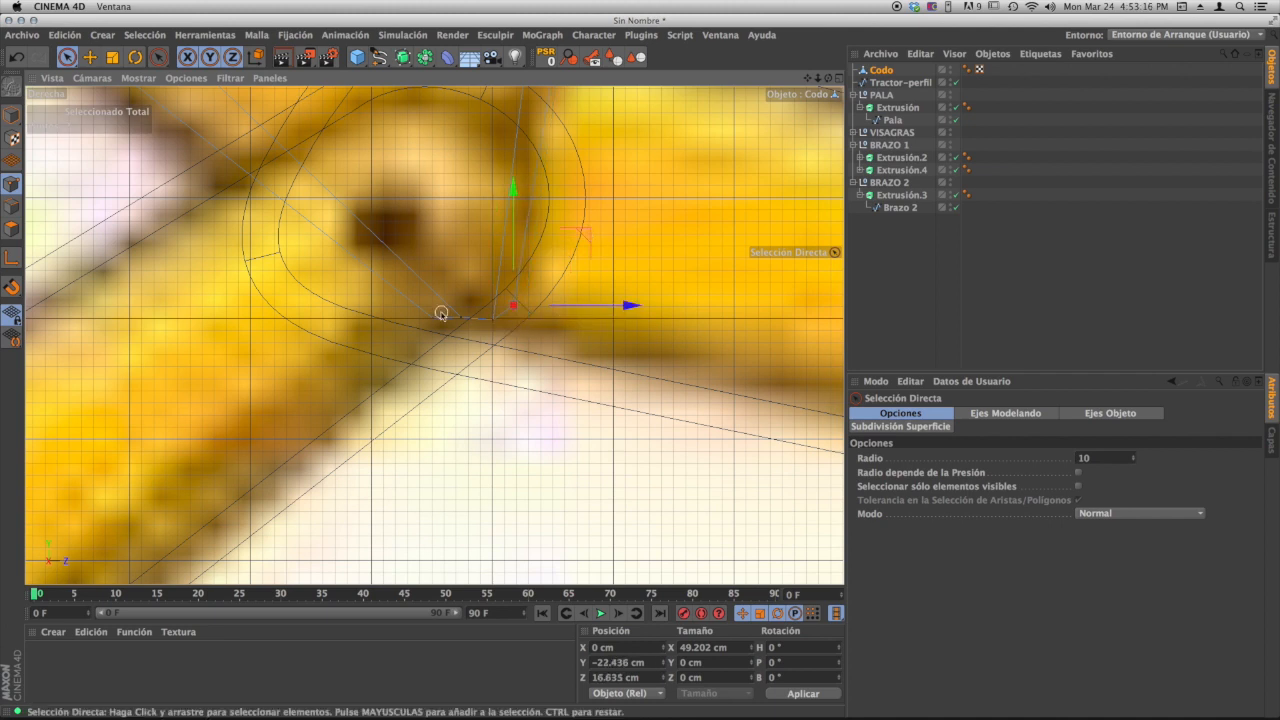
- Move the next pair of points on Codo's lower edge to about Y -24.2 cm, Z 11 cm
click(431, 321)
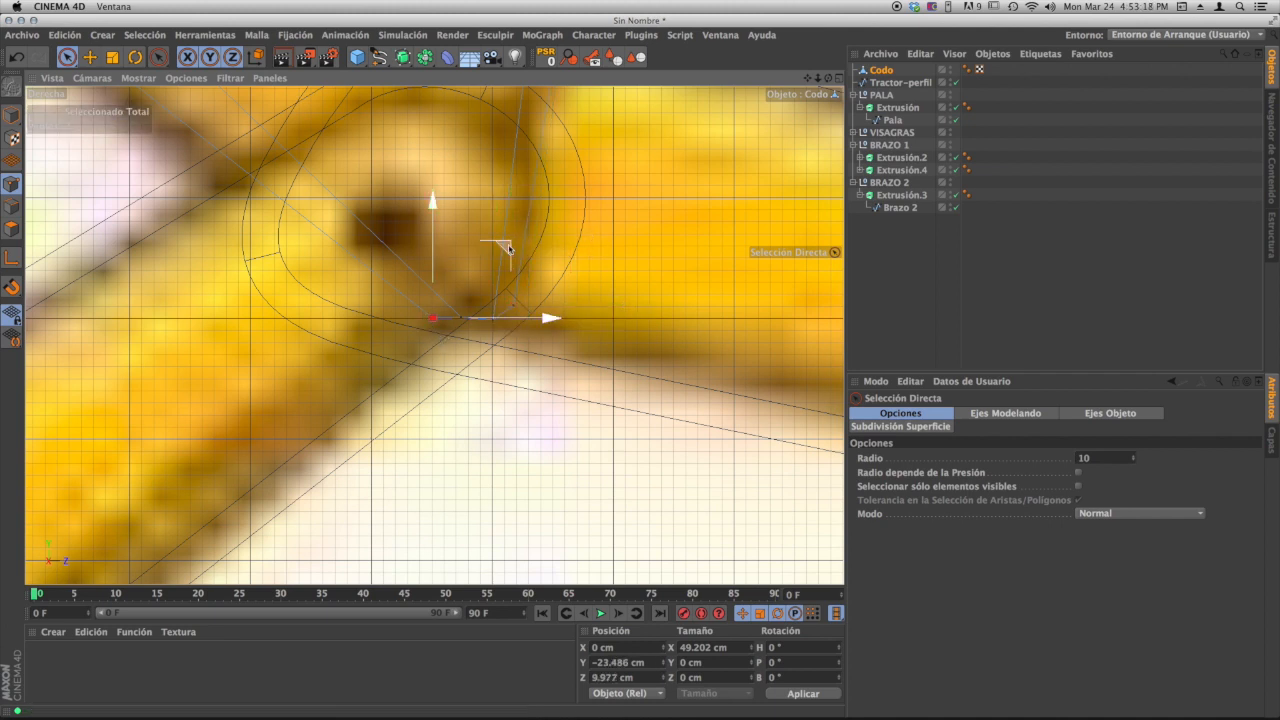
mouse_move(508, 247)
mouse_down()
mouse_move(492, 252)
mouse_move(520, 256)
mouse_up()
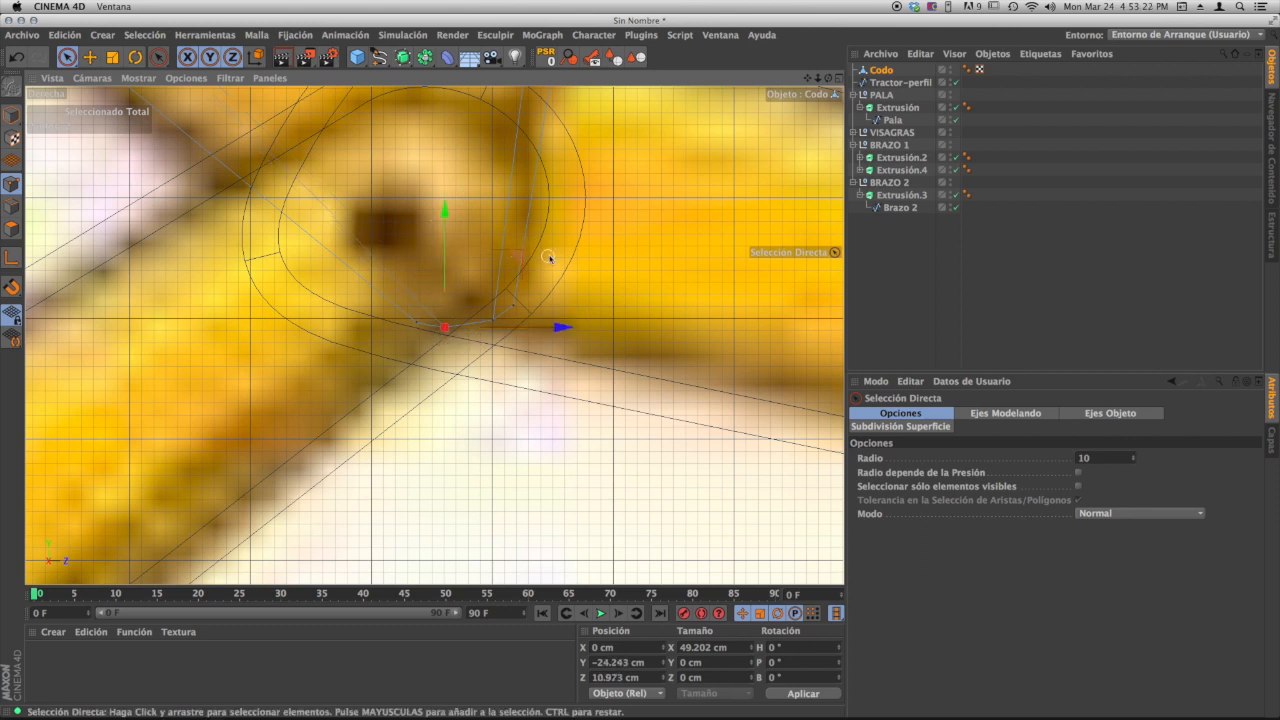
alt+right_drag(549, 257, 454, 274)
alt+middle_drag(409, 254, 363, 346)
alt+drag(380, 304, 430, 296)
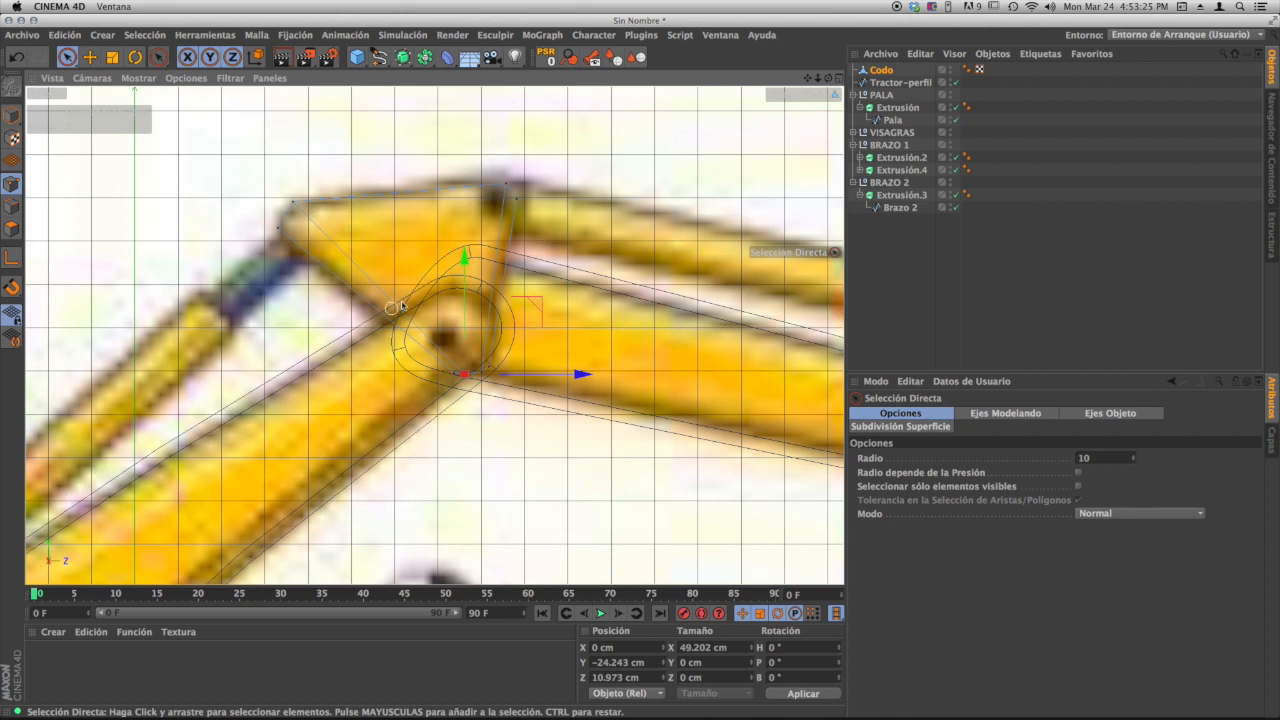
- Switch to a full-size perspective view and examine Codo's sideways alignment with the arms
click(839, 78)
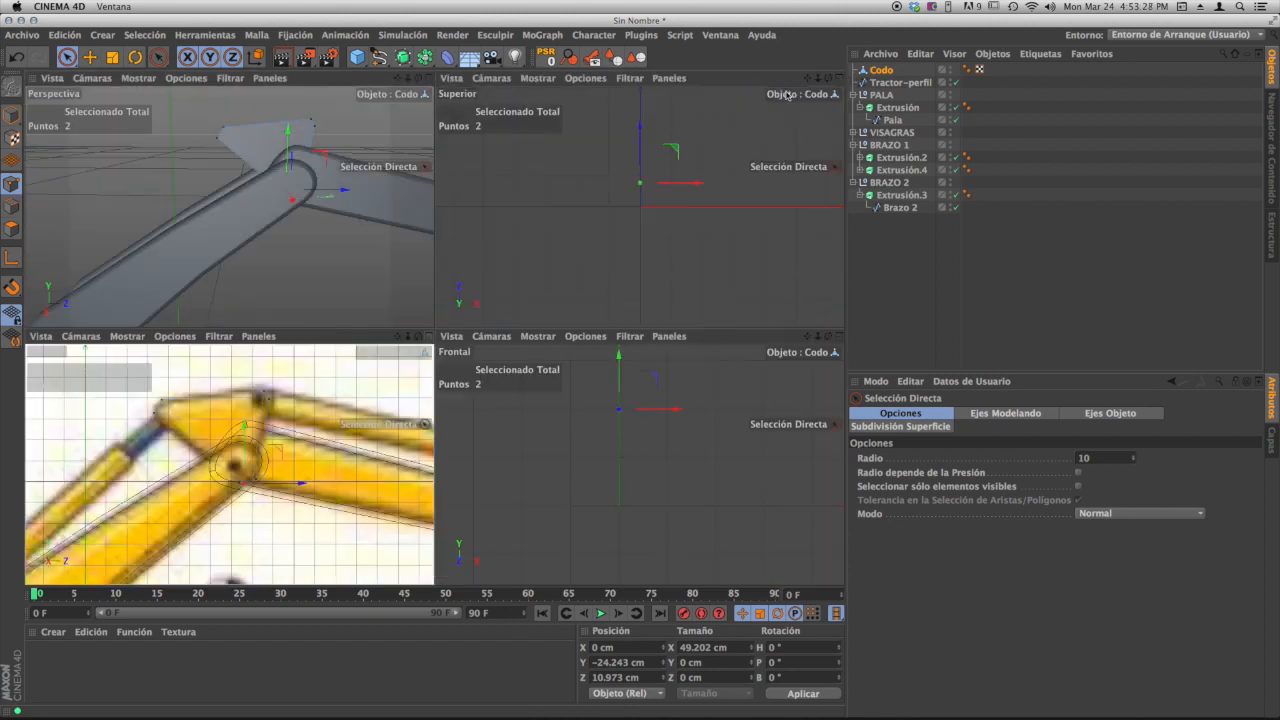
click(430, 80)
alt+drag(565, 214, 503, 293)
alt+middle_drag(406, 314, 466, 352)
mouse_move(474, 349)
alt+mouse_down()
mouse_move(645, 334)
mouse_move(668, 394)
mouse_move(690, 385)
mouse_move(474, 329)
alt+mouse_up()
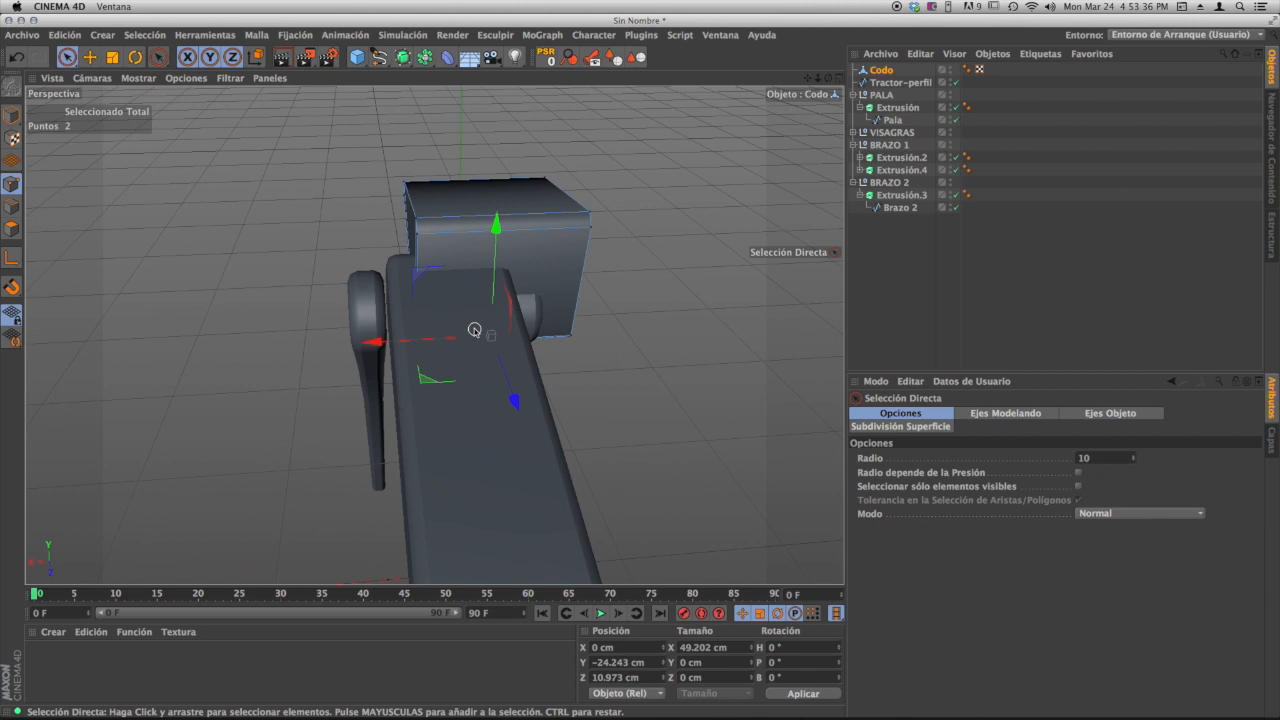
- Try to shift all of Codo's points sideways along the X axis
click(880, 72)
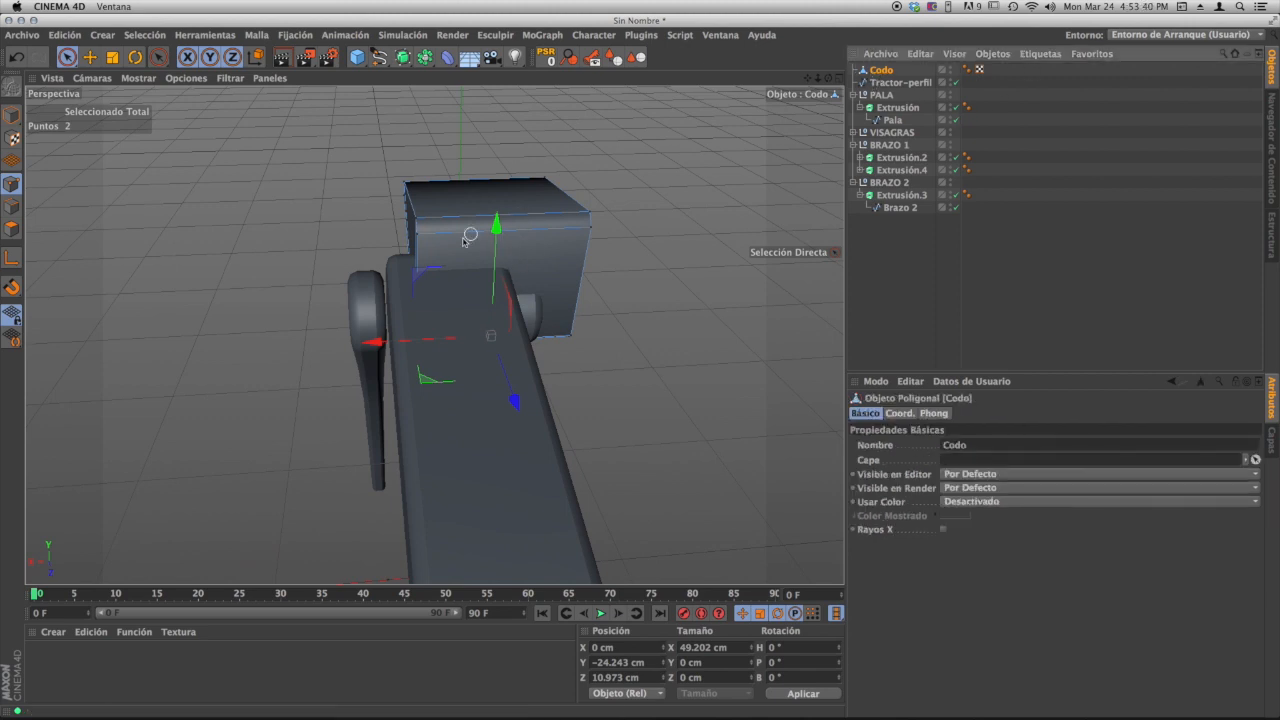
key(ctrl+a)
drag(369, 250, 322, 260)
key(super+z)
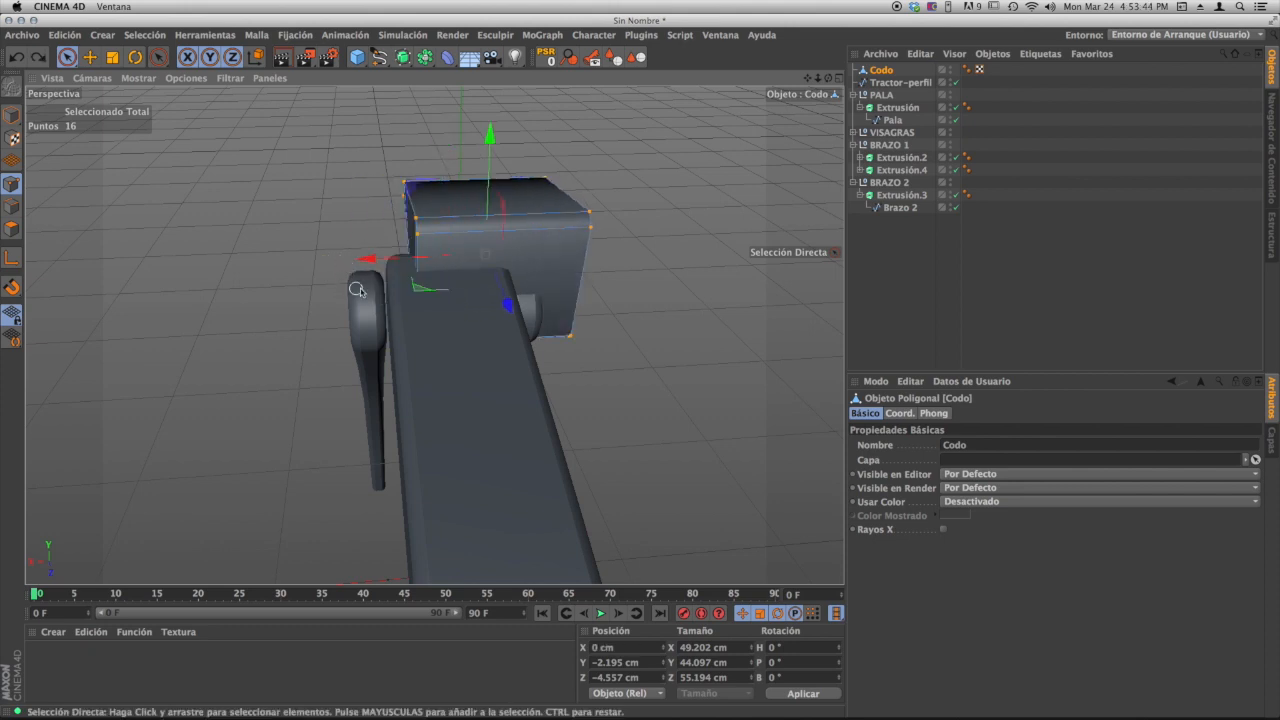
- Collapse the PALA, BRAZO 1 and BRAZO 2 groups and select all groups from PALA through BRAZO 2
mouse_move(542, 264)
alt+mouse_down()
mouse_move(520, 254)
mouse_move(562, 250)
alt+mouse_up()
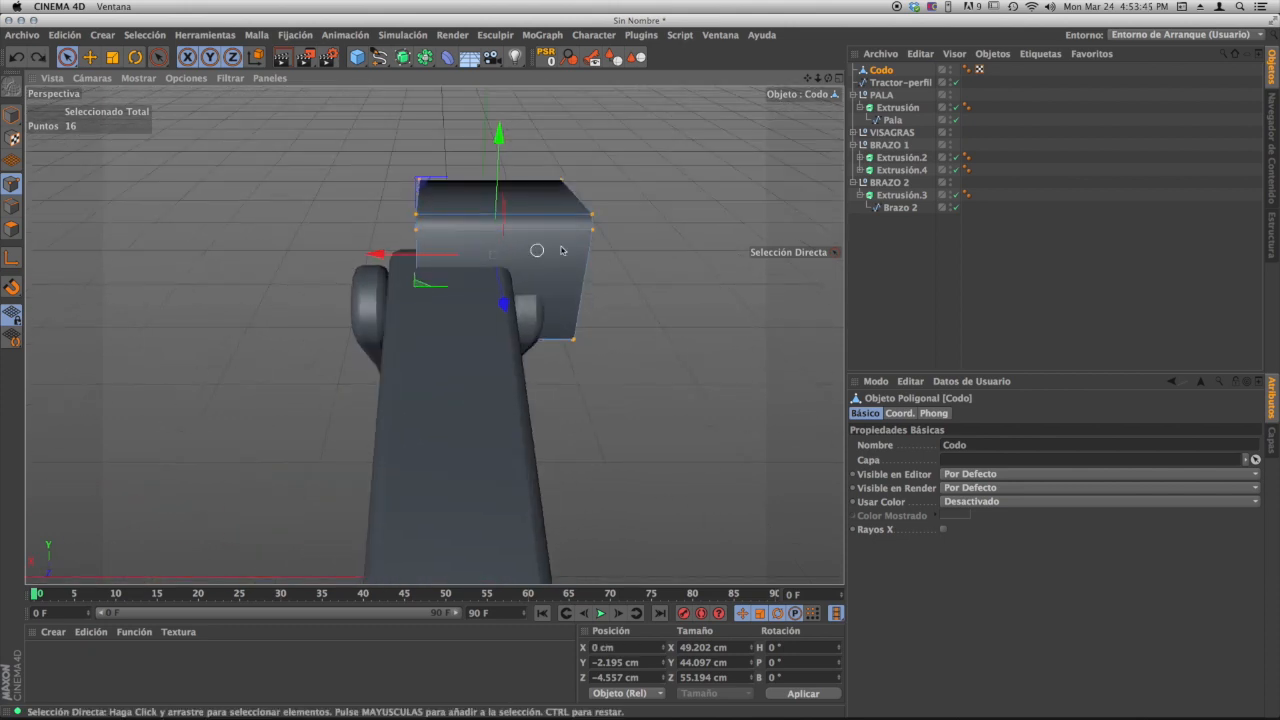
click(855, 95)
click(881, 95)
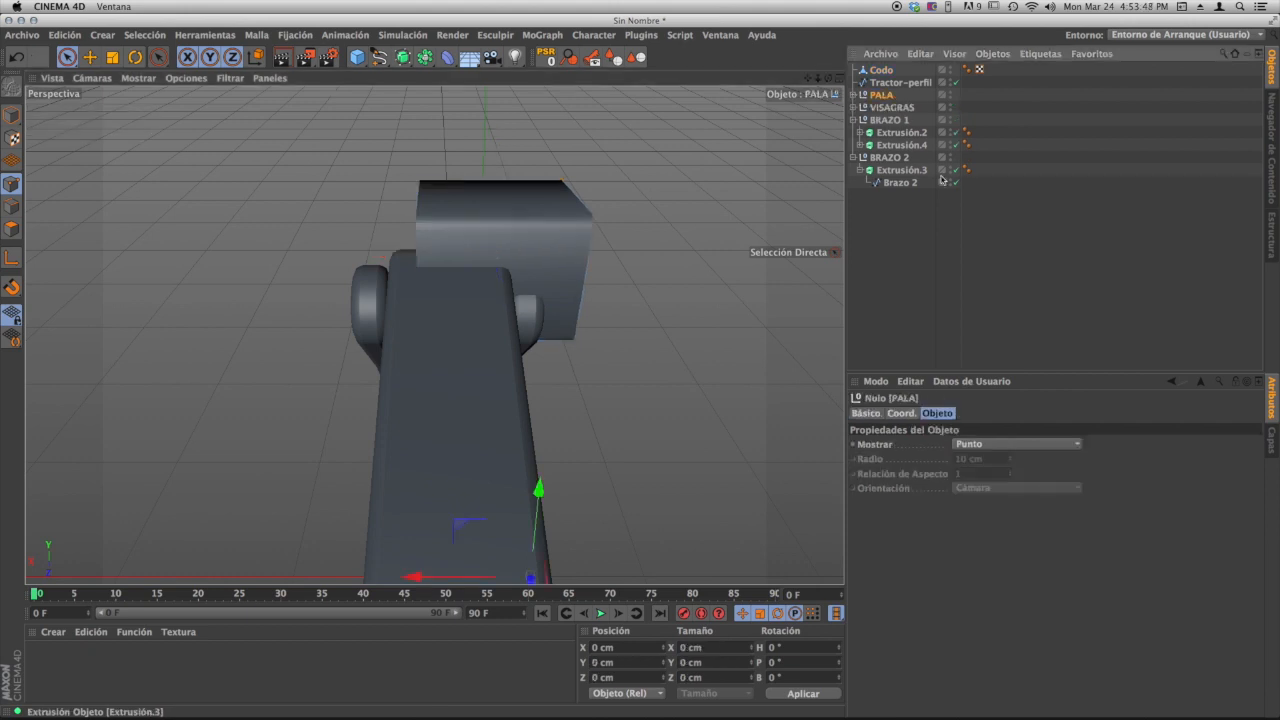
click(855, 158)
click(855, 120)
shift+click(886, 133)
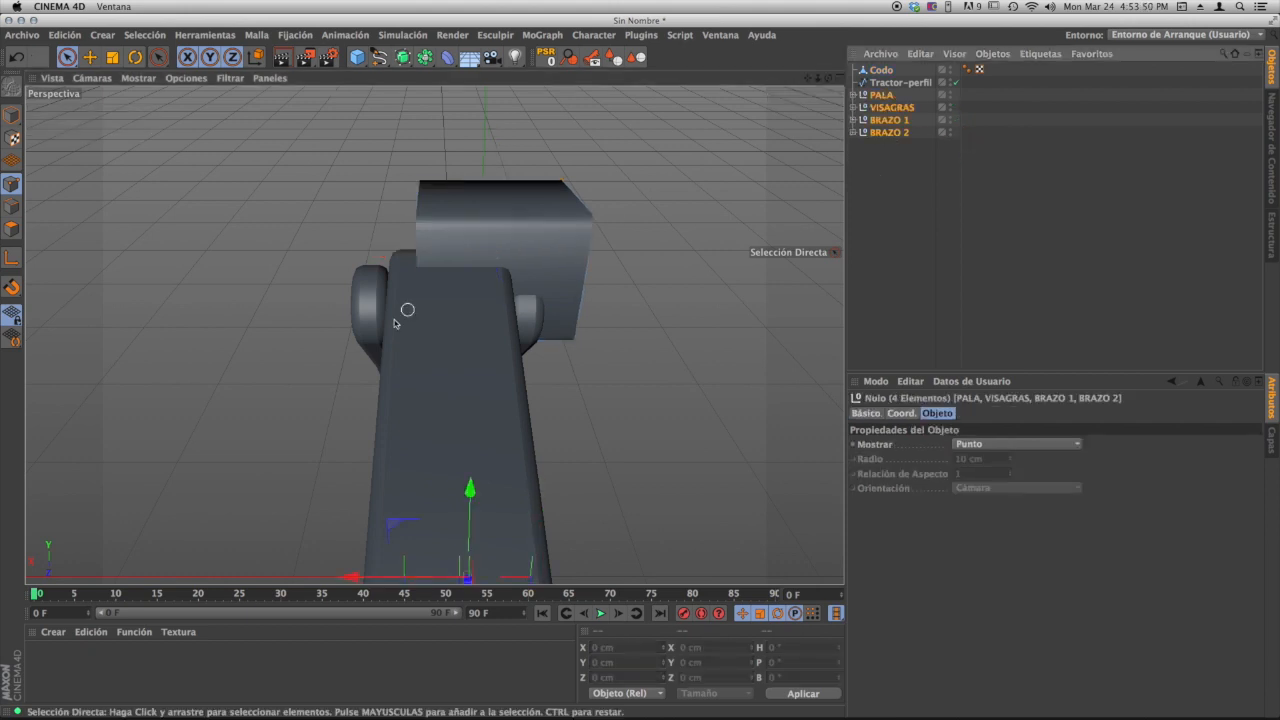
- Restrict movement to the X axis and slide the PALA, VISAGRAS, BRAZO 1 and BRAZO 2 groups sideways under the elbow block
click(89, 57)
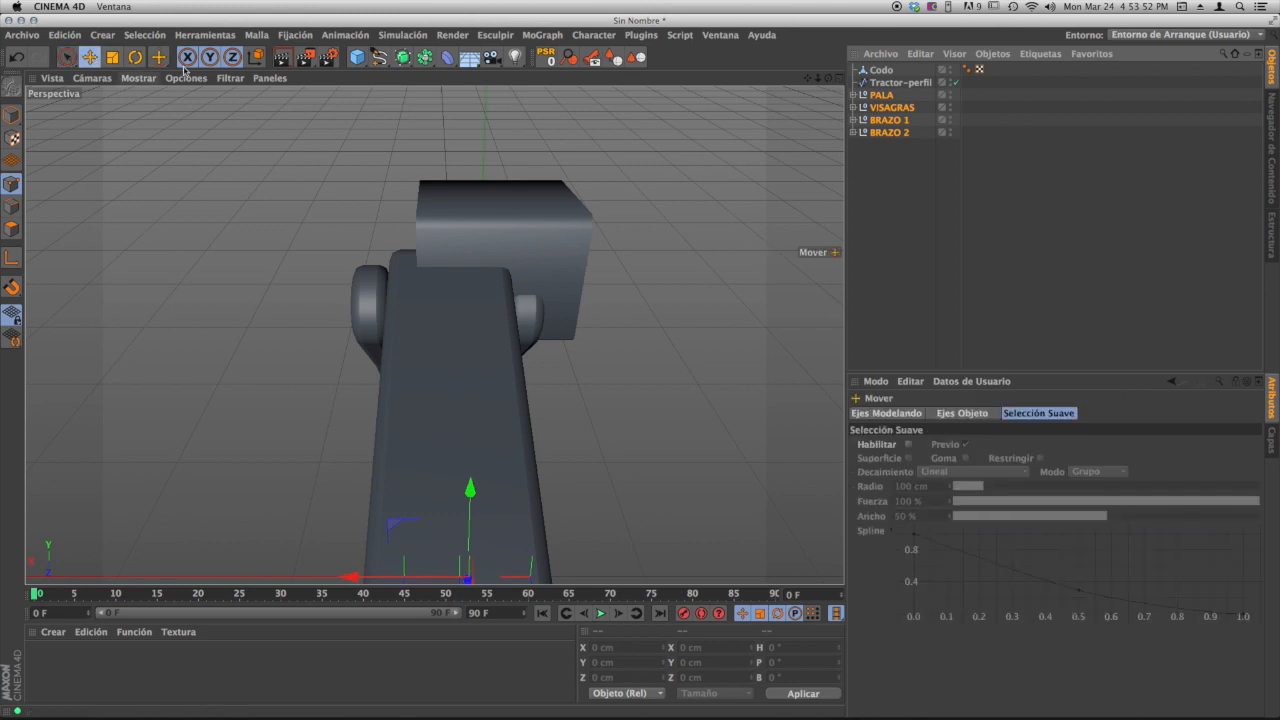
click(216, 57)
drag(249, 431, 272, 430)
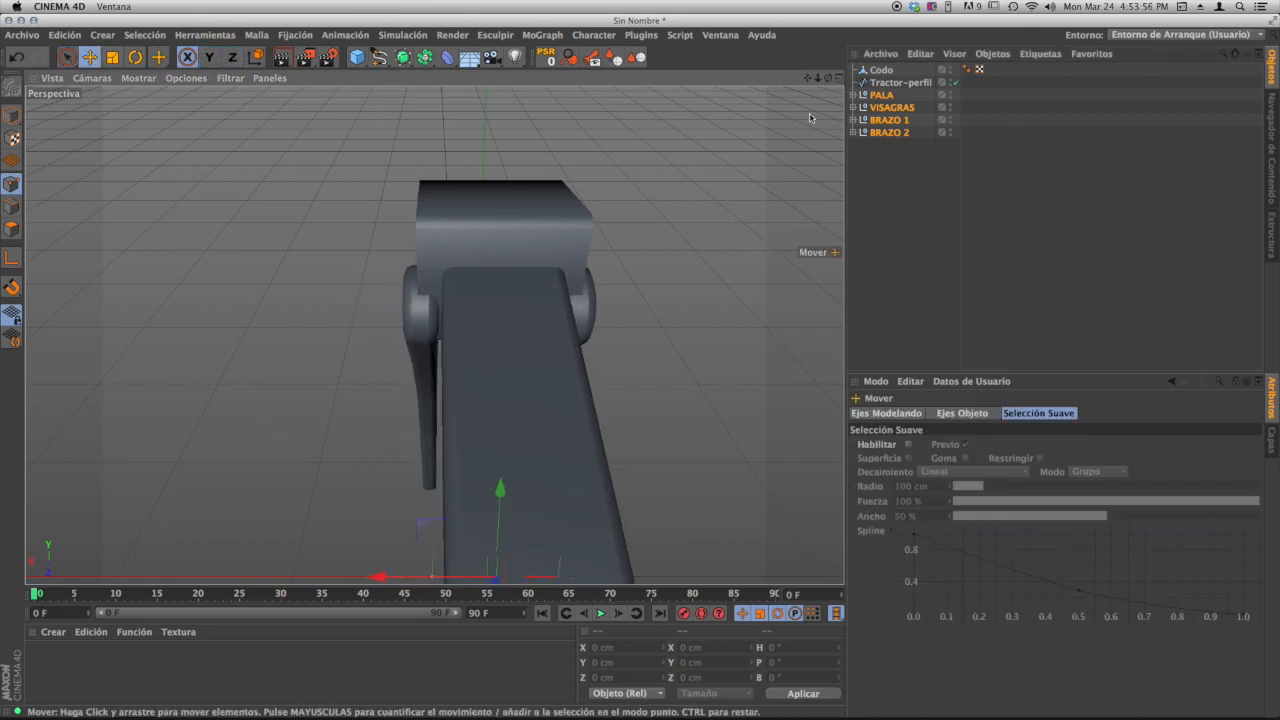
- Fine-tune the four groups' X position in the front view so the arms are centred on the elbow block
click(839, 78)
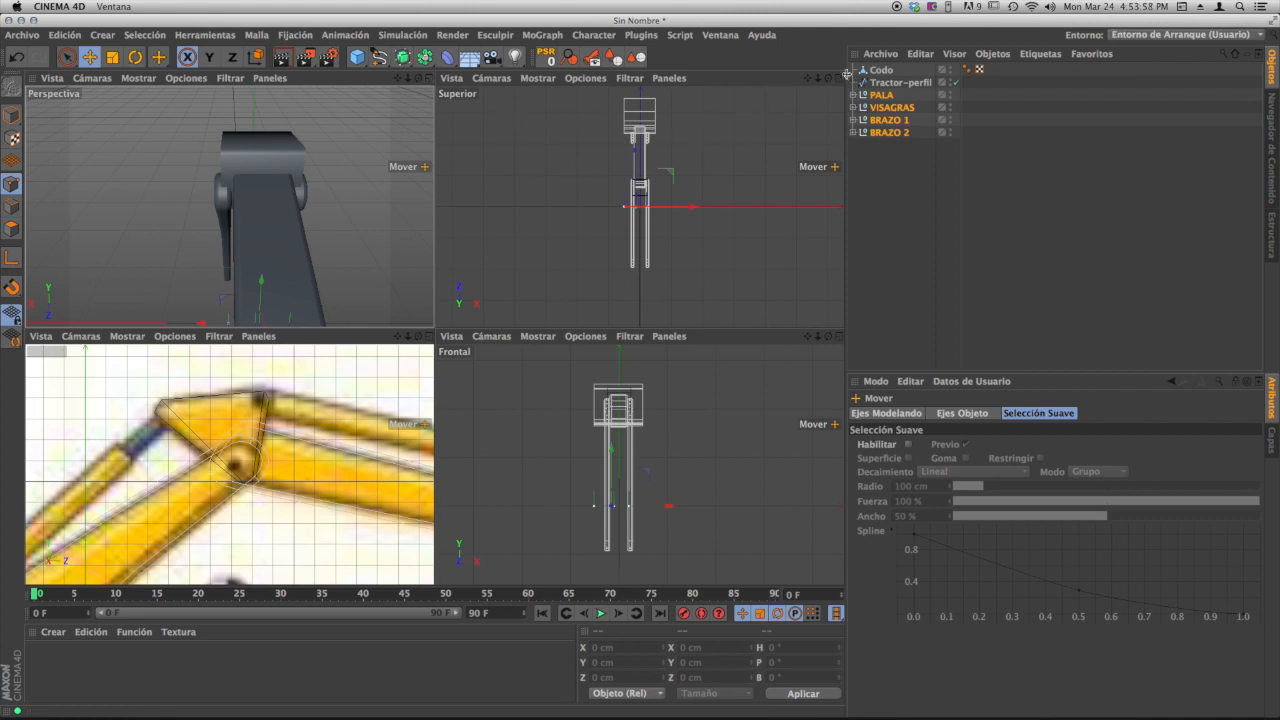
click(838, 337)
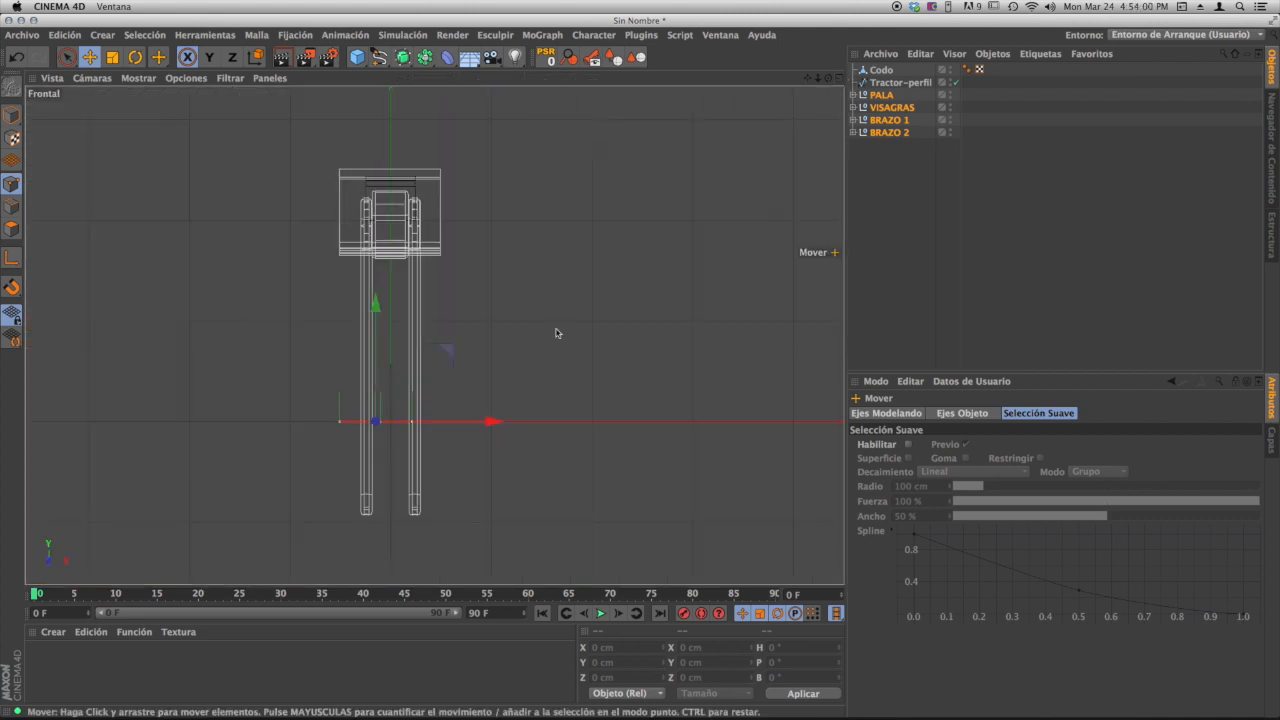
scroll(405, 236, up, 5)
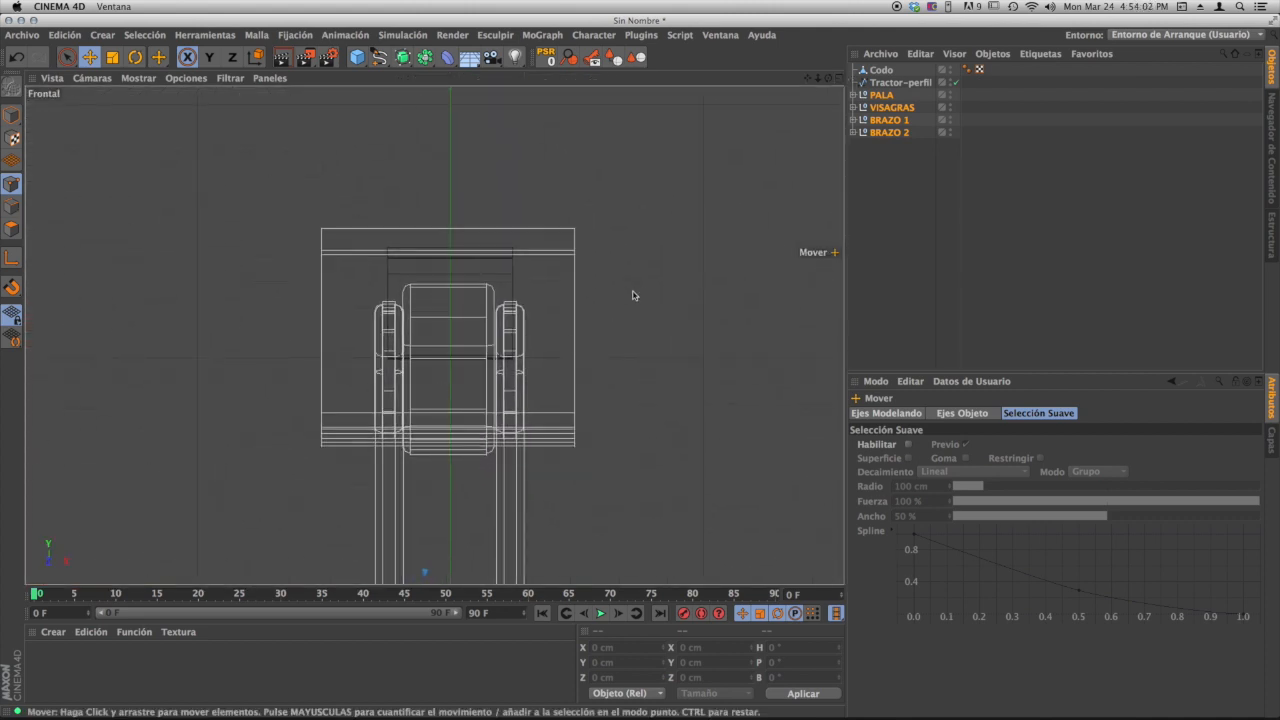
drag(638, 288, 645, 290)
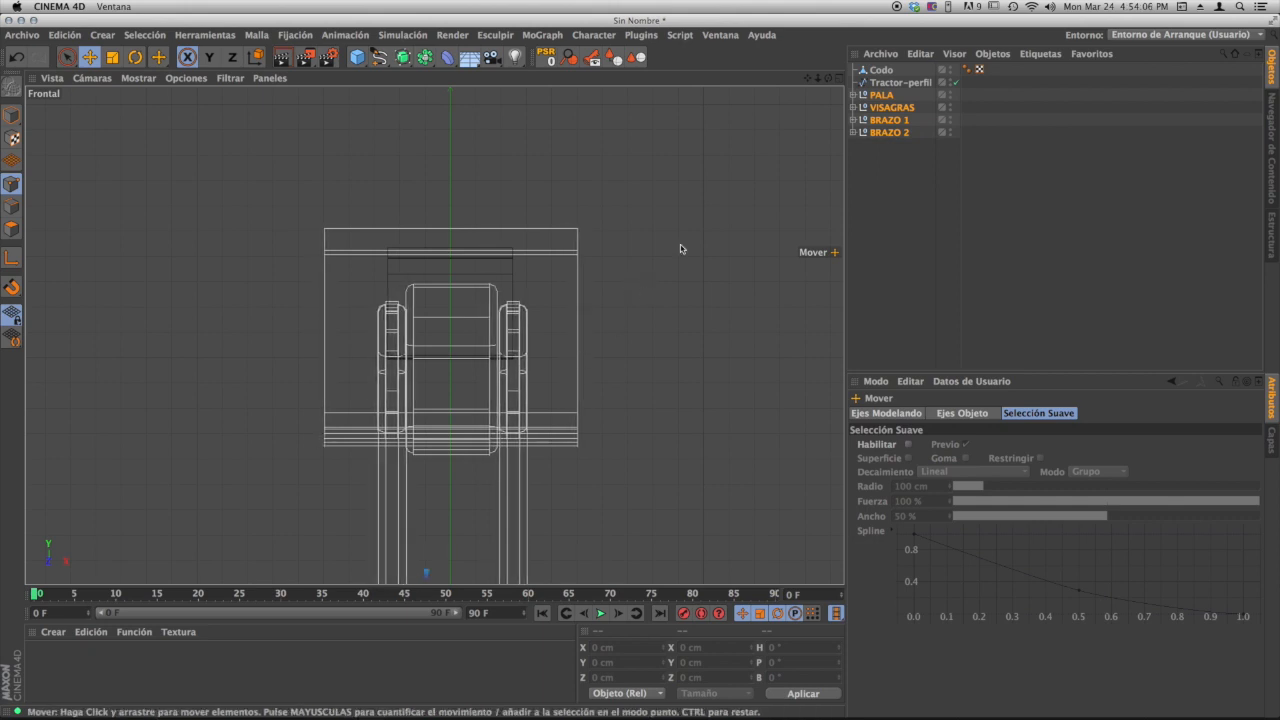
click(840, 79)
- Select Codo and scale its points along X to a width of about 44.5 cm in the perspective view
click(428, 78)
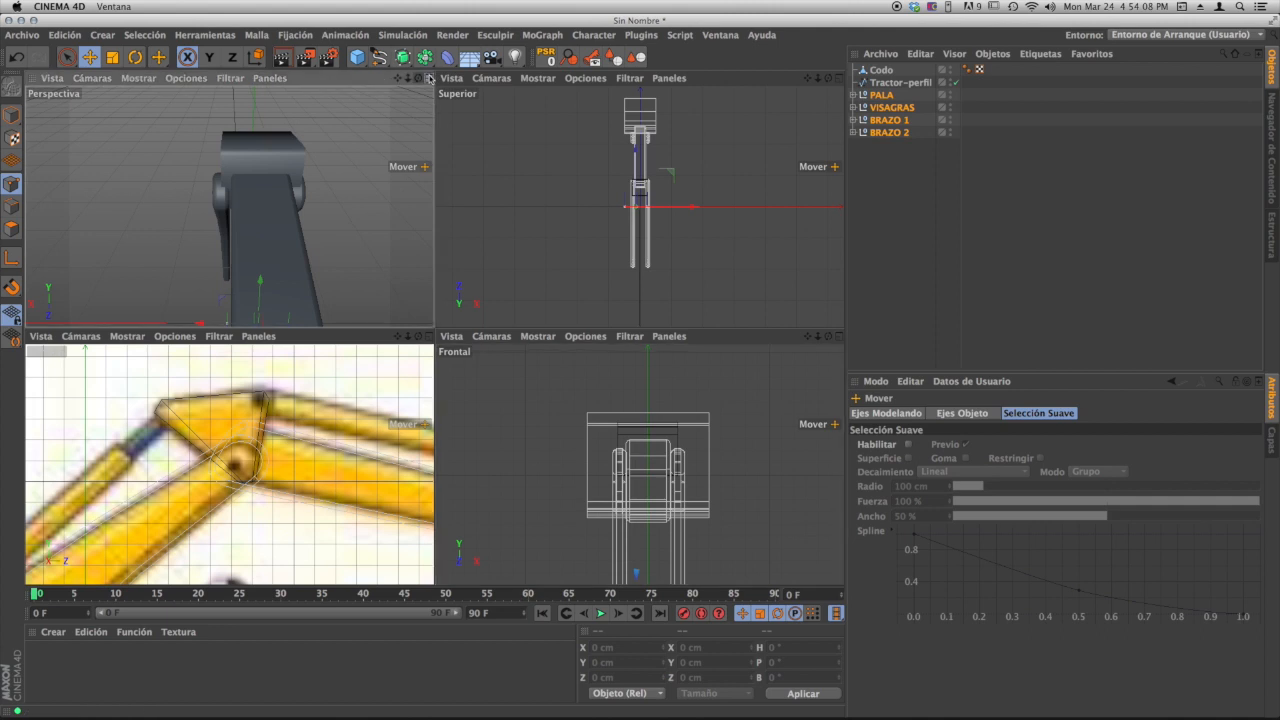
alt+drag(535, 312, 452, 330)
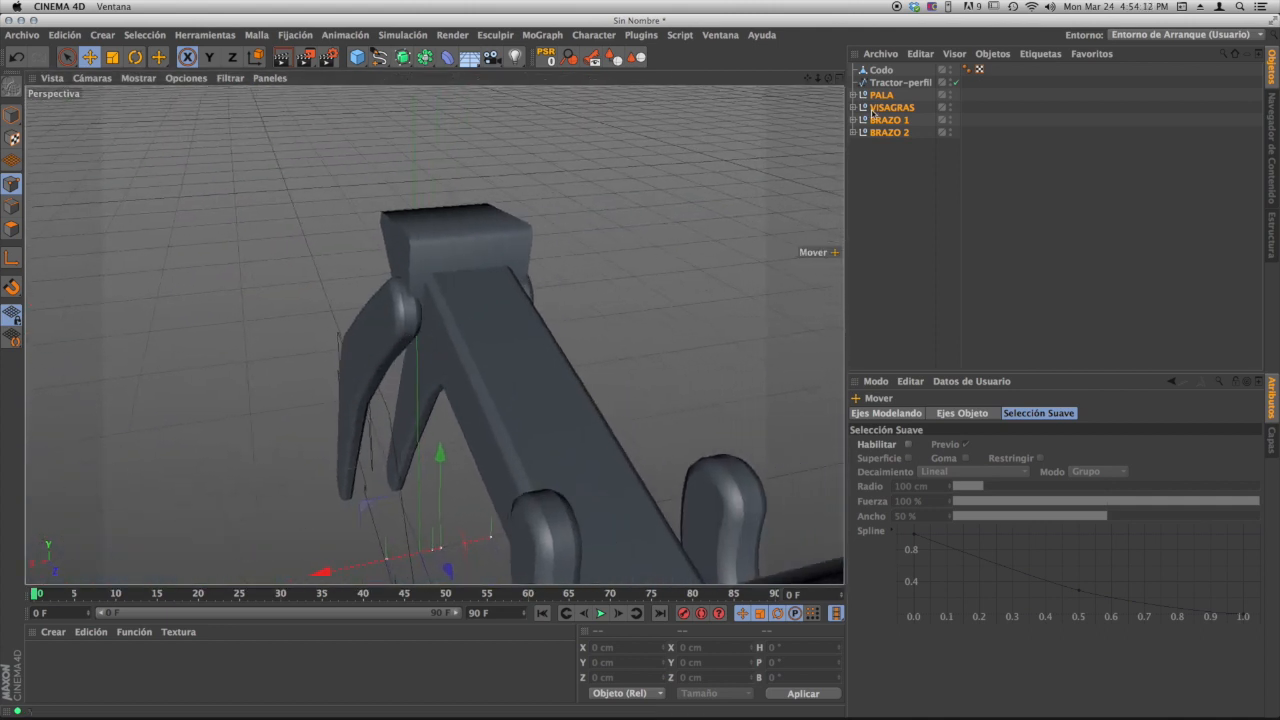
click(882, 71)
alt+drag(441, 286, 473, 276)
click(112, 57)
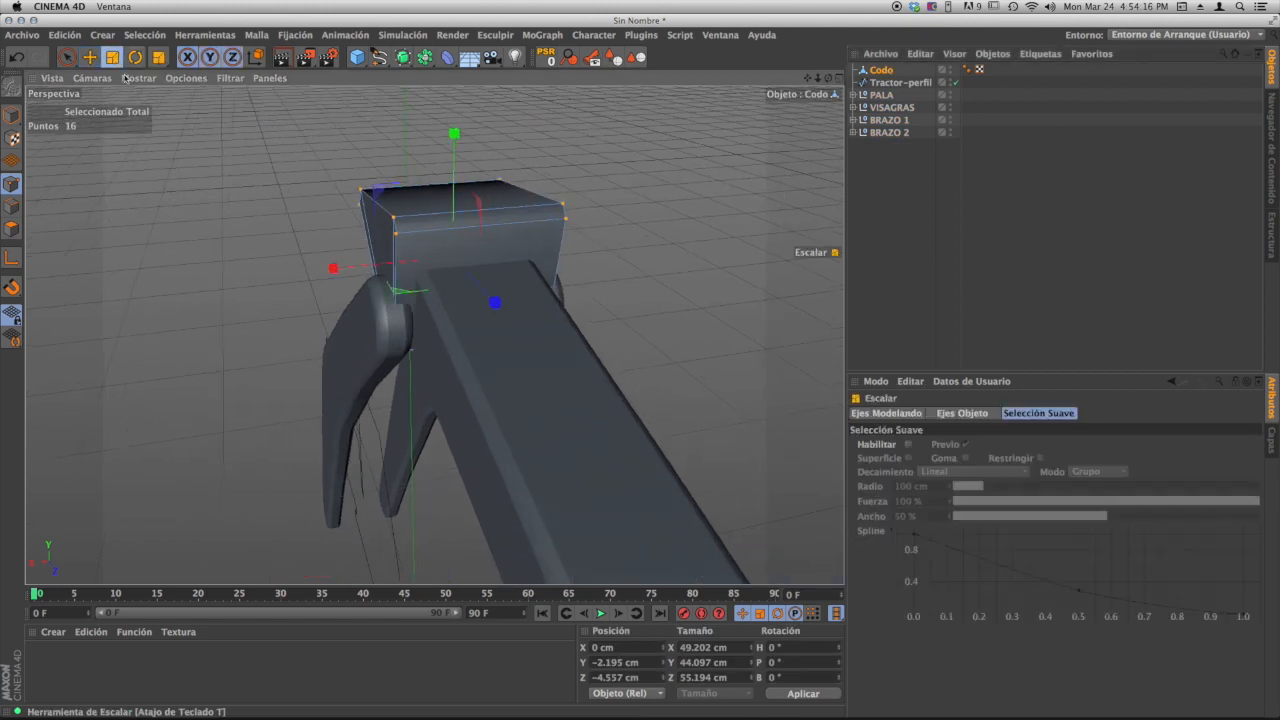
alt+drag(370, 340, 296, 338)
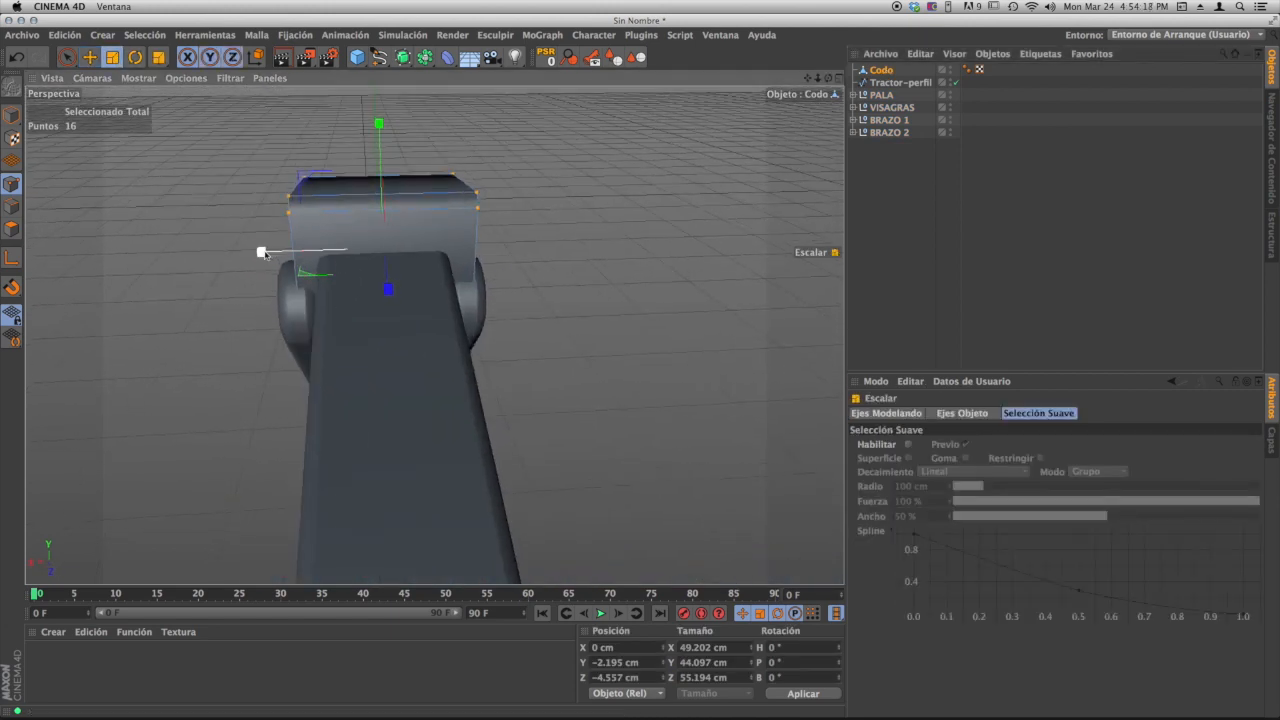
drag(262, 252, 276, 256)
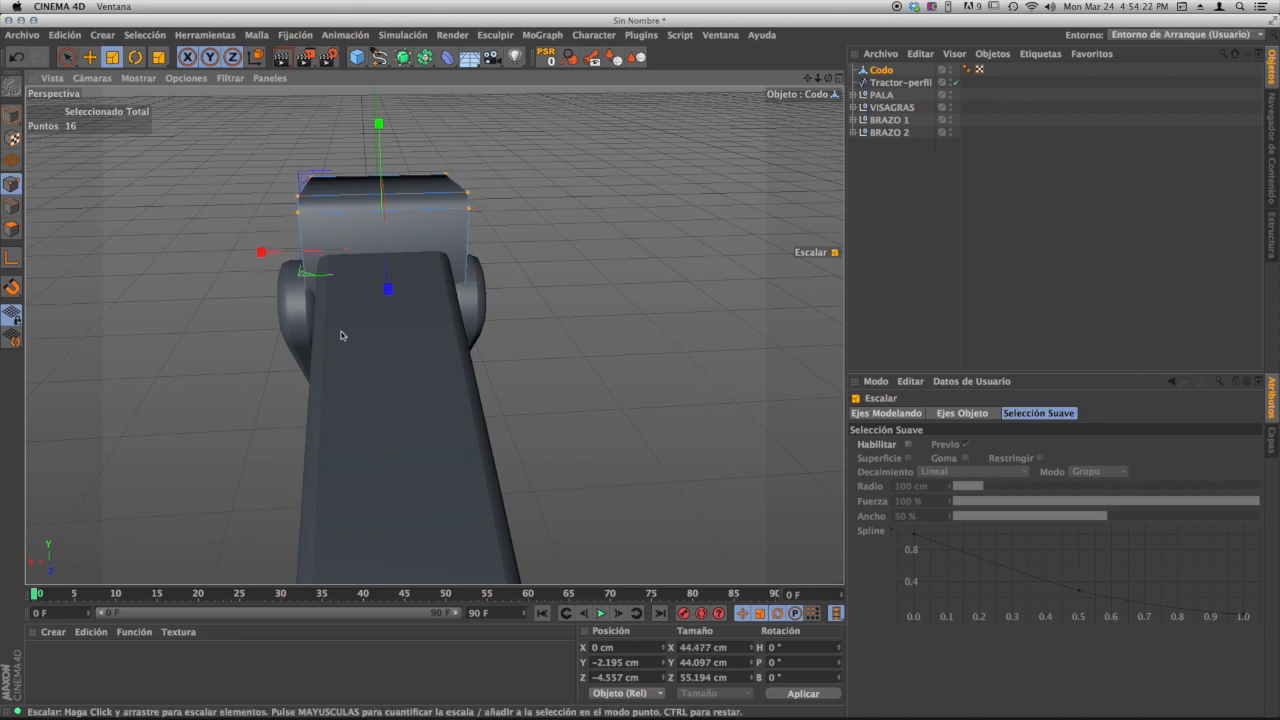
- Switch Codo to polygon editing with the Live Selection tool
alt+drag(343, 334, 430, 325)
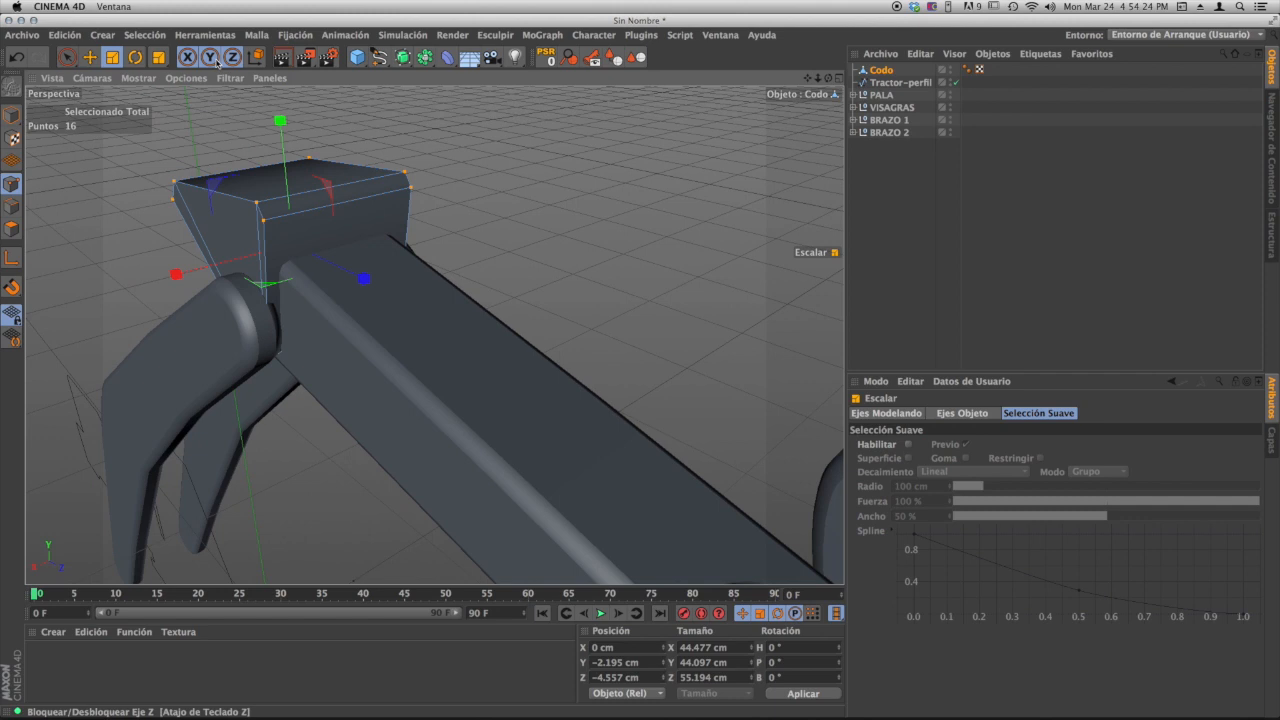
click(67, 57)
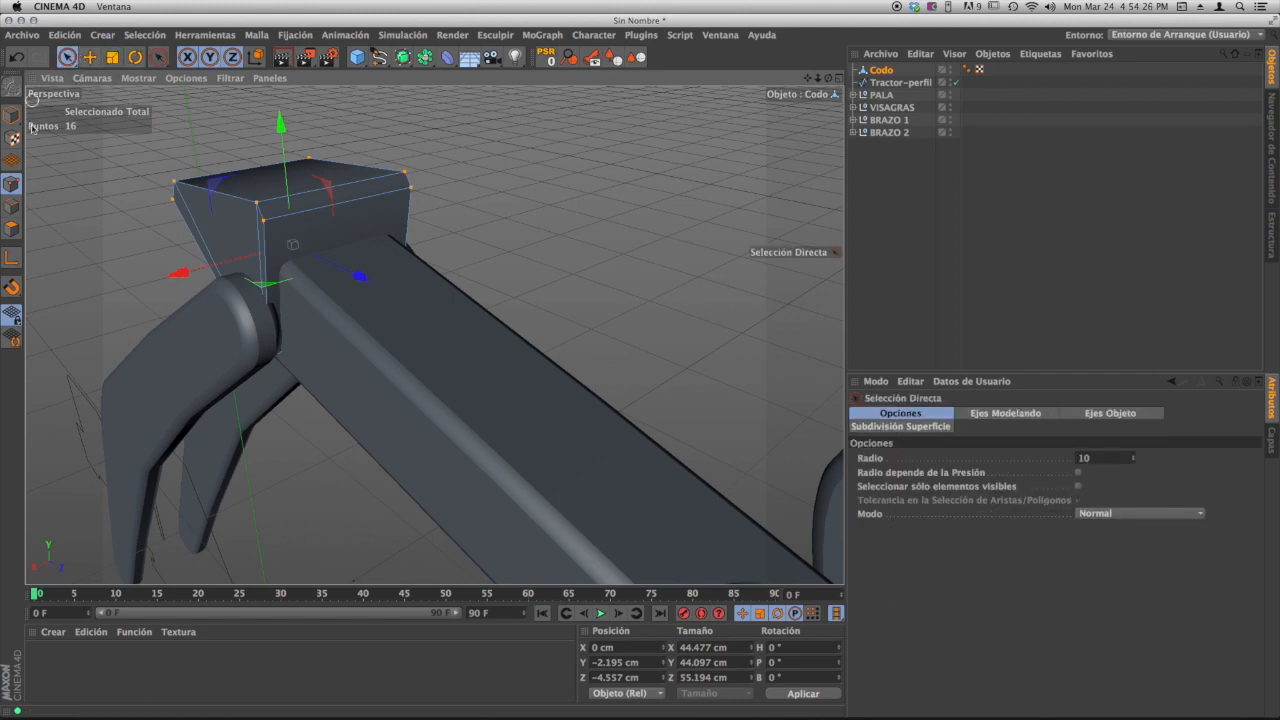
click(12, 228)
click(341, 233)
alt+drag(374, 360, 403, 324)
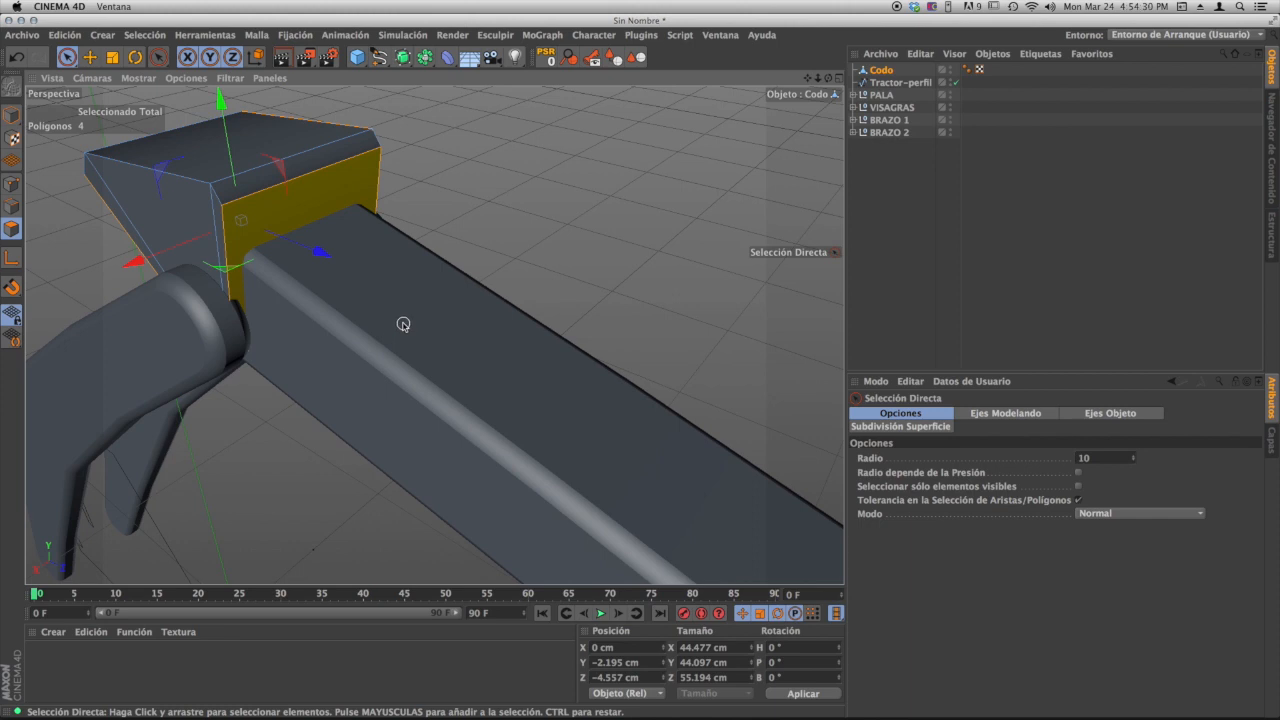
key(m)
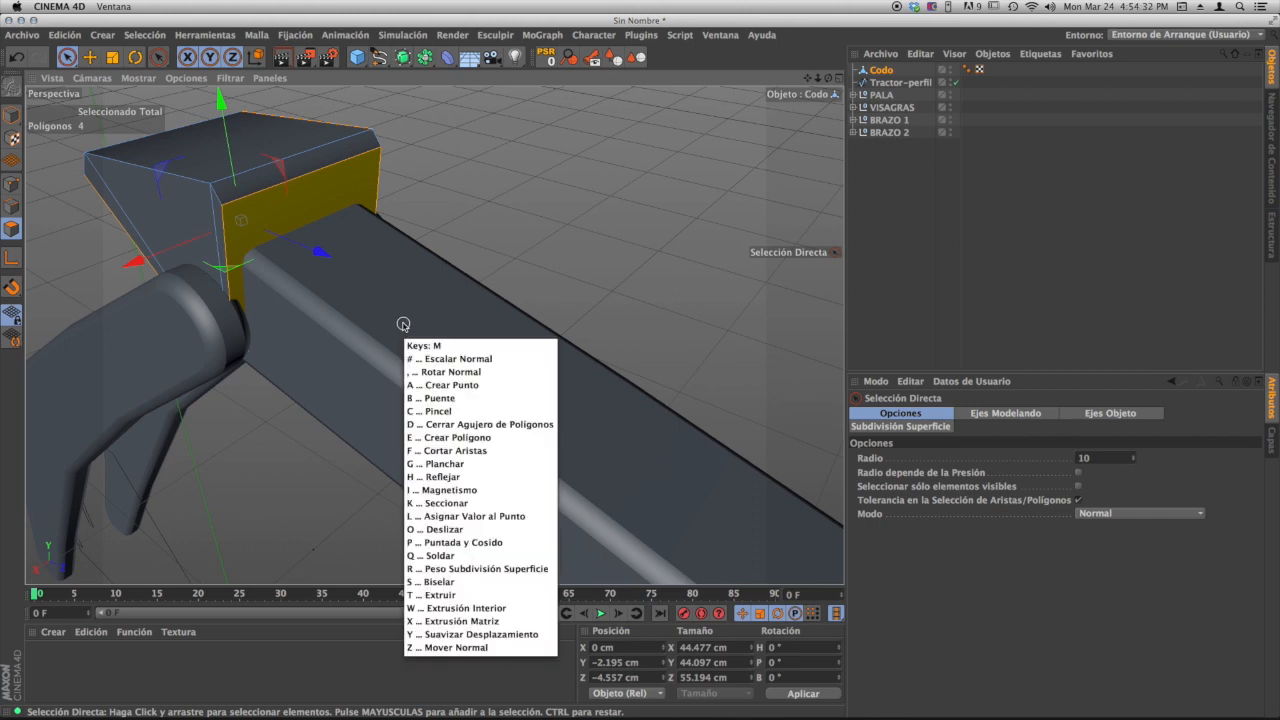
key(w)
drag(500, 172, 480, 170)
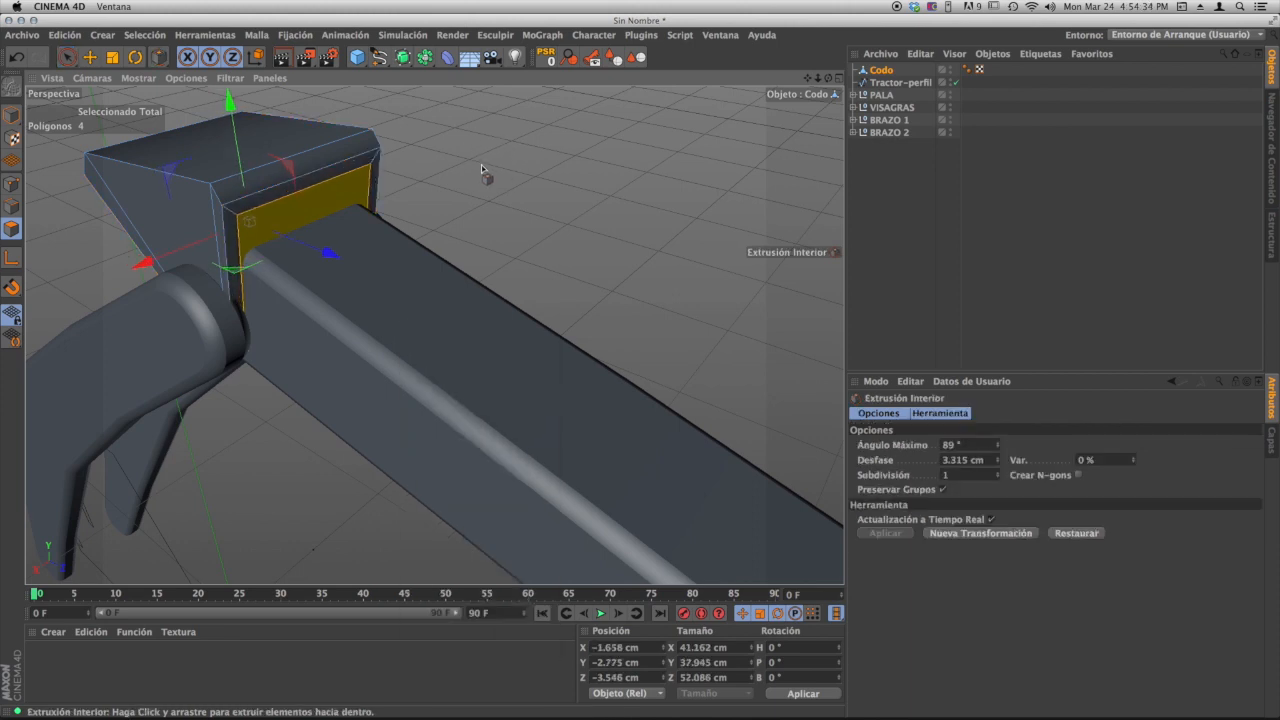
key(ctrl+z)
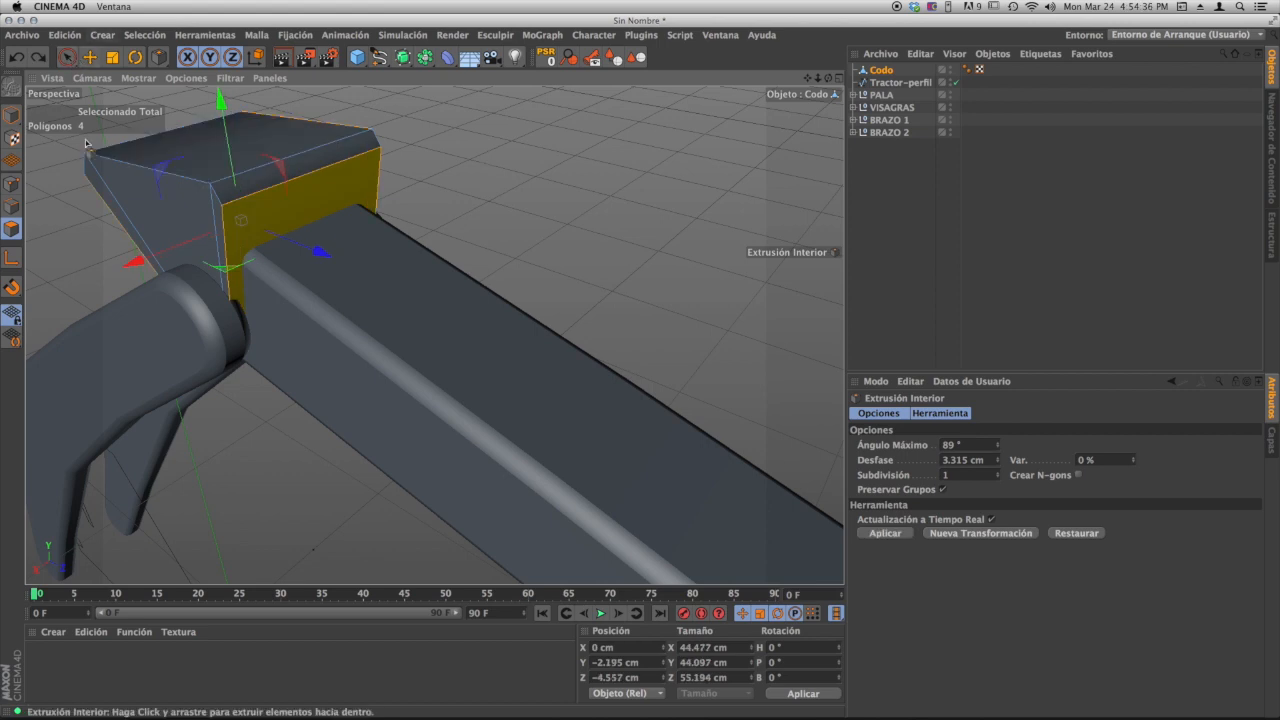
- Limit Live Selection to visible elements and select only the Codo end face that the arm passes through
click(67, 57)
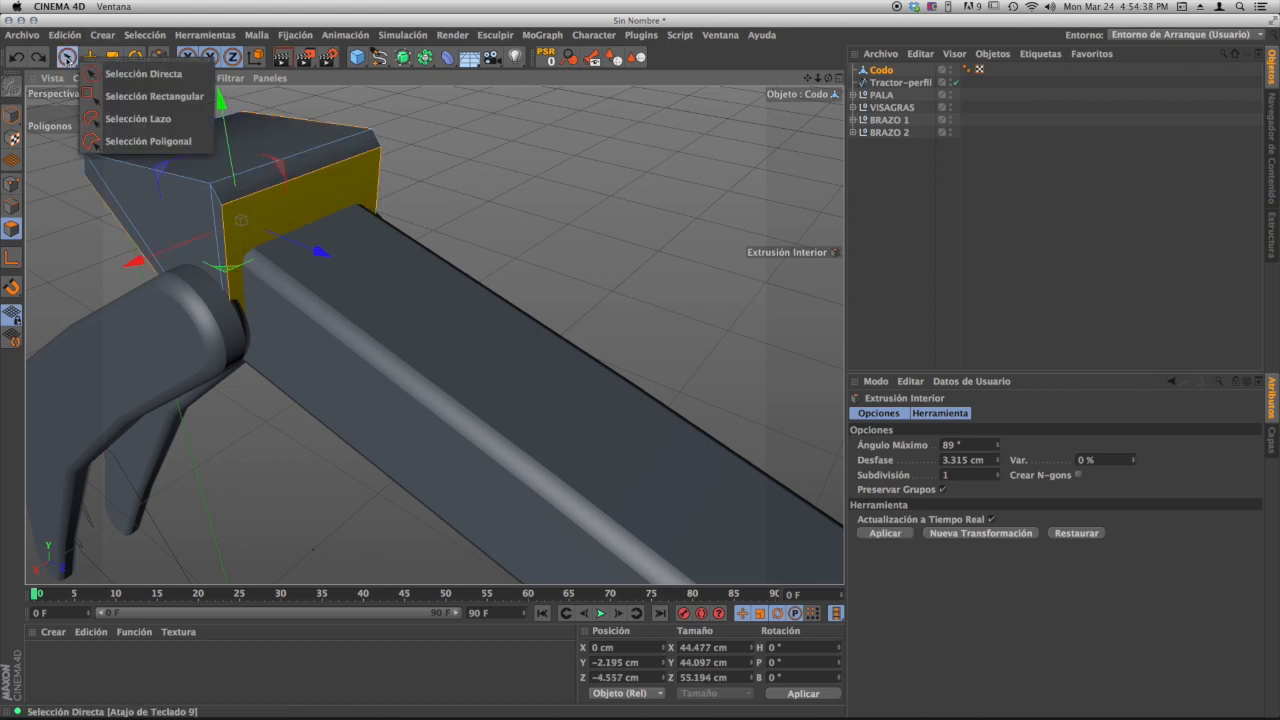
click(95, 74)
click(1080, 487)
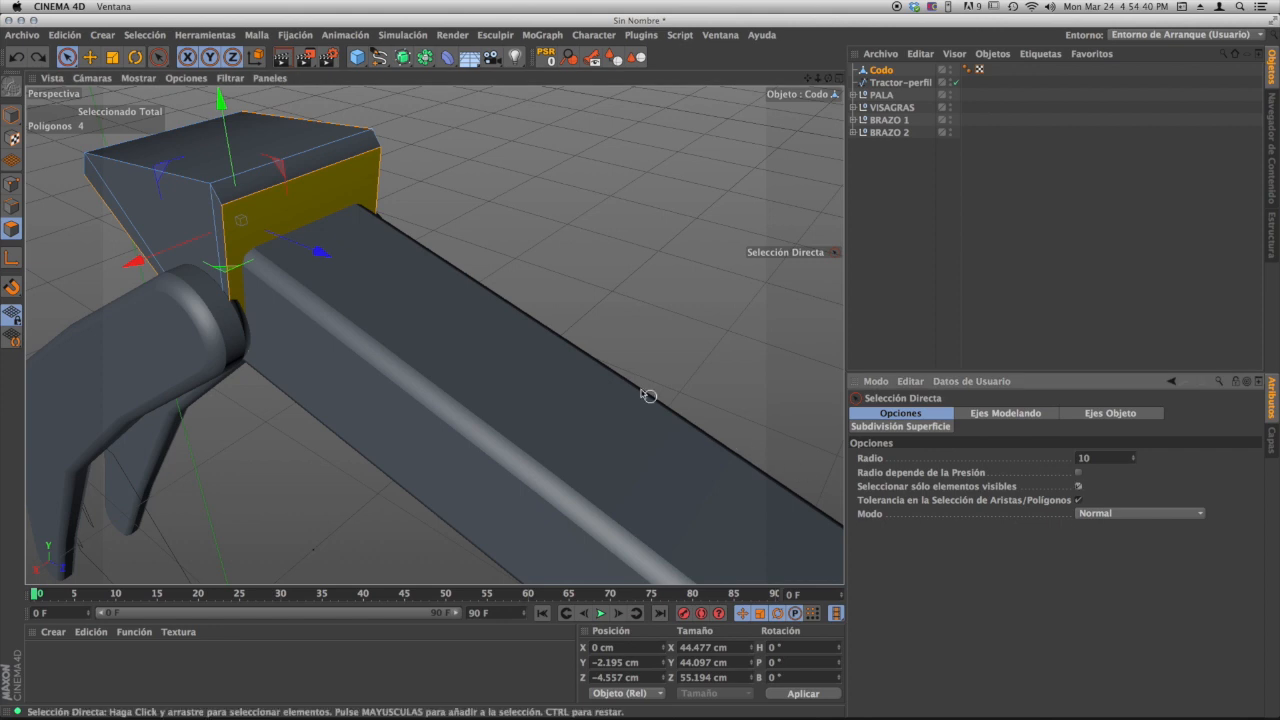
alt+drag(422, 290, 384, 298)
click(561, 124)
click(362, 175)
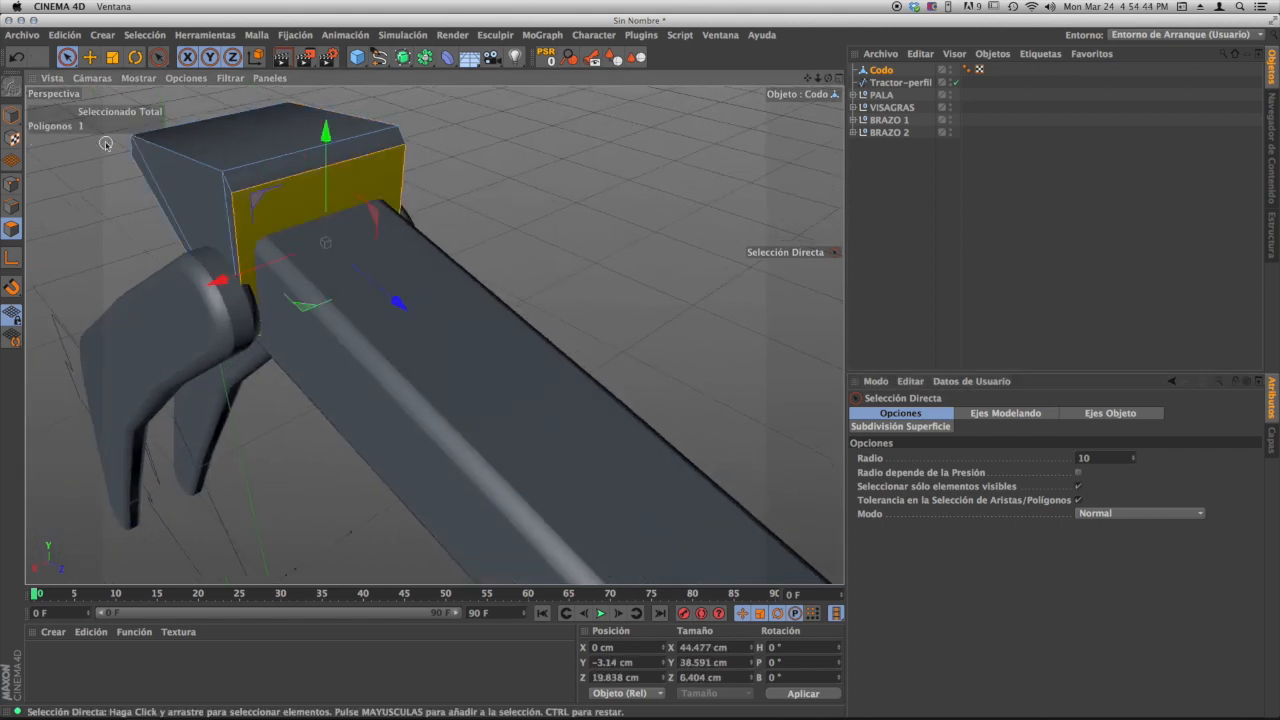
key(m)
key(d)
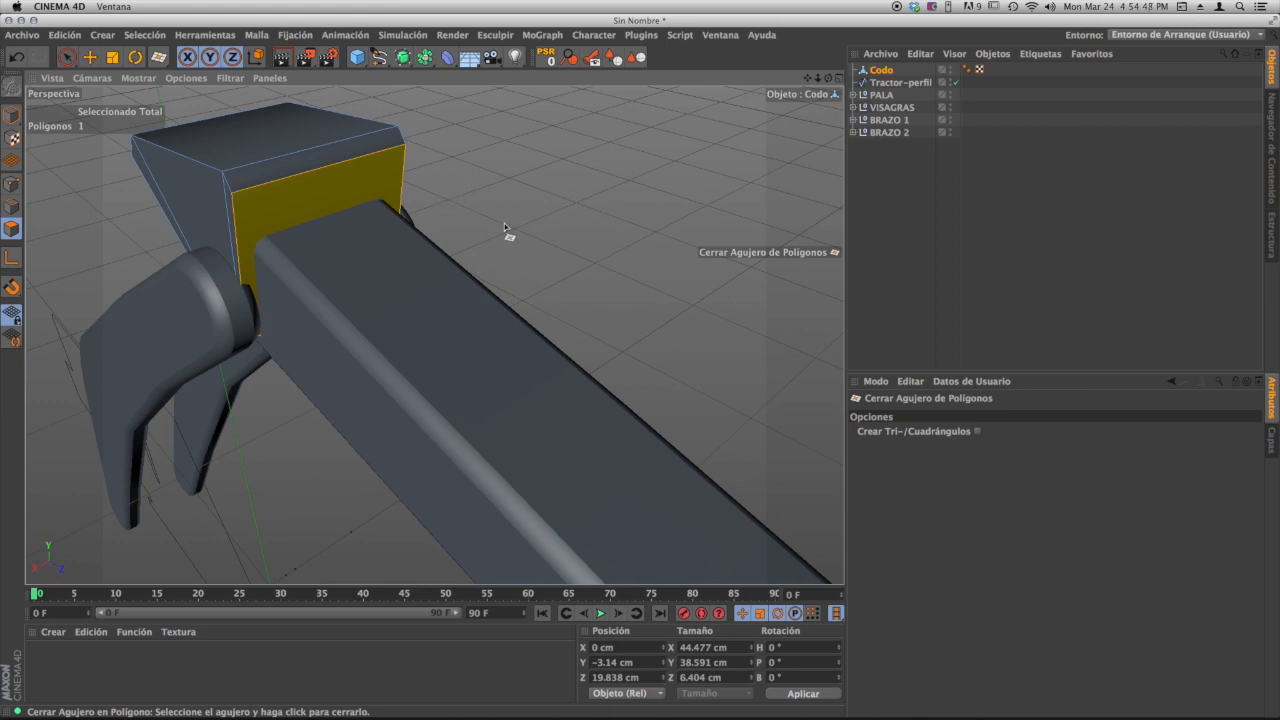
alt+drag(504, 223, 364, 201)
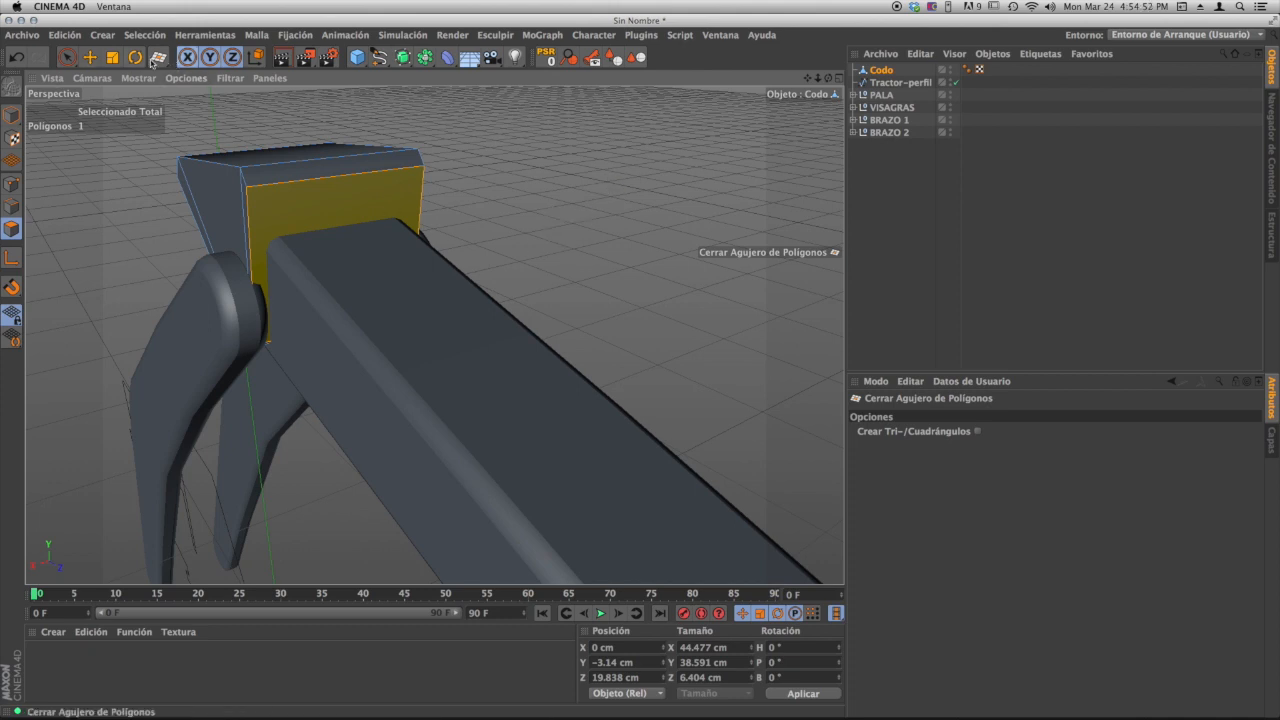
click(67, 57)
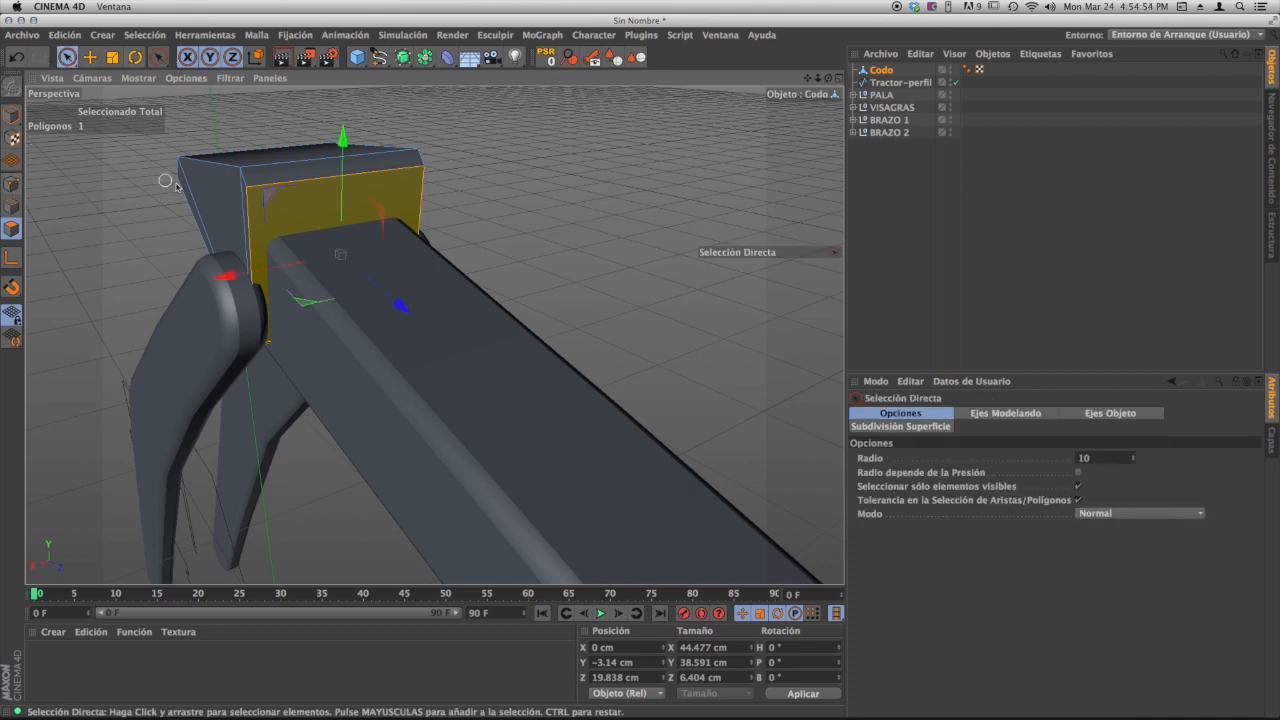
- Inset Codo's end face to about 39.9 by 34.1 cm with Inner Extrude and extrude it into the body to about Z 5.5 cm
click(540, 160)
click(349, 206)
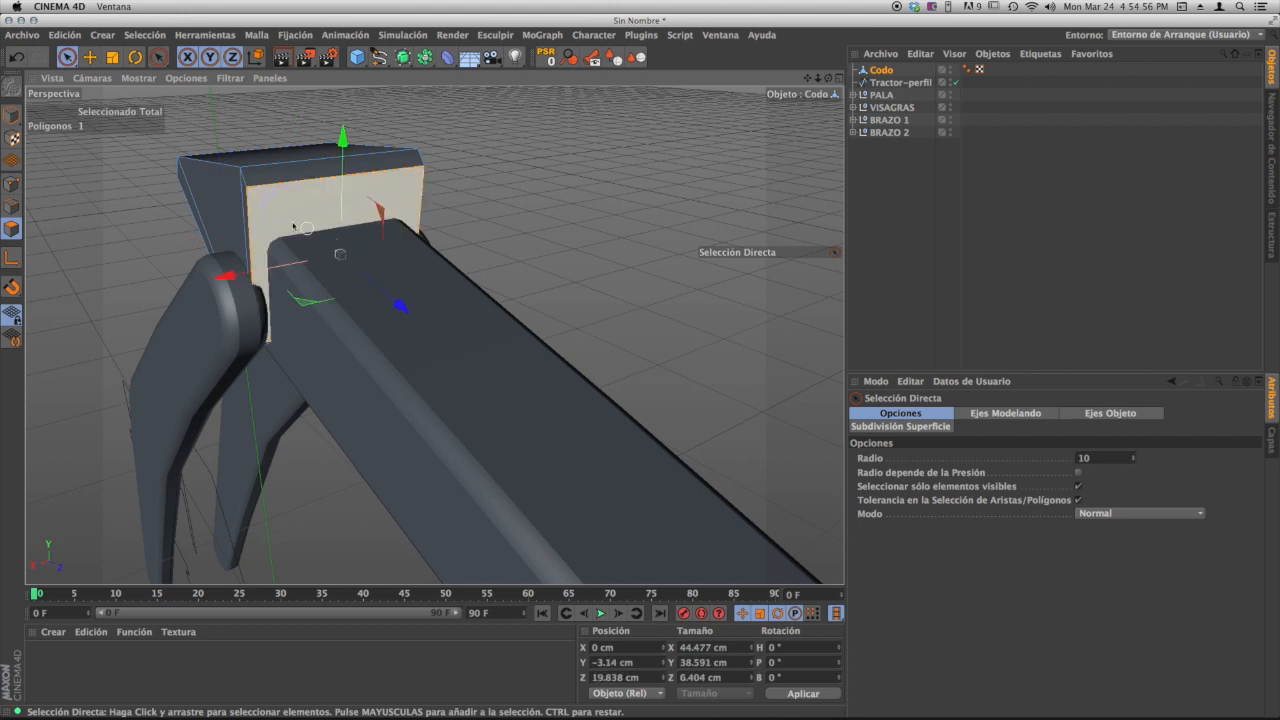
key(m)
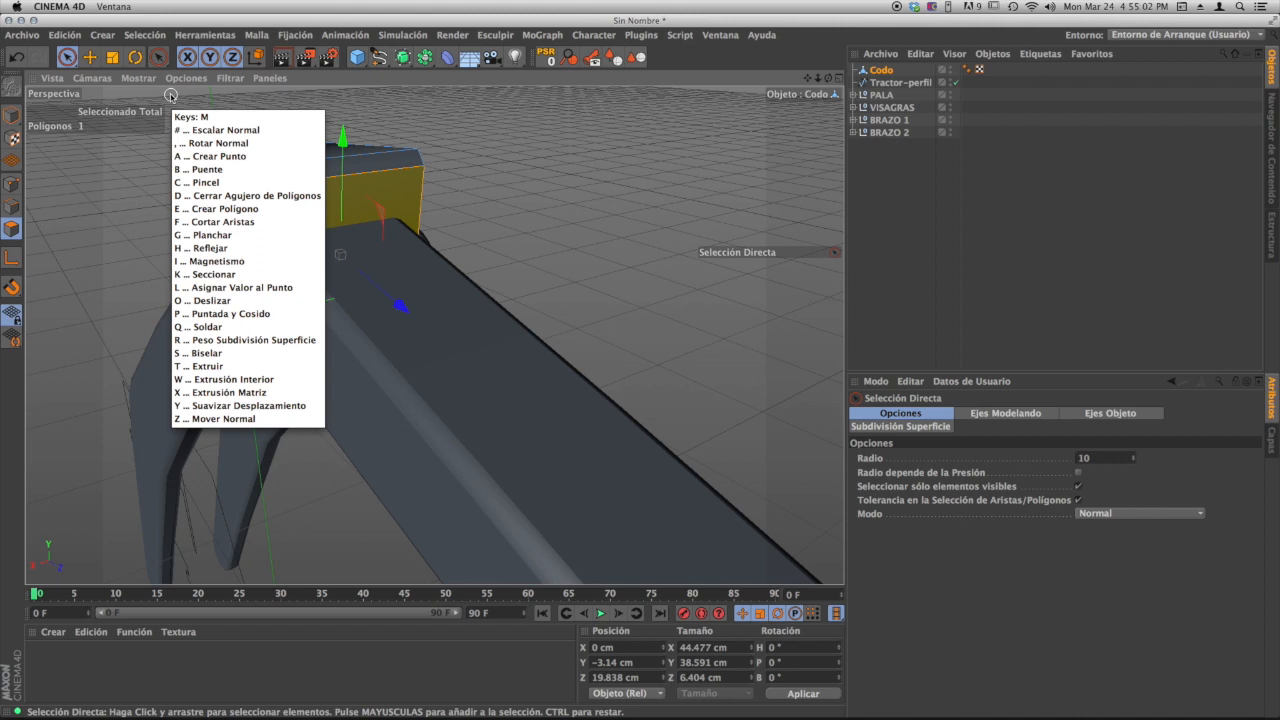
key(w)
drag(557, 183, 605, 168)
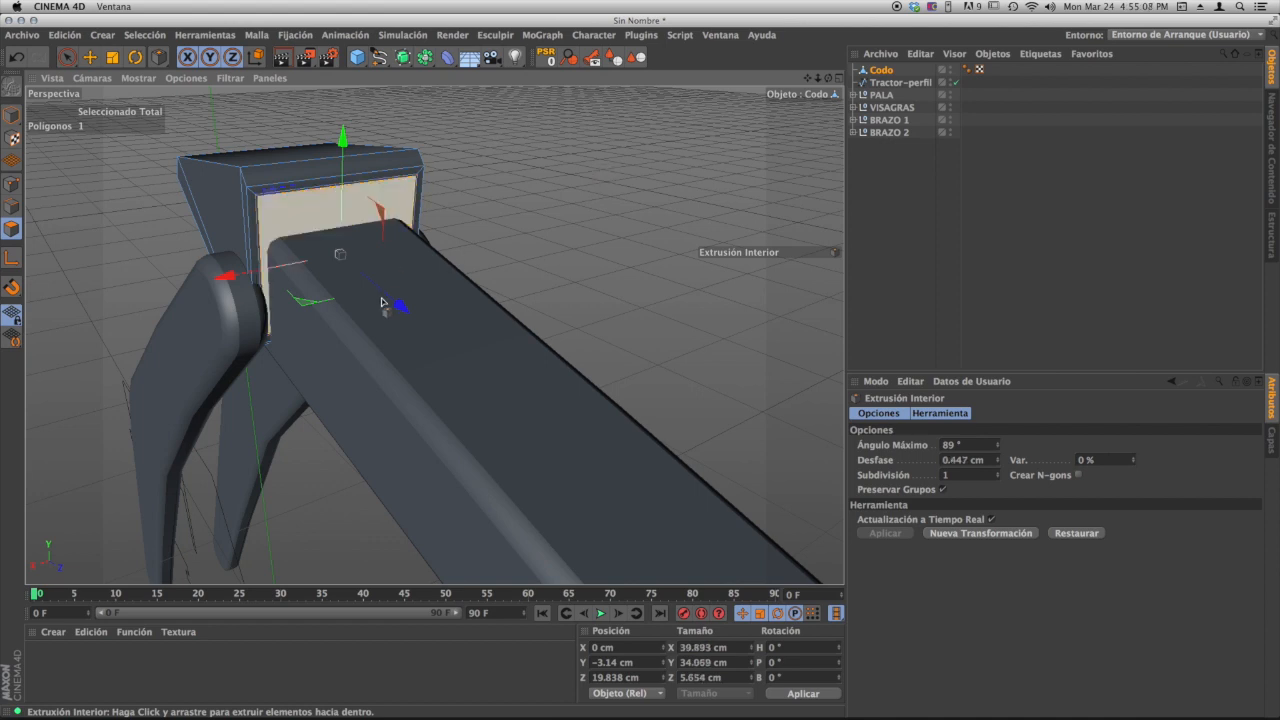
drag(396, 308, 393, 298)
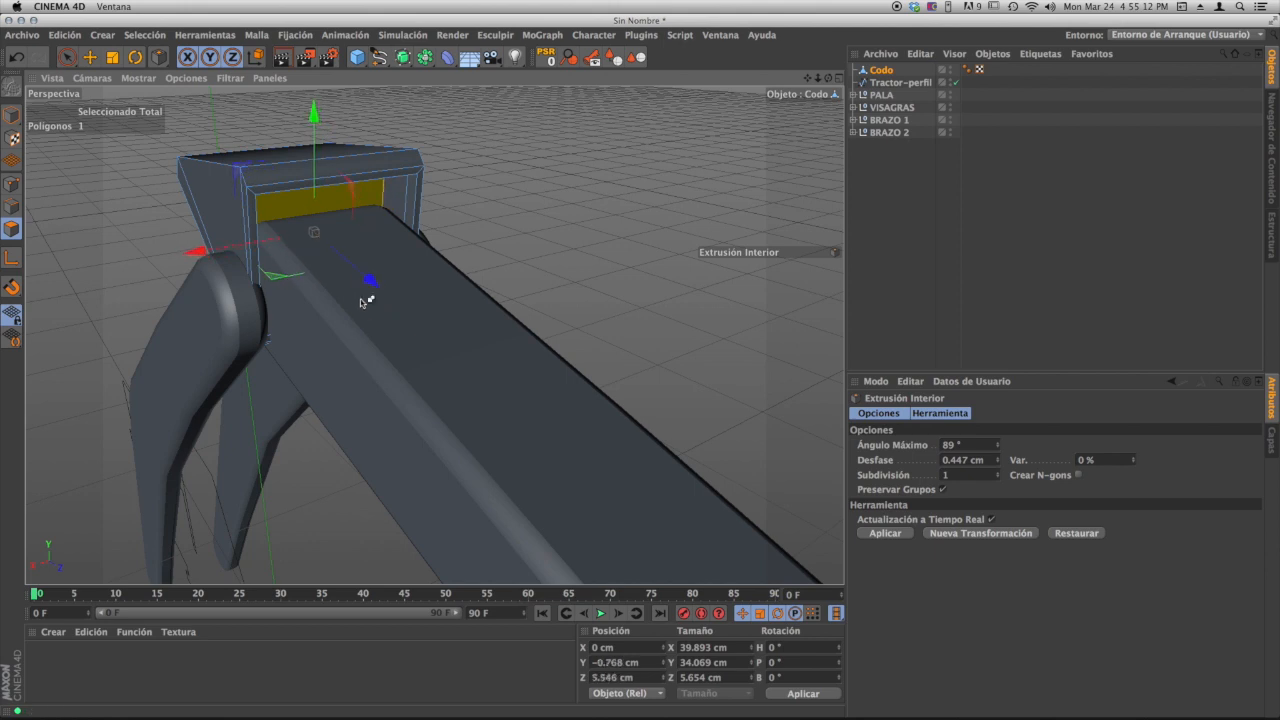
- Hide every object except Codo in the viewport
mouse_move(362, 303)
alt+mouse_down()
mouse_move(406, 271)
mouse_move(317, 306)
mouse_move(414, 280)
mouse_move(647, 345)
mouse_move(674, 366)
mouse_move(449, 194)
mouse_move(300, 294)
mouse_move(475, 233)
mouse_move(349, 294)
alt+mouse_up()
alt+right_drag(349, 292, 657, 257)
alt+drag(657, 257, 803, 381)
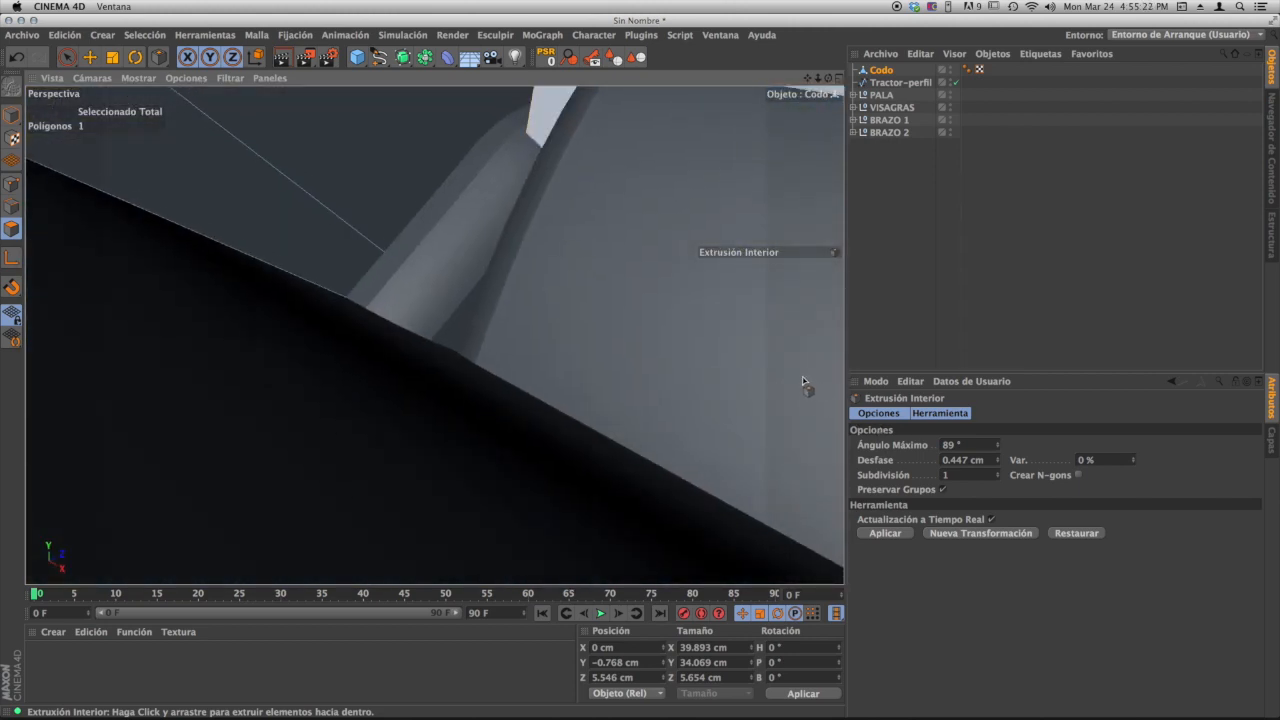
alt+right_drag(803, 381, 506, 371)
alt+drag(506, 371, 657, 212)
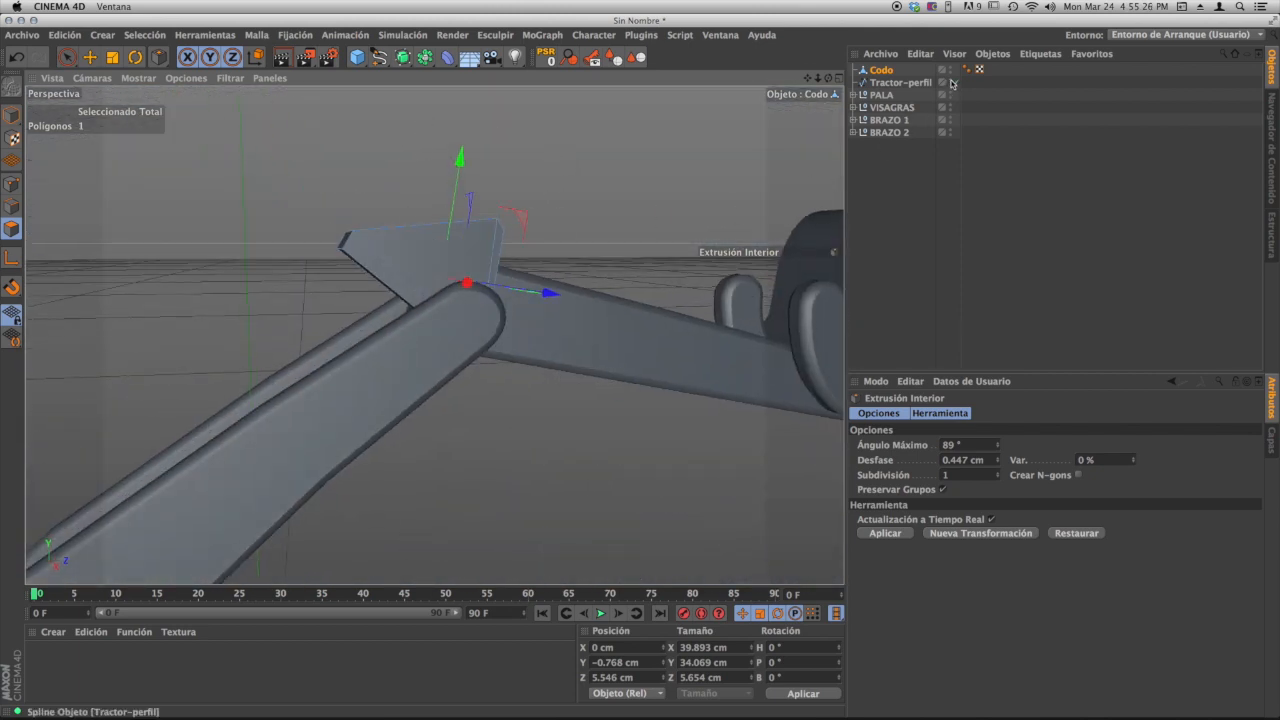
drag(952, 83, 950, 175)
drag(950, 86, 928, 194)
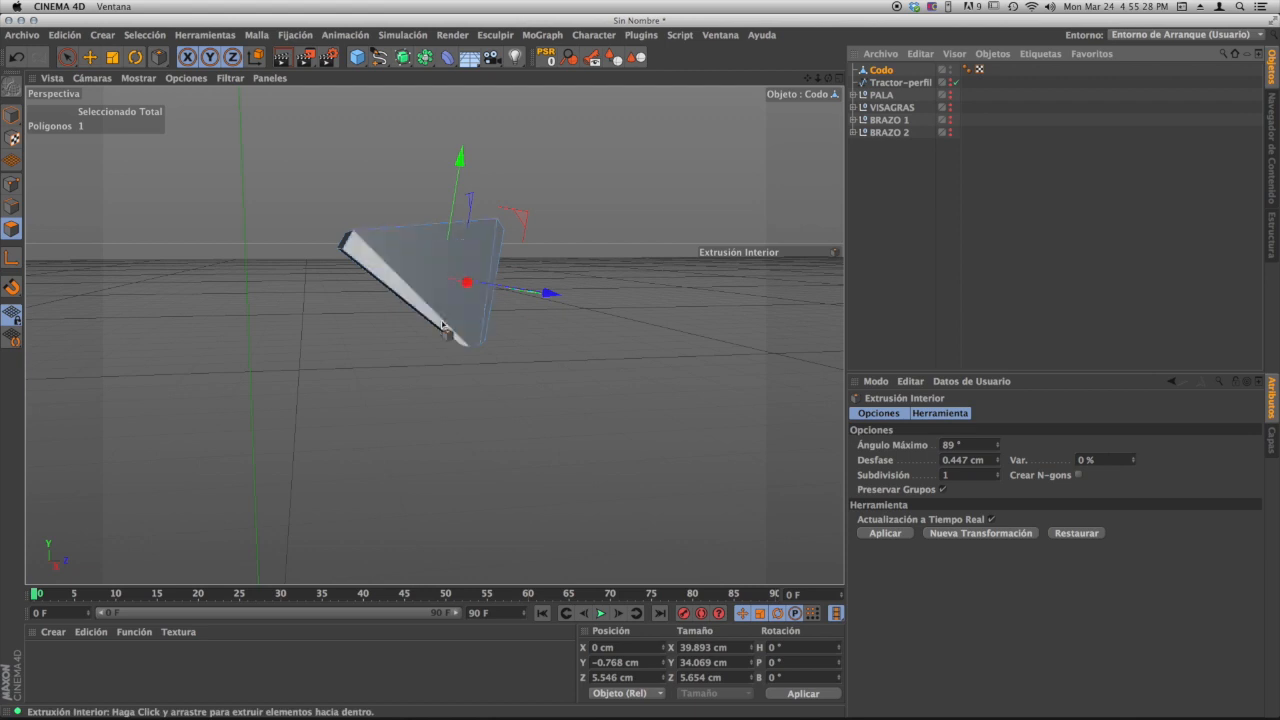
- Rotate the recess's back polygon about the X axis until it stands almost vertical
alt+drag(442, 323, 290, 282)
click(135, 57)
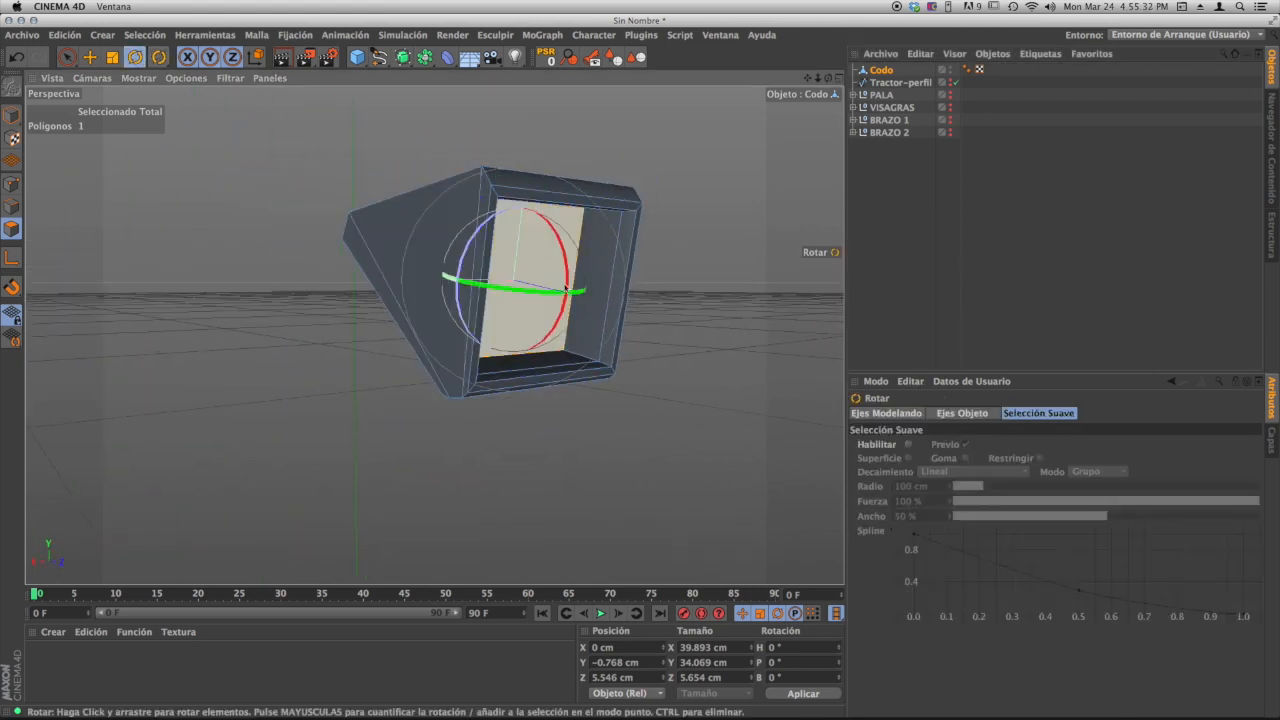
drag(562, 255, 559, 247)
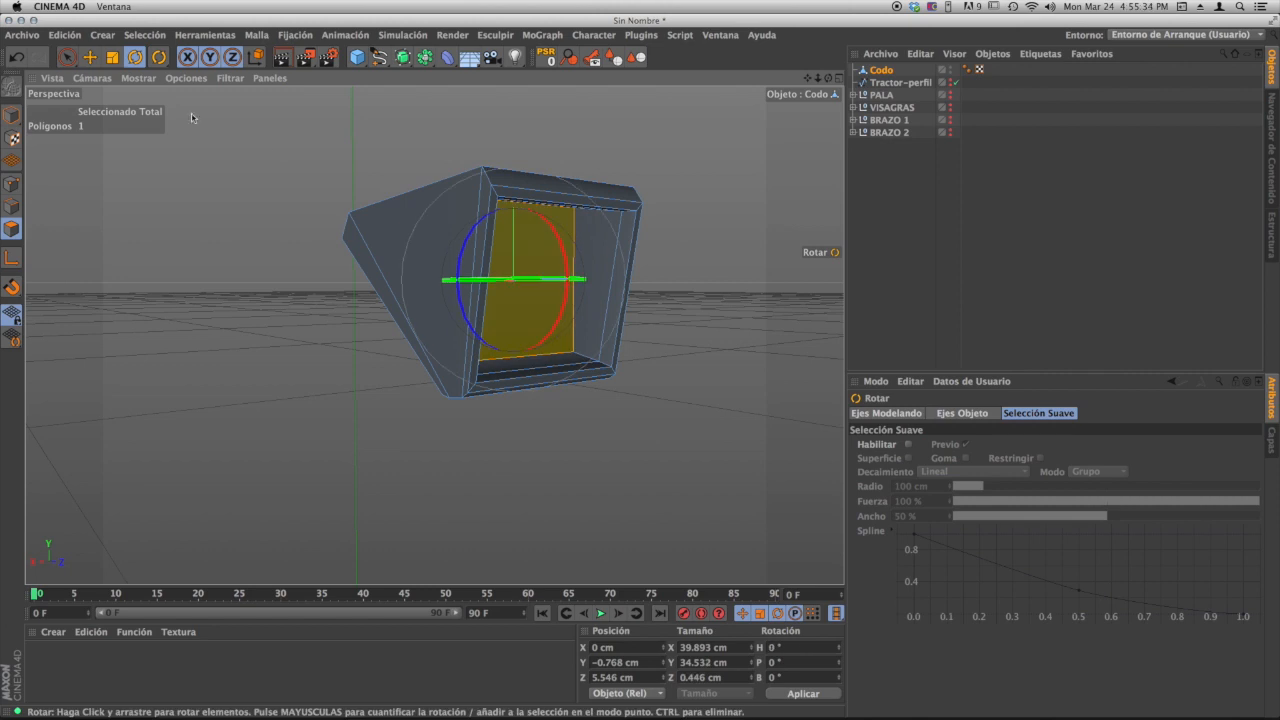
- Unlock all axes, use world coordinates and move the recess's back polygon deeper along Z to about 3.3 cm
click(90, 57)
alt+drag(366, 174, 241, 114)
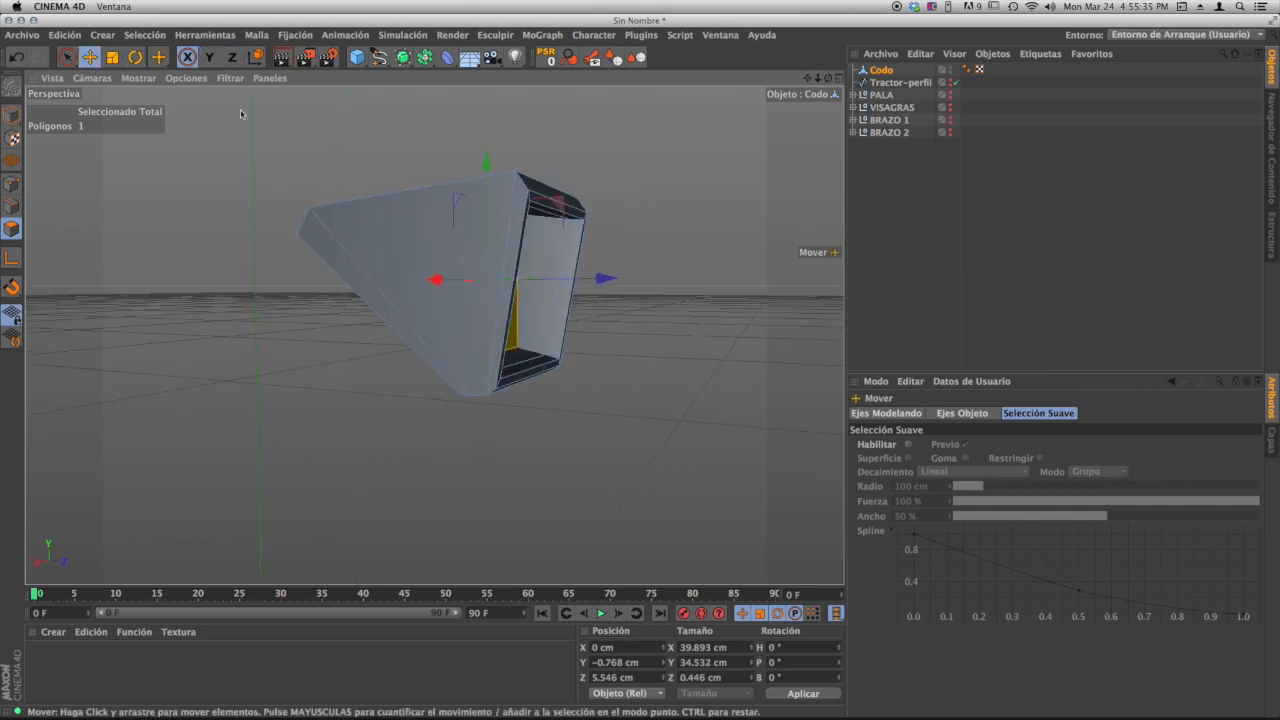
click(232, 57)
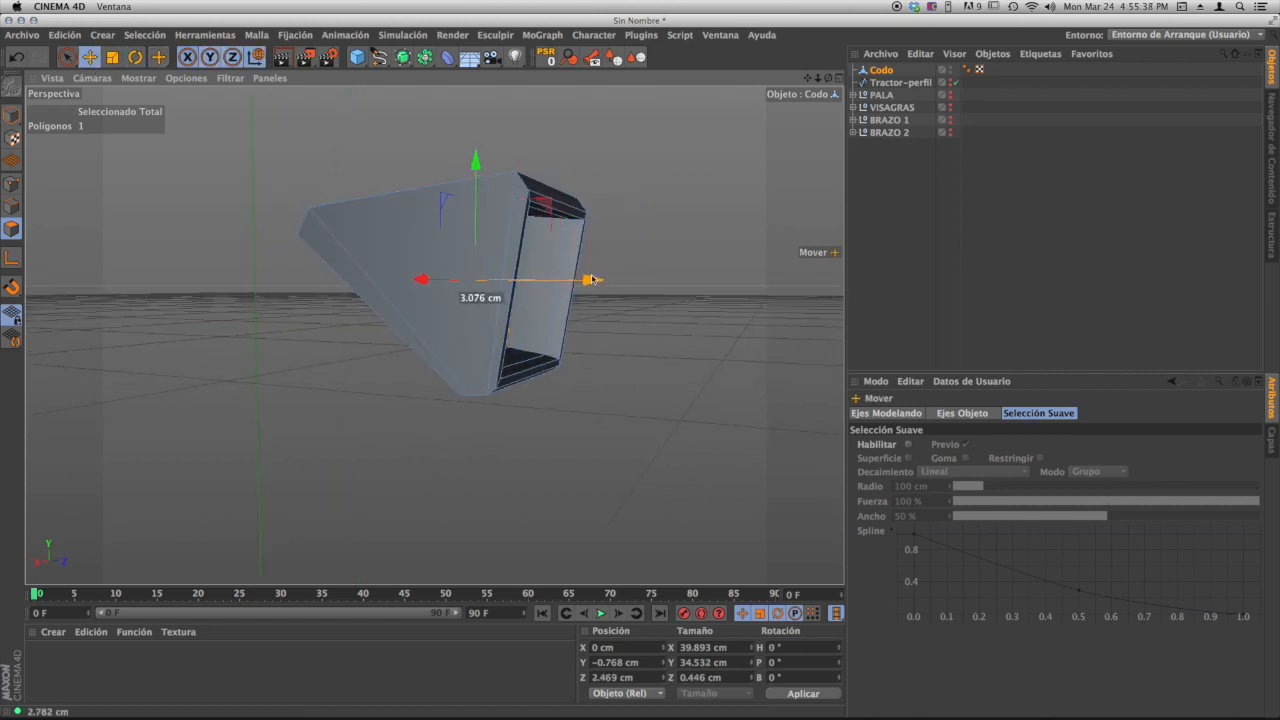
drag(592, 280, 588, 280)
mouse_move(562, 278)
alt+mouse_down()
mouse_move(614, 264)
mouse_move(566, 273)
mouse_move(556, 290)
alt+mouse_up()
alt+drag(556, 290, 351, 302)
alt+drag(484, 299, 429, 298)
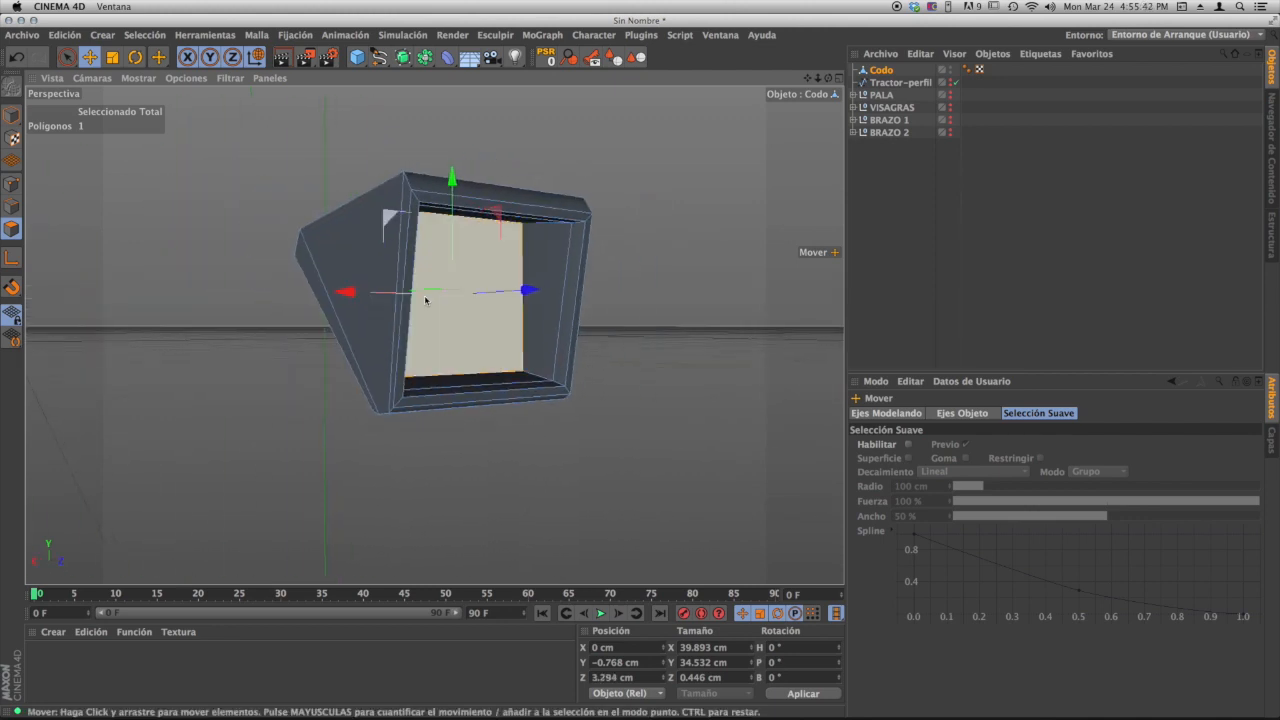
- Inset the recess's back polygon with Inner Extrude to about 27.6 by 22.3 cm and clear the polygon selection
click(168, 63)
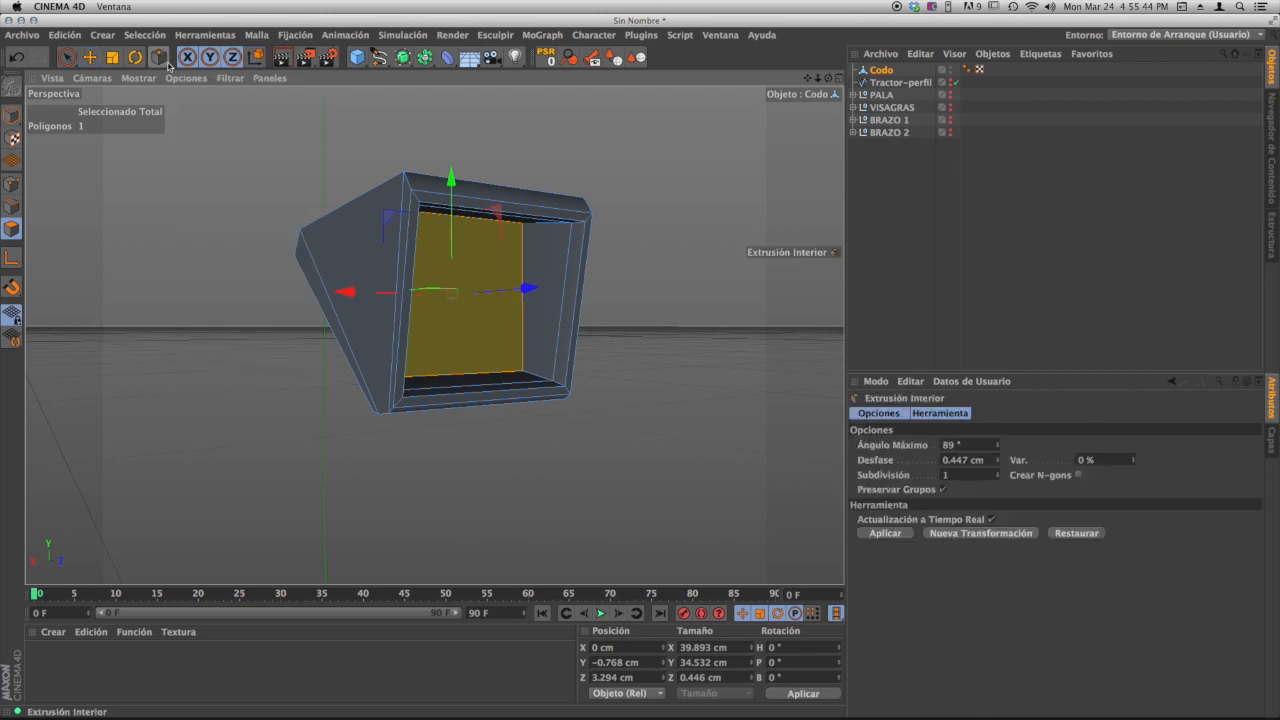
drag(654, 175, 598, 183)
click(67, 57)
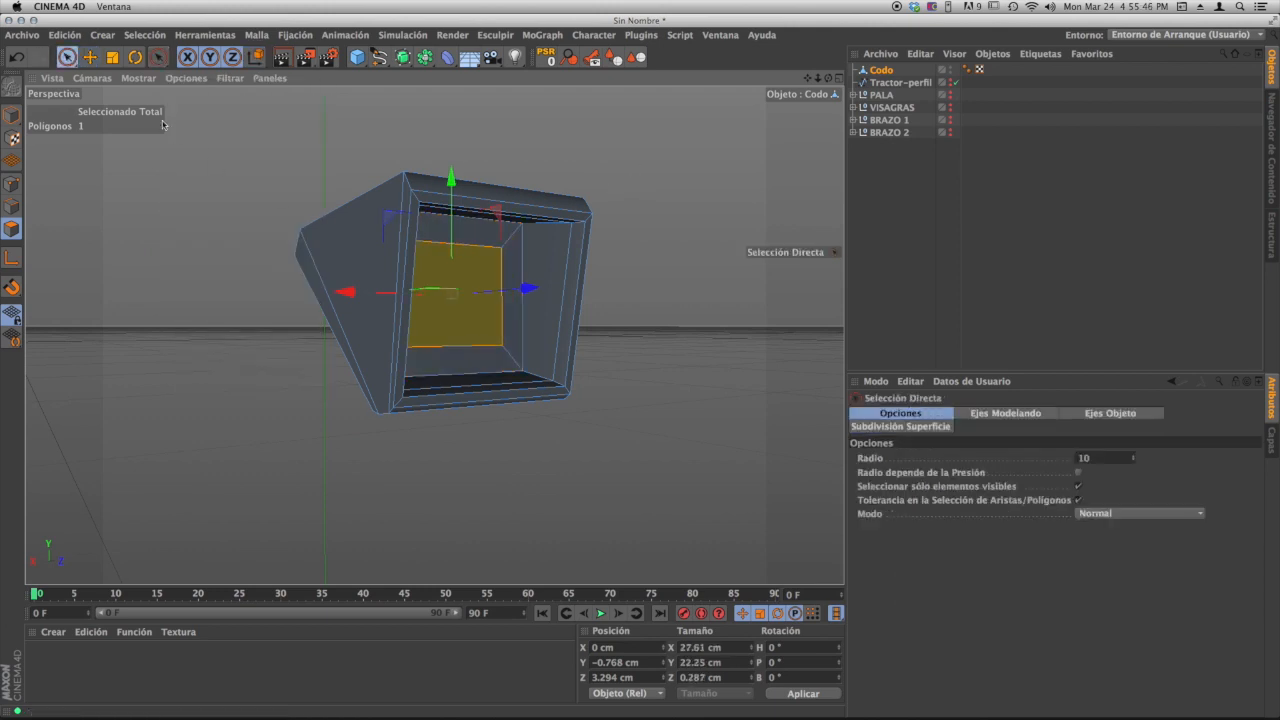
click(700, 158)
- Show PALA, VISAGRAS, BRAZO 1 and BRAZO 2 in the viewport again
alt+drag(515, 323, 470, 292)
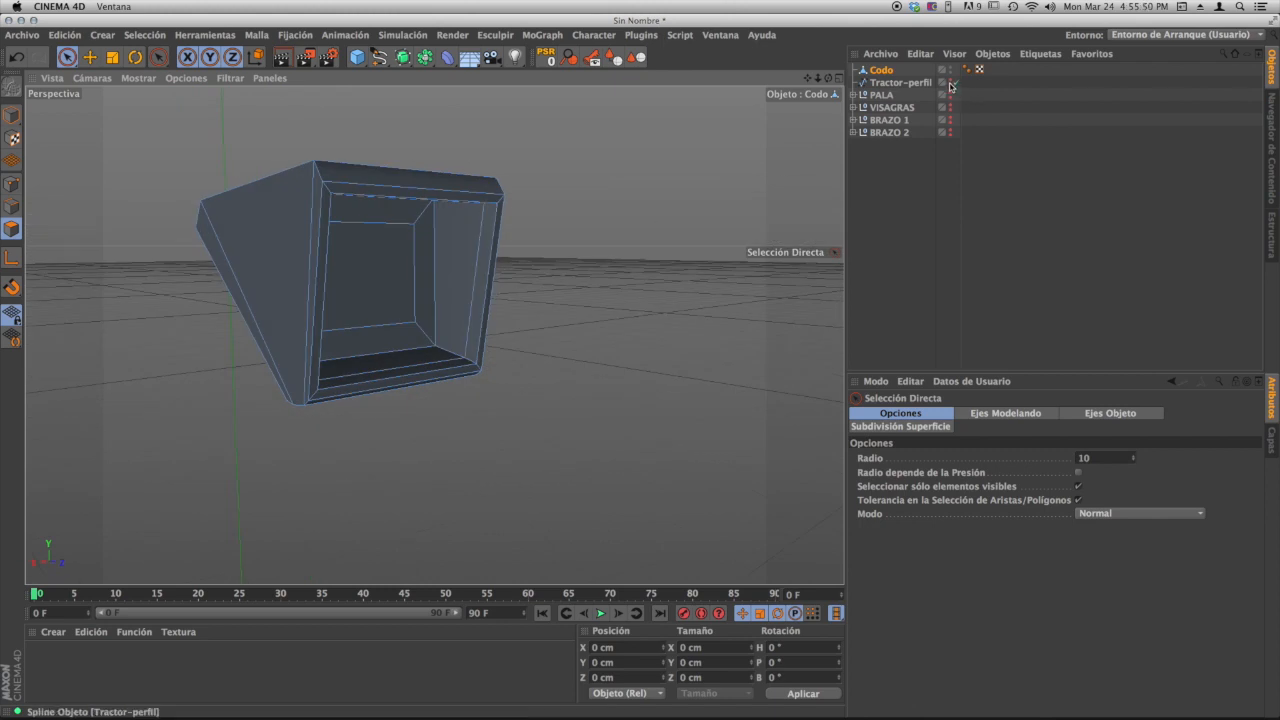
drag(951, 97, 952, 136)
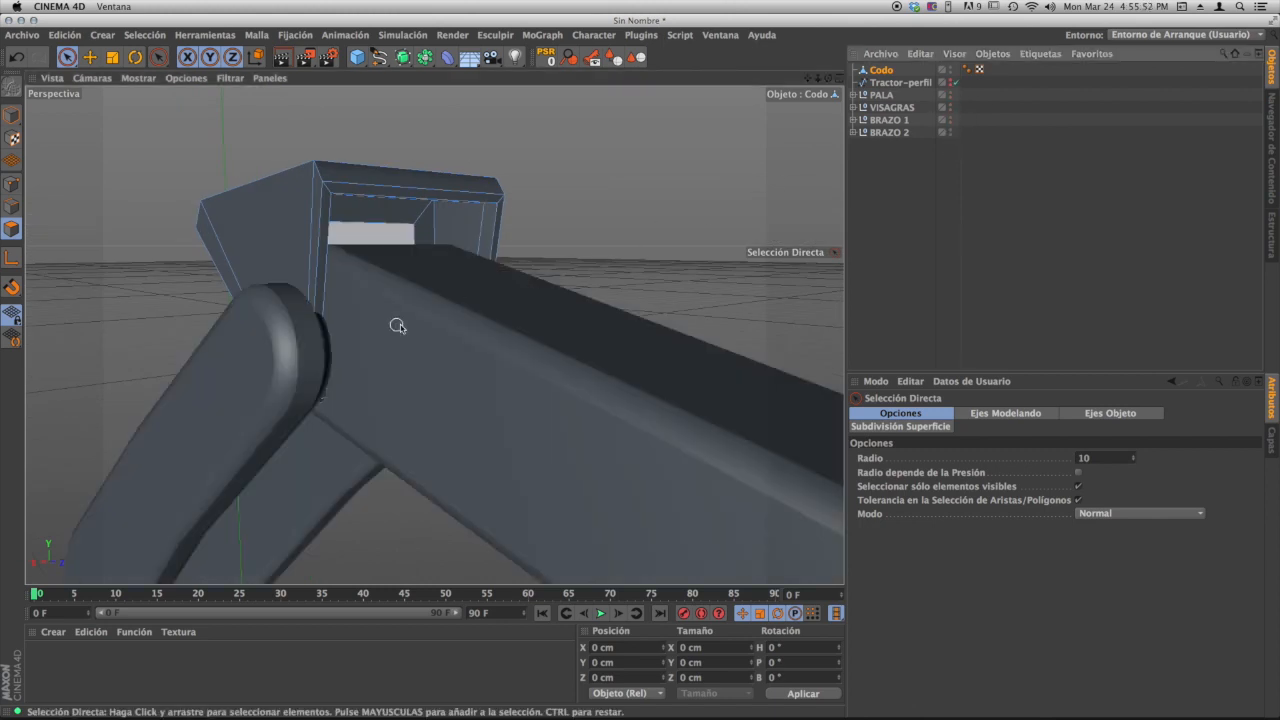
alt+drag(397, 326, 329, 343)
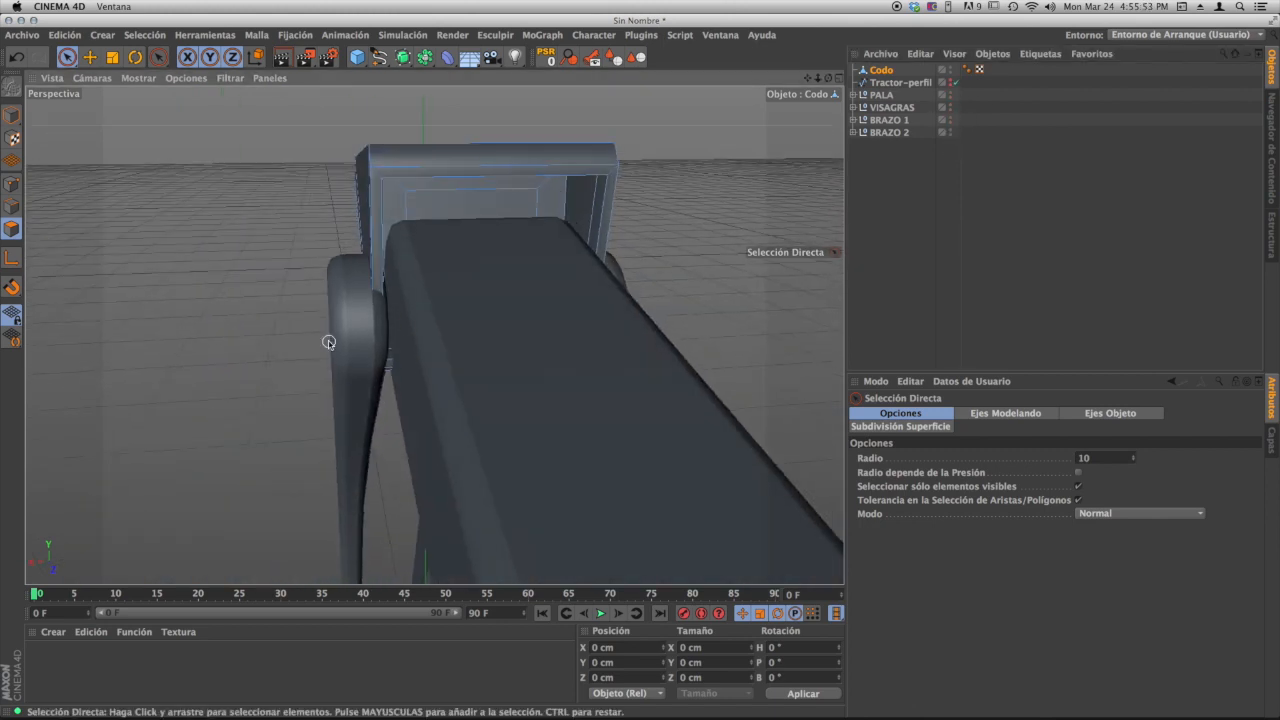
- Restrict movement to X and shift BRAZO 1's two side arms, Extrusión.2 and Extrusión.4, slightly outward on opposite sides of Codo
click(855, 120)
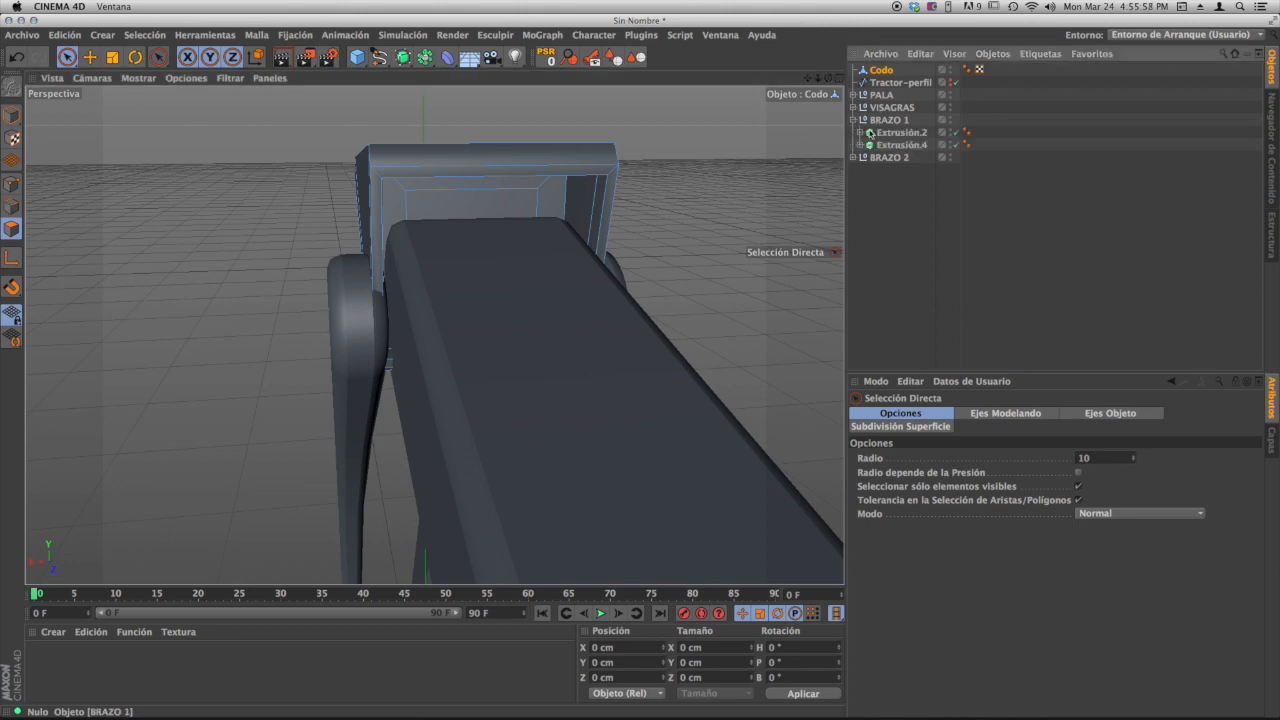
click(900, 133)
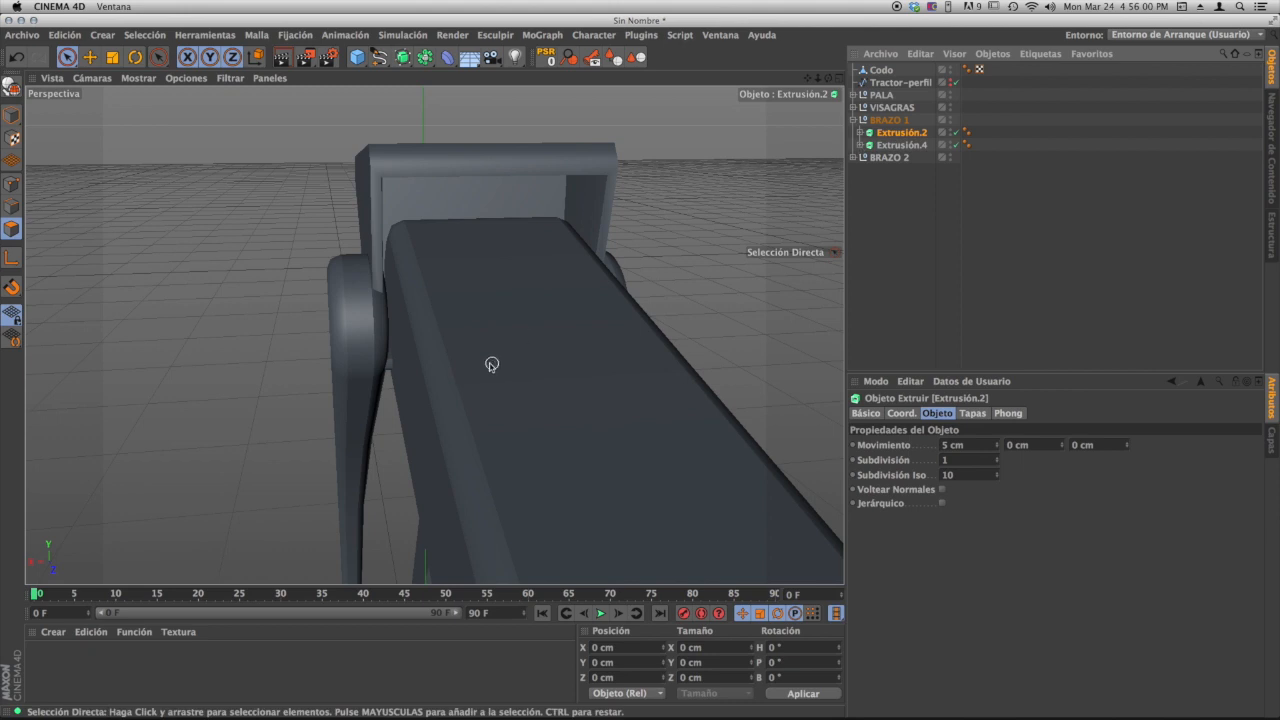
key(e)
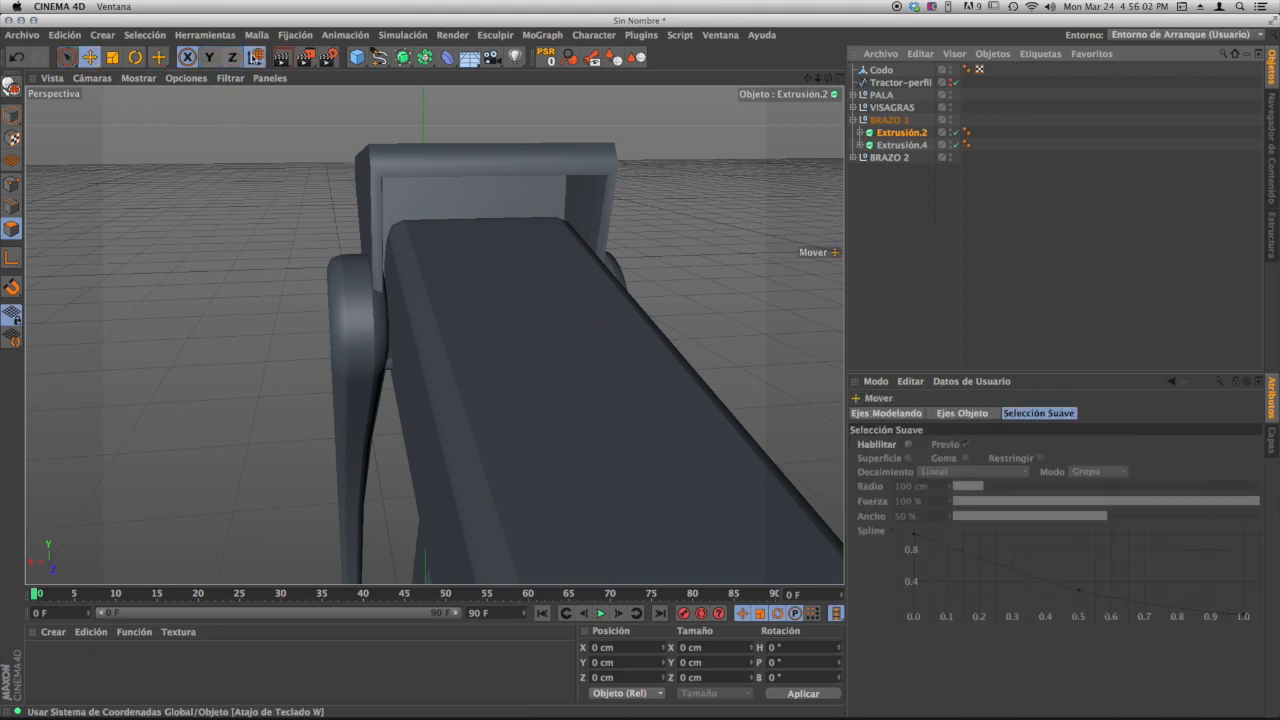
drag(779, 309, 767, 311)
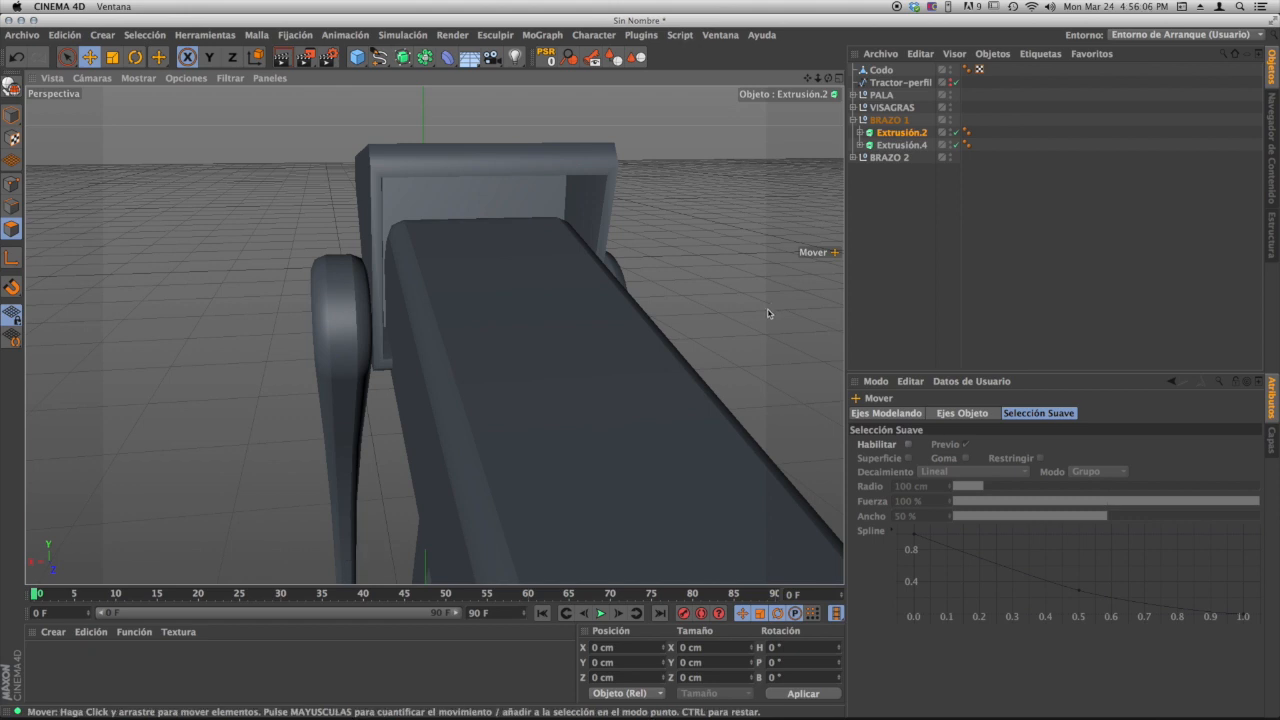
click(909, 147)
alt+drag(557, 386, 528, 394)
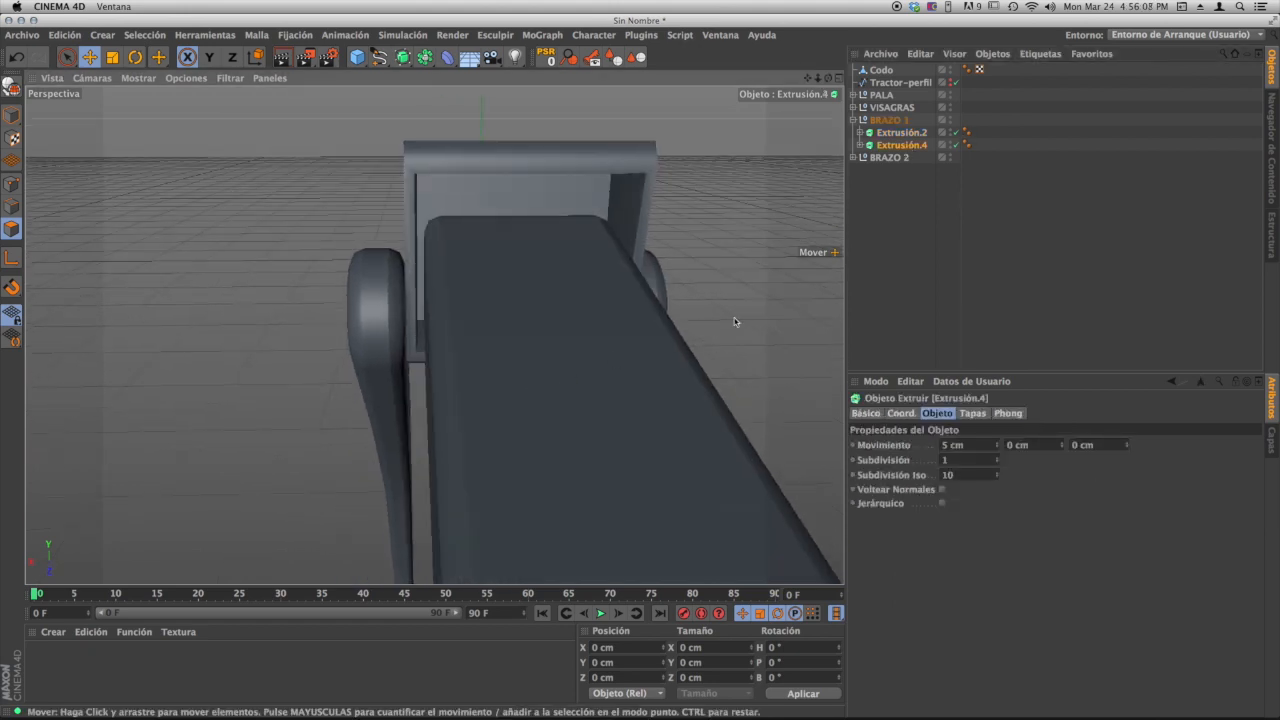
alt+drag(674, 356, 740, 380)
drag(767, 425, 505, 335)
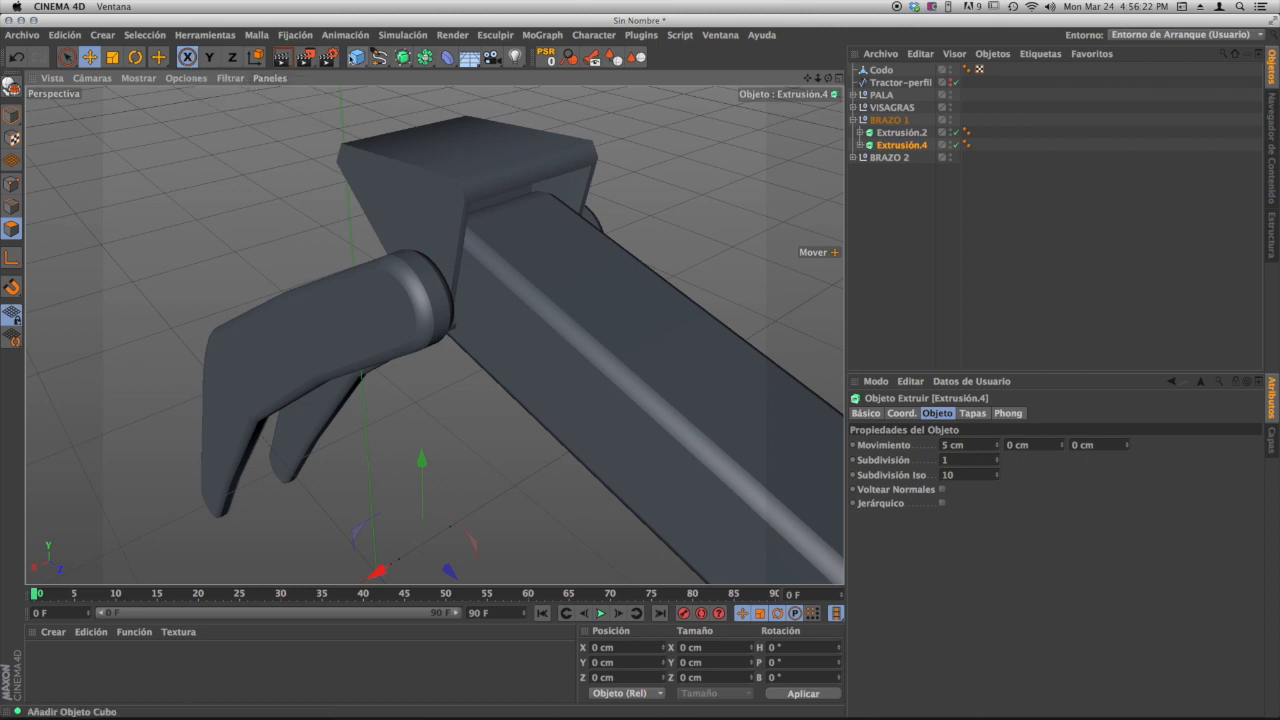
- Add a cylinder primitive and set its orientation to +X
click(357, 57)
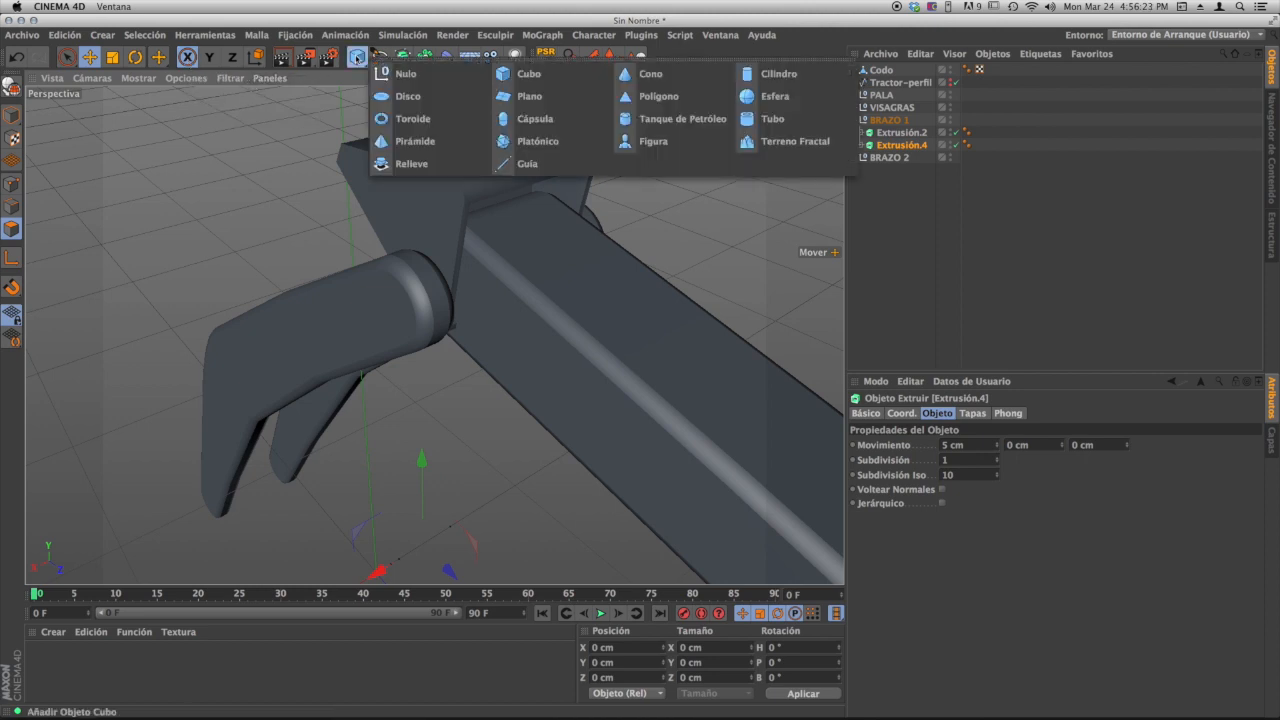
click(768, 77)
alt+drag(473, 456, 440, 450)
alt+middle_drag(440, 450, 404, 244)
click(1035, 505)
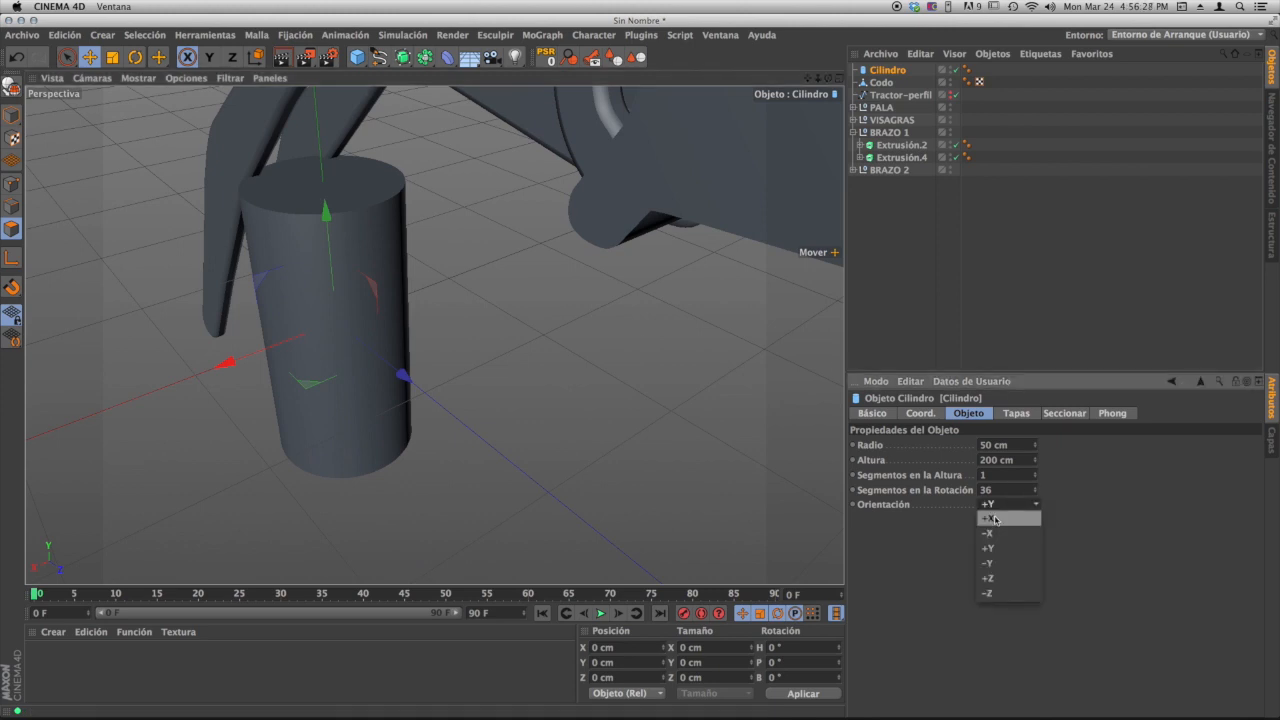
click(1008, 594)
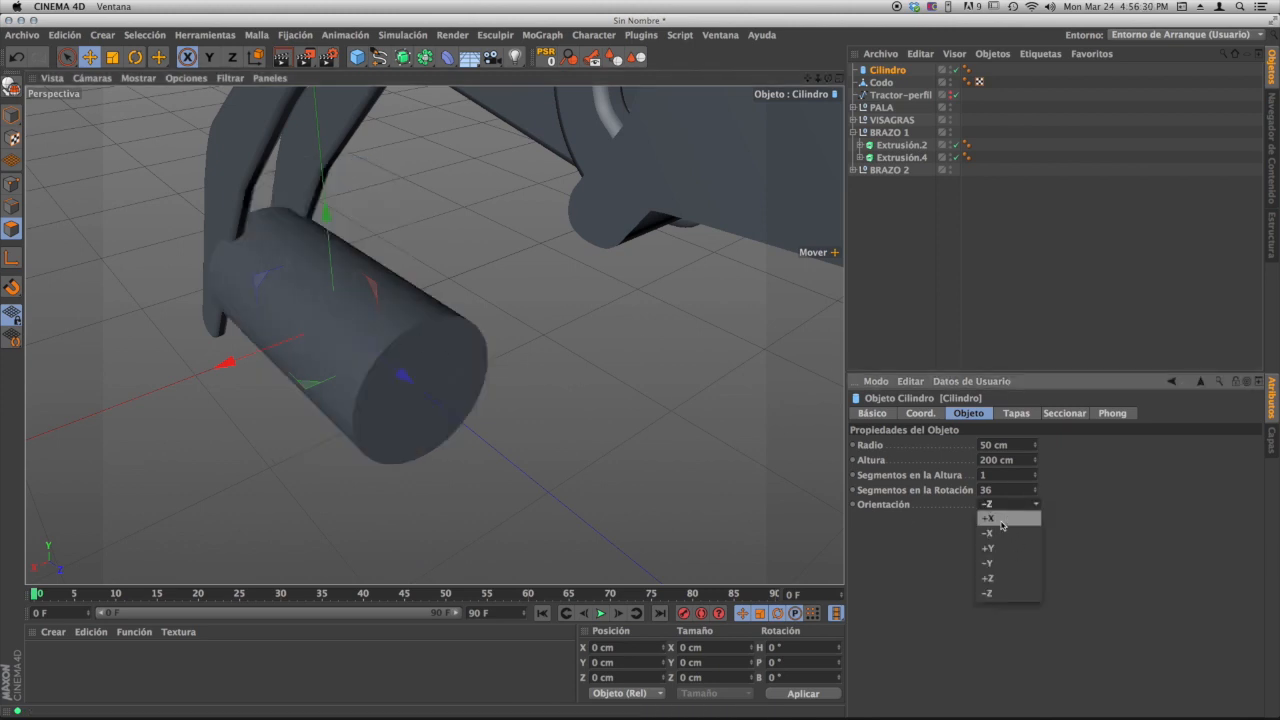
click(1002, 521)
- Switch to model mode with all axes unlocked and shrink the cylinder to about 72 cm long and 22.5 cm in diameter
click(67, 57)
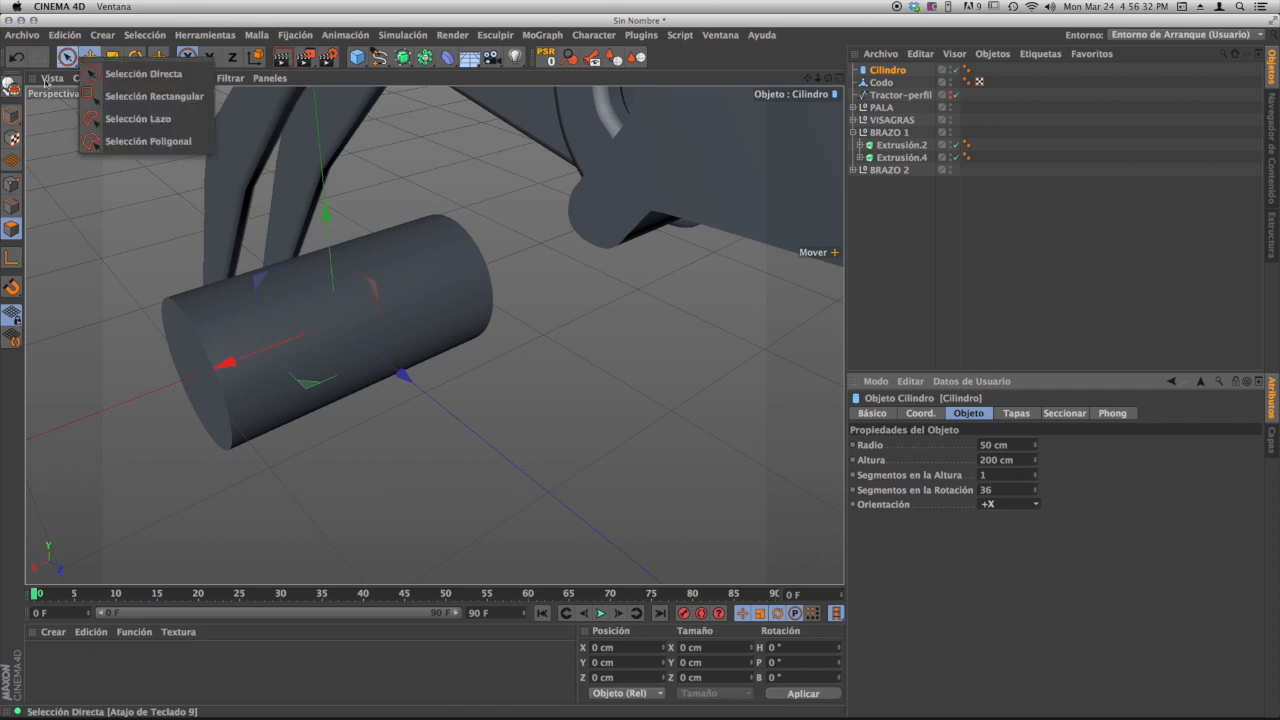
click(13, 116)
click(67, 57)
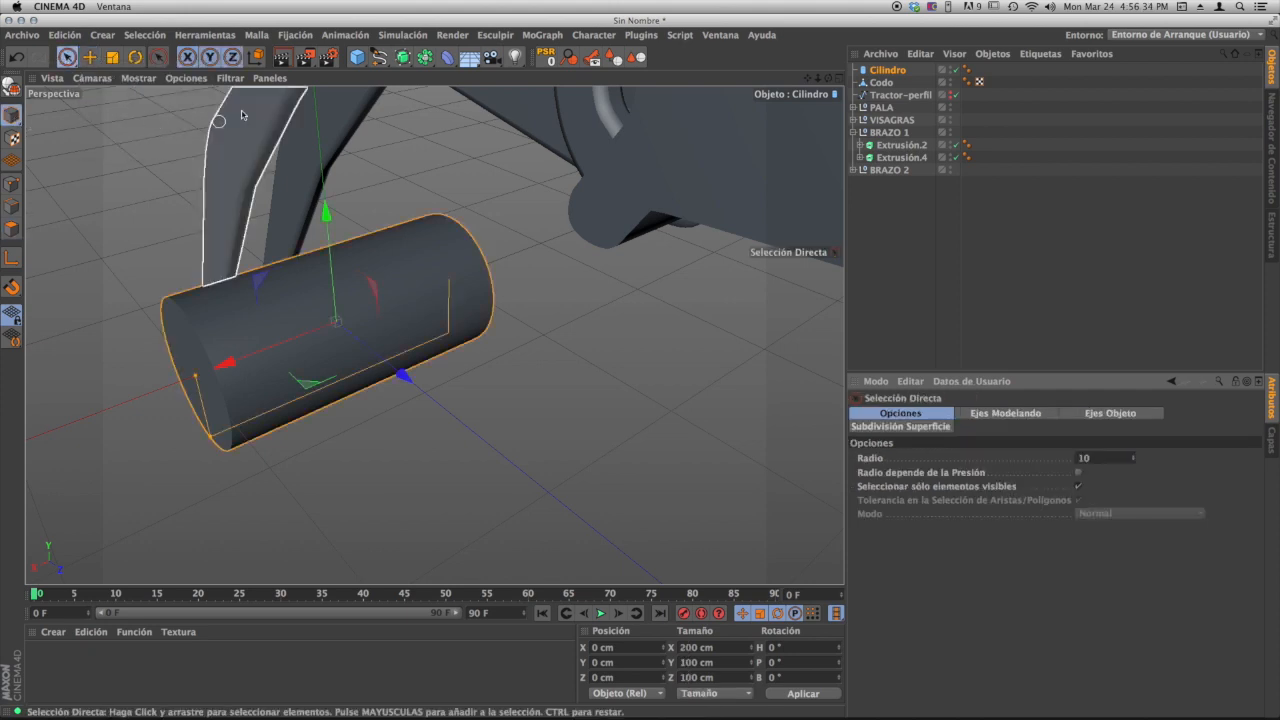
drag(206, 377, 298, 350)
drag(298, 402, 316, 305)
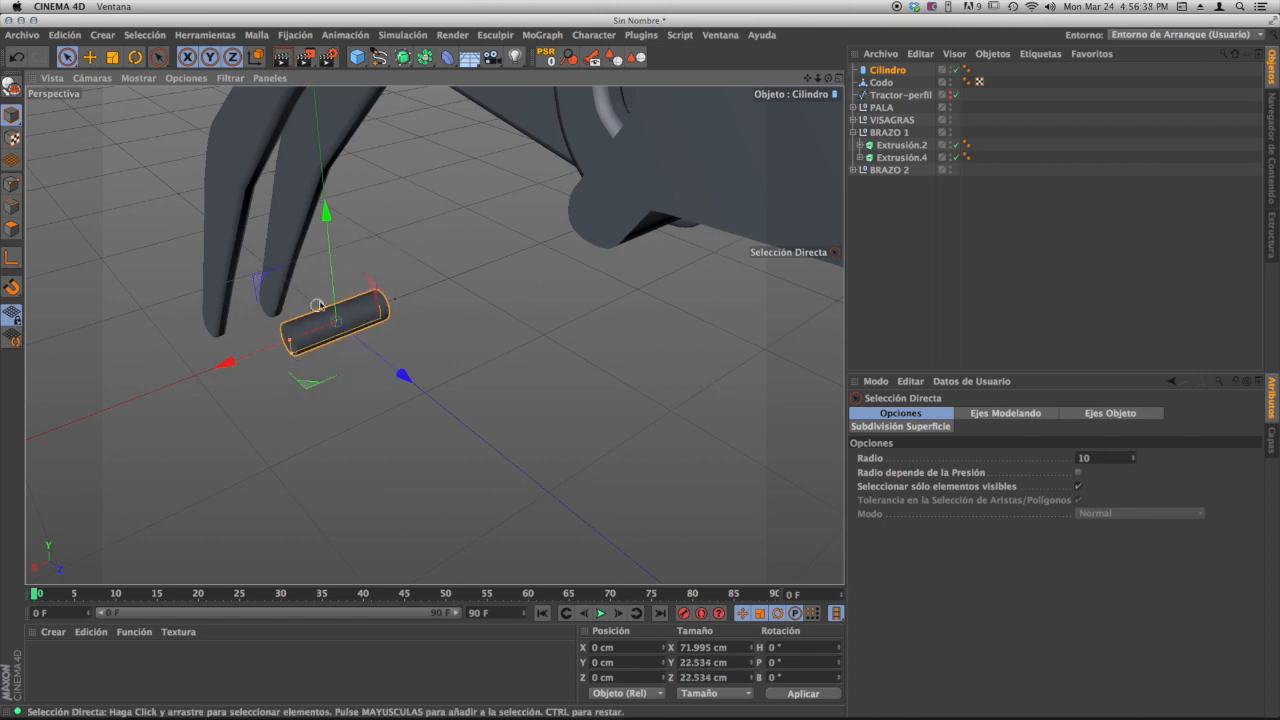
- Move the cylinder to the joint where BRAZO 1 meets the elbow, at about Y 209.5 cm and Z 74.6 cm
drag(327, 217, 316, 110)
alt+middle_drag(384, 164, 489, 384)
alt+drag(489, 384, 609, 346)
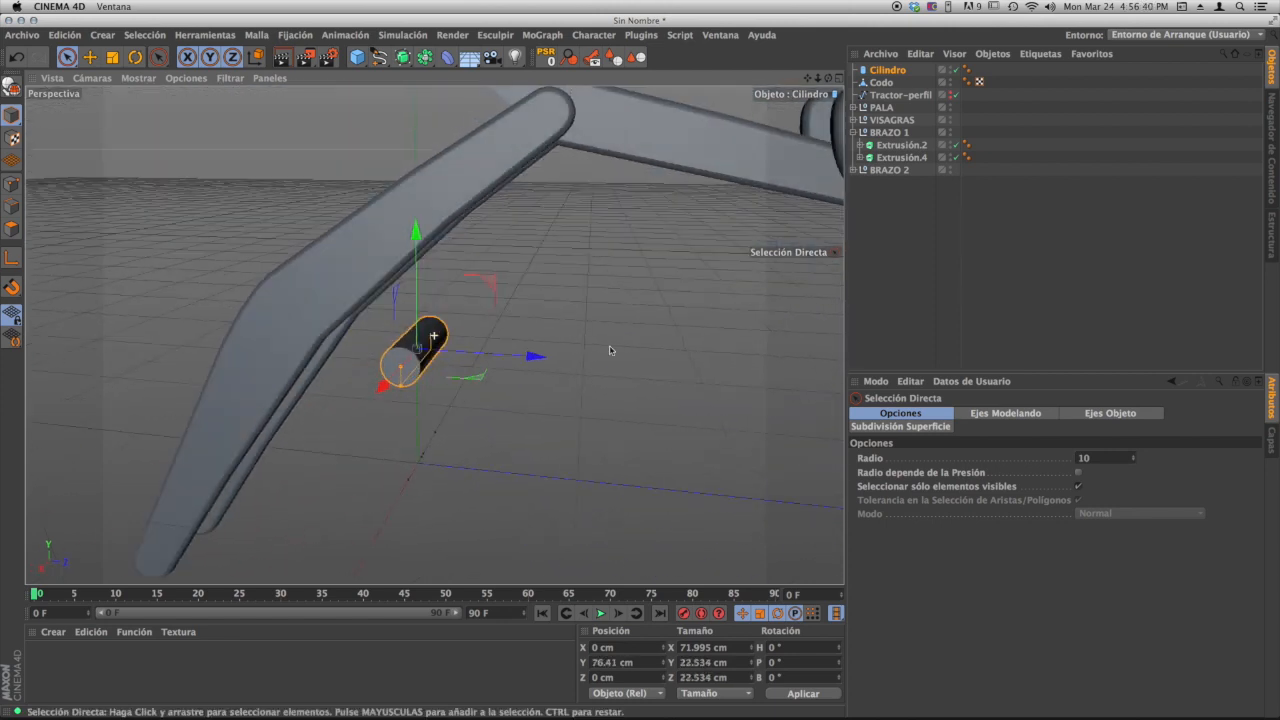
drag(493, 286, 634, 40)
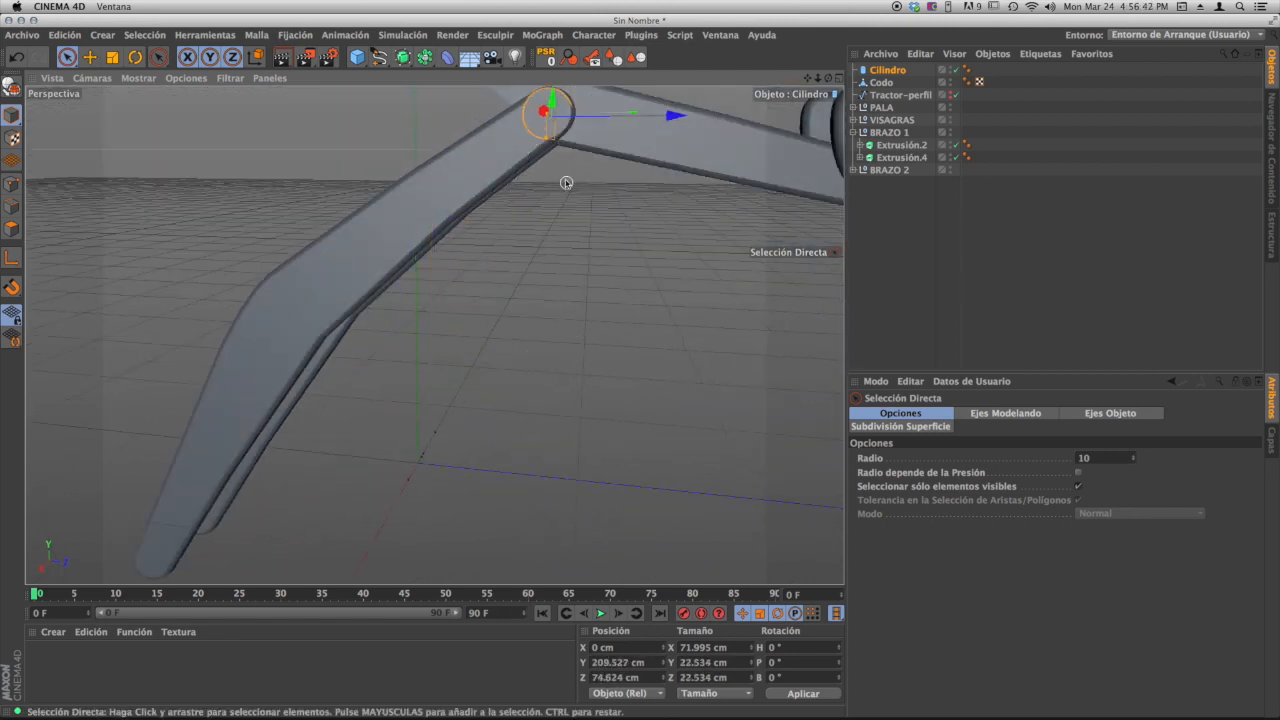
alt+middle_drag(566, 183, 434, 334)
alt+right_drag(434, 334, 603, 272)
alt+drag(603, 272, 494, 269)
alt+middle_drag(538, 208, 532, 282)
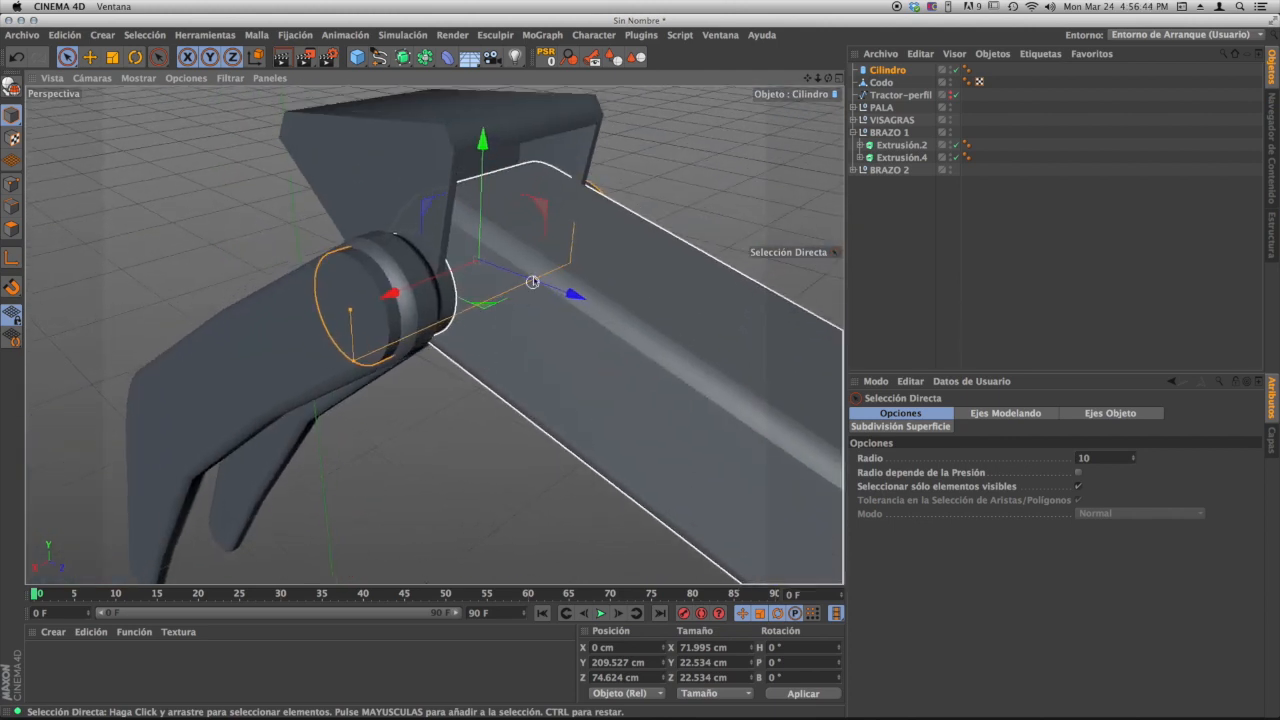
- Scale the joint cylinder into a pin about 87 cm long and 8.2 cm in diameter that sticks out of both side arms
click(113, 58)
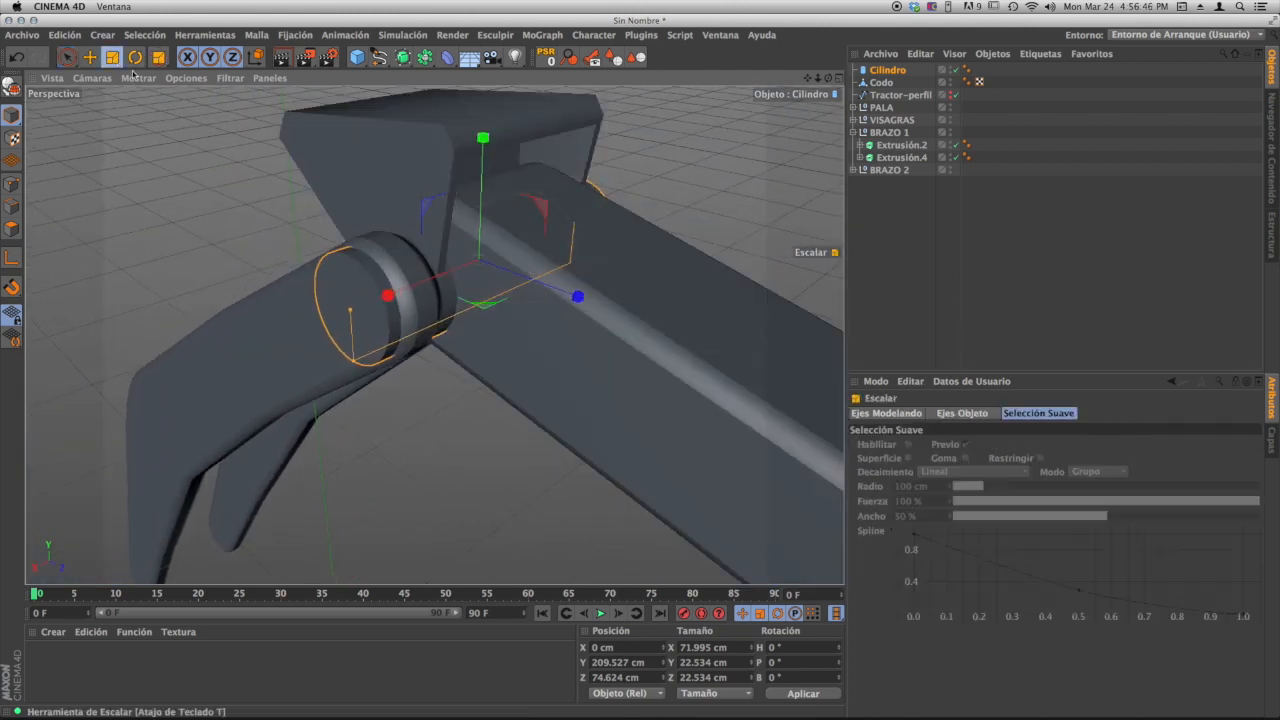
drag(715, 136, 697, 133)
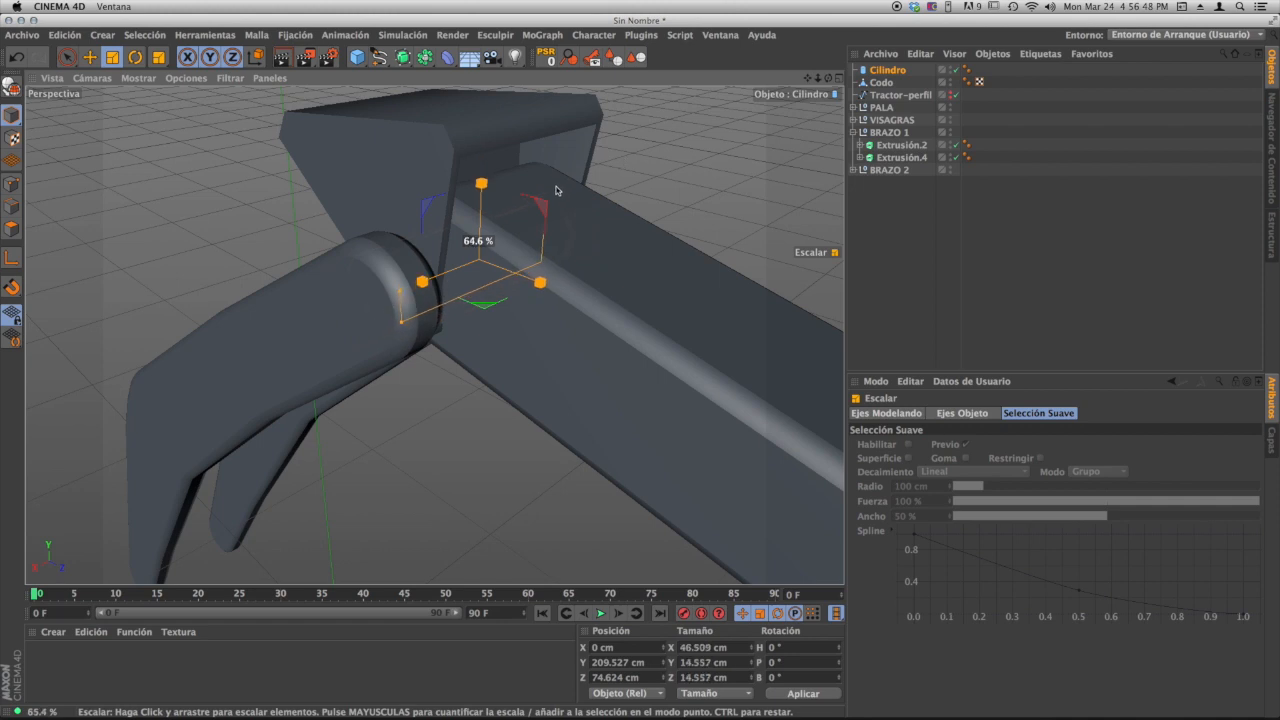
drag(557, 190, 544, 195)
drag(401, 287, 332, 304)
alt+drag(452, 305, 495, 278)
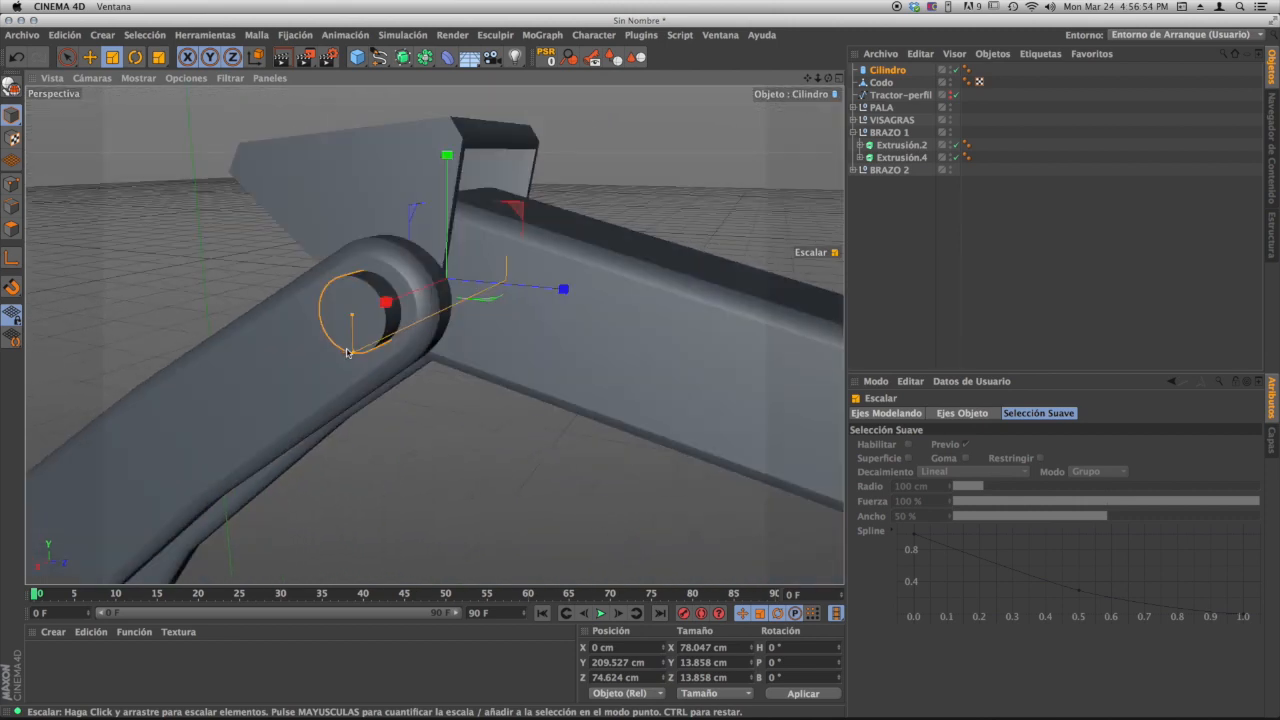
drag(347, 352, 336, 321)
- Duplicate the cylinder and move the copy to the upper end of the hinges, at about Y 212.2 cm and Z 211.9 cm
alt+middle_drag(548, 337, 520, 274)
scroll(522, 275, down, 5)
mouse_move(534, 287)
alt+mouse_down()
mouse_move(651, 365)
mouse_move(525, 305)
alt+mouse_up()
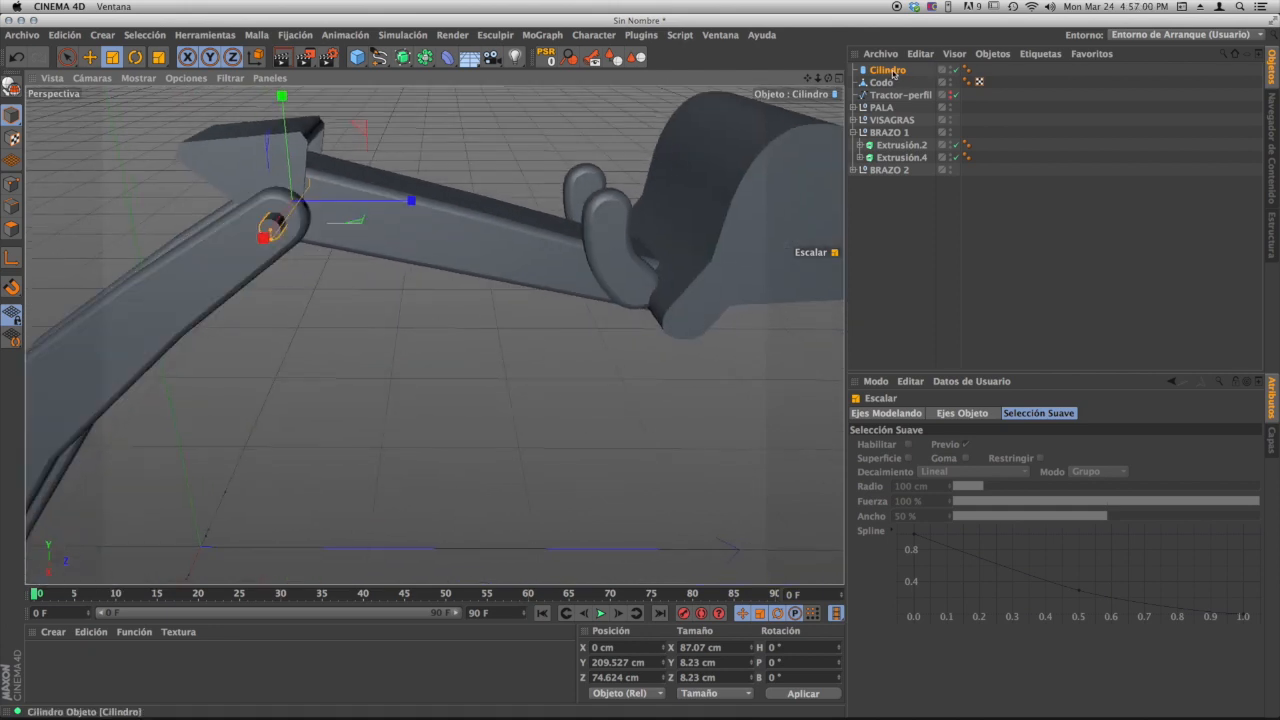
ctrl+drag(893, 72, 896, 78)
alt+middle_drag(529, 277, 498, 255)
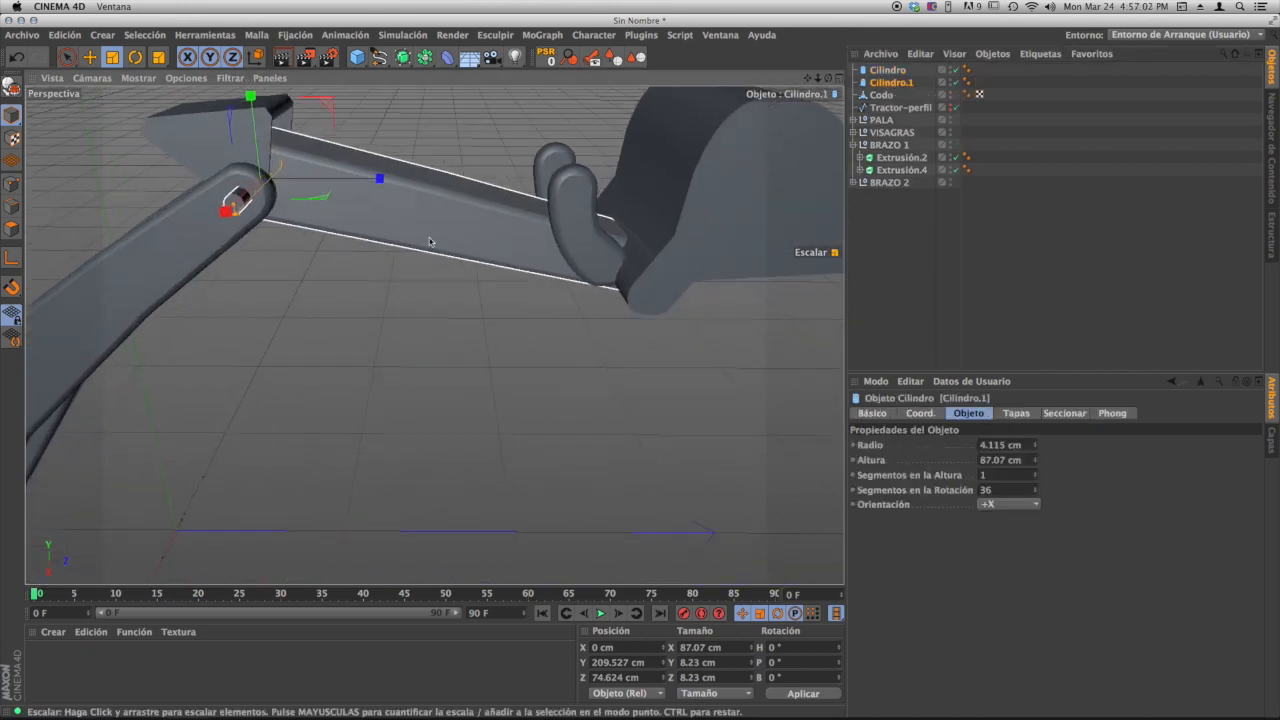
click(89, 57)
drag(627, 185, 678, 185)
mouse_move(582, 221)
alt+mouse_down()
mouse_move(637, 209)
mouse_move(569, 271)
mouse_move(434, 334)
mouse_move(568, 243)
mouse_move(576, 203)
alt+mouse_up()
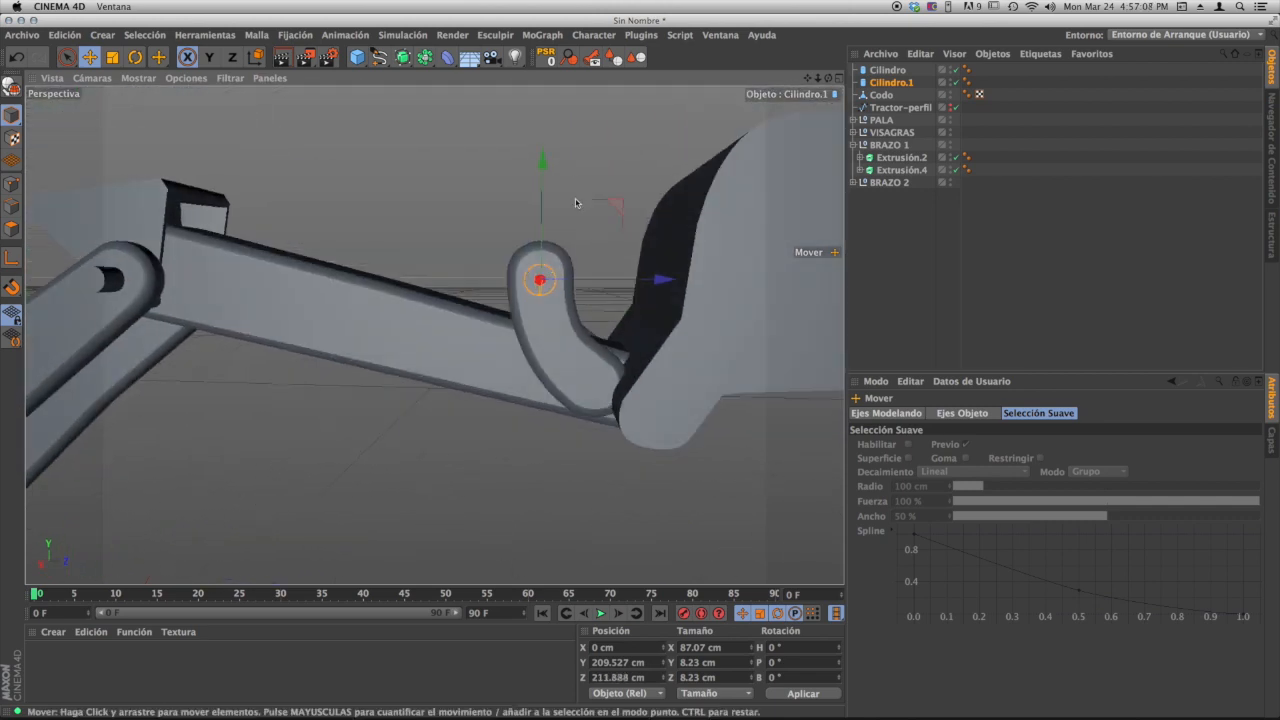
drag(548, 162, 542, 160)
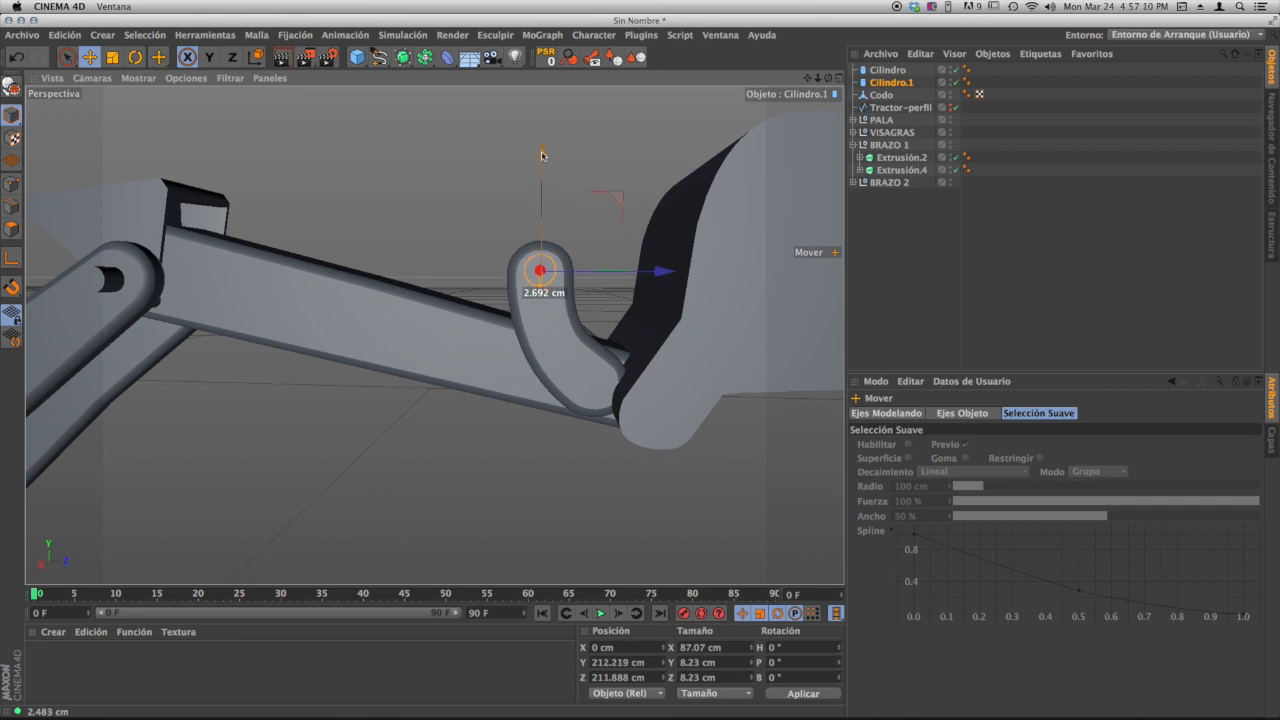
- Resize the hinge cylinder to about 69 cm long and 4.4 cm in diameter so it fits the upper hinge end
scroll(521, 284, up, 5)
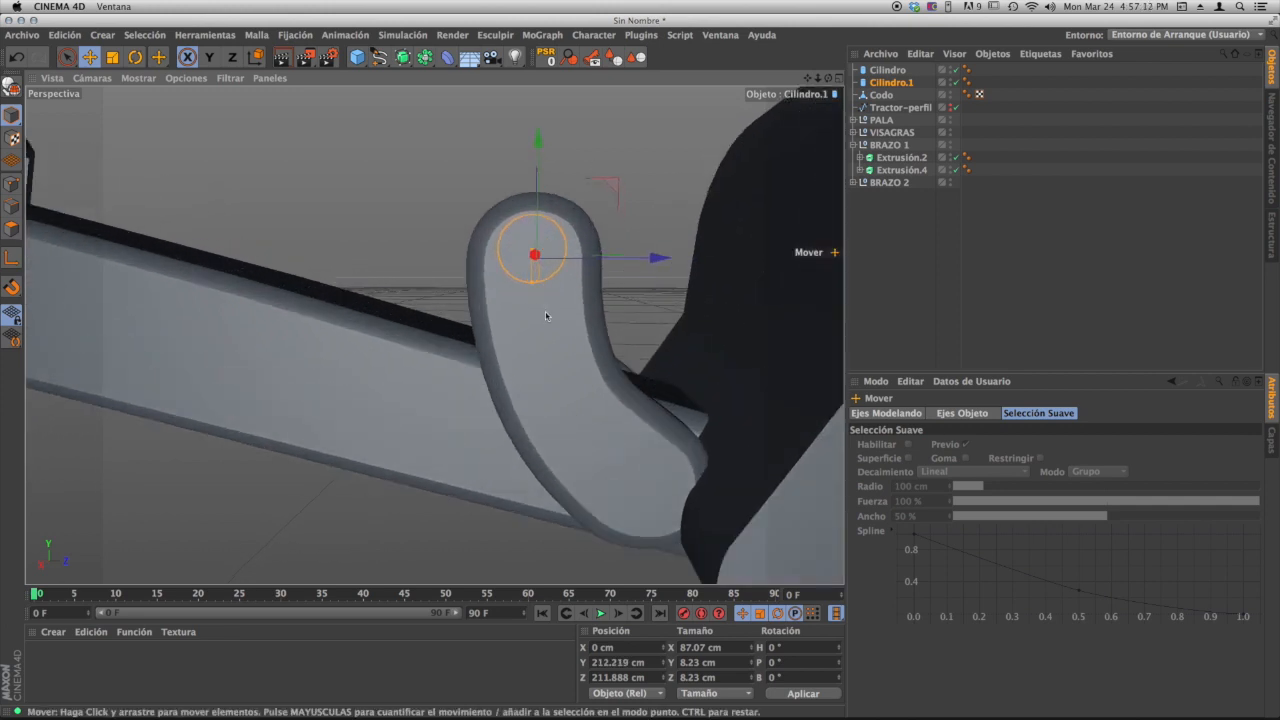
drag(521, 266, 522, 264)
alt+drag(543, 283, 415, 405)
drag(476, 290, 840, 158)
- Duplicate the hinge cylinder and move the copy to the hinges' lower end, at about Y 177.7 cm and Z 229.2 cm
scroll(530, 286, down, 3)
key(ctrl+c)
key(ctrl+v)
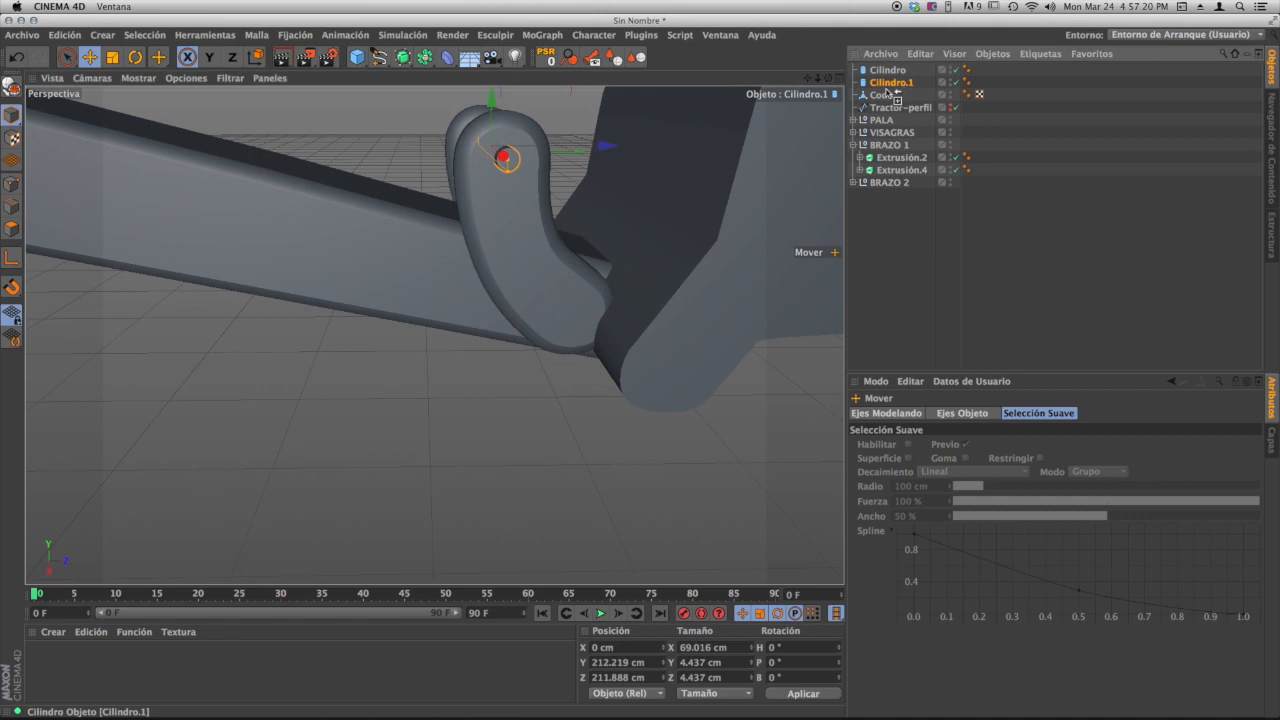
alt+drag(560, 300, 490, 285)
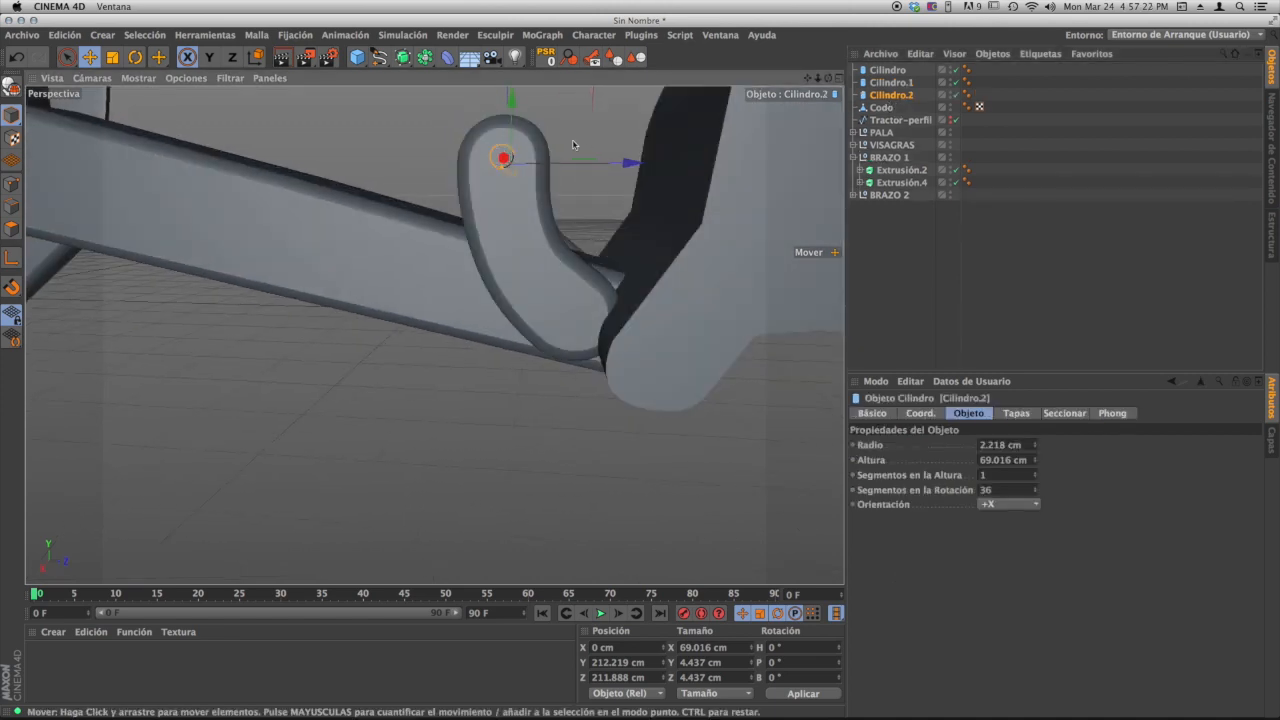
alt+drag(570, 119, 612, 258)
alt+drag(612, 258, 508, 286)
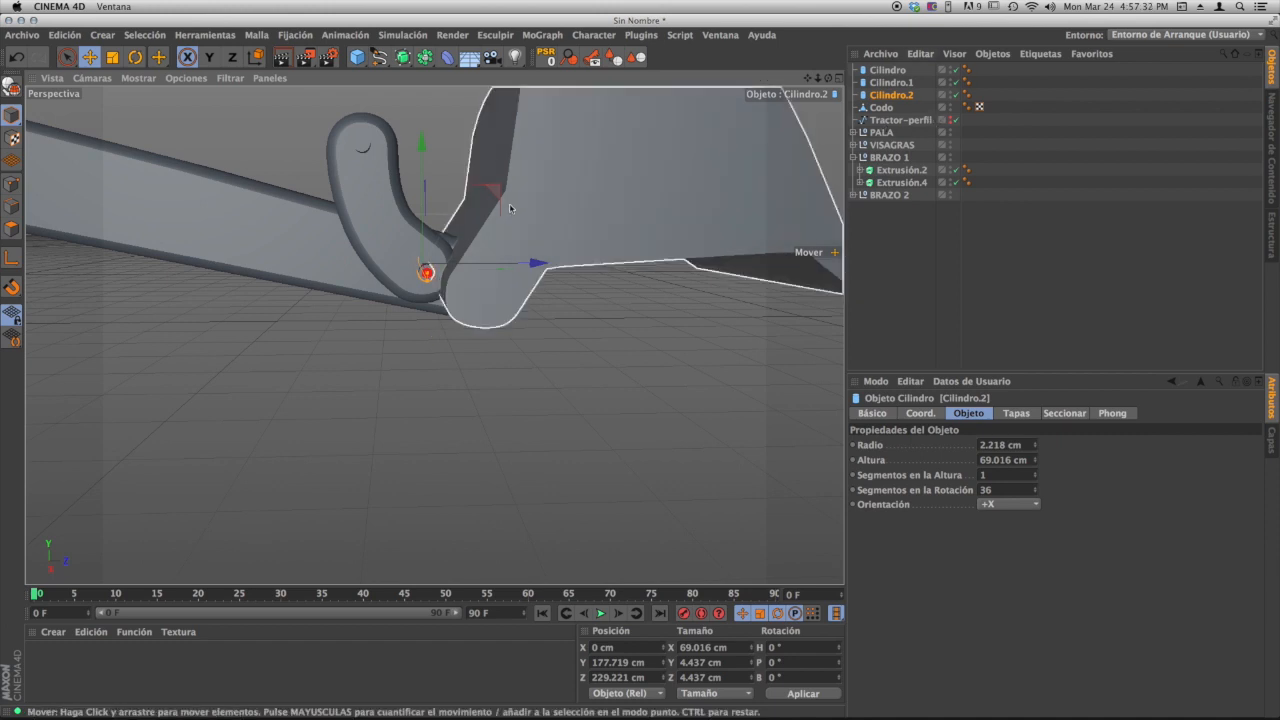
- Select both extrusions in VISAGRAS and set their initial and final cap fillet radius to 1 cm
click(855, 145)
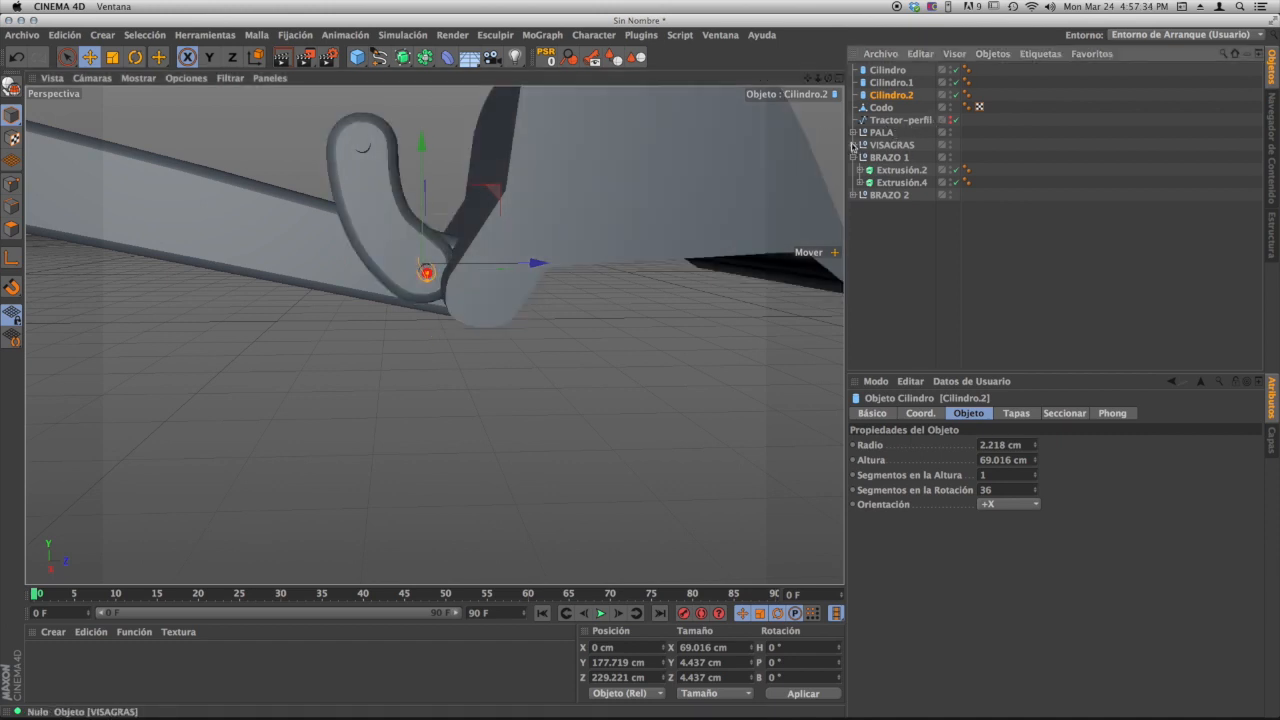
click(905, 157)
shift+click(906, 171)
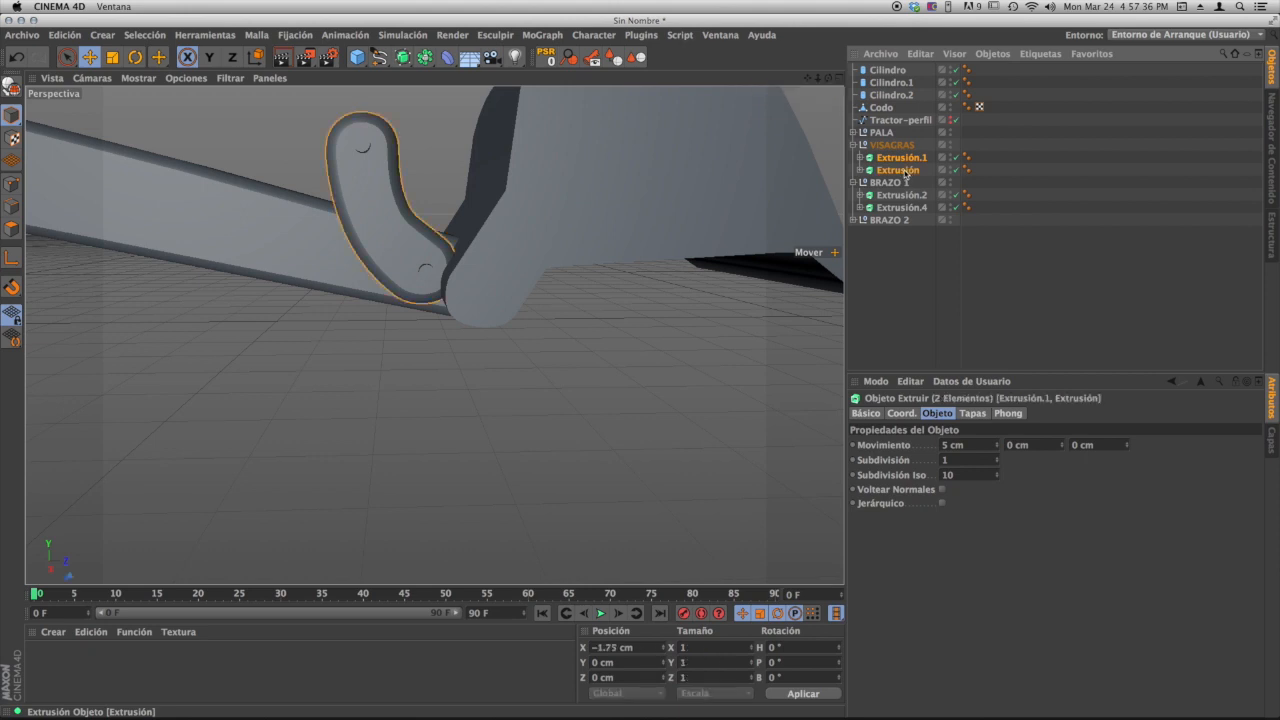
click(972, 413)
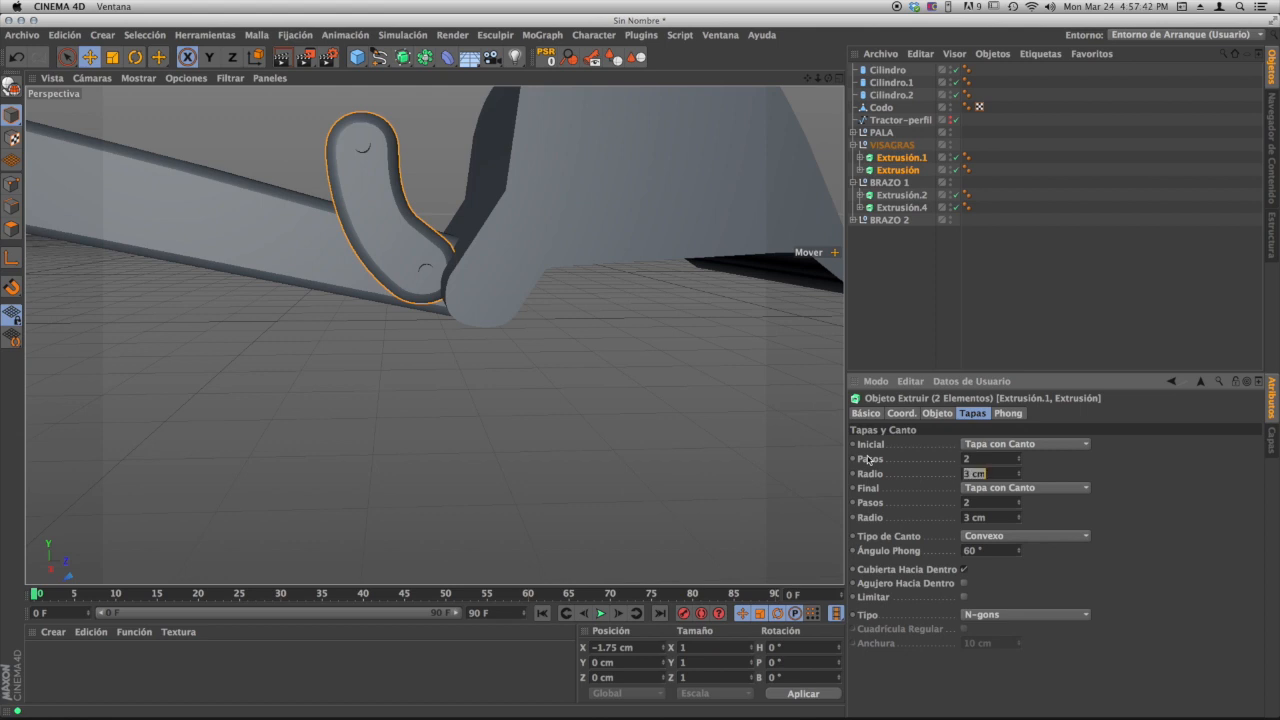
key(Return)
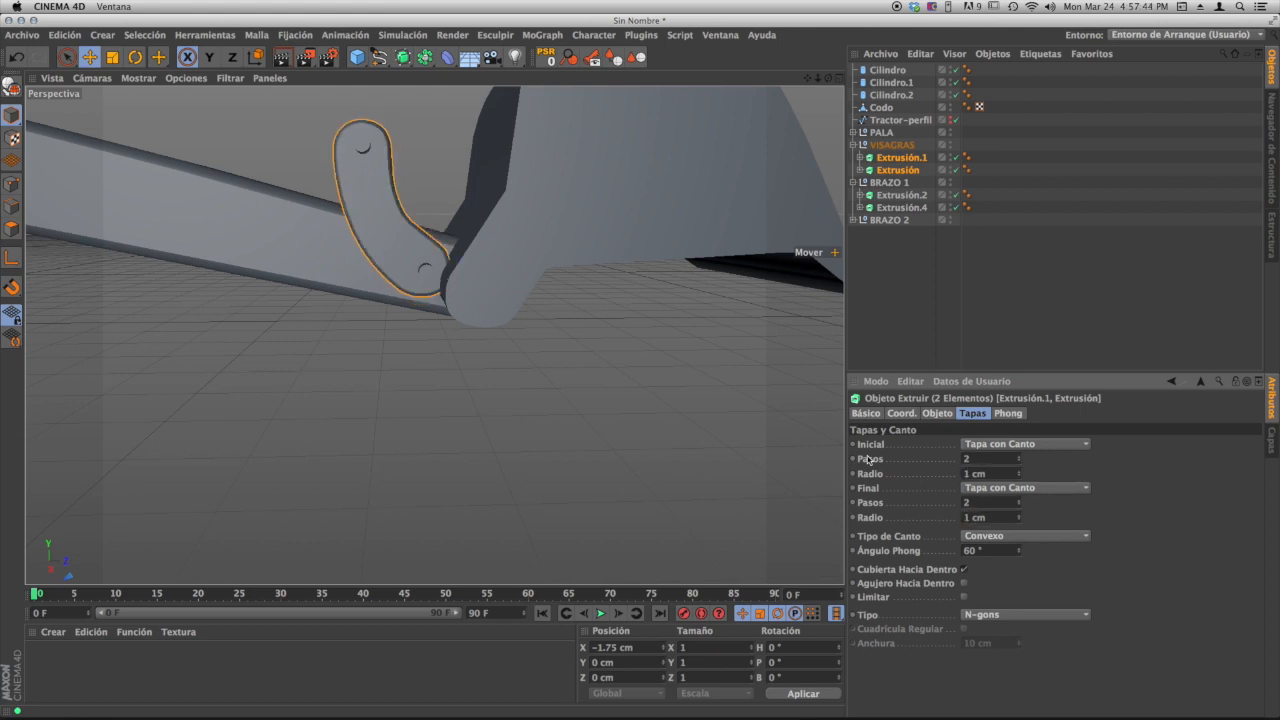
- Duplicate Cilindro.2 and move the copy to the bucket joint at the arm's end, at about Y 172.5 cm and Z 244.1 cm
alt+drag(480, 273, 664, 280)
click(892, 96)
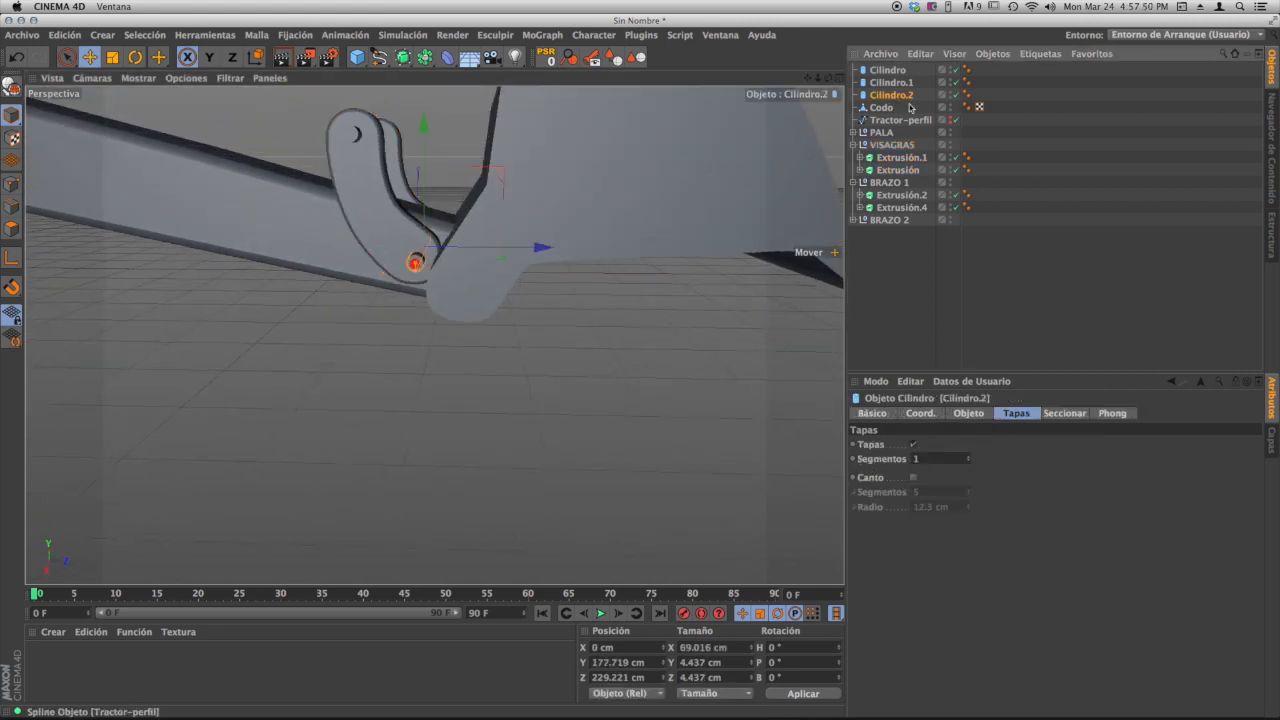
ctrl+drag(890, 103, 891, 106)
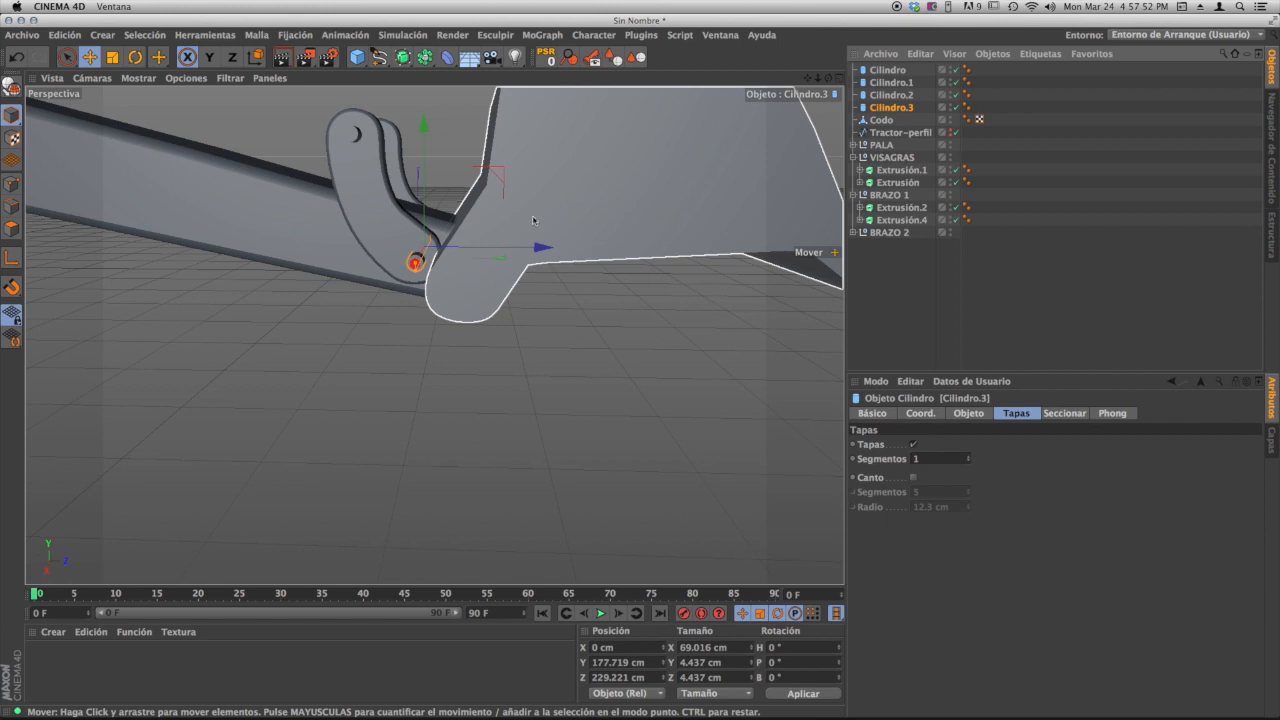
drag(533, 220, 501, 175)
alt+drag(482, 304, 362, 362)
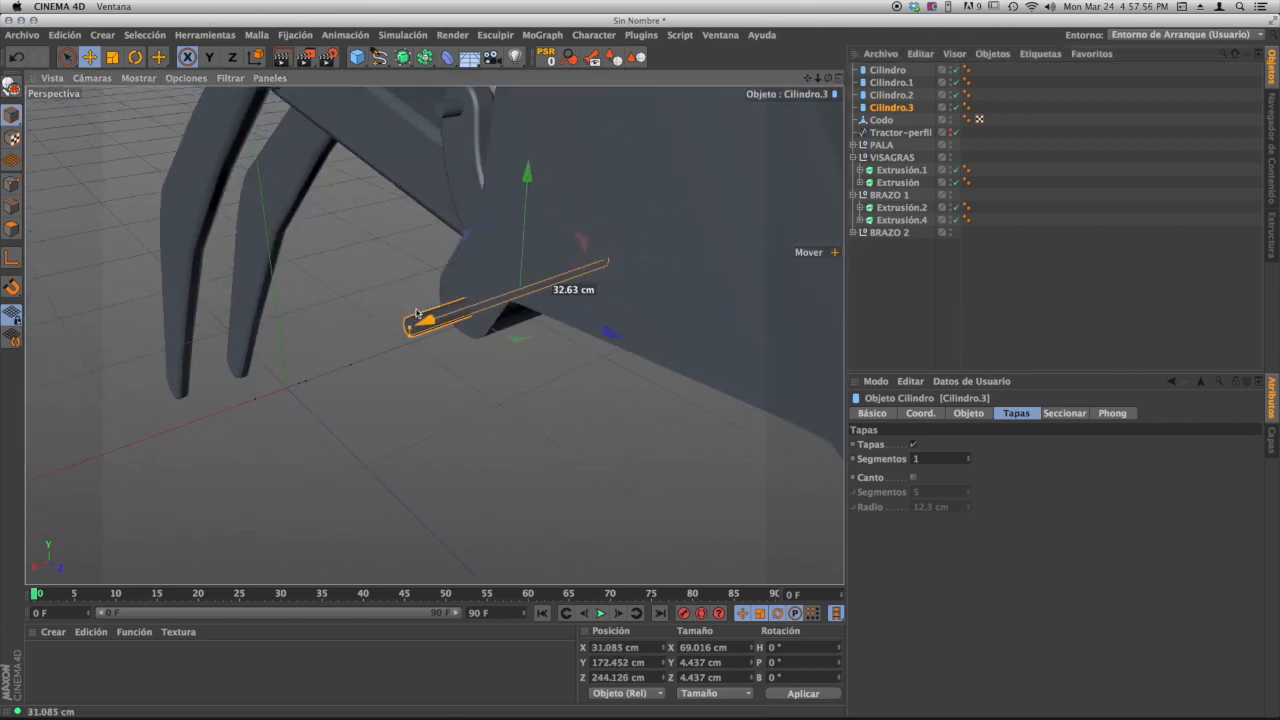
drag(416, 313, 518, 282)
key(super+z)
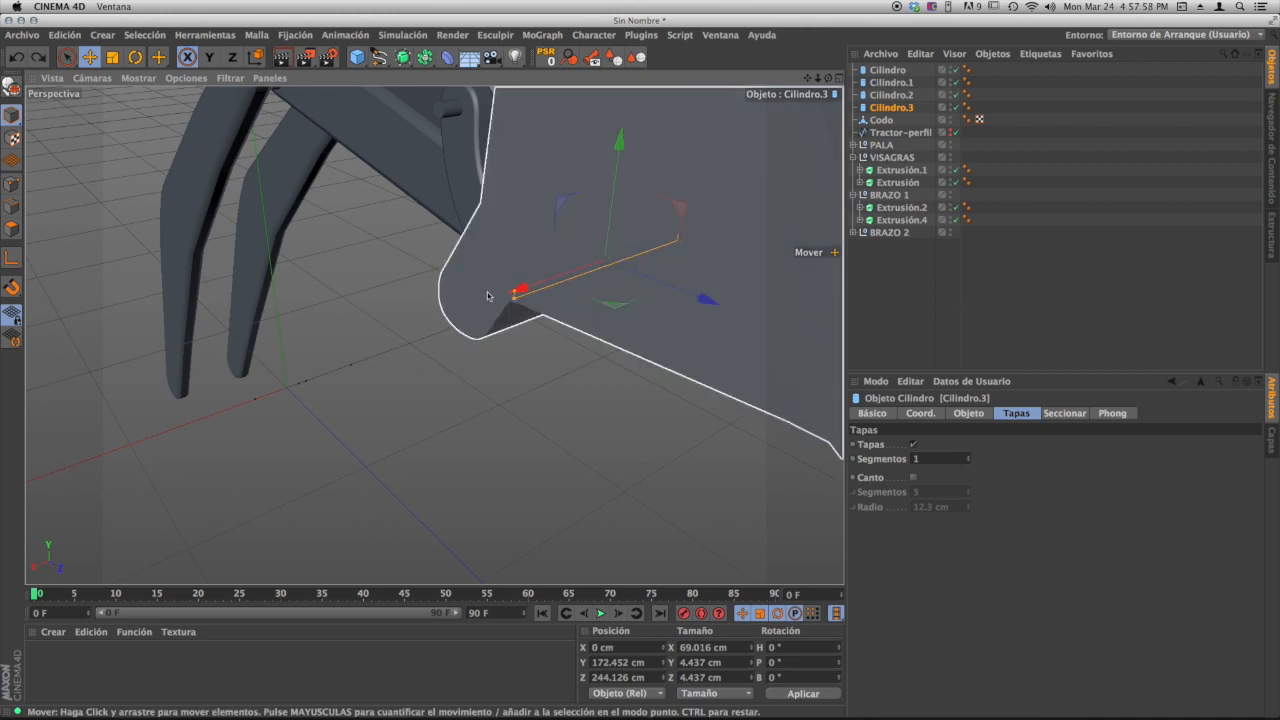
- Resize the bucket joint cylinder to about 118.9 cm long and 11.8 cm in diameter, centring it at about Y 175.4 cm and Z 244.5 cm
scroll(489, 294, up, 5)
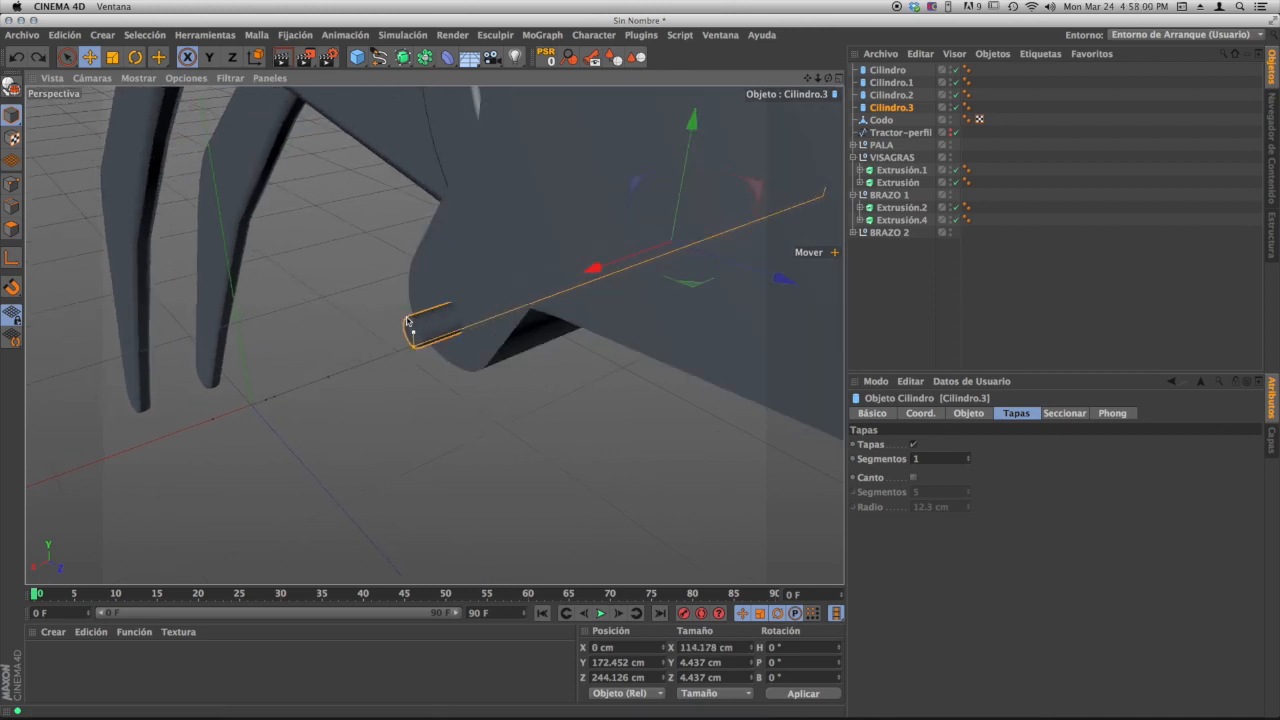
alt+drag(407, 320, 545, 285)
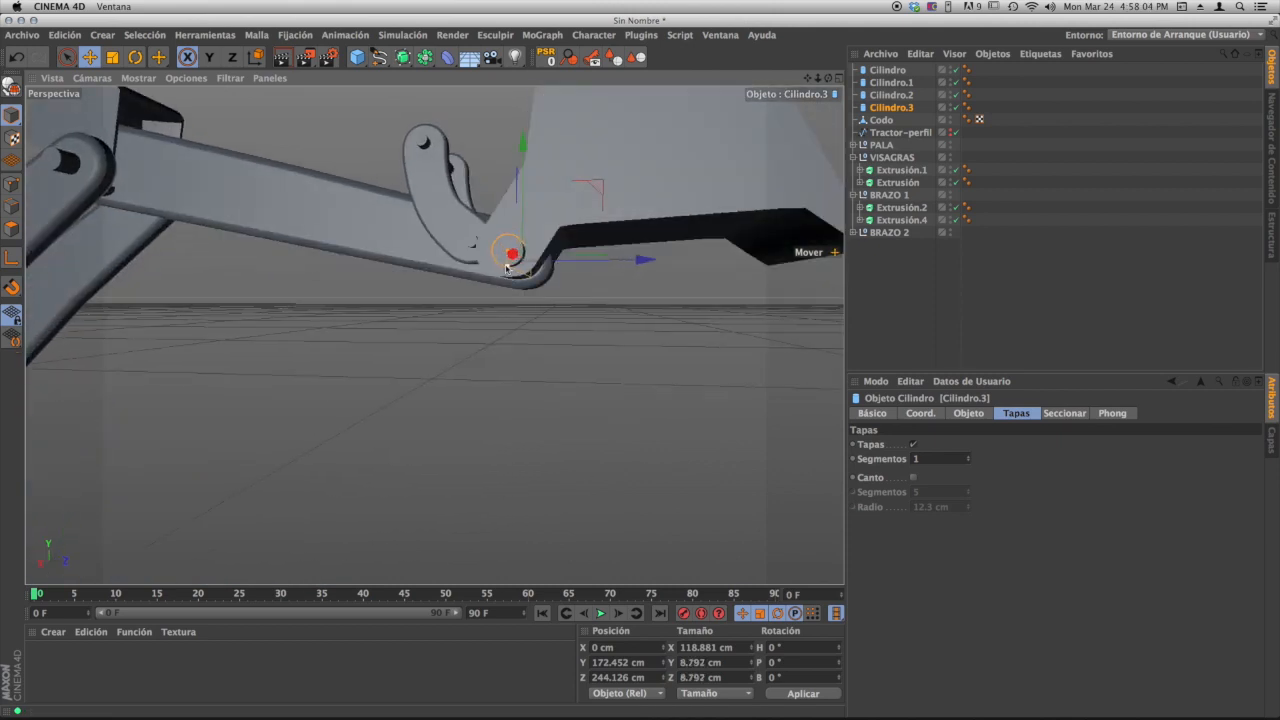
alt+drag(434, 336, 548, 352)
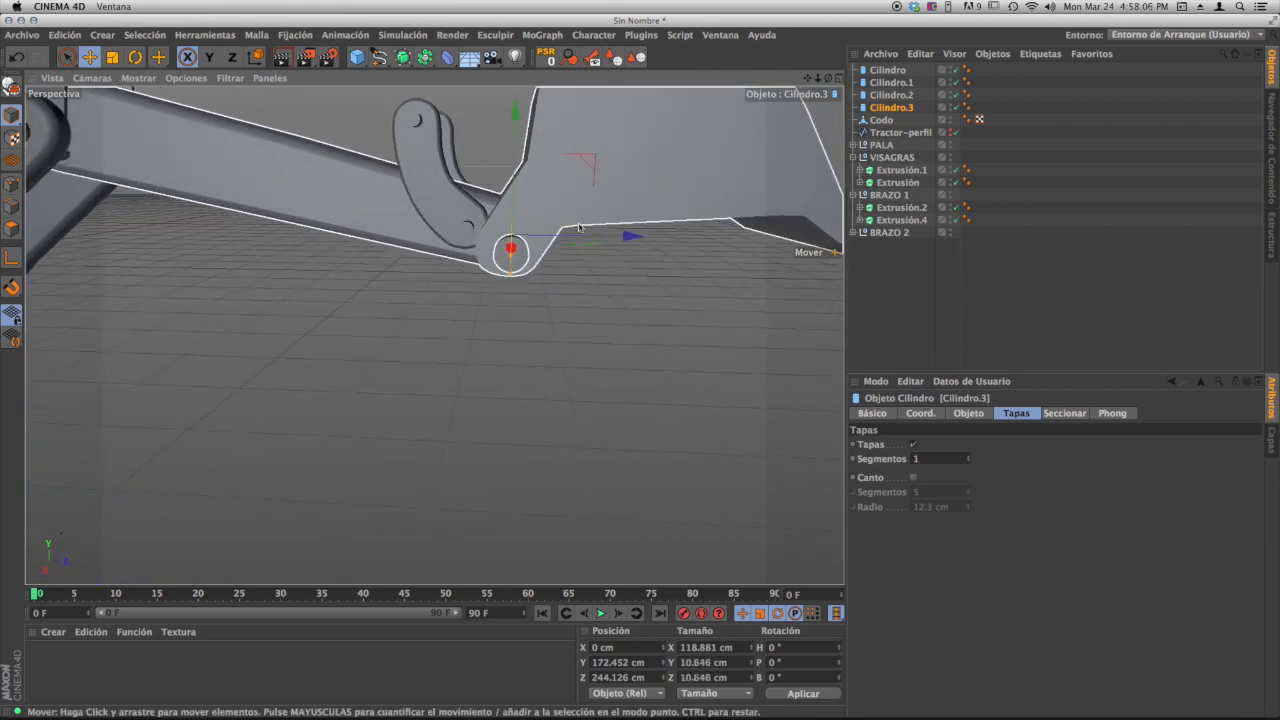
alt+drag(510, 279, 541, 157)
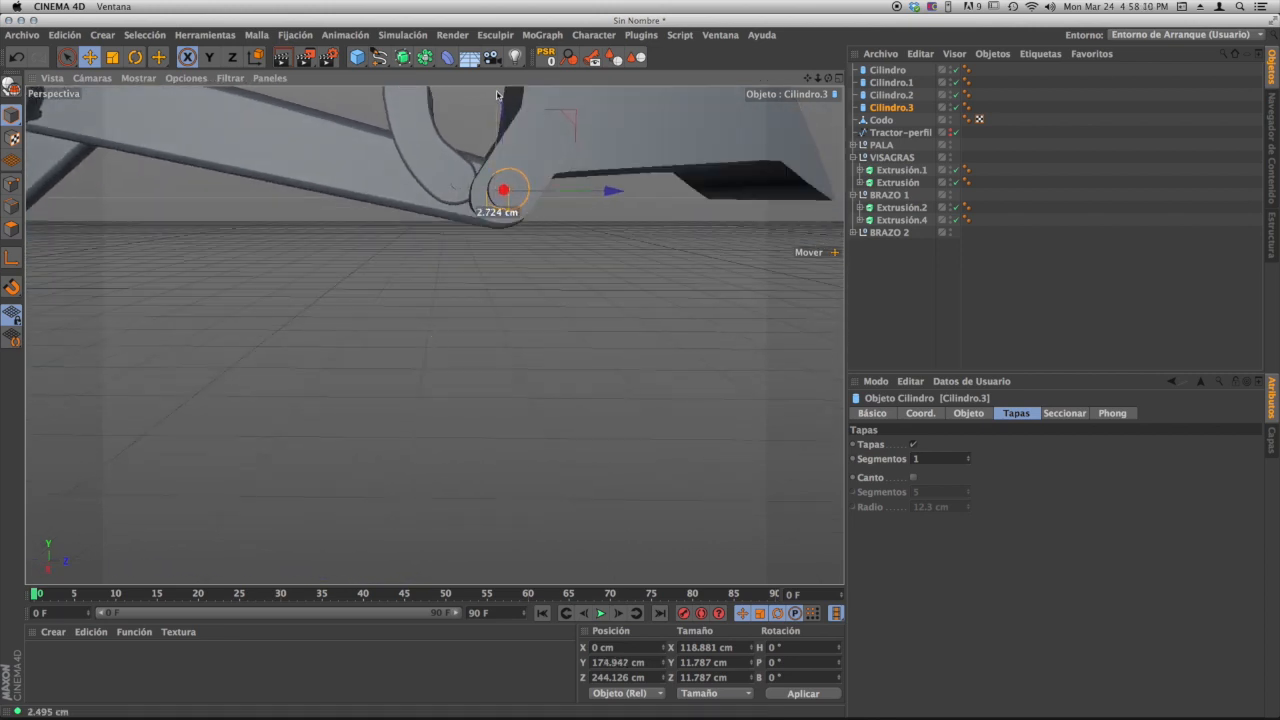
drag(602, 193, 599, 193)
alt+drag(511, 226, 514, 168)
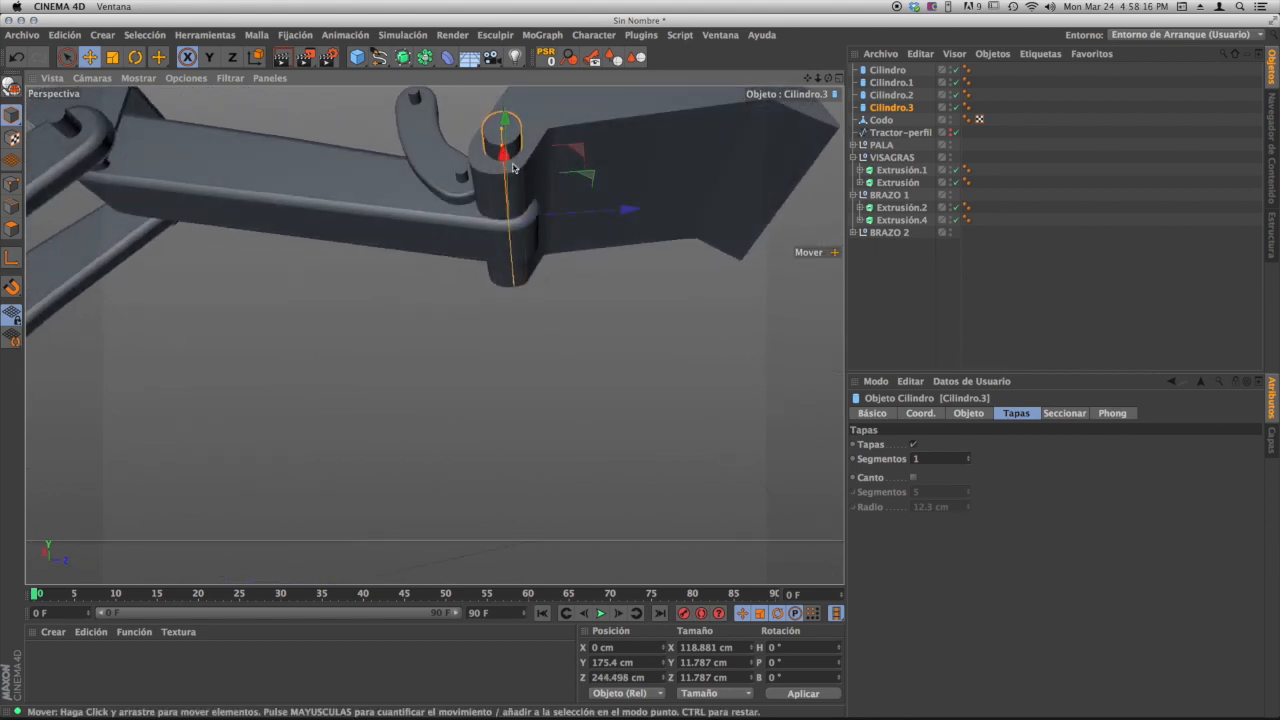
- Align the bucket joint cylinder with the reference image's pivot in the right view, at about Y 172.4 cm and Z 240.9 cm
click(838, 80)
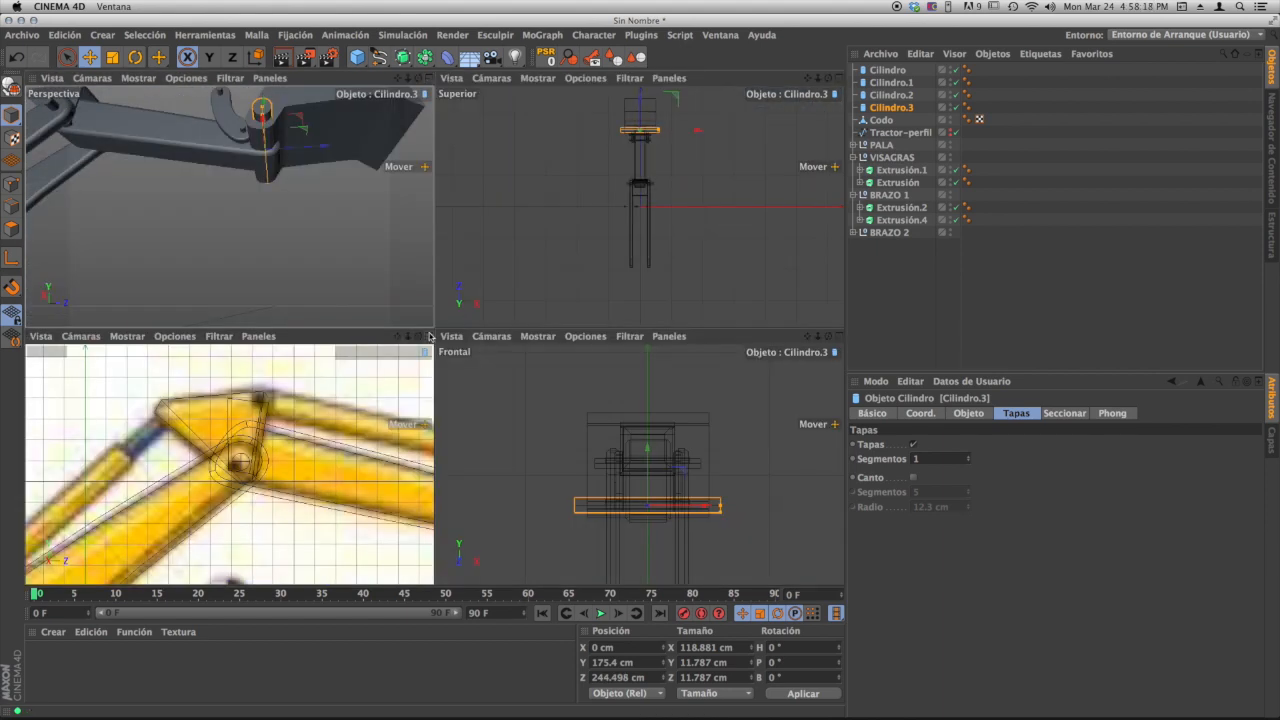
click(430, 337)
alt+middle_drag(658, 431, 196, 301)
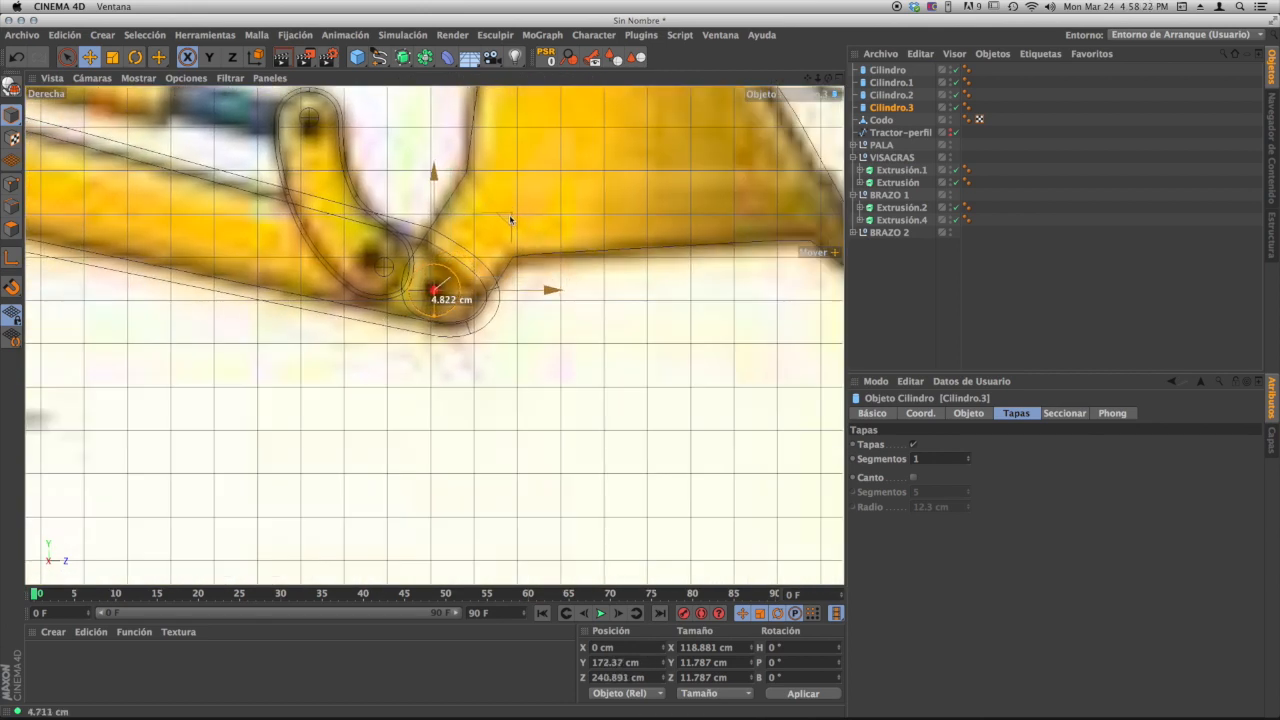
drag(512, 220, 512, 219)
- Align the hinge cylinders with the reference pins: lower at about Y 179.3, Z 226.3 cm and upper at about Y 210.6, Z 212.3 cm
alt+middle_drag(435, 344, 536, 377)
click(893, 95)
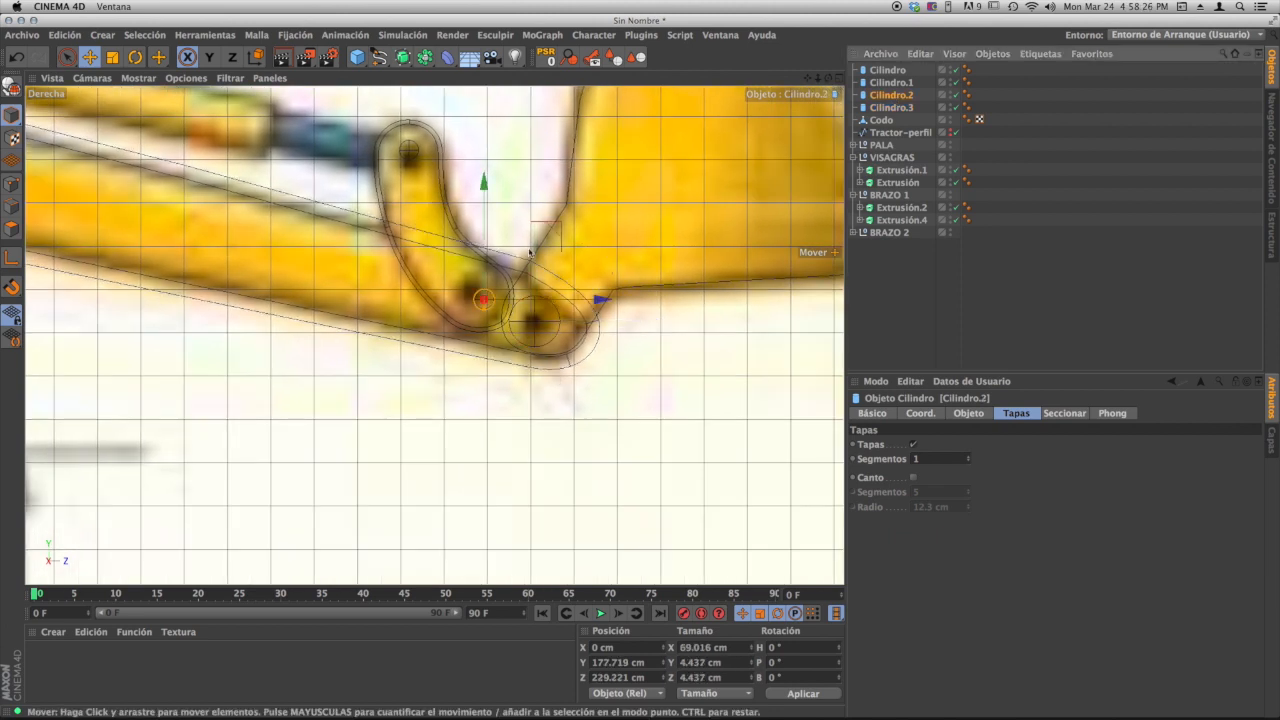
drag(556, 228, 546, 219)
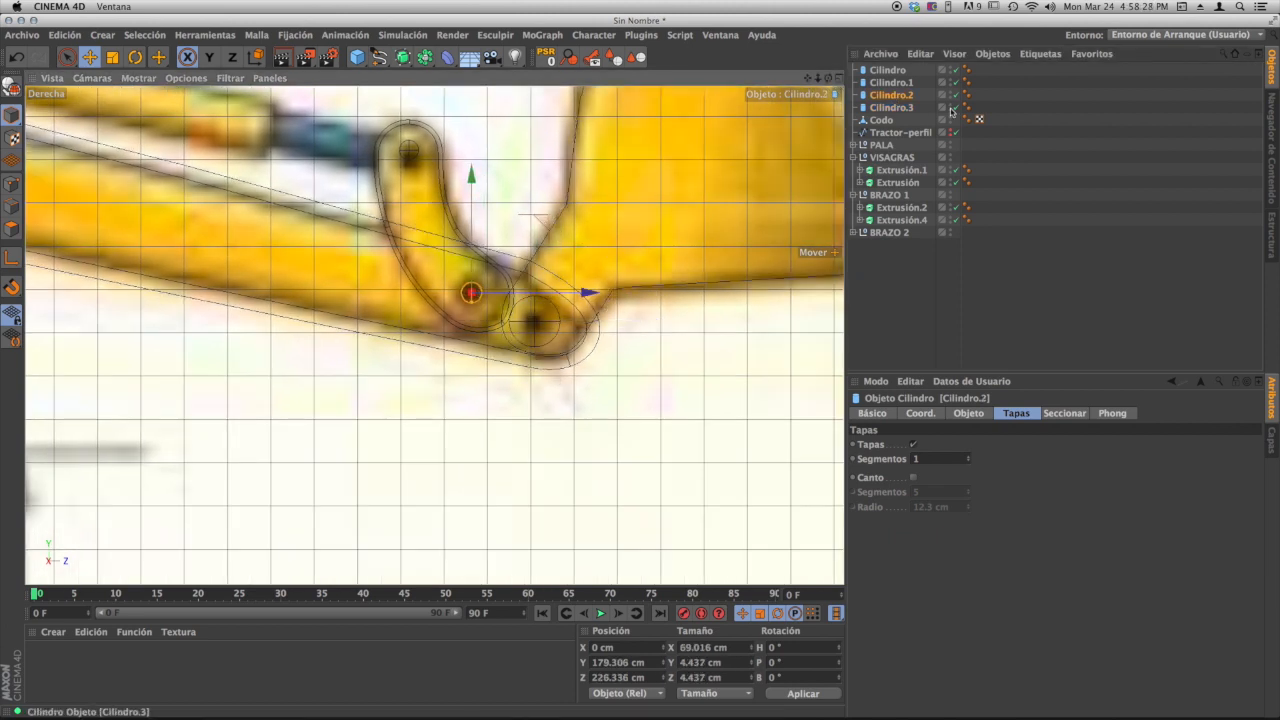
click(903, 84)
alt+middle_drag(510, 90, 562, 156)
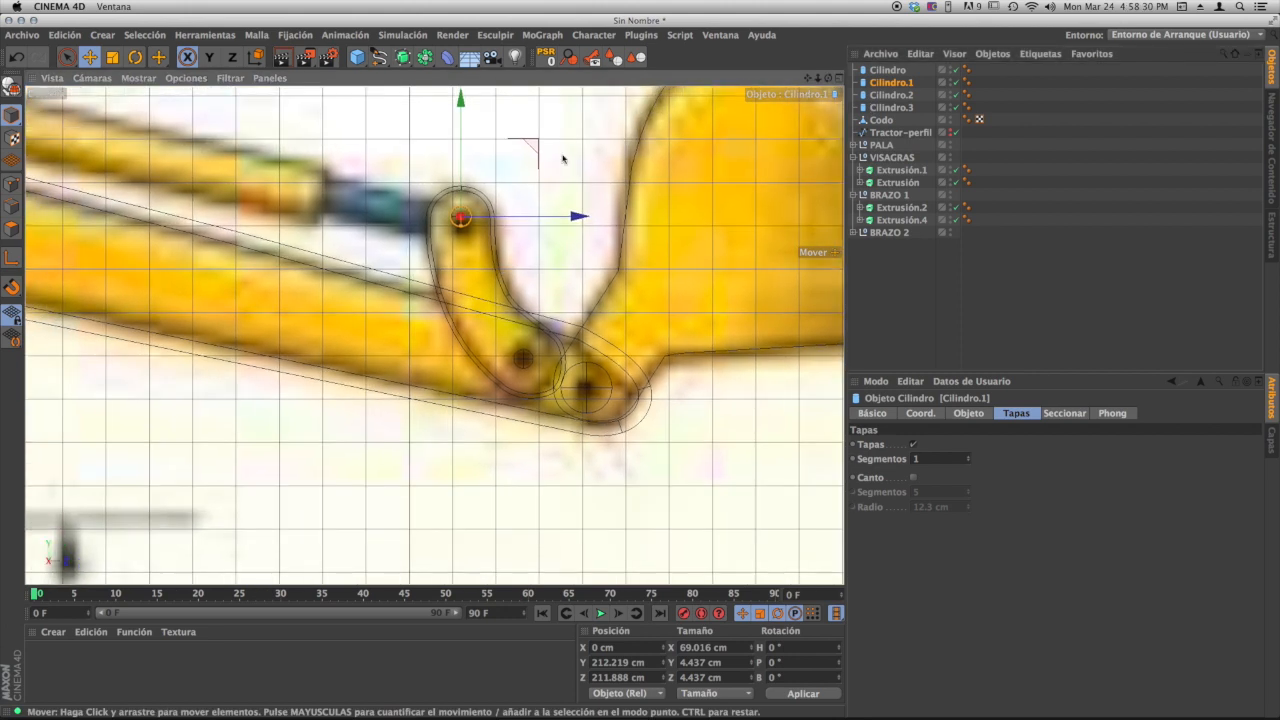
drag(535, 146, 535, 146)
drag(536, 155, 536, 153)
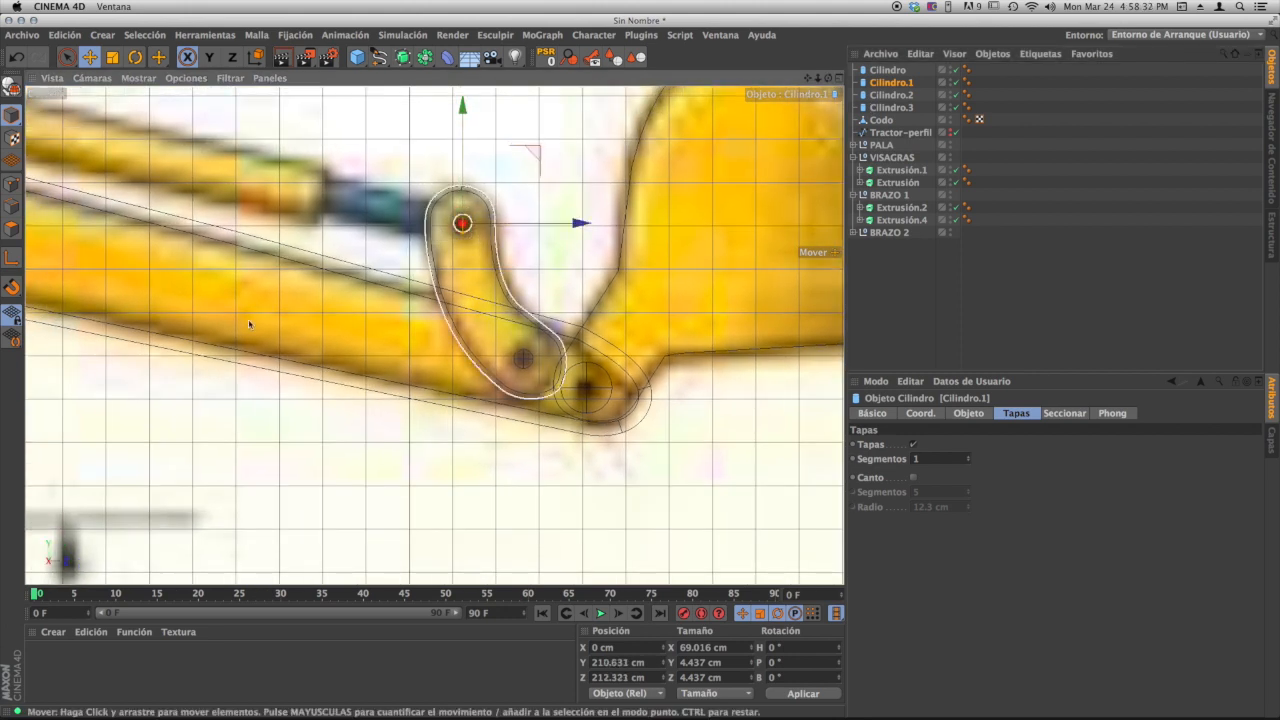
- Align the elbow cylinder (Cilindro) with the reference pivot between both arms, at about Y 207.9 cm and Z 71.5 cm
alt+middle_drag(249, 323, 459, 276)
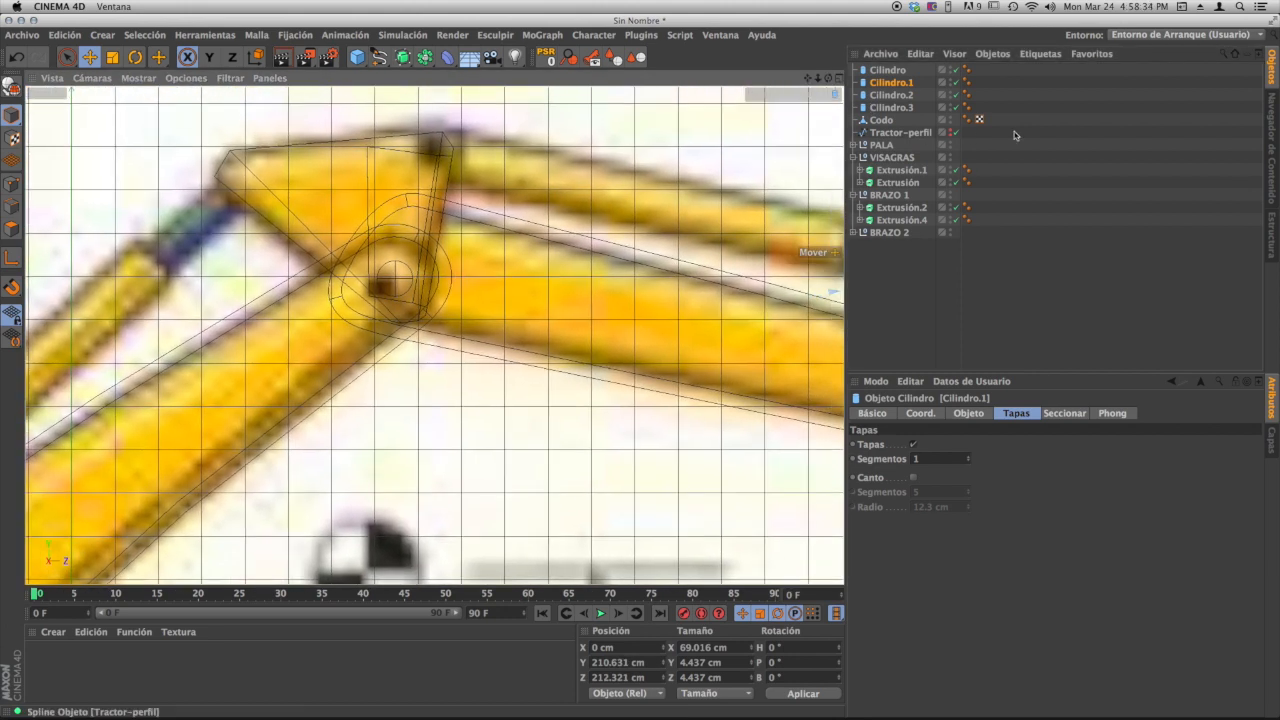
click(889, 70)
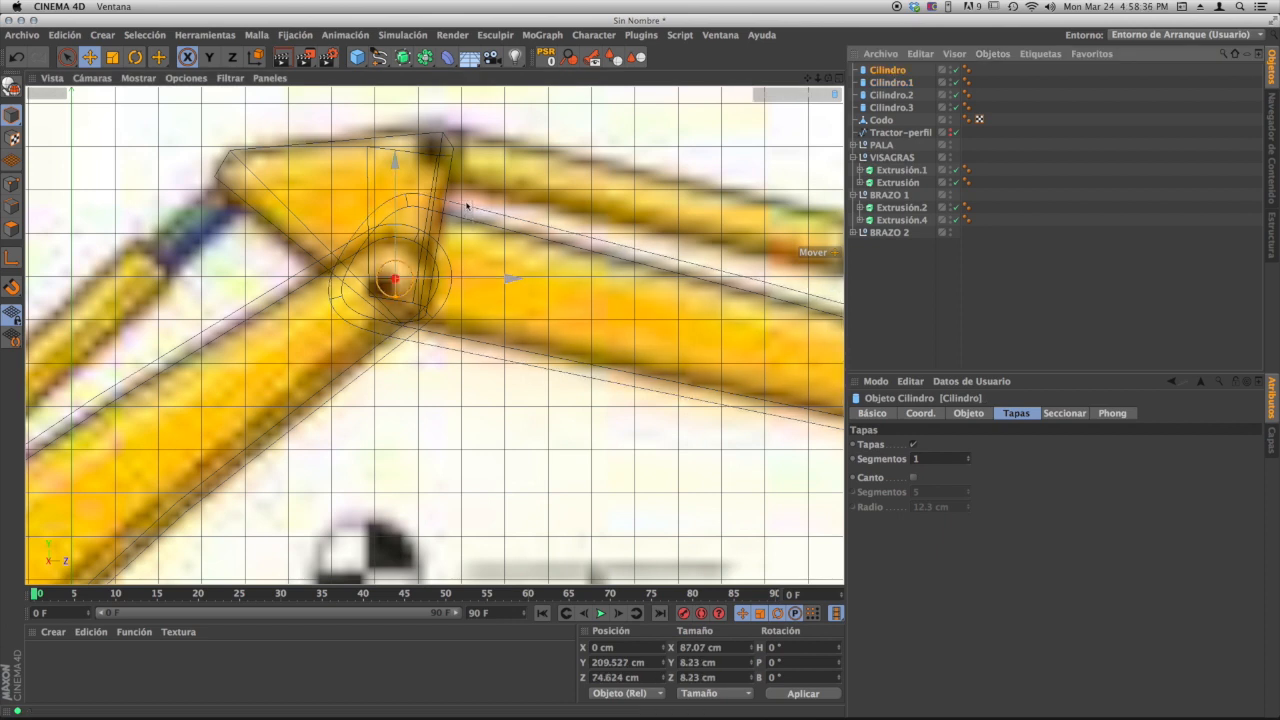
drag(453, 213, 452, 213)
- Duplicate the elbow cylinder, thin the copy to about 3.3 cm and place it at Codo's bucket-side upper corner, about Y 239.4, Z 82.1 cm
alt+middle_drag(430, 156, 498, 181)
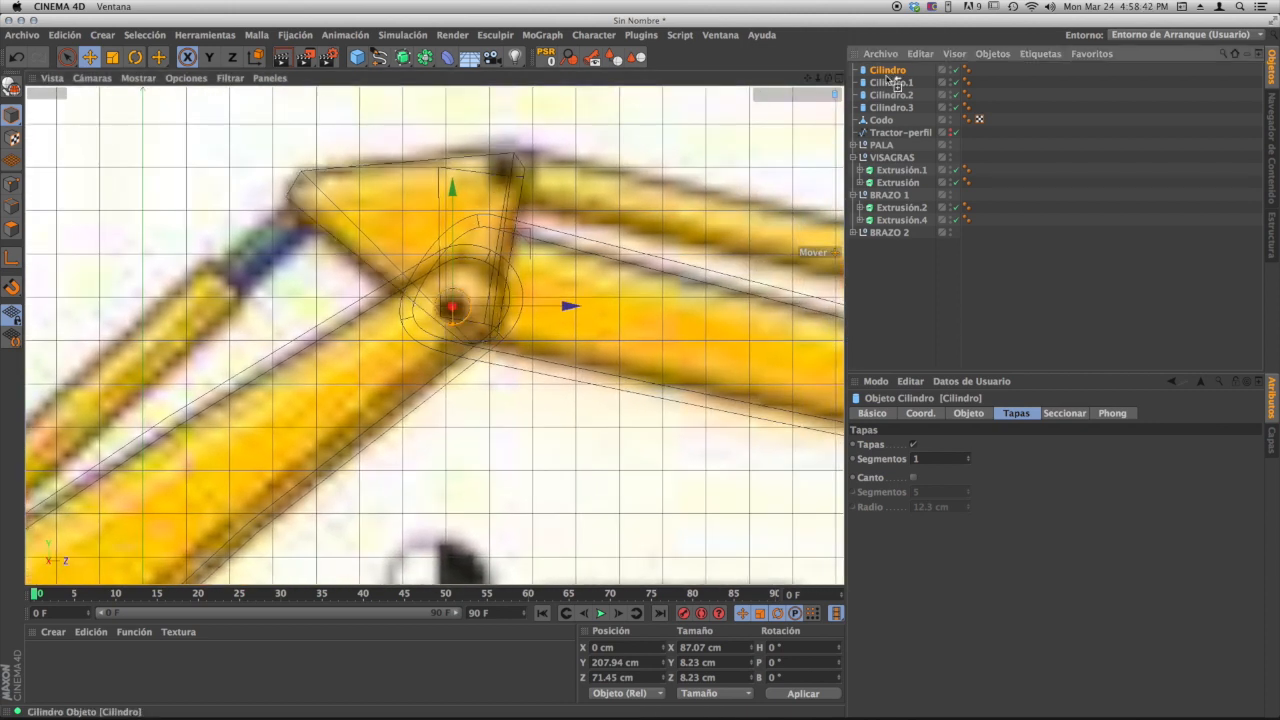
ctrl+drag(893, 81, 892, 80)
drag(502, 216, 572, 101)
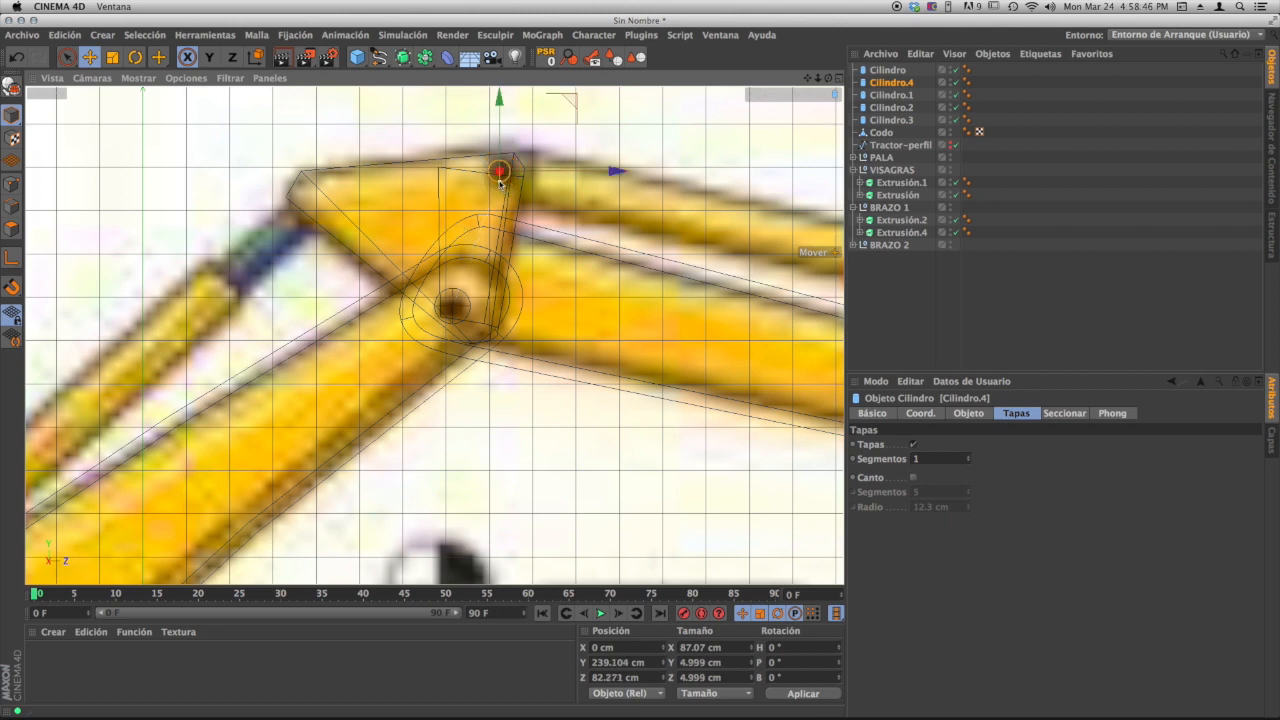
drag(500, 180, 572, 101)
- Duplicate the thin cylinder and move the copy to Codo's opposite upper corner, at about Y 233.6 cm and Z 38.8 cm
alt+middle_drag(358, 286, 497, 237)
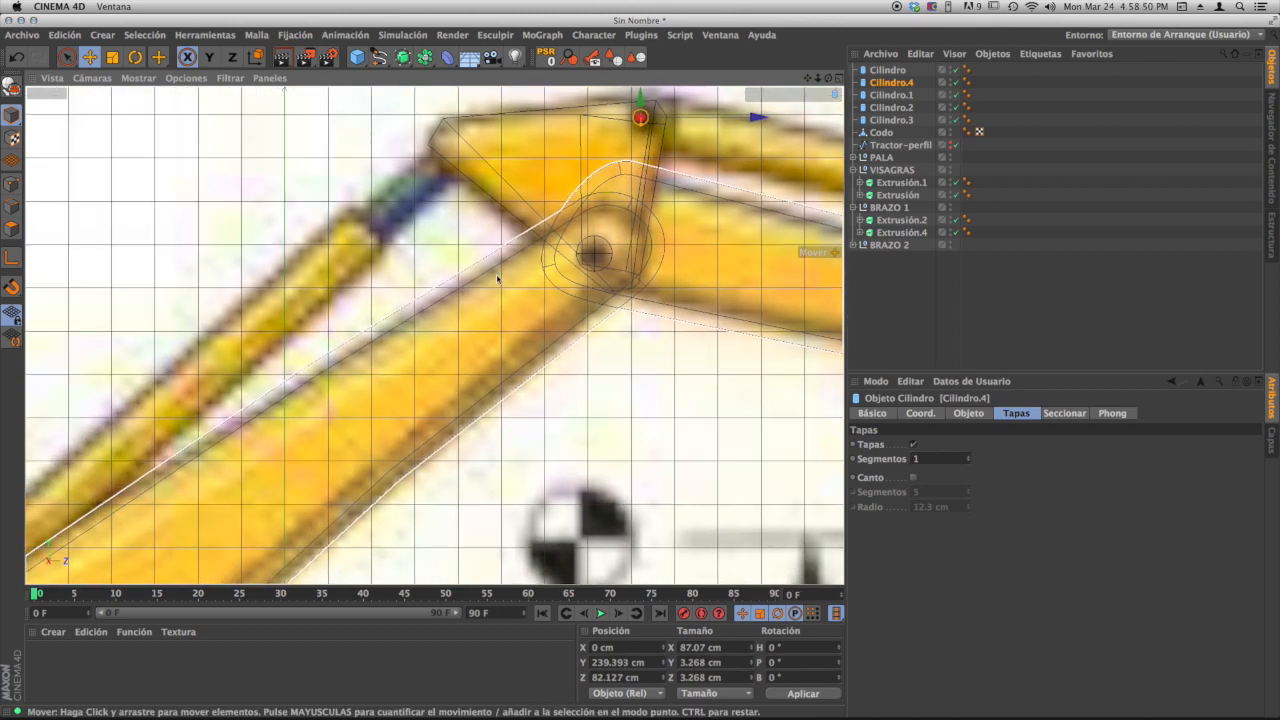
alt+right_drag(493, 276, 406, 299)
alt+middle_drag(469, 298, 440, 311)
alt+right_drag(438, 230, 598, 202)
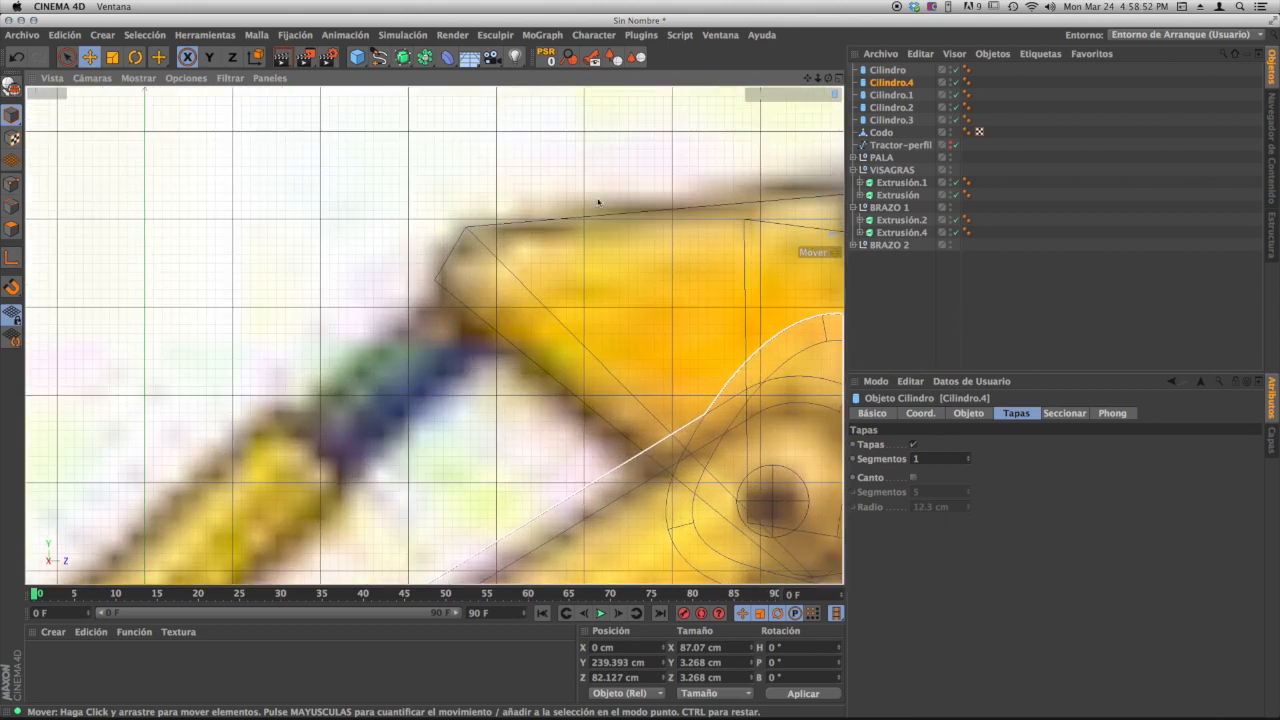
alt+middle_drag(505, 285, 334, 199)
alt+right_drag(551, 233, 504, 228)
alt+middle_drag(723, 168, 670, 185)
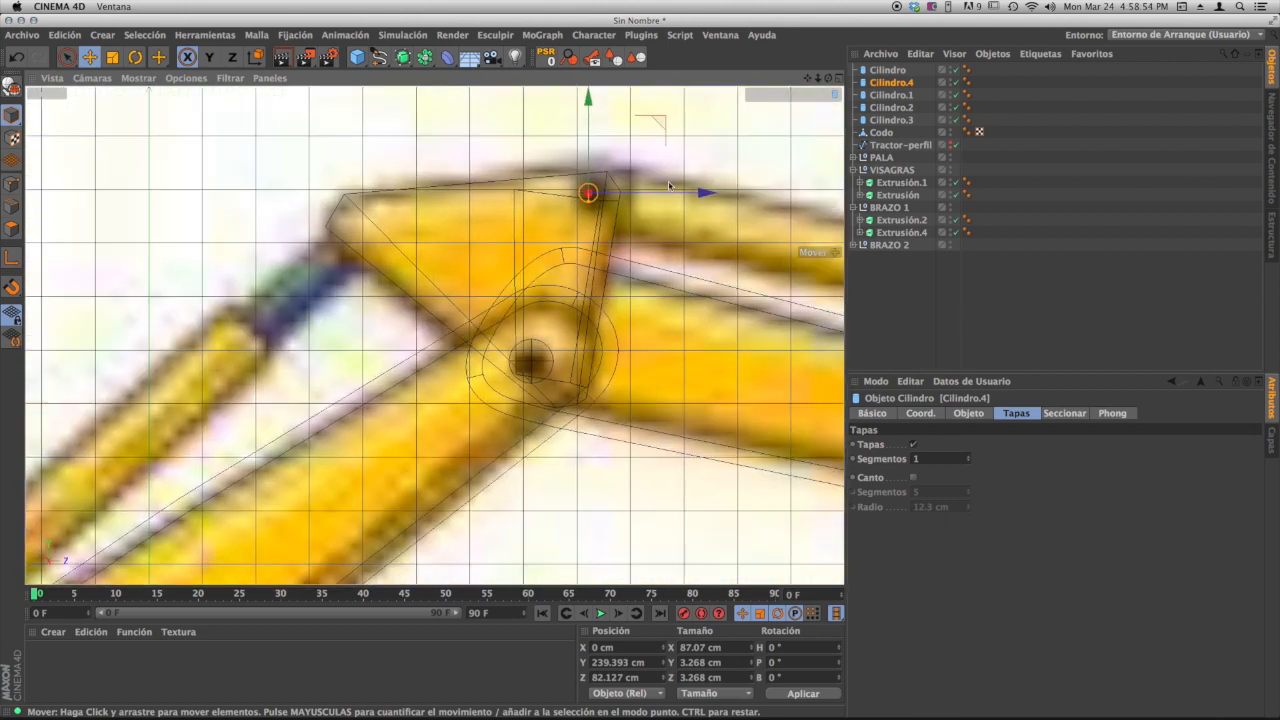
ctrl+drag(893, 86, 893, 77)
drag(654, 126, 625, 134)
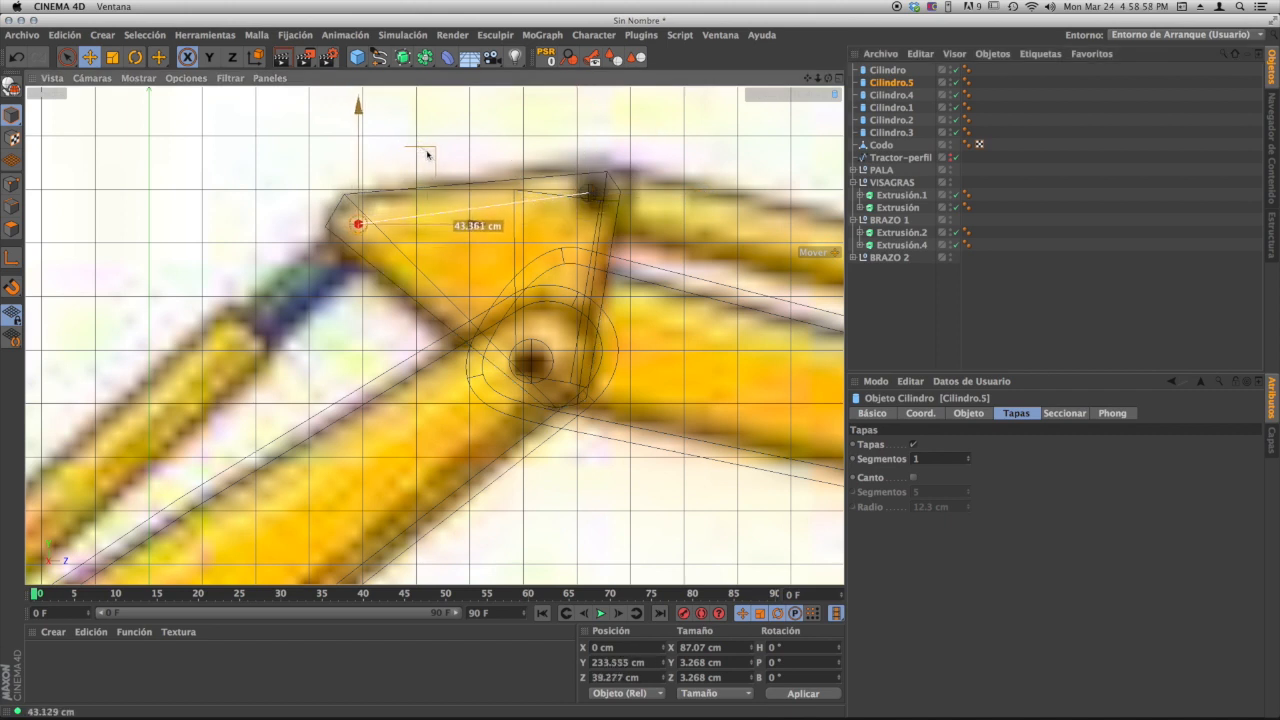
drag(427, 154, 426, 154)
- Duplicate Cilindro.5, move the copy to reference point B at about Y 96.2, Z -56.2 cm, and enlarge it to about 8.3 cm in diameter
alt+middle_drag(354, 326, 471, 283)
alt+middle_drag(270, 510, 490, 359)
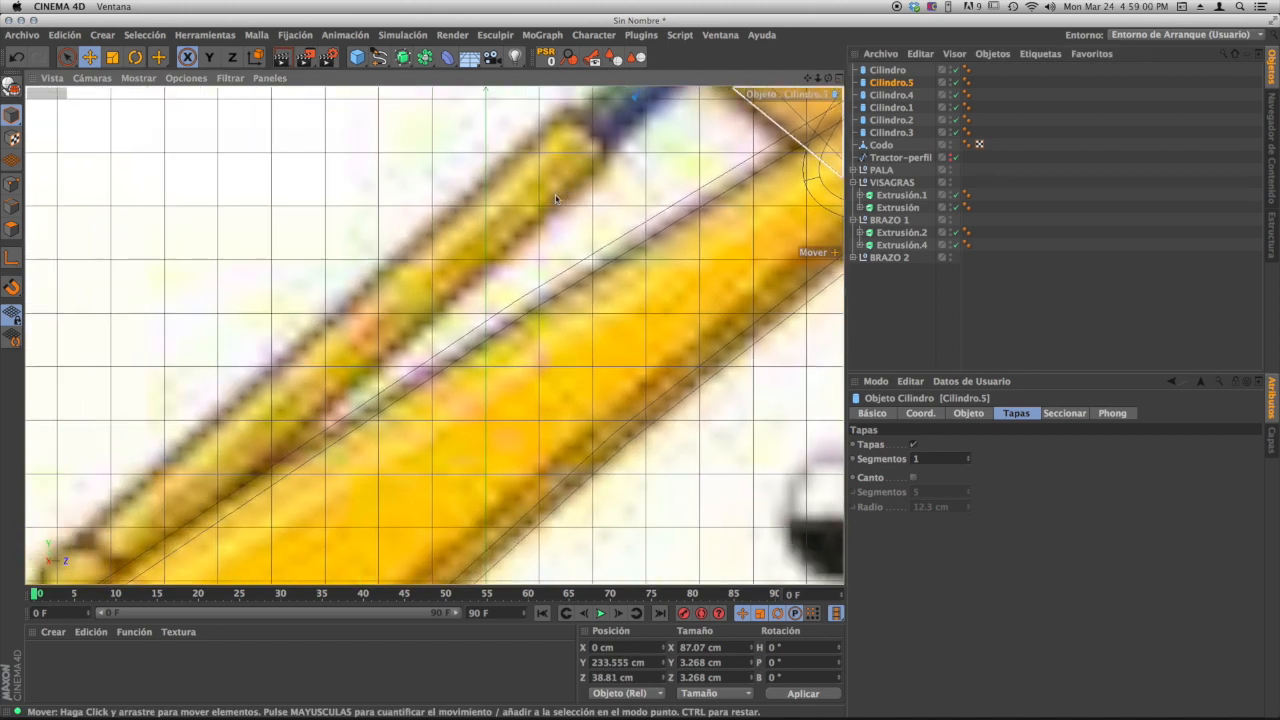
alt+right_drag(490, 359, 417, 388)
alt+middle_drag(342, 519, 390, 287)
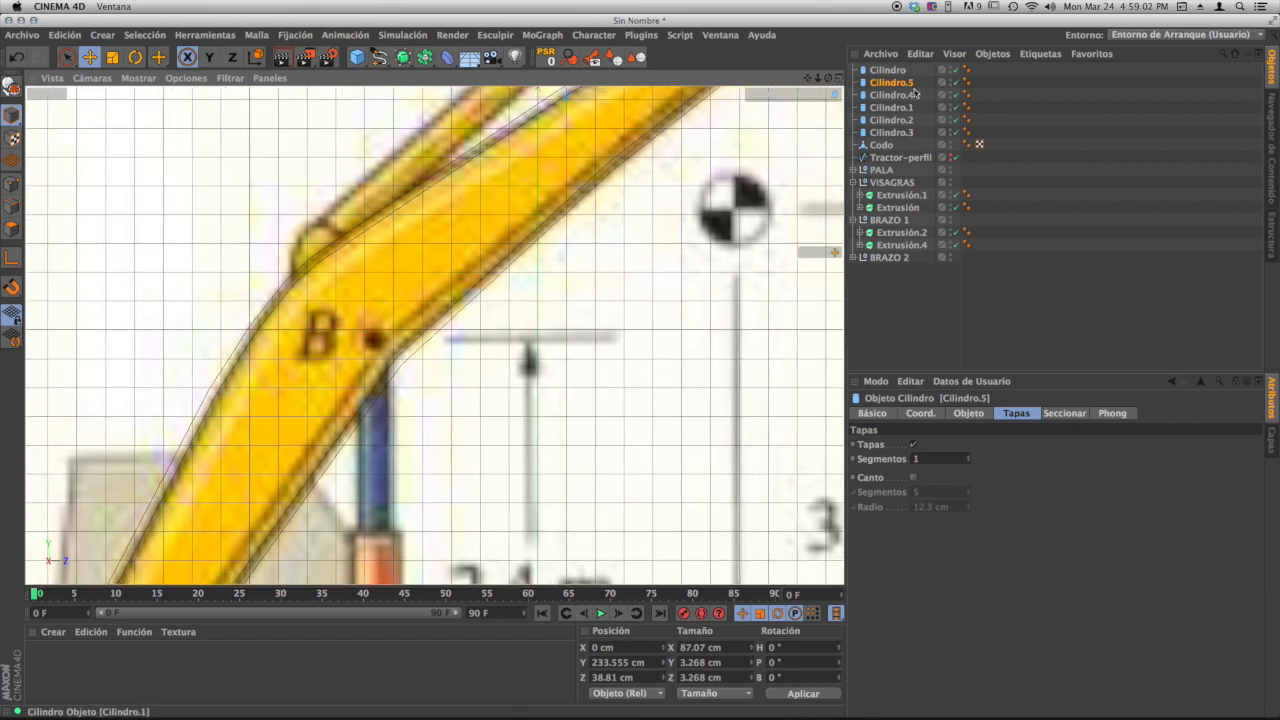
ctrl+drag(893, 86, 893, 77)
scroll(523, 317, down, 5)
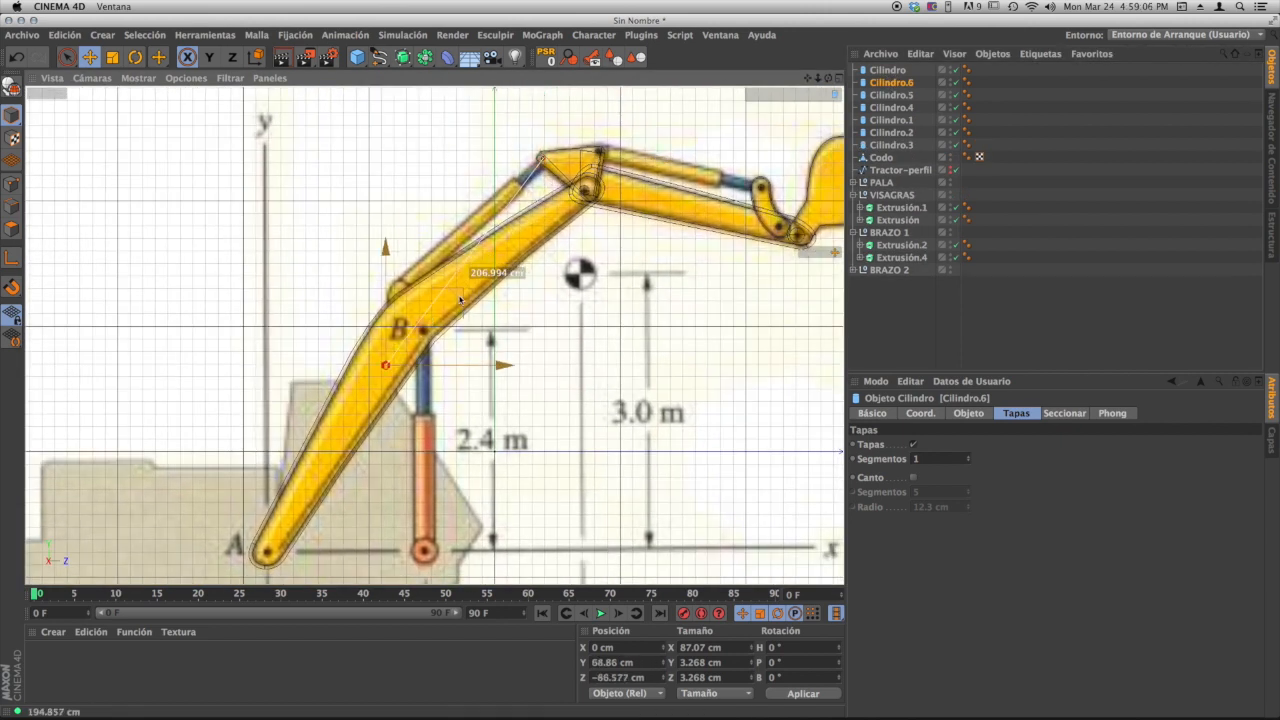
scroll(423, 330, up, 5)
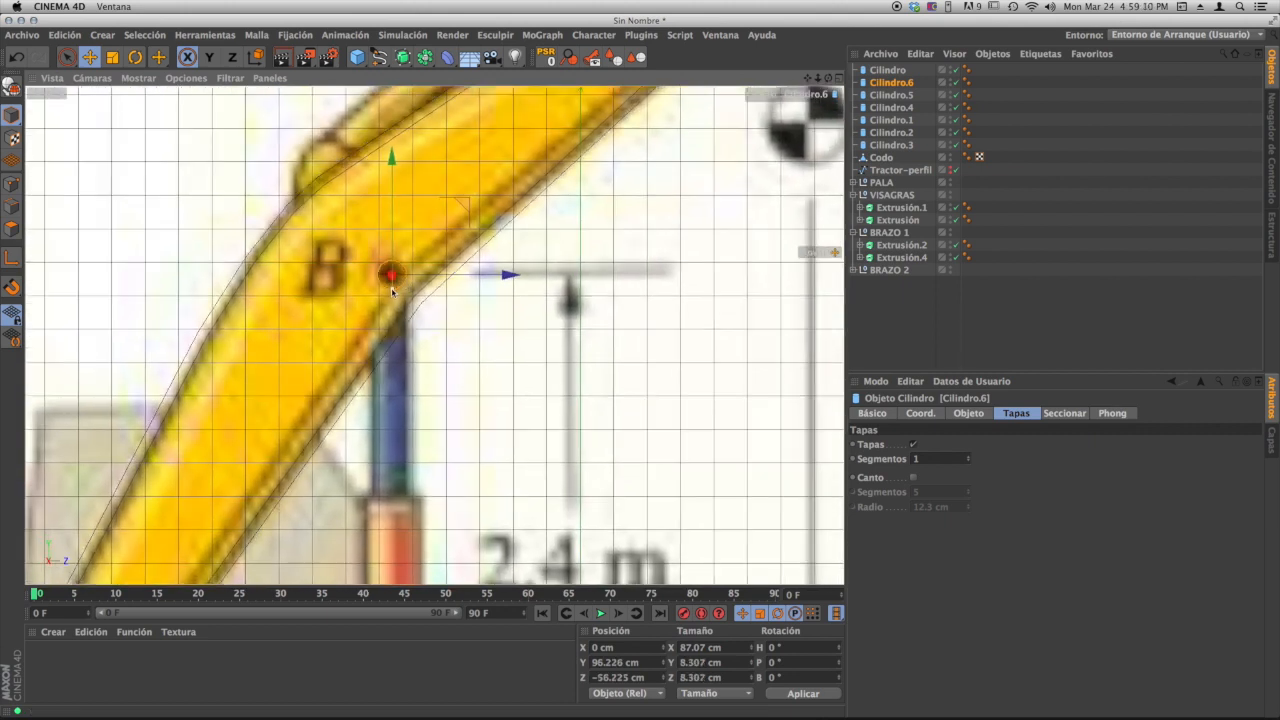
- Duplicate the point B cylinder and move the copy to pivot A at the arm's base, at about Y -79.3 cm and Z -180.5 cm
scroll(437, 320, down, 5)
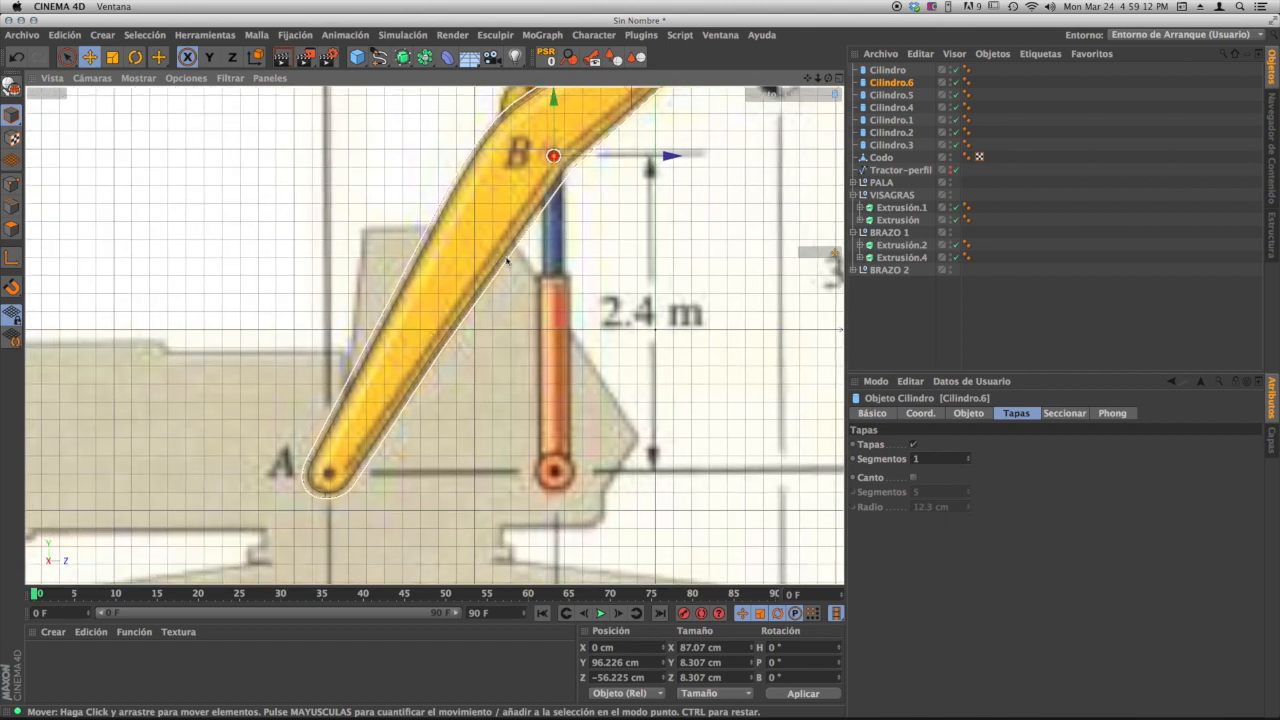
scroll(572, 285, down, 4)
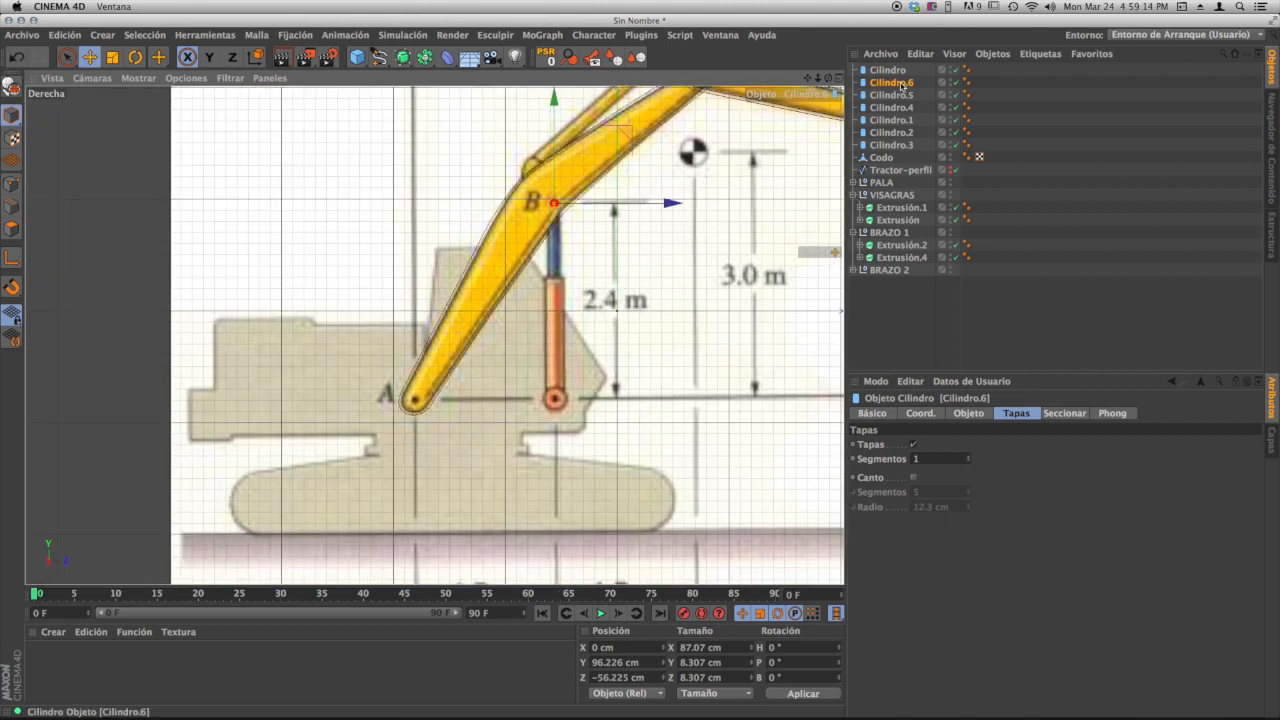
ctrl+drag(893, 78, 893, 76)
drag(614, 149, 603, 157)
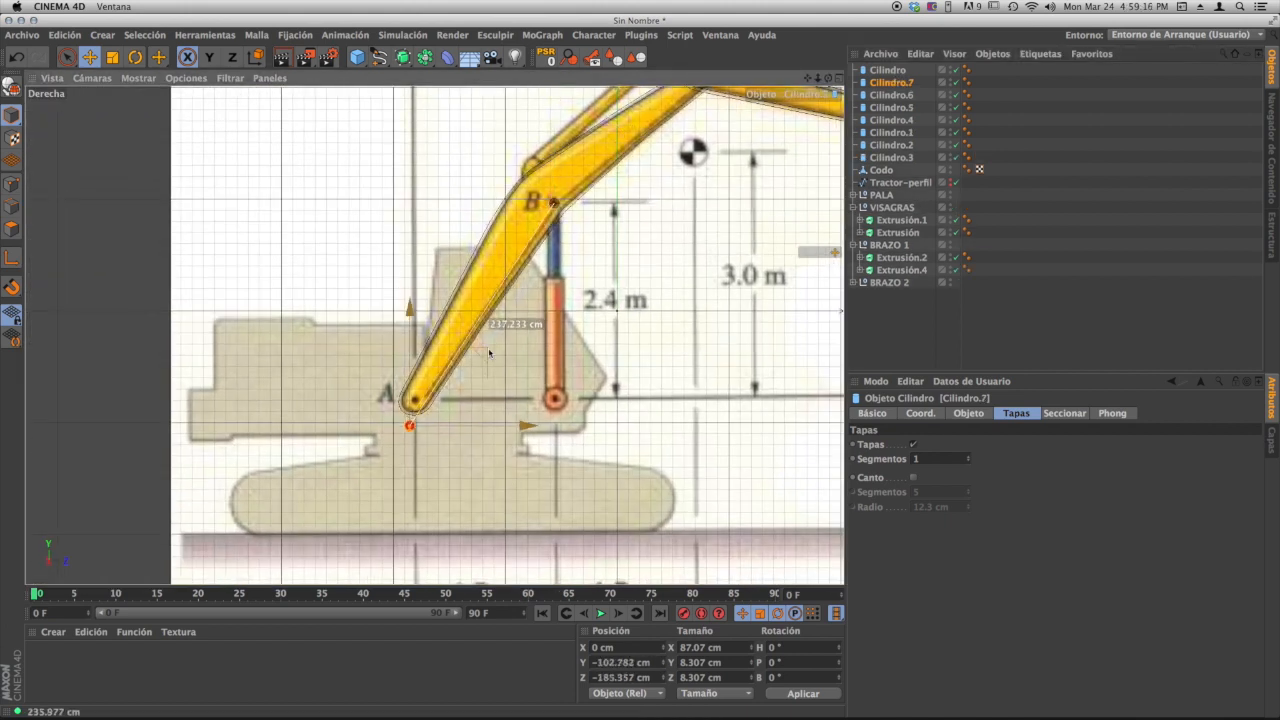
scroll(414, 408, up, 6)
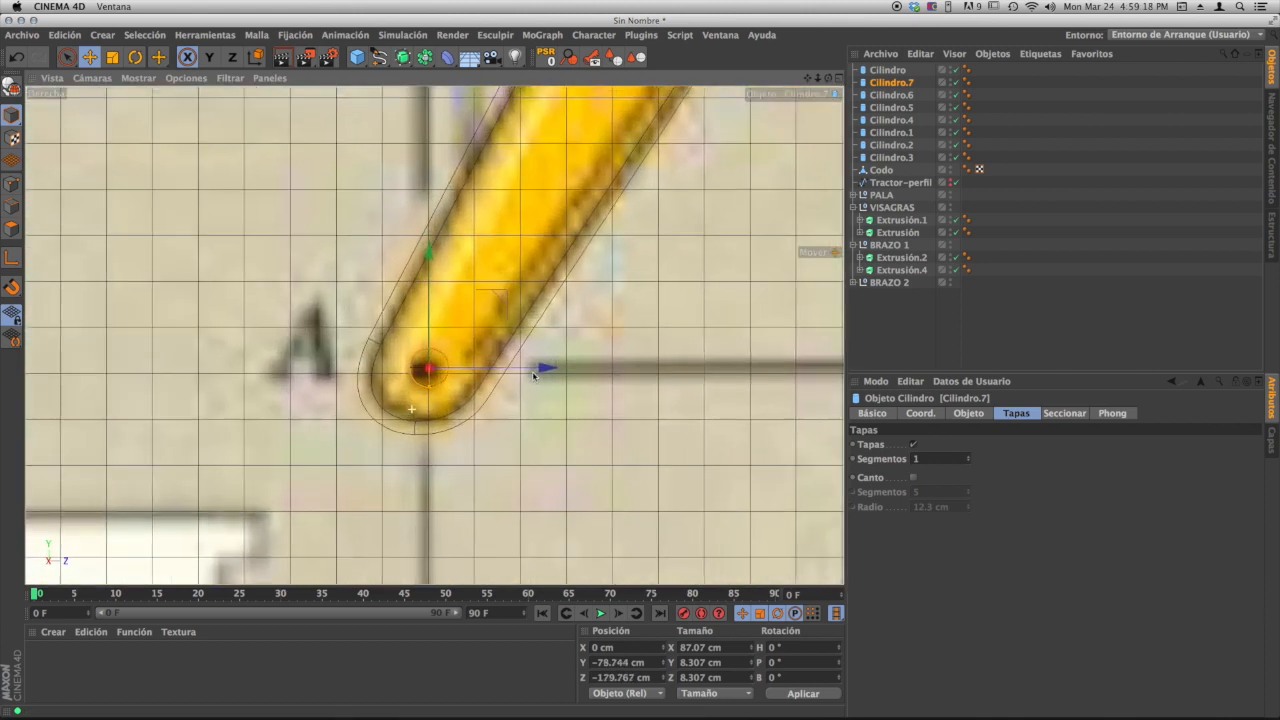
drag(498, 302, 499, 303)
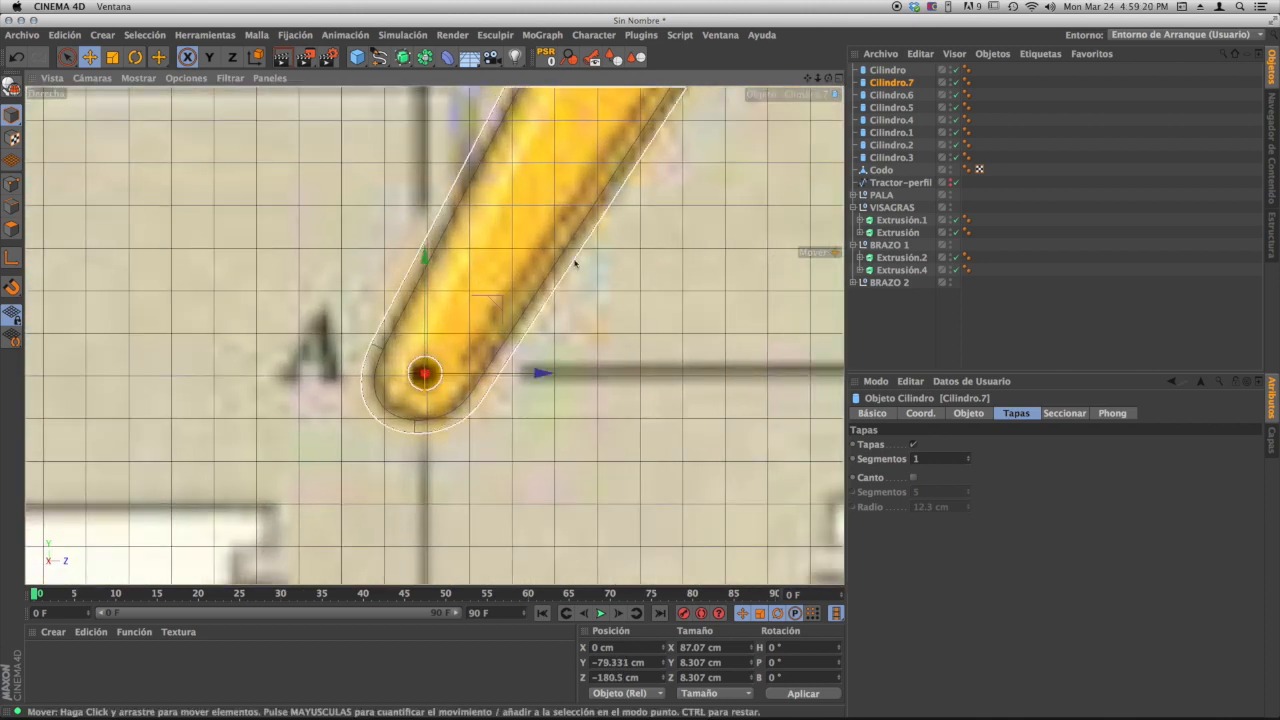
- Enlarge the point B cylinder to about 9.1 cm in diameter and show the whole arm in the perspective view
click(839, 79)
click(430, 78)
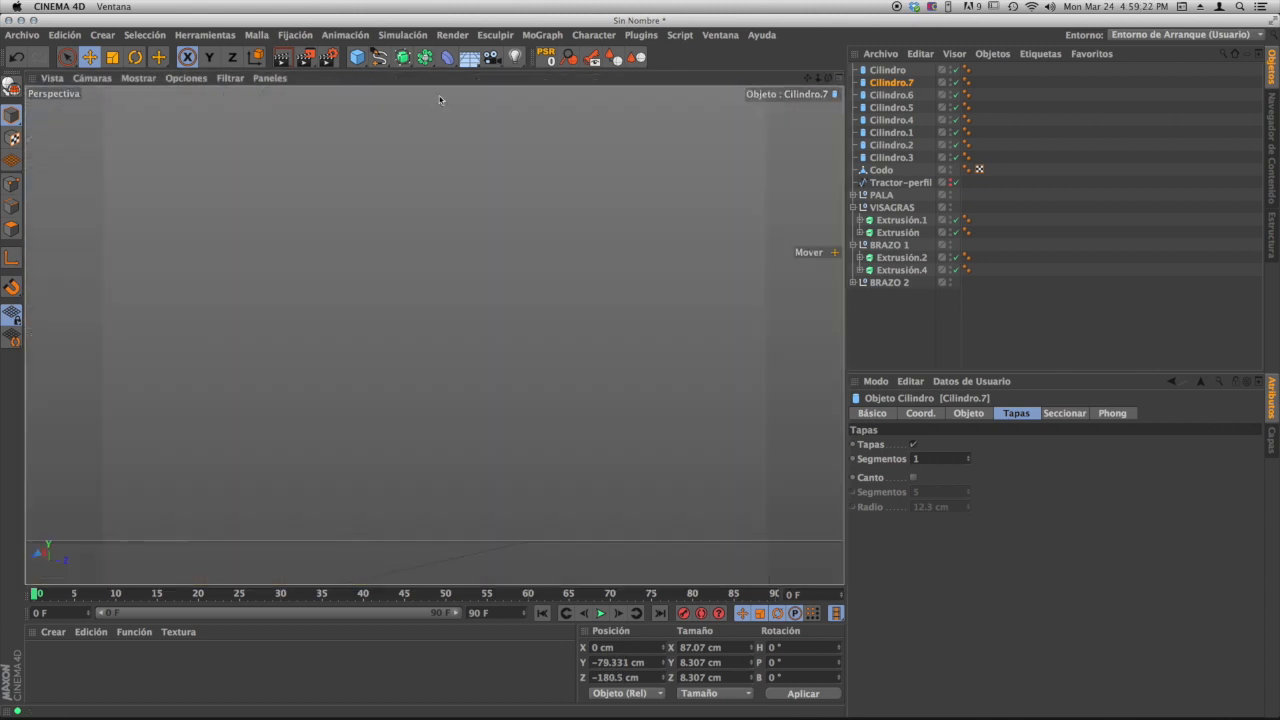
alt+right_drag(617, 323, 386, 366)
alt+middle_drag(386, 366, 410, 253)
alt+drag(391, 227, 395, 298)
alt+right_drag(371, 222, 573, 228)
click(889, 70)
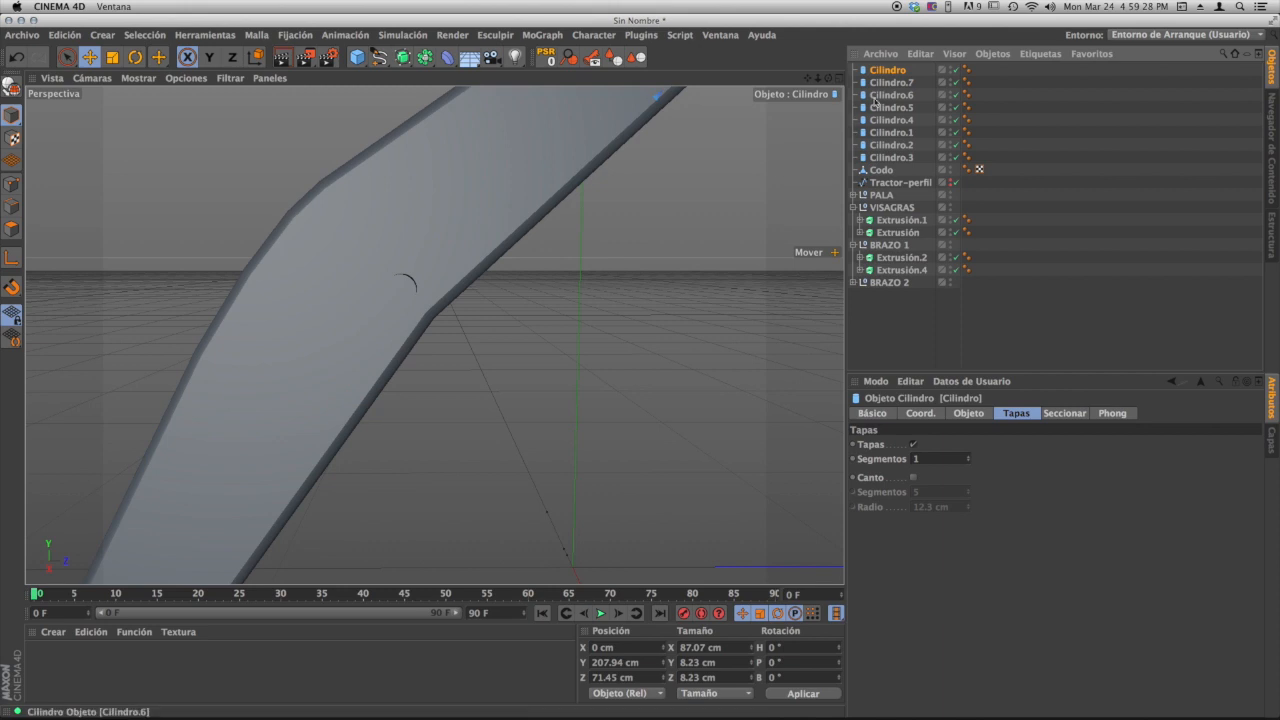
drag(402, 308, 286, 354)
alt+right_drag(452, 352, 330, 244)
alt+middle_drag(331, 245, 273, 278)
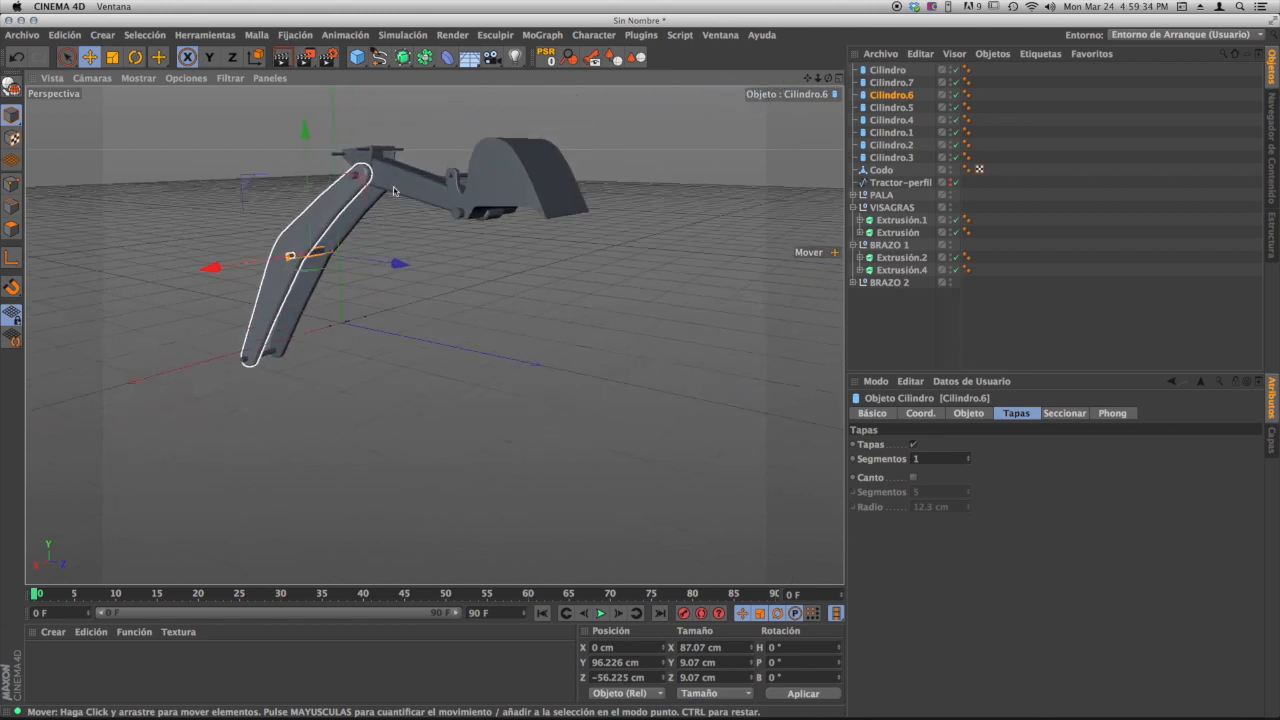
- Shorten the elbow pin Cilindro, where the main arm meets the upper arm, to about 72.9 cm
alt+drag(381, 190, 545, 330)
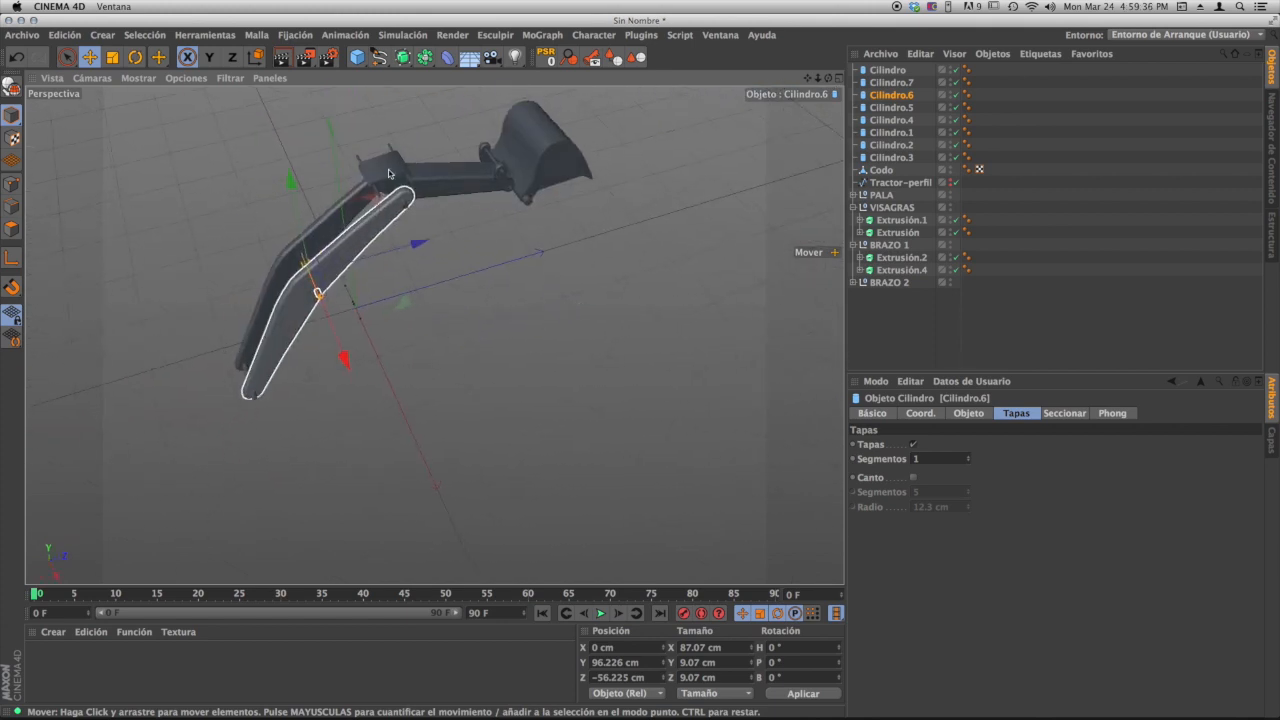
alt+right_drag(370, 160, 523, 171)
alt+drag(523, 171, 440, 240)
alt+right_drag(440, 250, 489, 270)
alt+drag(488, 270, 608, 282)
click(561, 312)
alt+drag(541, 315, 570, 310)
alt+right_drag(570, 310, 600, 320)
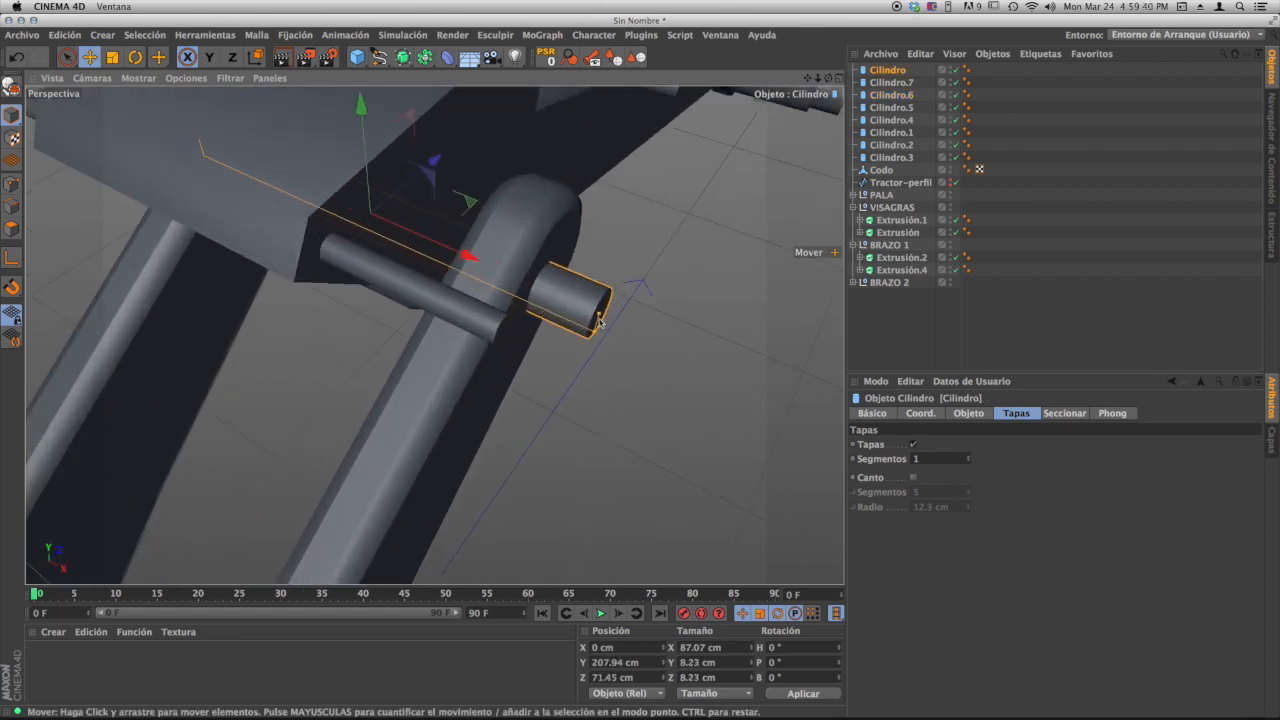
- Shorten the thin pin Cilindro.5 at the elbow bracket's lower edge to about 53.1 cm
click(490, 322)
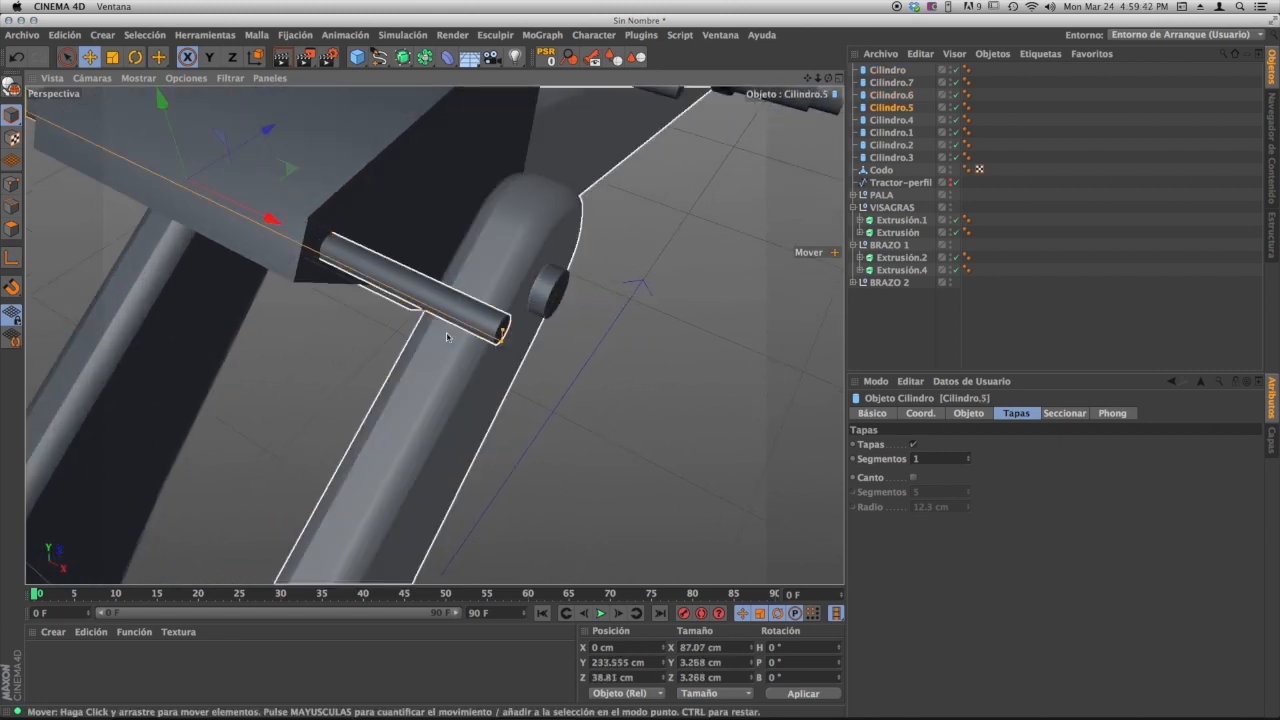
drag(502, 332, 424, 308)
drag(338, 276, 349, 280)
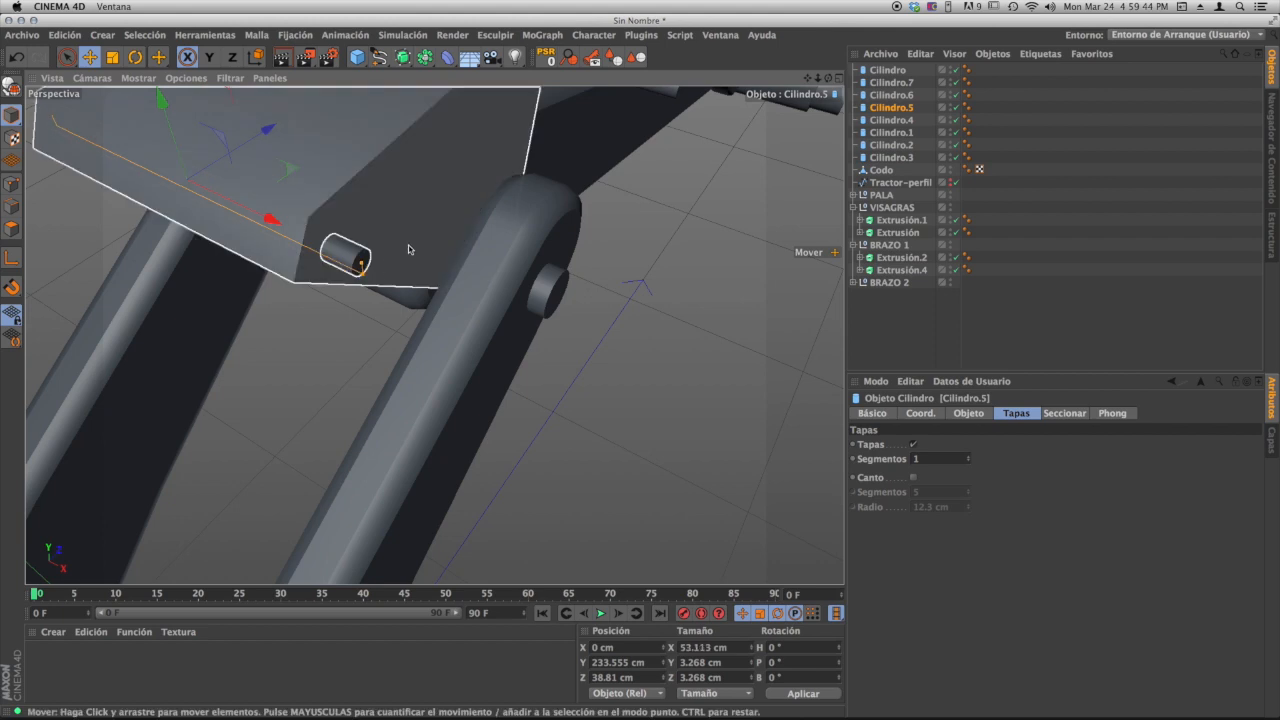
- Shorten the thin pin Cilindro.4 at the elbow bracket's other upper corner to about 50.1 cm
alt+drag(409, 249, 303, 477)
click(449, 361)
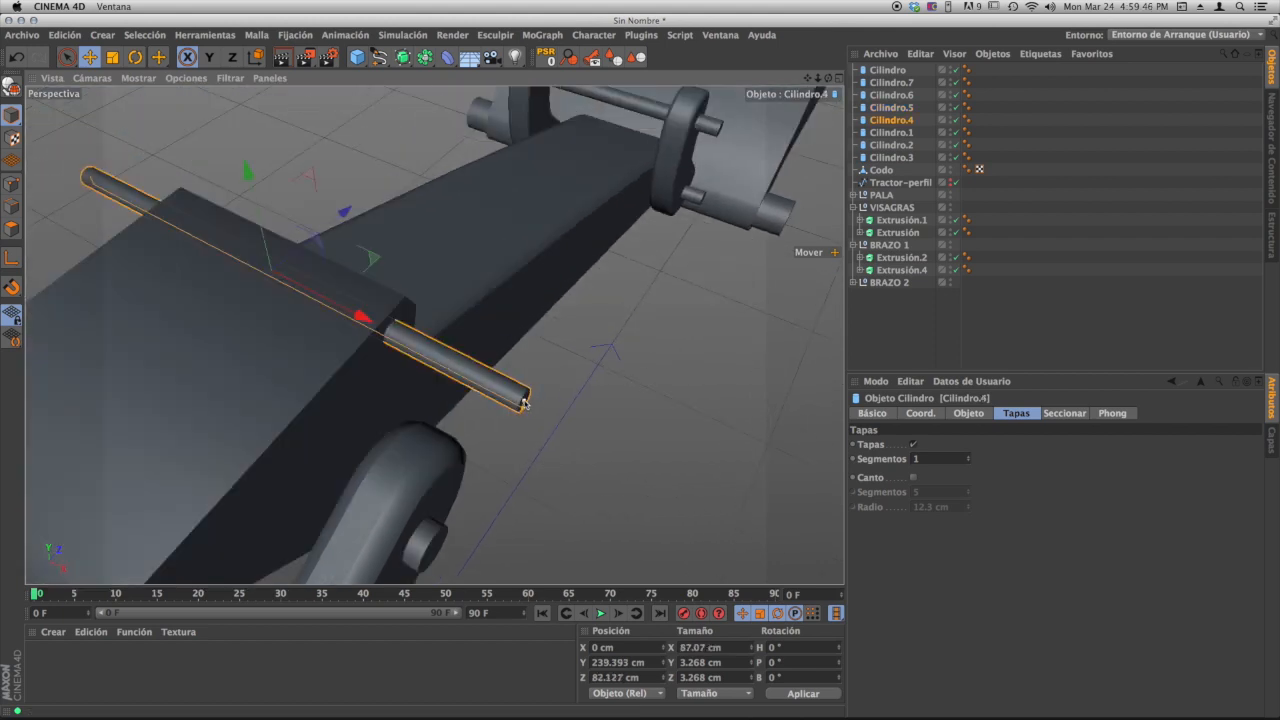
drag(410, 343, 408, 342)
- Shorten both hinge pins beside the bucket, making the lower one, Cilindro.2, about 61.8 cm long
alt+middle_drag(694, 156, 437, 197)
alt+right_drag(437, 197, 405, 212)
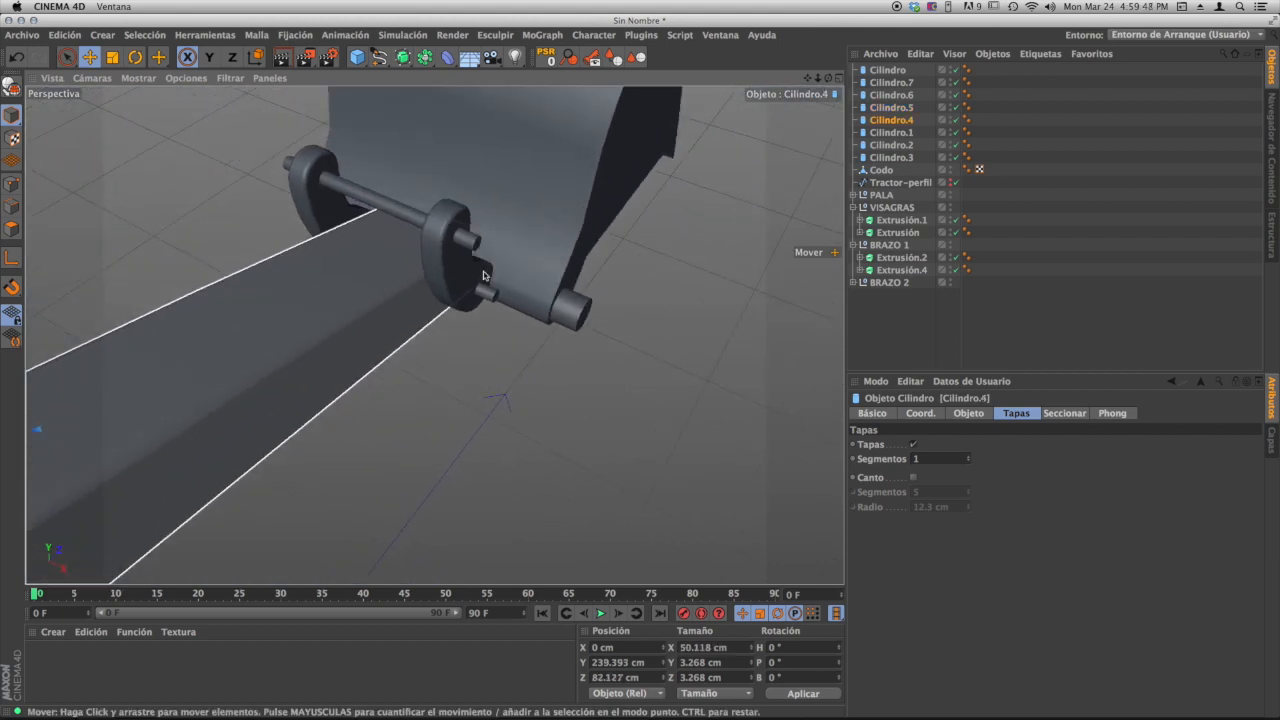
alt+drag(405, 212, 449, 264)
scroll(498, 234, up, 4)
click(481, 268)
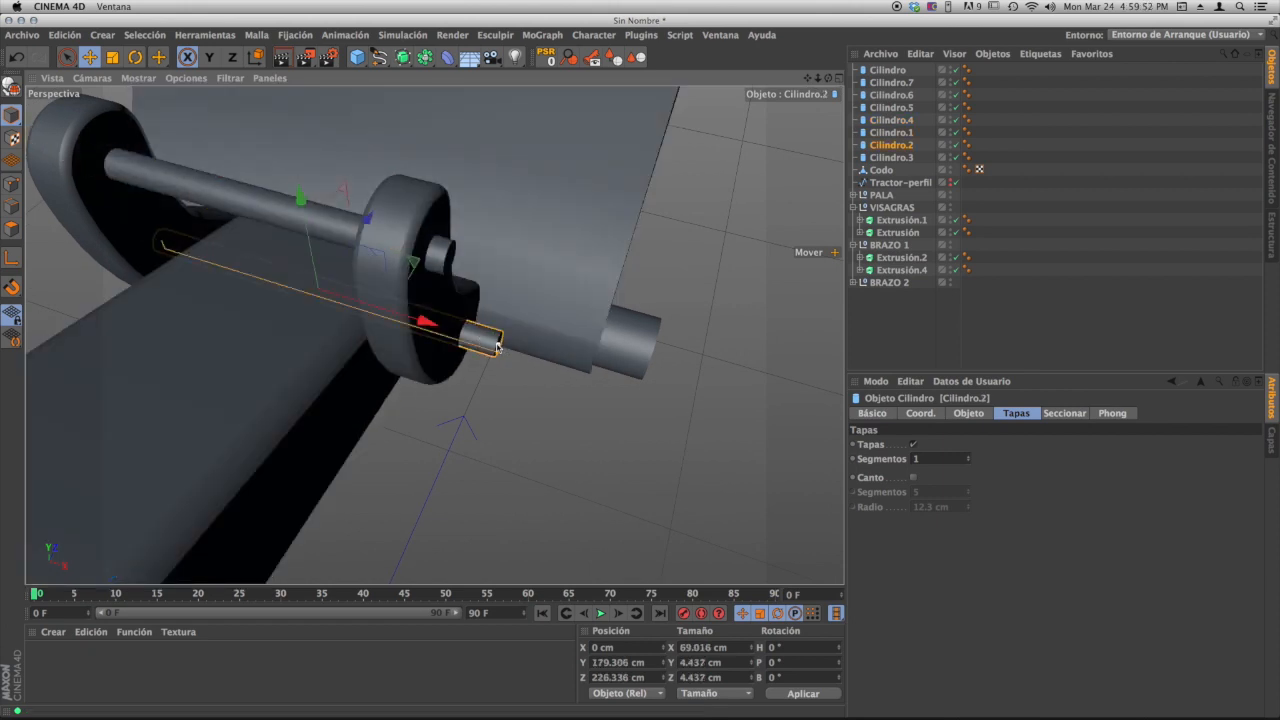
drag(475, 340, 472, 339)
- Adjust the length of the pin at the arm's base, Cilindro.7, to about 76.5 cm
alt+drag(454, 328, 483, 351)
scroll(531, 291, down, 8)
alt+drag(531, 291, 431, 197)
scroll(304, 246, down, 5)
alt+drag(304, 246, 450, 306)
scroll(450, 306, up, 15)
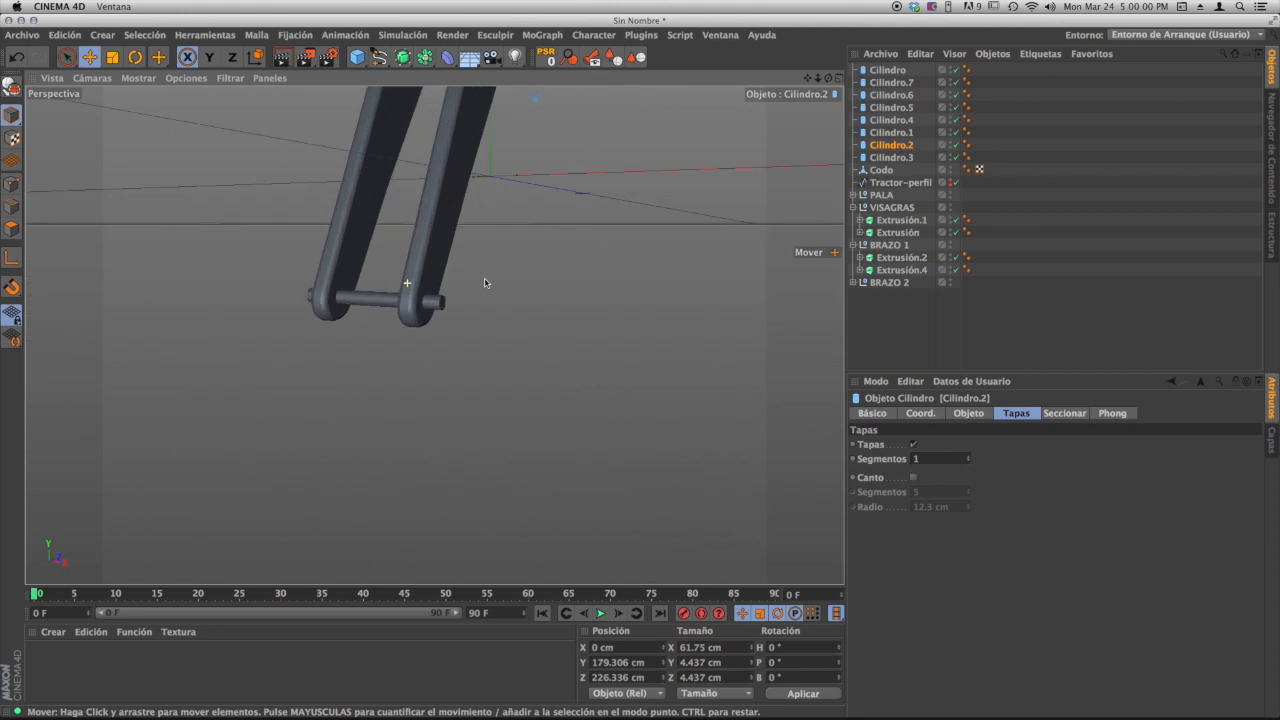
click(472, 328)
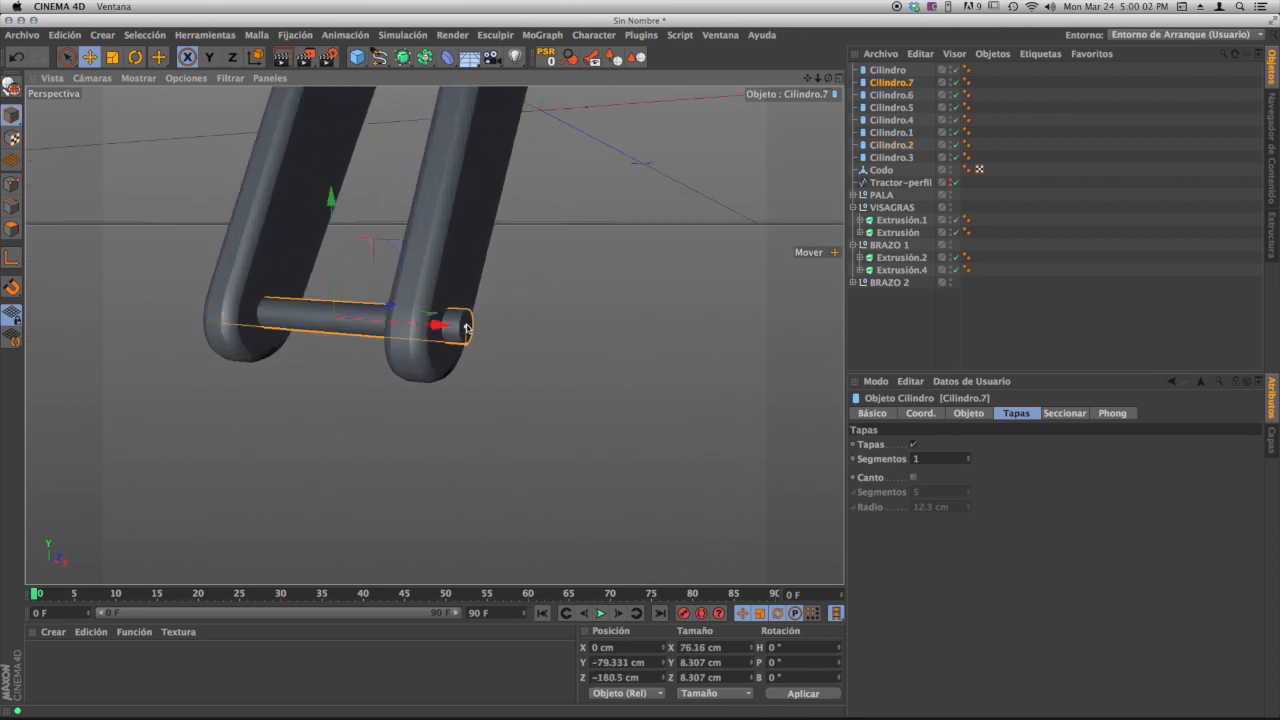
drag(467, 328, 469, 328)
- Duplicate the base pin and move the copy along Z to the hydraulic cylinder's lower pivot on the reference drawing, at about Z -55.6 cm
alt+drag(483, 274, 420, 243)
alt+right_drag(453, 242, 343, 267)
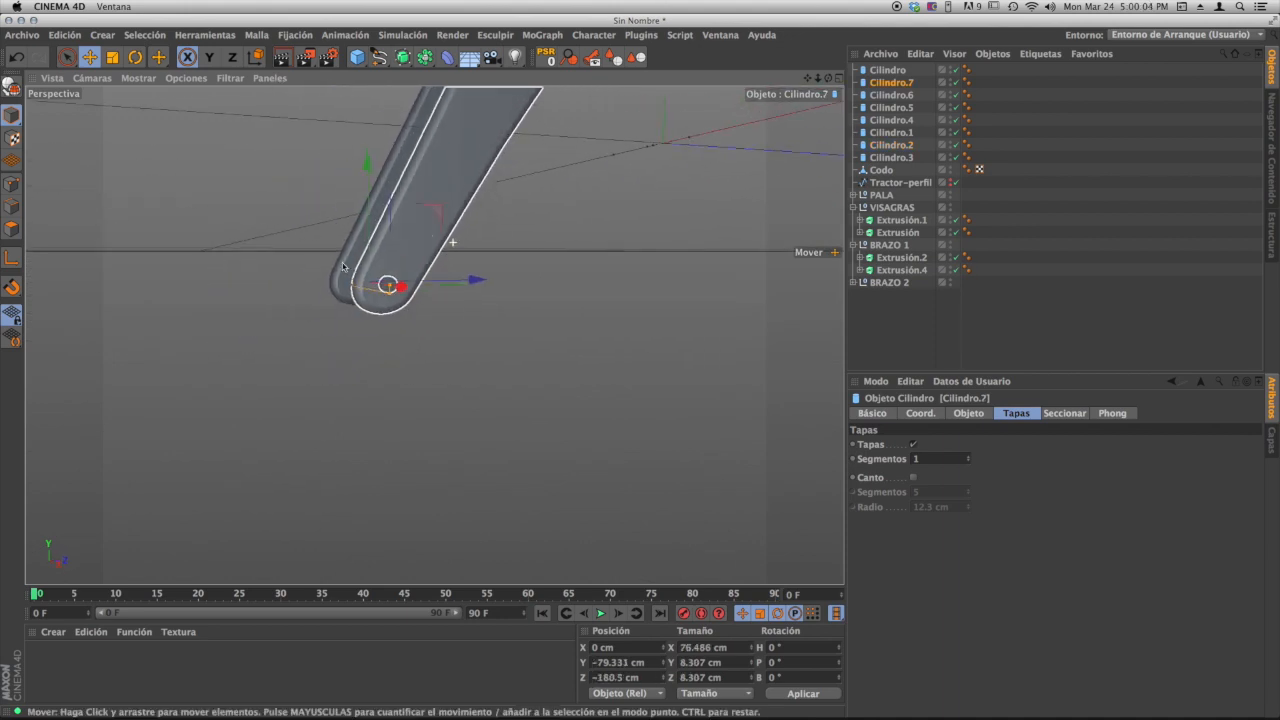
alt+middle_drag(343, 267, 340, 267)
click(839, 78)
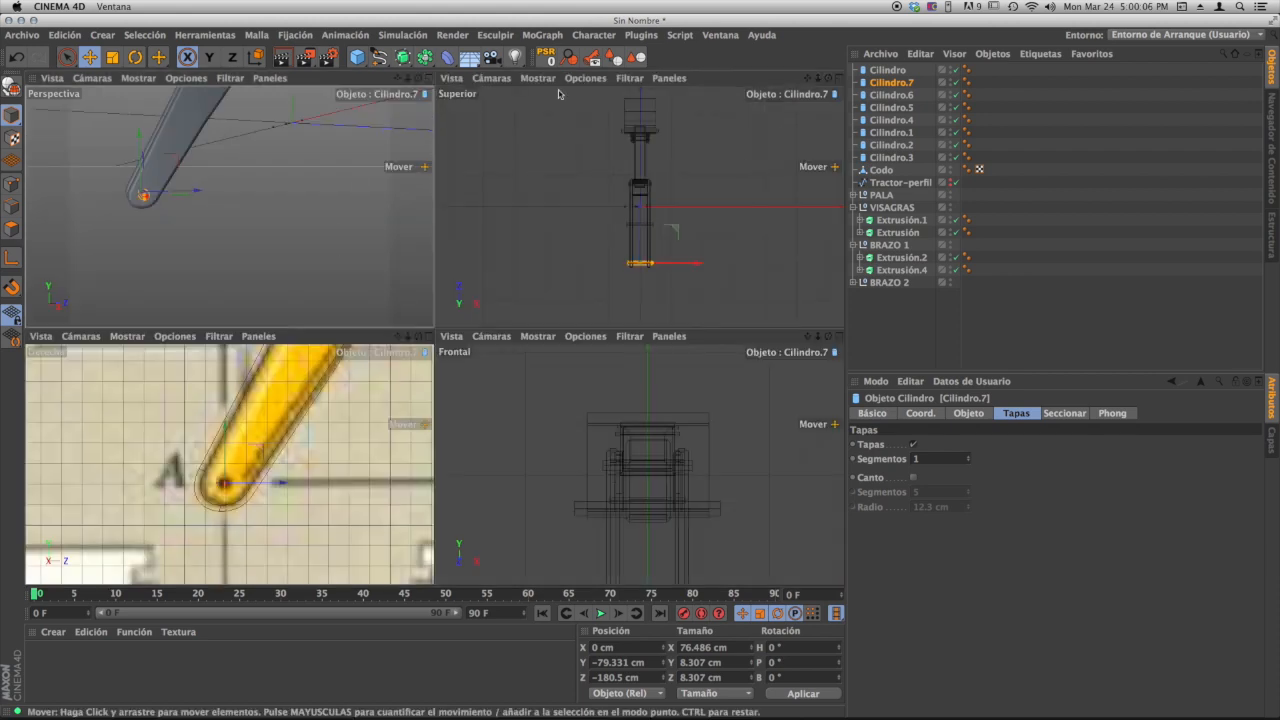
click(428, 336)
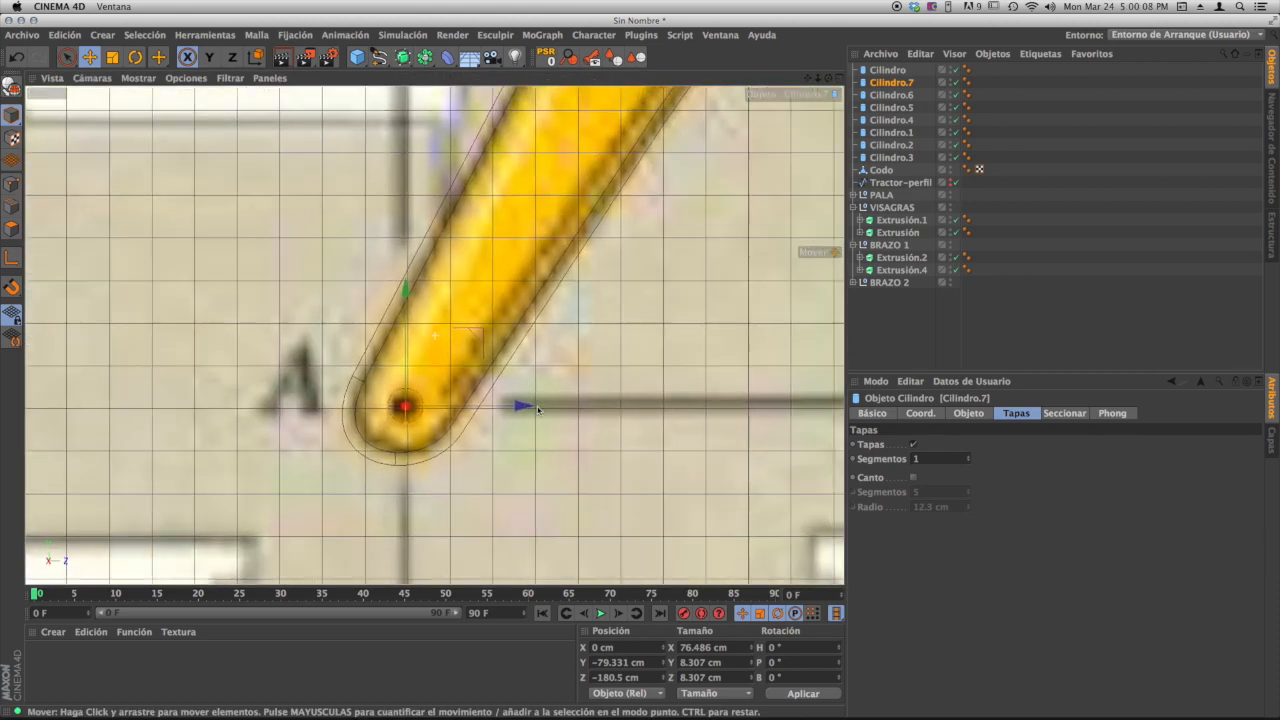
alt+right_drag(575, 397, 400, 400)
alt+middle_drag(477, 377, 320, 351)
alt+middle_drag(506, 318, 470, 296)
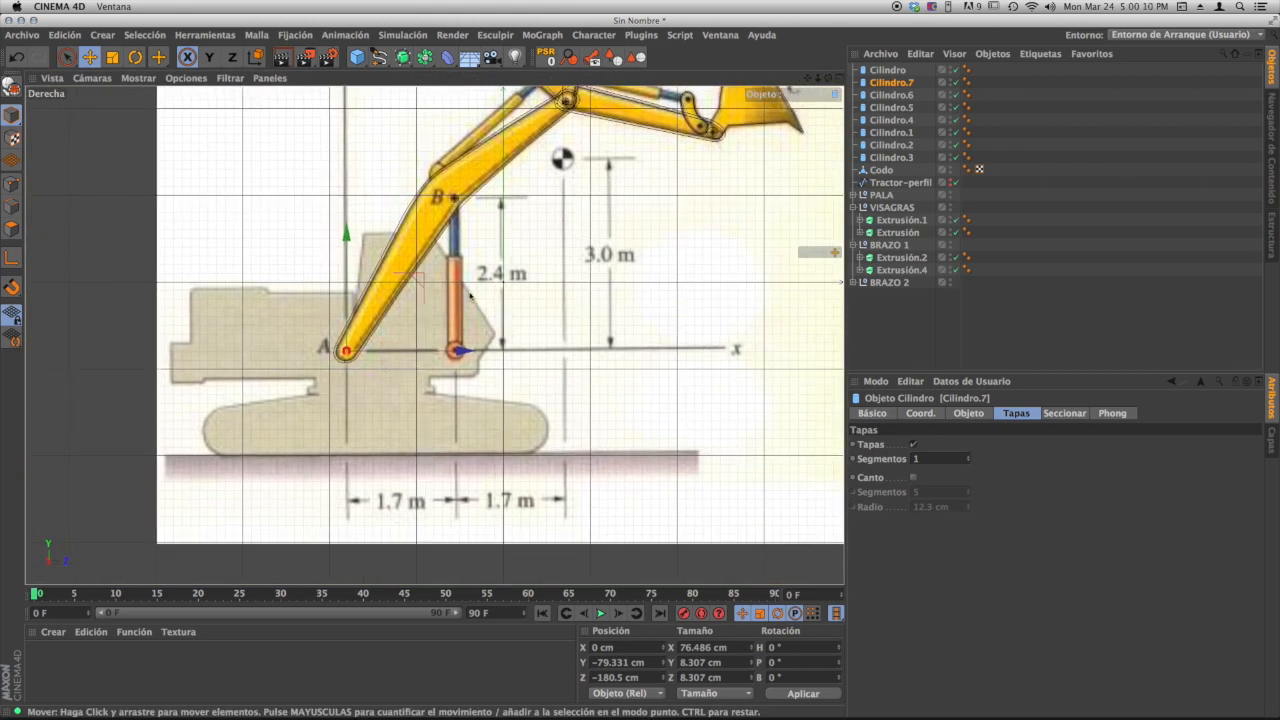
alt+right_drag(365, 354, 424, 346)
alt+middle_drag(704, 248, 660, 221)
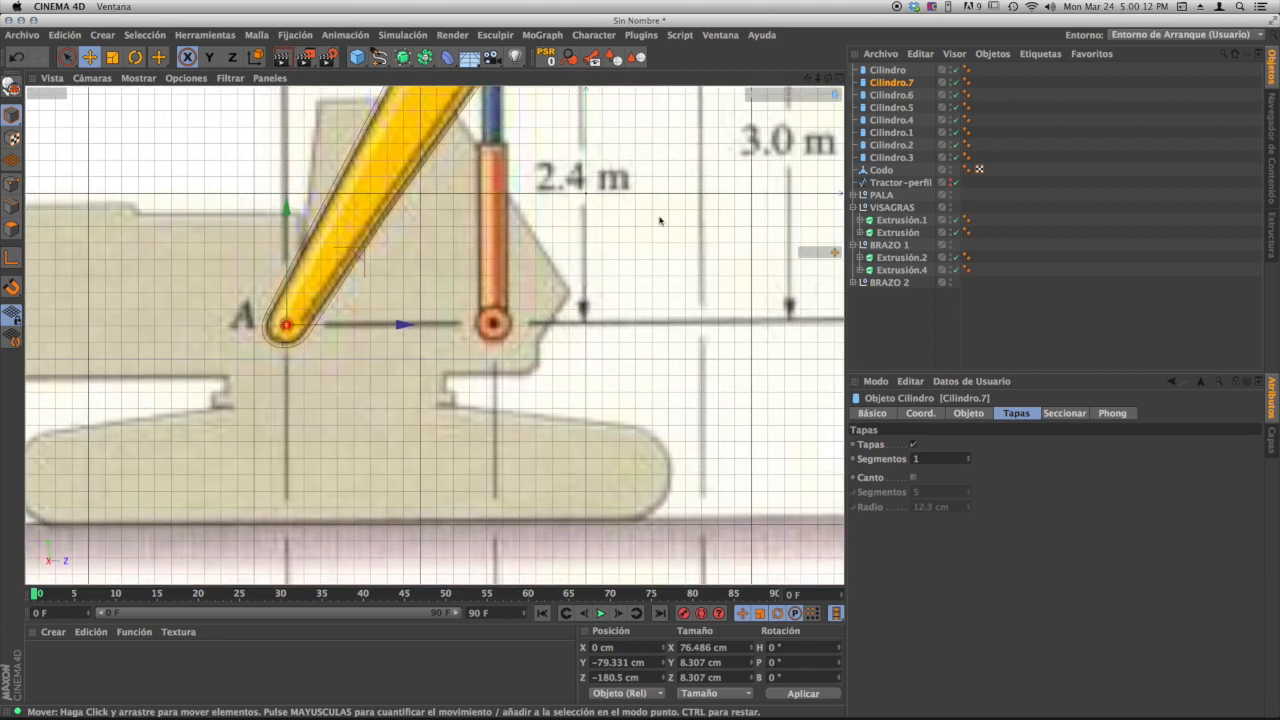
ctrl+drag(900, 85, 897, 77)
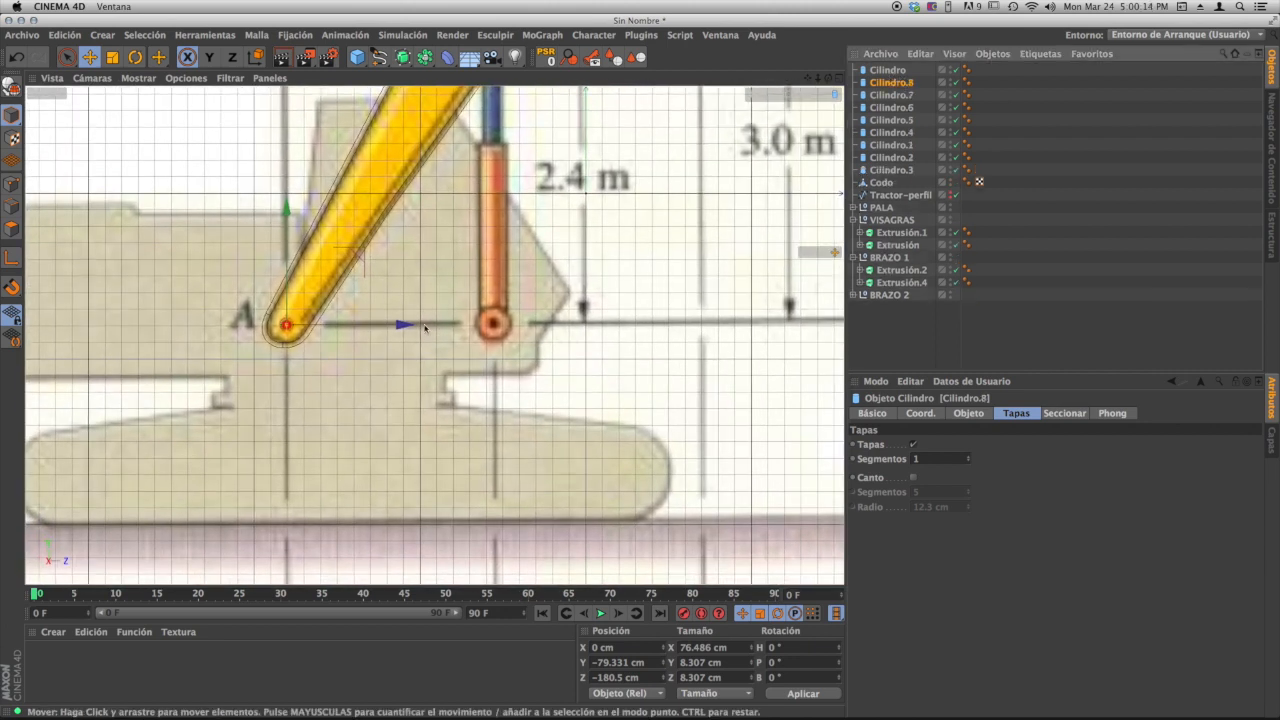
drag(408, 325, 476, 328)
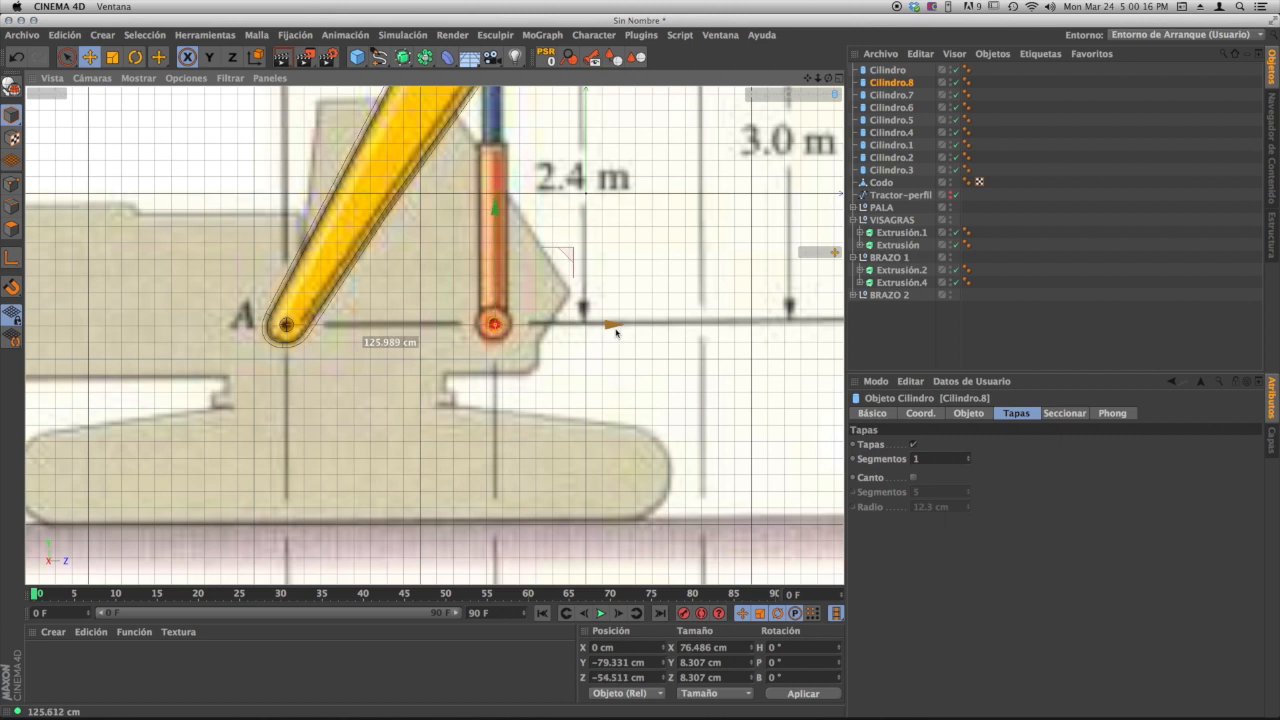
drag(615, 332, 611, 326)
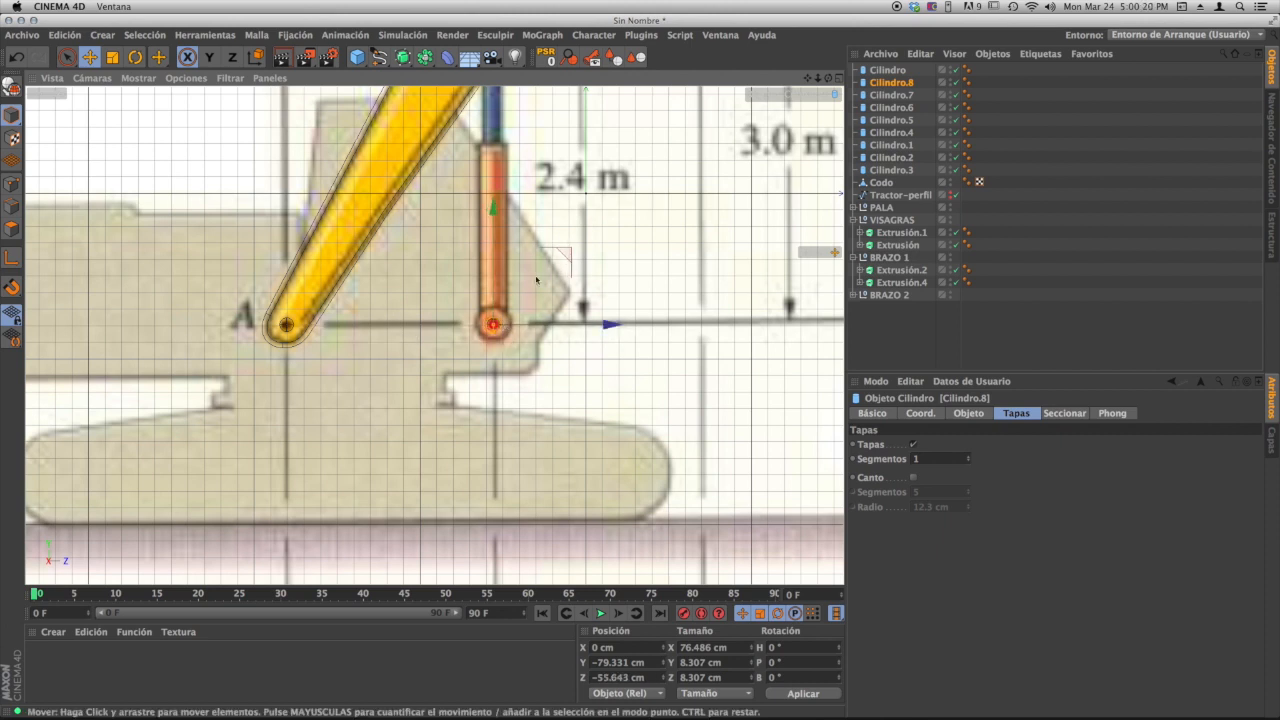
- Examine the whole arm in the perspective view with all nine cylinders selected to check their placement, and clear the selection
scroll(537, 279, down, 6)
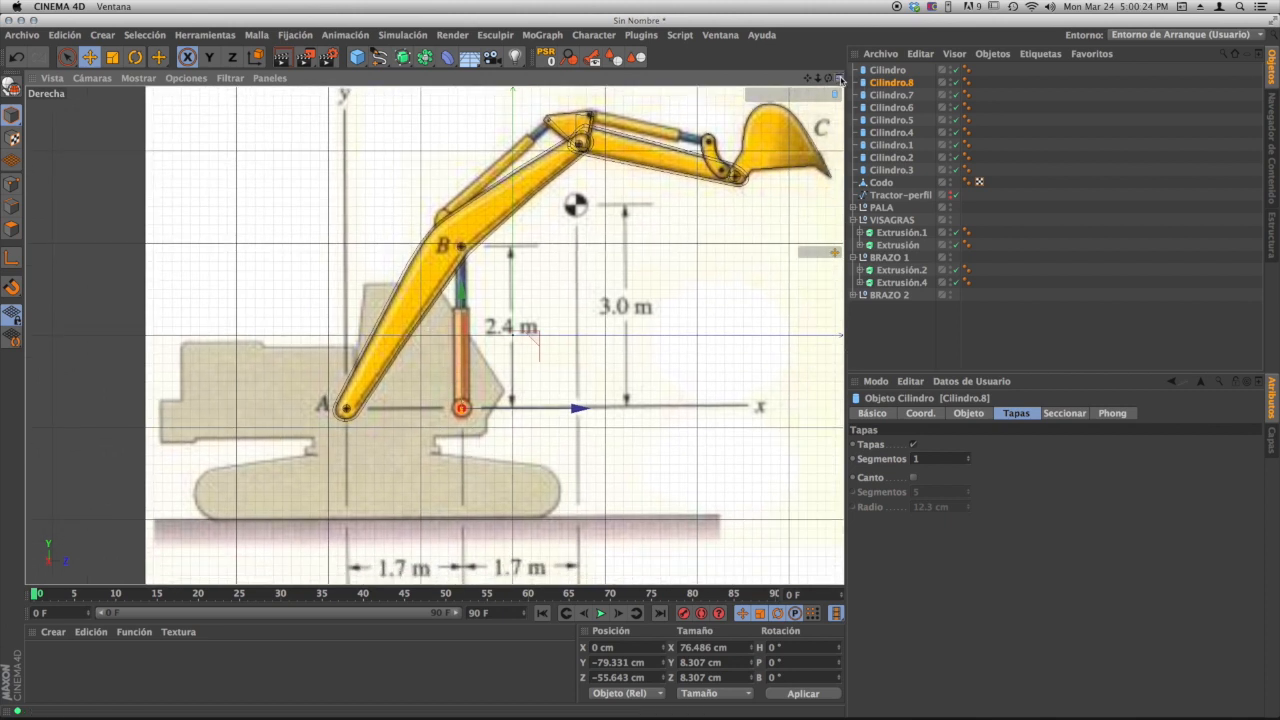
click(841, 79)
click(432, 79)
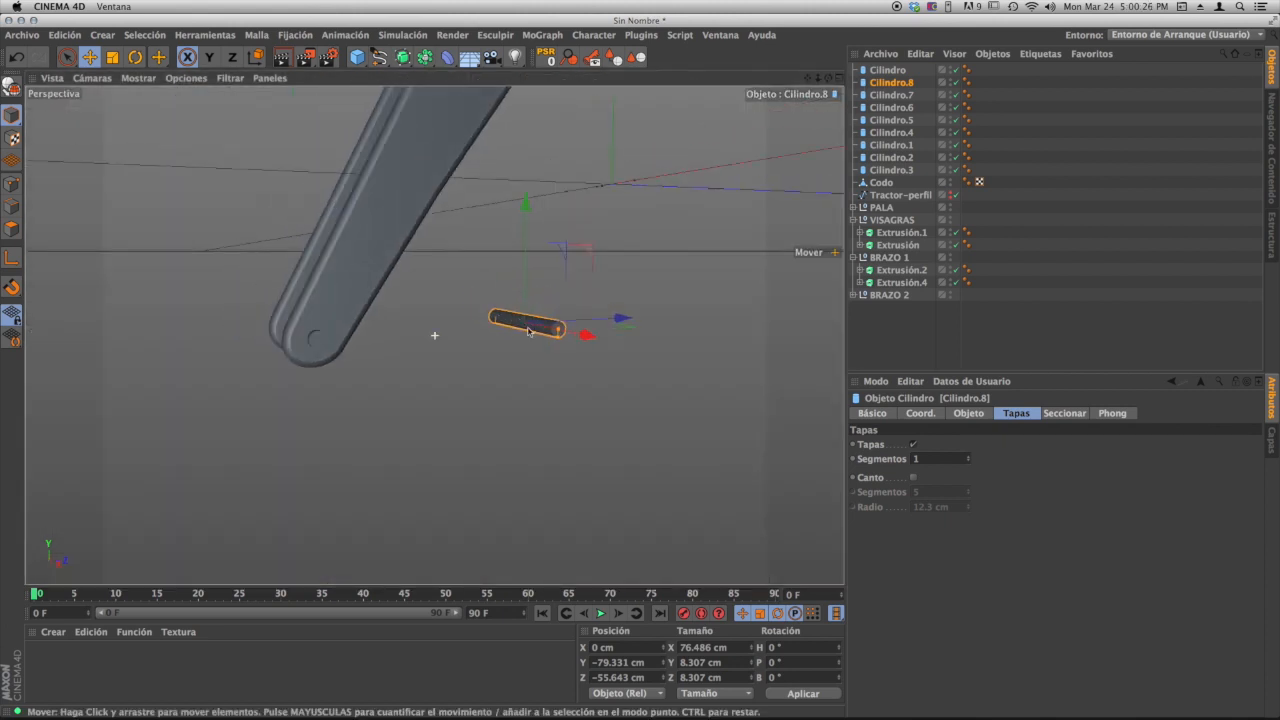
scroll(529, 331, down, 6)
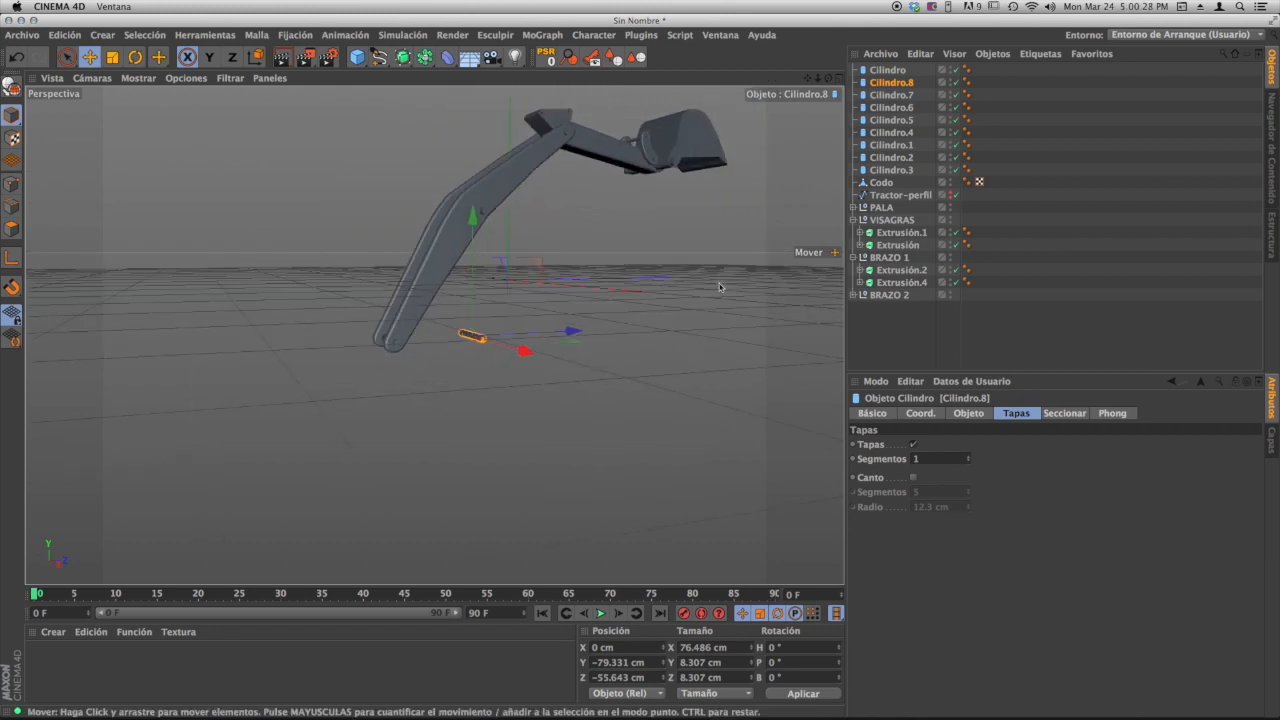
alt+drag(580, 183, 415, 209)
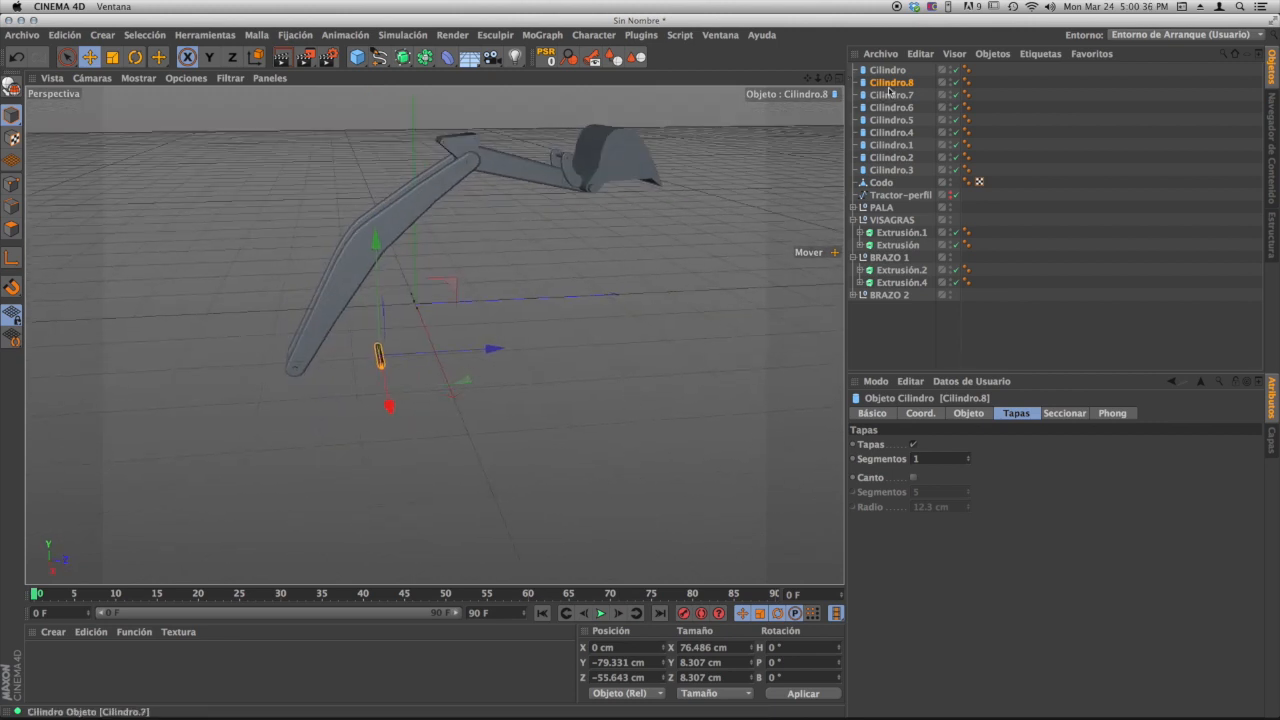
drag(903, 87, 913, 69)
drag(876, 157, 876, 173)
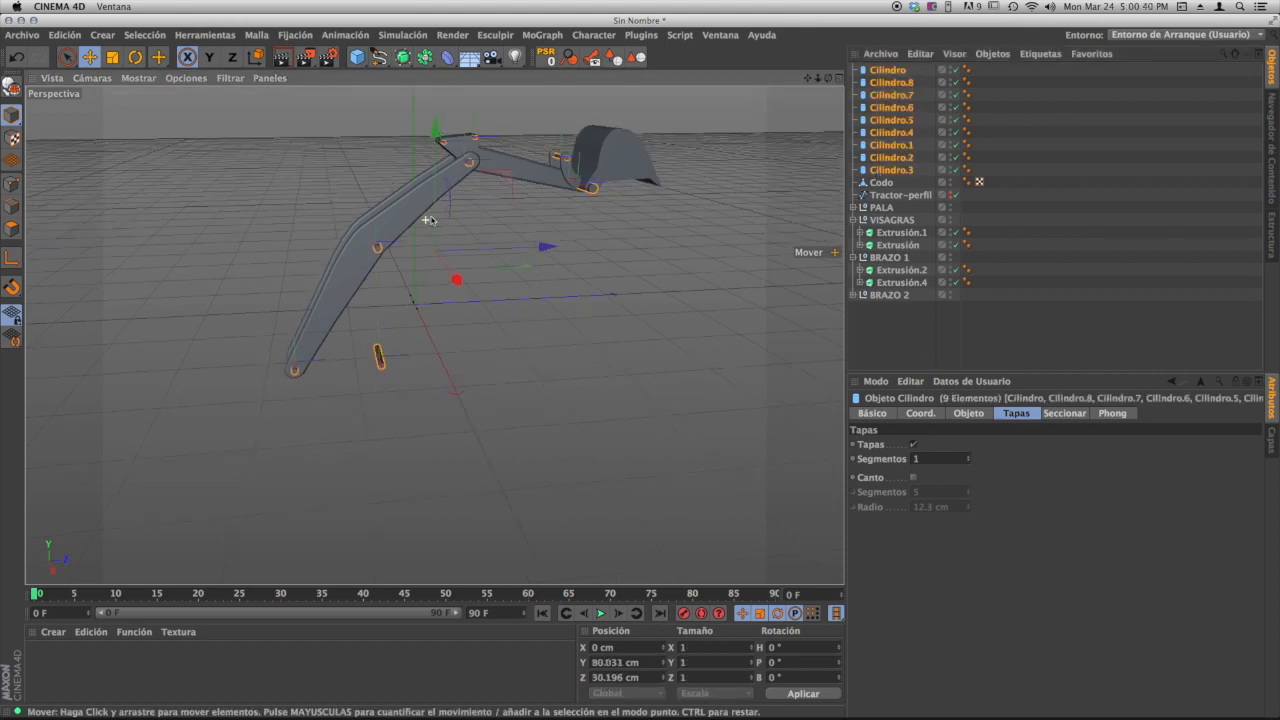
alt+drag(438, 240, 405, 229)
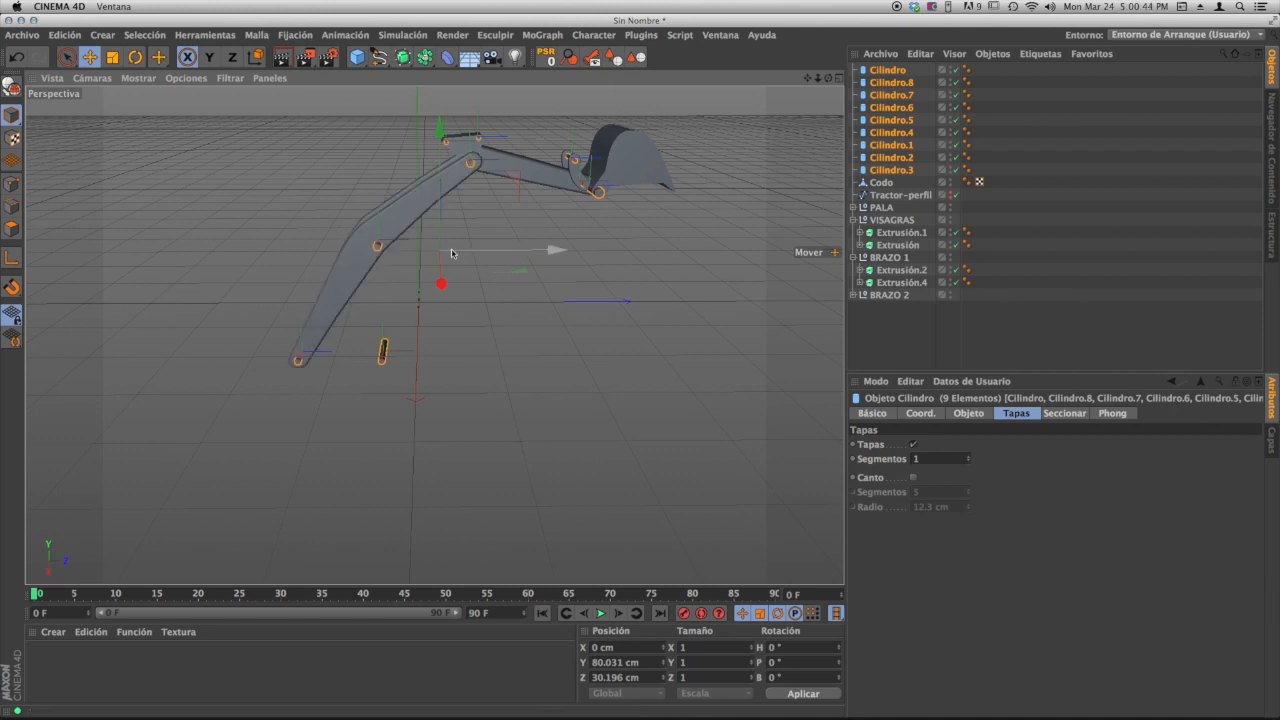
alt+drag(424, 250, 611, 213)
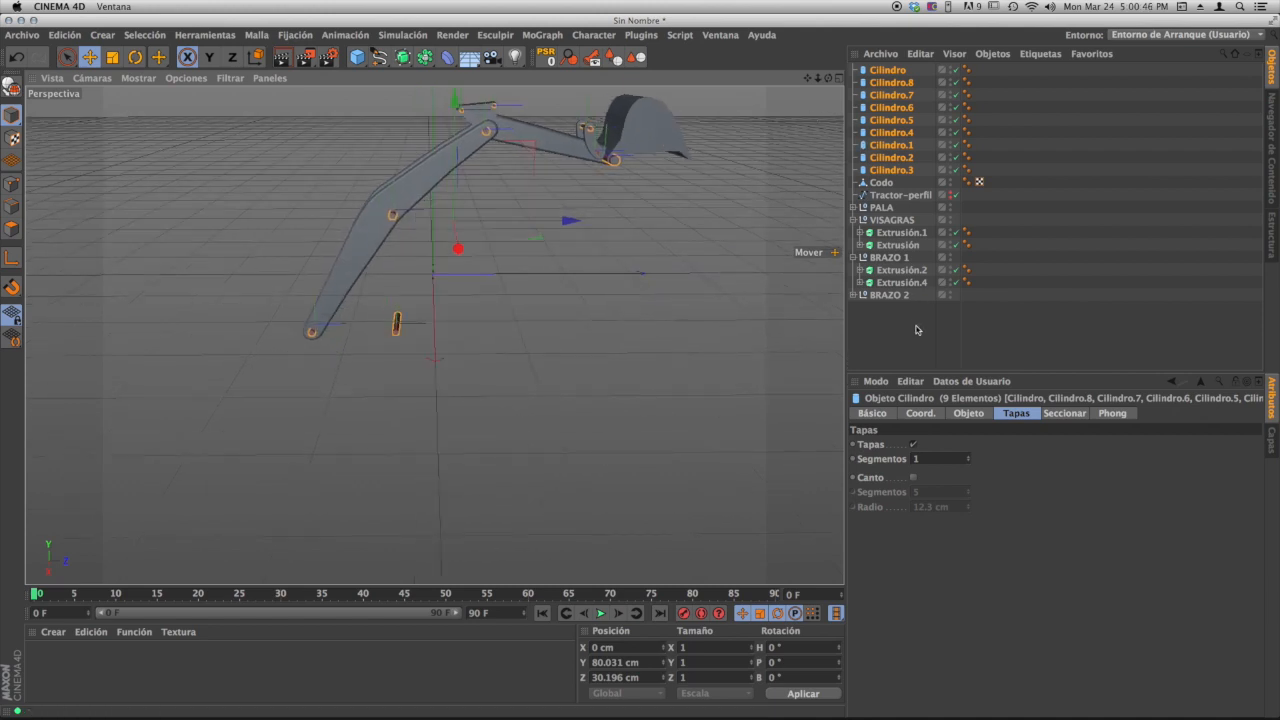
click(916, 330)
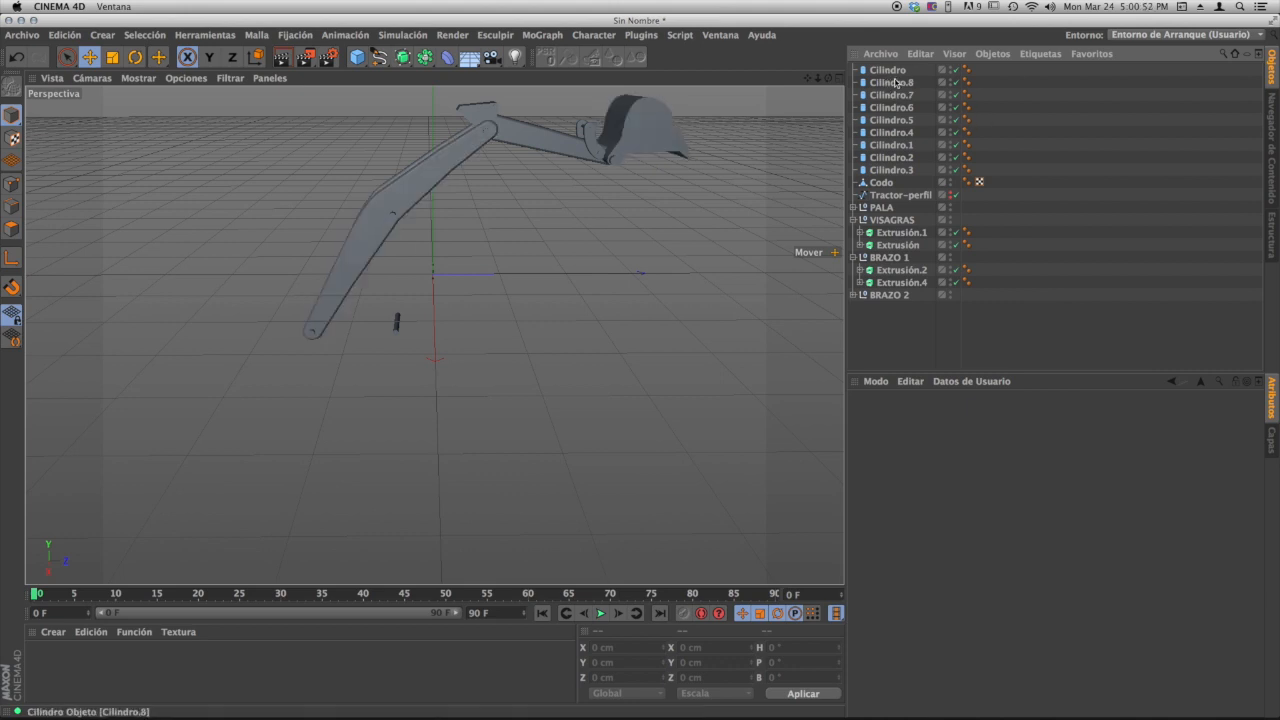
- Inspect the elbow, middle and base pins from several angles to identify which cylinder belongs to each joint
alt+drag(420, 245, 532, 302)
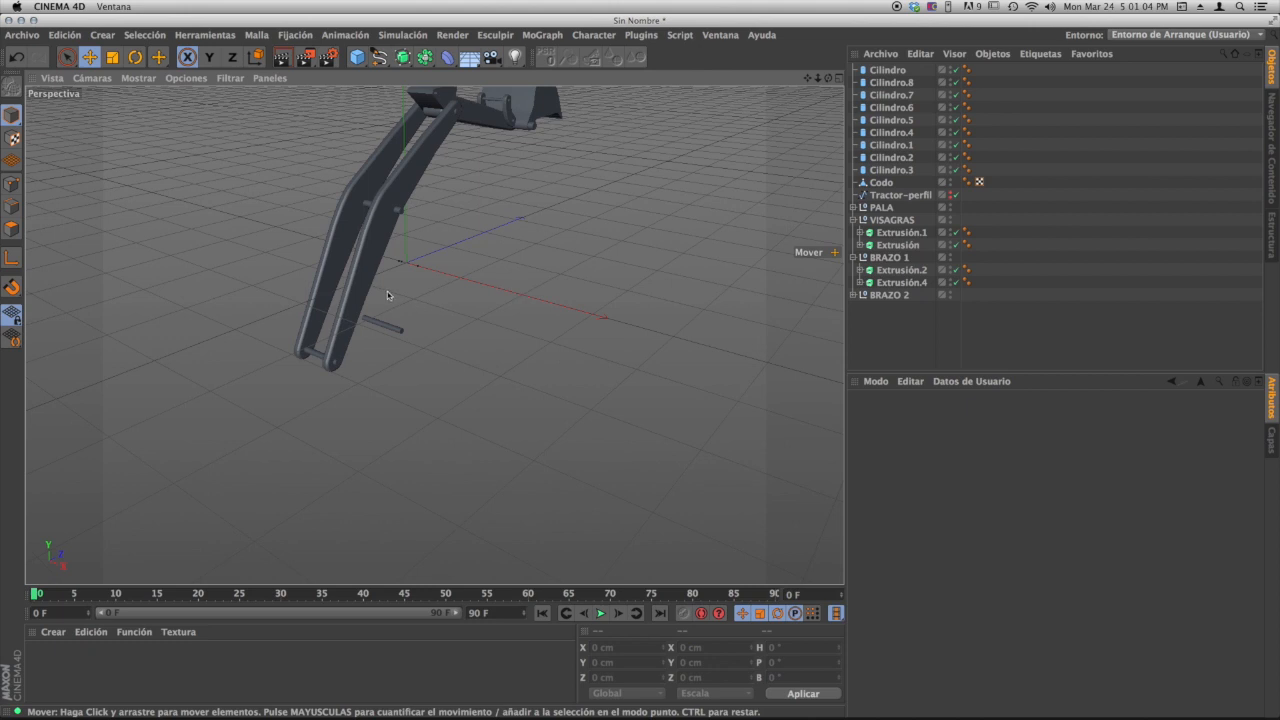
alt+drag(388, 295, 350, 256)
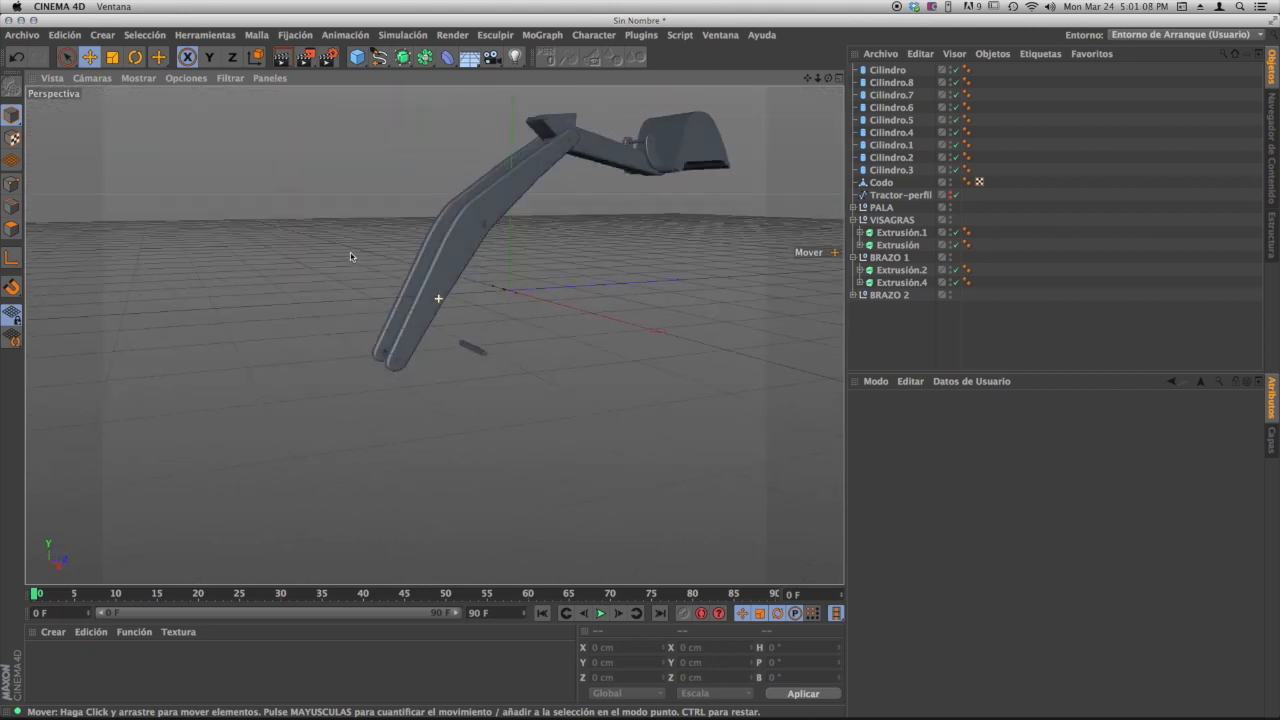
alt+middle_drag(350, 256, 277, 230)
click(887, 71)
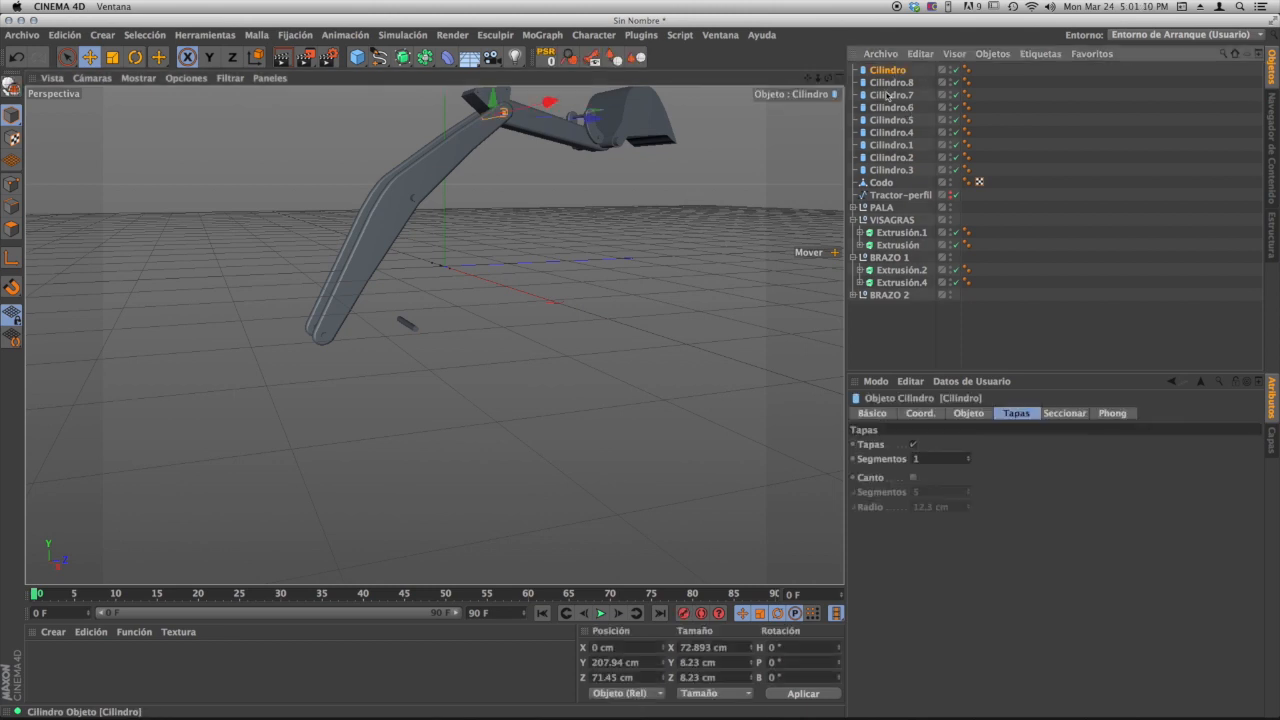
alt+middle_drag(478, 286, 362, 372)
alt+right_drag(369, 237, 438, 203)
alt+drag(390, 222, 300, 290)
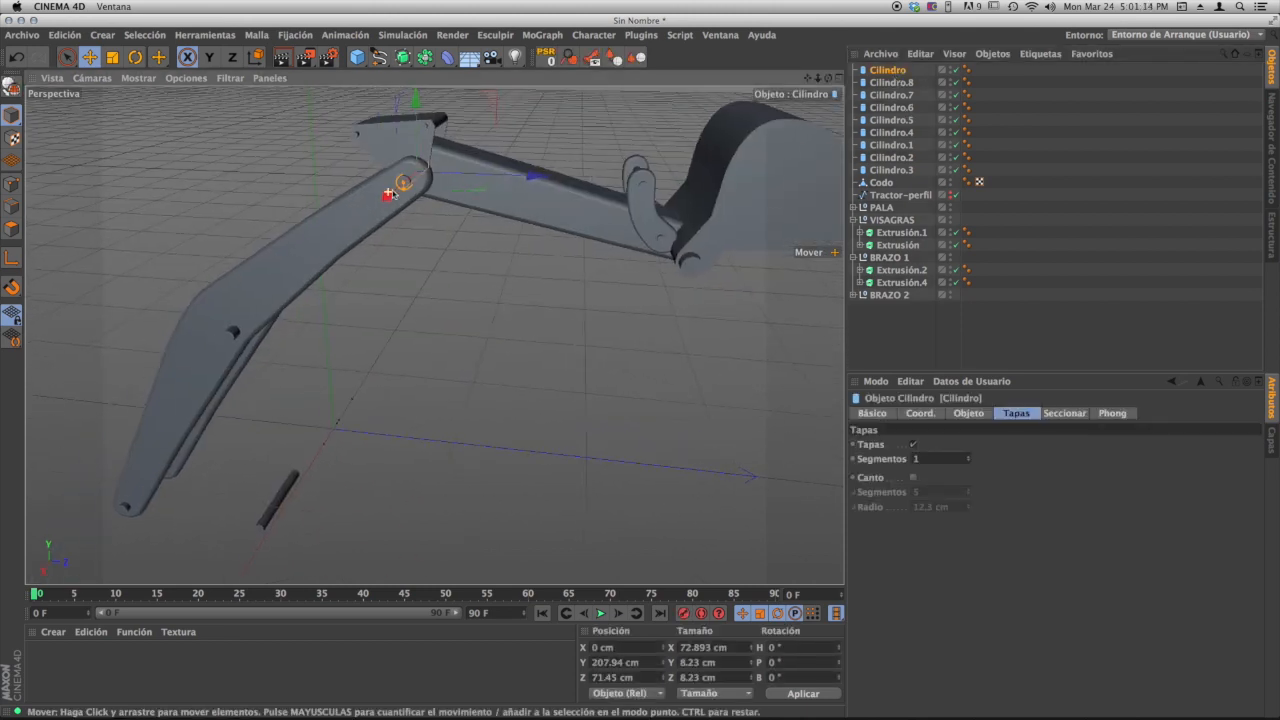
alt+middle_drag(390, 262, 350, 302)
alt+drag(378, 305, 264, 342)
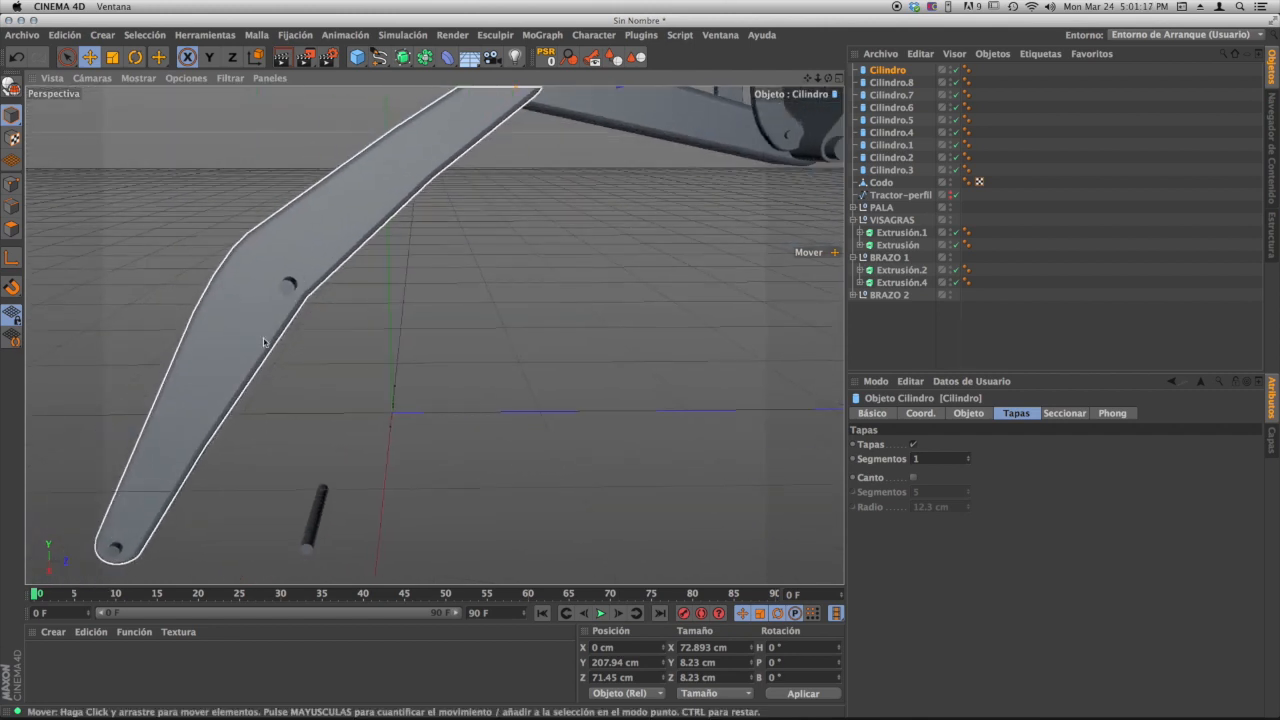
- Rename the pin at the arm's base, Cilindro.7, as EJE 1 (raiz)
click(115, 548)
alt+drag(380, 390, 404, 264)
double_click(892, 95)
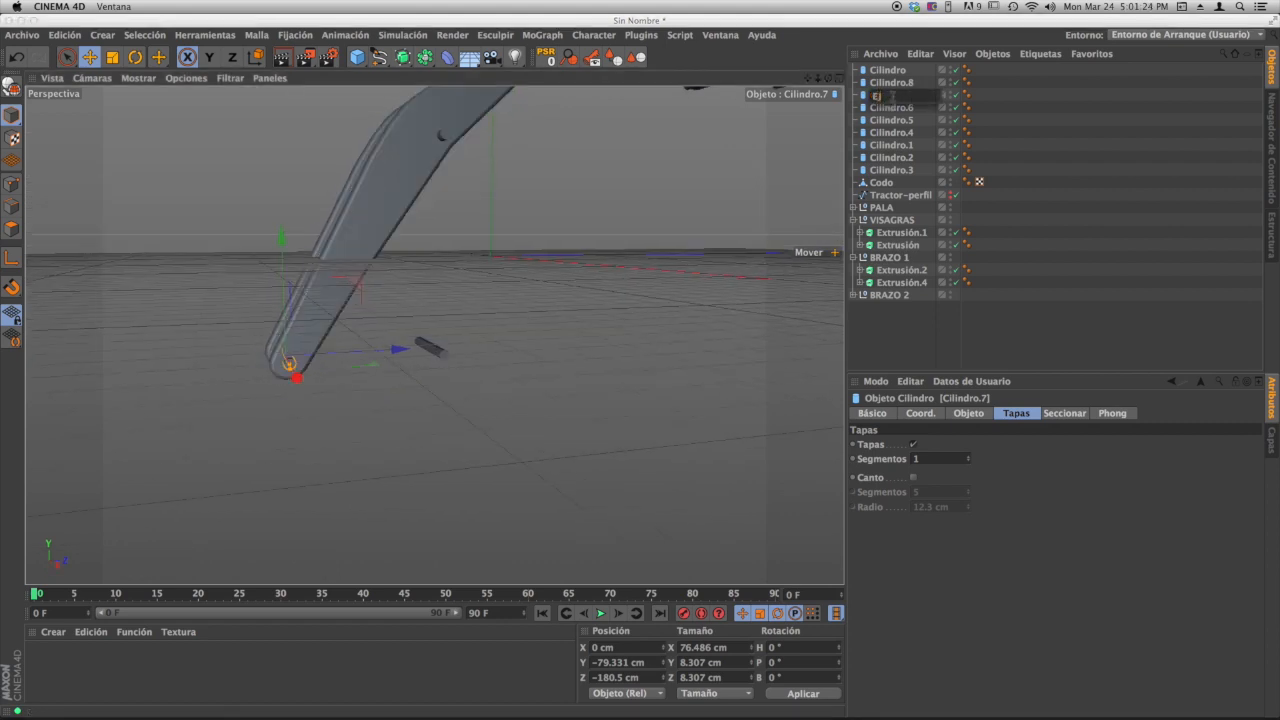
text(EJE 1)
key(Return)
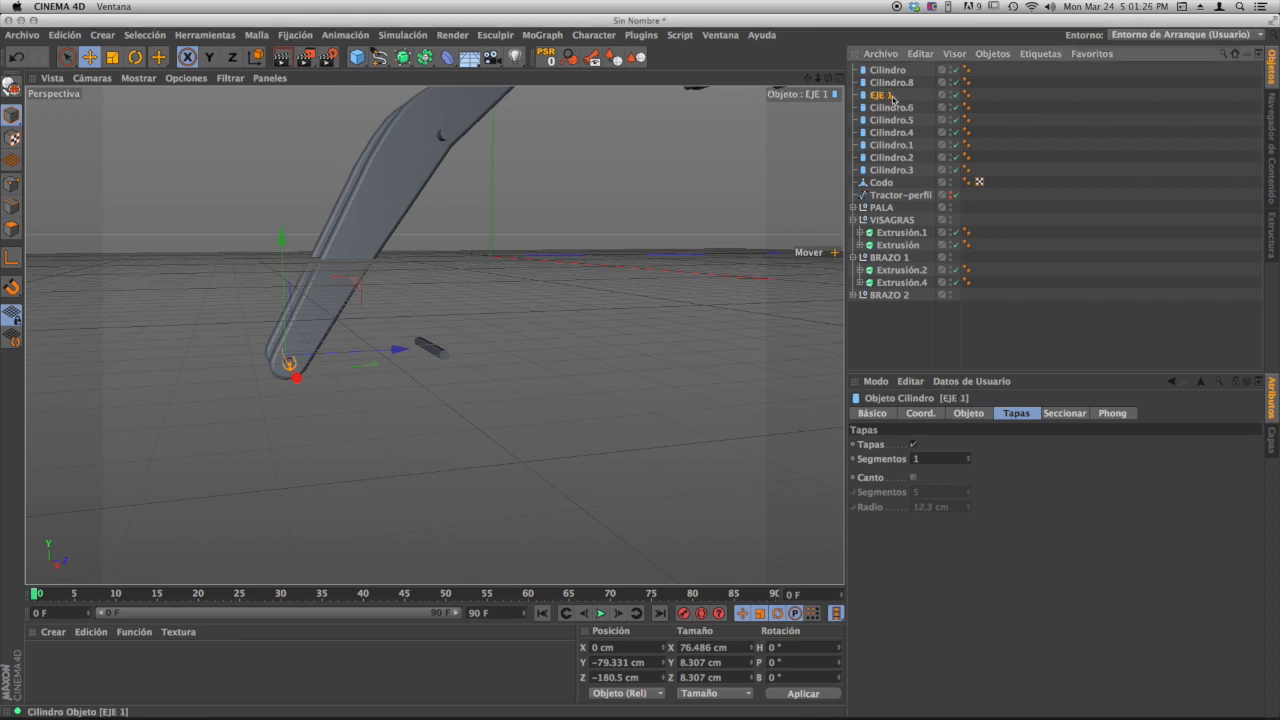
double_click(882, 95)
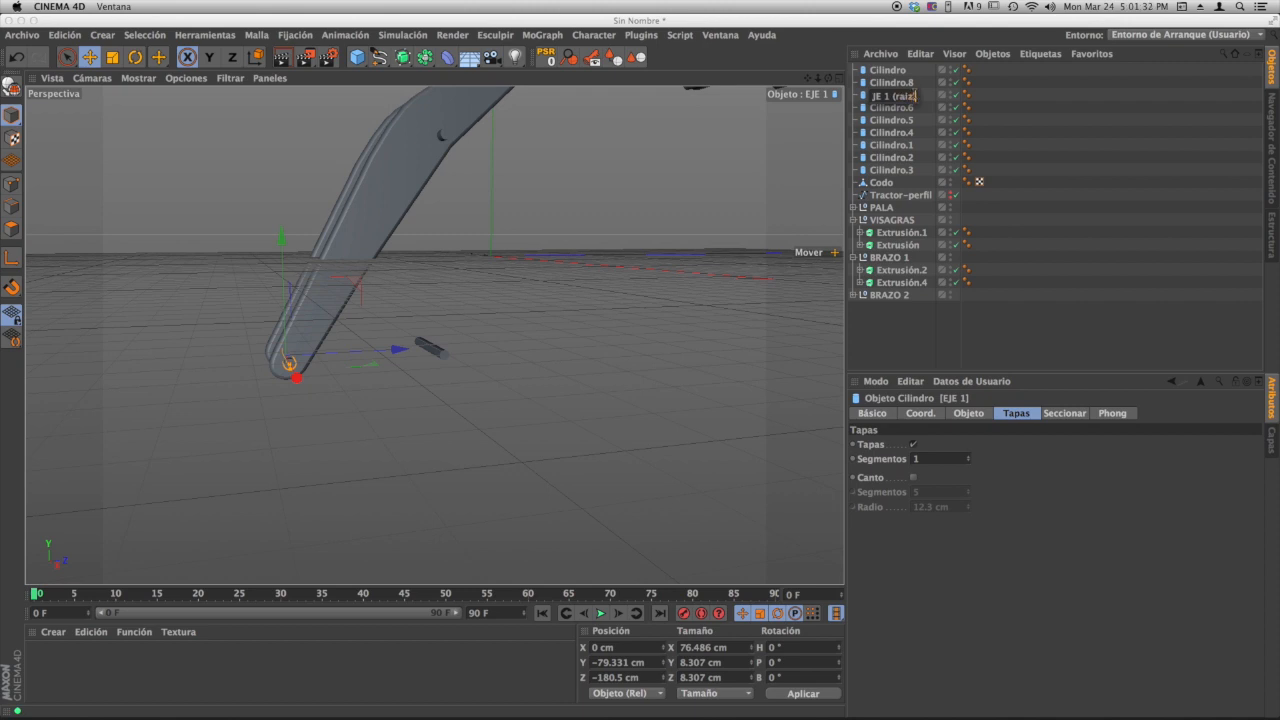
key(Return)
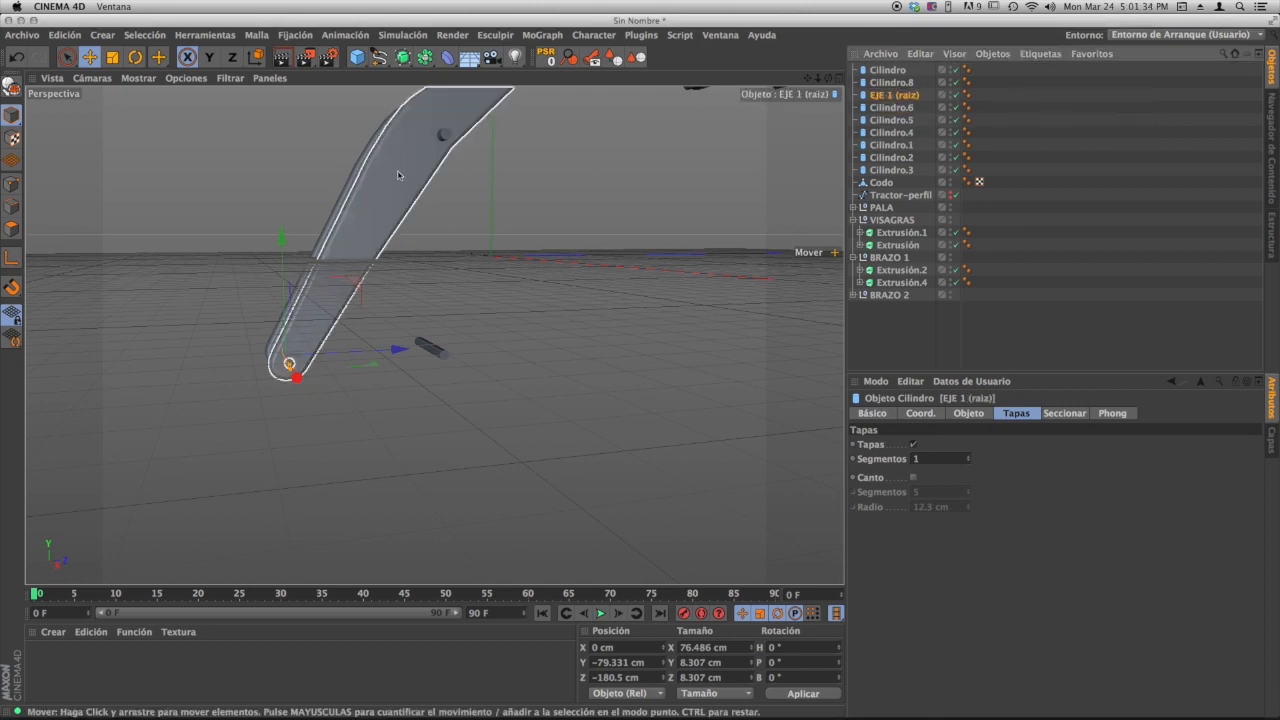
- Examine the elbow and middle pins in perspective and compare their pivots with the side-view reference drawing
alt+middle_drag(474, 189, 328, 382)
click(458, 179)
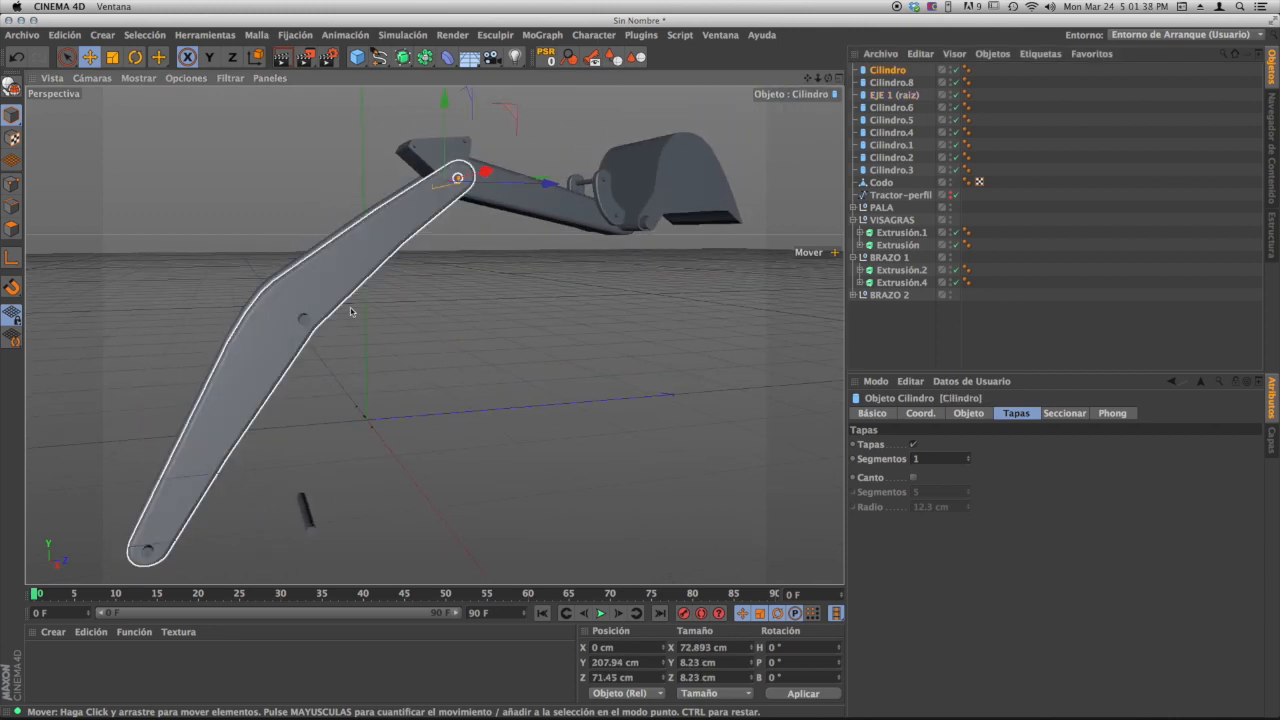
alt+drag(369, 280, 398, 252)
alt+drag(434, 334, 390, 320)
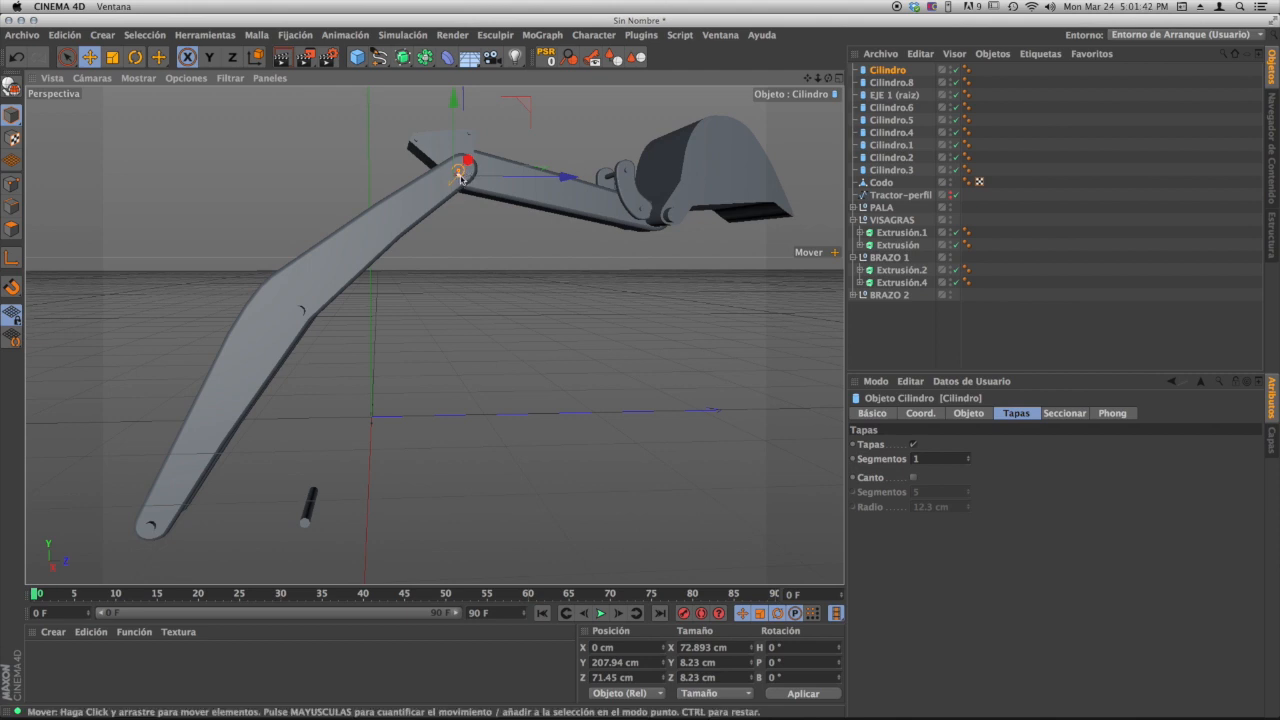
mouse_move(460, 178)
alt+mouse_down()
mouse_move(434, 337)
mouse_move(474, 166)
alt+mouse_up()
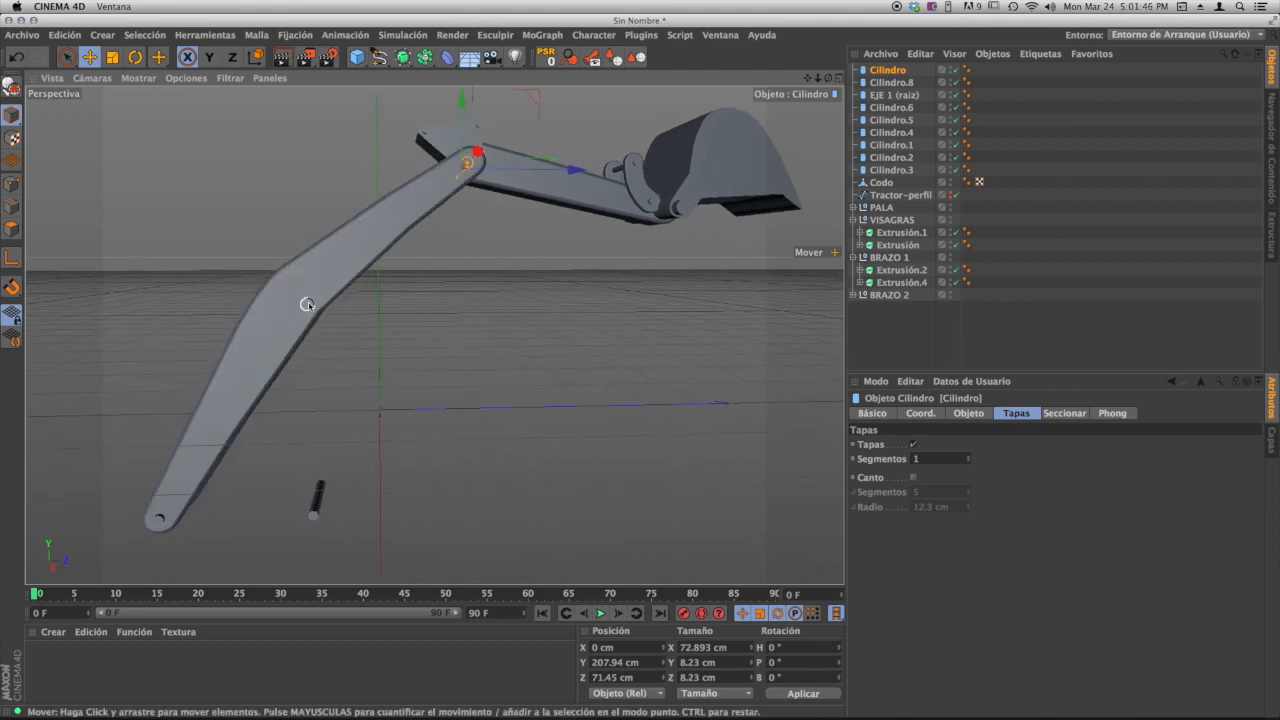
click(305, 306)
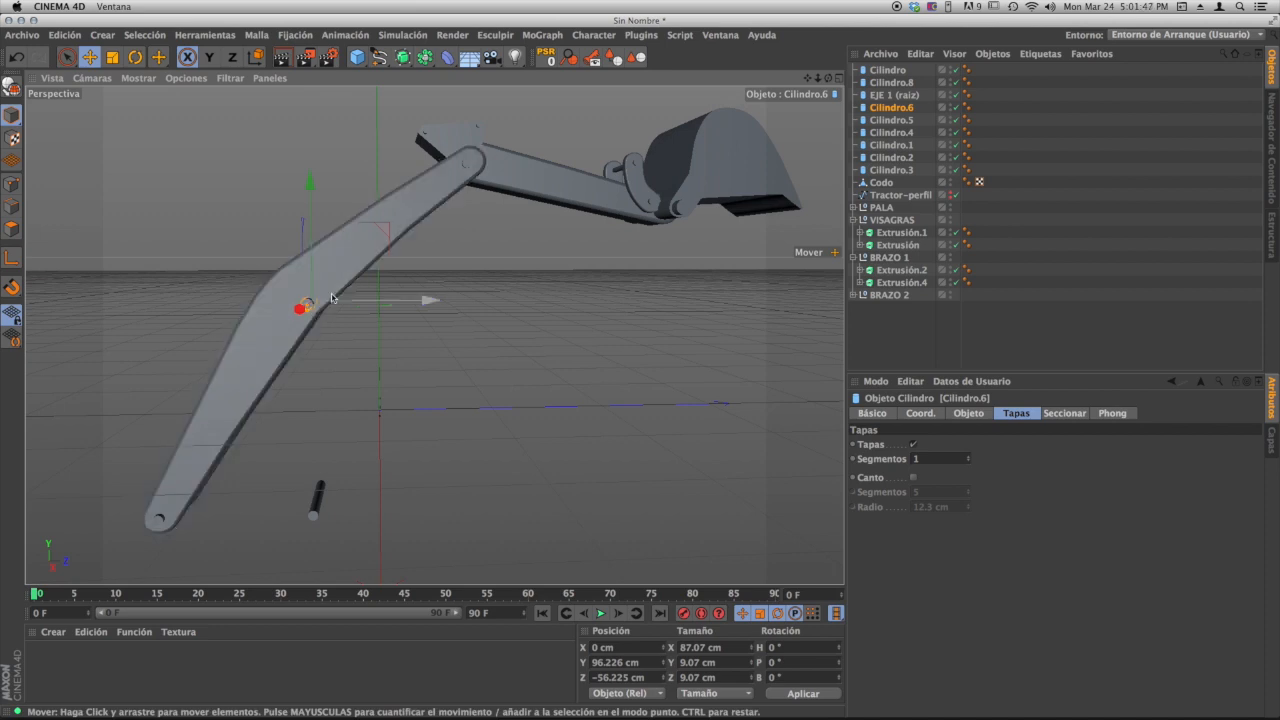
click(840, 78)
click(431, 337)
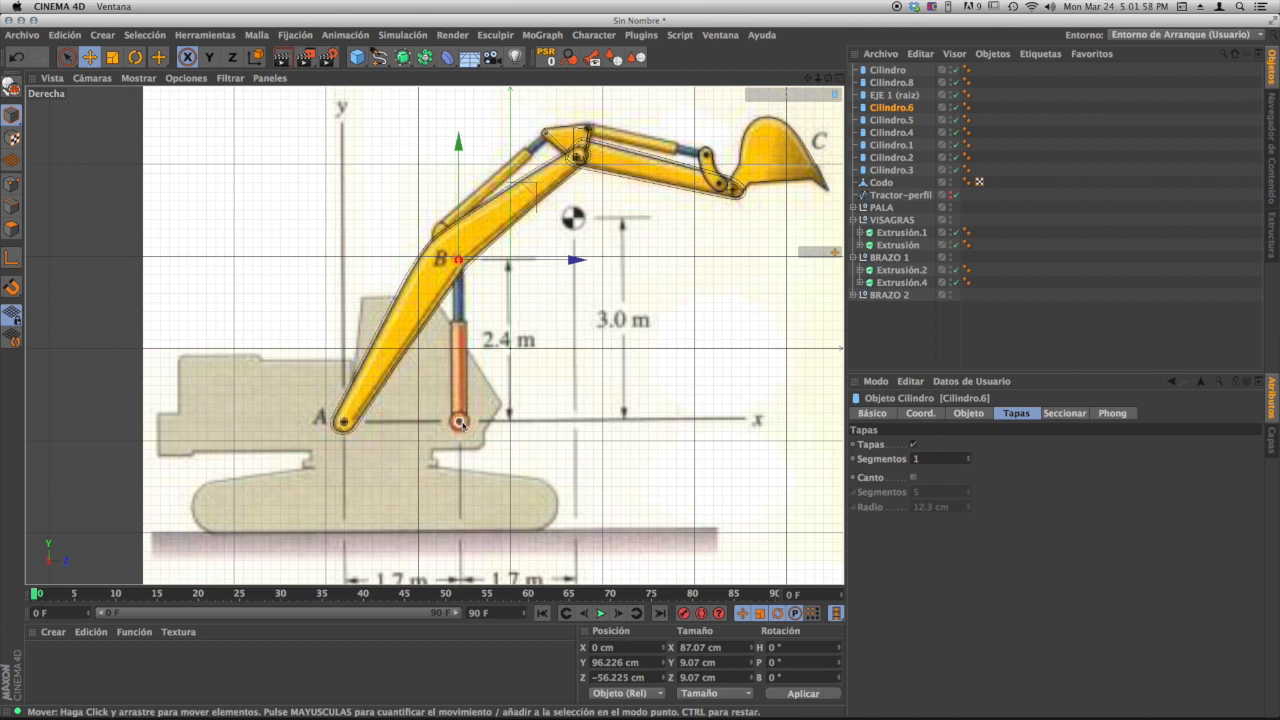
click(841, 80)
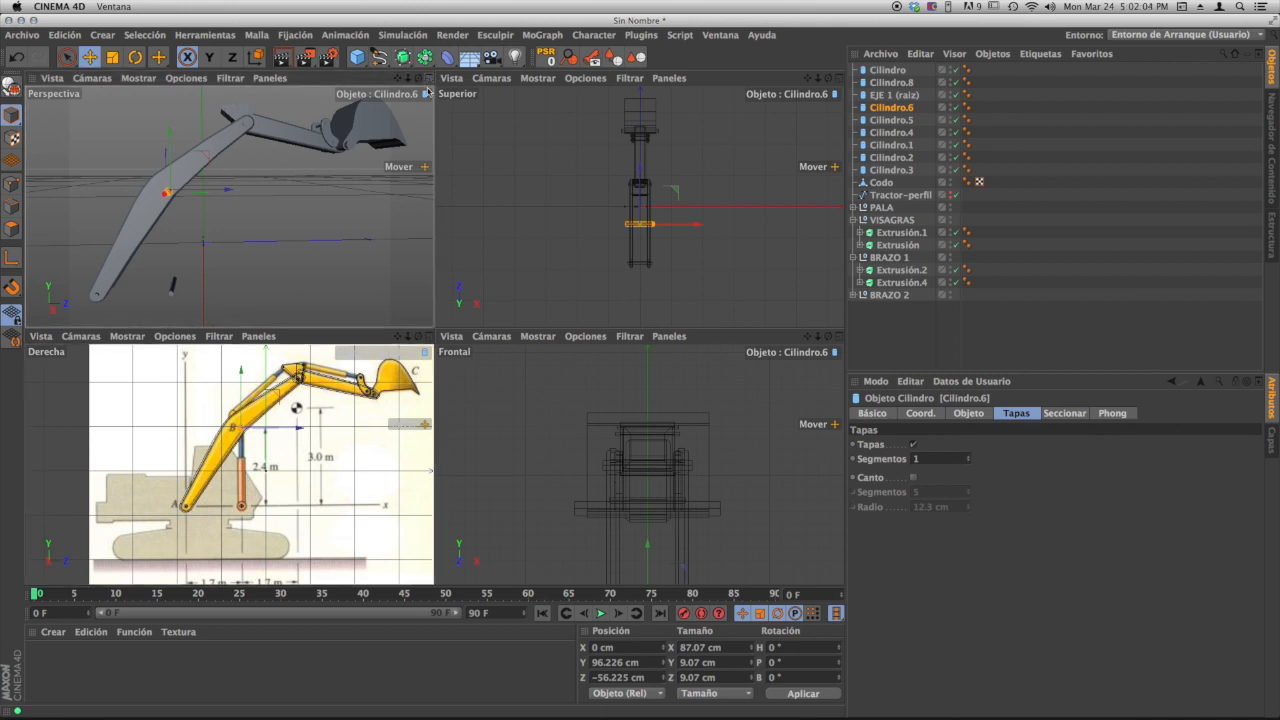
click(431, 78)
- Rename the elbow pin joining the two arm sections, Cilindro, as EJE 2
alt+drag(574, 218, 506, 181)
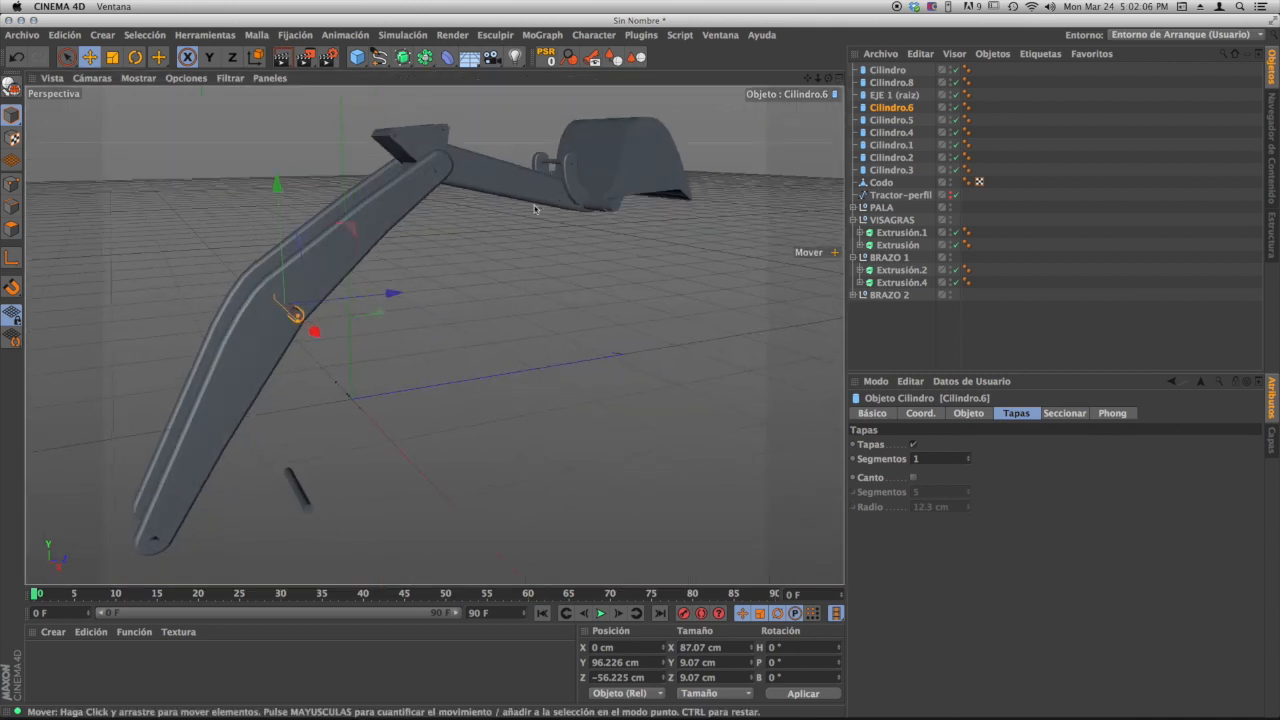
scroll(522, 198, up, 3)
alt+middle_drag(520, 197, 545, 274)
click(446, 231)
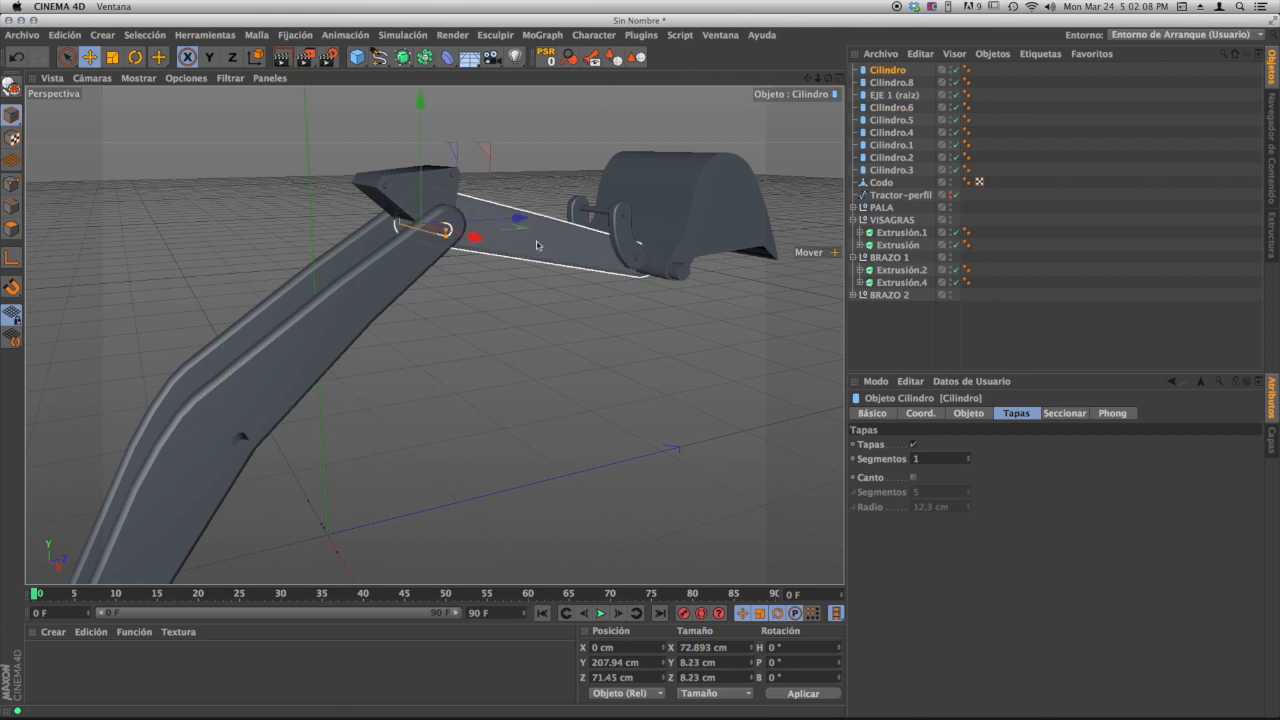
alt+drag(537, 246, 491, 224)
alt+middle_drag(491, 224, 499, 269)
alt+drag(498, 270, 386, 277)
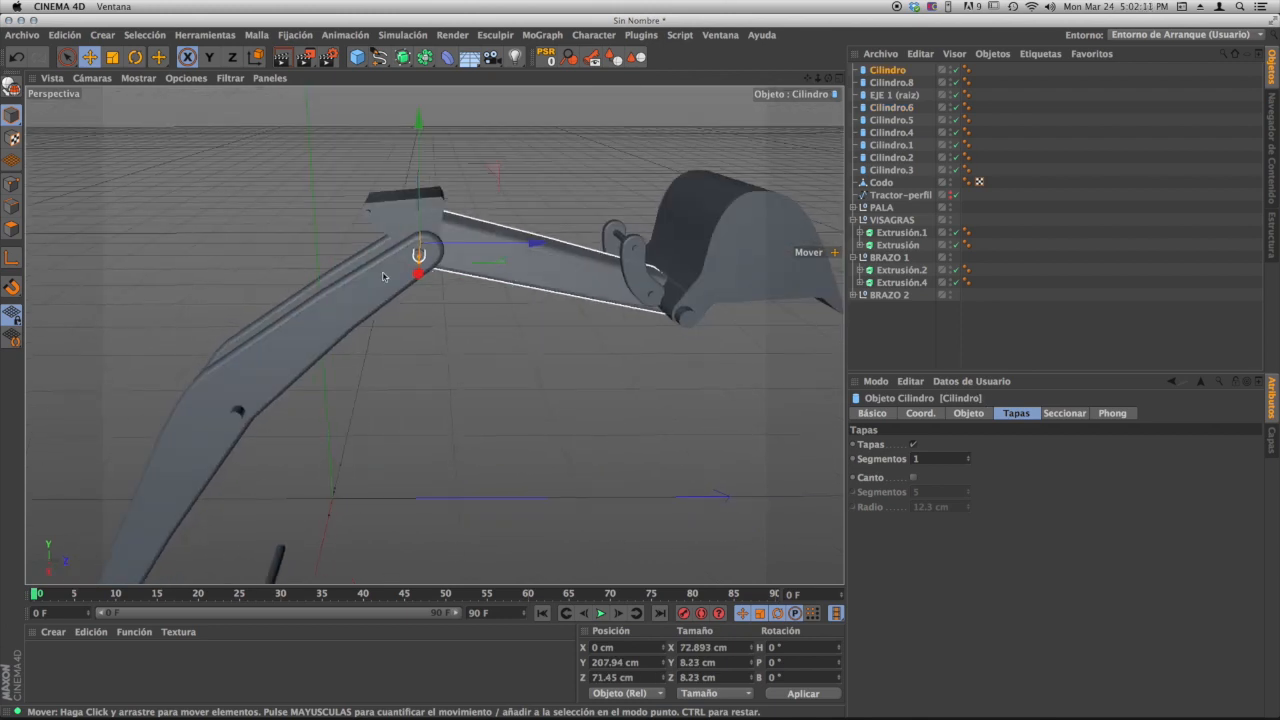
double_click(889, 71)
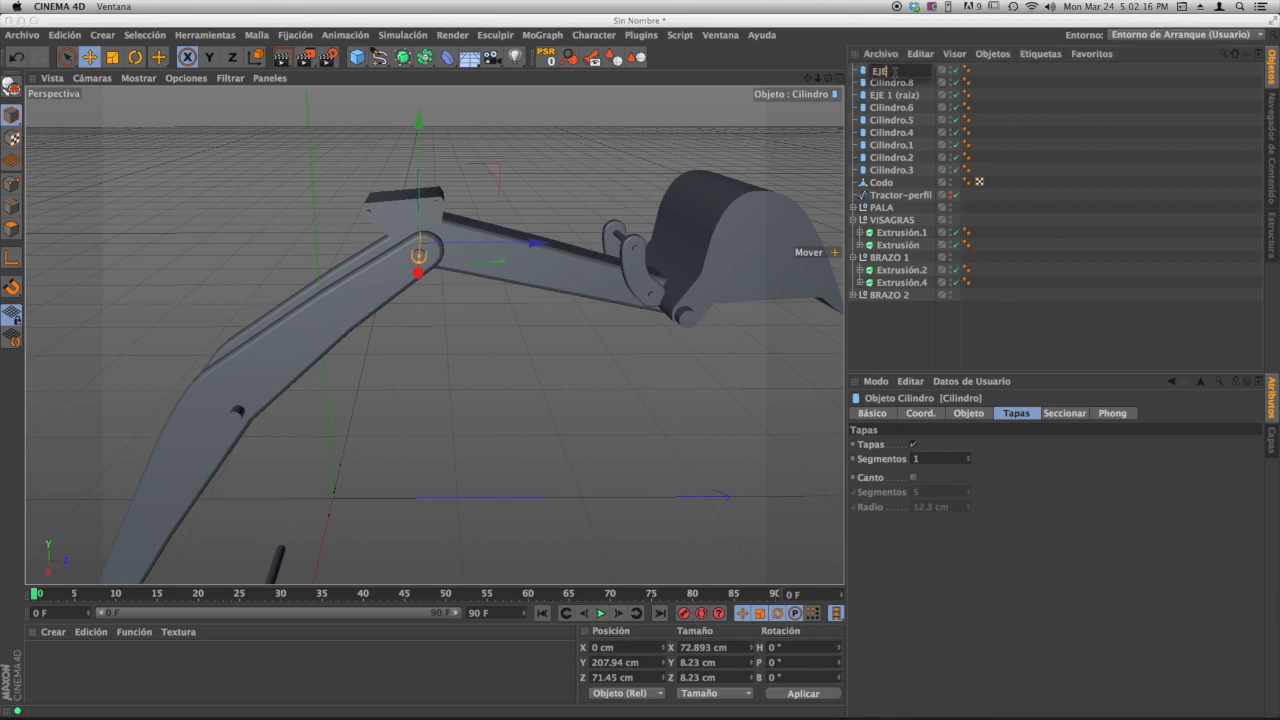
key(Return)
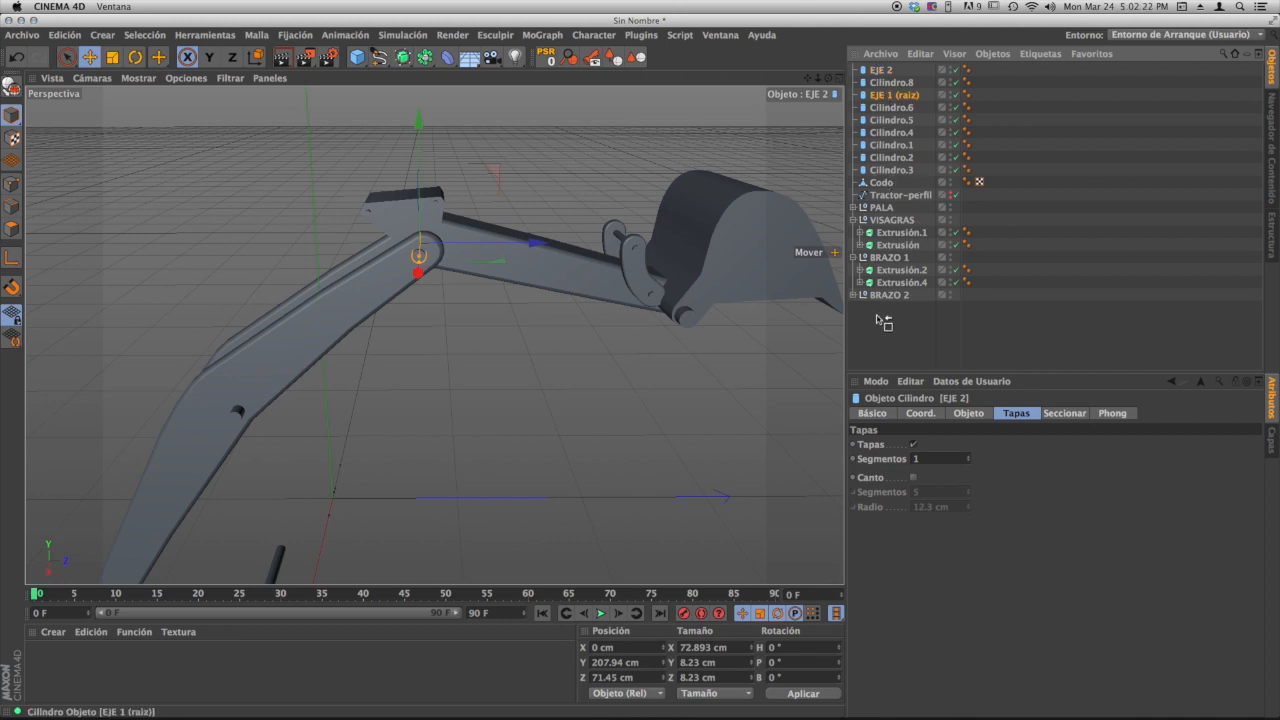
- Move EJE 1 (raiz) and EJE 2 together below BRAZO 2 in the object hierarchy
drag(884, 321, 900, 302)
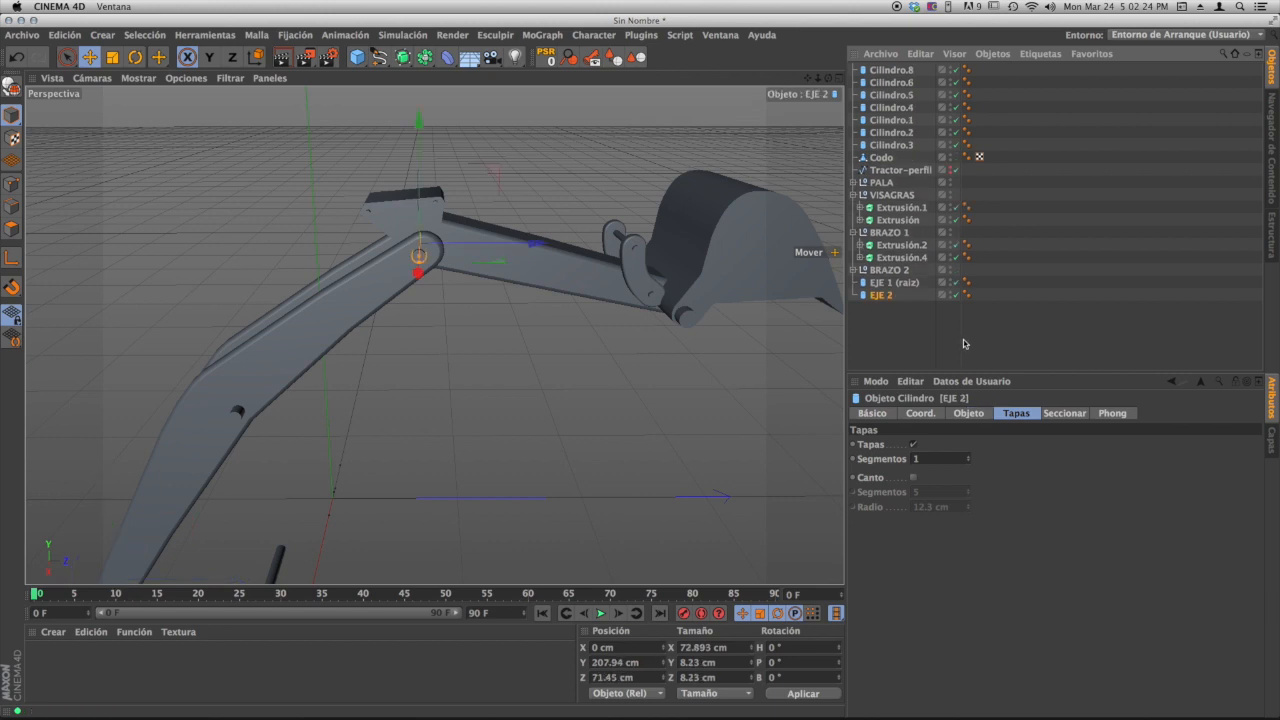
alt+middle_drag(436, 366, 477, 311)
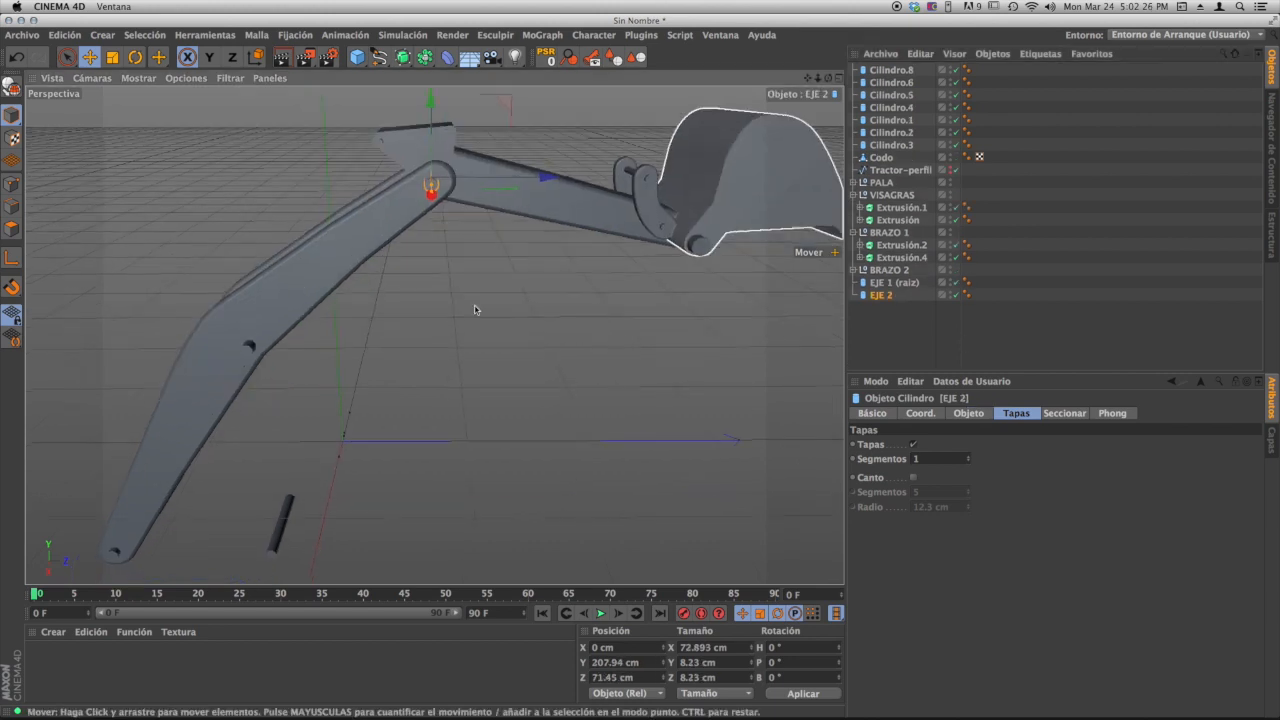
alt+right_drag(477, 311, 434, 303)
alt+middle_drag(434, 303, 431, 295)
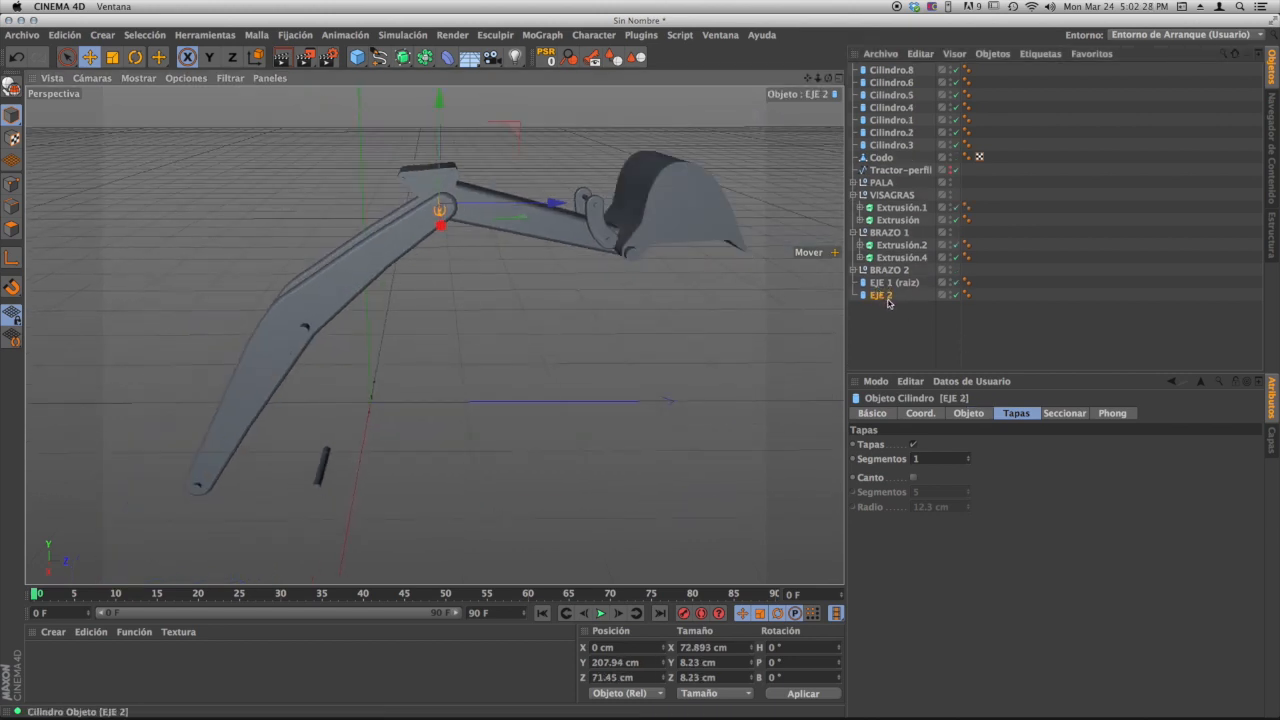
- Collapse the BRAZO 1 group and make it a child of EJE 1 (raiz)
click(893, 284)
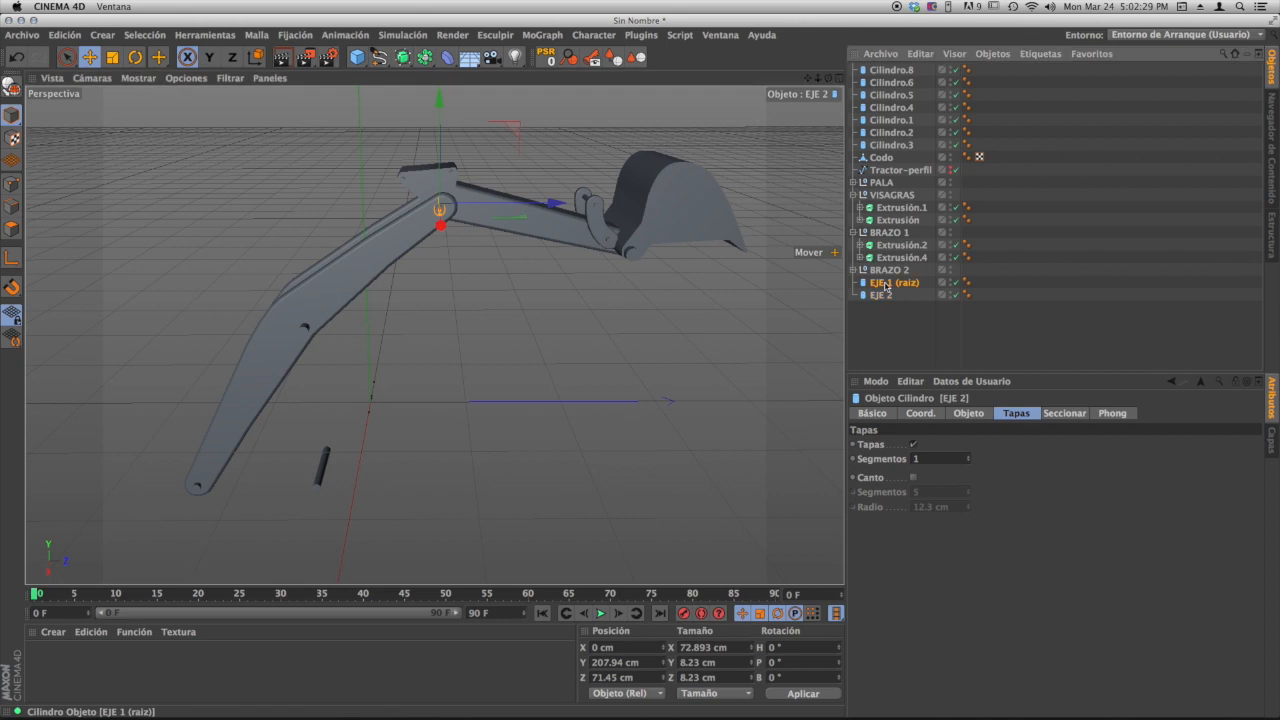
click(363, 277)
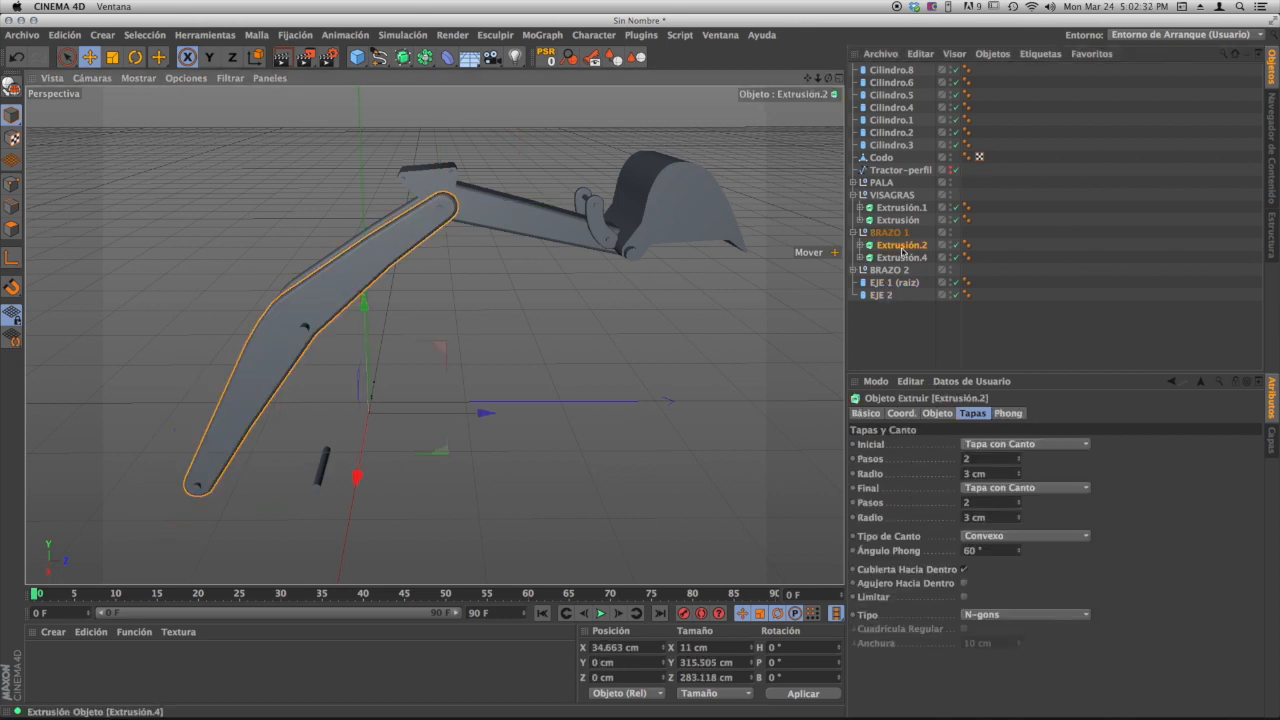
click(854, 233)
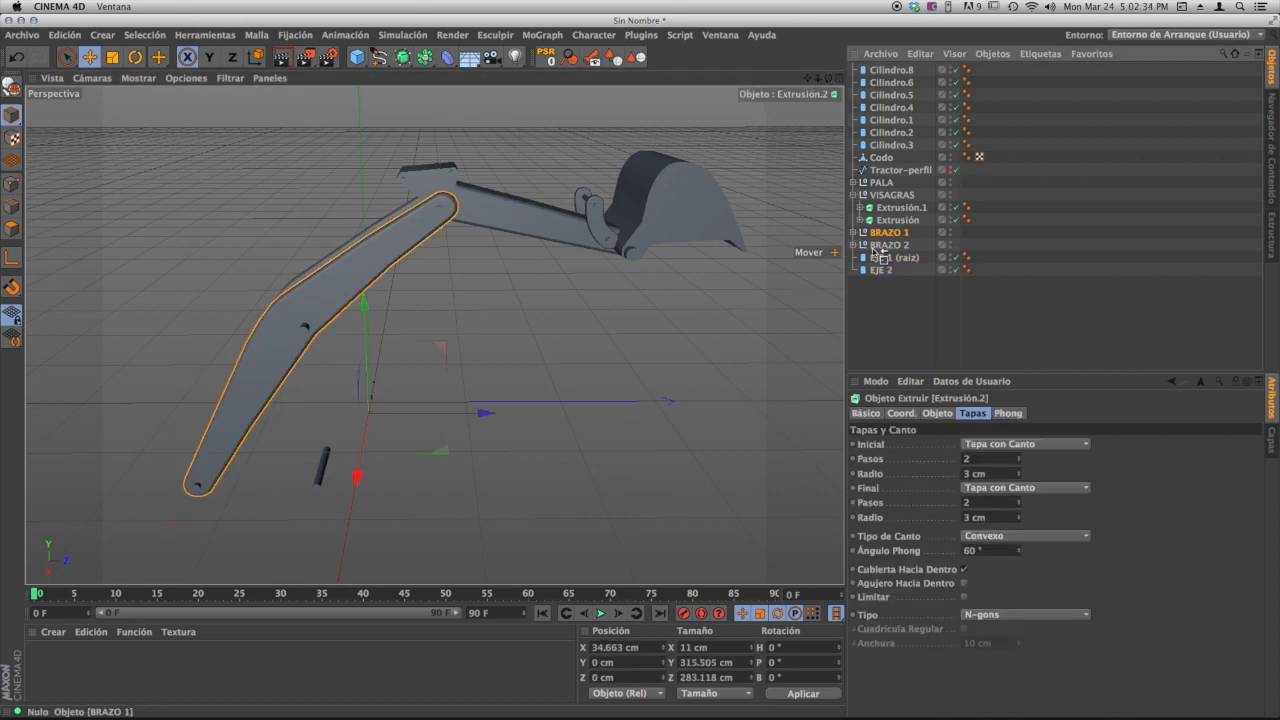
drag(889, 262, 889, 258)
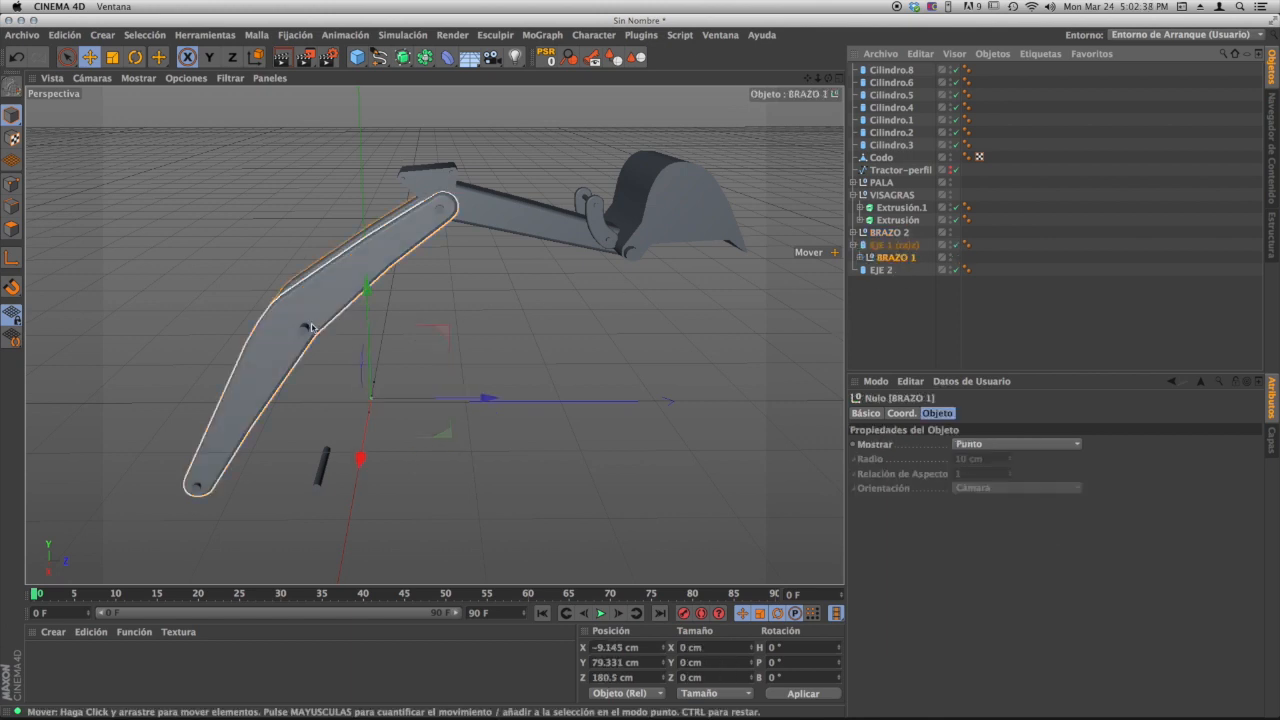
- Rename the pin in the middle of the first arm, Cilindro.6, as Punto fijo 1 B
click(304, 331)
alt+drag(304, 331, 325, 320)
scroll(314, 308, up, 5)
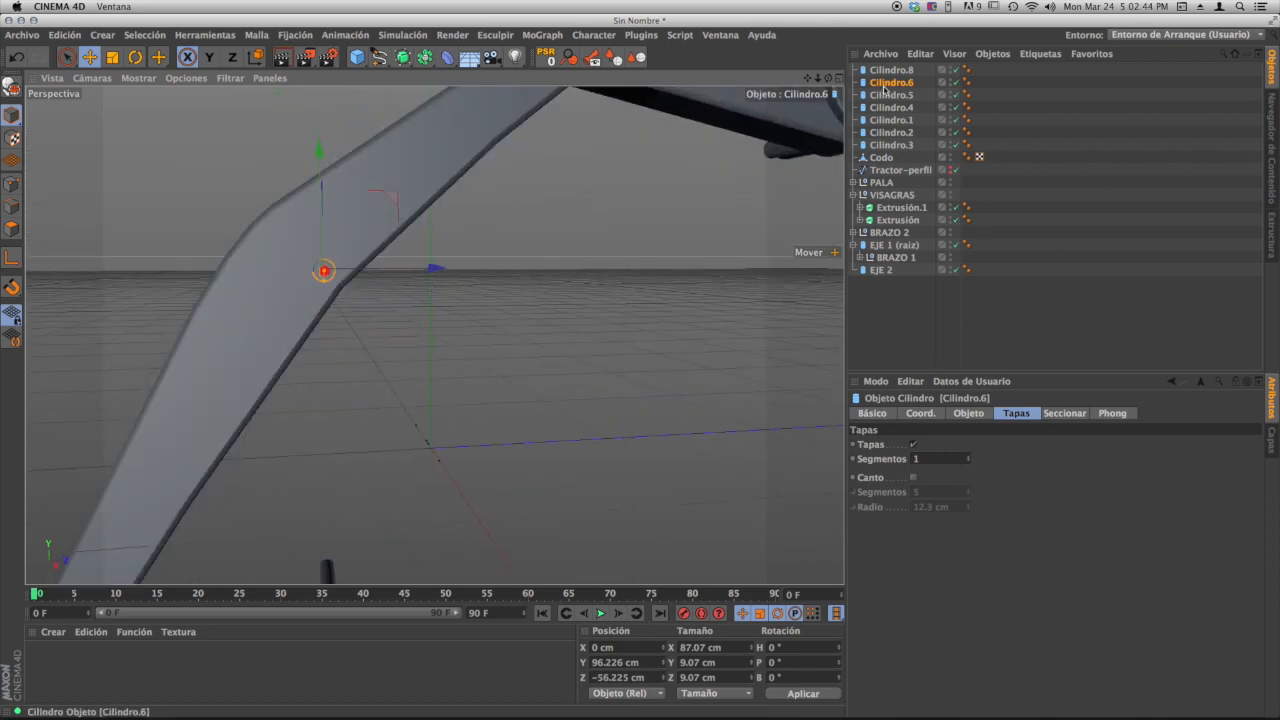
double_click(884, 84)
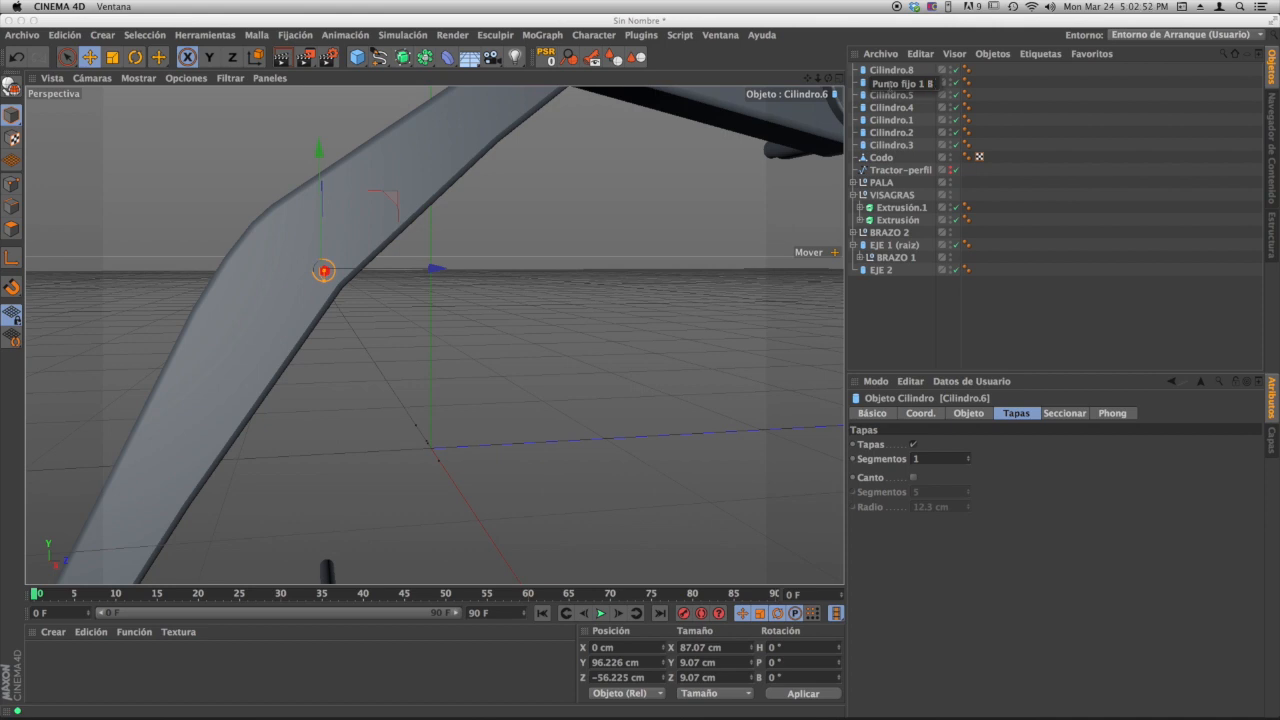
key(Return)
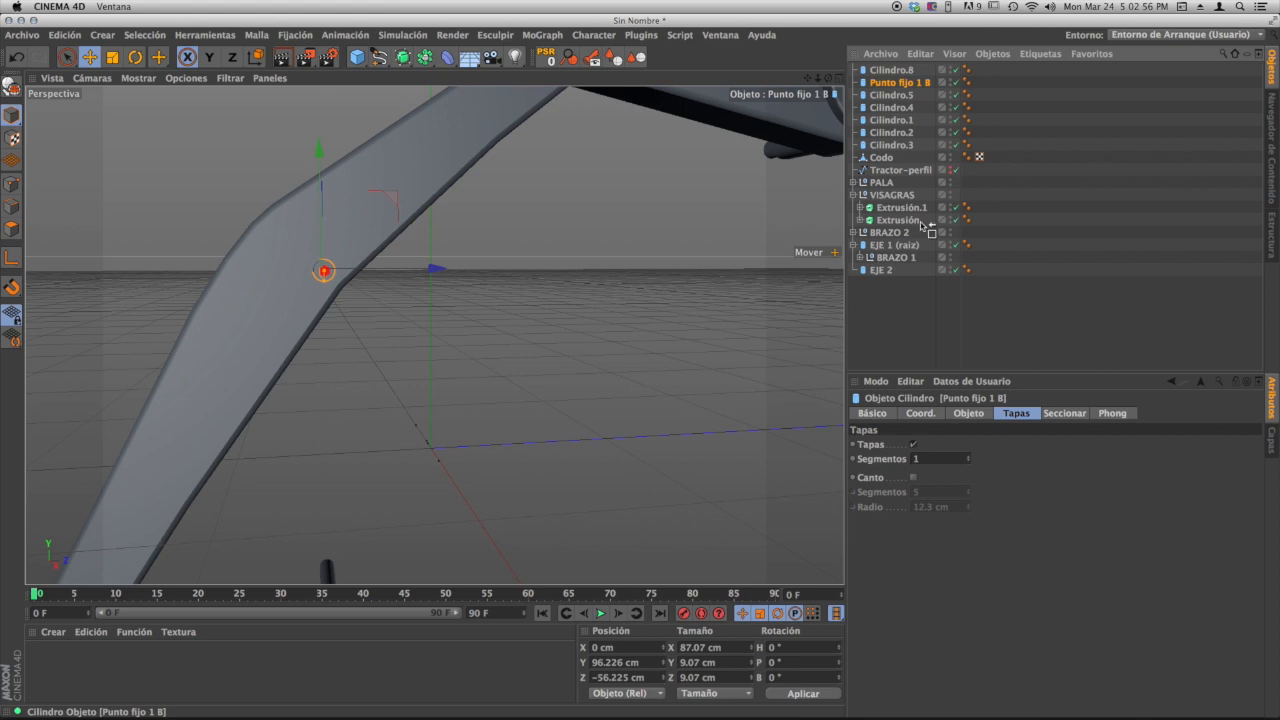
- Nest Punto fijo 1 B inside the BRAZO 1 group and select that group to check its contents
drag(920, 222, 897, 258)
click(896, 246)
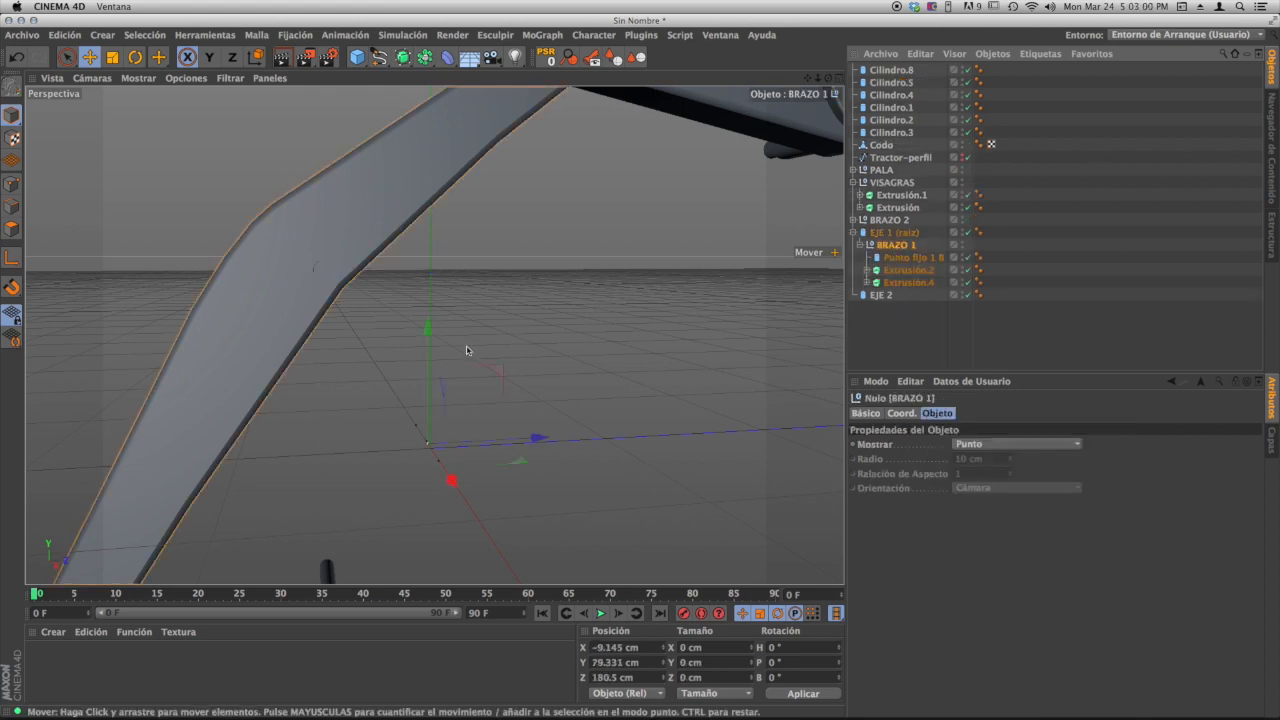
mouse_move(470, 350)
alt+middle_down()
mouse_move(520, 297)
mouse_move(568, 297)
mouse_move(465, 333)
alt+middle_up()
scroll(475, 345, down, 3)
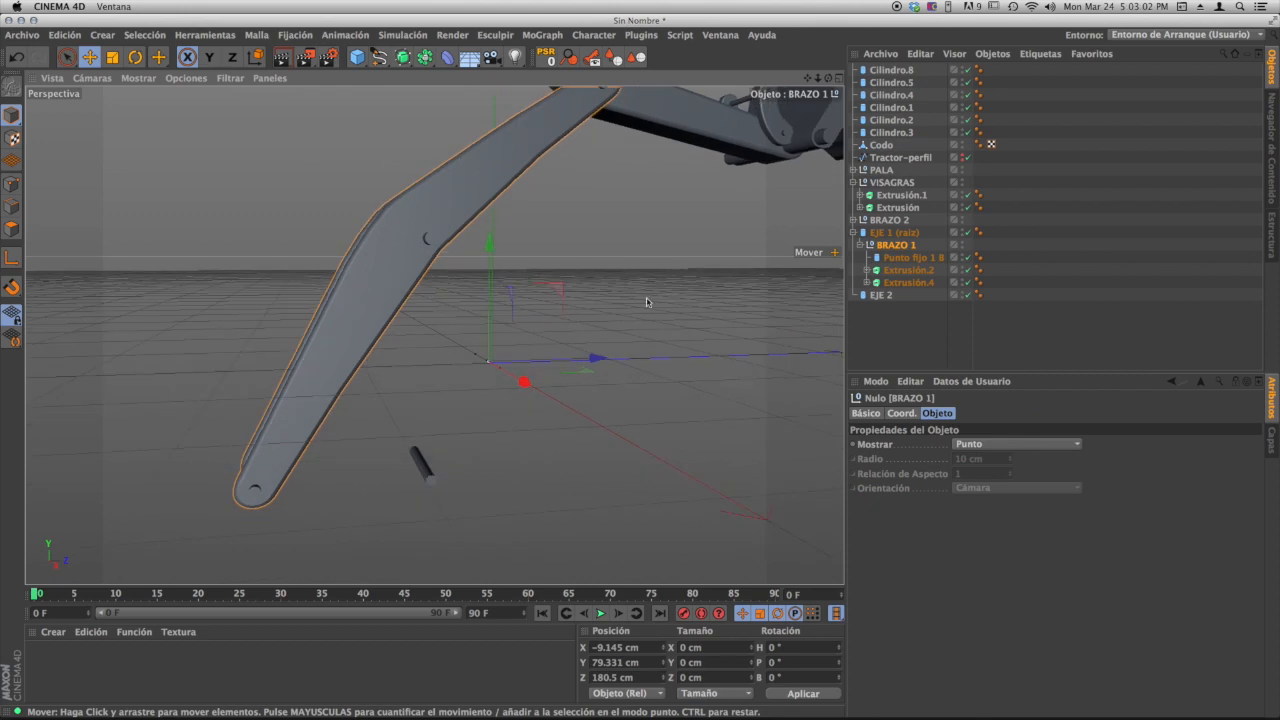
- Try rotating EJE 1 (raiz) with its child arm about the base pivot, and undo the rotation
click(889, 236)
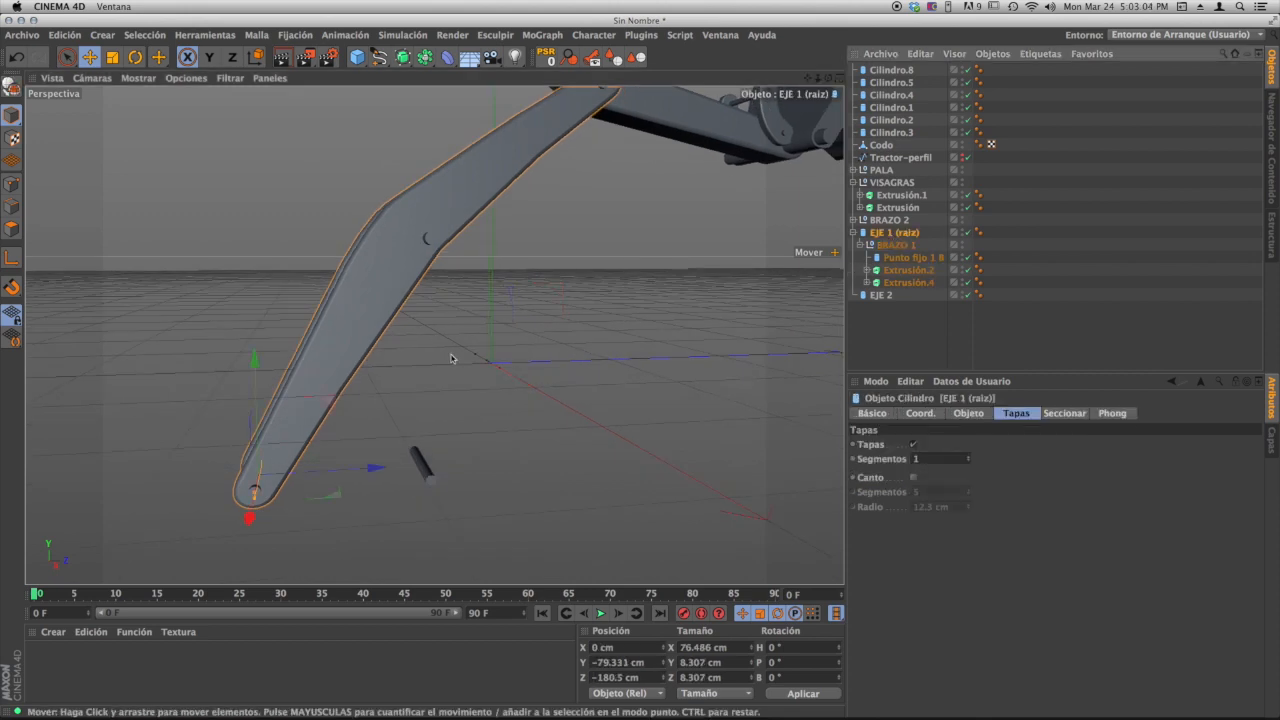
click(135, 57)
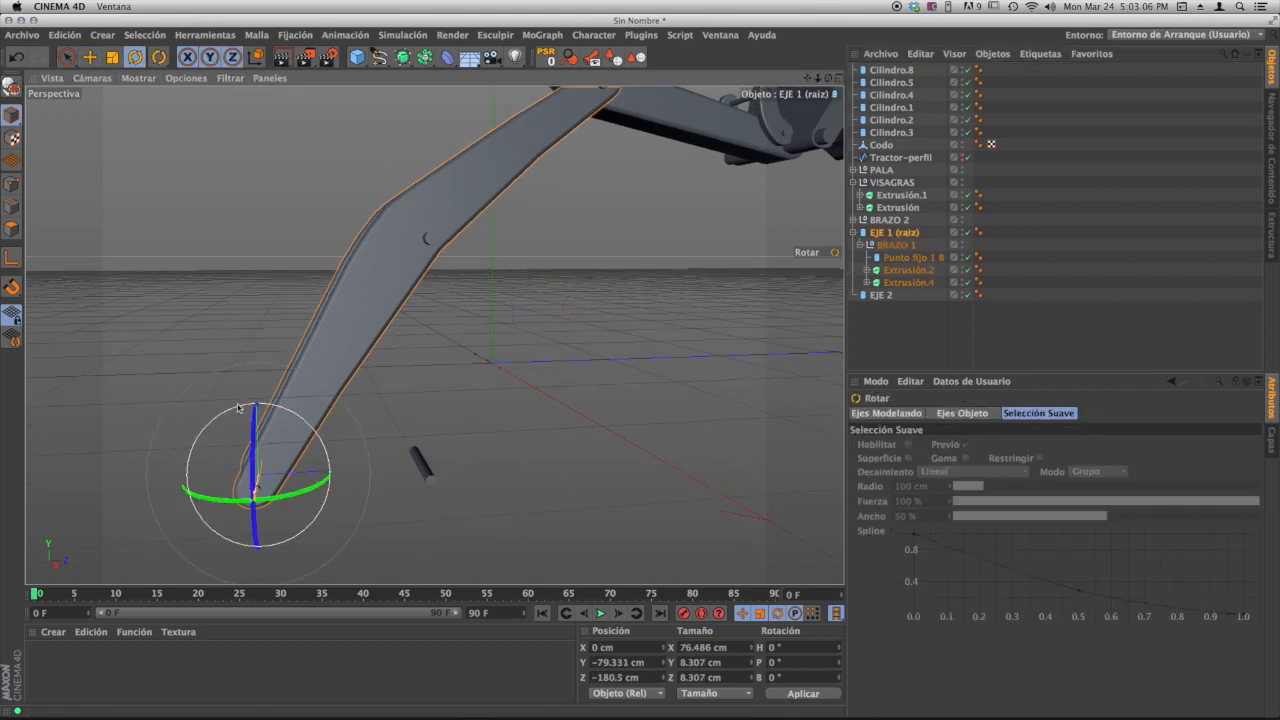
mouse_move(238, 407)
mouse_down()
mouse_move(256, 396)
mouse_move(260, 410)
mouse_move(219, 418)
mouse_move(259, 411)
mouse_move(243, 409)
mouse_up()
key(super+z)
alt+drag(337, 363, 392, 345)
alt+middle_drag(392, 345, 353, 371)
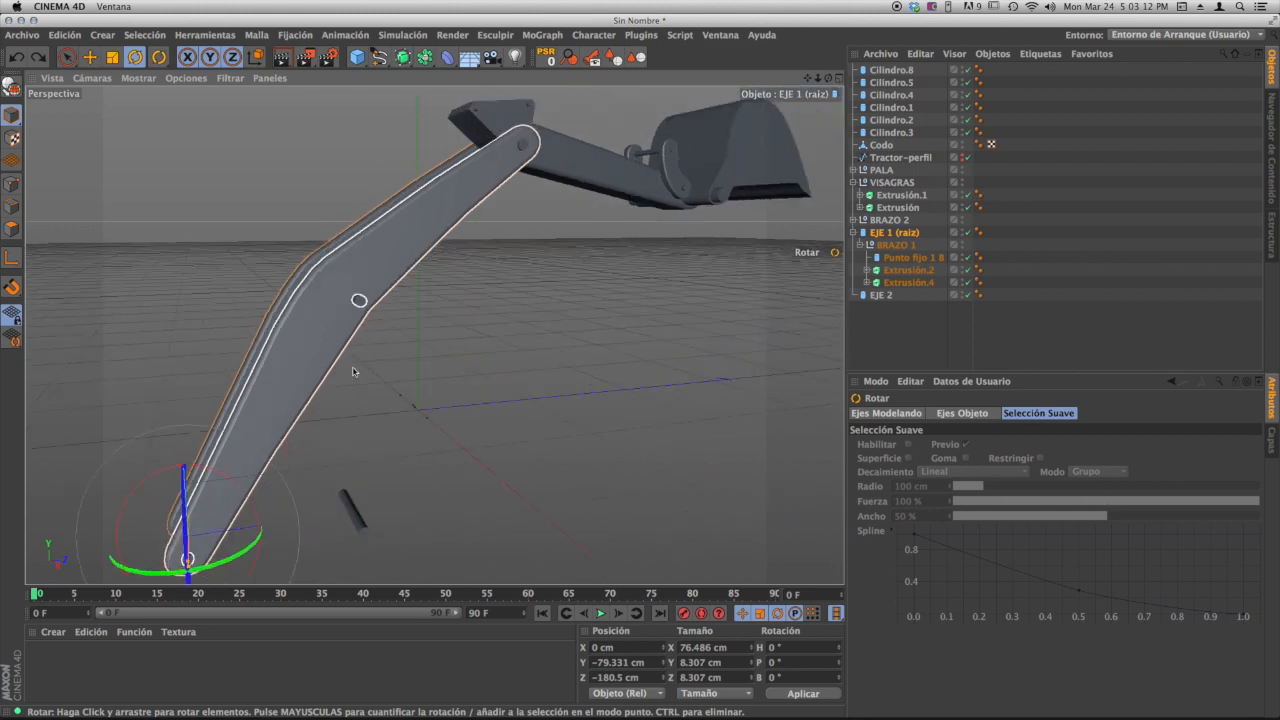
- Rename the loose pin at the hydraulic cylinder's lower pivot, Cilindro.8, as Punto Fijo 1-A and place it below EJE 2 in the hierarchy
alt+drag(352, 371, 514, 429)
click(406, 458)
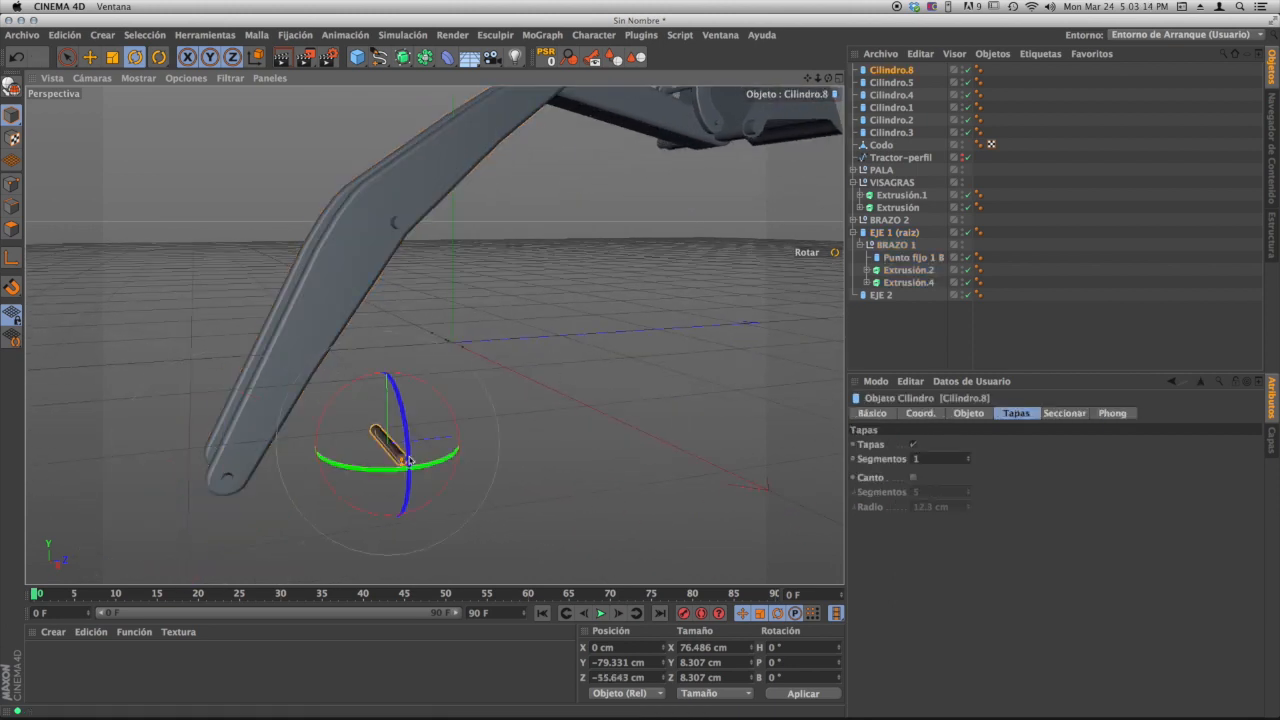
double_click(892, 71)
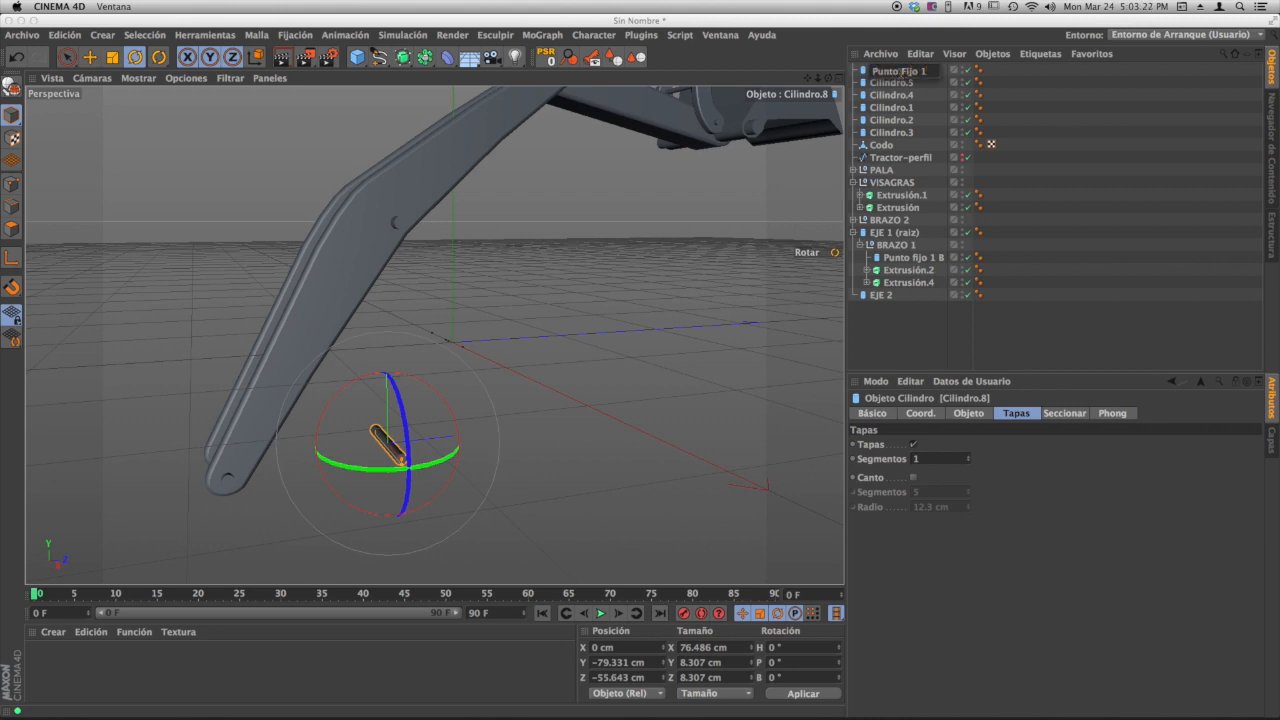
key(Return)
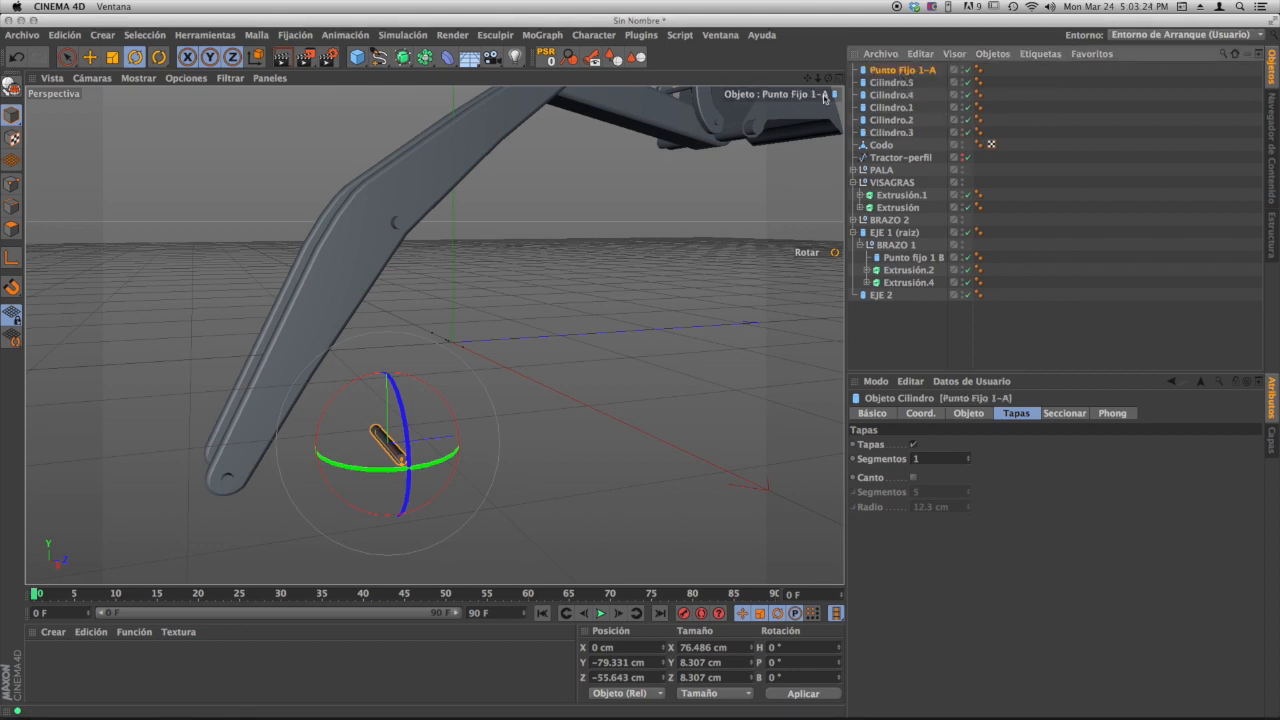
drag(918, 284, 890, 334)
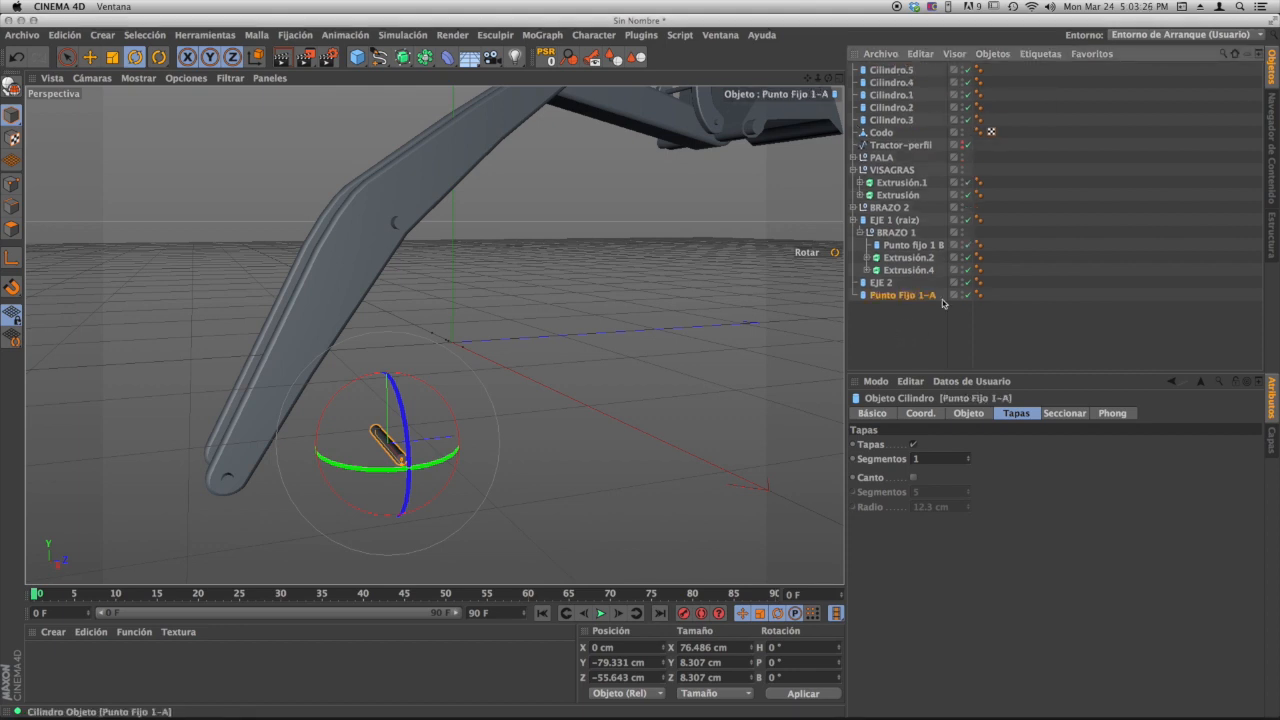
alt+drag(432, 333, 475, 342)
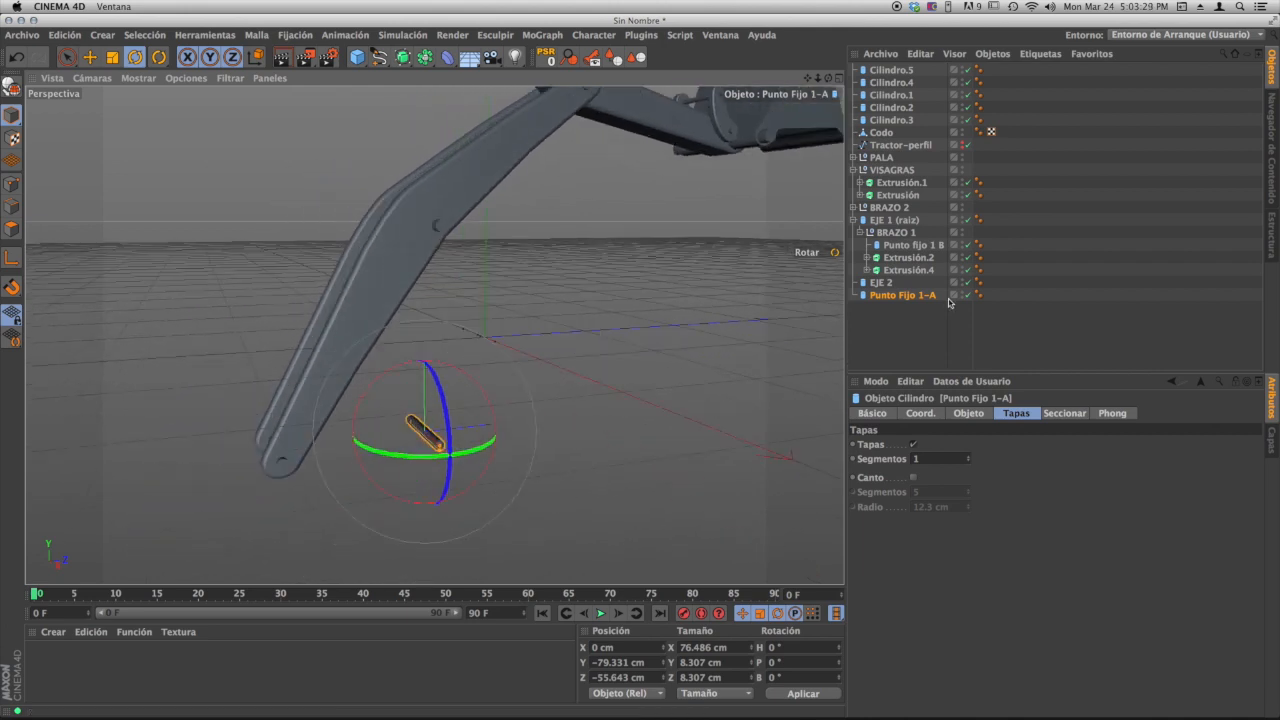
- Collapse the EJE 1 (raiz) branch in the hierarchy and select that axis to check the first arm
click(853, 219)
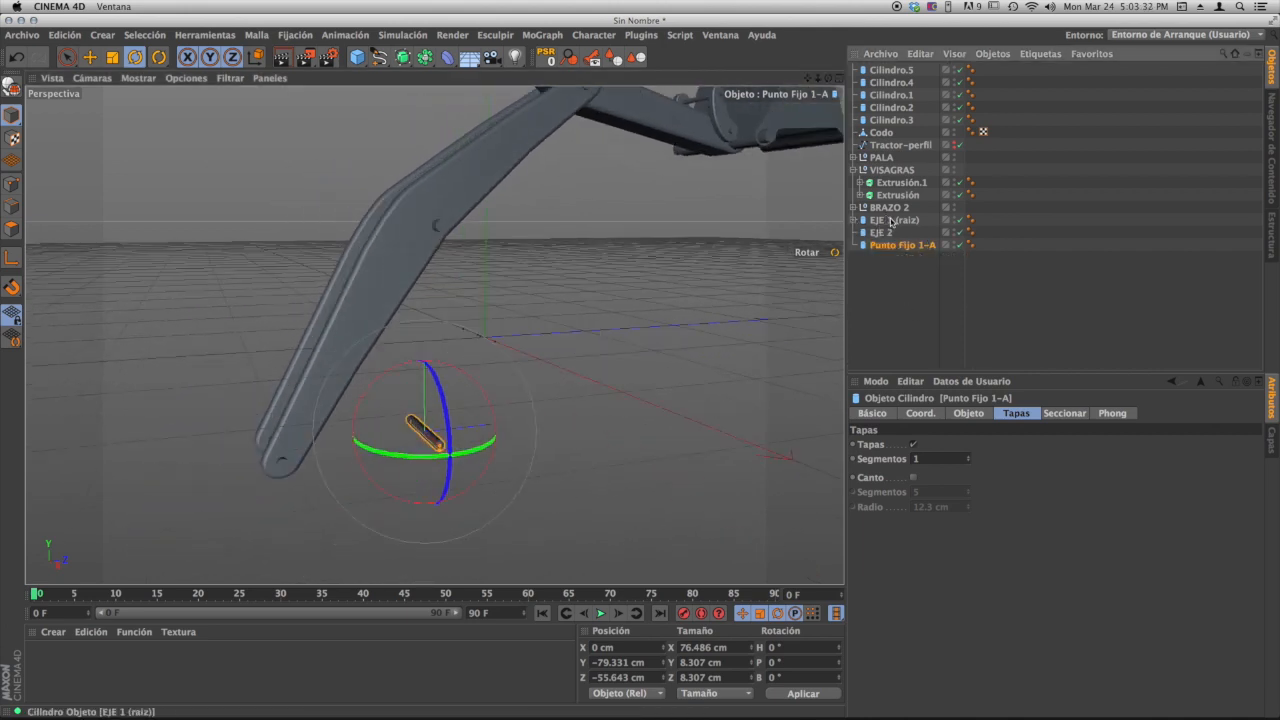
click(891, 221)
alt+middle_drag(578, 190, 509, 245)
alt+drag(491, 169, 503, 197)
alt+middle_drag(523, 175, 489, 214)
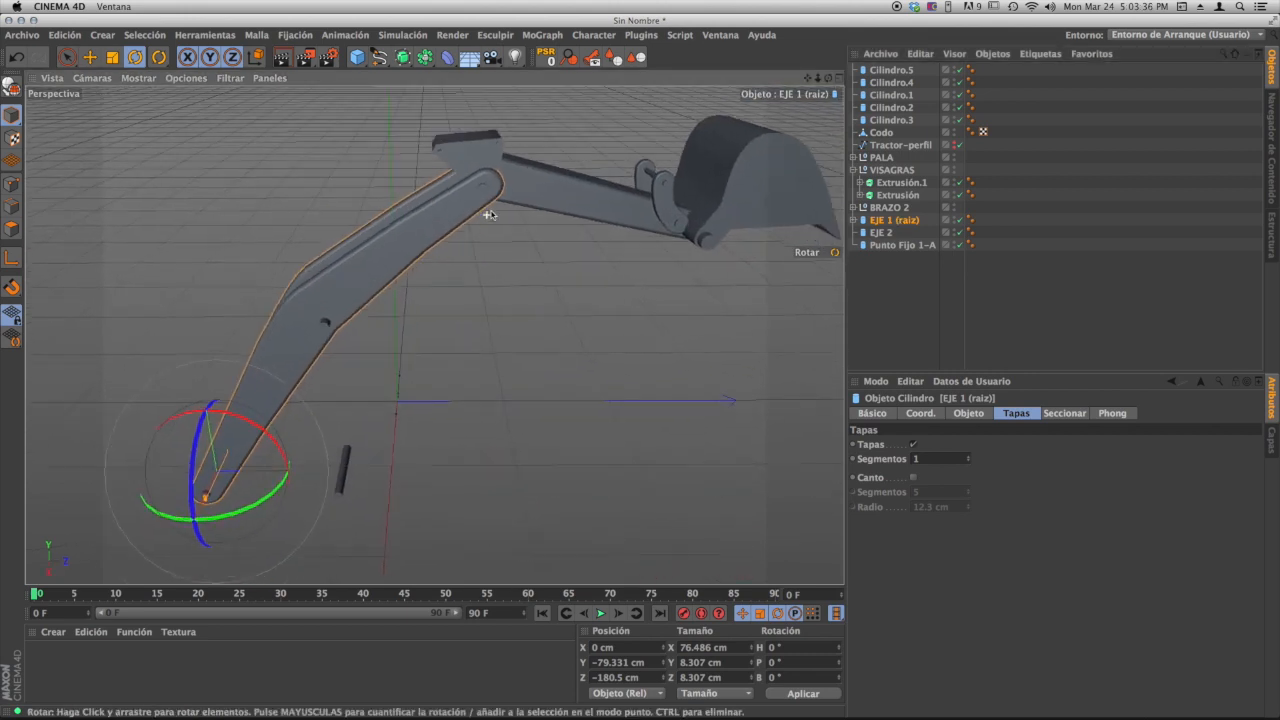
- Identify EJE 2 at the elbow joint and nest the Codo object under it
alt+right_drag(487, 216, 551, 177)
alt+middle_drag(547, 168, 557, 200)
click(492, 193)
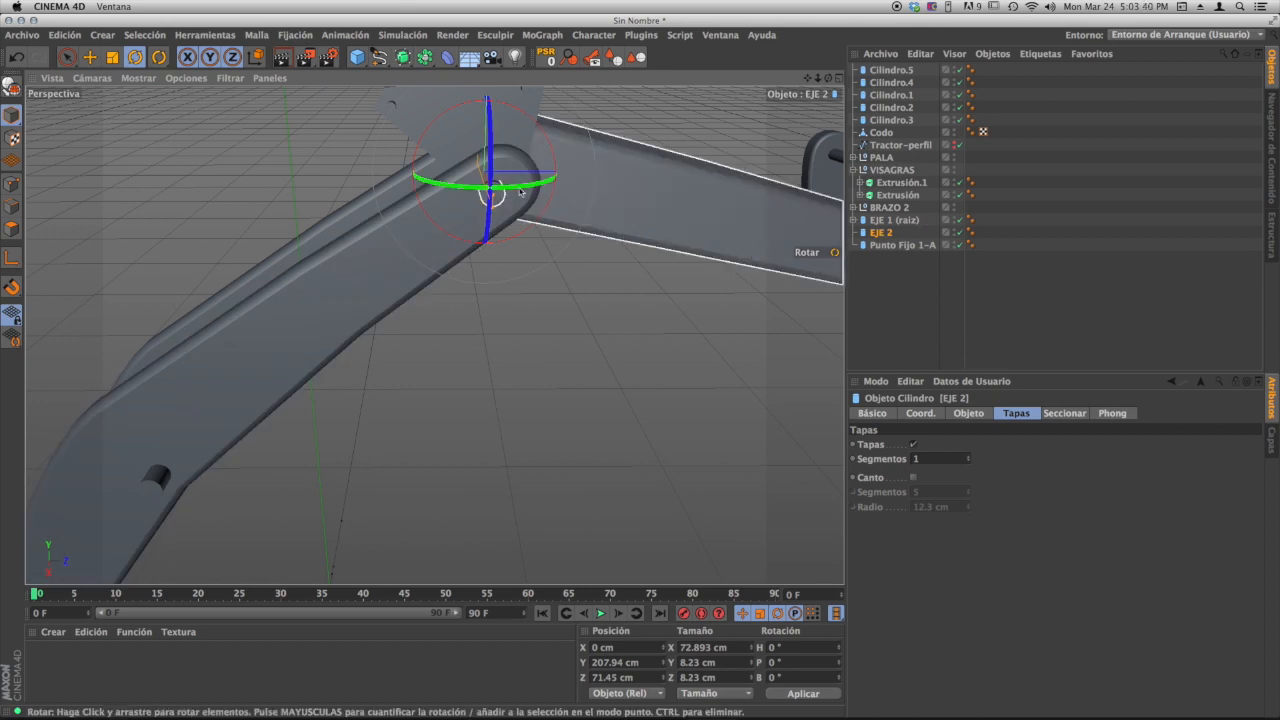
alt+middle_drag(520, 191, 499, 251)
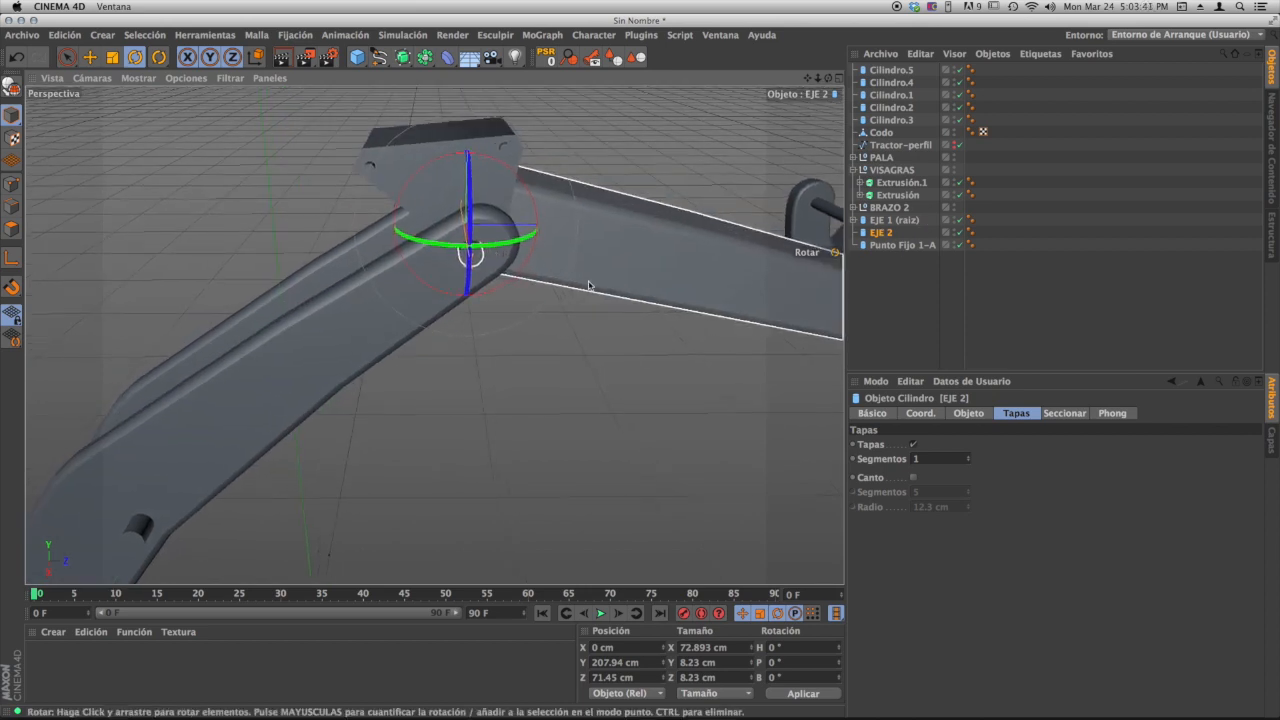
click(424, 150)
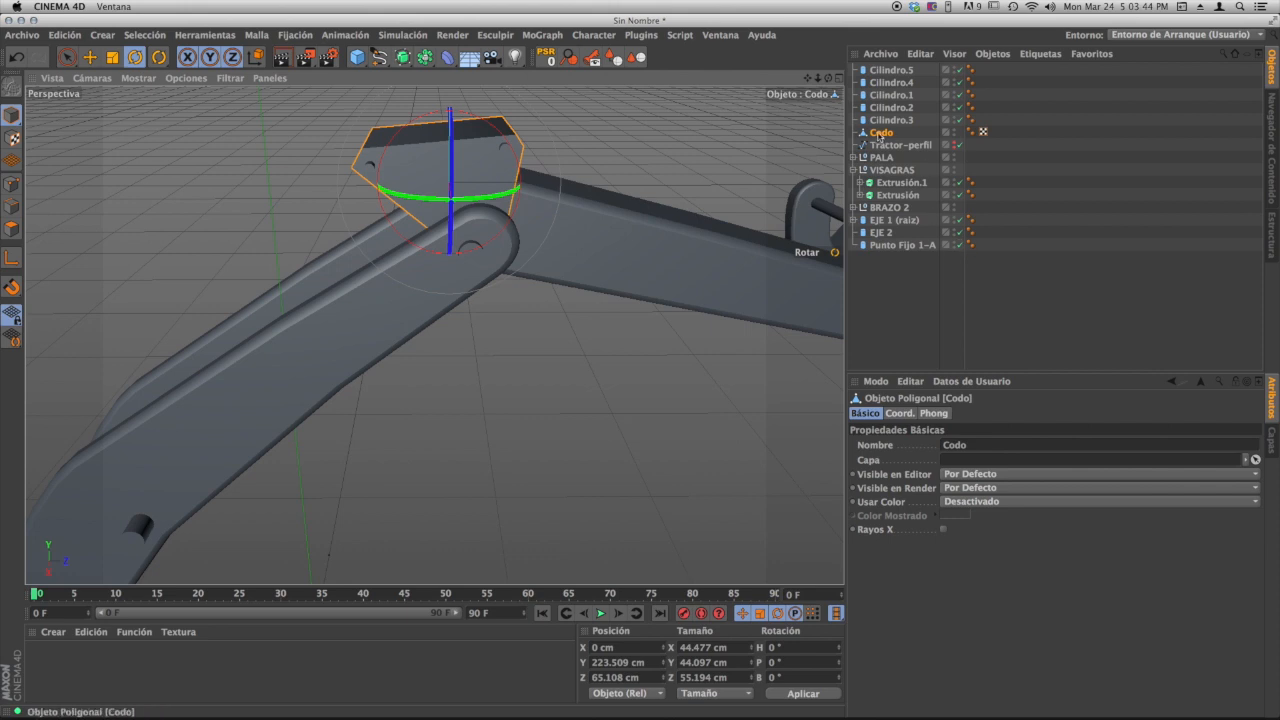
drag(885, 233, 885, 232)
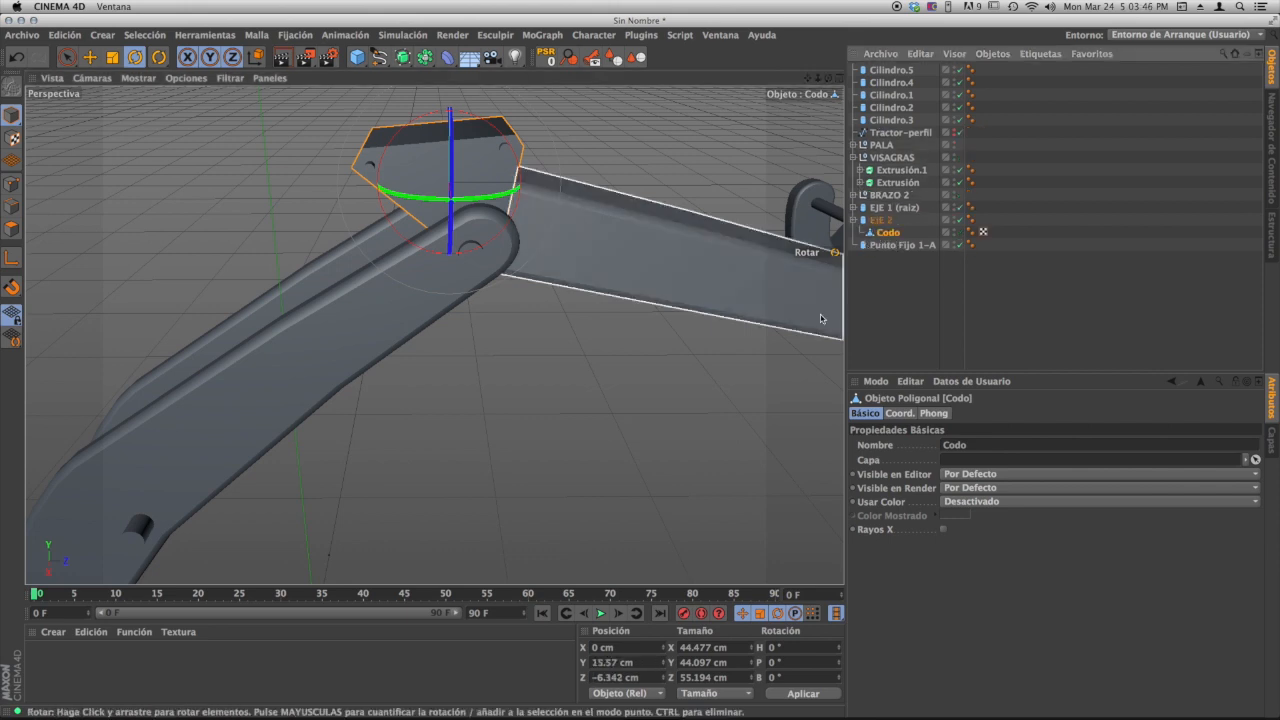
- Nest the second arm's BRAZO 2 group under EJE 2
alt+drag(707, 251, 500, 268)
click(555, 257)
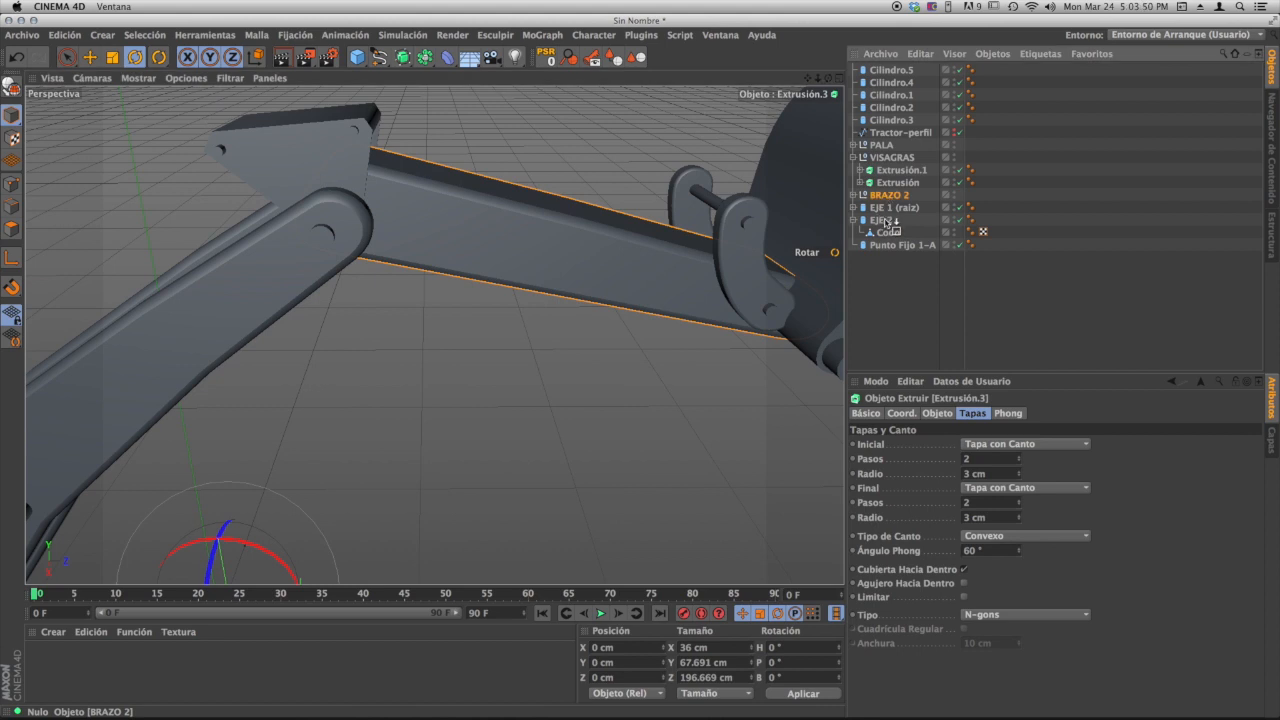
drag(885, 221, 885, 222)
alt+drag(588, 282, 547, 298)
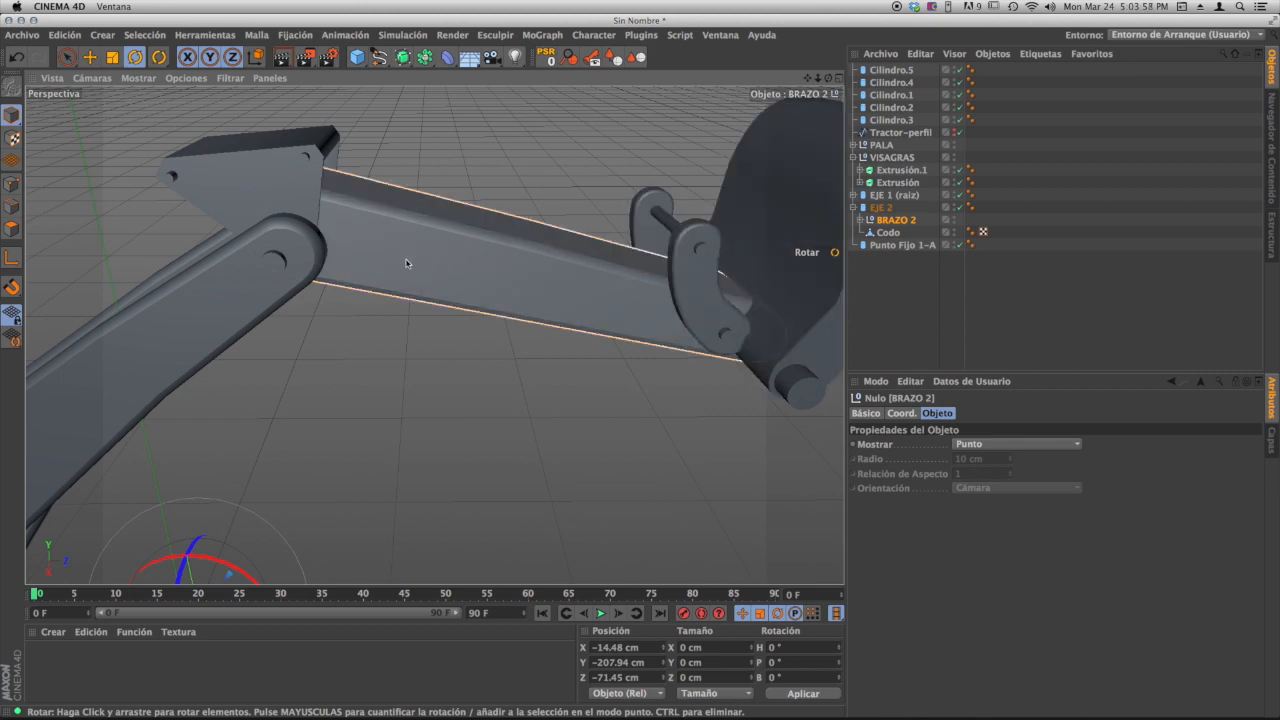
- Examine Codo and identify the two pins passing through it, ending with the rear pin, Cilindro.5, selected
click(889, 233)
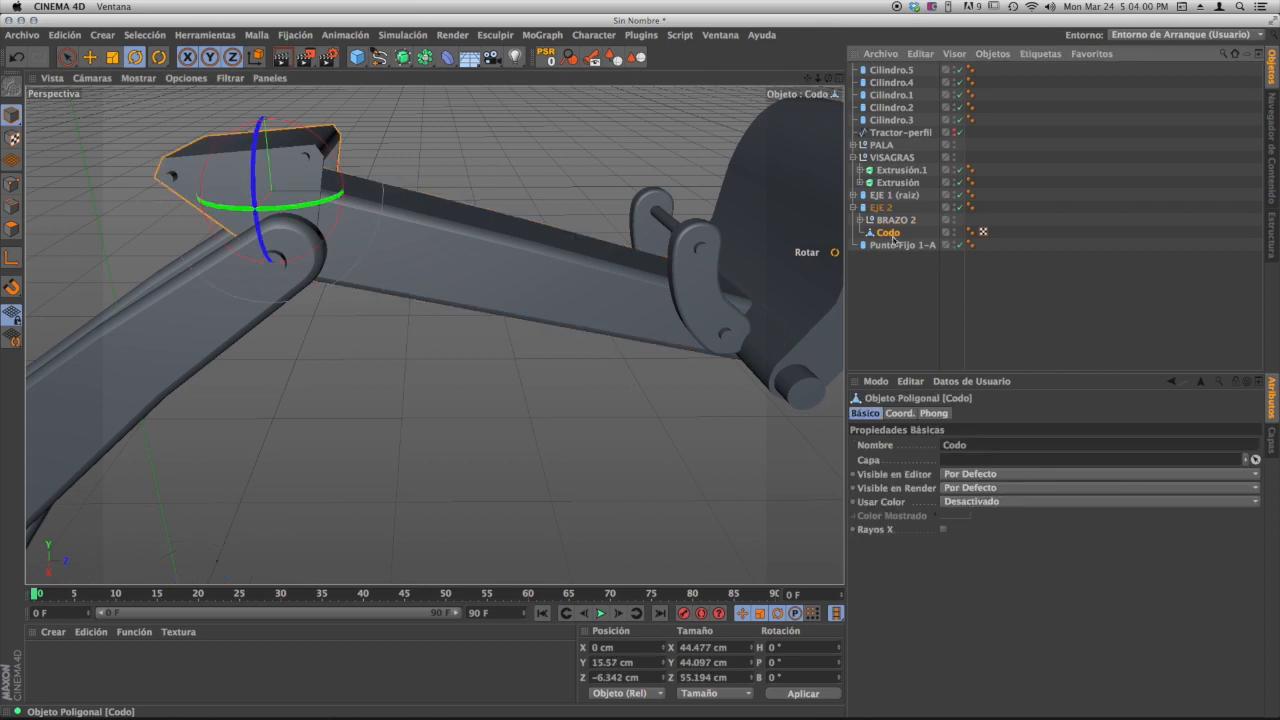
scroll(479, 181, up, 6)
alt+drag(451, 231, 494, 202)
alt+drag(344, 234, 402, 229)
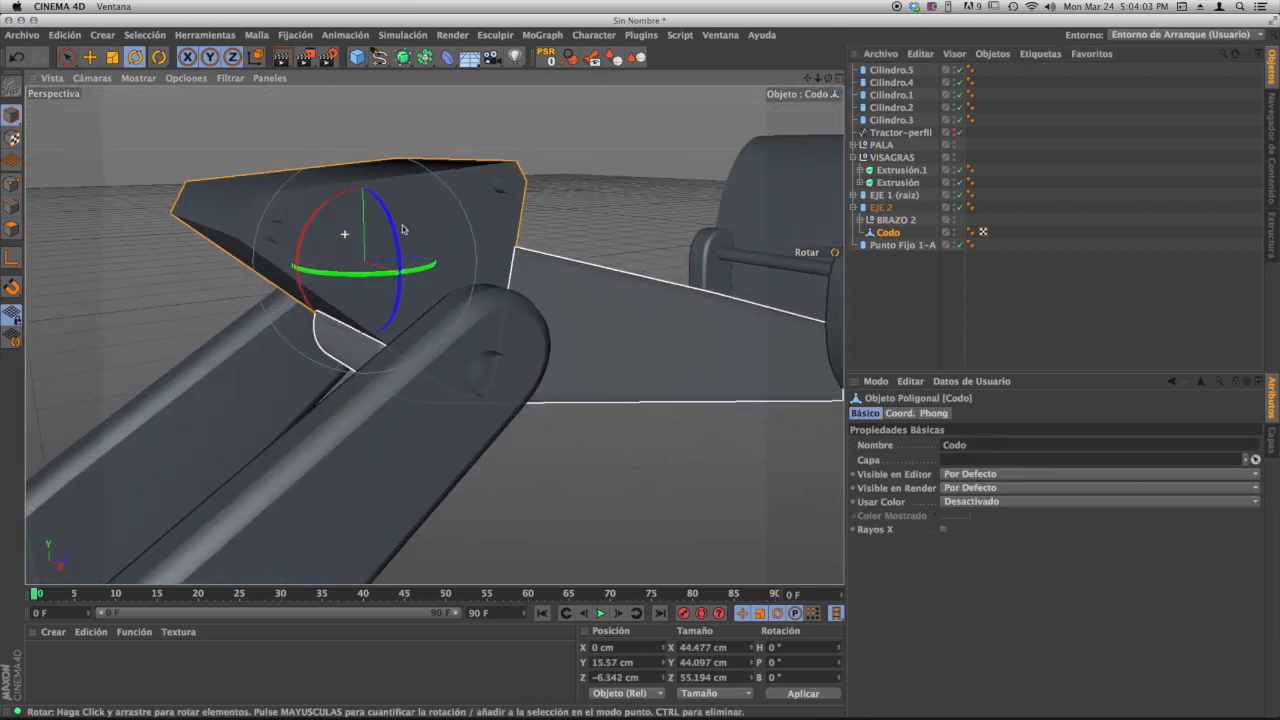
click(280, 229)
click(507, 183)
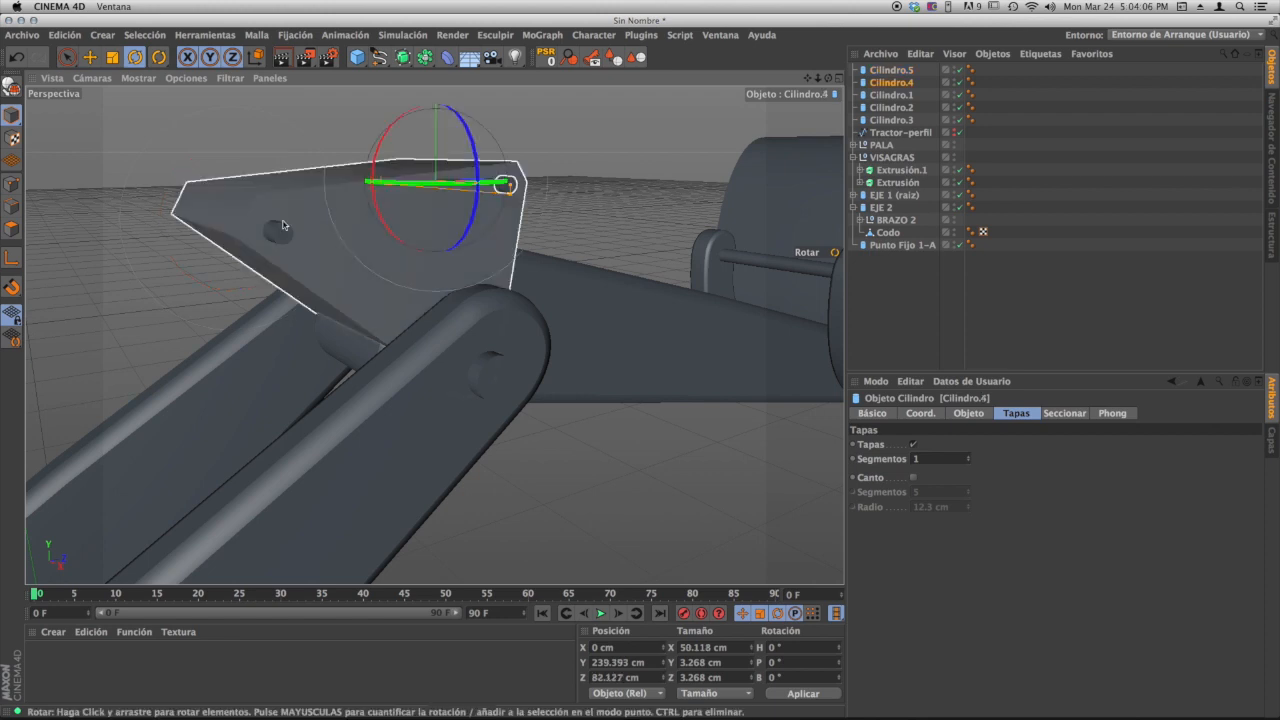
shift+click(284, 234)
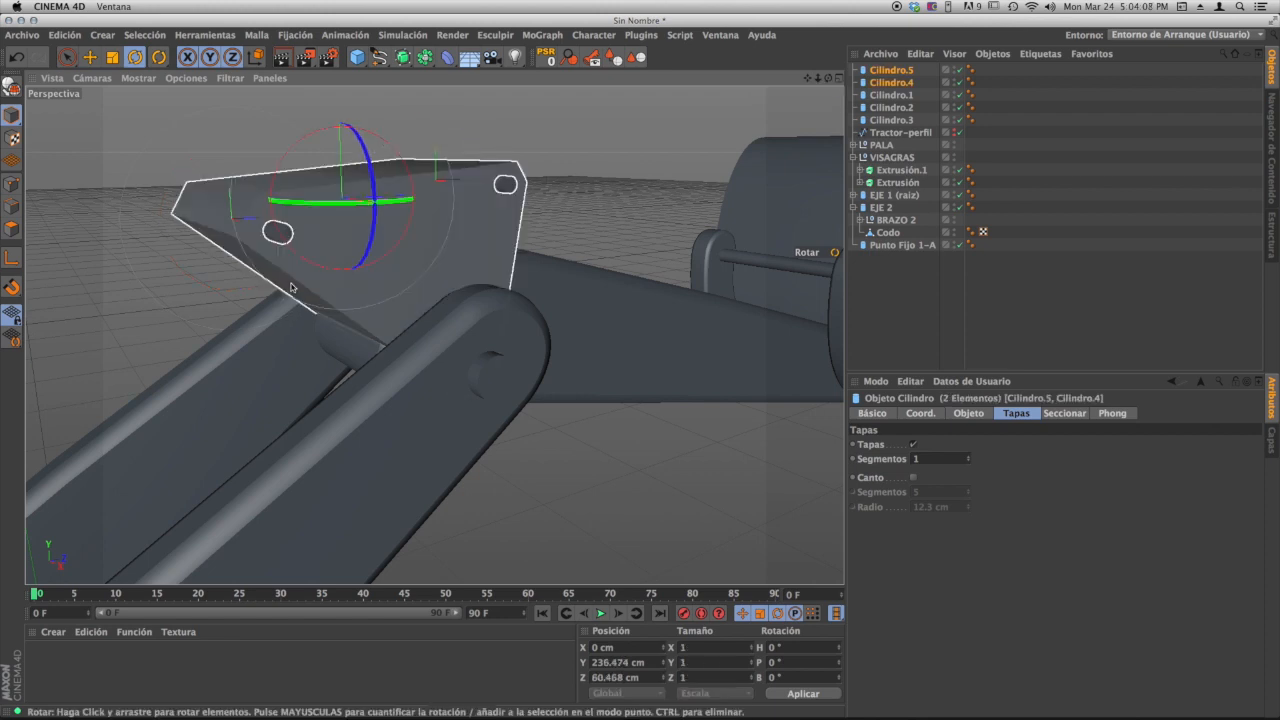
click(555, 197)
alt+drag(555, 197, 300, 230)
click(274, 234)
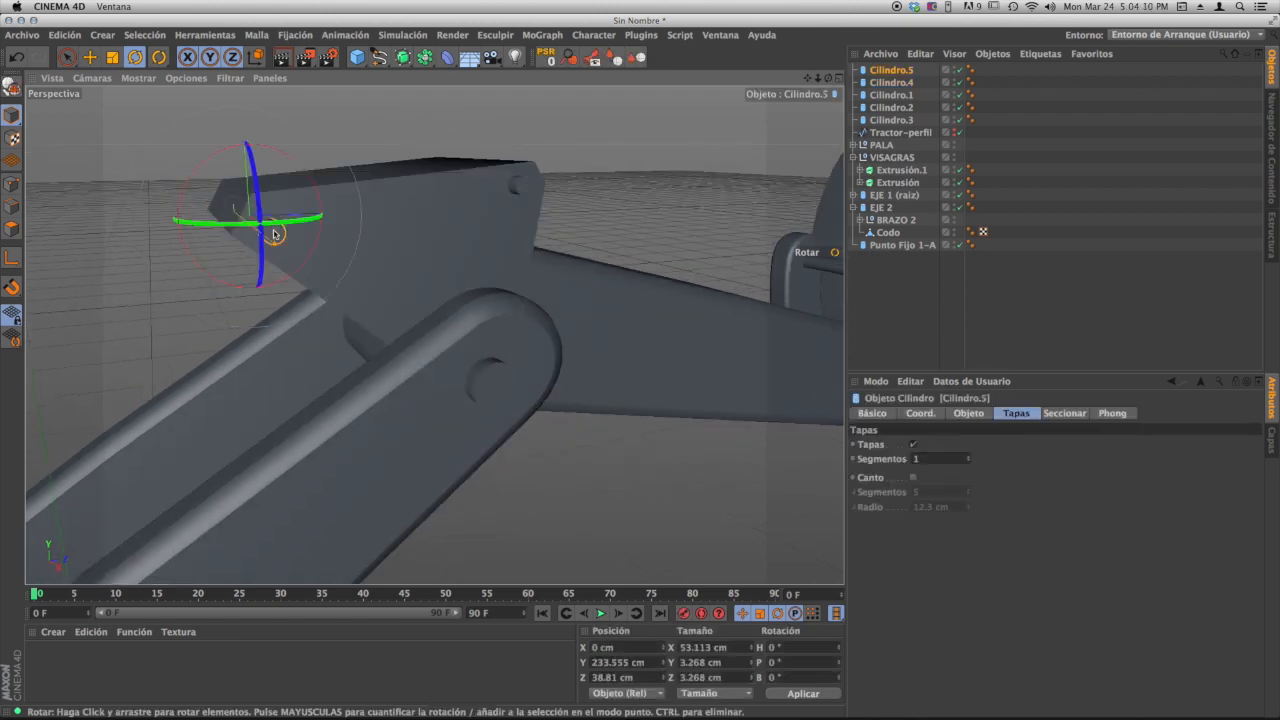
- Check Codo's rear pin, Cilindro.5, against the side-view reference drawing and rename it Punto Fijo 2-B
alt+right_drag(448, 274, 354, 289)
alt+middle_drag(360, 289, 462, 236)
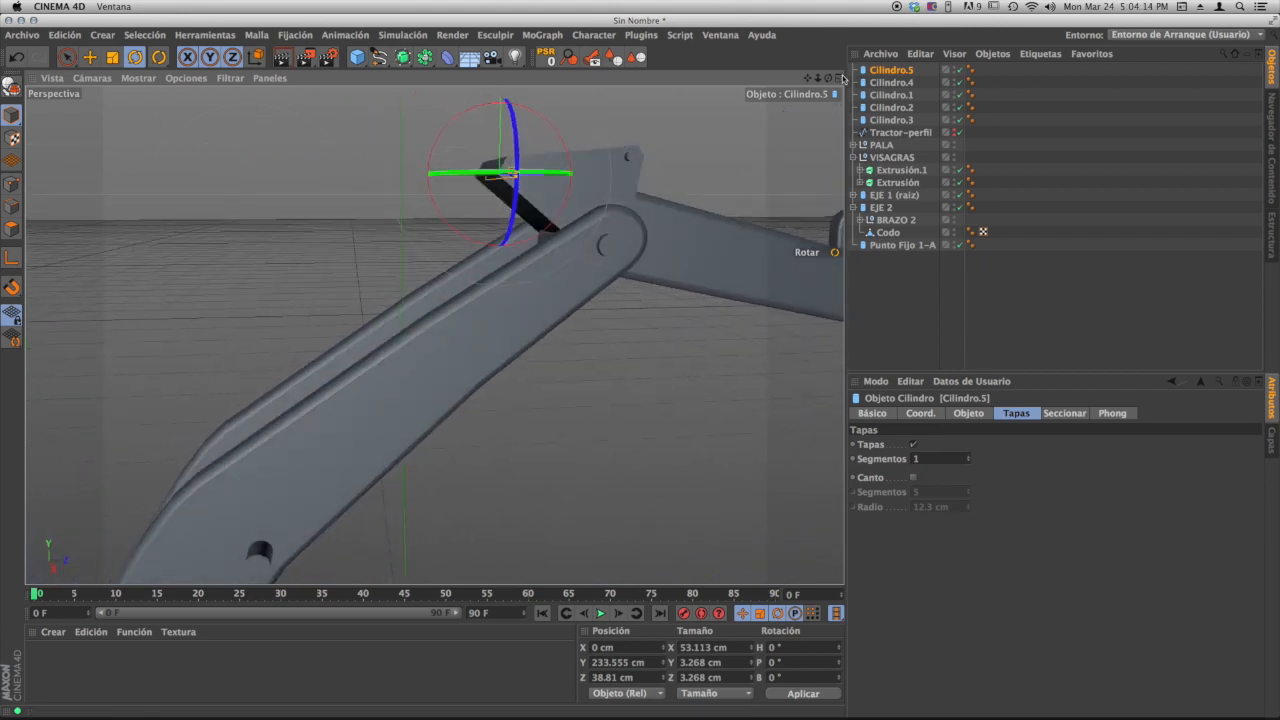
click(838, 77)
click(428, 336)
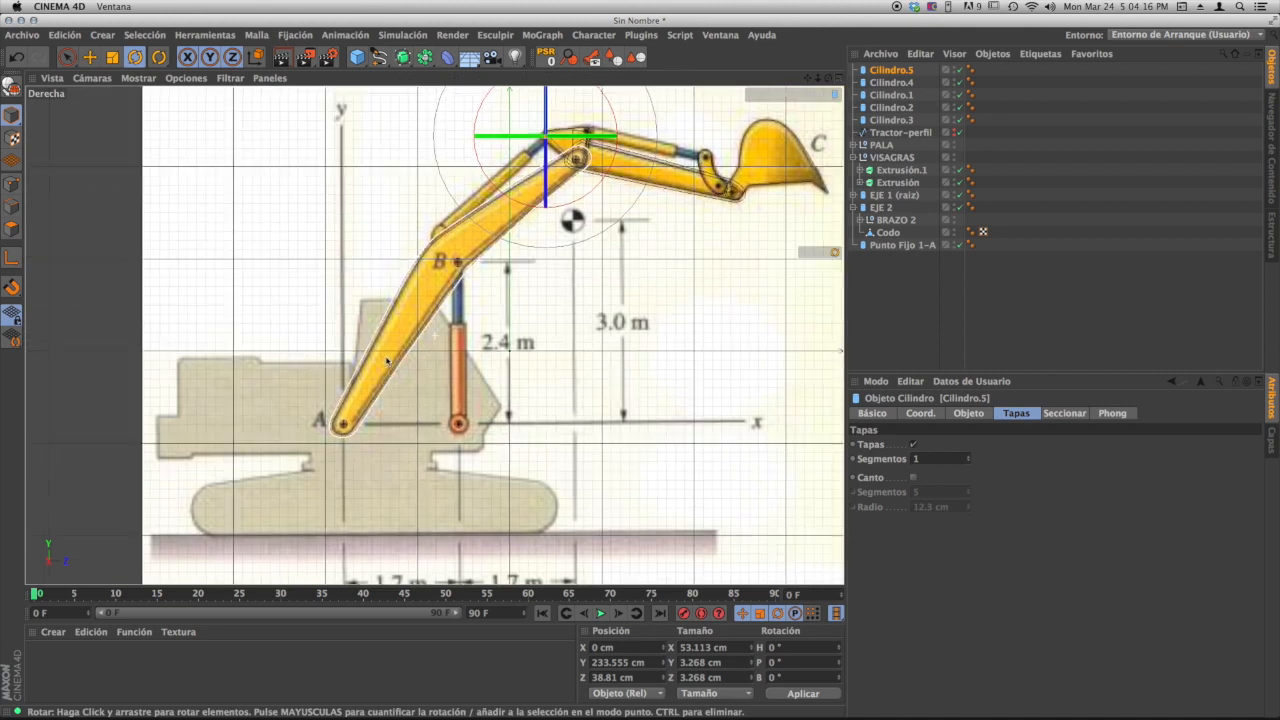
scroll(443, 340, up, 5)
alt+middle_drag(443, 340, 387, 396)
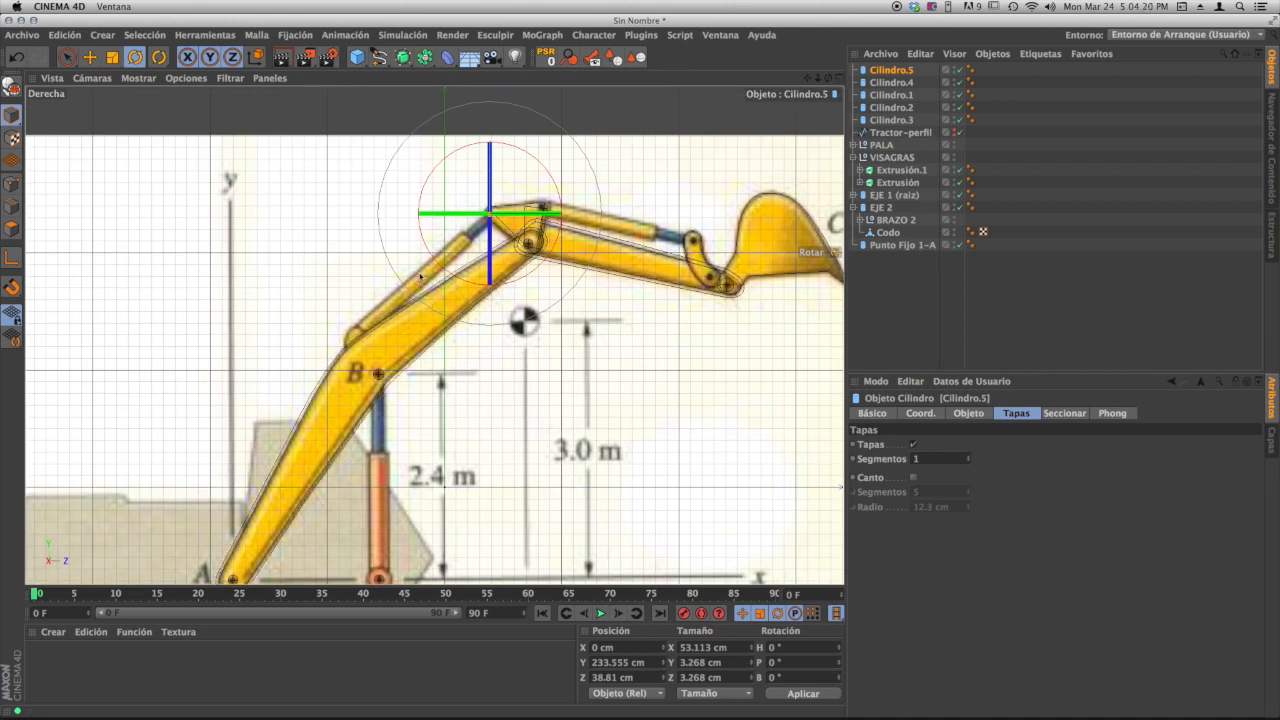
click(838, 78)
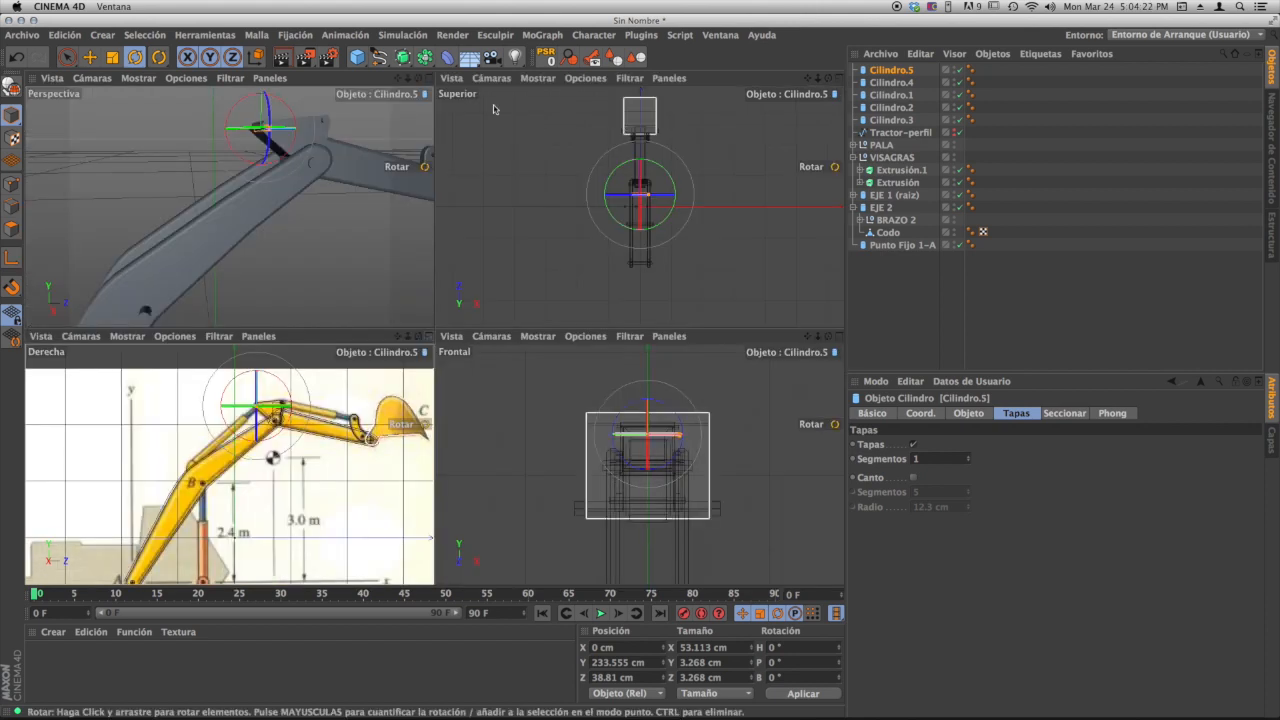
click(430, 78)
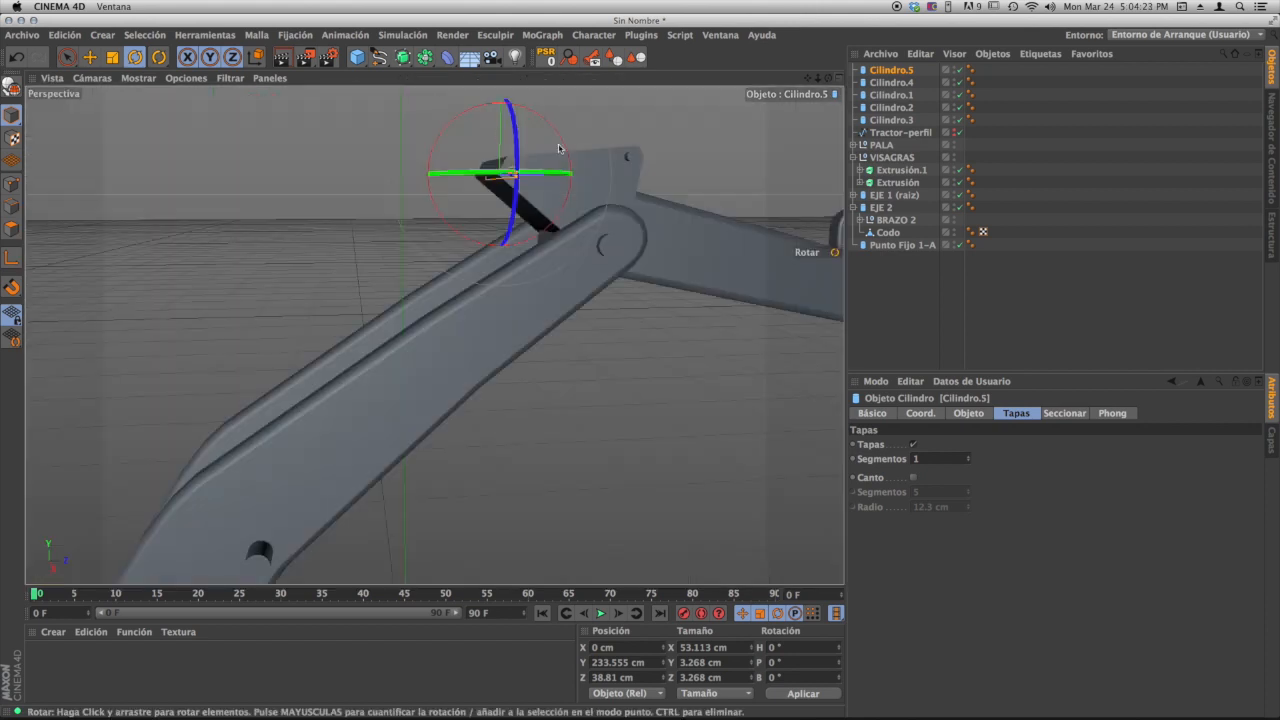
double_click(898, 71)
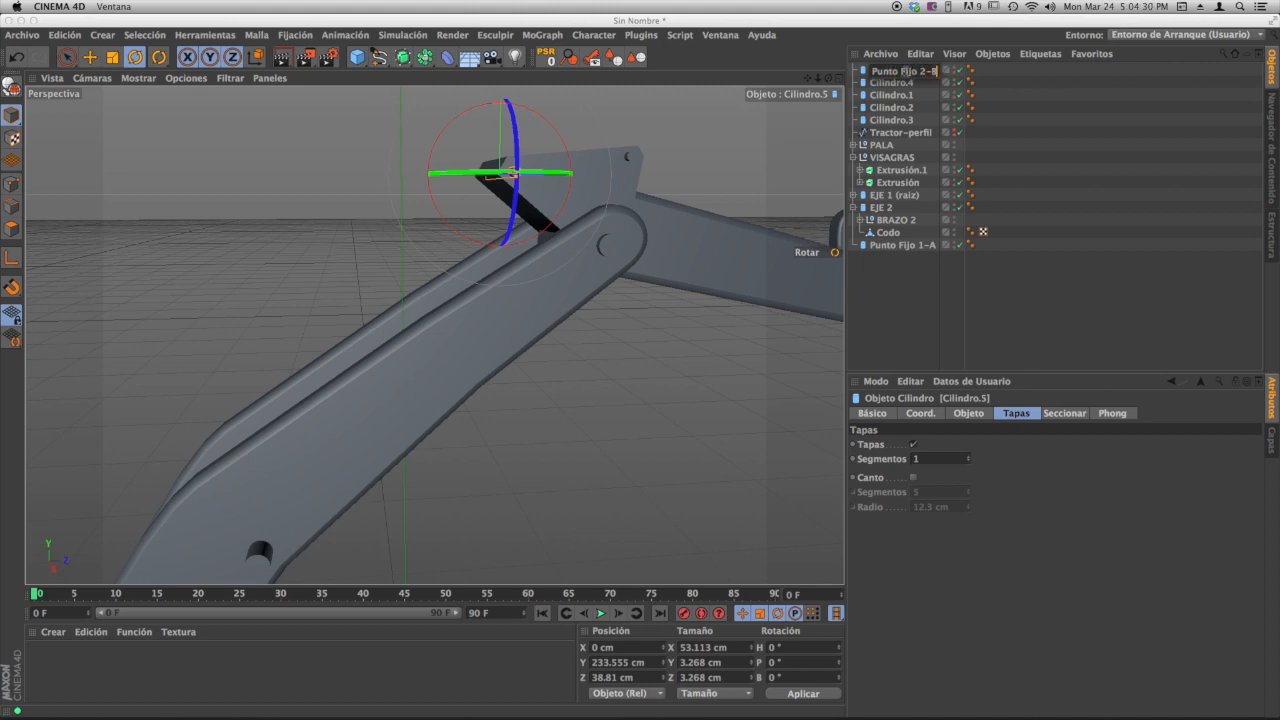
key(Return)
- Examine the first arm around Punto fijo 1 B and the reference drawing for the upper hydraulic cylinder's lower attachment point
alt+middle_drag(284, 418, 351, 367)
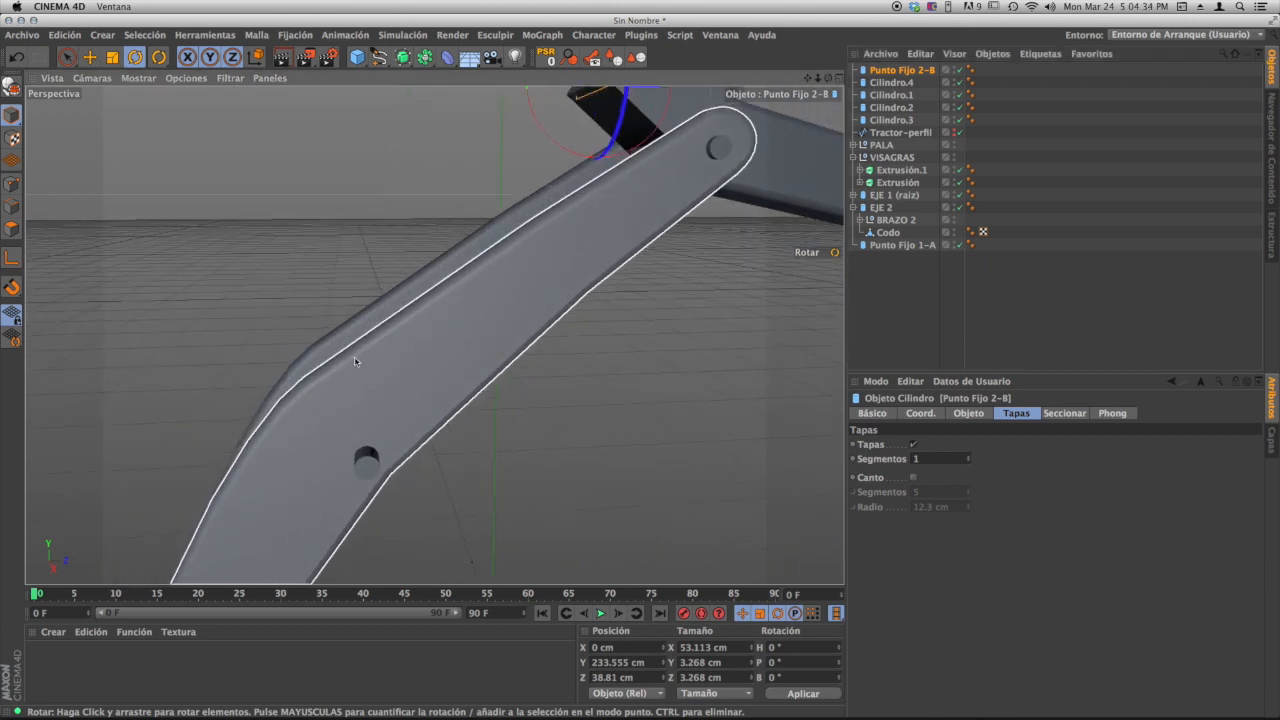
alt+drag(356, 408, 381, 377)
click(369, 462)
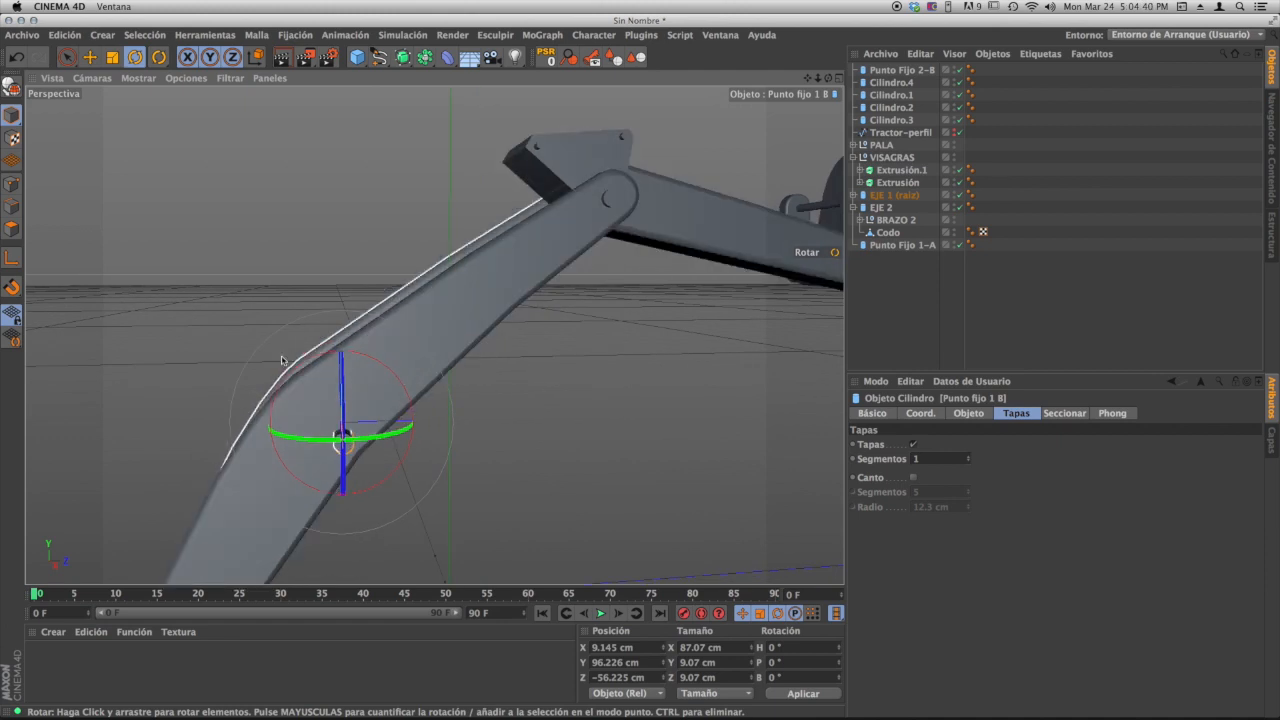
alt+drag(391, 352, 344, 378)
alt+drag(466, 328, 470, 360)
click(834, 84)
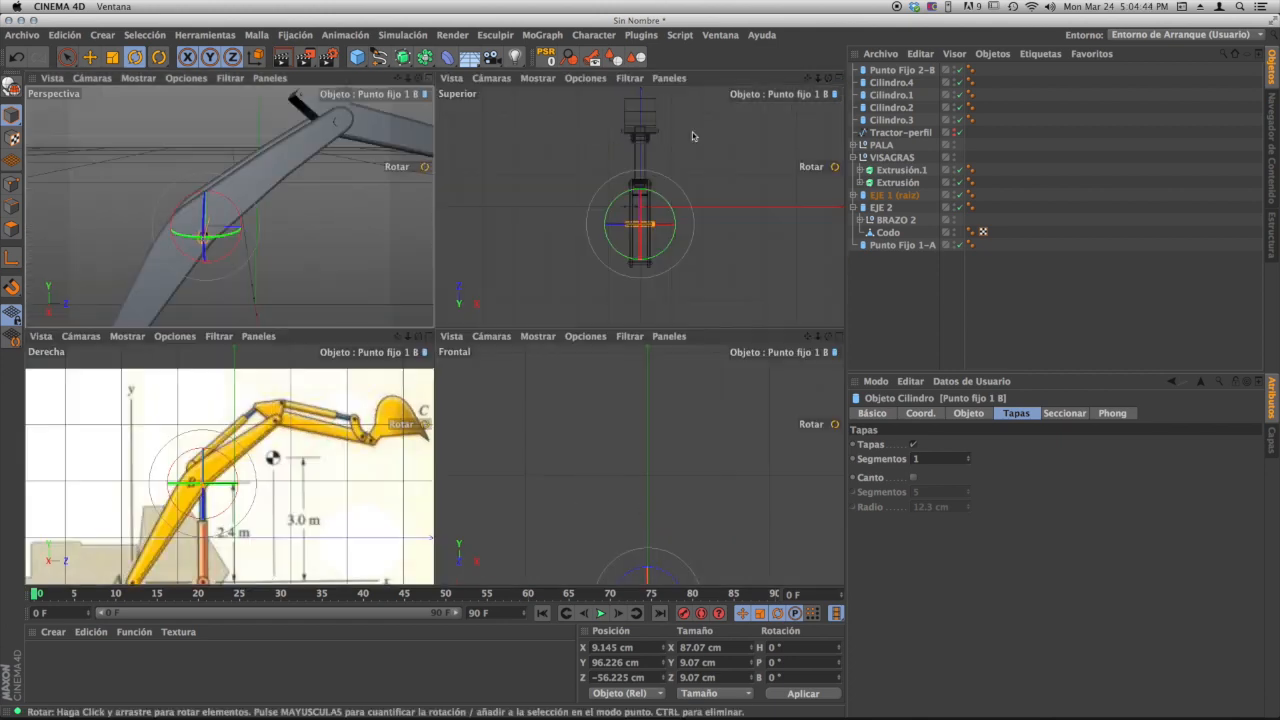
click(428, 336)
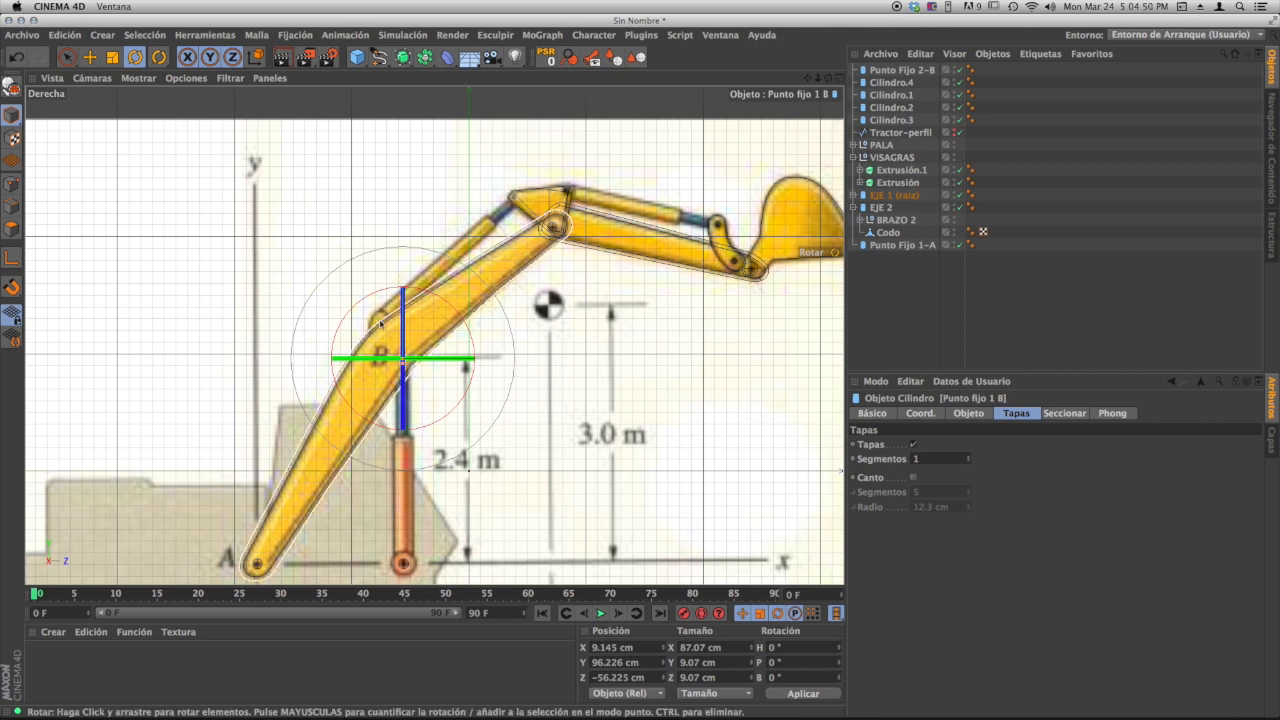
scroll(366, 321, up, 4)
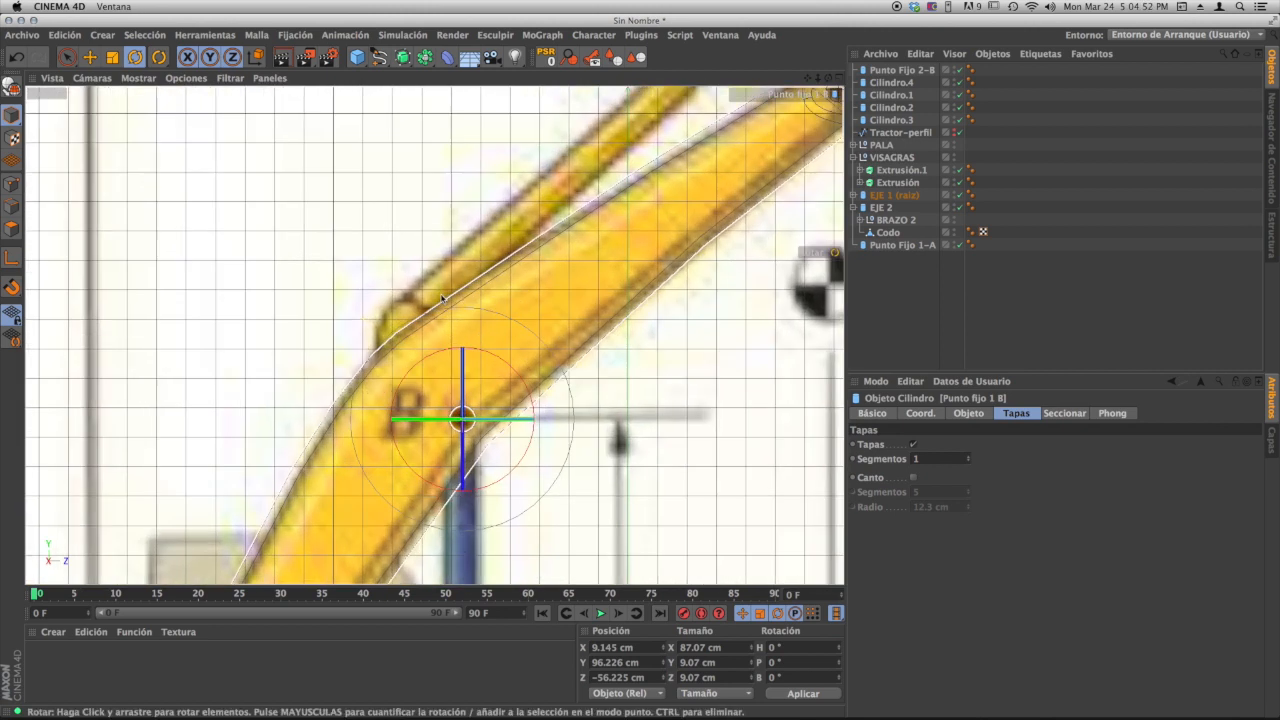
scroll(330, 330, down, 6)
alt+middle_drag(321, 336, 336, 325)
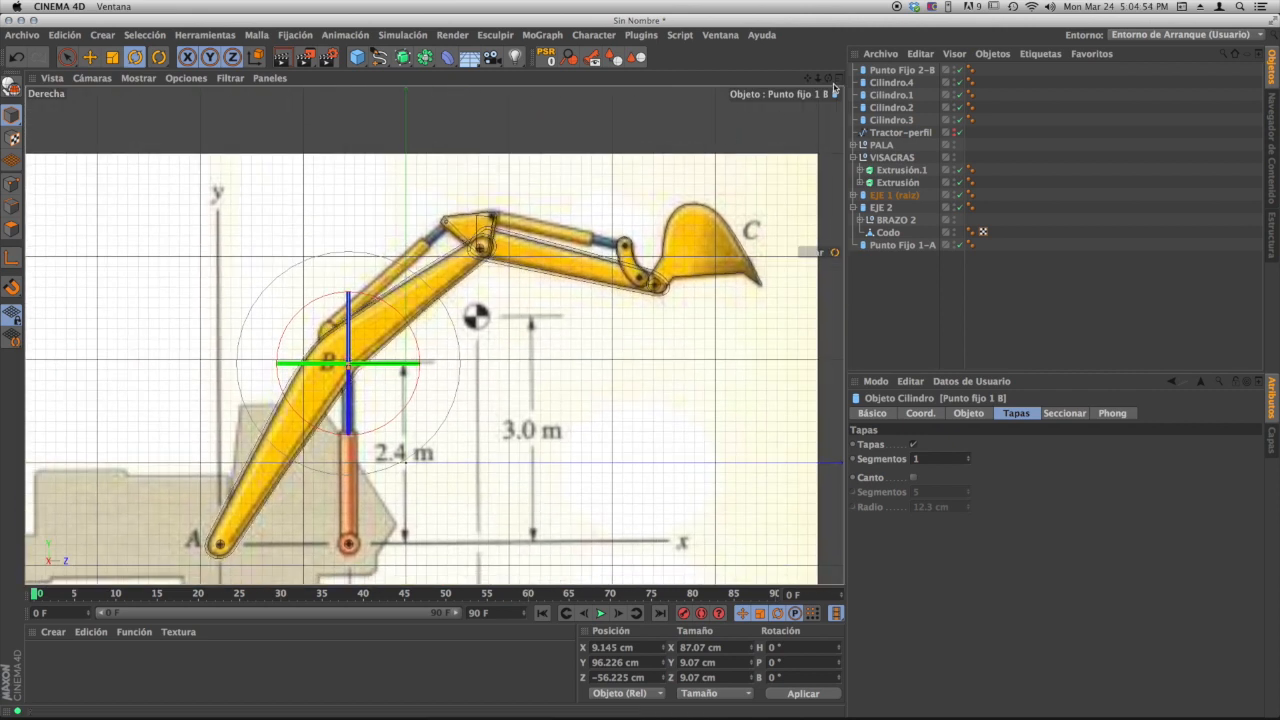
click(838, 80)
click(428, 83)
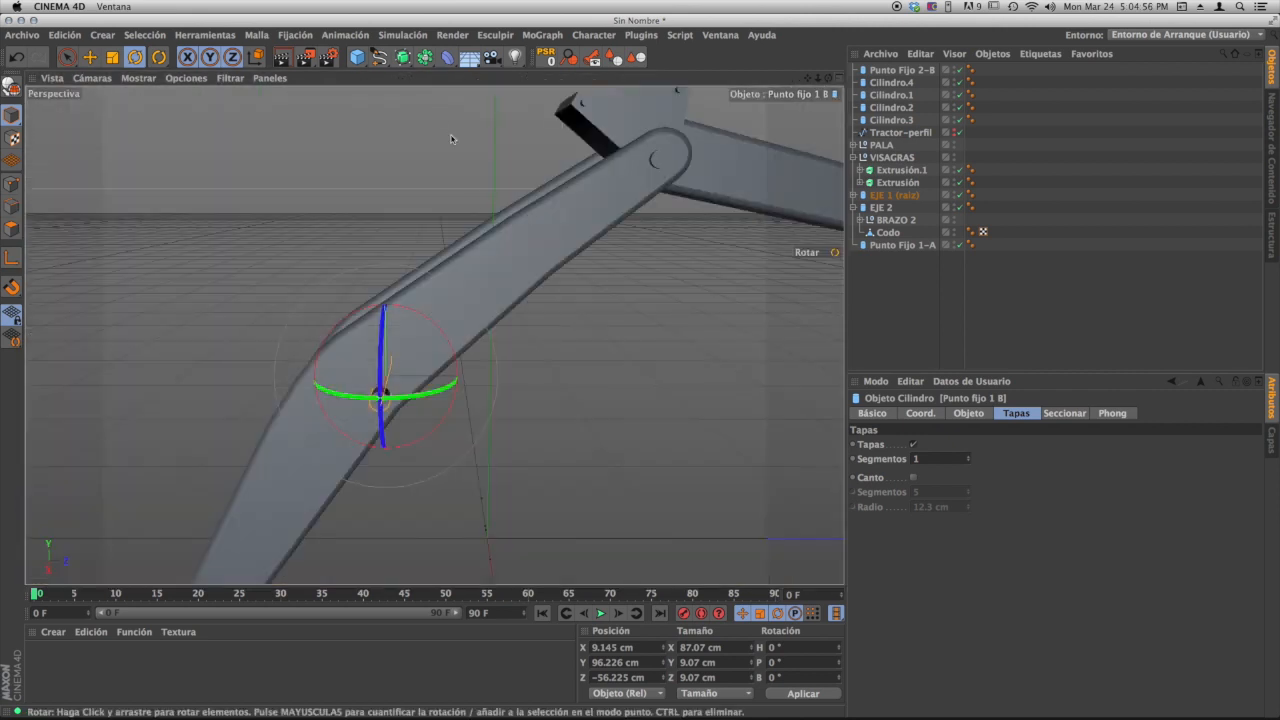
- Check Codo's front pin, Cilindro.4, against the side-view reference drawing and rename it Punto Fijo 3-A
alt+middle_drag(628, 259, 424, 341)
alt+drag(476, 235, 474, 297)
click(461, 189)
scroll(478, 224, up, 5)
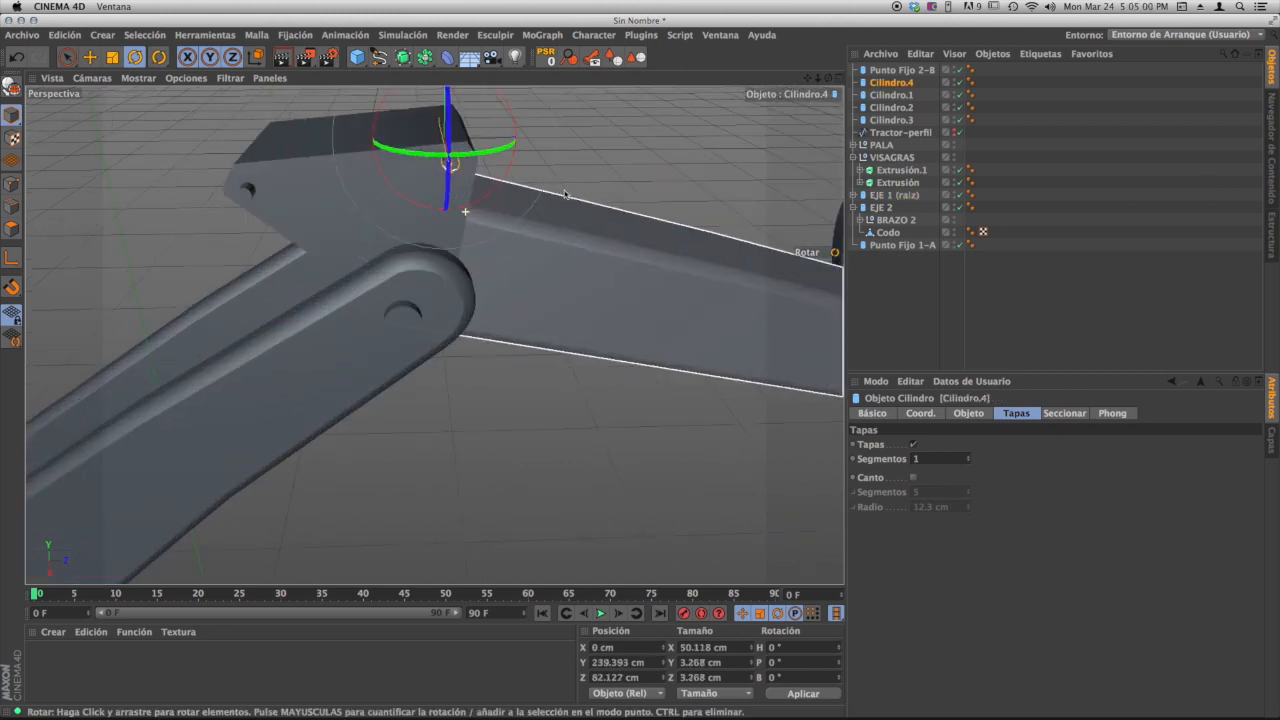
alt+middle_drag(505, 186, 520, 291)
click(838, 78)
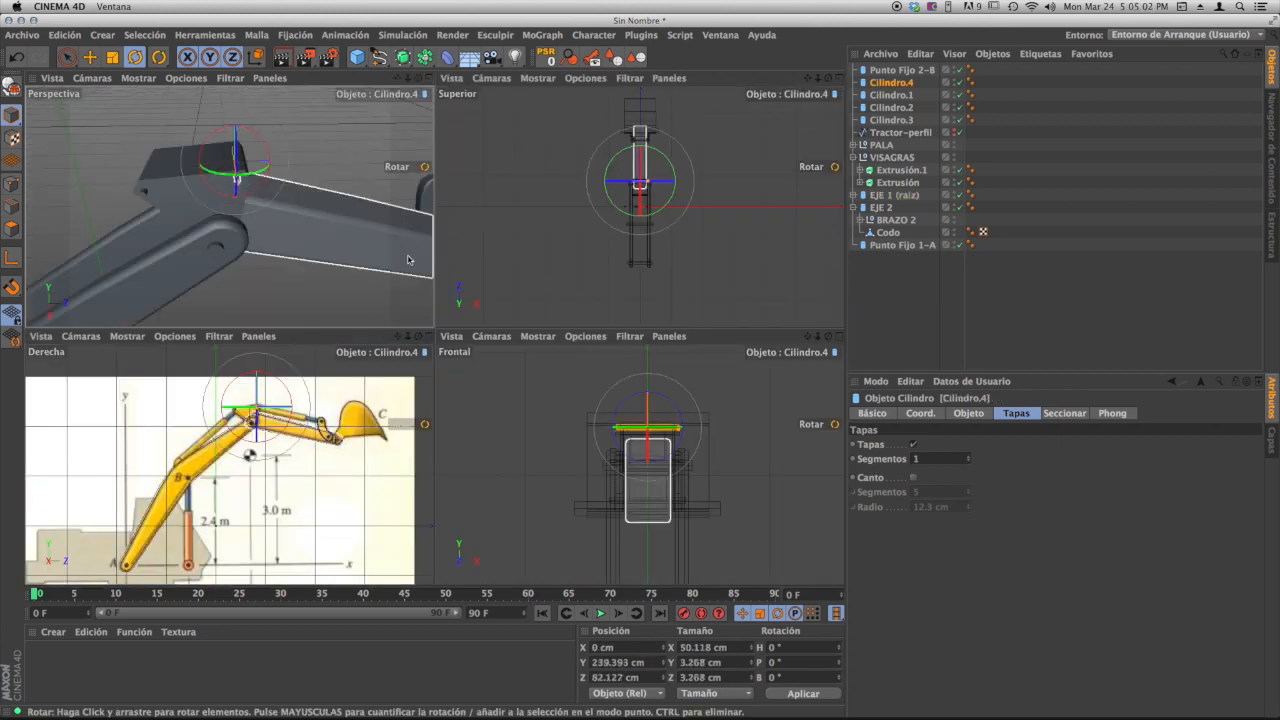
click(431, 338)
scroll(372, 292, up, 5)
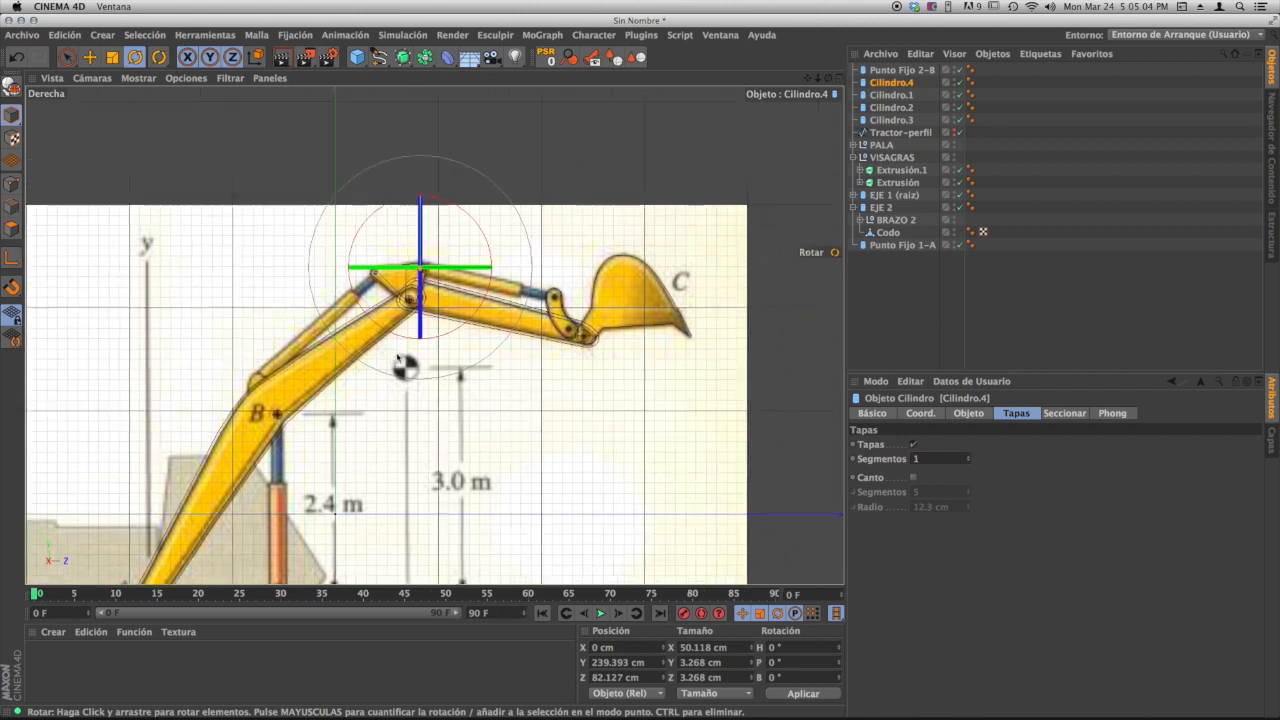
alt+middle_drag(372, 292, 386, 329)
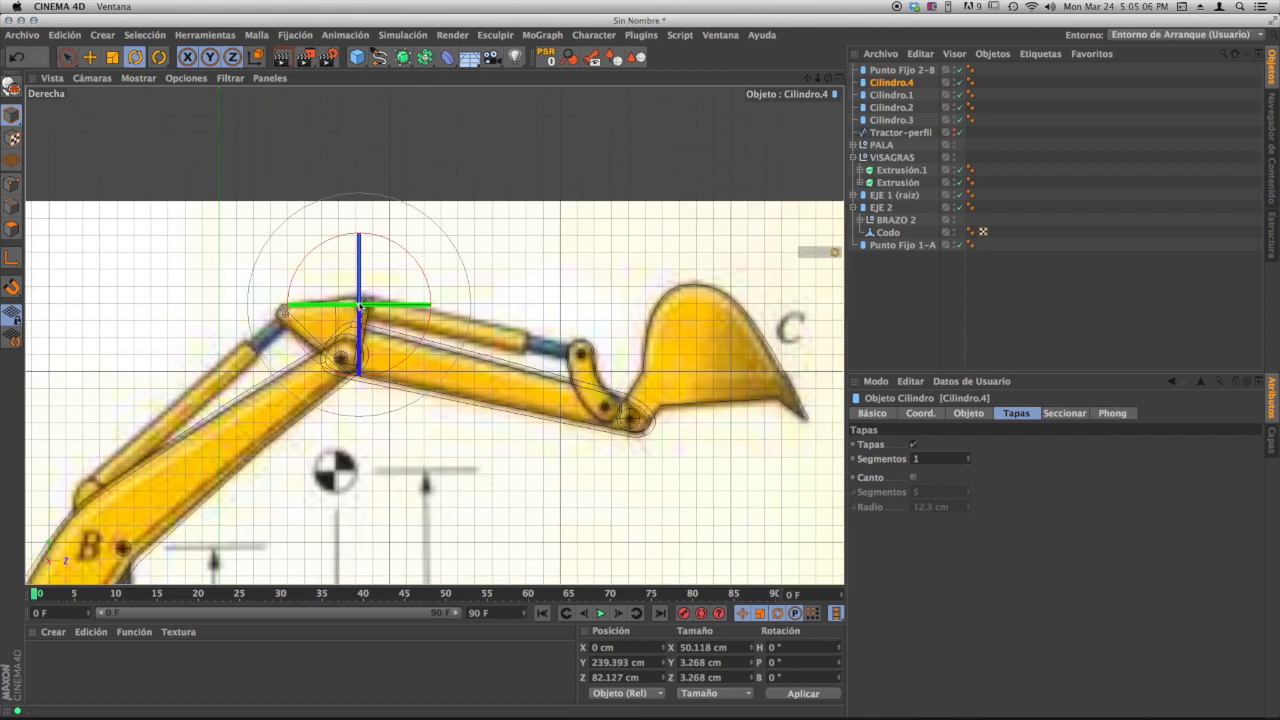
click(839, 82)
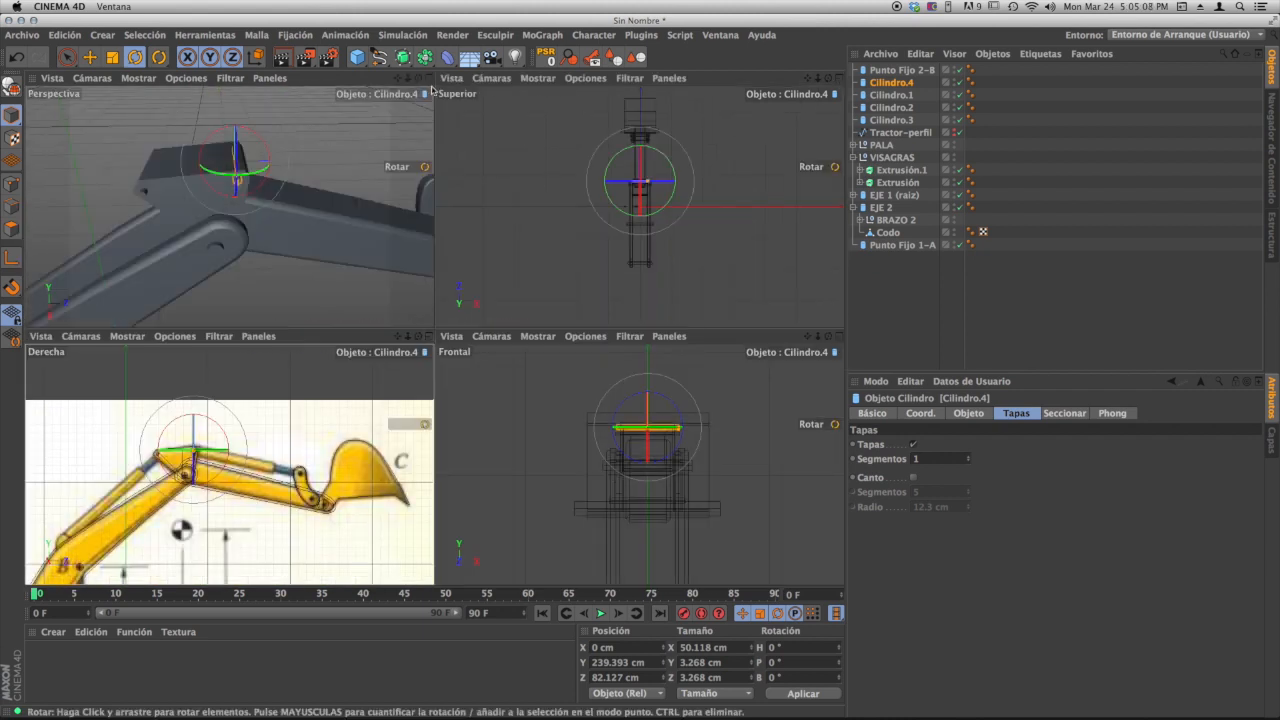
double_click(880, 82)
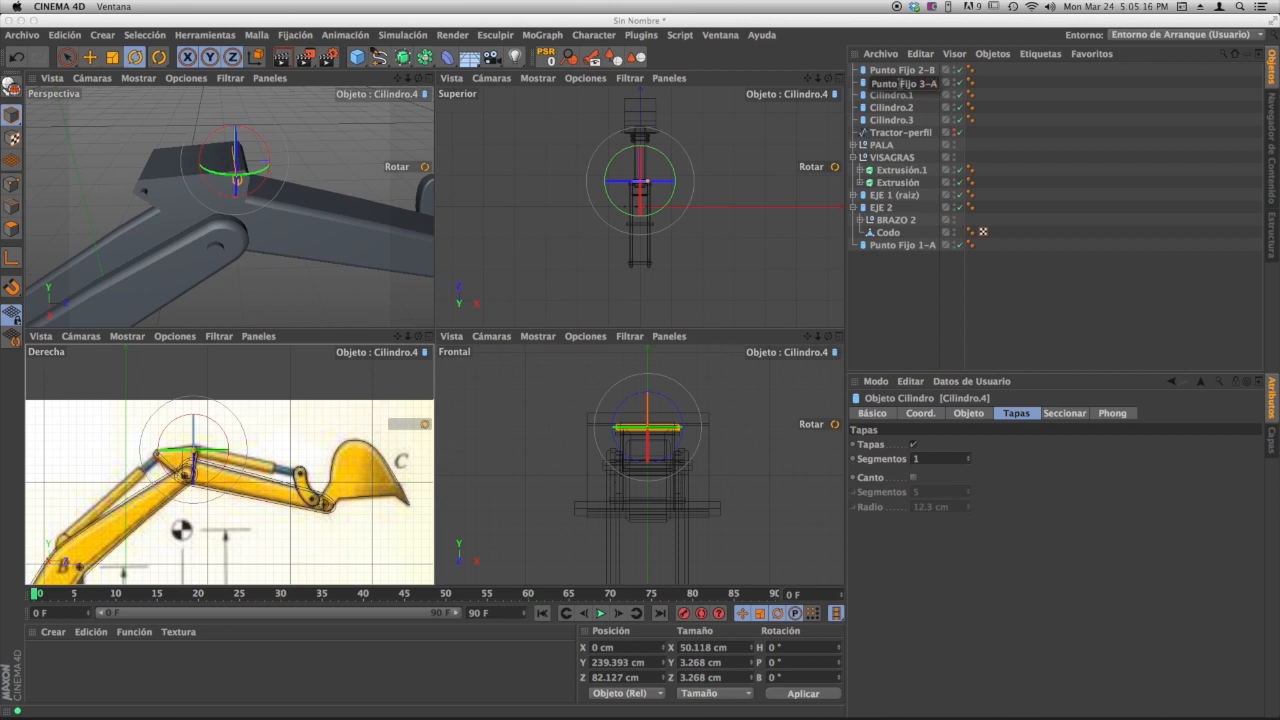
click(900, 84)
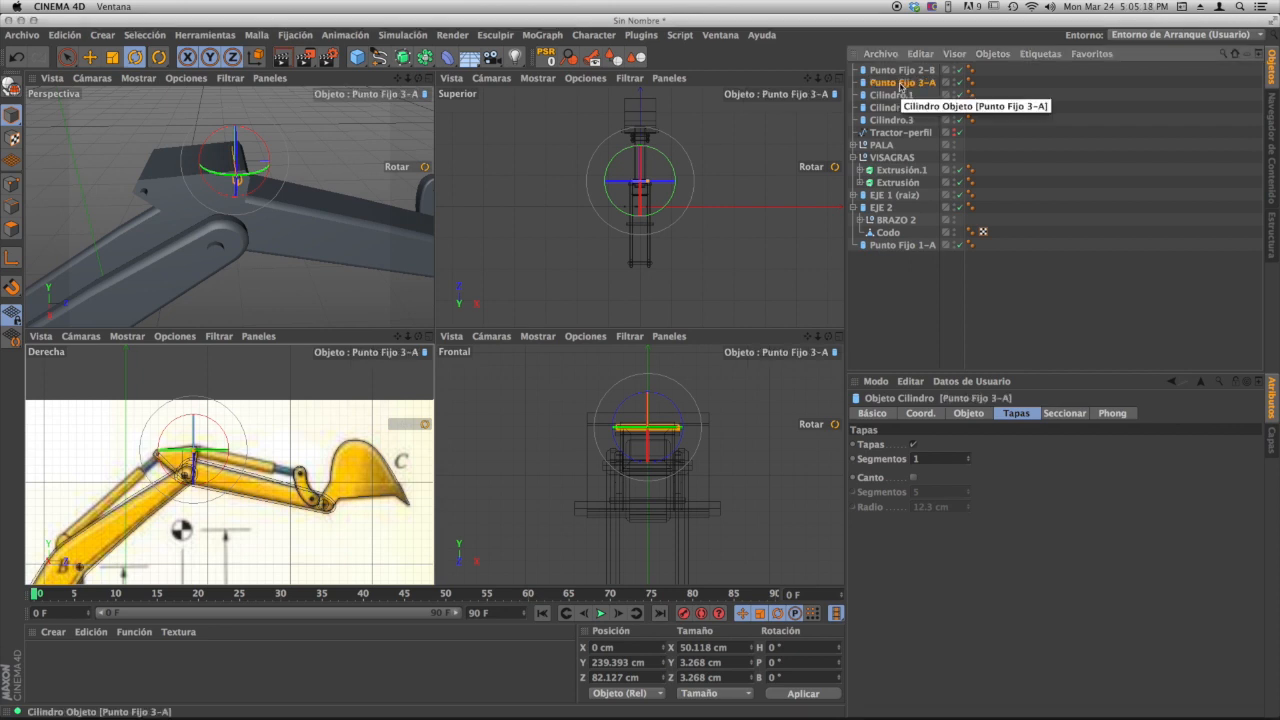
- Select the pin through the upper end of the bucket hinge, Cilindro.1, and rename it Punto Fijo 3-B
alt+drag(365, 238, 234, 263)
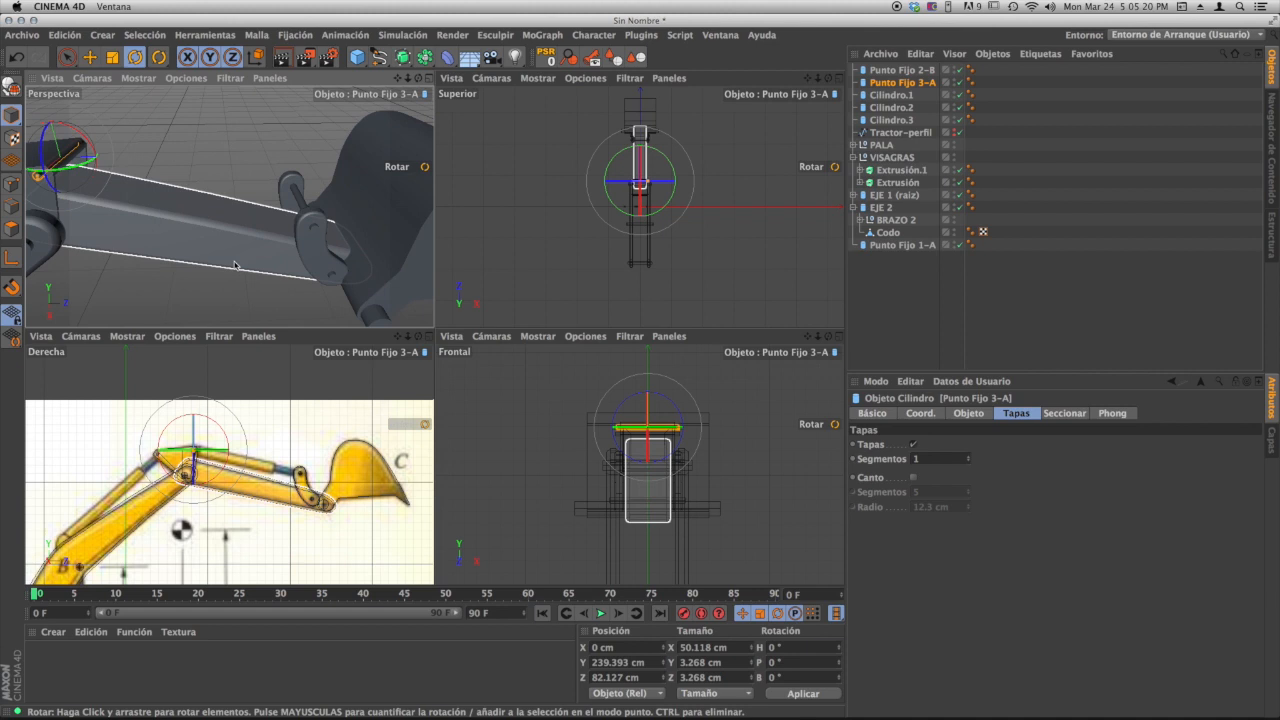
click(314, 231)
alt+middle_drag(309, 253, 327, 260)
double_click(891, 95)
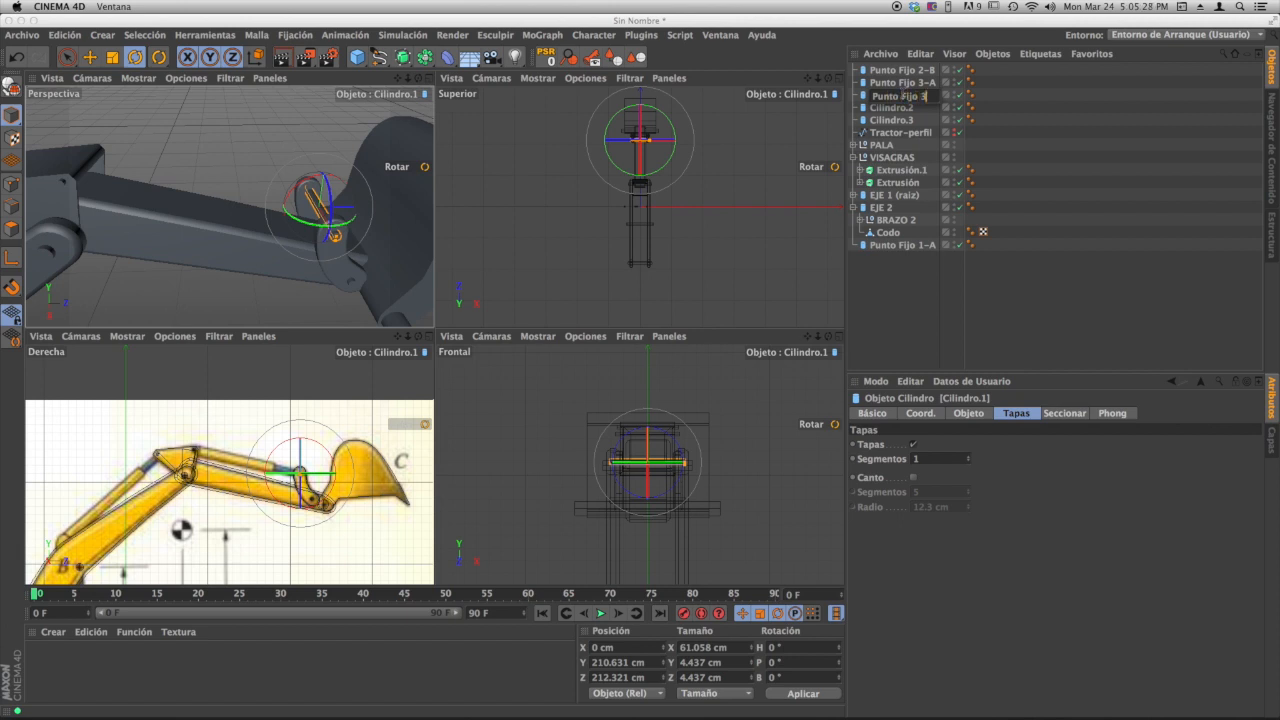
key(Return)
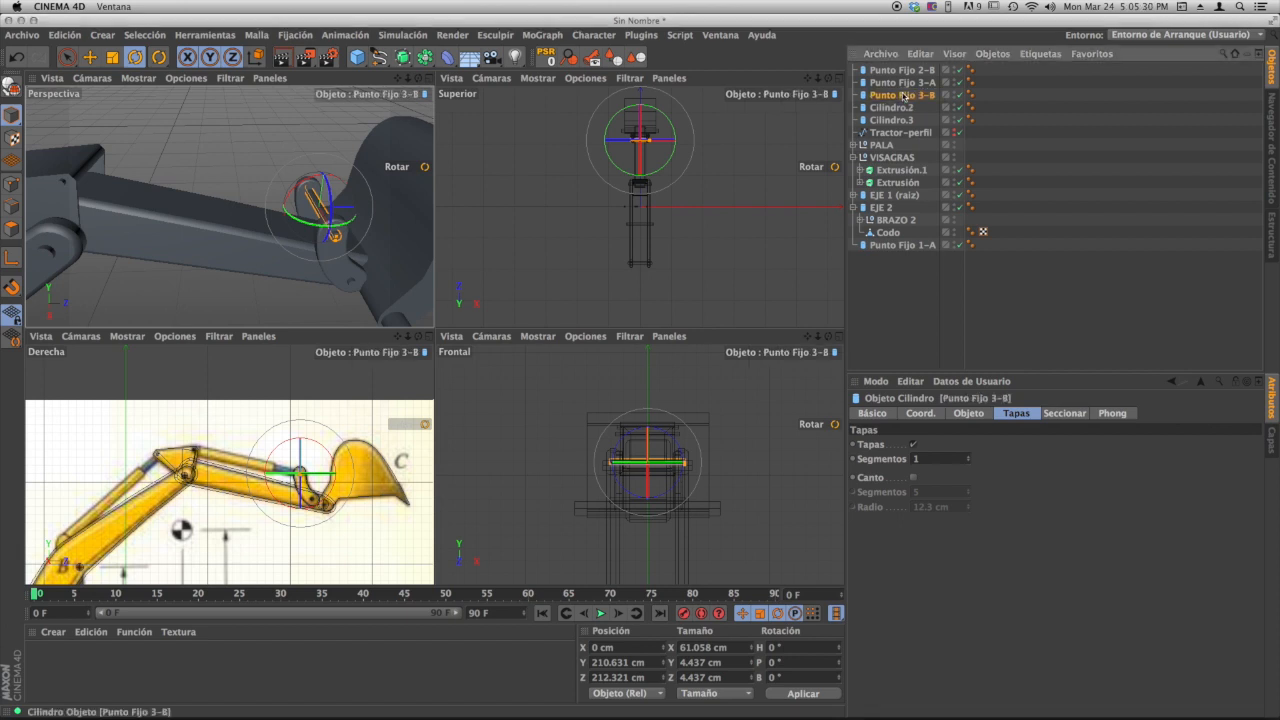
key(super+Tab)
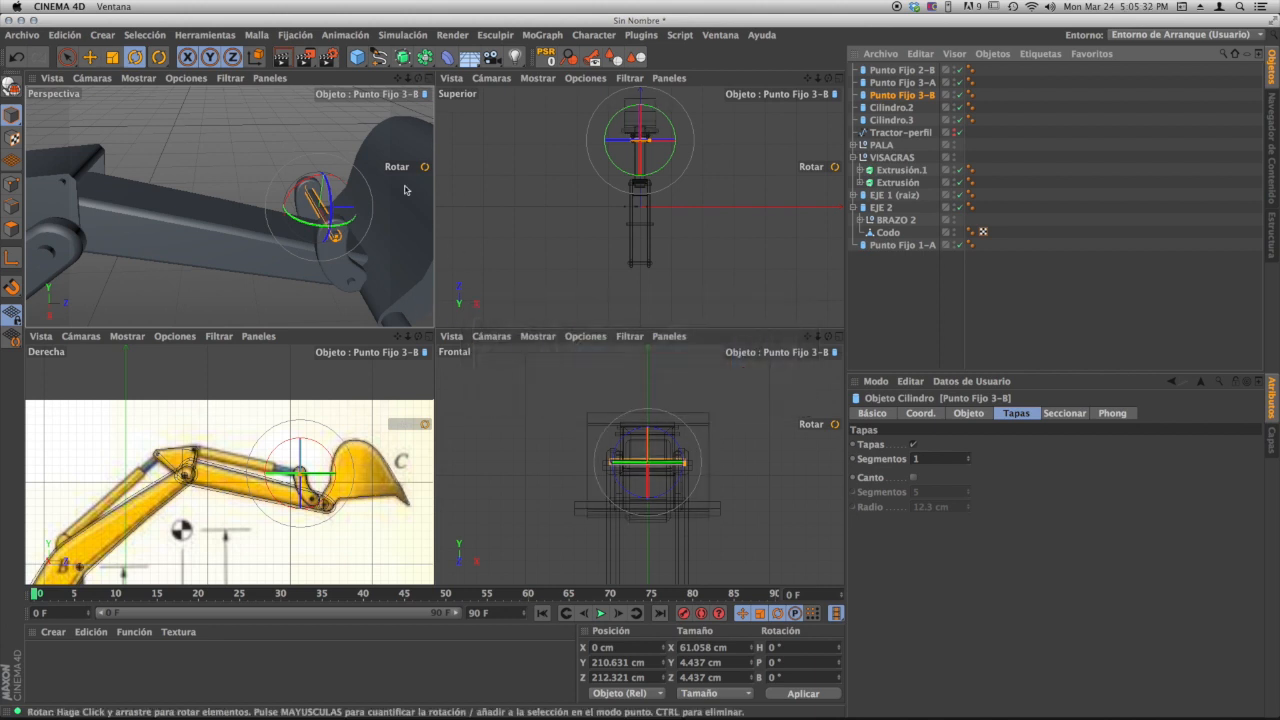
- Compare the hinge pins with the reference drawing in the side view and test-rotate the lower hinge pin, Cilindro.2, undoing the rotation
click(430, 336)
alt+middle_drag(424, 405, 354, 388)
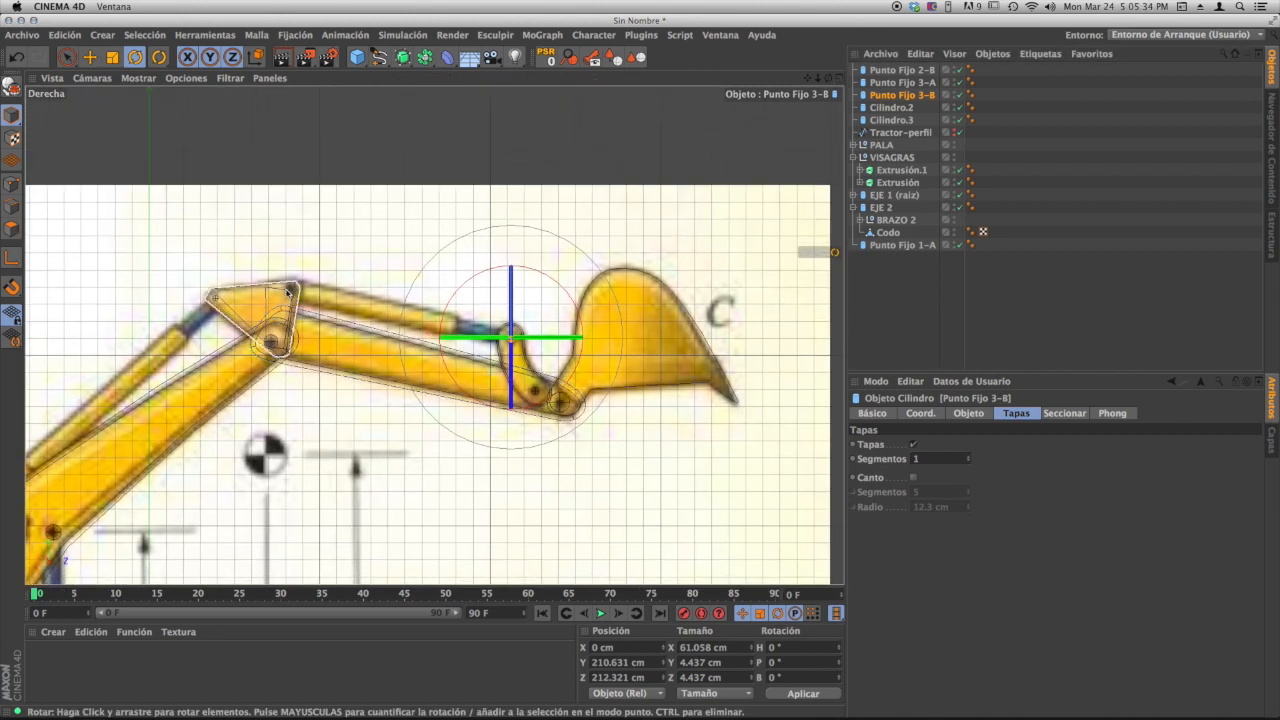
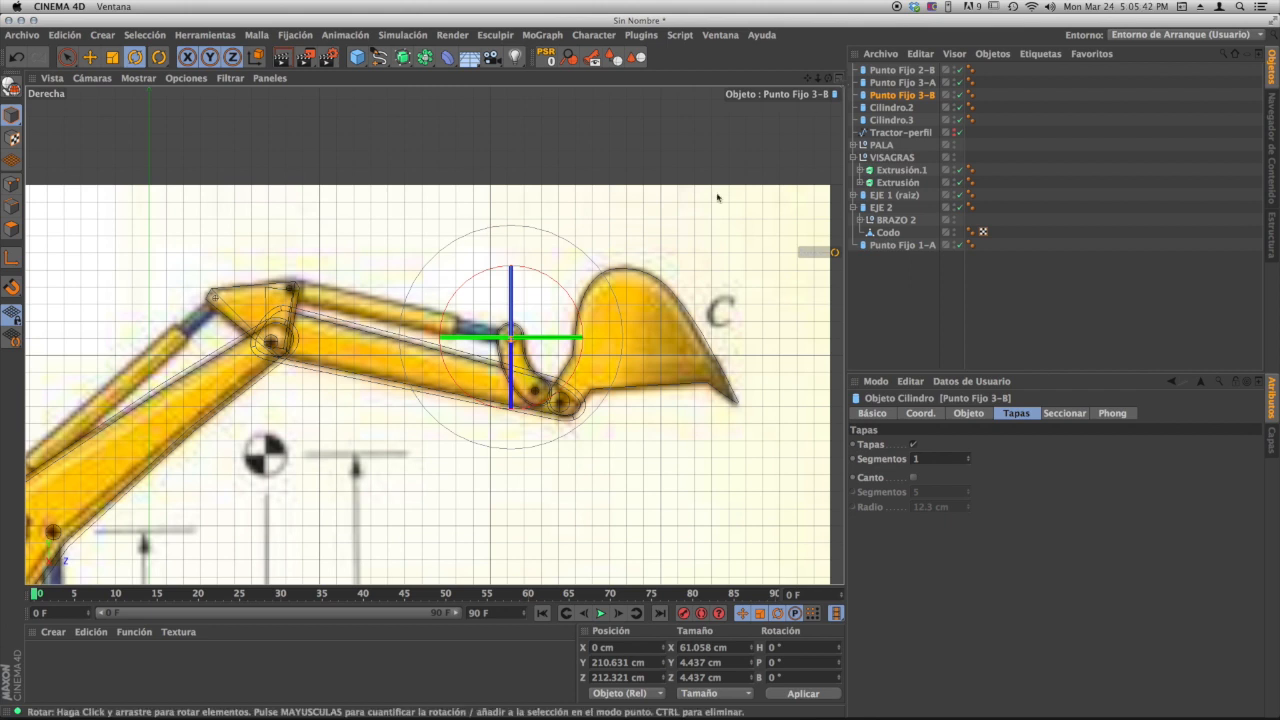
click(539, 388)
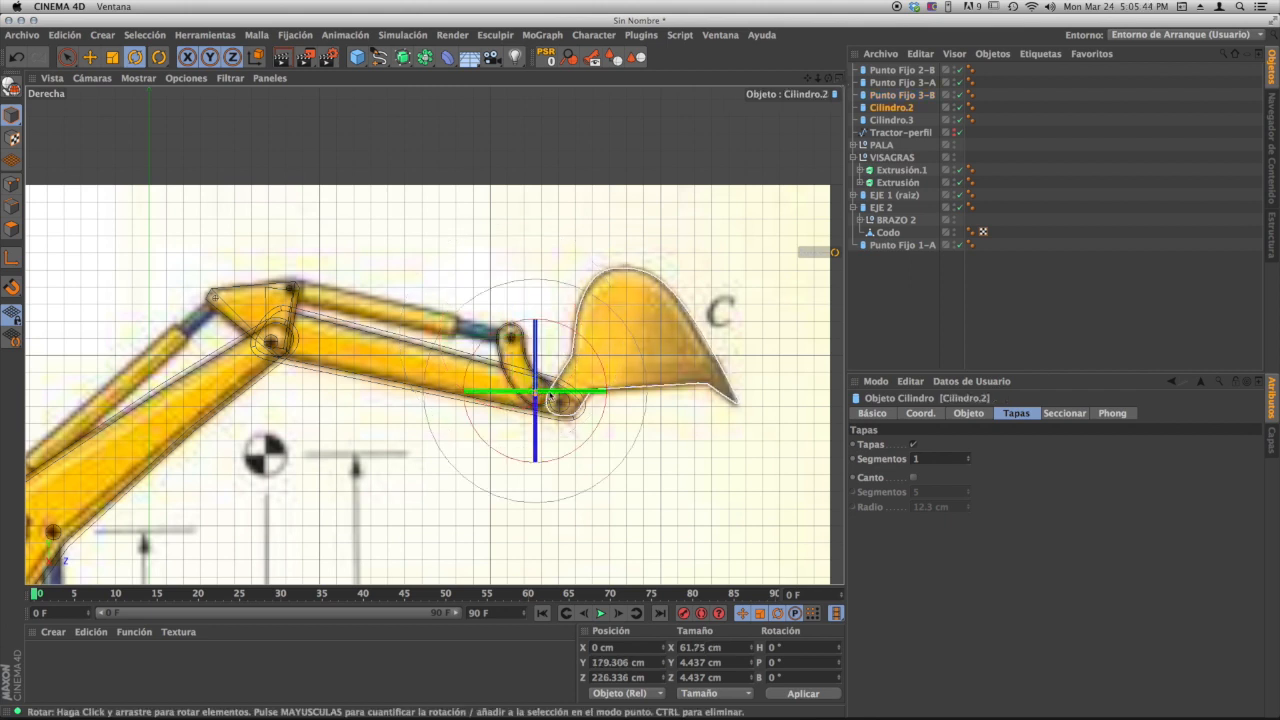
scroll(539, 390, up, 5)
alt+middle_drag(539, 405, 497, 326)
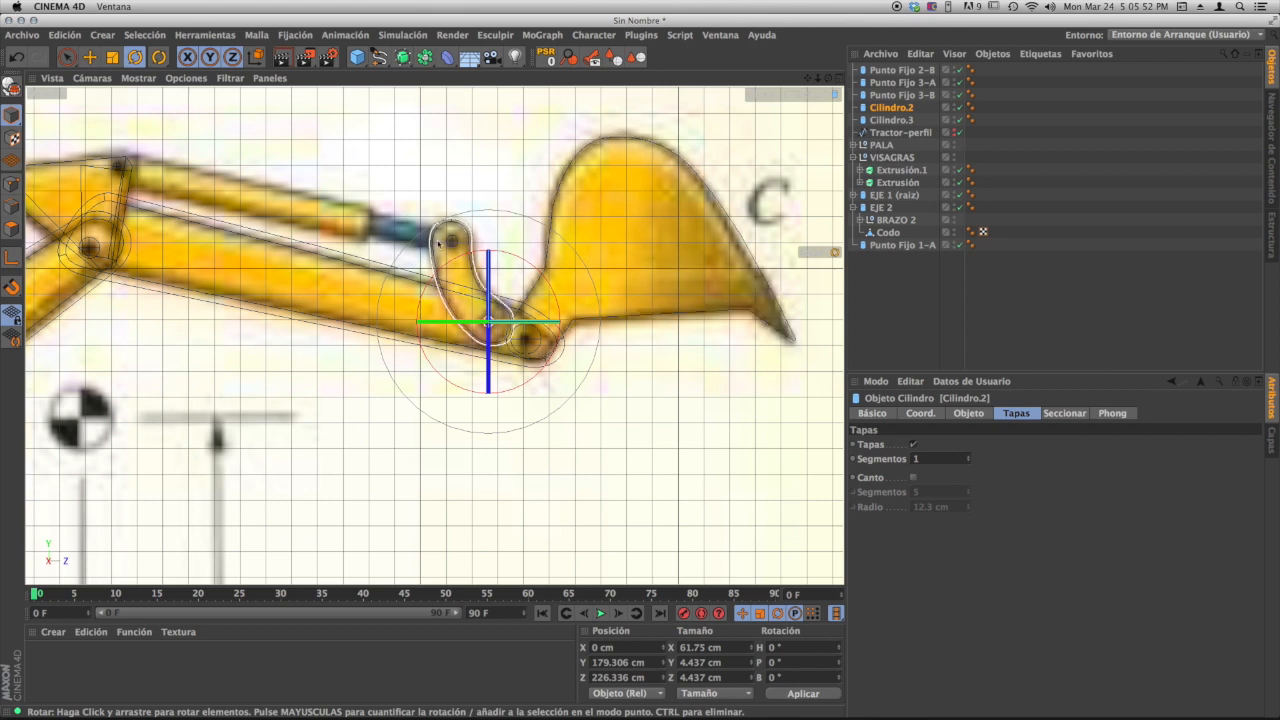
drag(527, 249, 553, 263)
key(super+z)
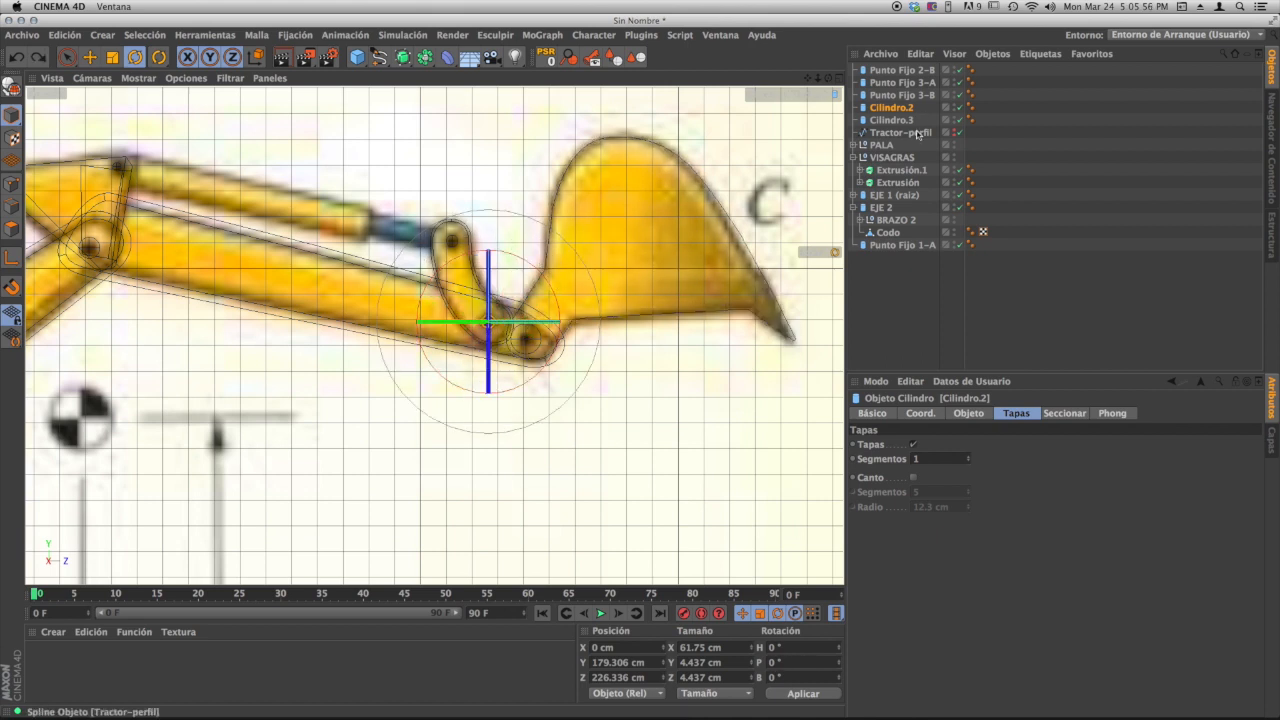
- Select the VISAGRAS group and check where its rotation pivot lies relative to the bucket hinge
click(885, 158)
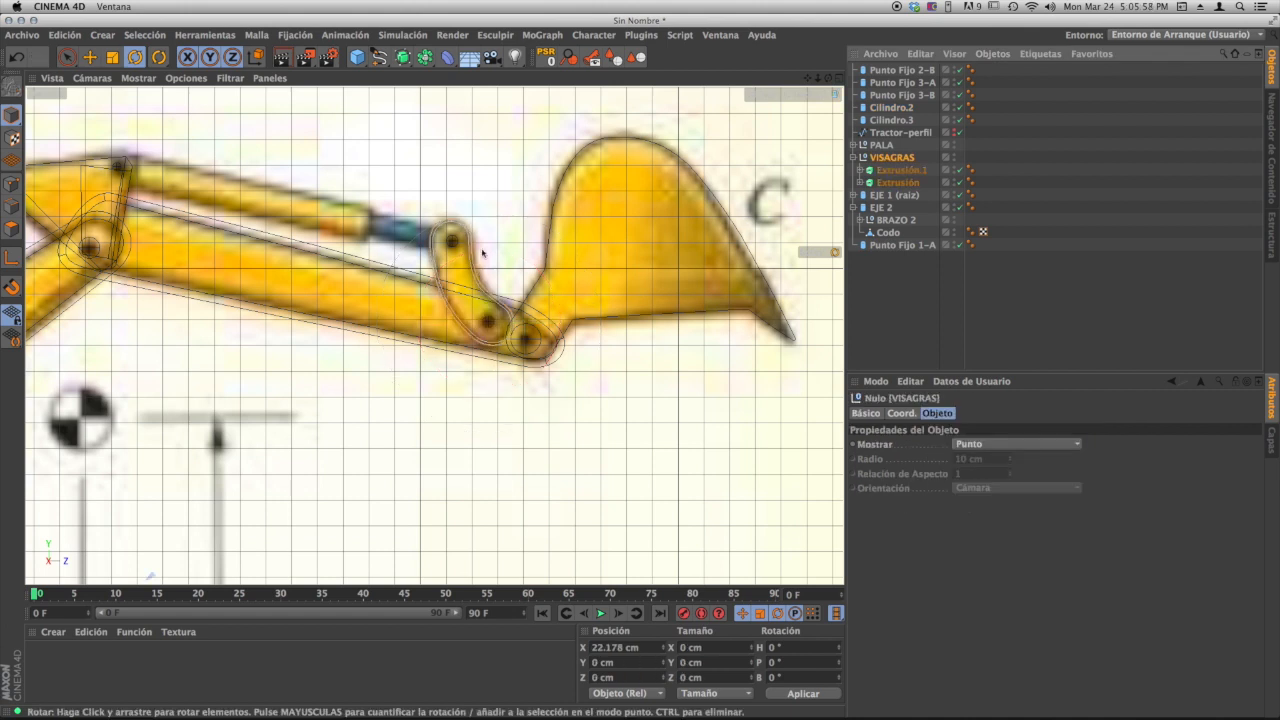
click(135, 57)
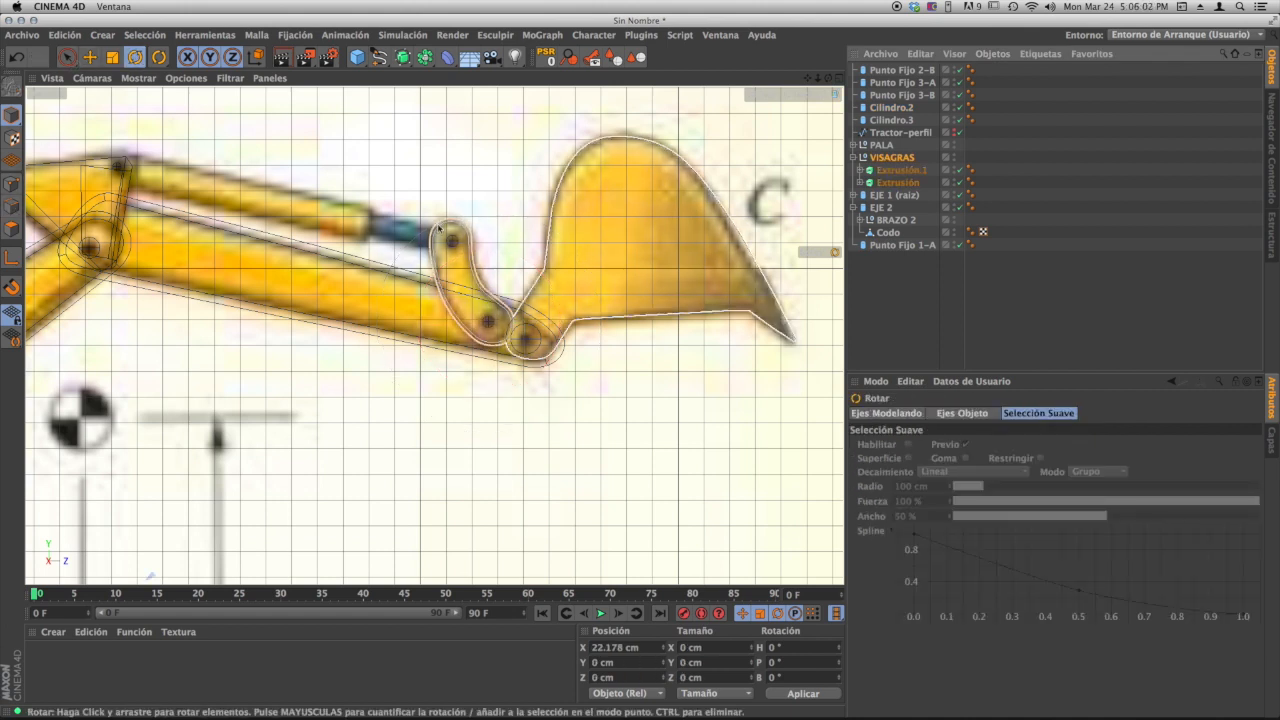
scroll(432, 391, down, 5)
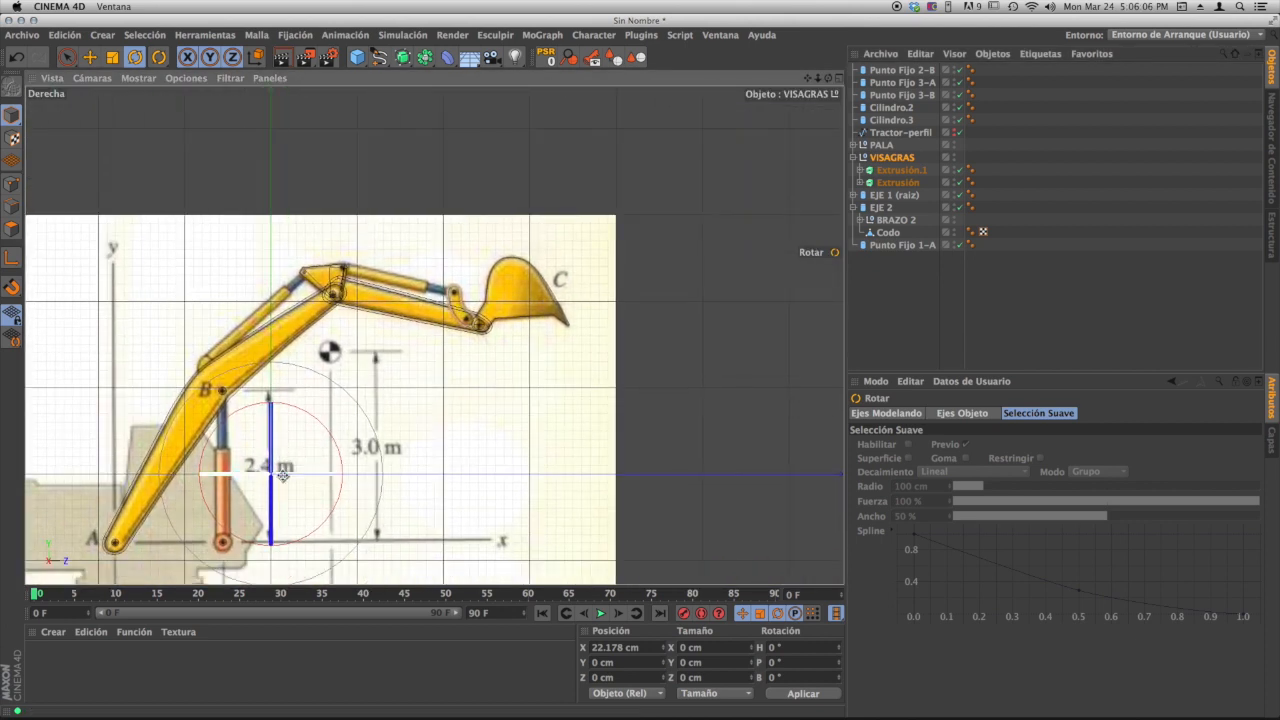
scroll(462, 347, up, 6)
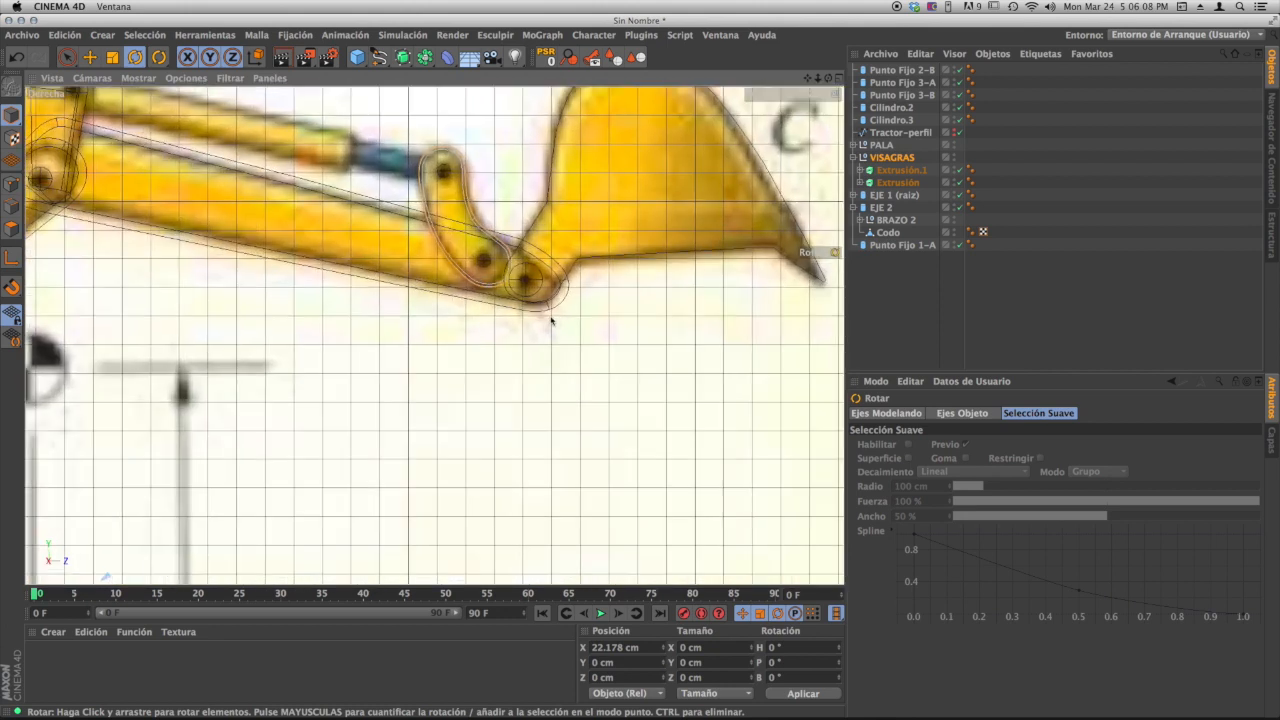
scroll(445, 275, up, 1)
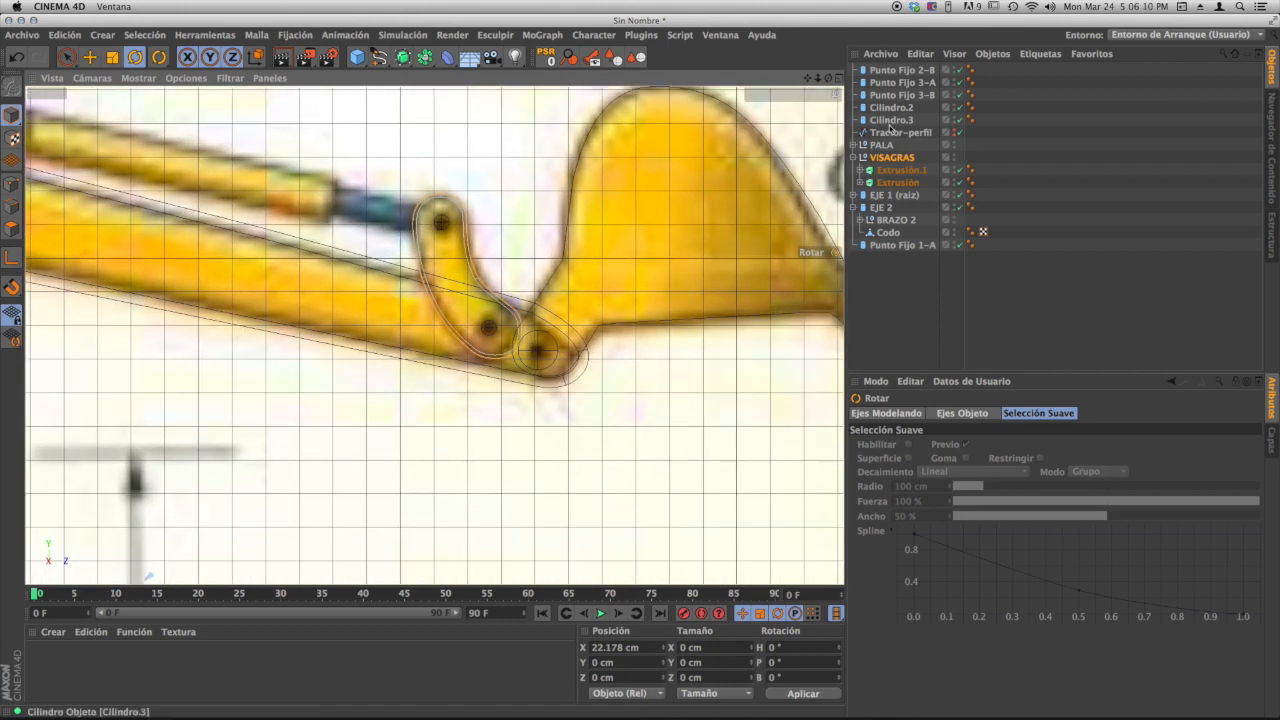
- Collapse the VISAGRAS group and rename the lower hinge pin, Cilindro.2, Punto Fijo-Visagra
click(879, 158)
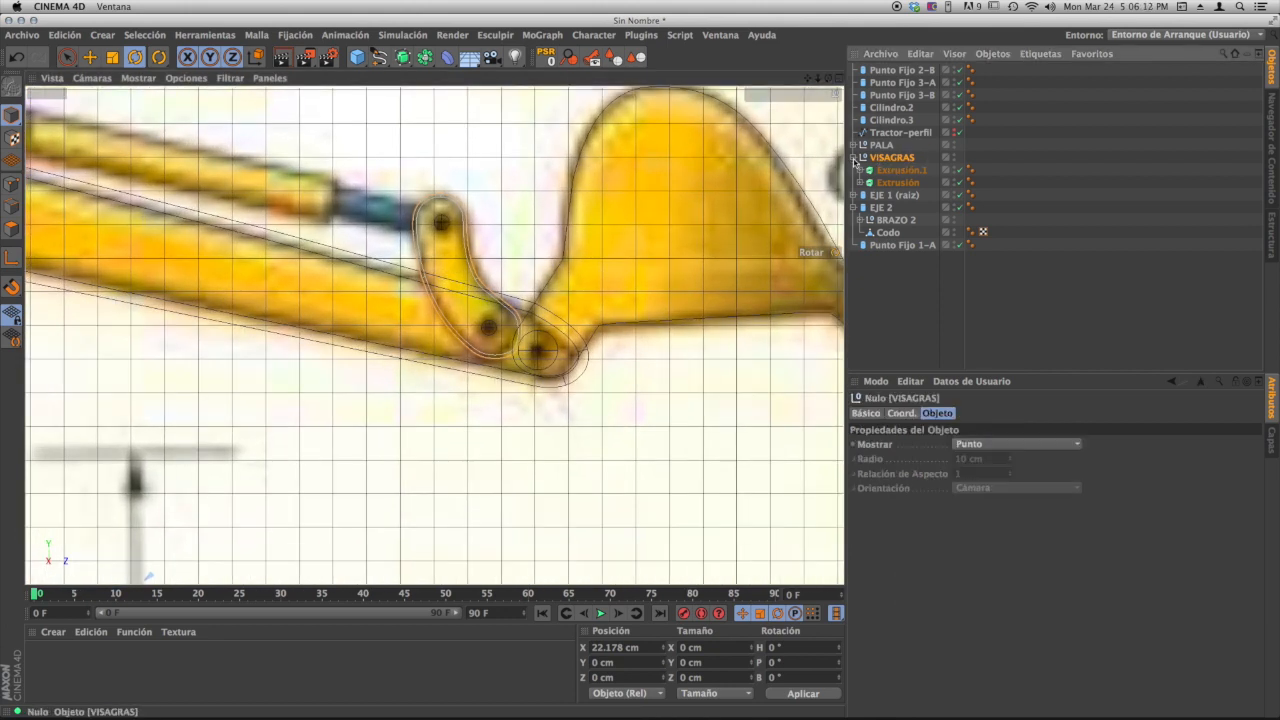
click(856, 158)
click(488, 328)
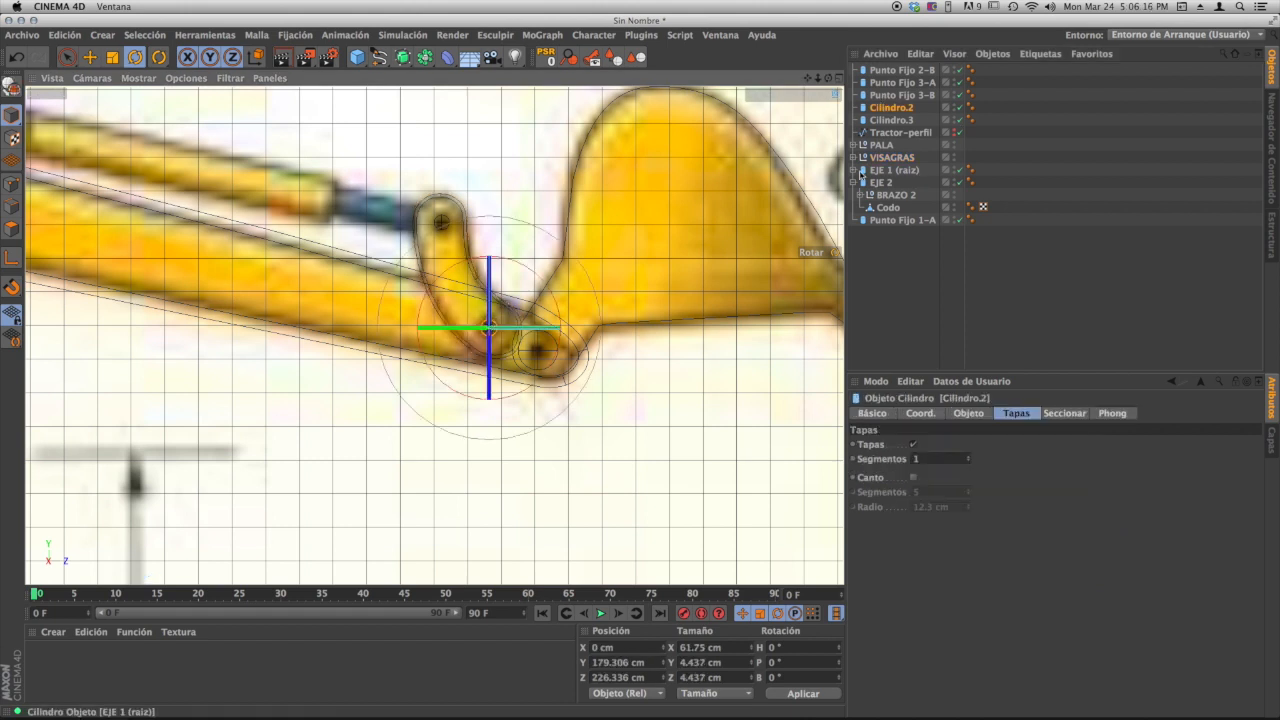
double_click(891, 108)
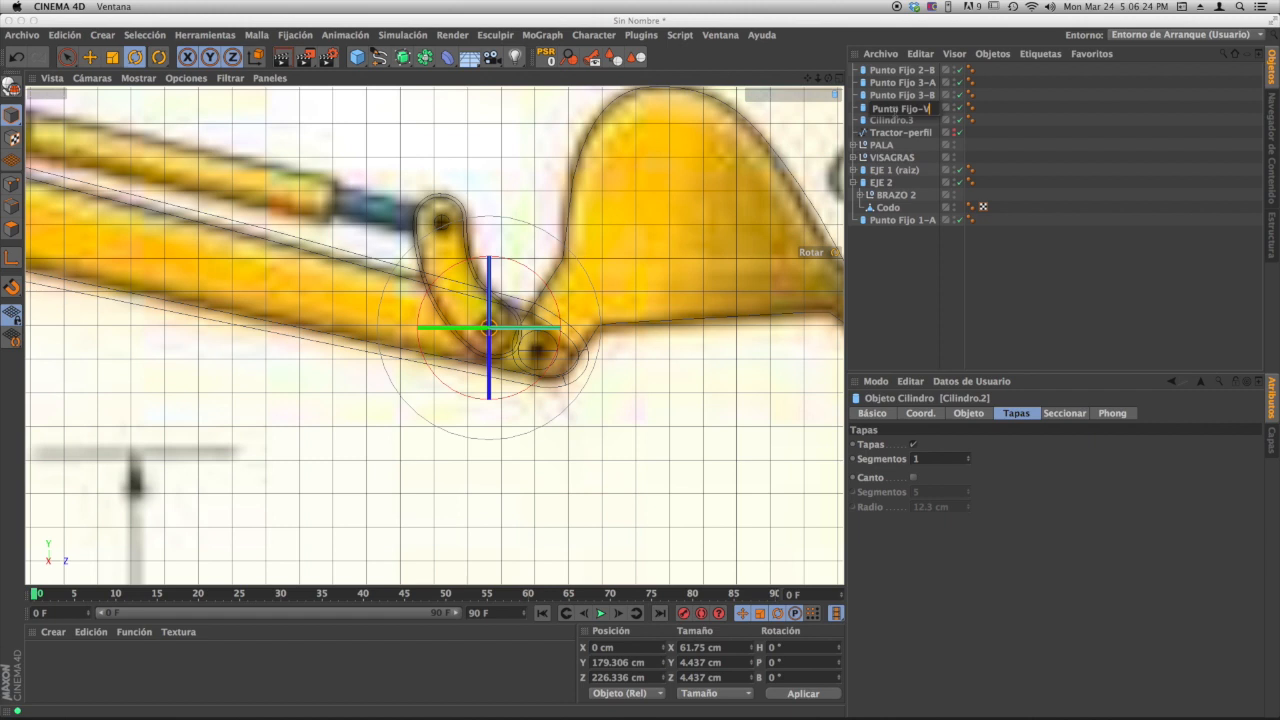
text(Punto Fijo-Visagra)
key(Return)
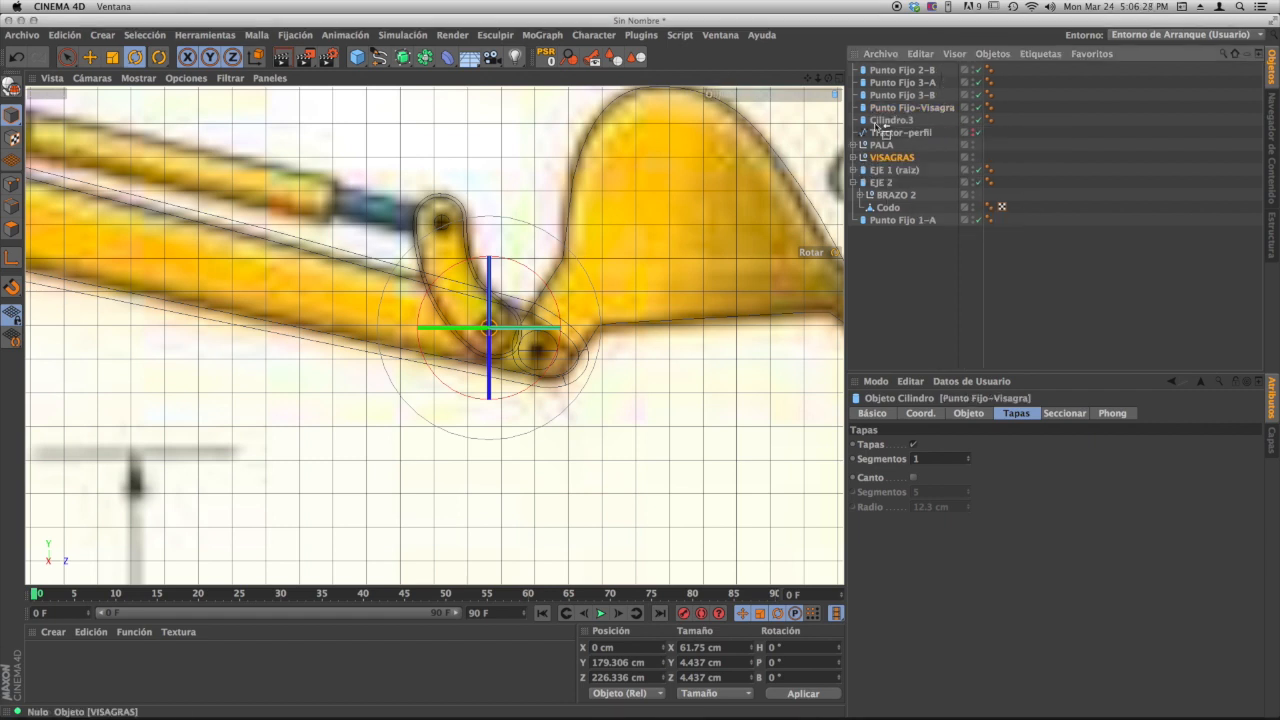
- Make the VISAGRAS group a child of Punto Fijo-Visagra and test the hinge's rotation about the pin, undoing the rotation
mouse_move(902, 106)
mouse_down()
mouse_move(916, 106)
mouse_move(880, 109)
mouse_up()
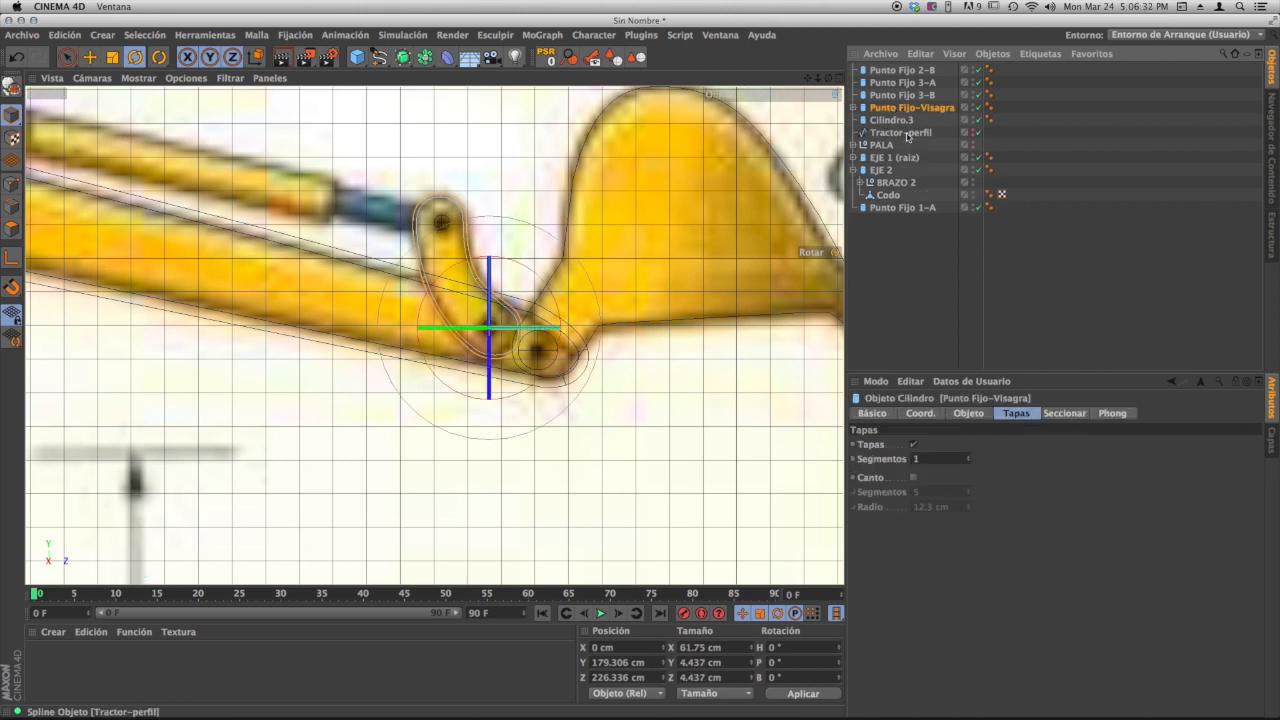
mouse_move(534, 277)
mouse_down()
mouse_move(552, 337)
mouse_move(523, 252)
mouse_move(540, 285)
mouse_move(508, 275)
mouse_move(548, 280)
mouse_up()
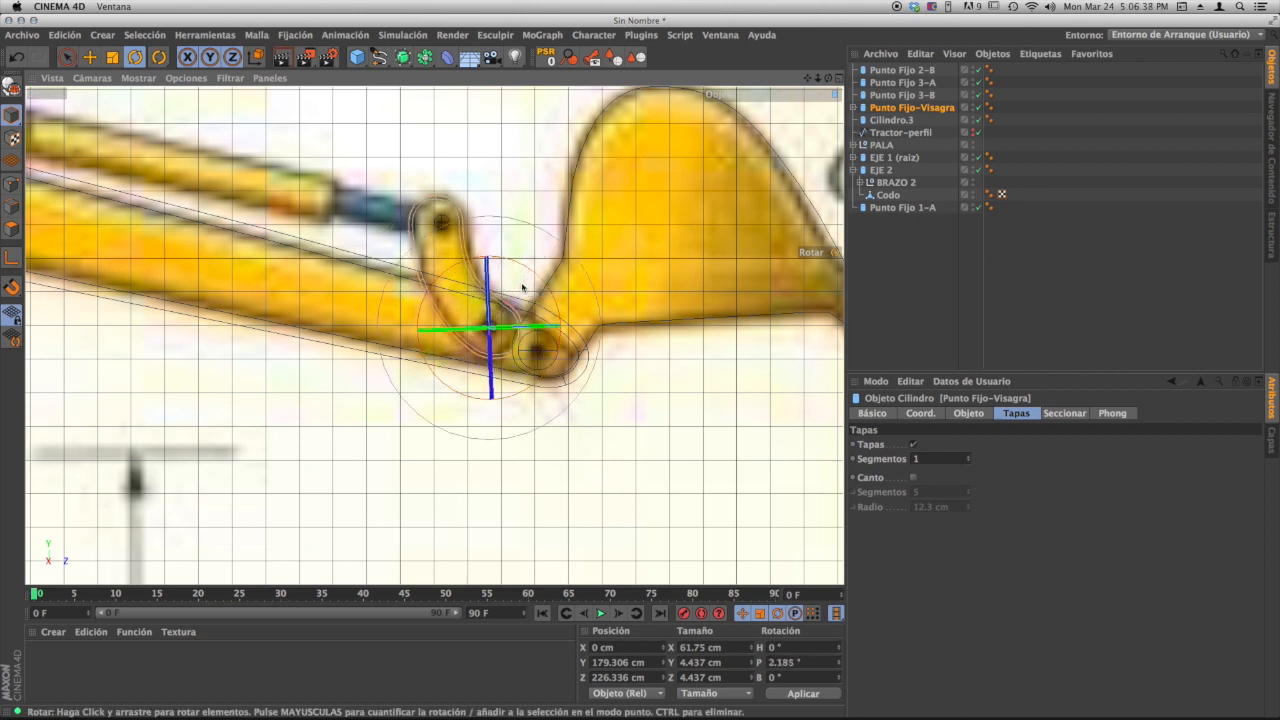
key(super+z)
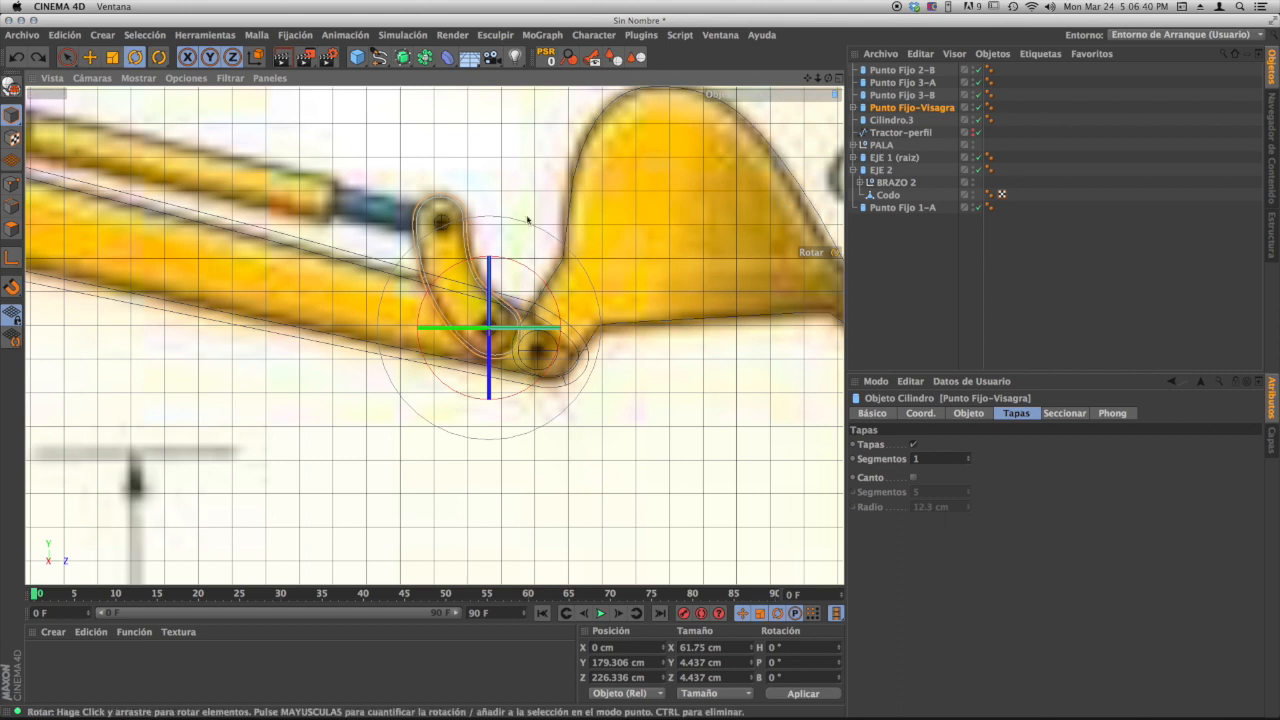
- Parent Punto Fijo 3-B to Punto Fijo-Visagra, test-rotate the hinge assembly, undo the rotation and collapse the hierarchy
click(441, 221)
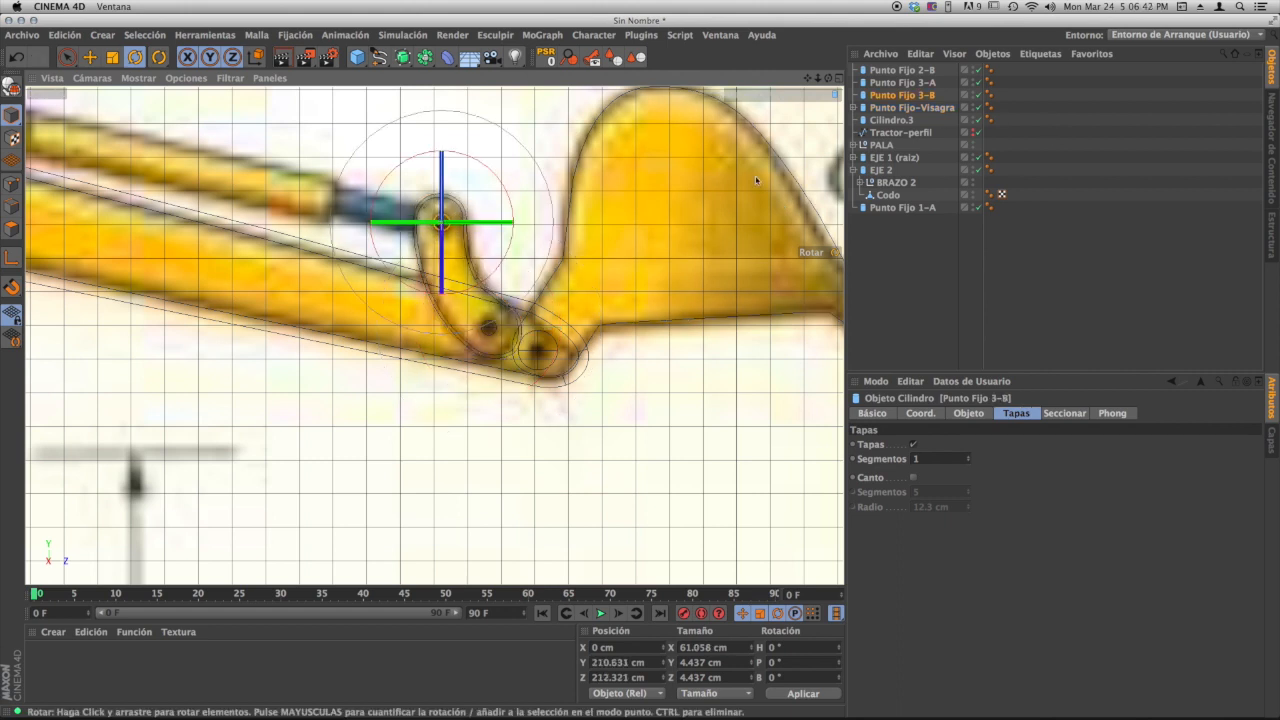
drag(890, 110, 893, 108)
click(905, 96)
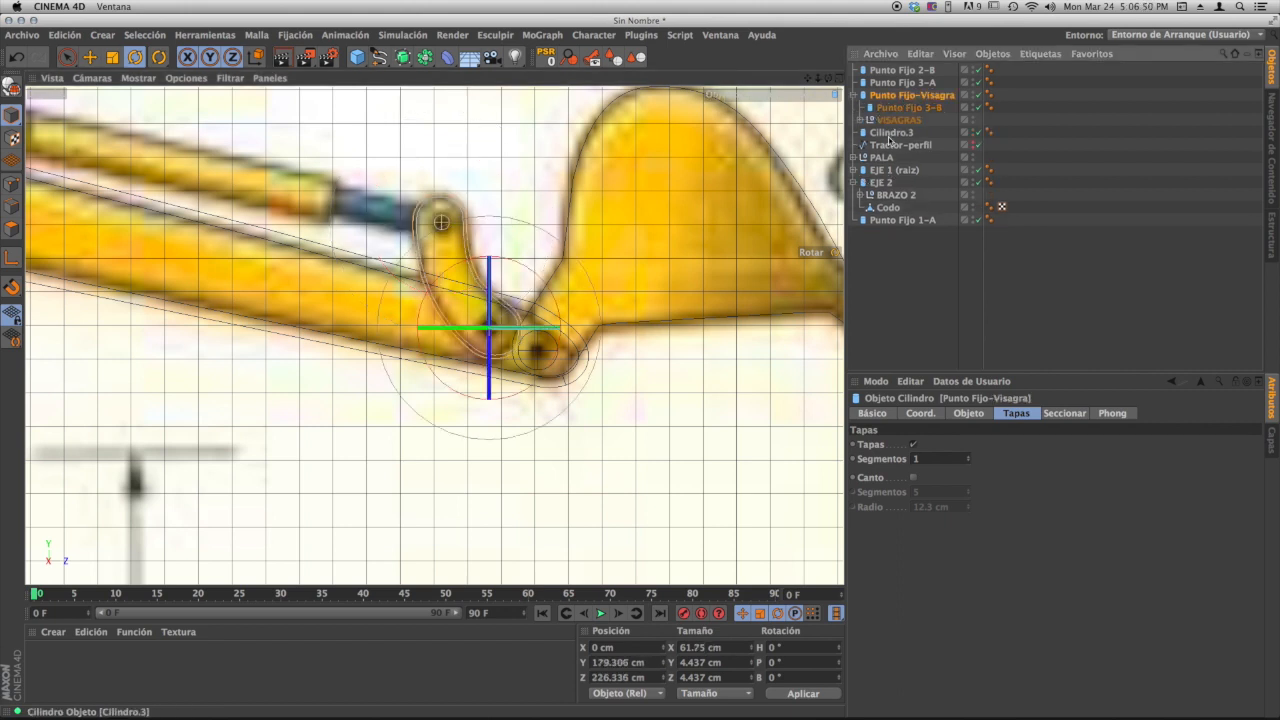
mouse_move(540, 278)
mouse_down()
mouse_move(558, 311)
mouse_move(547, 282)
mouse_up()
key(super+z)
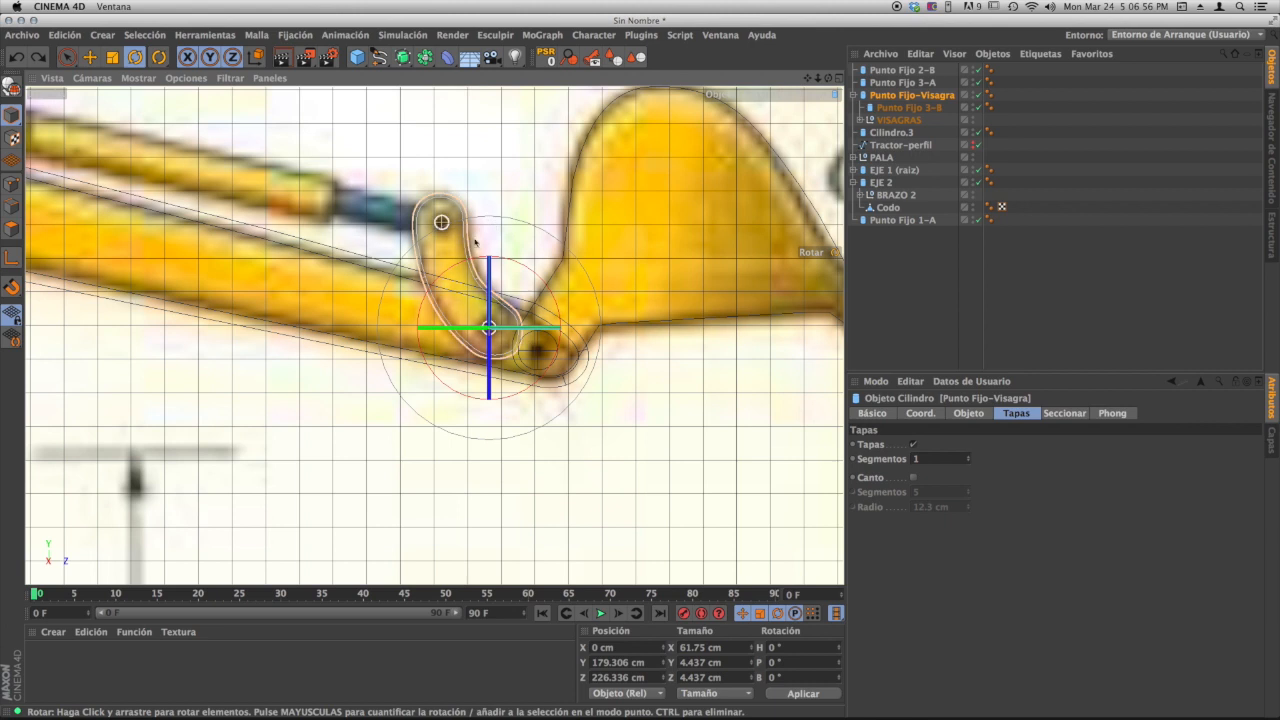
alt+middle_drag(555, 335, 577, 333)
scroll(577, 333, down, 4)
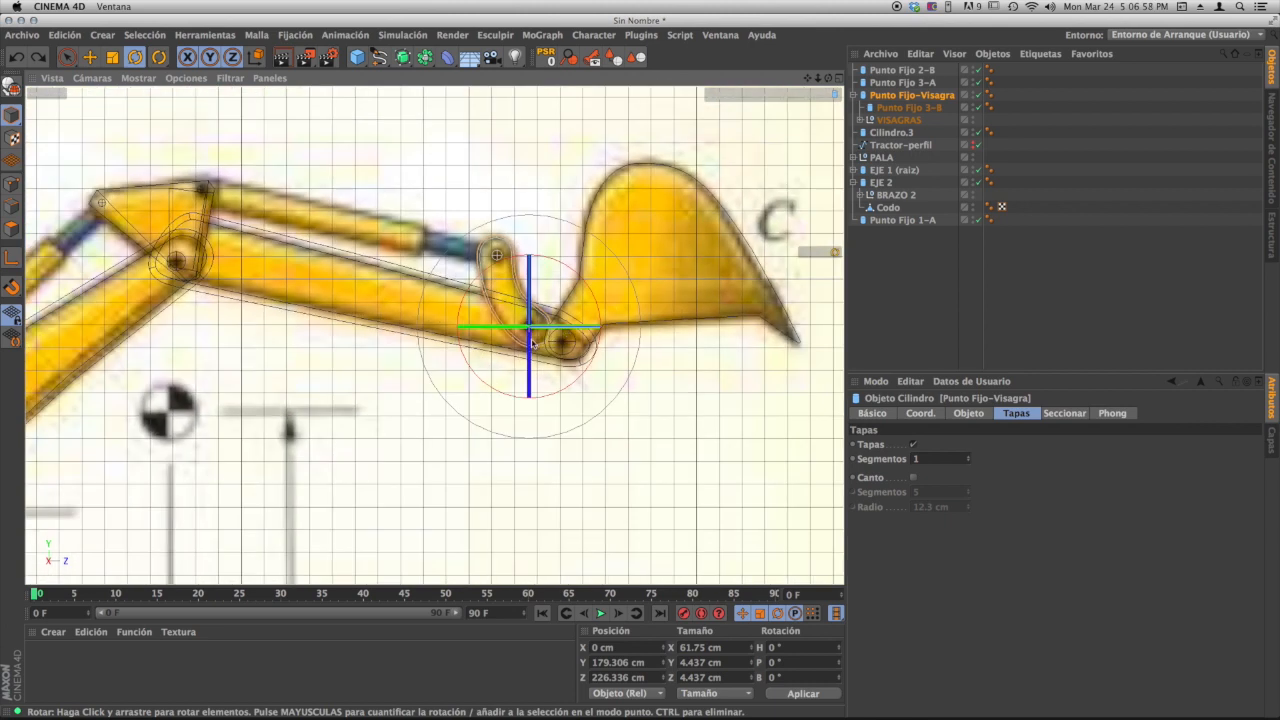
scroll(513, 345, up, 3)
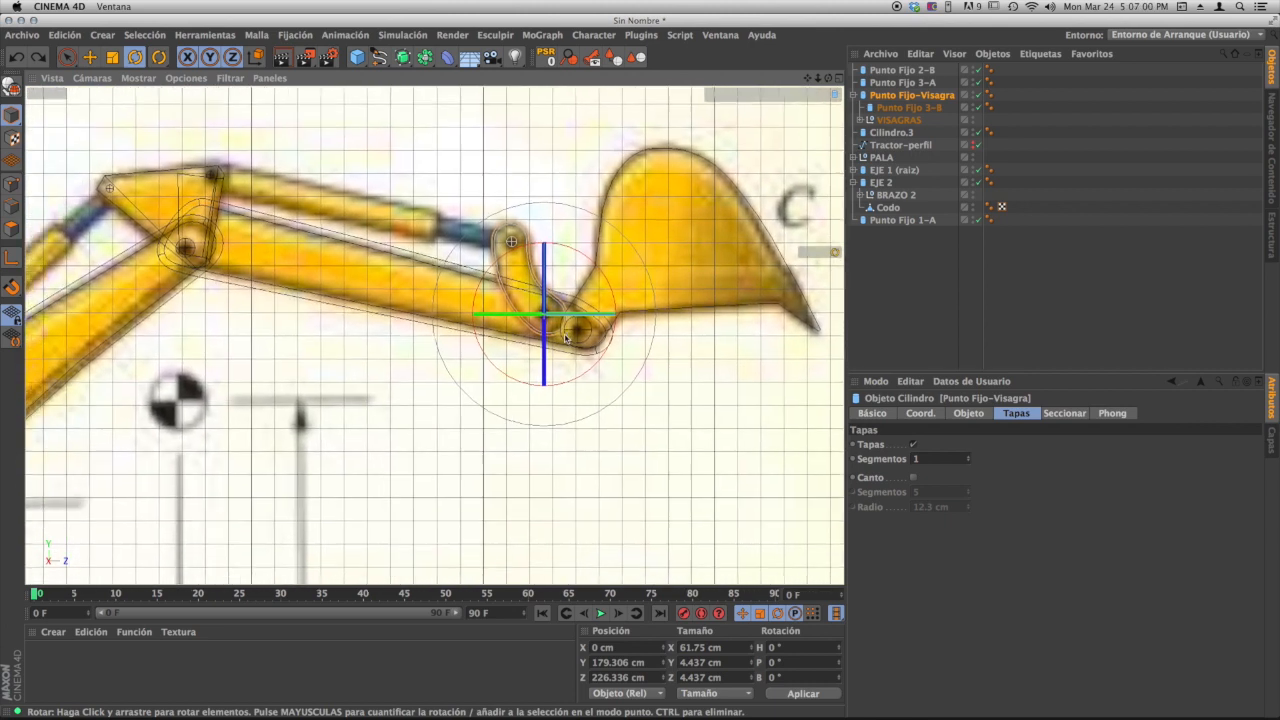
scroll(521, 340, up, 1)
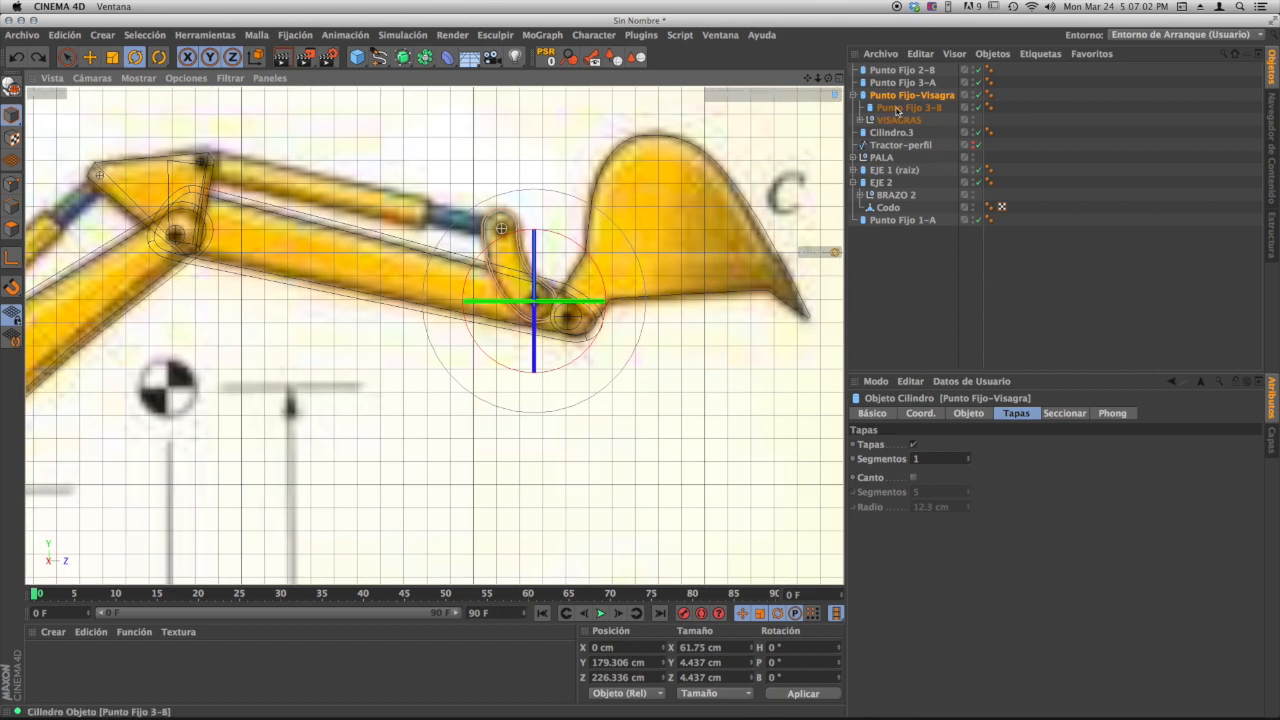
click(860, 95)
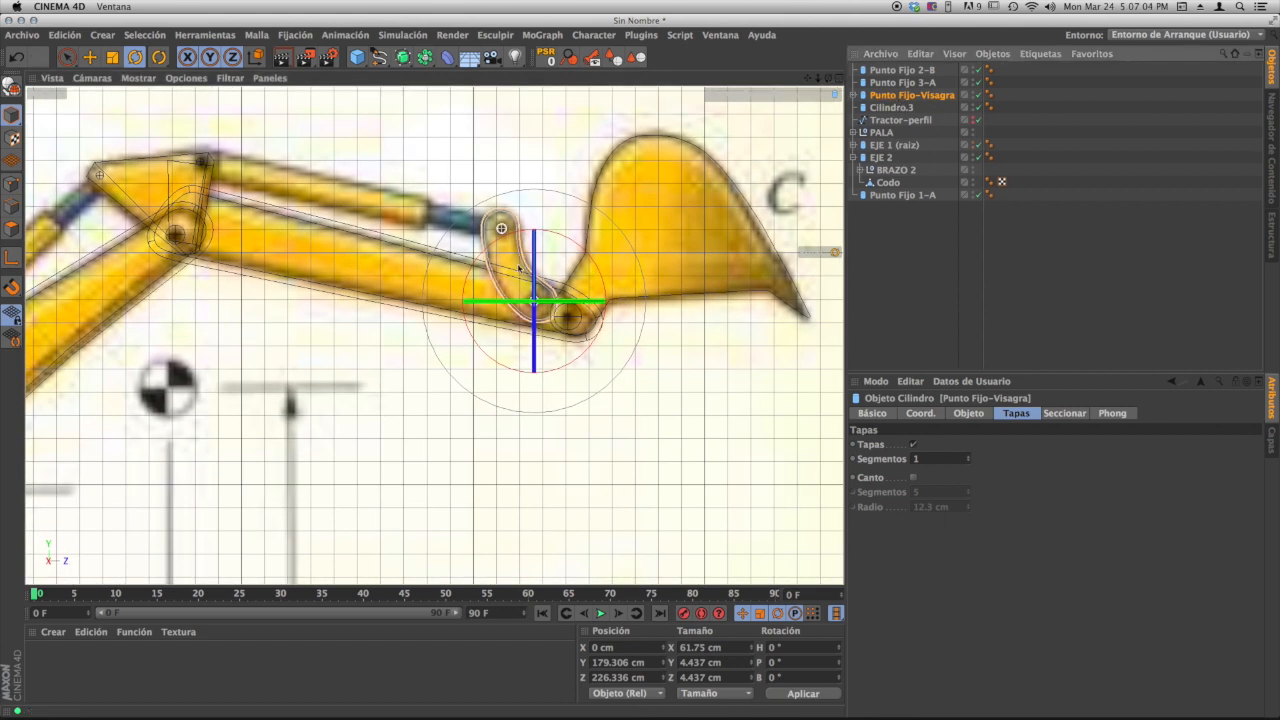
- Inspect the pin joining the second arm to the bucket, Cilindro.3, in perspective and rename it EJE 3
alt+middle_drag(547, 282, 477, 281)
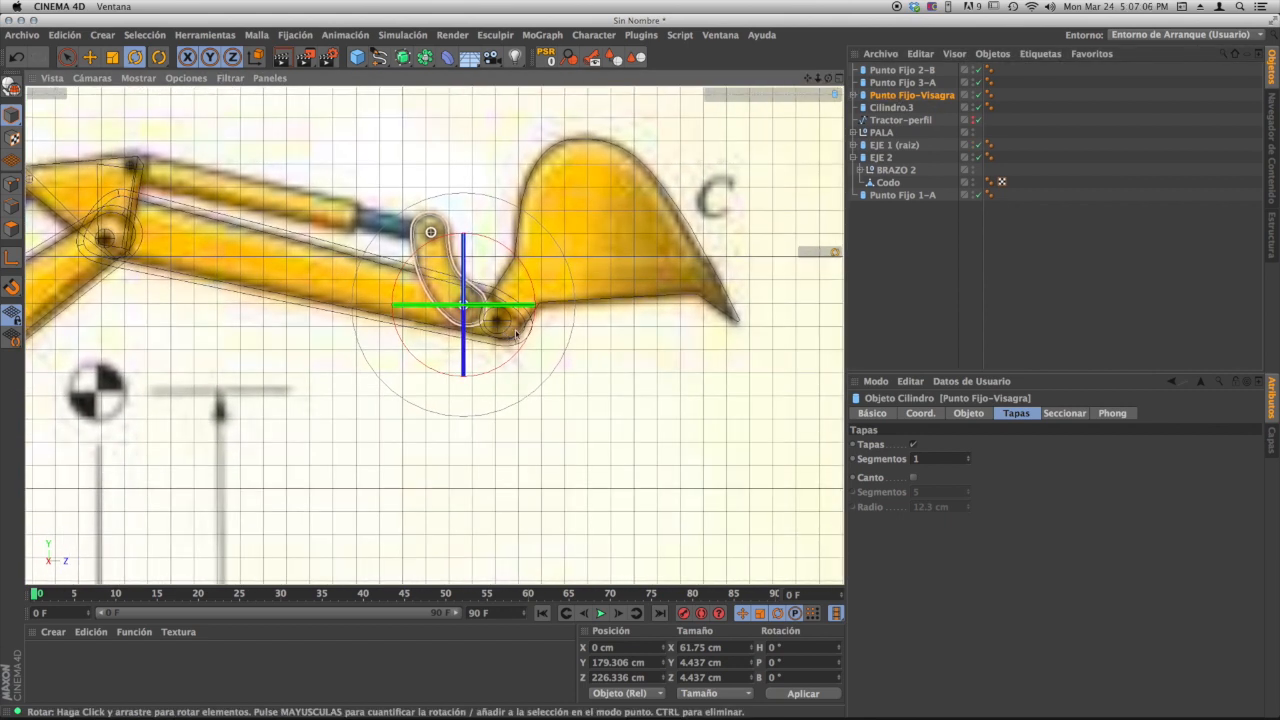
click(514, 330)
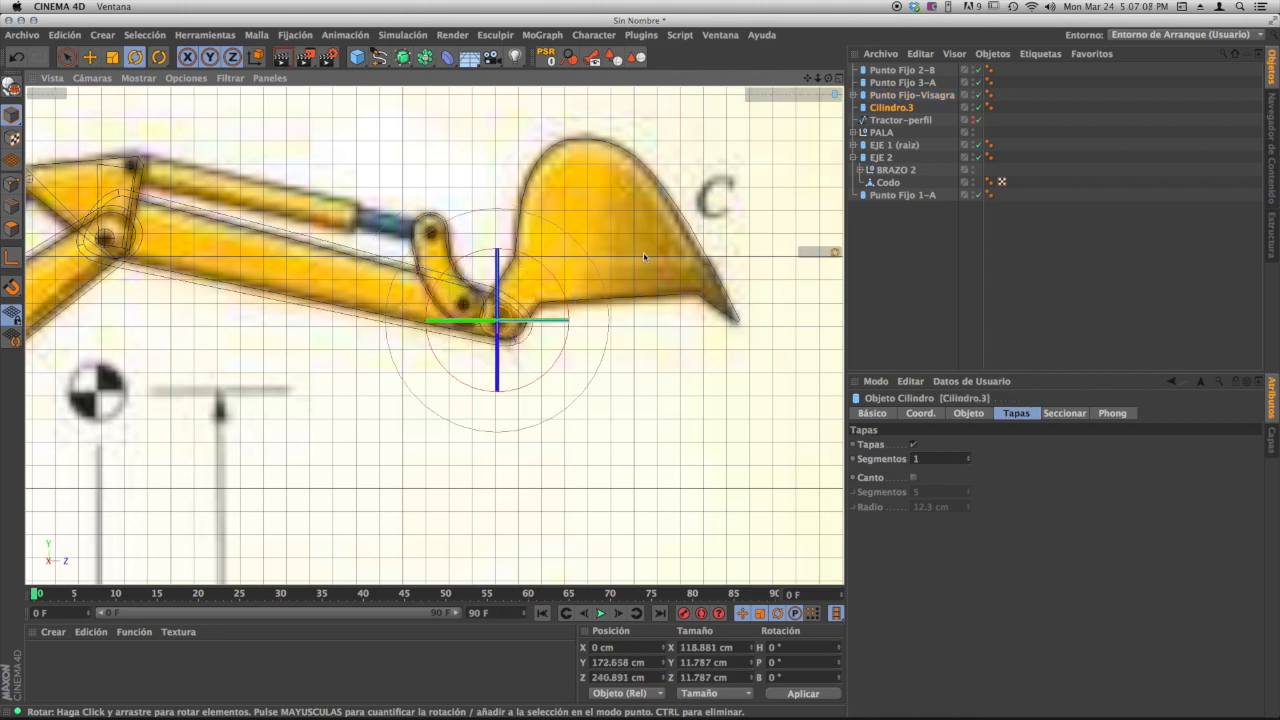
click(838, 78)
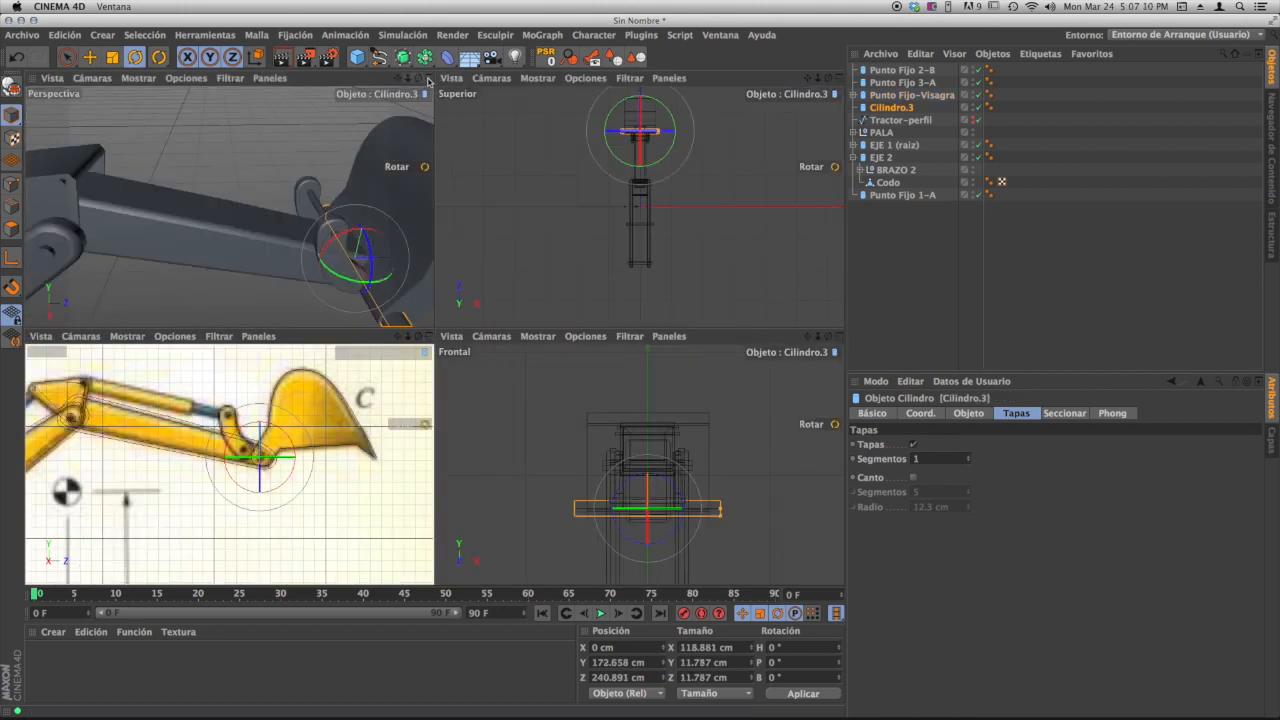
click(427, 94)
scroll(549, 298, up, 3)
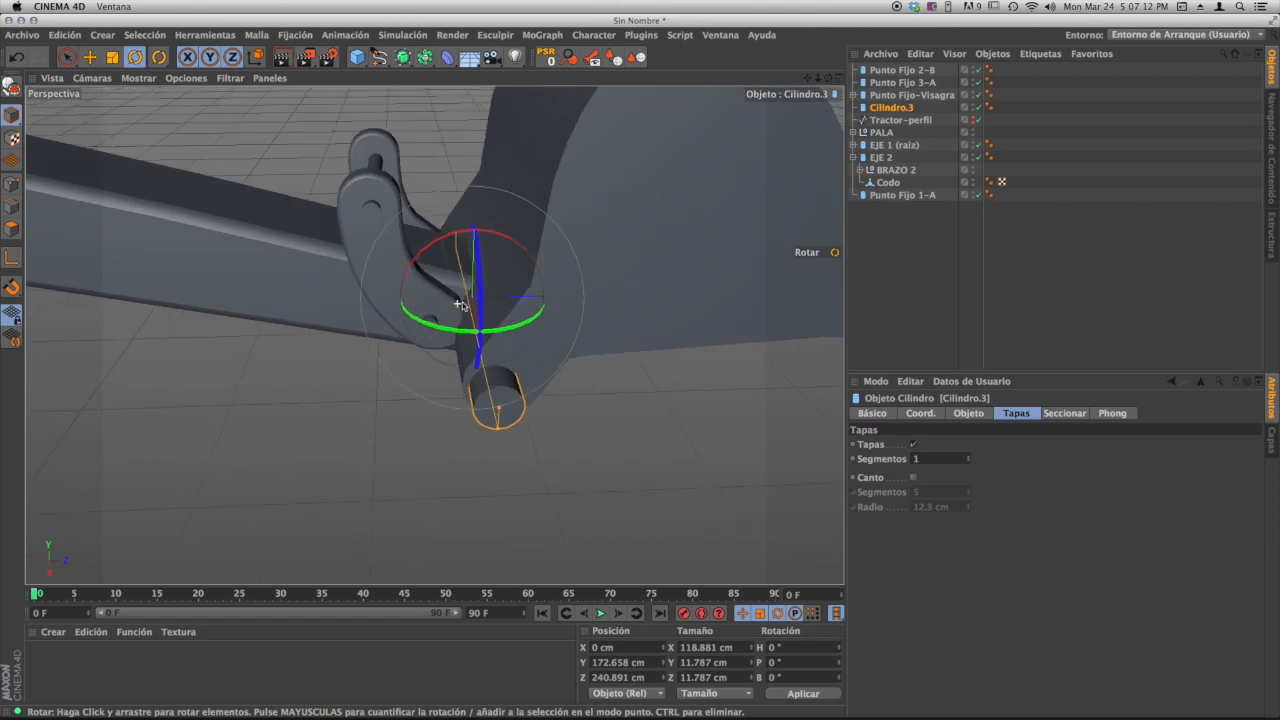
alt+drag(549, 298, 340, 297)
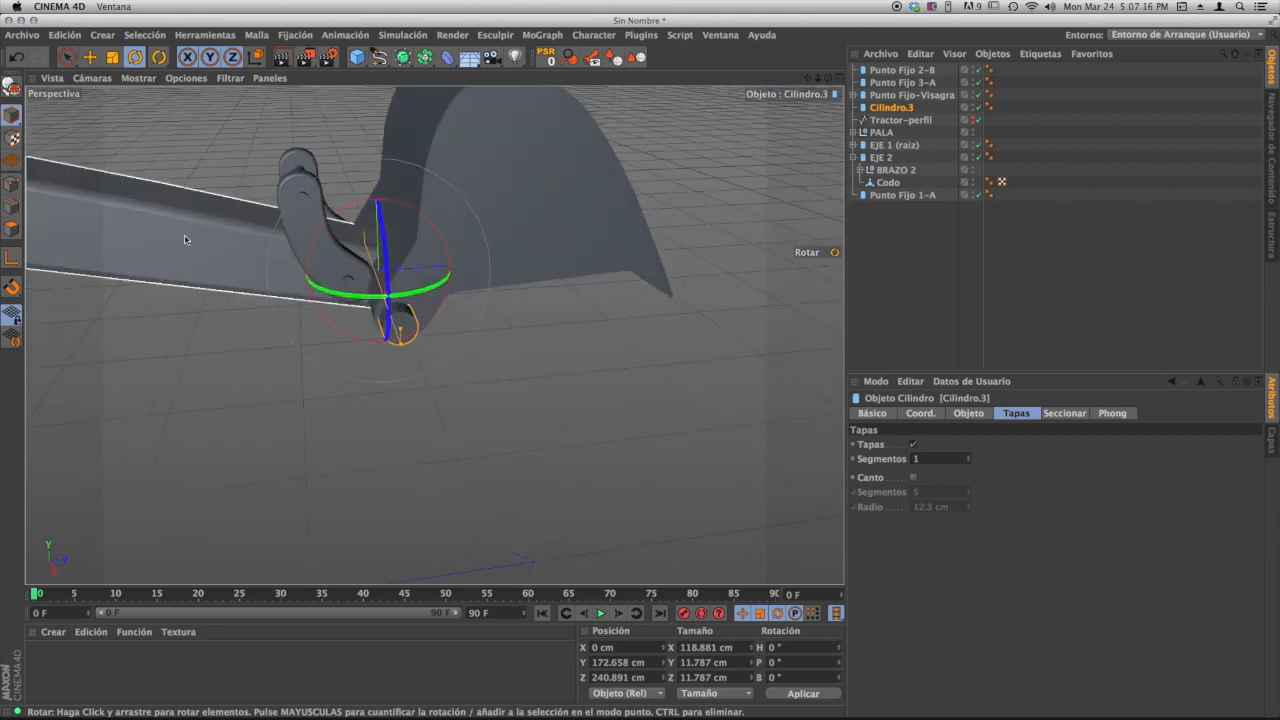
double_click(903, 108)
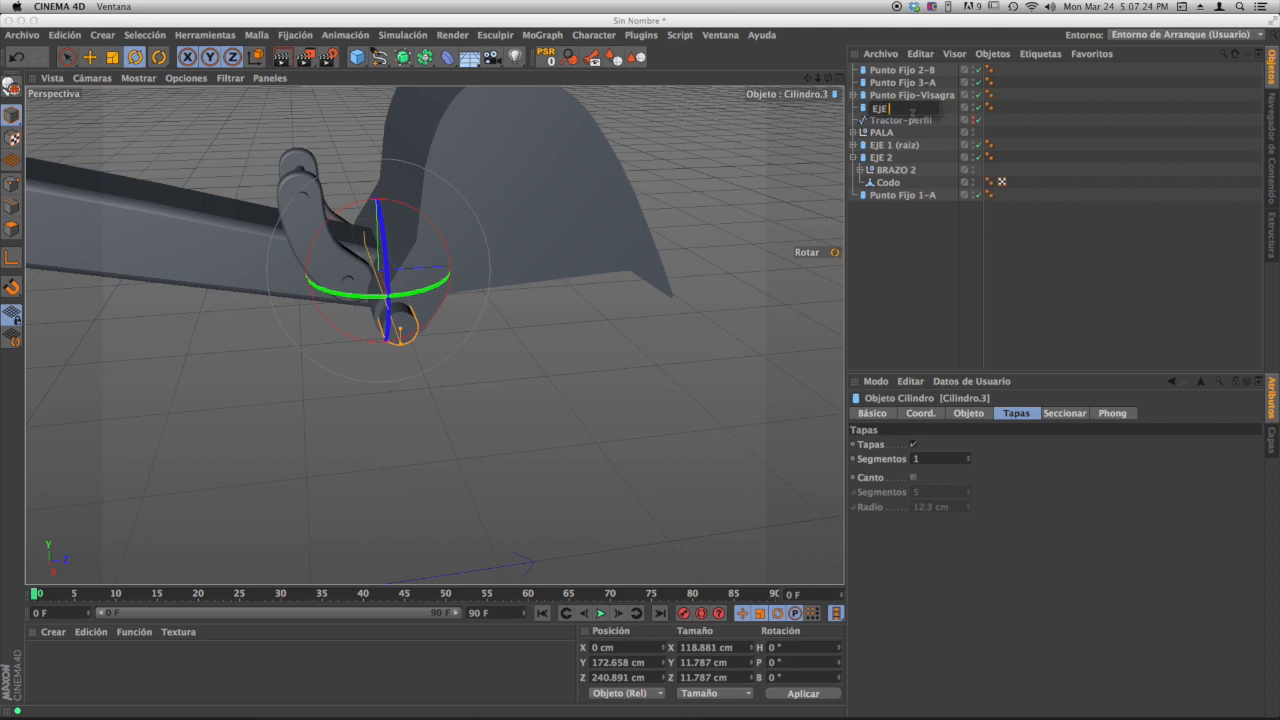
key(Return)
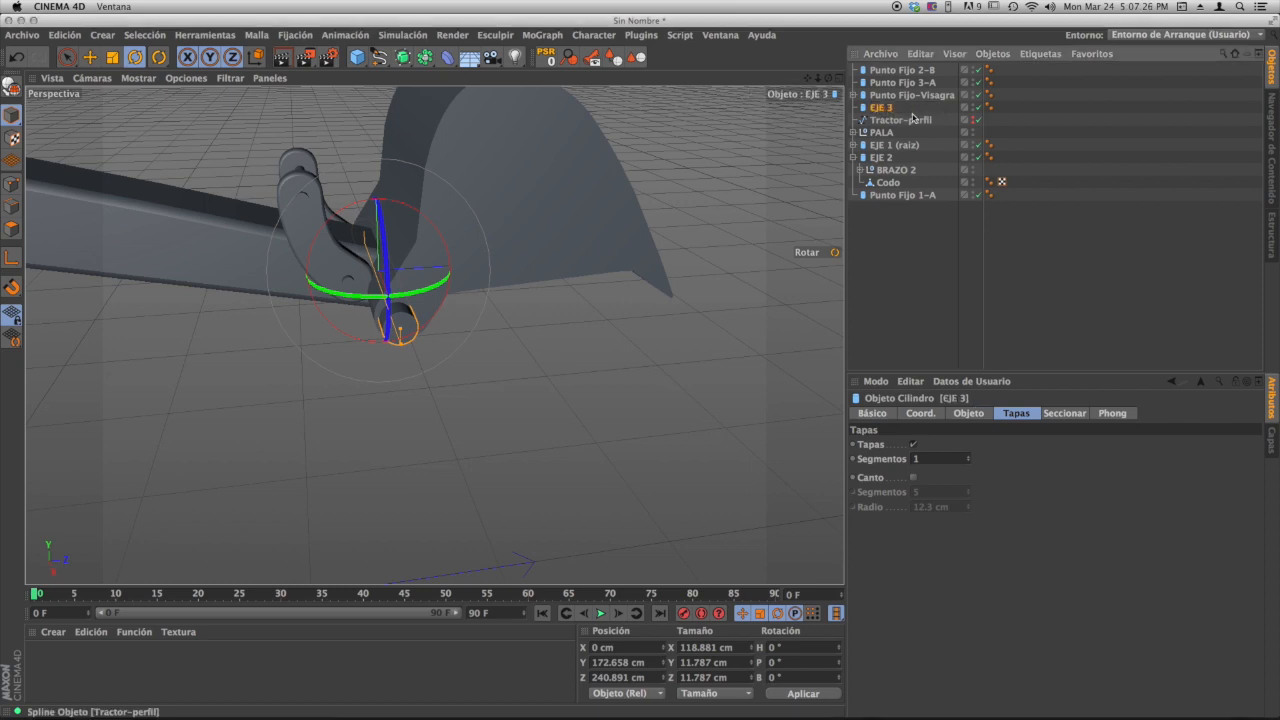
- Make the PALA group a child of EJE 3, test-rotate the bucket about the pin, undo the rotation and collapse the hierarchy
alt+drag(448, 259, 884, 109)
click(878, 133)
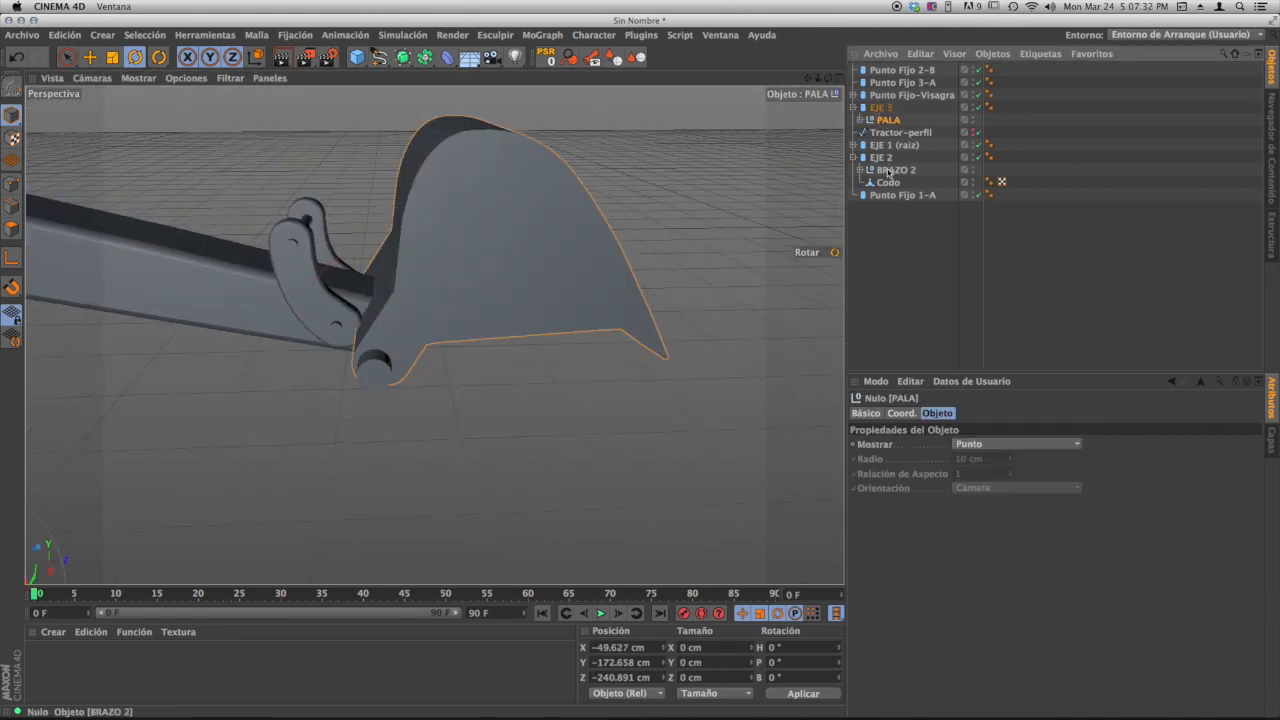
click(884, 109)
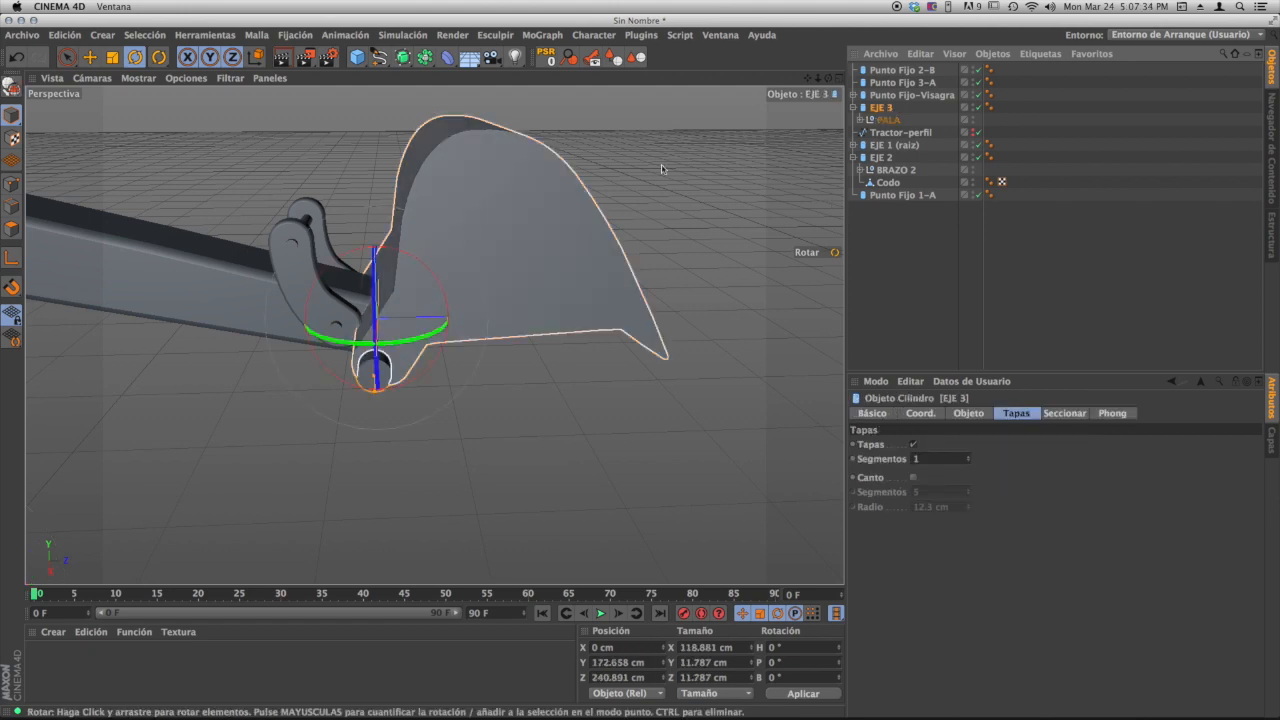
drag(390, 249, 618, 285)
key(super+z)
click(854, 107)
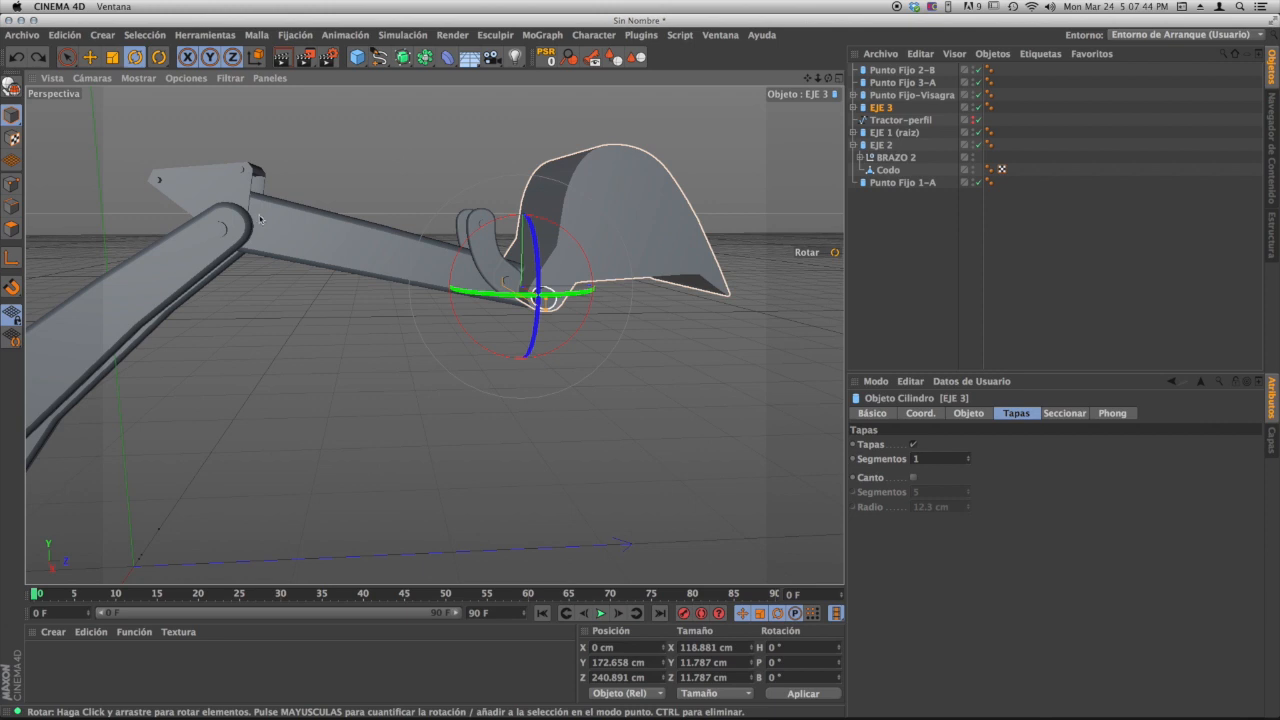
- Make EJE 3 a child of EJE 2 and test-rotate the second arm with the bucket, undoing each test rotation
alt+drag(259, 218, 615, 296)
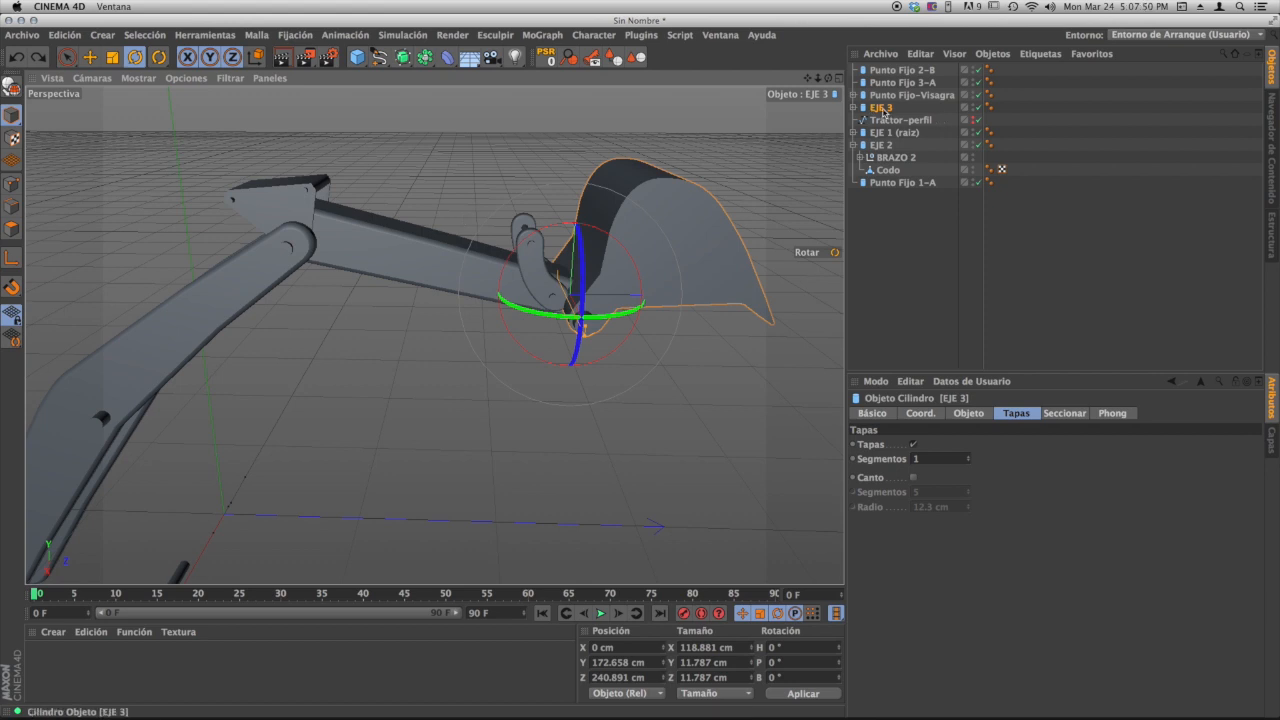
click(881, 145)
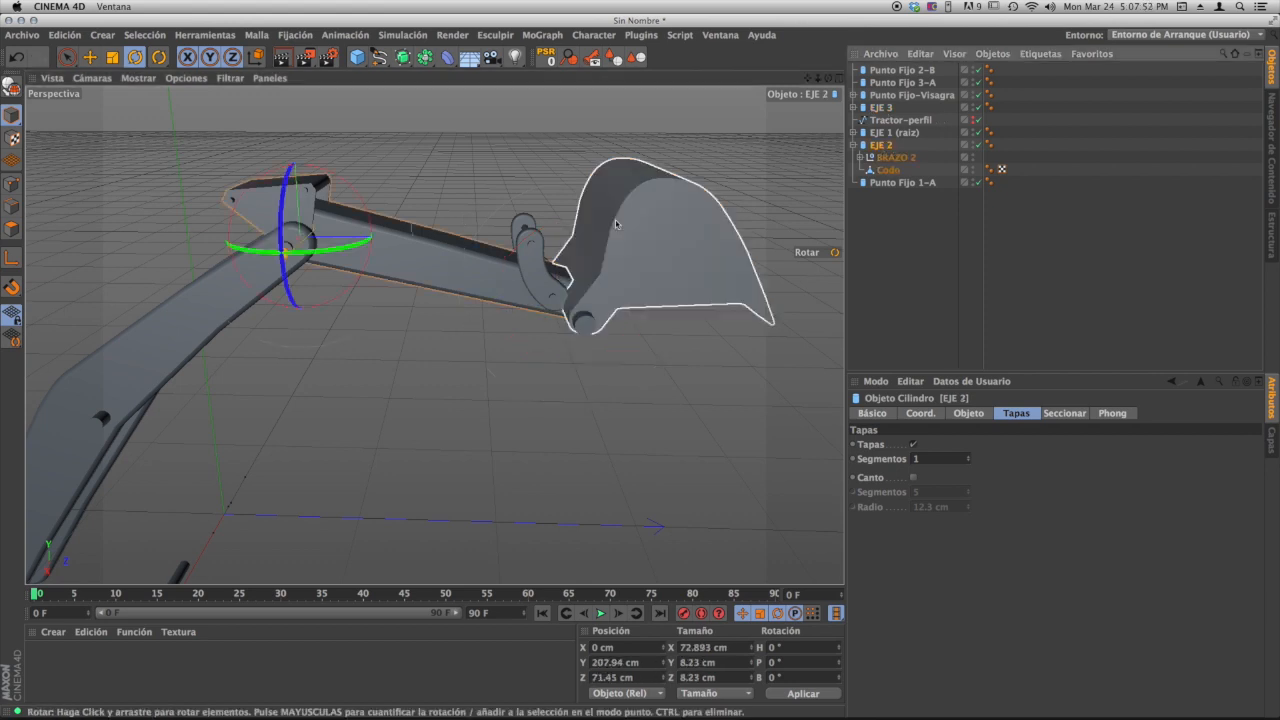
mouse_move(369, 211)
mouse_down()
mouse_move(341, 170)
mouse_move(365, 210)
mouse_up()
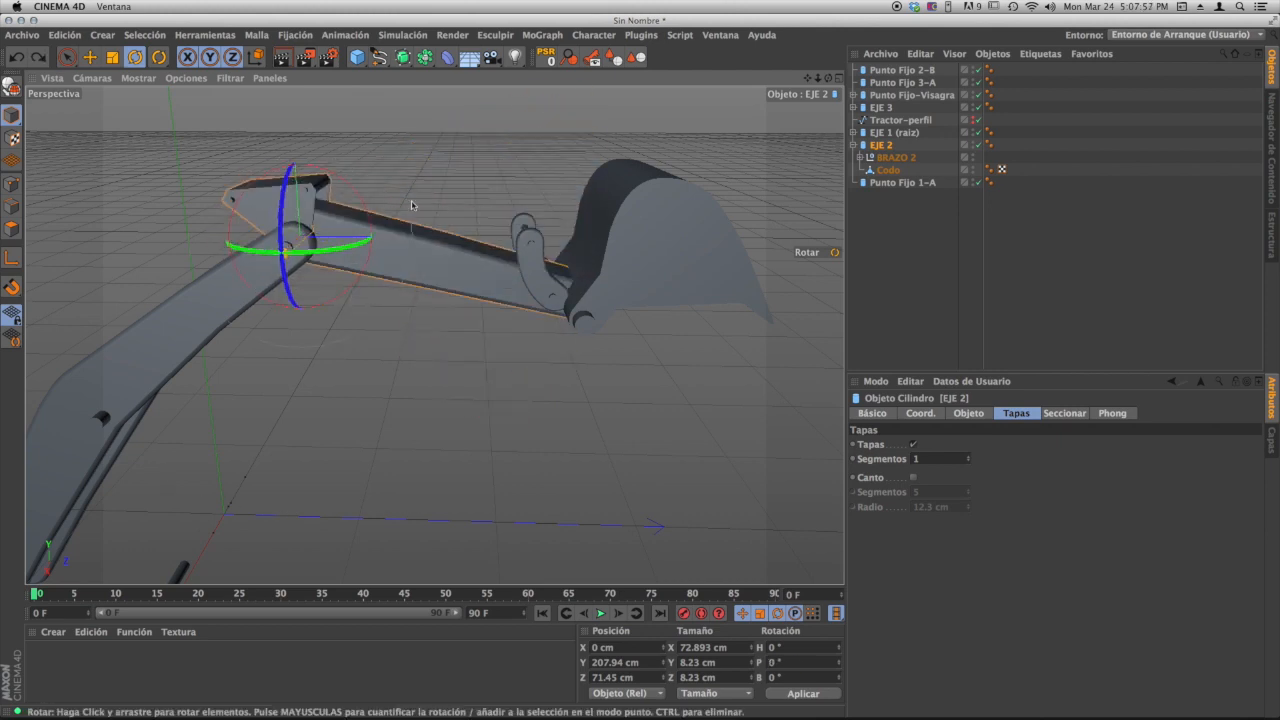
click(882, 107)
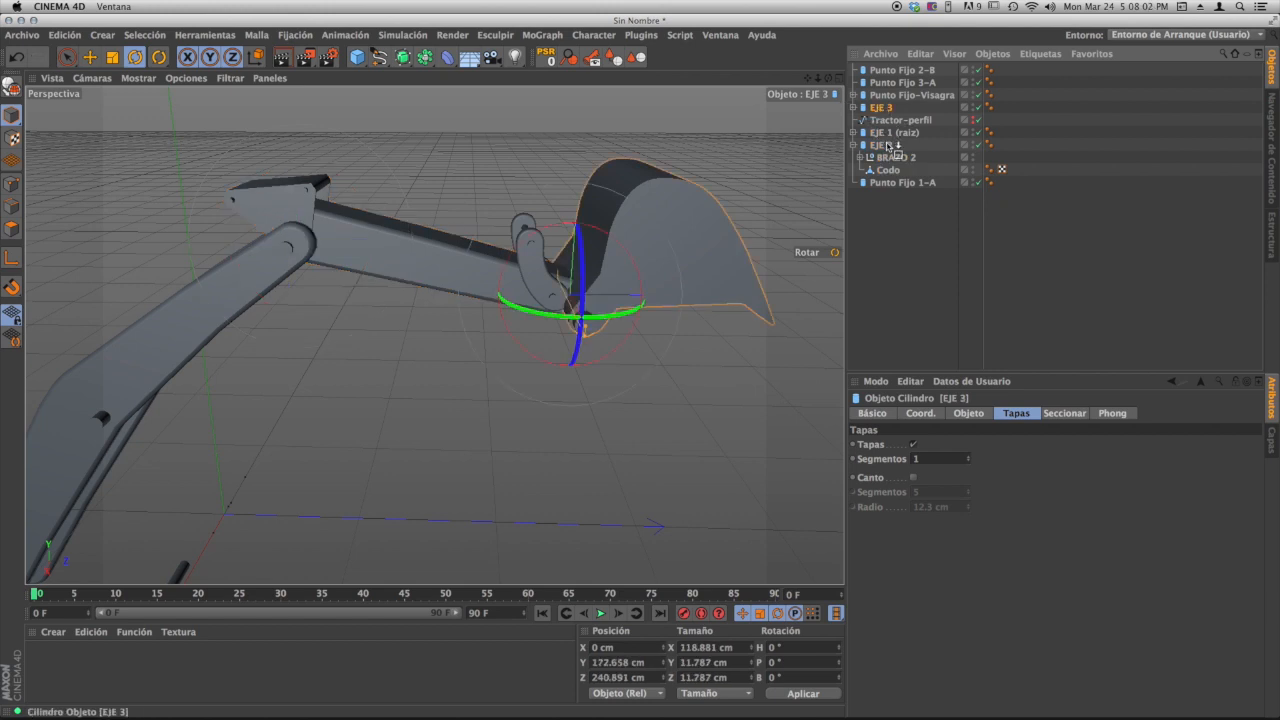
drag(886, 148, 884, 146)
click(883, 134)
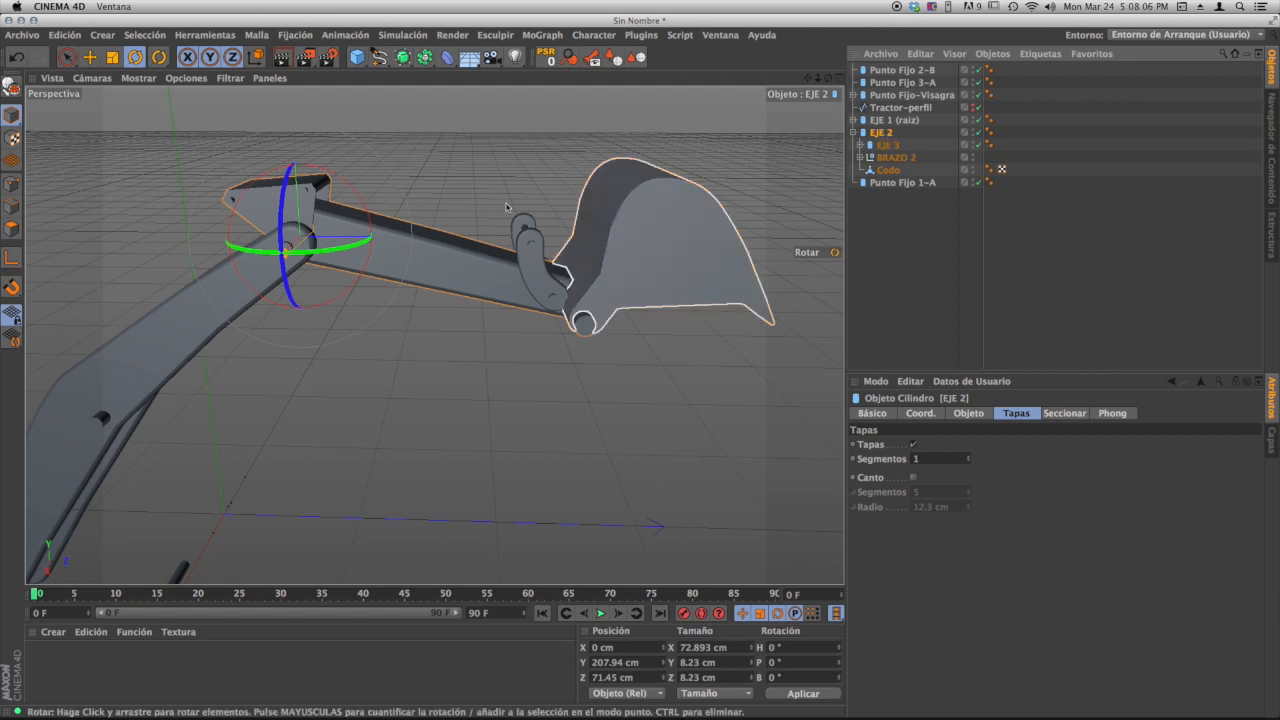
drag(360, 203, 530, 286)
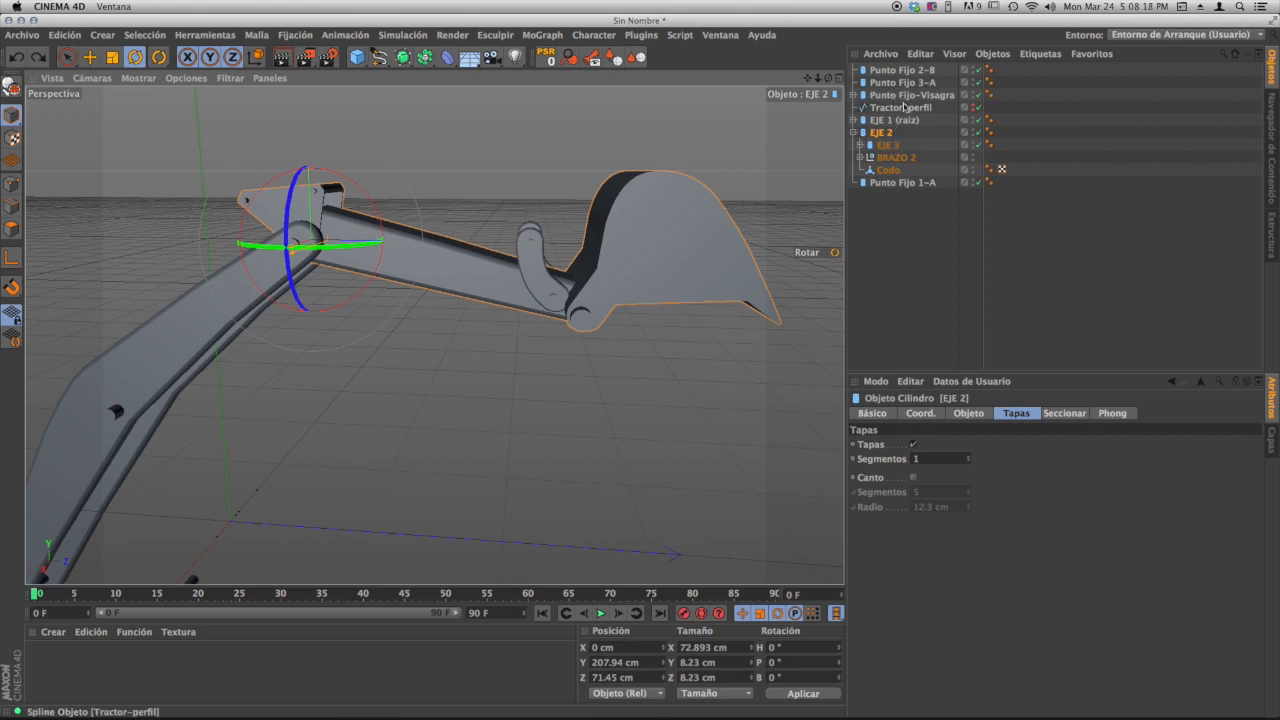
- Make Punto Fijo-Visagra a child of EJE 2, test-rotate EJE 2 while checking the hinge and elbow pins, and undo the rotation
click(882, 95)
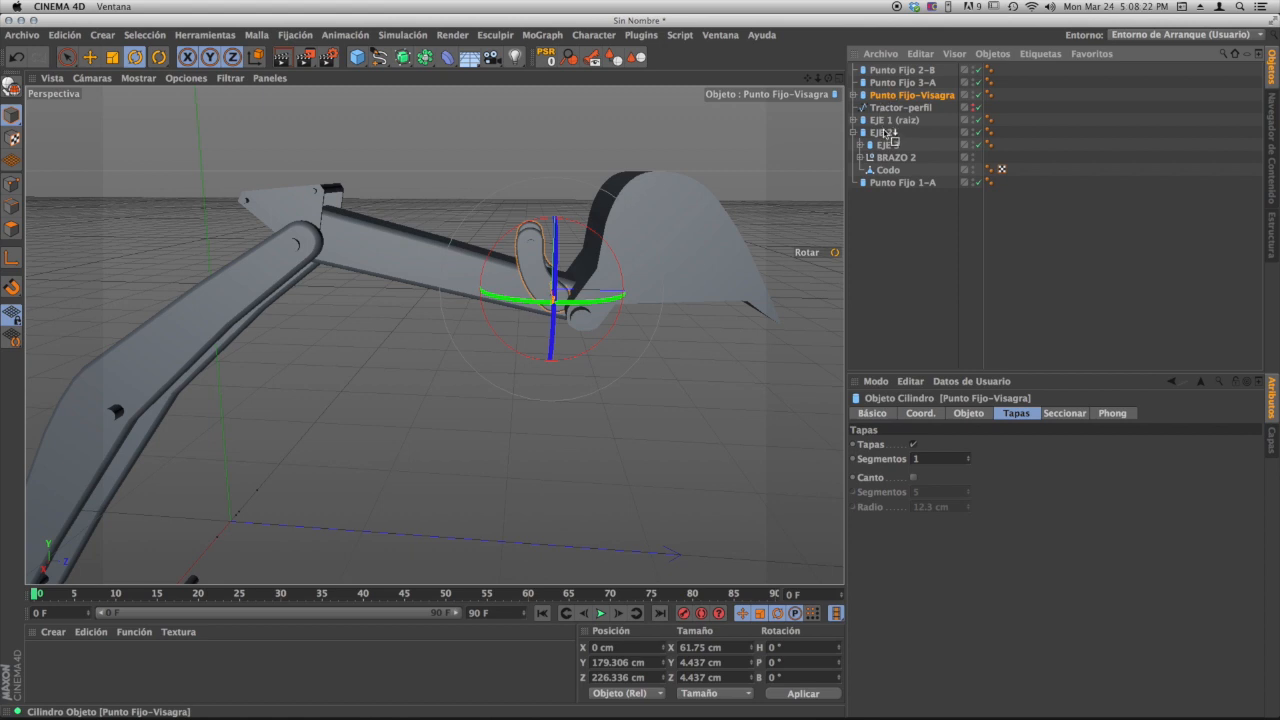
drag(882, 131, 887, 130)
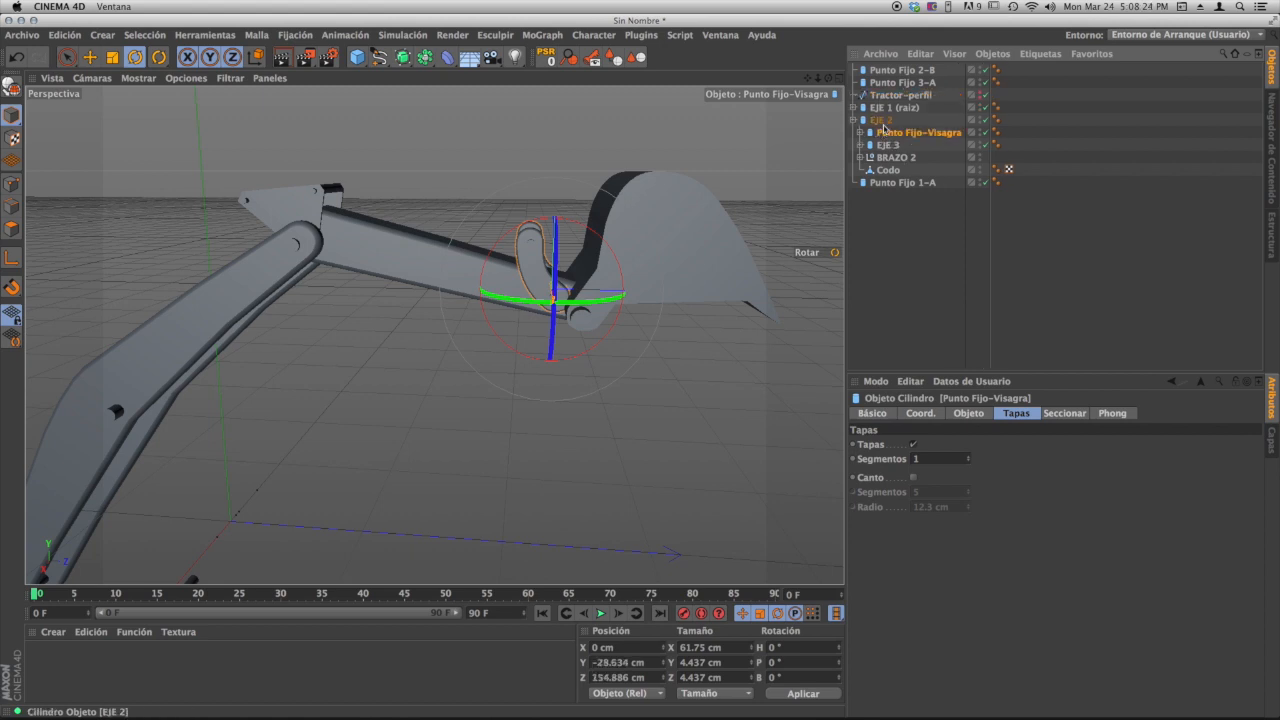
click(882, 120)
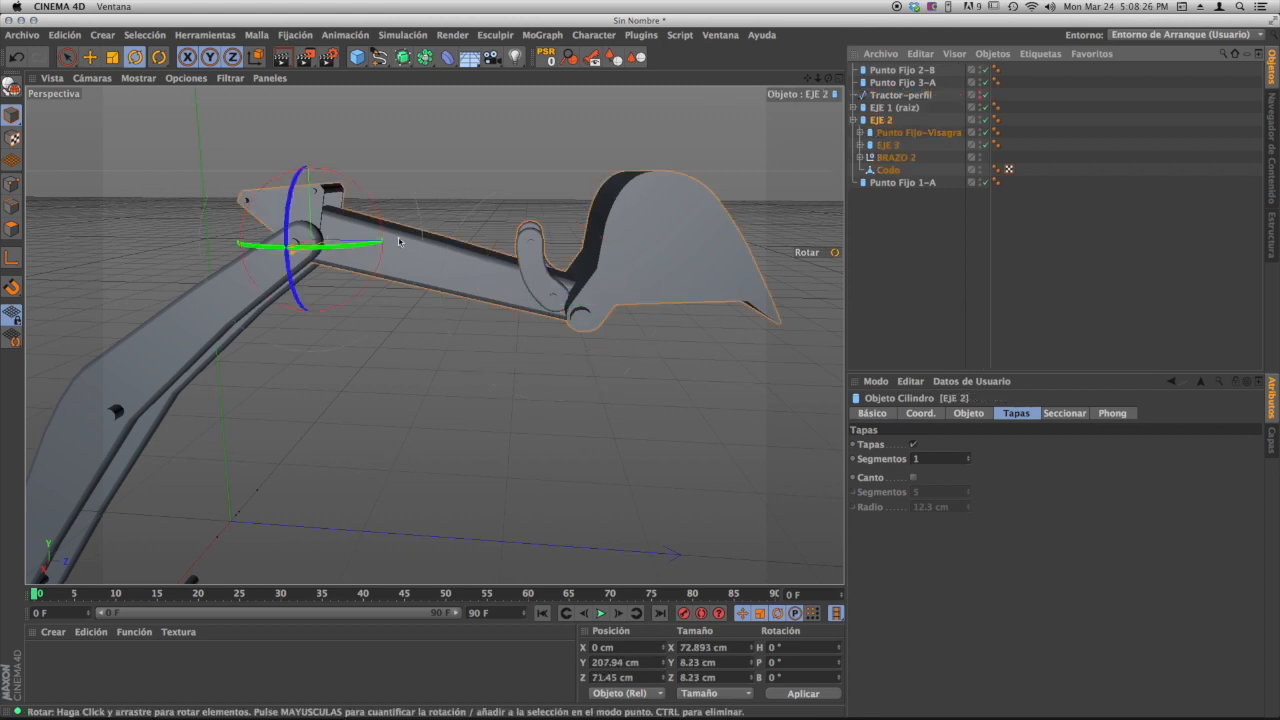
drag(412, 276, 359, 178)
drag(370, 217, 390, 208)
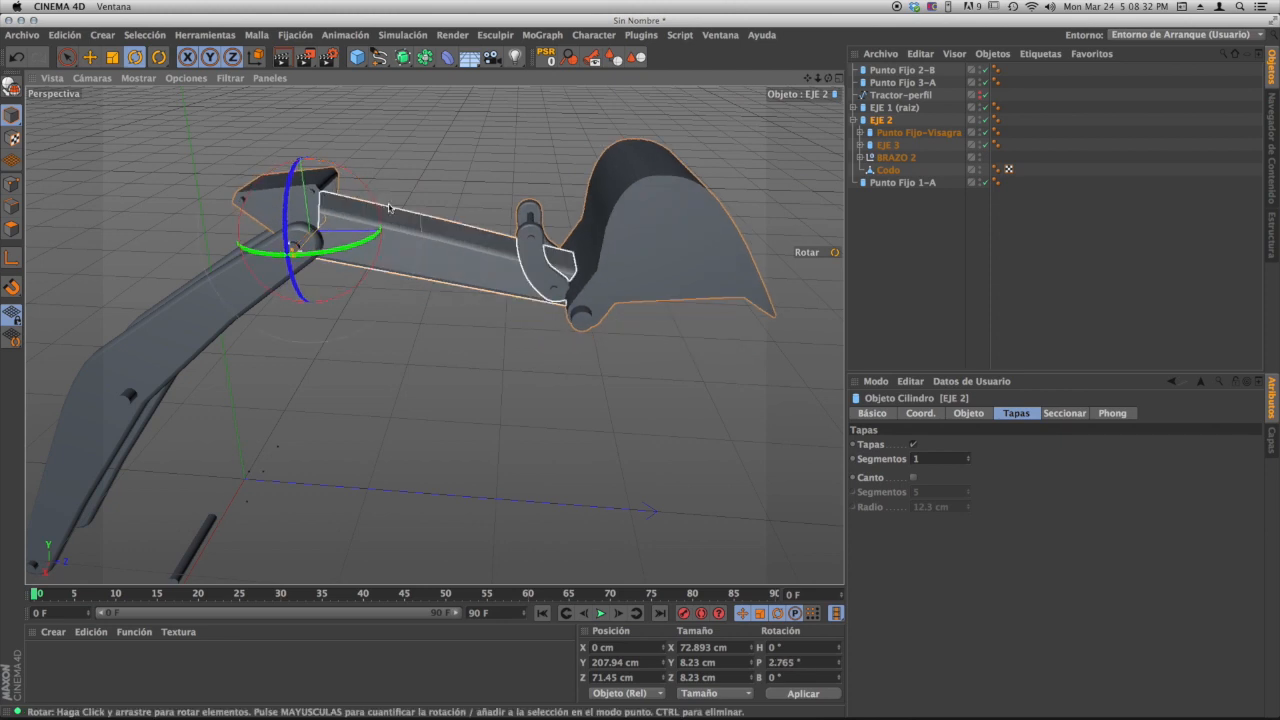
alt+middle_drag(380, 213, 455, 250)
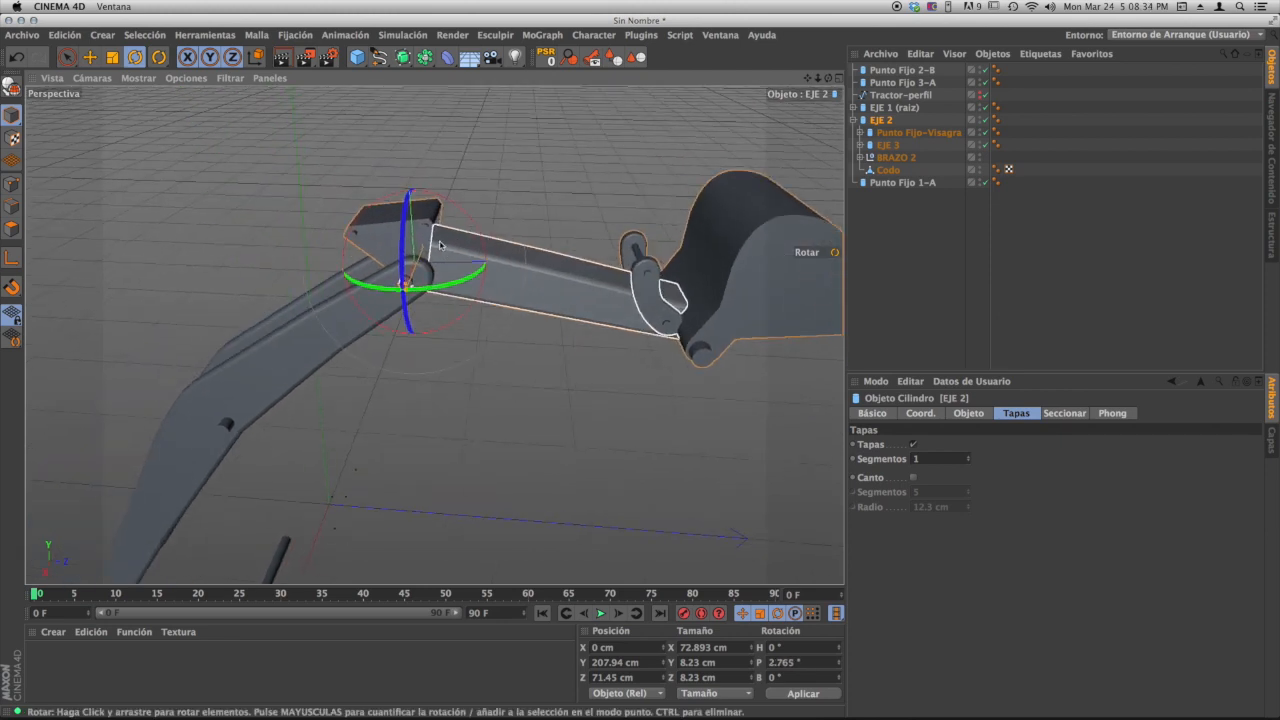
alt+right_drag(440, 245, 510, 218)
drag(468, 243, 434, 255)
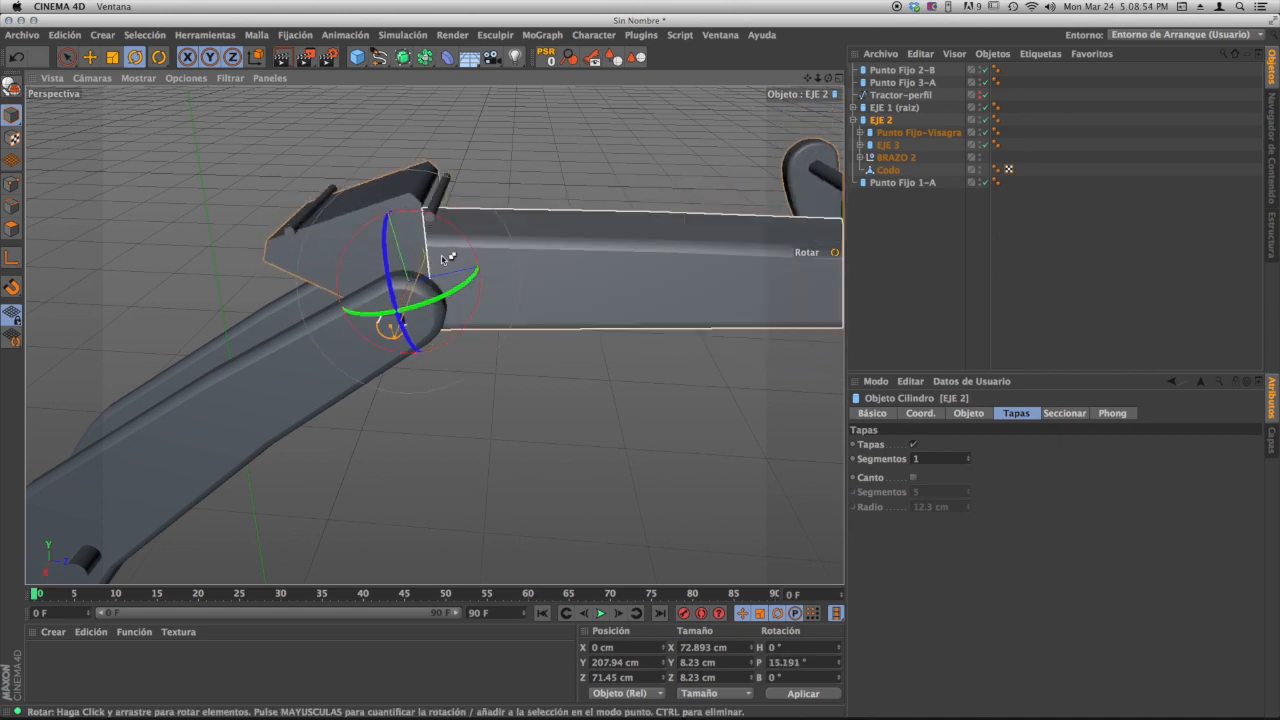
key(super+z)
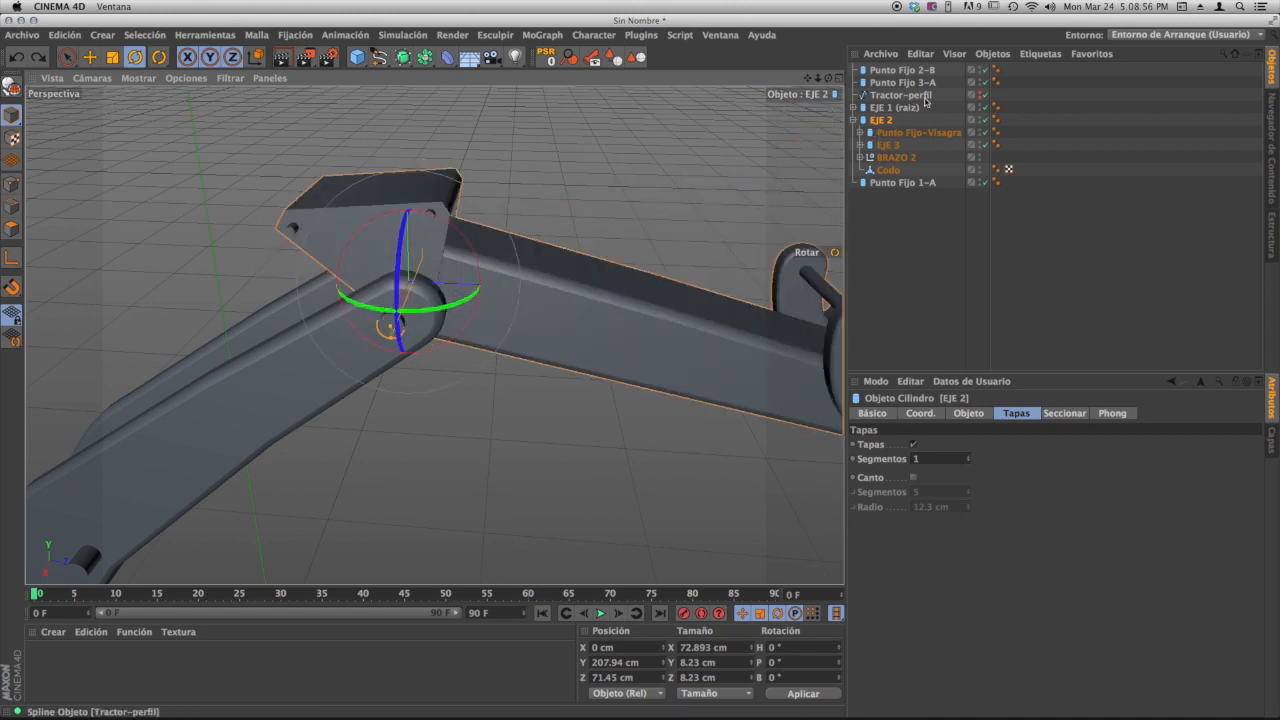
- Make the two elbow pins, Punto Fijo 2-B and Punto Fijo 3-A, children of the Codo object
click(903, 71)
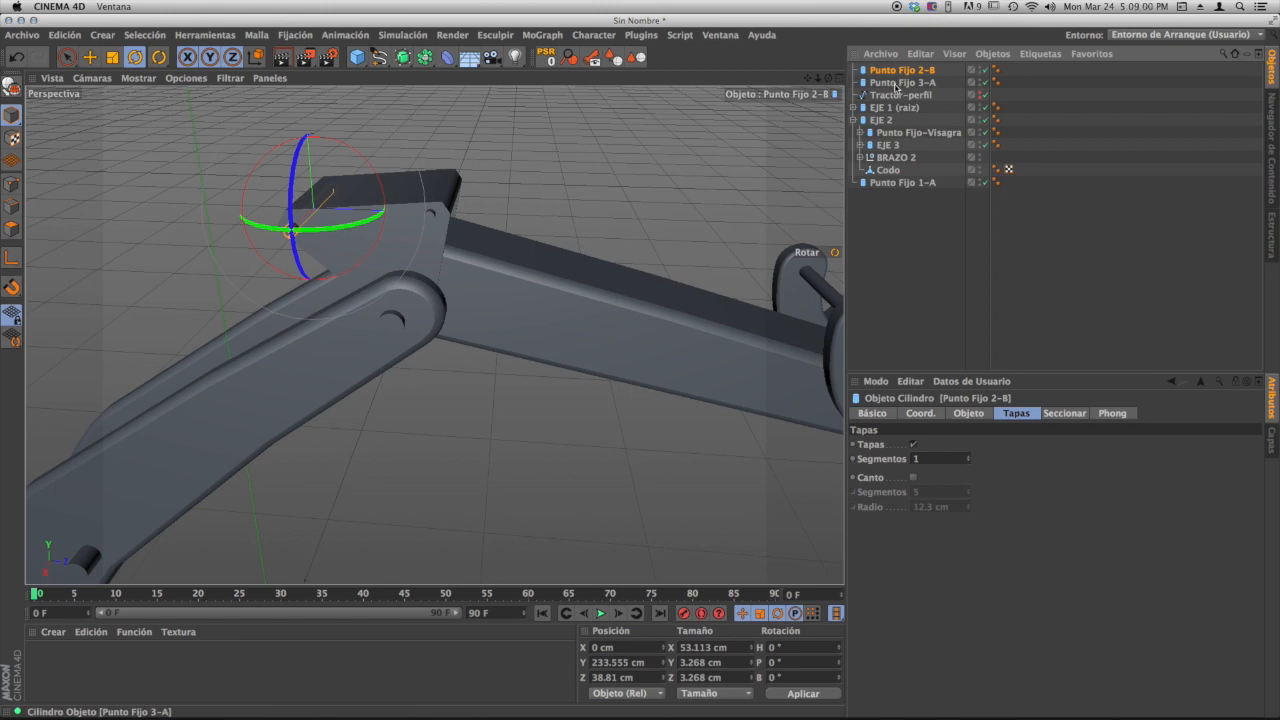
click(897, 84)
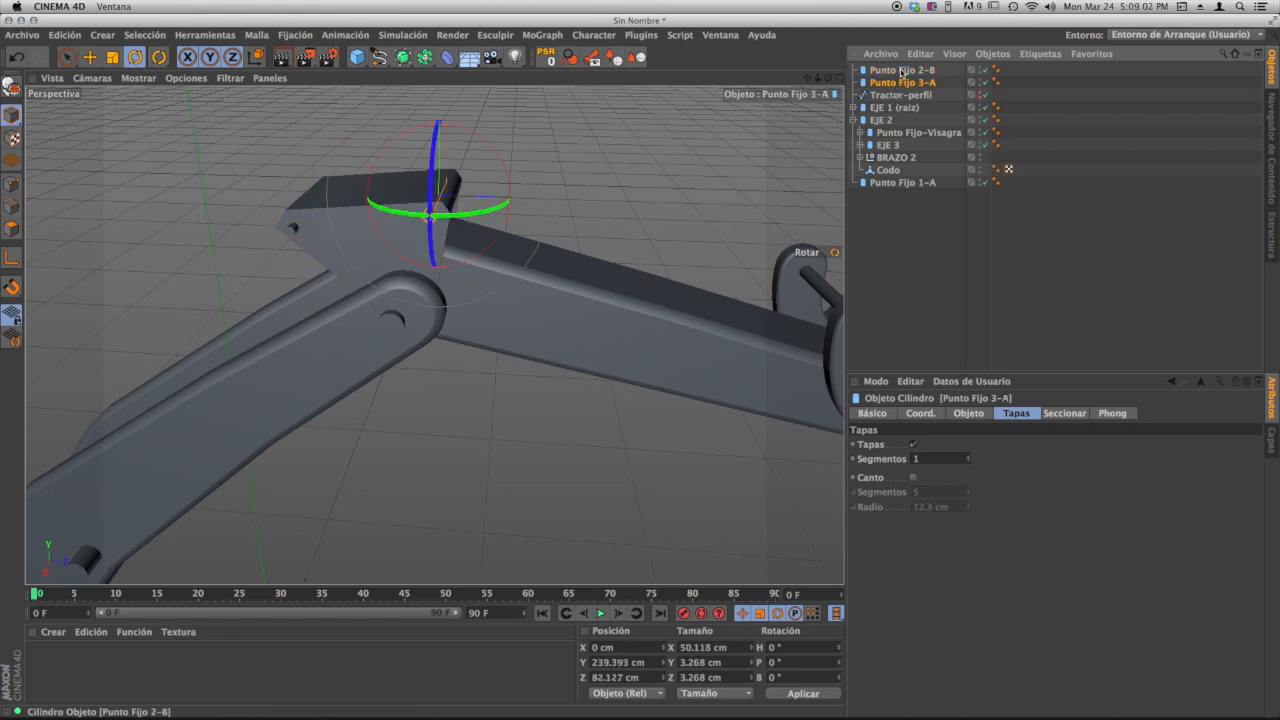
click(902, 71)
ctrl+click(905, 84)
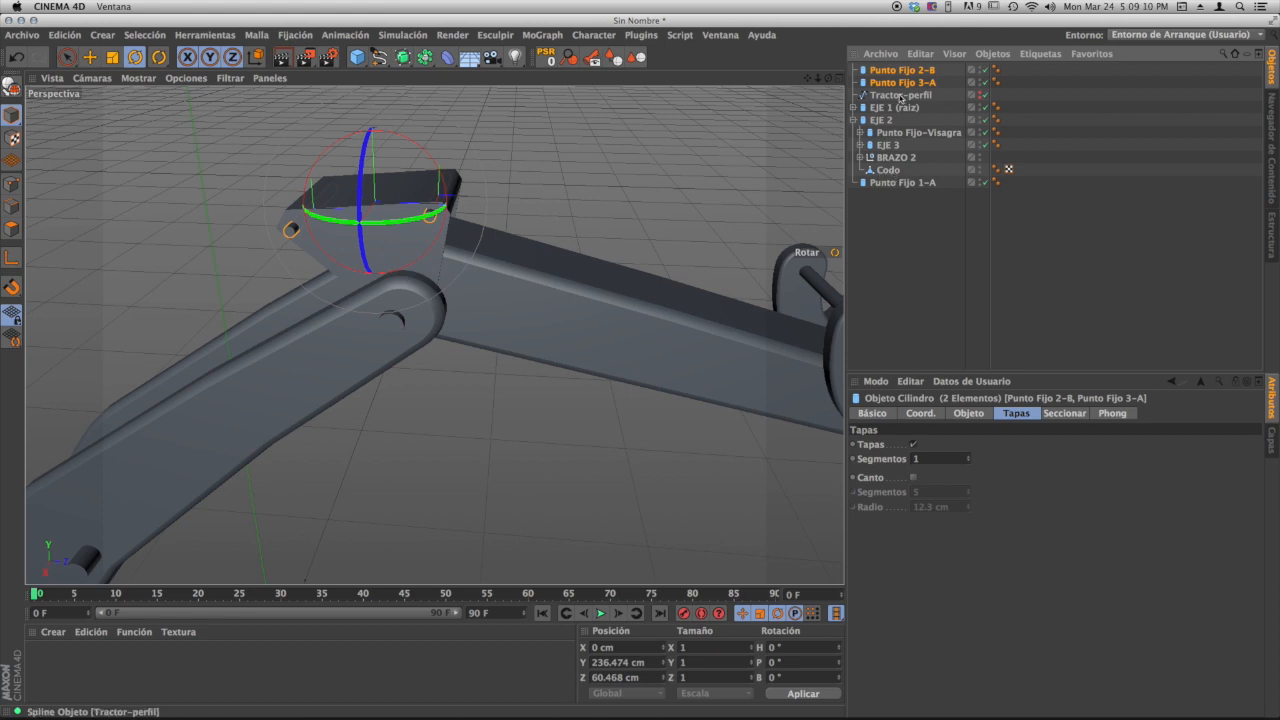
drag(893, 171, 893, 171)
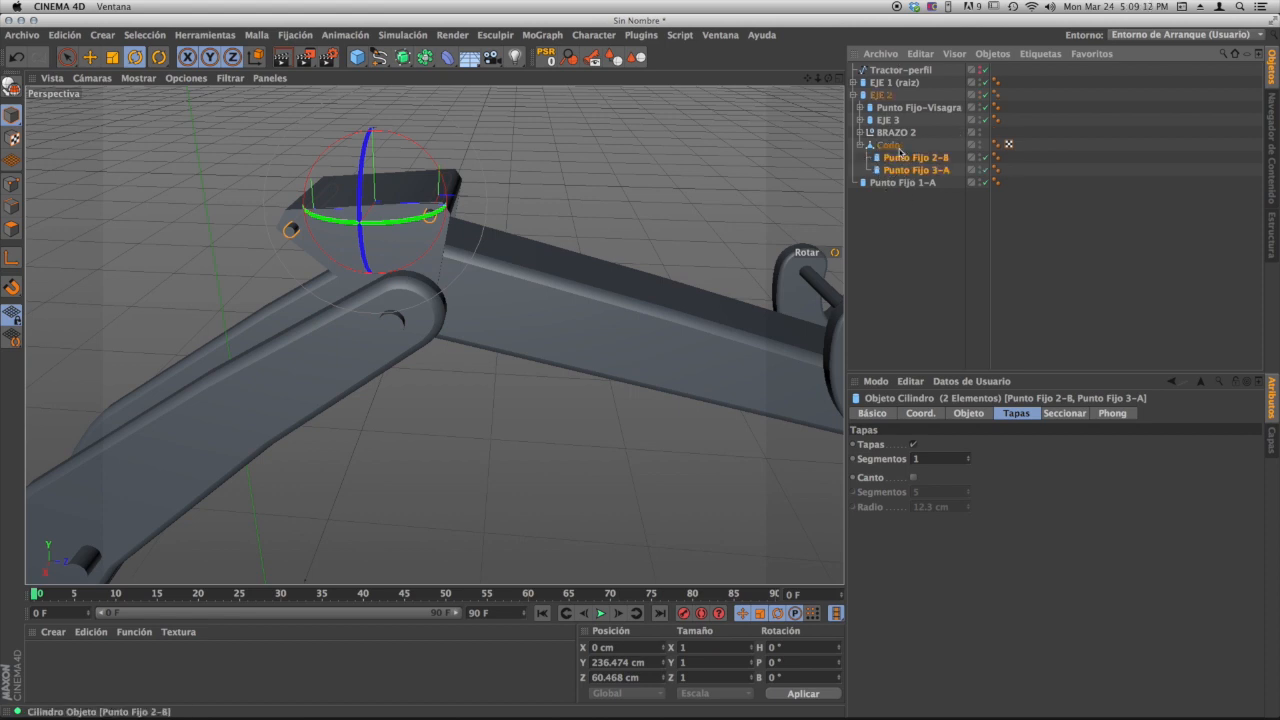
- Test-rotate EJE 2 with the elbow, second arm, hinge and bucket attached, and undo the rotation
click(886, 97)
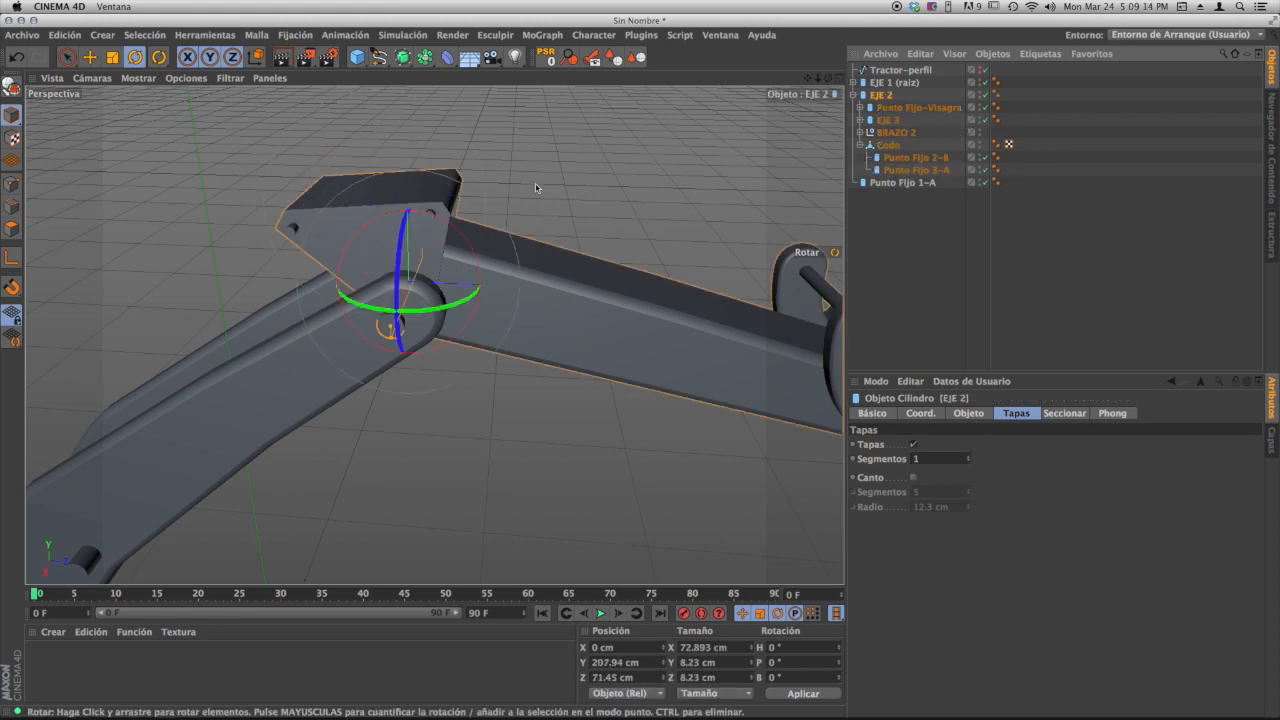
alt+right_drag(575, 274, 414, 267)
alt+middle_drag(414, 267, 342, 245)
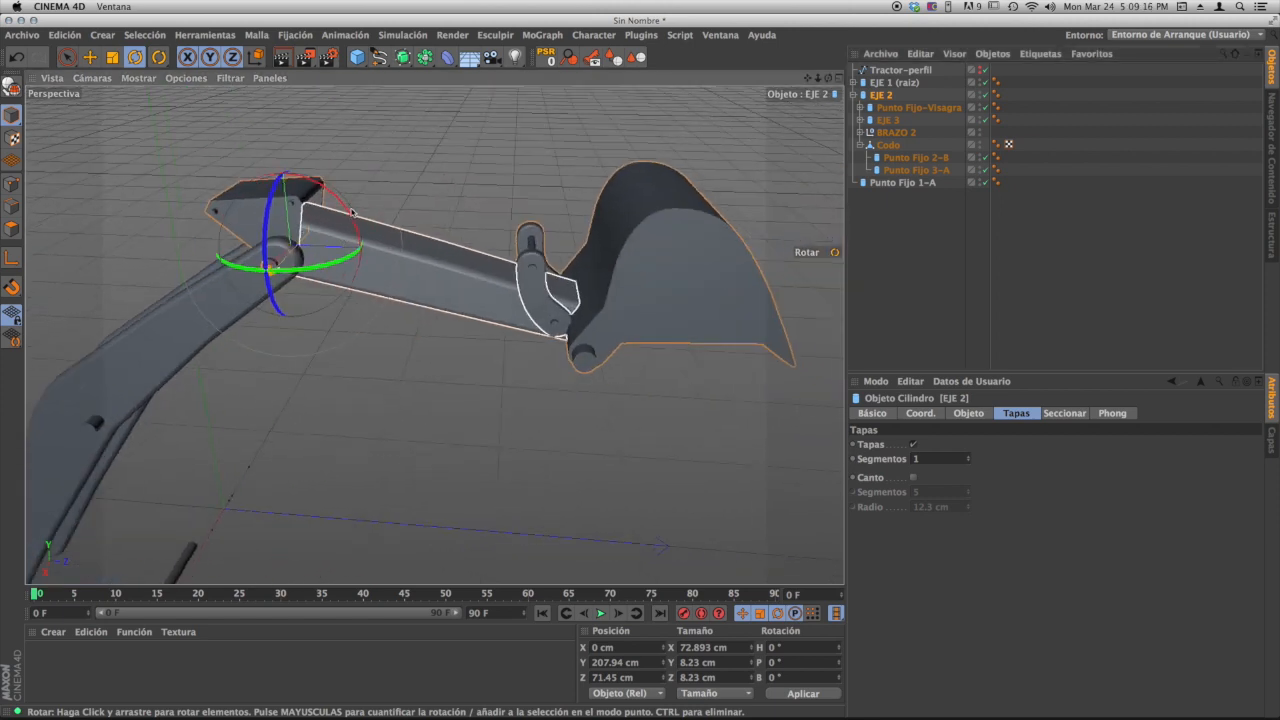
drag(357, 221, 430, 243)
key(super+z)
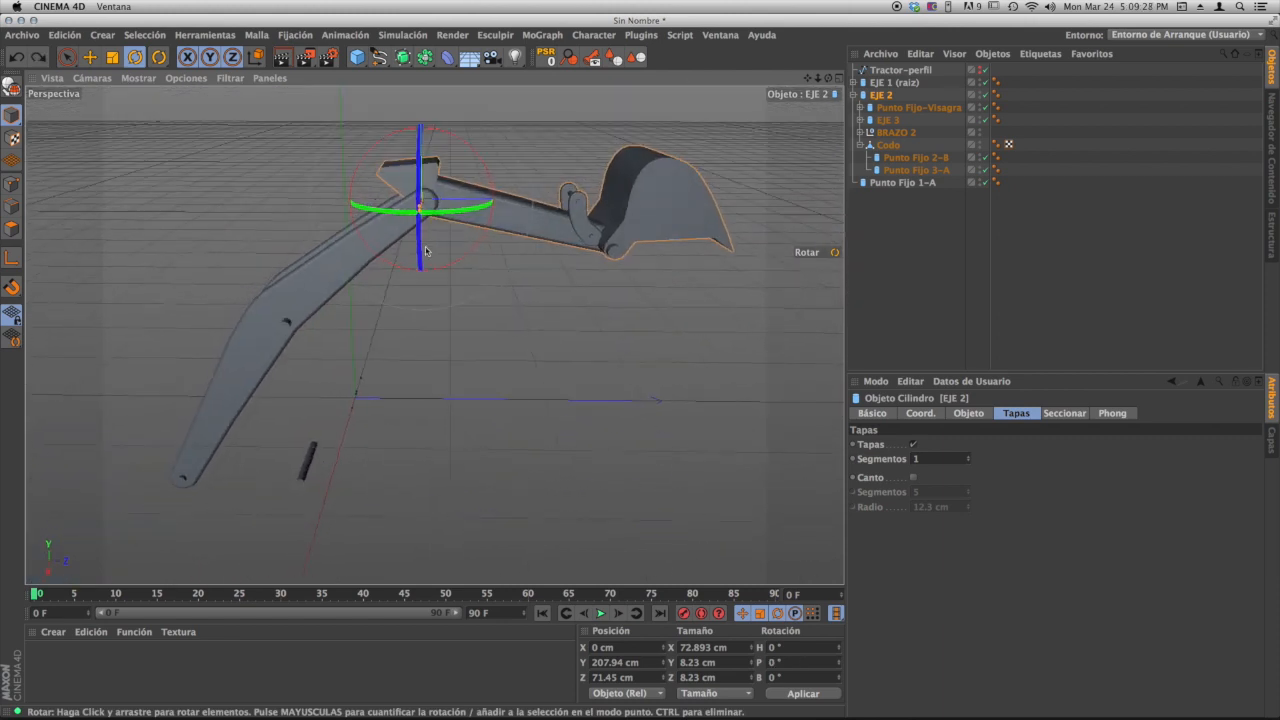
- Make the collapsed EJE 2 hierarchy a child of EJE 1 (raiz) and test-rotate the whole arm about its root pin, undoing the rotation
alt+middle_drag(430, 243, 469, 254)
click(890, 83)
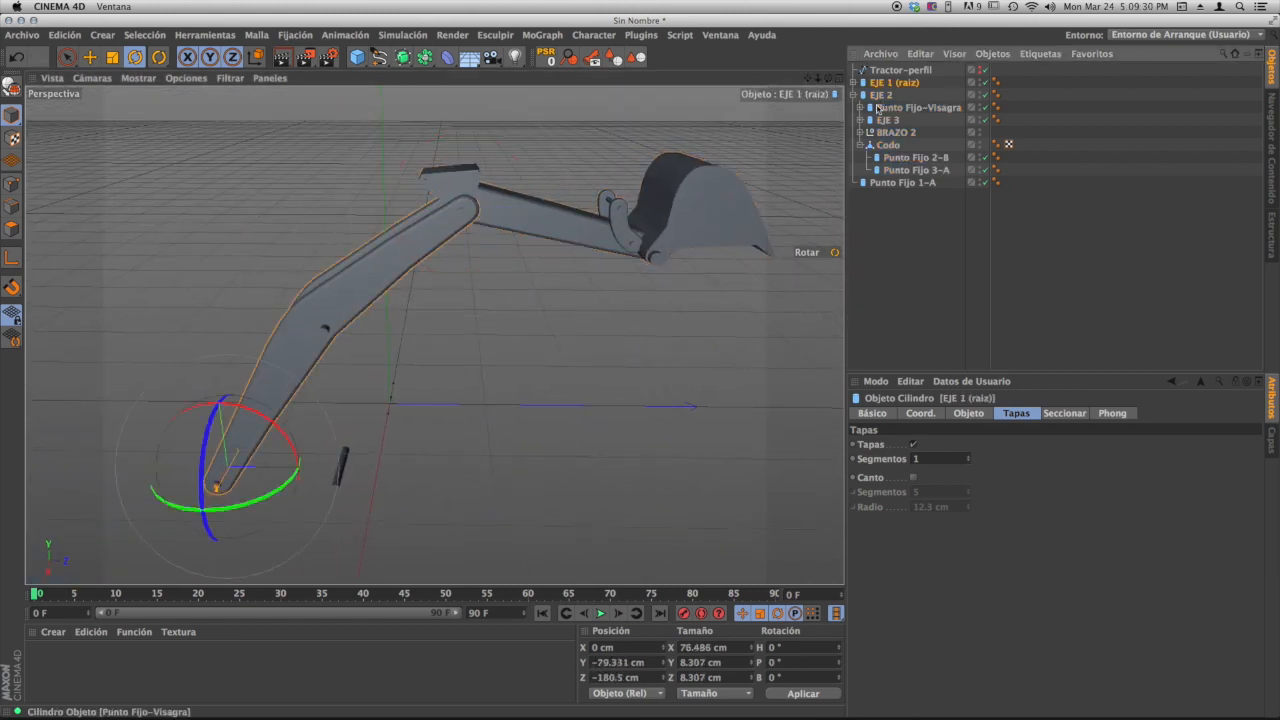
mouse_move(272, 424)
mouse_down()
mouse_move(266, 408)
mouse_move(290, 410)
mouse_up()
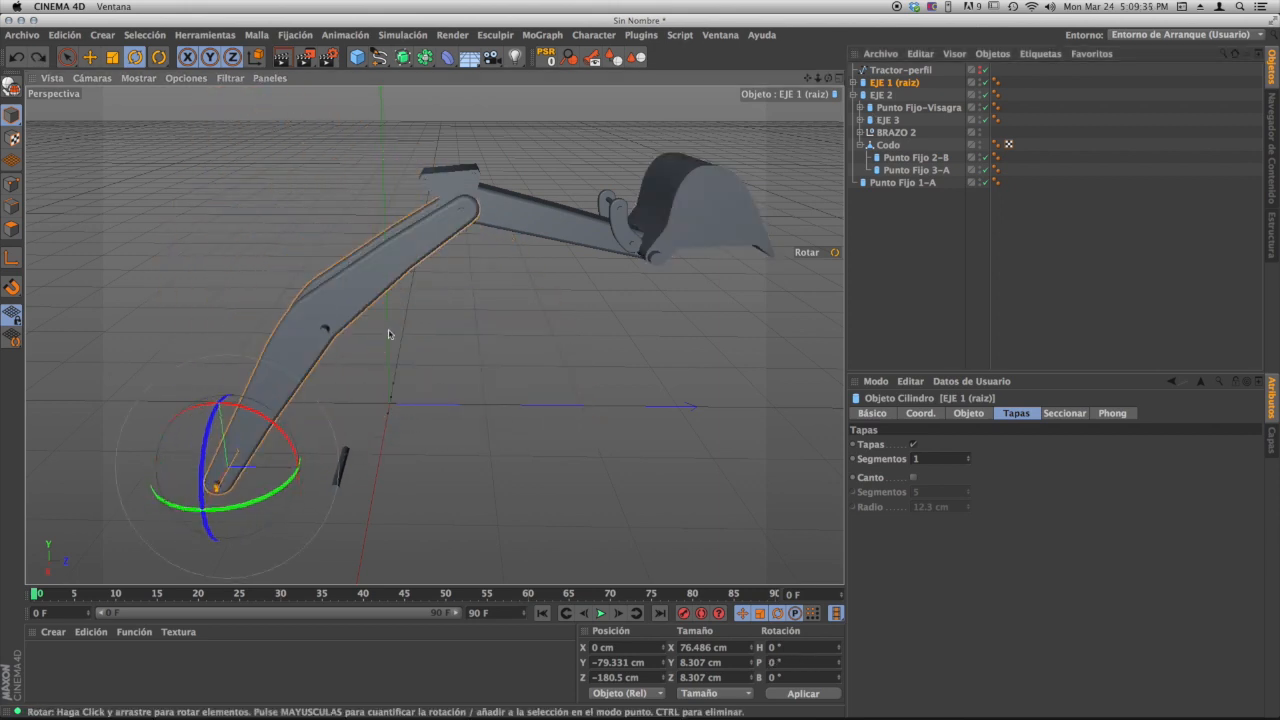
click(855, 95)
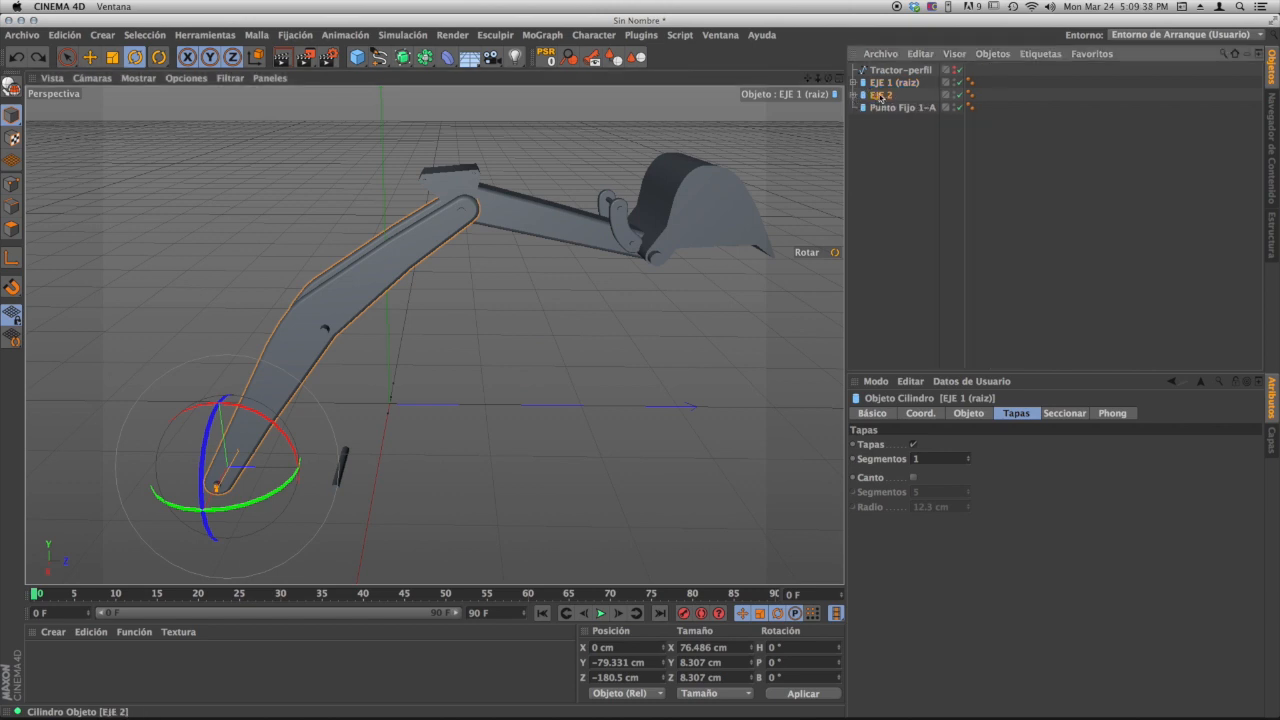
drag(893, 85, 893, 86)
click(853, 82)
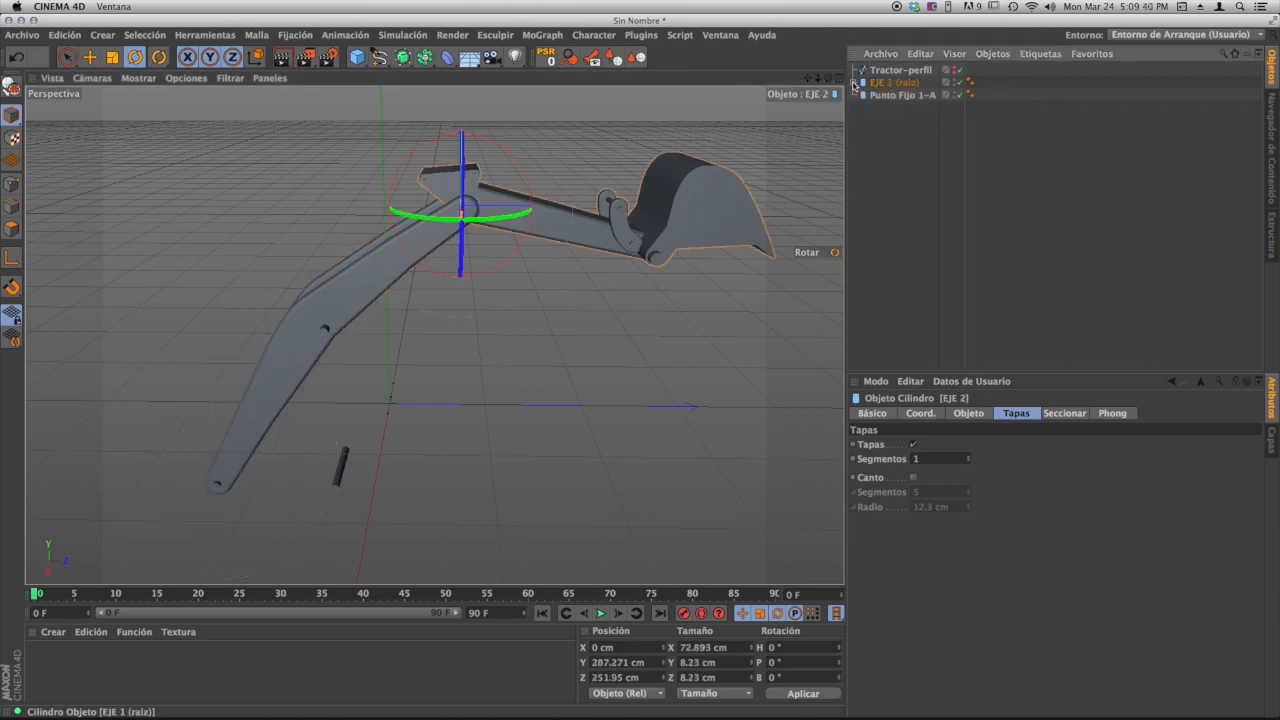
click(882, 84)
drag(245, 402, 285, 415)
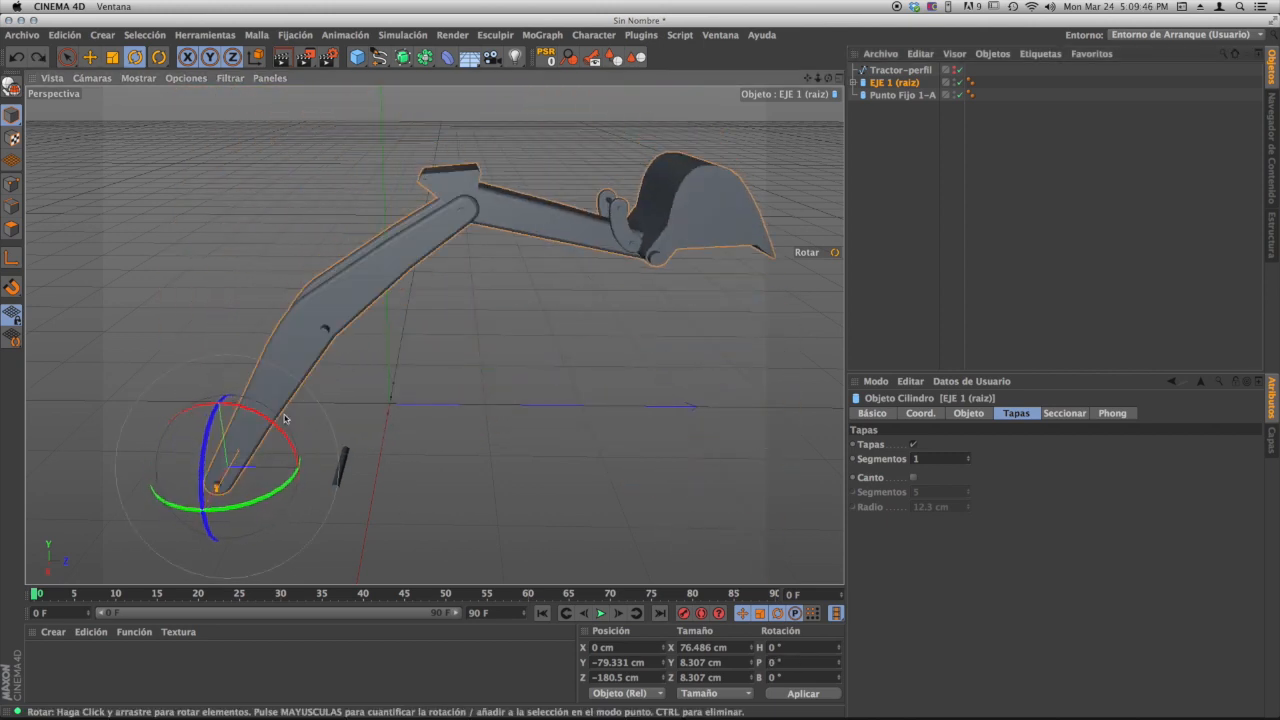
- Examine the loose base pin in perspective and the piston attachment points on the first arm in the side view's reference image
alt+drag(448, 352, 391, 348)
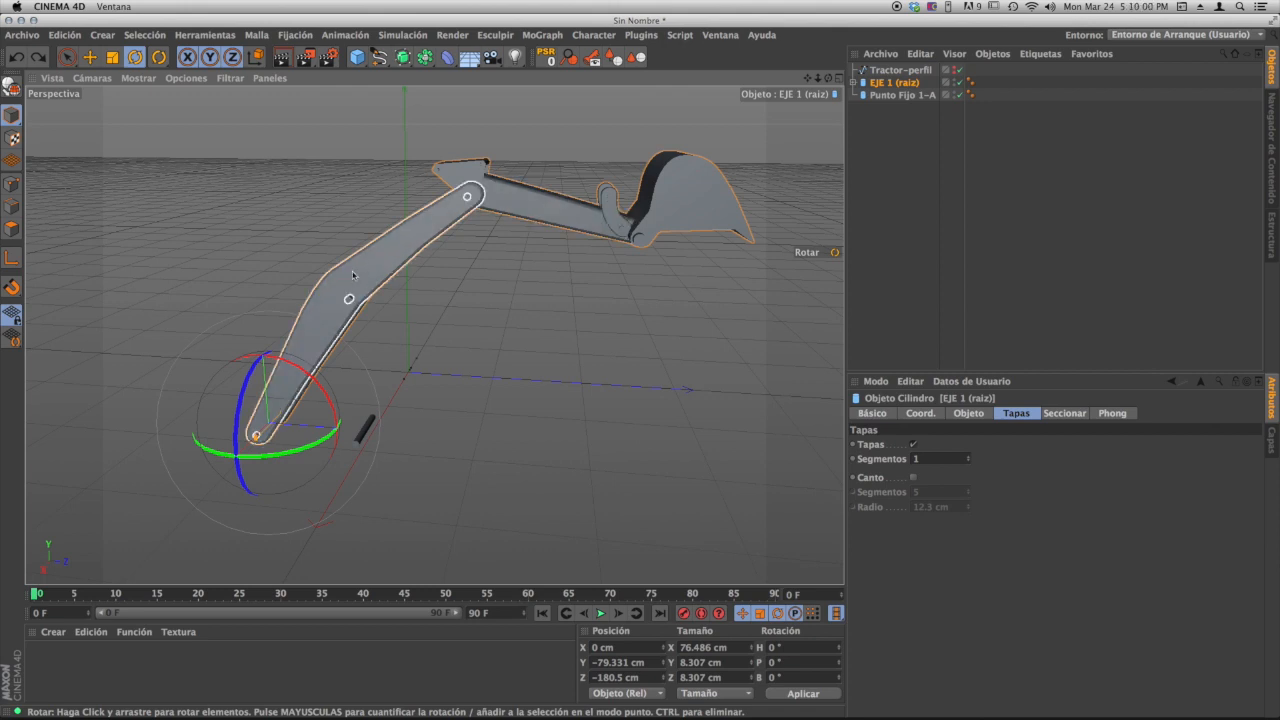
alt+drag(374, 346, 329, 325)
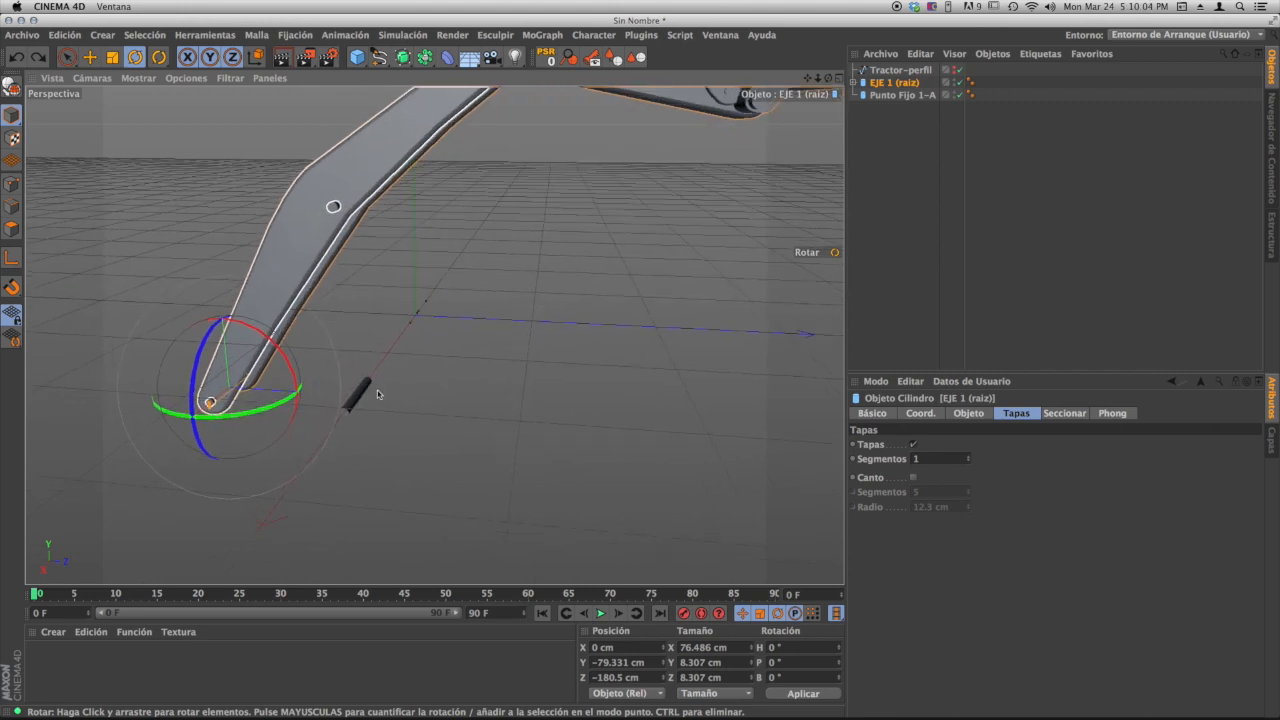
alt+drag(366, 400, 408, 339)
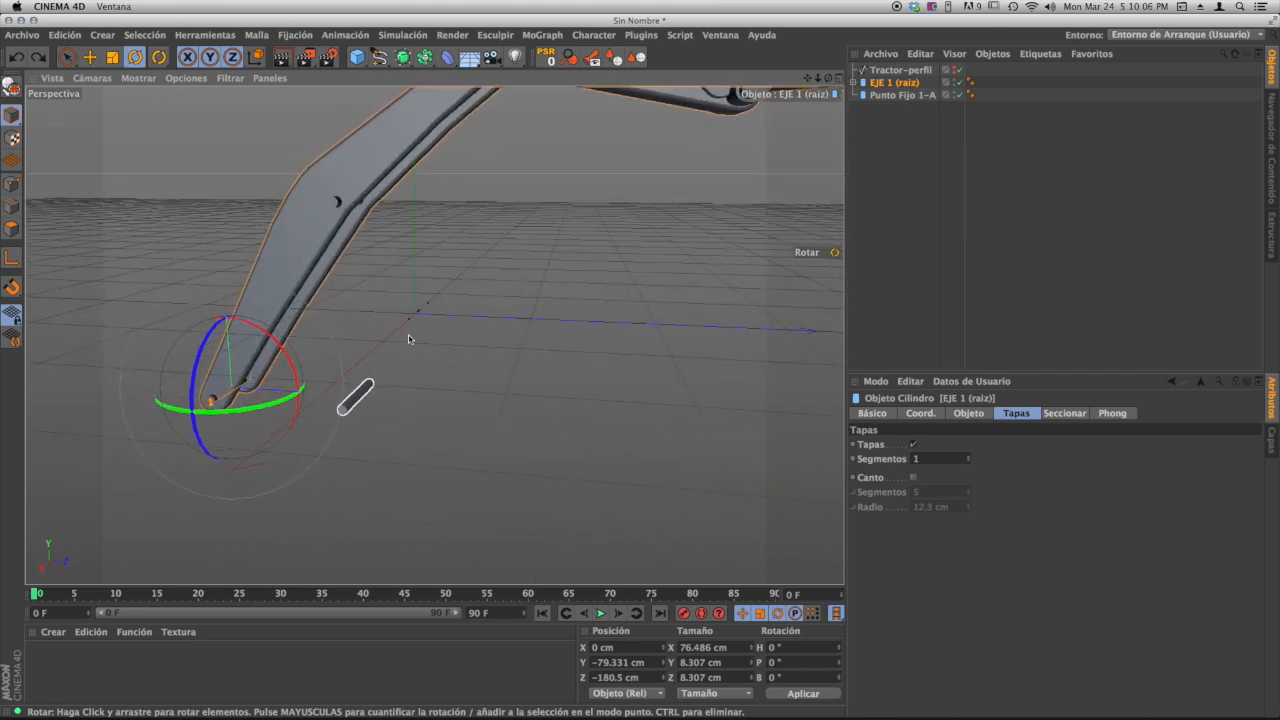
click(840, 80)
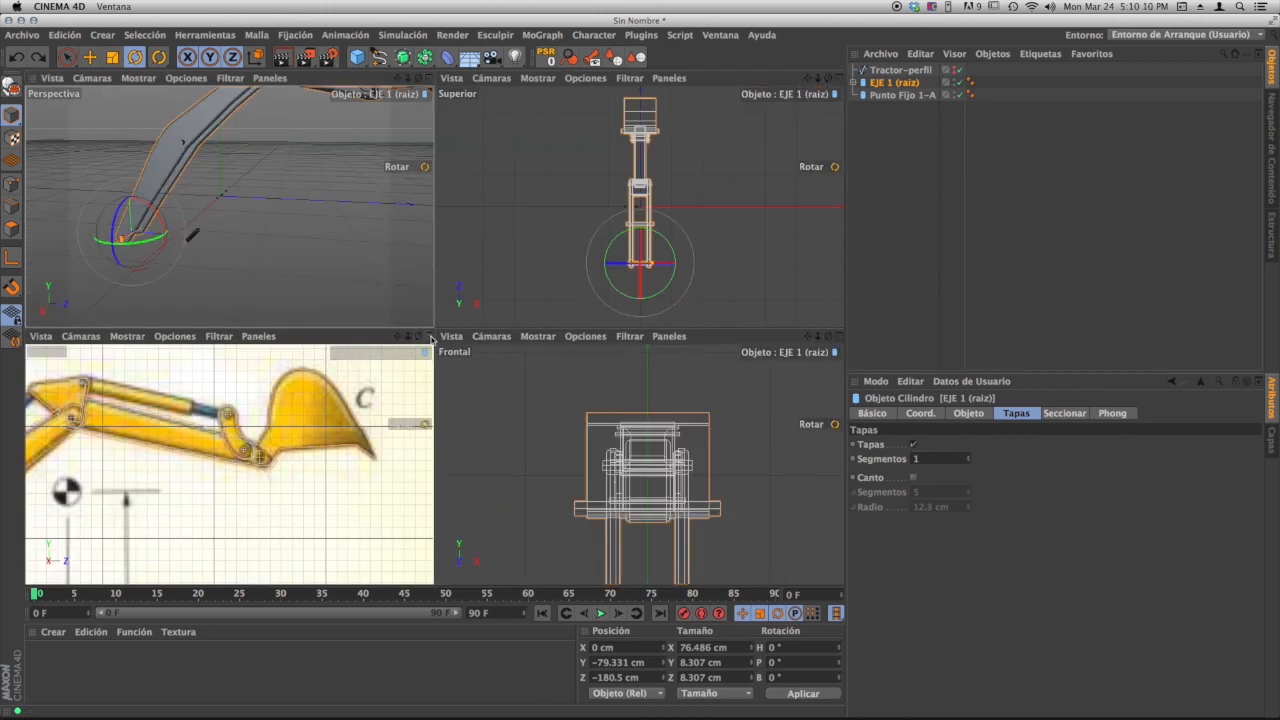
click(426, 330)
alt+middle_drag(316, 407, 655, 375)
scroll(499, 405, down, 3)
alt+middle_drag(499, 405, 475, 367)
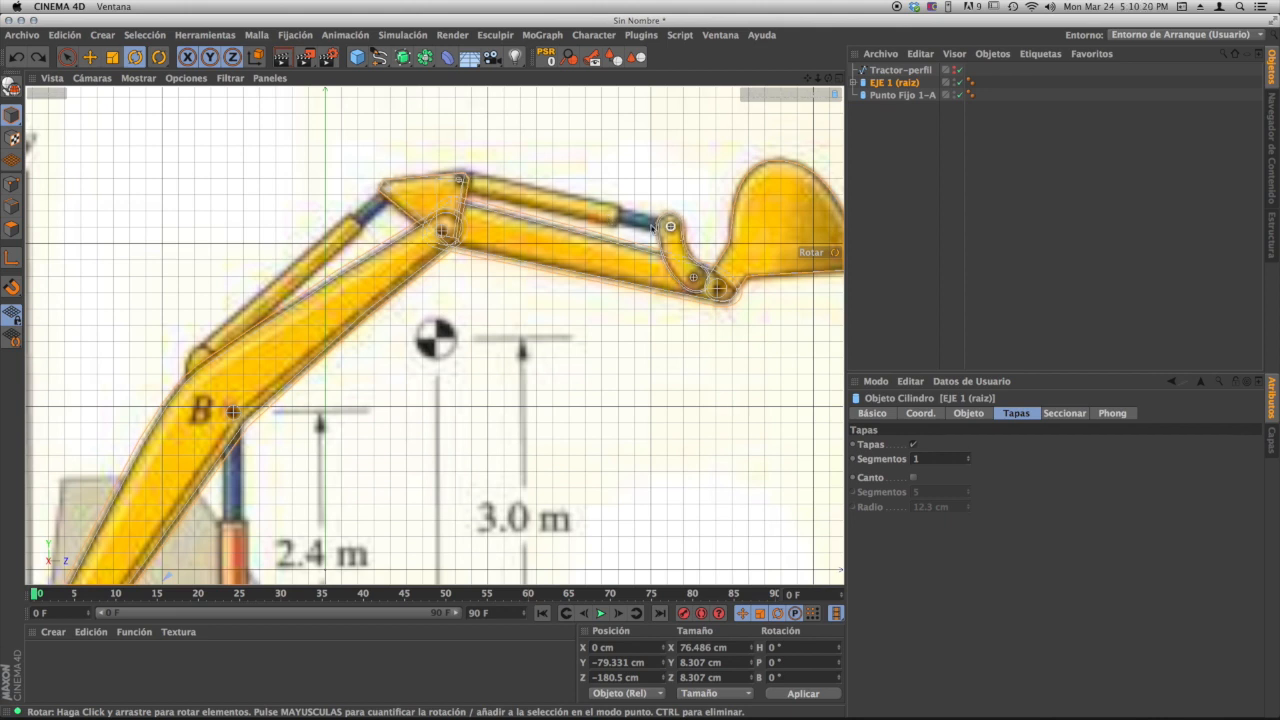
alt+middle_drag(396, 193, 475, 128)
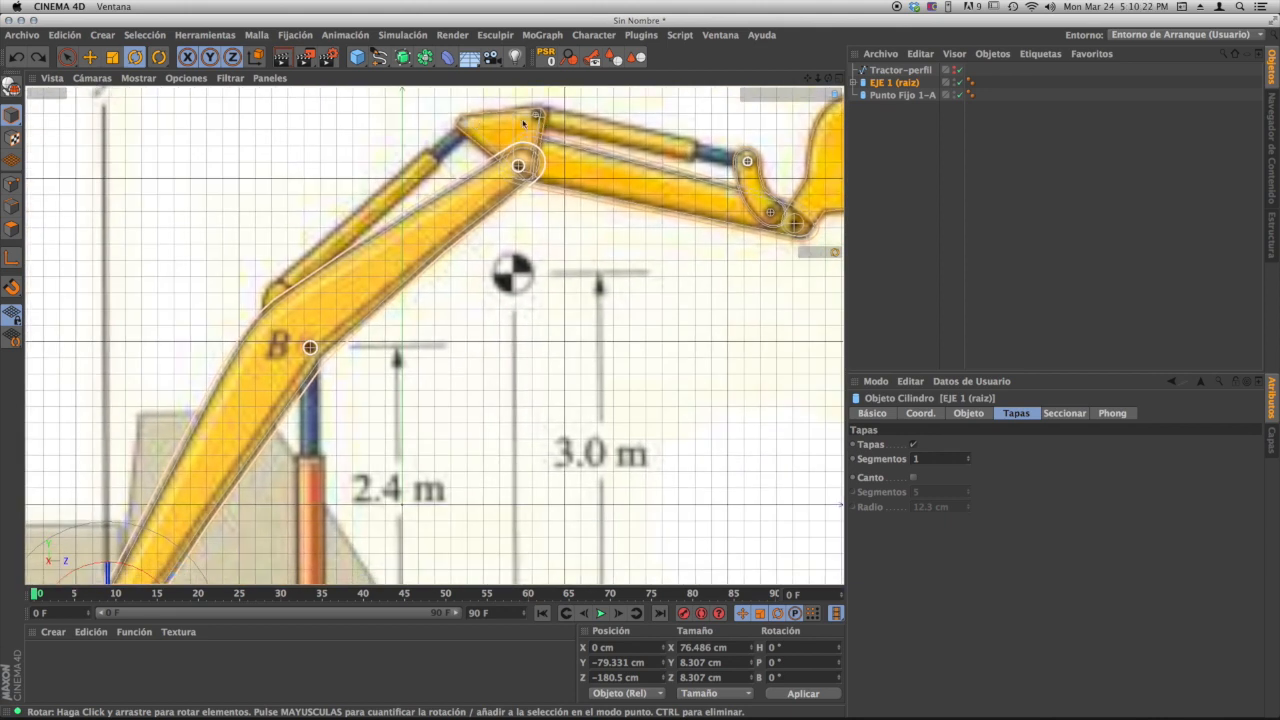
alt+middle_drag(415, 200, 474, 194)
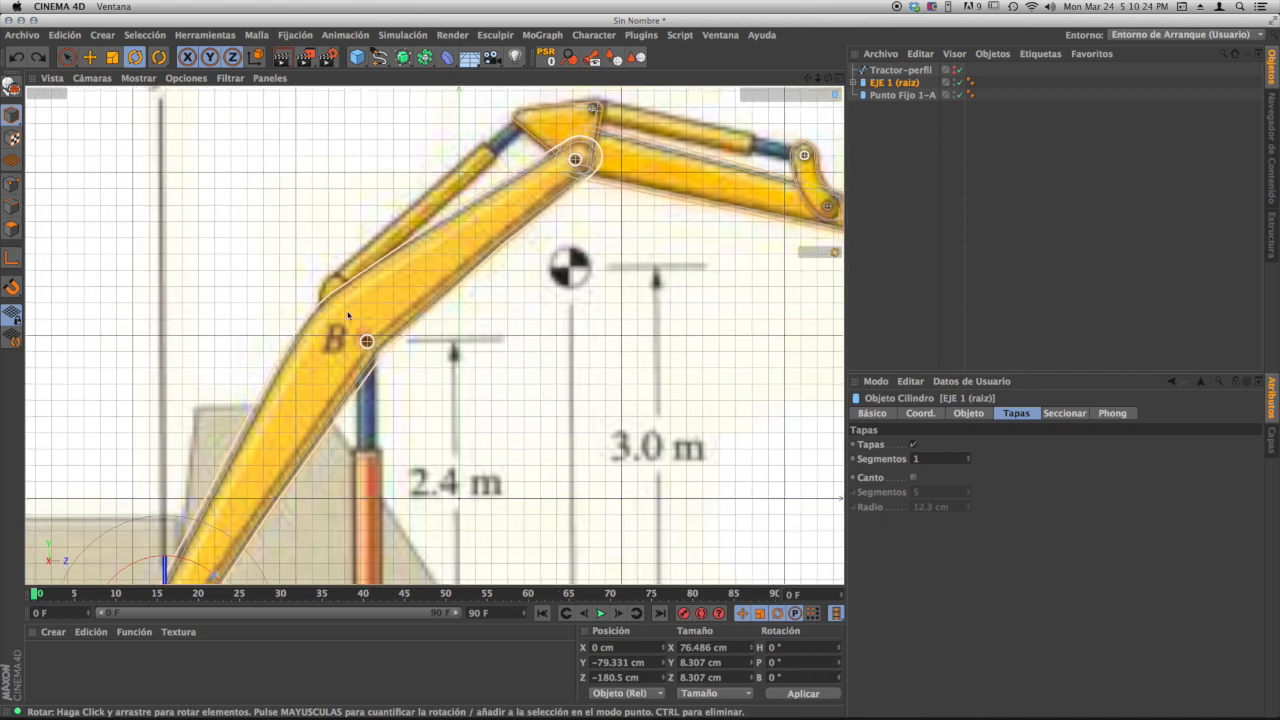
- Add a cylinder primitive as the base part for the main piston's lower attachment point
alt+middle_drag(342, 356, 356, 210)
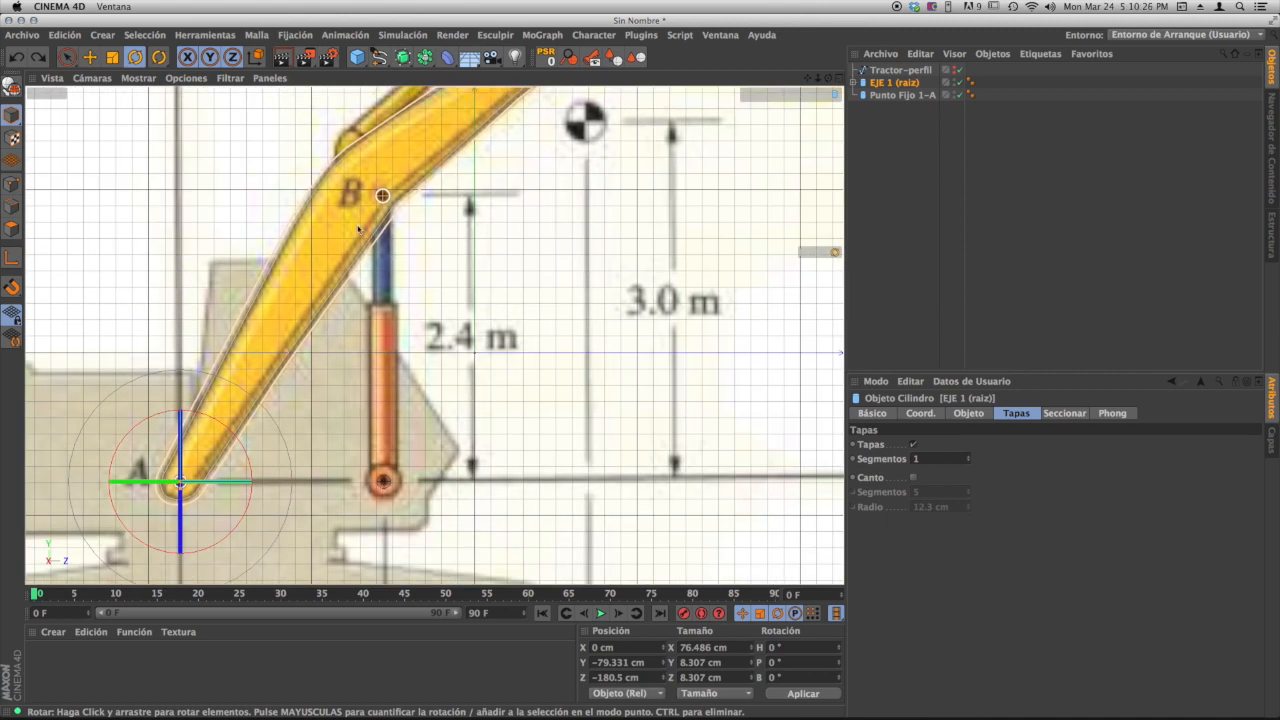
alt+middle_drag(379, 437, 381, 396)
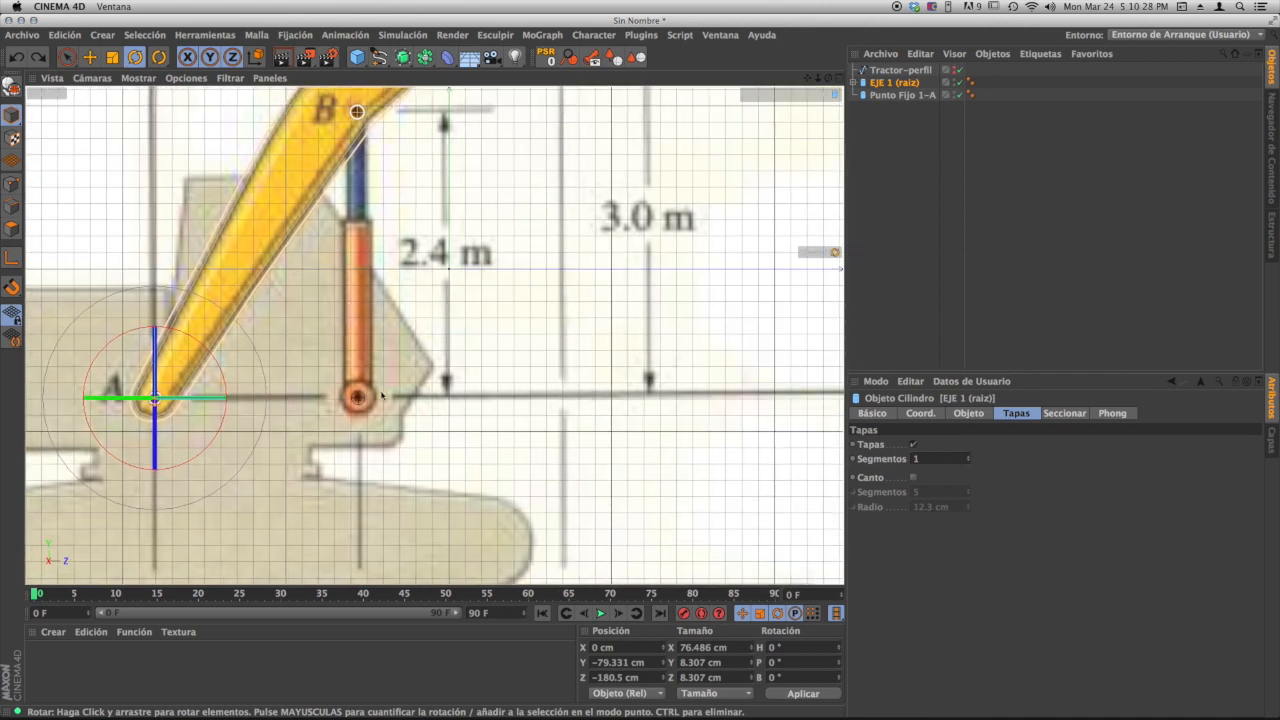
scroll(368, 398, down, 5)
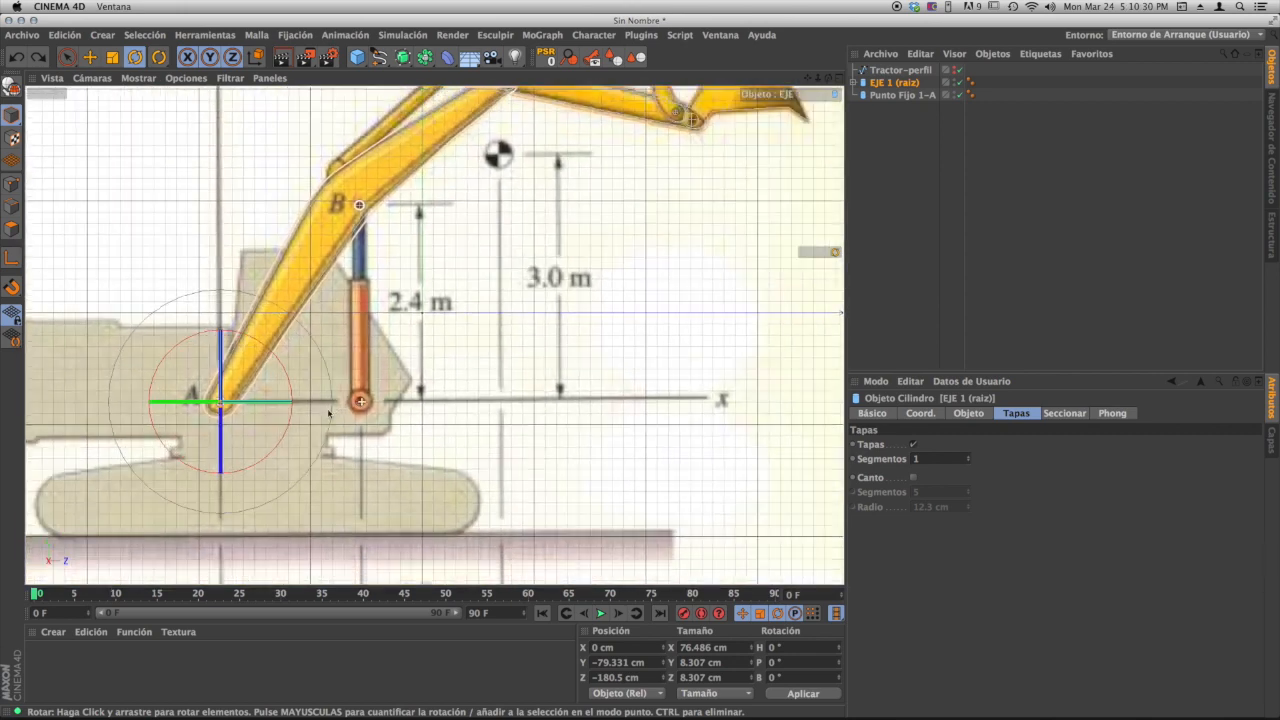
scroll(309, 422, up, 2)
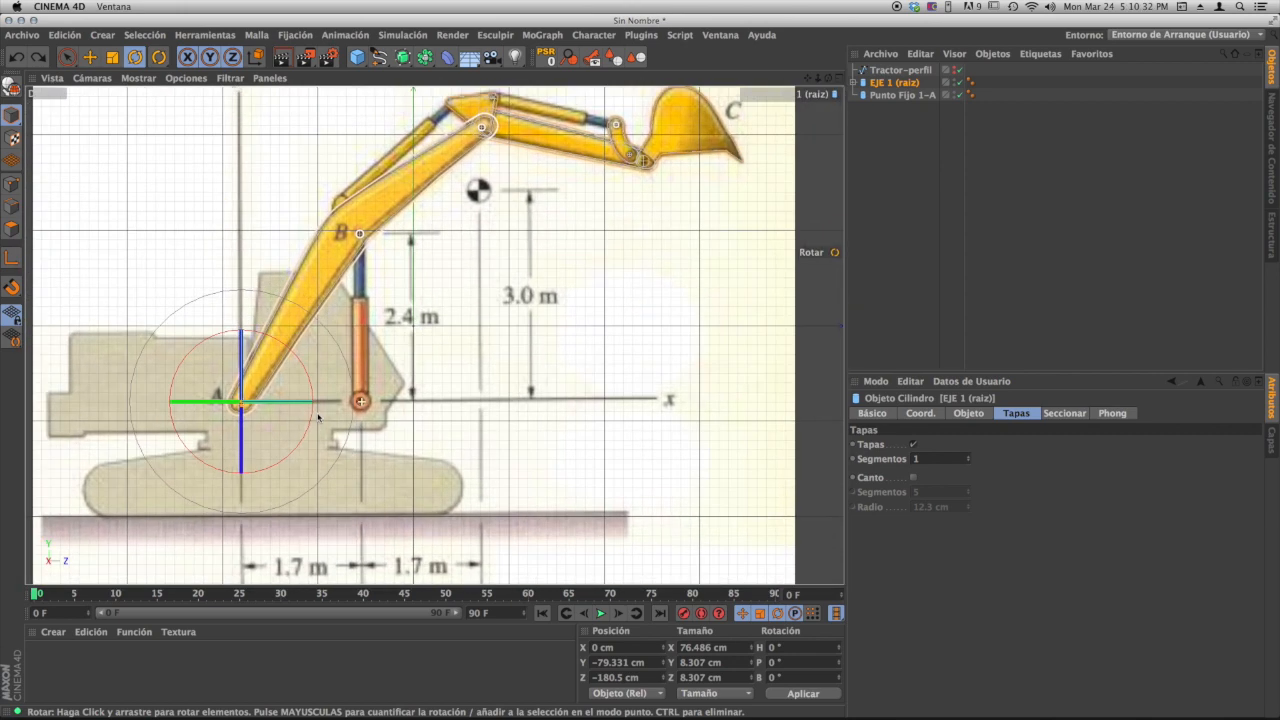
scroll(318, 418, up, 5)
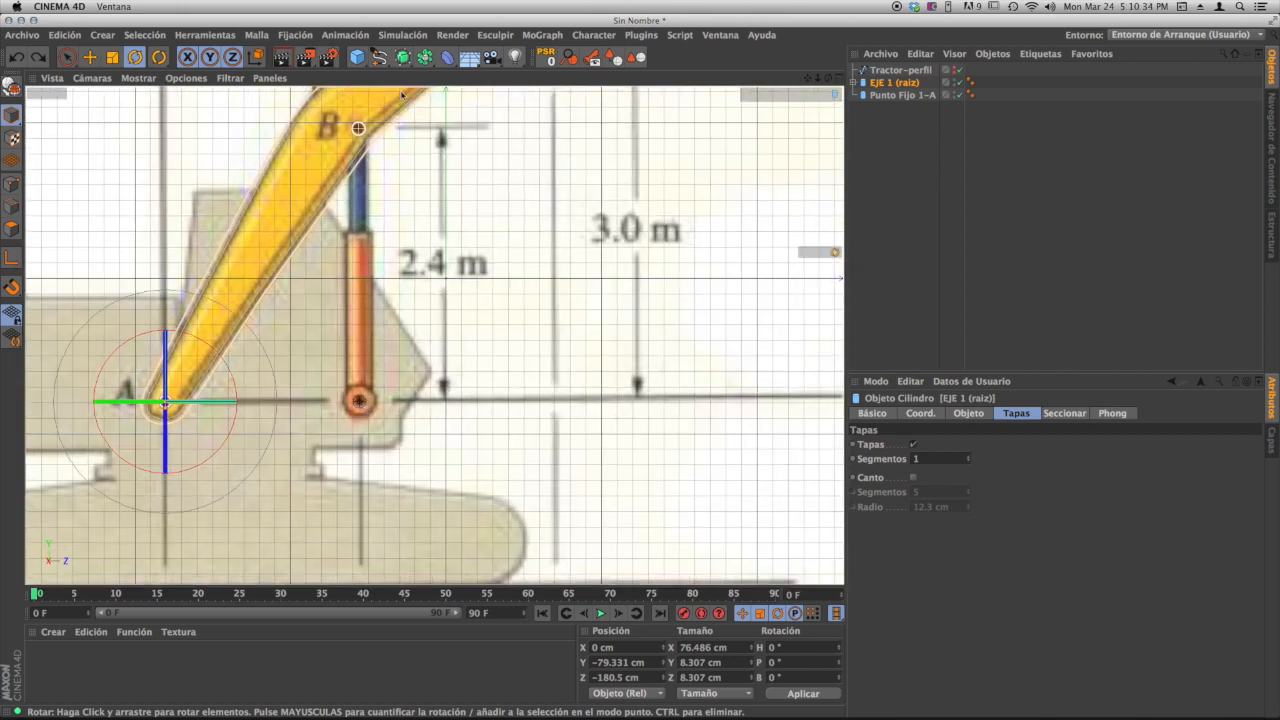
click(357, 57)
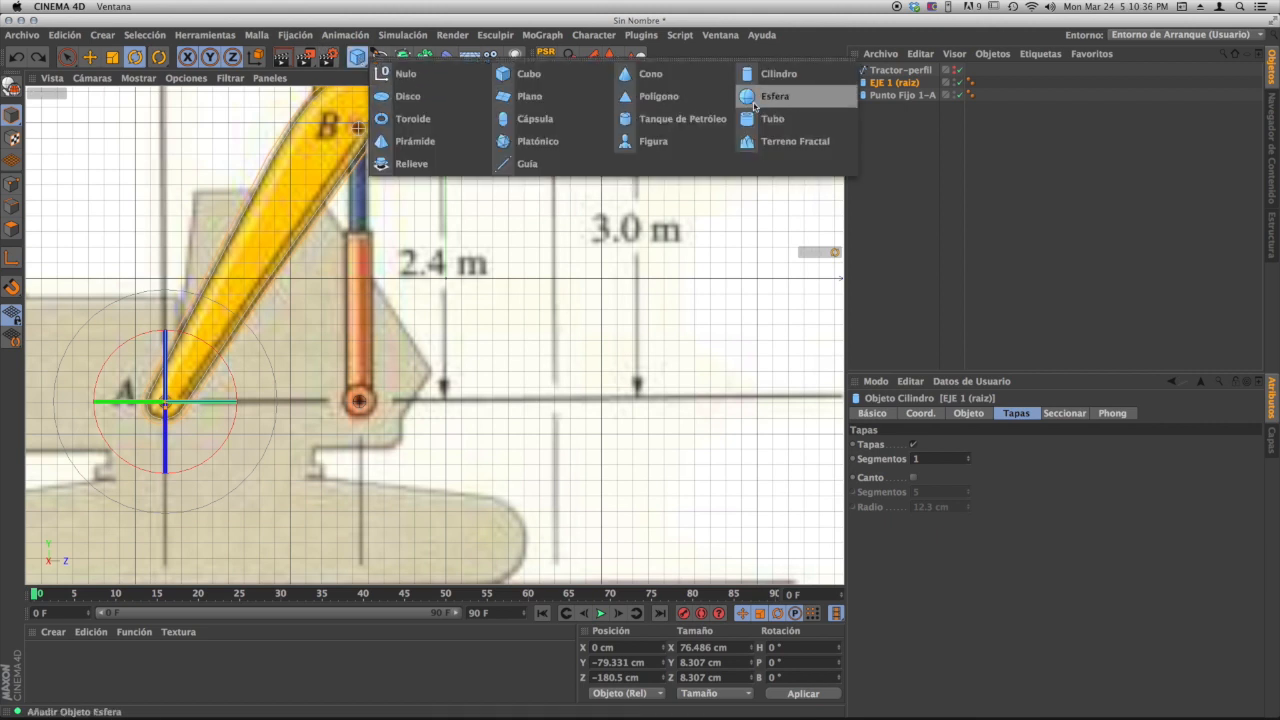
click(772, 74)
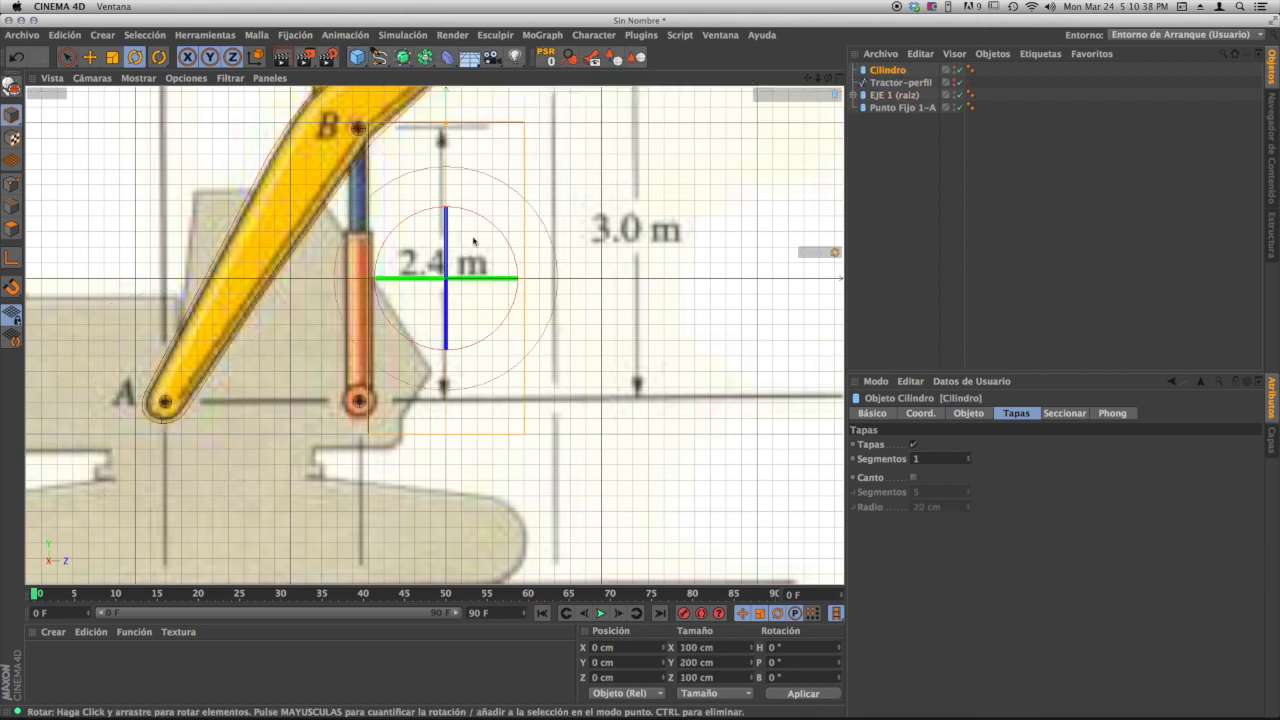
scroll(463, 266, left, 3)
scroll(460, 254, right, 1)
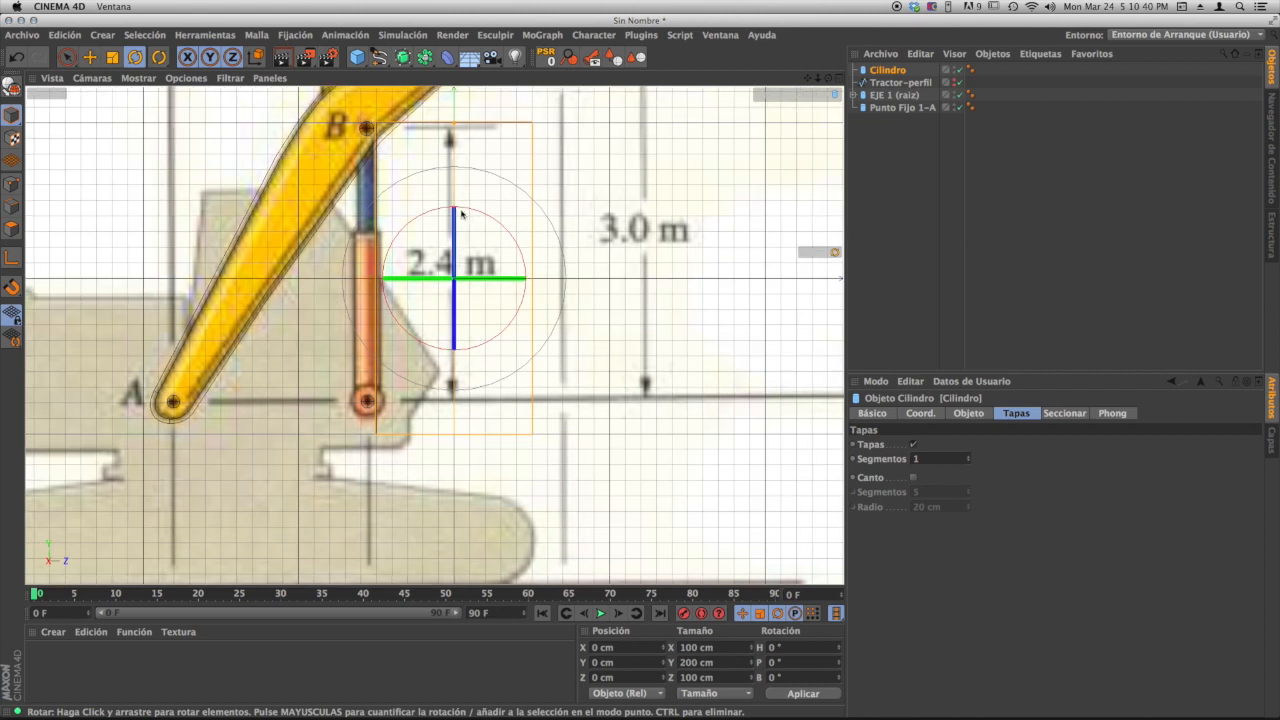
- In the perspective view, set the new cylinder's orientation to +X so it lies parallel to the joint pins
click(838, 78)
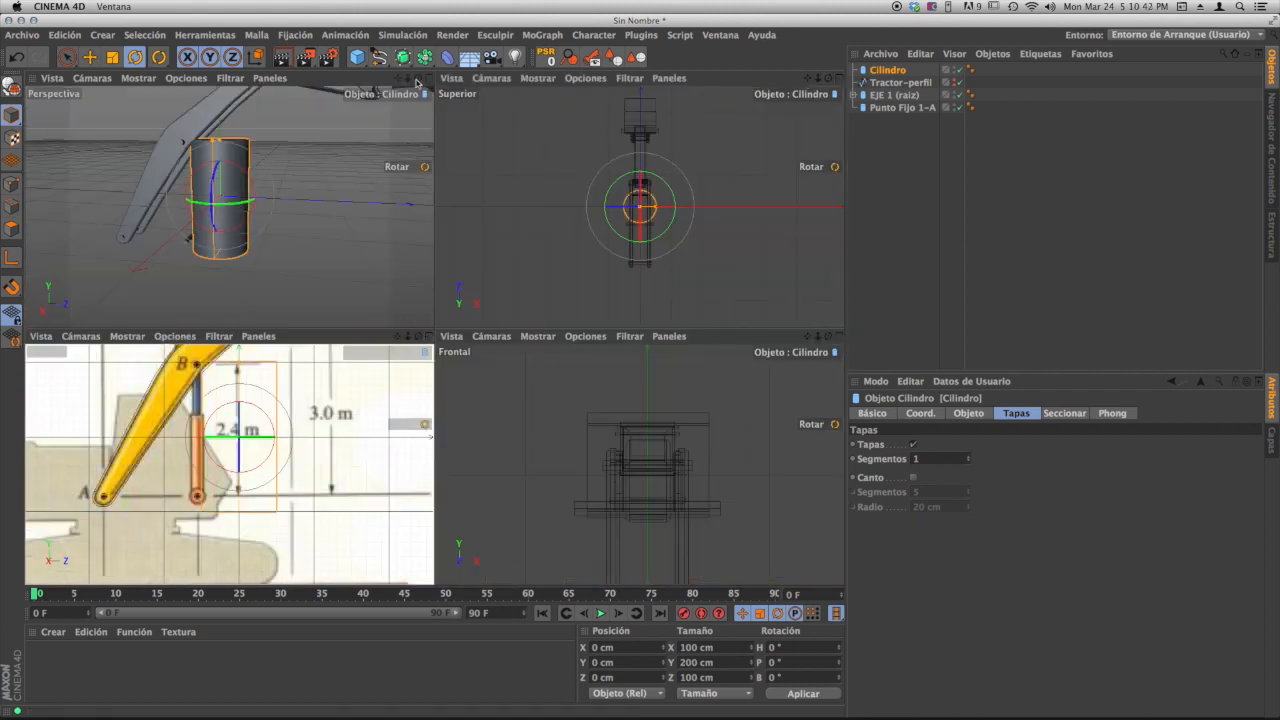
click(430, 79)
alt+drag(468, 308, 434, 336)
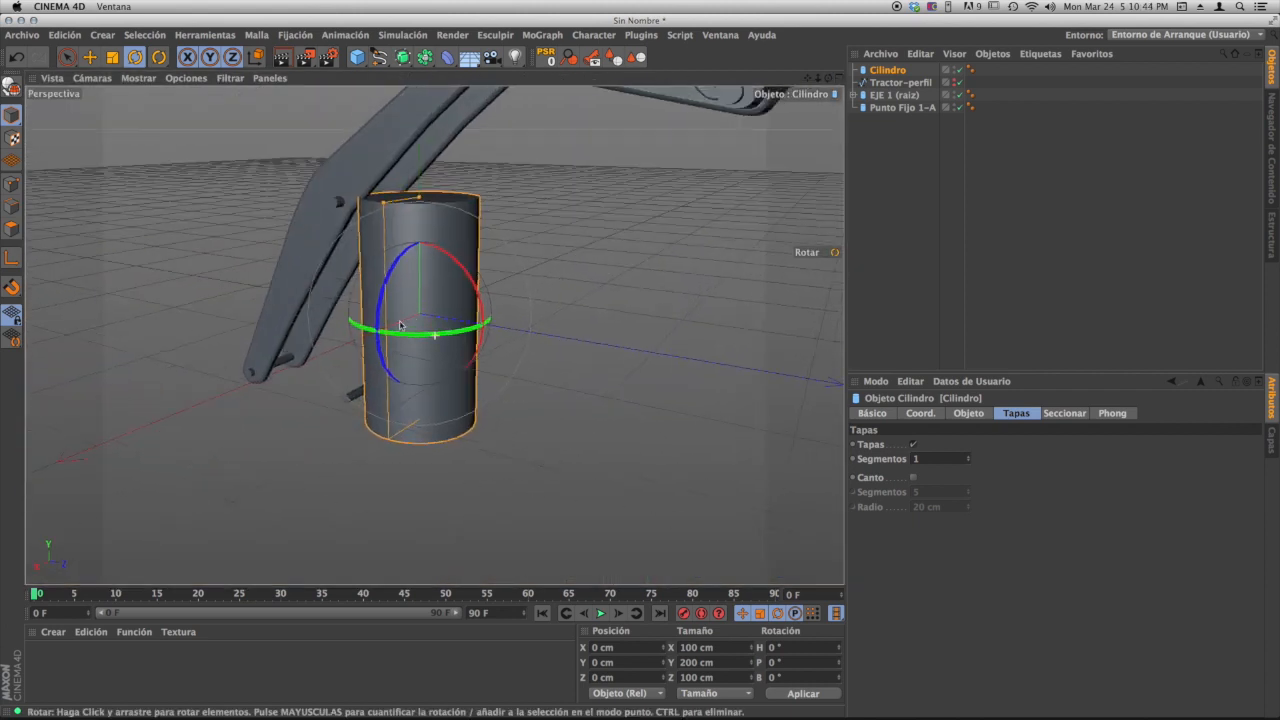
alt+middle_drag(434, 336, 399, 358)
alt+drag(410, 356, 528, 347)
alt+middle_drag(411, 346, 468, 348)
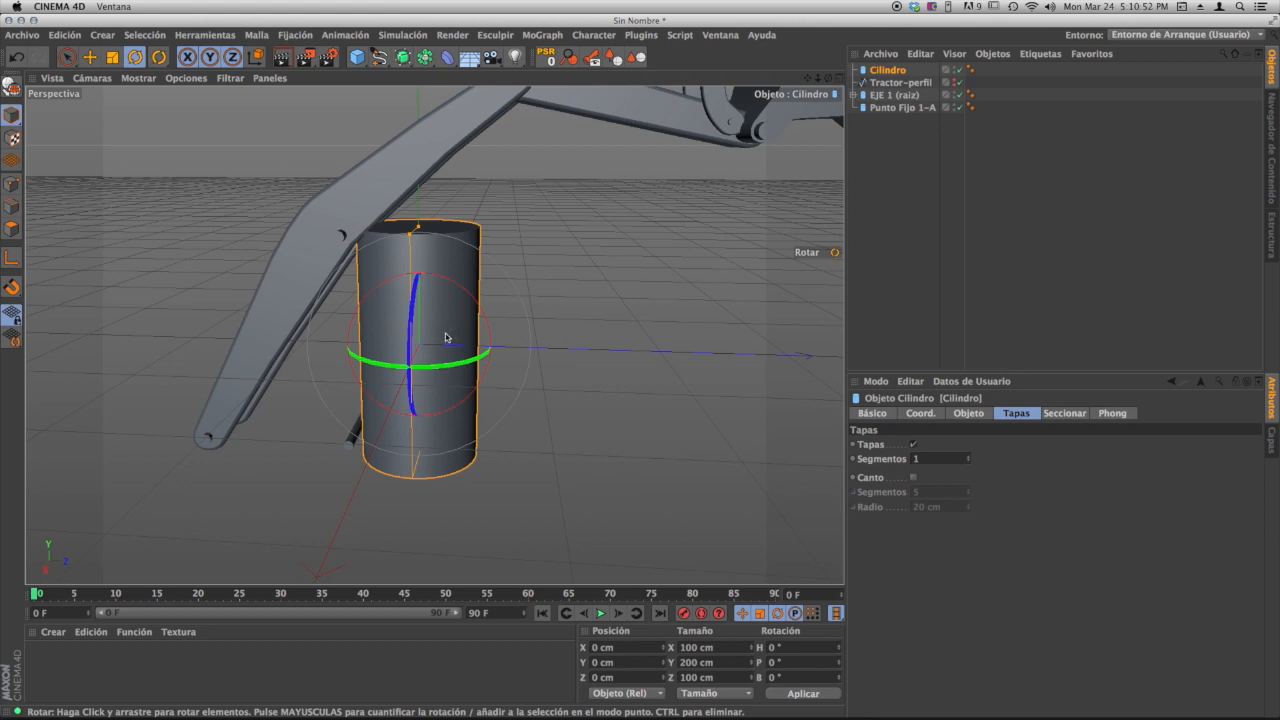
click(970, 415)
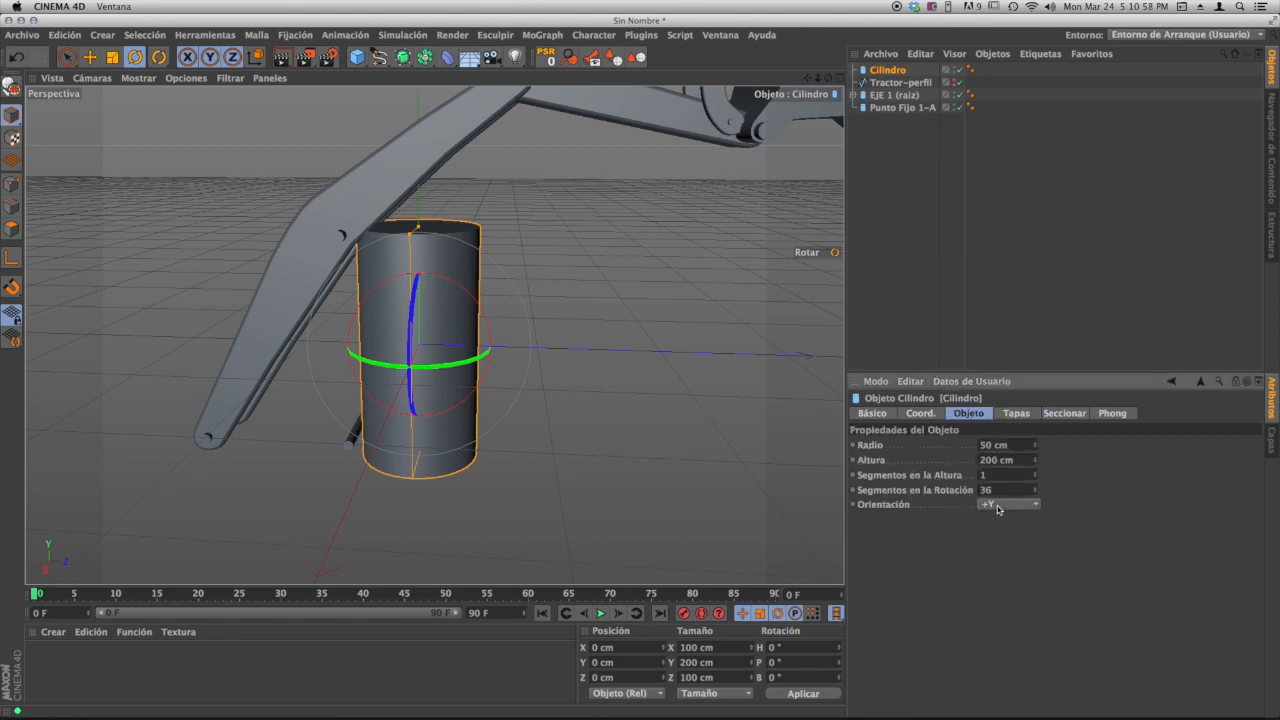
alt+drag(473, 325, 413, 313)
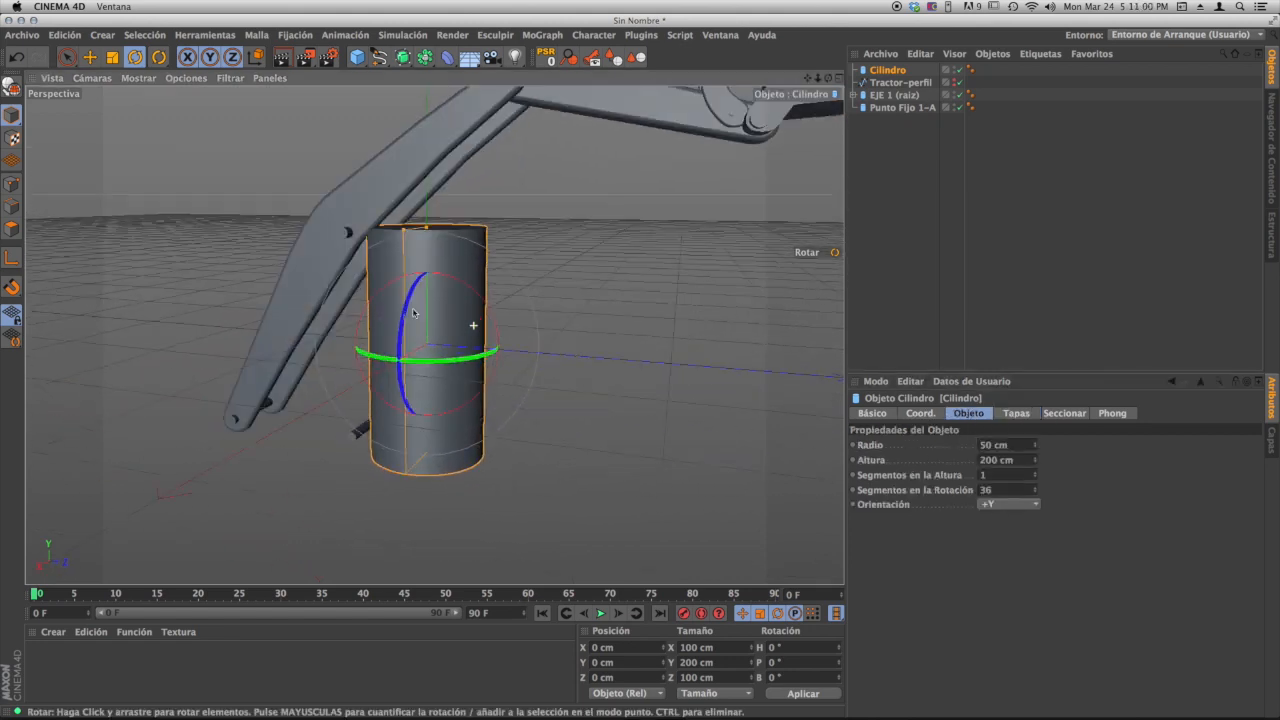
key(9)
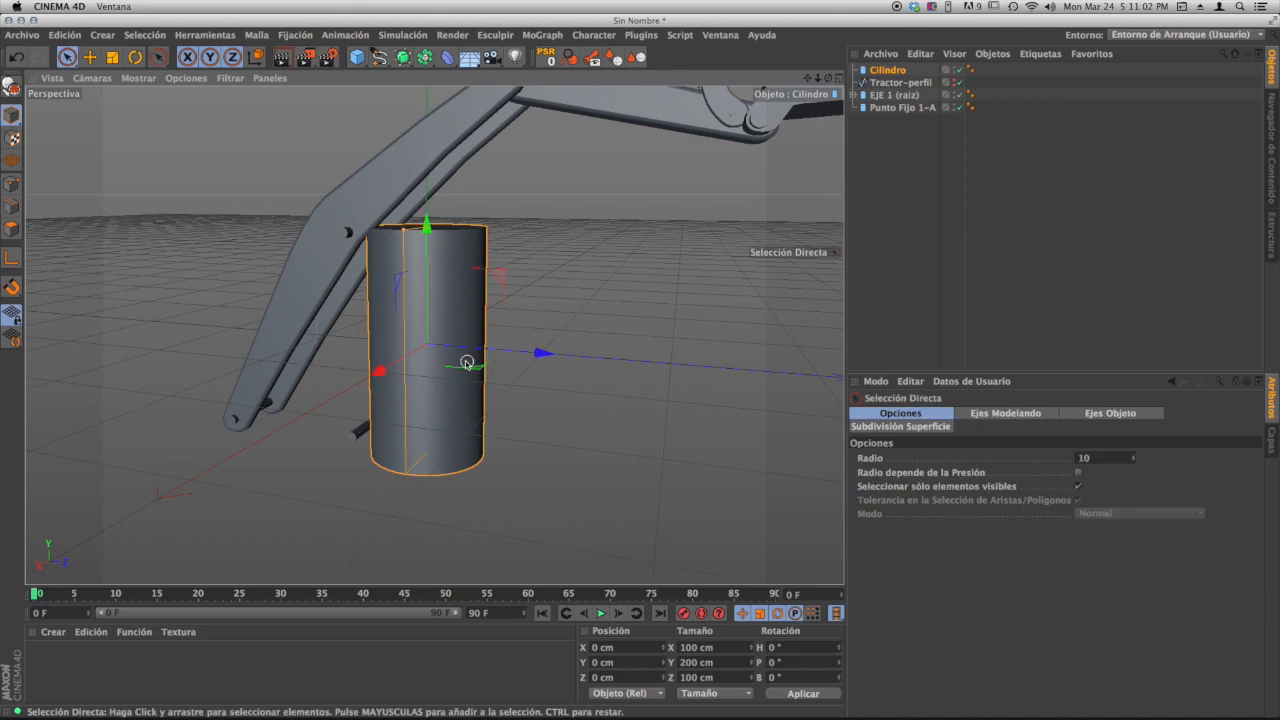
alt+drag(467, 362, 511, 379)
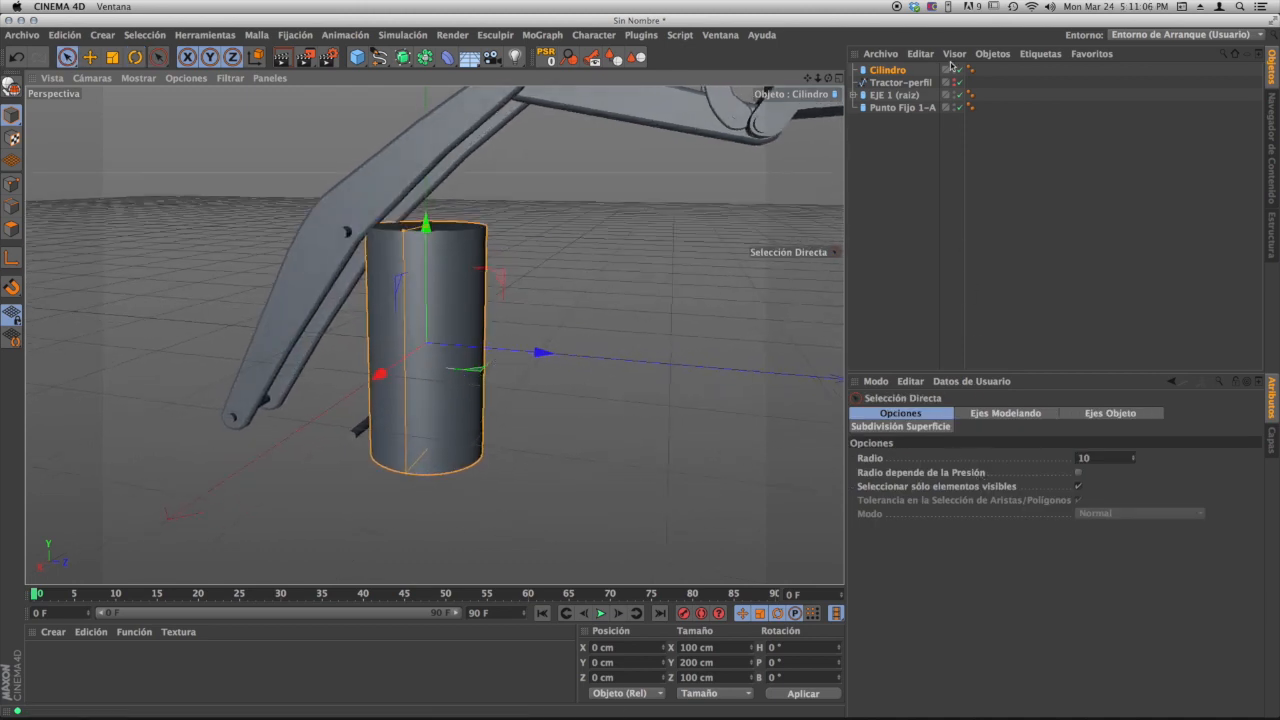
click(388, 336)
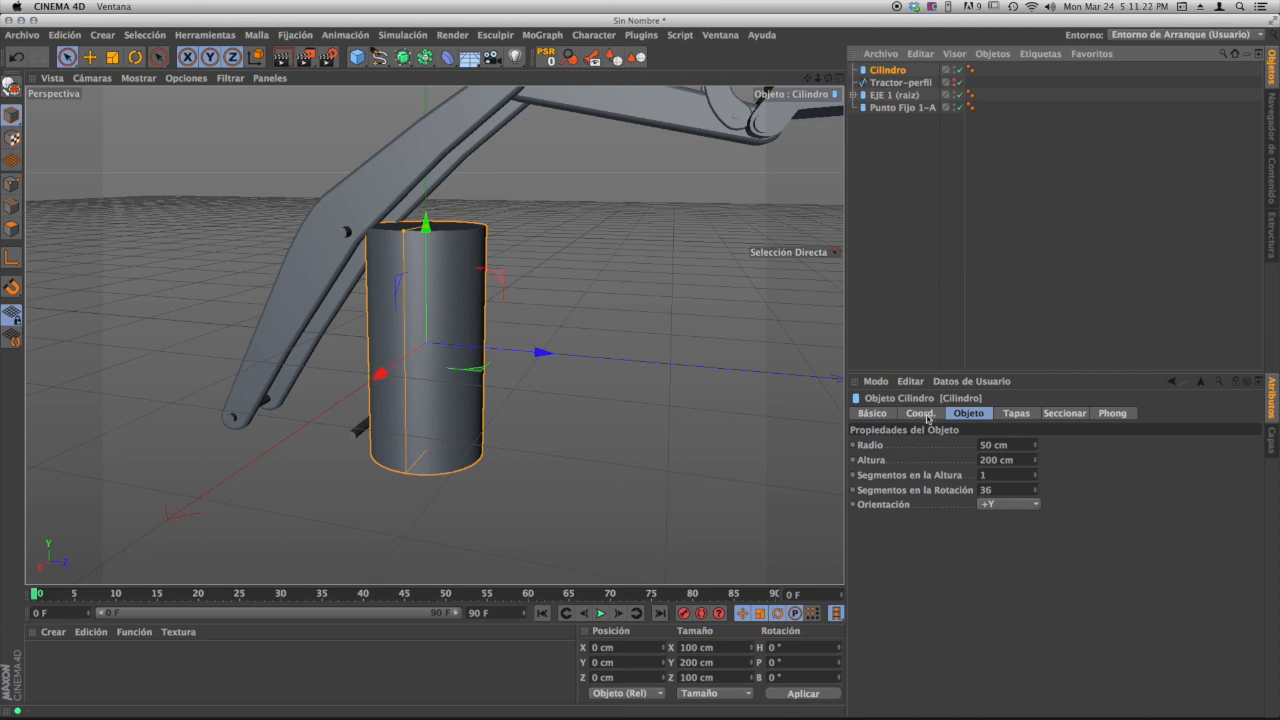
click(1004, 507)
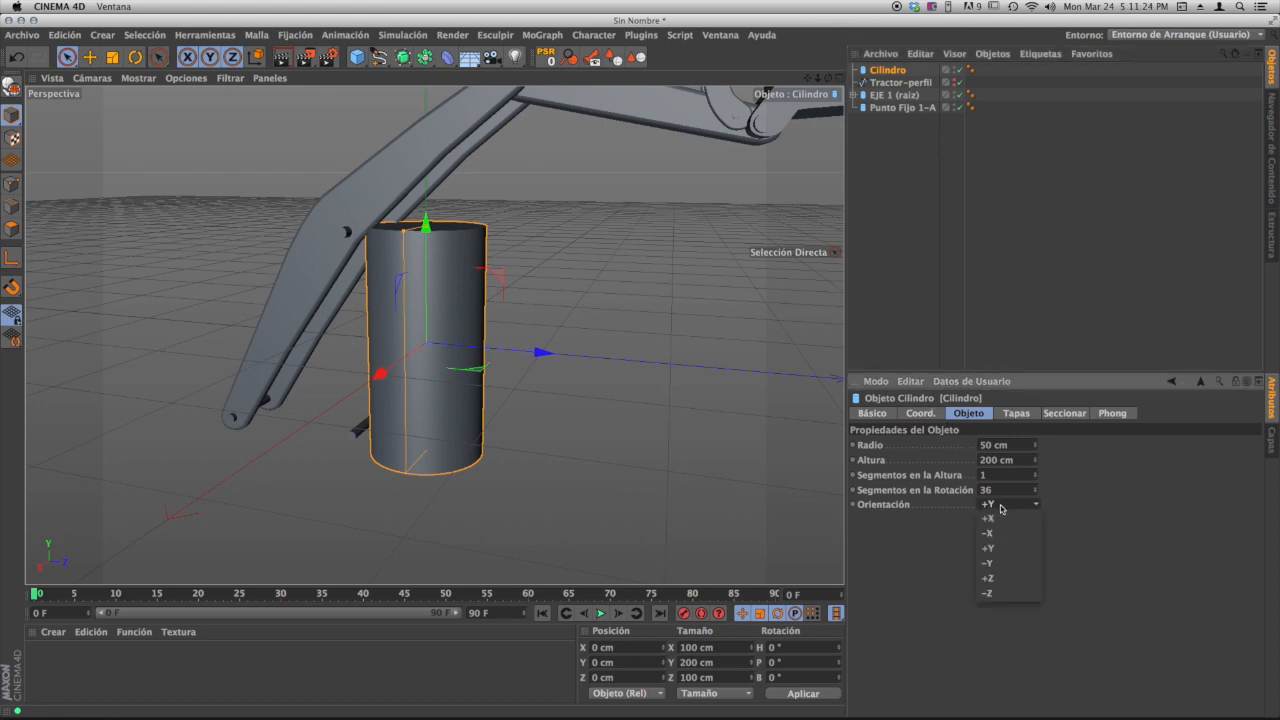
click(997, 519)
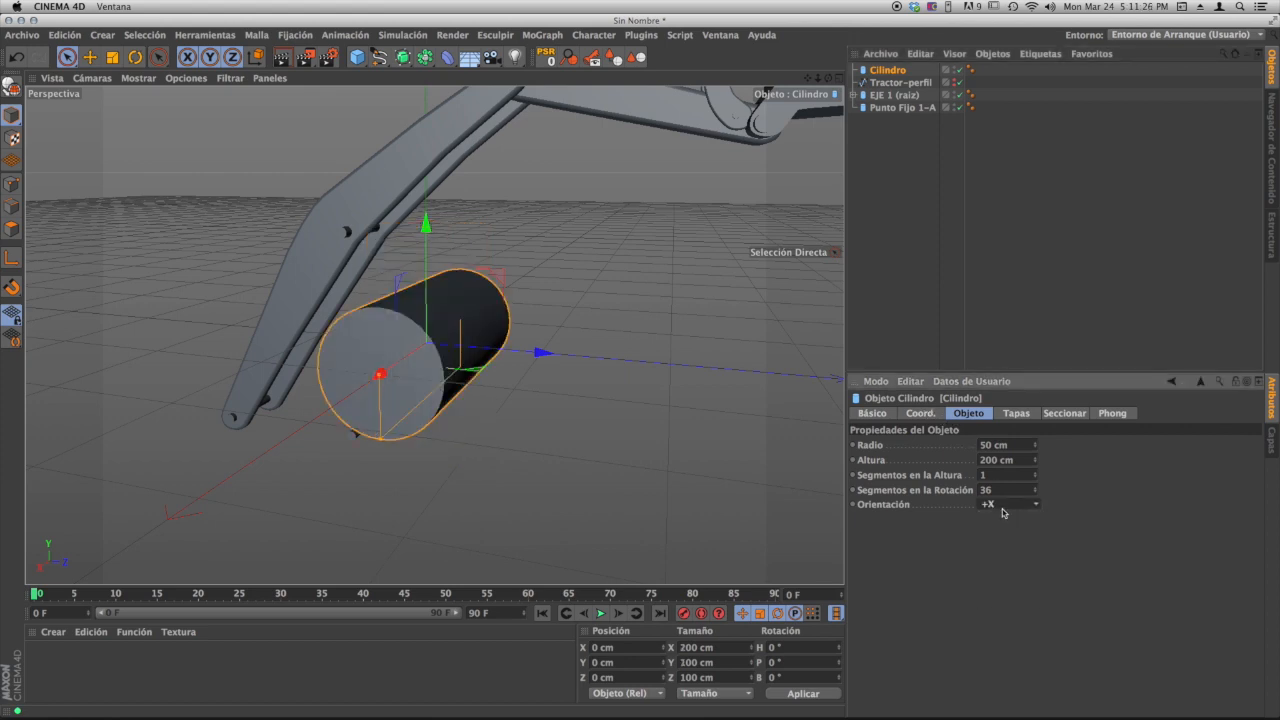
- Resize the cylinder to a height of about 78.6 cm and a radius of about 7.4 cm
alt+drag(408, 417, 435, 418)
drag(381, 376, 414, 357)
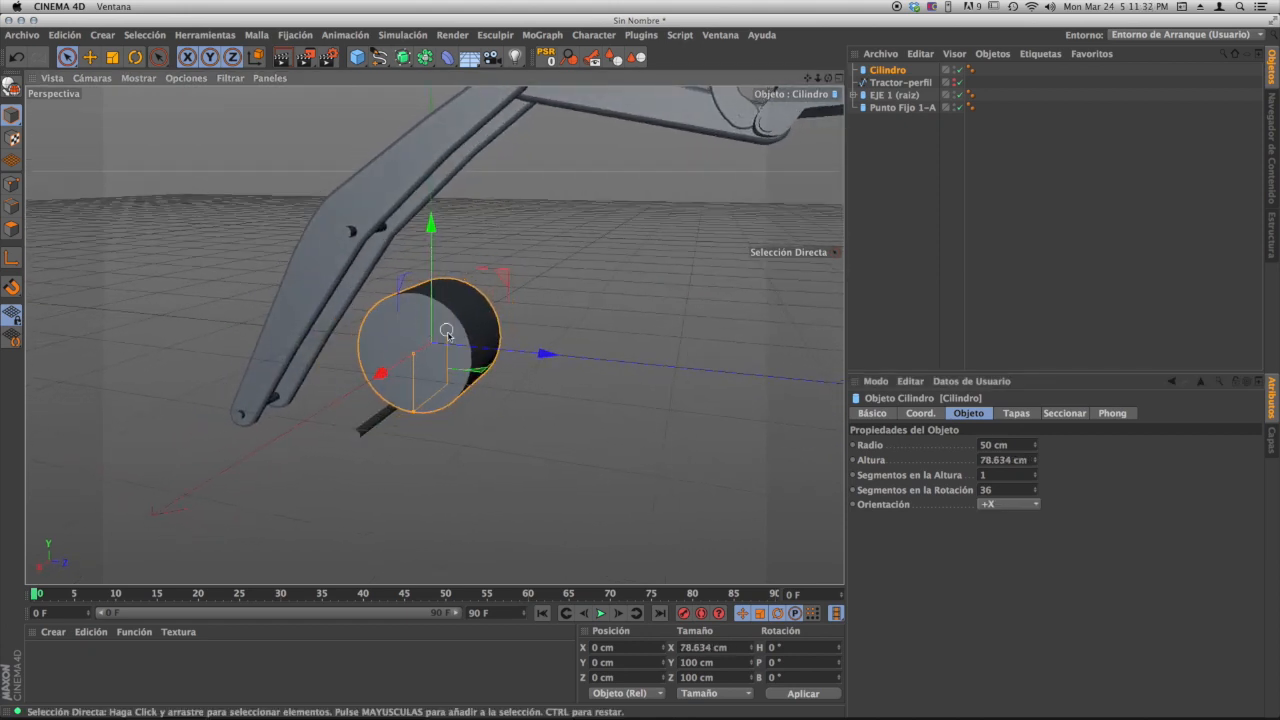
drag(414, 409, 446, 333)
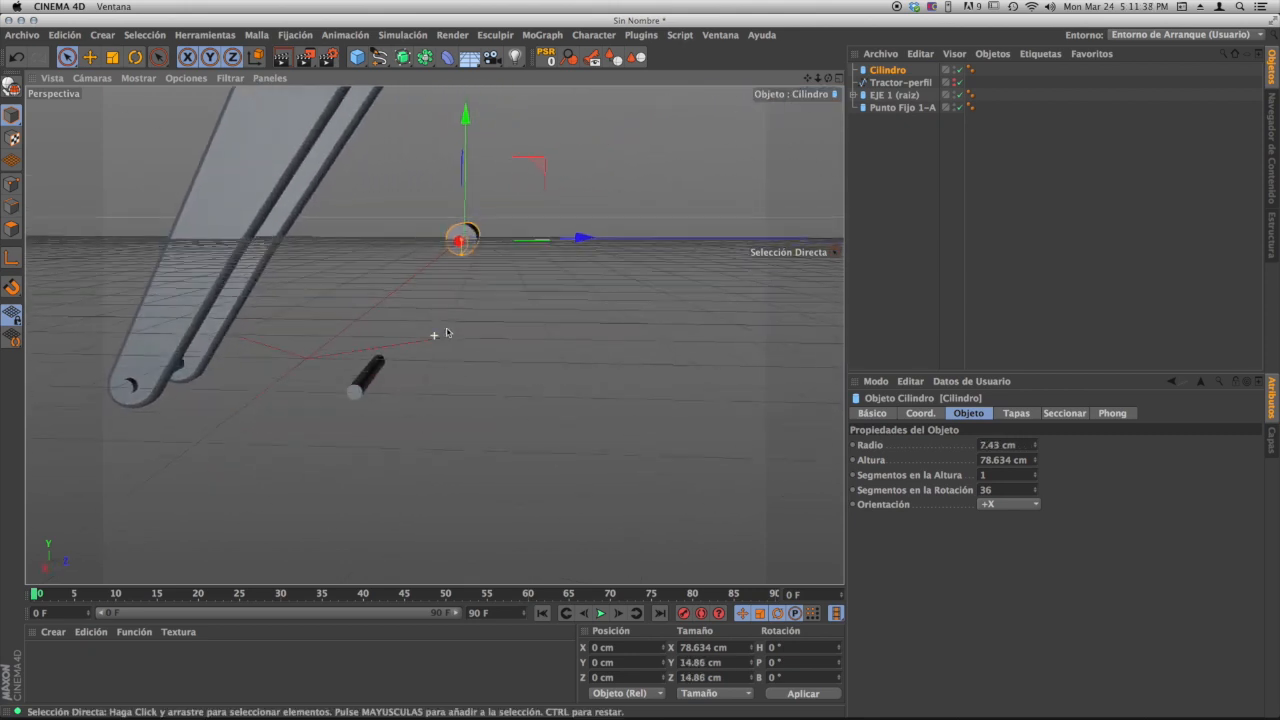
- Make the new cylinder a child of the loose base pin Punto Fijo 1-A and select it in the hierarchy
click(366, 374)
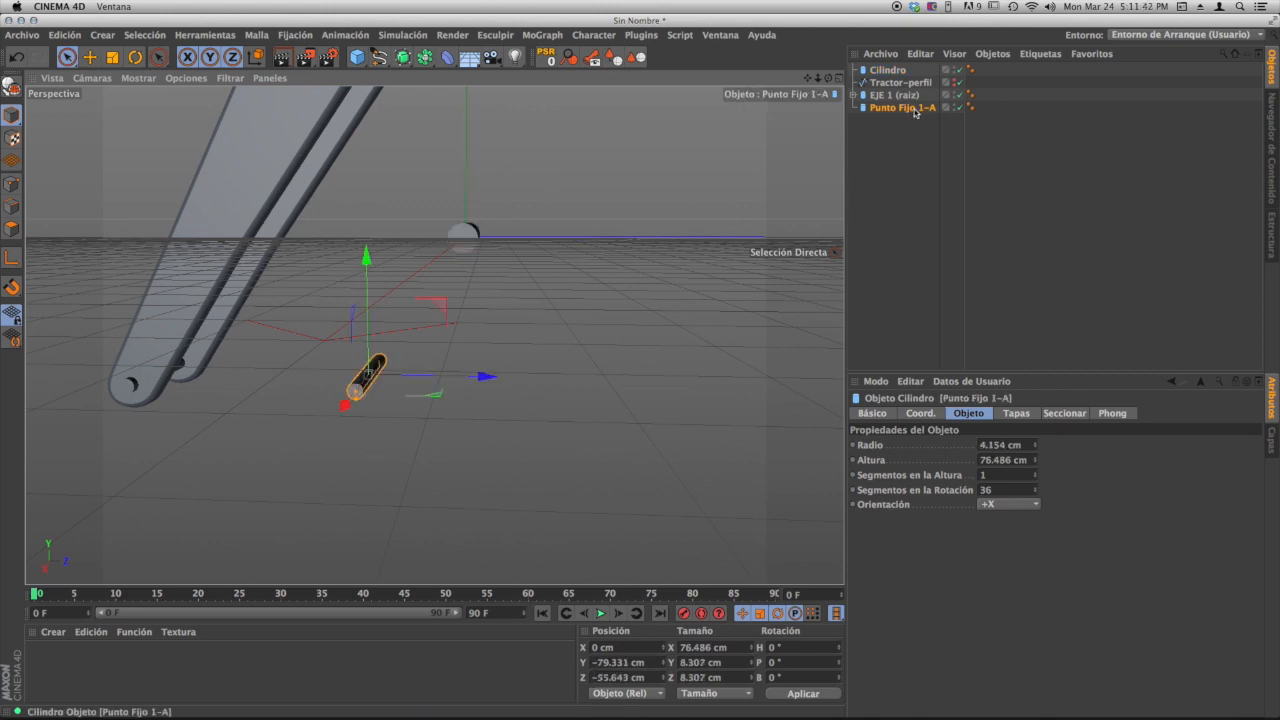
click(889, 71)
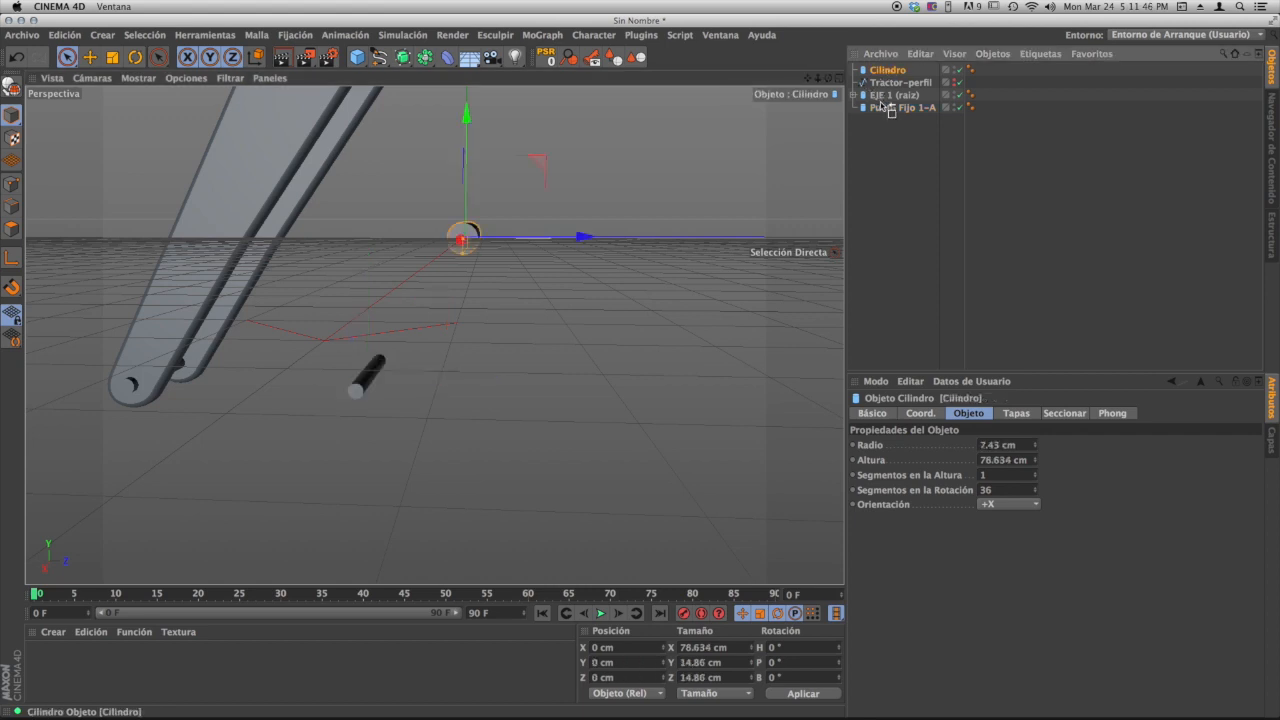
drag(898, 108, 899, 107)
click(900, 95)
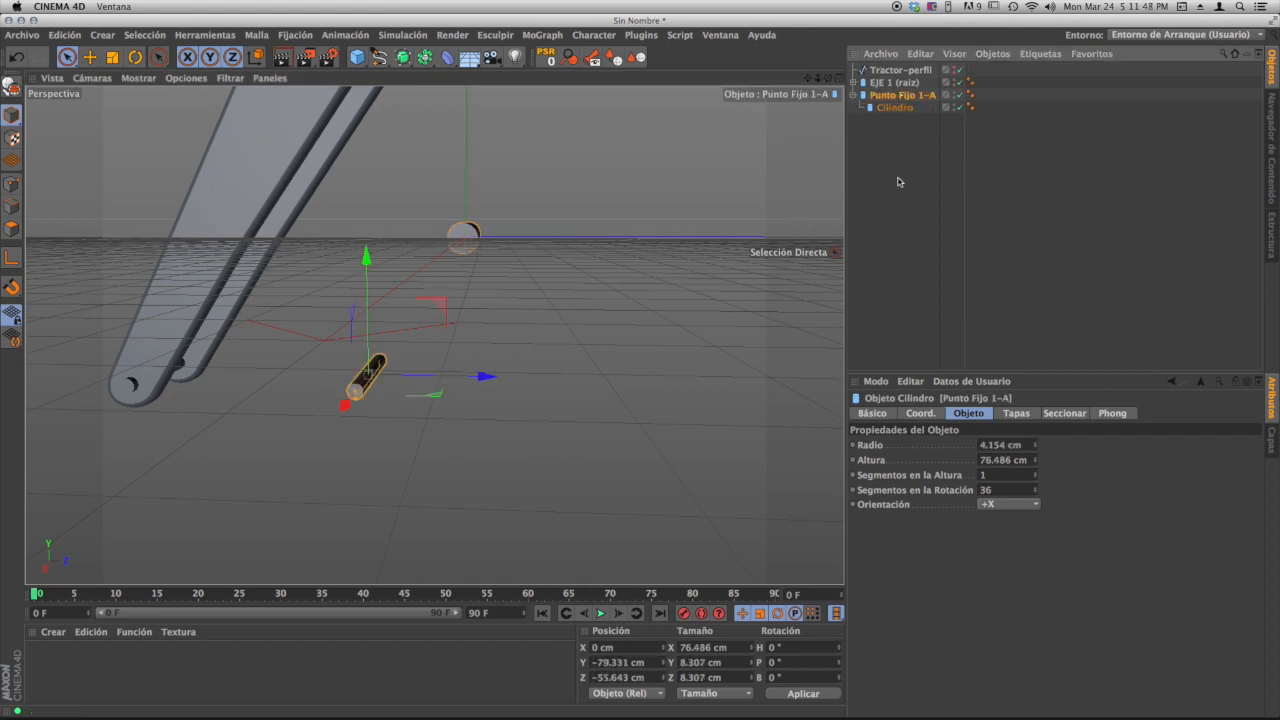
click(894, 108)
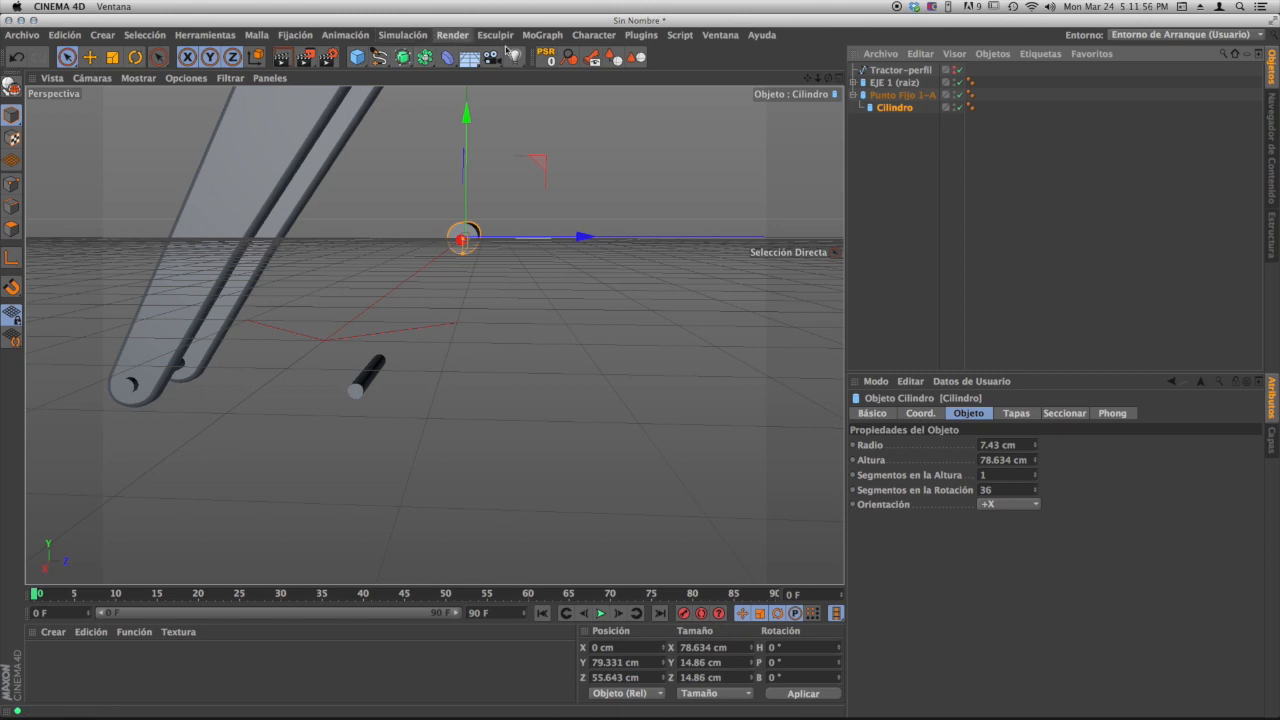
click(601, 36)
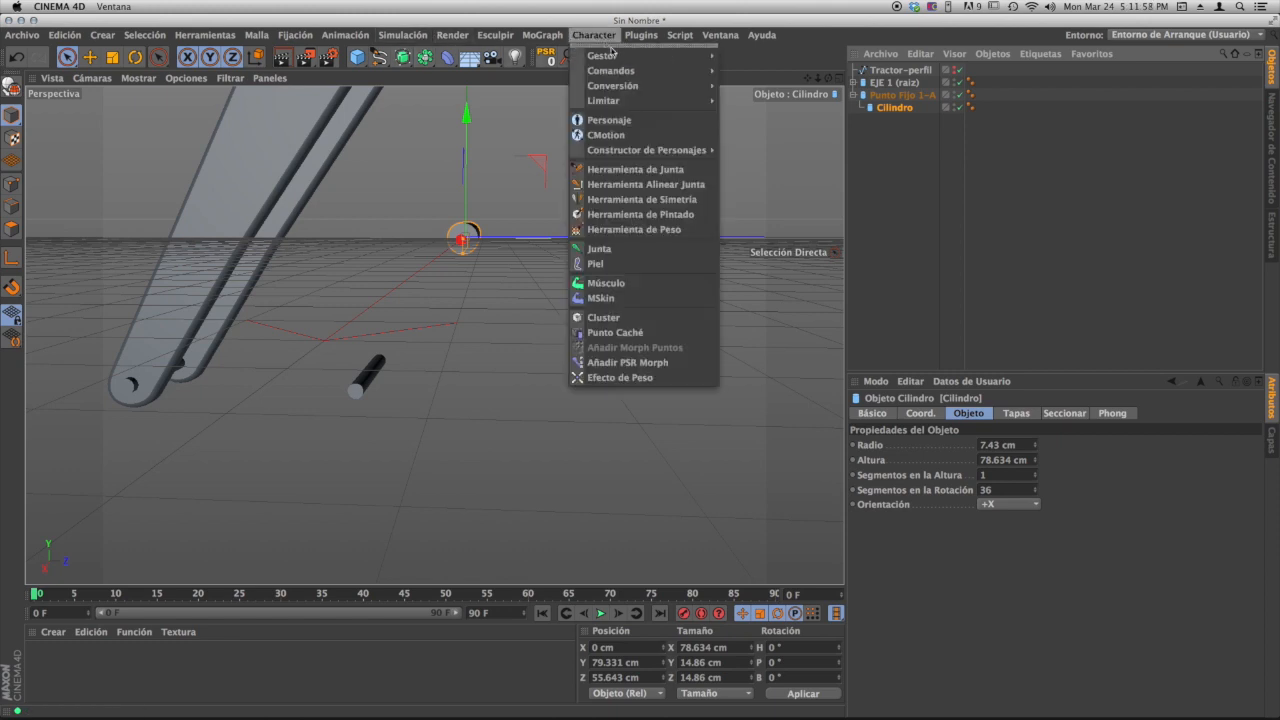
mouse_move(628, 72)
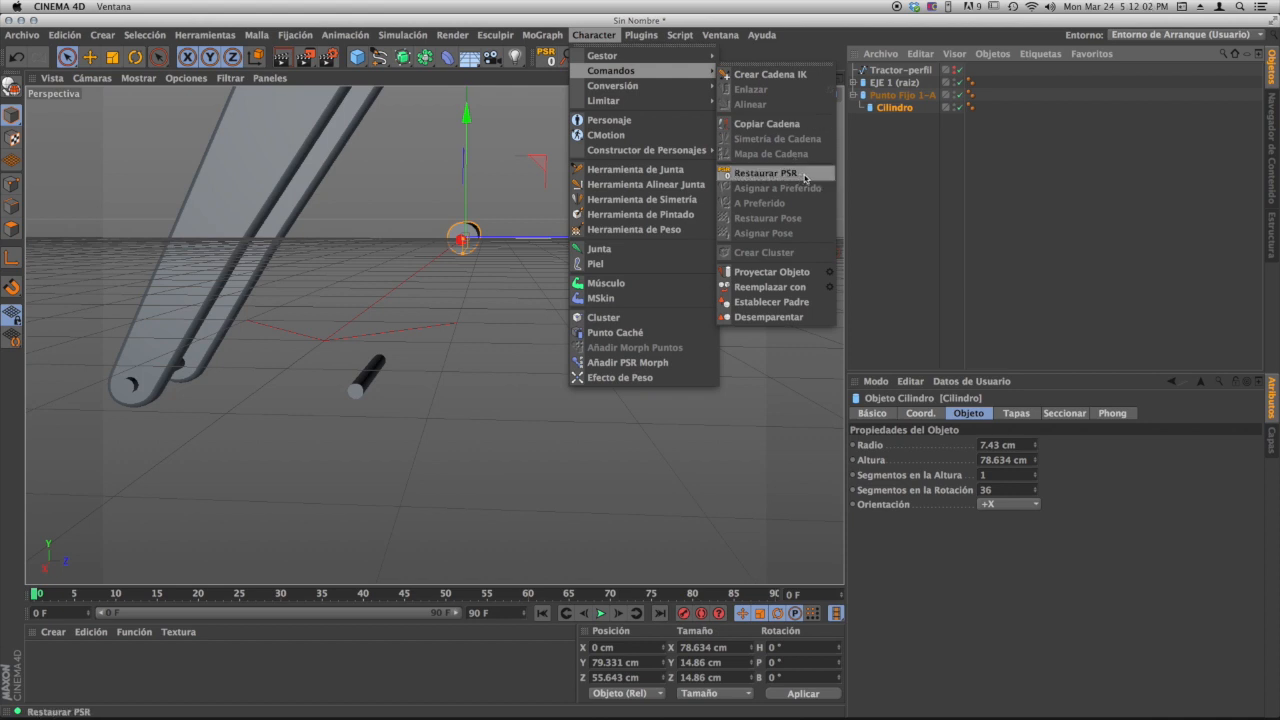
click(885, 171)
- Set the cylinder's X, Y and Z position relative to its parent pin to 0 cm
click(921, 413)
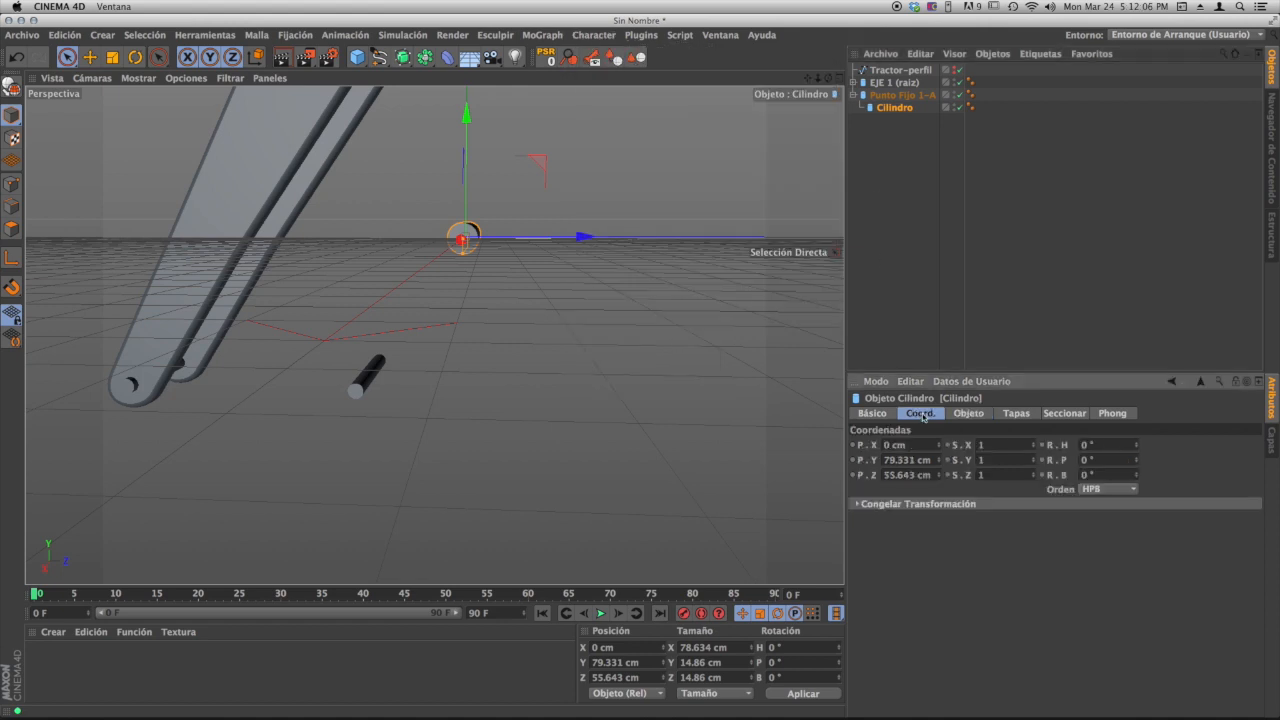
click(910, 445)
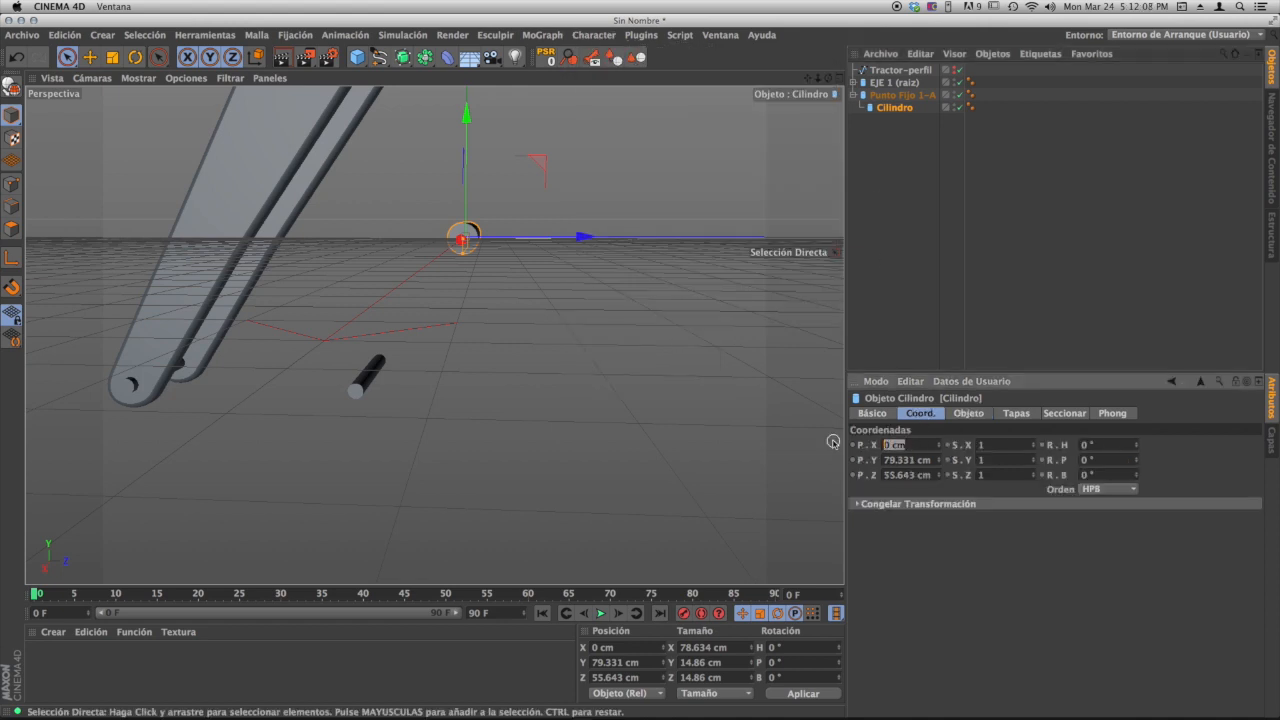
text(0)
key(Tab)
text(0)
key(Tab)
text(0)
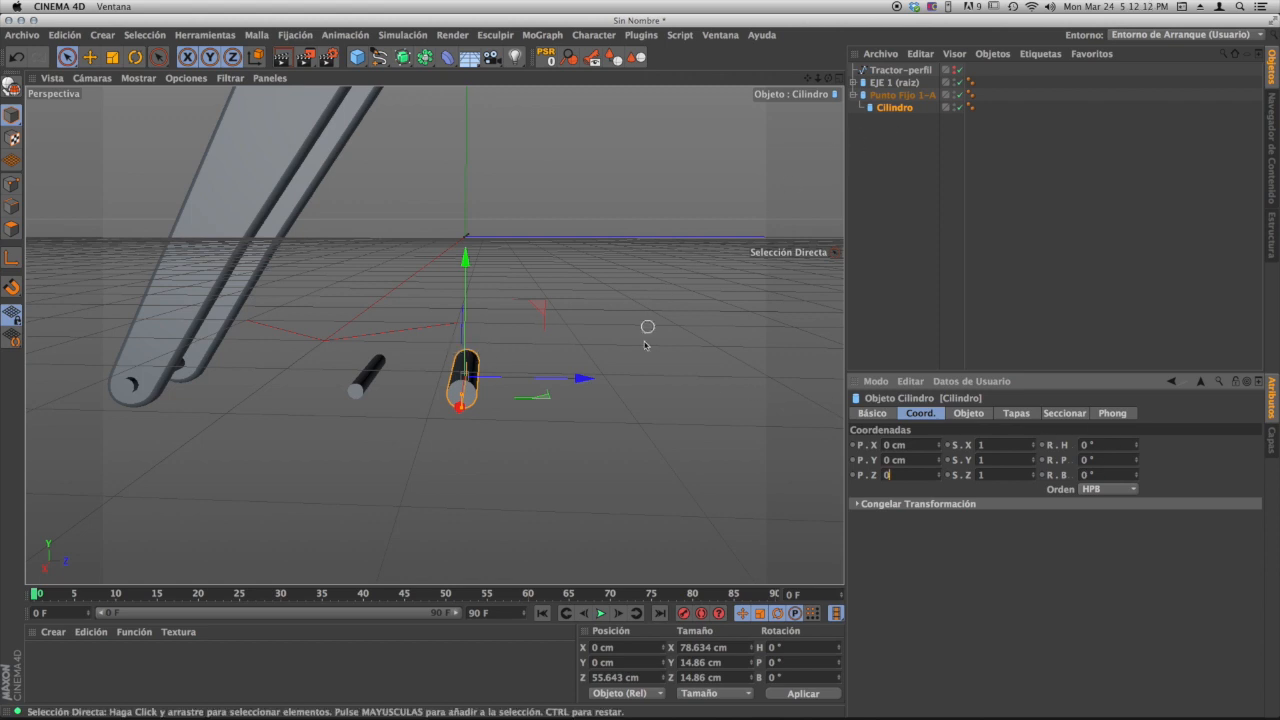
key(Tab)
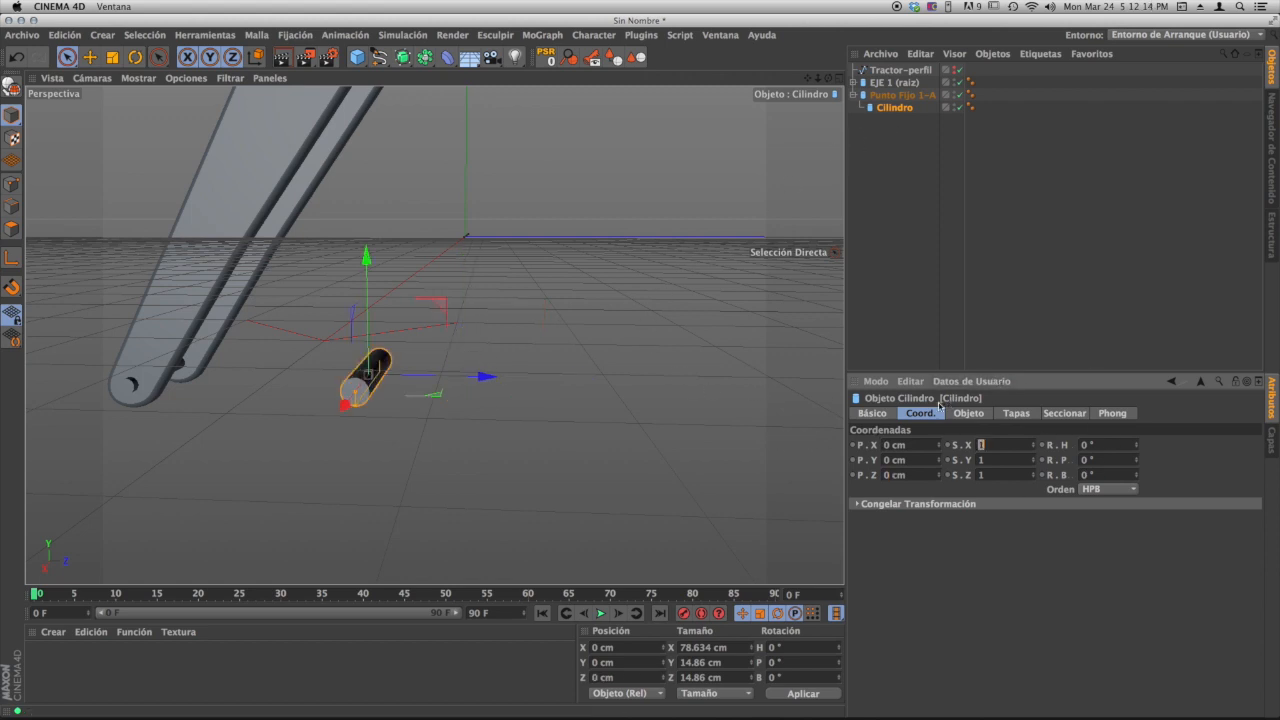
- Shorten the cylinder along the base pin to a height of about 22.2 cm
scroll(330, 405, up, 5)
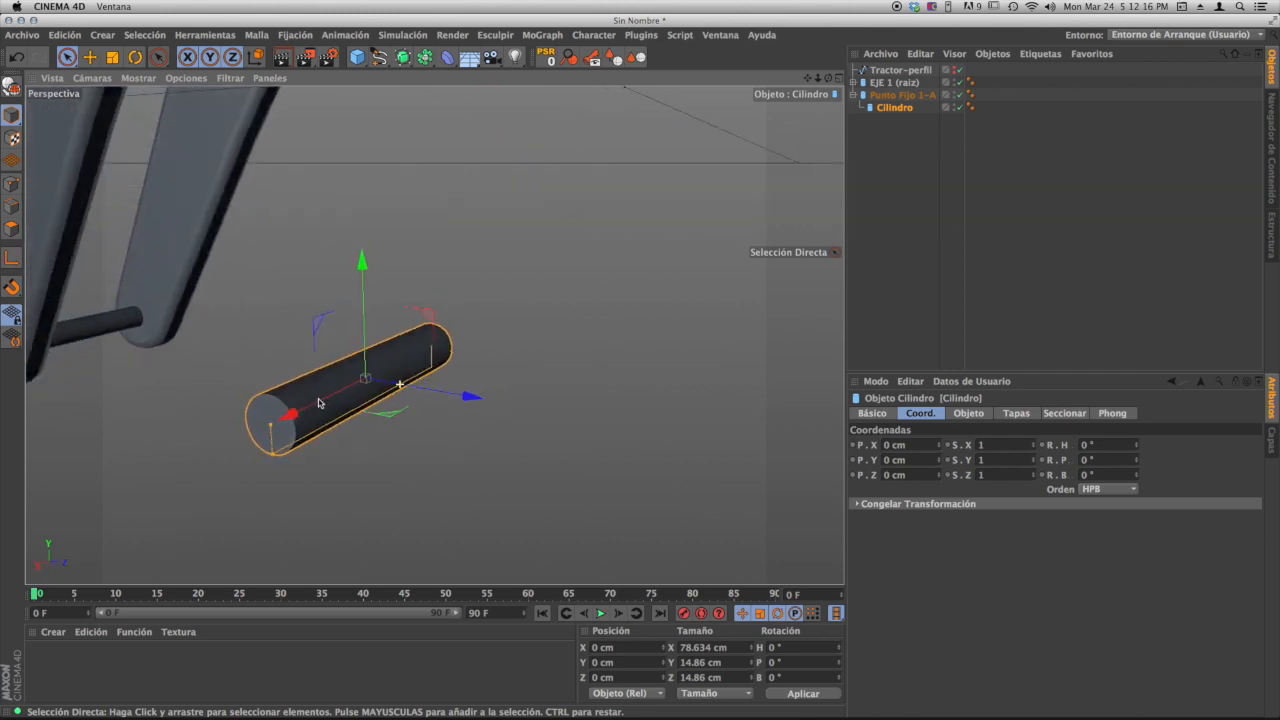
alt+middle_drag(365, 379, 391, 352)
drag(298, 396, 384, 378)
alt+drag(448, 405, 446, 417)
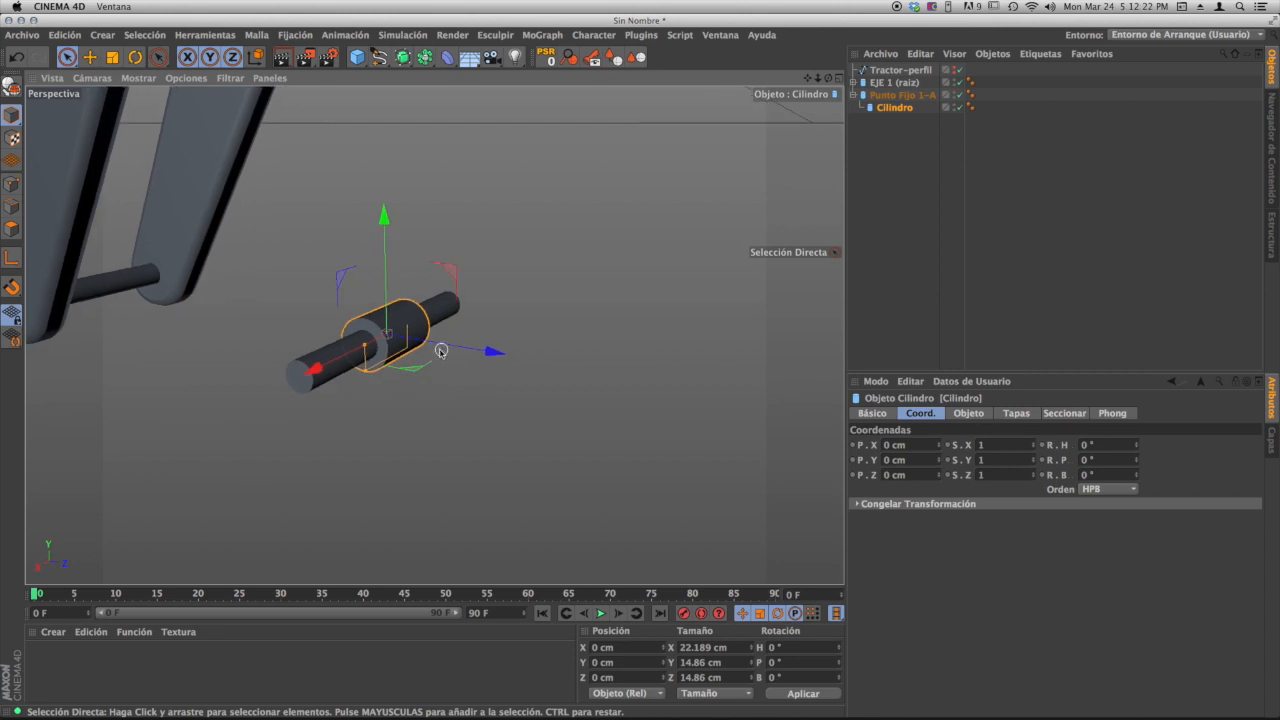
alt+middle_drag(441, 350, 489, 350)
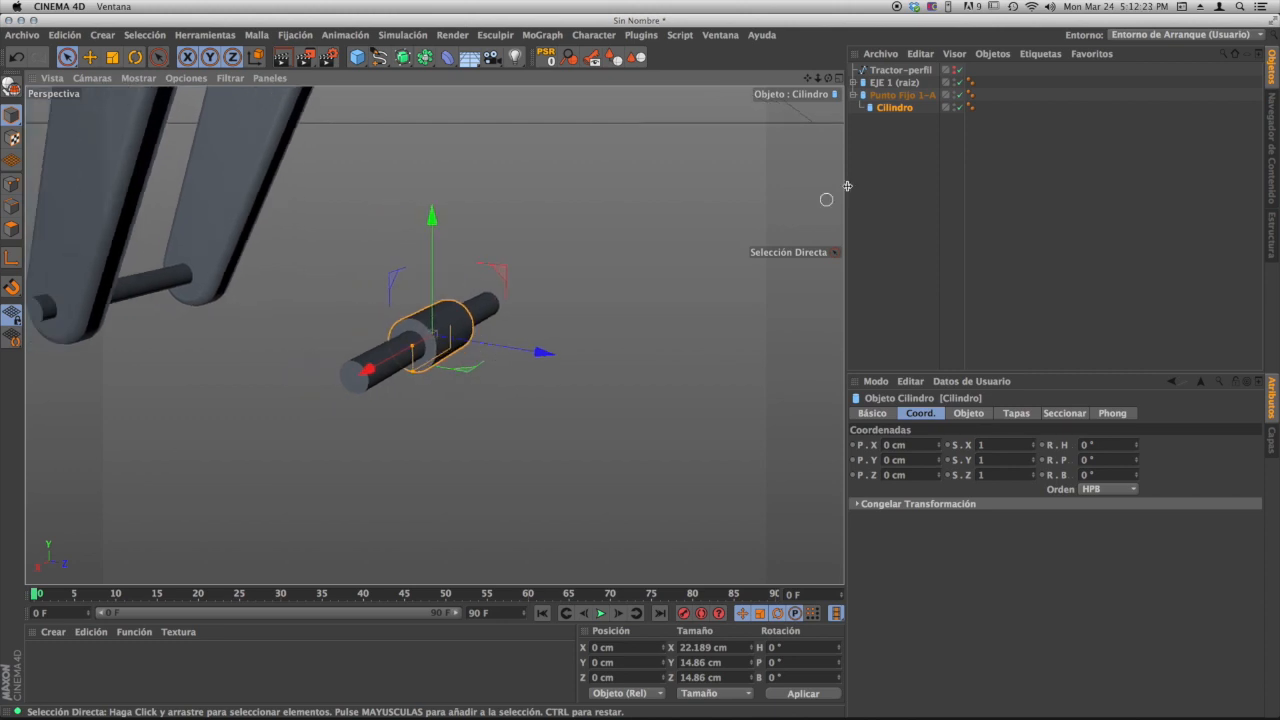
- Rename the cylinder under Punto Fijo 1-A as Base Hidraulica
right_click(904, 112)
key(Escape)
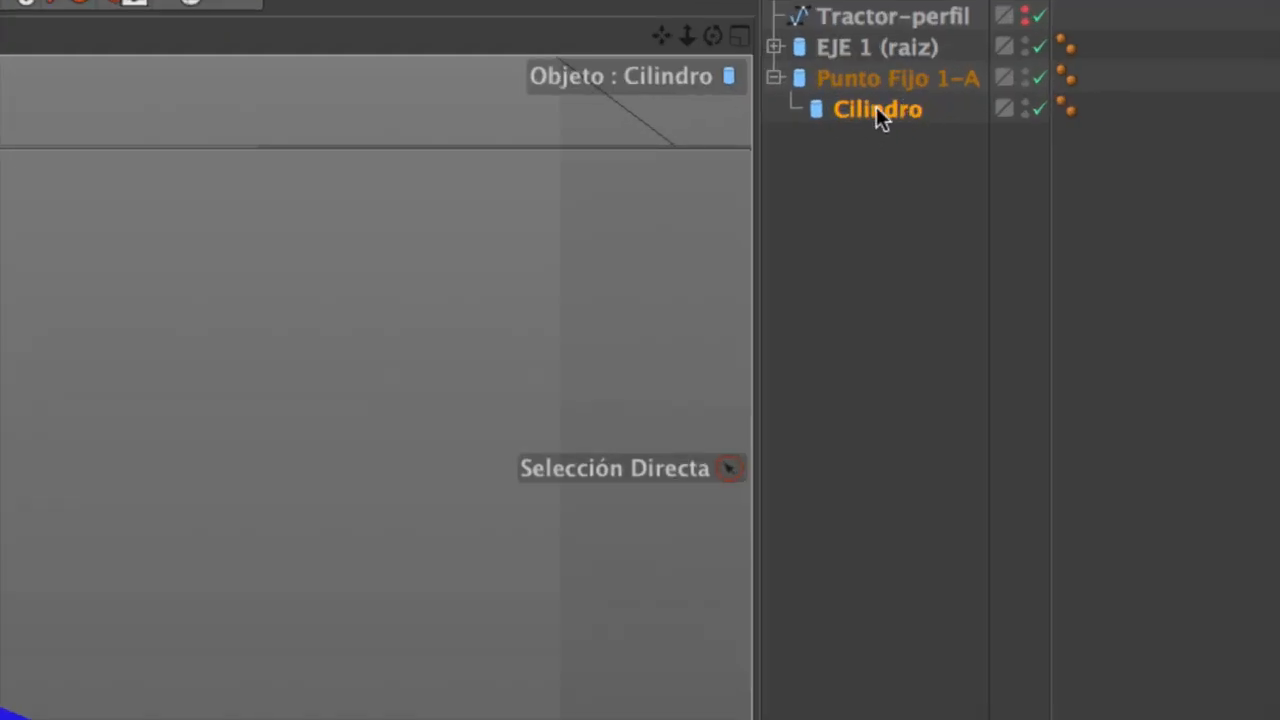
double_click(876, 110)
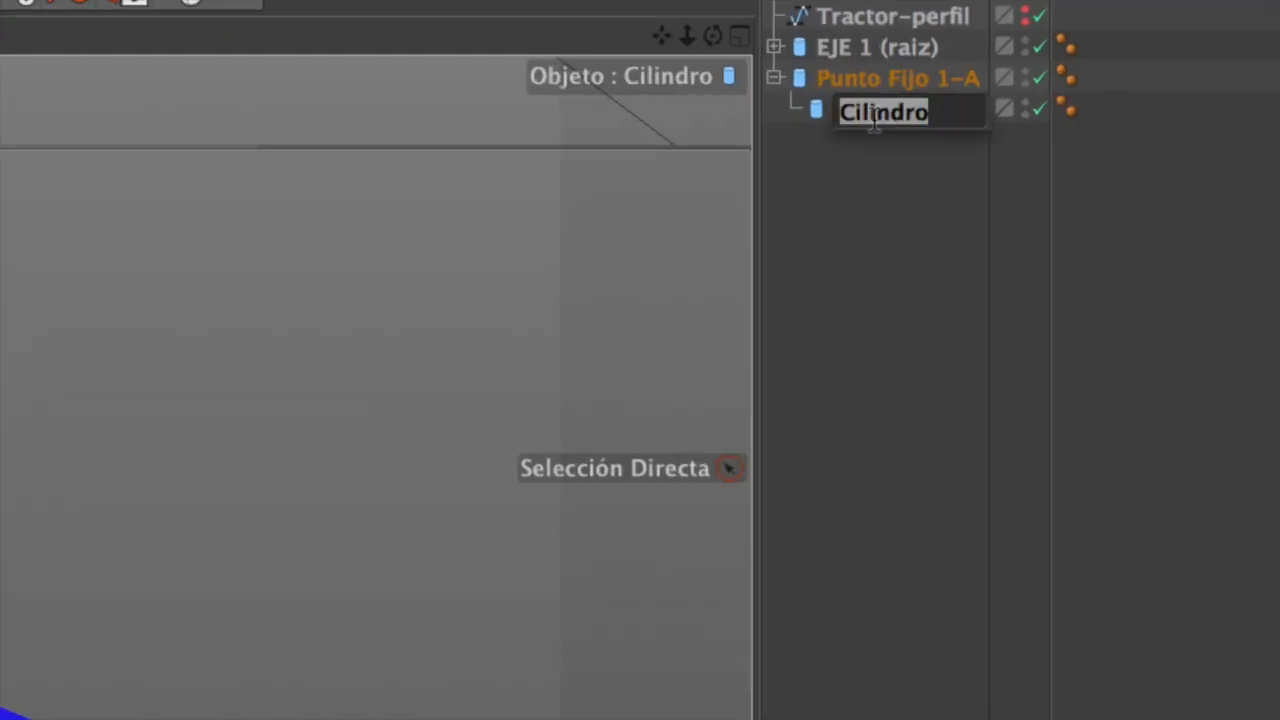
text(Base)
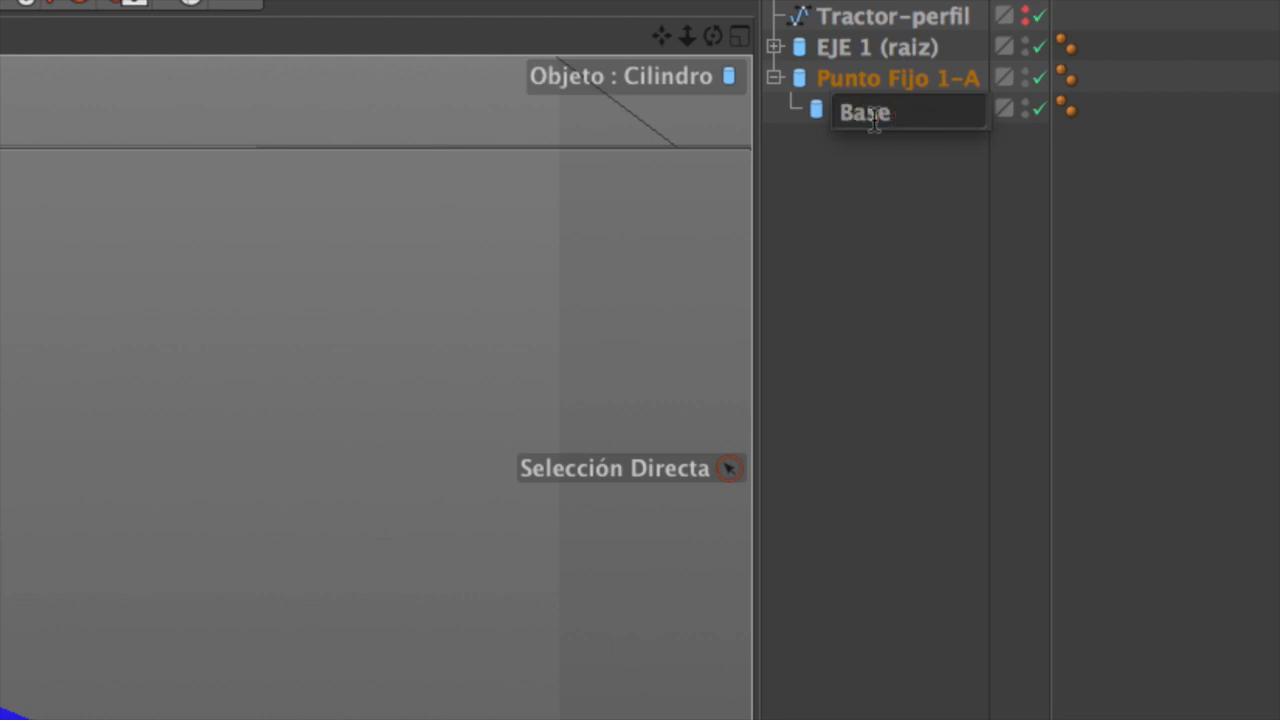
text( Hidrau)
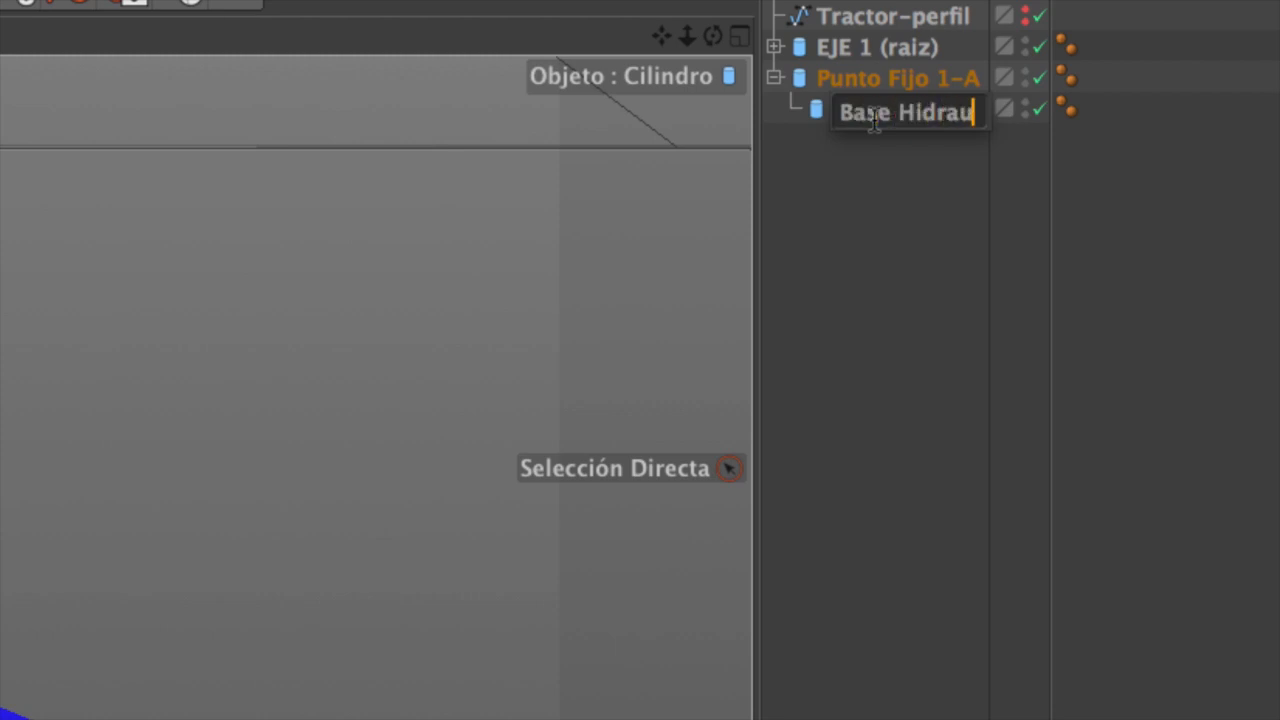
text(lica)
key(Return)
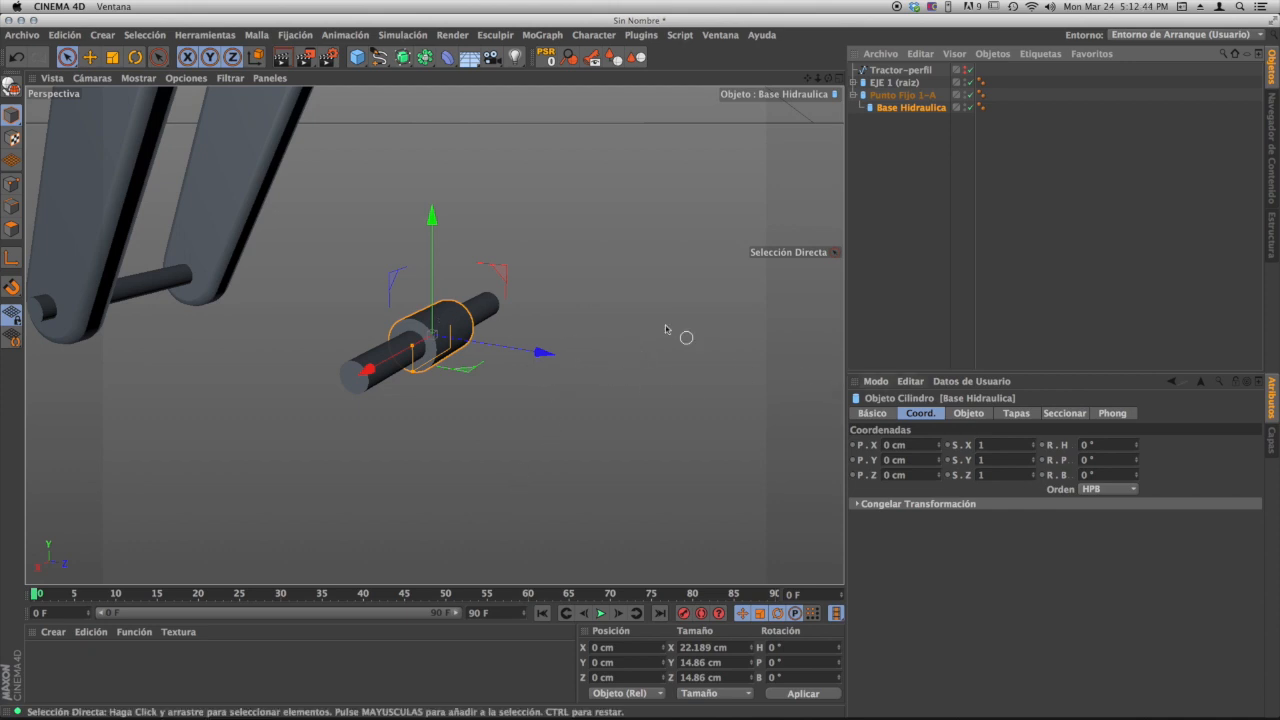
- Add a cylinder as a child of Base Hidraulica and reset its transform to match the parent's position
alt+drag(497, 358, 446, 346)
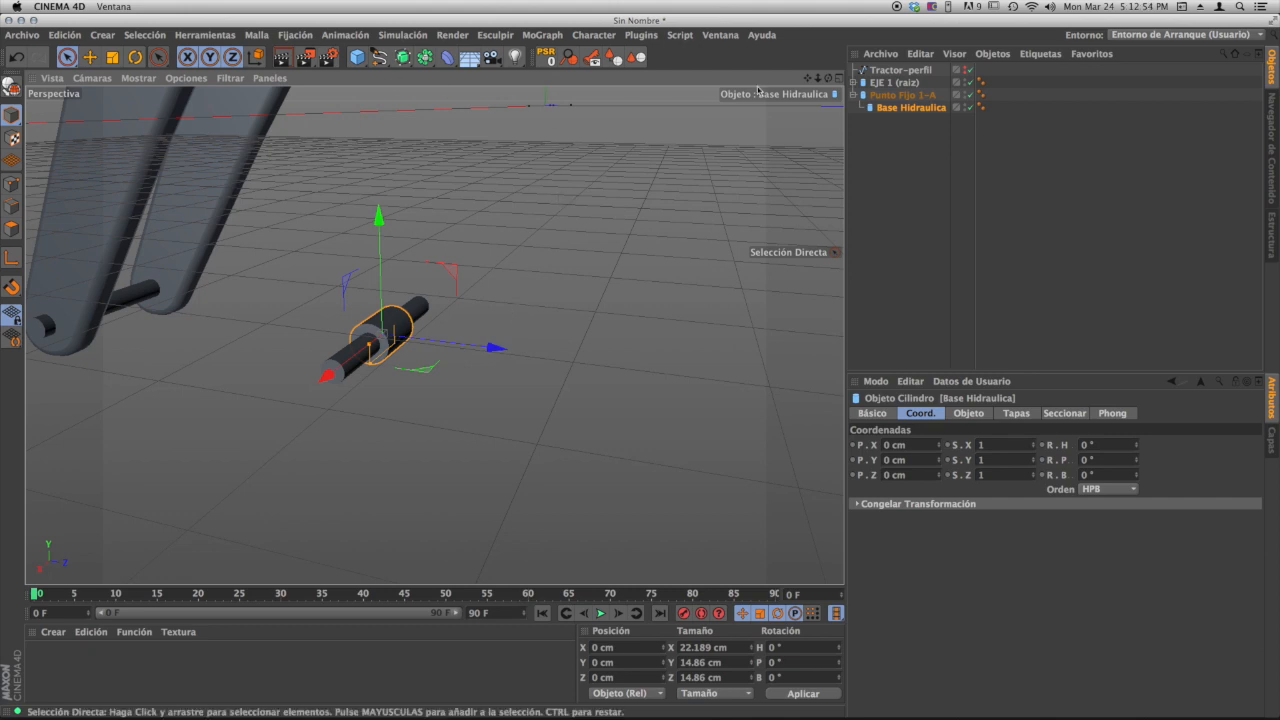
click(358, 57)
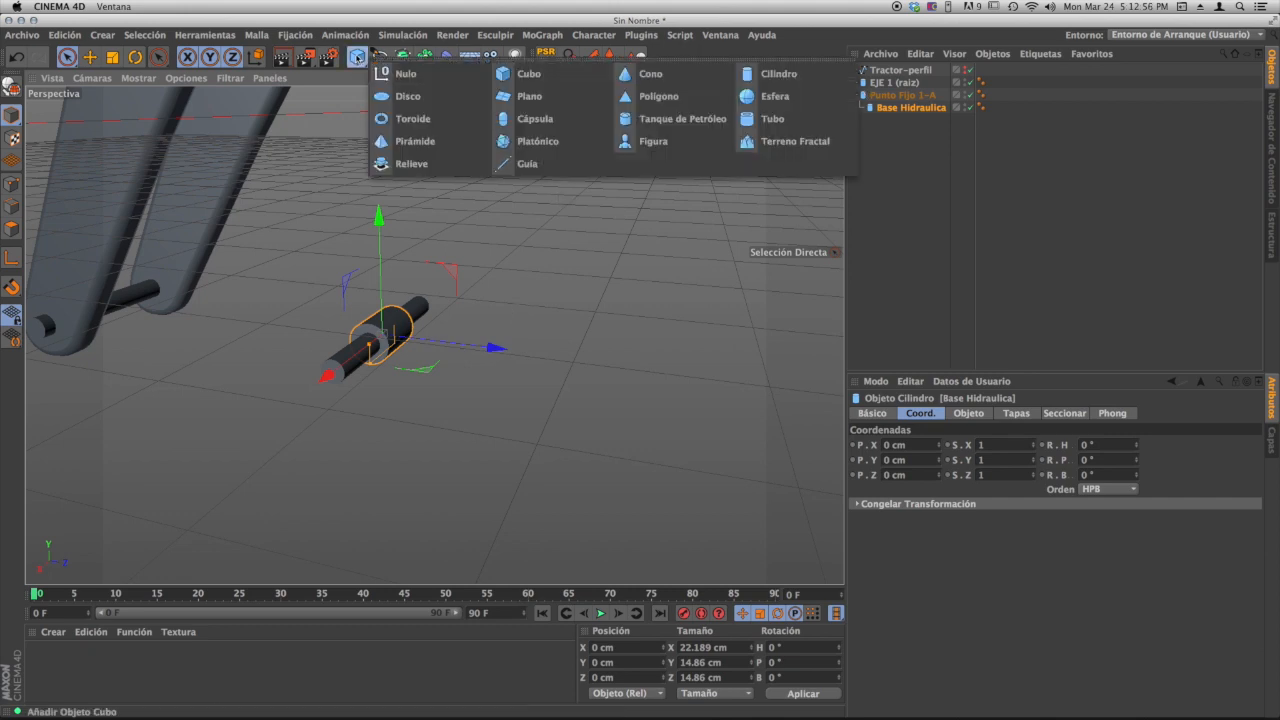
click(766, 74)
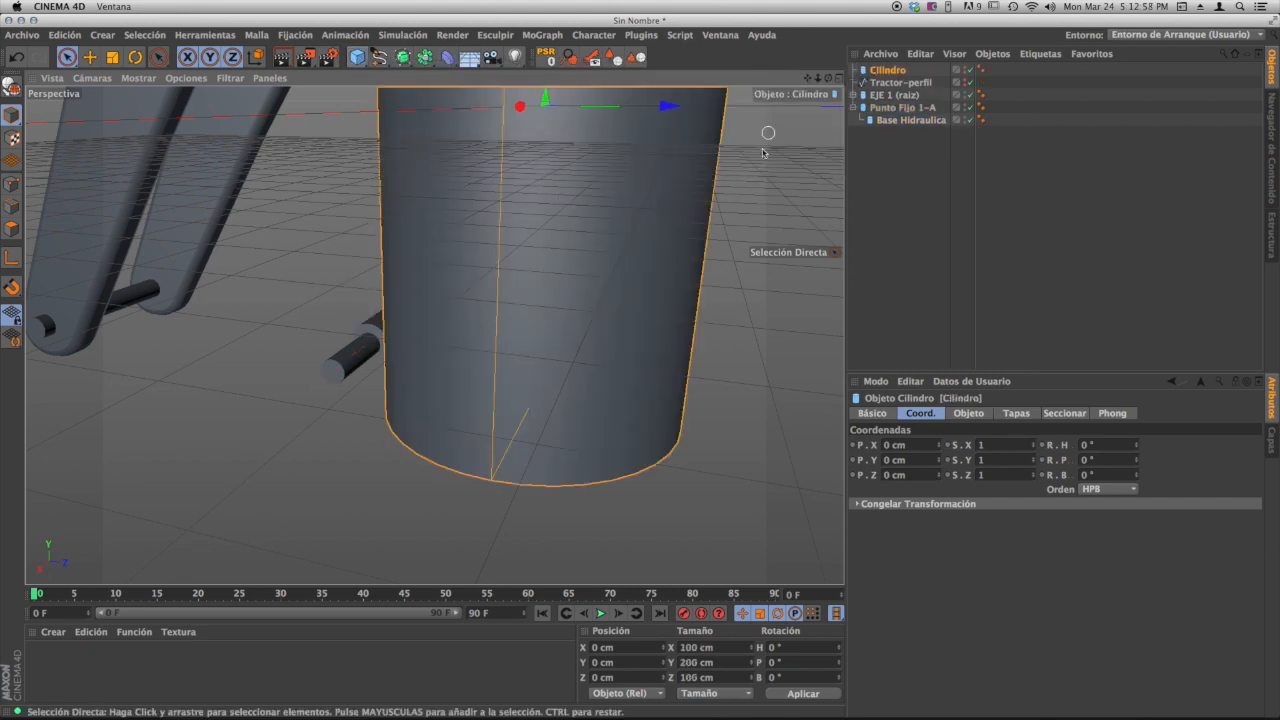
click(885, 70)
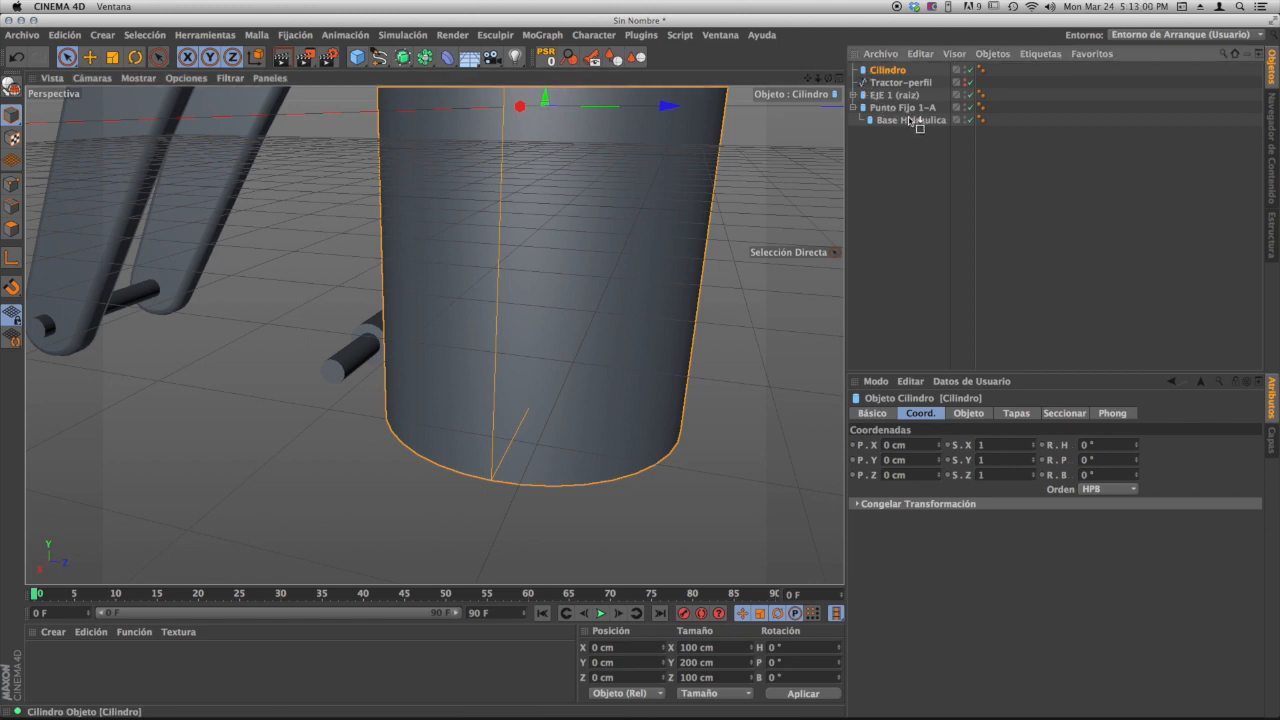
drag(903, 122, 905, 121)
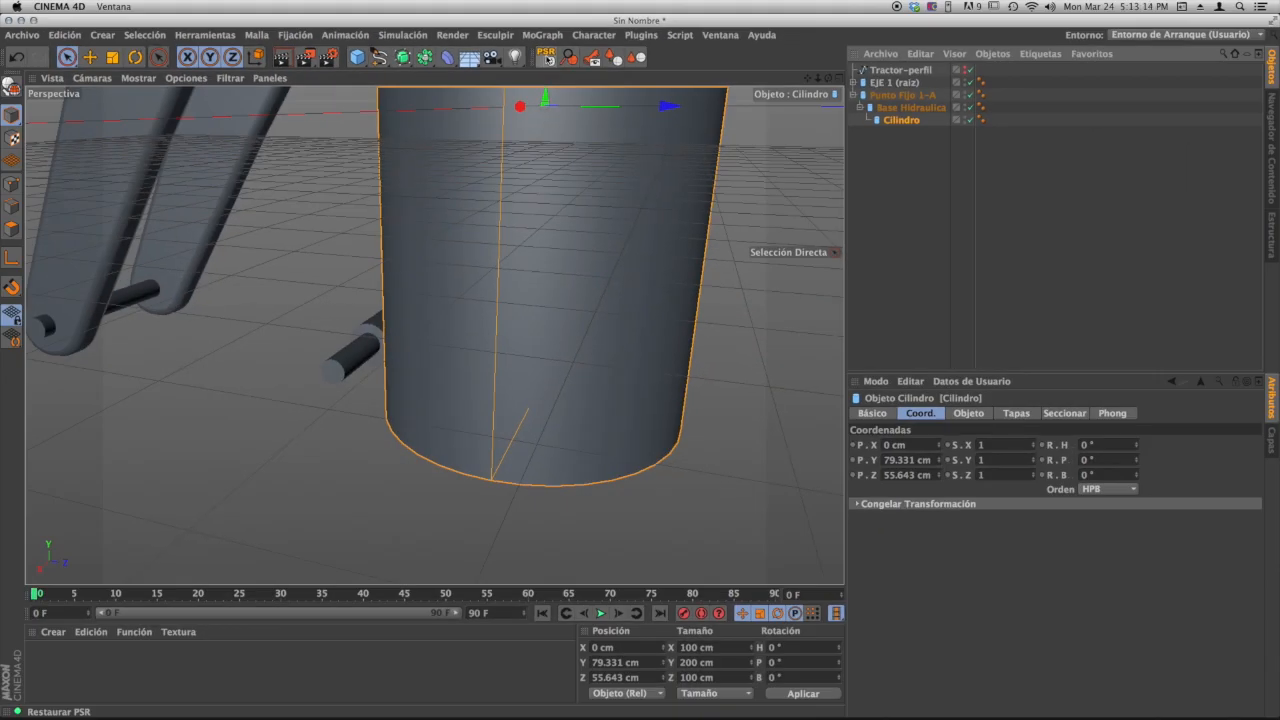
click(546, 57)
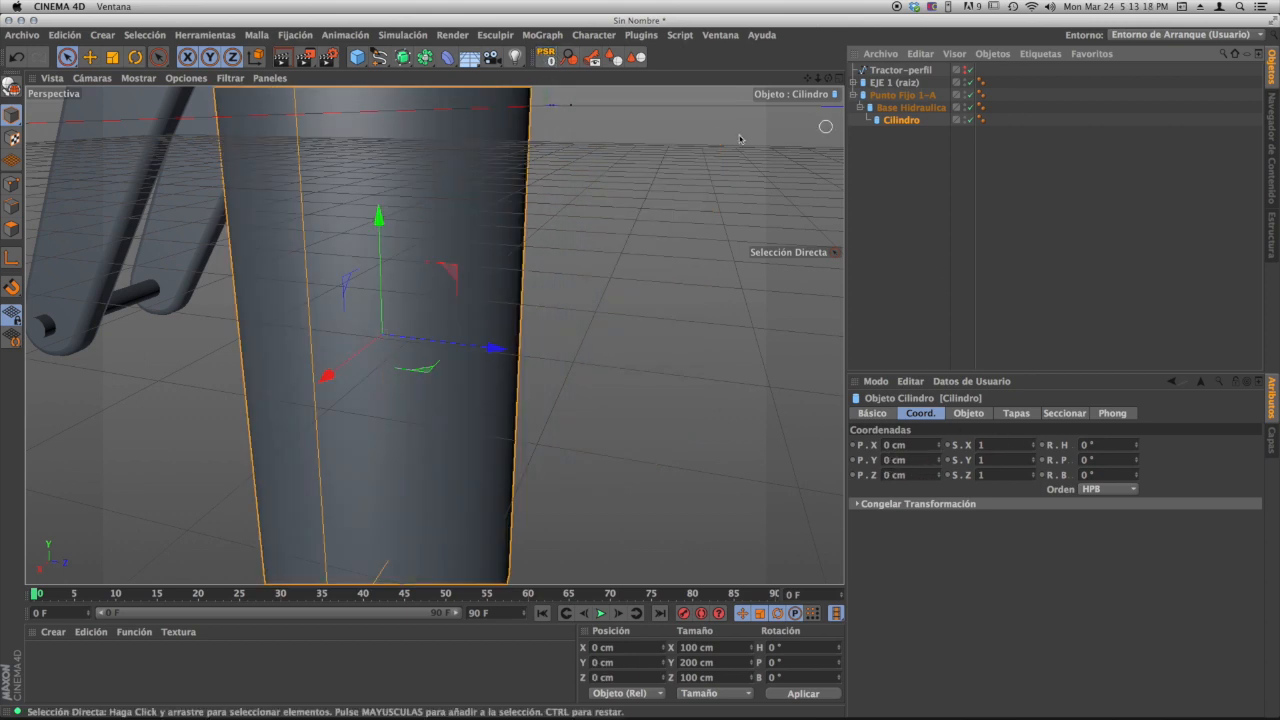
- Scale the new cylinder down uniformly to about 11.9 cm in diameter and 23.8 cm in height
key(t)
drag(663, 195, 280, 356)
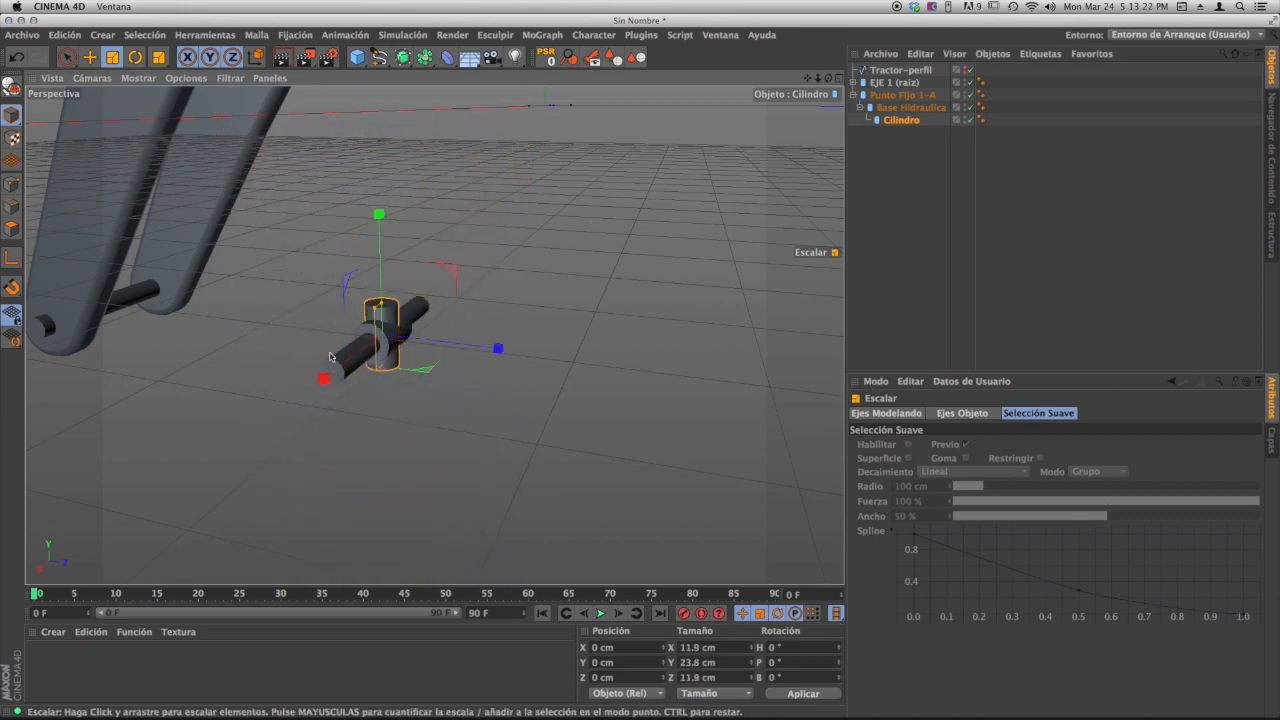
alt+right_drag(408, 371, 484, 358)
alt+middle_drag(434, 338, 390, 380)
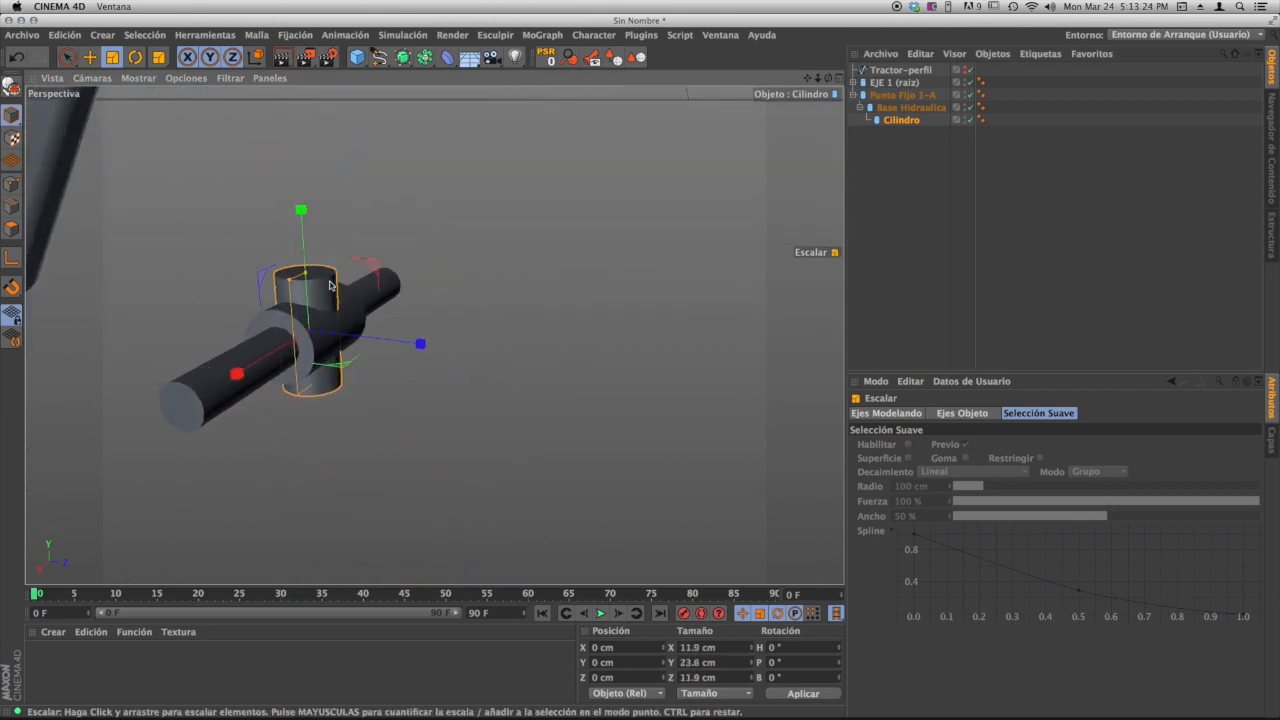
- Set the new cylinder's orientation to +Z
click(898, 120)
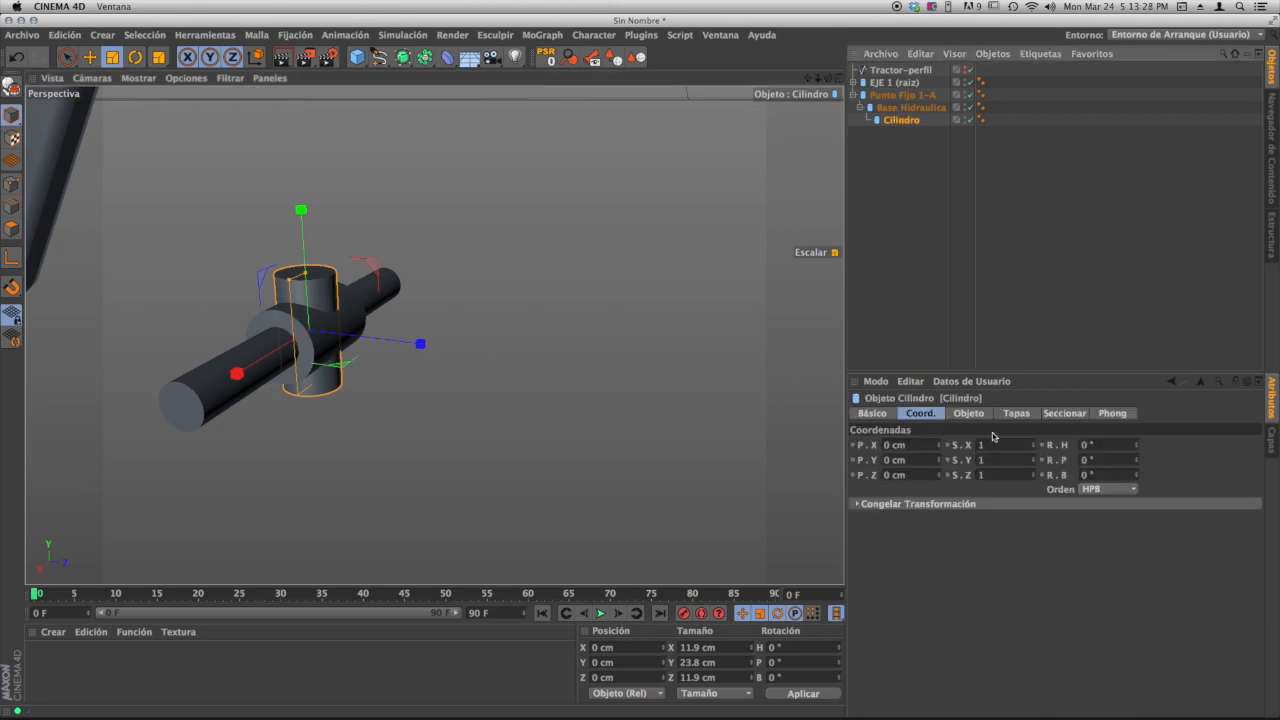
click(968, 413)
click(1009, 505)
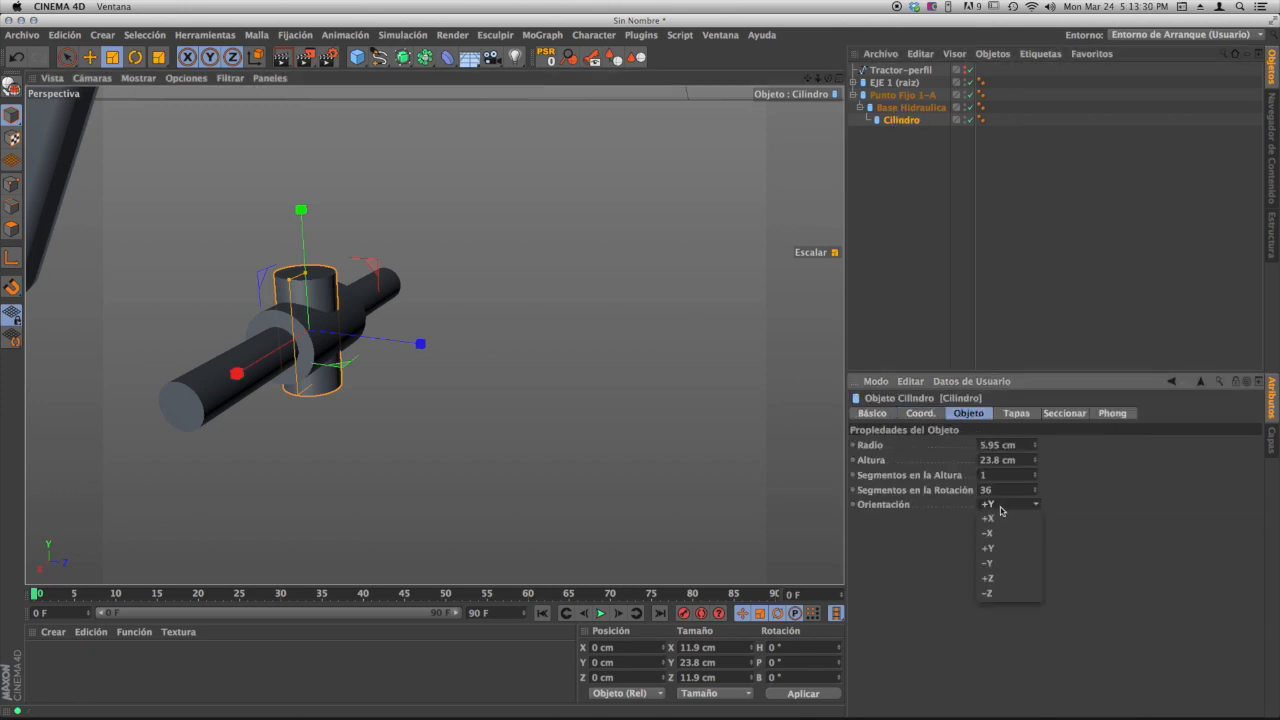
click(1004, 580)
- Shape the cylinder into a rod about 7 cm in diameter and 53 cm long, offset about 32.4 cm along Z from Base Hidraulica
drag(375, 346, 597, 368)
key(9)
alt+right_drag(651, 402, 580, 394)
alt+middle_drag(580, 394, 452, 266)
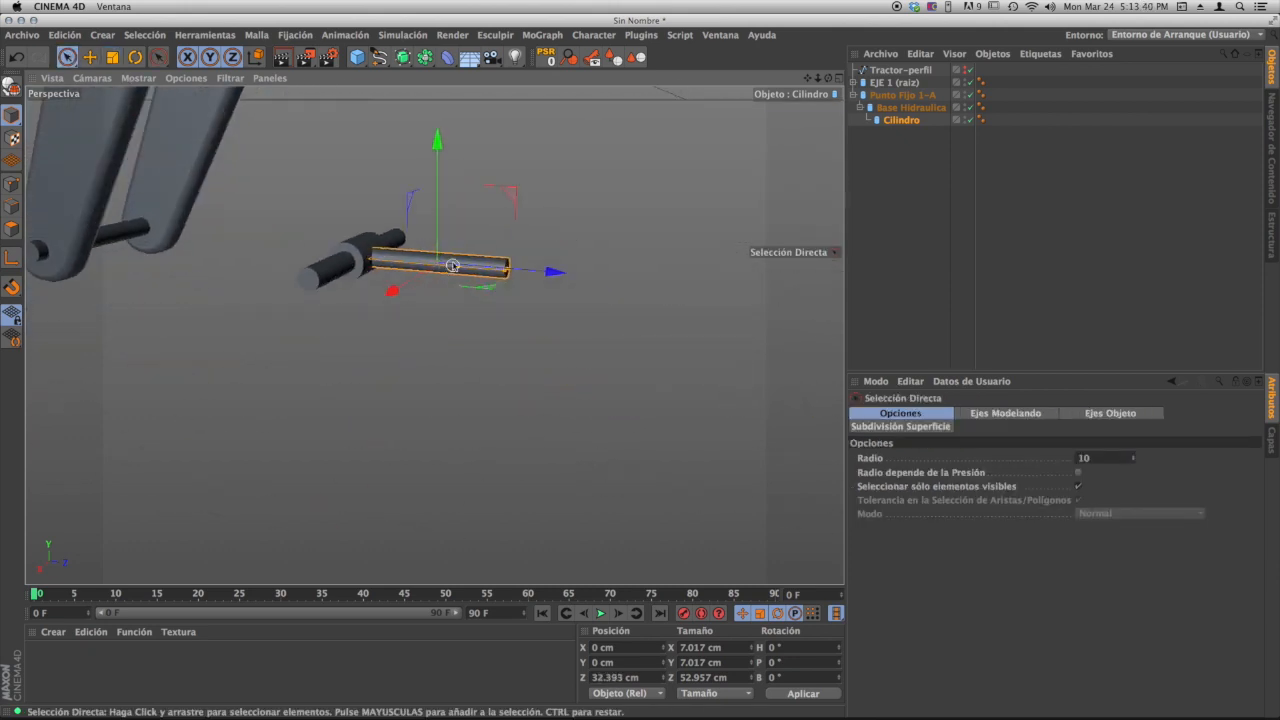
alt+drag(452, 266, 495, 264)
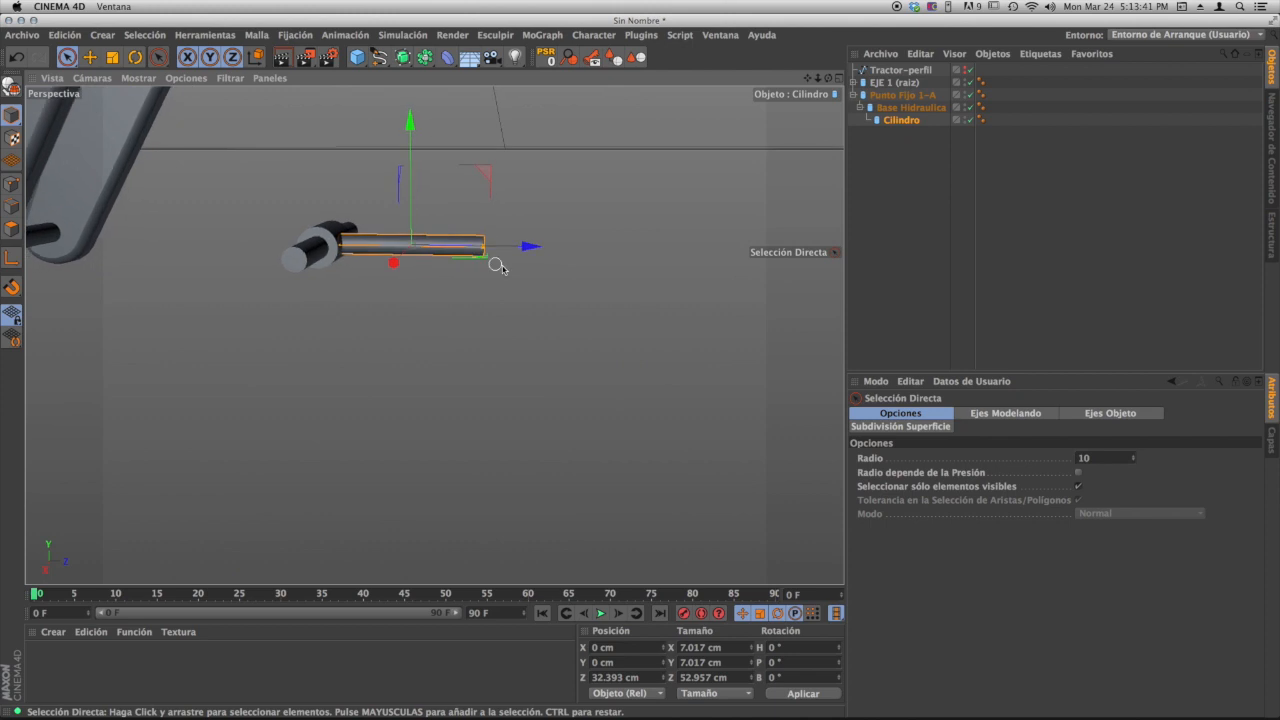
- Collapse Base Hidraulica in the object hierarchy and add a CINEMA 4D Objetivo tag to it
click(898, 108)
click(860, 107)
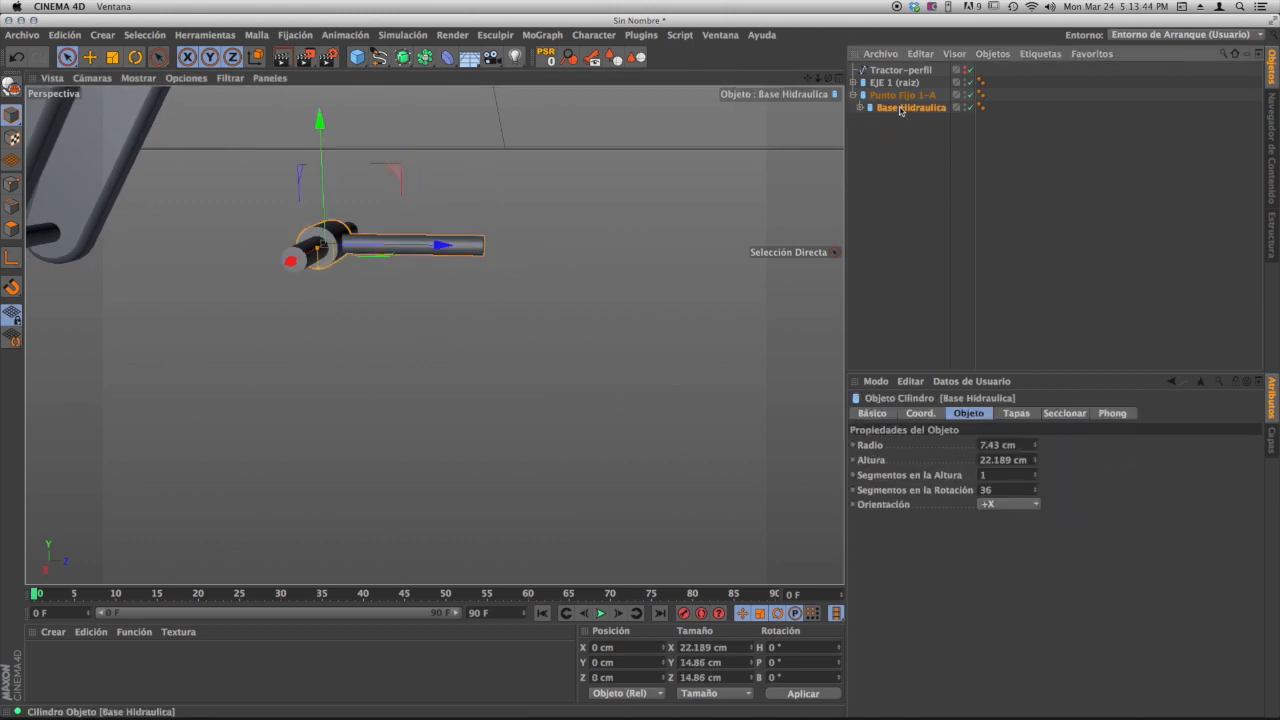
alt+drag(442, 272, 393, 312)
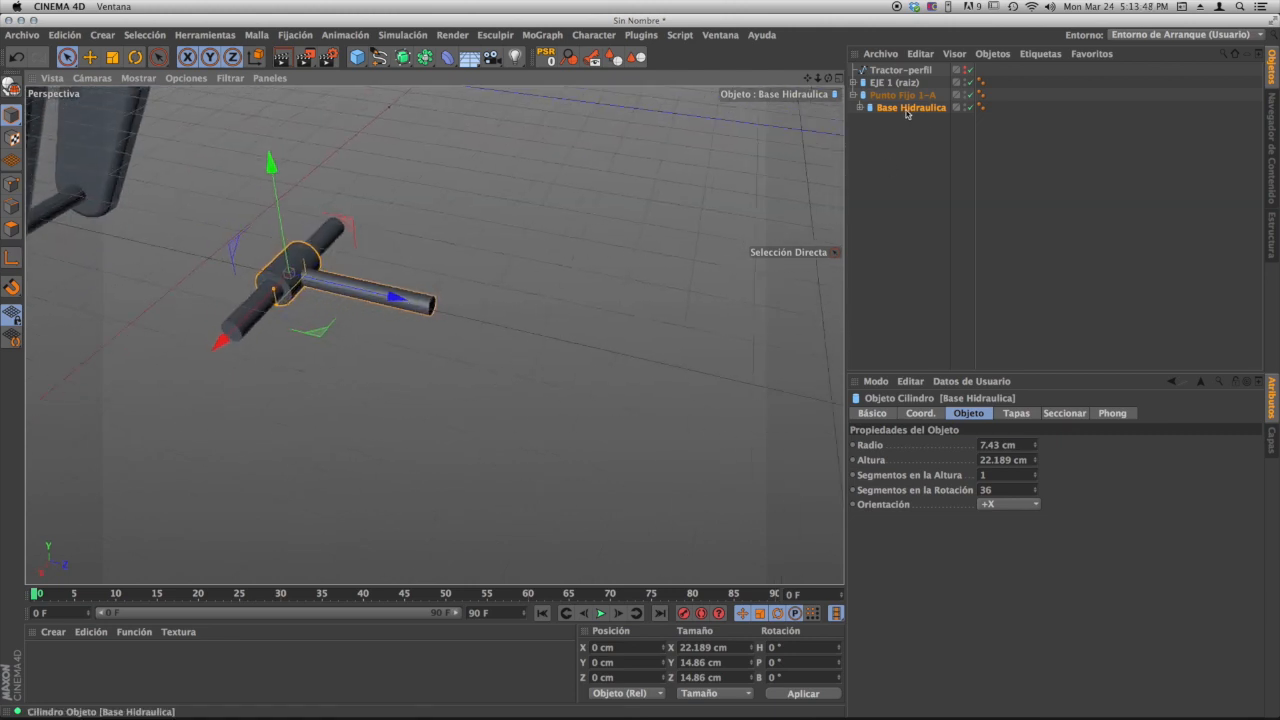
click(1043, 55)
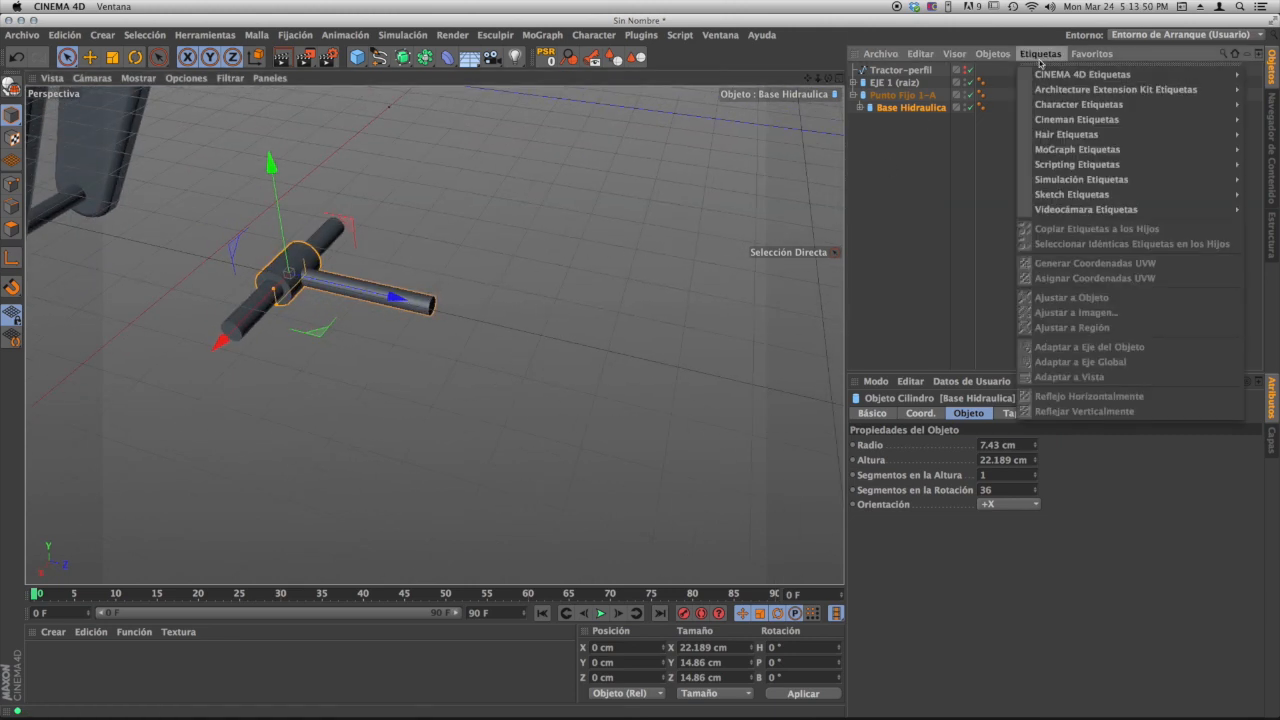
mouse_move(1062, 75)
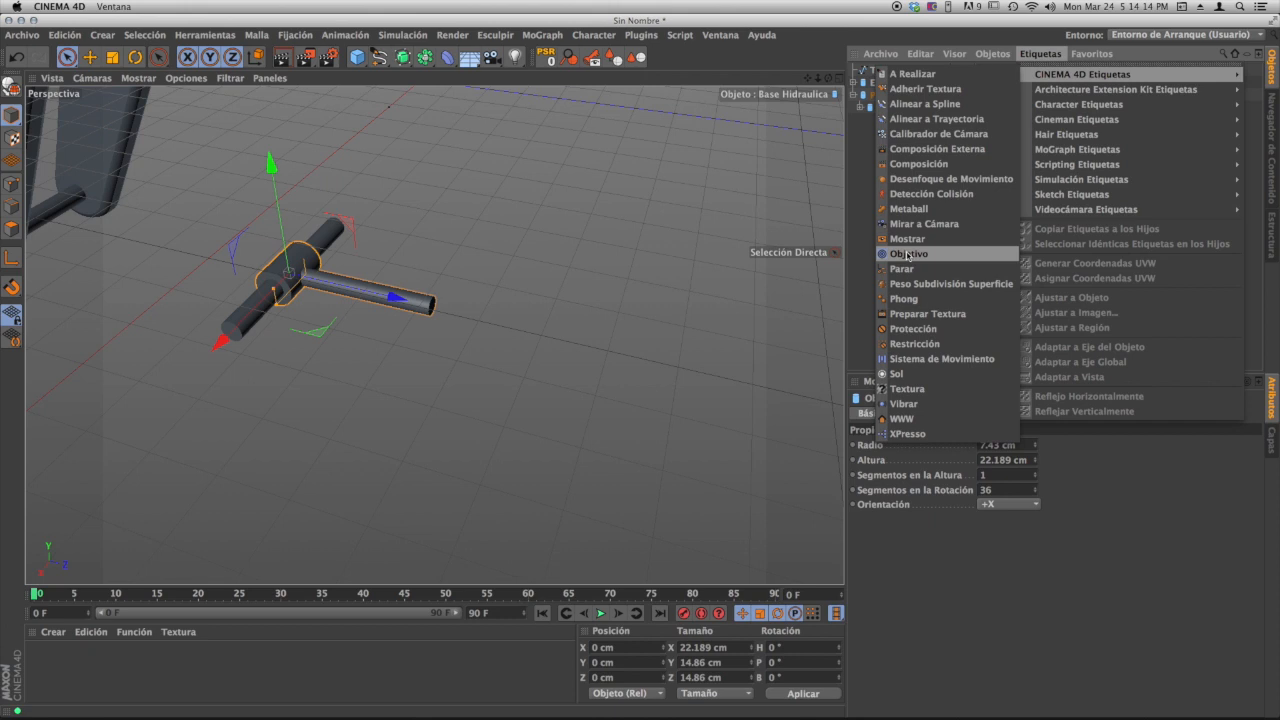
click(907, 256)
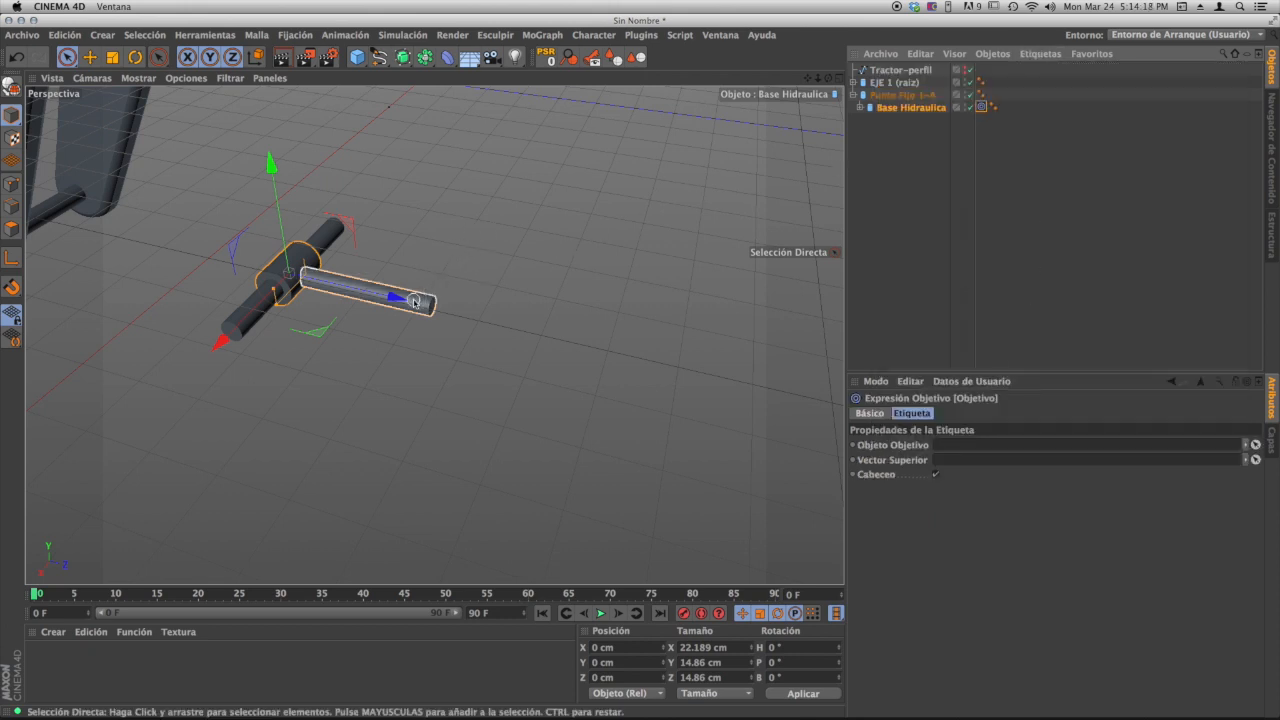
- Set the Objetivo tag's target object to Punto fijo 1 B, the upper pin on the arm
alt+drag(416, 301, 466, 306)
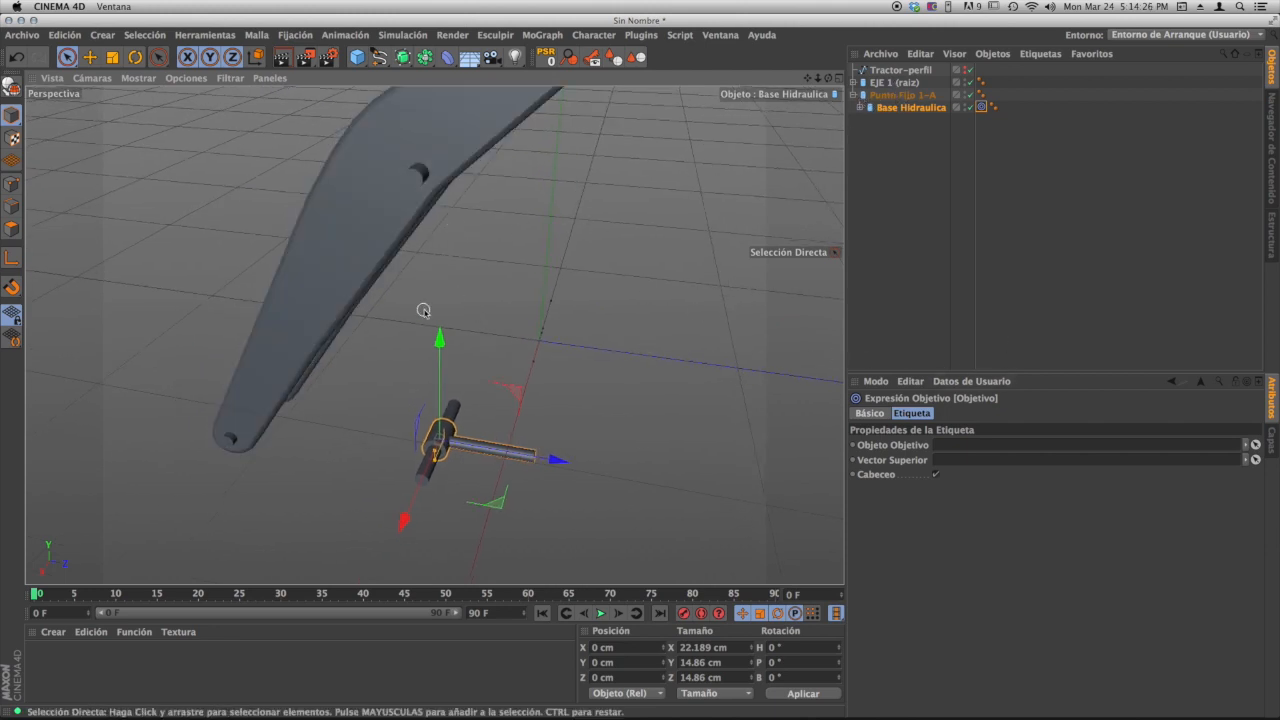
alt+drag(423, 310, 490, 300)
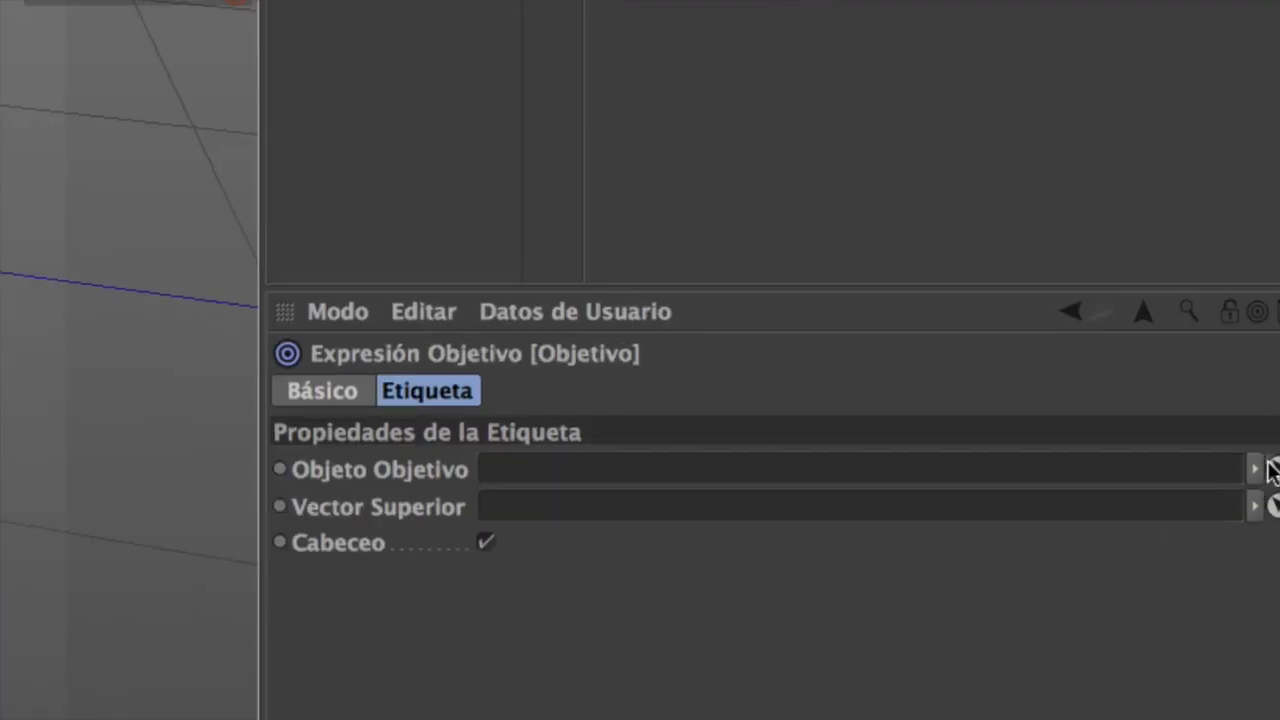
click(1272, 469)
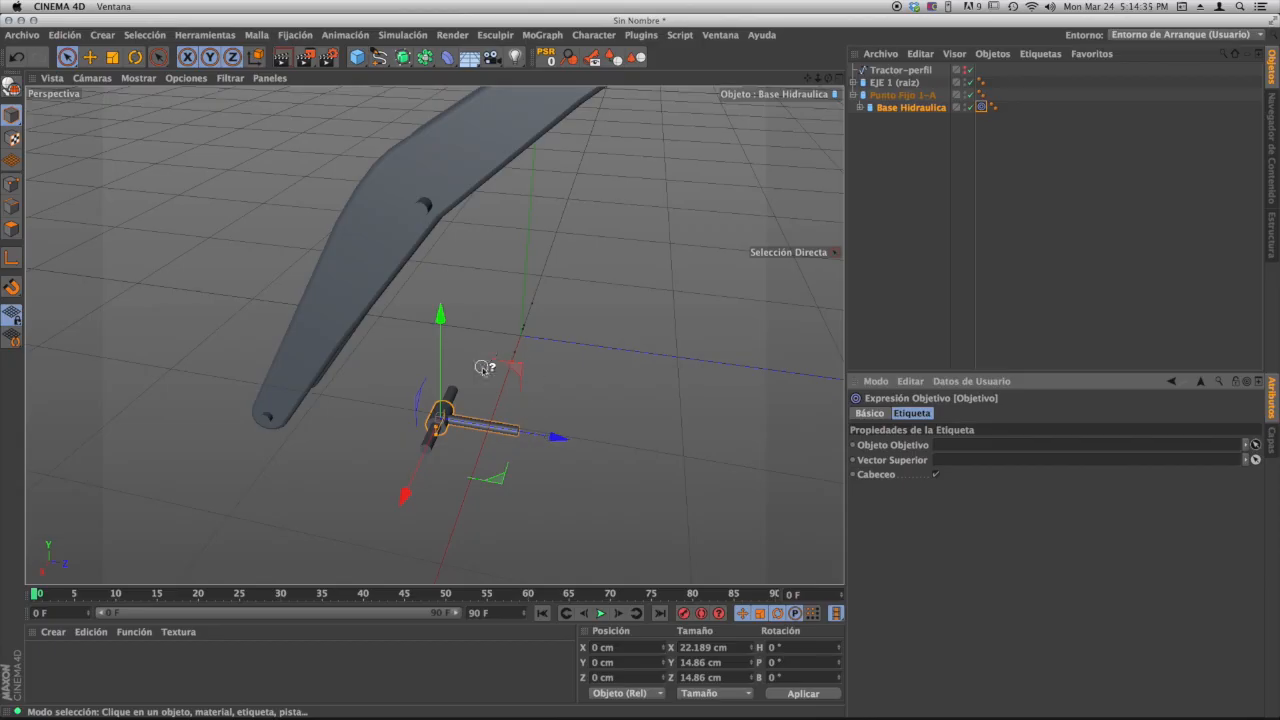
click(419, 214)
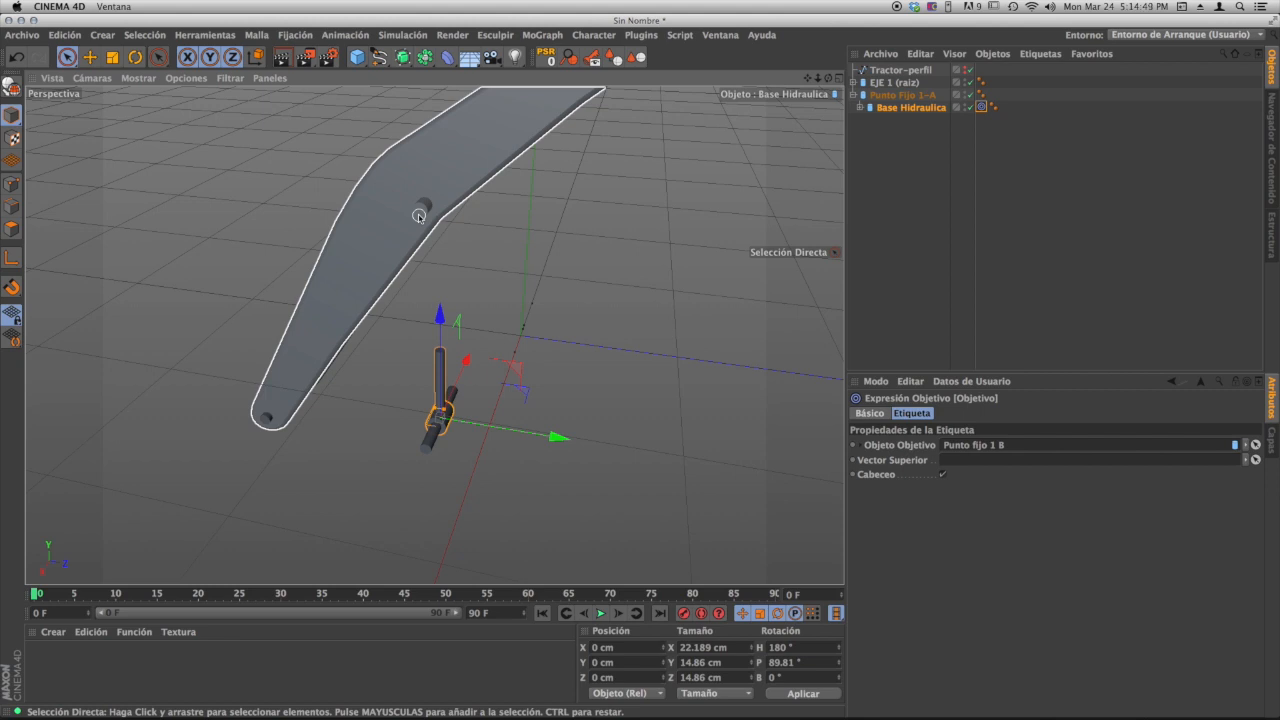
- Duplicate Base Hidraulica with its rod and tag, placing the copy at the root level of the object hierarchy
alt+drag(441, 394, 441, 394)
alt+middle_drag(441, 394, 366, 371)
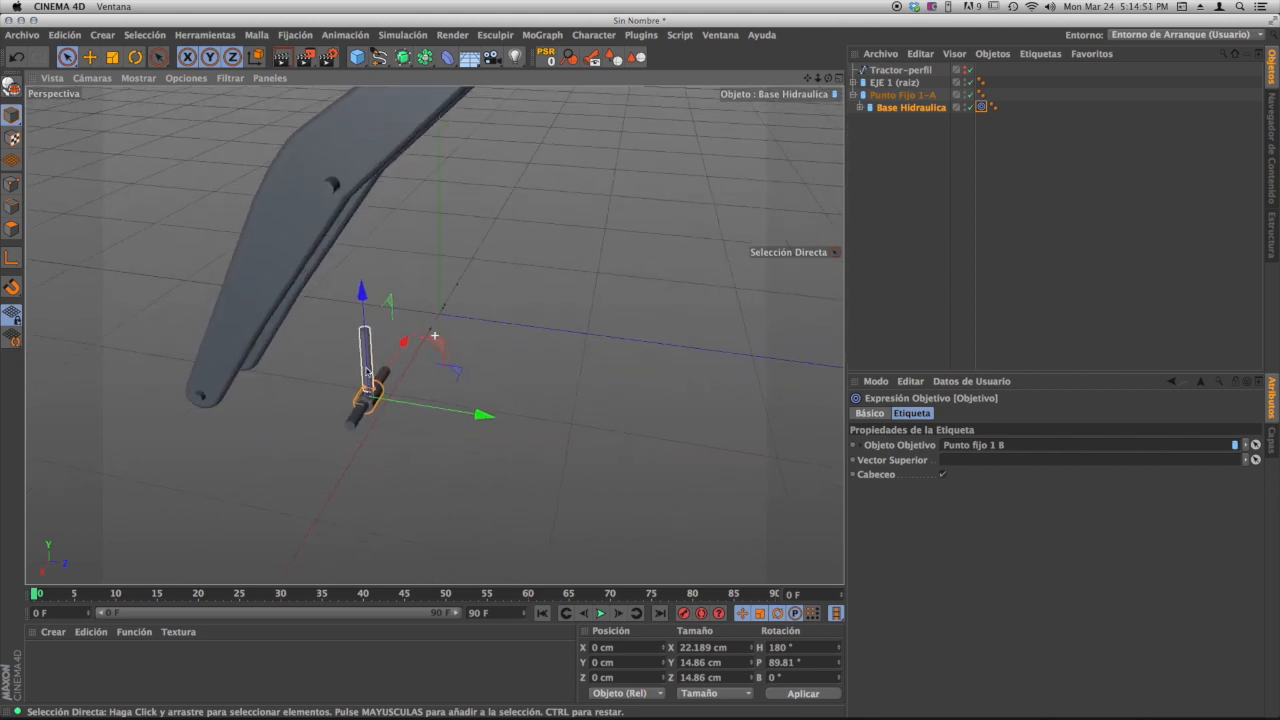
alt+drag(366, 384, 384, 356)
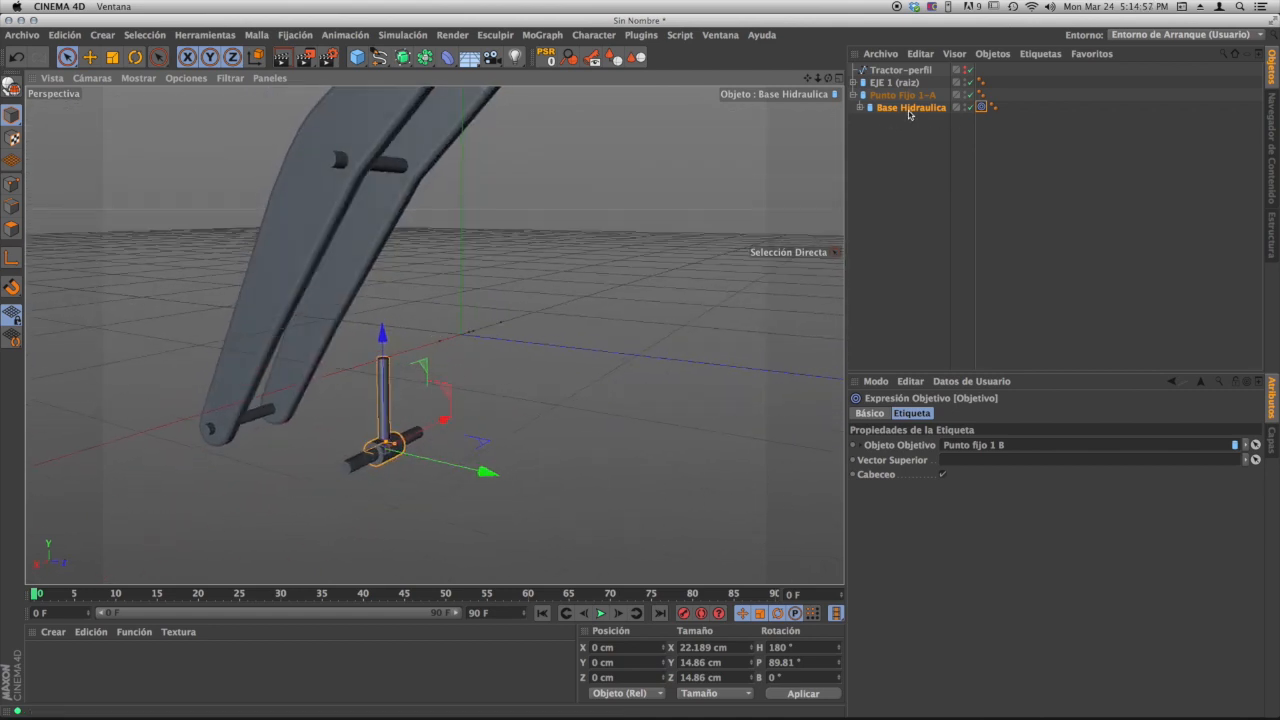
drag(912, 111, 904, 122)
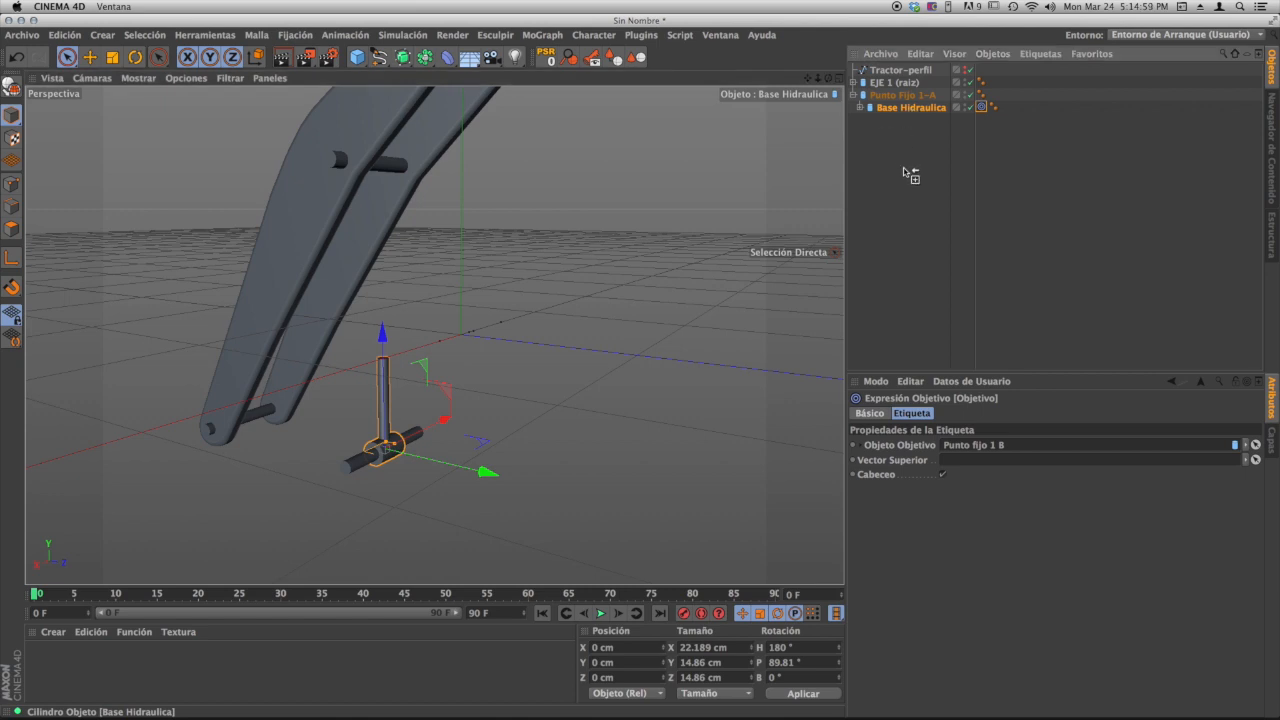
ctrl+drag(906, 184, 906, 188)
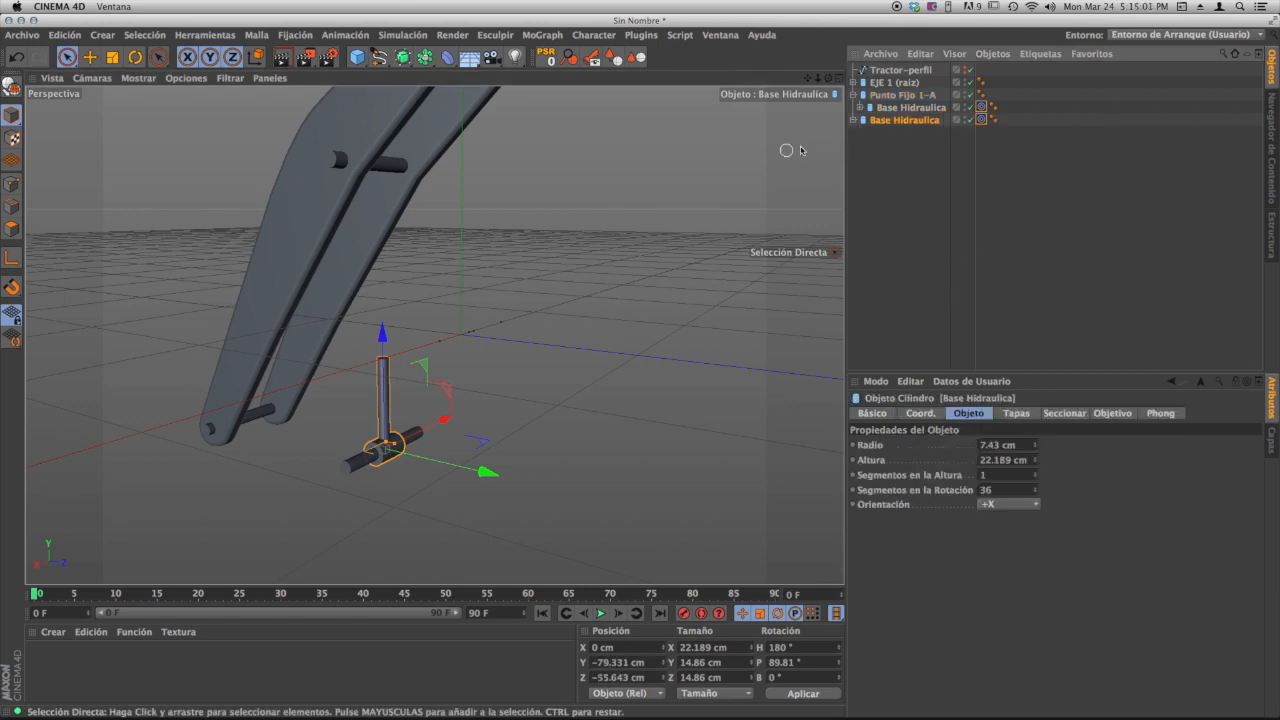
- Make the root-level Base Hidraulica copy a child of Punto fijo 1 B inside BRAZO 1
click(337, 158)
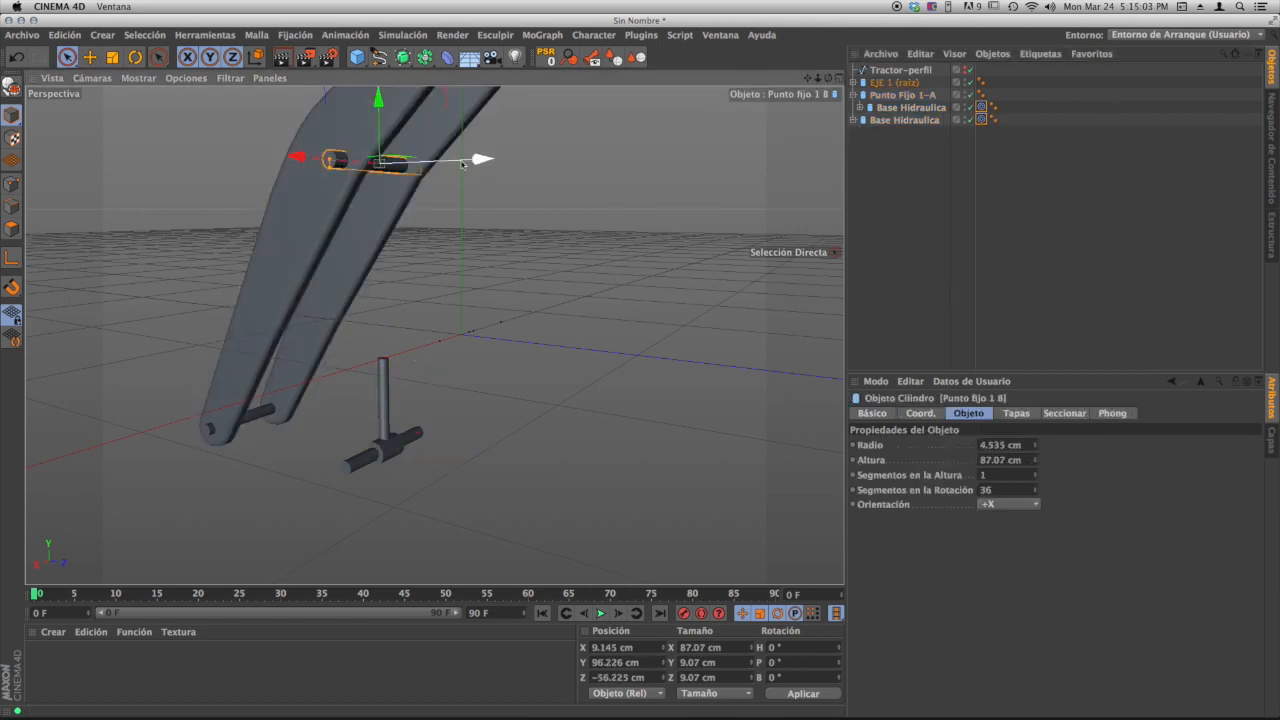
click(853, 82)
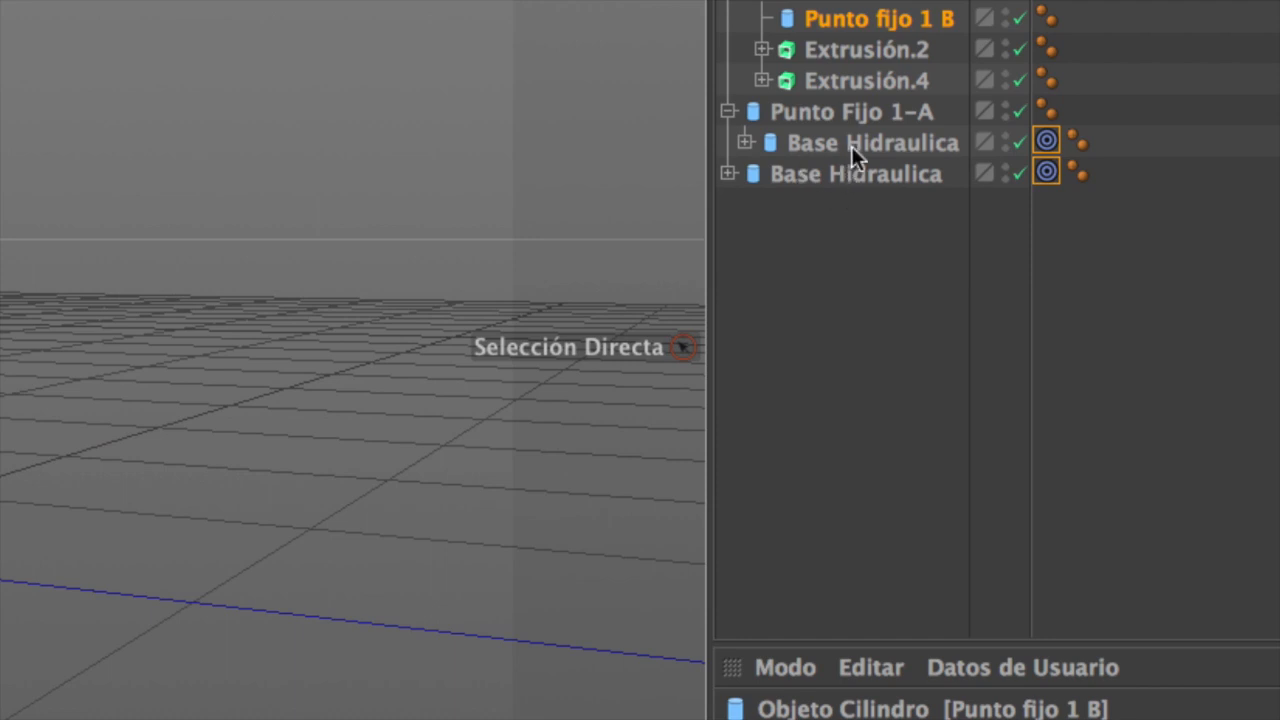
click(808, 177)
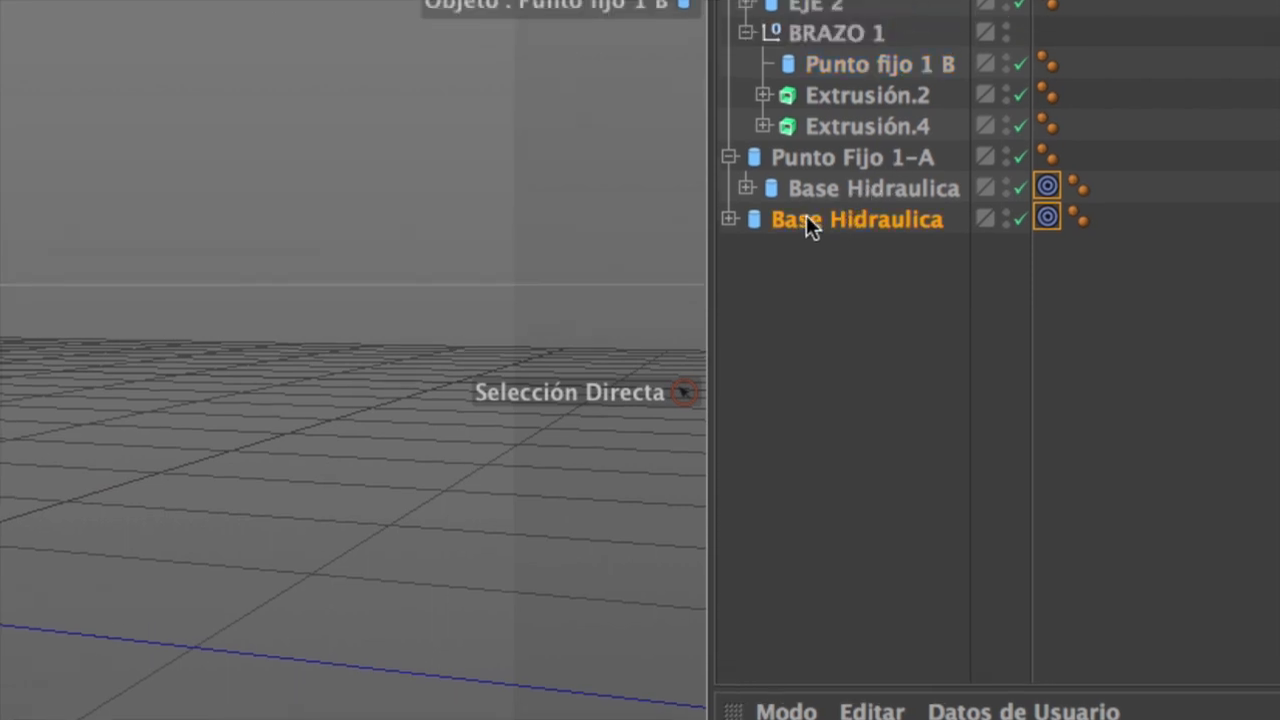
drag(806, 222, 856, 65)
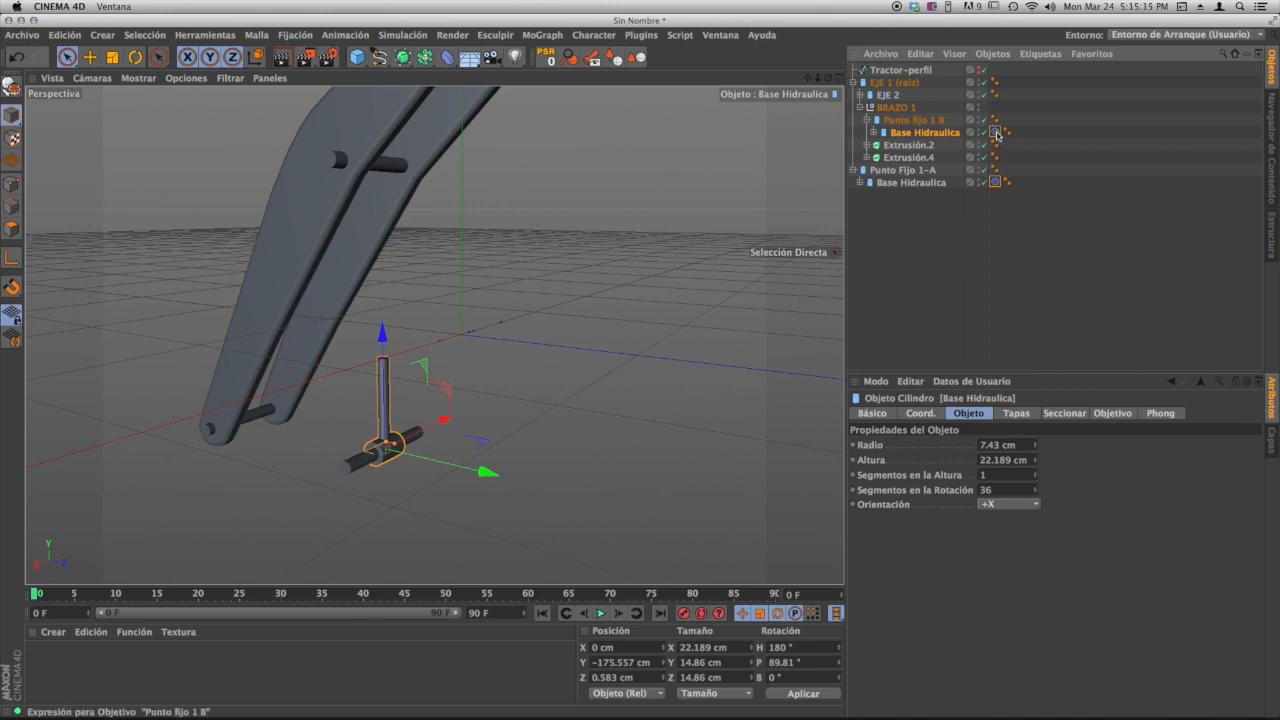
- Set the copied Base Hidraulica's target object to Punto Fijo 1-A and reset its transform to align it with Punto fijo 1 B
click(996, 133)
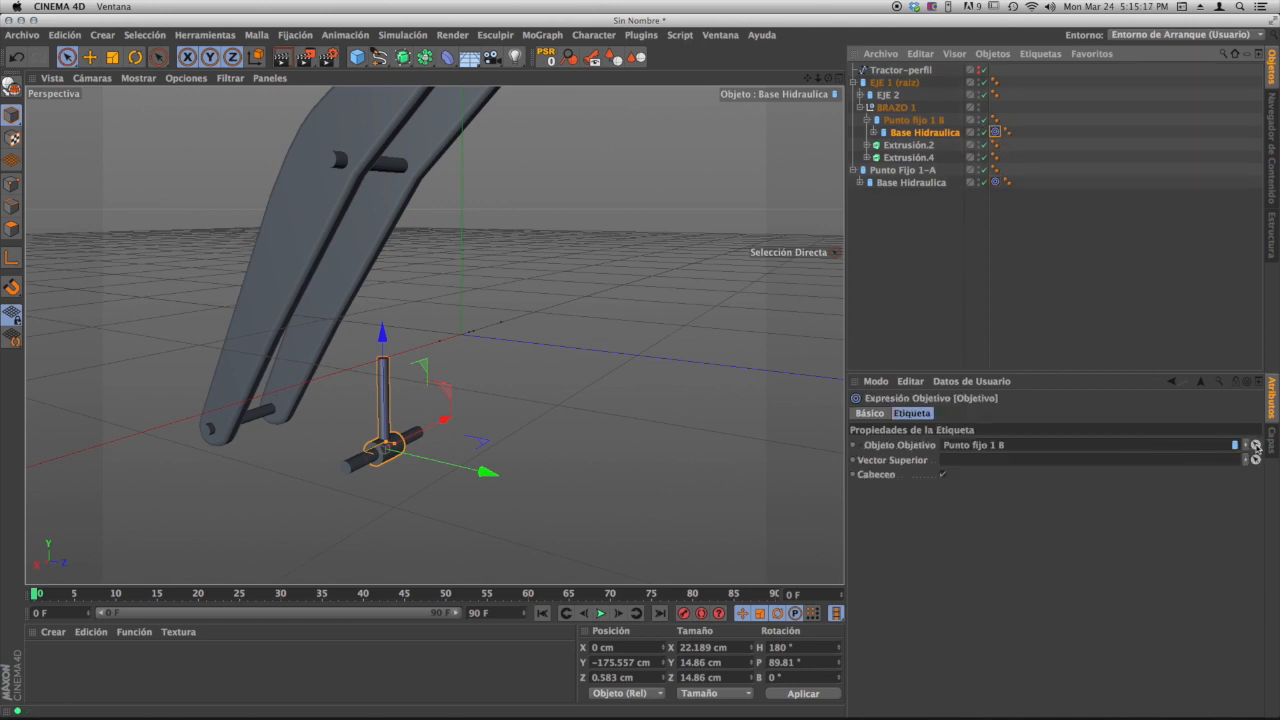
click(1256, 445)
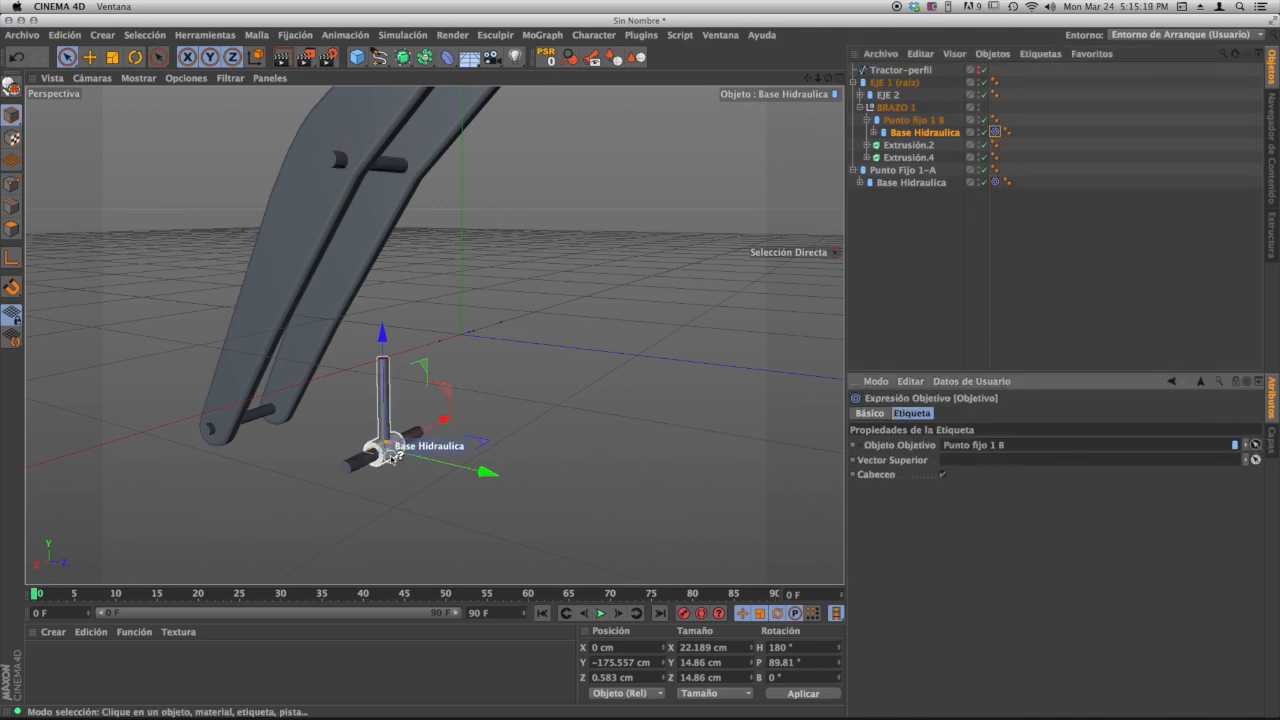
click(346, 484)
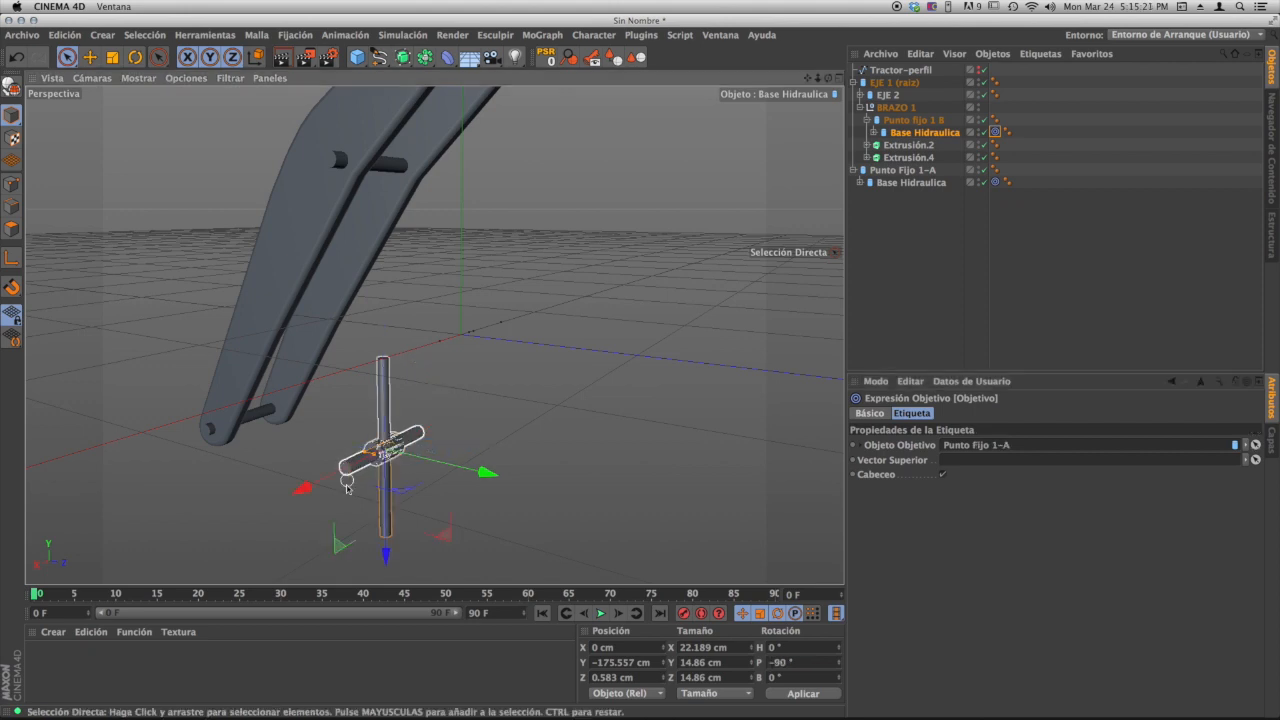
click(922, 132)
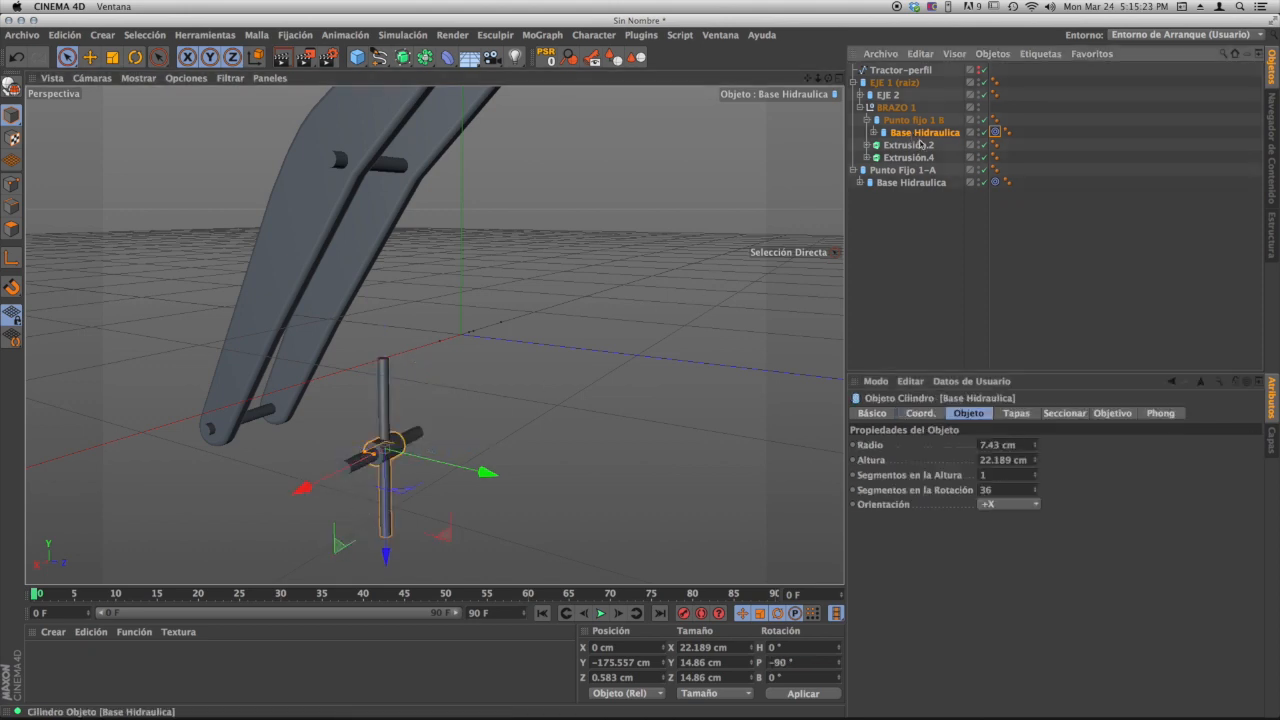
click(546, 58)
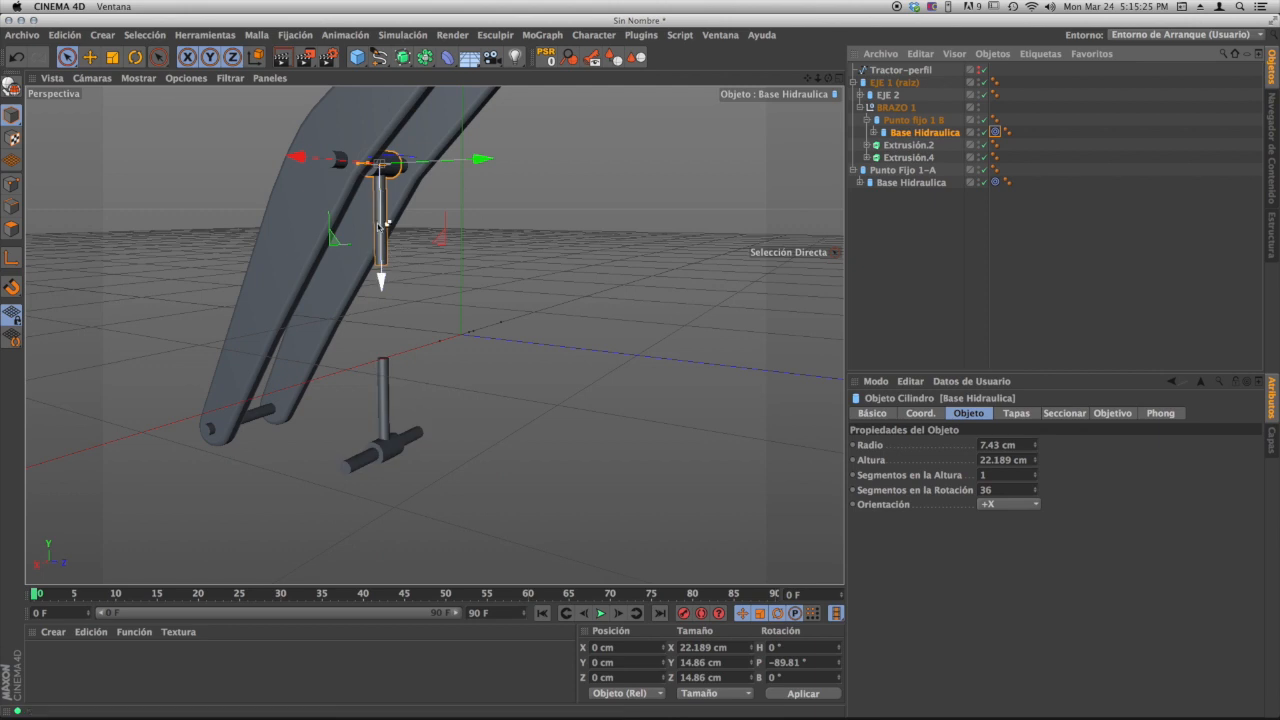
ctrl+drag(383, 256, 275, 188)
scroll(280, 199, up, 5)
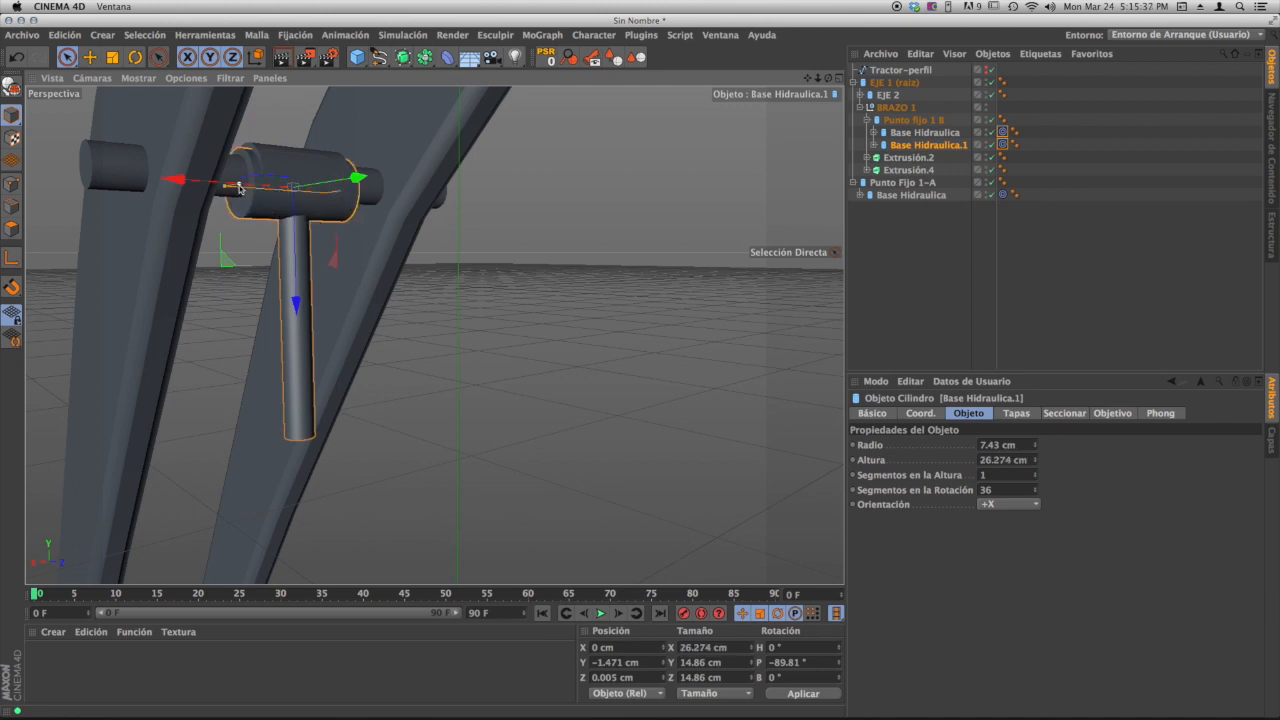
click(913, 134)
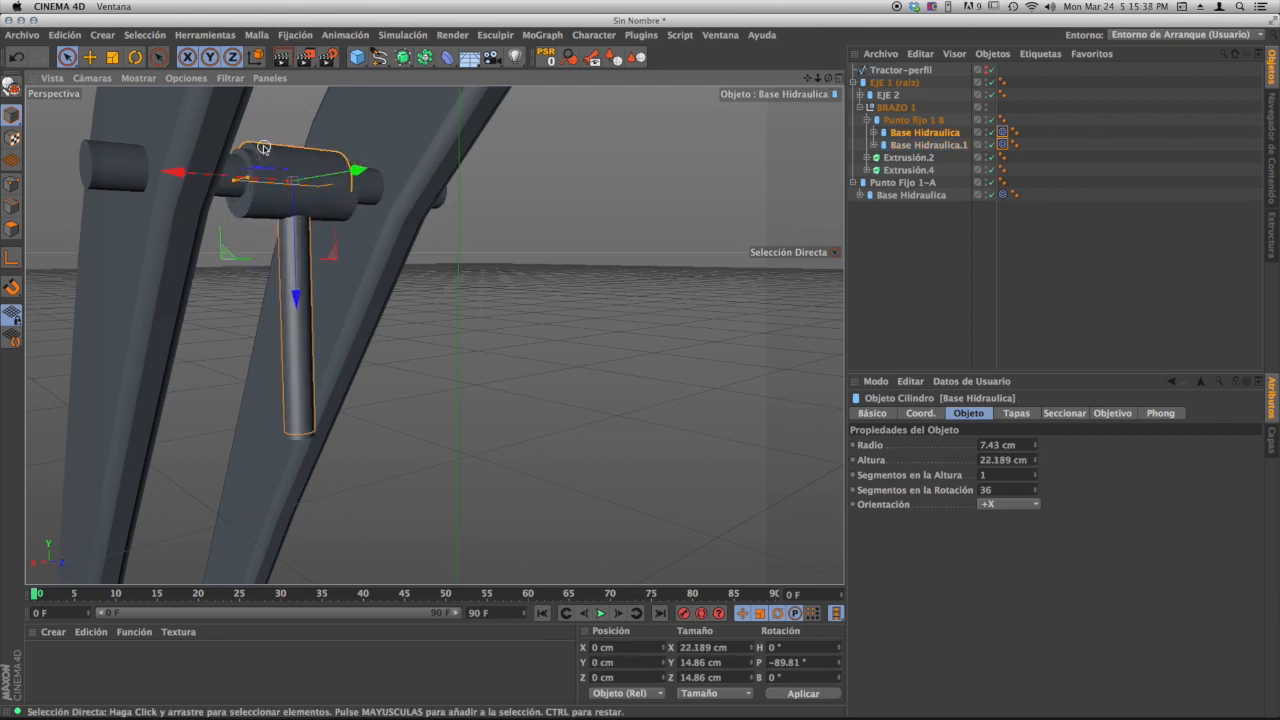
click(916, 145)
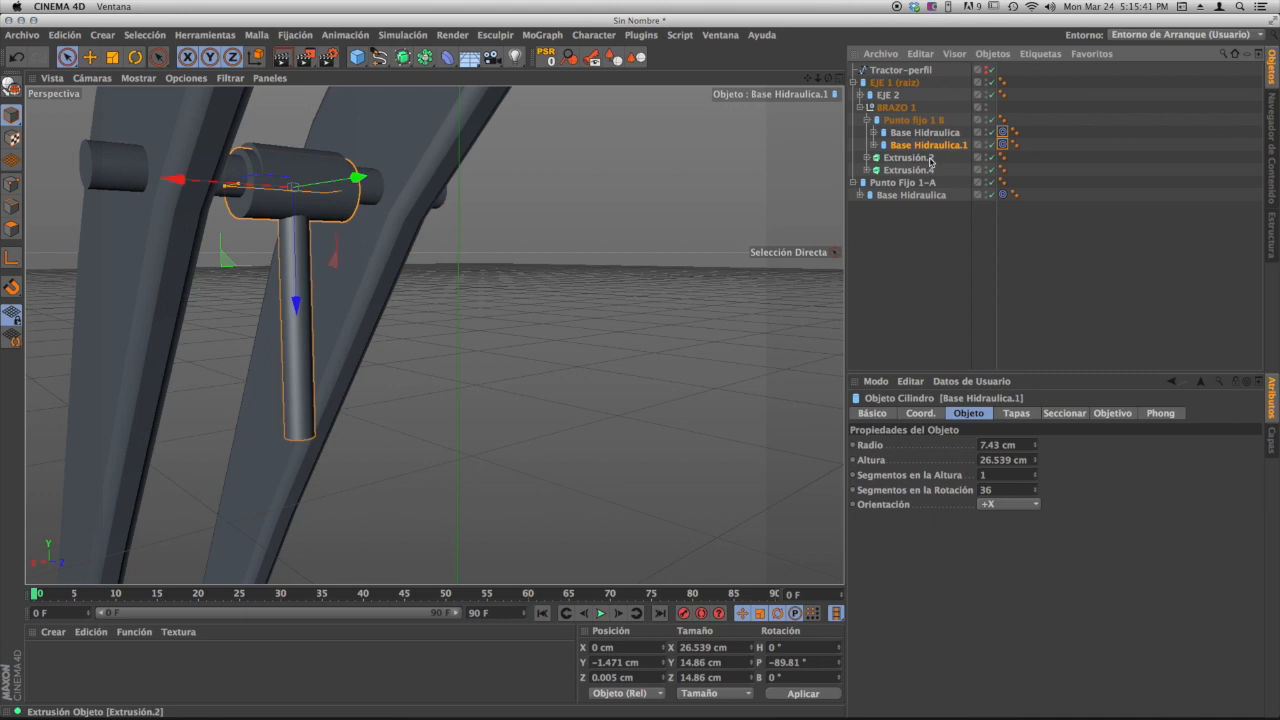
key(Delete)
click(930, 158)
- Enlarge the upper Base Hidraulica collar on Punto fijo 1 B to a radius of about 9.85 cm and a height of about 32.5 cm
alt+drag(346, 323, 300, 300)
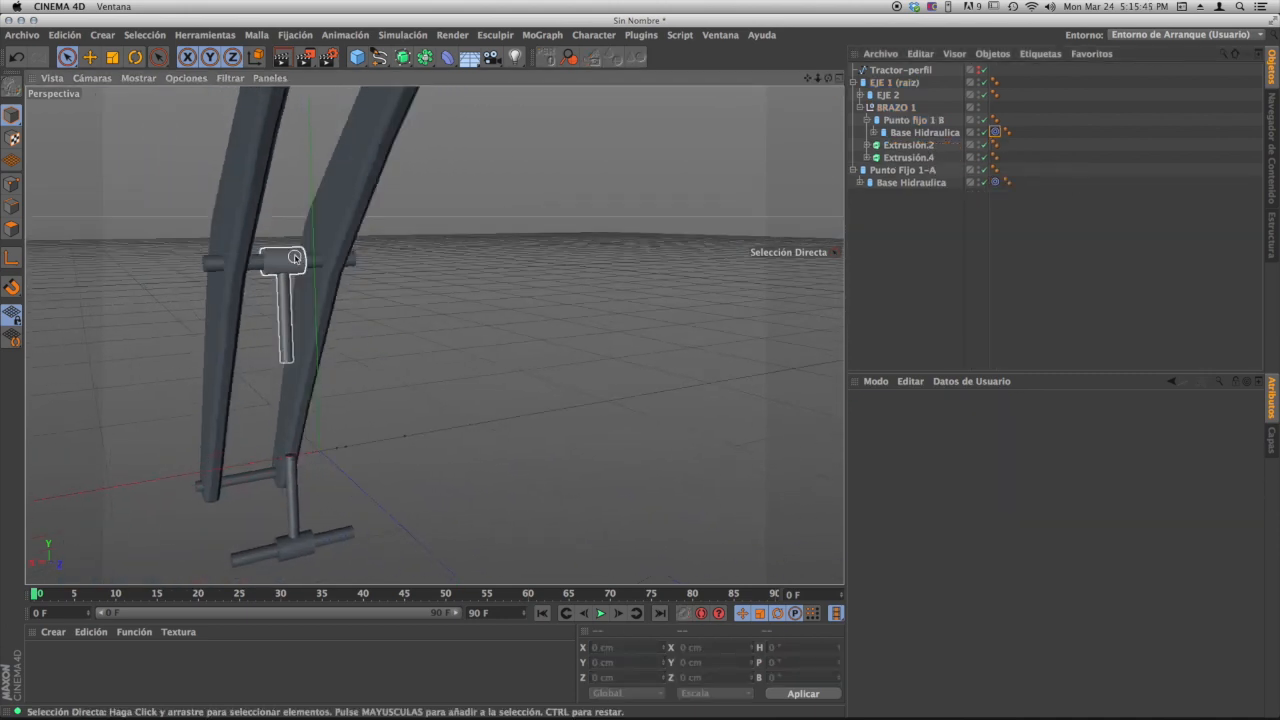
scroll(290, 290, up, 5)
click(252, 268)
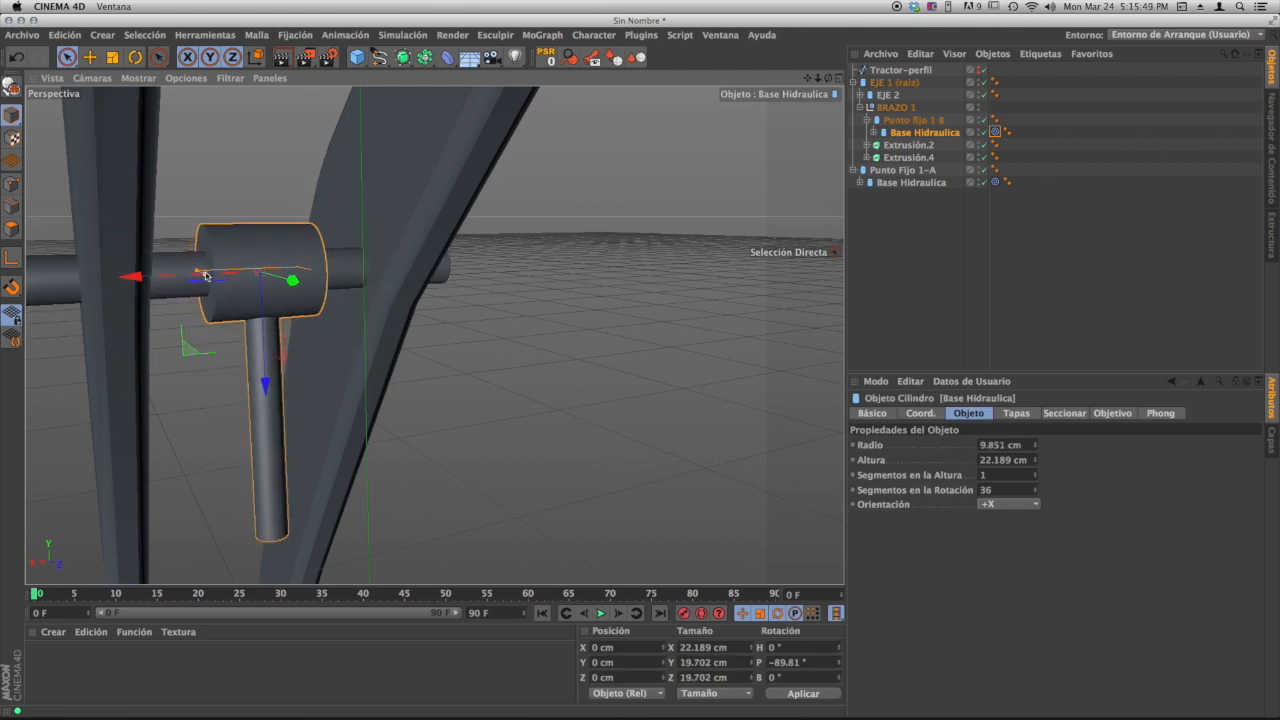
alt+drag(182, 279, 231, 340)
- Thicken the rod cylinder under the upper Base Hidraulica to a radius of about 4.5 cm
click(231, 340)
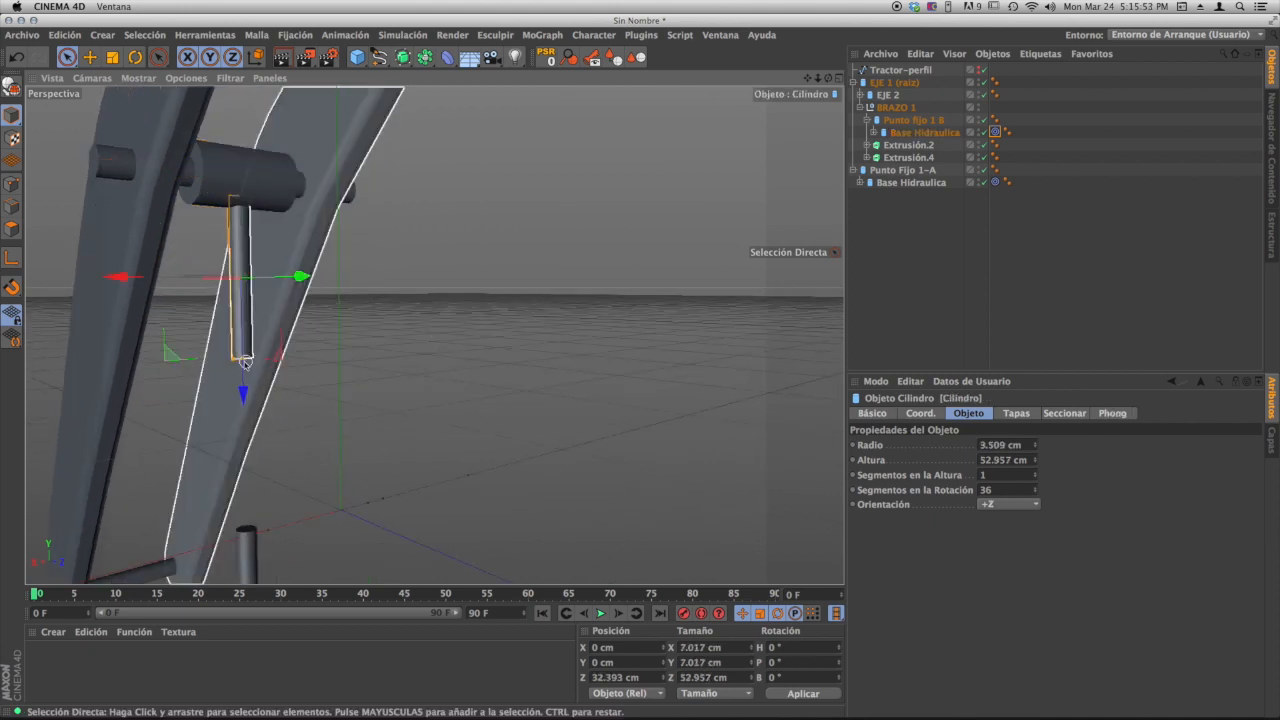
alt+right_drag(246, 355, 340, 314)
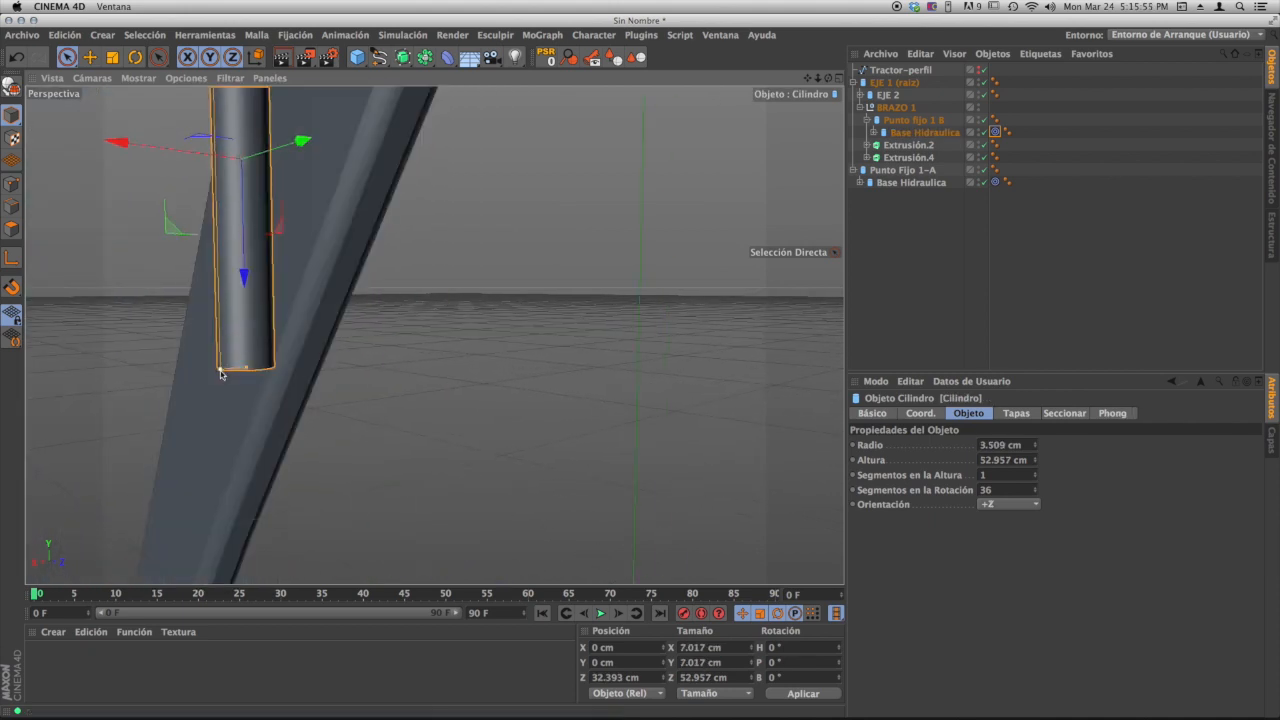
mouse_move(220, 373)
mouse_down()
mouse_move(201, 374)
mouse_move(213, 374)
mouse_up()
alt+right_drag(254, 346, 209, 357)
alt+middle_drag(209, 357, 156, 143)
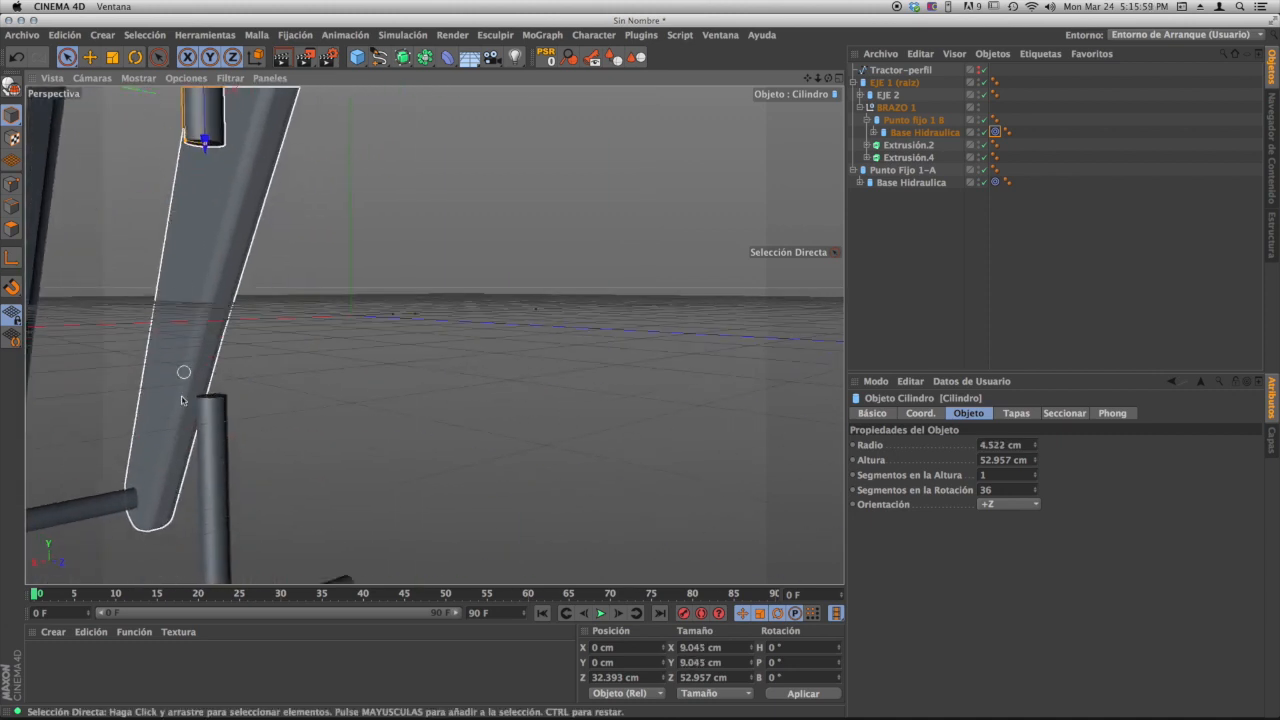
- Enlarge the lower rod cylinder to about 5.8 cm radius and 111.4 cm height, and lengthen the upper rod to about 98.8 cm
click(217, 431)
drag(226, 397, 236, 396)
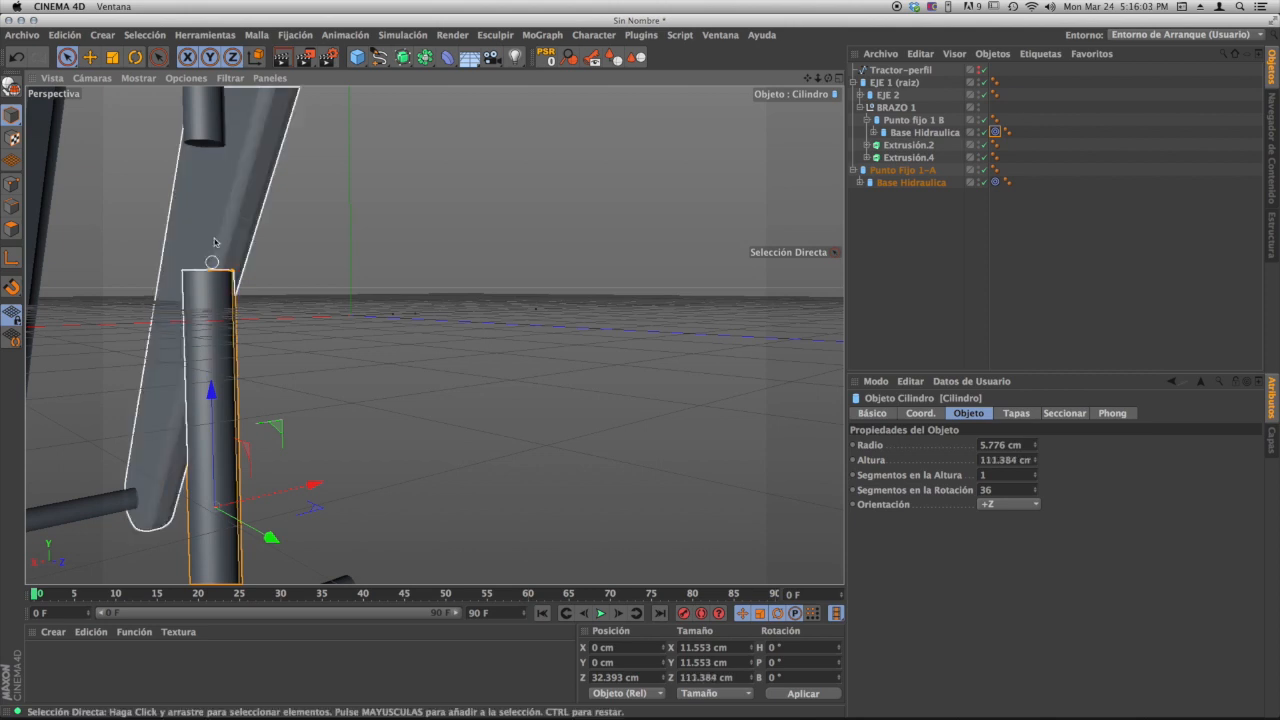
click(205, 145)
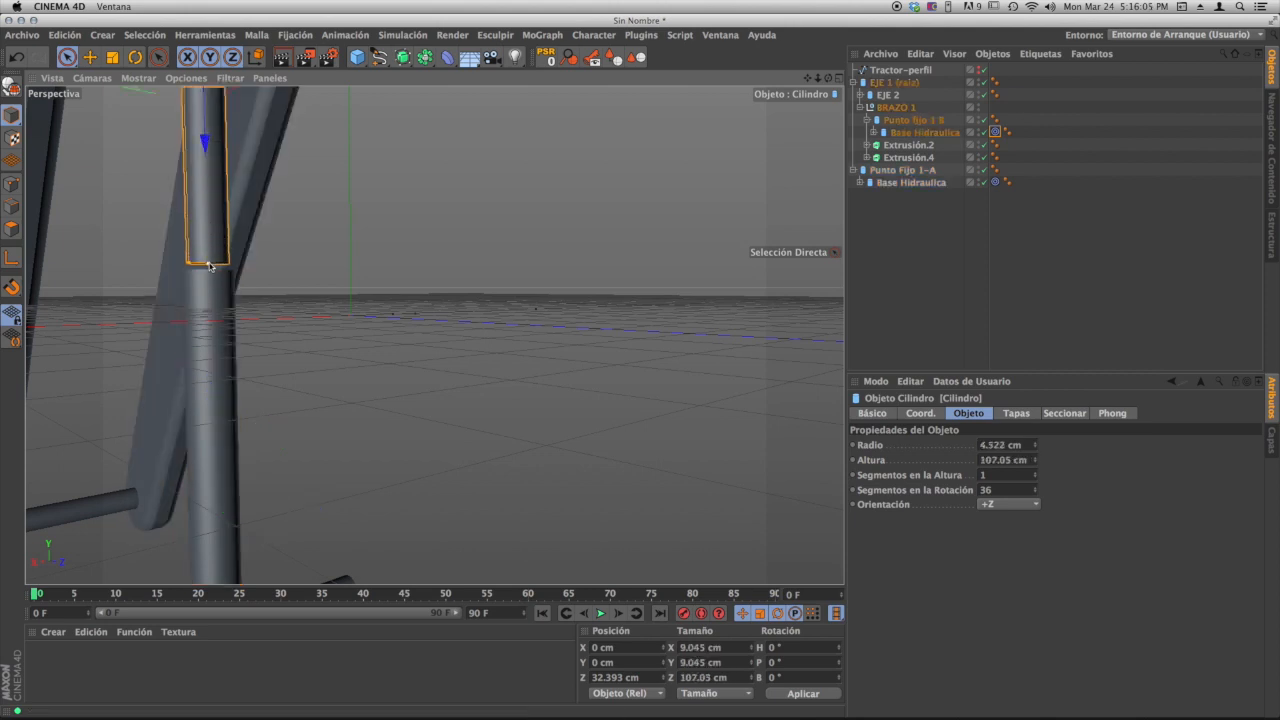
alt+right_drag(262, 248, 163, 294)
alt+middle_drag(163, 294, 146, 408)
alt+right_drag(146, 408, 130, 405)
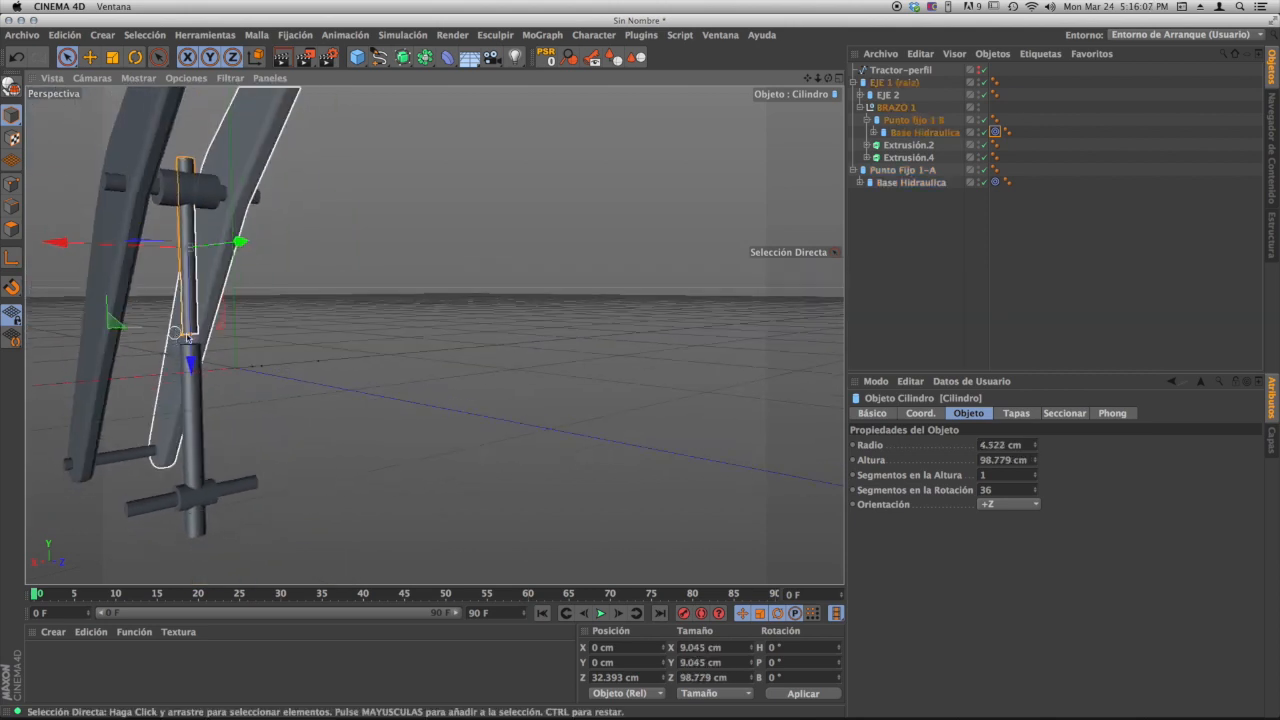
- Raise the lower cylinder to a Z position of about 61 cm and enlarge it to about 6.7 cm radius and 124.5 cm height
click(203, 397)
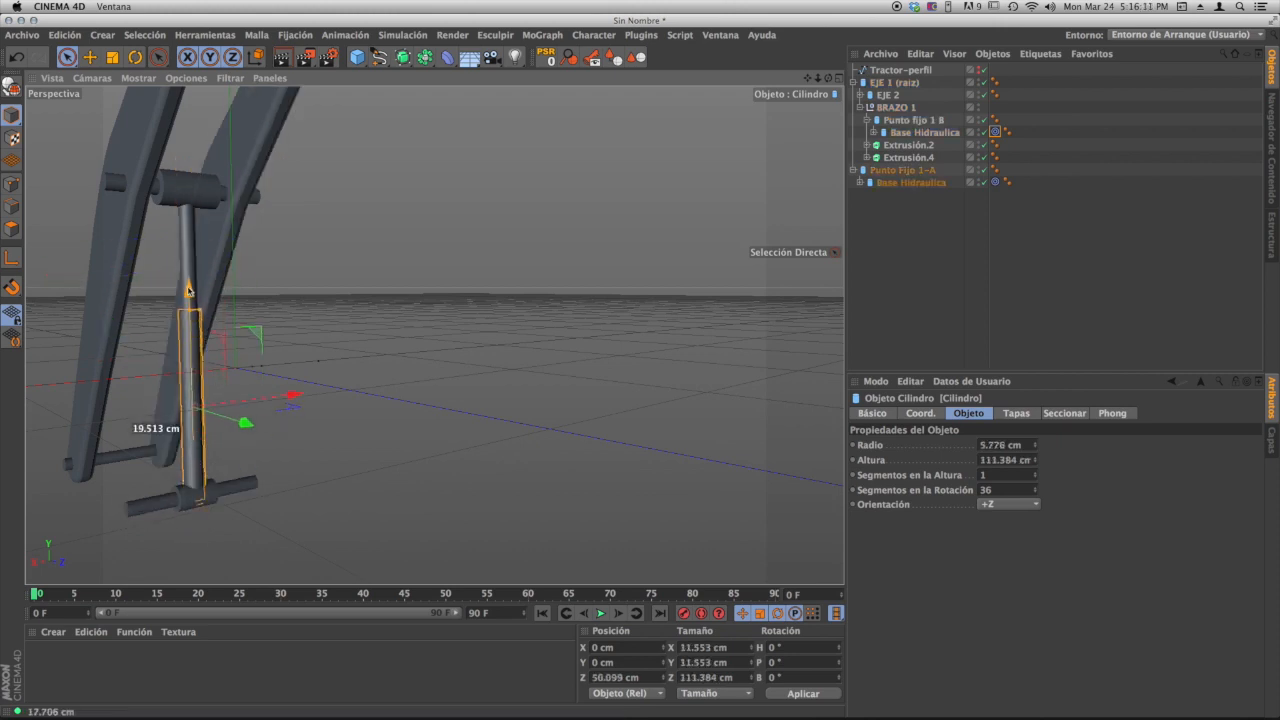
drag(187, 289, 187, 290)
alt+right_drag(112, 315, 211, 323)
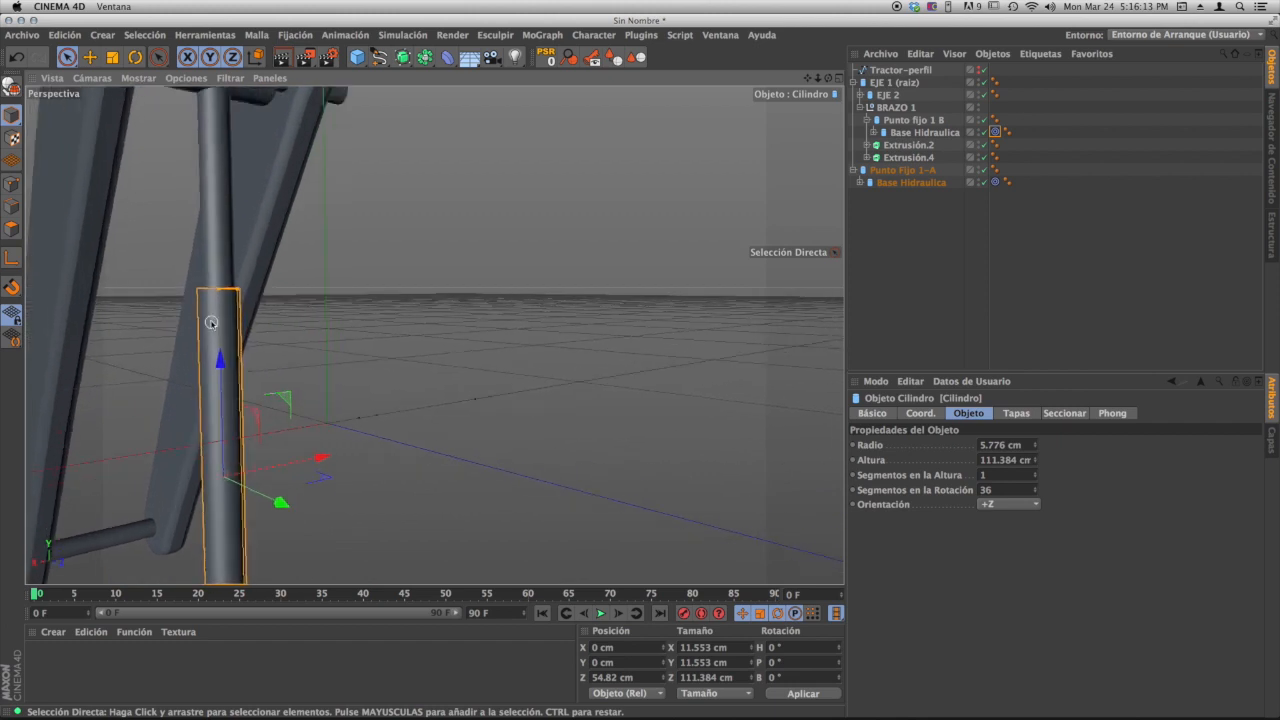
alt+drag(219, 315, 198, 418)
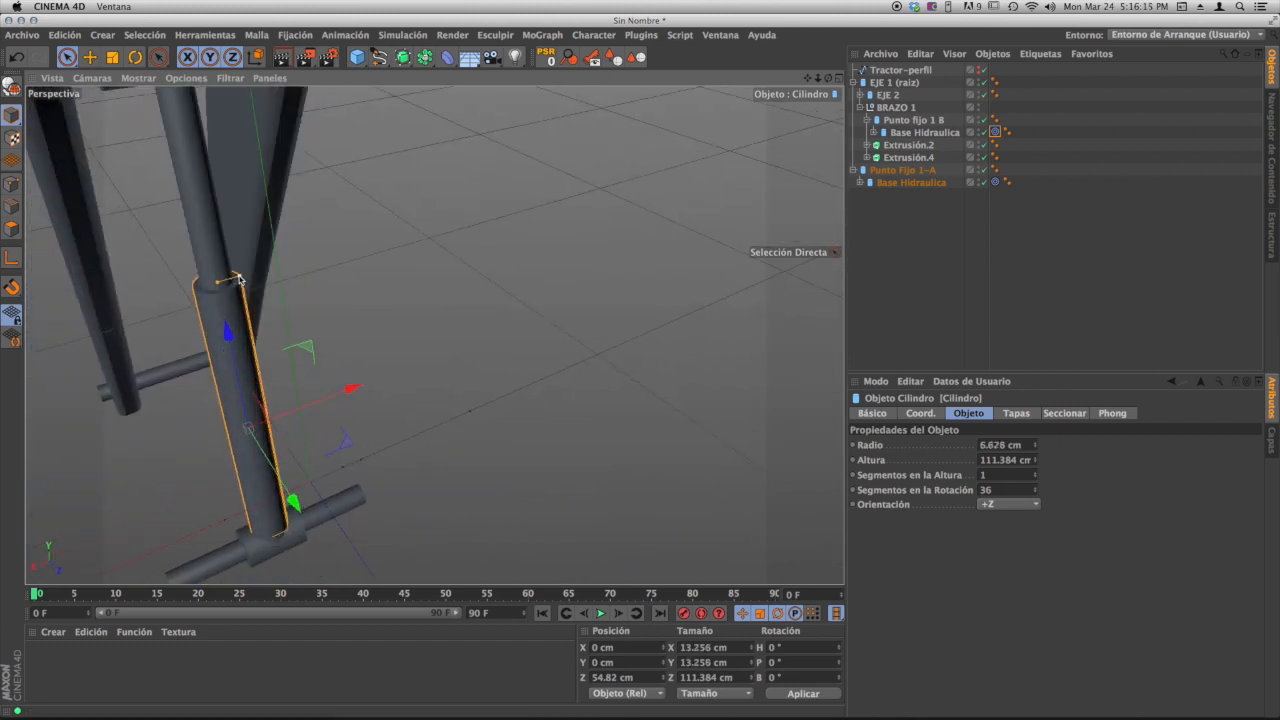
alt+drag(229, 331, 219, 263)
alt+middle_drag(216, 382, 125, 253)
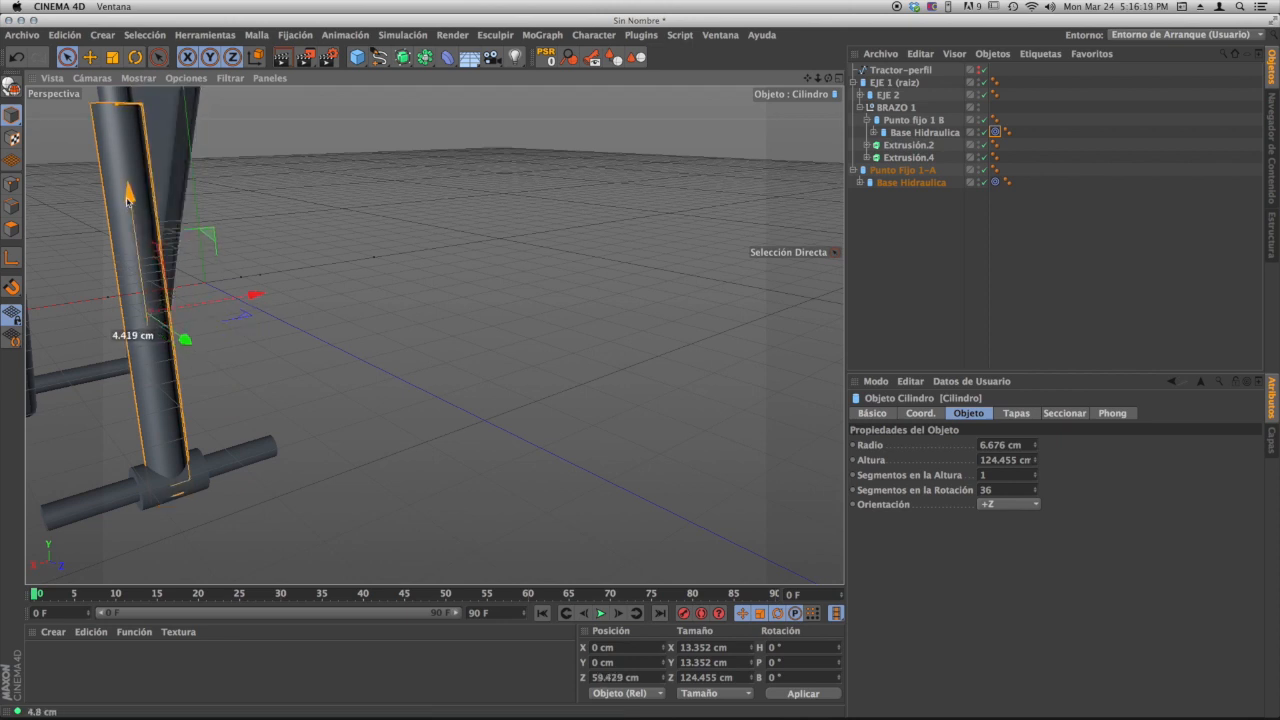
drag(127, 193, 127, 195)
alt+right_drag(340, 315, 238, 325)
alt+drag(238, 325, 289, 357)
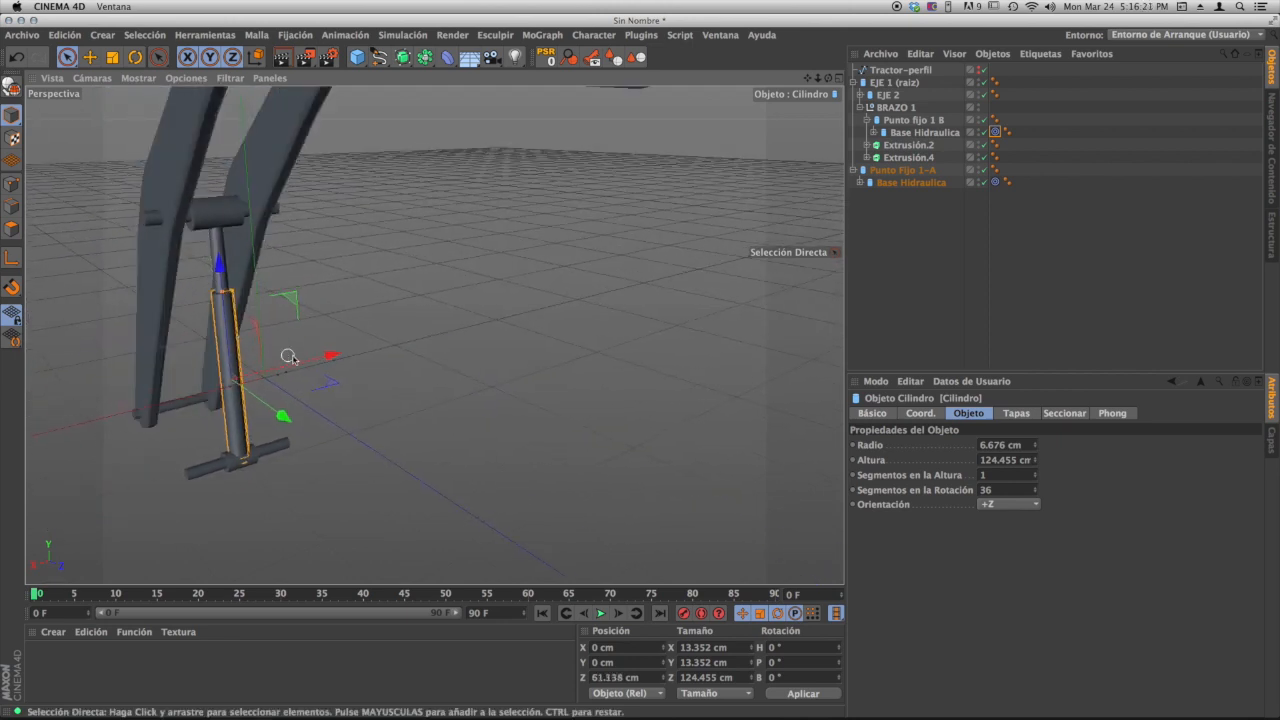
- Fit the lower cylinder to the piston in the side-view blueprint, with a height of about 109.3 cm and Z position of about 53.2 cm
alt+right_drag(289, 357, 281, 349)
alt+drag(281, 349, 434, 300)
click(838, 79)
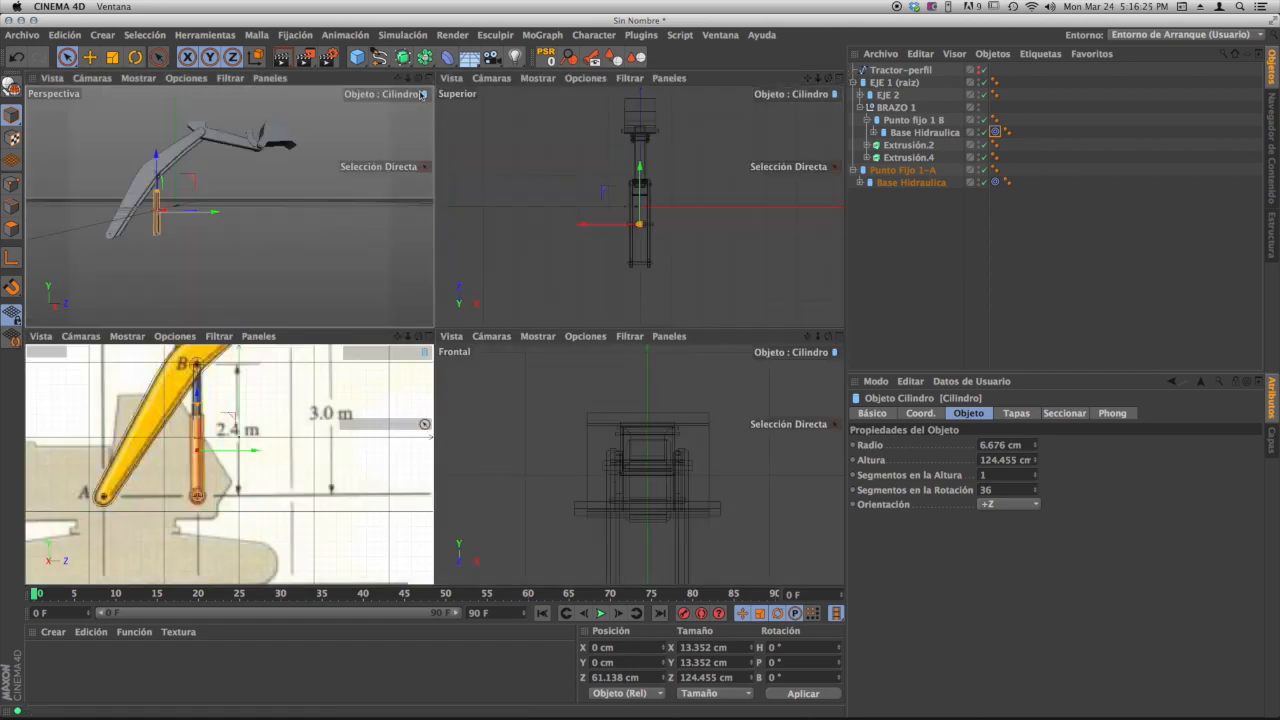
click(429, 339)
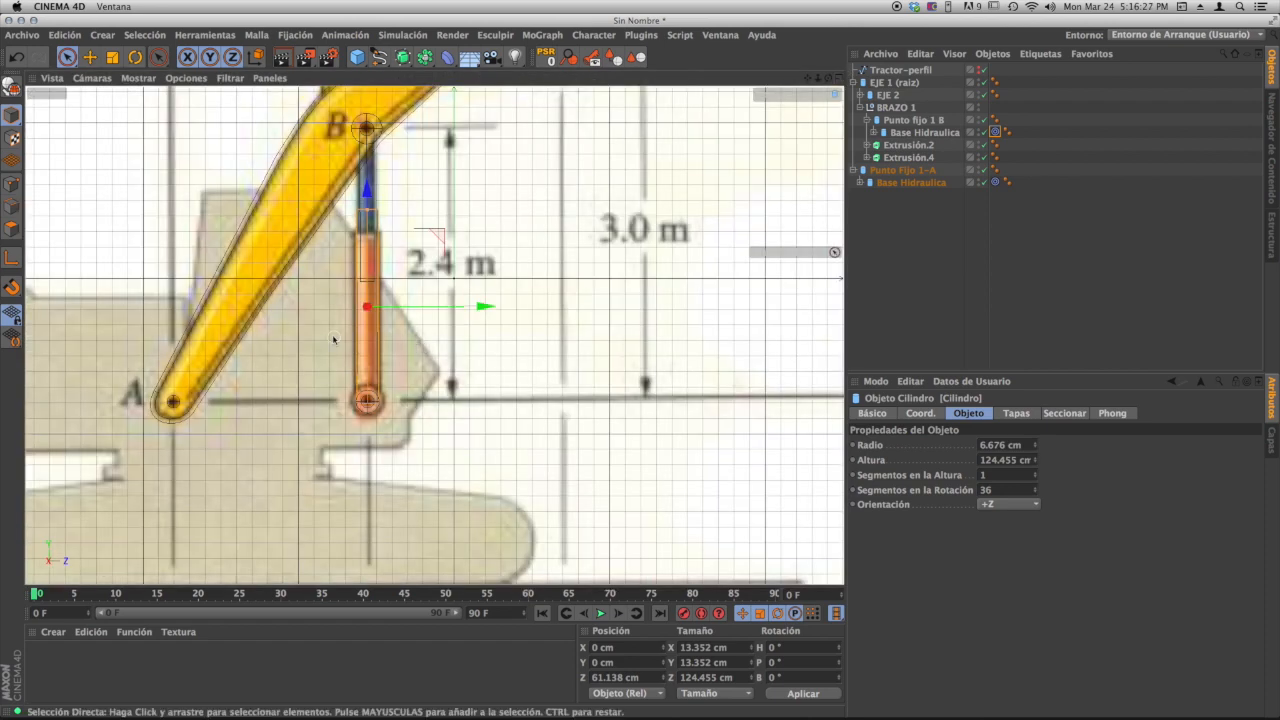
alt+middle_drag(333, 340, 297, 376)
scroll(312, 318, up, 2)
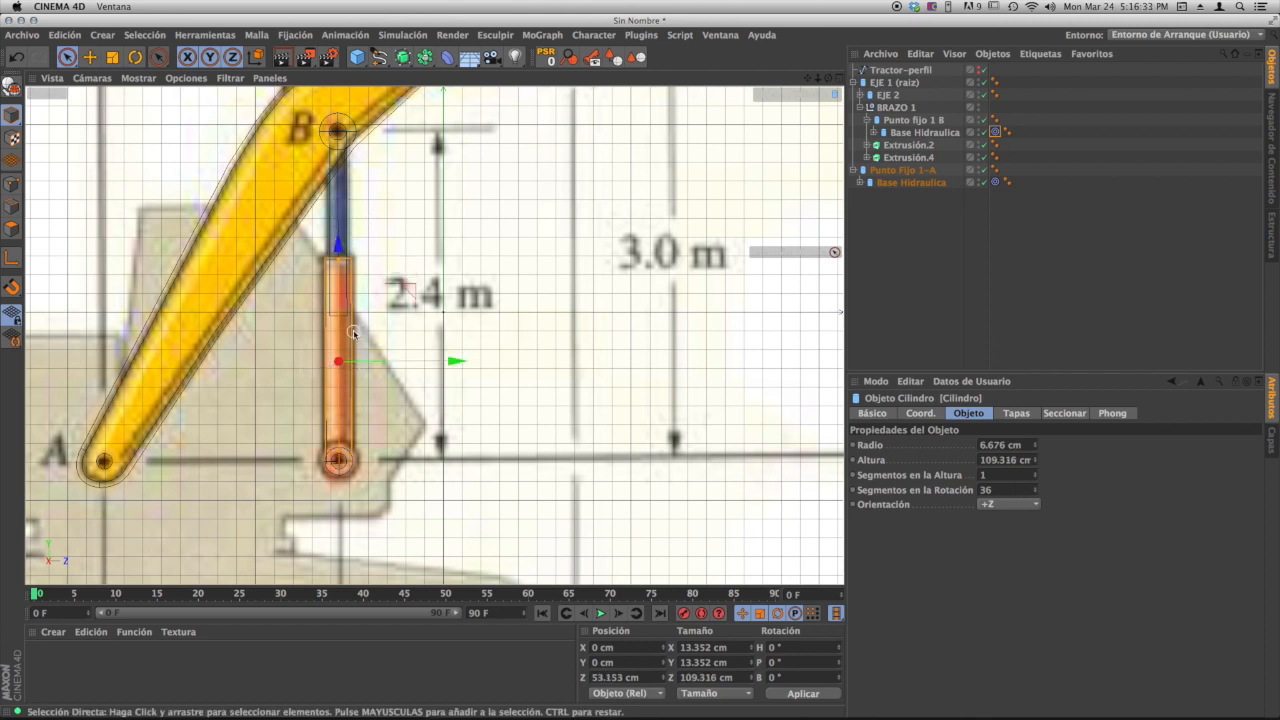
scroll(352, 332, down, 3)
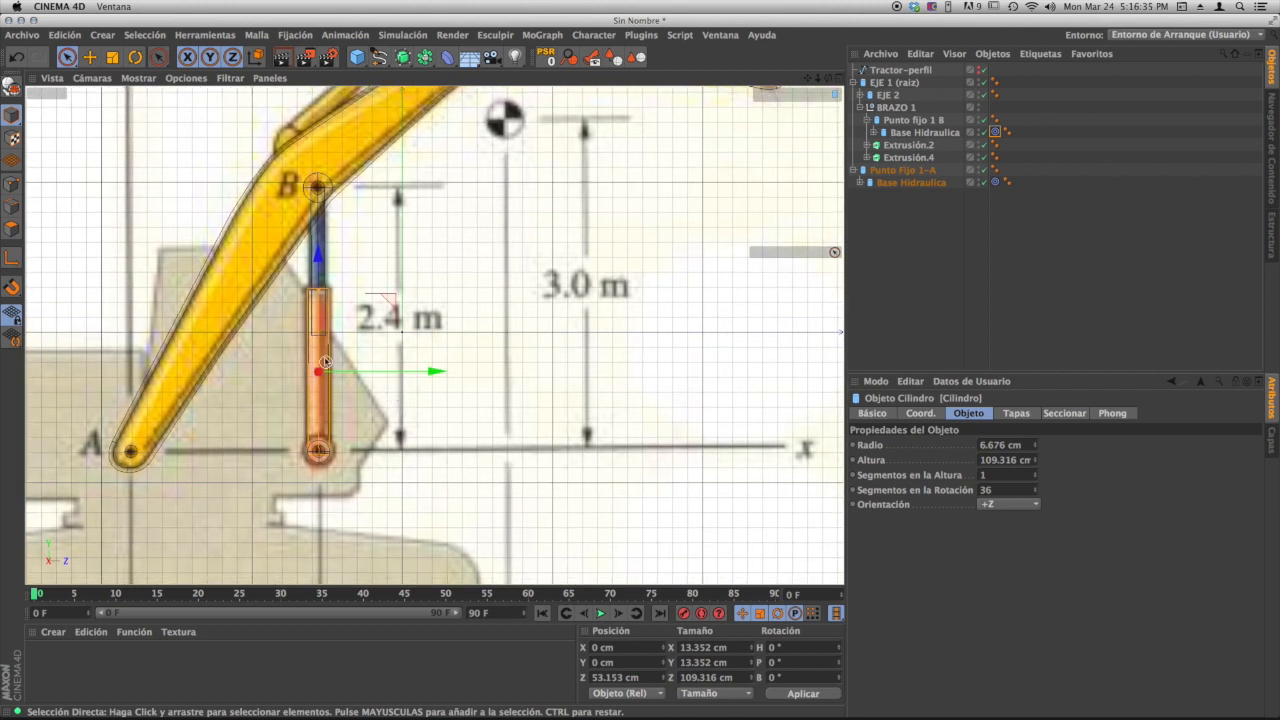
- Rotate EJE 1 (raiz) in the perspective view to test how the piston follows the arm
click(840, 79)
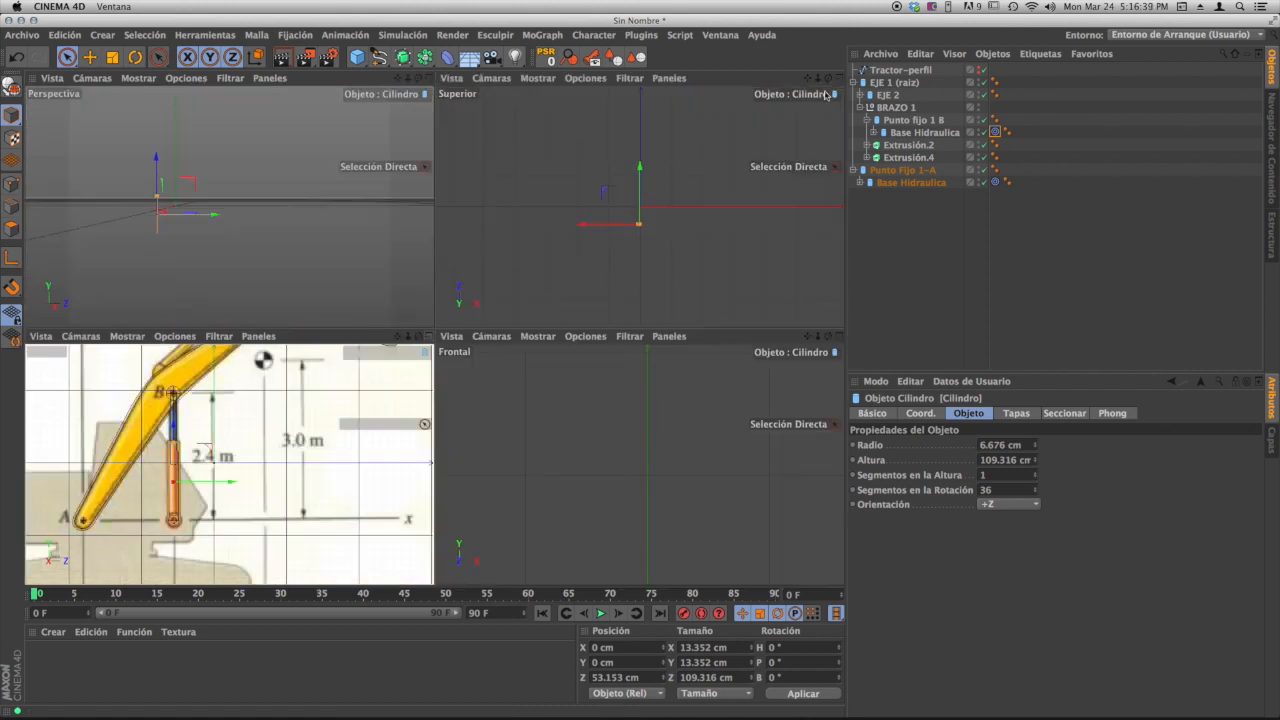
click(431, 80)
alt+drag(398, 298, 285, 299)
alt+right_drag(290, 293, 445, 287)
alt+drag(445, 287, 431, 387)
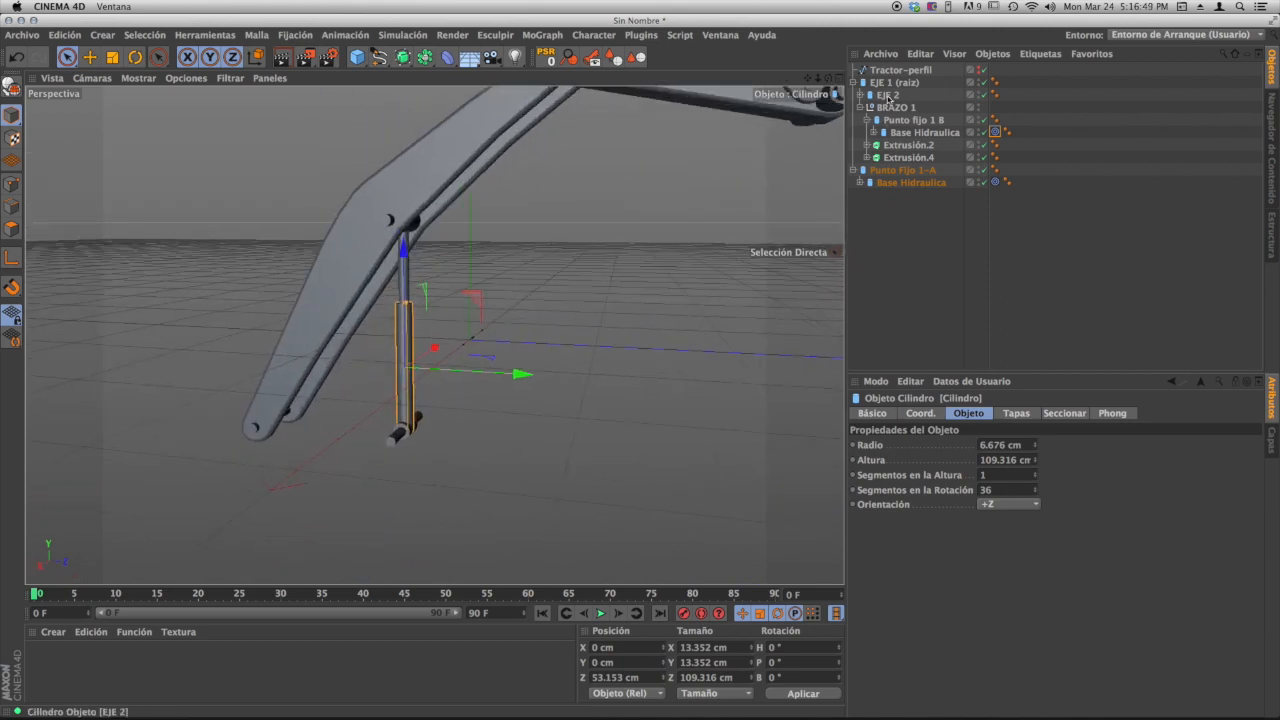
click(891, 83)
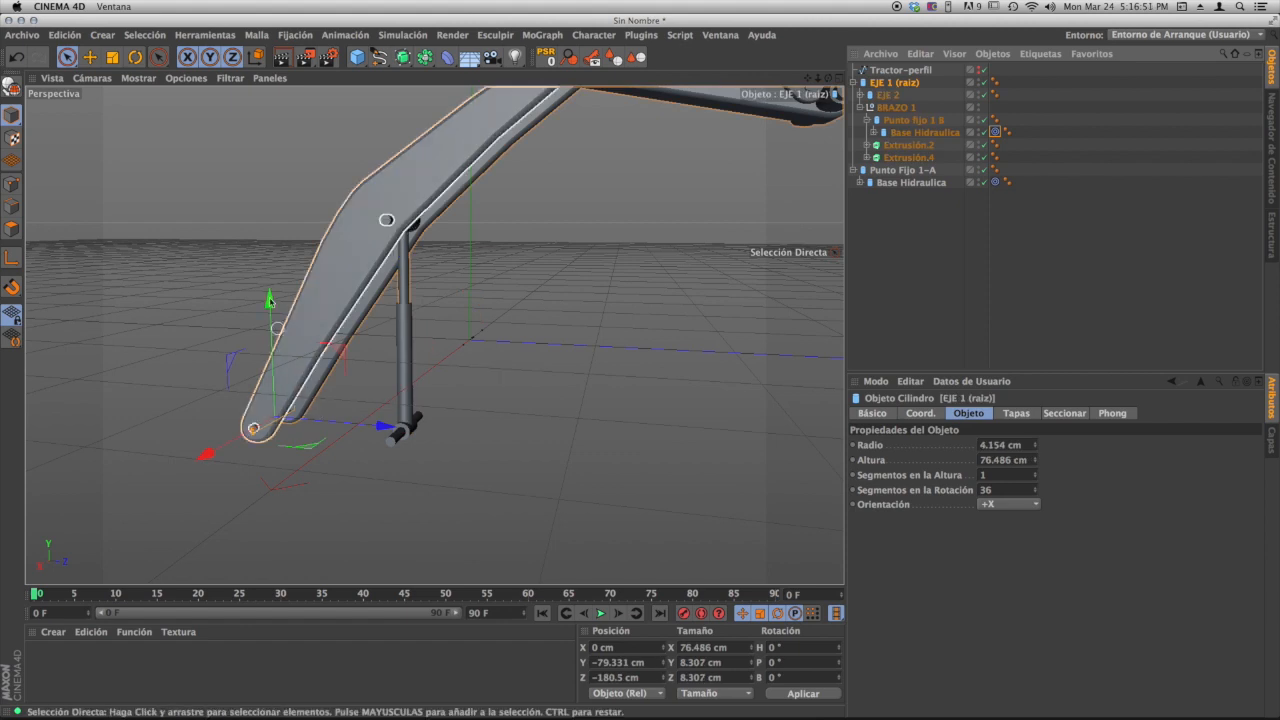
click(136, 57)
drag(329, 434, 331, 394)
alt+drag(383, 362, 194, 388)
alt+right_drag(194, 388, 263, 351)
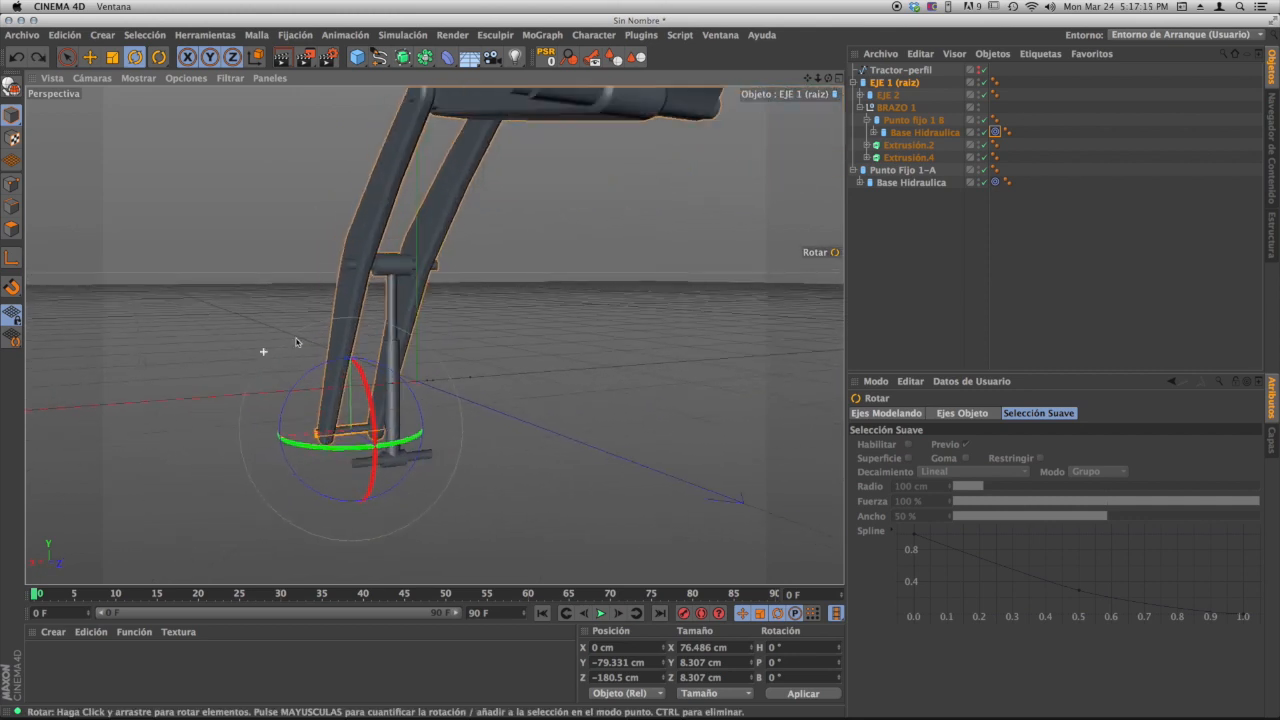
- Duplicate the lower Base Hidraulica from Punto Fijo 1-A, placing the copy at the root level of the object hierarchy
alt+drag(263, 351, 251, 306)
alt+right_drag(294, 350, 323, 340)
alt+drag(323, 340, 337, 363)
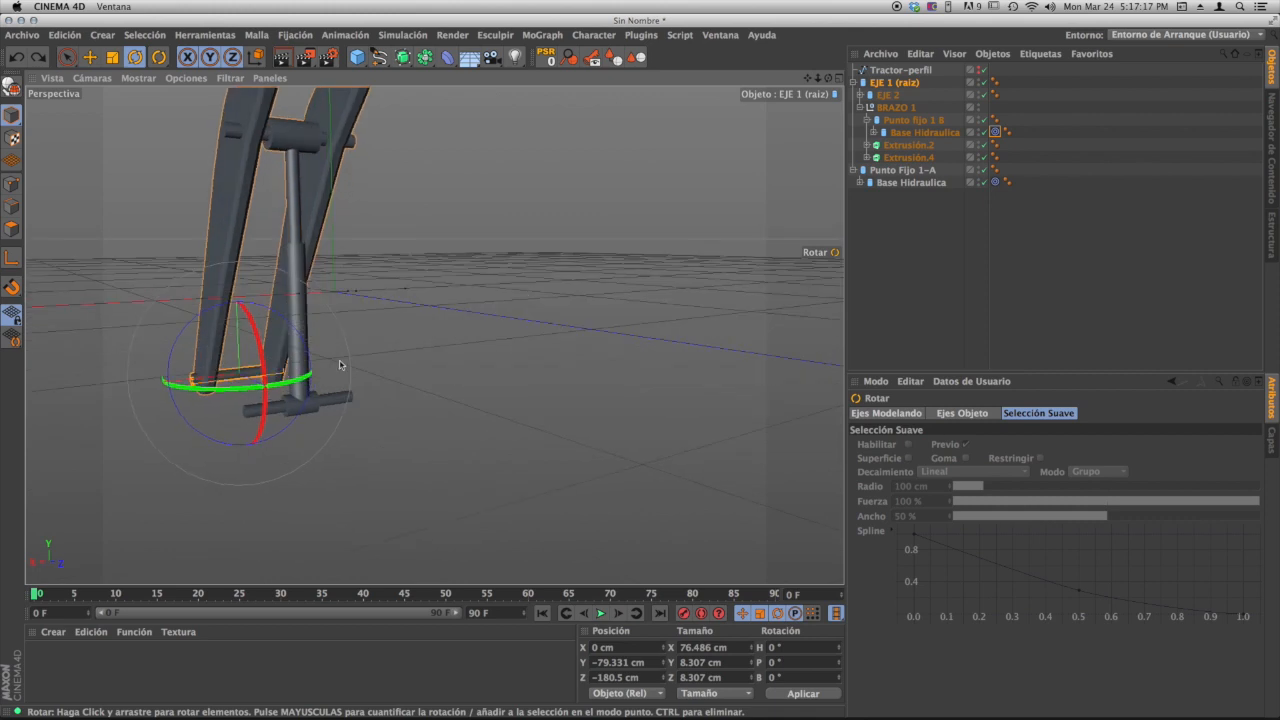
click(898, 134)
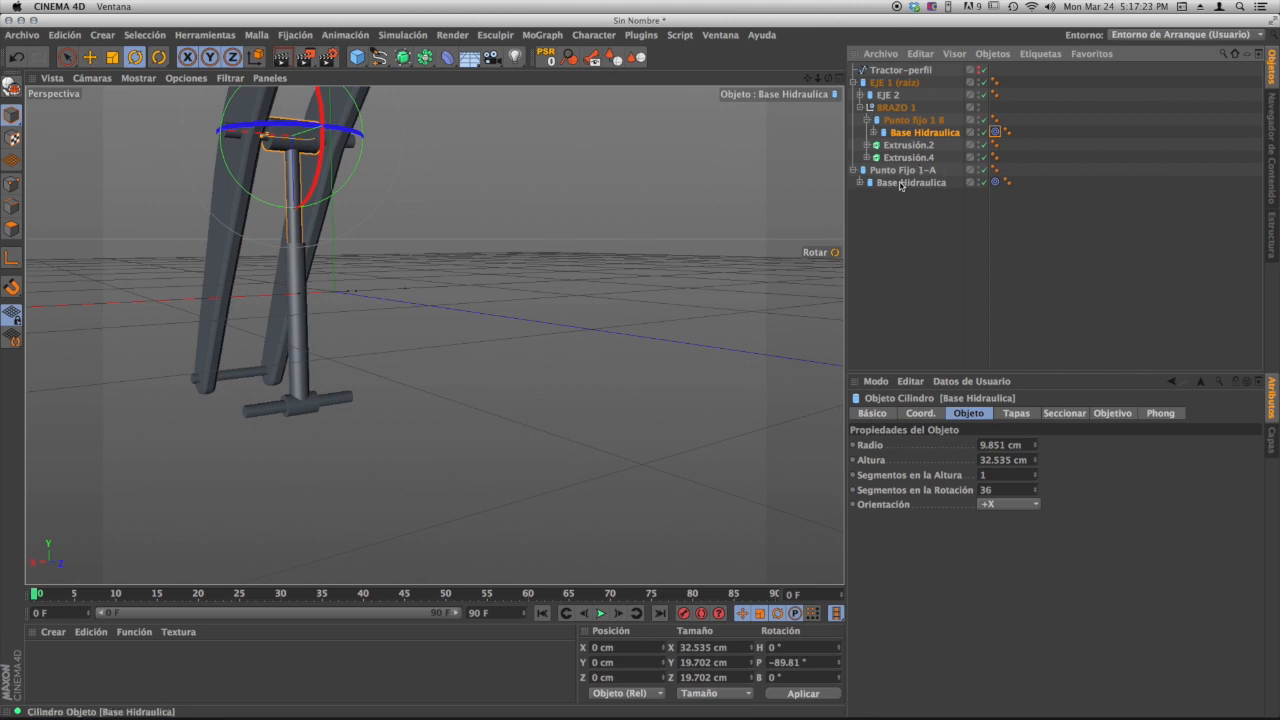
click(905, 183)
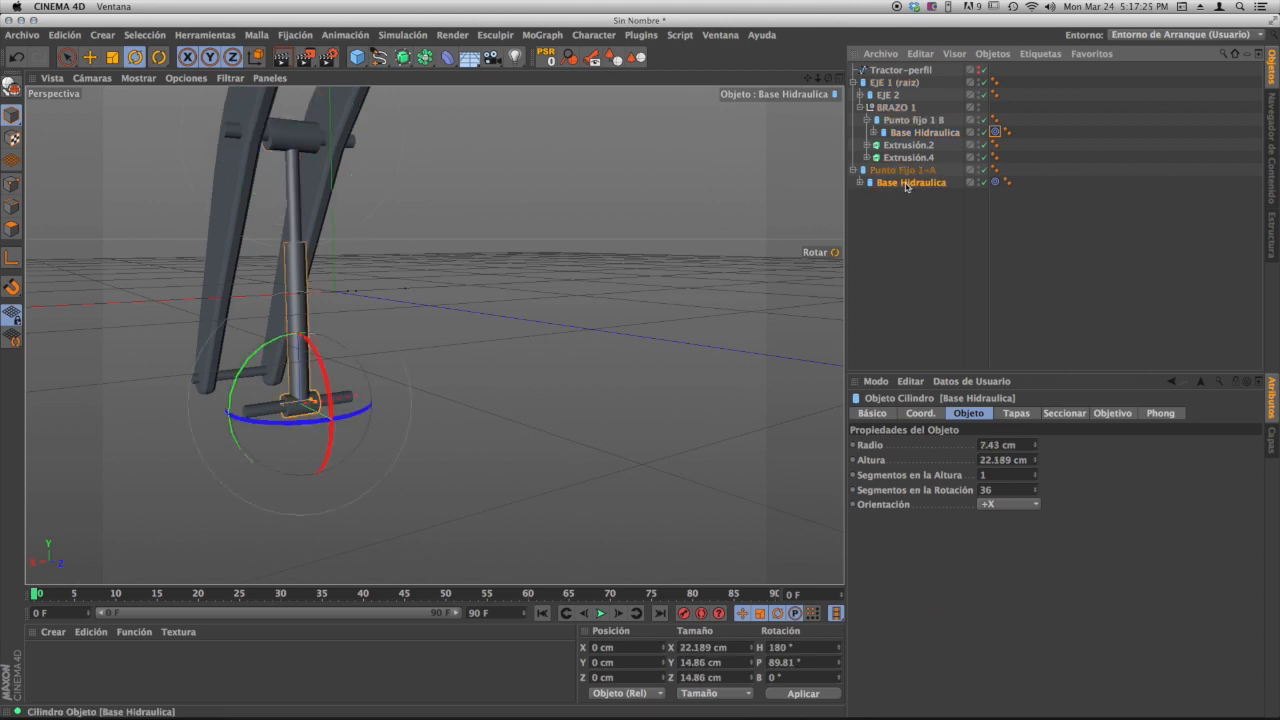
ctrl+drag(886, 266, 878, 210)
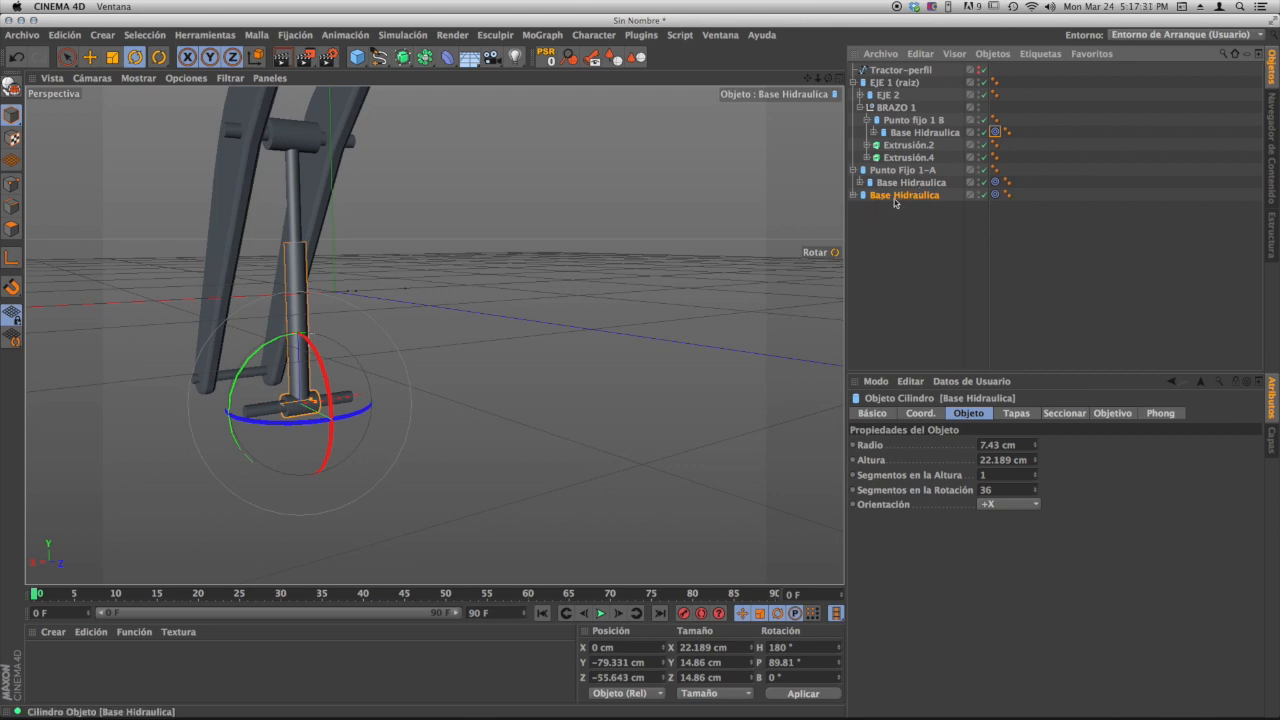
- Clear the target object of the Objetivo tag on the root-level Base Hidraulica copy
alt+middle_drag(324, 285, 394, 389)
alt+right_drag(394, 389, 332, 402)
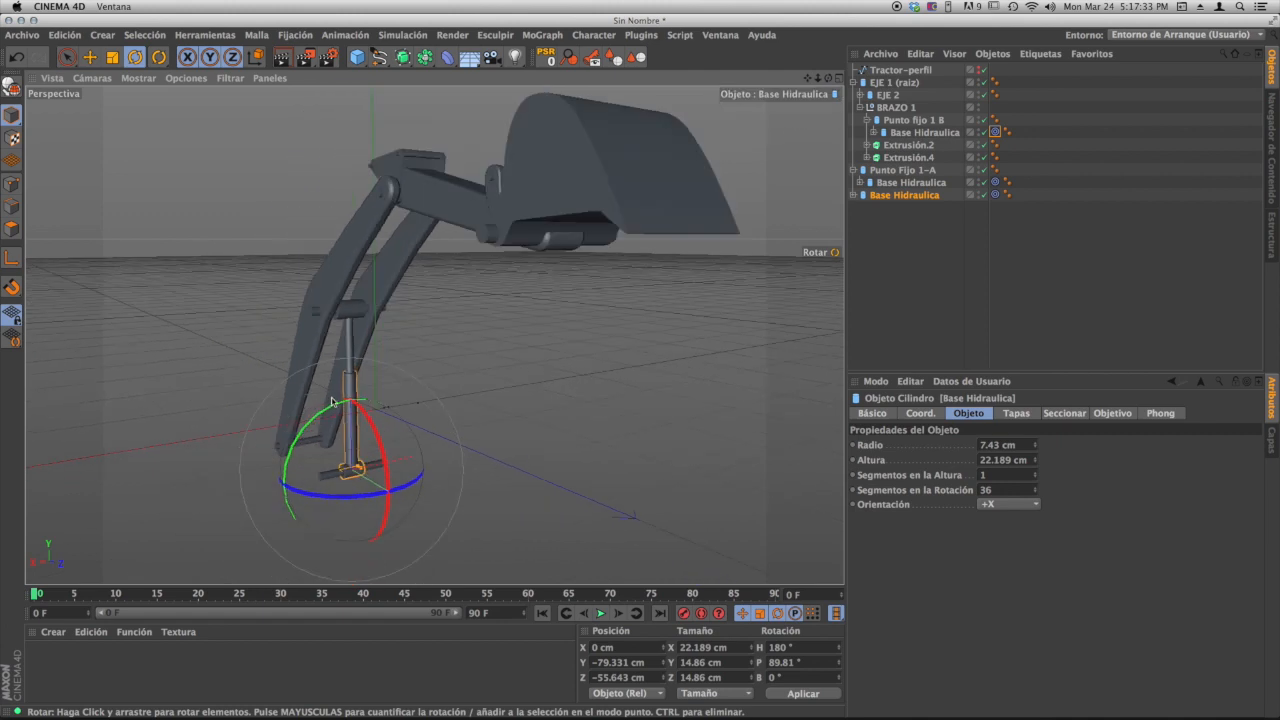
alt+drag(332, 402, 390, 368)
alt+drag(293, 233, 320, 440)
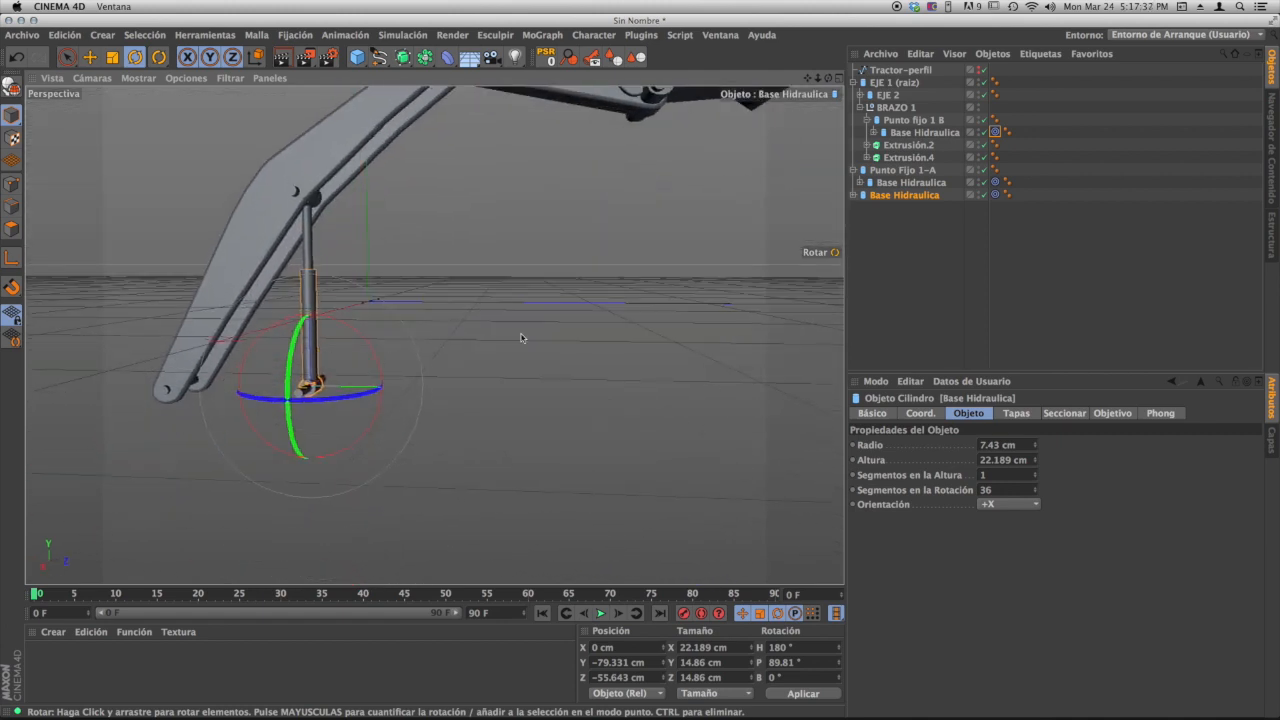
click(890, 198)
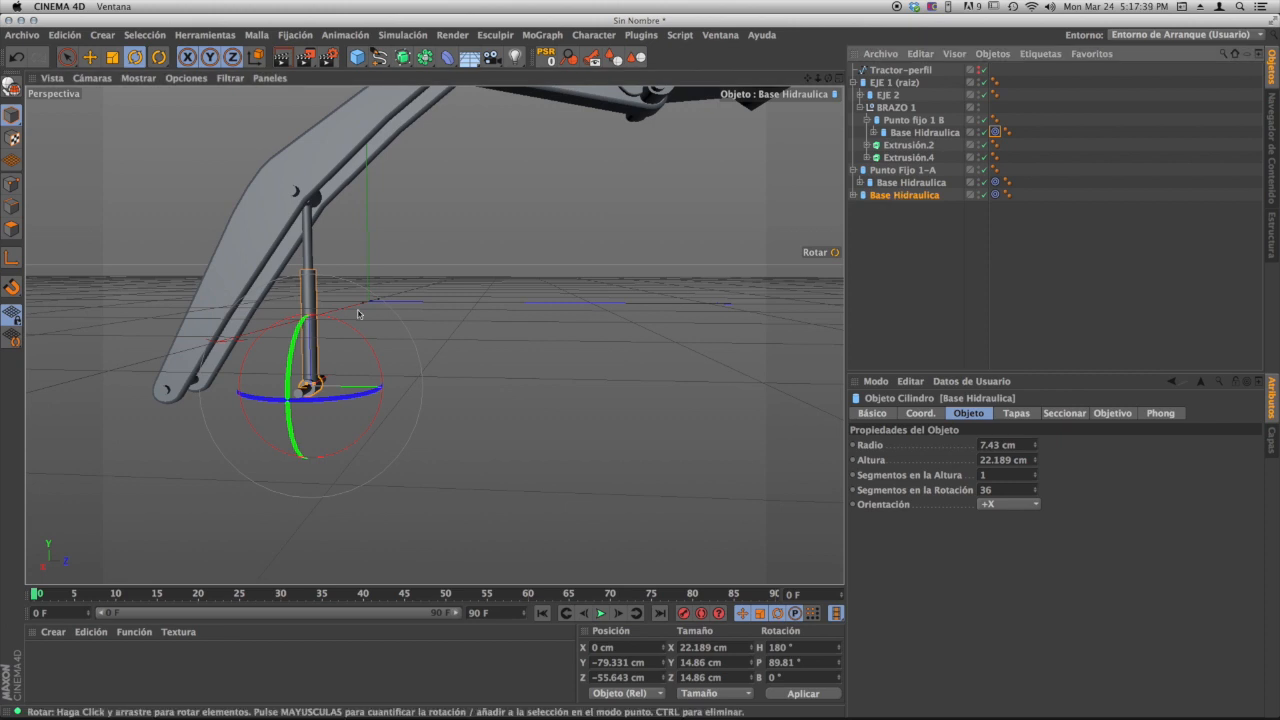
key(9)
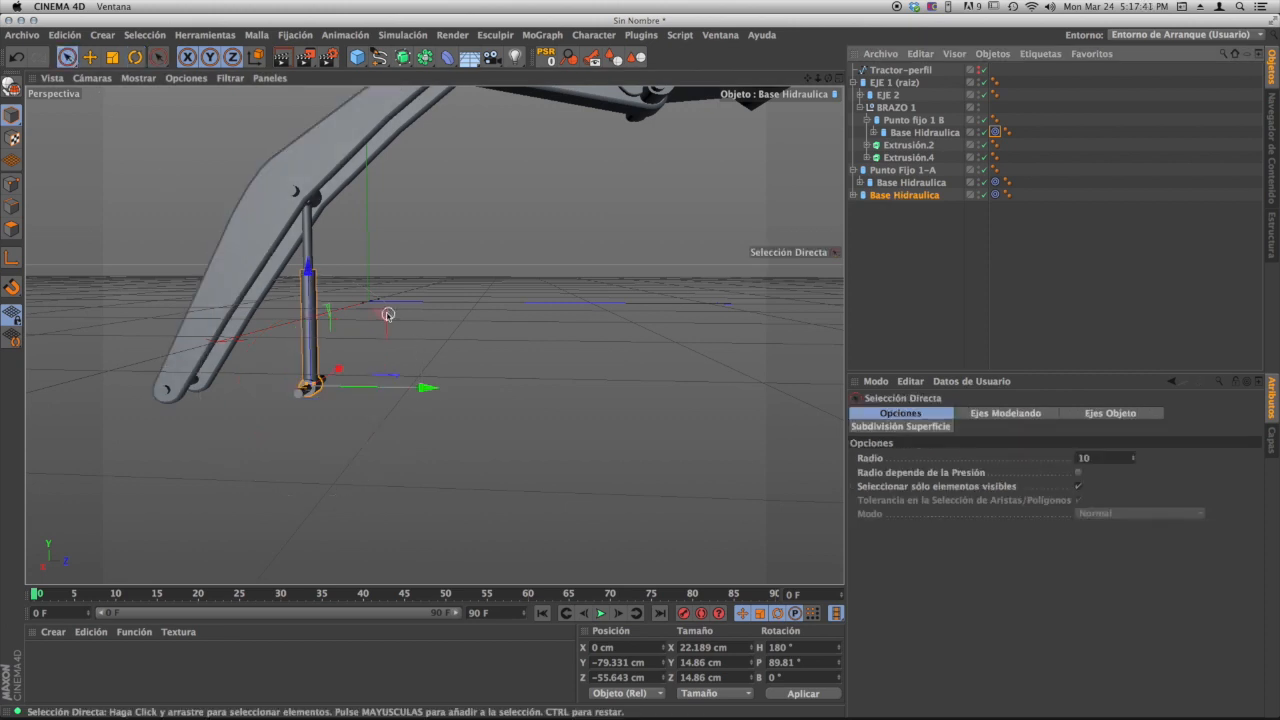
drag(320, 124, 320, 137)
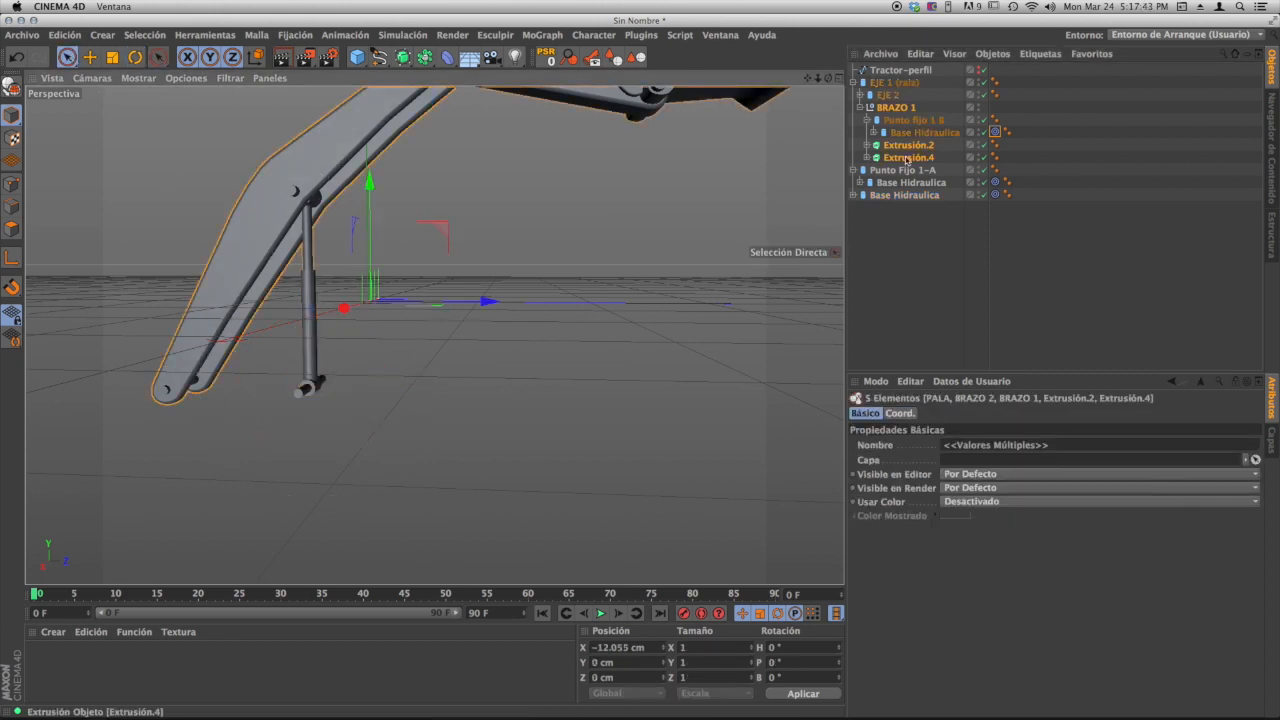
key(super+z)
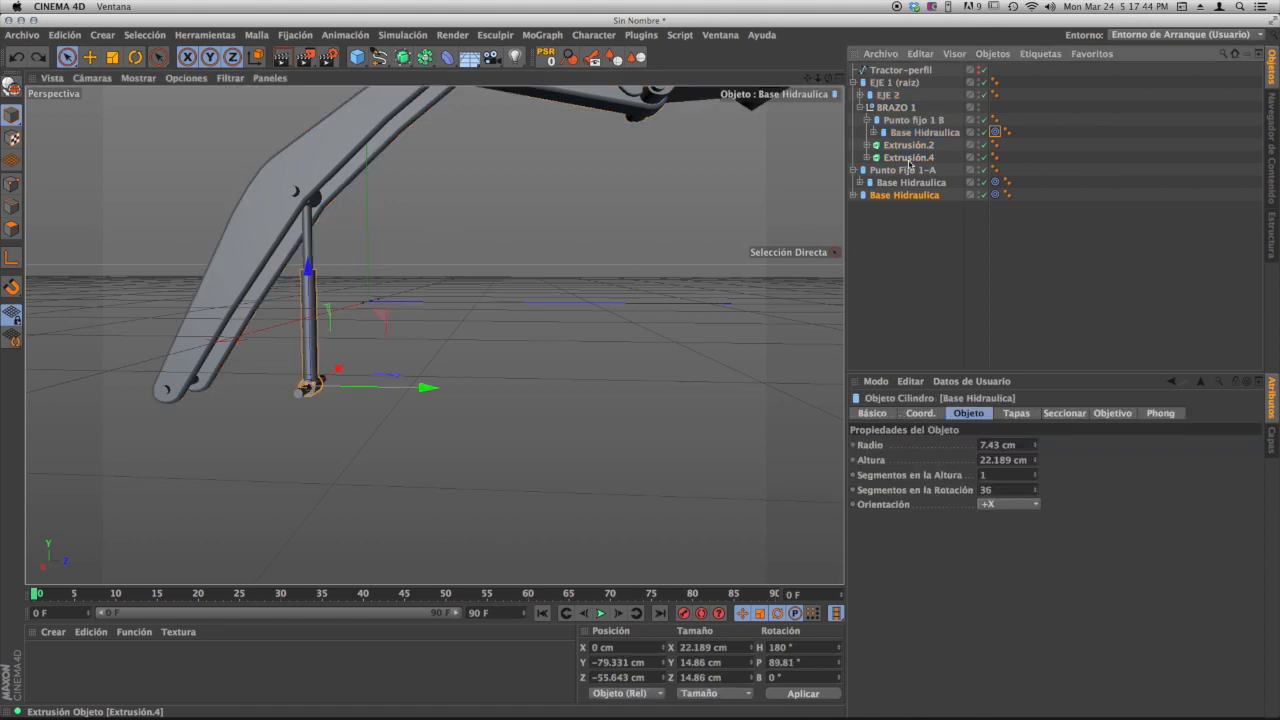
click(1005, 211)
click(995, 195)
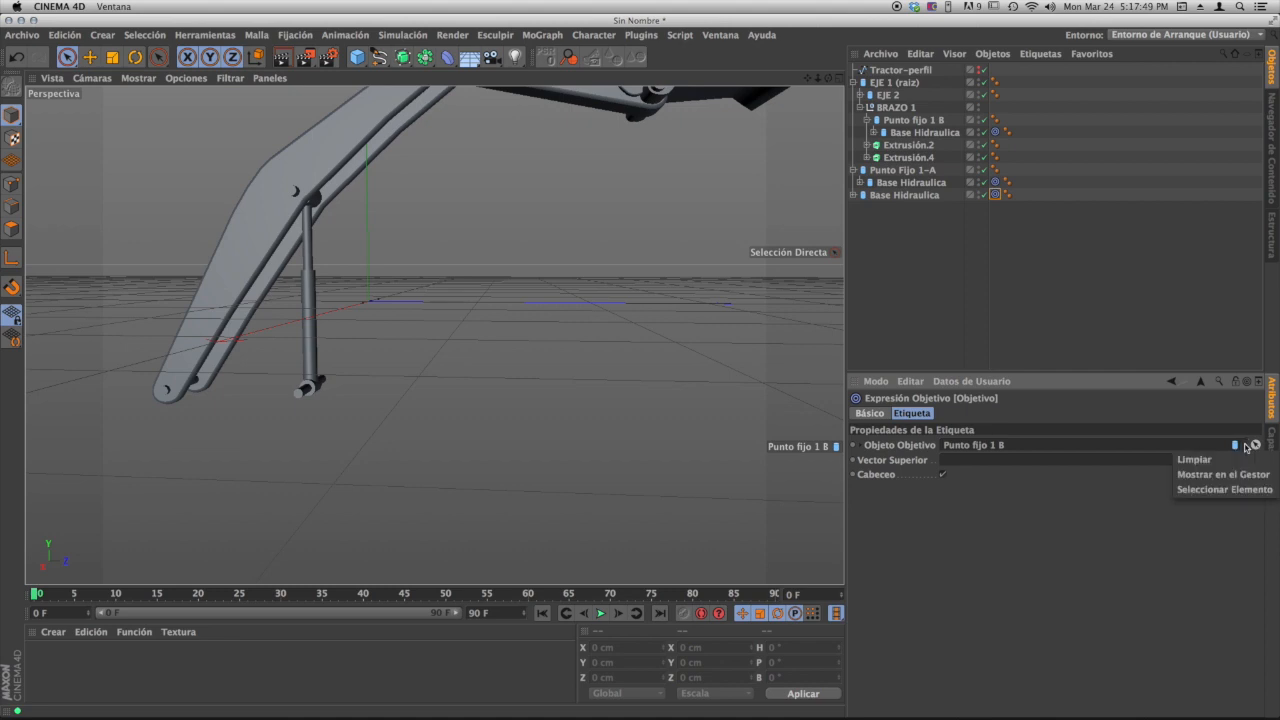
click(1198, 461)
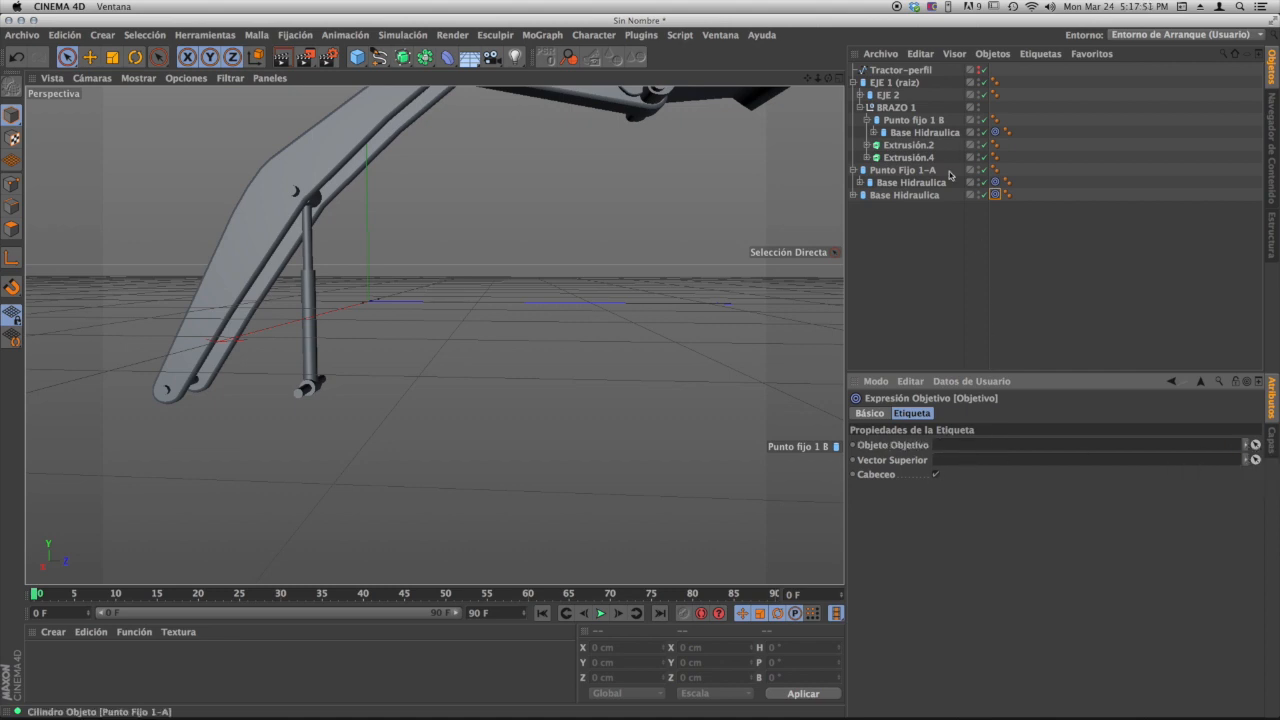
- Move the root-level Base Hidraulica copy up to the arm's bend, at about Y 109 cm and Z -83.2 cm
click(907, 195)
drag(381, 318, 327, 116)
alt+middle_drag(320, 240, 364, 278)
alt+drag(363, 278, 467, 240)
scroll(450, 301, up, 5)
alt+drag(481, 347, 891, 268)
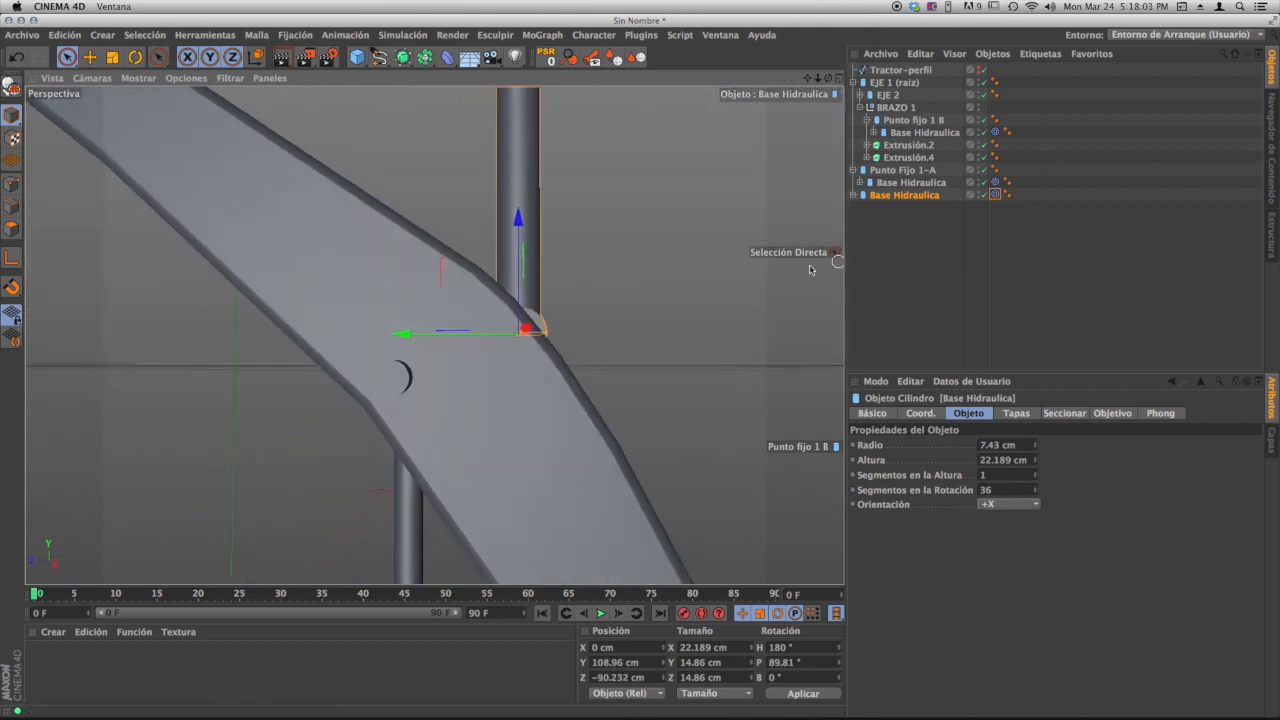
drag(402, 335, 380, 335)
alt+middle_drag(481, 345, 412, 280)
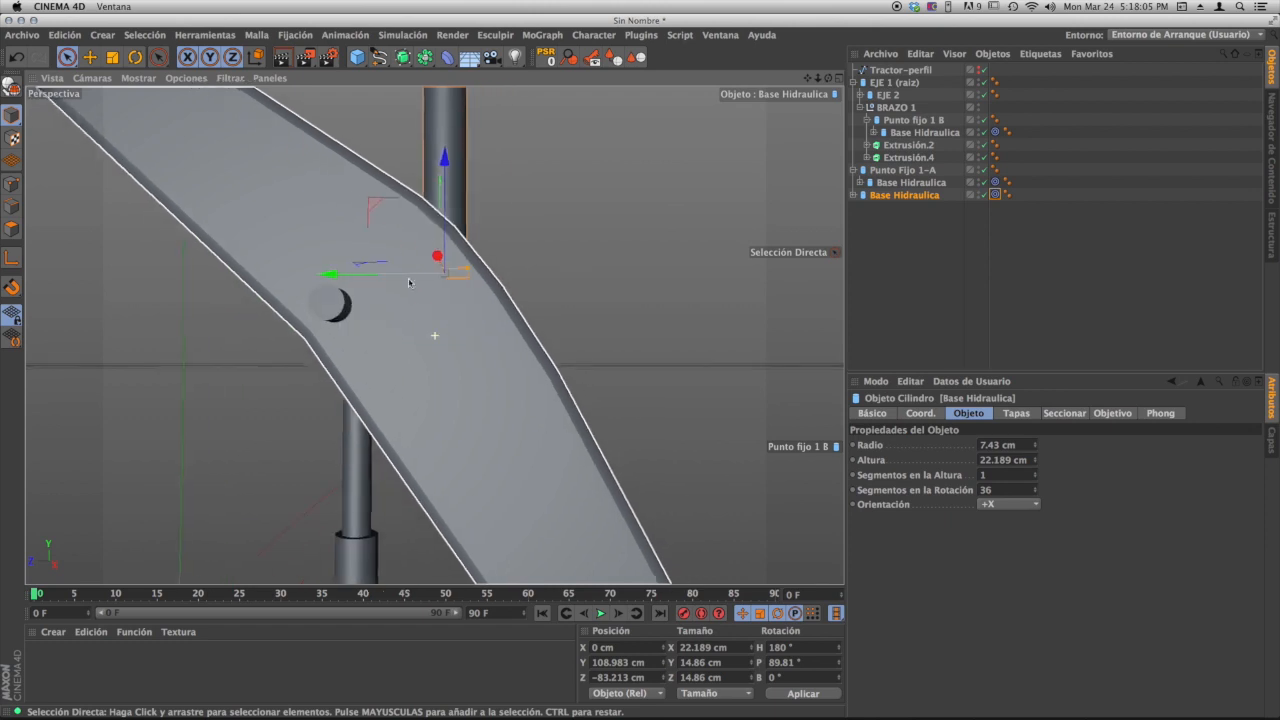
- Widen the copied base cylinder to about 72.9 cm height and shift it to about Y 110.4 cm and Z -75.8 cm
alt+drag(409, 283, 352, 355)
alt+drag(547, 251, 378, 338)
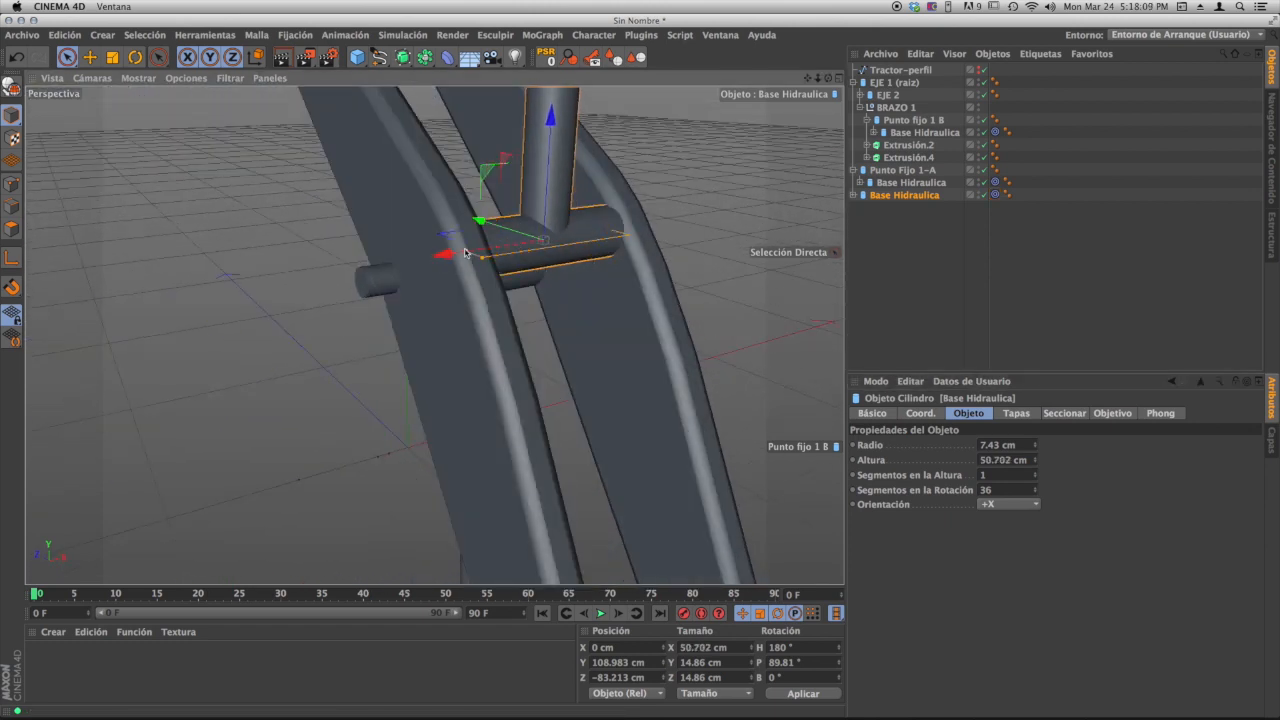
alt+drag(493, 320, 680, 352)
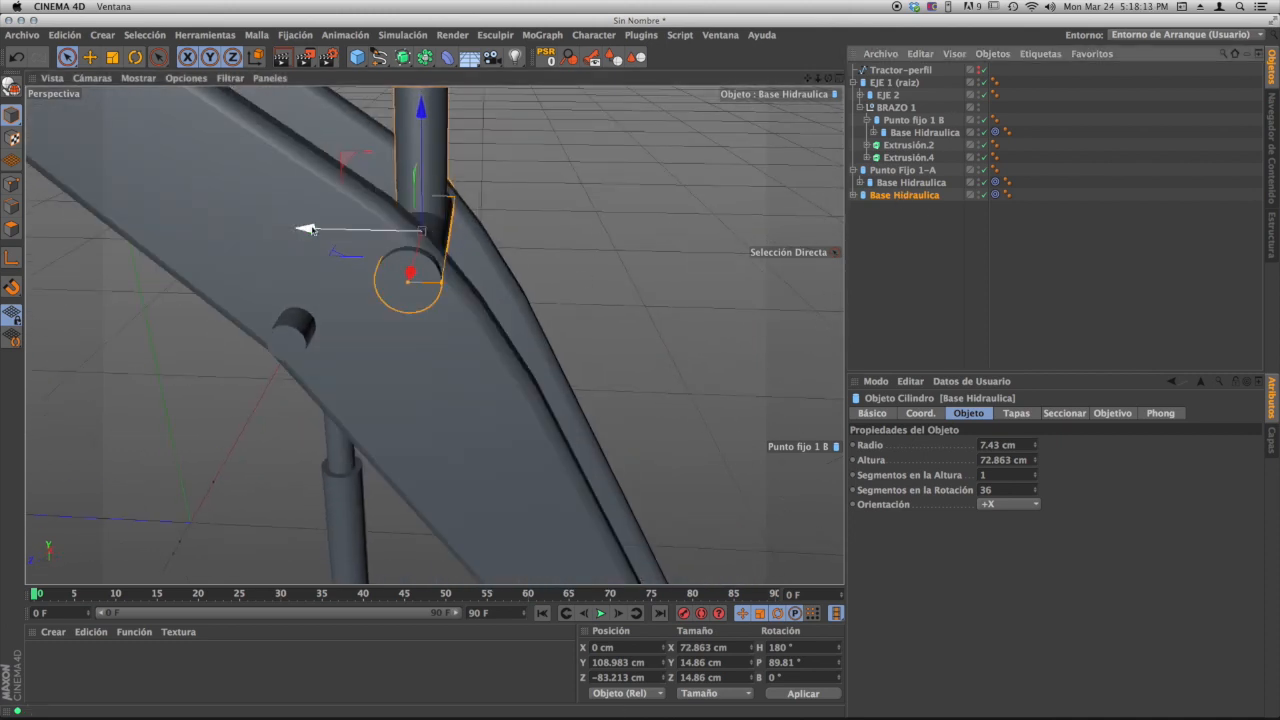
drag(310, 230, 289, 229)
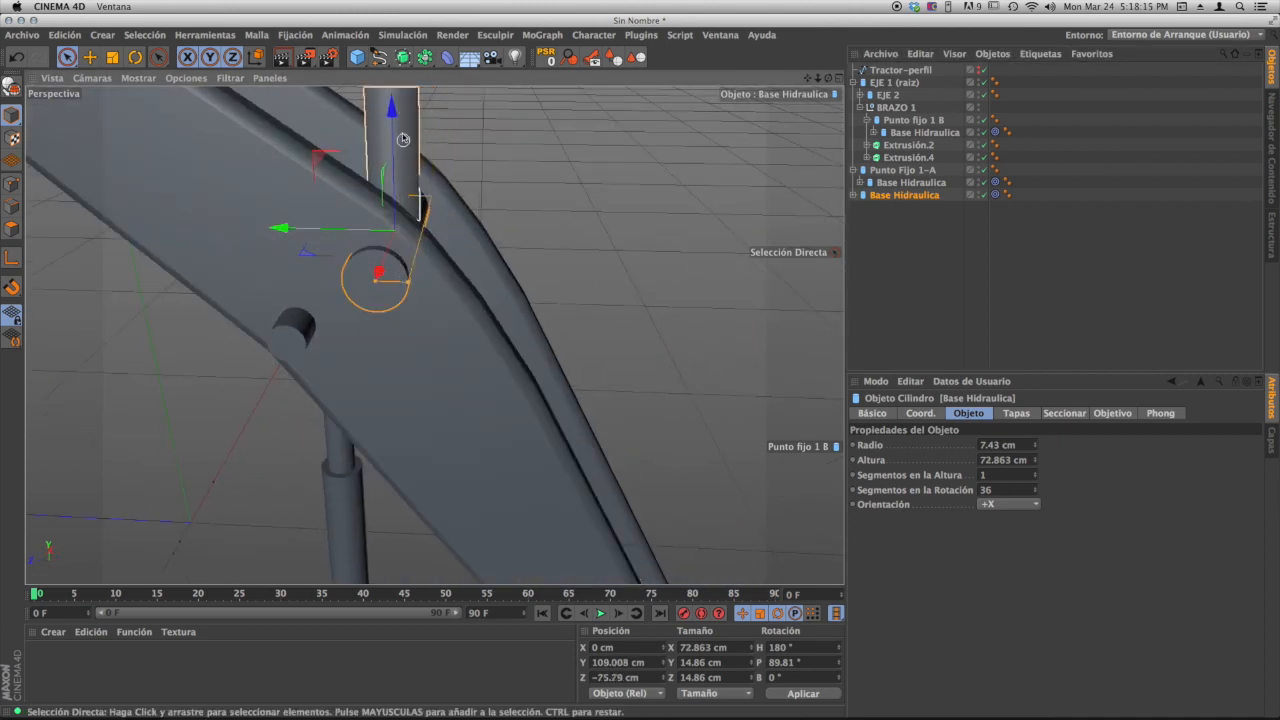
drag(396, 106, 396, 108)
alt+drag(426, 278, 320, 235)
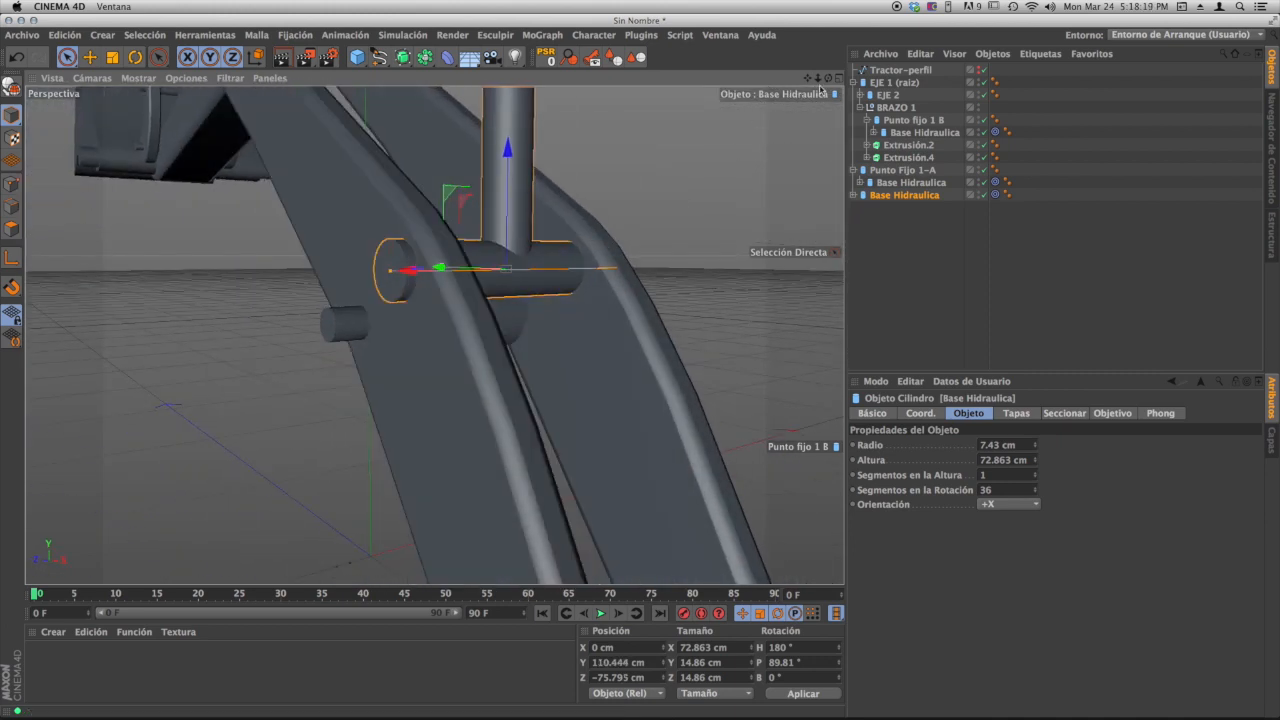
- Align the copied base with the upper piston's lower pivot in the side-view blueprint, at about Y 129.3 cm and Z -75.2 cm
click(839, 78)
middle_click(395, 344)
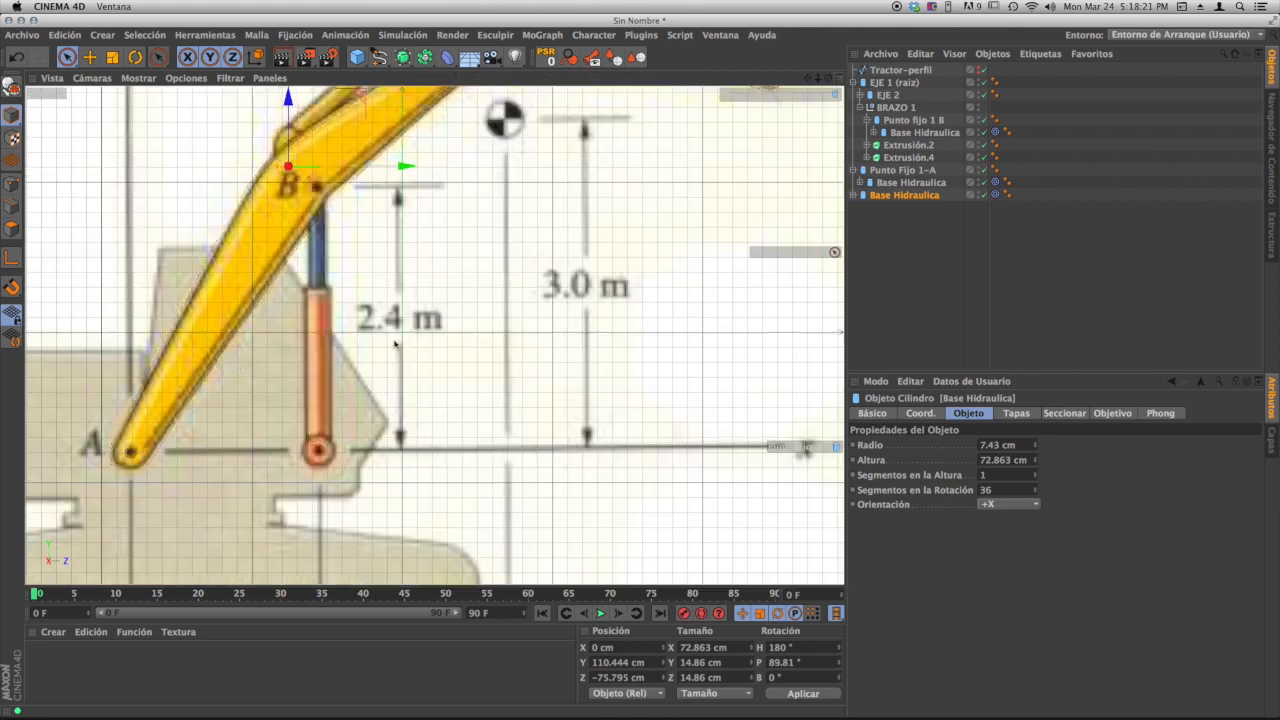
alt+right_drag(287, 142, 346, 146)
alt+middle_drag(328, 169, 376, 345)
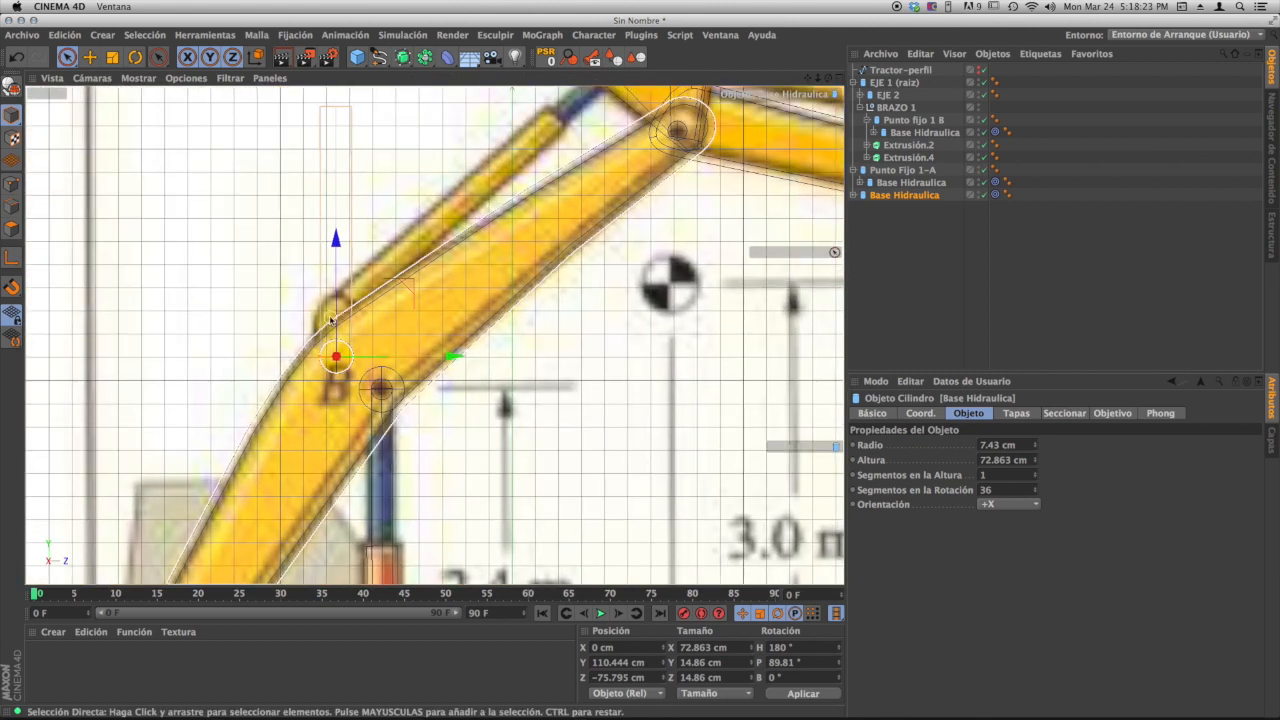
scroll(331, 320, up, 3)
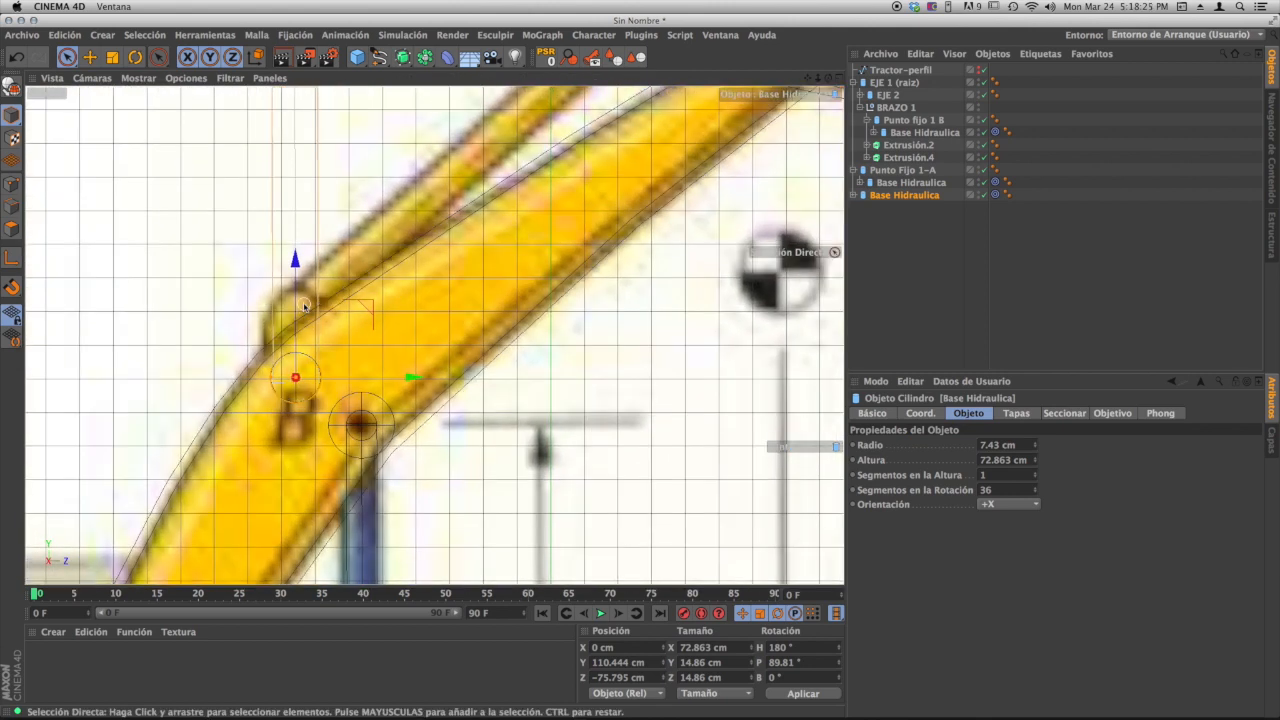
scroll(366, 301, down, 5)
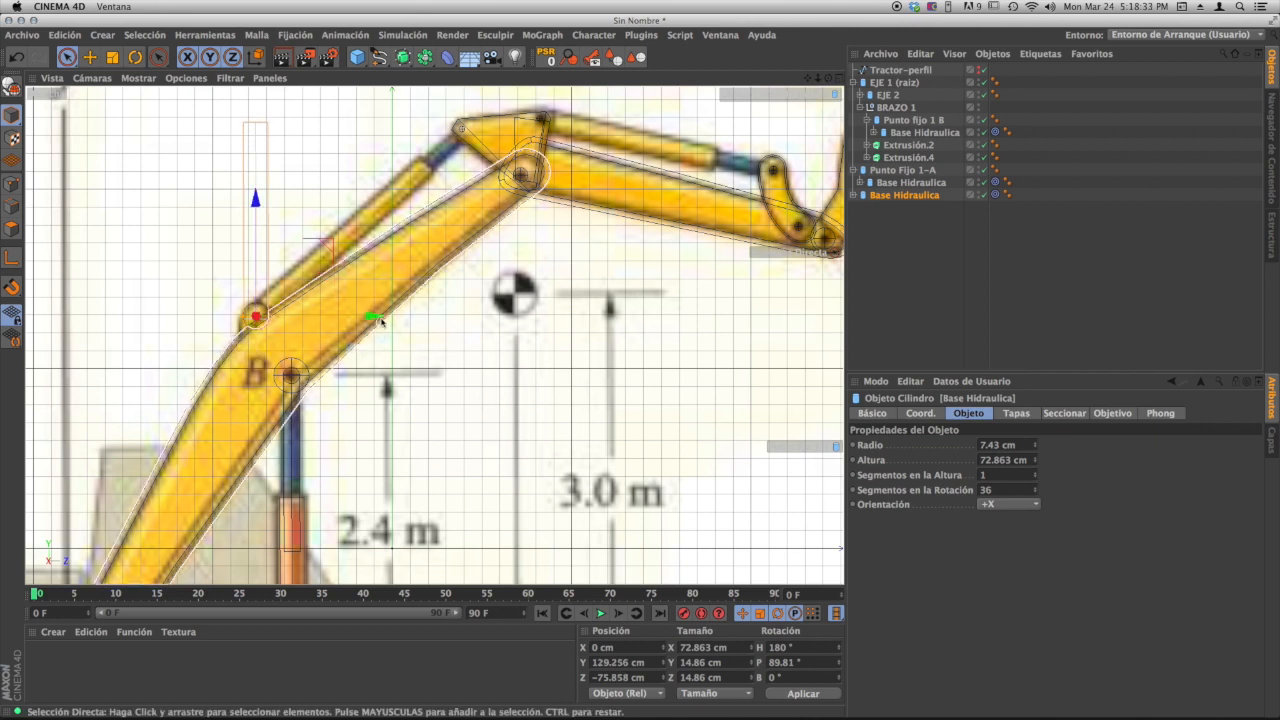
drag(375, 317, 377, 317)
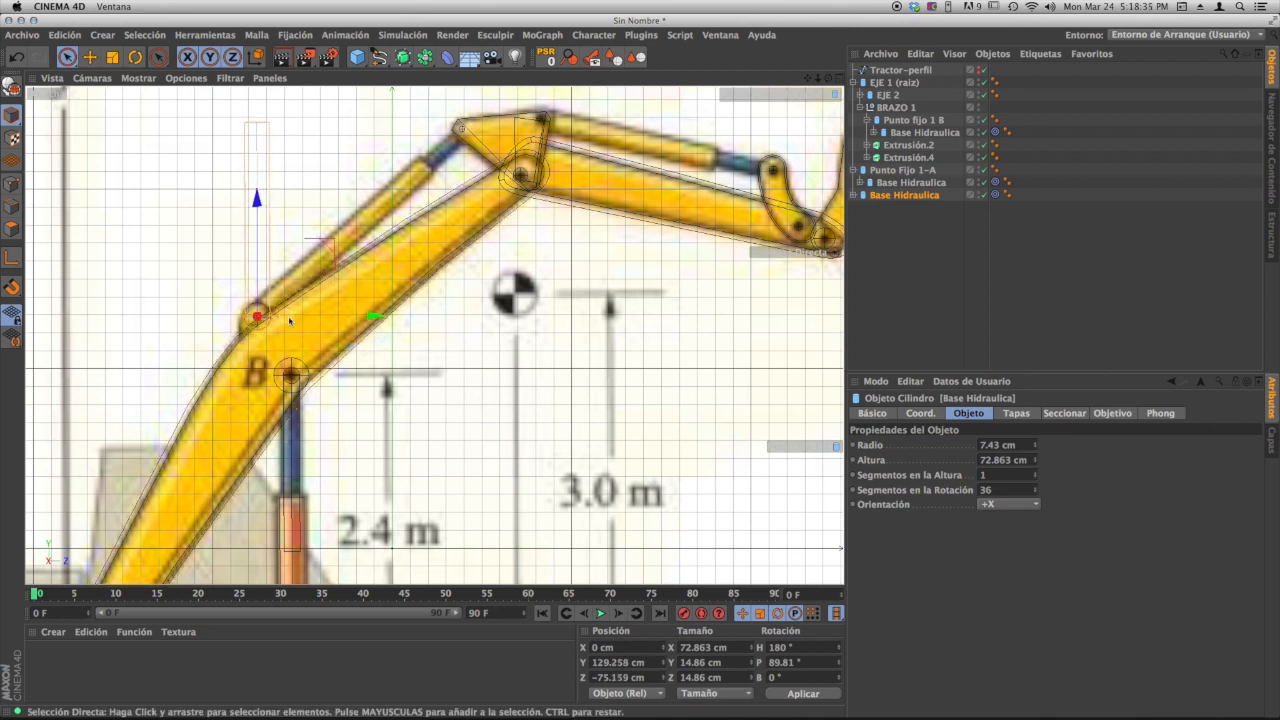
- Shorten the copied base cylinder in the perspective view to about 15.3 cm height so it fits between the arm plates
click(838, 79)
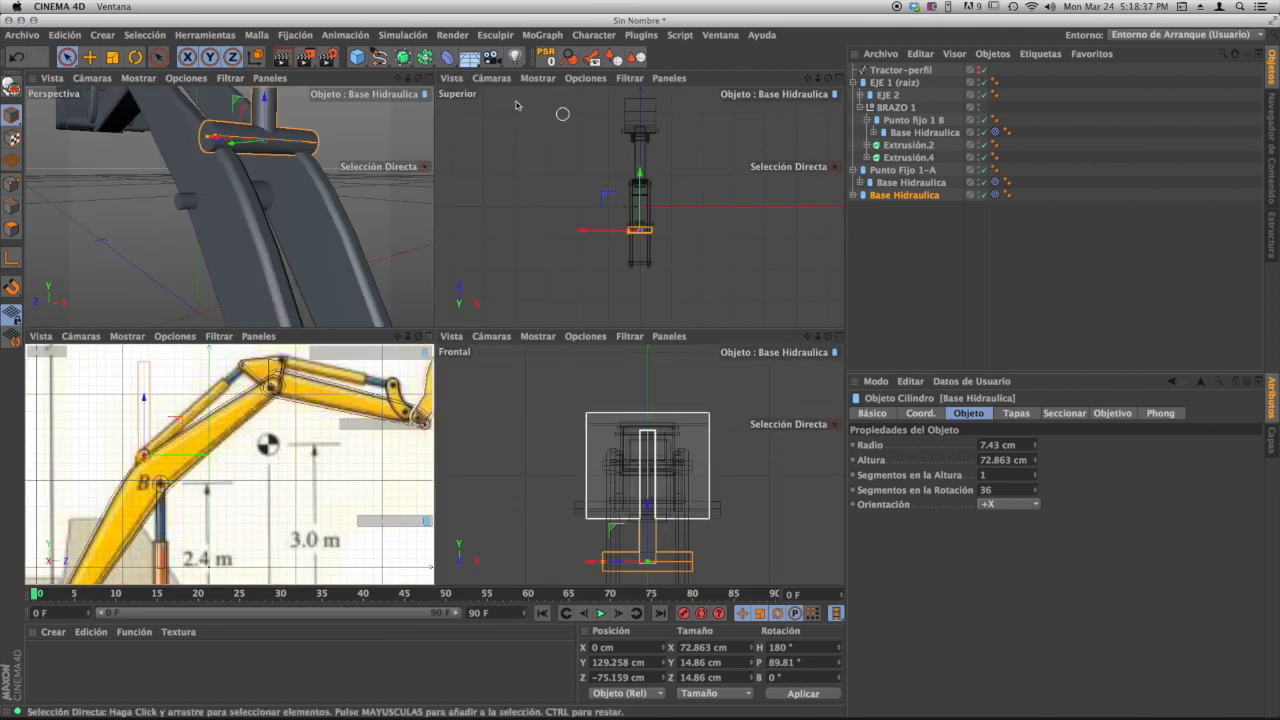
click(433, 80)
alt+drag(430, 245, 452, 253)
alt+middle_drag(452, 253, 371, 314)
alt+drag(371, 314, 431, 303)
alt+right_drag(431, 303, 371, 326)
alt+middle_drag(371, 326, 357, 338)
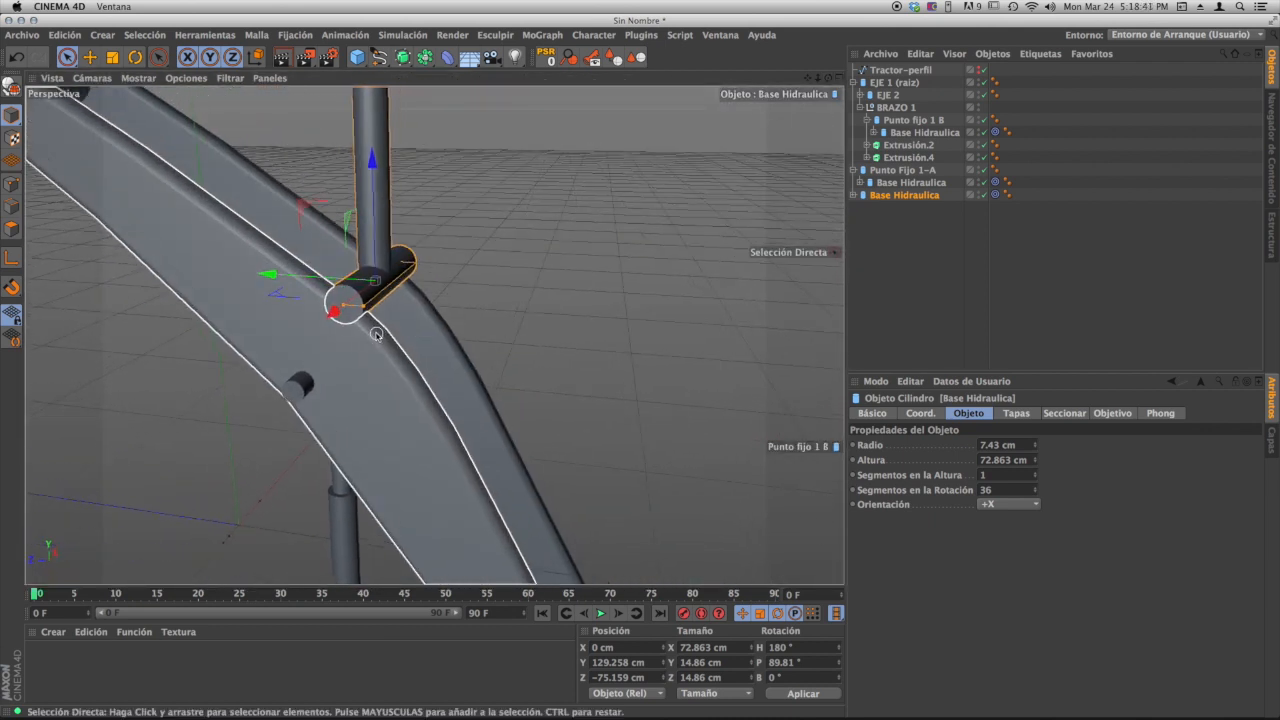
alt+drag(473, 313, 365, 287)
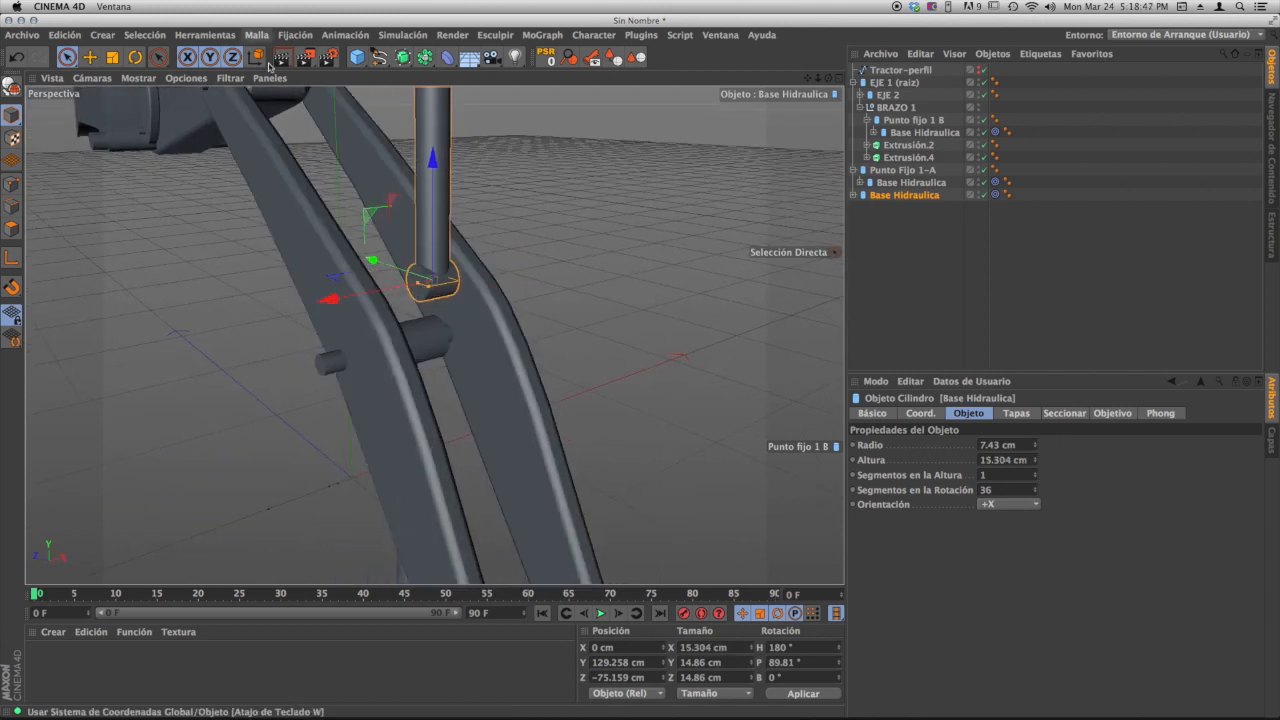
- Add a torus and scale it down uniformly to a ring radius of about 80.2 cm and a tube radius of about 20 cm
click(357, 58)
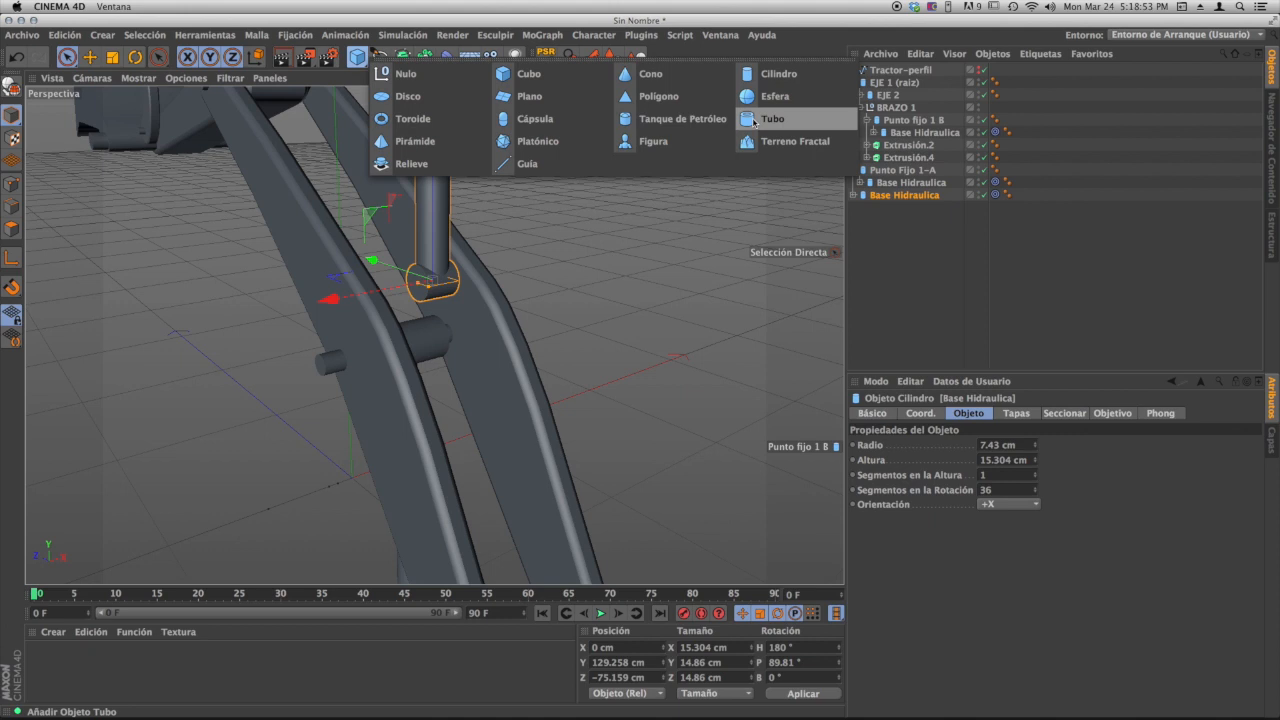
click(417, 124)
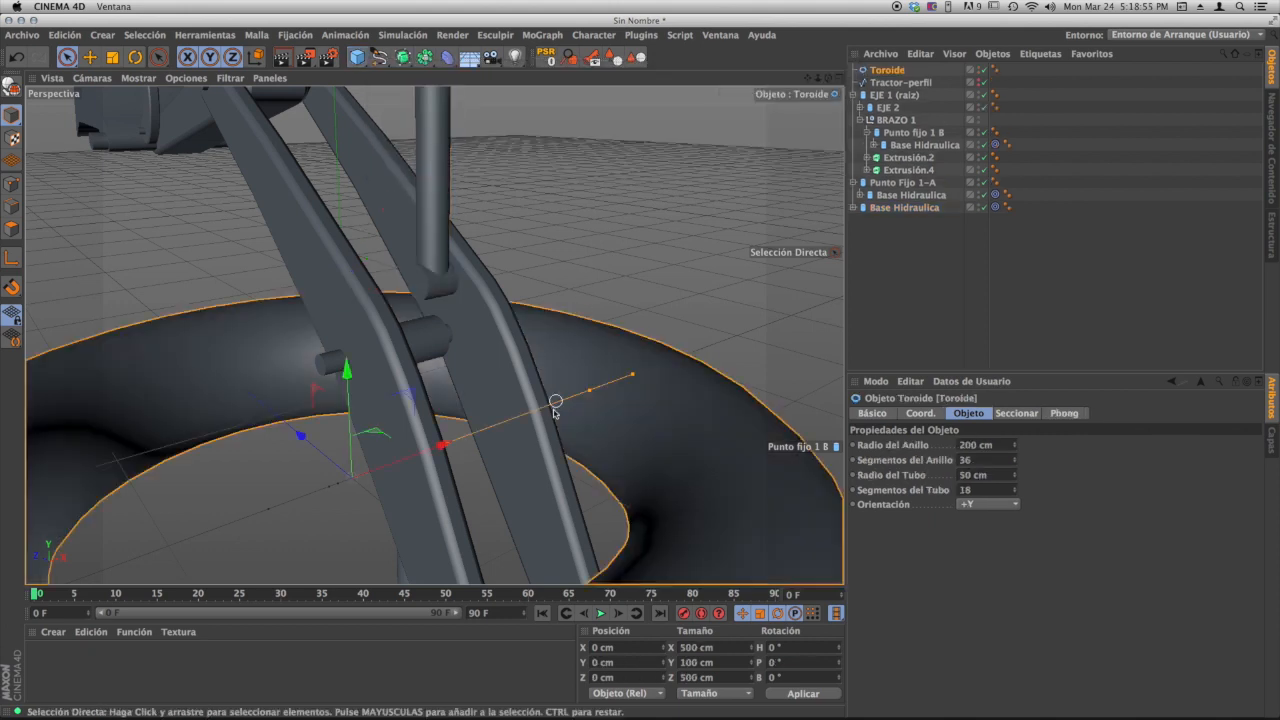
scroll(588, 408, down, 5)
alt+middle_drag(588, 408, 520, 358)
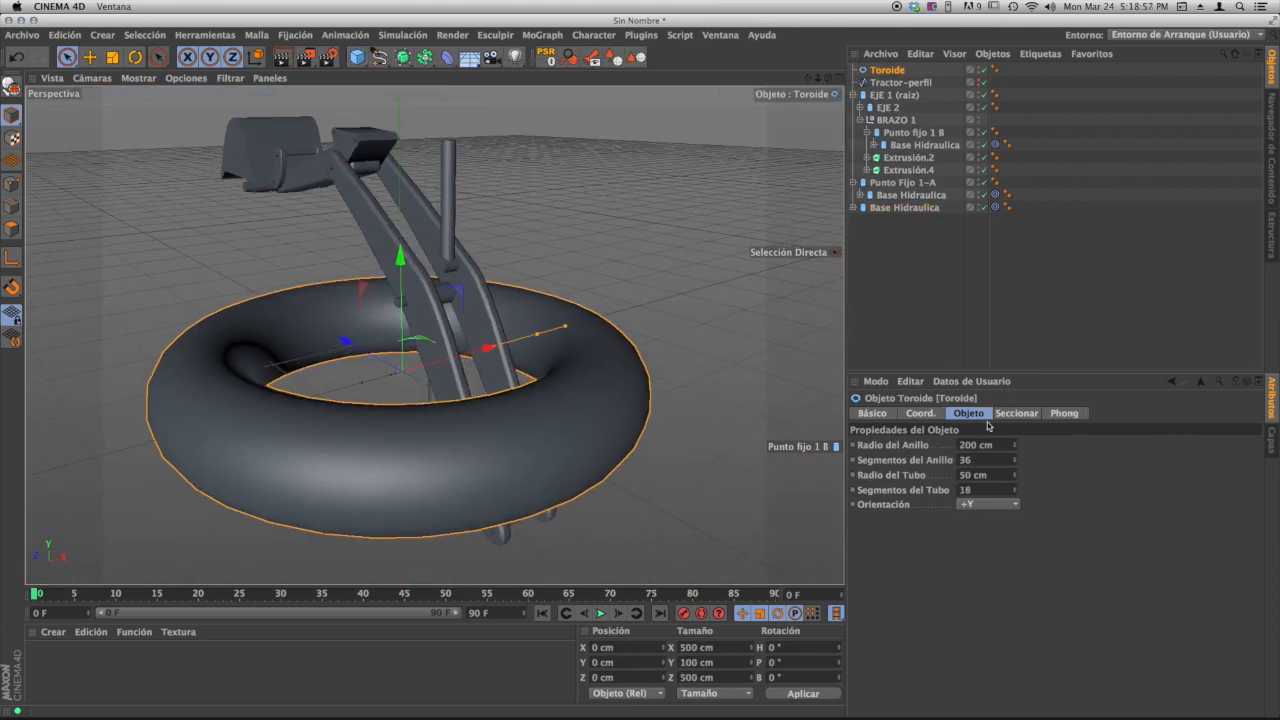
click(112, 57)
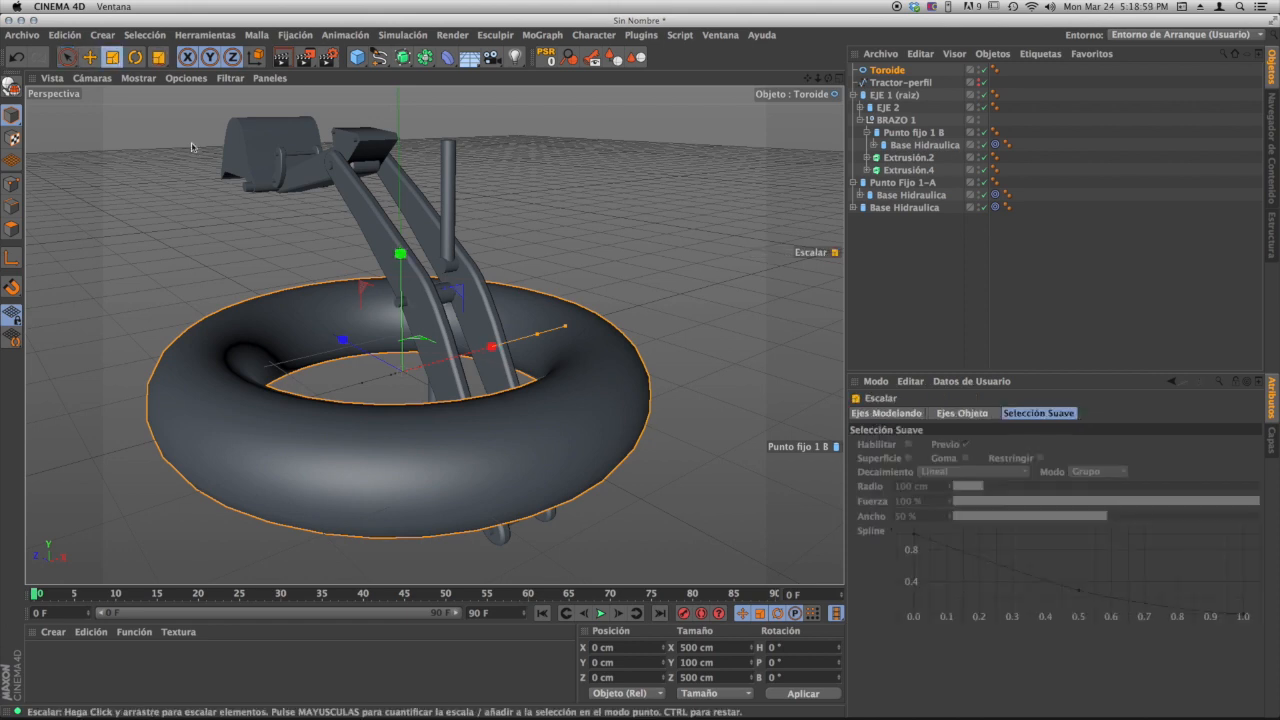
drag(700, 233, 430, 313)
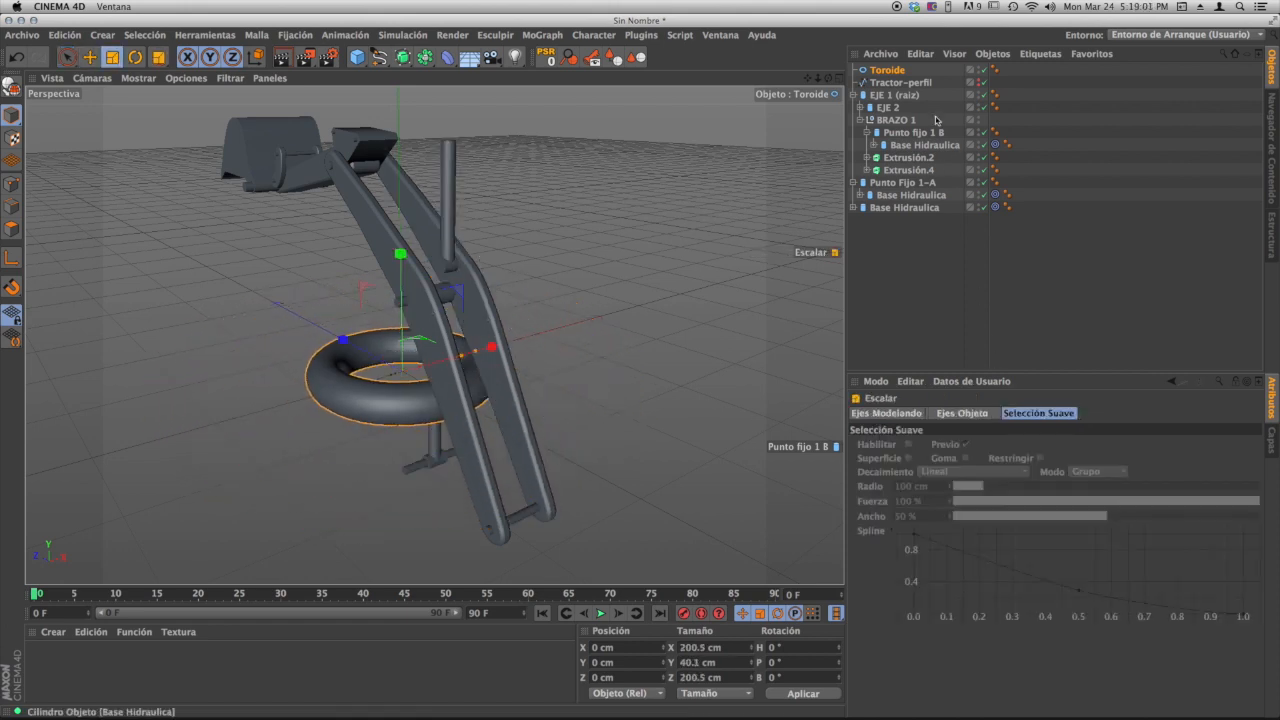
- Set the torus orientation to +X and place it at the end of the object hierarchy, below Base Hidraulica
click(887, 71)
click(1013, 506)
click(986, 519)
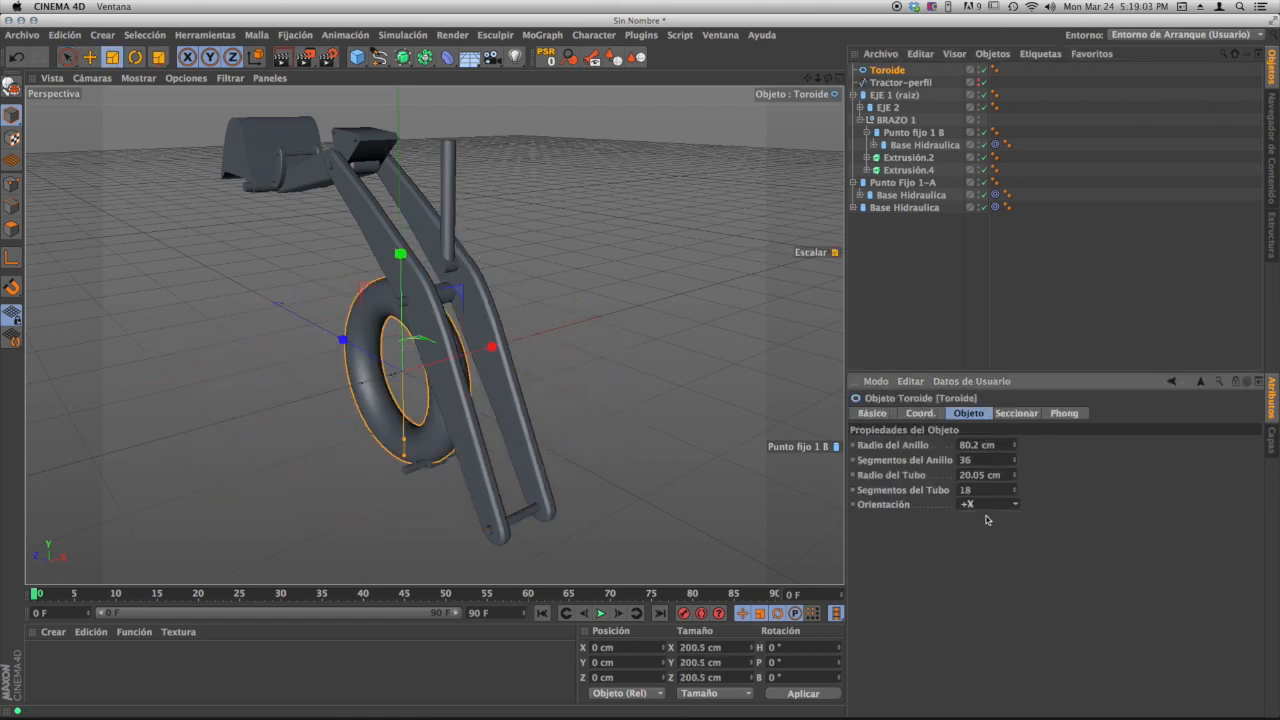
alt+drag(416, 350, 498, 362)
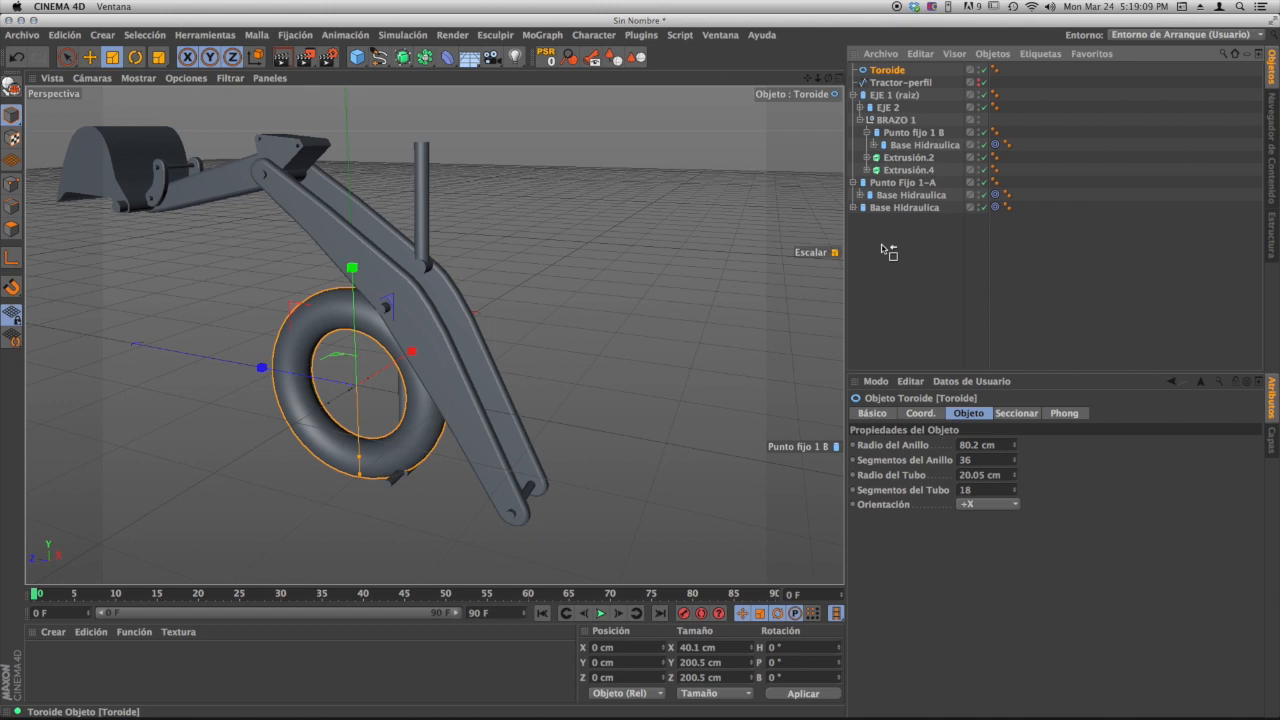
drag(885, 245, 888, 248)
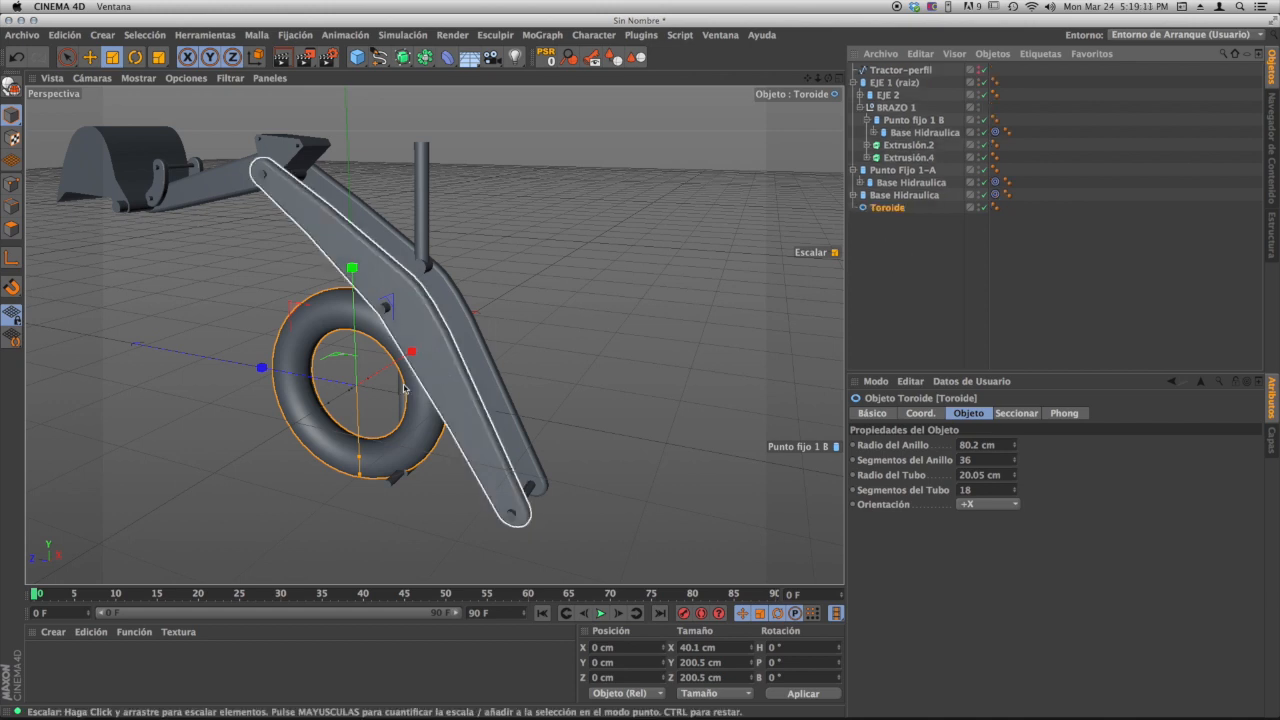
- Move the torus in the side-view blueprint to the upper piston's lower pivot area, at about Y 123.7 cm and Z -70.1 cm
alt+drag(430, 350, 491, 325)
click(90, 58)
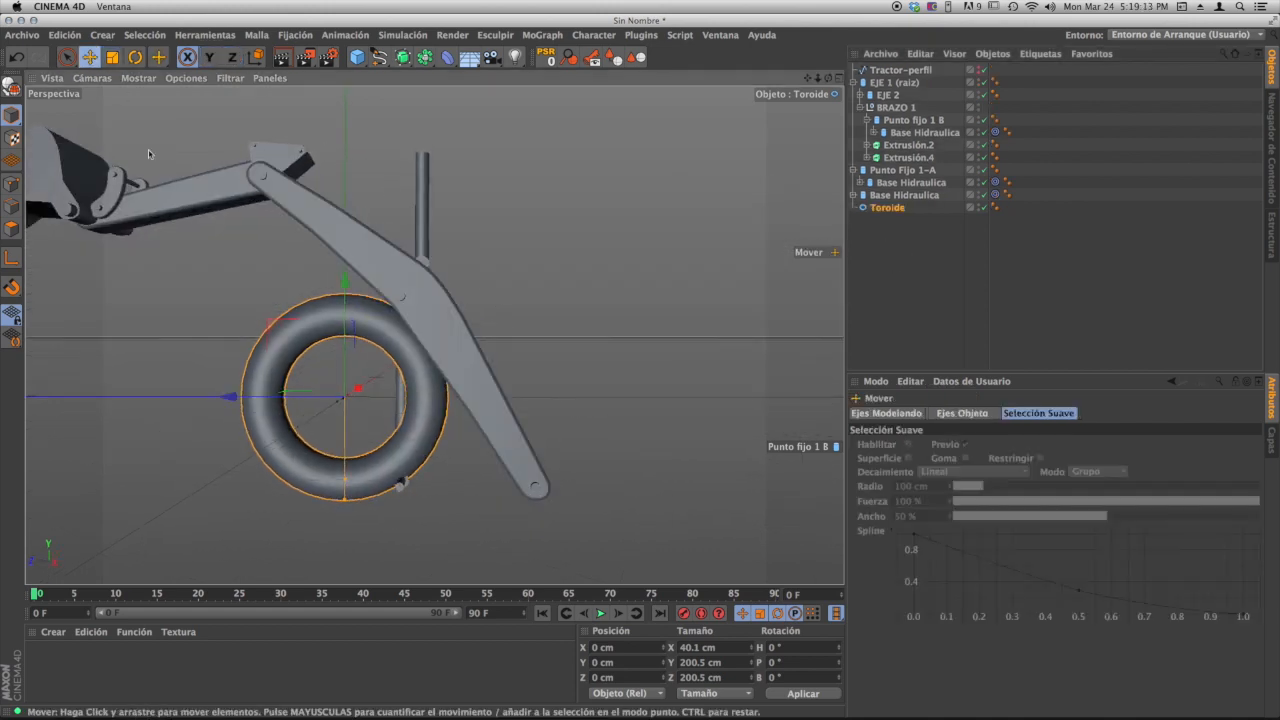
drag(270, 332, 479, 171)
click(831, 78)
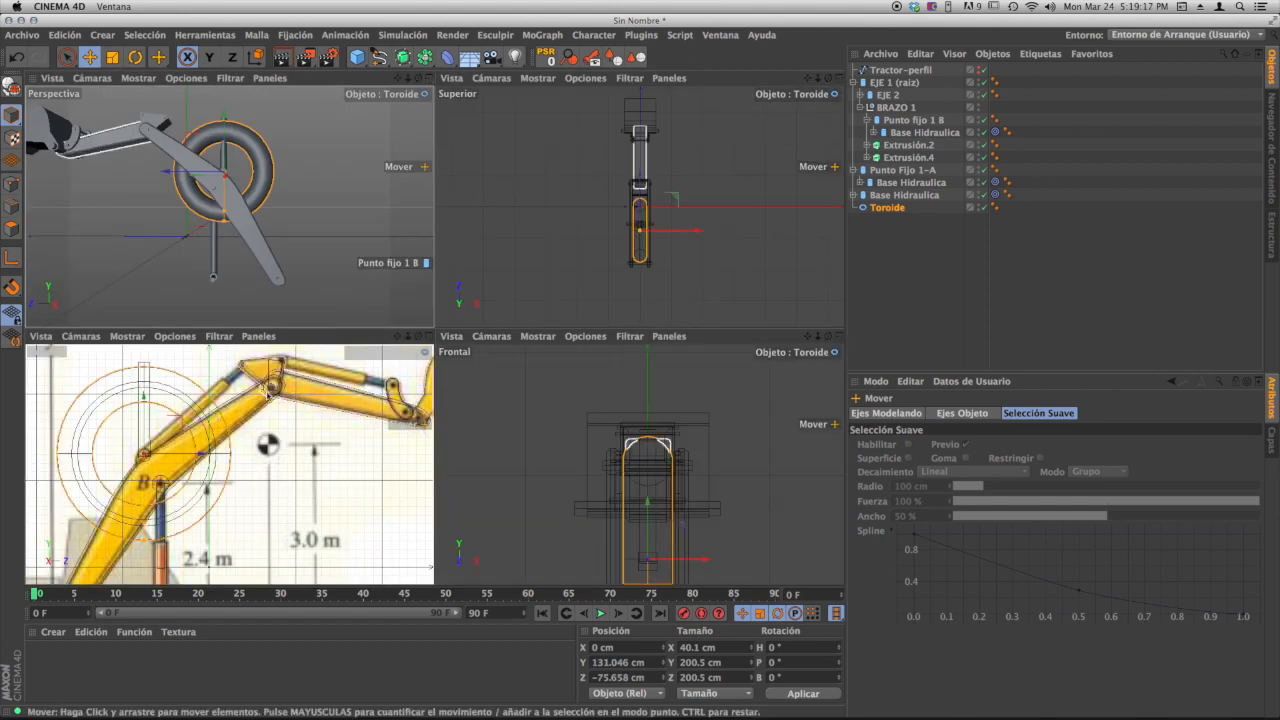
click(430, 338)
alt+middle_drag(290, 403, 353, 440)
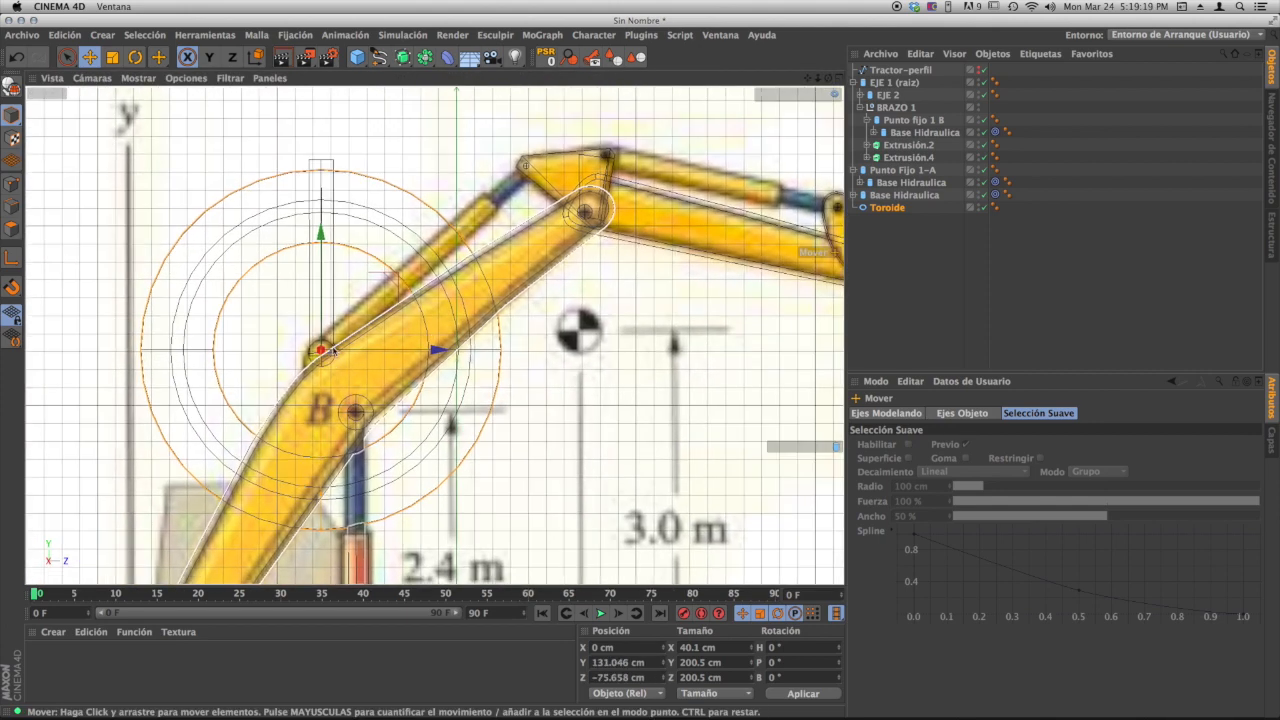
mouse_move(389, 270)
mouse_down()
mouse_move(412, 291)
mouse_move(400, 293)
mouse_up()
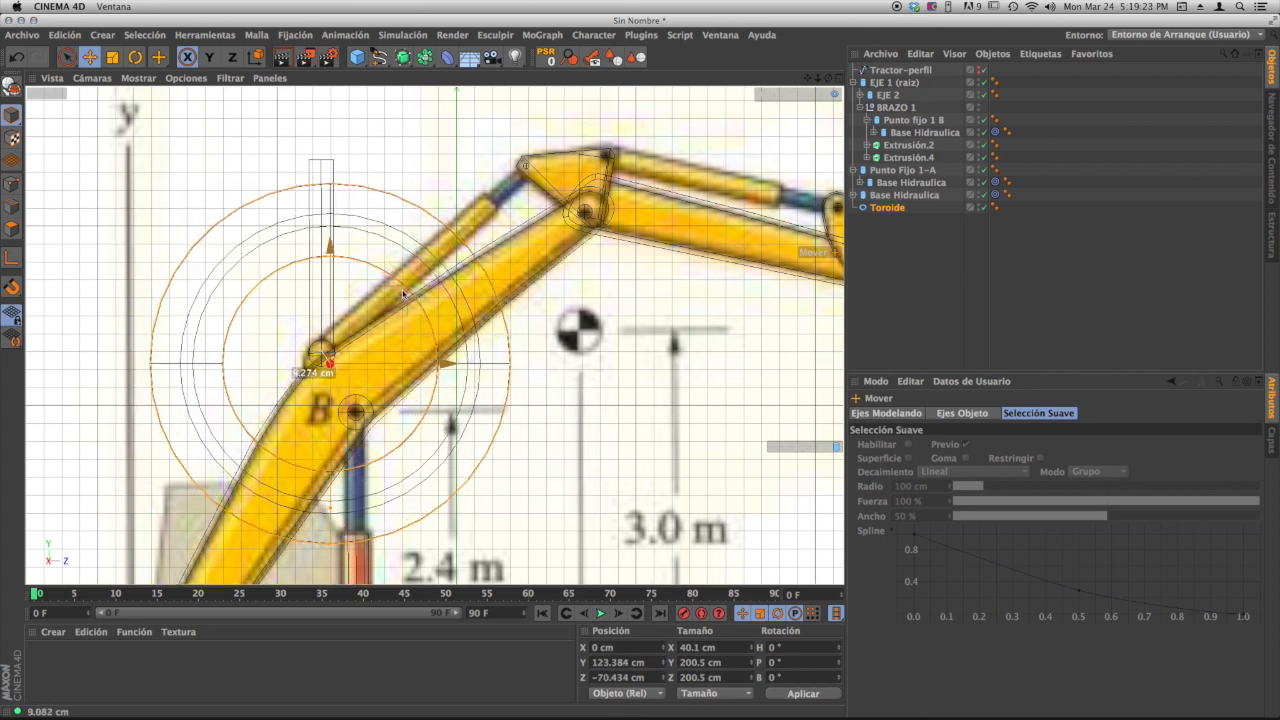
- Scale the torus down over the pivot in the blueprint to about 28.7 cm overall, with a tube radius of about 4.2 cm
key(t)
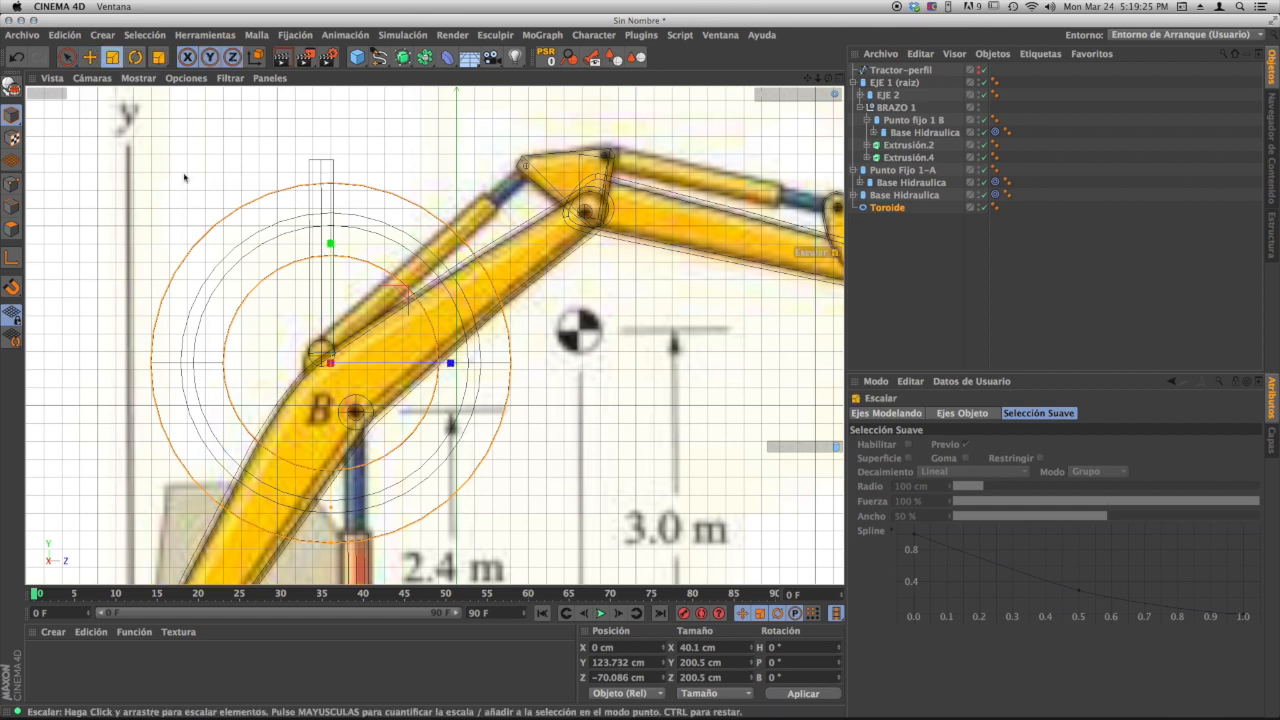
drag(348, 408, 262, 461)
scroll(380, 369, up, 5)
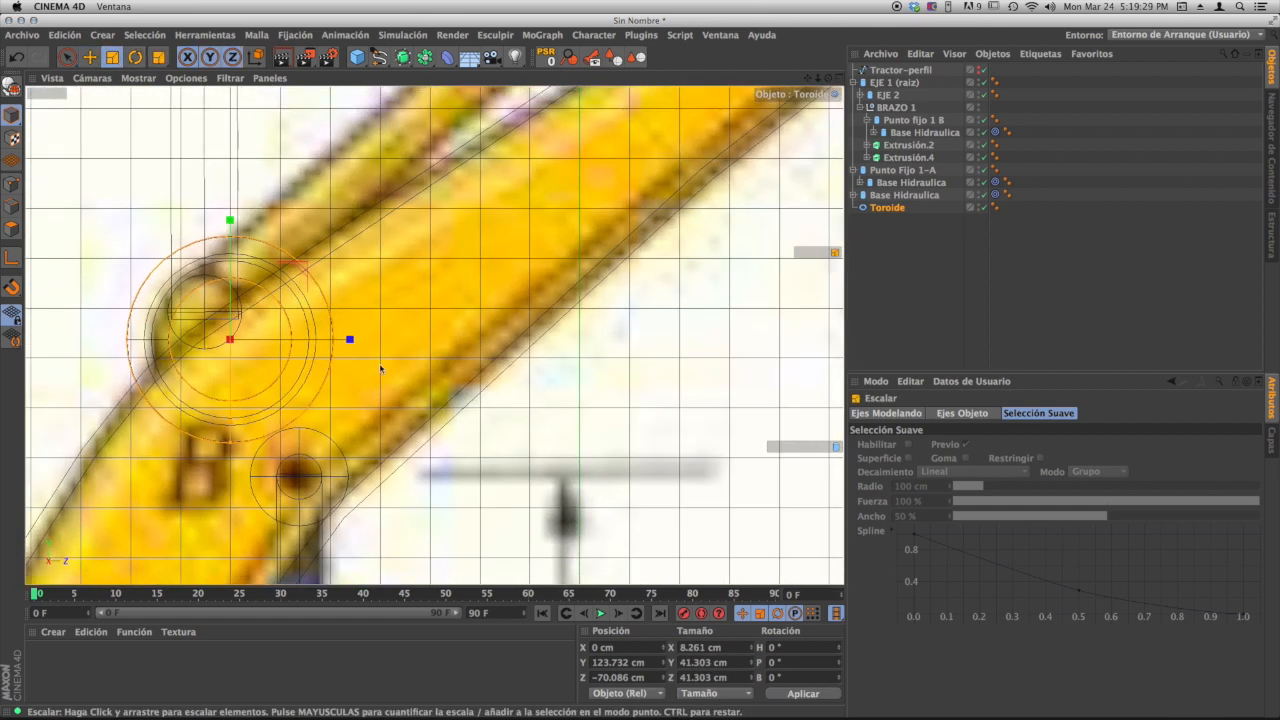
alt+middle_drag(276, 370, 426, 300)
scroll(430, 303, up, 4)
alt+middle_drag(367, 223, 410, 251)
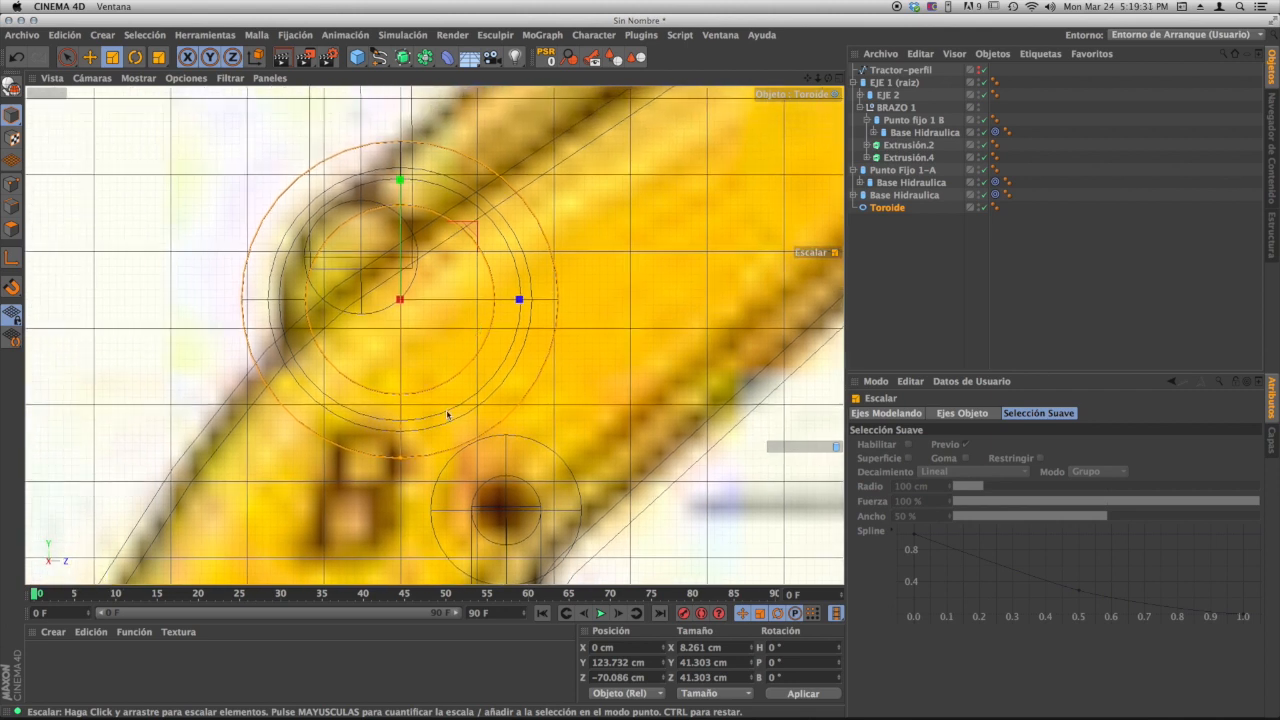
mouse_move(401, 397)
mouse_down()
mouse_move(403, 383)
mouse_move(403, 430)
mouse_move(412, 381)
mouse_up()
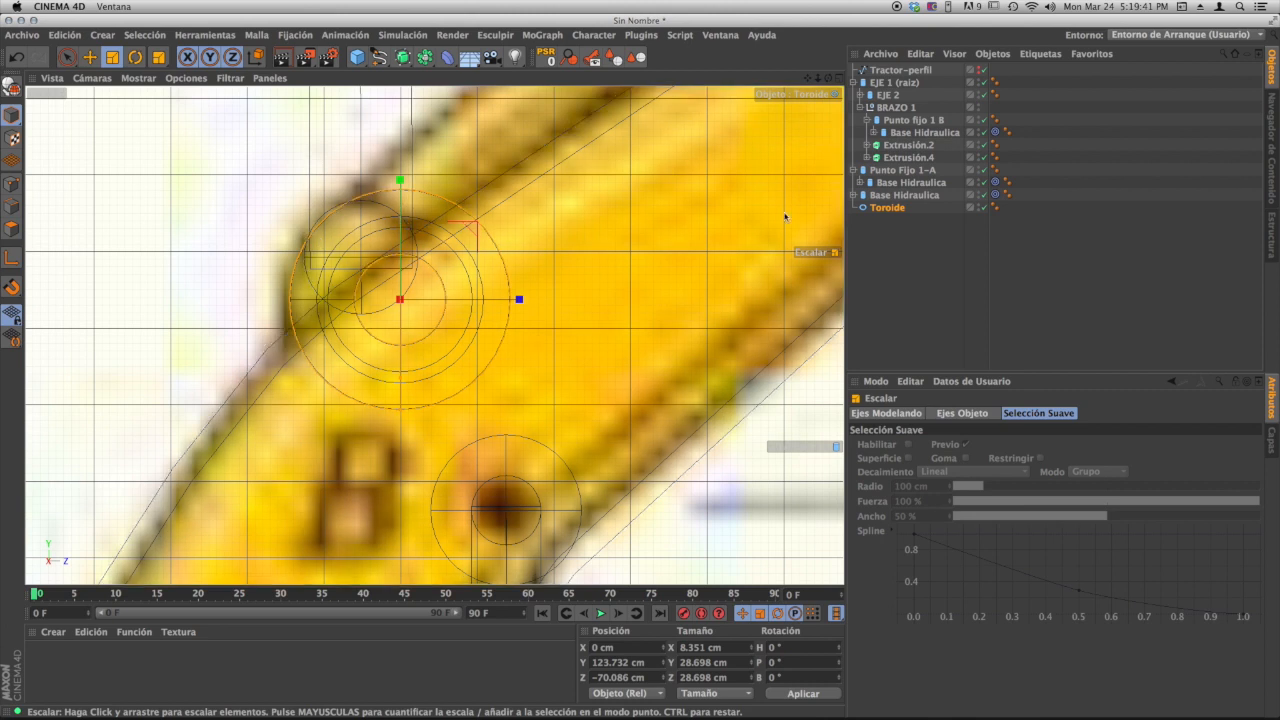
- Enable slicing on the torus and set the slice from -139° to 41°
click(888, 207)
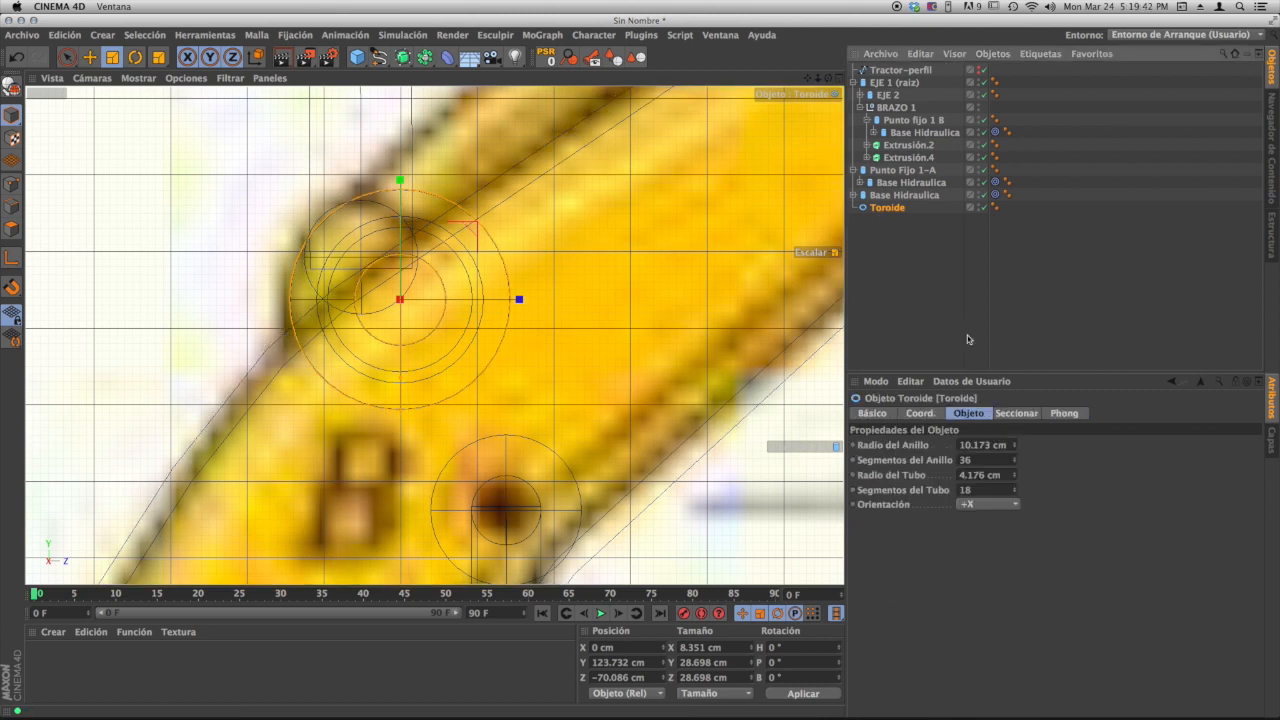
click(1016, 413)
click(950, 445)
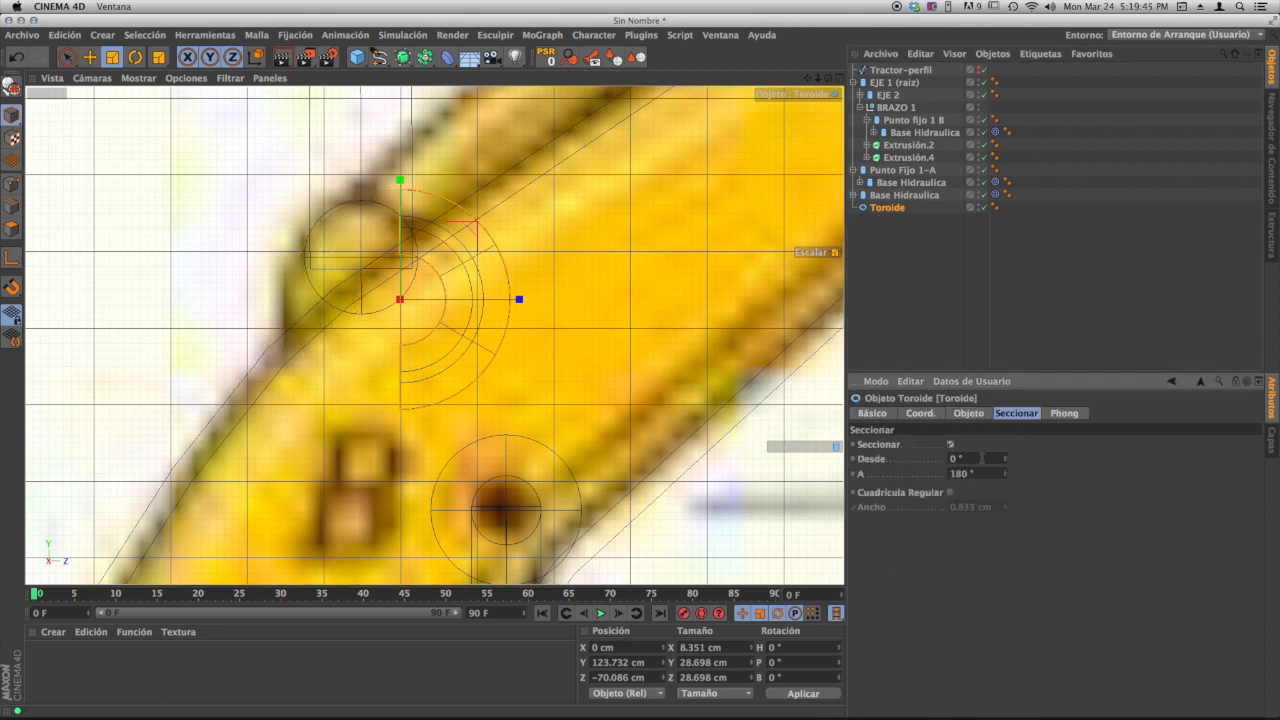
drag(1006, 459, 958, 557)
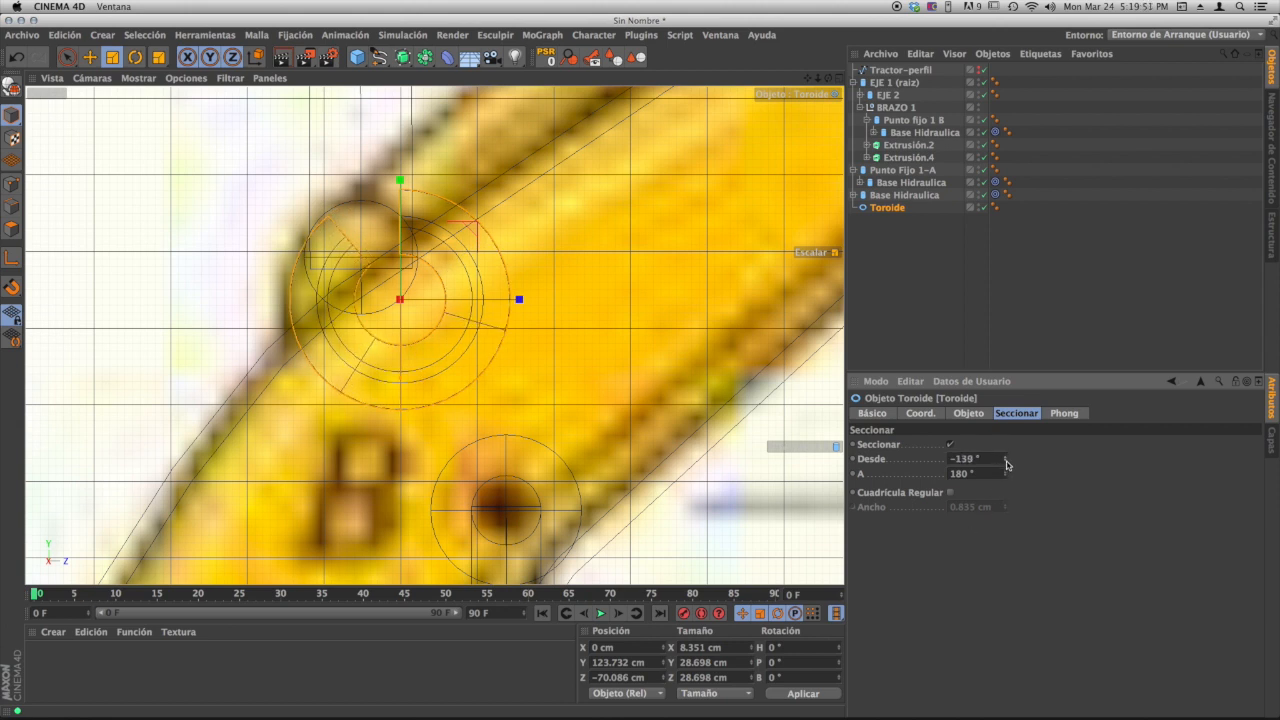
drag(1005, 474, 967, 567)
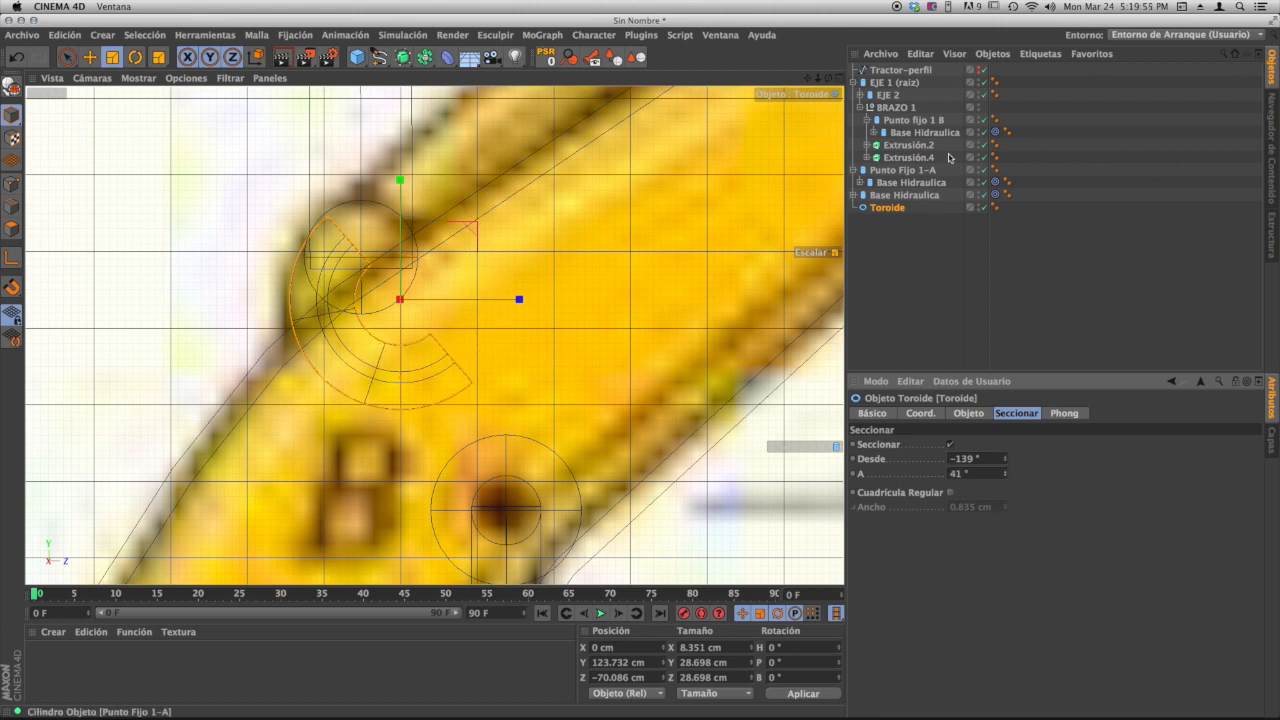
- Thicken the torus in the perspective view to a tube radius of about 10.2 cm, undoing a trial change to its ring radius
middle_click(450, 178)
middle_click(419, 177)
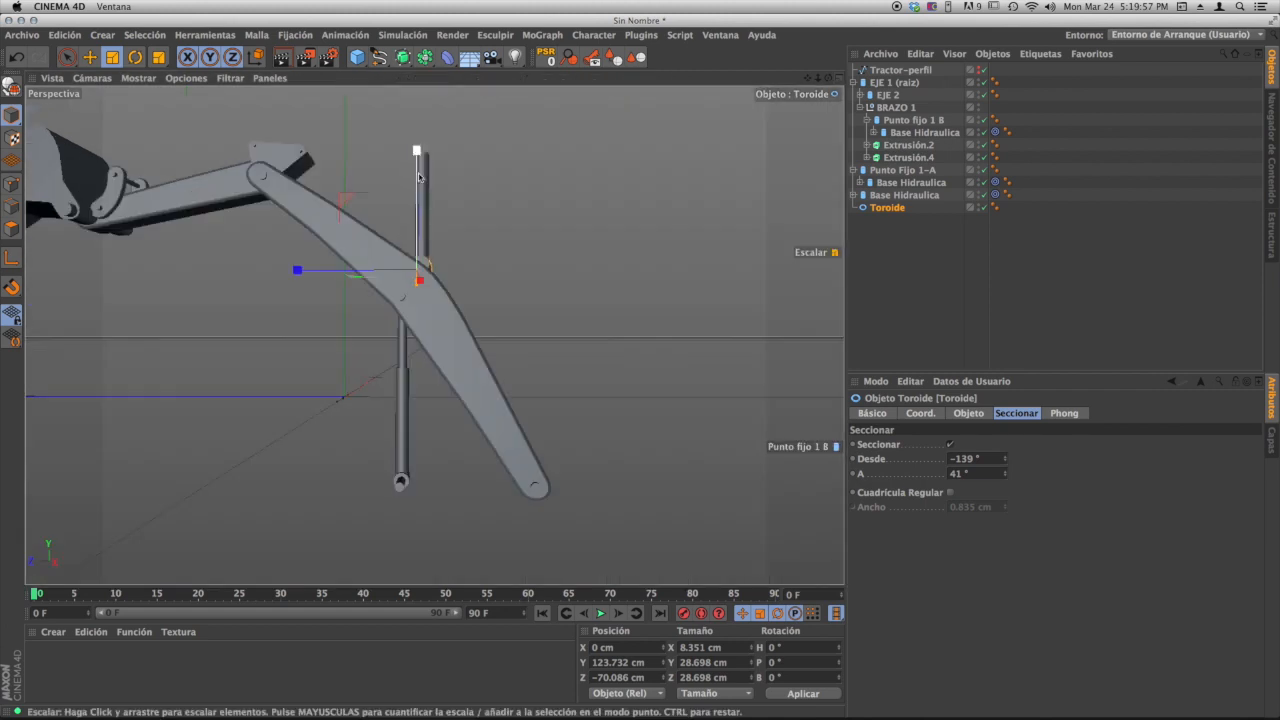
alt+right_drag(411, 286, 454, 289)
alt+drag(454, 289, 525, 302)
alt+middle_drag(426, 286, 346, 324)
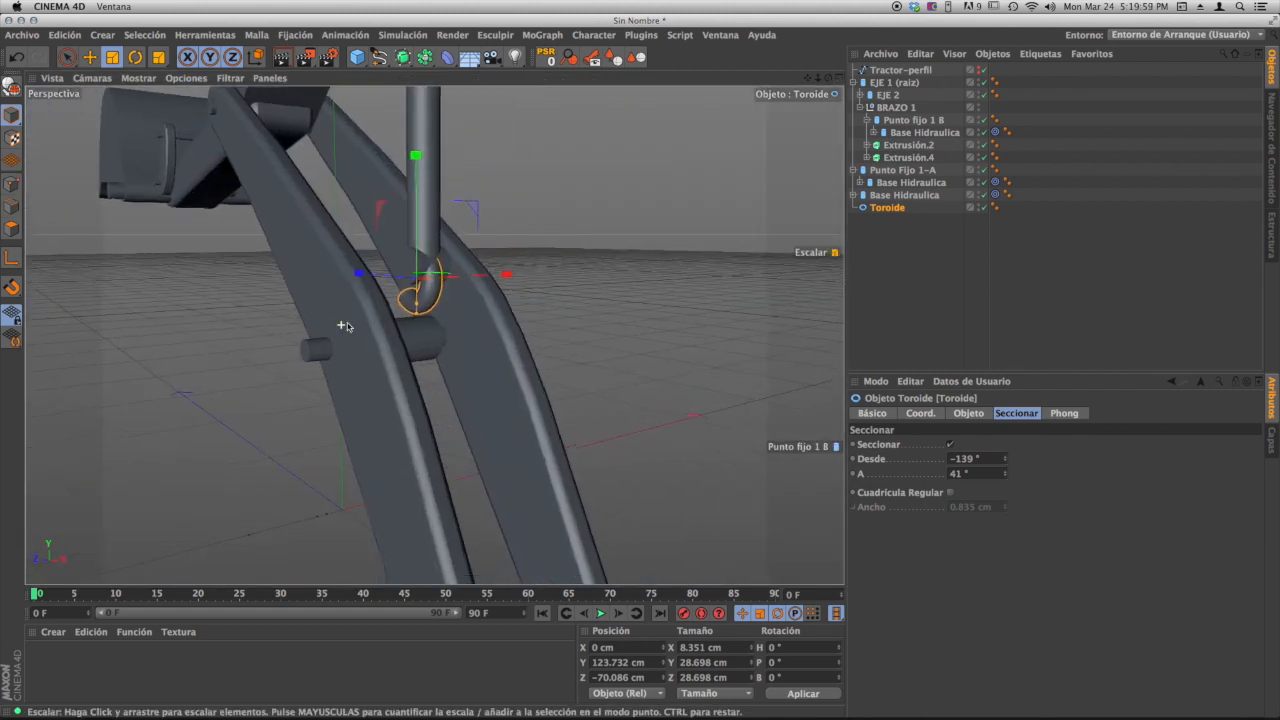
alt+right_drag(347, 326, 474, 314)
alt+drag(474, 314, 403, 319)
alt+middle_drag(403, 319, 361, 345)
alt+drag(440, 335, 495, 328)
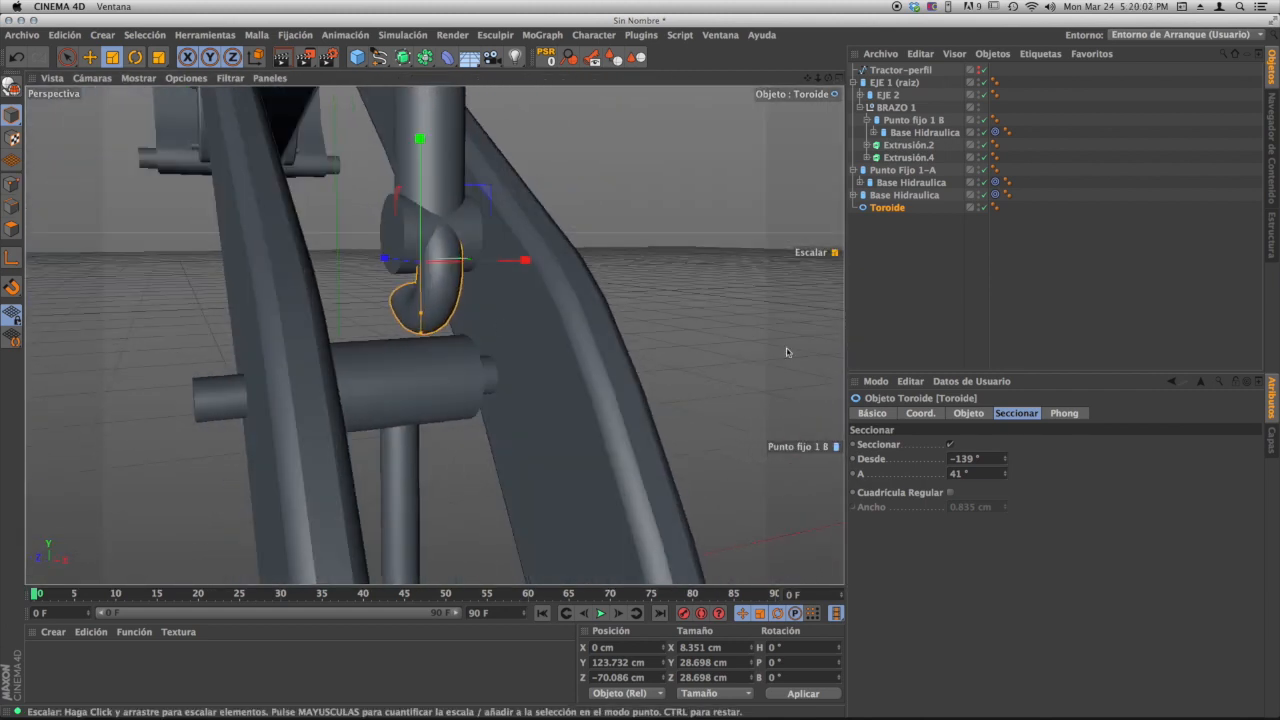
click(968, 413)
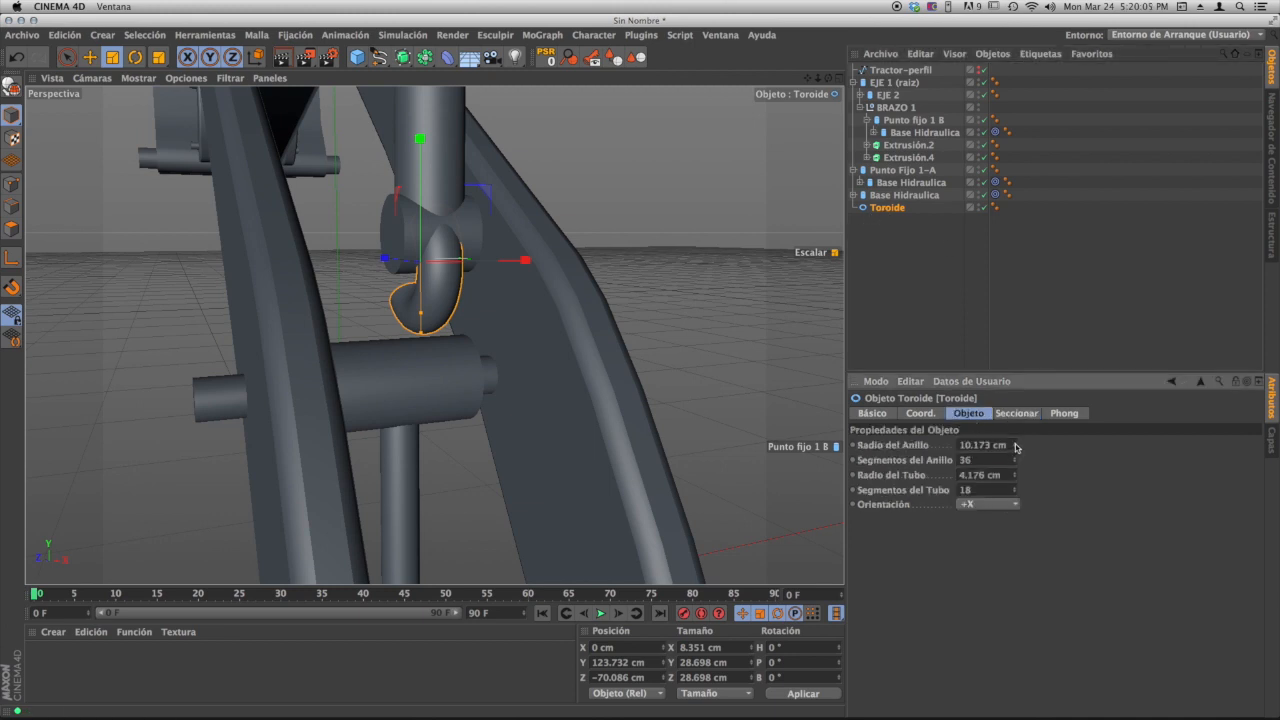
drag(1015, 445, 1012, 443)
key(super+z)
drag(1016, 477, 1017, 472)
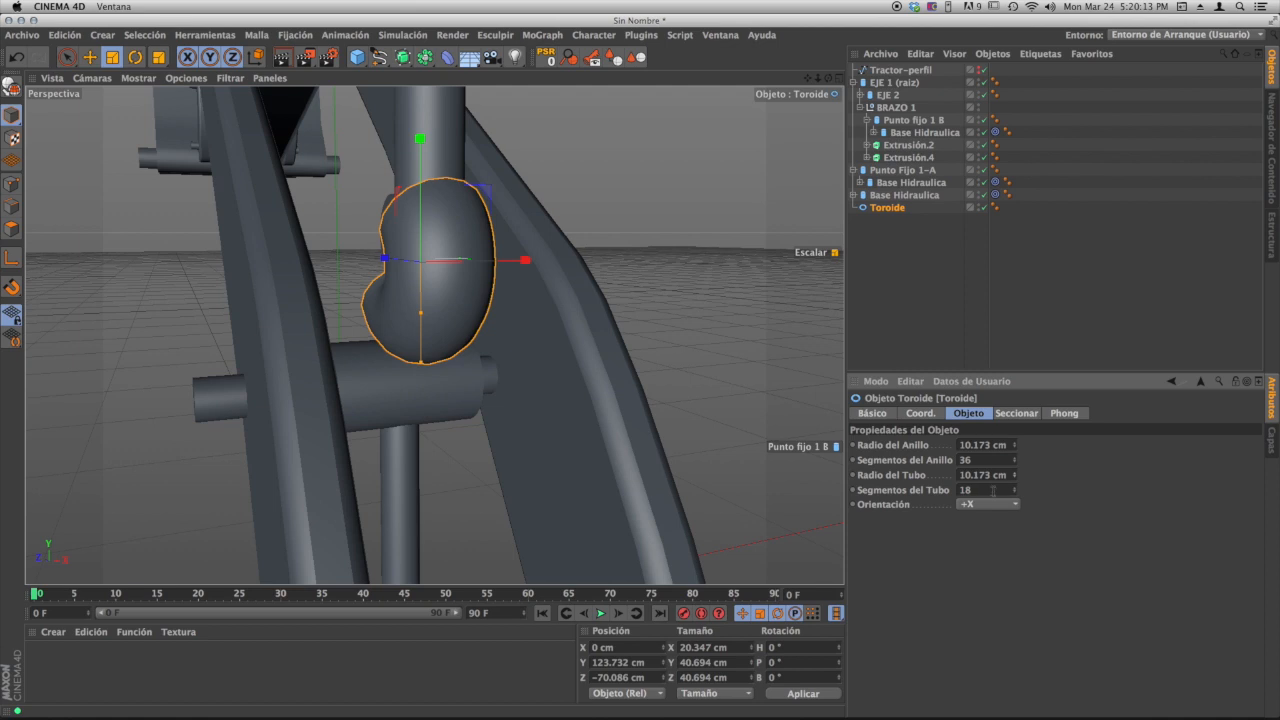
- Shorten the torus arc by setting the slice end angle to -23°
click(1016, 413)
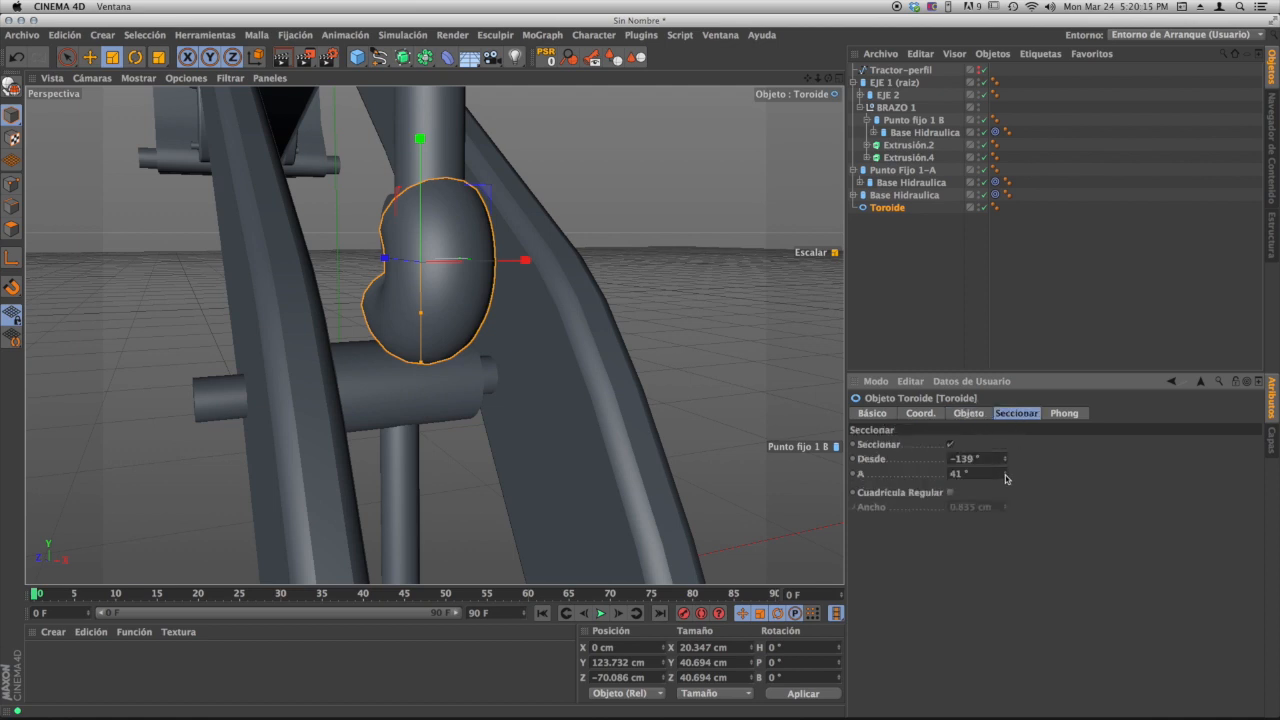
drag(1006, 482, 996, 521)
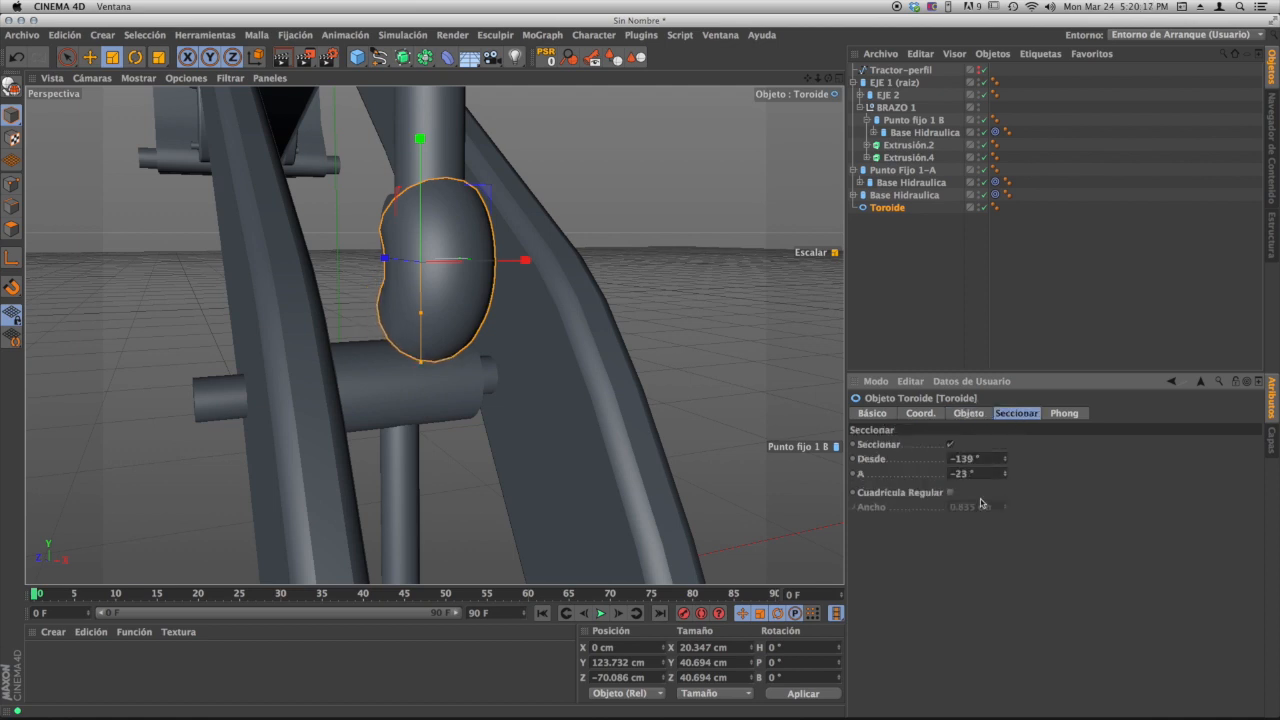
alt+drag(508, 302, 545, 295)
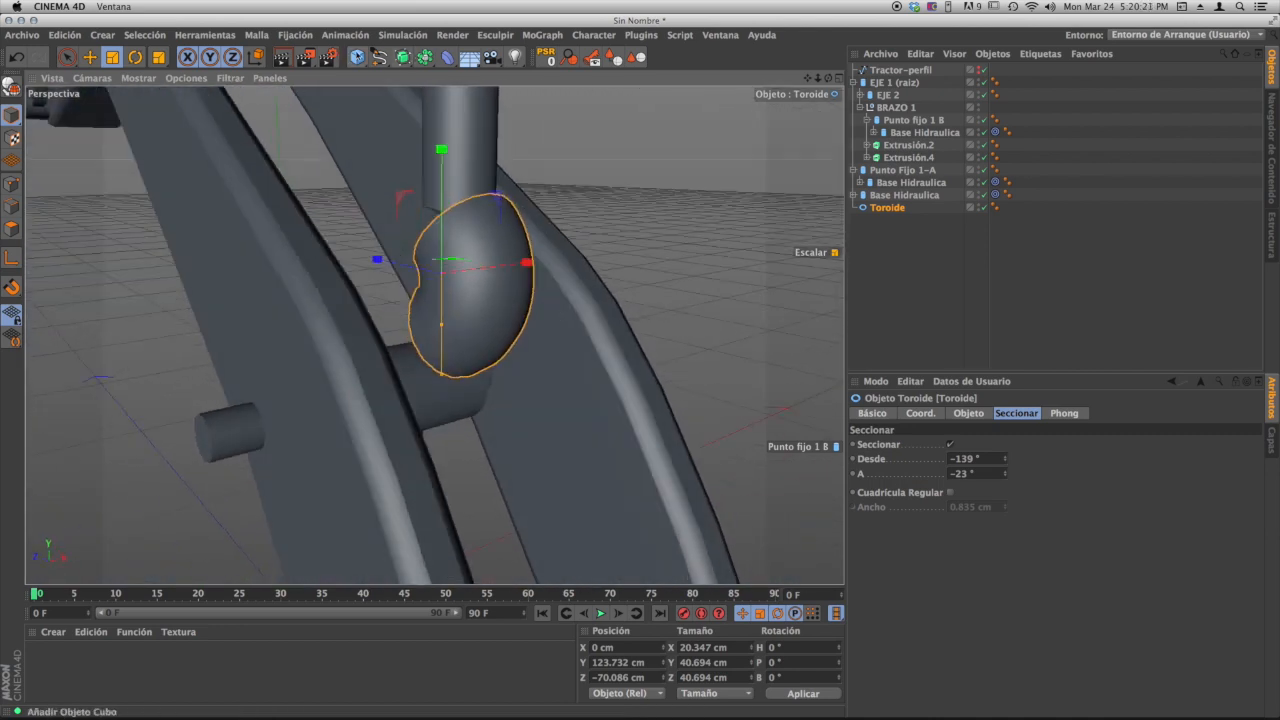
- Add a cylinder, make it a child of Toroide, and zero its coordinates so it sits at the torus centre
click(358, 58)
click(358, 60)
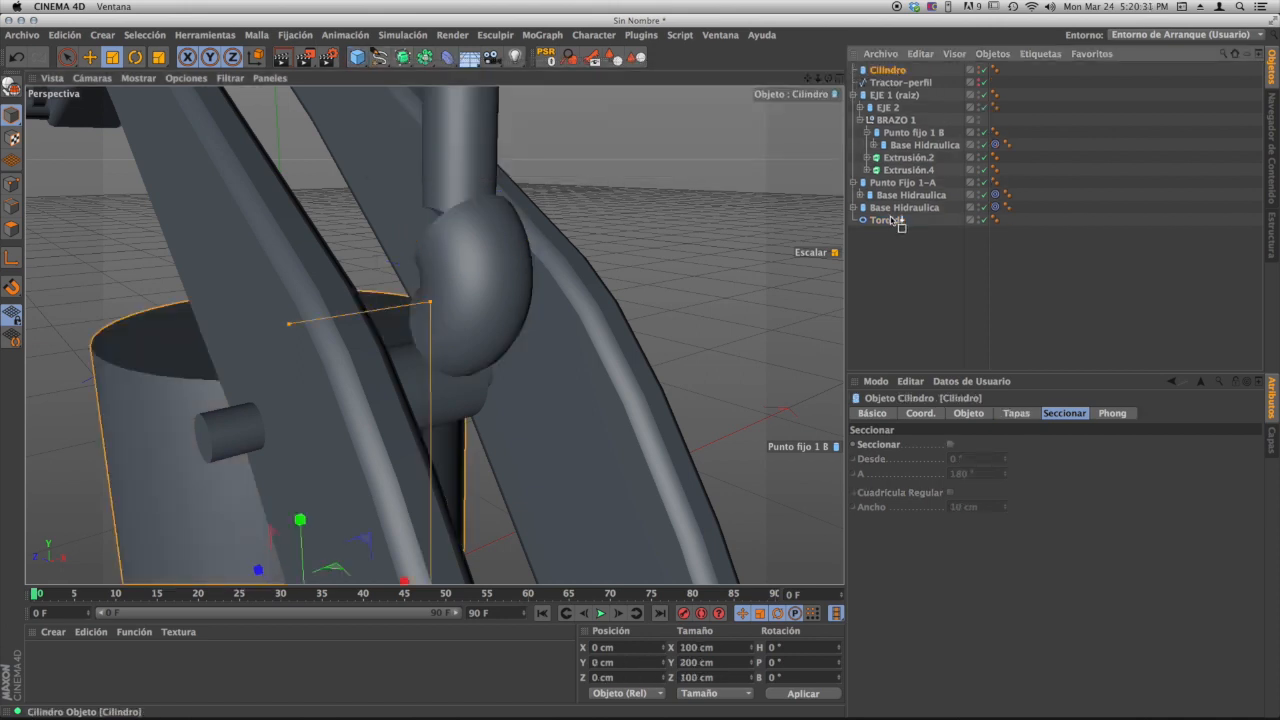
drag(897, 222, 895, 220)
click(10, 86)
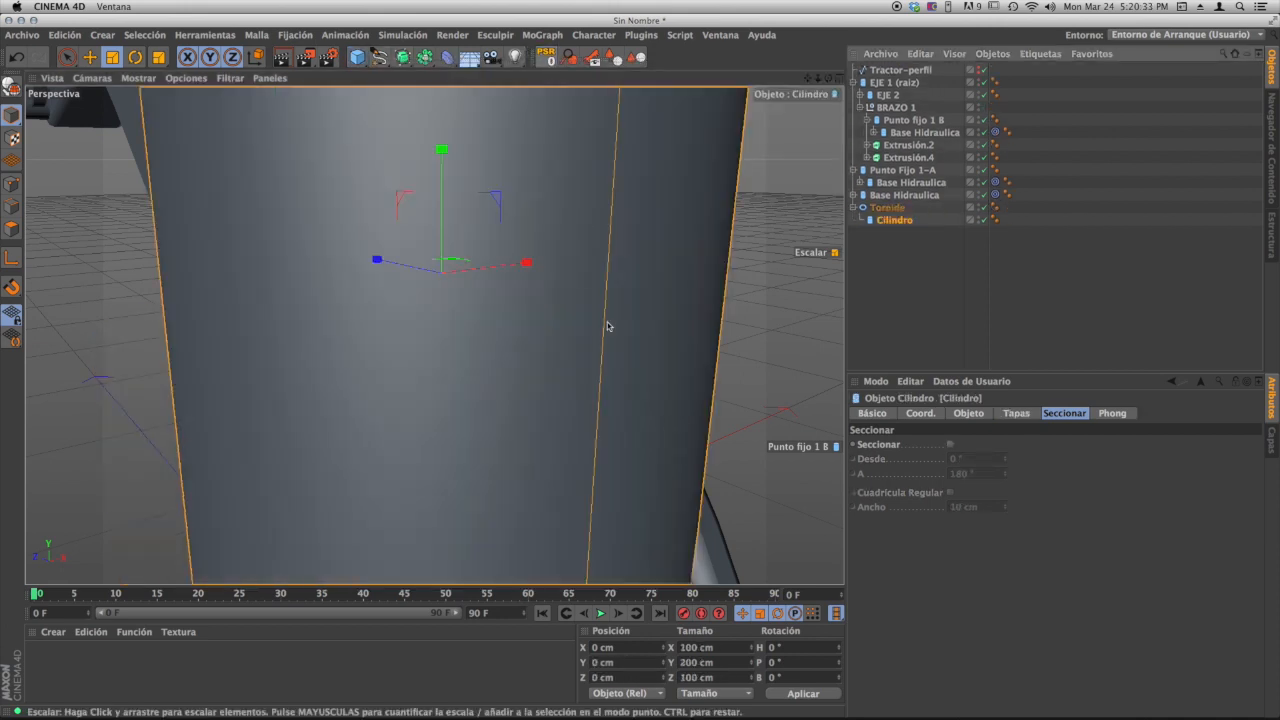
- Set the new cylinder's orientation to +X
alt+right_drag(629, 362, 507, 376)
alt+middle_drag(590, 382, 534, 376)
alt+right_drag(534, 376, 497, 371)
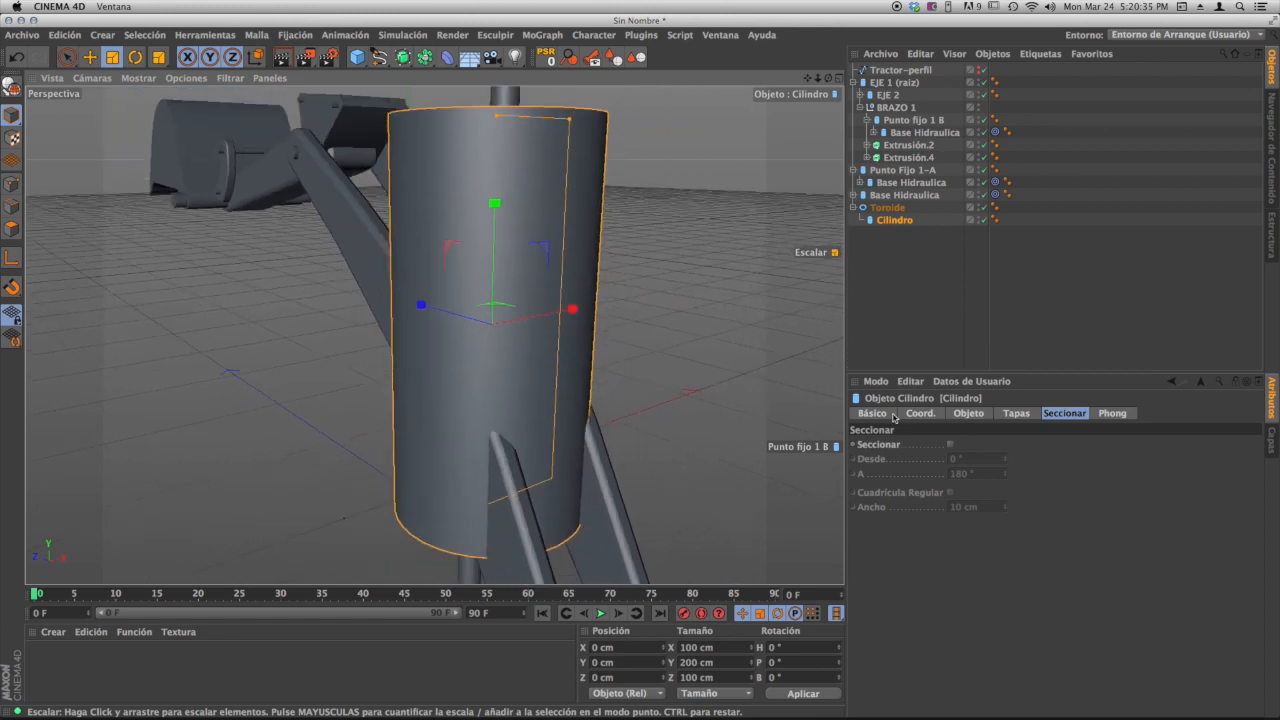
click(1016, 413)
click(968, 413)
click(1000, 504)
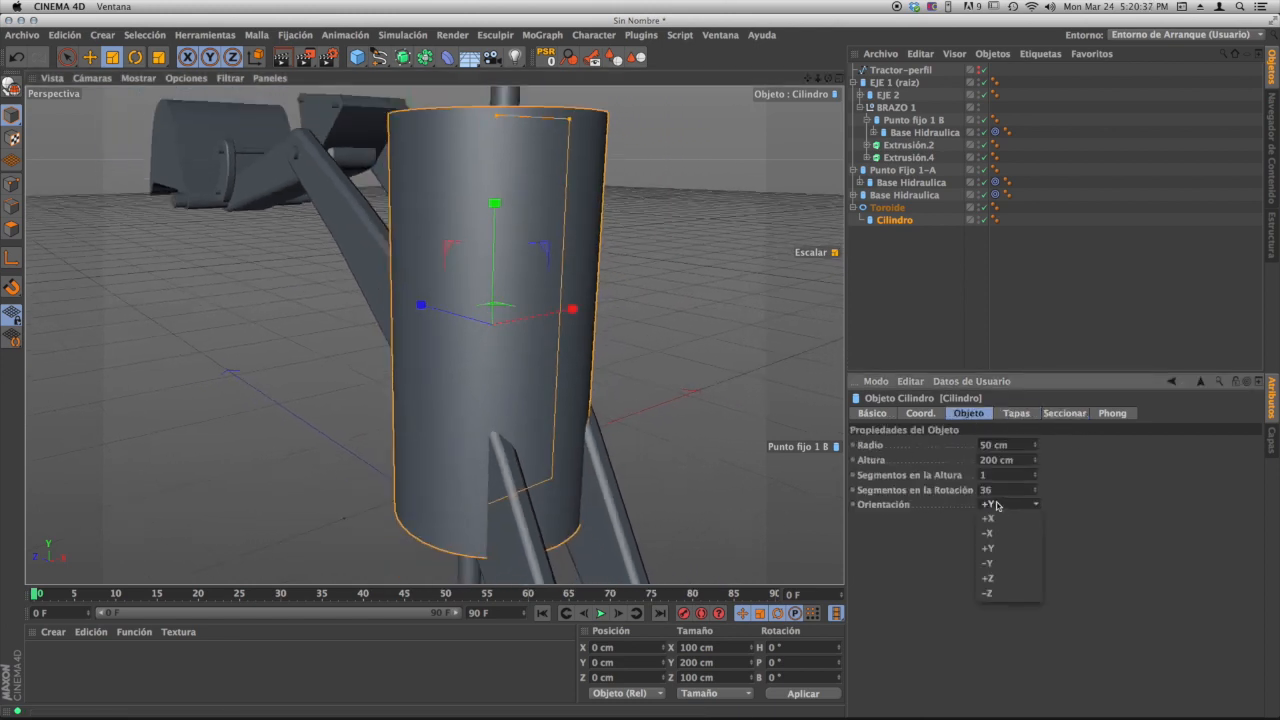
click(1008, 516)
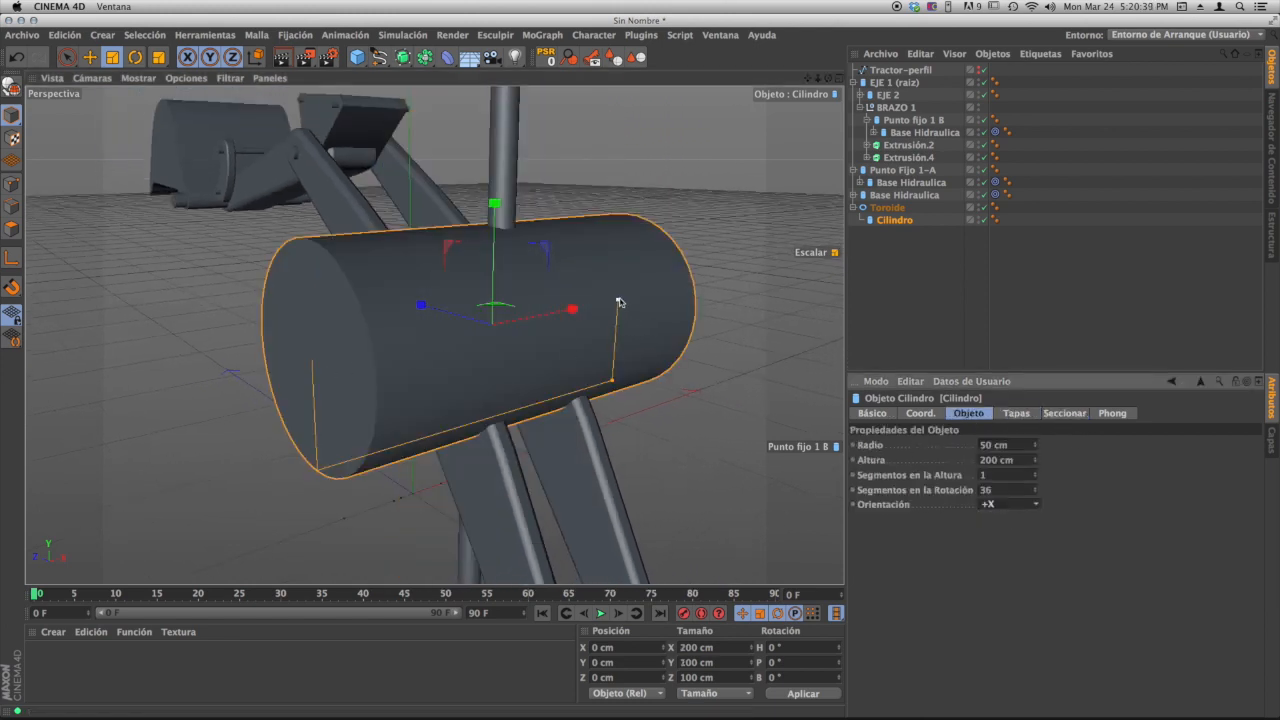
- Reduce the new cylinder to about 53.5 cm height and about 12.2 cm radius
drag(620, 300, 528, 308)
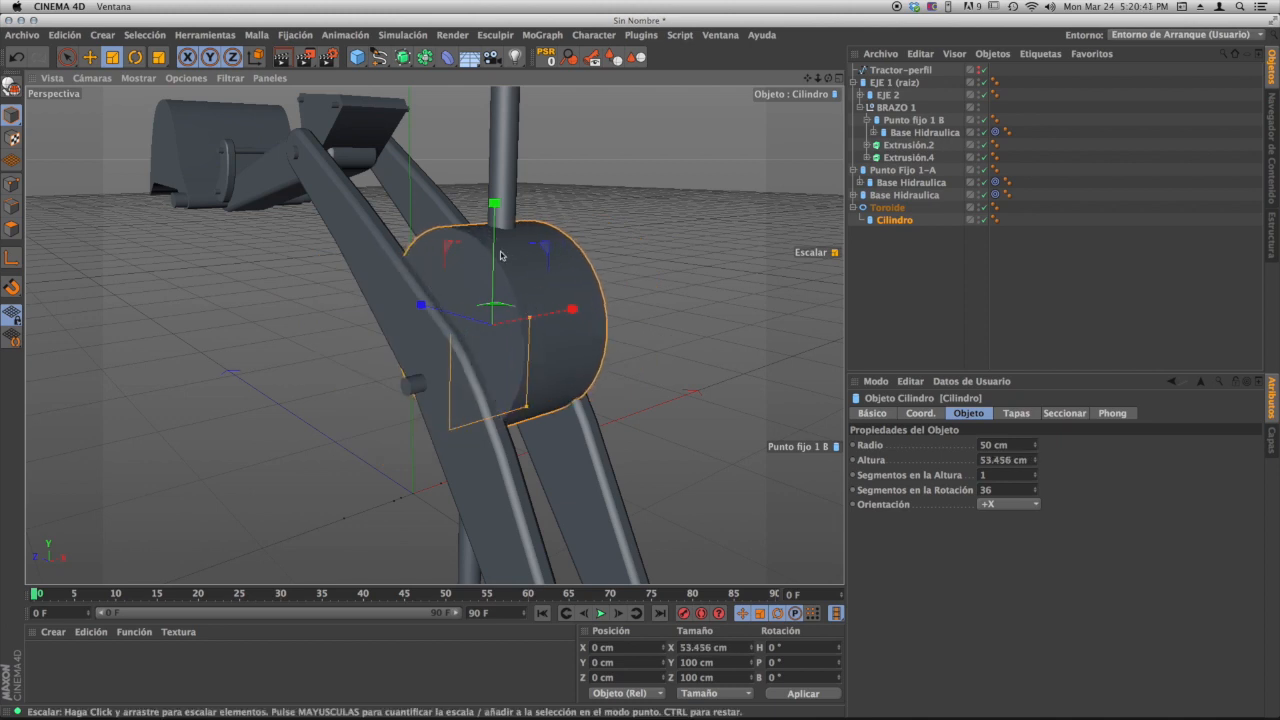
alt+drag(499, 358, 628, 314)
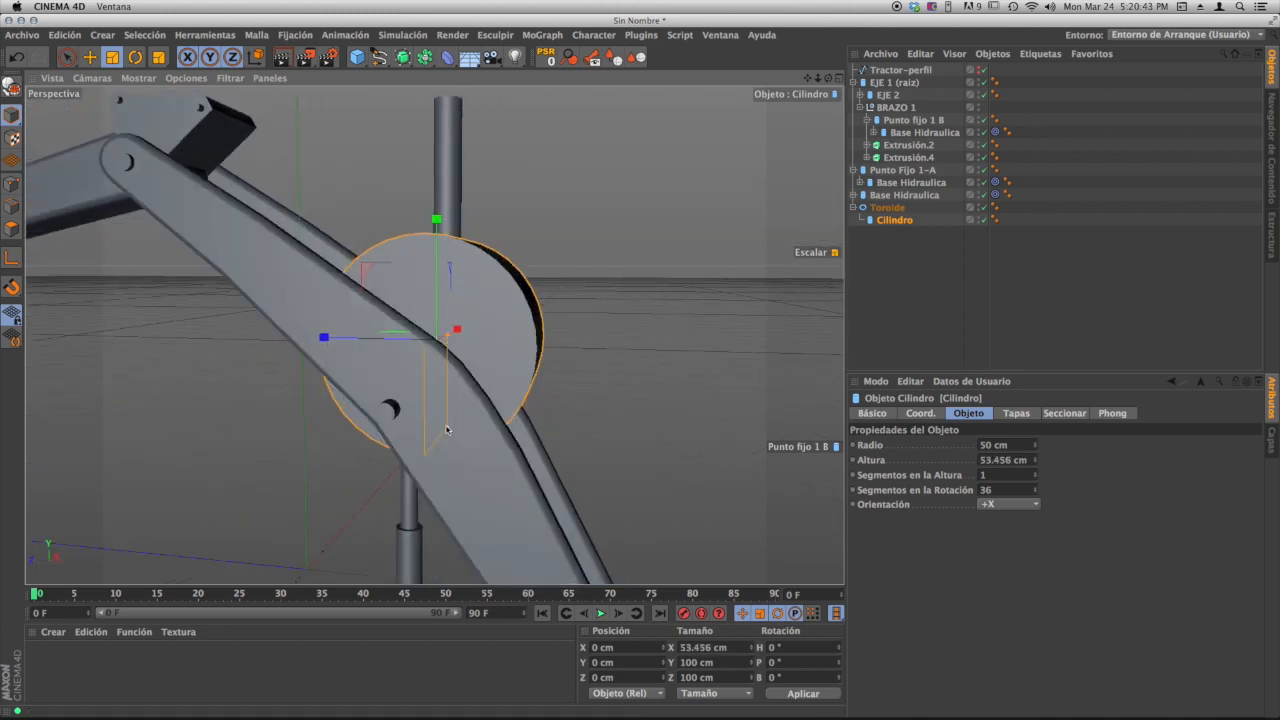
drag(499, 358, 447, 359)
alt+middle_drag(446, 350, 382, 403)
alt+right_drag(382, 403, 447, 407)
alt+drag(447, 407, 386, 431)
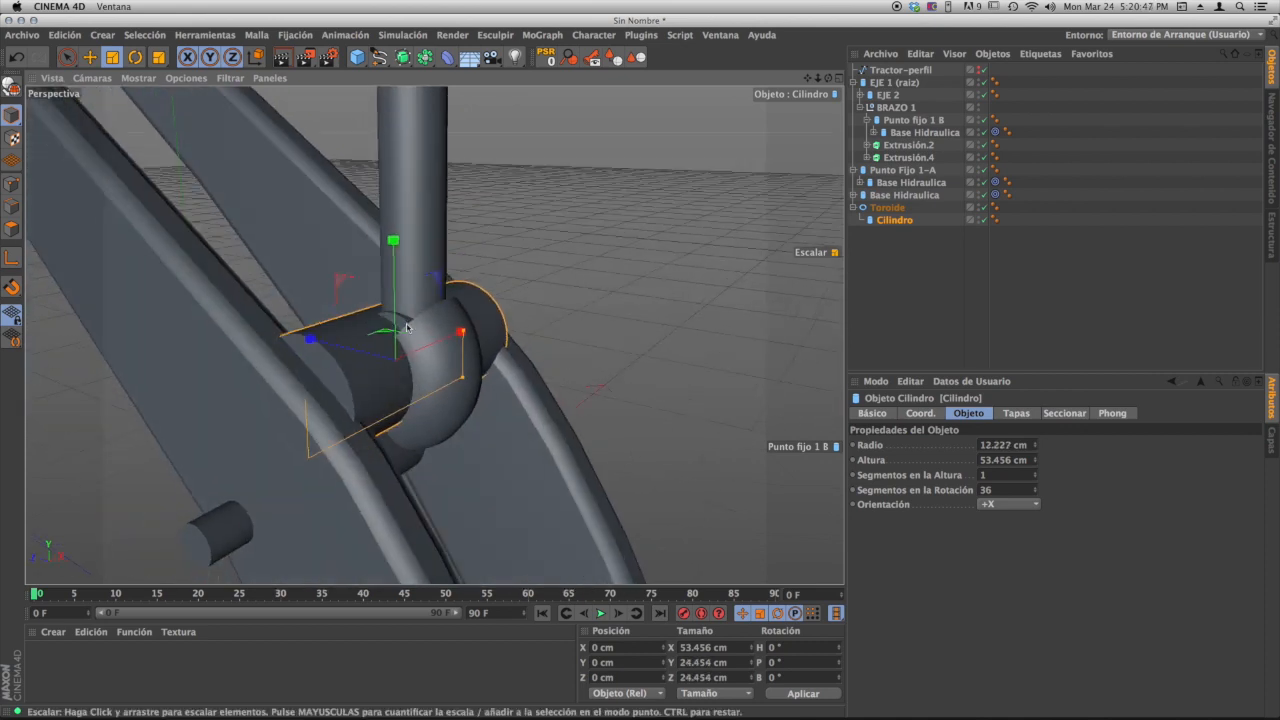
- Lower the cylinder along its Y axis to about -16 cm relative to the torus
click(89, 57)
drag(395, 254, 500, 440)
alt+drag(355, 377, 383, 388)
alt+middle_drag(383, 388, 408, 374)
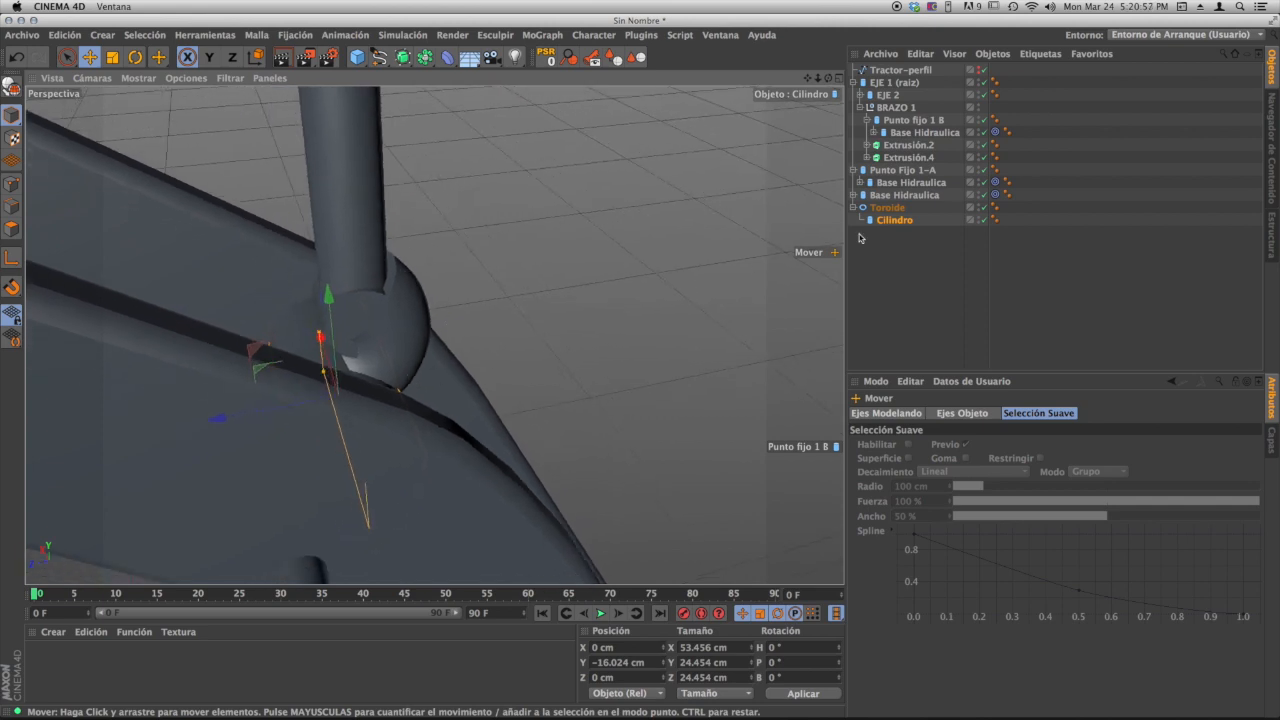
- Raise the top-level Base Hidraulica to about Y 135.8 cm and lengthen its cylinder to about 25.5 cm height
click(893, 196)
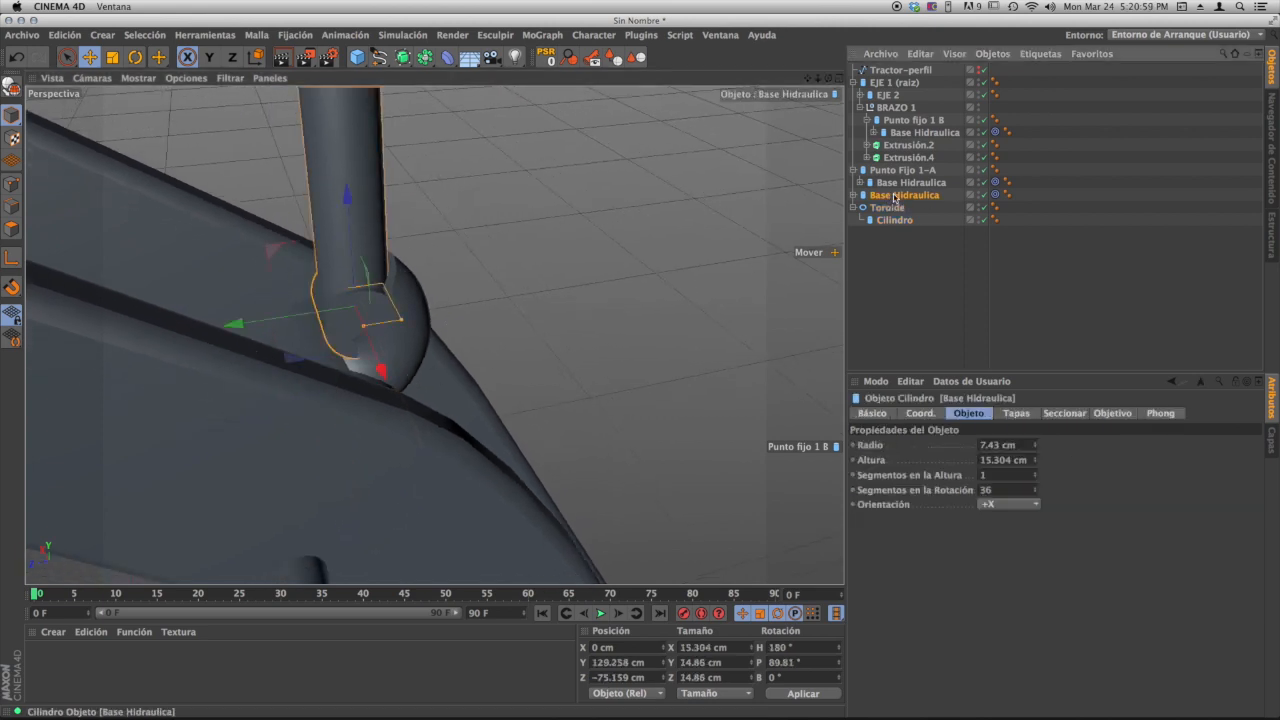
drag(346, 196, 346, 182)
alt+drag(350, 270, 421, 352)
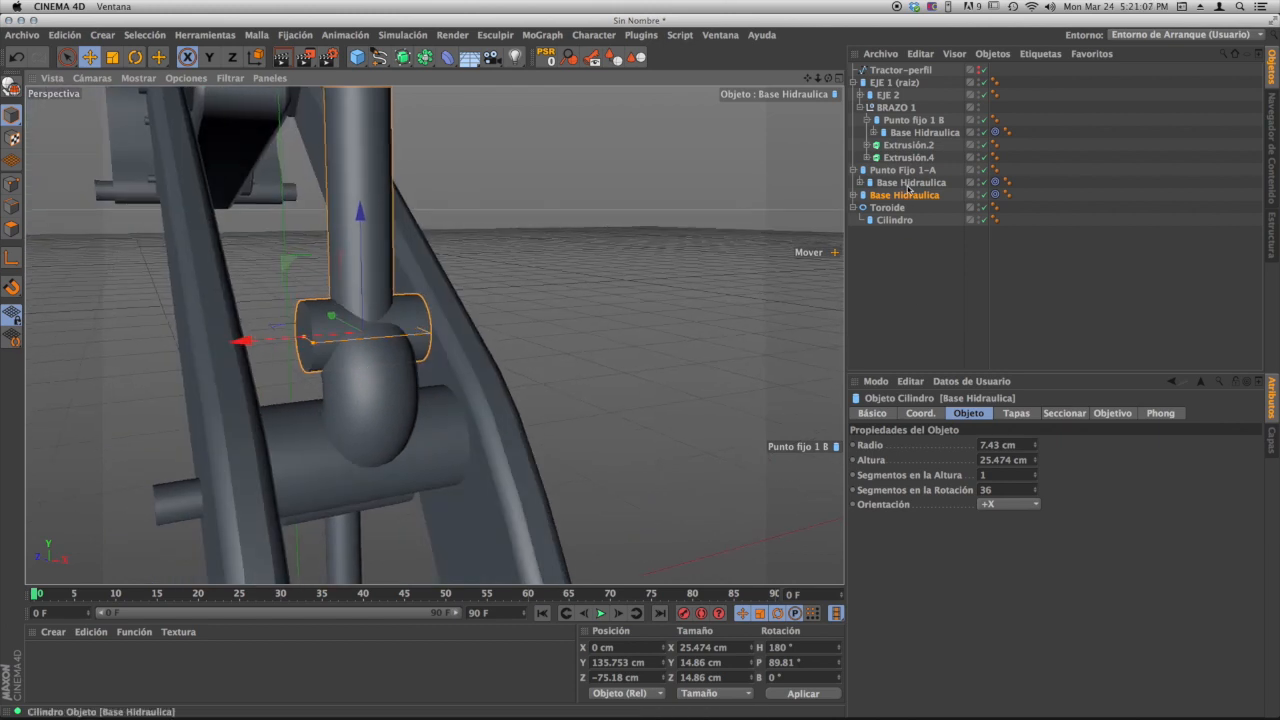
- Enable the cap fillet on Base Hidraulica with 1 segment and a 5 cm radius
click(1016, 413)
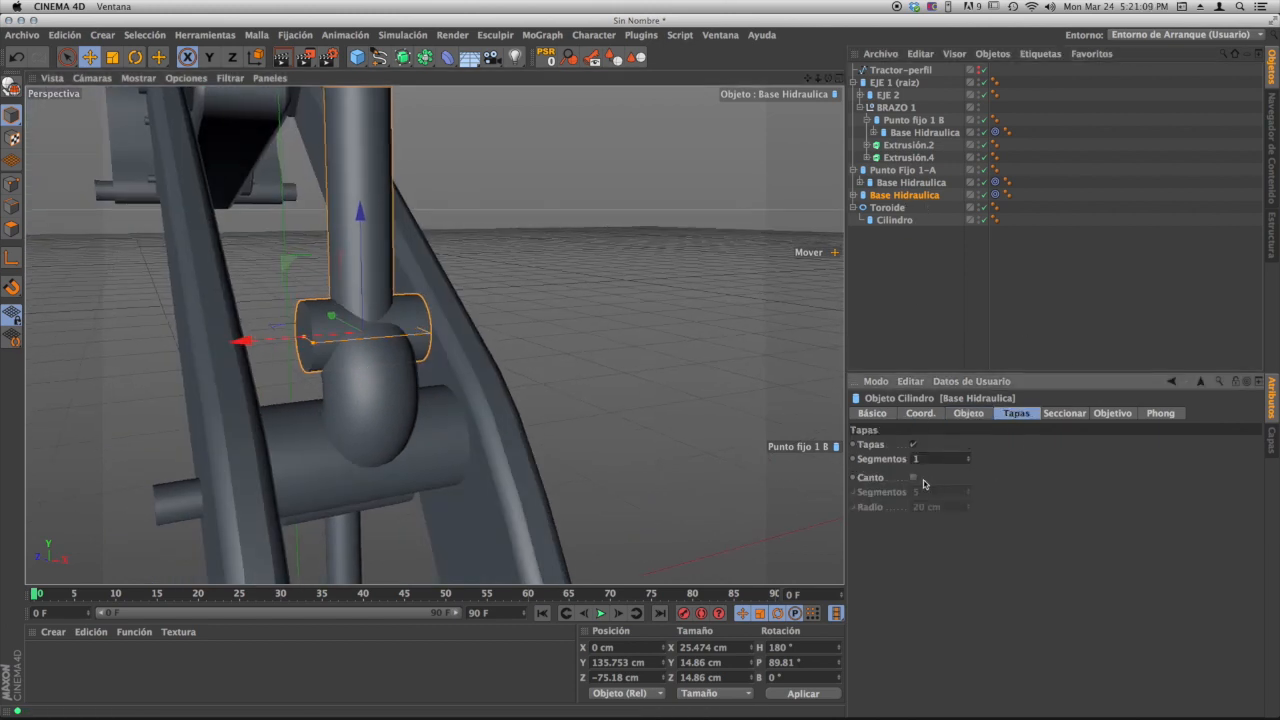
click(912, 477)
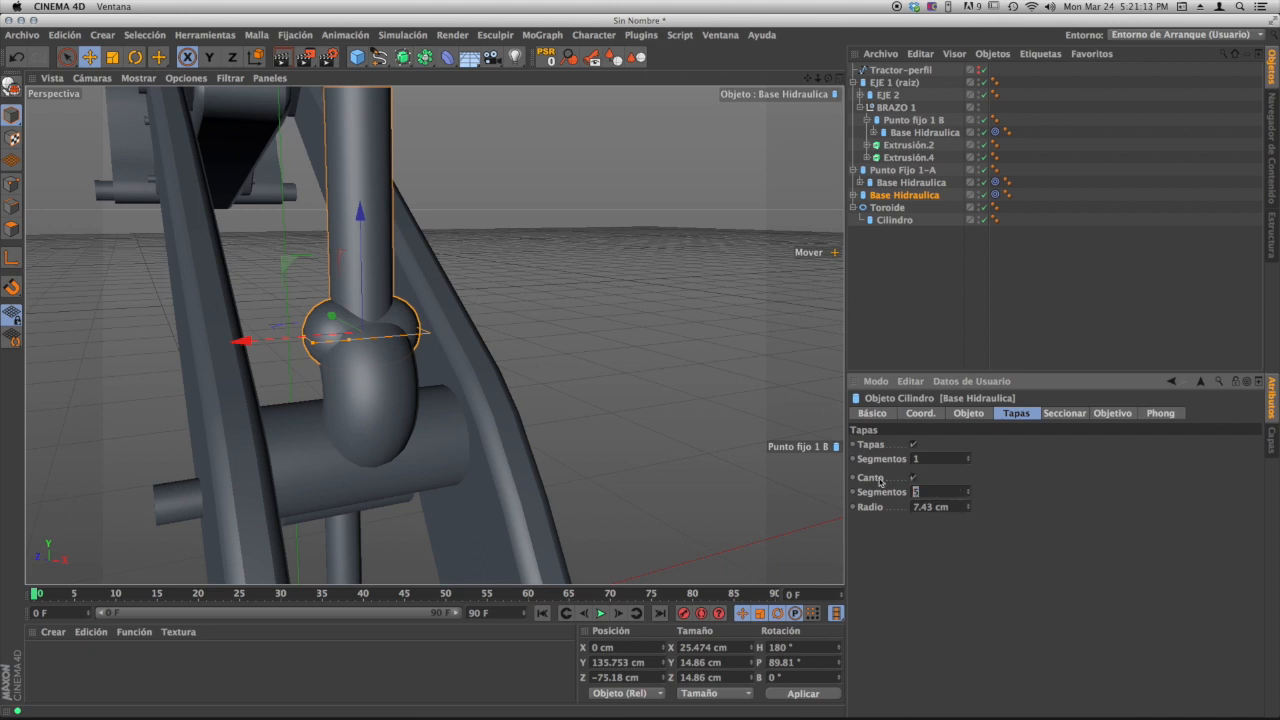
key(Tab)
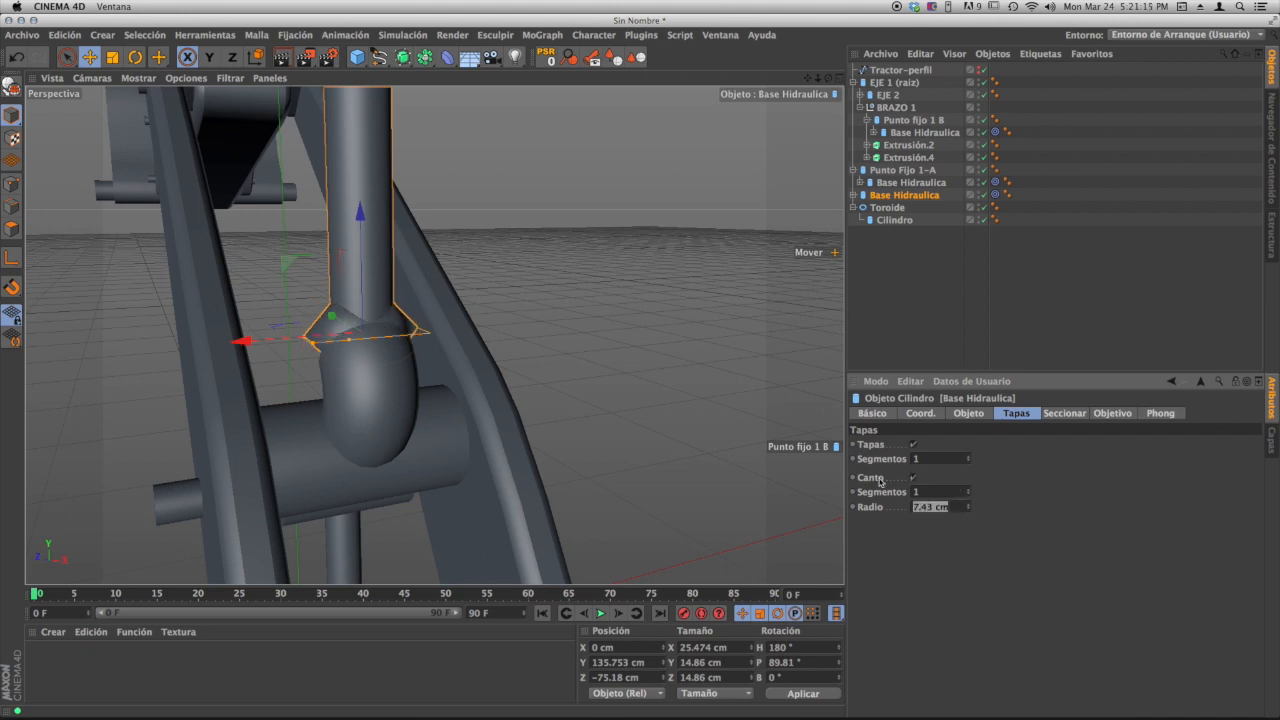
text(5)
key(Return)
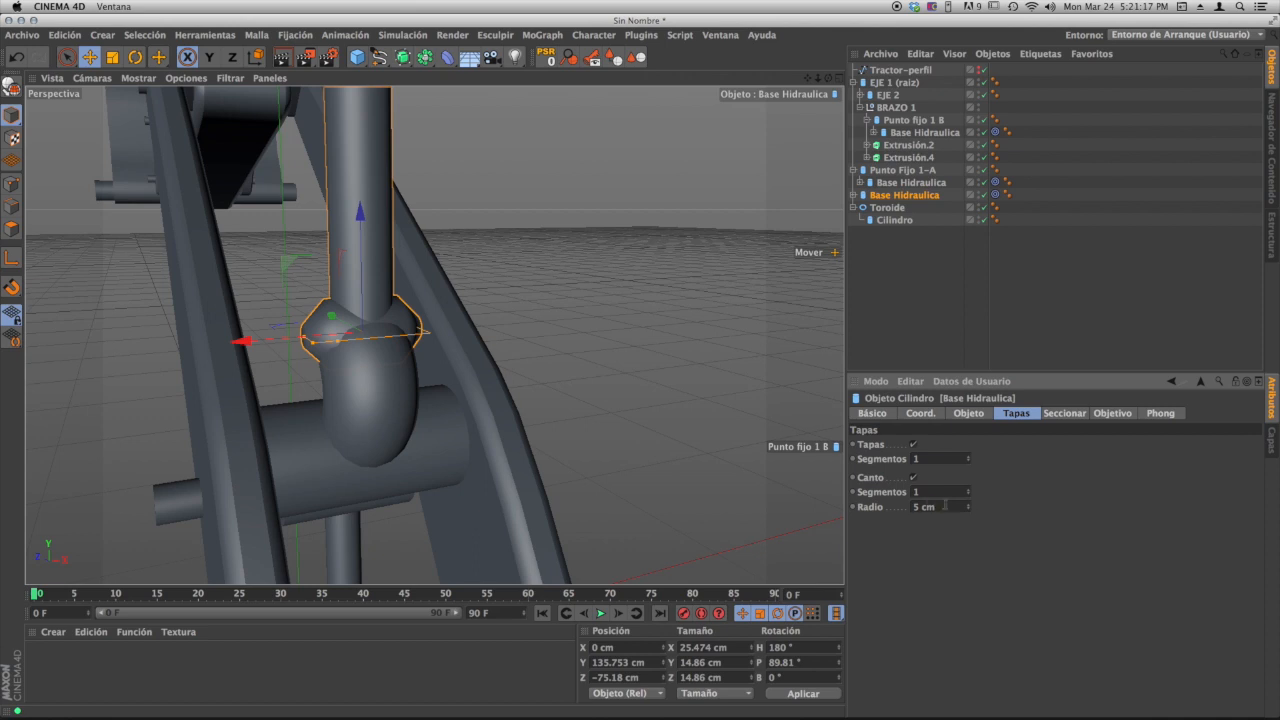
- Set the cap fillet radius of Base Hidraulica to 1 cm and enlarge its cylinder to about 11.1 cm radius
drag(945, 506, 841, 483)
text(1)
key(Return)
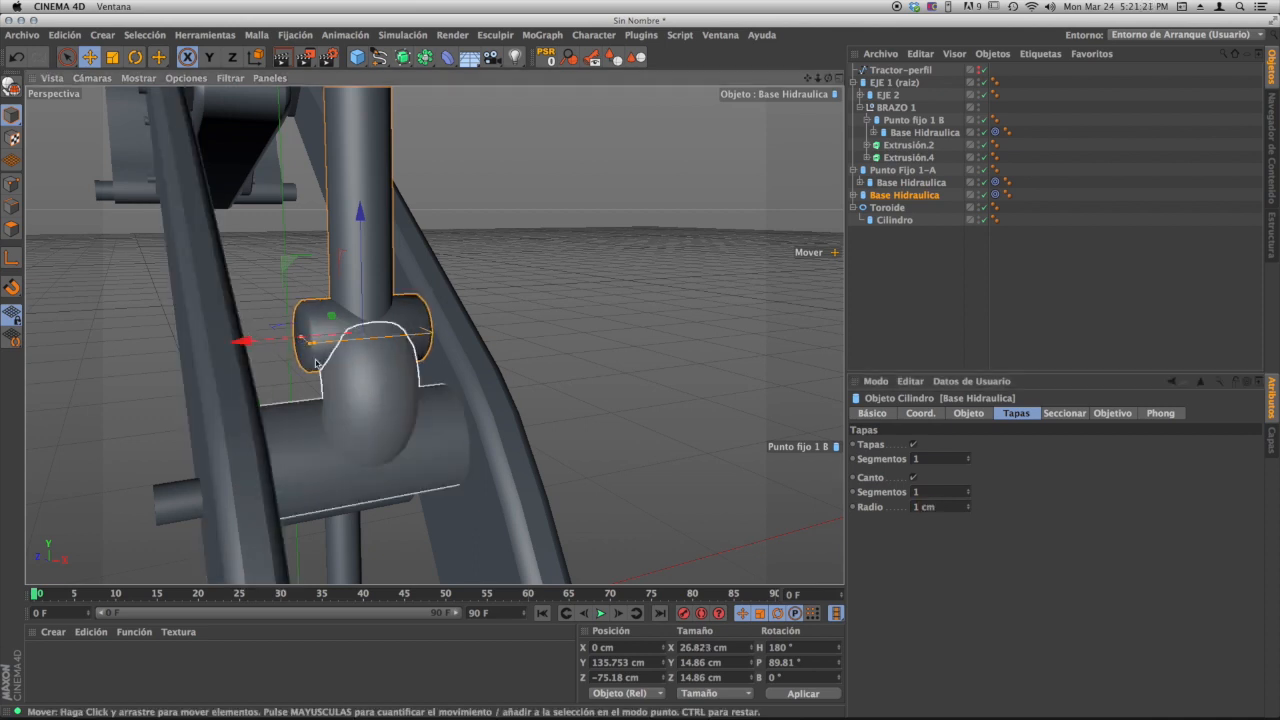
drag(311, 344, 314, 349)
alt+drag(362, 375, 584, 383)
alt+middle_drag(352, 376, 395, 387)
alt+right_drag(397, 389, 432, 338)
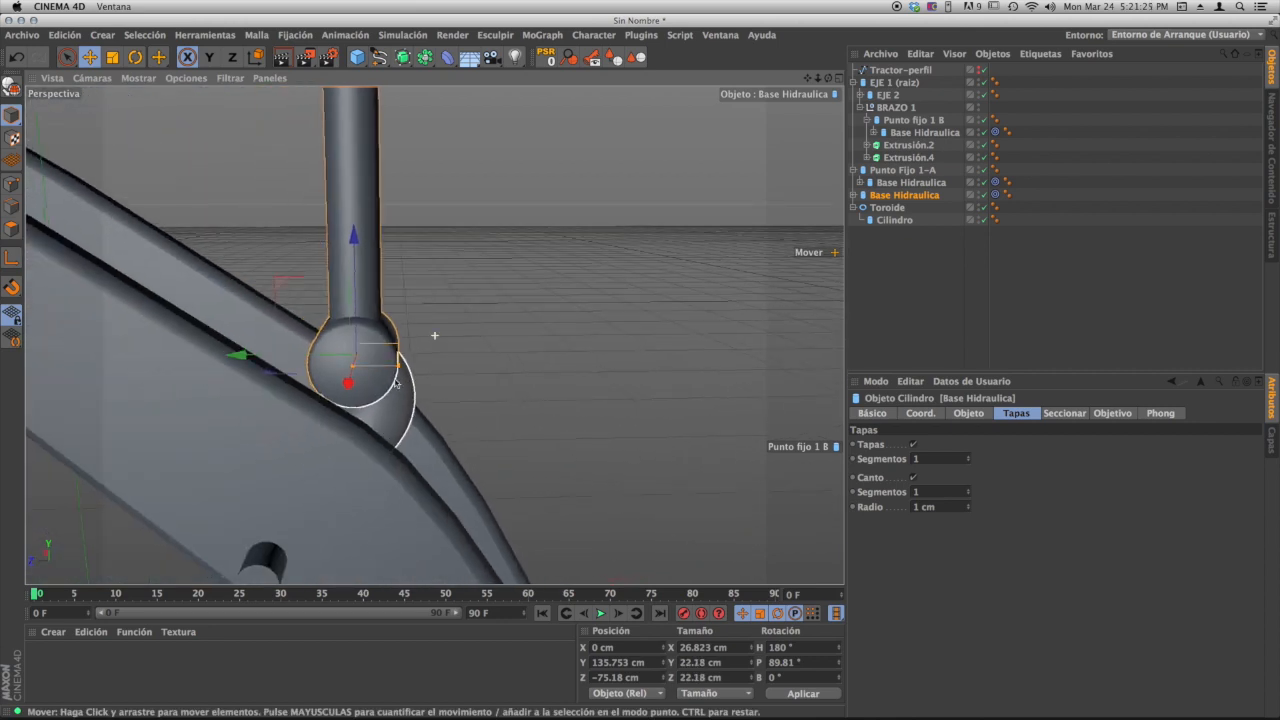
- Lower Base Hidraulica to about Y 133.4 cm, aligning it with the arm's pivot in the reference image
alt+middle_drag(432, 338, 442, 313)
click(839, 78)
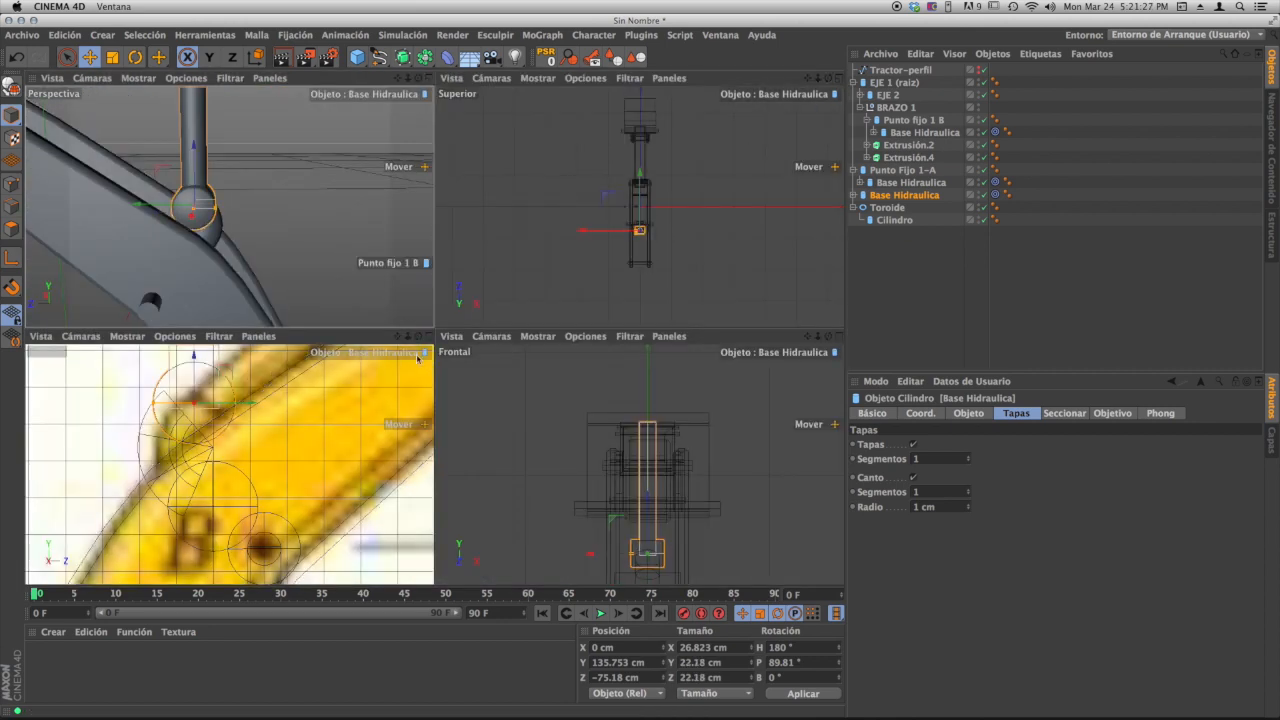
alt+middle_drag(230, 420, 273, 474)
drag(247, 405, 248, 413)
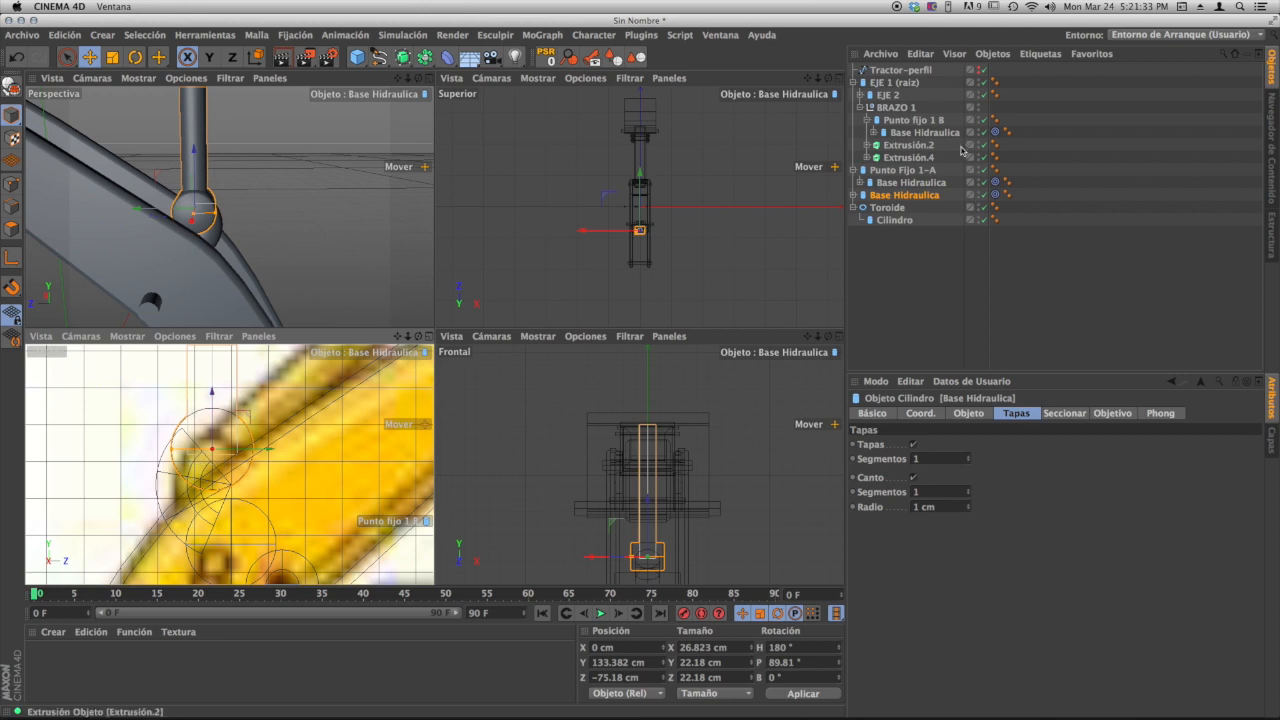
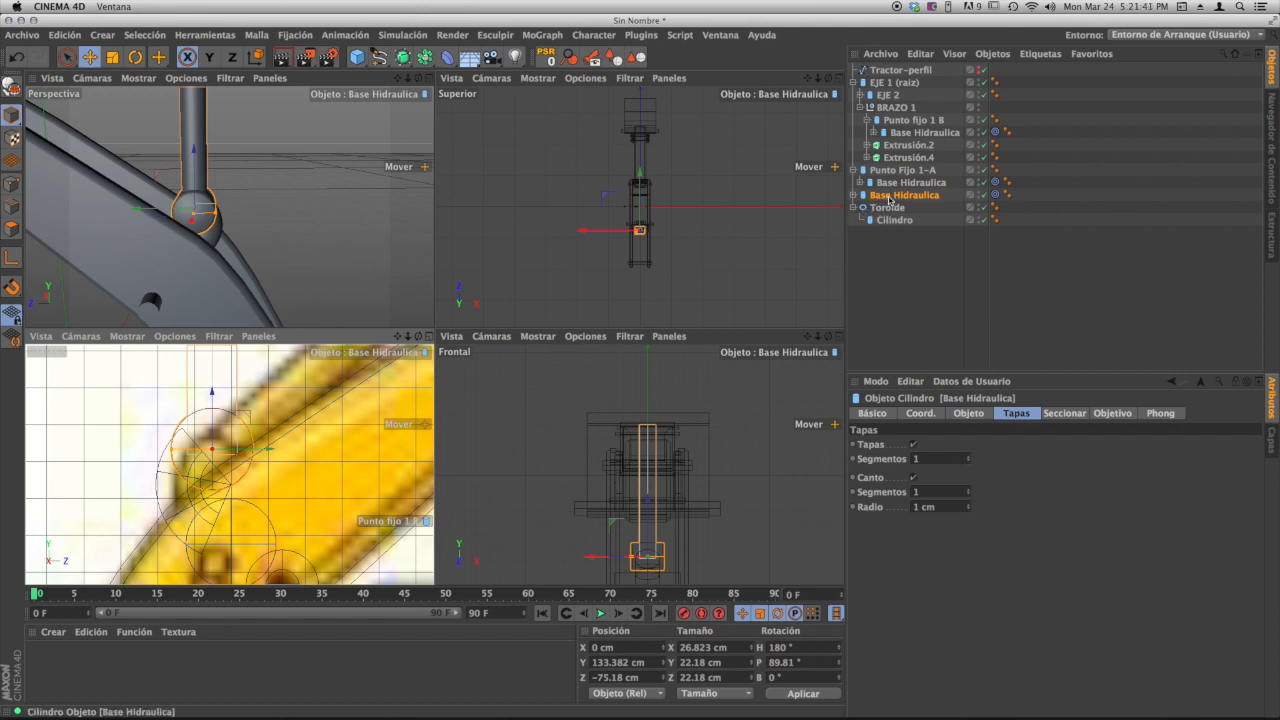
- Nest Base Hidraulica under the torus's Cilindro and move Toroide to about Y 123.4 cm and Z -64.2 cm
drag(889, 199, 896, 220)
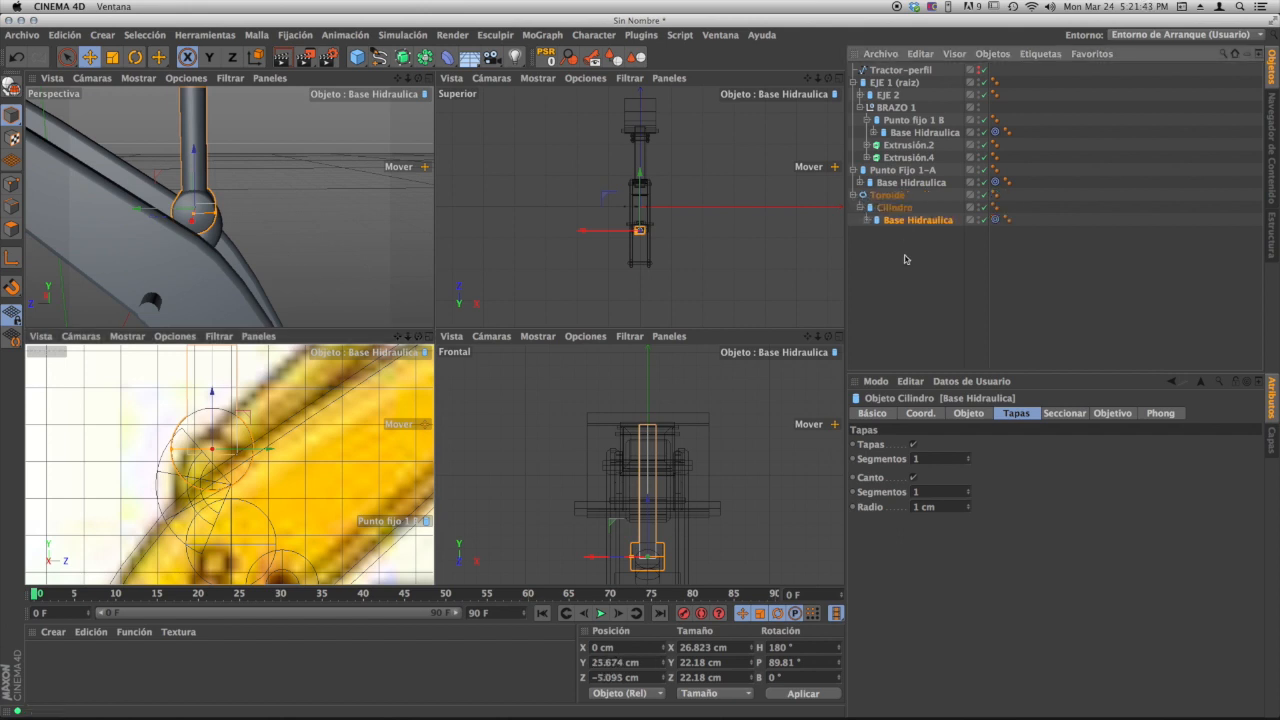
click(888, 197)
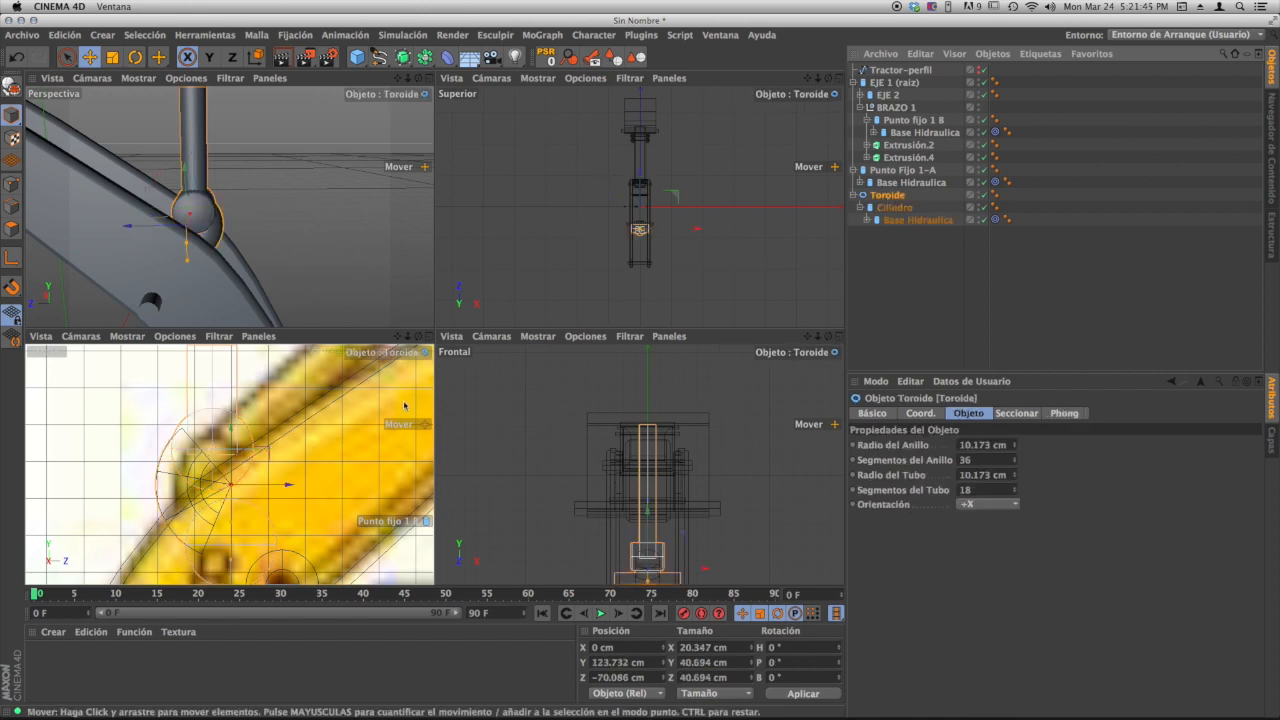
mouse_move(232, 428)
mouse_down()
mouse_move(278, 468)
mouse_move(250, 432)
mouse_up()
drag(306, 490, 310, 492)
drag(254, 436, 254, 432)
- Nest Toroide with its children inside BRAZO 1 and expand its hierarchy
click(858, 197)
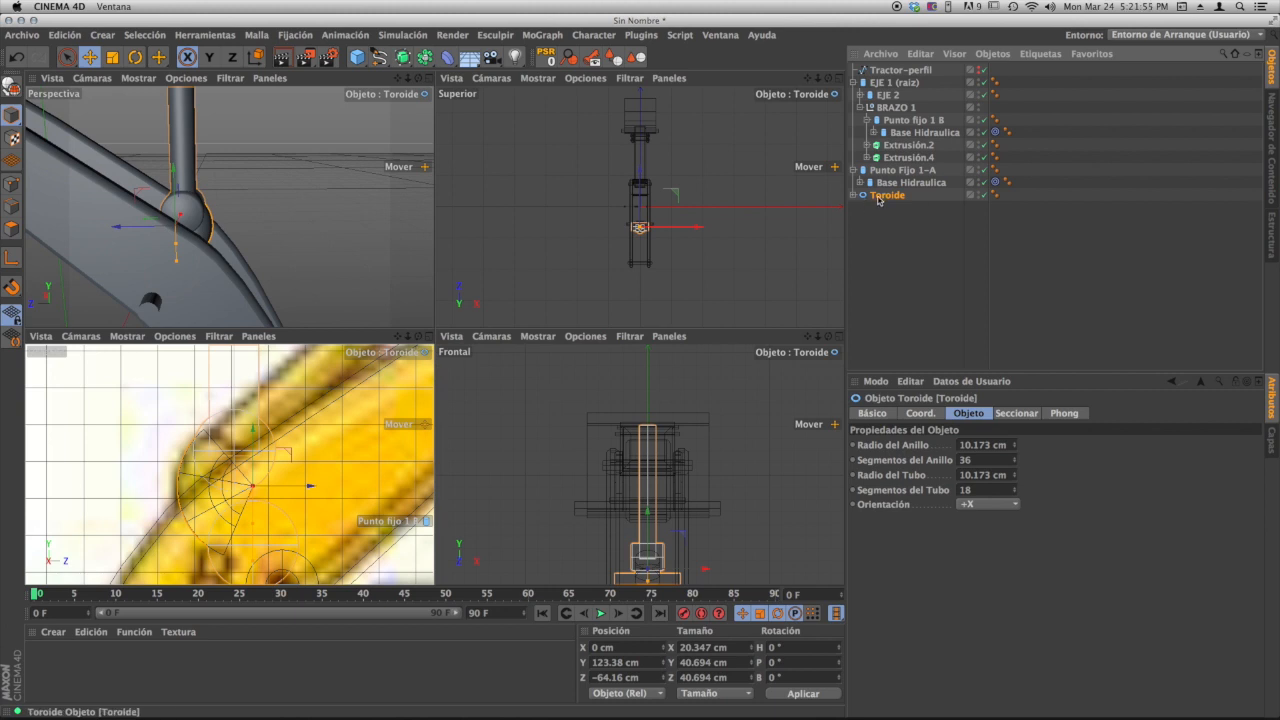
drag(906, 110, 906, 109)
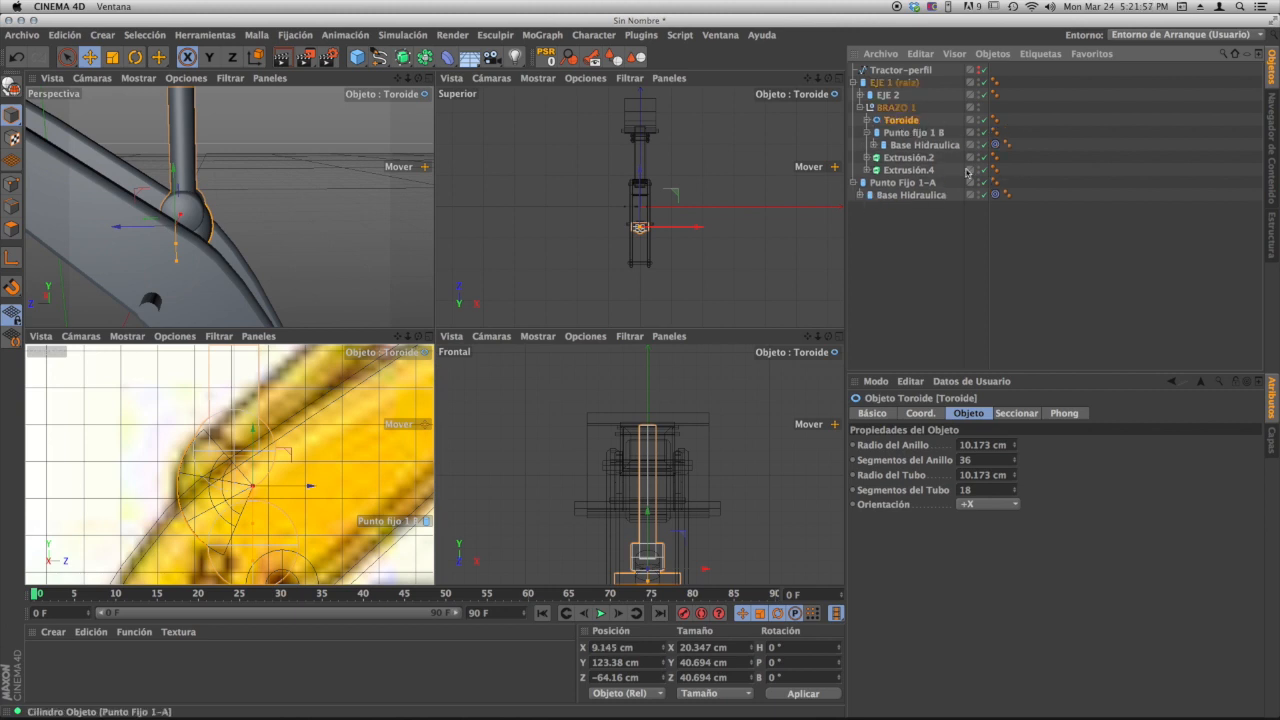
click(866, 120)
- Select the Base Hidraulica under Cilindro and examine how it sits on the arm from several angles
click(930, 145)
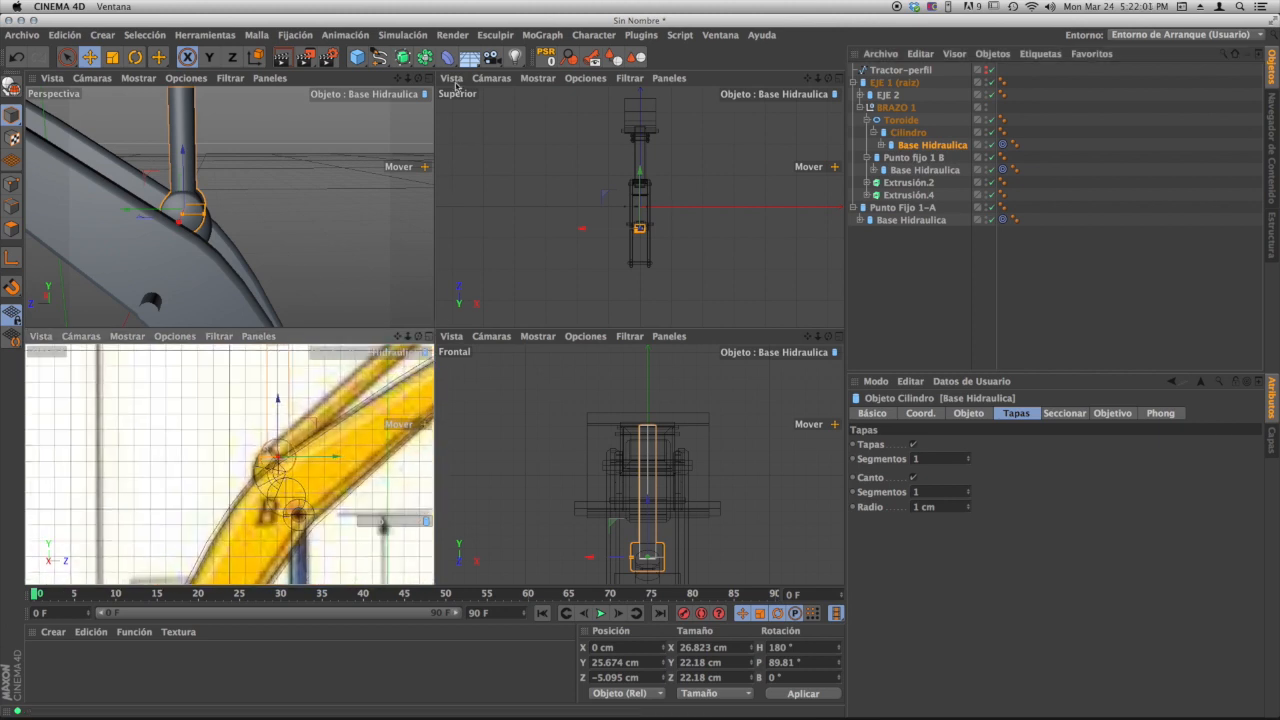
middle_click(396, 290)
alt+middle_drag(396, 290, 477, 394)
scroll(477, 394, down, 5)
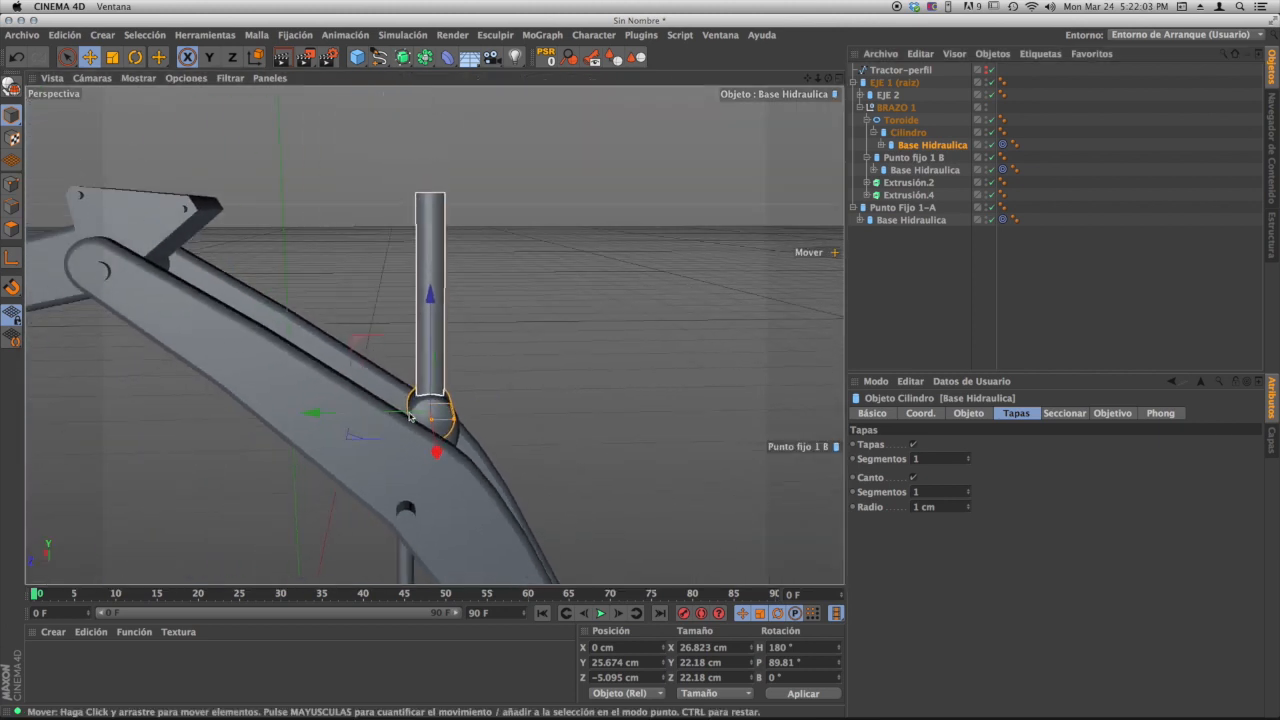
alt+drag(477, 394, 147, 435)
alt+middle_drag(437, 477, 345, 468)
alt+drag(345, 468, 446, 458)
alt+middle_drag(440, 446, 446, 456)
alt+drag(446, 456, 366, 491)
alt+middle_drag(366, 491, 386, 473)
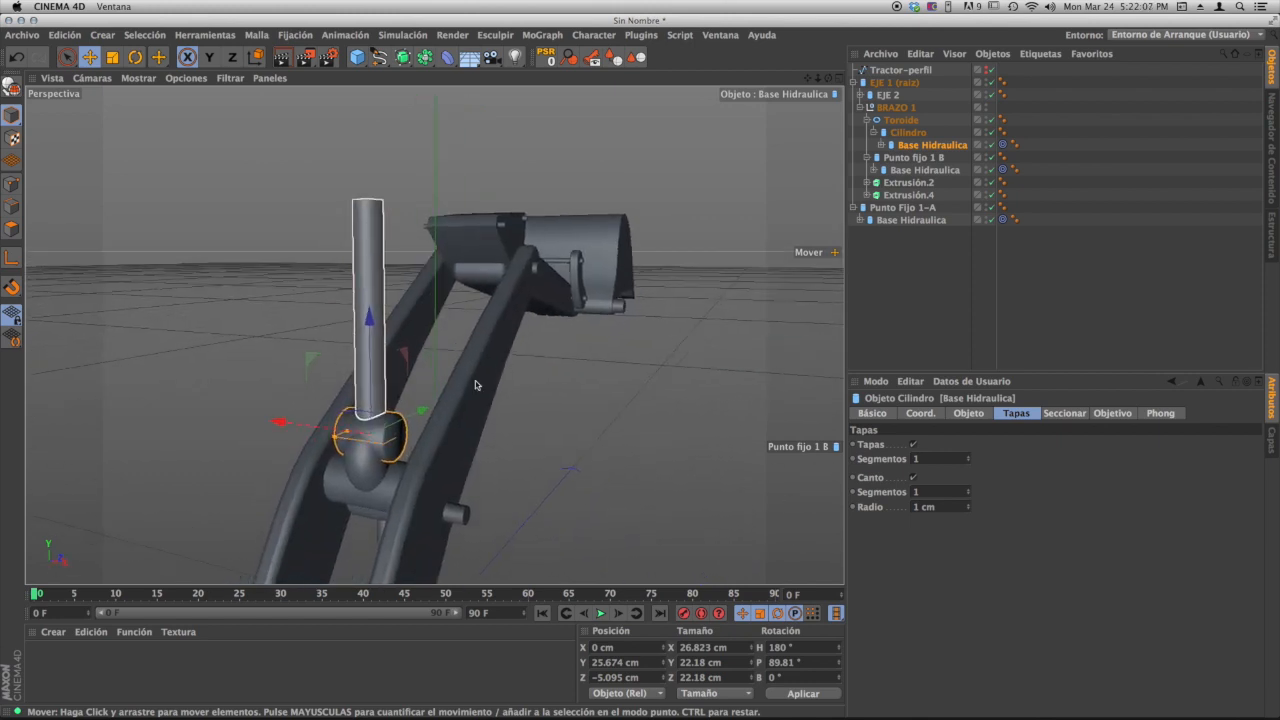
click(918, 149)
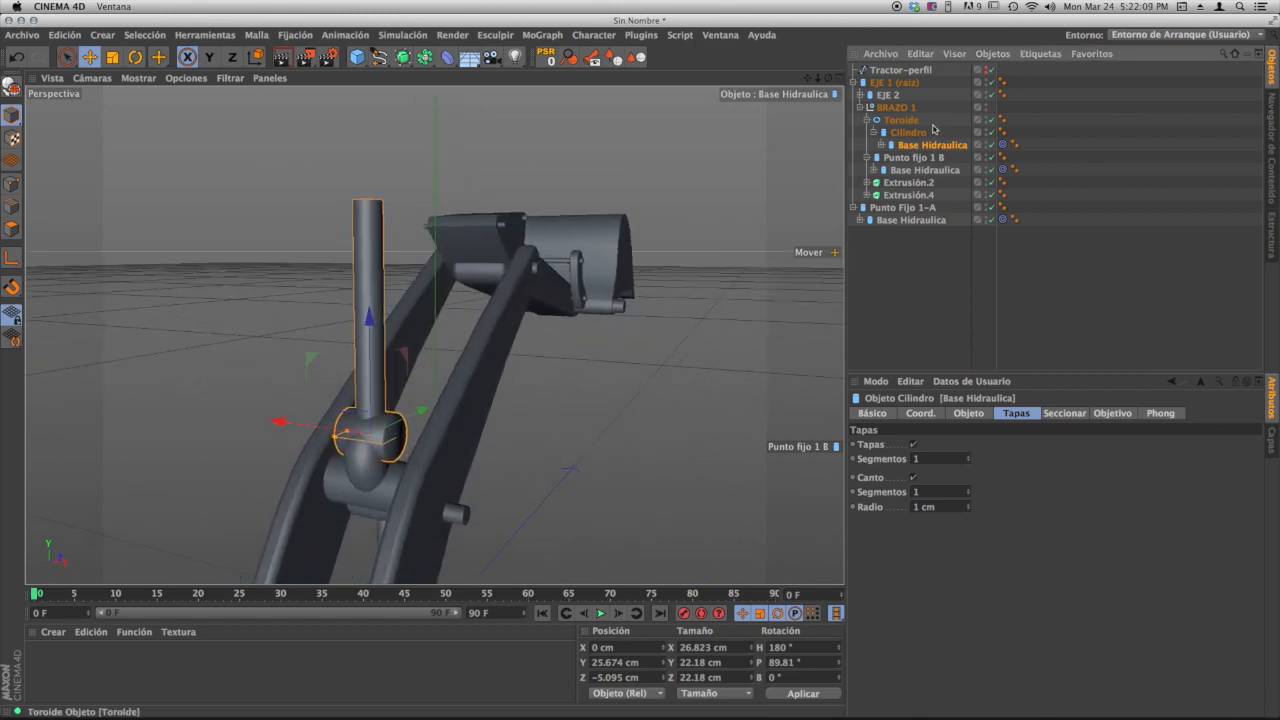
alt+drag(412, 323, 410, 356)
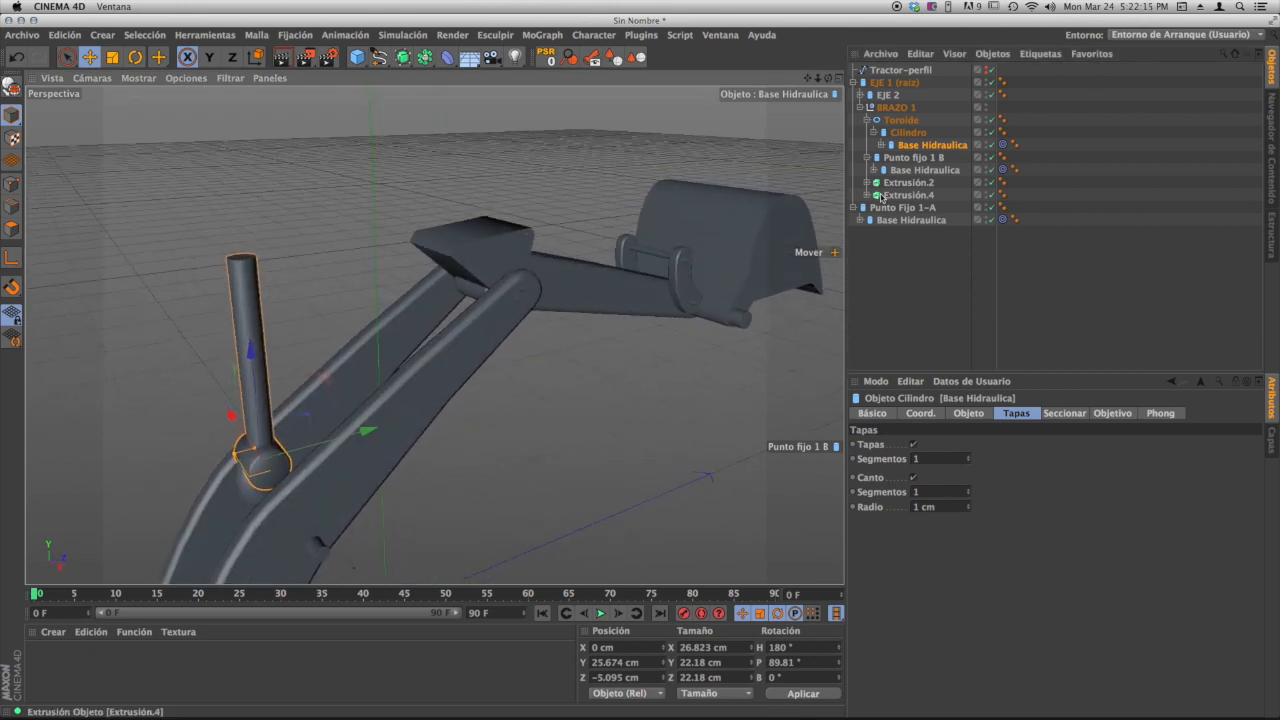
- Set Punto Fijo 2-B as the target object of the Objetivo tag on the Base Hidraulica under Cilindro
click(1005, 145)
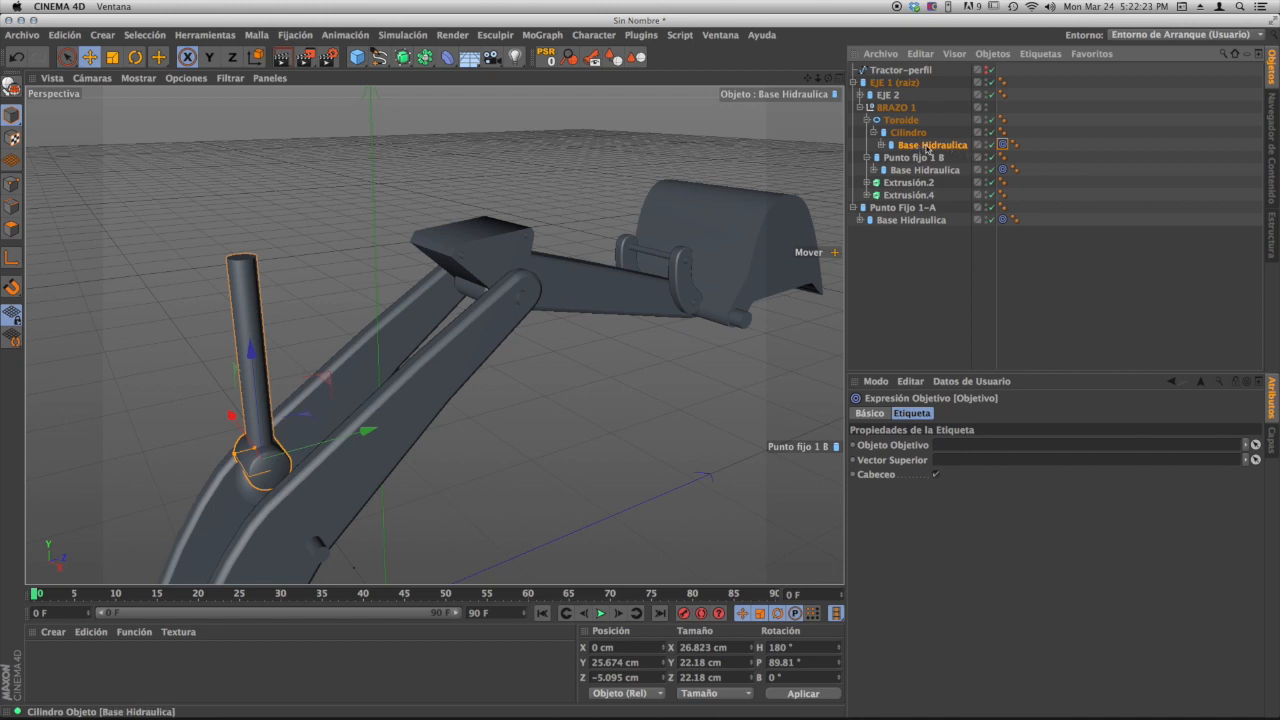
click(910, 220)
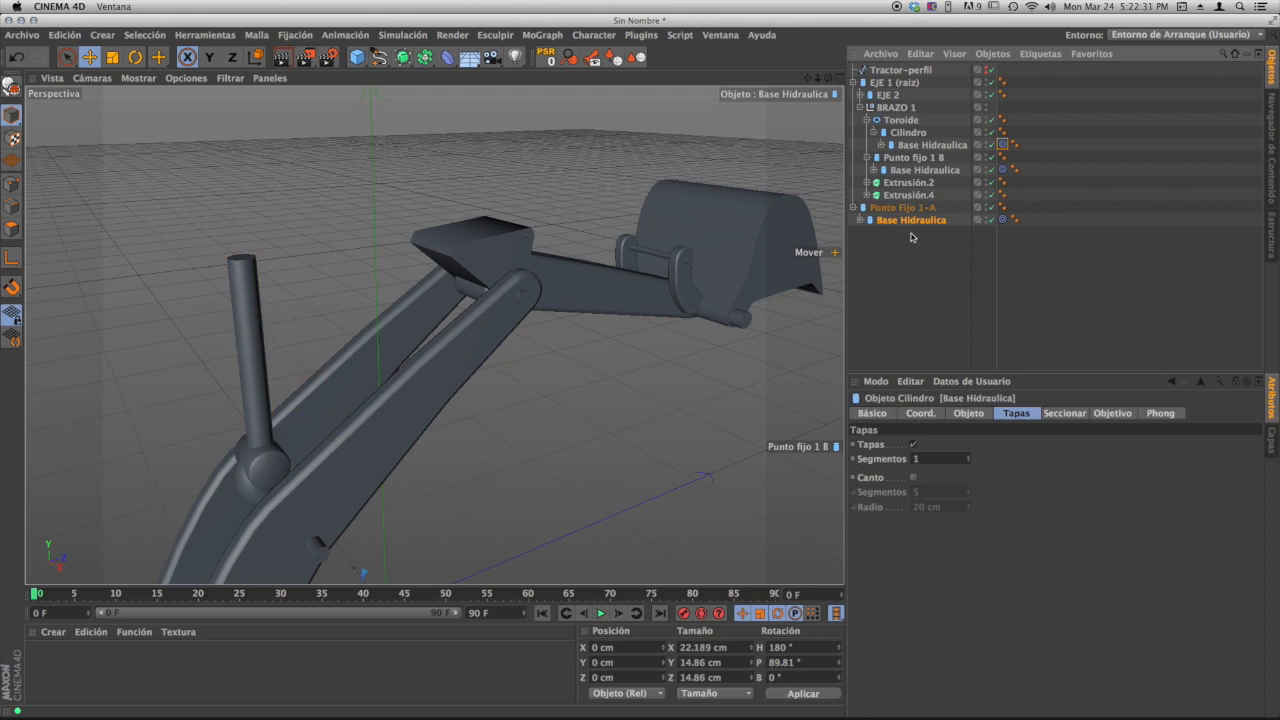
click(950, 145)
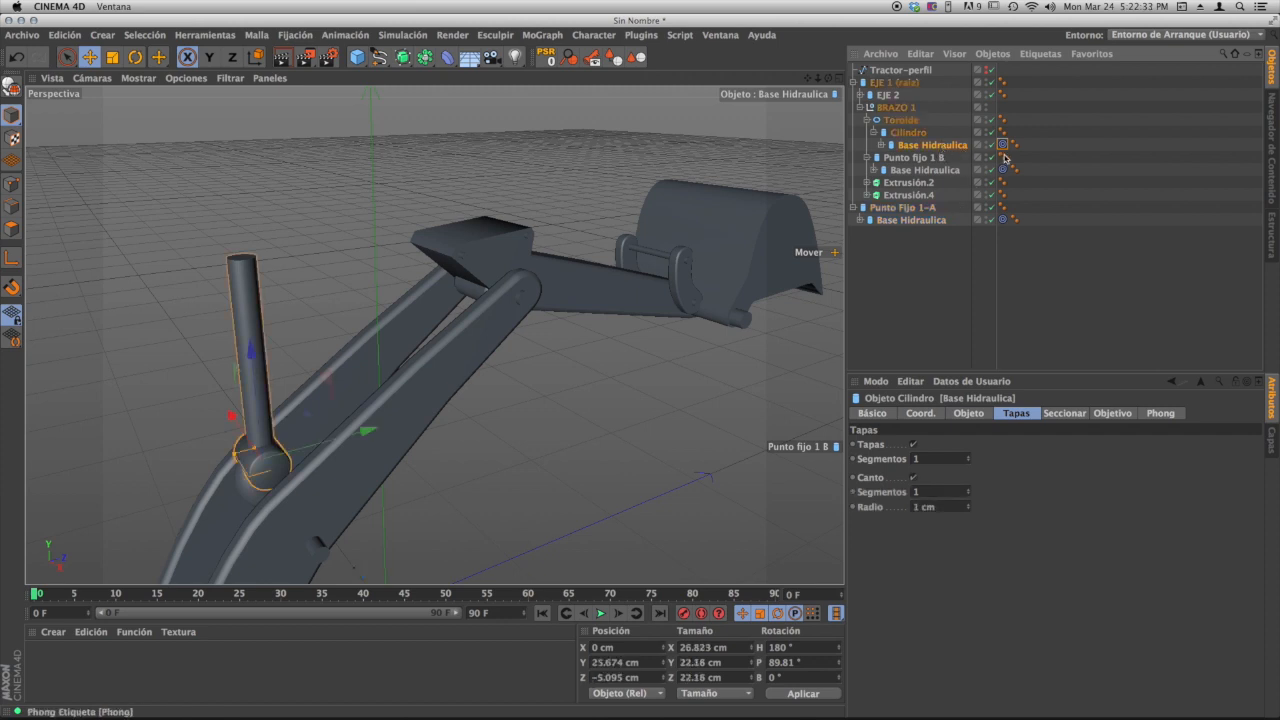
click(1004, 145)
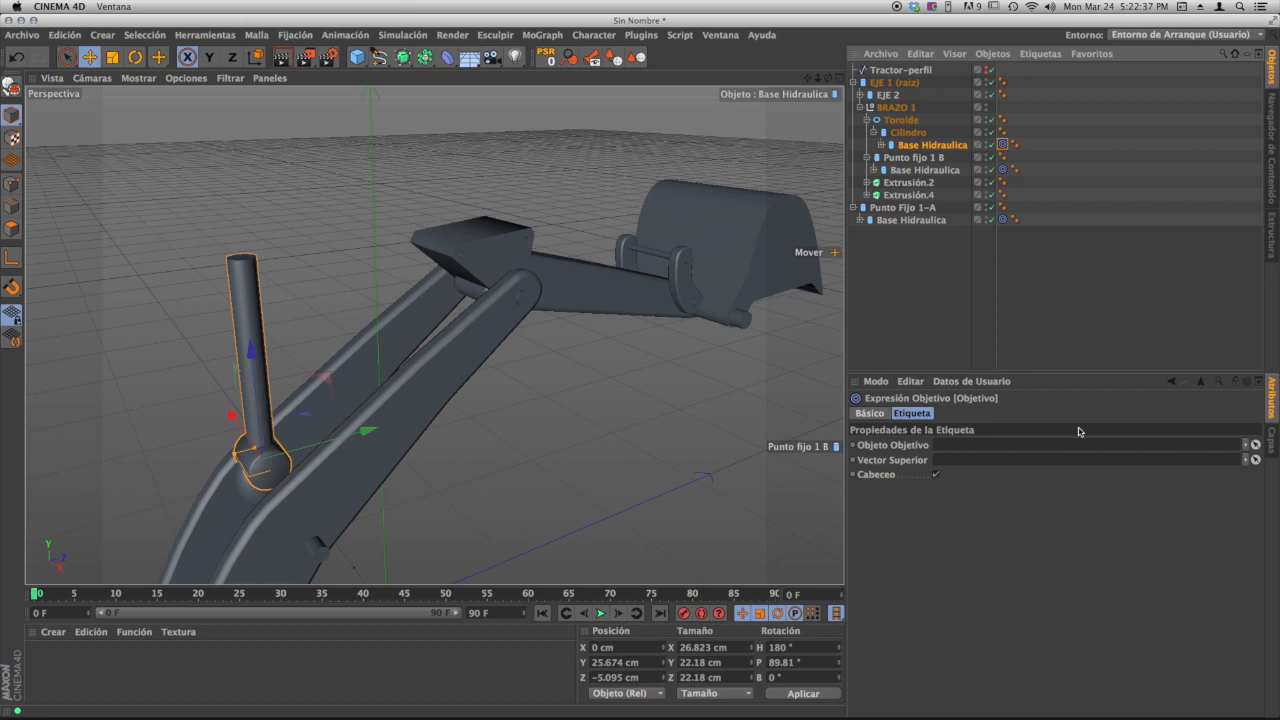
click(1256, 445)
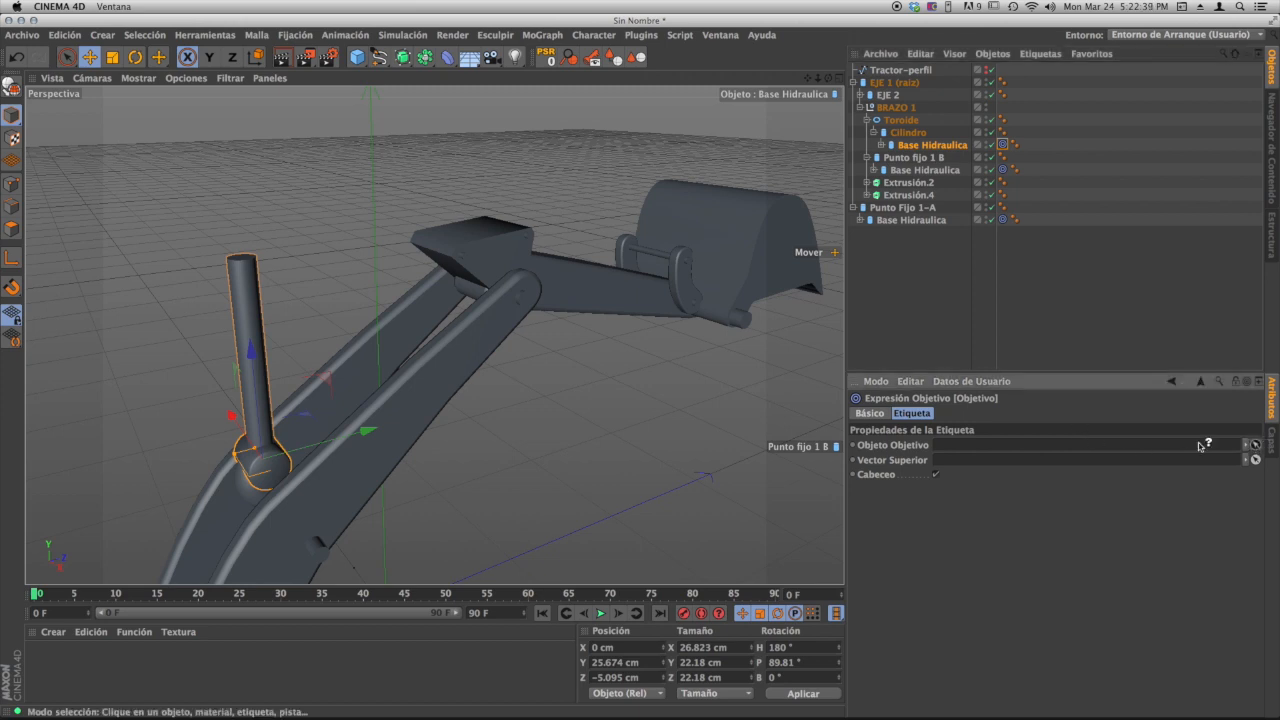
click(465, 258)
alt+drag(308, 400, 325, 328)
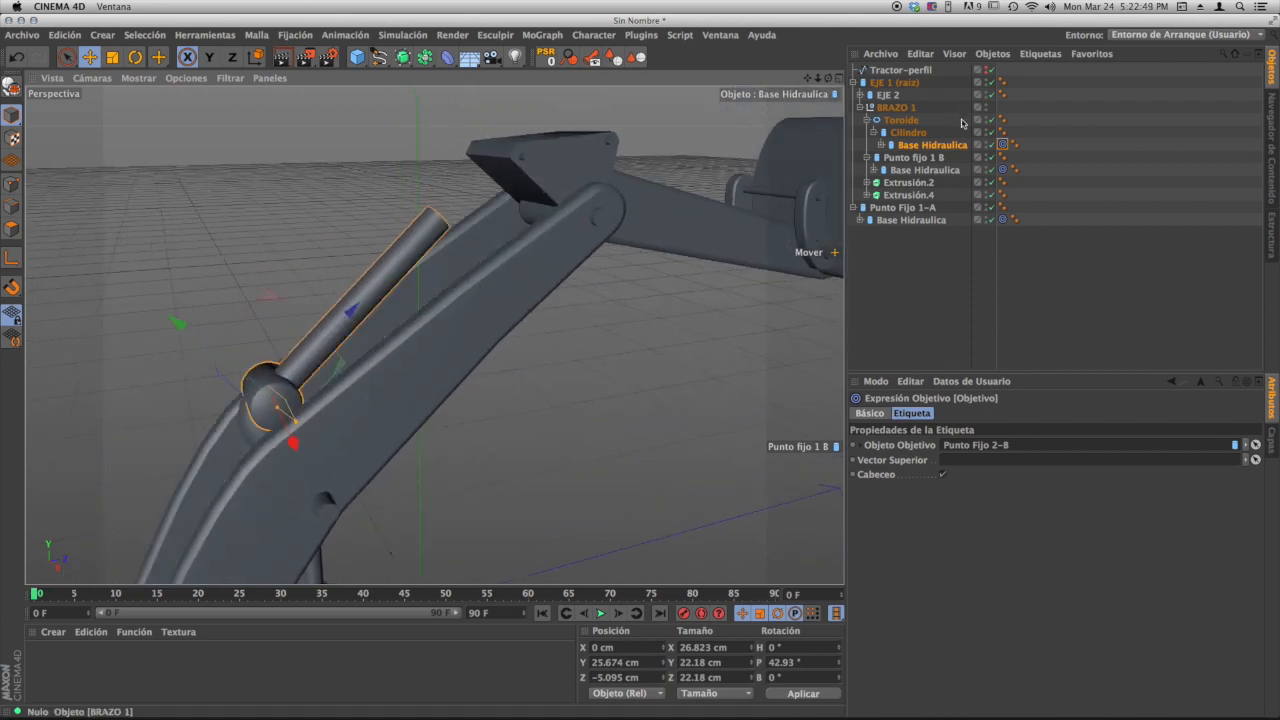
- Duplicate Base Hidraulica to the top level and move the copy to about Y 171.8 cm and Z -105.3 cm
click(917, 146)
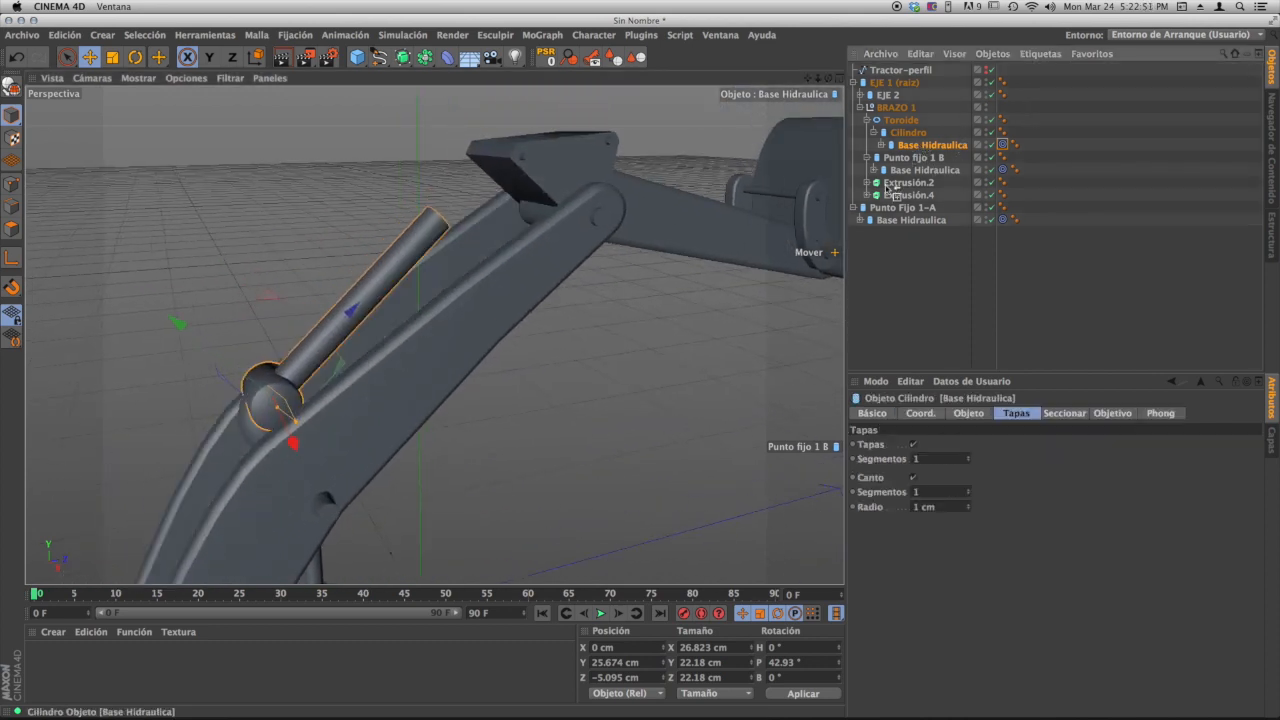
ctrl+drag(915, 260, 919, 288)
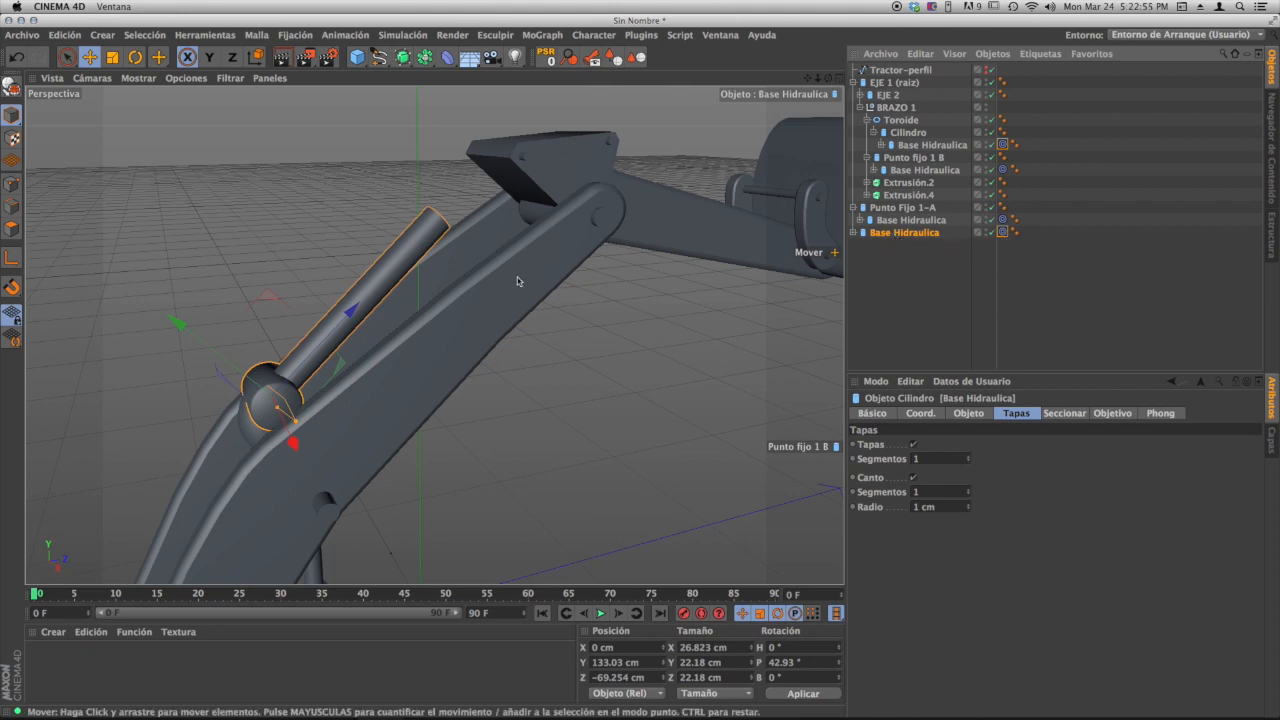
click(67, 57)
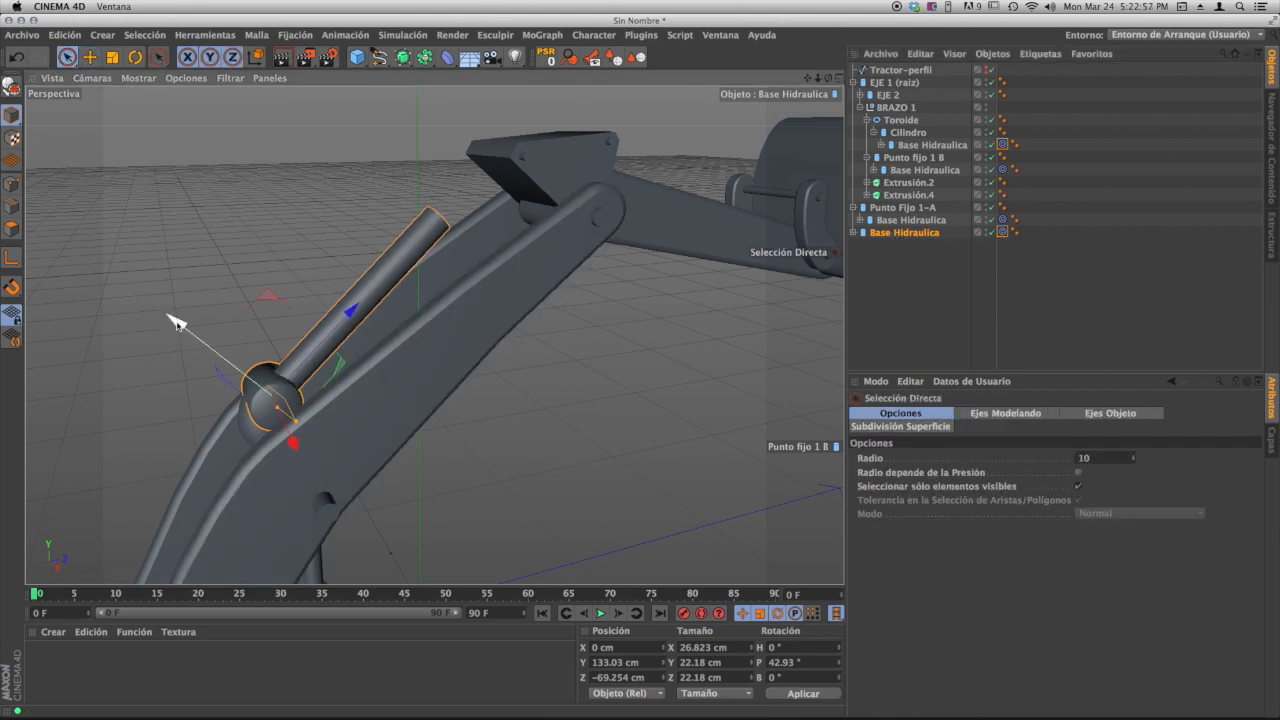
drag(178, 322, 107, 213)
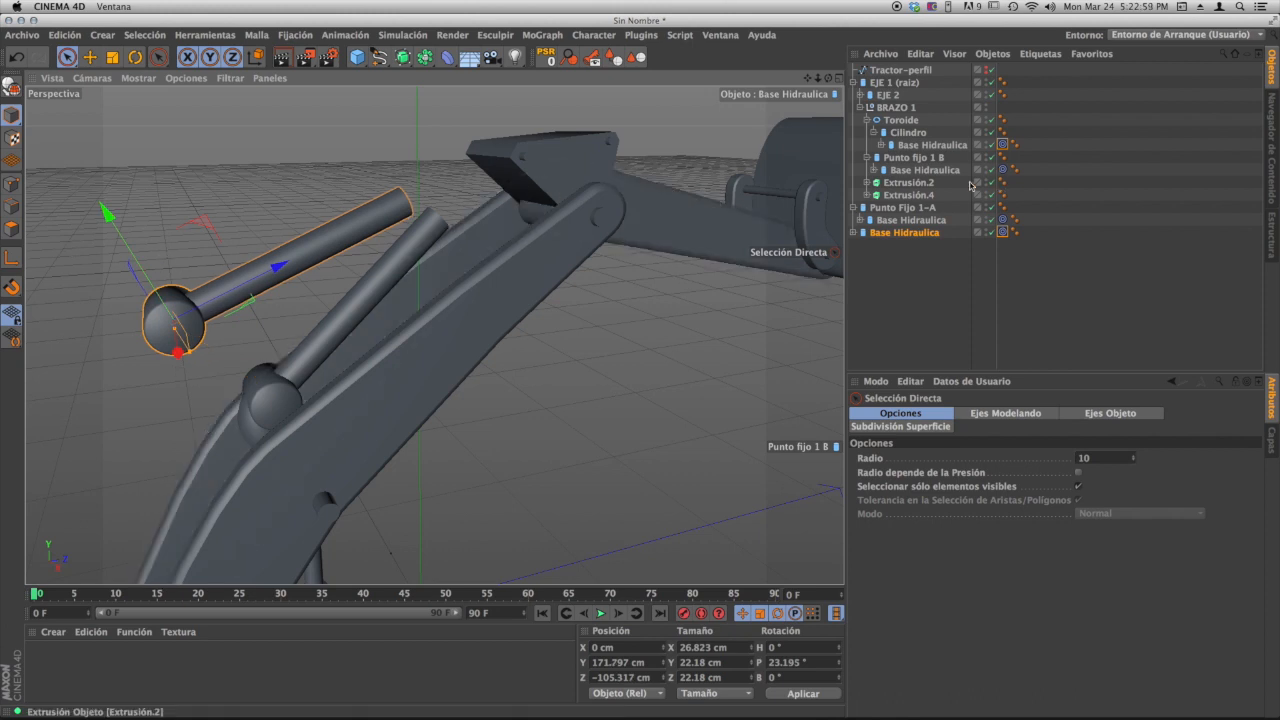
- Retarget the copy's Objetivo tag to the arm's Base Hidraulica and move the copy to about Y 248.6 cm and Z -22.8 cm
click(1003, 232)
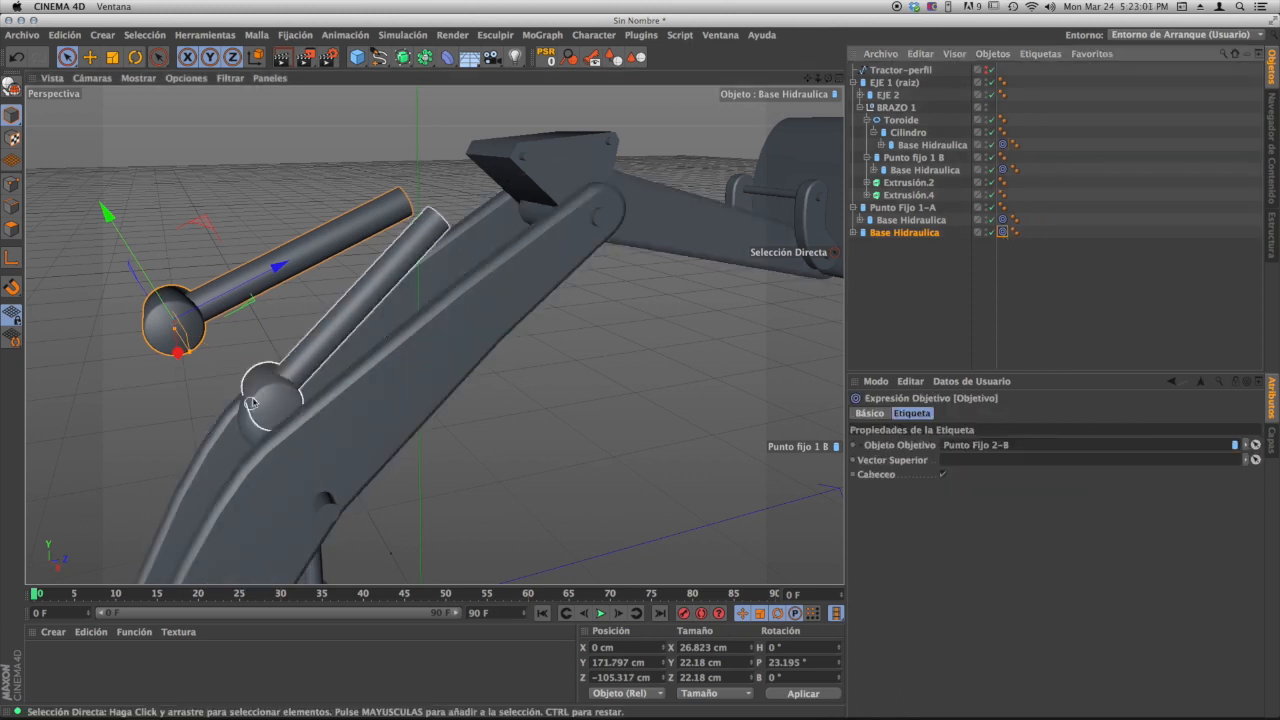
click(1256, 445)
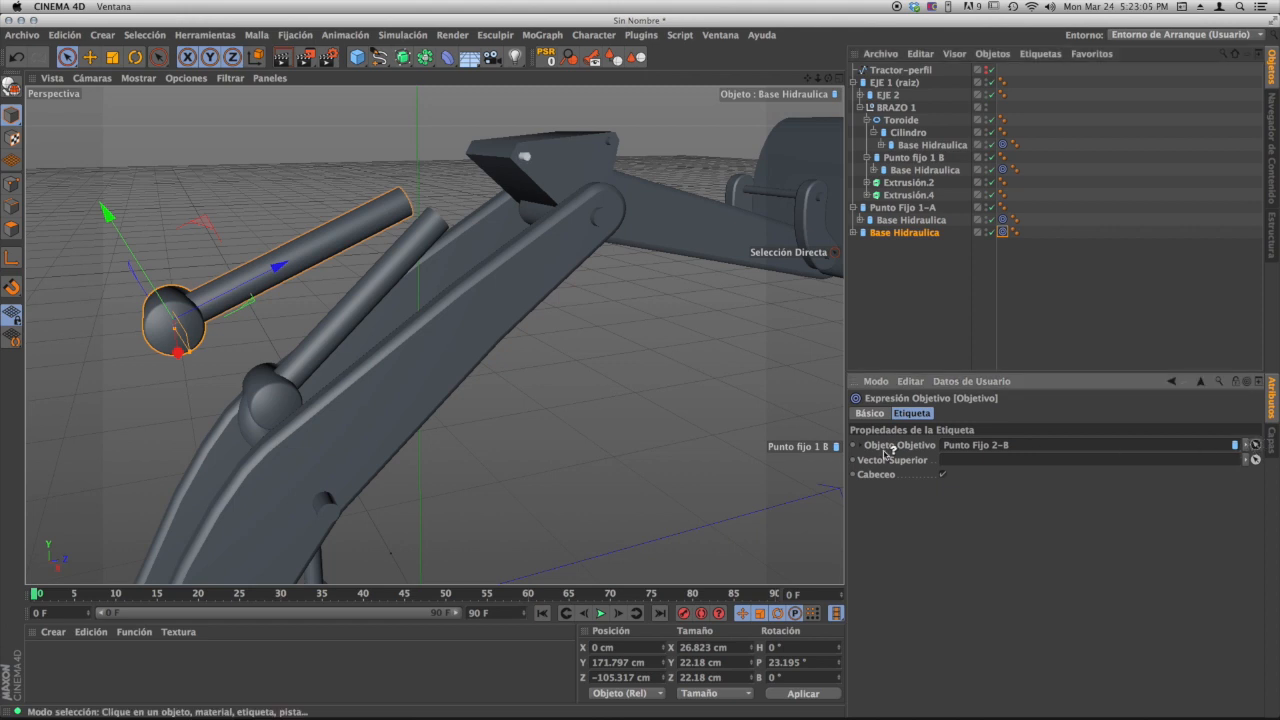
click(281, 394)
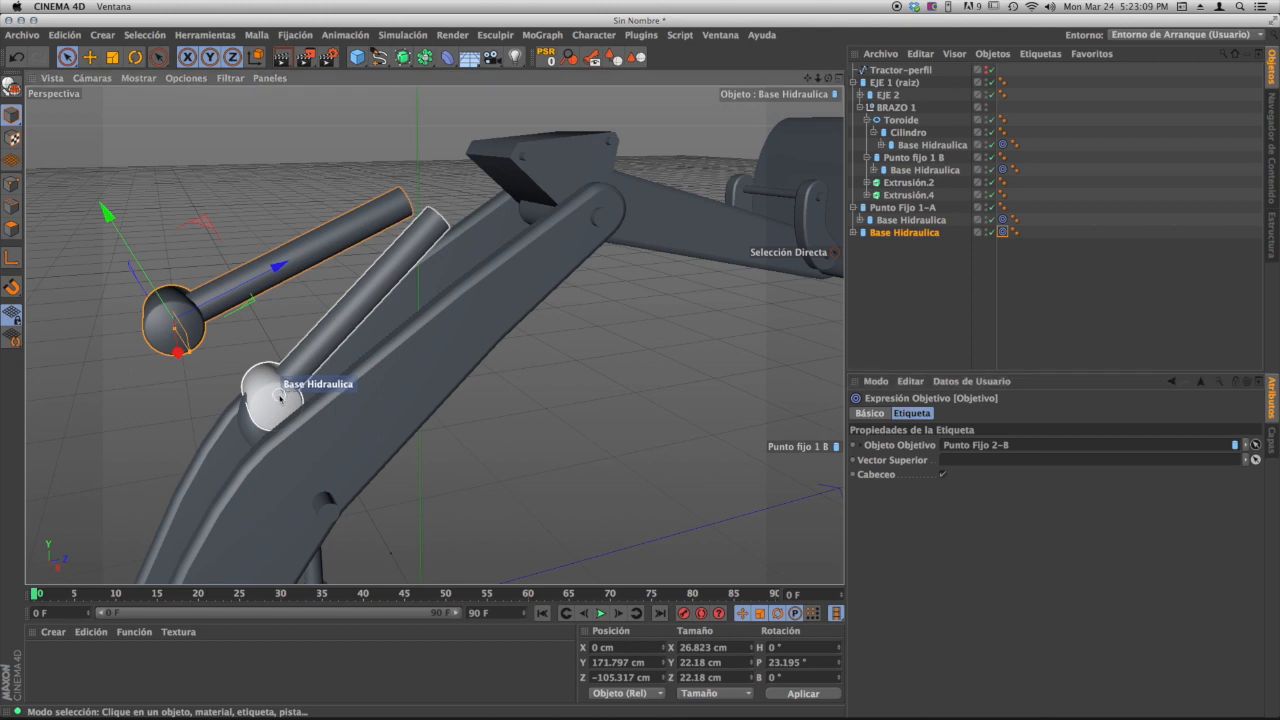
click(73, 60)
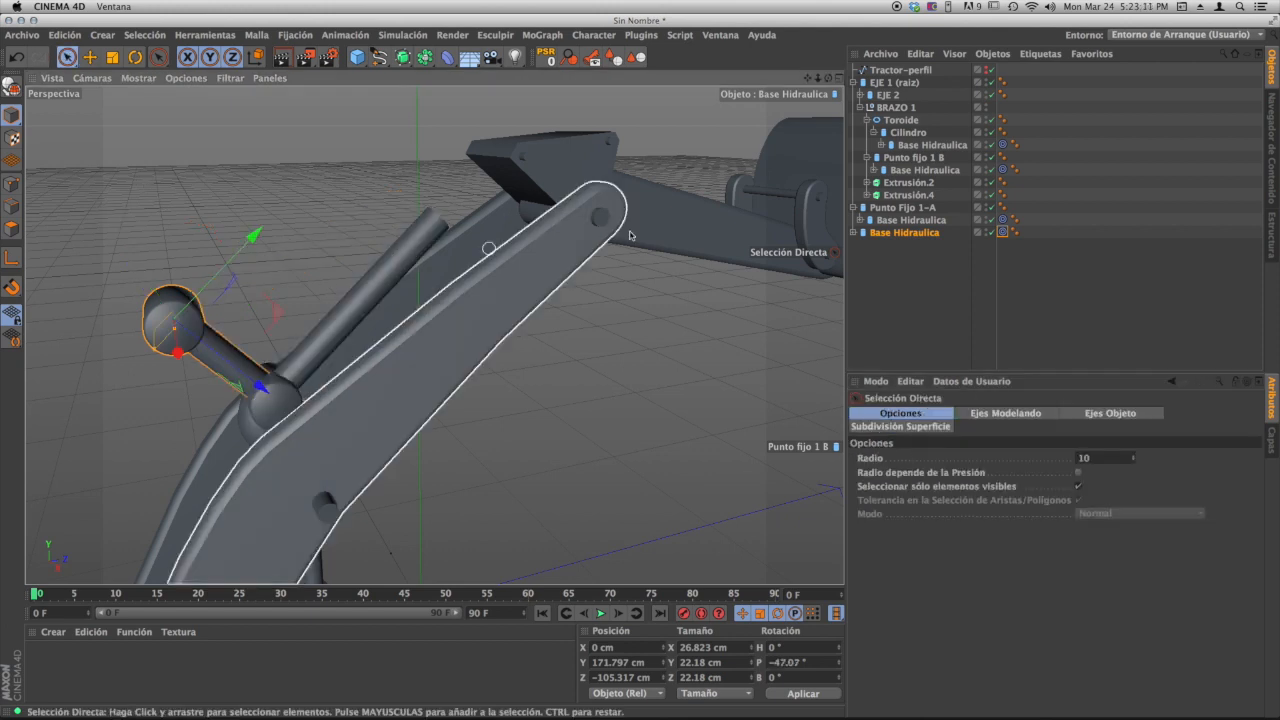
click(885, 235)
drag(254, 236, 420, 92)
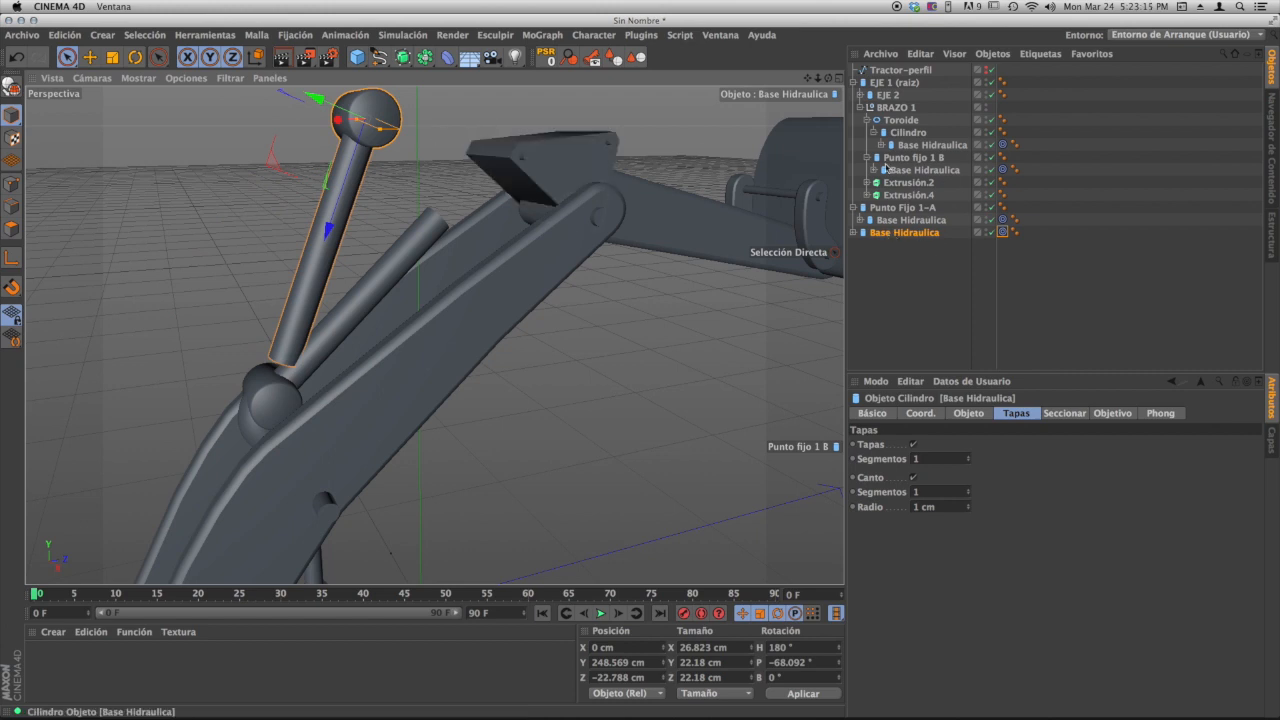
- Expand EJE 2 and select Punto Fijo 2-B, the pivot cylinder nested under Codo
click(525, 159)
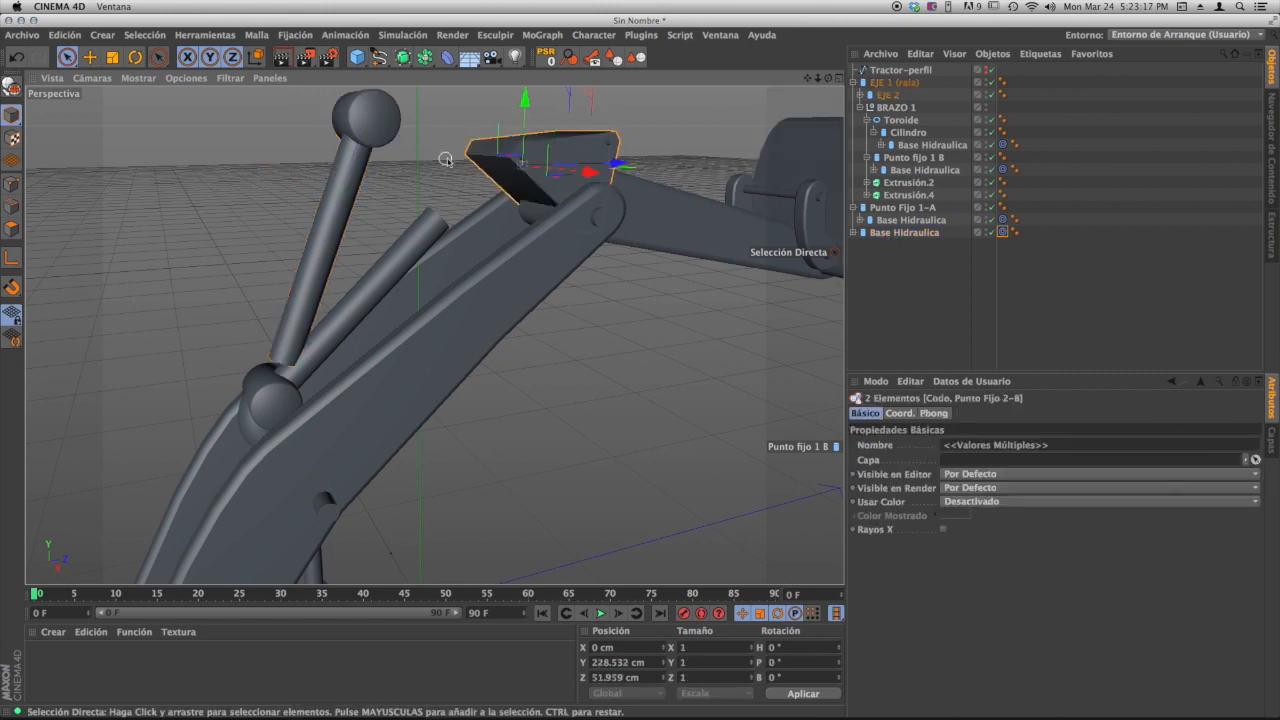
alt+drag(447, 160, 597, 174)
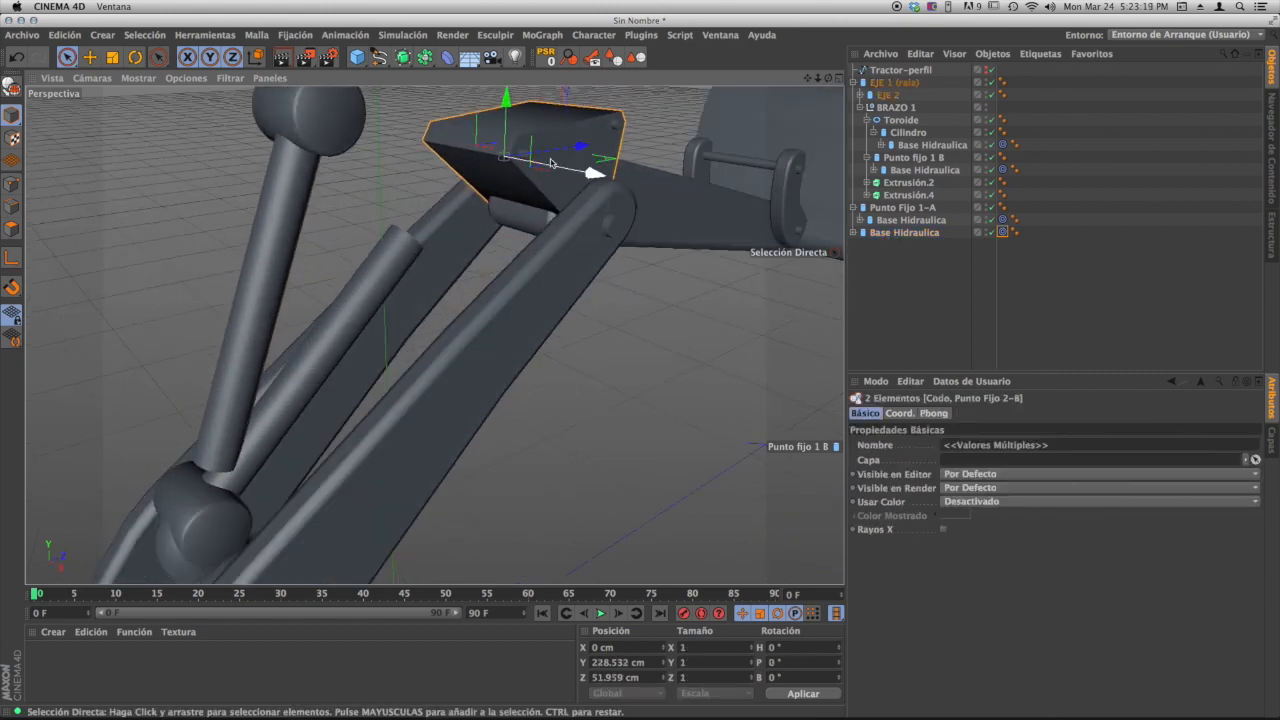
click(398, 173)
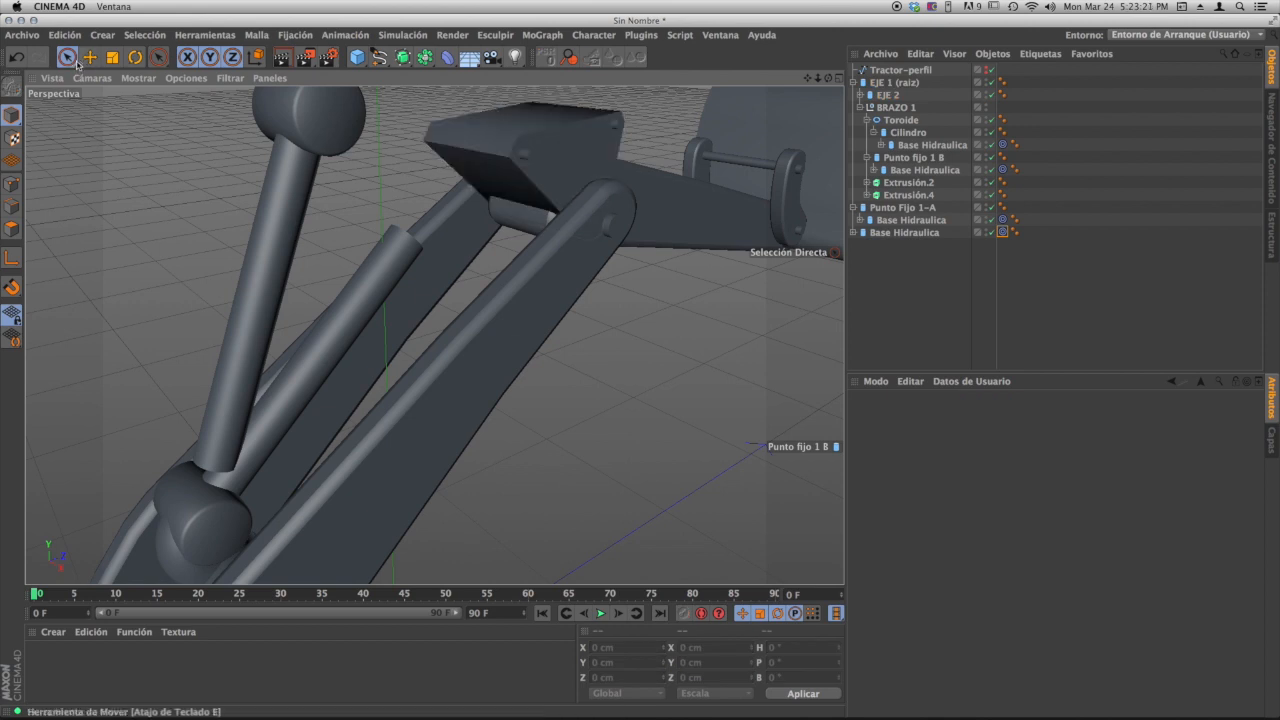
click(529, 157)
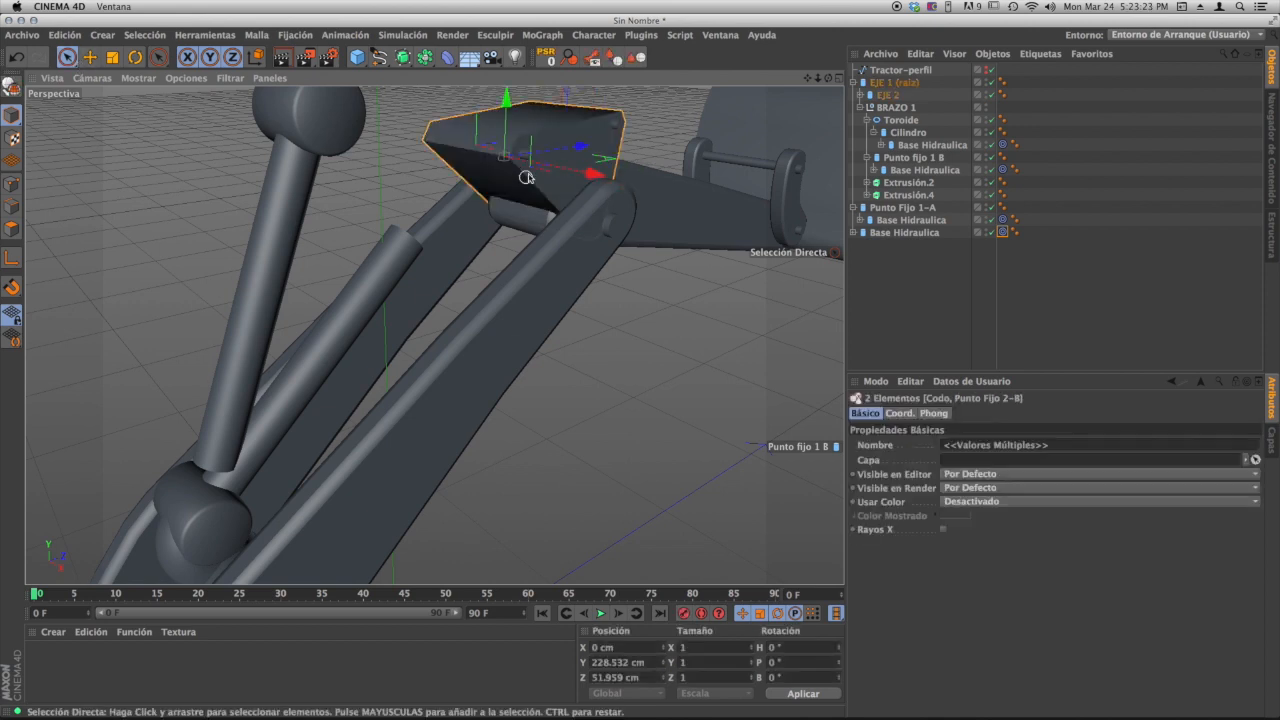
click(580, 126)
click(861, 96)
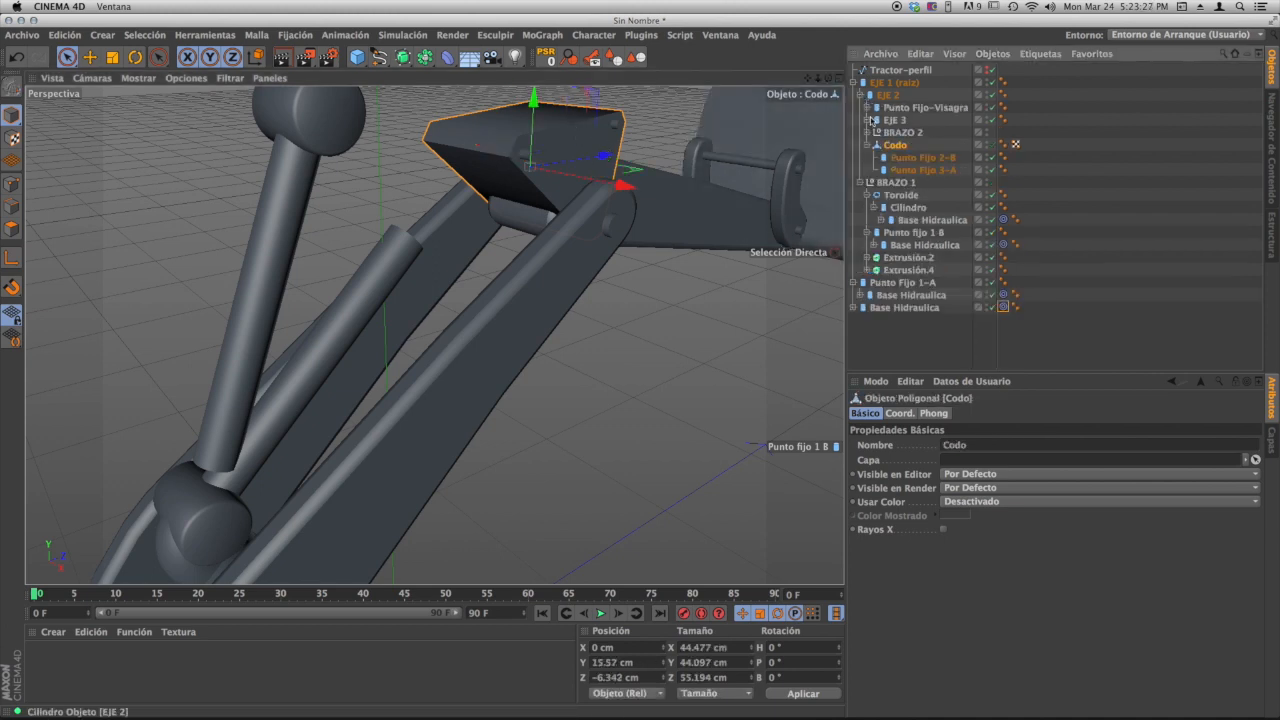
click(915, 158)
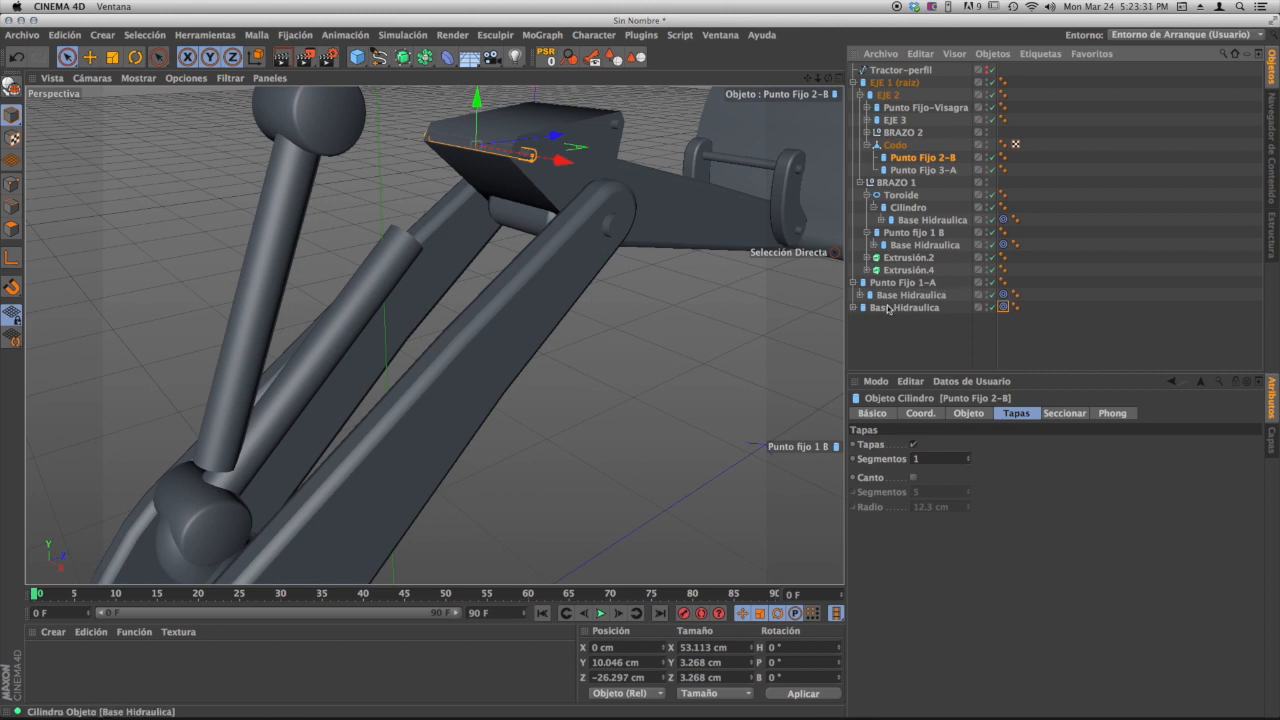
- Nest the top-level Base Hidraulica under Punto Fijo 2-B
drag(929, 160, 930, 162)
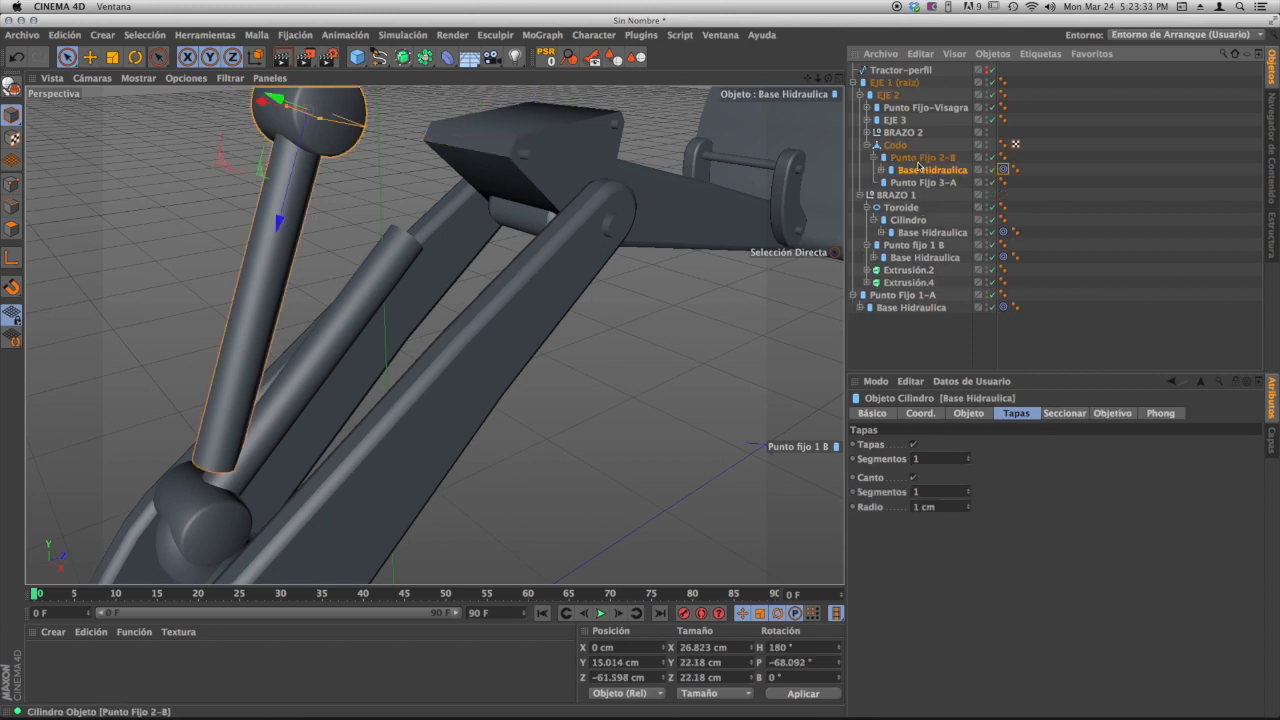
click(918, 158)
click(966, 413)
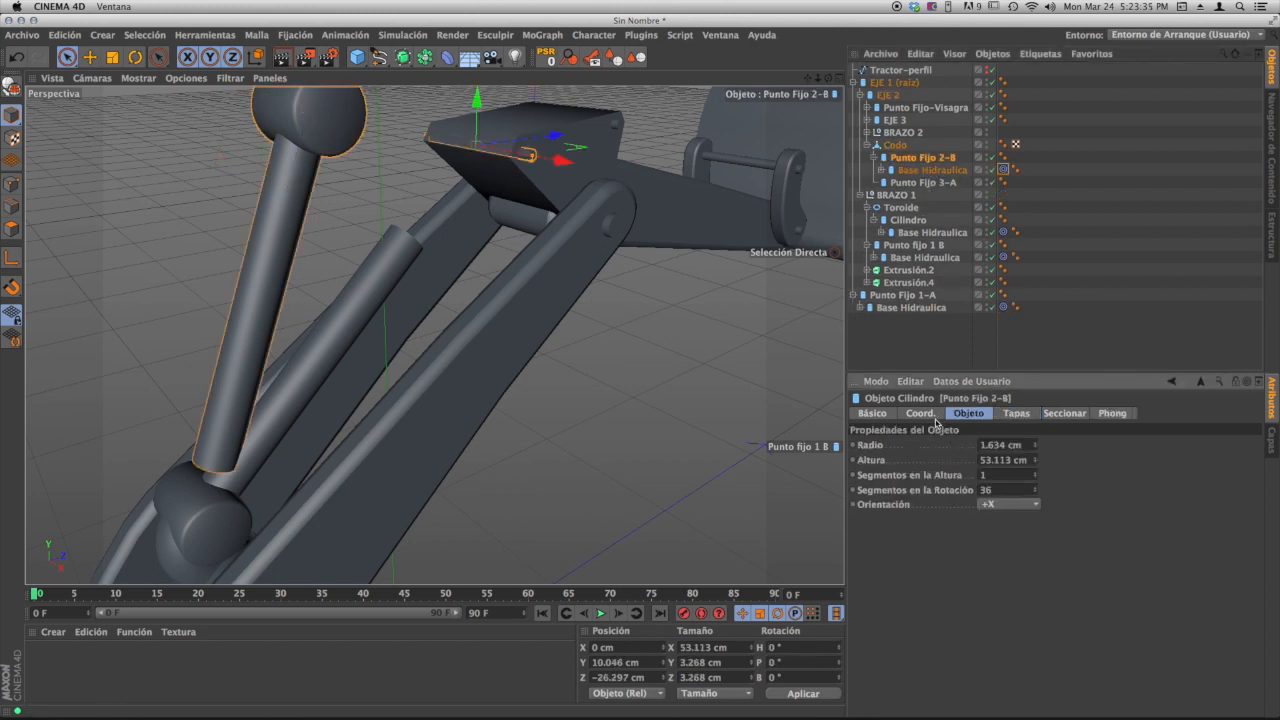
click(920, 413)
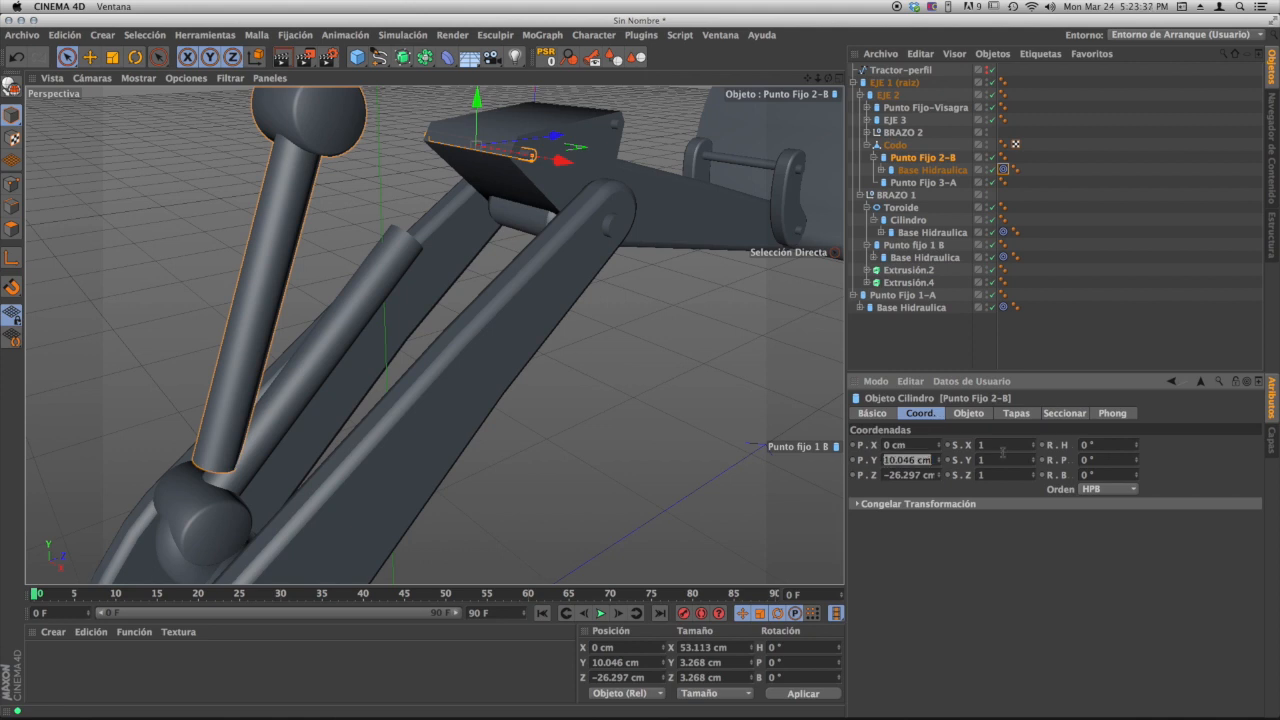
key(Tab)
text(0)
key(Return)
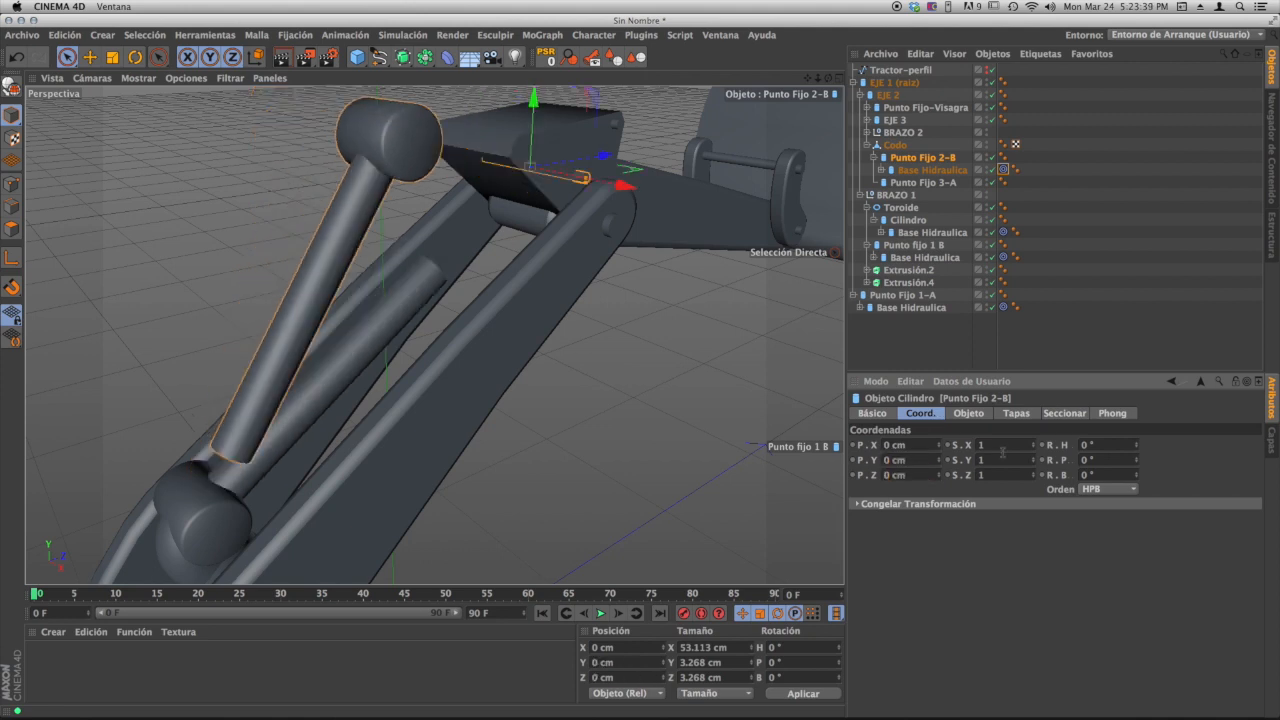
key(super+z)
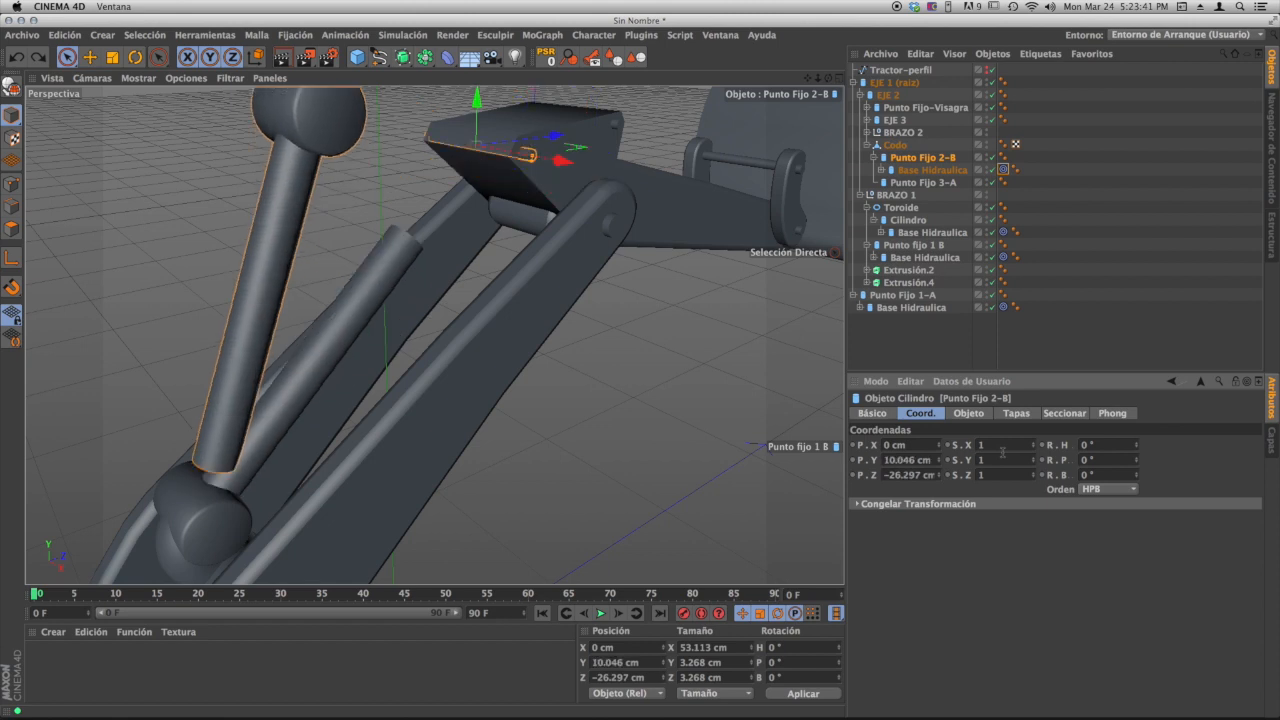
- Set the X, Y and Z position of the Base Hidraulica under Punto Fijo 2-B to 0 cm
click(914, 173)
click(926, 444)
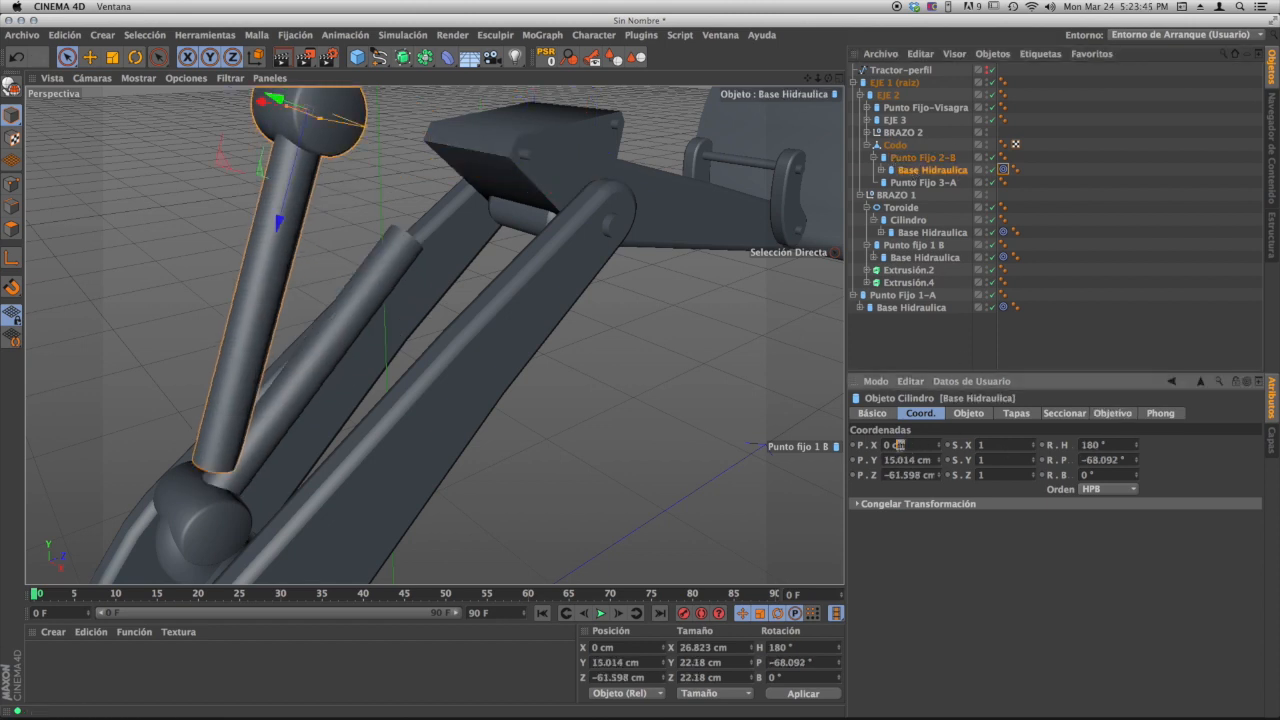
text(0)
key(Tab)
text(0)
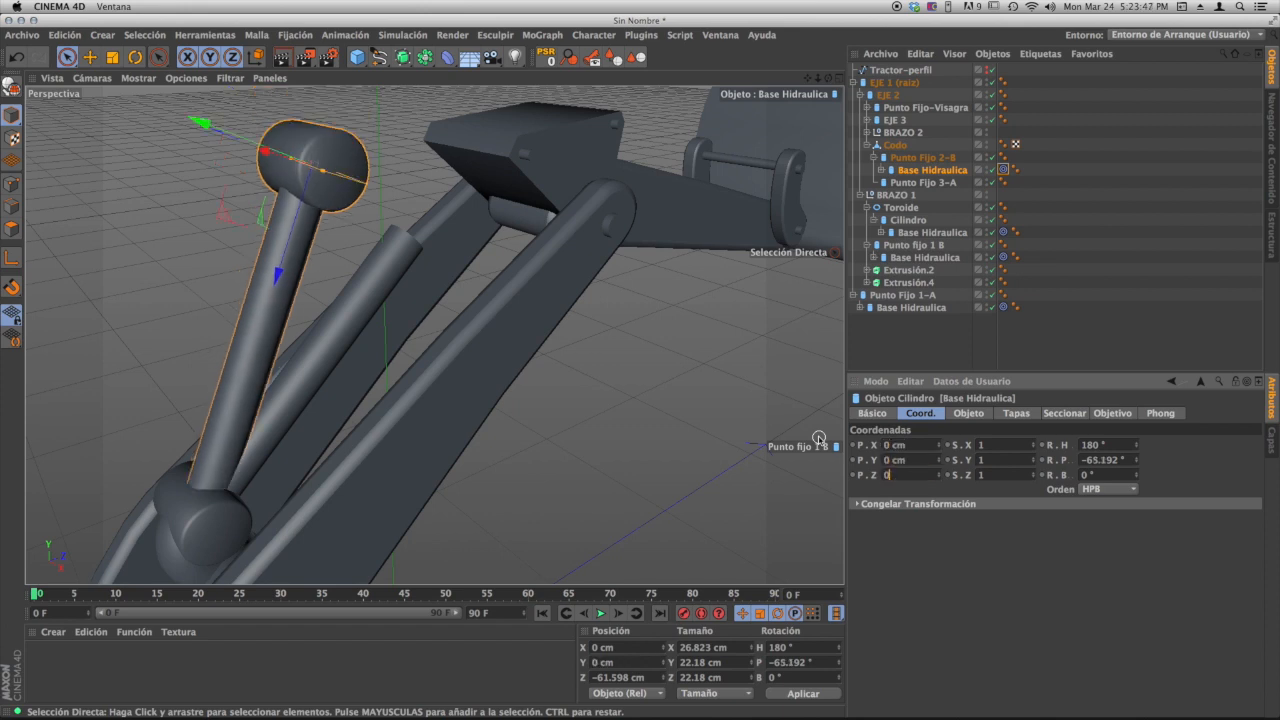
key(Return)
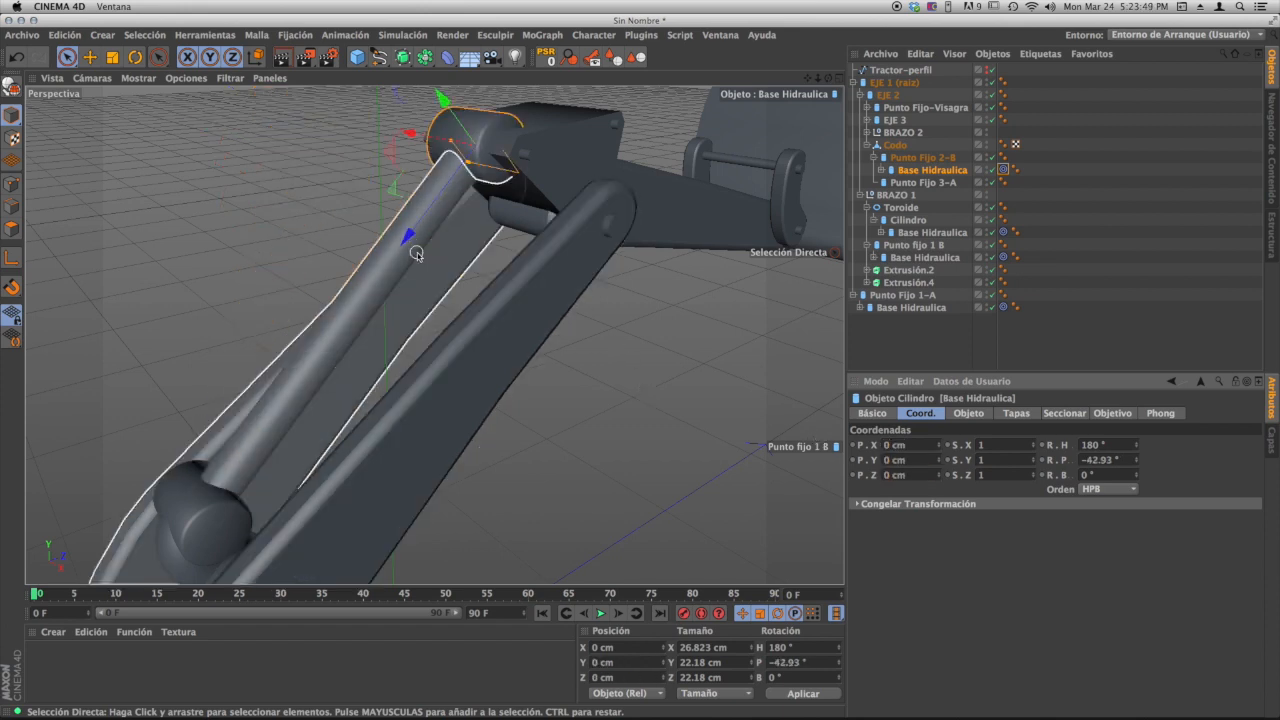
- Resize the Base Hidraulica cylinder under Punto Fijo 2-B to about 37 cm long and 16 cm in diameter
mouse_move(415, 251)
alt+mouse_down()
mouse_move(431, 206)
mouse_move(372, 252)
mouse_move(415, 254)
alt+mouse_up()
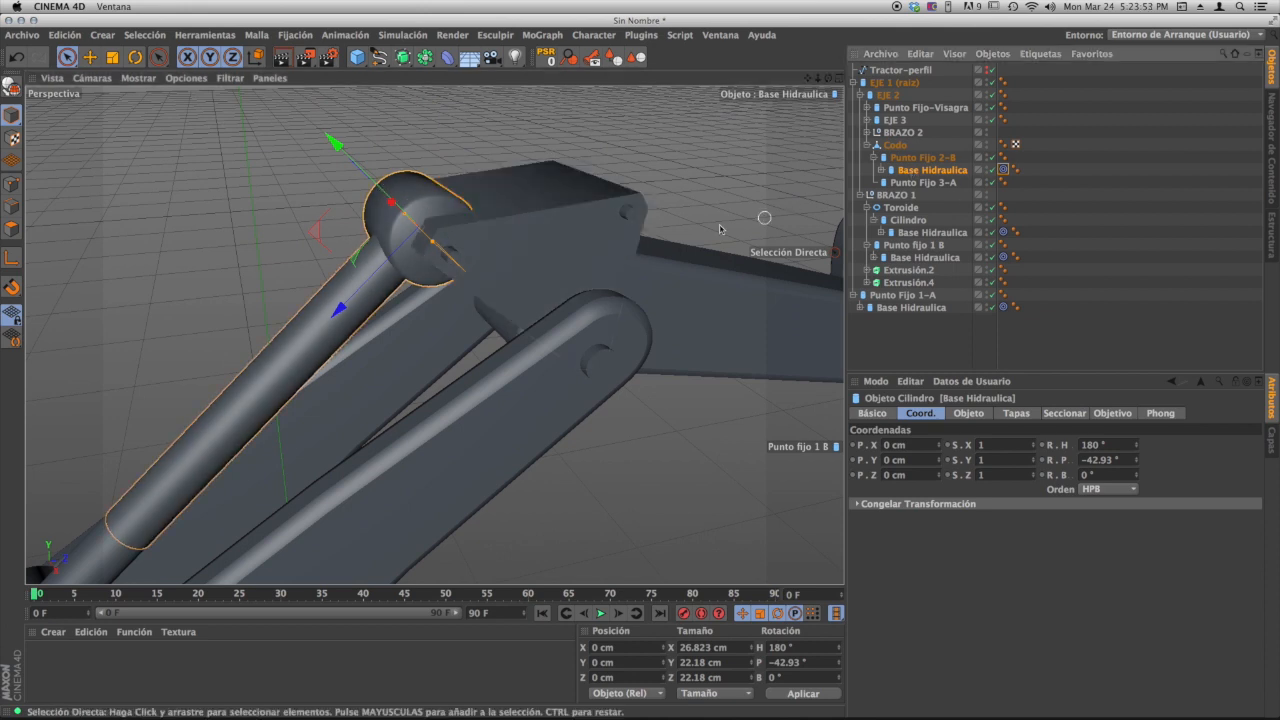
alt+drag(410, 220, 383, 289)
alt+right_drag(383, 289, 468, 250)
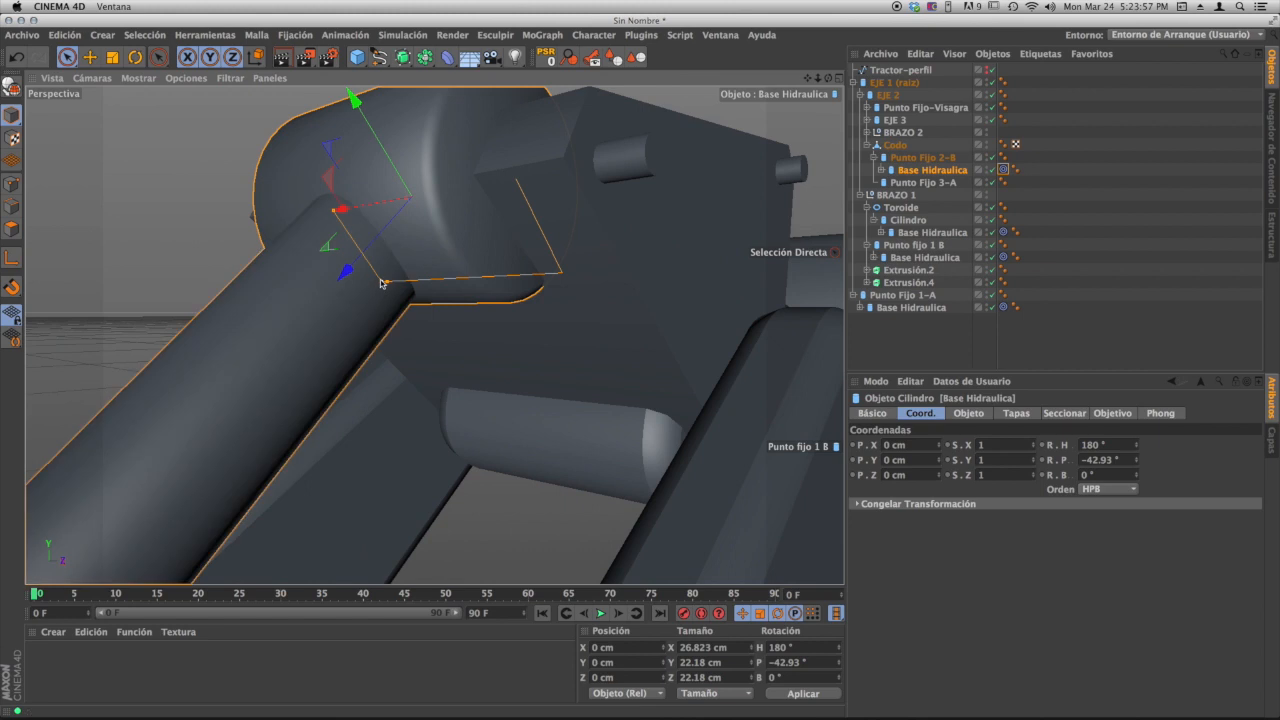
mouse_move(382, 284)
mouse_down()
mouse_move(354, 241)
mouse_move(368, 265)
mouse_up()
alt+right_drag(521, 257, 435, 265)
alt+drag(520, 266, 398, 218)
alt+drag(508, 237, 446, 280)
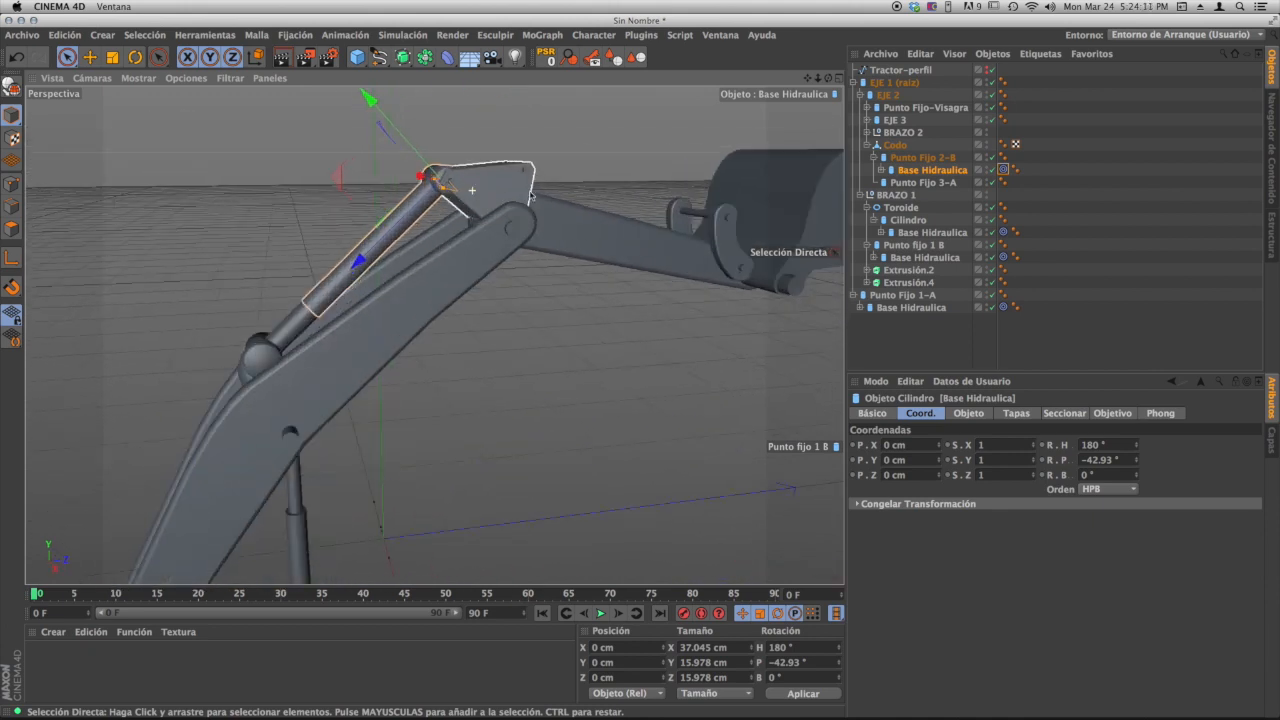
- Resize the Punto Fijo 2-B pivot cylinder to about 48.8 cm long and 7.3 cm in diameter
scroll(475, 188, up, 6)
alt+middle_drag(483, 171, 451, 350)
alt+drag(451, 350, 482, 343)
alt+right_drag(482, 343, 557, 320)
alt+drag(557, 320, 533, 366)
click(531, 311)
mouse_move(549, 339)
alt+mouse_down()
mouse_move(646, 317)
mouse_move(683, 340)
mouse_move(518, 315)
mouse_move(652, 323)
mouse_move(517, 351)
mouse_move(553, 345)
alt+mouse_up()
scroll(643, 329, down, 5)
alt+middle_drag(643, 329, 423, 251)
scroll(405, 234, down, 5)
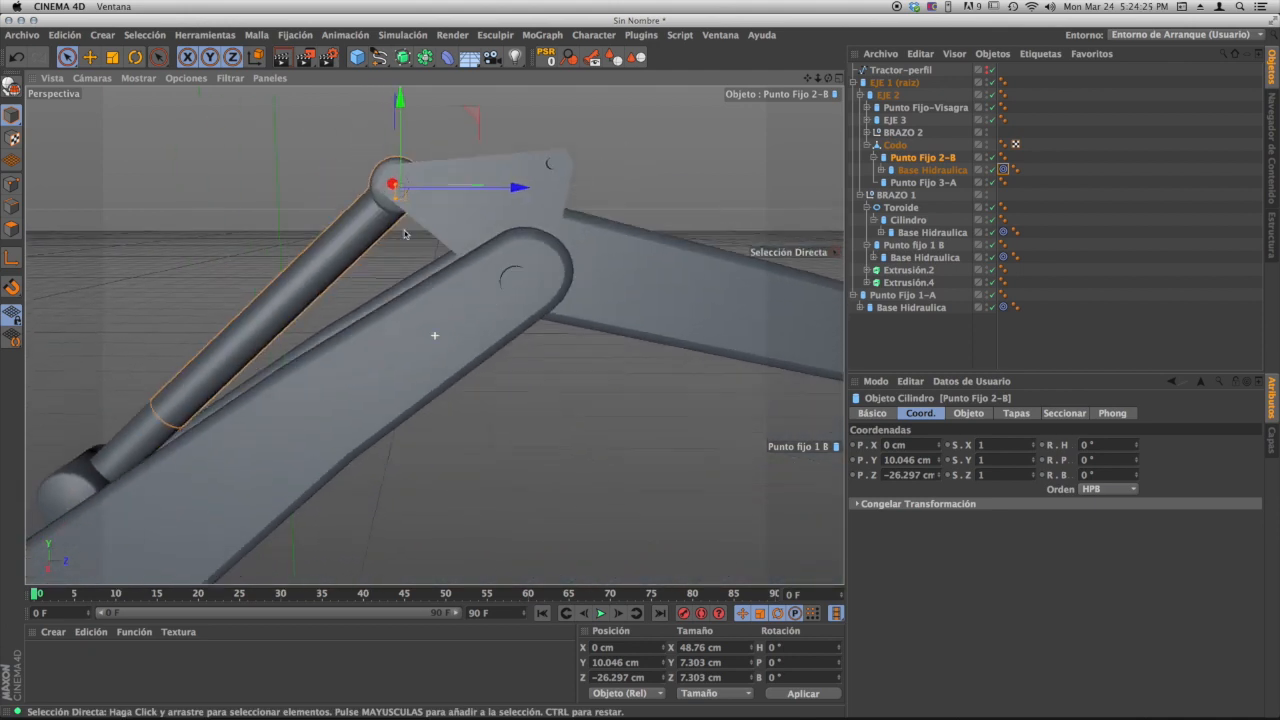
- Thin the piston rod cylinder attached to the Base Hidraulica of Punto Fijo 2-B to about 7.1 cm in diameter
alt+drag(405, 234, 540, 246)
scroll(540, 246, down, 5)
alt+drag(467, 295, 460, 315)
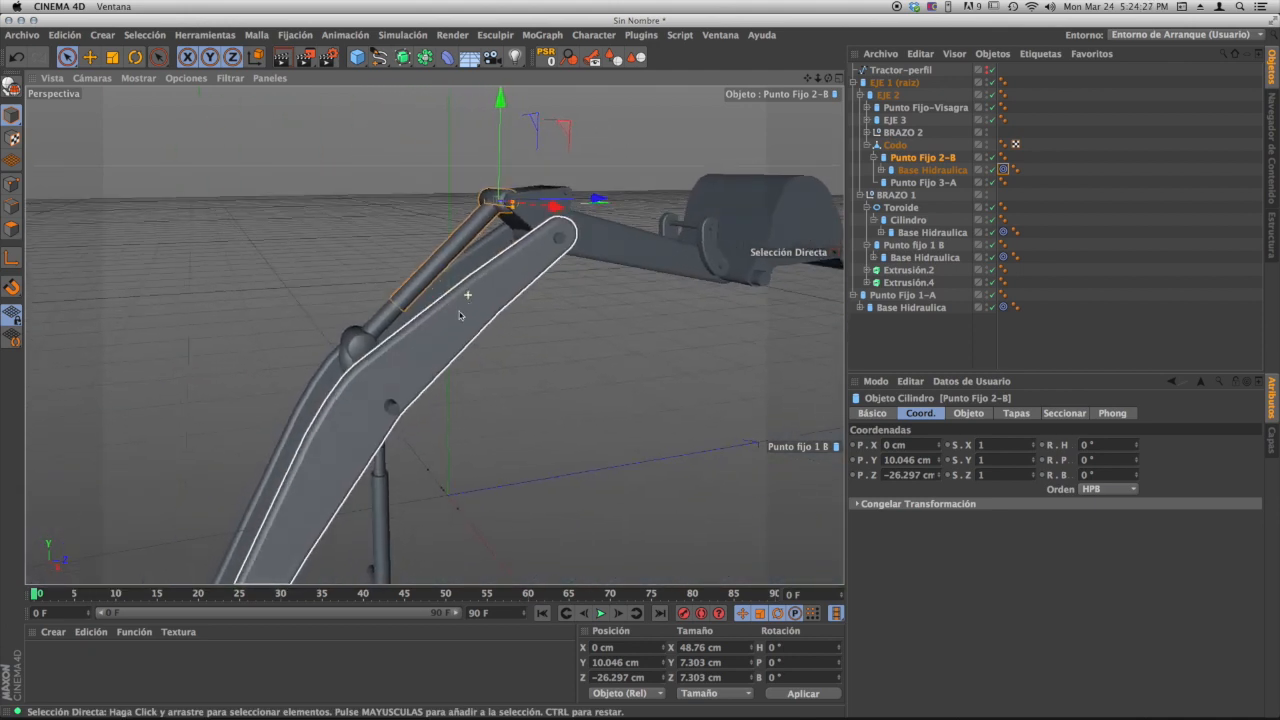
alt+middle_drag(500, 267, 541, 278)
alt+right_drag(520, 286, 597, 274)
alt+drag(509, 306, 557, 339)
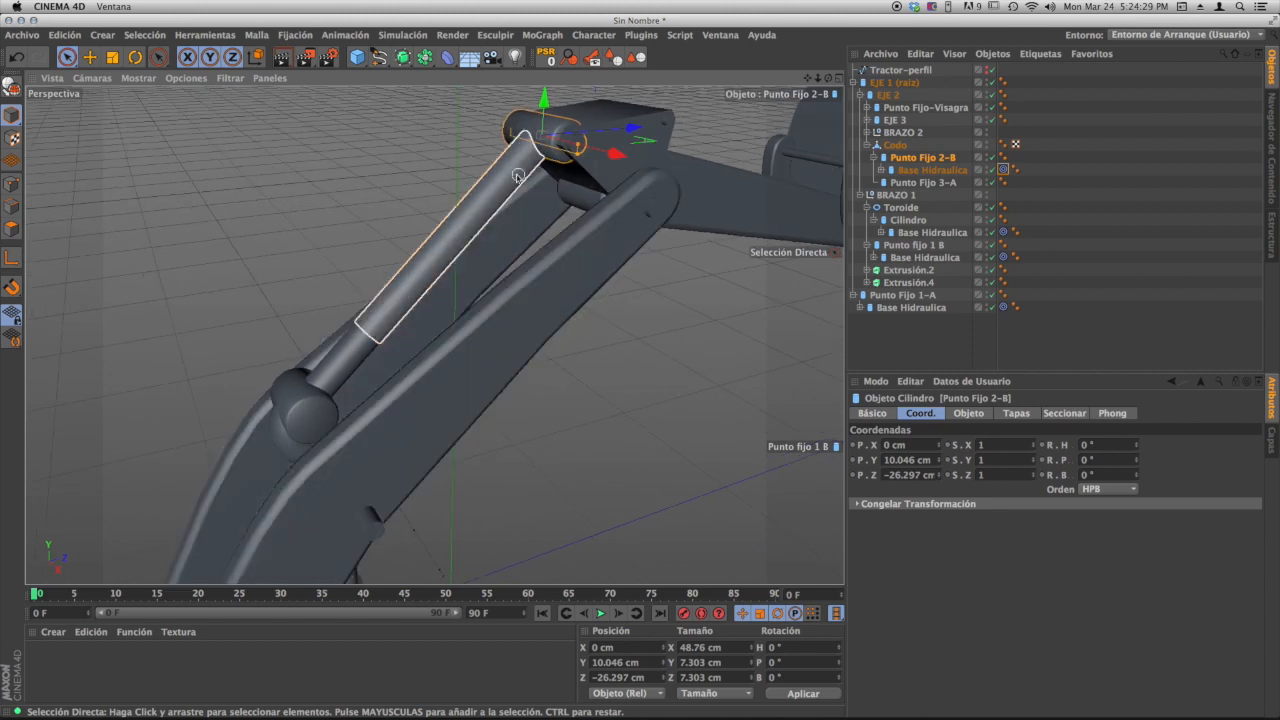
click(517, 176)
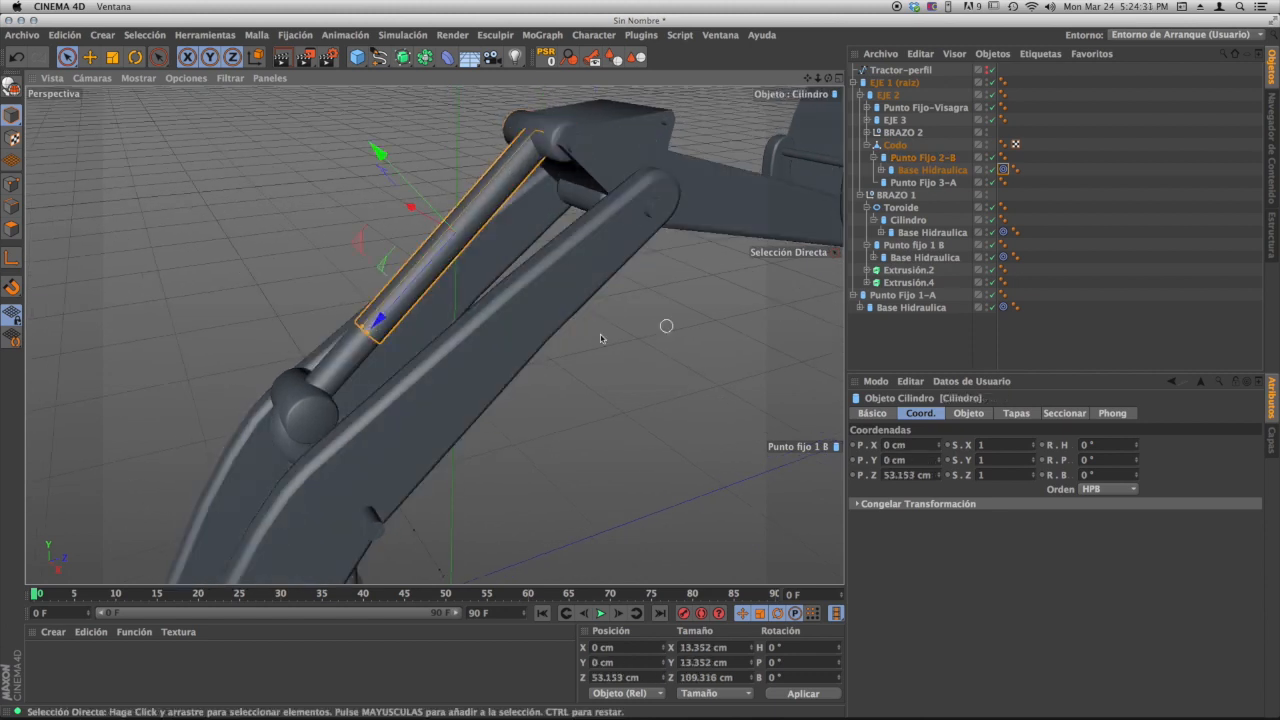
scroll(401, 334, up, 5)
alt+drag(369, 294, 505, 285)
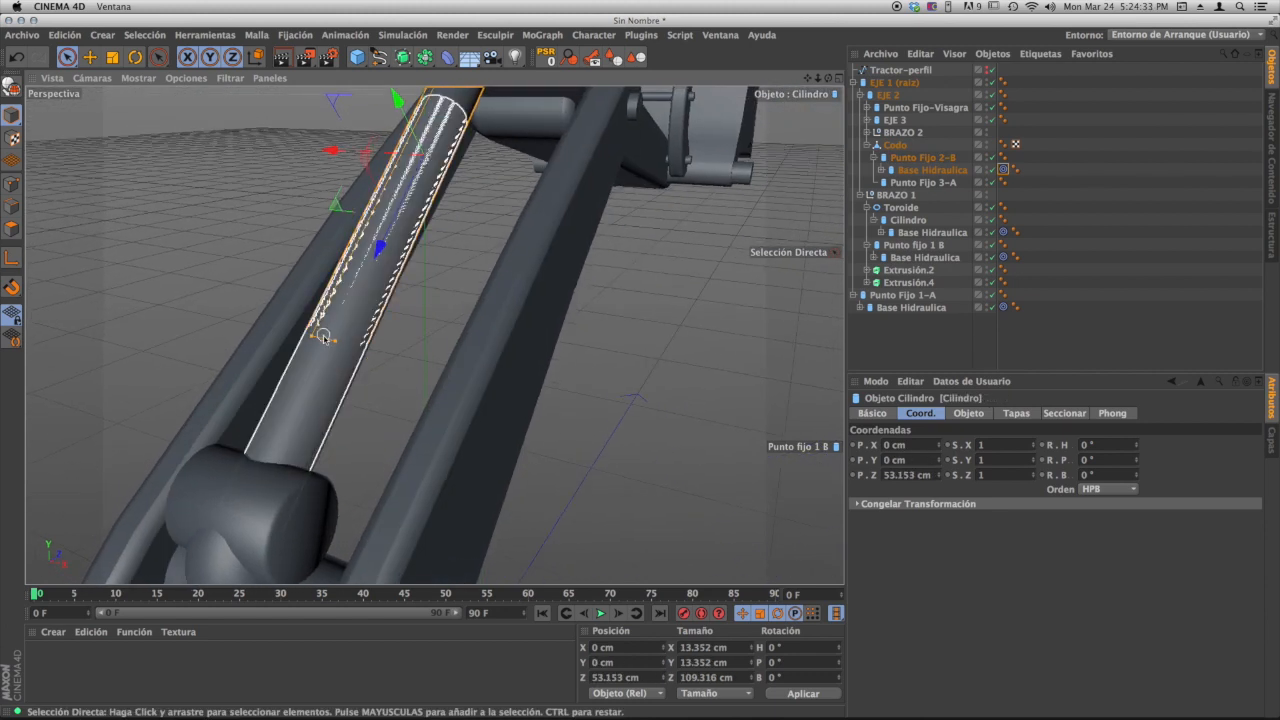
drag(323, 336, 320, 340)
alt+drag(320, 340, 432, 252)
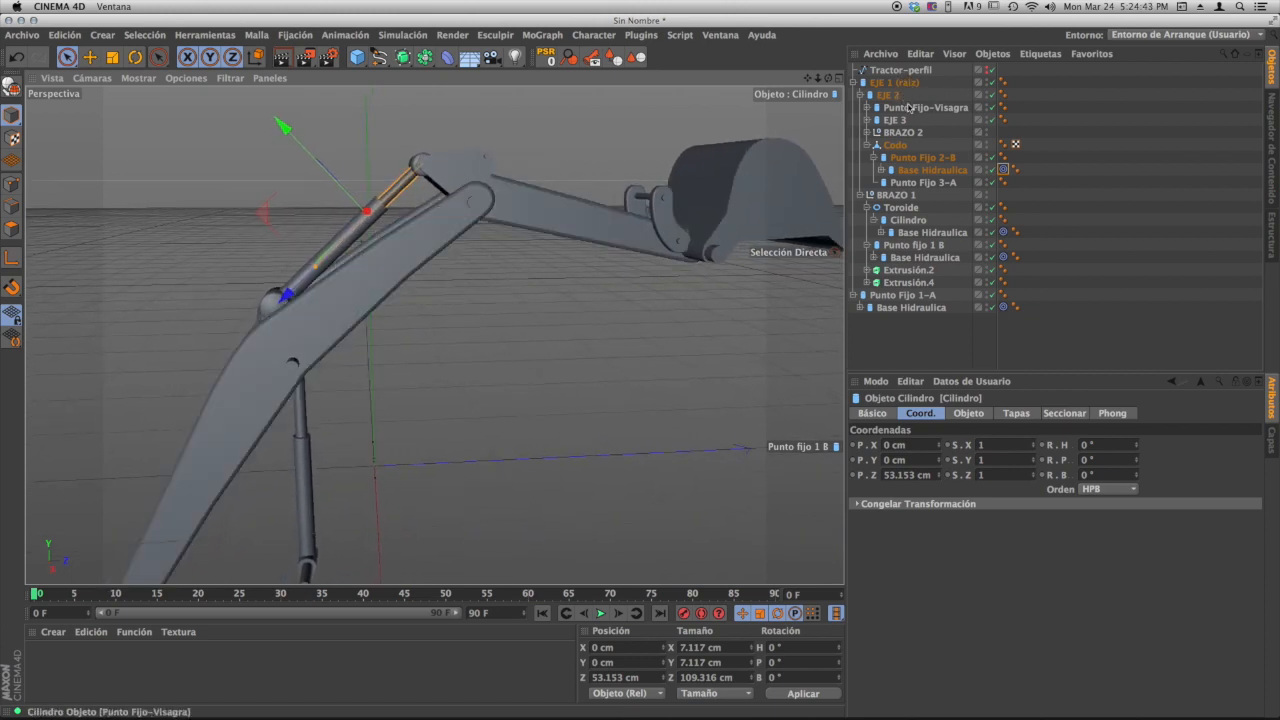
- Rotate EJE 2 to a pitch of about -23.4° to test how the second piston follows the elbow
click(899, 133)
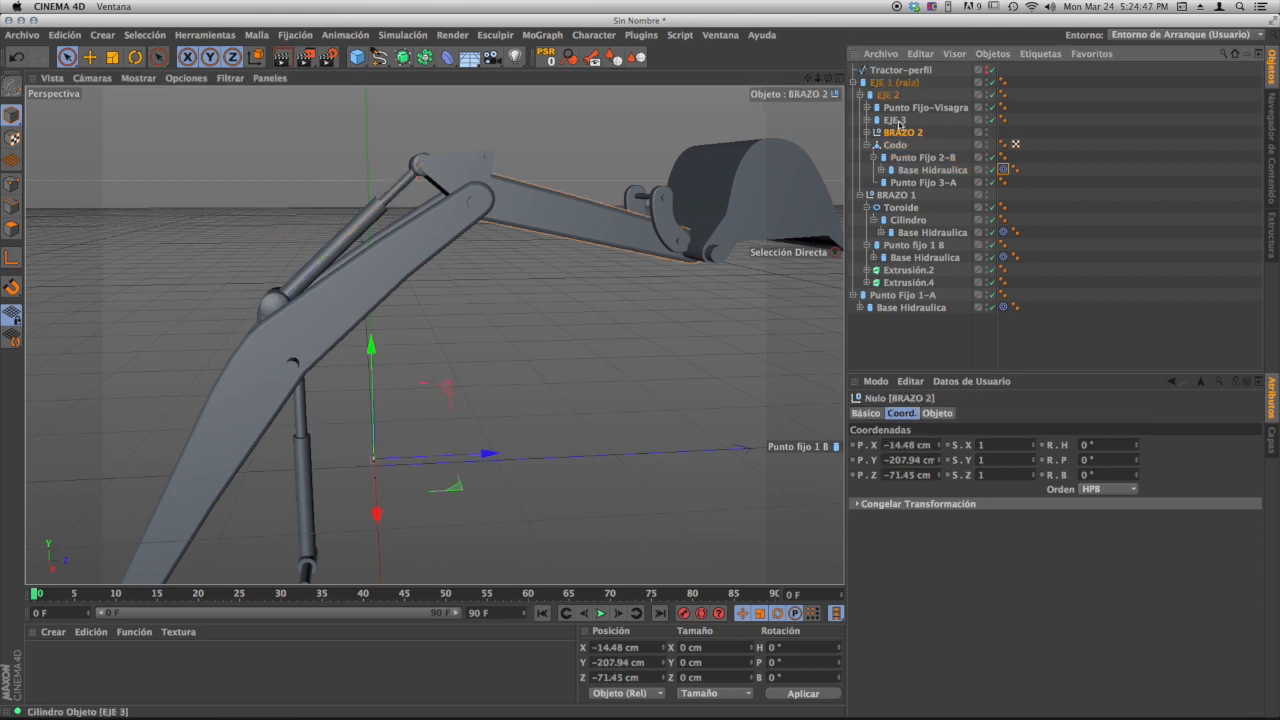
click(897, 120)
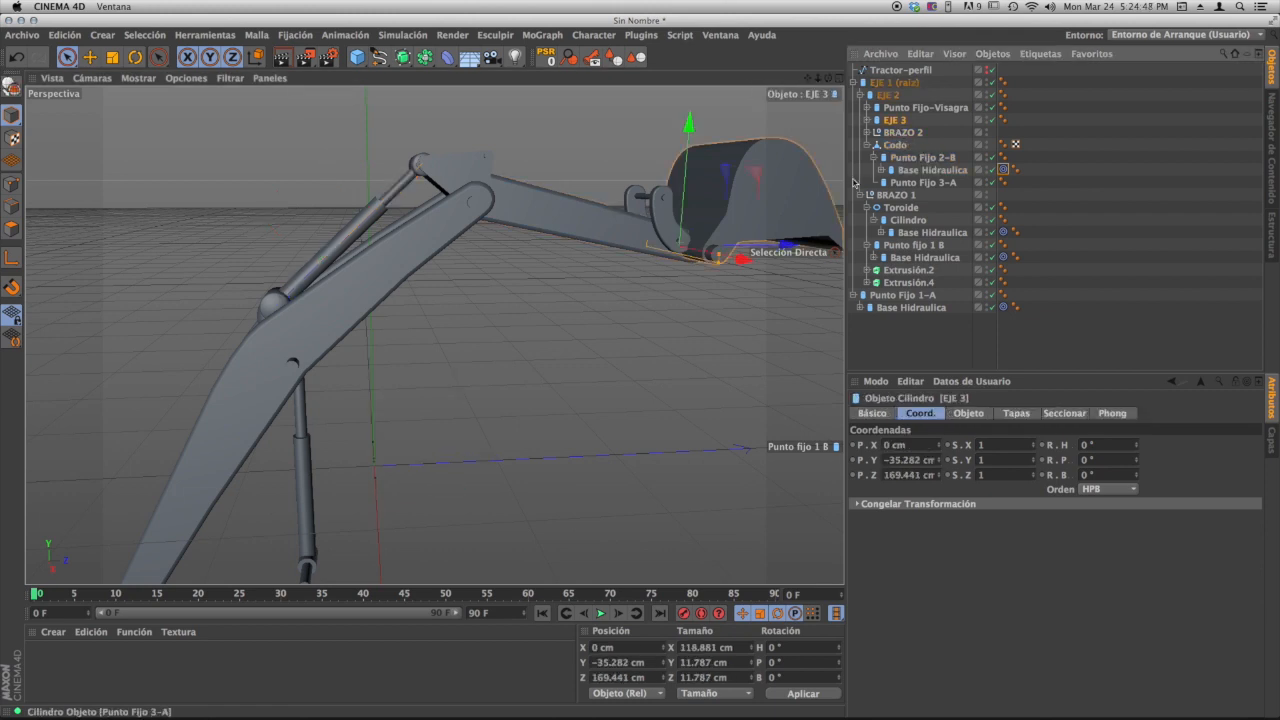
click(882, 94)
key(r)
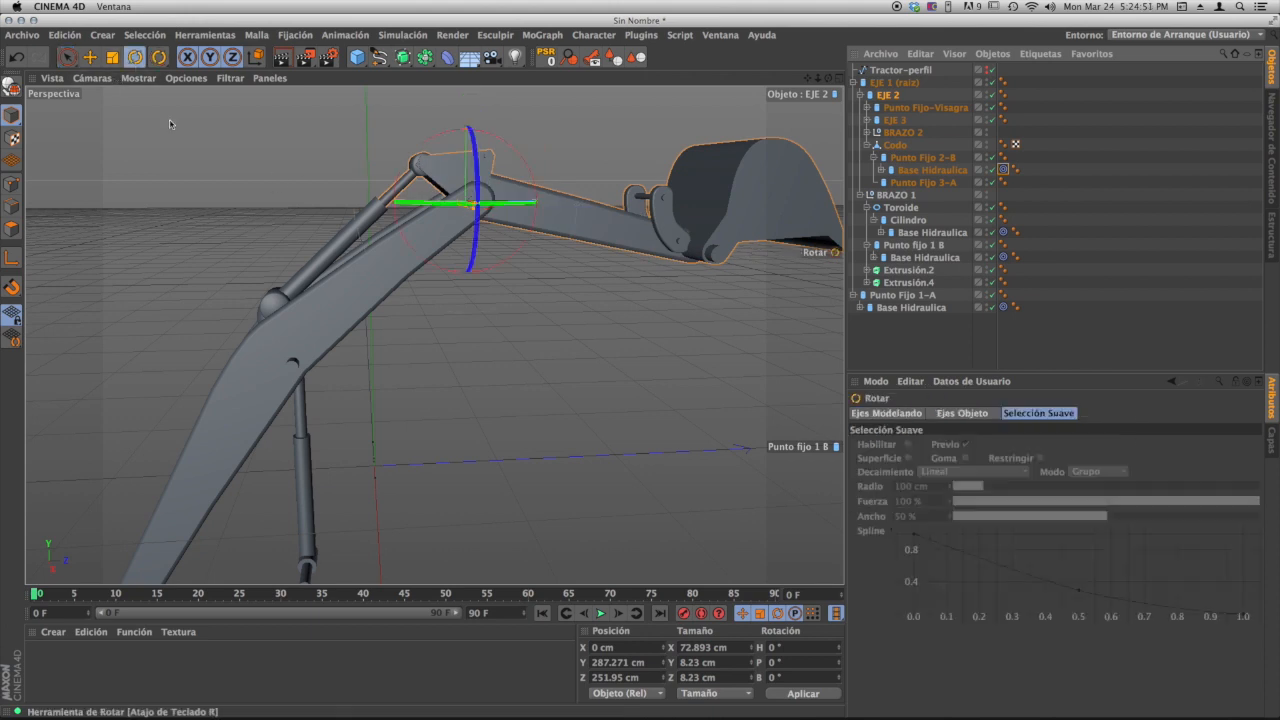
alt+drag(322, 240, 434, 334)
mouse_move(514, 201)
mouse_down()
mouse_move(520, 228)
mouse_move(508, 195)
mouse_move(503, 244)
mouse_move(505, 205)
mouse_move(508, 225)
mouse_up()
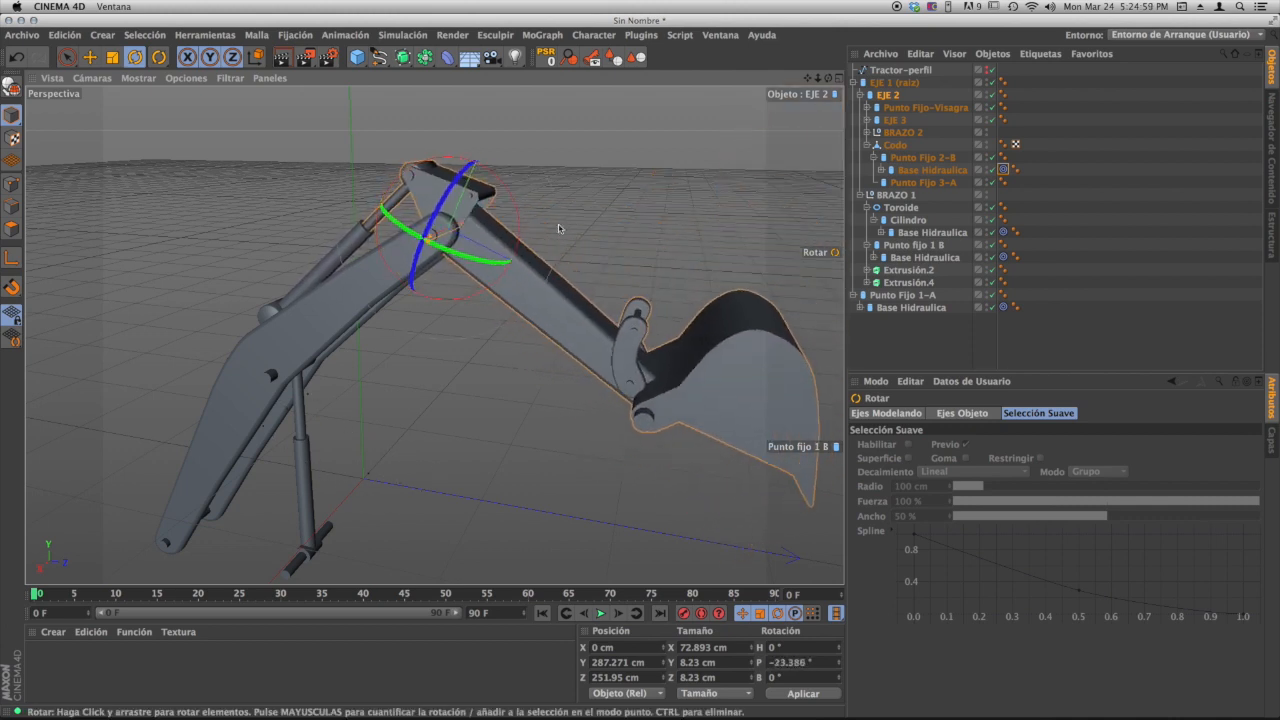
- Rotate EJE 1 (raiz) to a pitch of about 5.7° to test both pistons with the whole arm
click(895, 82)
drag(185, 478, 216, 484)
alt+drag(314, 357, 385, 344)
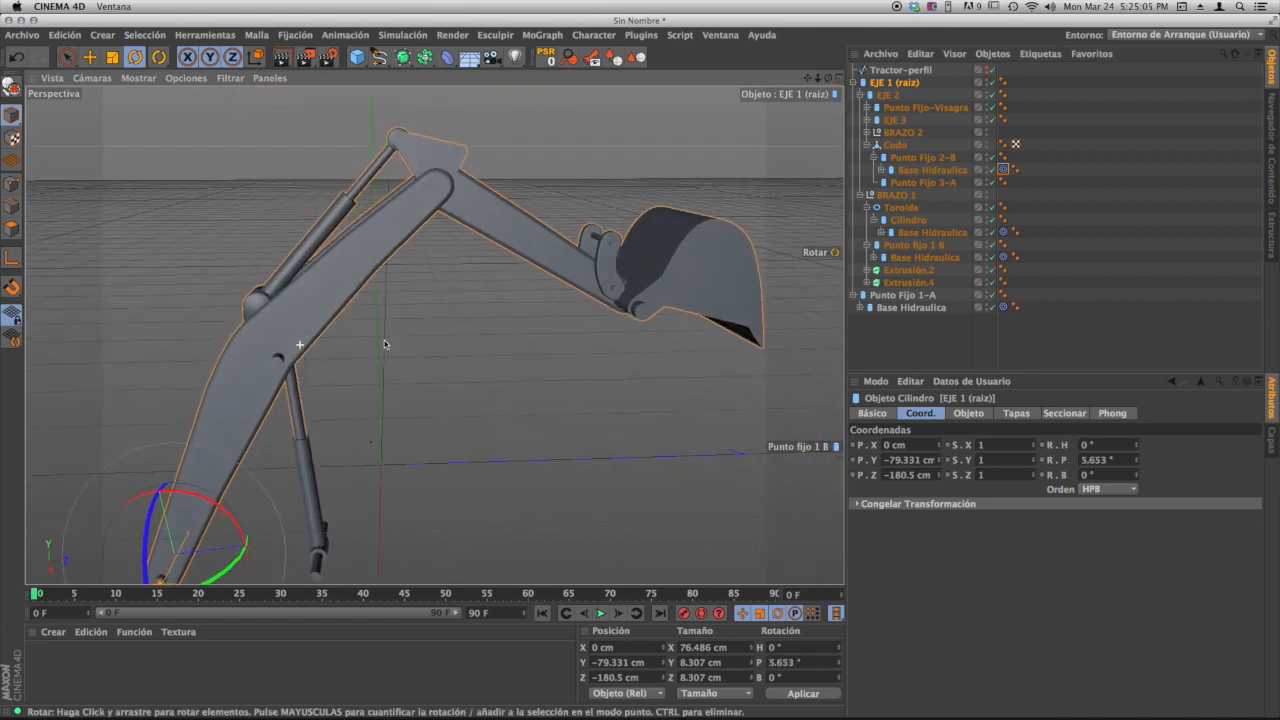
alt+middle_drag(381, 203, 365, 257)
alt+right_drag(365, 257, 414, 246)
alt+middle_drag(460, 208, 466, 237)
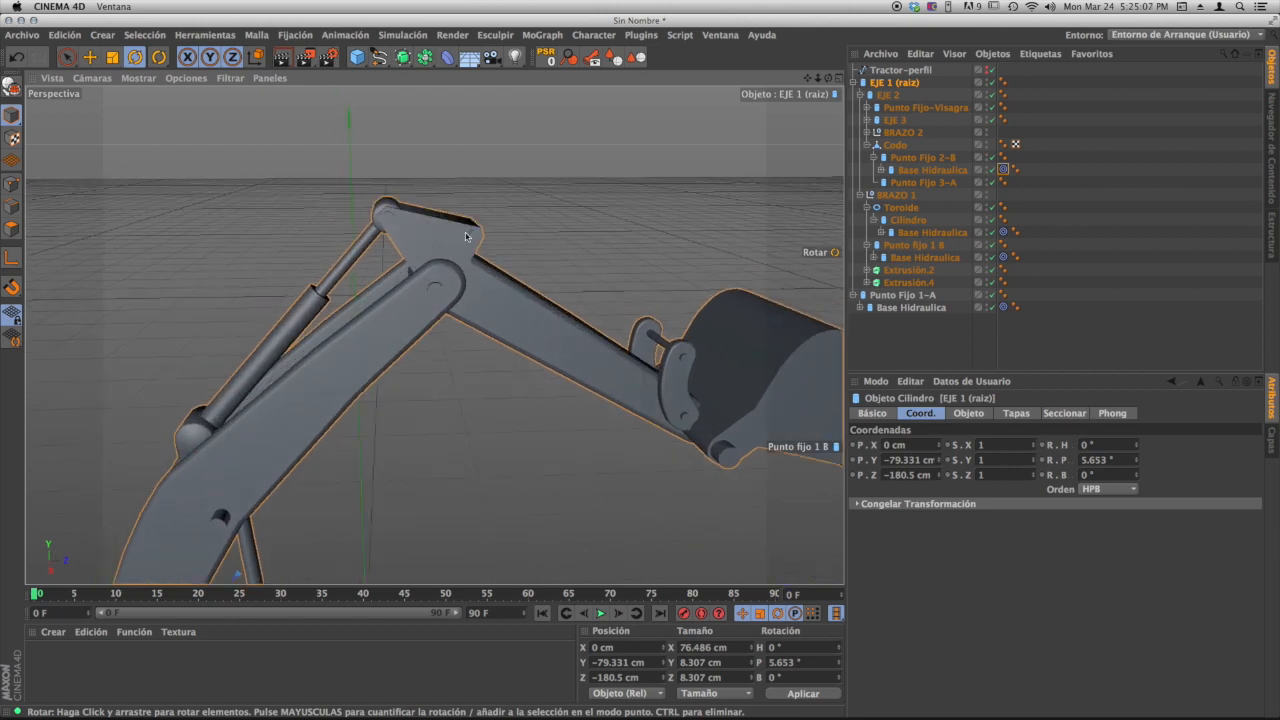
mouse_move(466, 237)
alt+mouse_down()
mouse_move(411, 258)
mouse_move(468, 227)
alt+mouse_up()
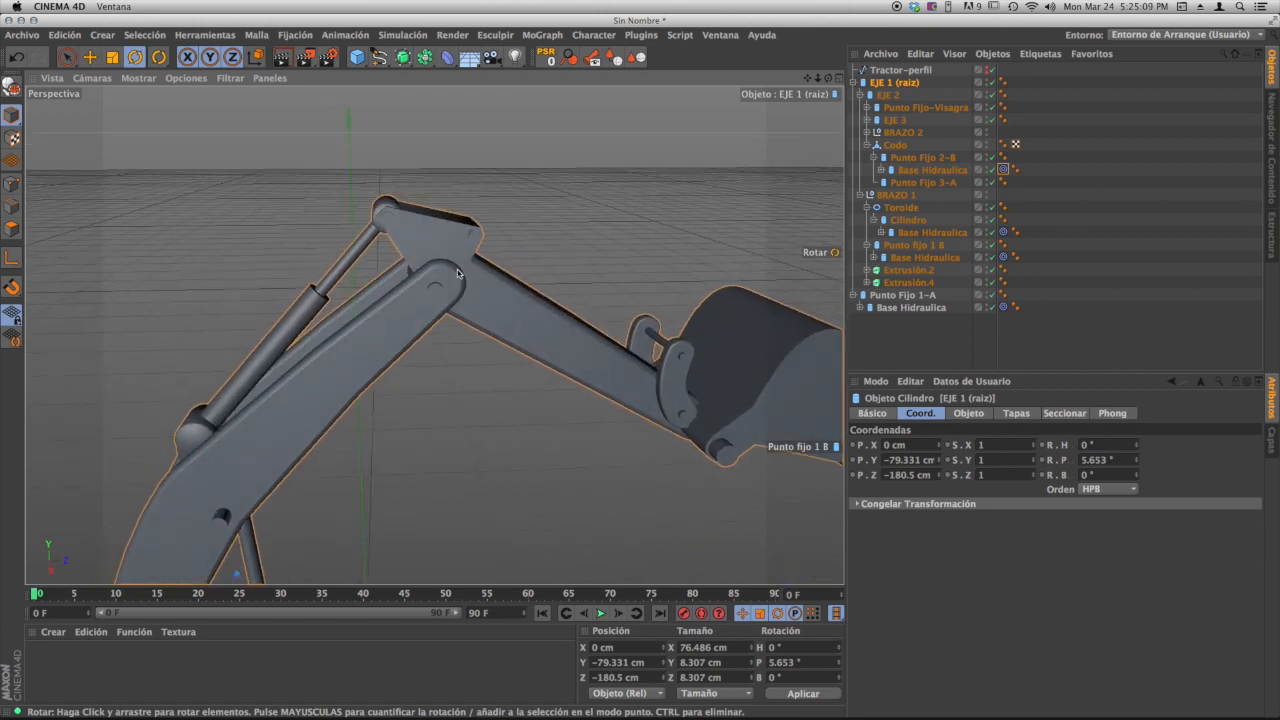
alt+drag(458, 272, 489, 308)
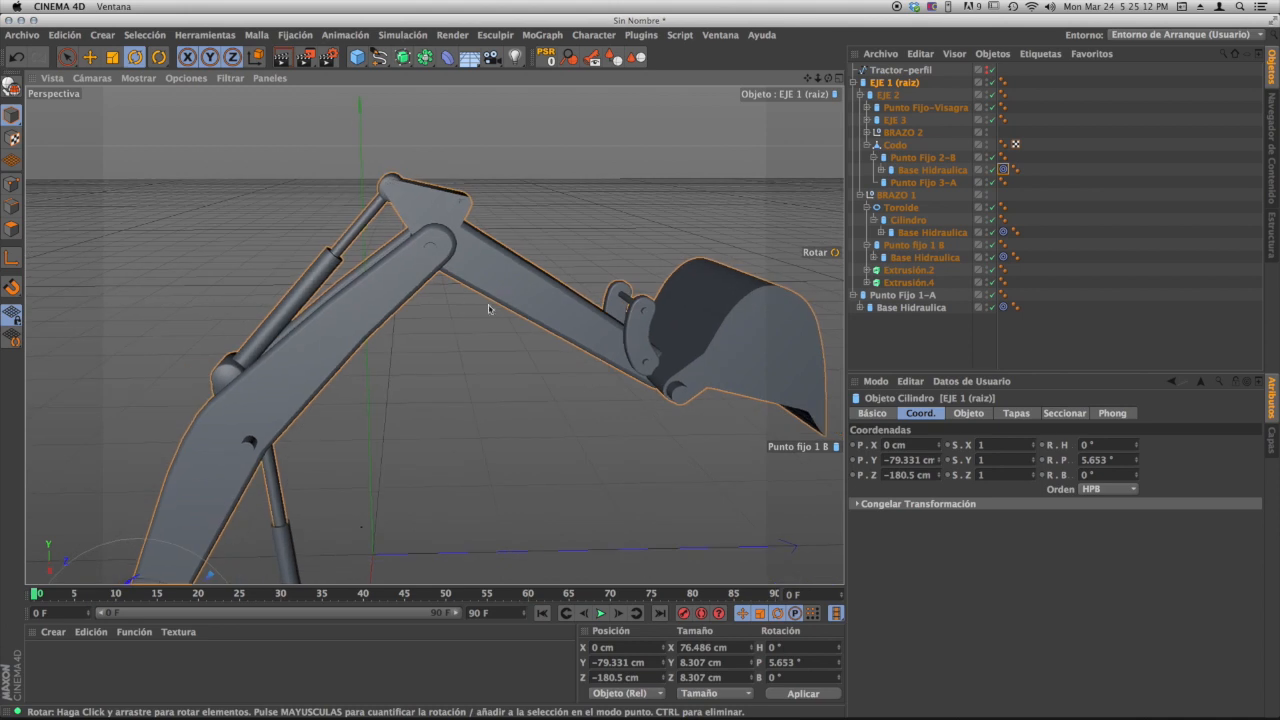
- Undo the test rotations of EJE 1 and EJE 2, comparing the arm with the reference image in the right-side view
click(246, 360)
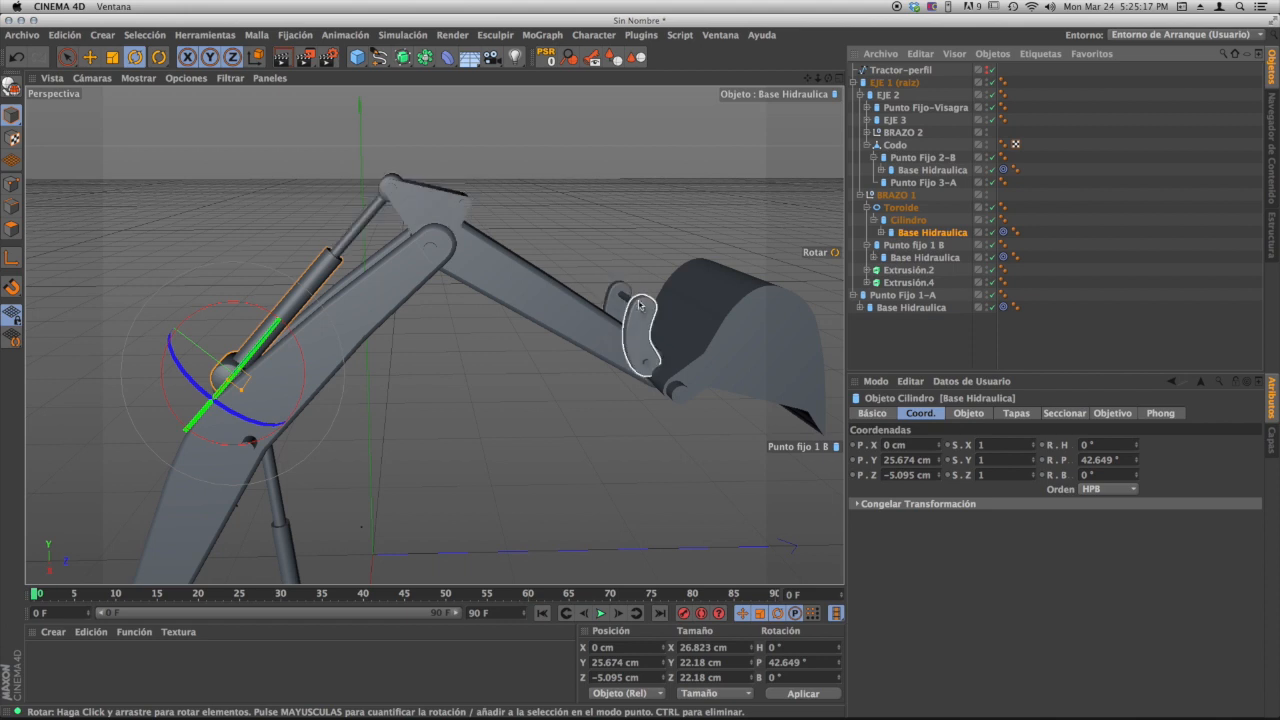
mouse_move(590, 330)
alt+mouse_down()
mouse_move(620, 262)
mouse_move(600, 261)
mouse_move(597, 299)
alt+mouse_up()
click(839, 78)
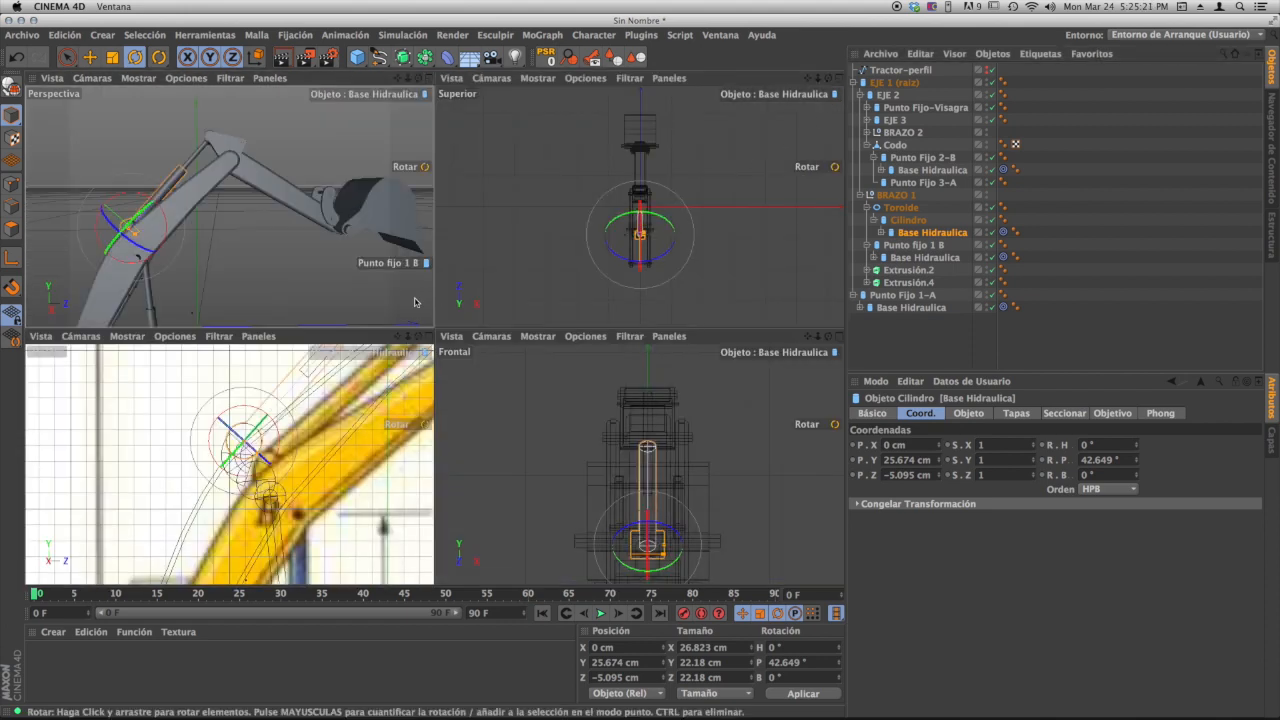
click(429, 336)
alt+right_drag(521, 449, 463, 457)
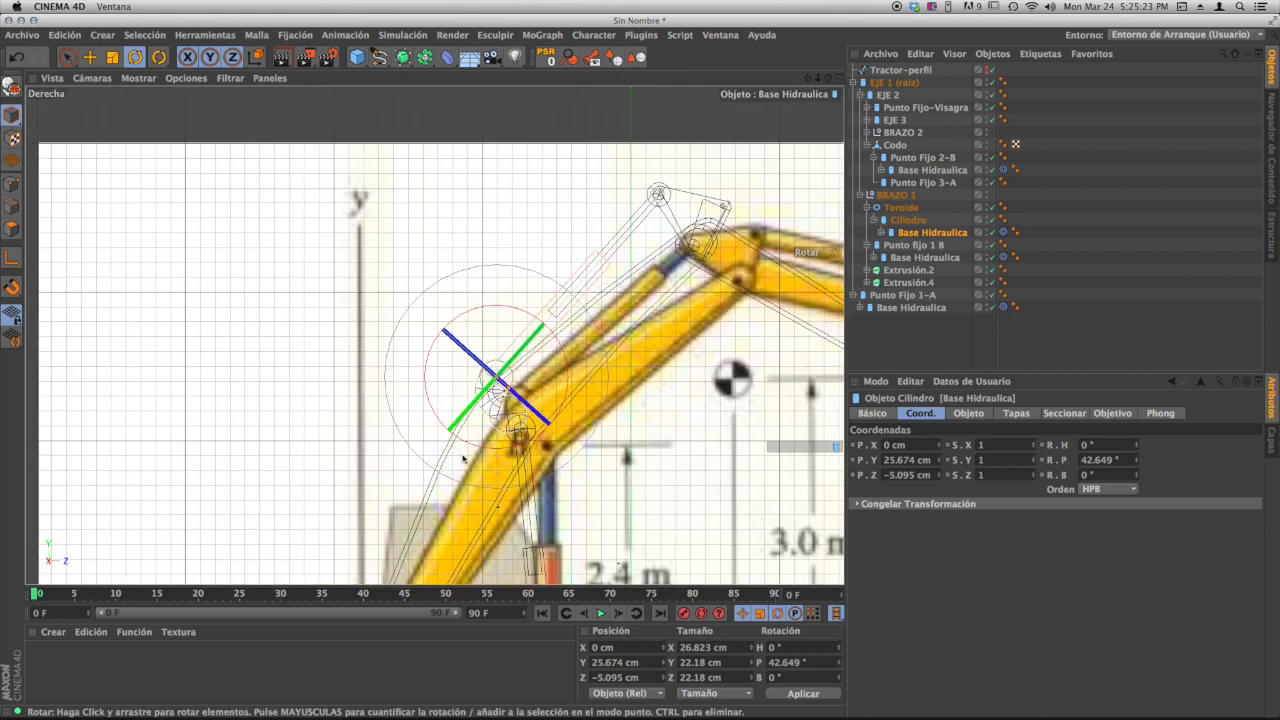
alt+middle_drag(520, 452, 298, 400)
scroll(298, 400, down, 5)
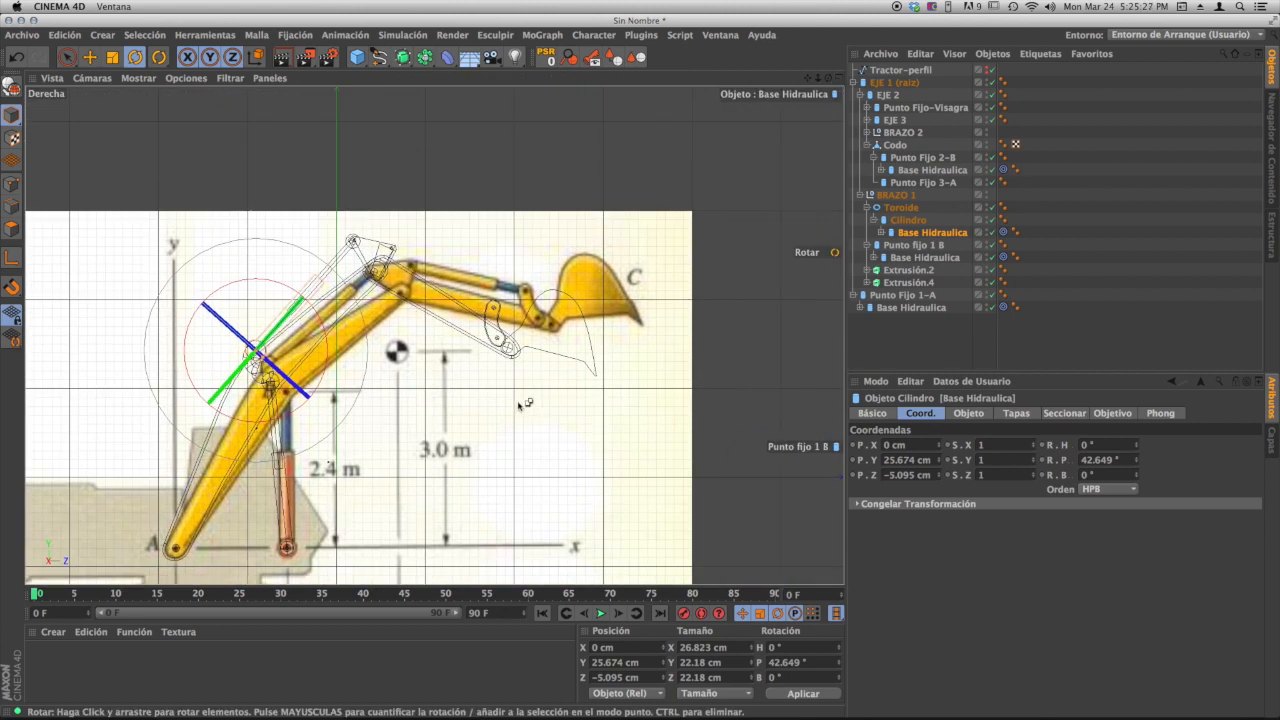
key(super+z)
key(super+z)
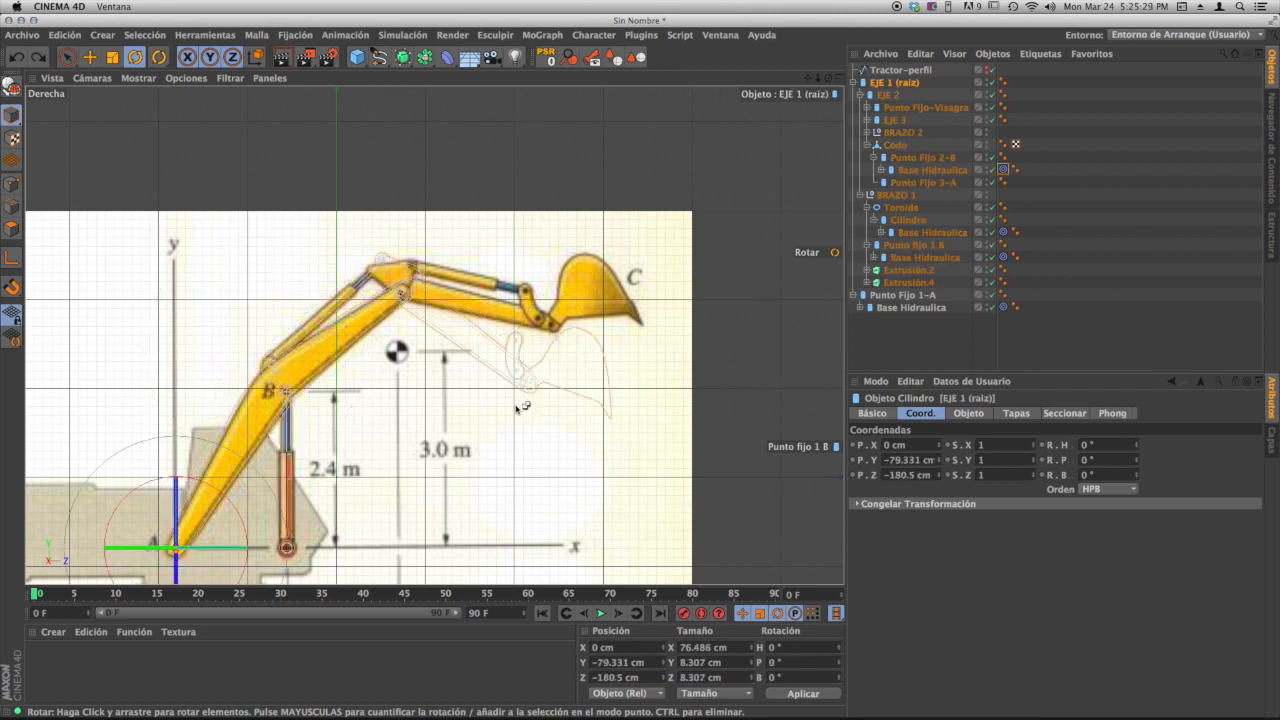
key(super+z)
key(super+z)
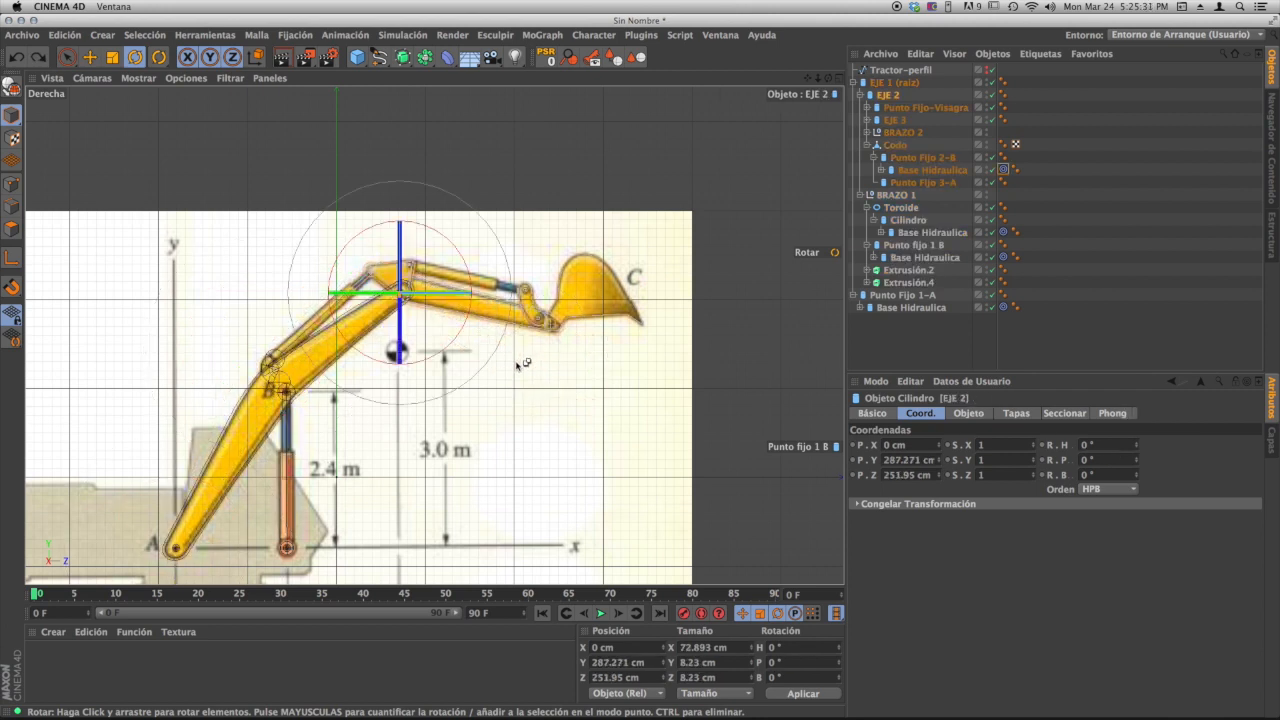
- Duplicate the Base Hidraulica of the torus mount in the perspective view and place the copy at the root of the hierarchy
click(839, 78)
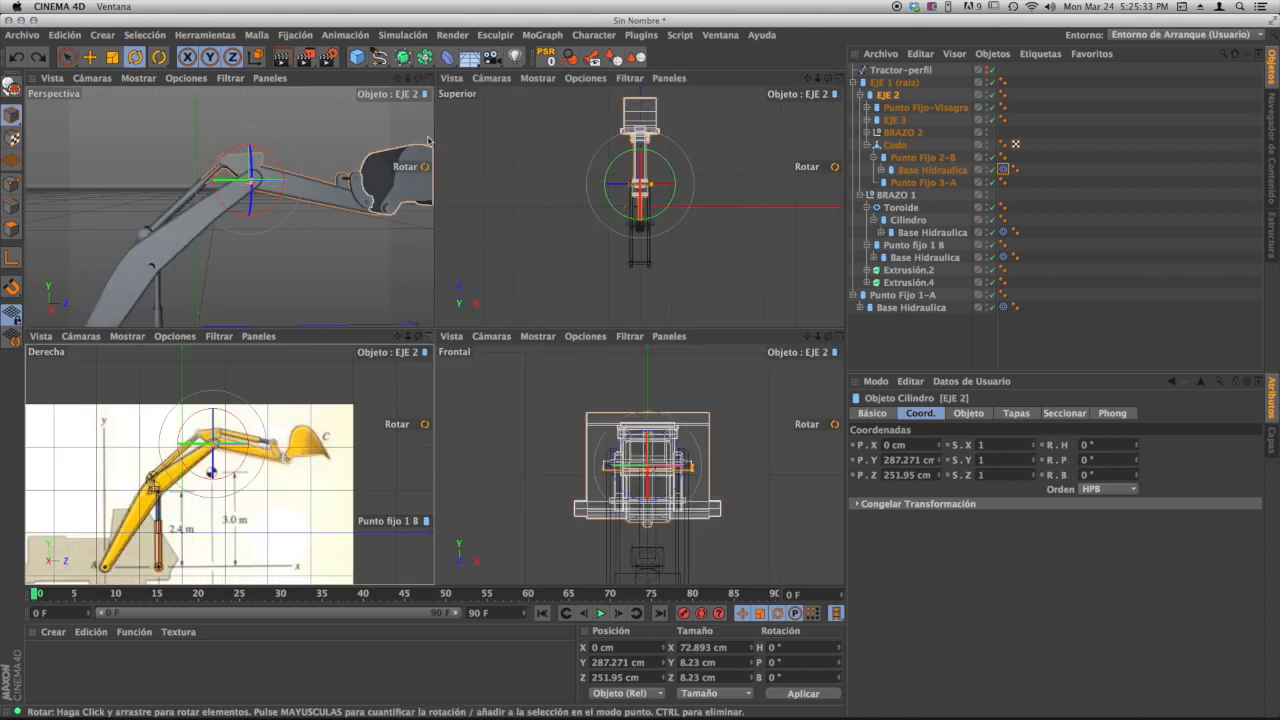
click(430, 78)
alt+right_drag(300, 358, 379, 338)
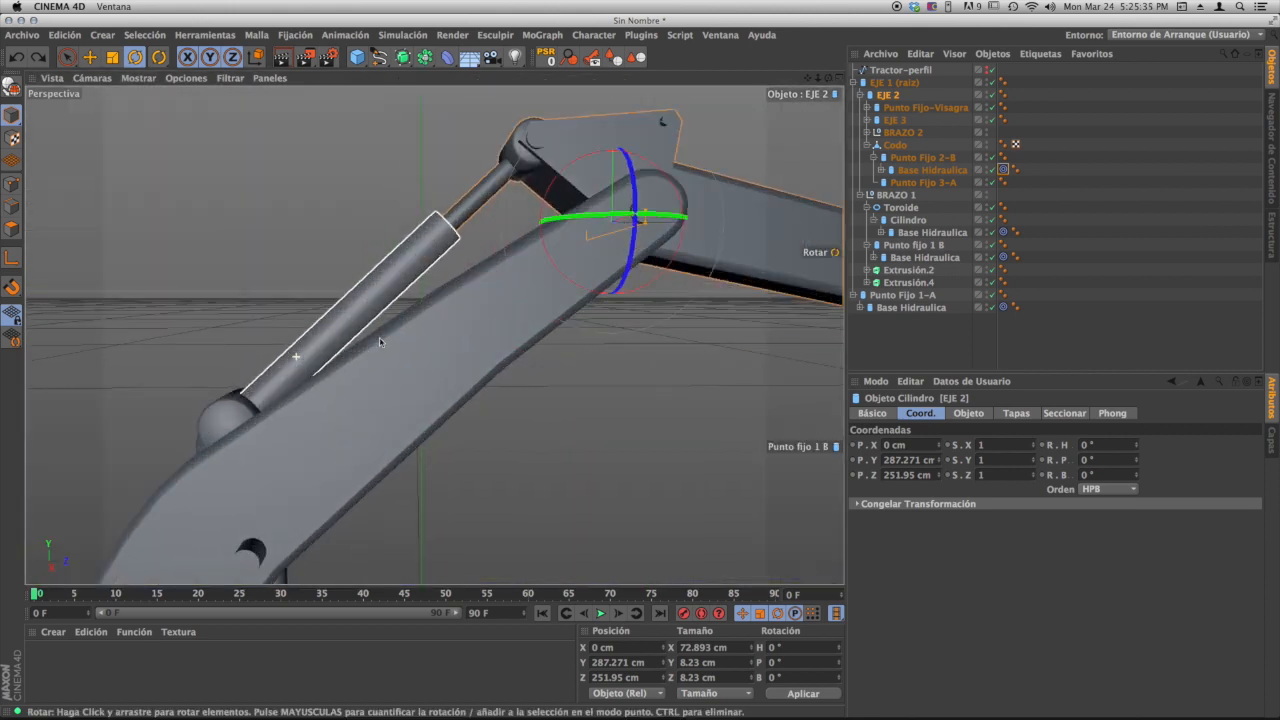
alt+middle_drag(379, 338, 437, 374)
alt+drag(435, 388, 489, 427)
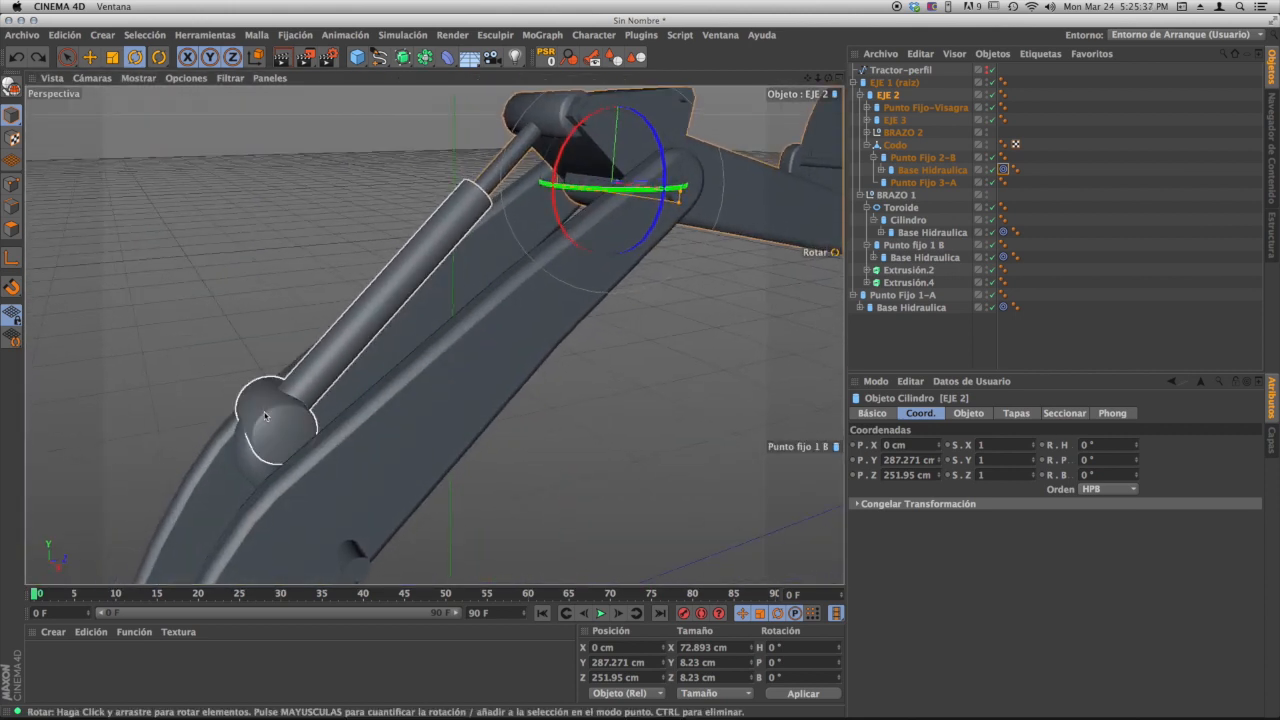
click(266, 412)
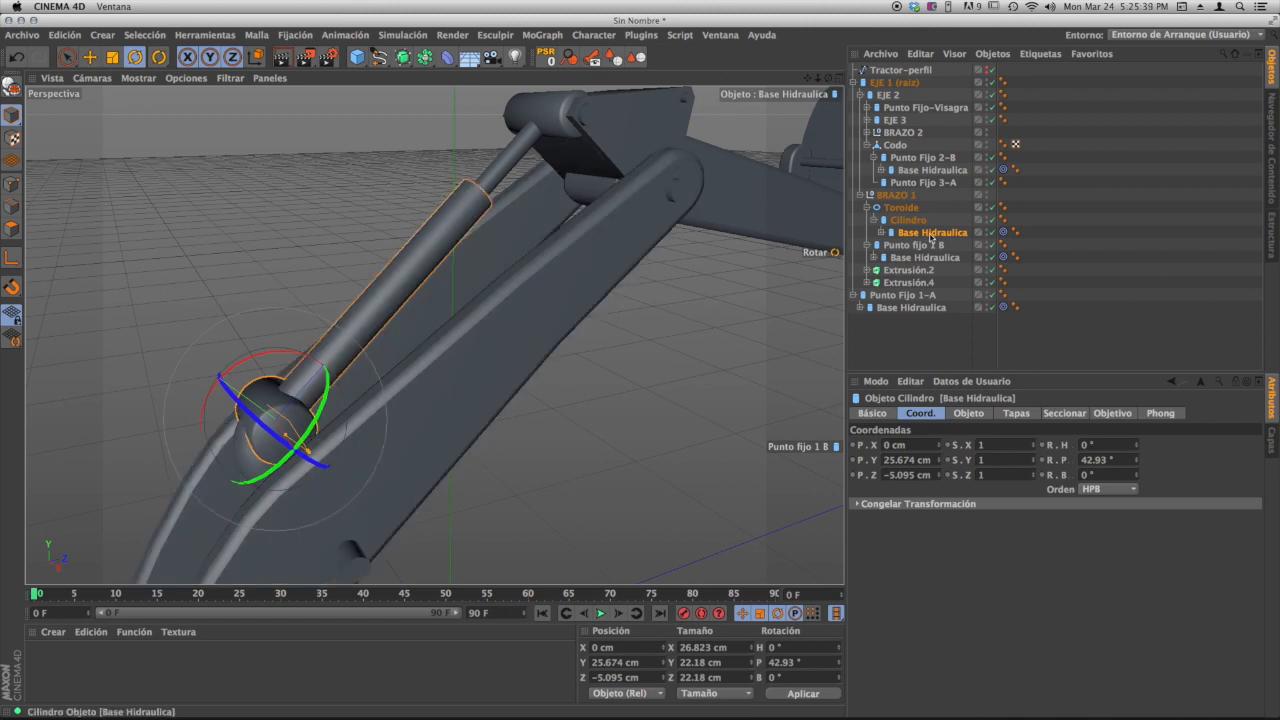
drag(931, 238, 903, 307)
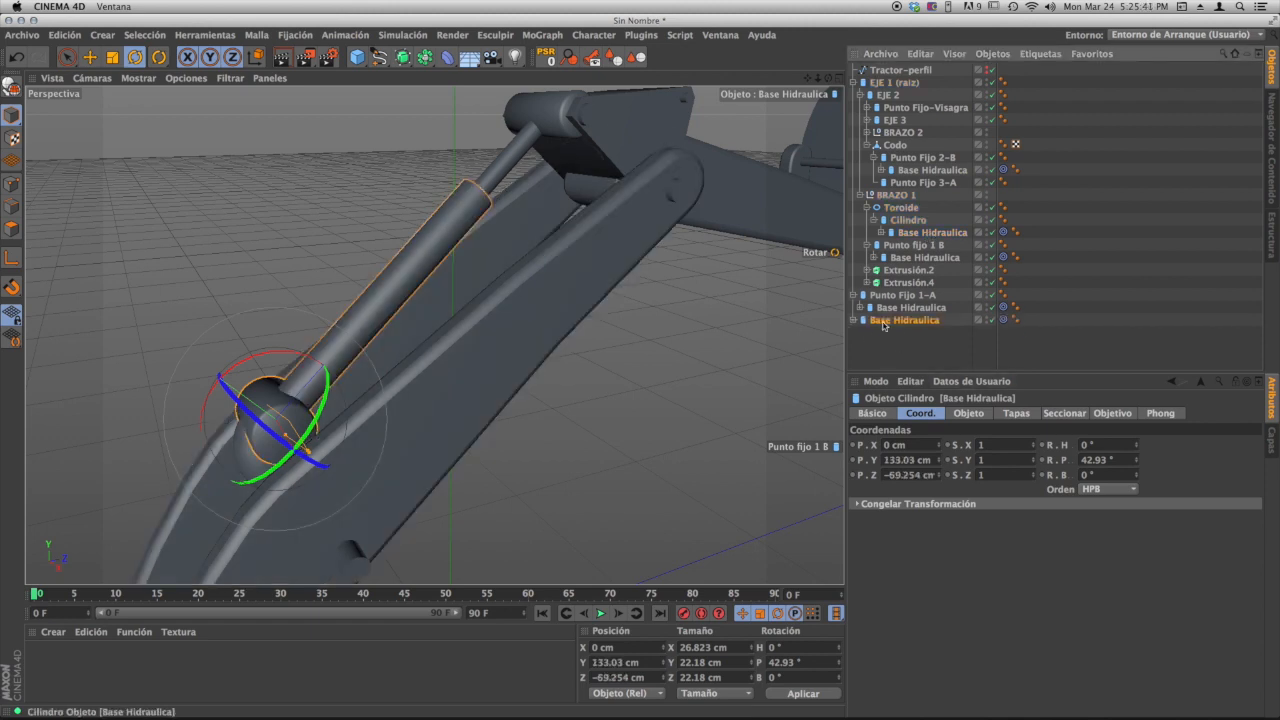
- Clear the target object Punto Fijo 2-B from the copied Base Hidraulica's Objetivo tag and select the copy
click(1003, 320)
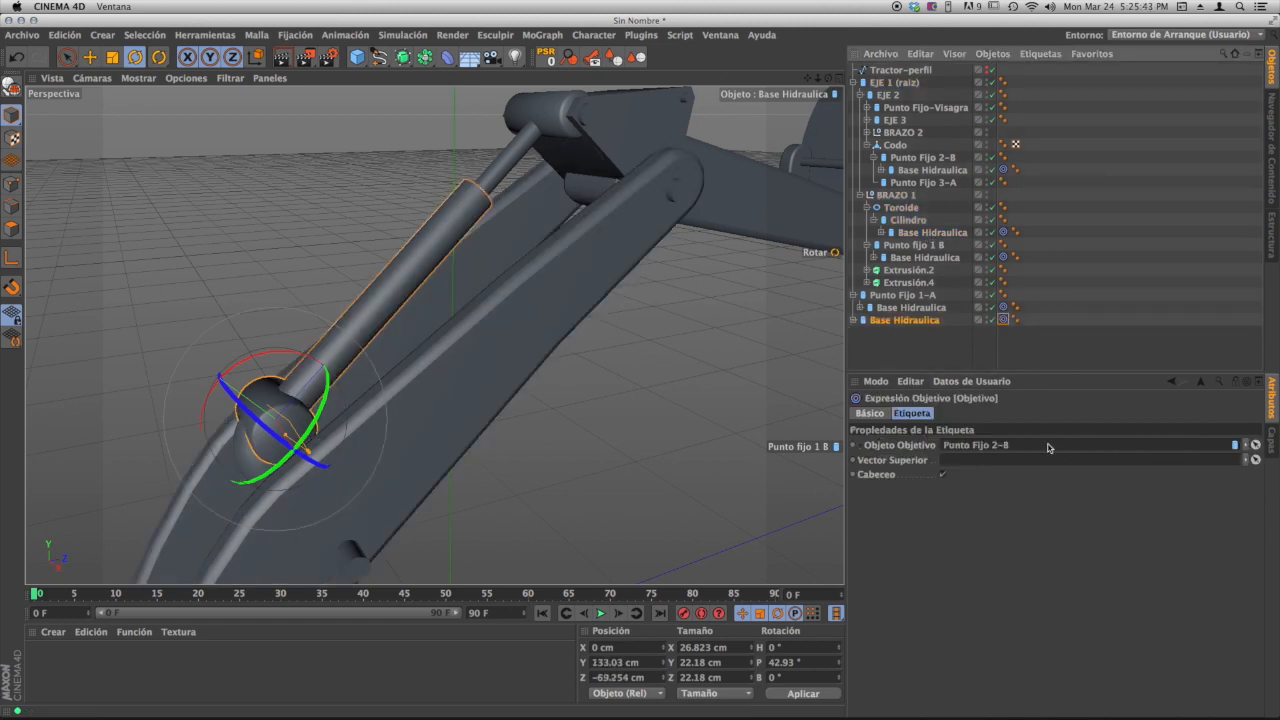
click(1248, 446)
click(1191, 466)
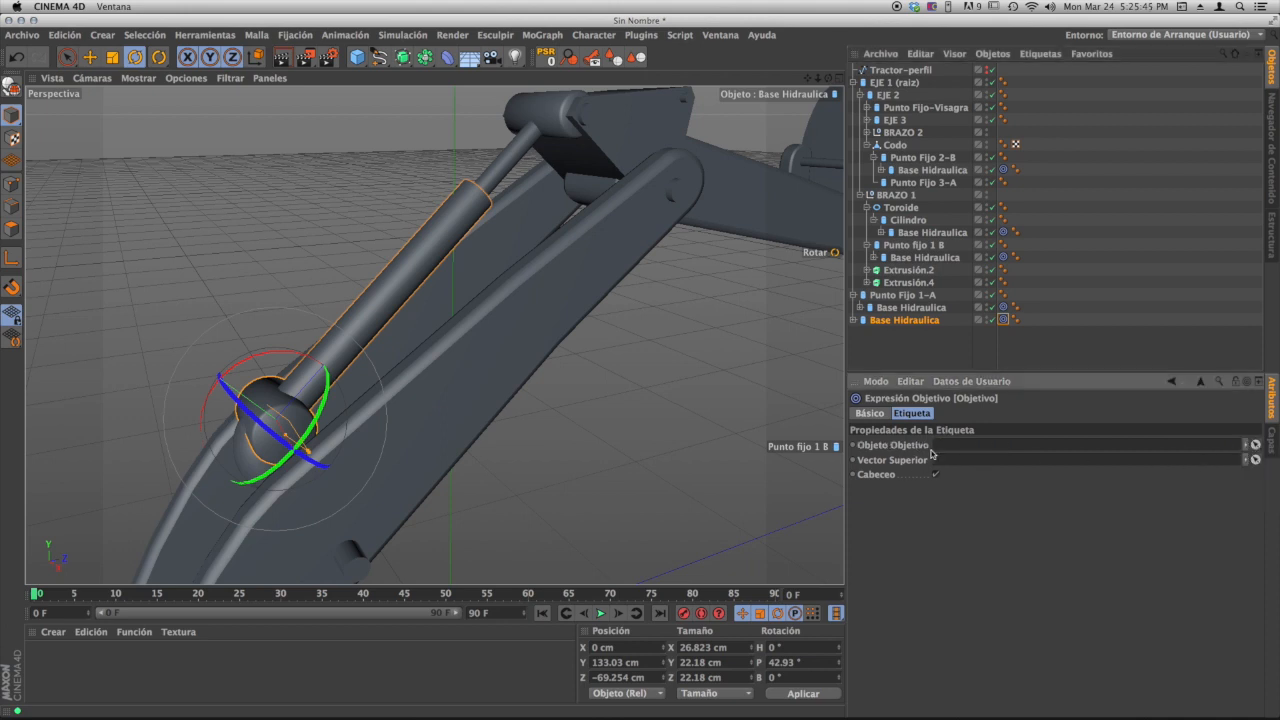
click(920, 321)
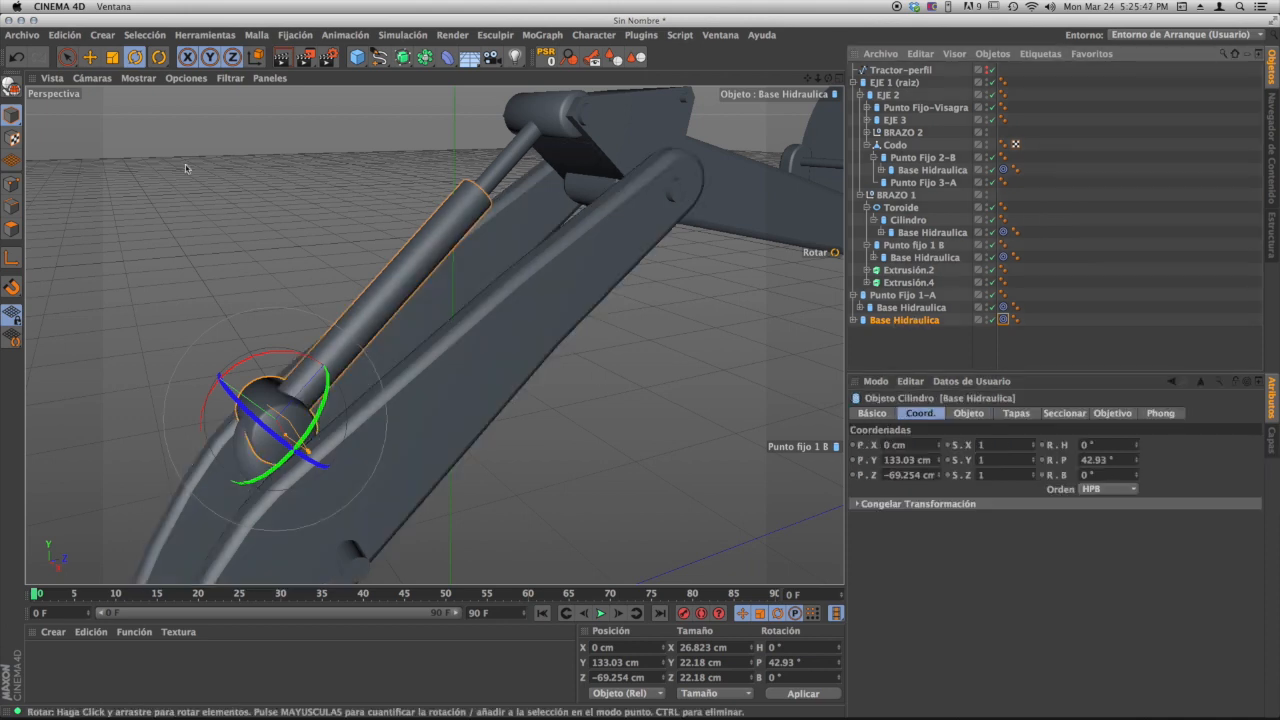
- Move the copied Base Hidraulica from the torus mount up to the free end of the Codo, near Punto Fijo 3-A
click(90, 57)
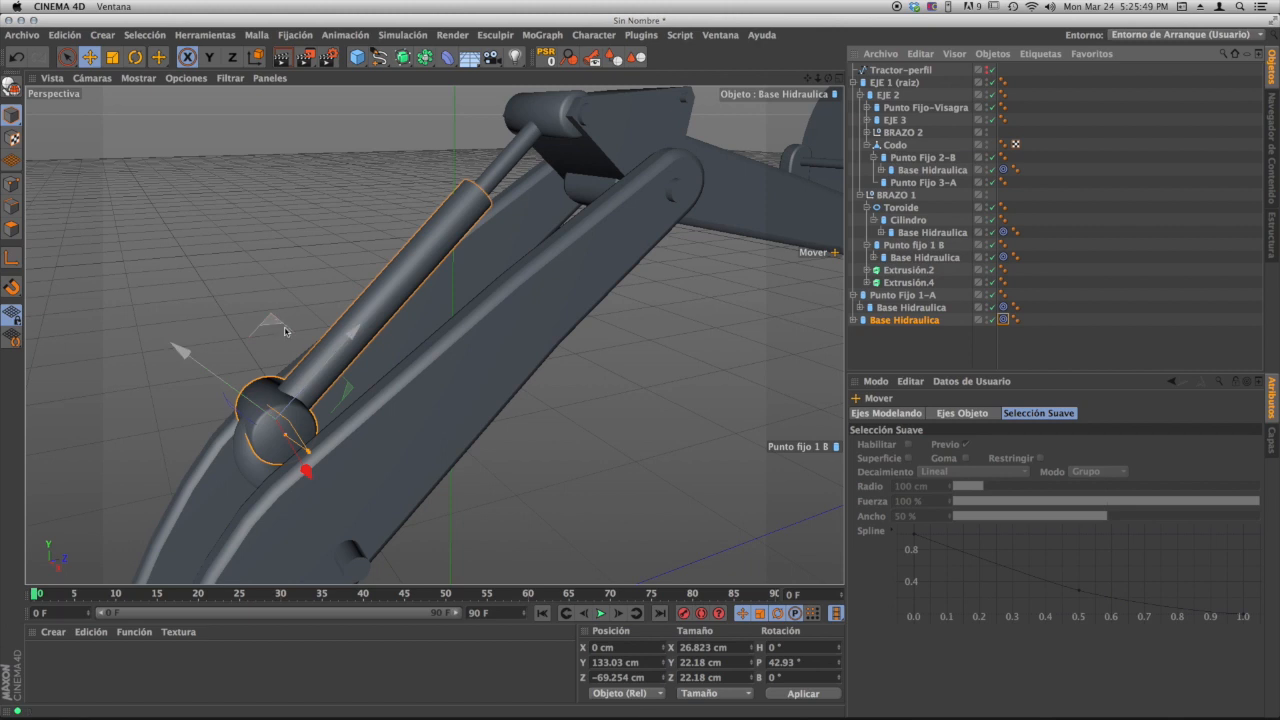
alt+drag(280, 335, 211, 346)
drag(298, 404, 283, 480)
drag(445, 279, 400, 225)
scroll(519, 333, up, 5)
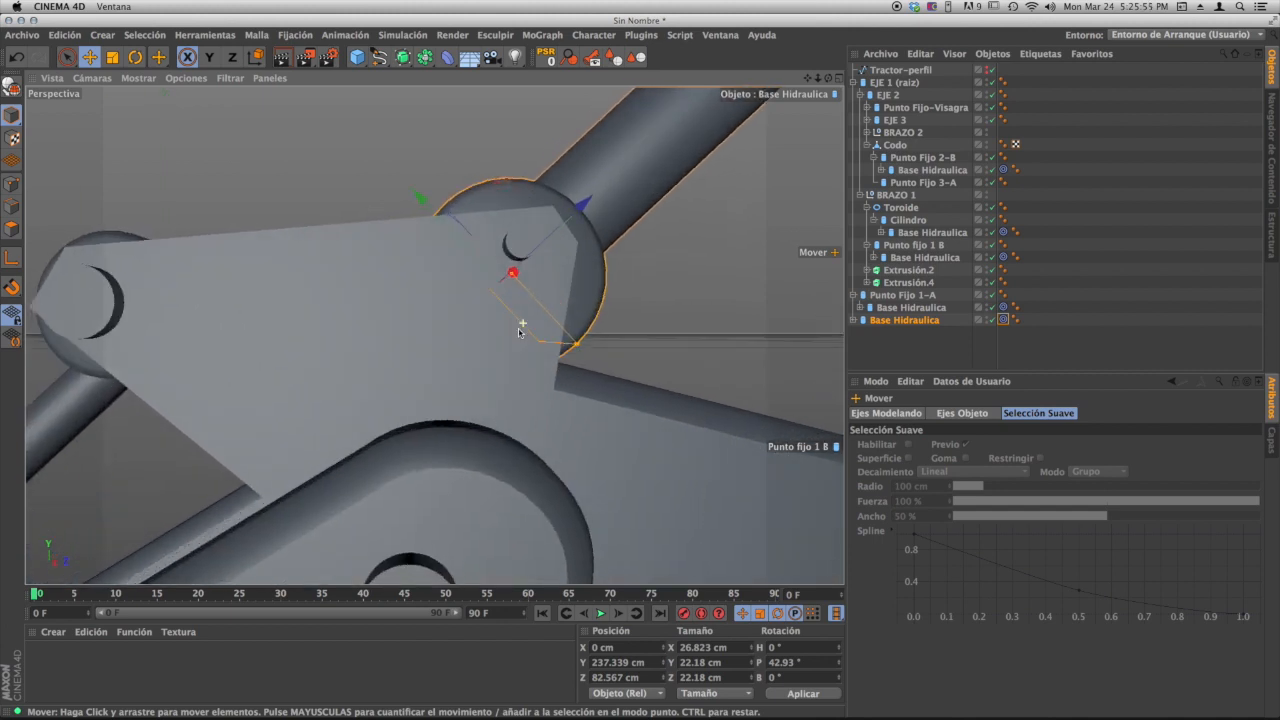
- Nest the copied Base Hidraulica under Punto Fijo 3-A and reset its position, scale and rotation to the pin's axis
alt+drag(519, 333, 430, 300)
click(430, 310)
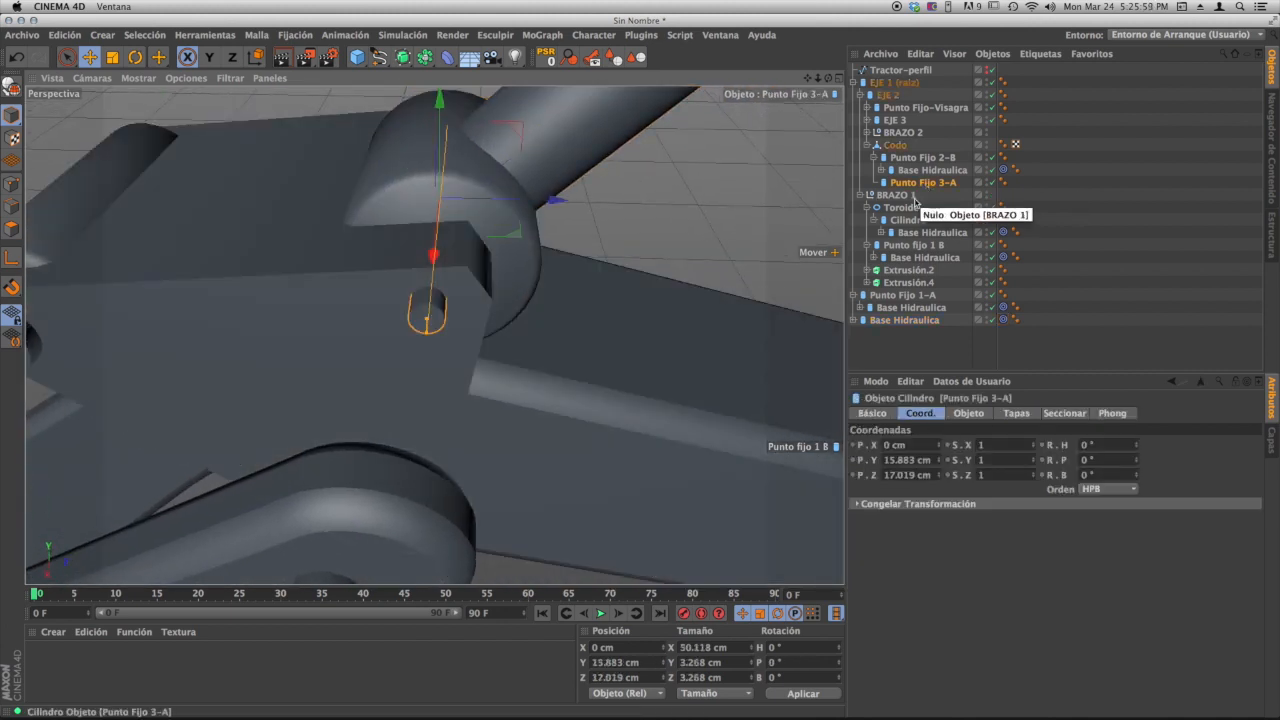
click(879, 320)
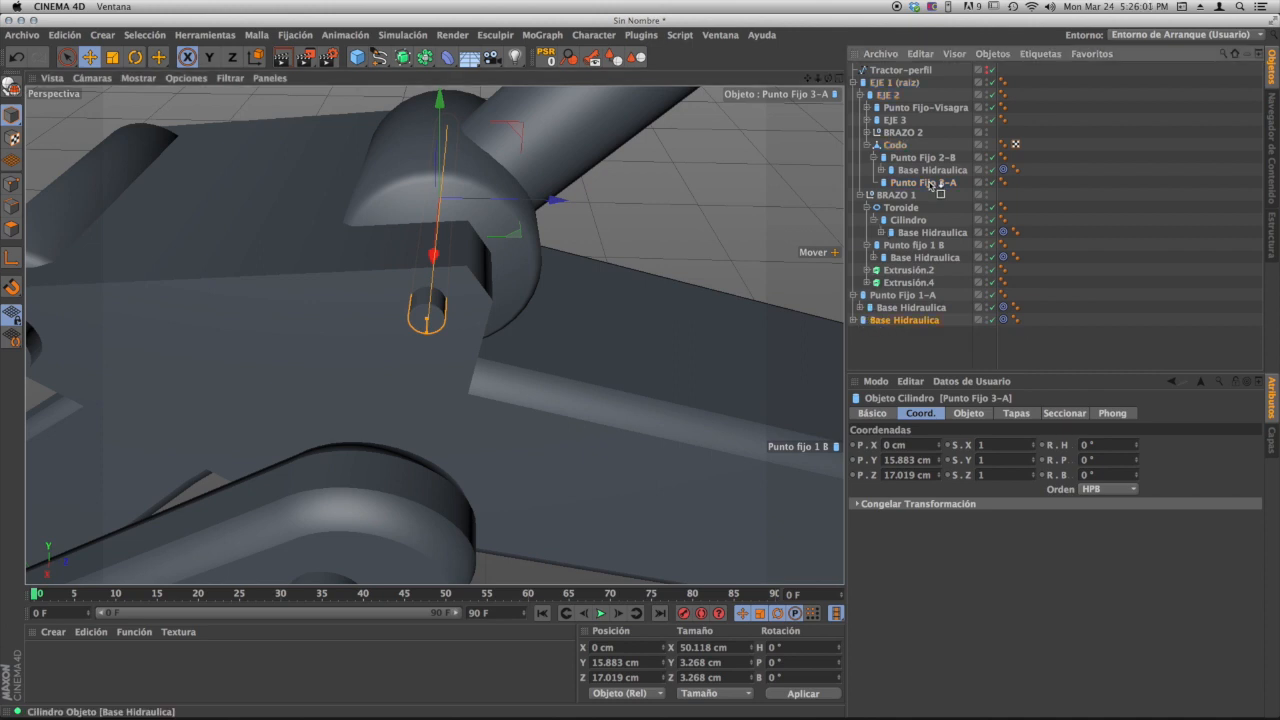
drag(930, 185, 931, 184)
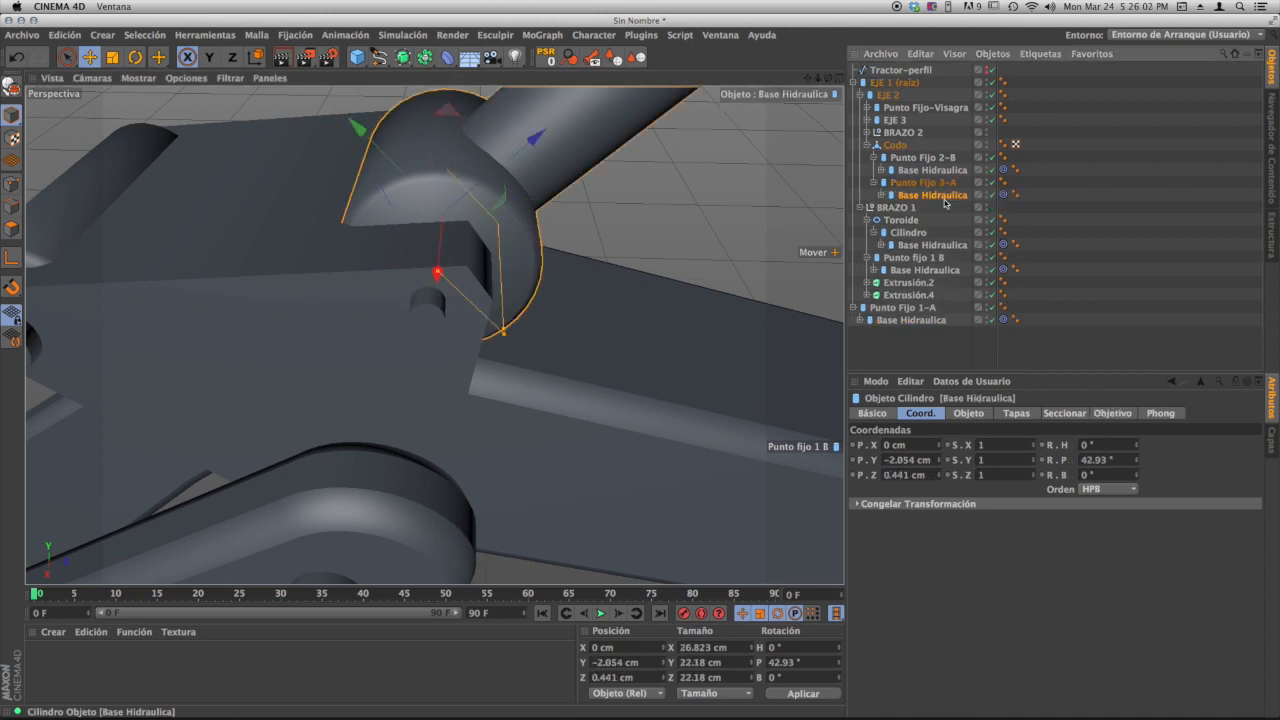
click(545, 57)
- Thicken the Punto Fijo 3-A pin to about 6.6 cm in diameter and shorten it to about 47.6 cm
scroll(561, 320, down, 6)
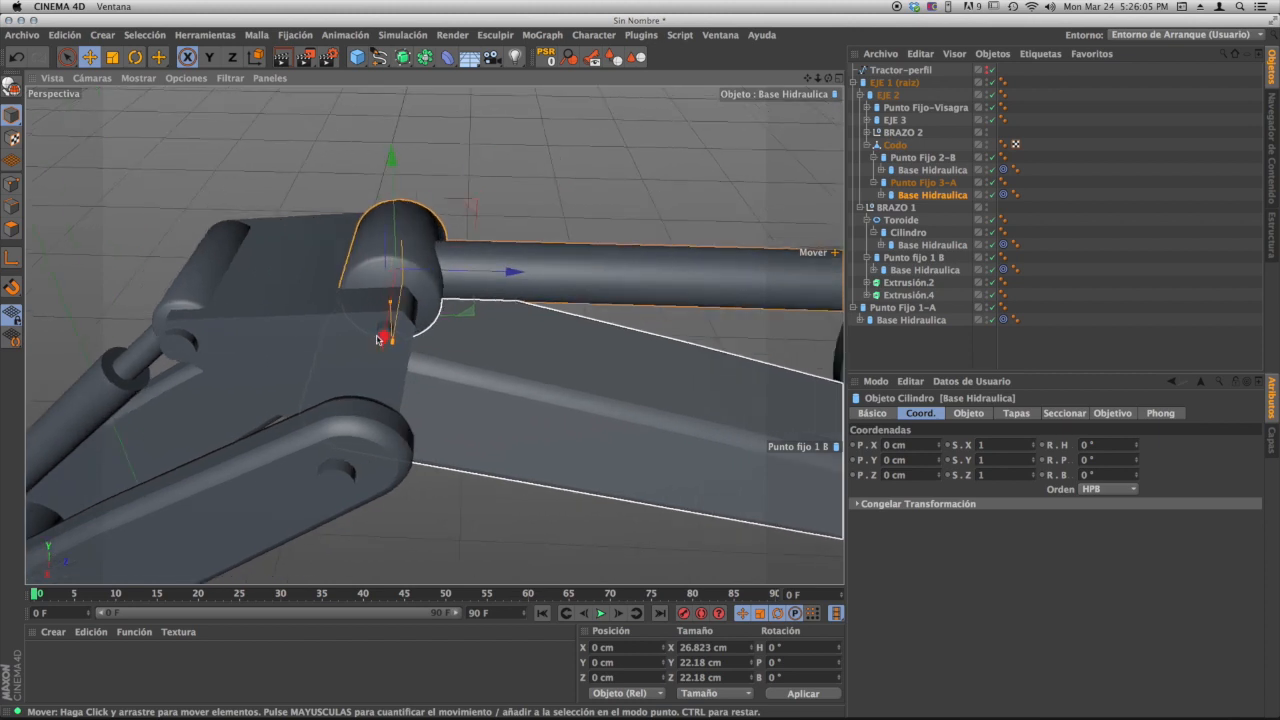
alt+drag(421, 286, 405, 283)
alt+middle_drag(421, 373, 422, 396)
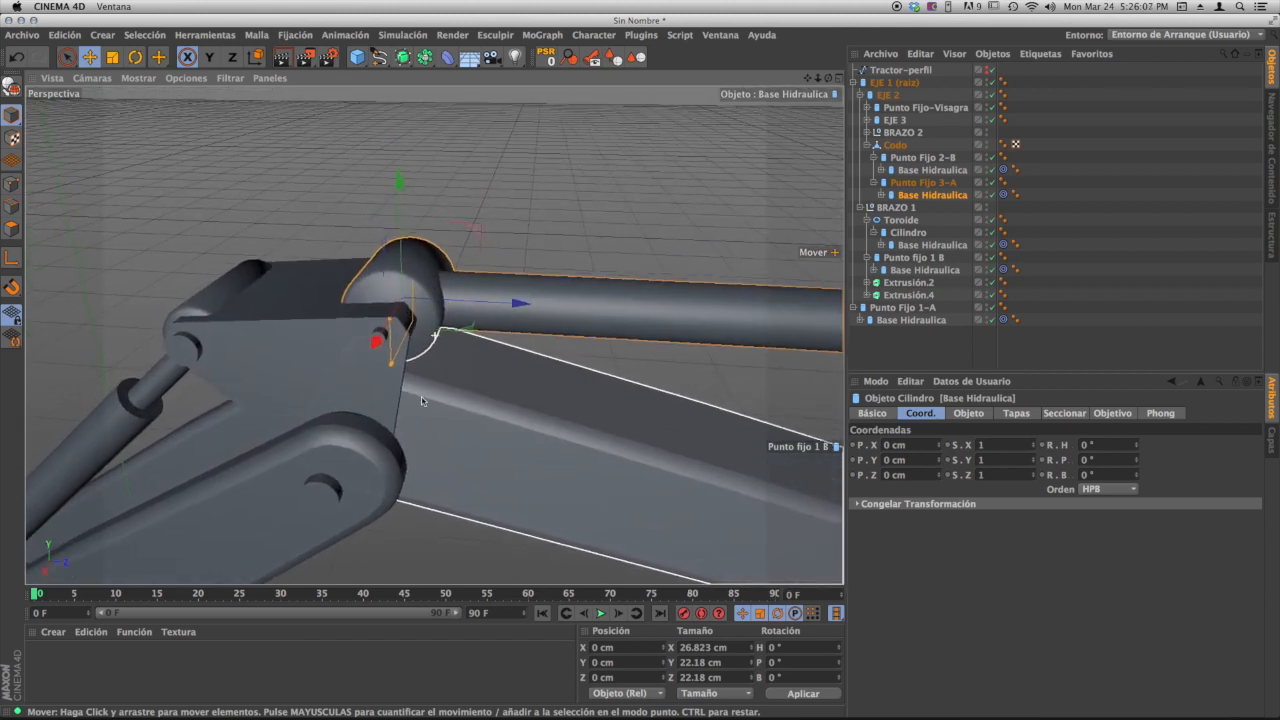
alt+drag(351, 383, 391, 366)
scroll(391, 366, up, 4)
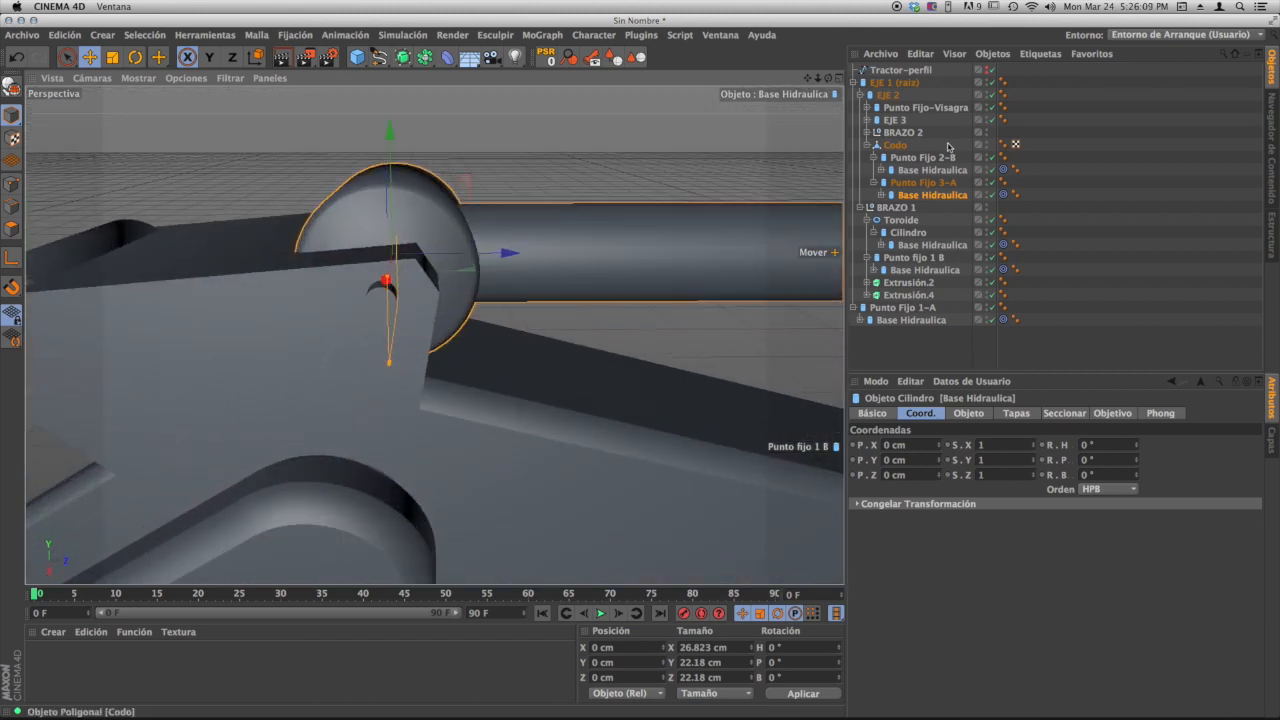
click(918, 184)
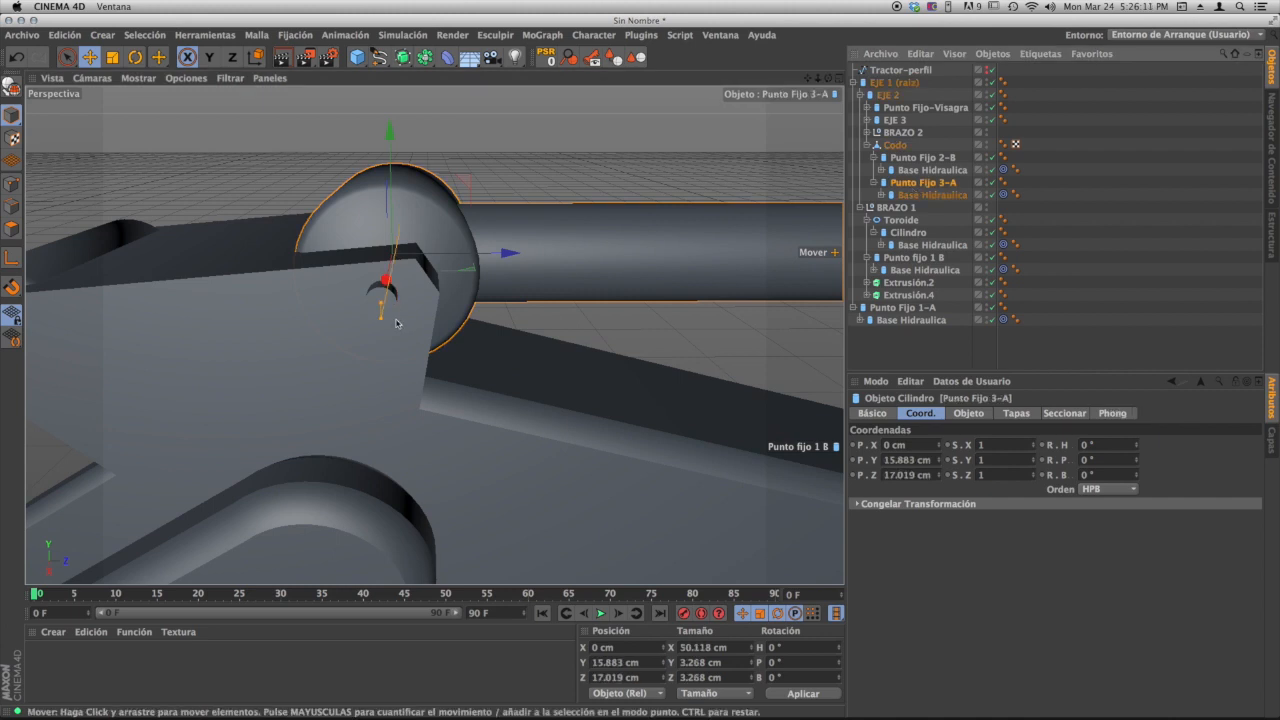
scroll(400, 317, up, 4)
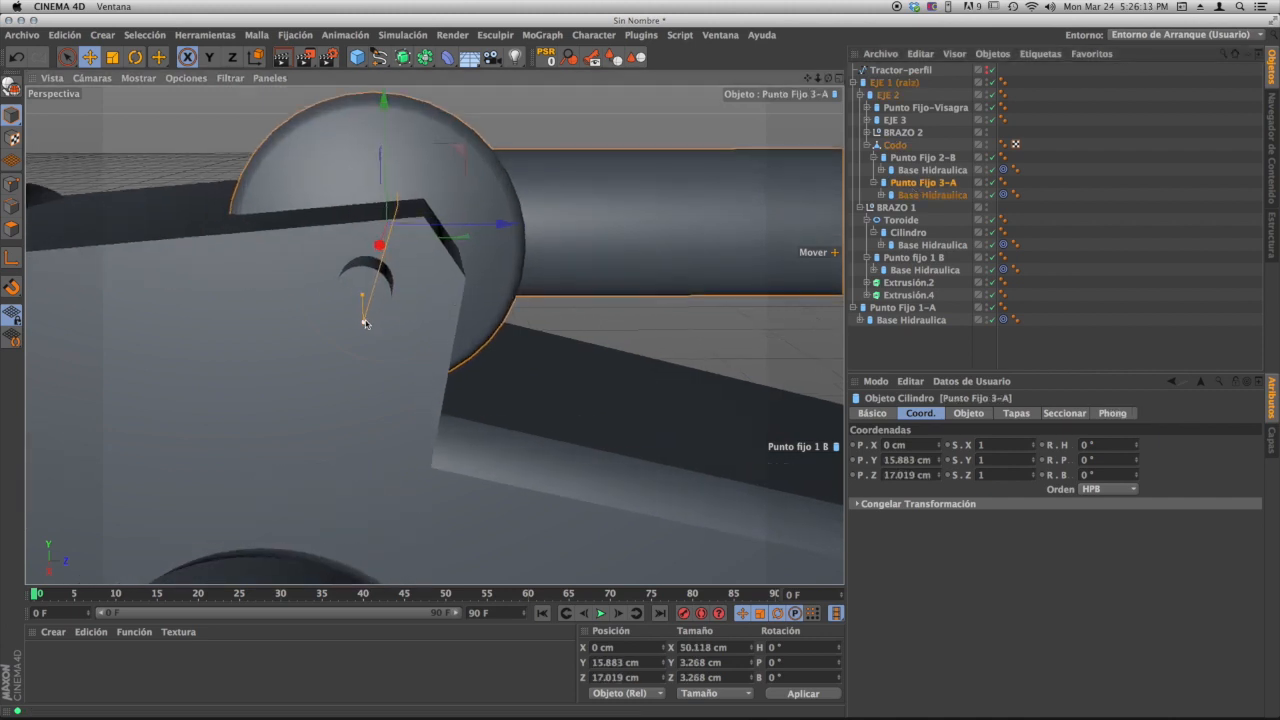
alt+drag(371, 332, 344, 347)
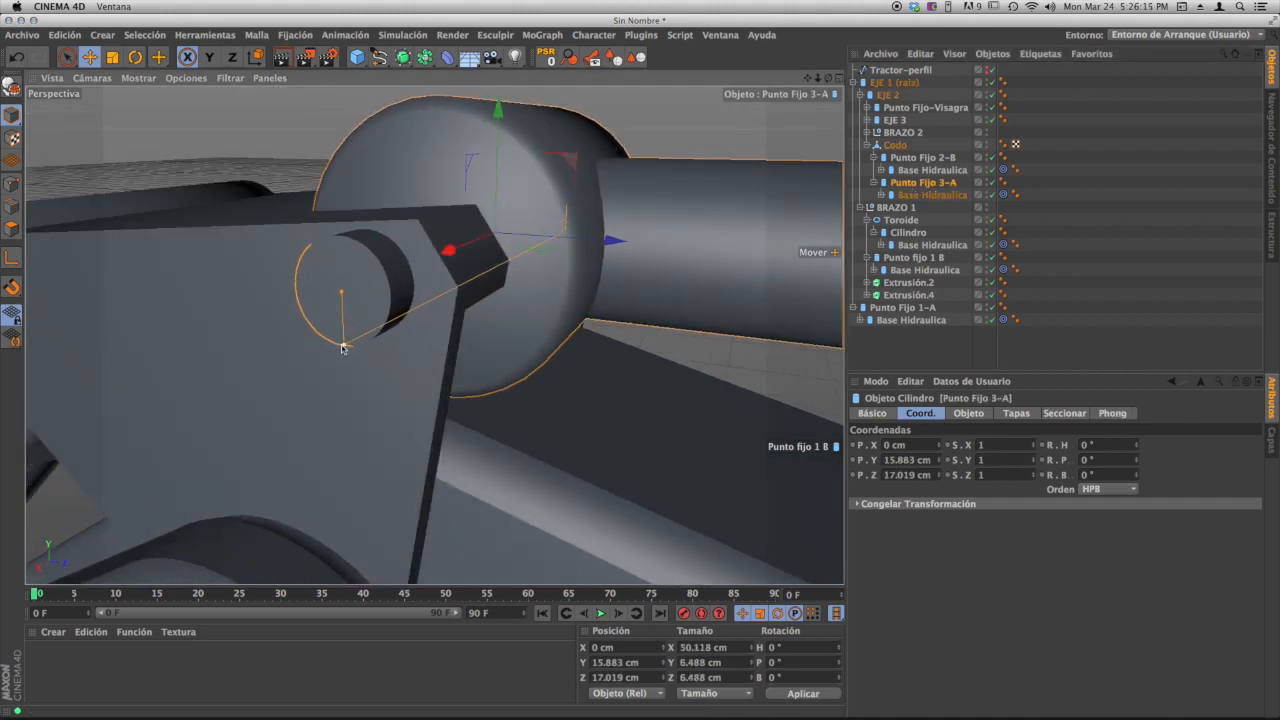
drag(358, 288, 355, 287)
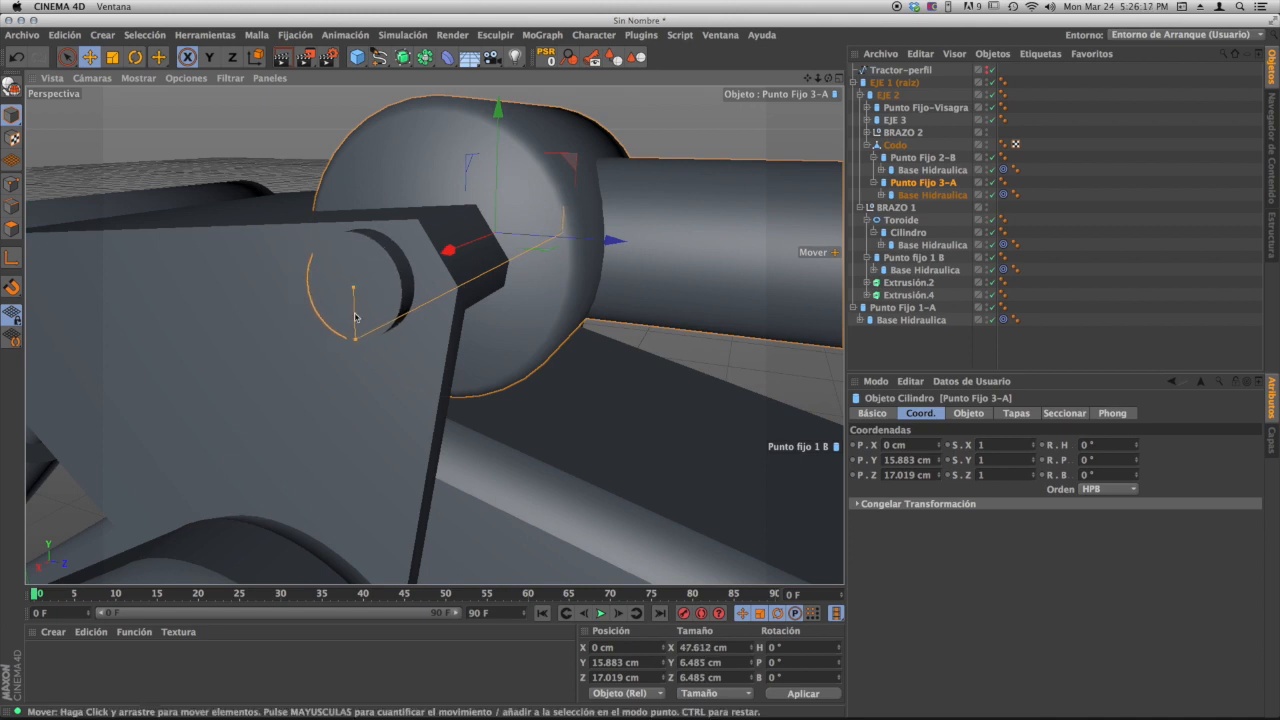
mouse_move(388, 346)
alt+mouse_down()
mouse_move(281, 341)
mouse_move(405, 334)
alt+mouse_up()
alt+drag(456, 285, 376, 365)
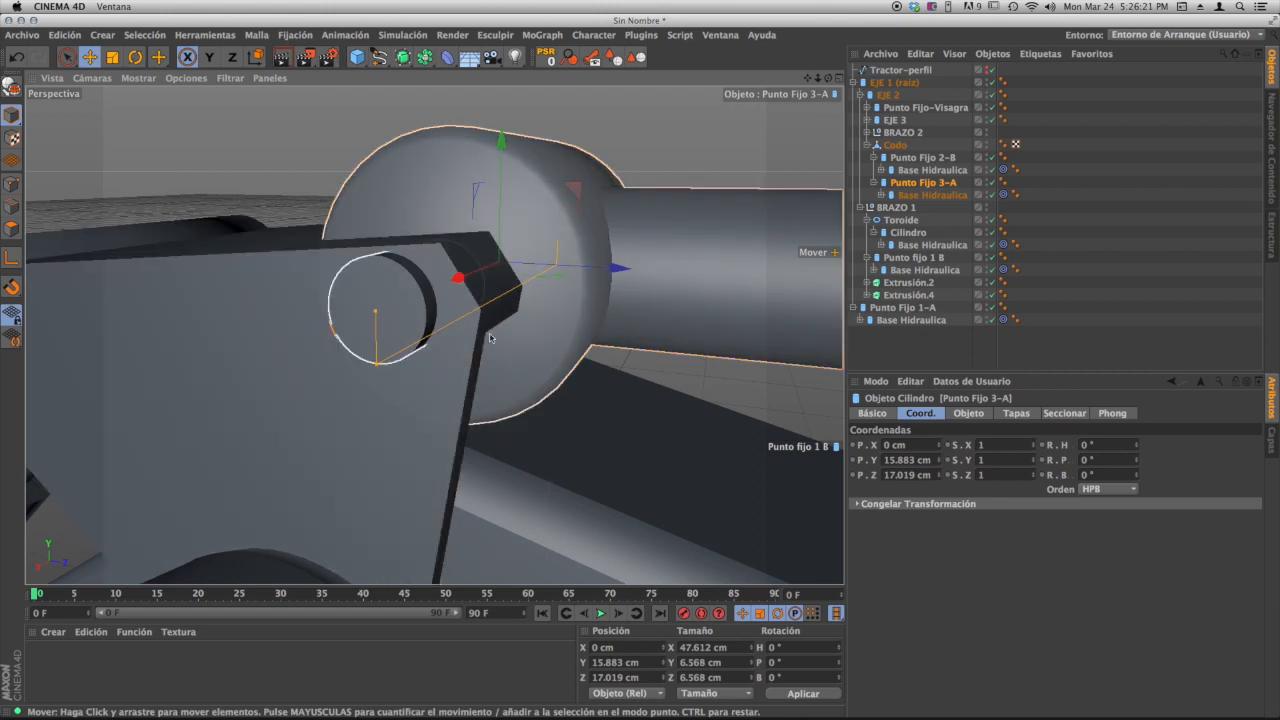
- Reduce the Base Hidraulica on Punto Fijo 3-A to about 15.3 cm in diameter and widen it to about 36.3 cm
alt+middle_drag(557, 285, 536, 335)
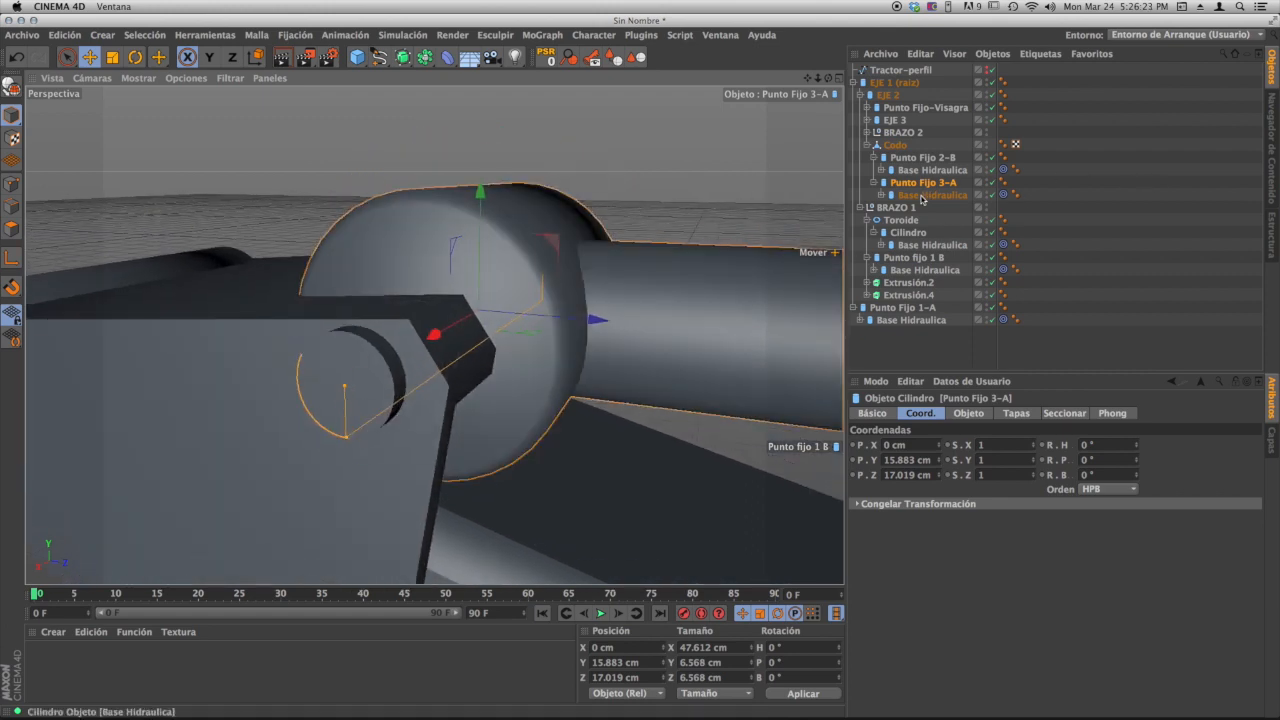
click(922, 197)
alt+drag(490, 363, 452, 354)
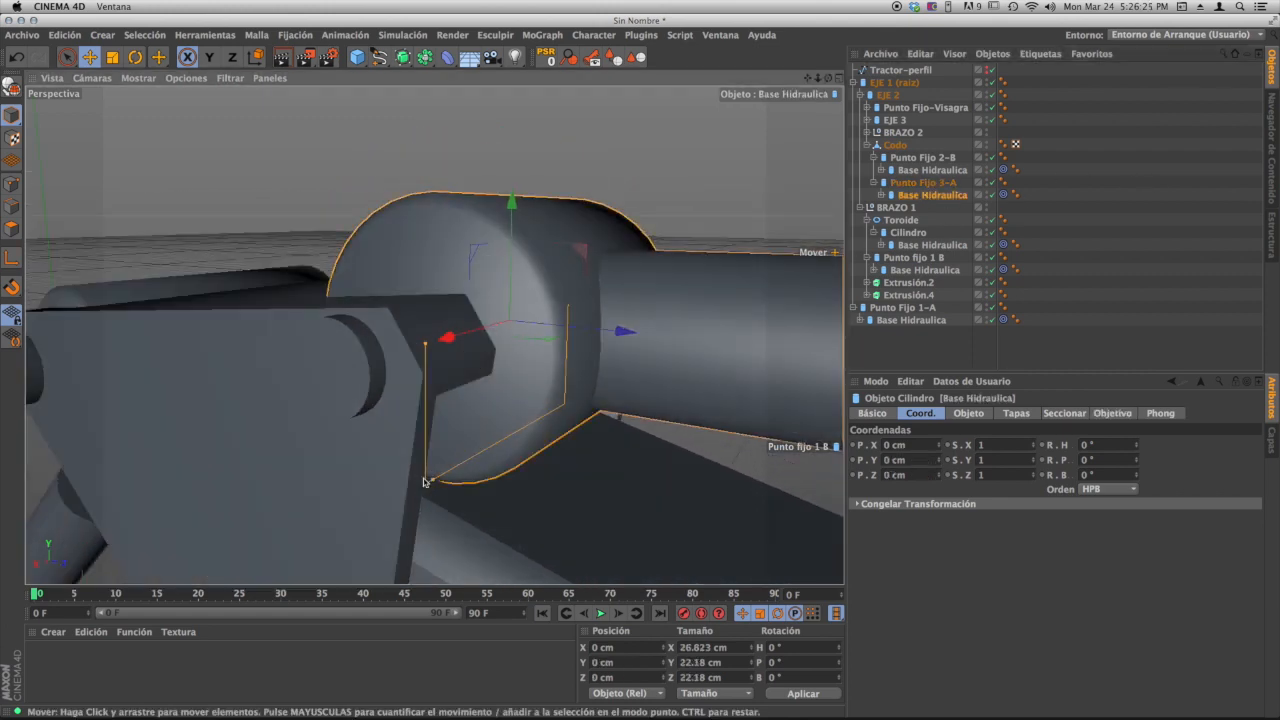
drag(424, 481, 446, 440)
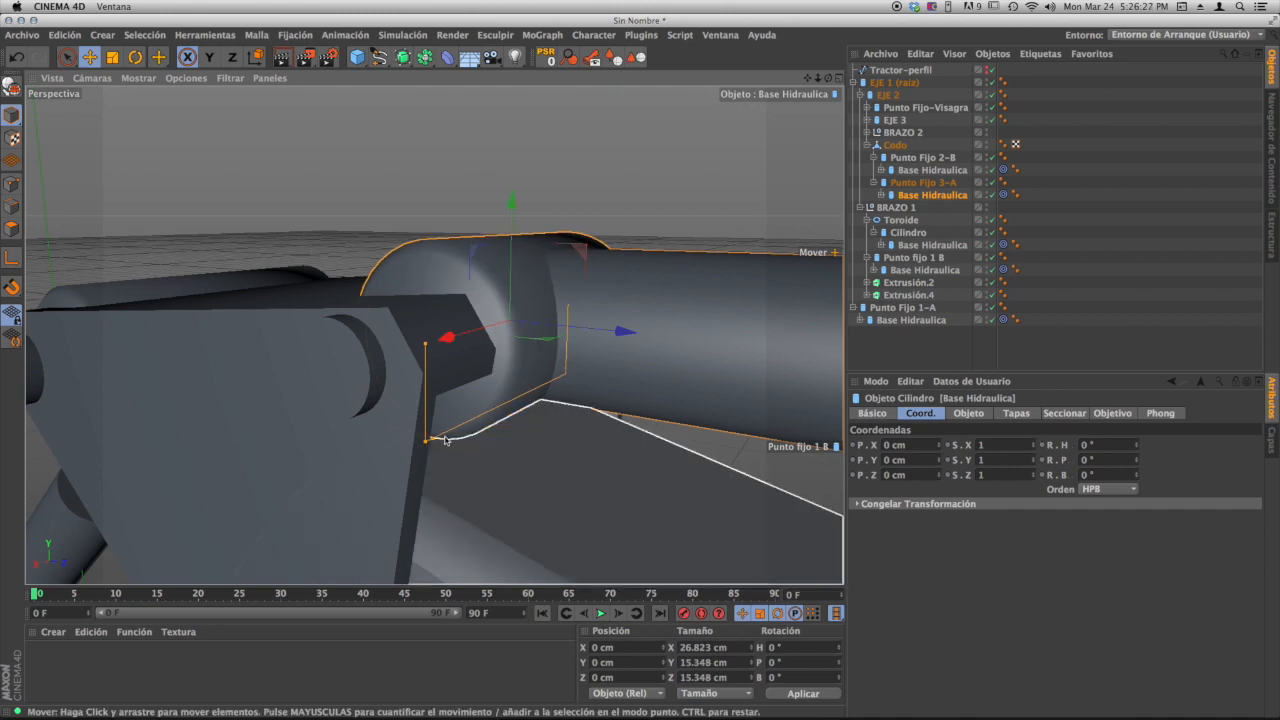
drag(425, 344, 384, 356)
- Duplicate the resized Base Hidraulica of Punto Fijo 3-A and place the copy at the root of the hierarchy
alt+drag(528, 334, 457, 394)
alt+right_drag(540, 360, 330, 318)
mouse_move(458, 318)
alt+mouse_down()
mouse_move(294, 342)
mouse_move(480, 326)
alt+mouse_up()
alt+middle_drag(556, 351, 448, 267)
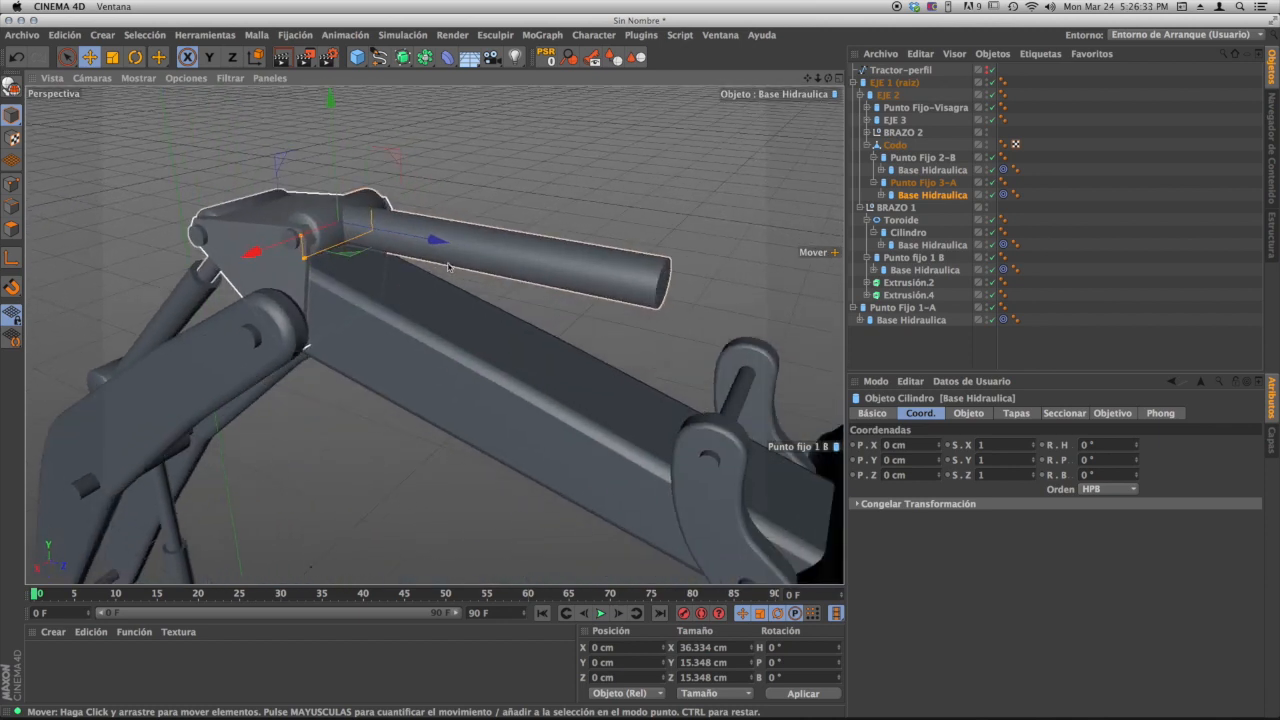
alt+right_drag(550, 282, 491, 289)
alt+drag(491, 289, 568, 277)
alt+middle_drag(526, 294, 517, 296)
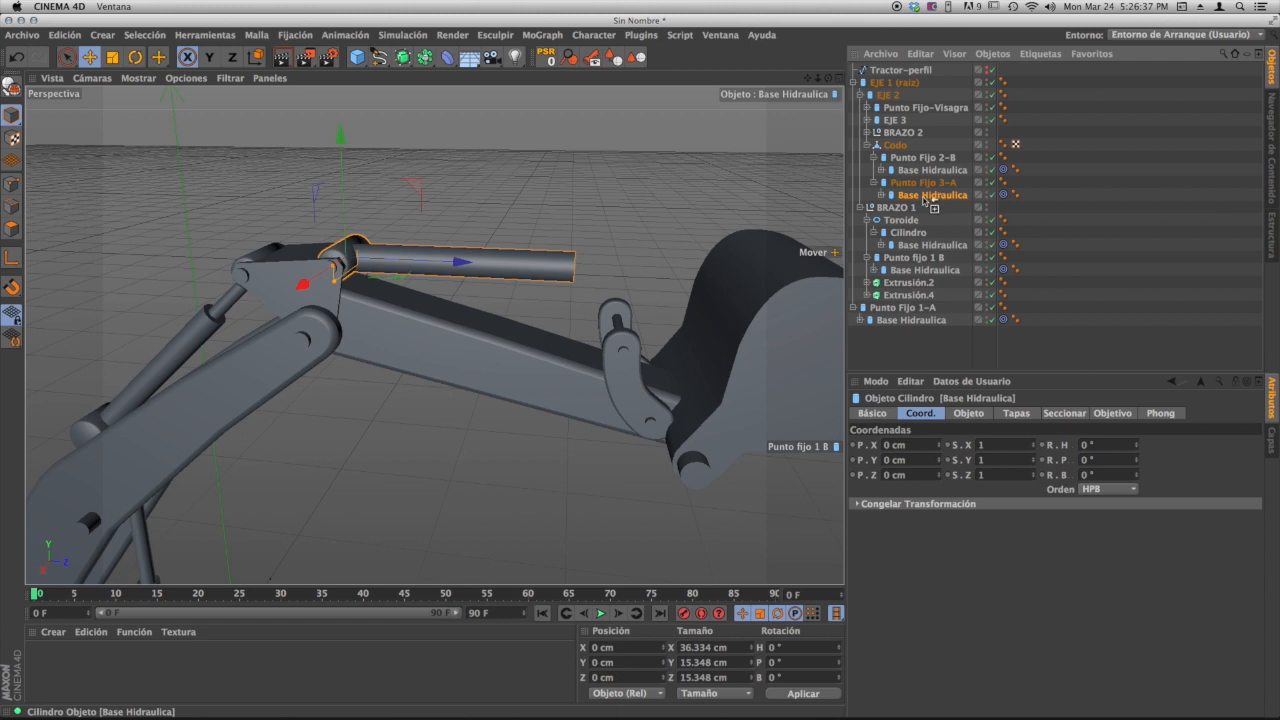
ctrl+drag(911, 347, 912, 346)
- Nest the new Base Hidraulica copy under Punto Fijo 3-B inside Punto Fijo-Visagra and reset its position, scale and rotation
alt+middle_drag(644, 350, 488, 288)
alt+drag(498, 320, 518, 333)
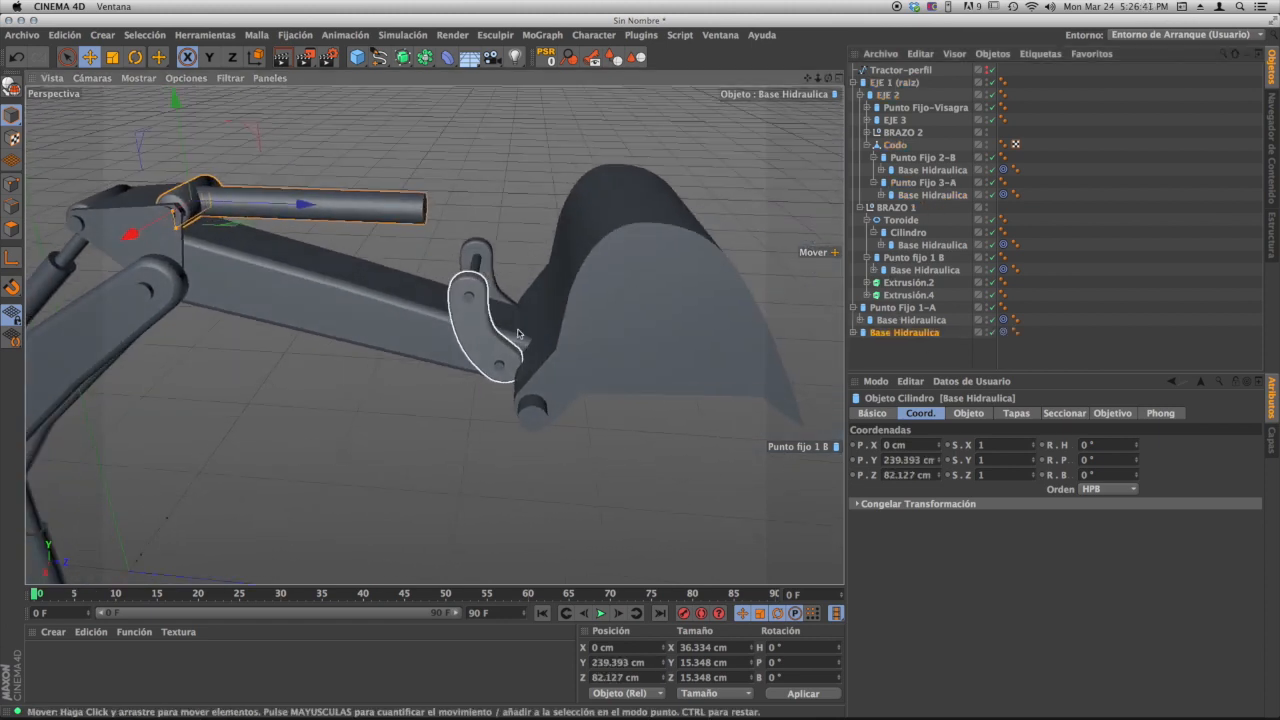
alt+drag(490, 262, 501, 270)
click(501, 270)
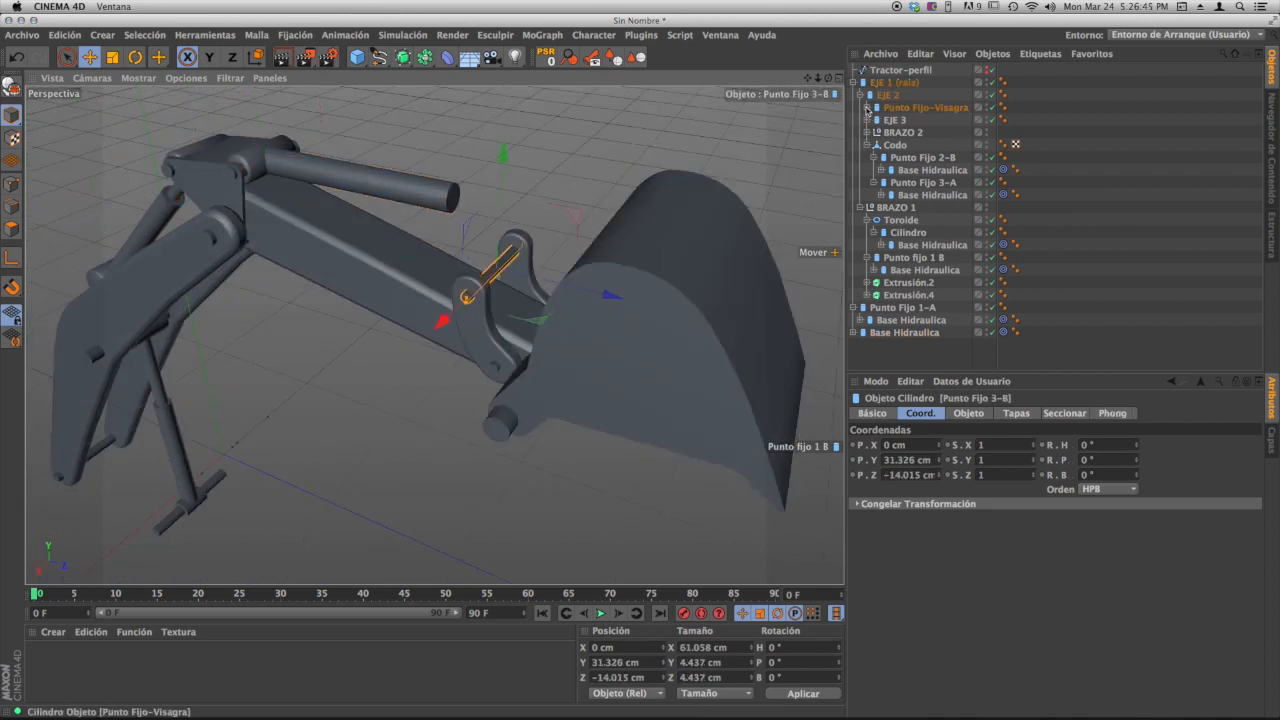
click(867, 107)
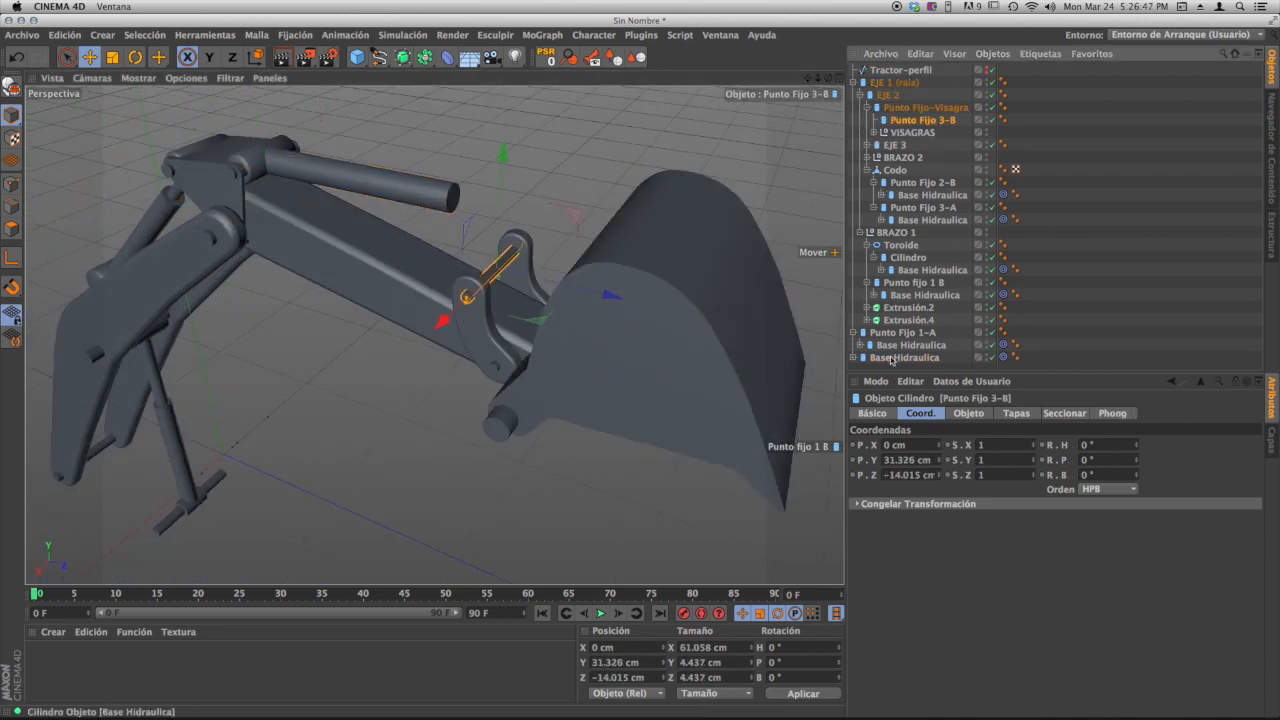
drag(937, 121, 939, 122)
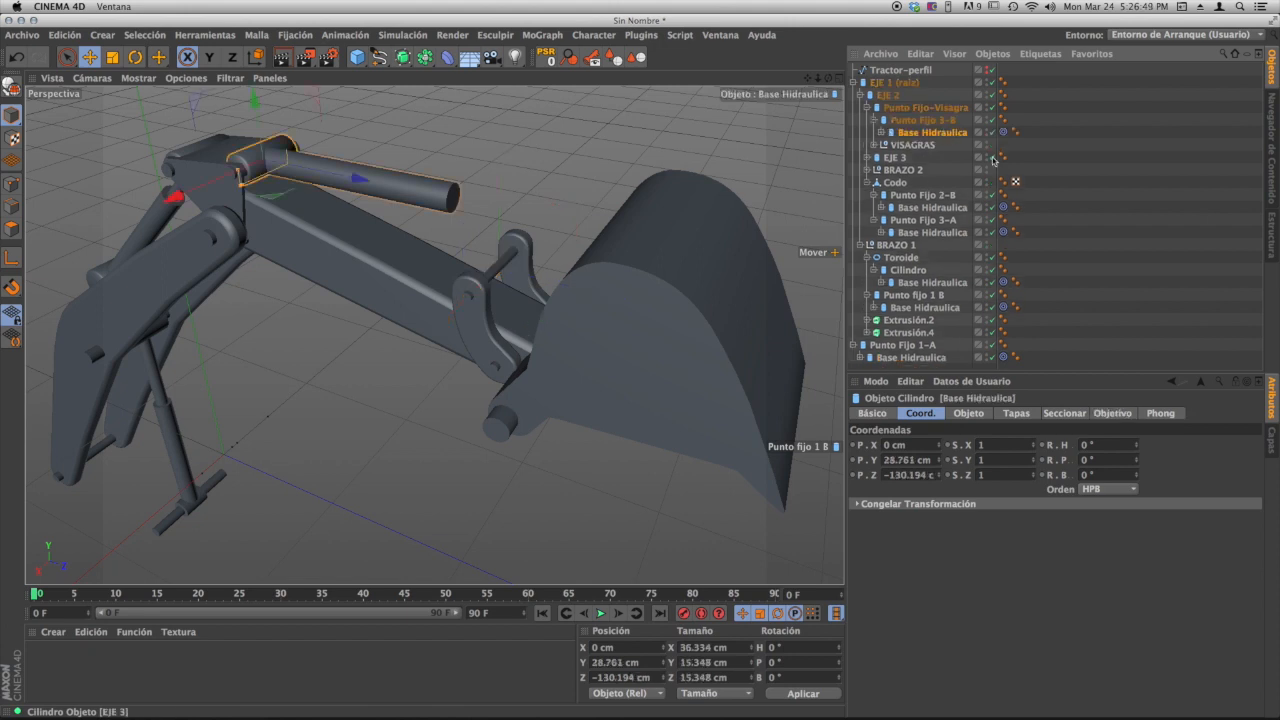
alt+middle_drag(505, 301, 470, 318)
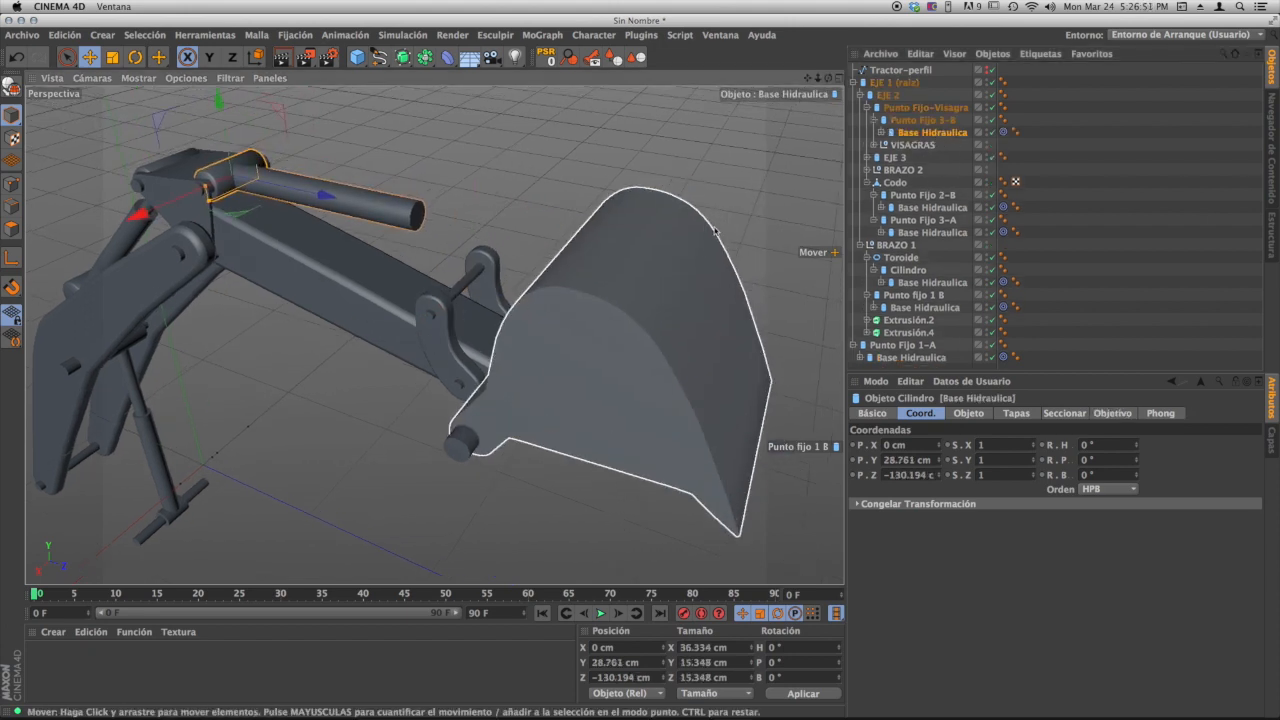
click(901, 135)
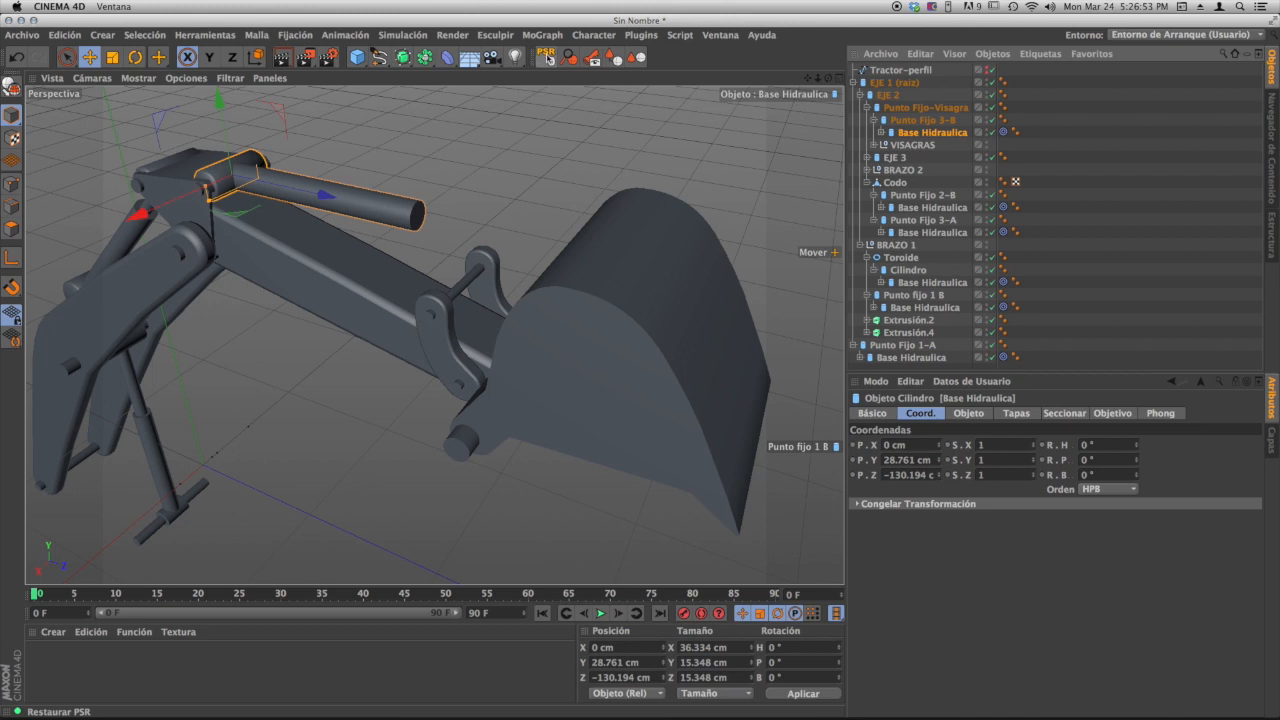
click(548, 60)
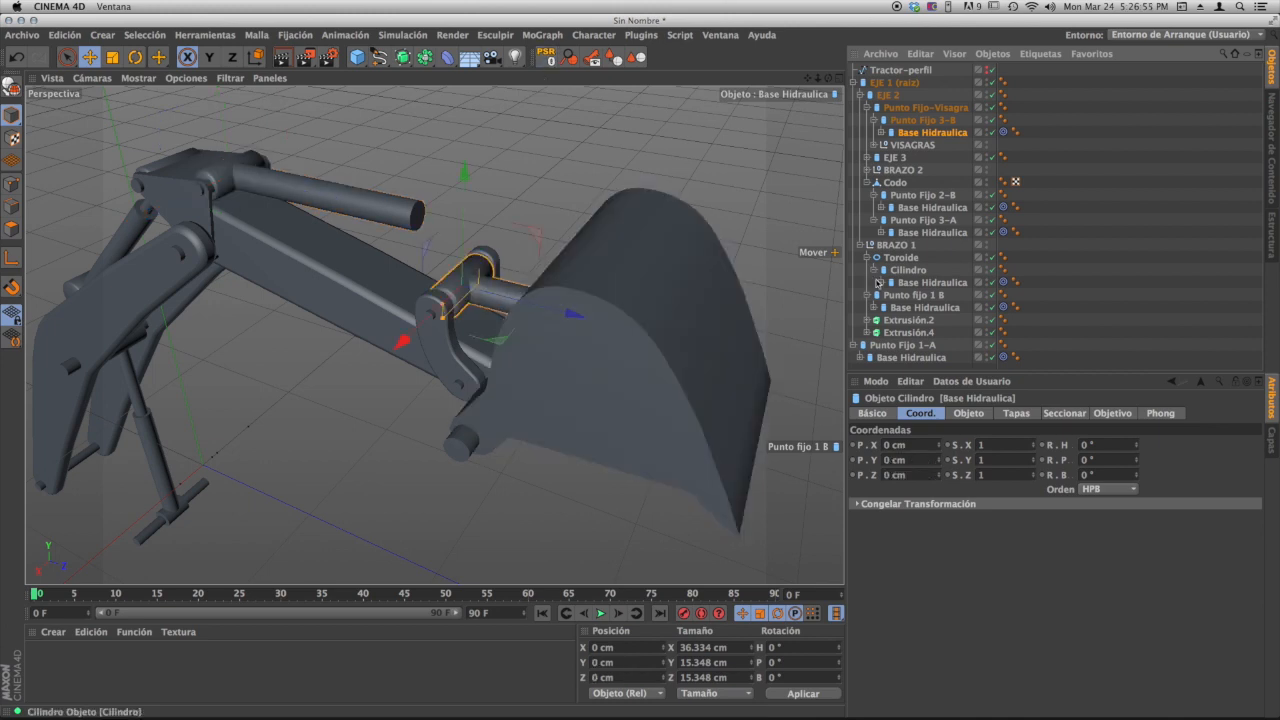
- Narrow the Base Hidraulica under Punto Fijo 3-B to about 33.9 cm so it fits between the hinge plates
scroll(434, 316, up, 6)
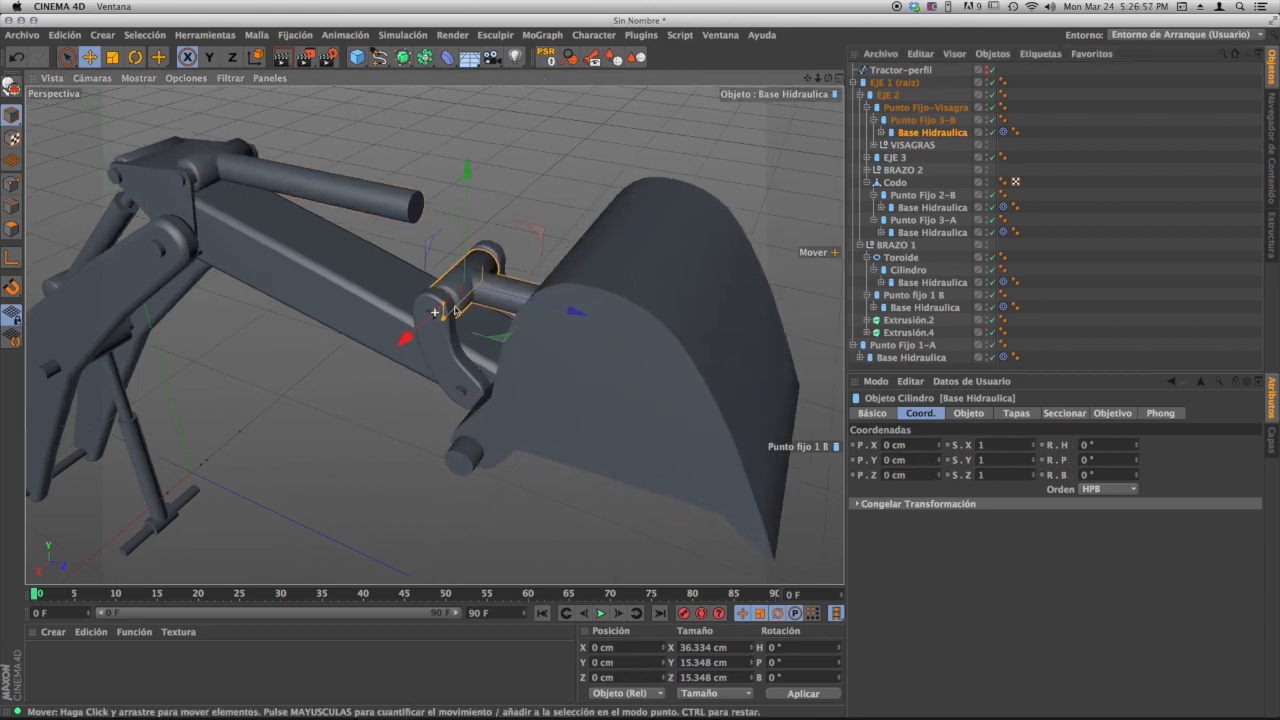
alt+drag(450, 336, 515, 296)
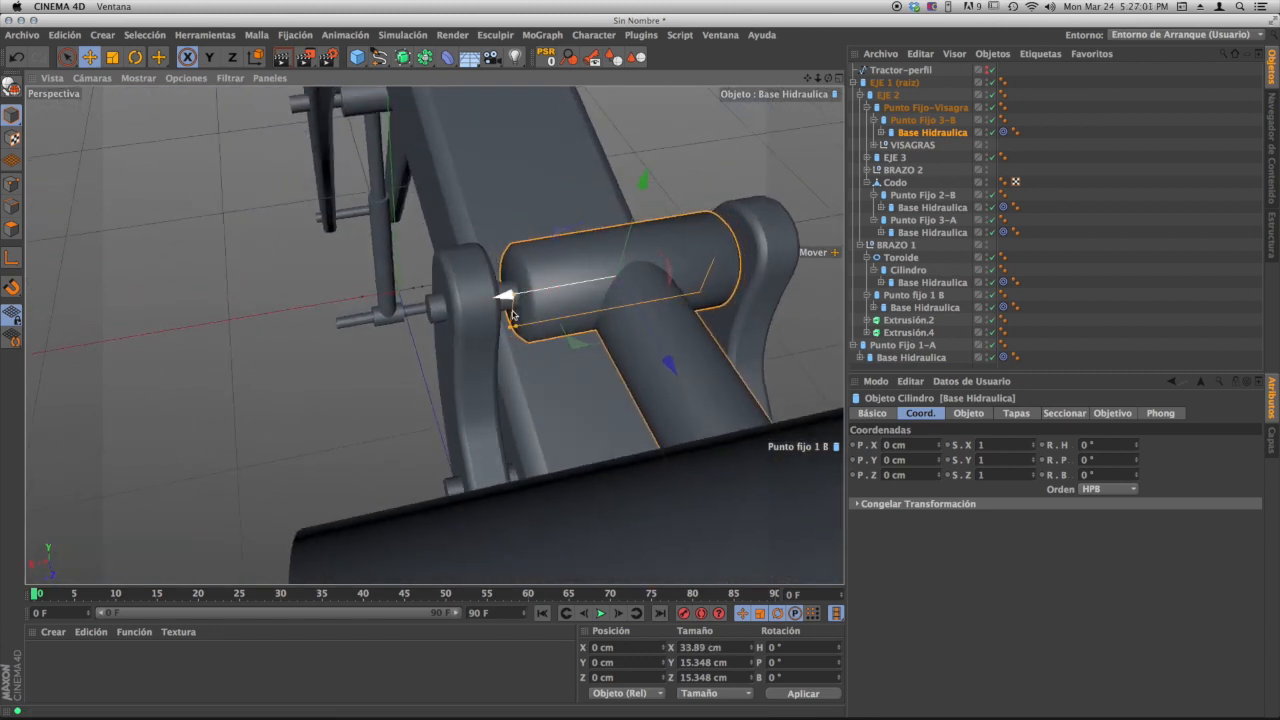
click(435, 308)
alt+drag(434, 335, 735, 300)
right_click(905, 242)
click(712, 284)
alt+right_drag(714, 294, 440, 331)
alt+drag(434, 334, 530, 278)
alt+drag(568, 289, 542, 308)
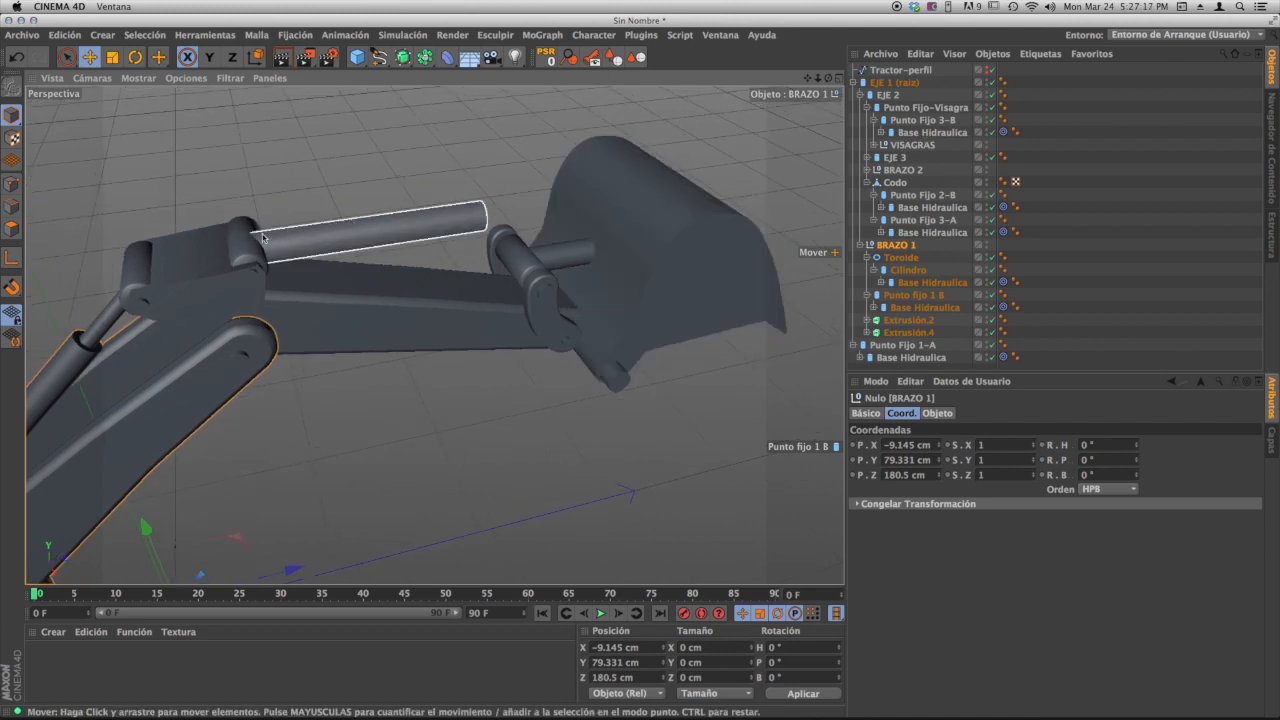
- Set Punto Fijo 3-B as the Objeto Objetivo of the Objetivo tag on Punto Fijo 3-A's Base Hidraulica
click(380, 222)
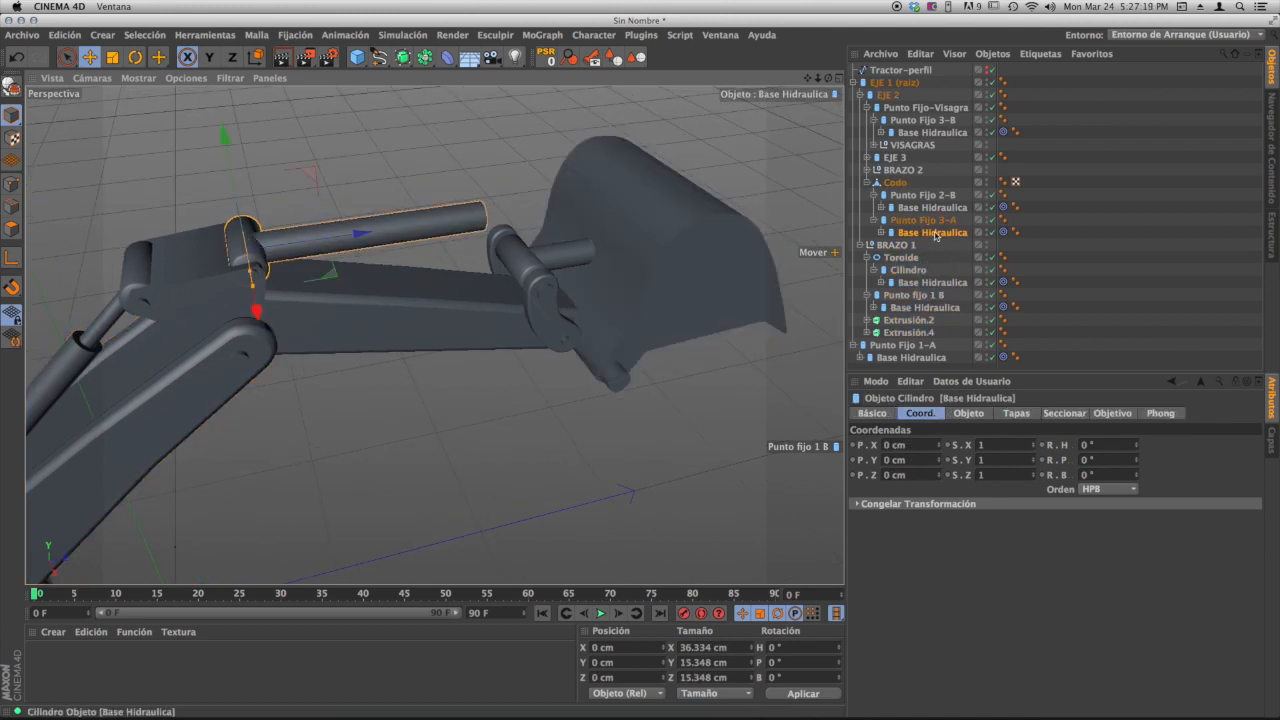
click(1003, 232)
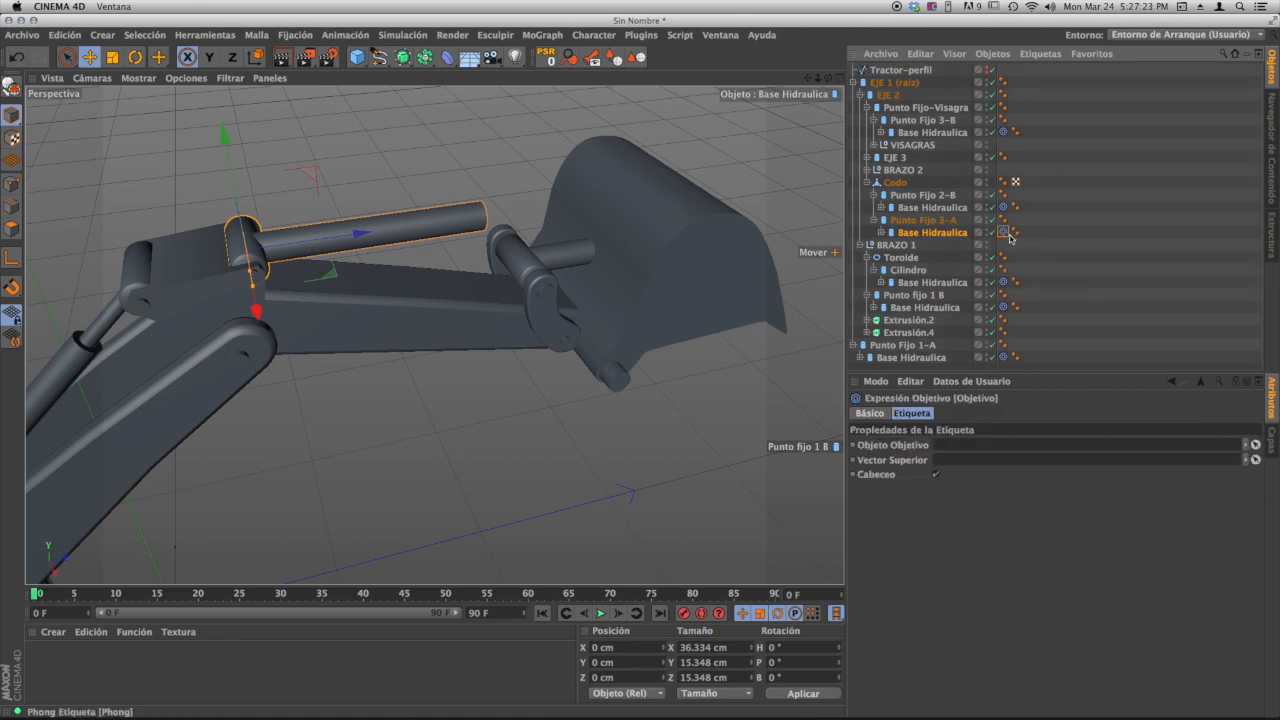
click(1256, 446)
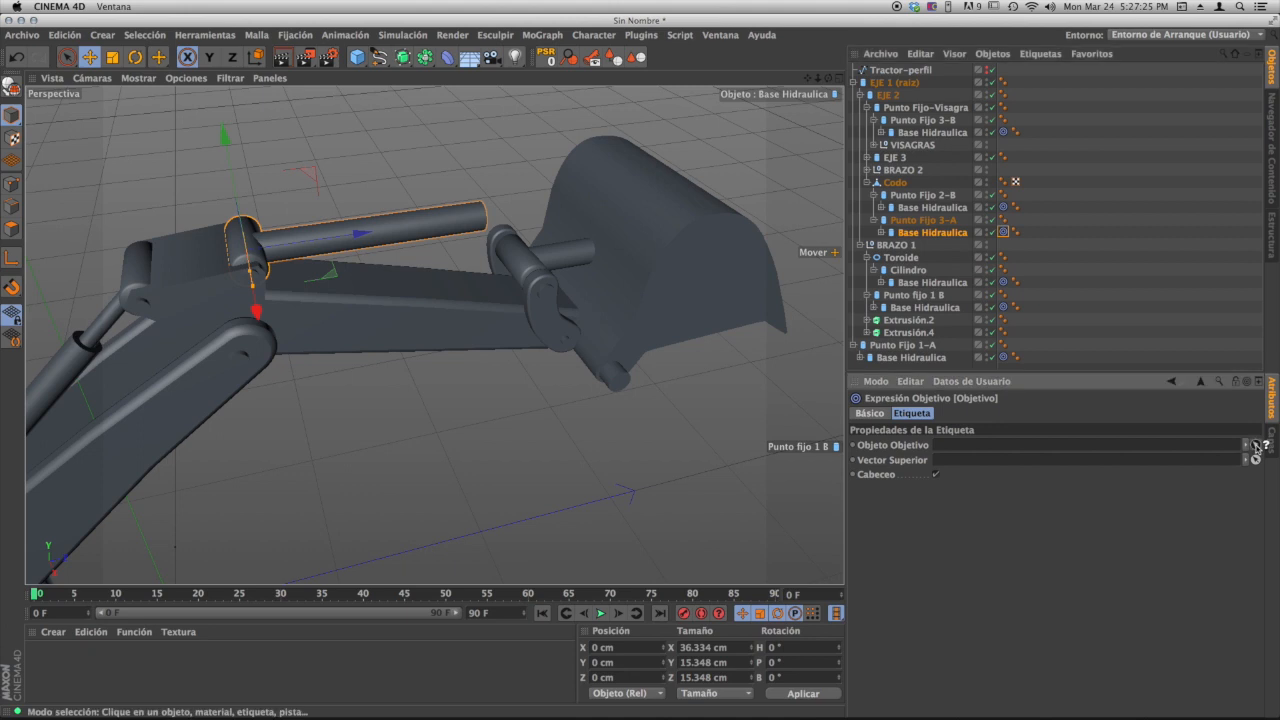
click(545, 292)
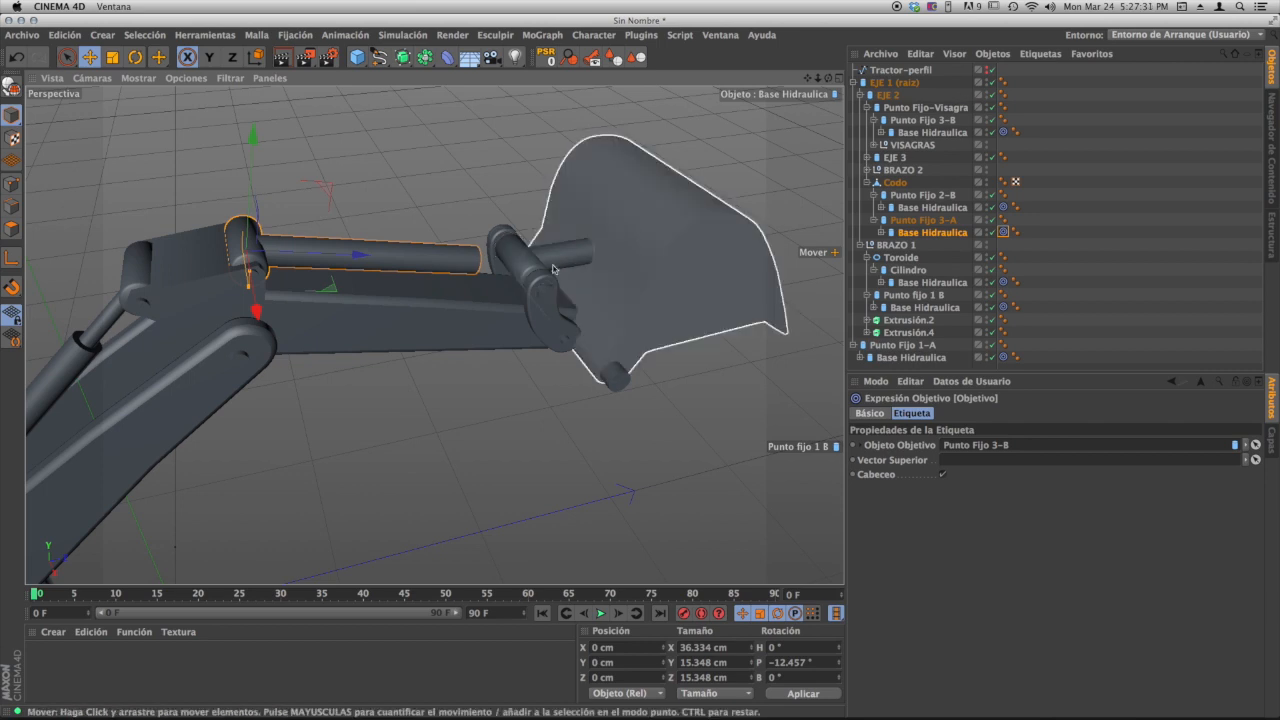
- Set Punto Fijo 3-A as the Objeto Objetivo of the Objetivo tag on Punto Fijo 3-B's Base Hidraulica
click(517, 257)
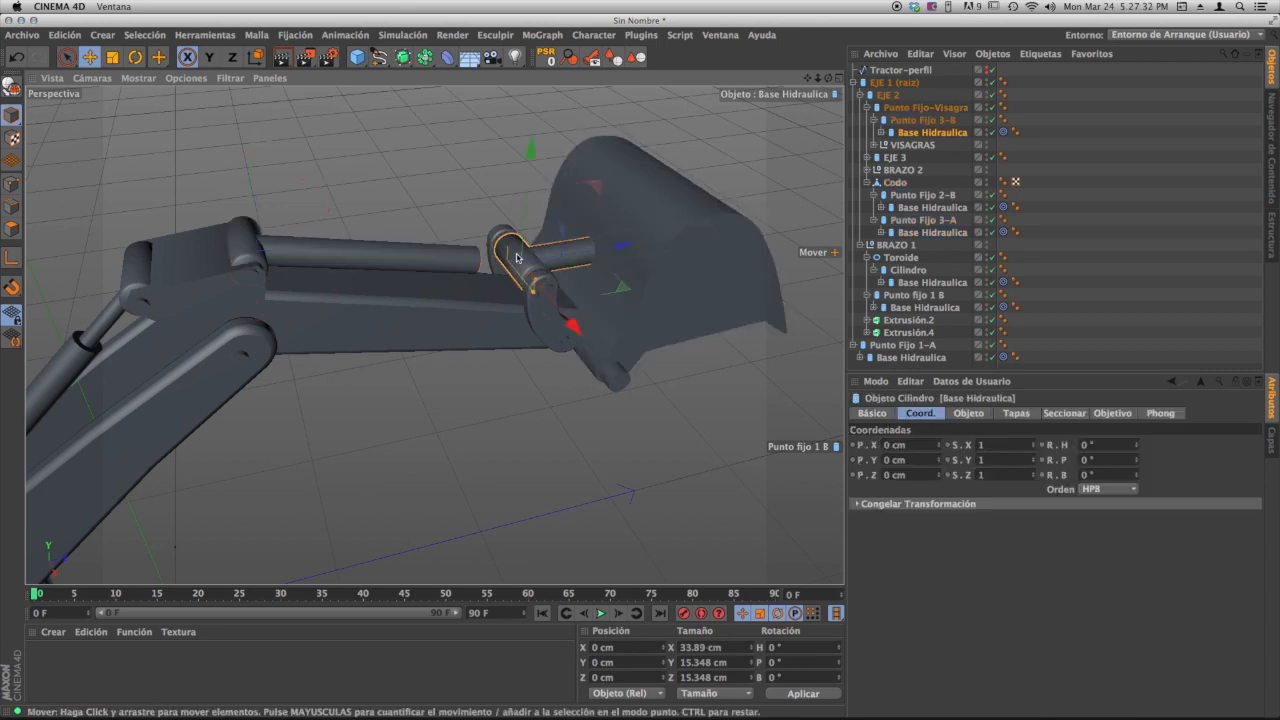
click(1003, 133)
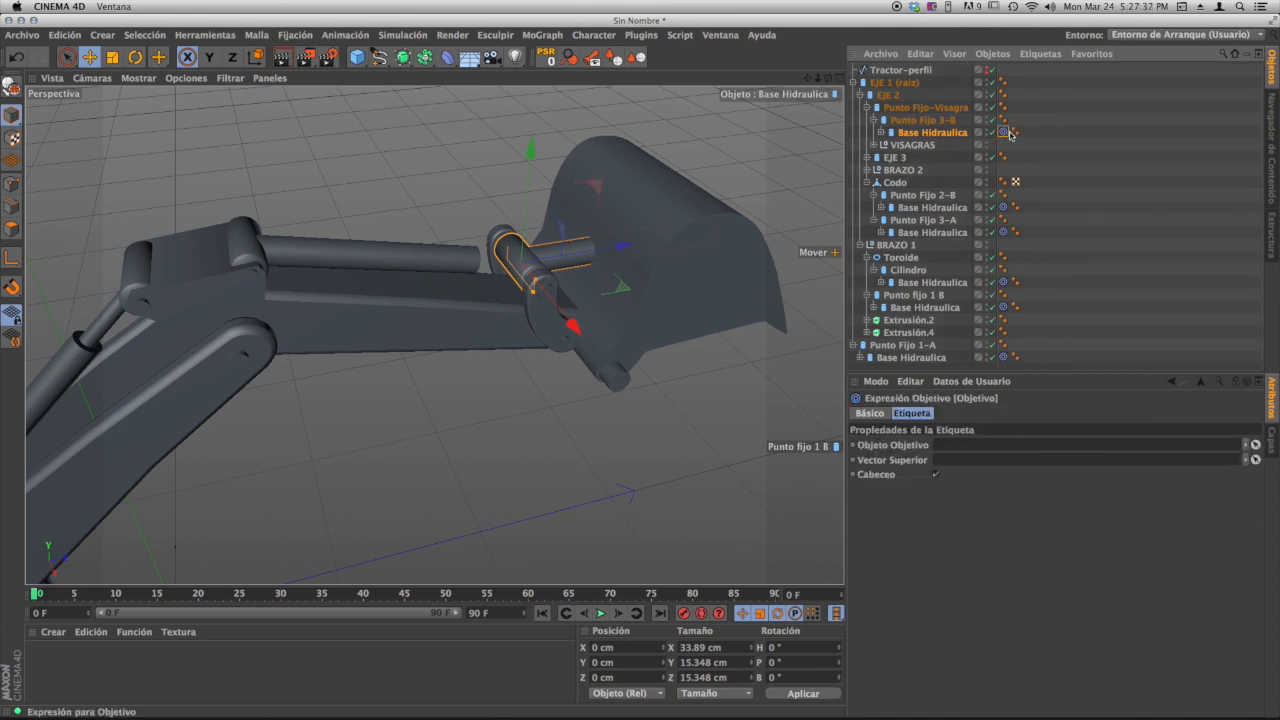
click(1256, 445)
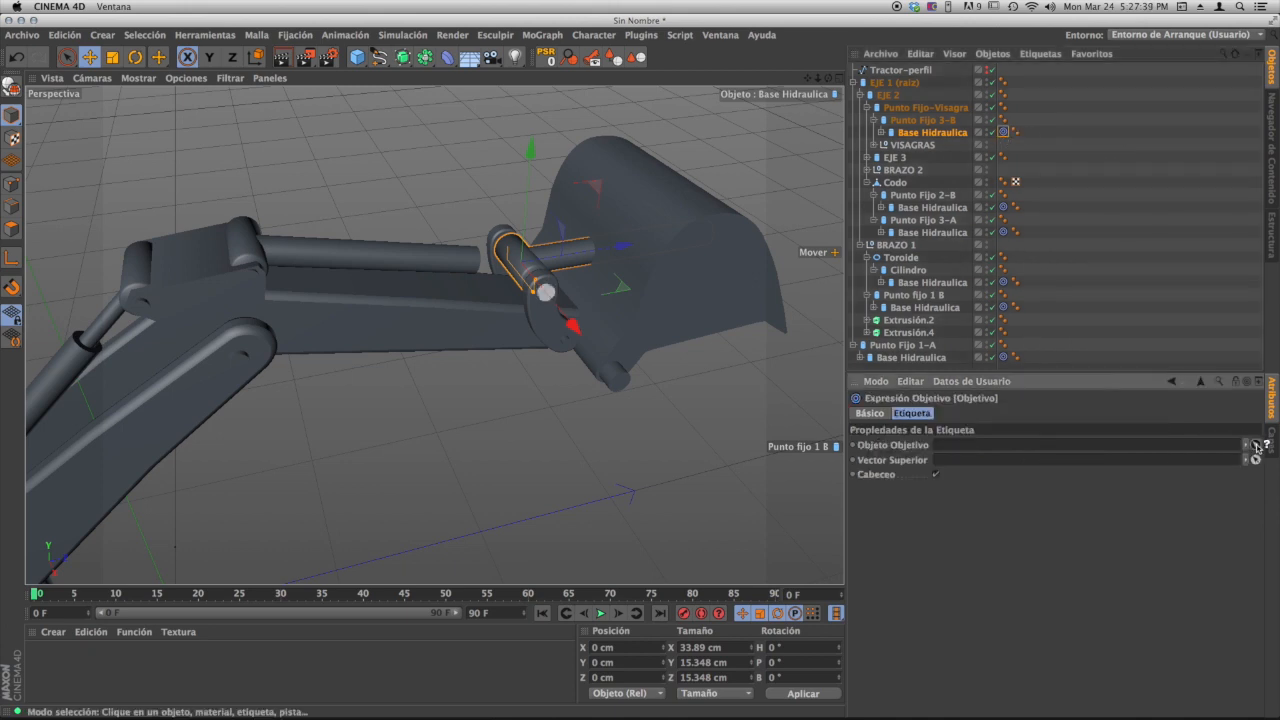
click(251, 277)
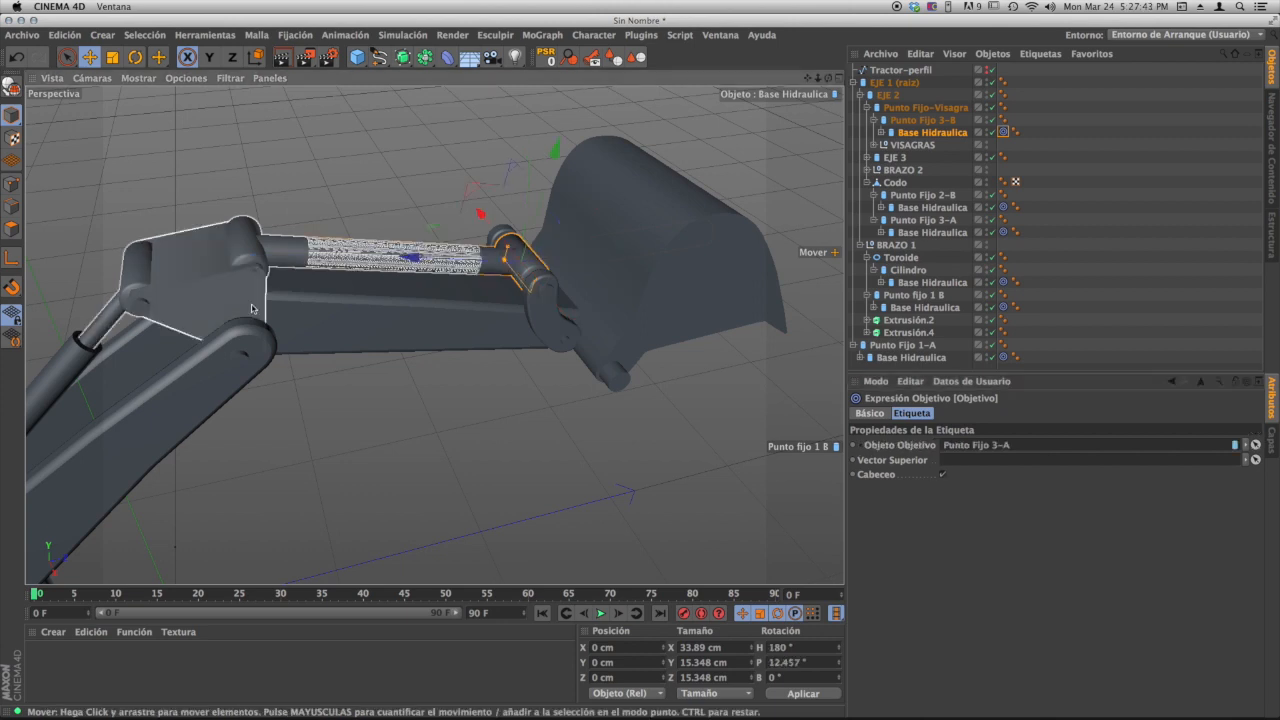
- Slim Punto Fijo 3-B's piston cylinder to about 8.5 cm in diameter and 56.3 cm long, positioned at about Z 31.4 cm
alt+drag(377, 286, 567, 263)
click(567, 263)
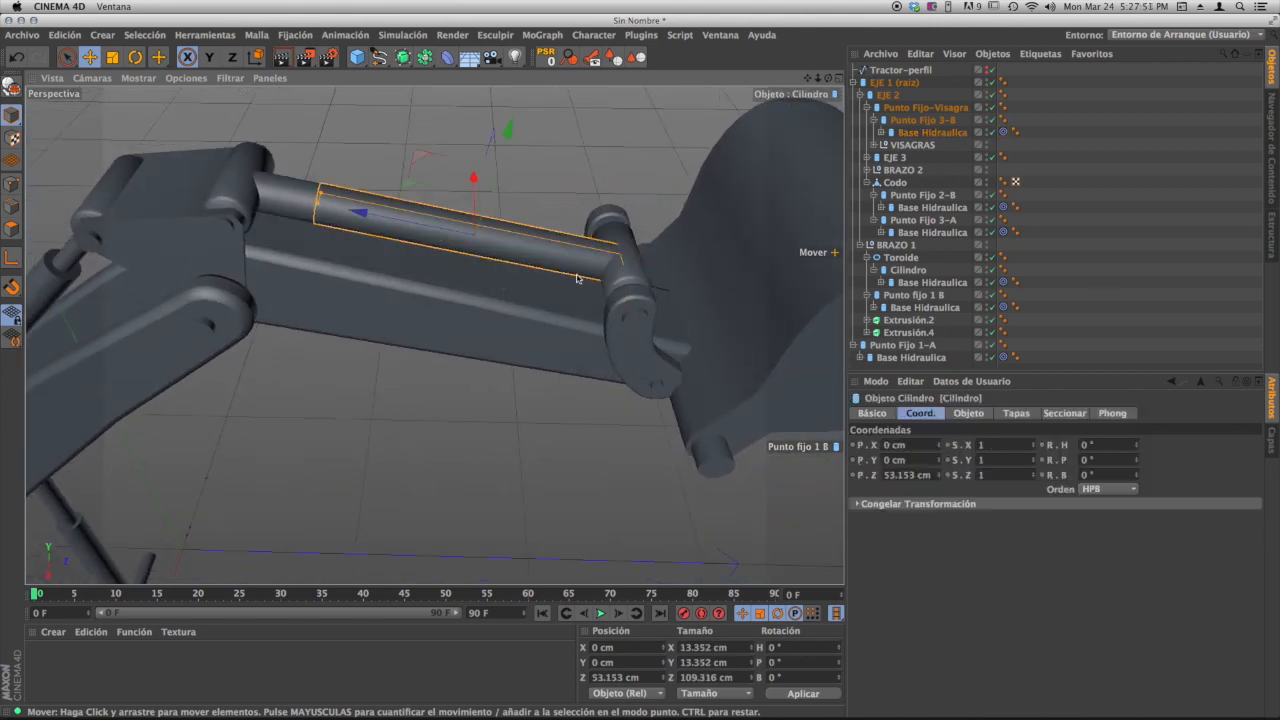
alt+drag(343, 234, 309, 215)
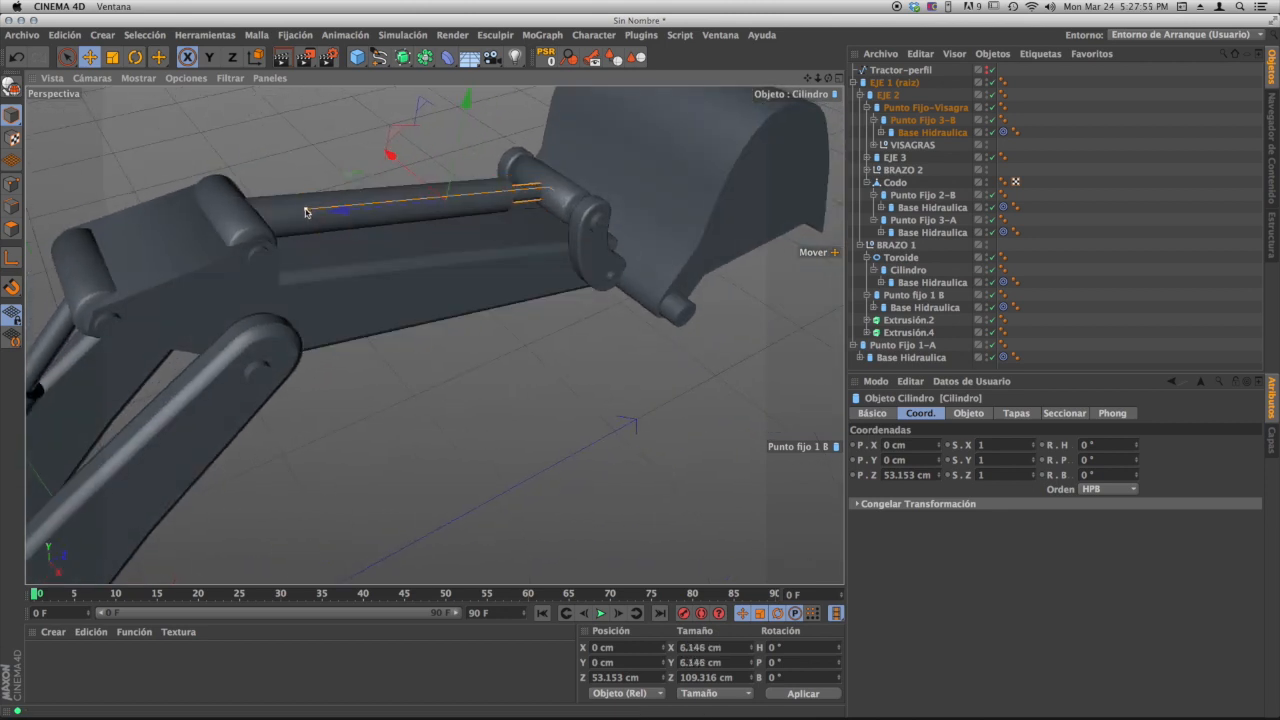
drag(380, 209, 286, 217)
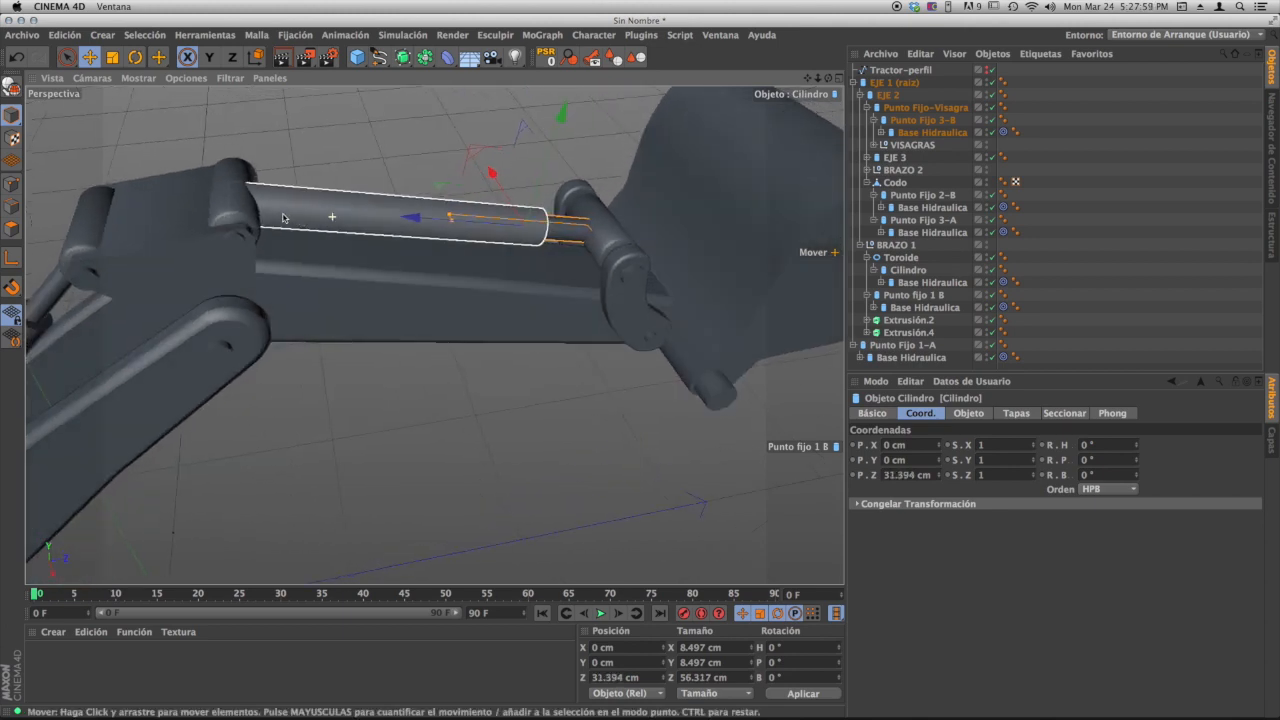
- Shorten Punto Fijo 3-A's piston cylinder to about 76.8 cm and move it back to about Z 39 cm
click(326, 213)
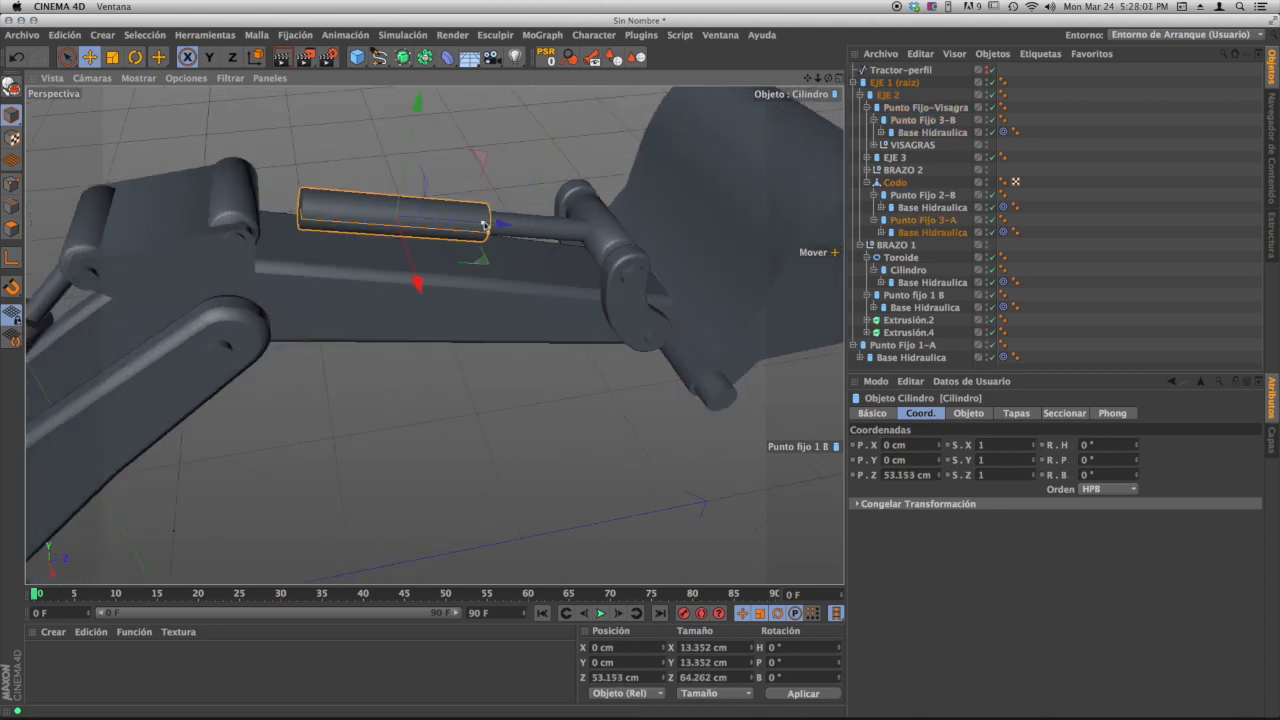
mouse_move(433, 226)
mouse_down()
mouse_move(466, 219)
mouse_move(438, 232)
mouse_up()
alt+right_drag(438, 232, 391, 244)
alt+middle_drag(391, 244, 448, 224)
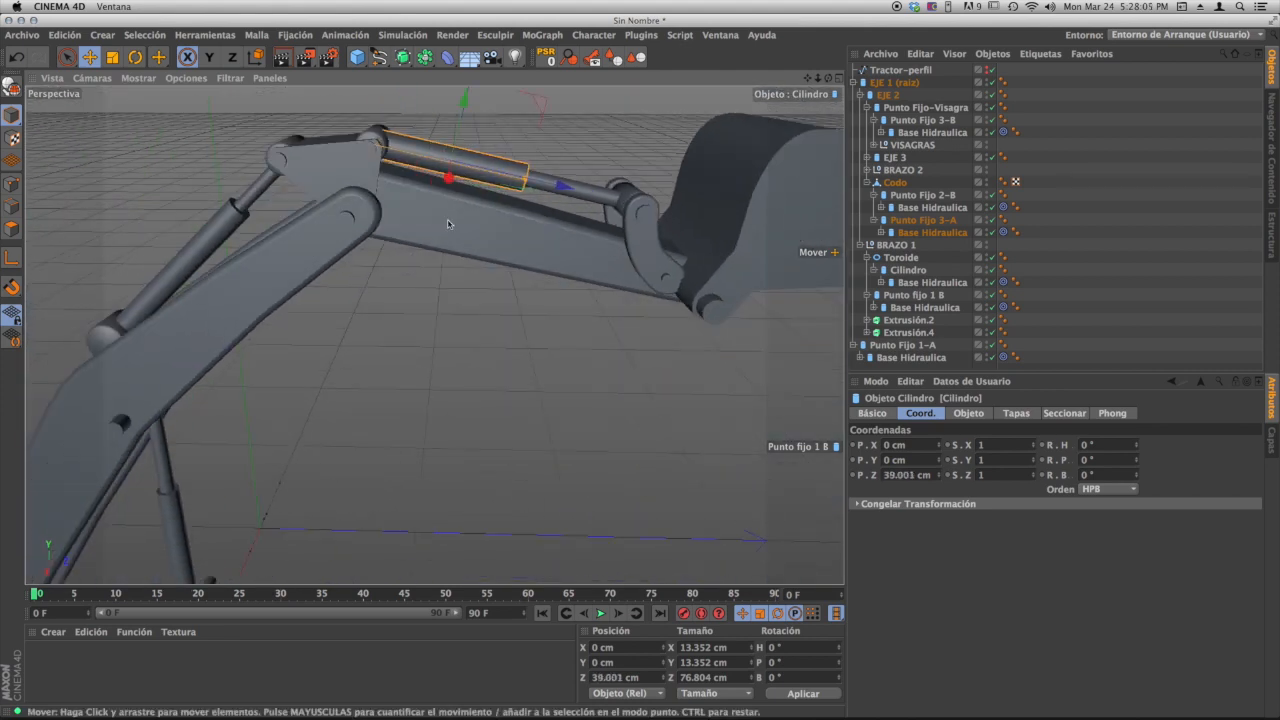
- Move the piston rod cylinder of Punto Fijo 2-B's Base Hidraulica along its axis to about Z 39 cm
alt+middle_drag(355, 197, 550, 152)
mouse_move(436, 202)
alt+mouse_down()
mouse_move(460, 188)
mouse_move(445, 213)
mouse_move(429, 207)
alt+mouse_up()
click(428, 207)
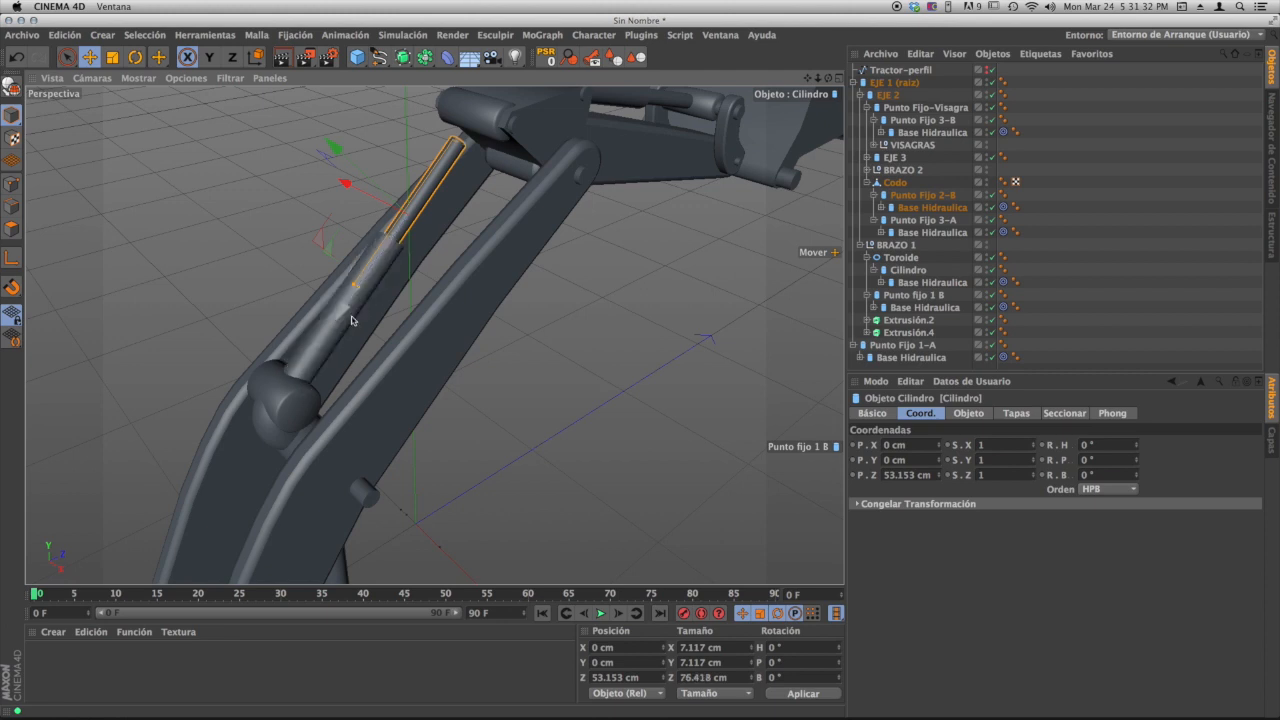
drag(366, 290, 369, 286)
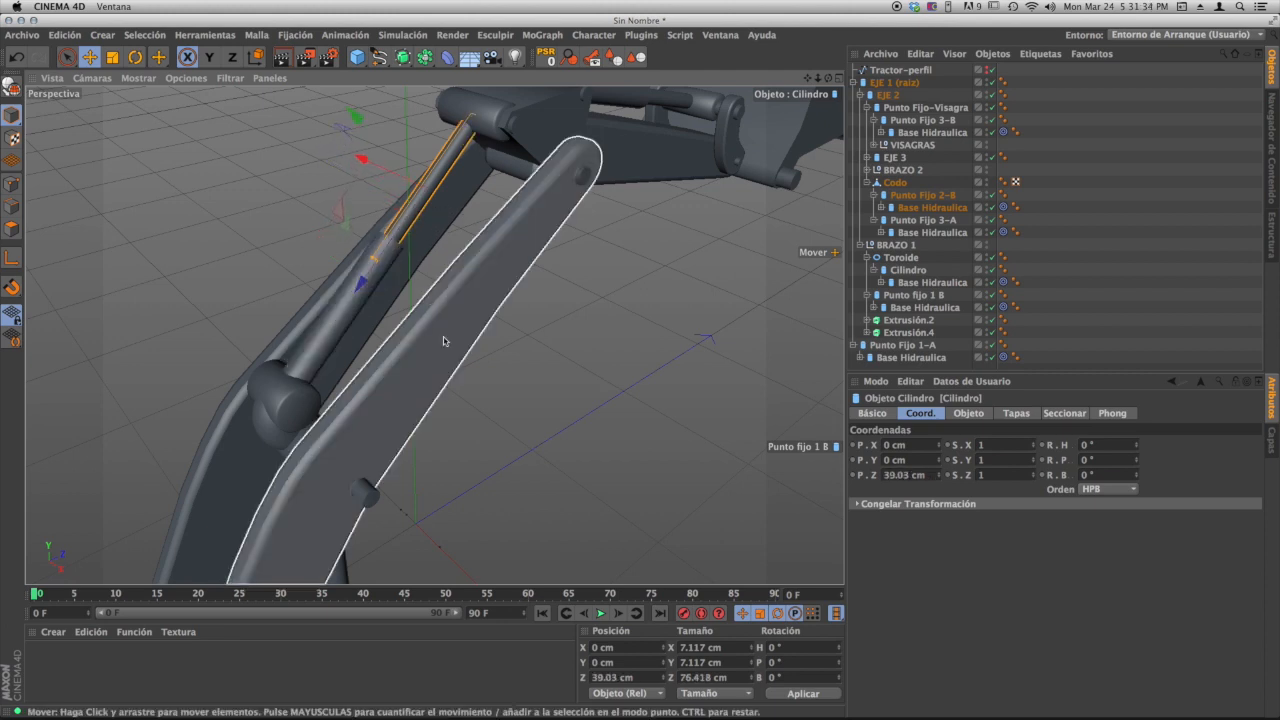
- Inspect the arm's hydraulic pistons, the hinge plates and the bucket joint from several angles
alt+right_drag(480, 334, 423, 360)
alt+drag(444, 358, 381, 283)
alt+middle_drag(381, 283, 443, 303)
mouse_move(432, 320)
alt+mouse_down()
mouse_move(454, 289)
mouse_move(435, 303)
alt+mouse_up()
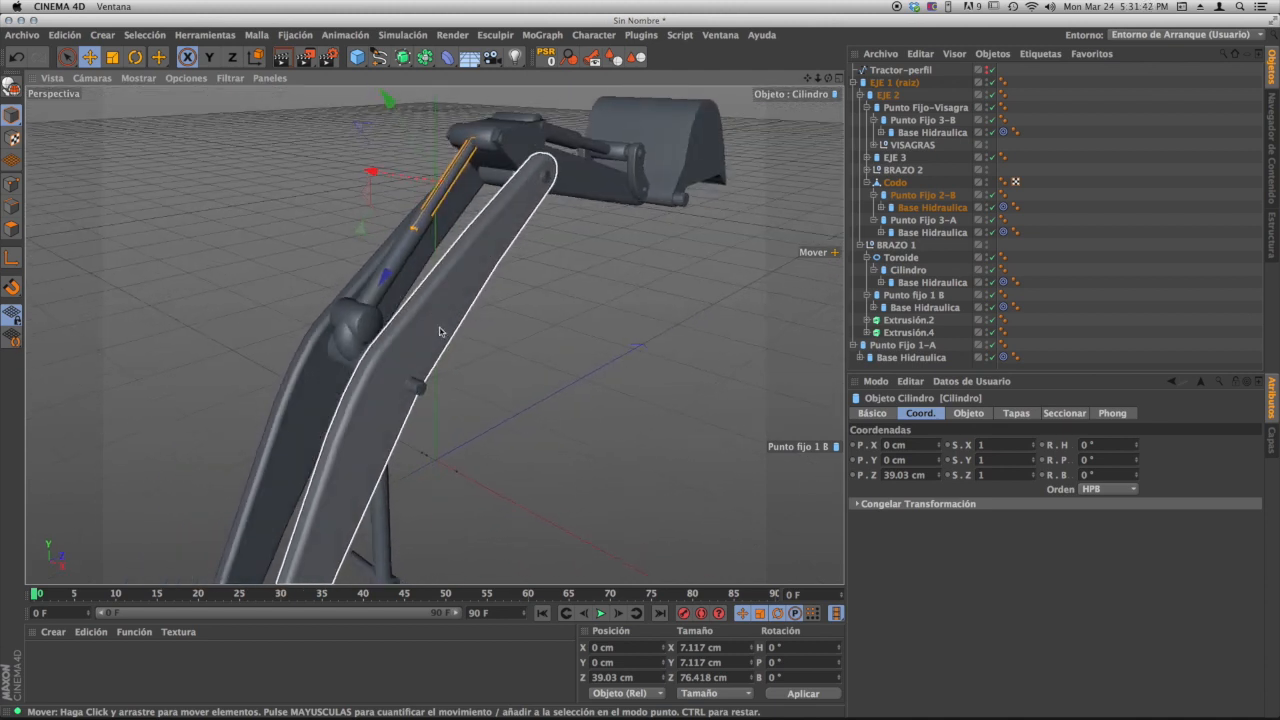
alt+middle_drag(440, 332, 468, 250)
mouse_move(437, 297)
alt+mouse_down()
mouse_move(309, 294)
mouse_move(442, 286)
alt+mouse_up()
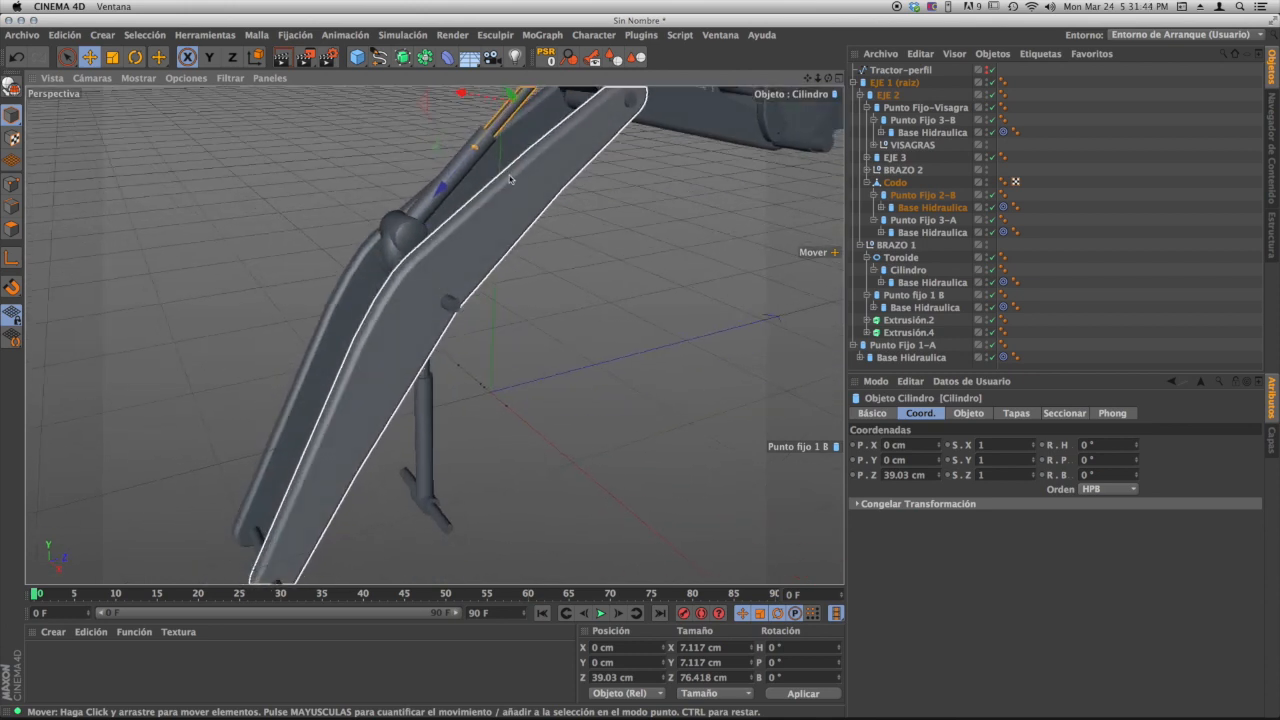
alt+middle_drag(510, 180, 393, 315)
alt+middle_drag(529, 223, 481, 260)
alt+right_drag(496, 251, 546, 281)
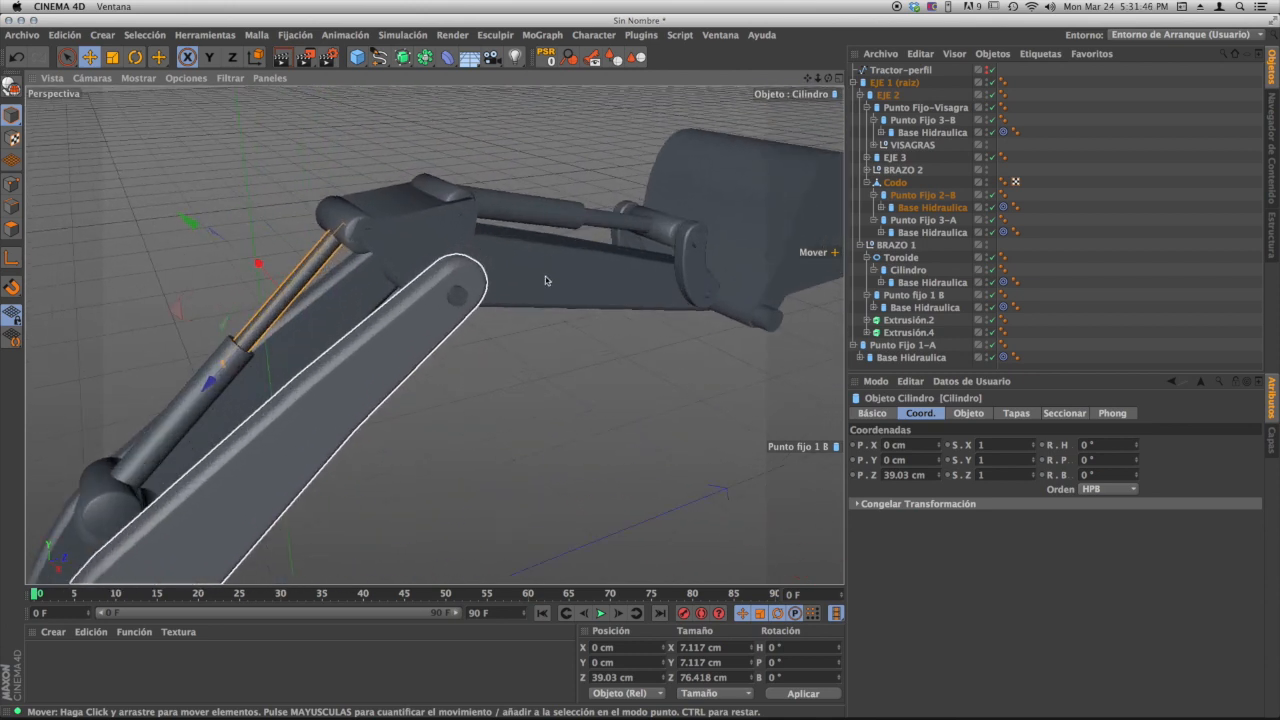
alt+drag(545, 280, 456, 287)
alt+middle_drag(562, 288, 505, 291)
alt+drag(528, 283, 471, 279)
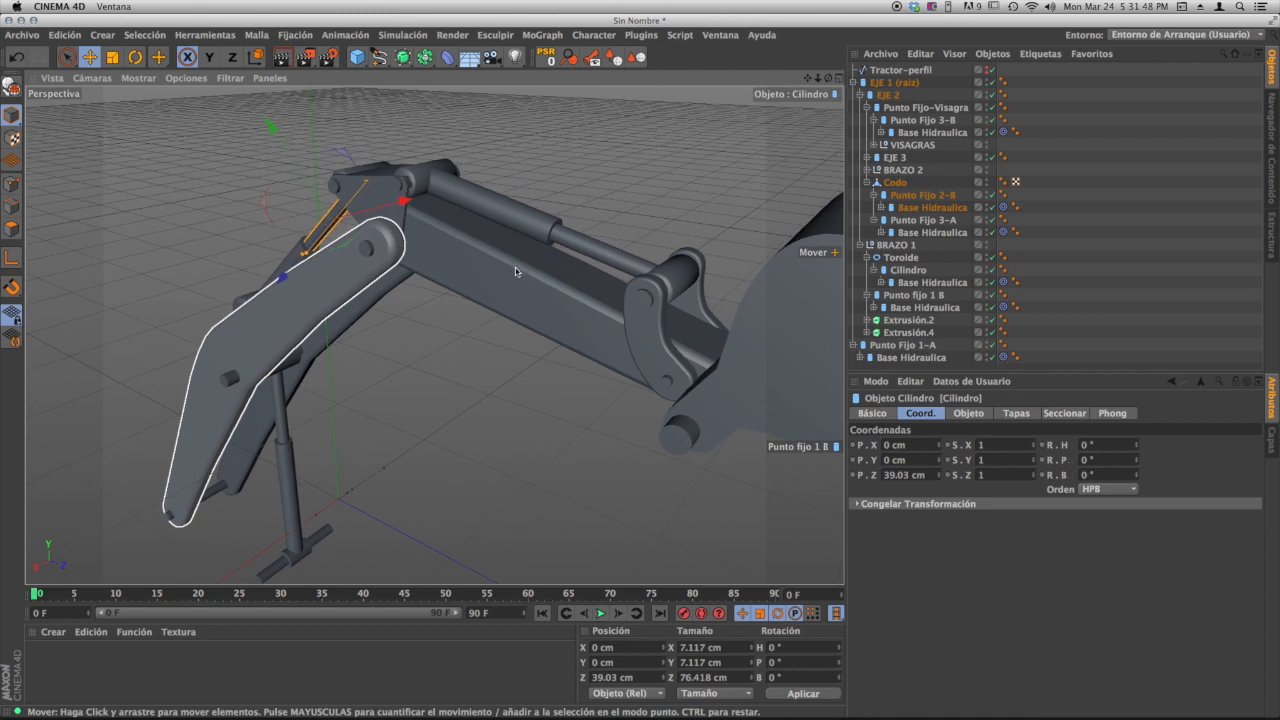
alt+right_drag(516, 271, 546, 270)
alt+drag(570, 294, 531, 291)
alt+right_drag(531, 291, 579, 286)
alt+drag(579, 286, 630, 293)
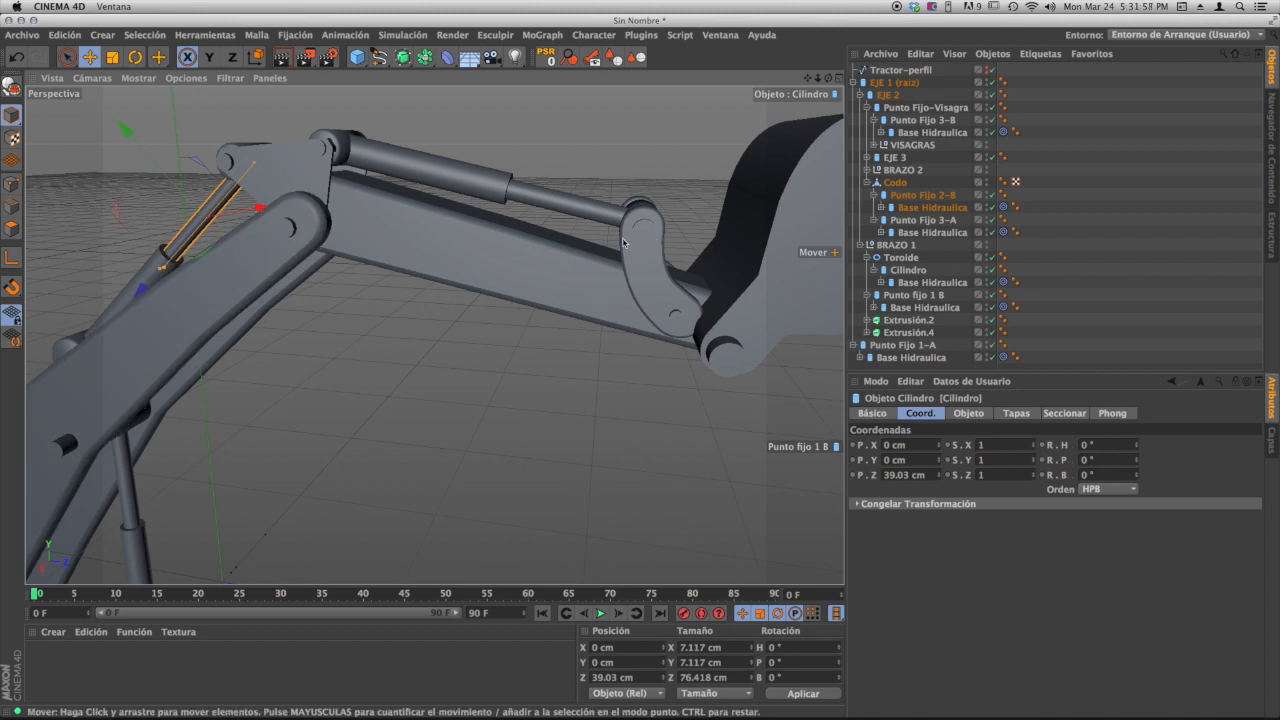
alt+drag(623, 242, 605, 298)
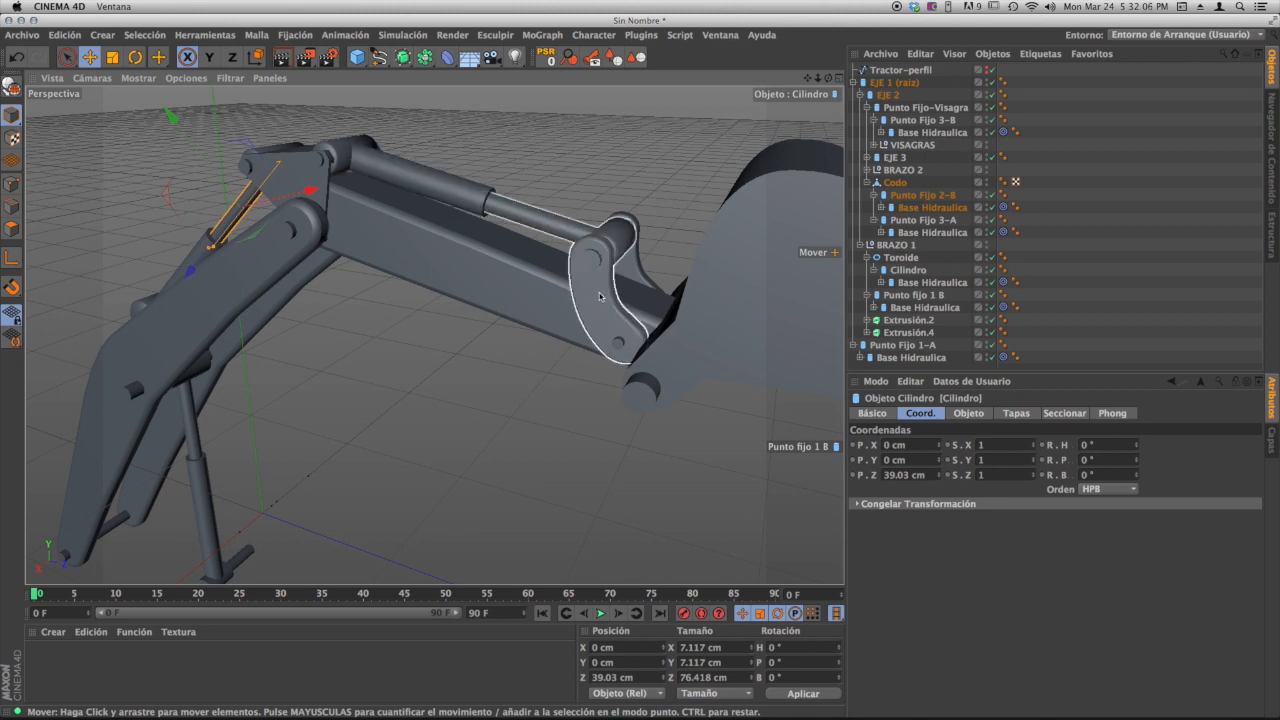
alt+drag(600, 296, 635, 287)
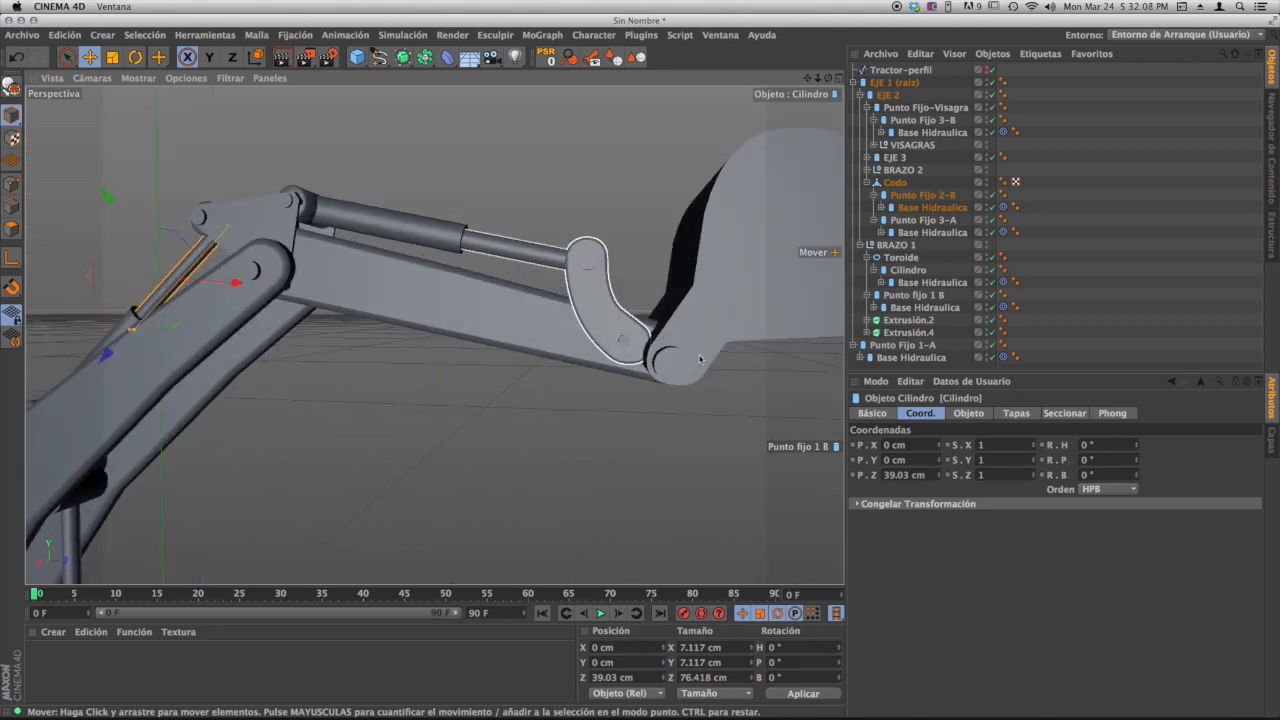
alt+drag(700, 360, 771, 246)
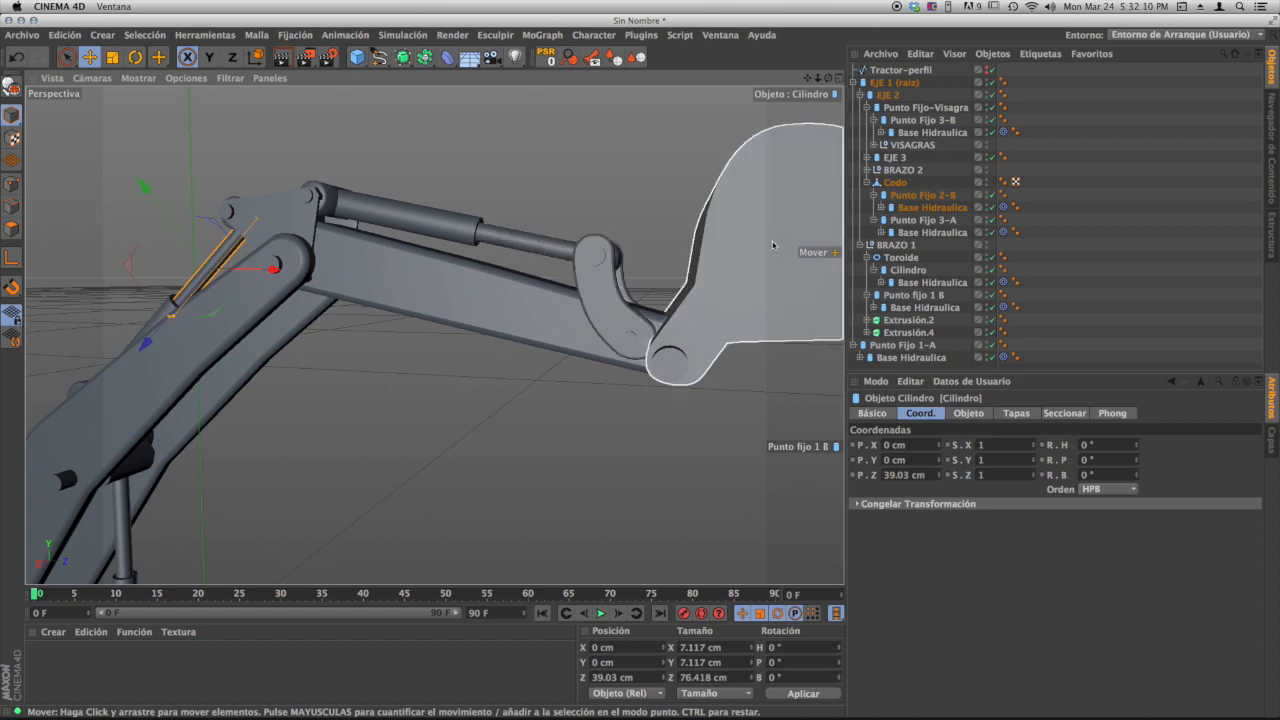
alt+drag(680, 311, 618, 304)
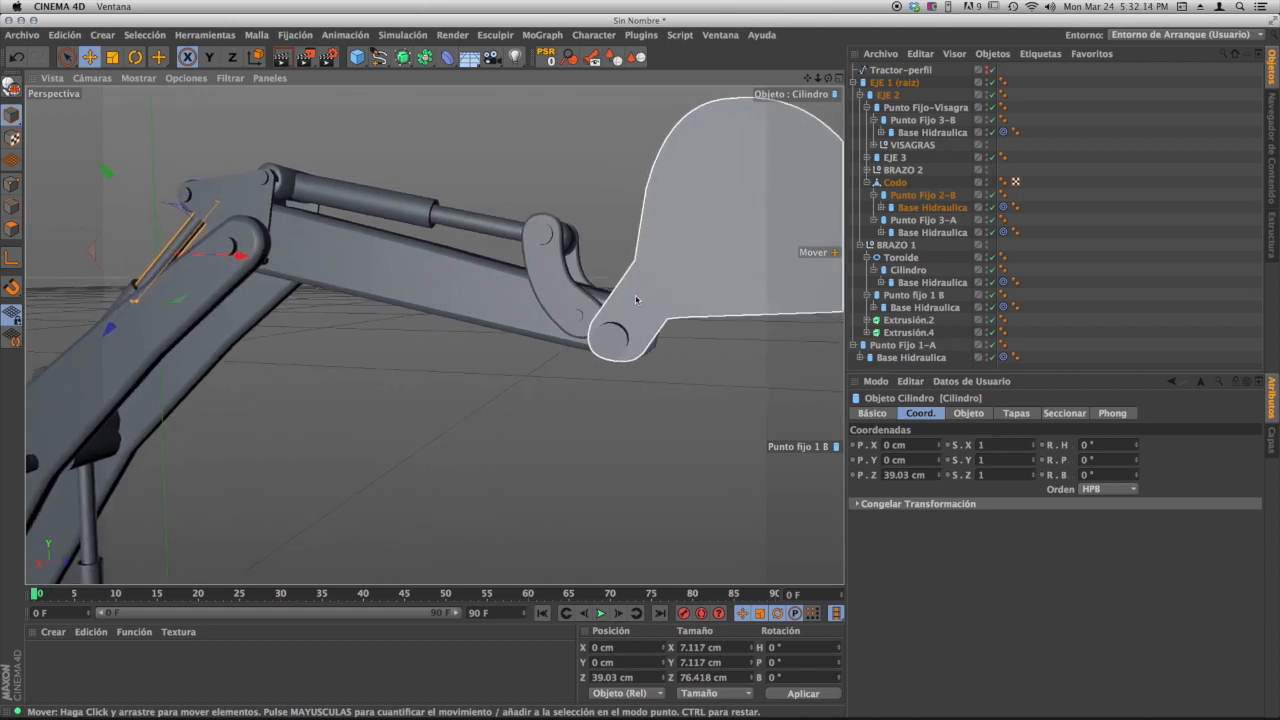
alt+drag(598, 327, 631, 360)
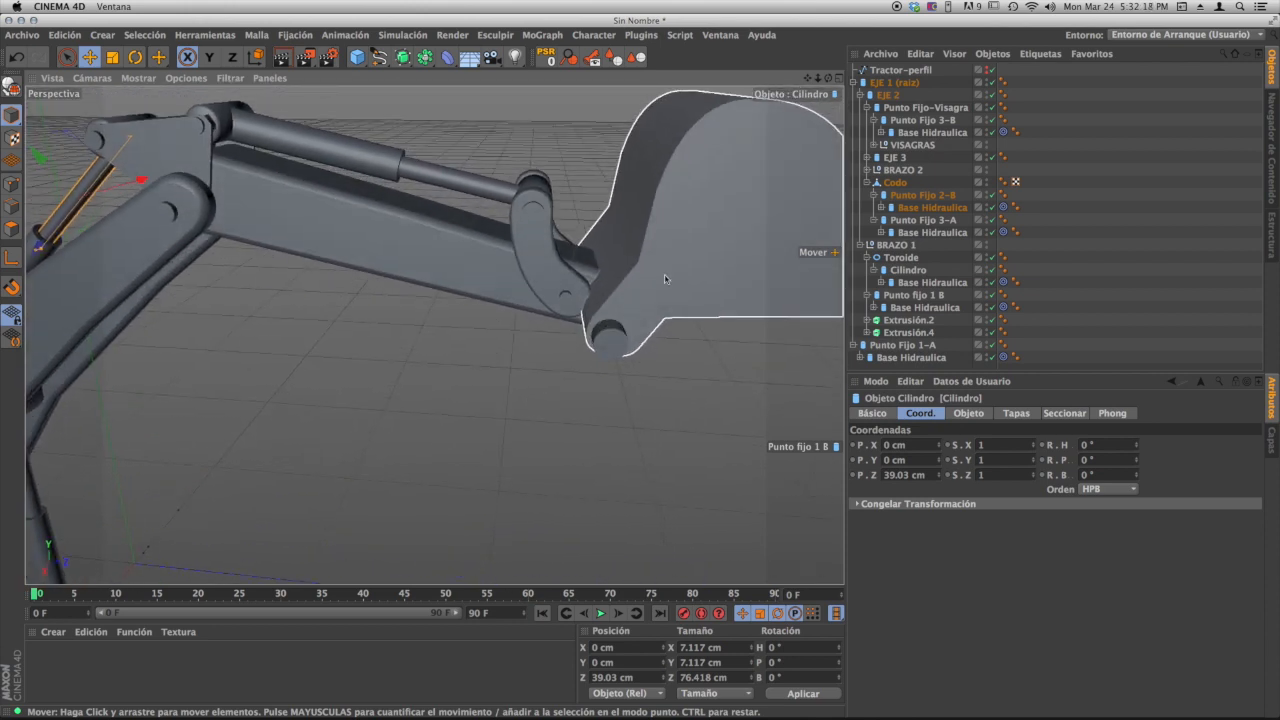
alt+drag(658, 283, 598, 298)
alt+drag(653, 290, 620, 297)
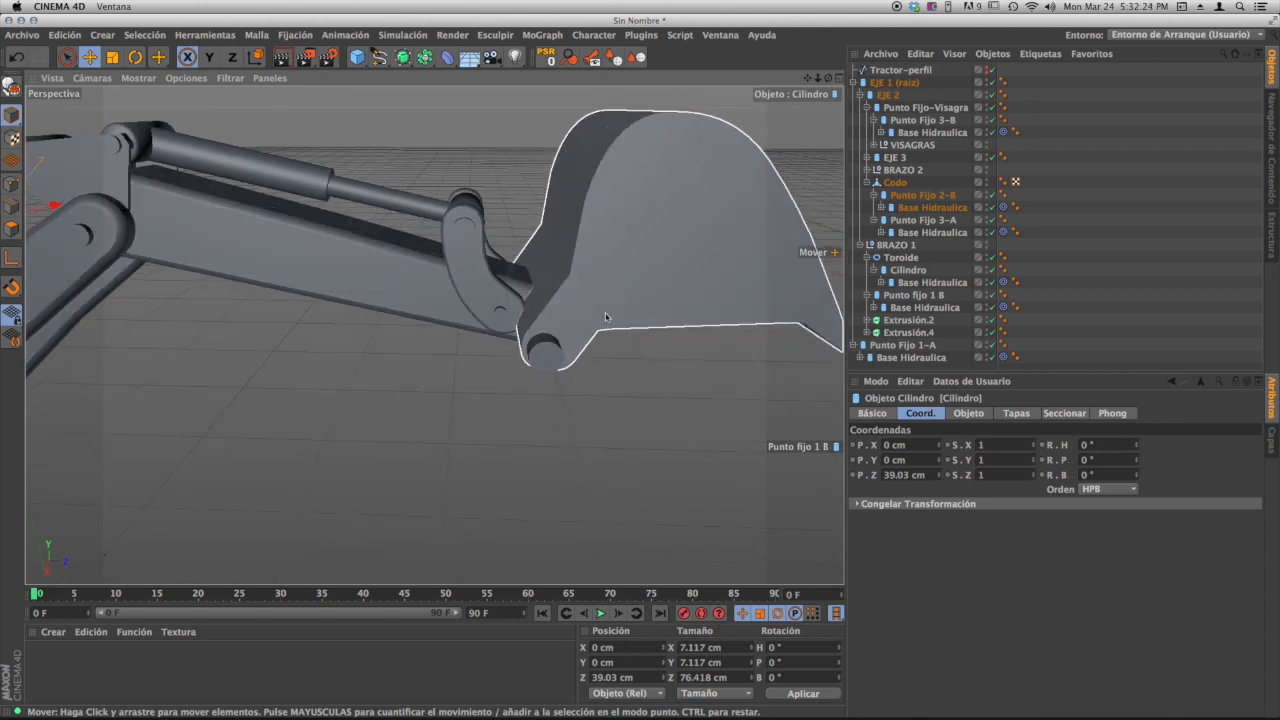
- Check how the bucket and hinge plates are grouped by selecting EJE 3 and the VISAGRAS null in the hierarchy
click(630, 296)
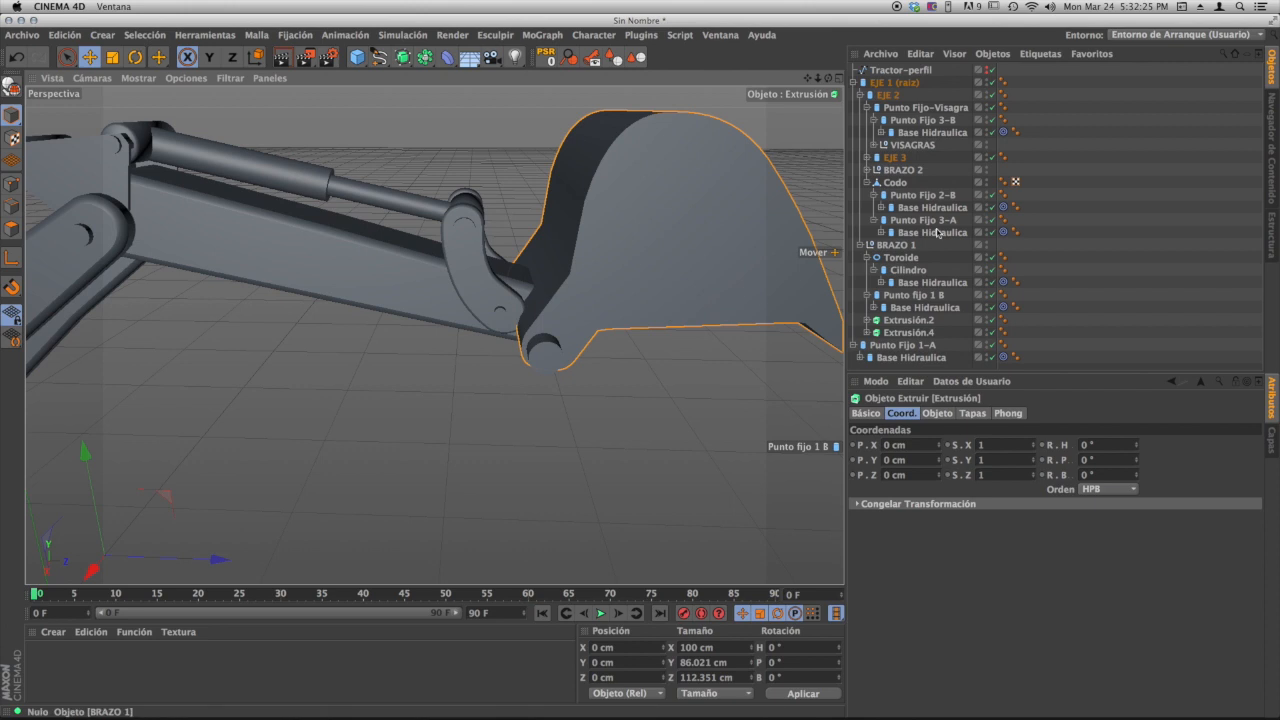
click(890, 158)
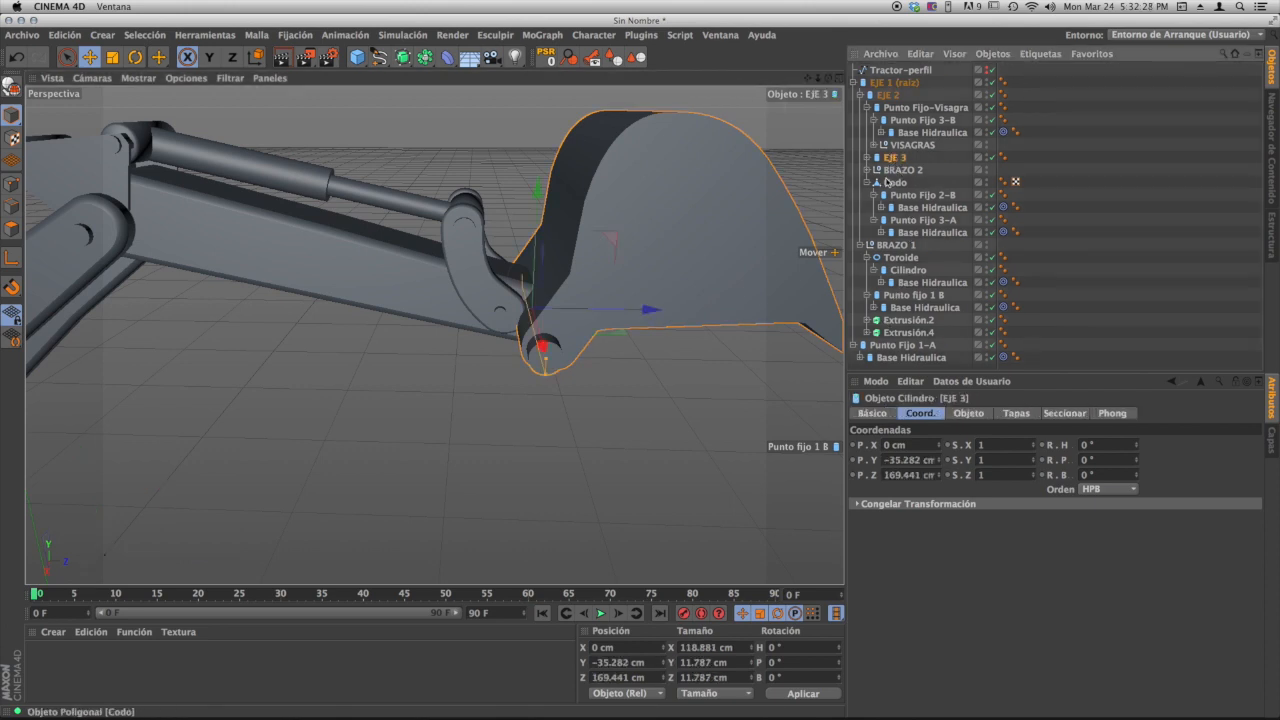
scroll(560, 295, up, 3)
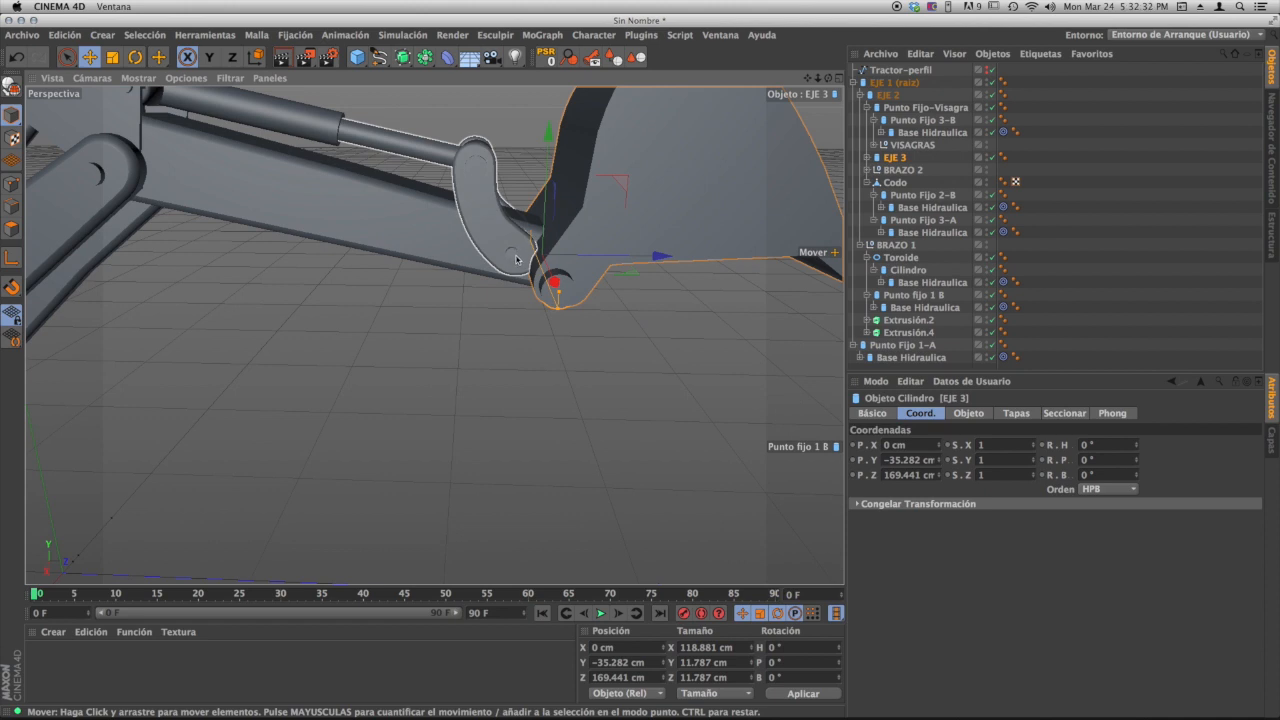
click(495, 230)
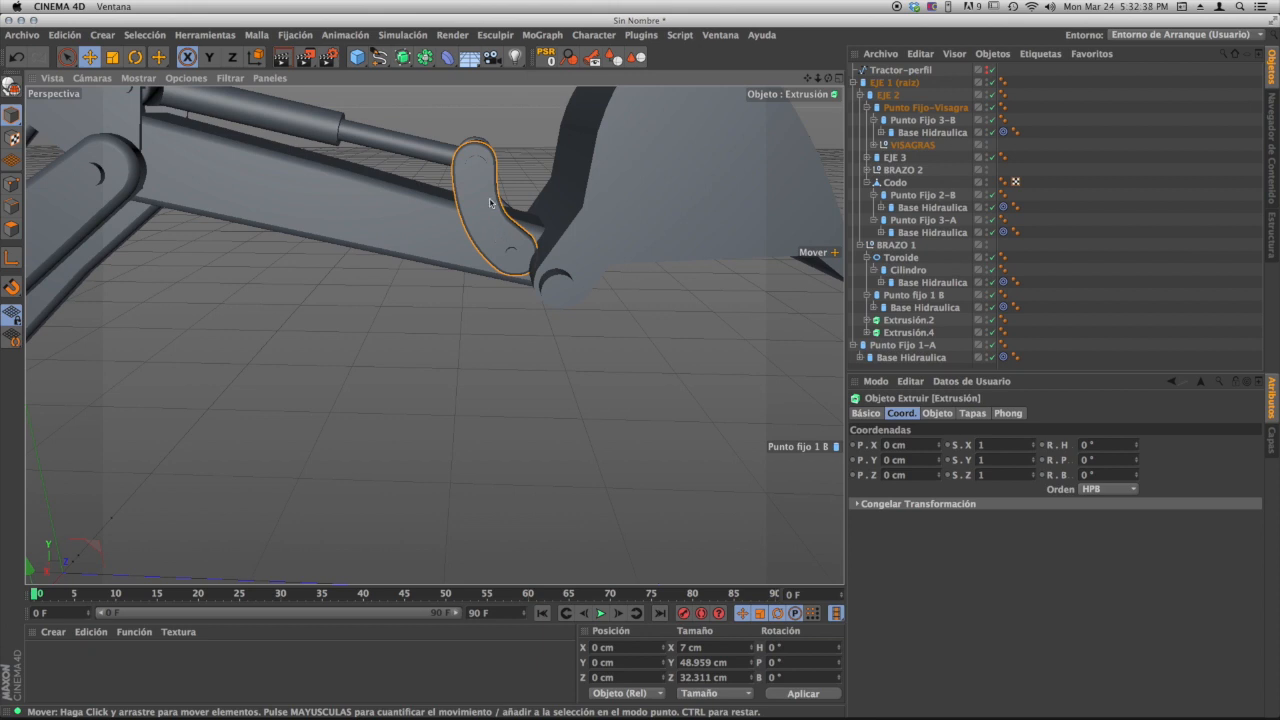
alt+drag(490, 203, 780, 175)
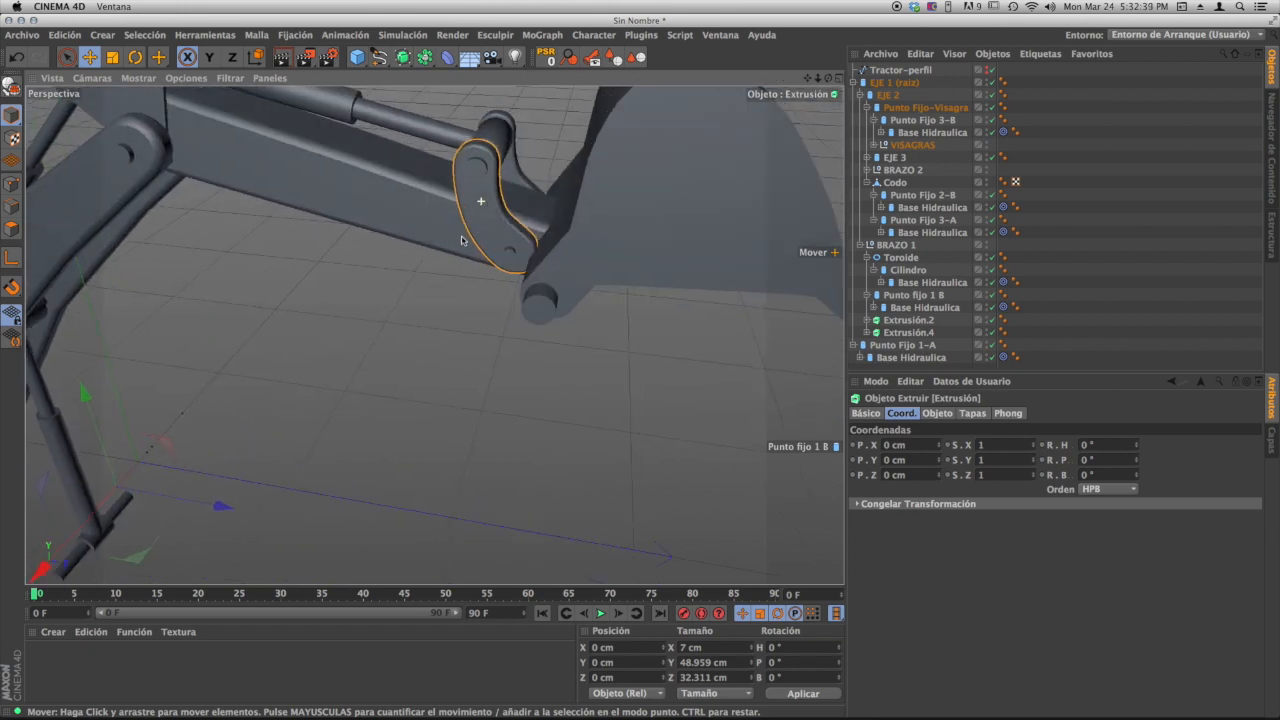
click(913, 148)
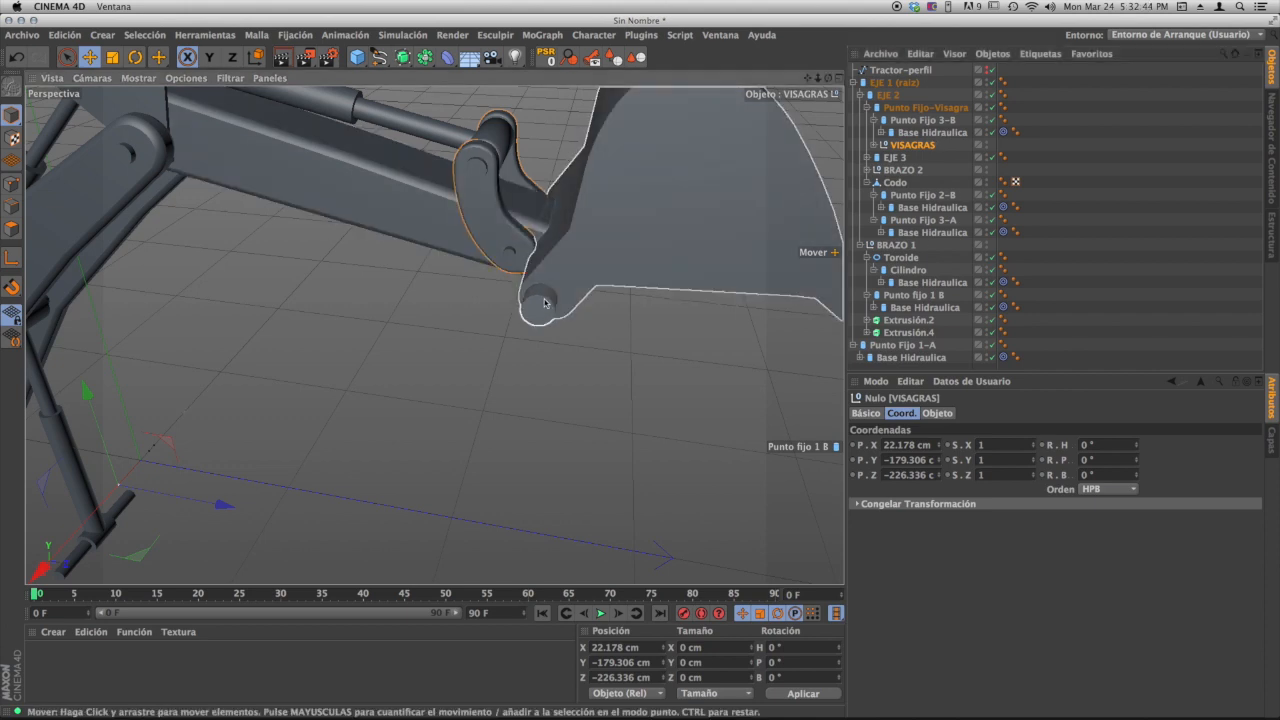
- Compare the bucket's EJE 3 pivot with the VISAGRAS null by selecting each and viewing the hinge joint from different angles
click(545, 303)
alt+drag(548, 312, 434, 334)
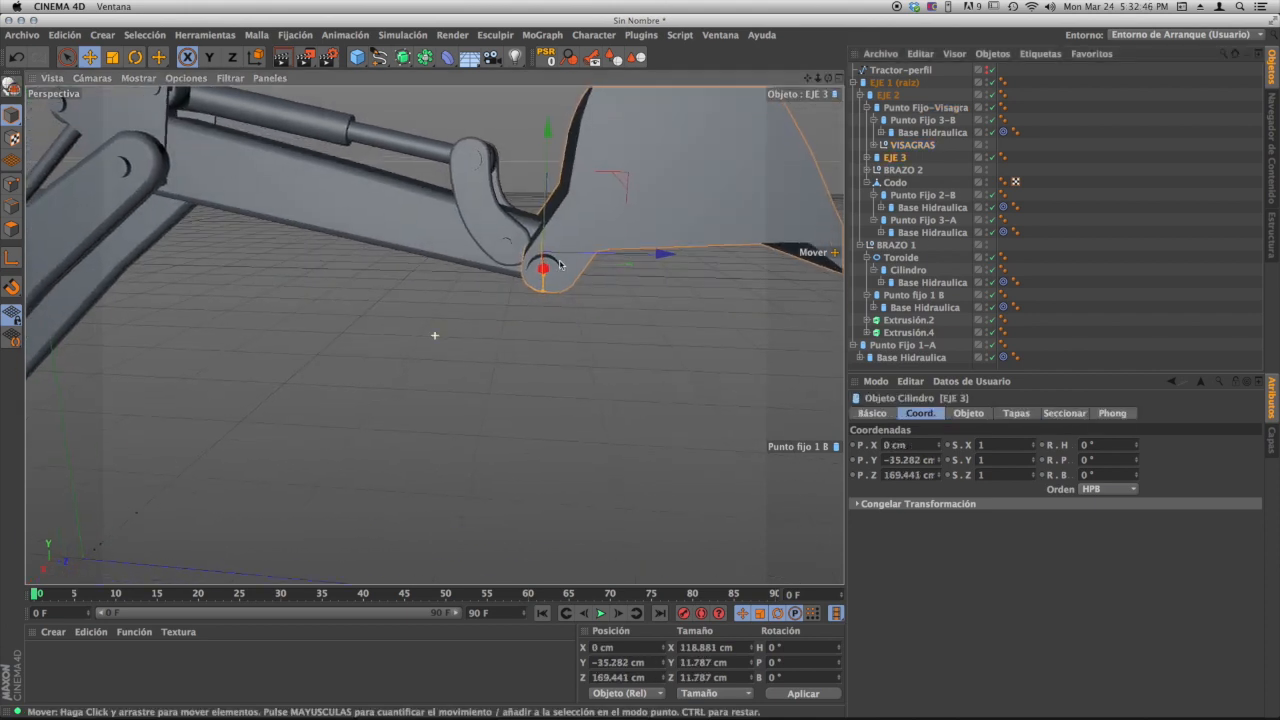
click(912, 145)
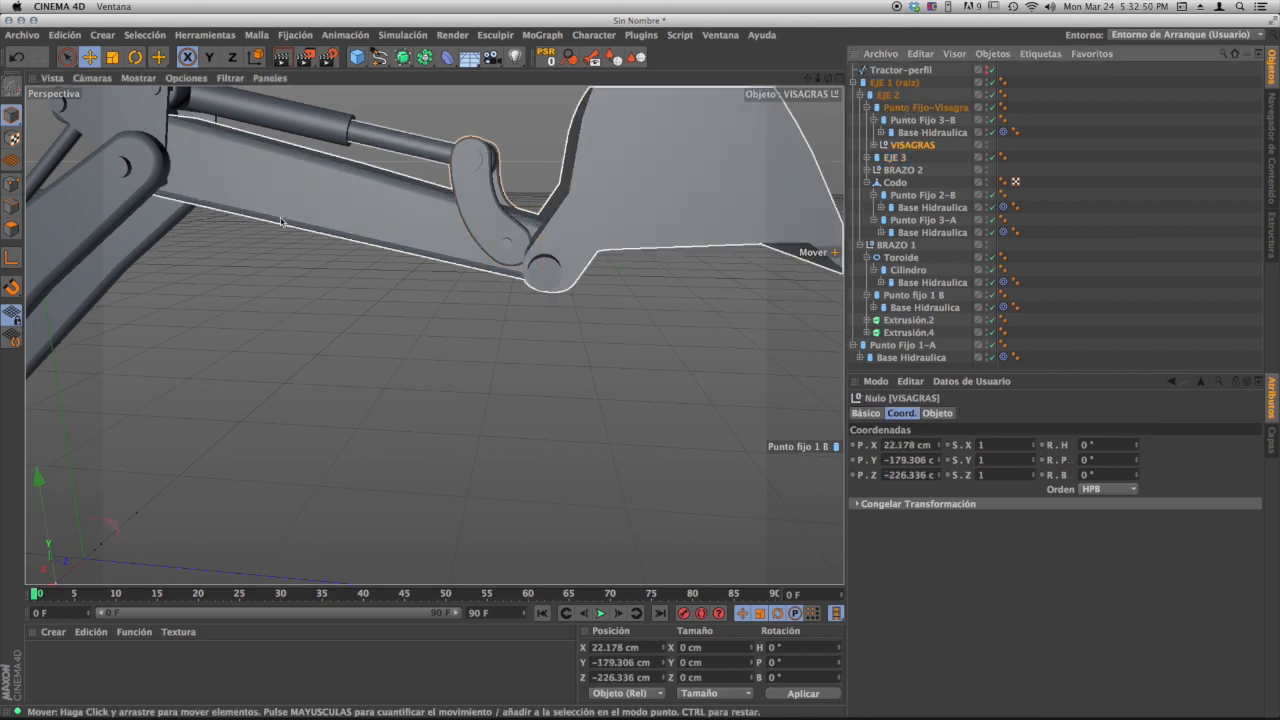
alt+middle_drag(238, 251, 206, 259)
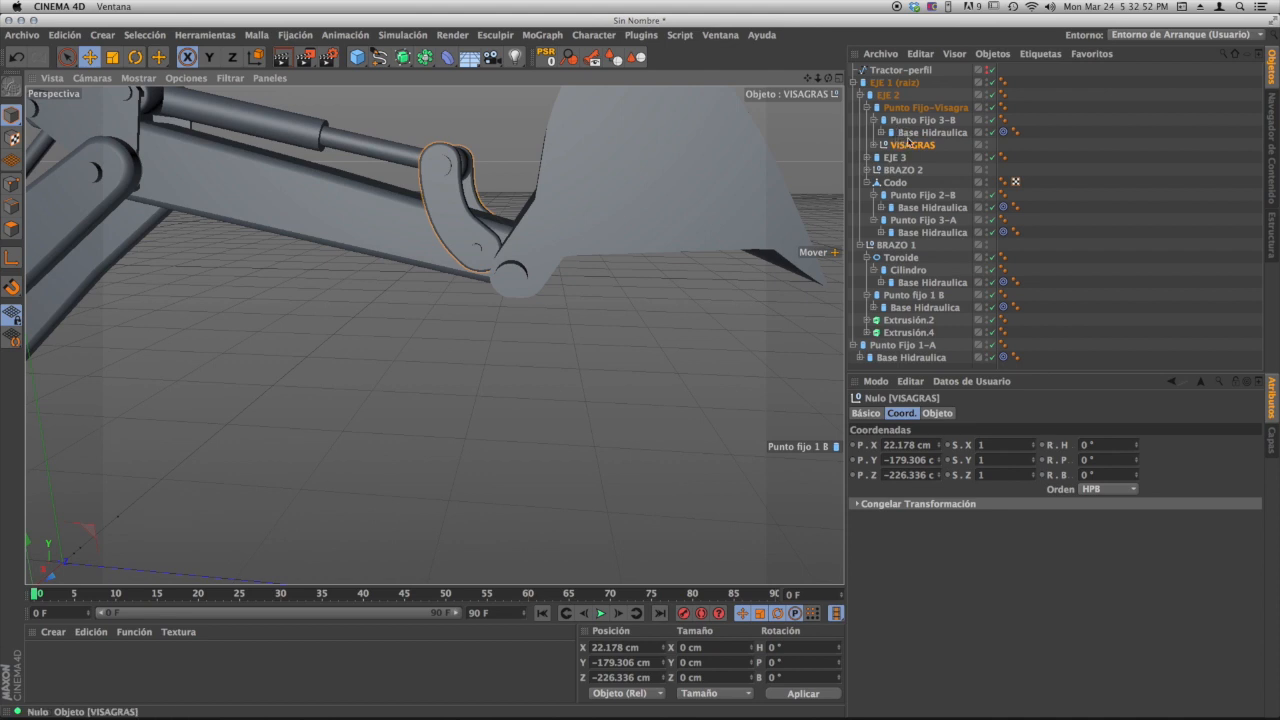
mouse_move(469, 248)
alt+mouse_down()
mouse_move(488, 232)
mouse_move(481, 258)
alt+mouse_up()
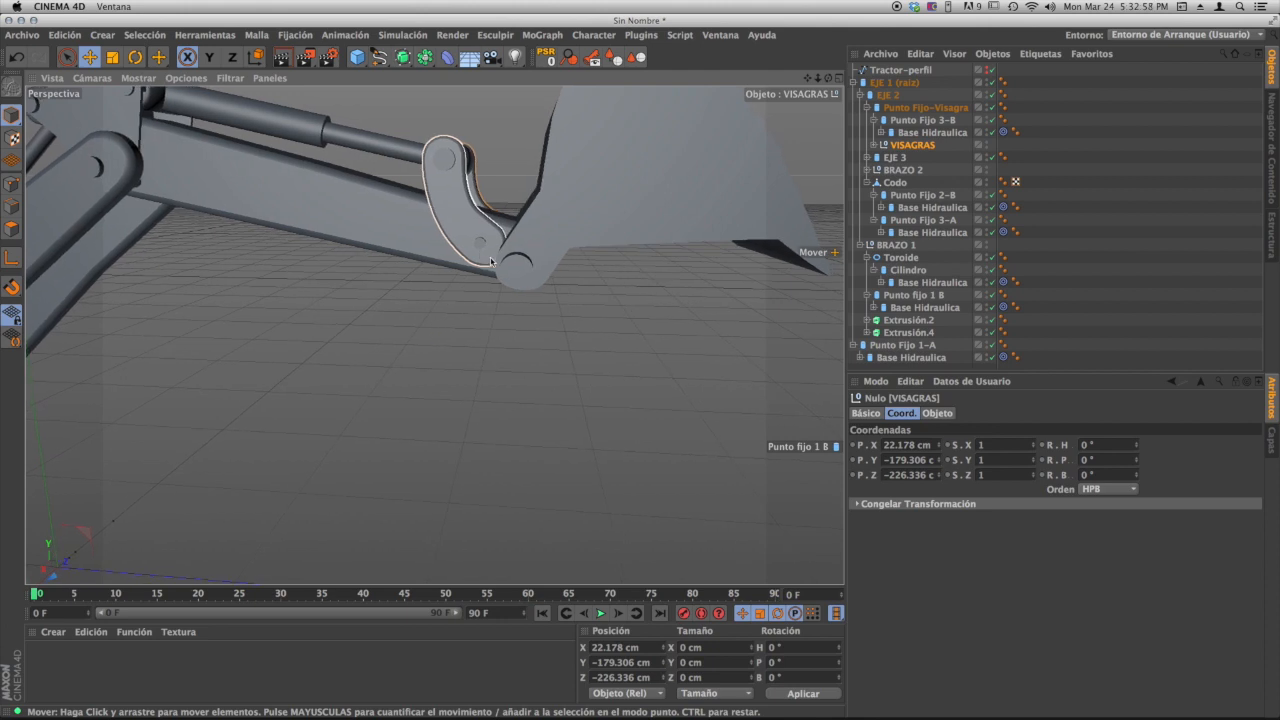
click(905, 147)
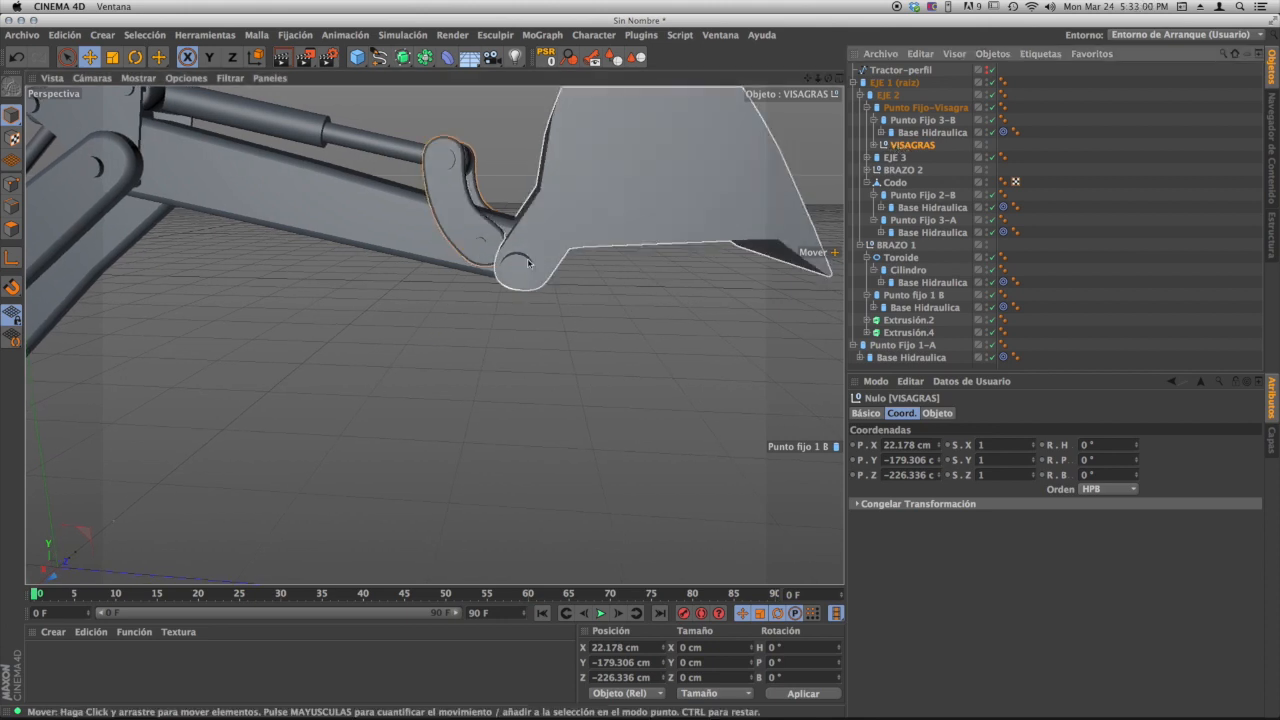
alt+drag(531, 258, 540, 280)
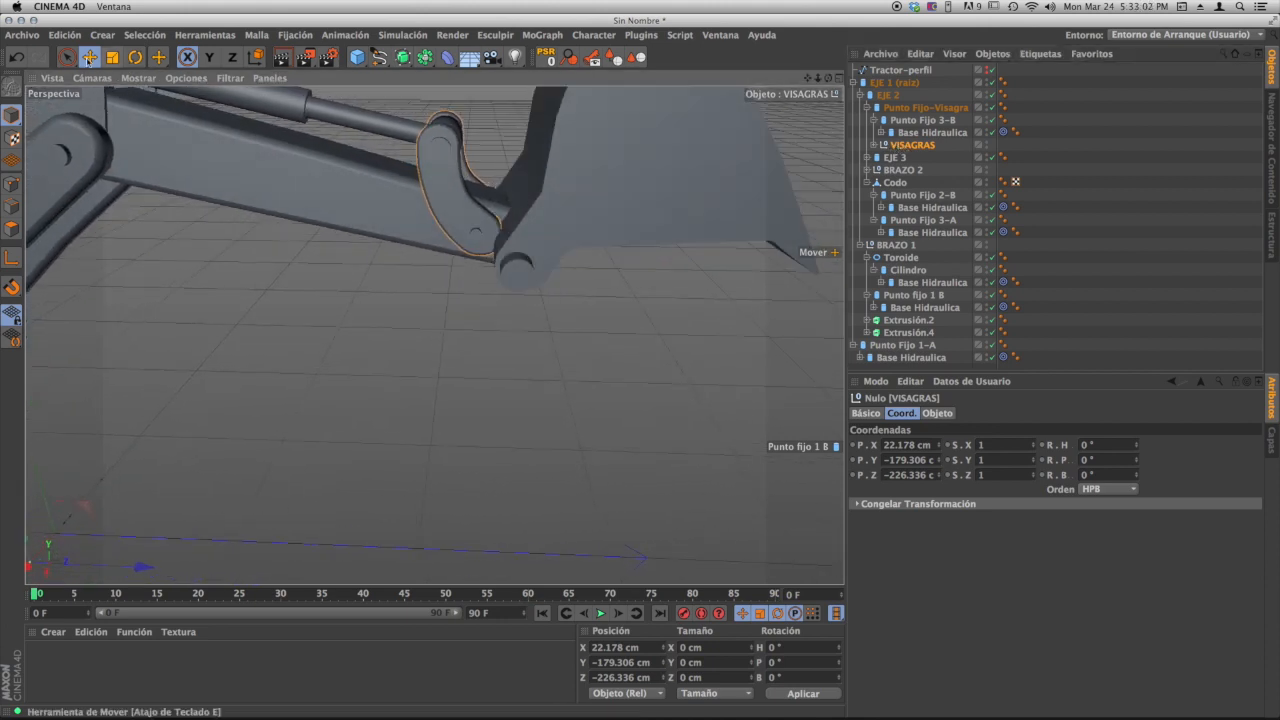
- Activate the Move tool and unlock movement along the Y and Z axes
click(89, 57)
alt+drag(485, 242, 426, 194)
alt+right_drag(504, 353, 400, 368)
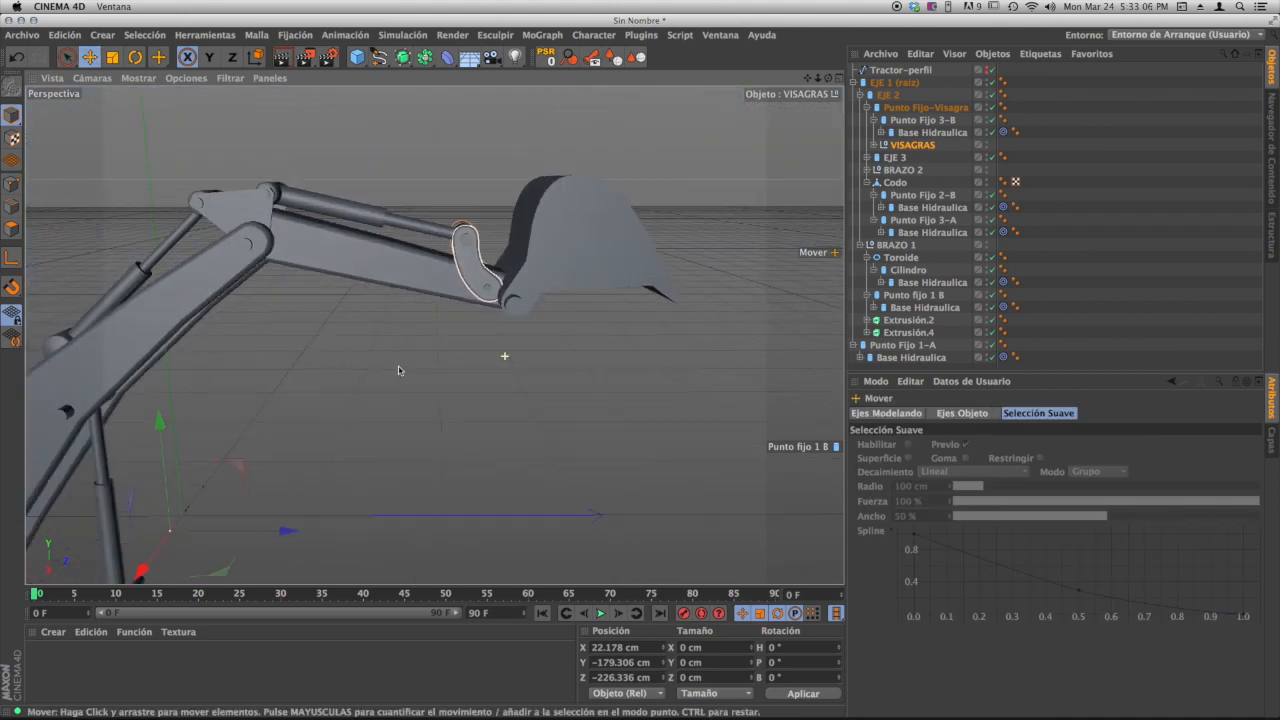
click(232, 57)
- Try moving the VISAGRAS null to about Y -177.4 cm and Z -216.4 cm, and undo the move
drag(241, 464, 253, 462)
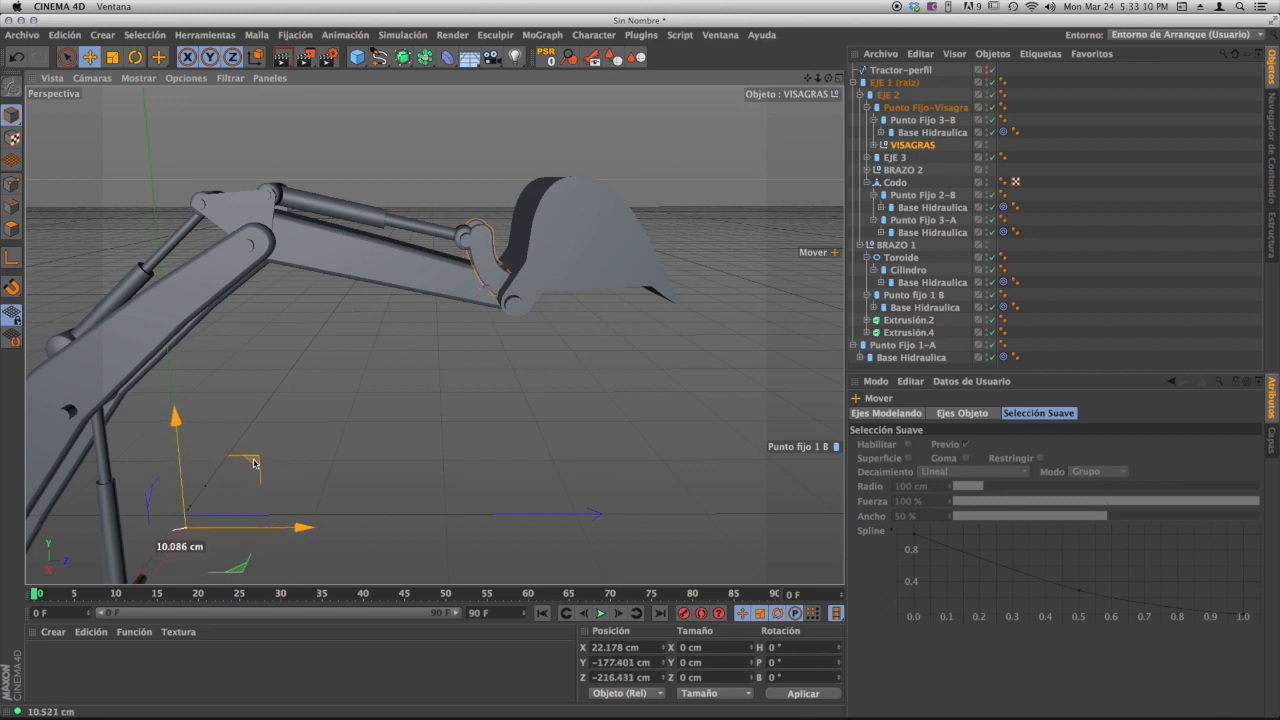
scroll(400, 325, up, 8)
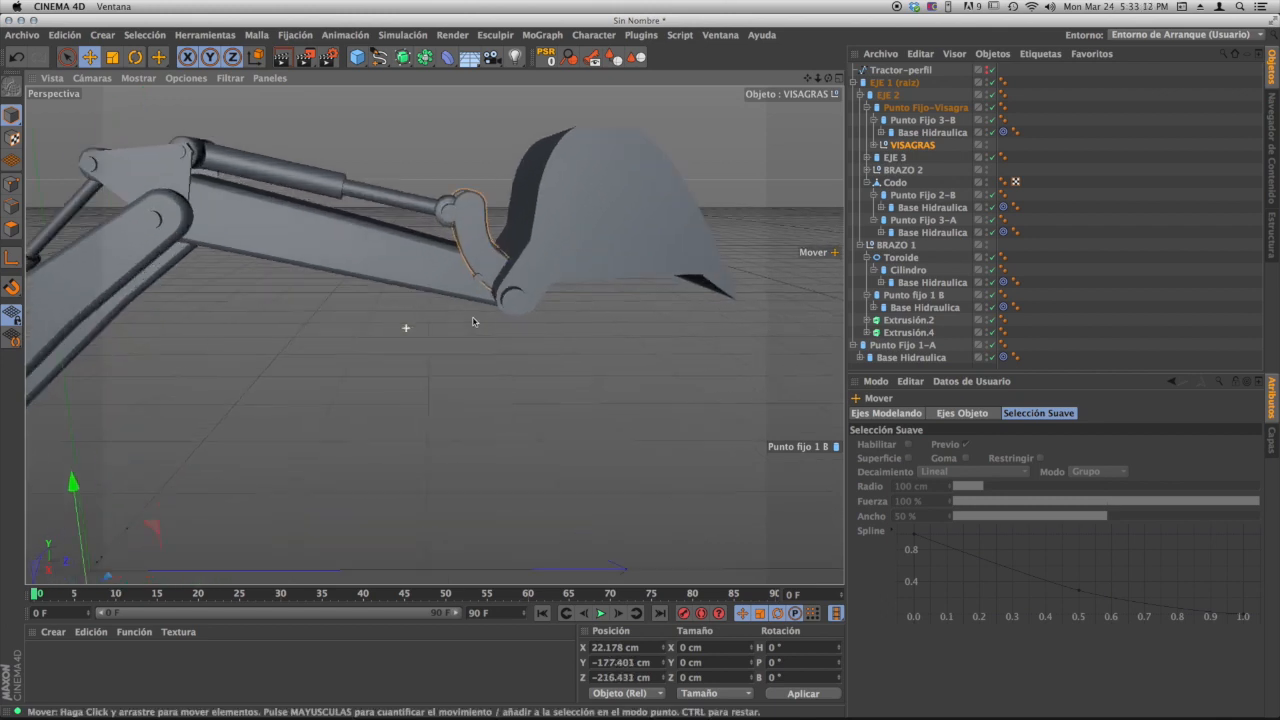
scroll(399, 327, up, 1)
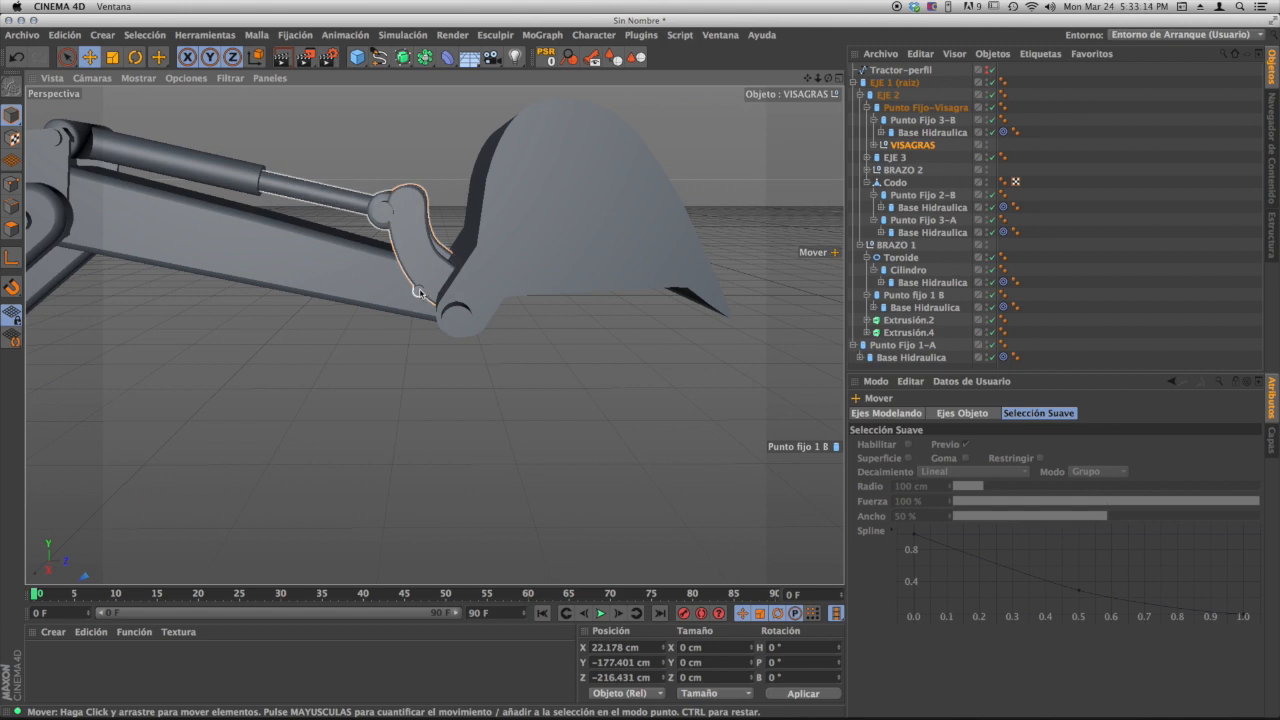
key(super+z)
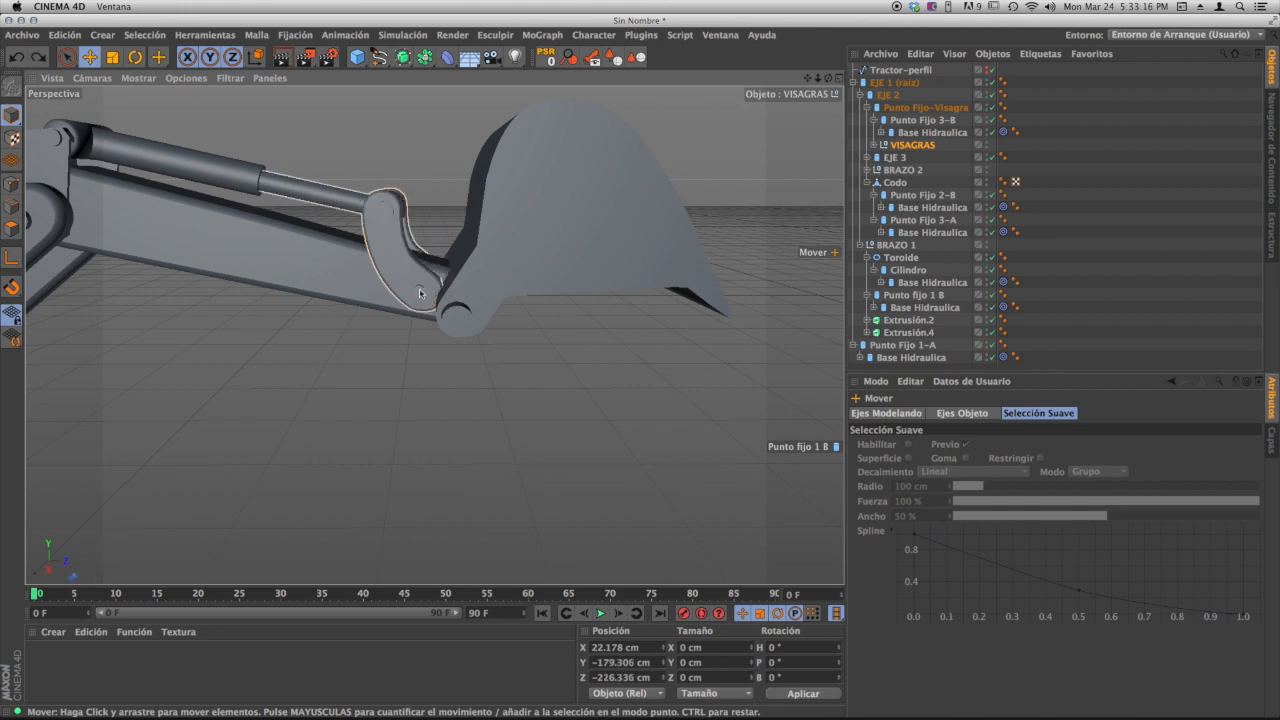
- Inspect the hinge pins Punto Fijo-Visagra and Punto Fijo 3-B, and collapse the Punto Fijo 3-B branch in the hierarchy
click(420, 293)
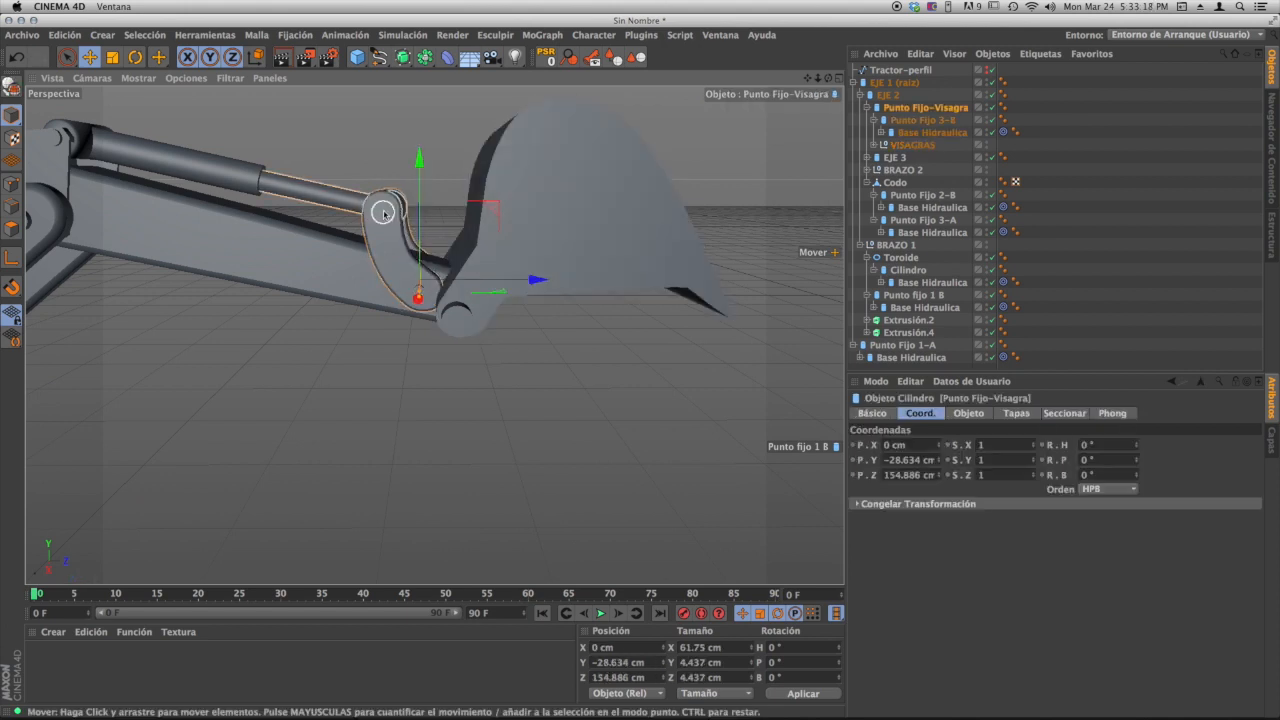
scroll(395, 236, up, 5)
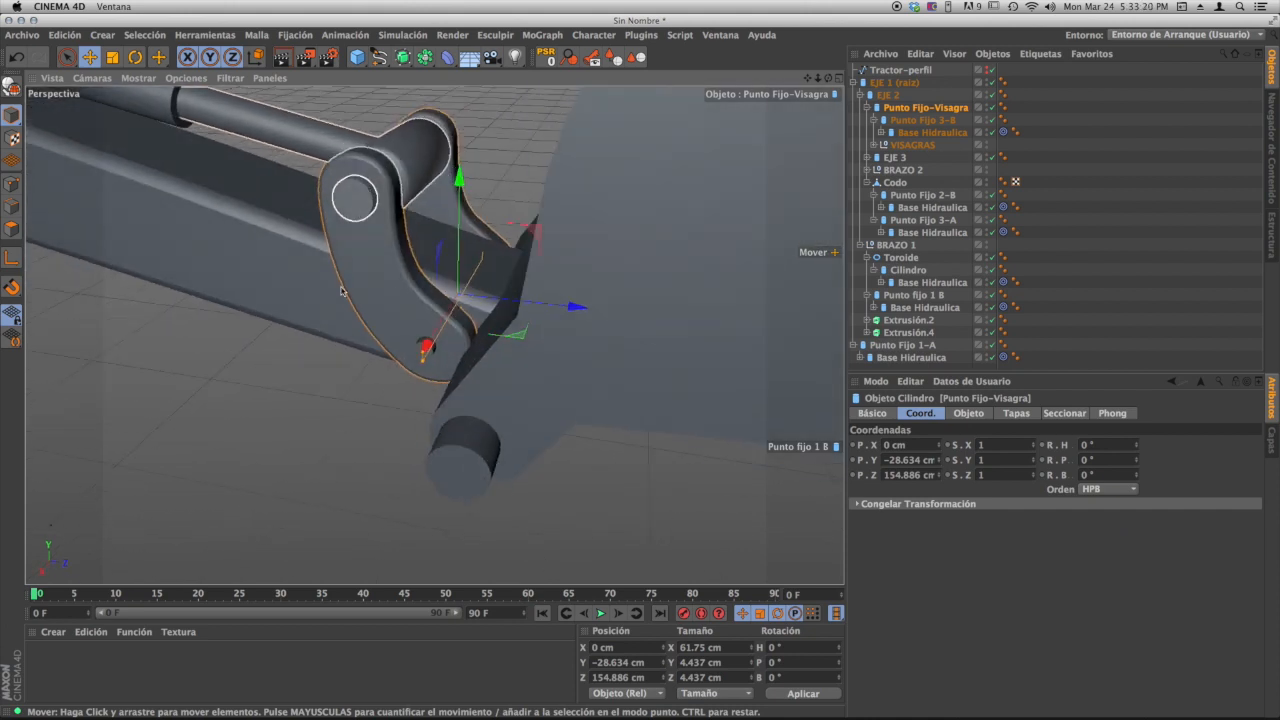
shift+click(366, 197)
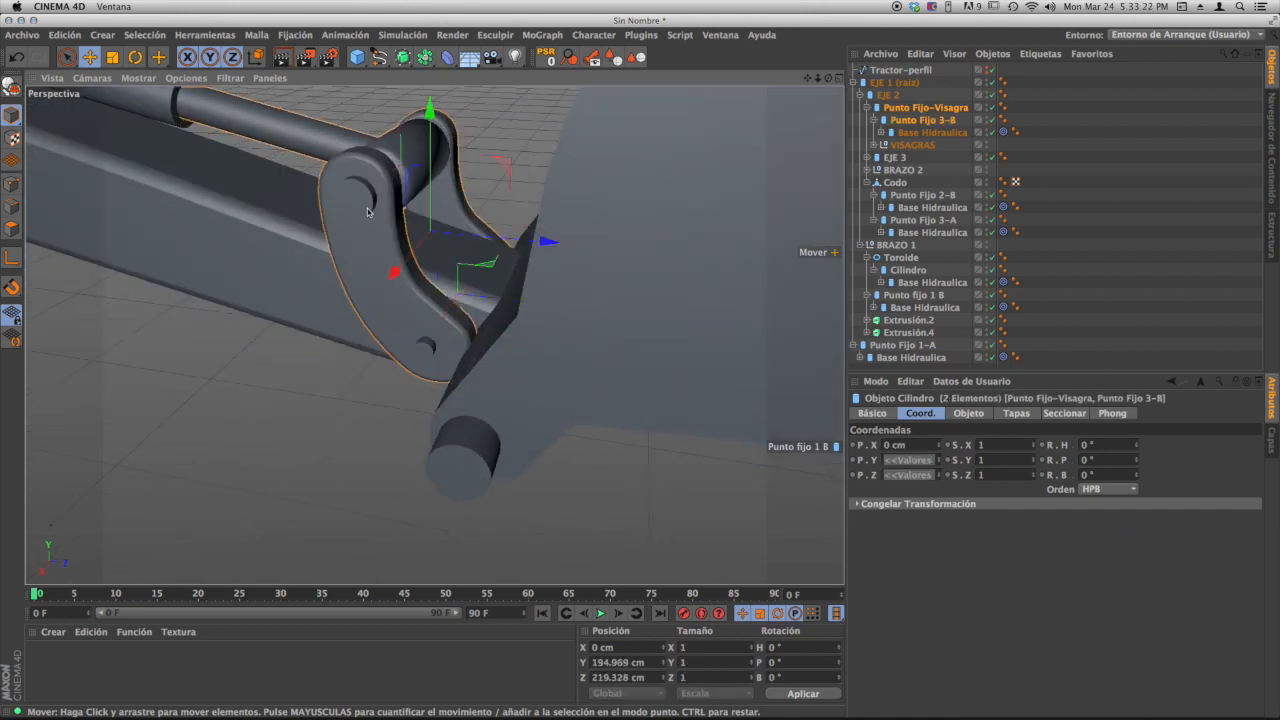
click(926, 122)
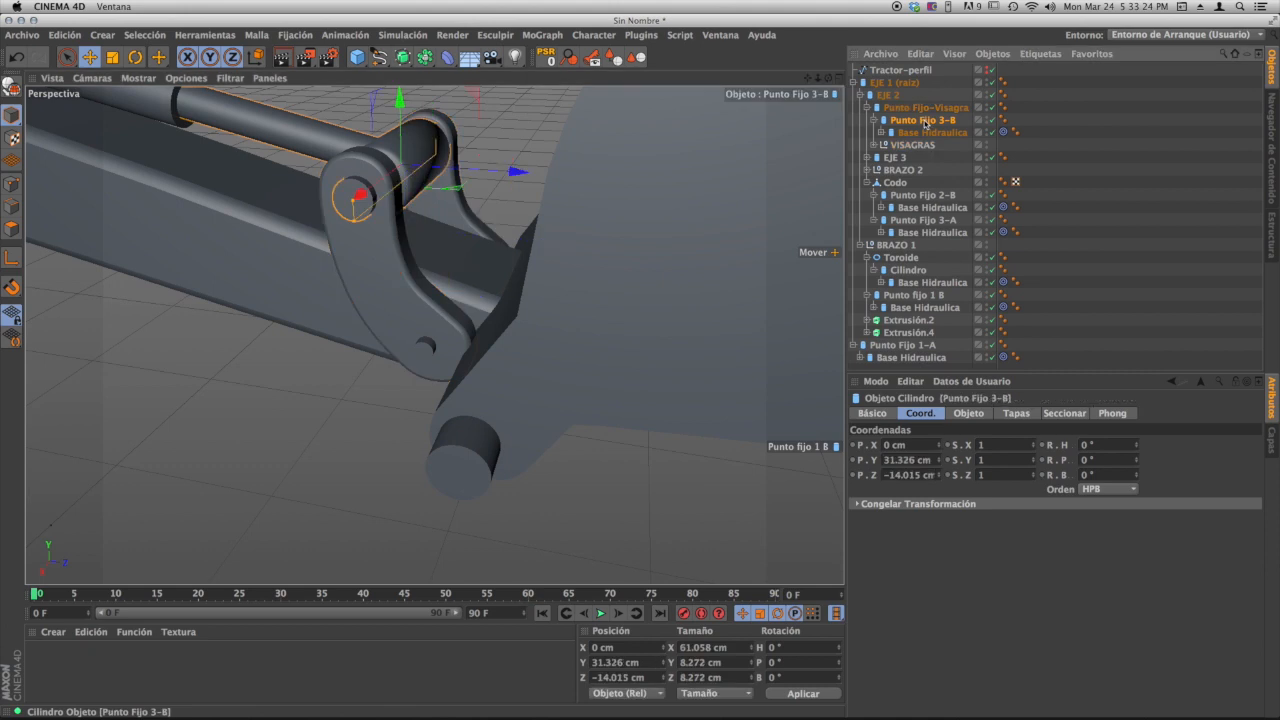
click(874, 121)
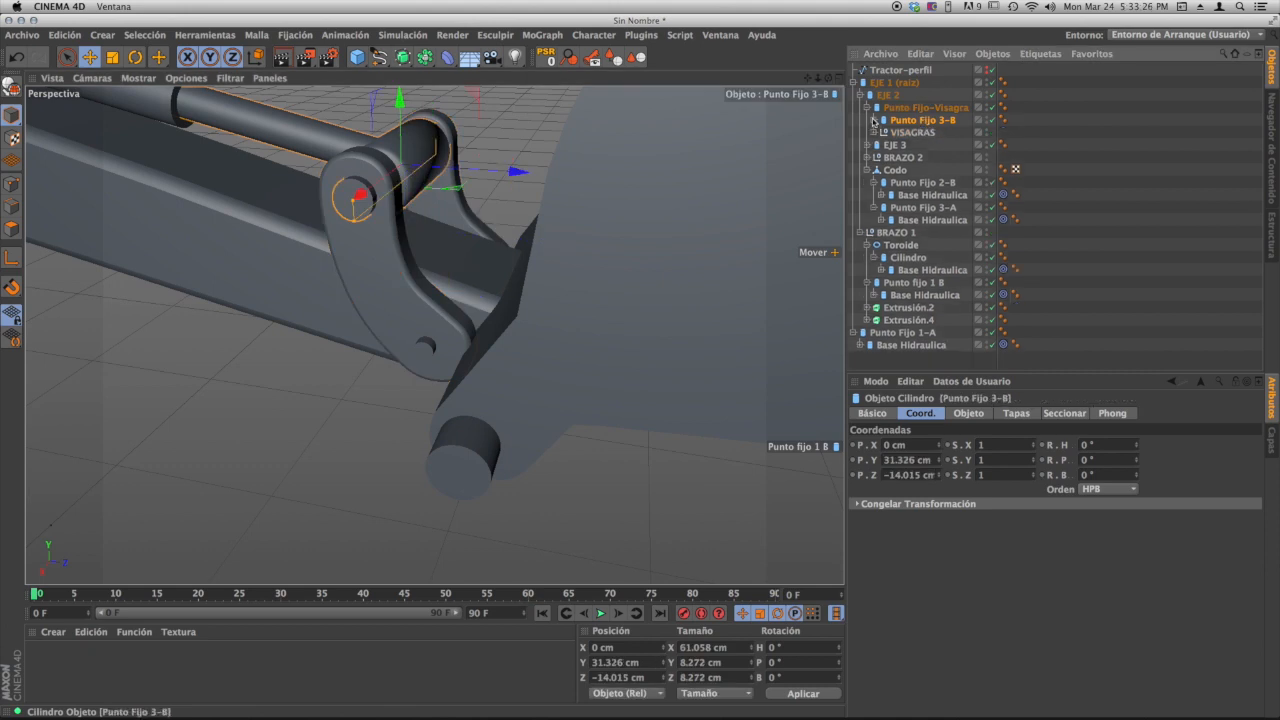
- Take VISAGRAS out of Punto Fijo-Visagra to sit directly under EJE 2, and nest Punto Fijo-Visagra with its child inside VISAGRAS
click(922, 108)
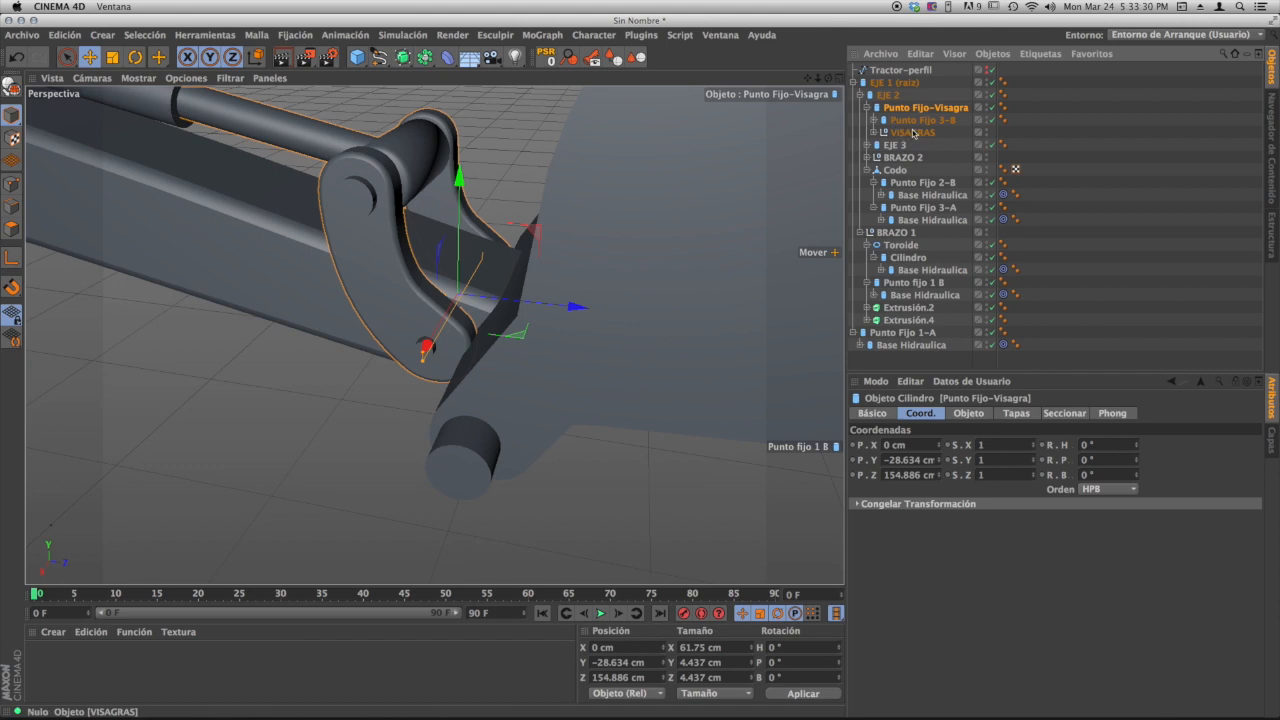
drag(897, 112, 897, 106)
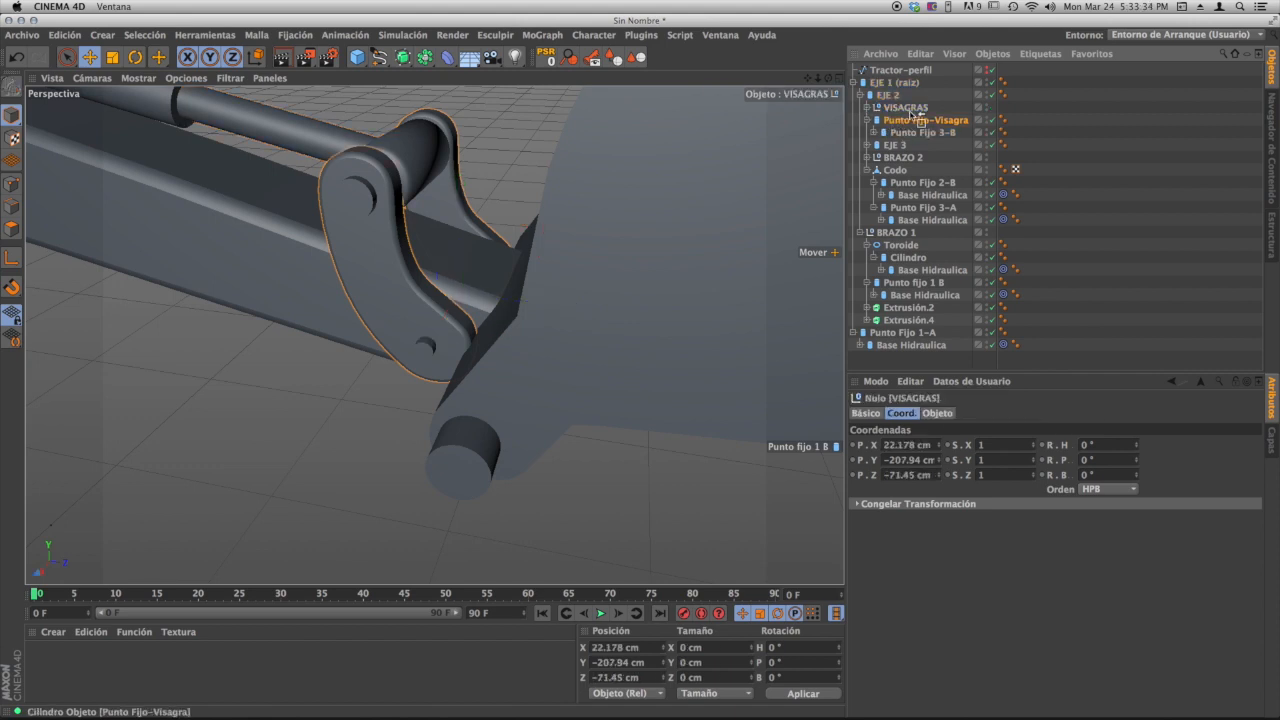
drag(908, 110, 909, 108)
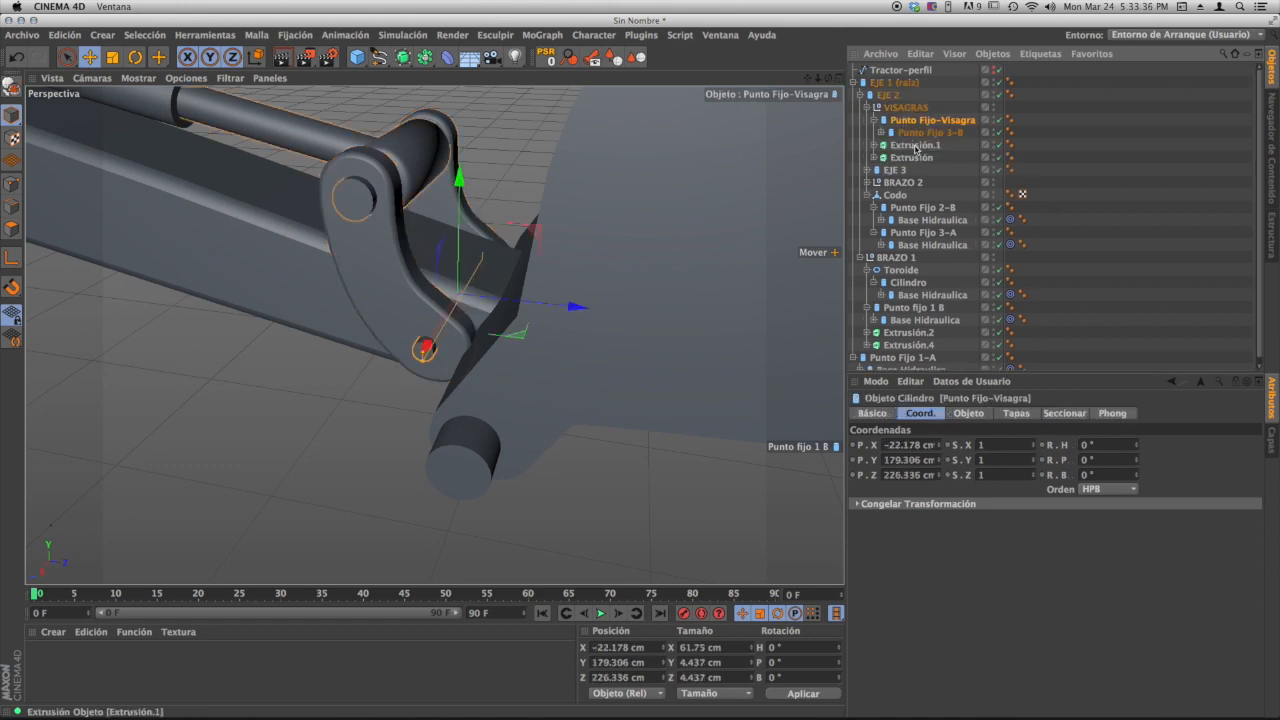
click(901, 133)
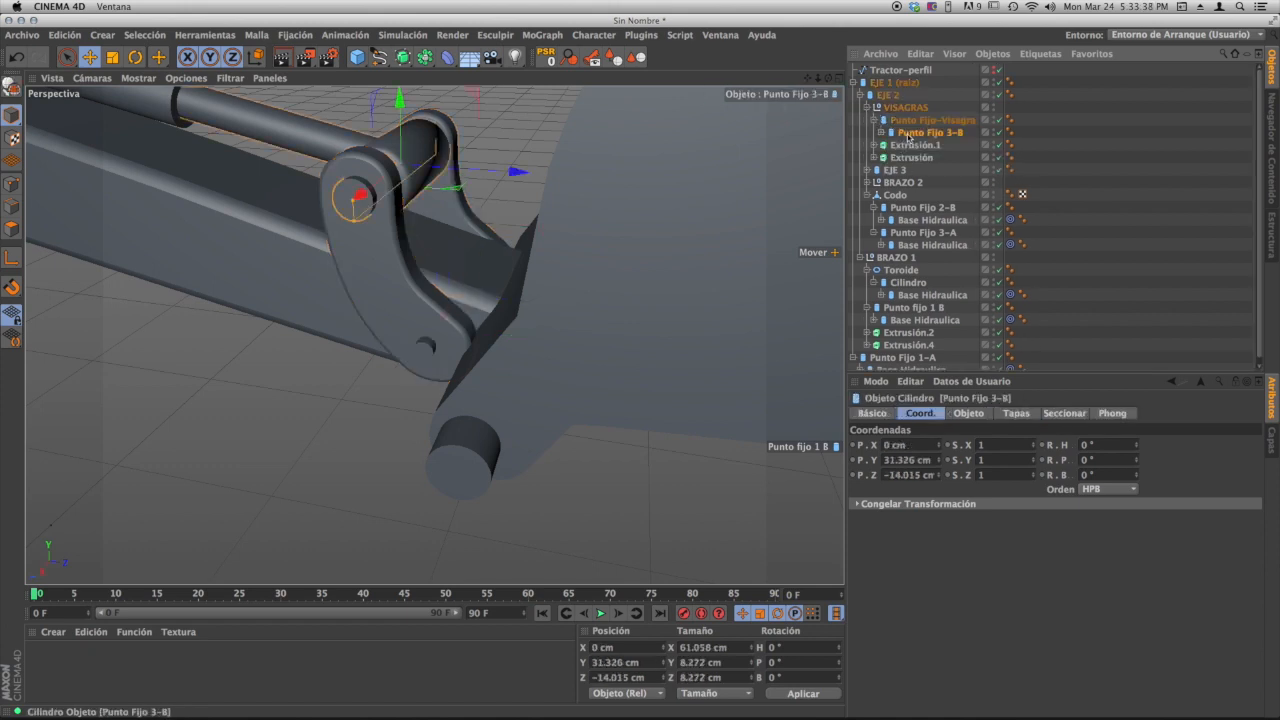
drag(908, 122, 906, 135)
click(910, 120)
click(910, 132)
click(910, 120)
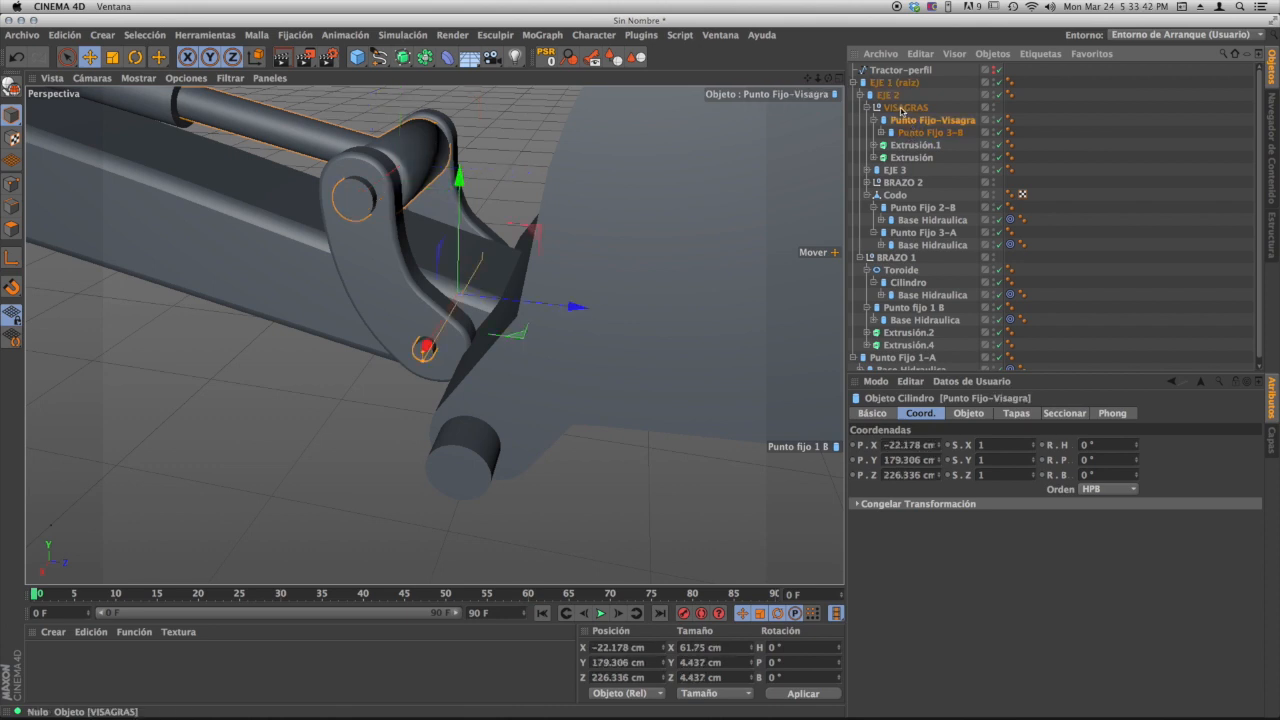
- Collapse the VISAGRAS null and make it a child of EJE 3, alongside PALA
click(901, 108)
click(877, 108)
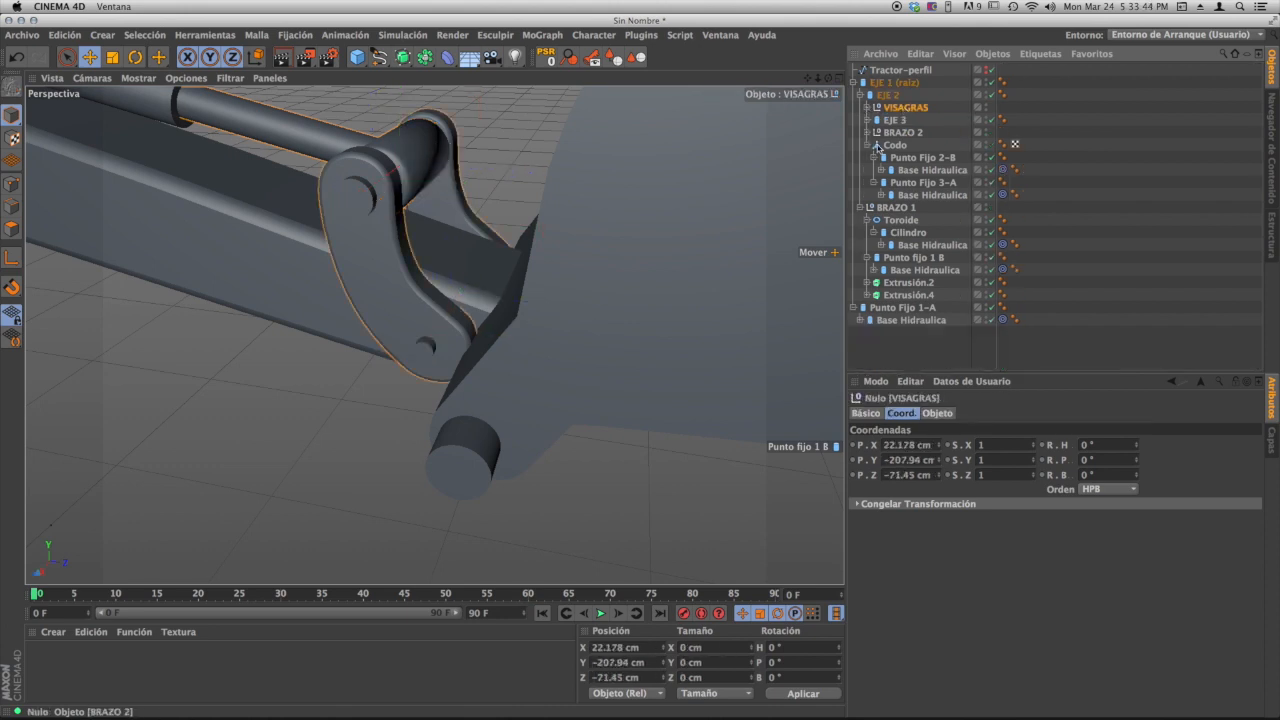
click(898, 121)
click(900, 108)
drag(903, 124, 902, 125)
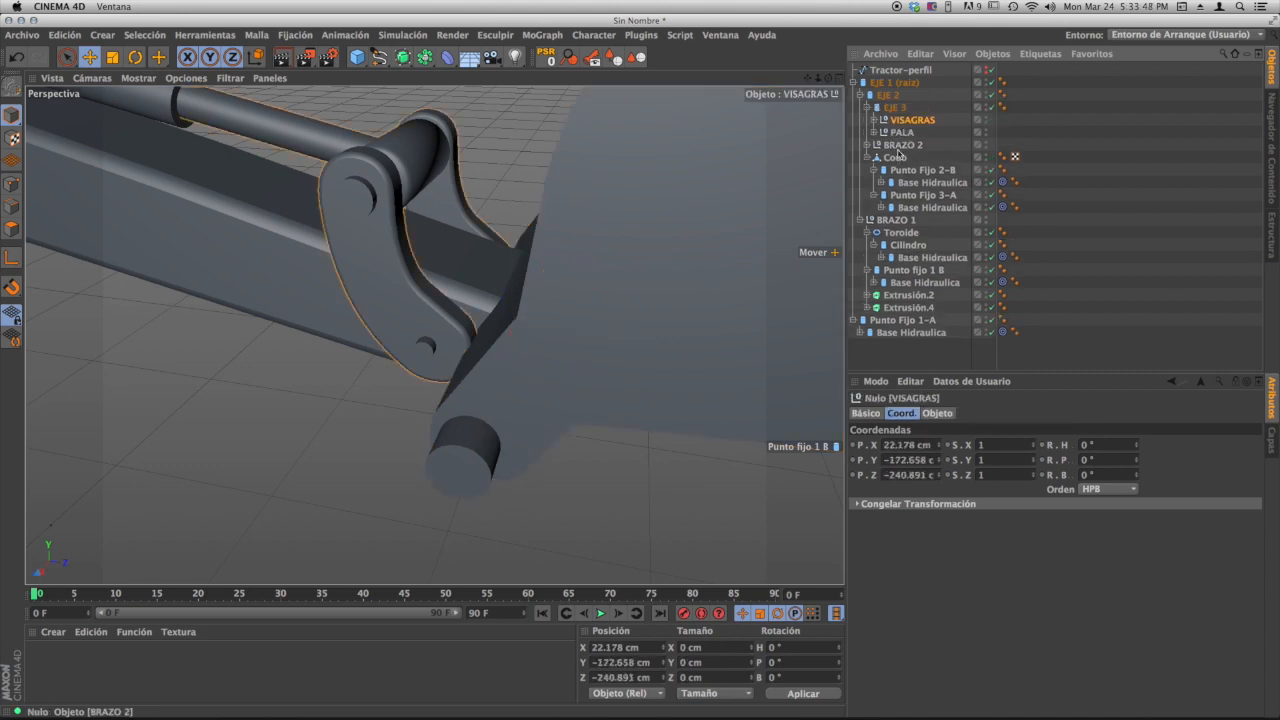
- Rotate EJE 3 with its hinges and bucket to a pitch of about -1.6°
click(896, 108)
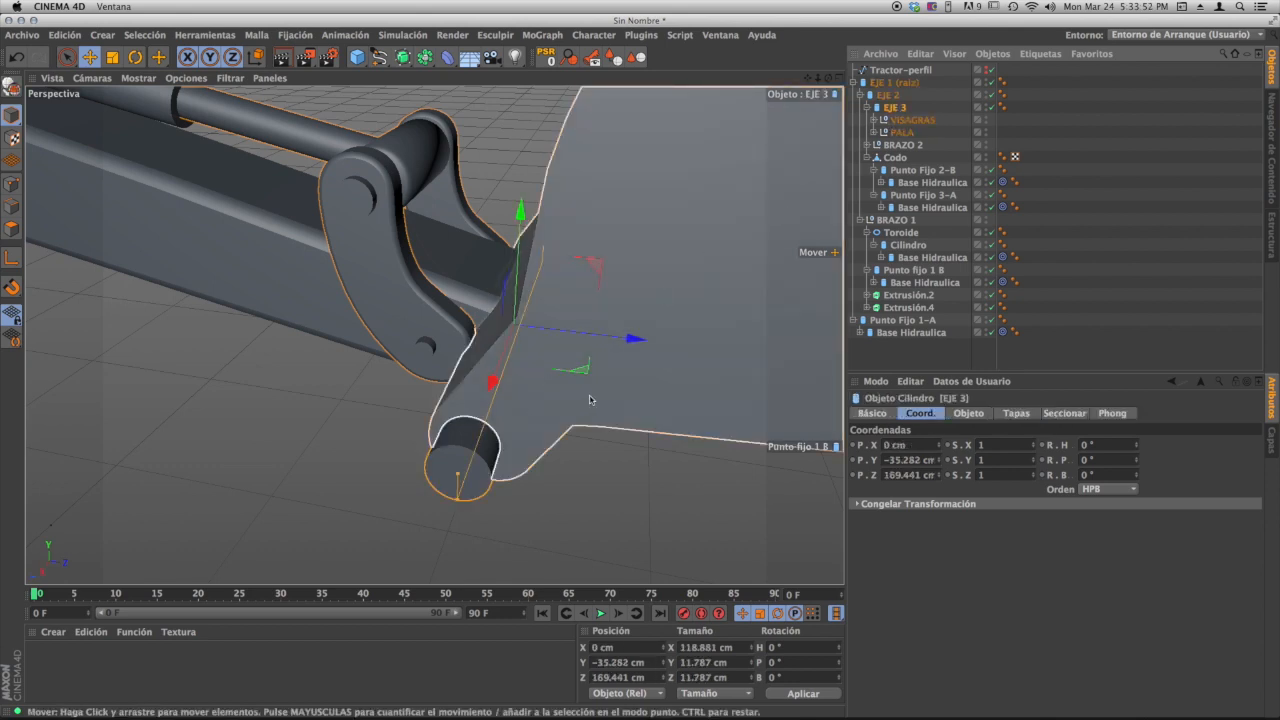
alt+right_drag(590, 400, 534, 371)
alt+drag(534, 371, 545, 297)
click(135, 57)
alt+drag(545, 297, 620, 291)
alt+drag(434, 334, 474, 282)
- Examine the bucket, hinge and piston joints against the reference drawing in the maximized Derecha view
click(839, 78)
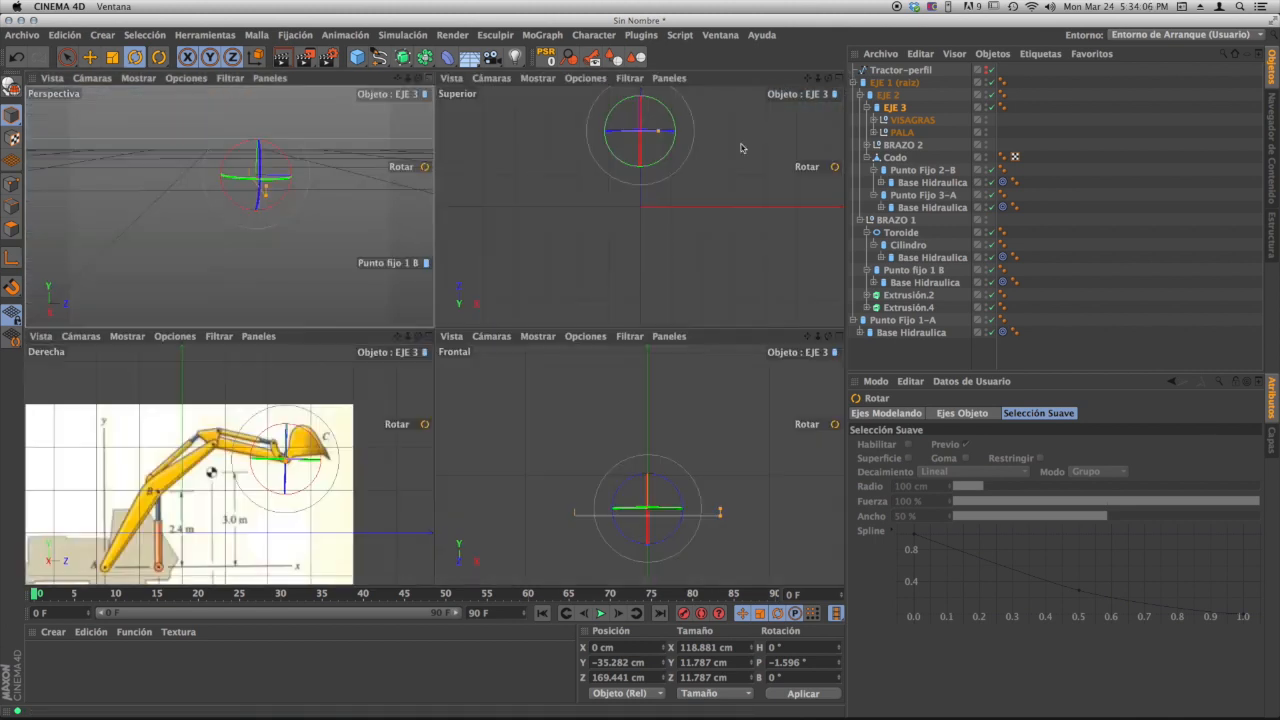
click(428, 336)
scroll(460, 347, up, 5)
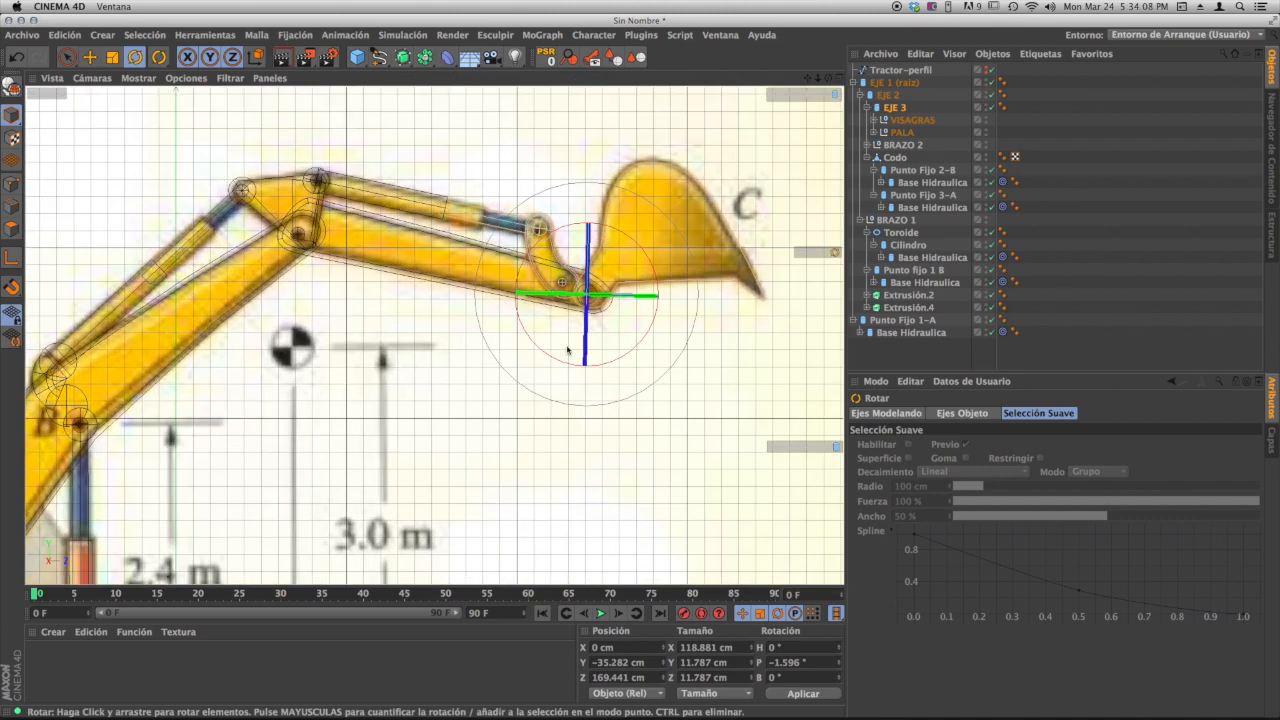
scroll(458, 350, up, 3)
scroll(452, 350, down, 1)
scroll(445, 351, up, 1)
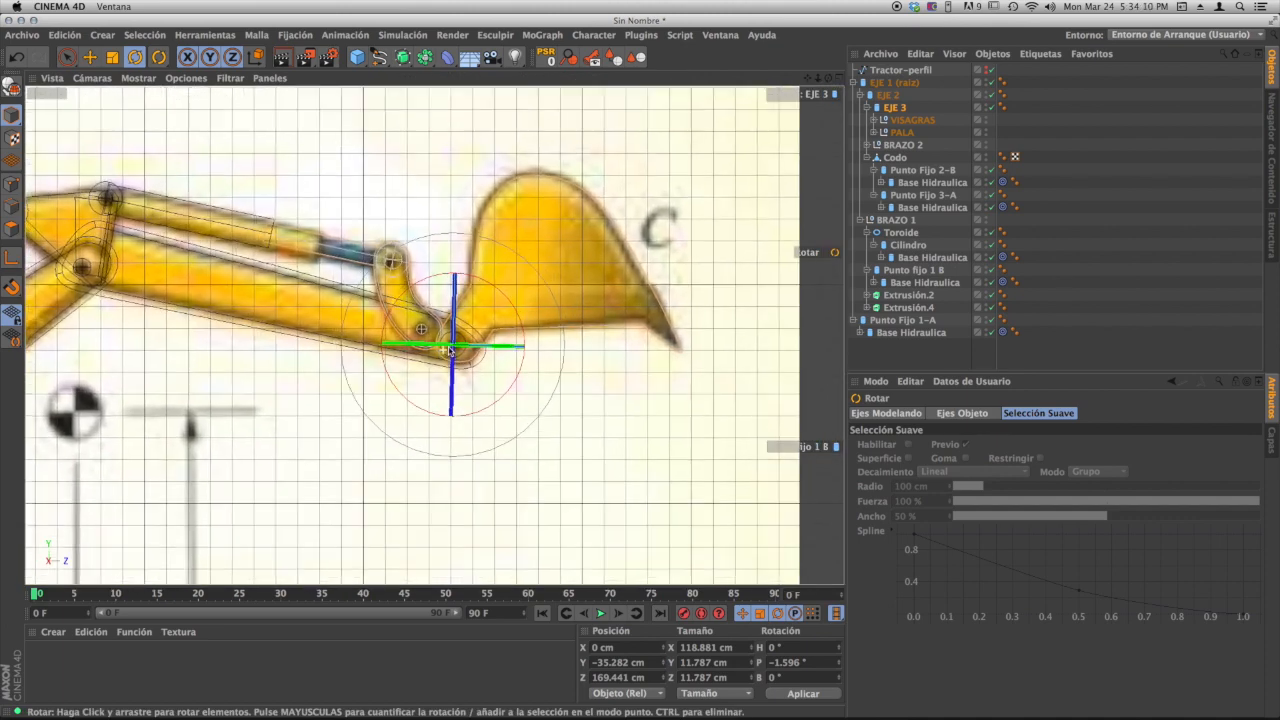
scroll(436, 352, down, 2)
alt+middle_drag(433, 352, 541, 321)
scroll(460, 350, up, 1)
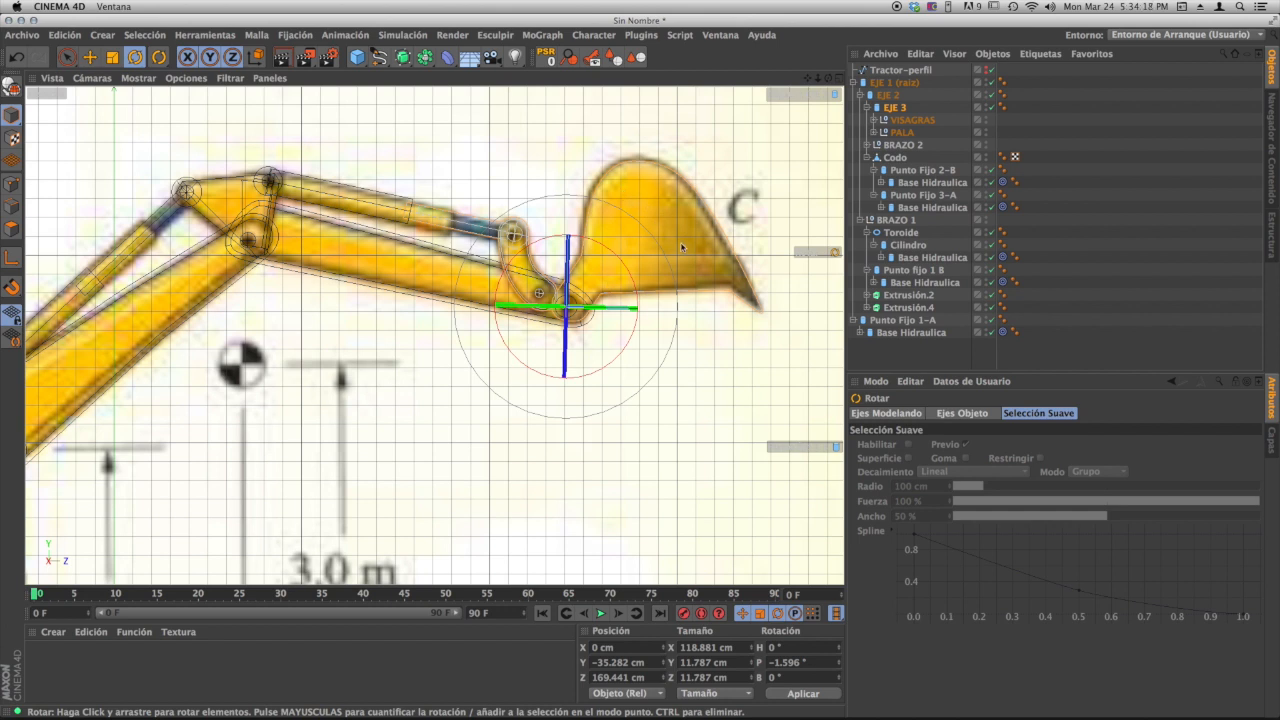
scroll(537, 336, down, 3)
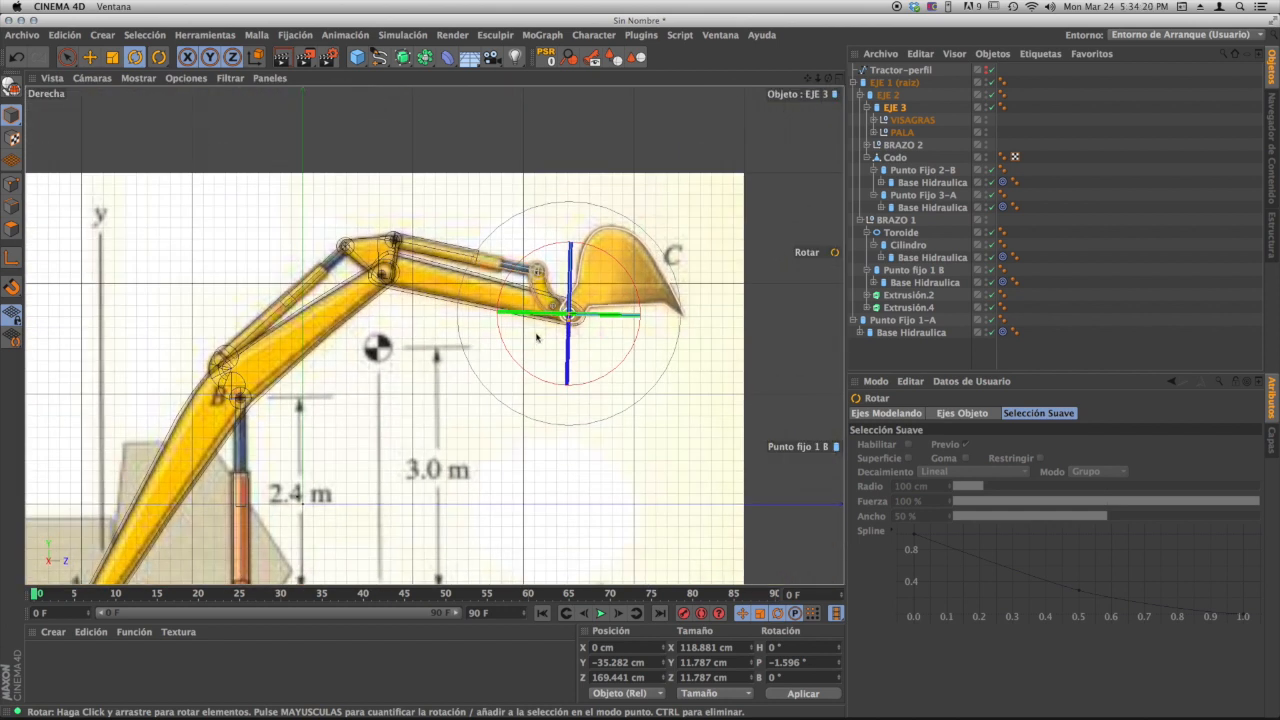
alt+middle_drag(537, 337, 548, 350)
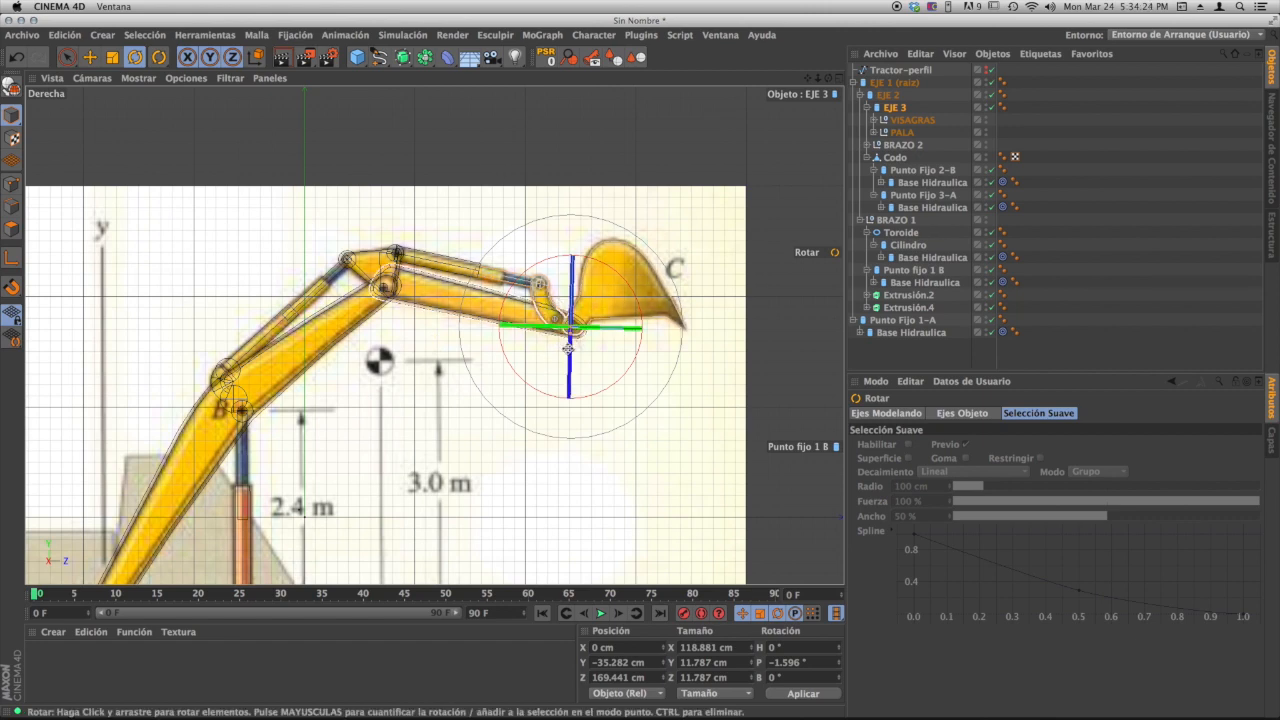
scroll(565, 330, up, 5)
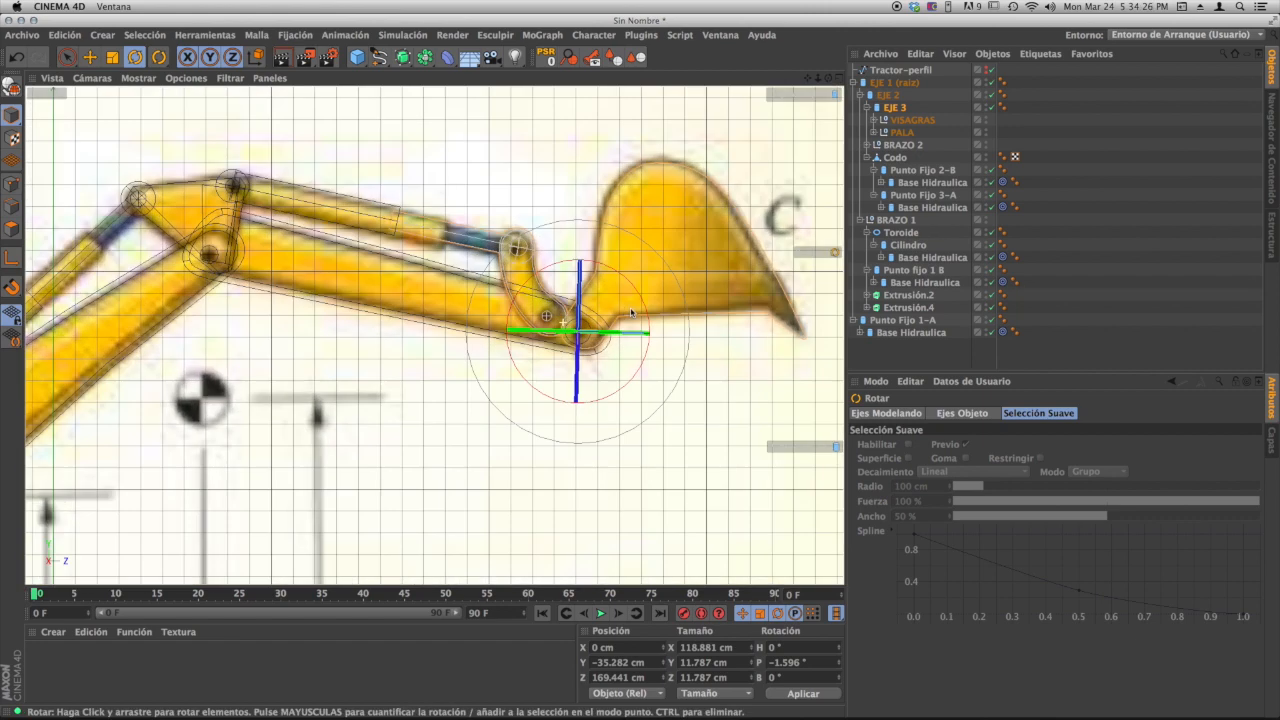
scroll(565, 330, down, 3)
scroll(643, 316, up, 4)
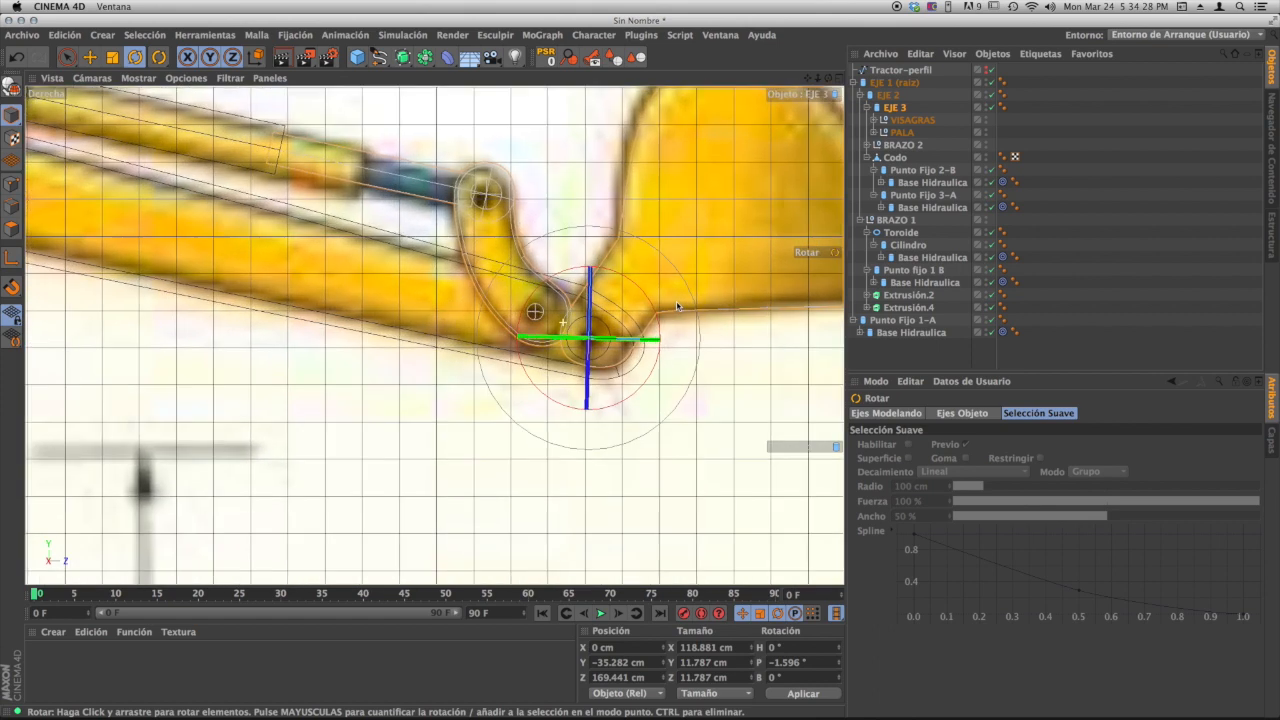
scroll(580, 320, down, 3)
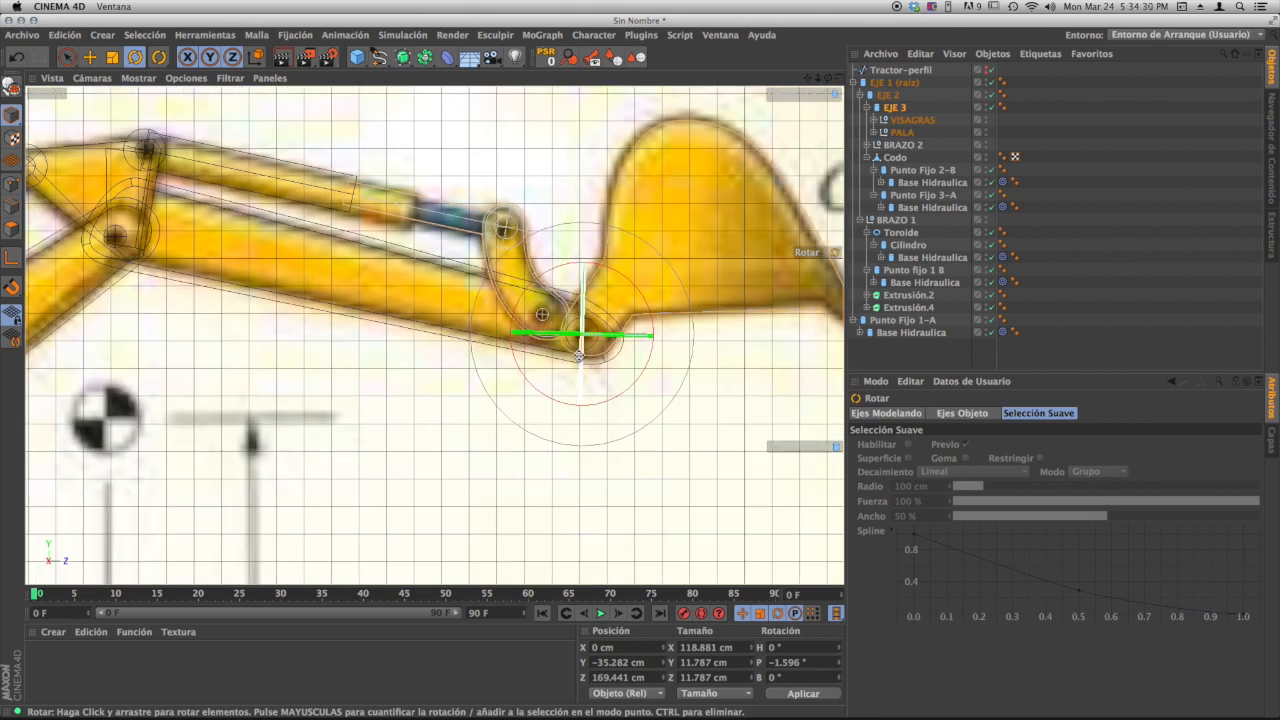
scroll(580, 350, down, 3)
scroll(600, 335, up, 3)
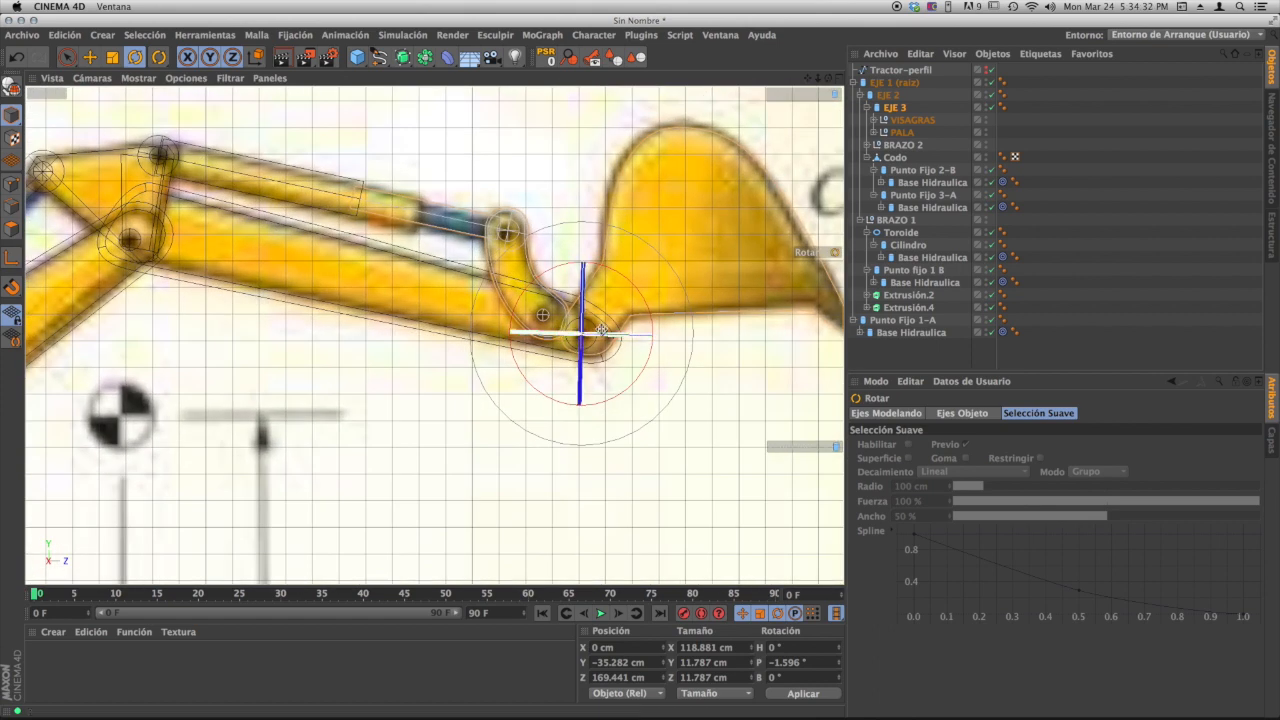
scroll(602, 330, down, 3)
scroll(603, 291, up, 2)
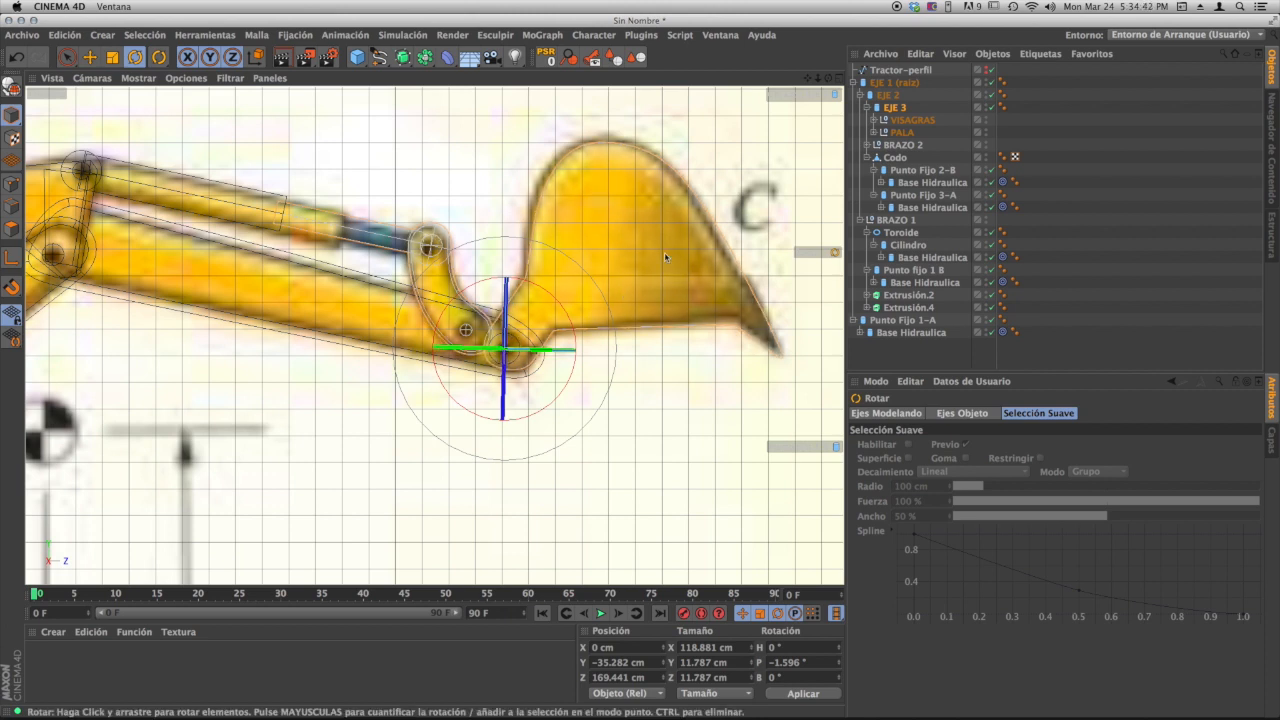
- In the maximized perspective view, rotate EJE 3 with its hinges and bucket to a pitch of about -27.4°
click(839, 79)
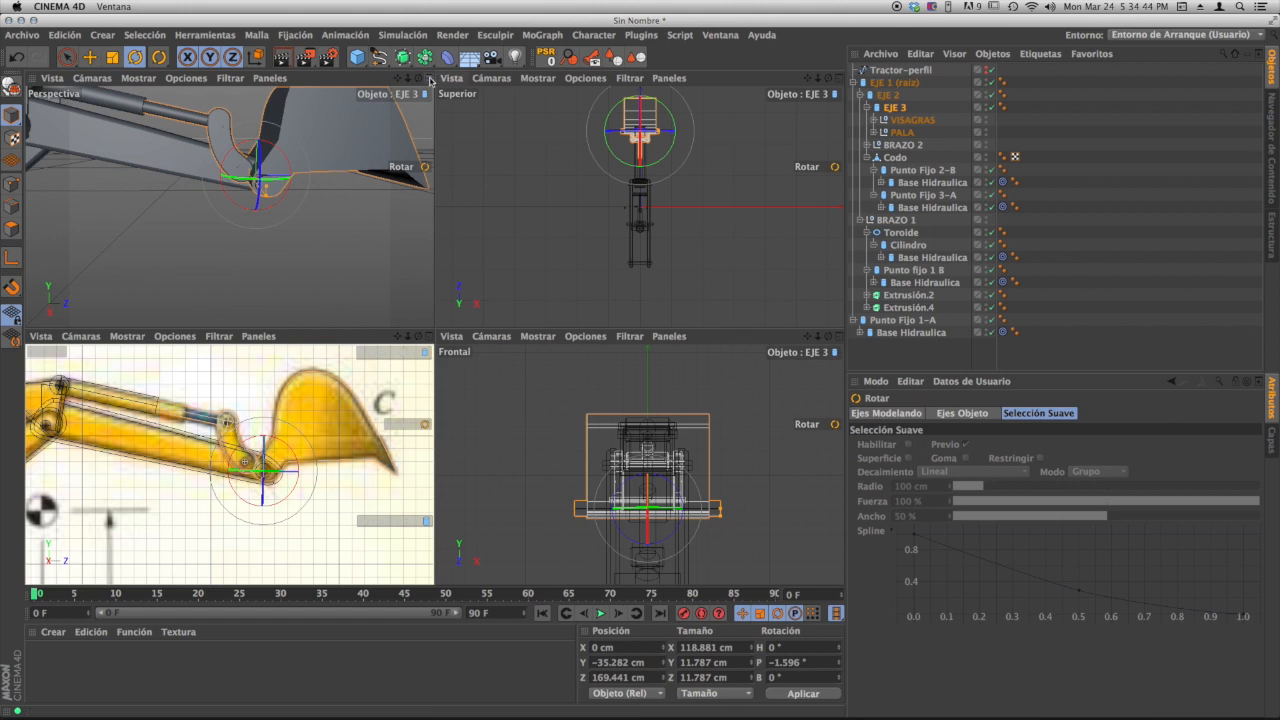
click(431, 80)
scroll(560, 280, down, 3)
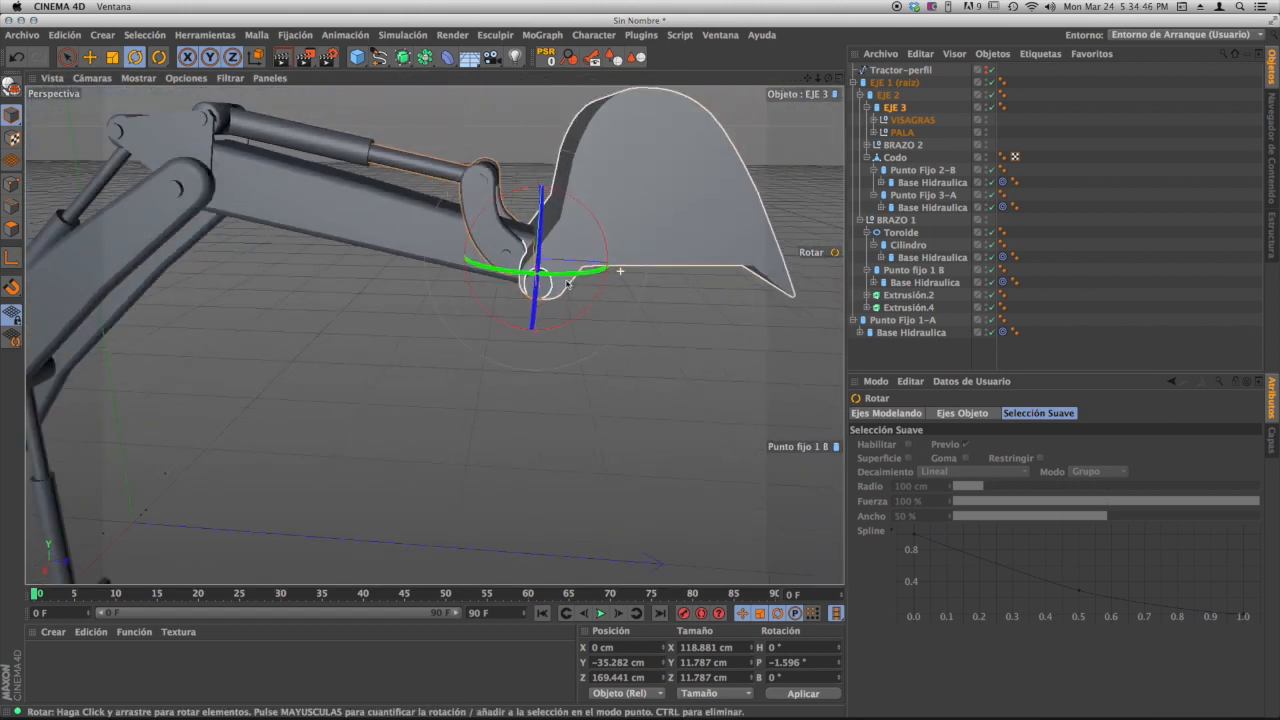
alt+middle_drag(567, 285, 540, 332)
alt+right_drag(563, 314, 572, 284)
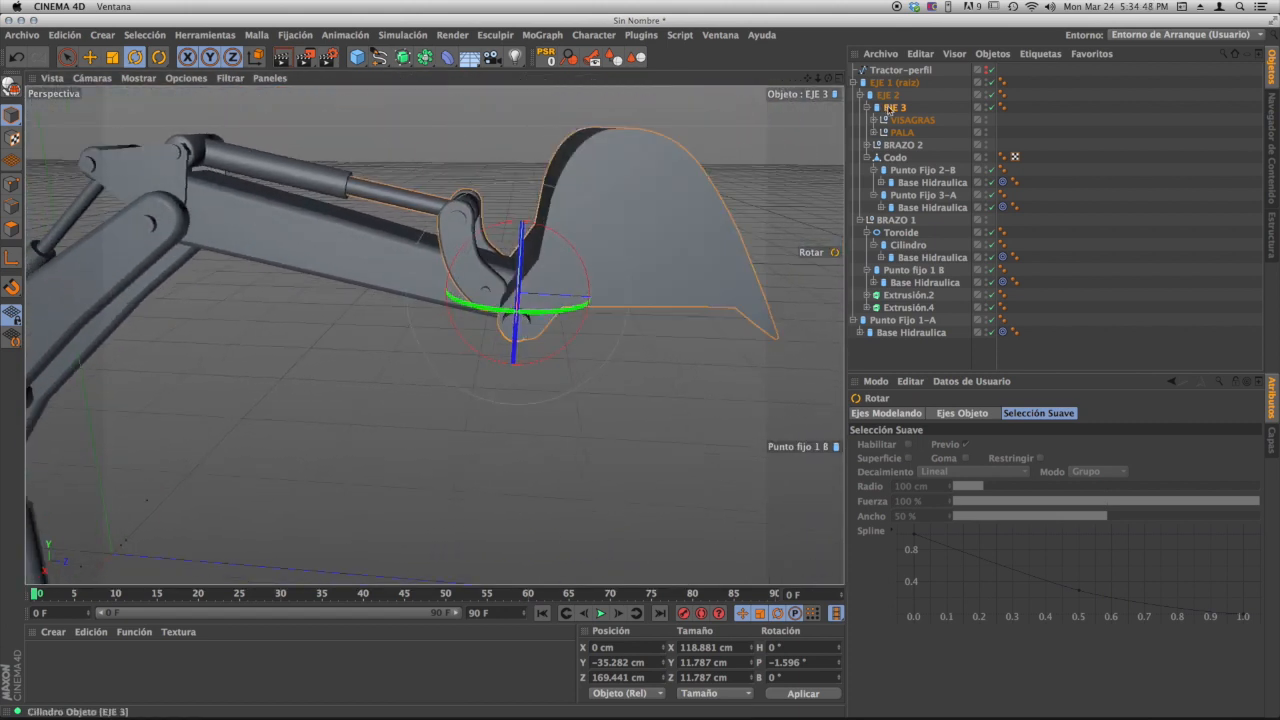
click(890, 107)
drag(586, 300, 587, 270)
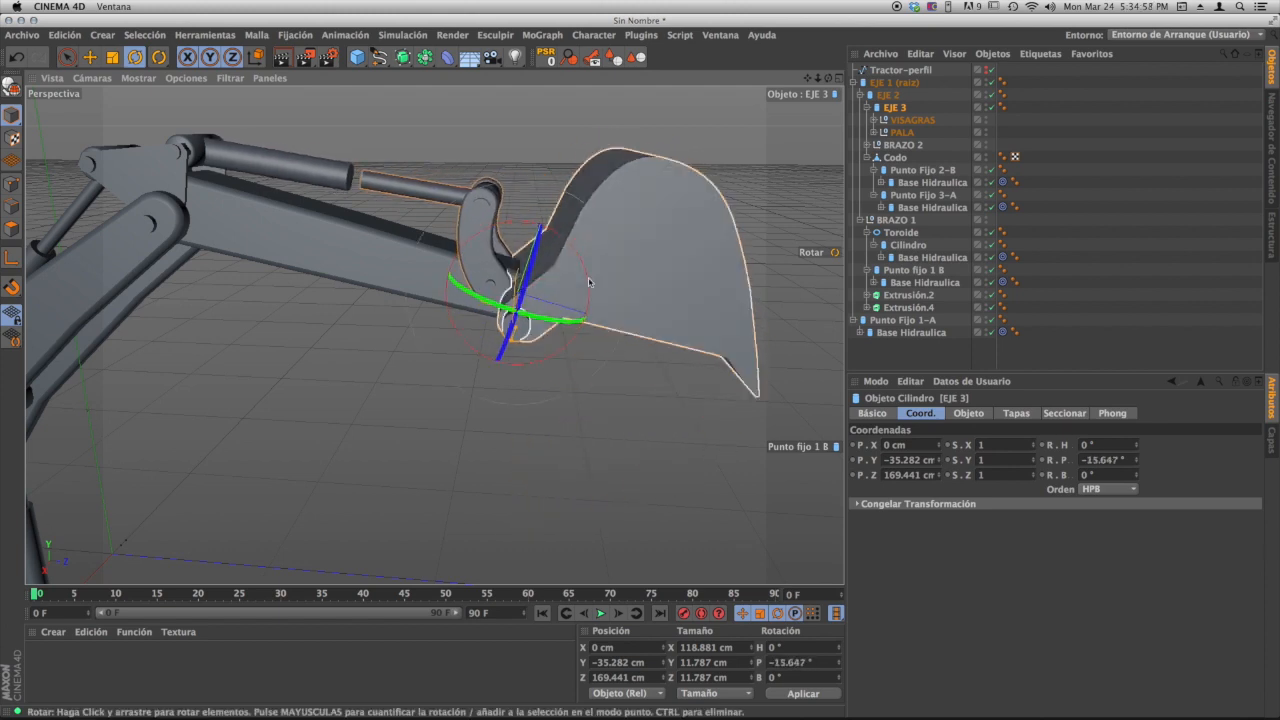
alt+middle_drag(548, 301, 672, 304)
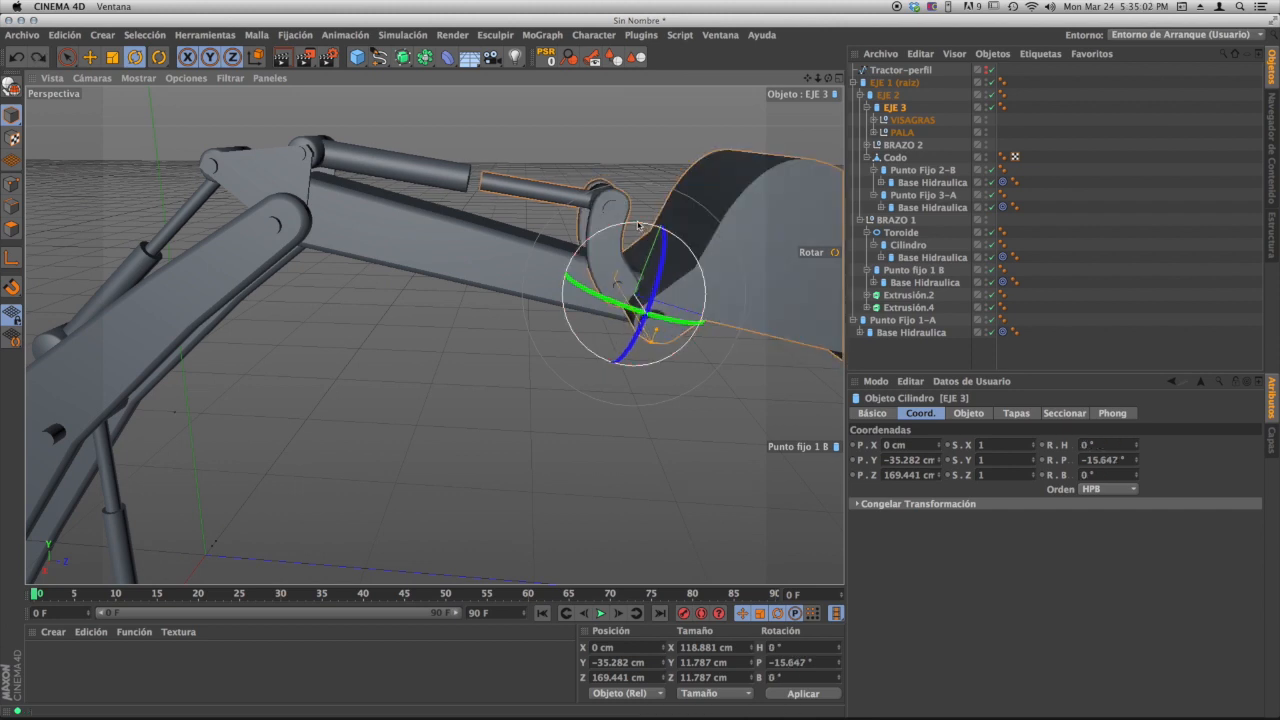
drag(637, 224, 659, 229)
alt+middle_drag(584, 278, 586, 312)
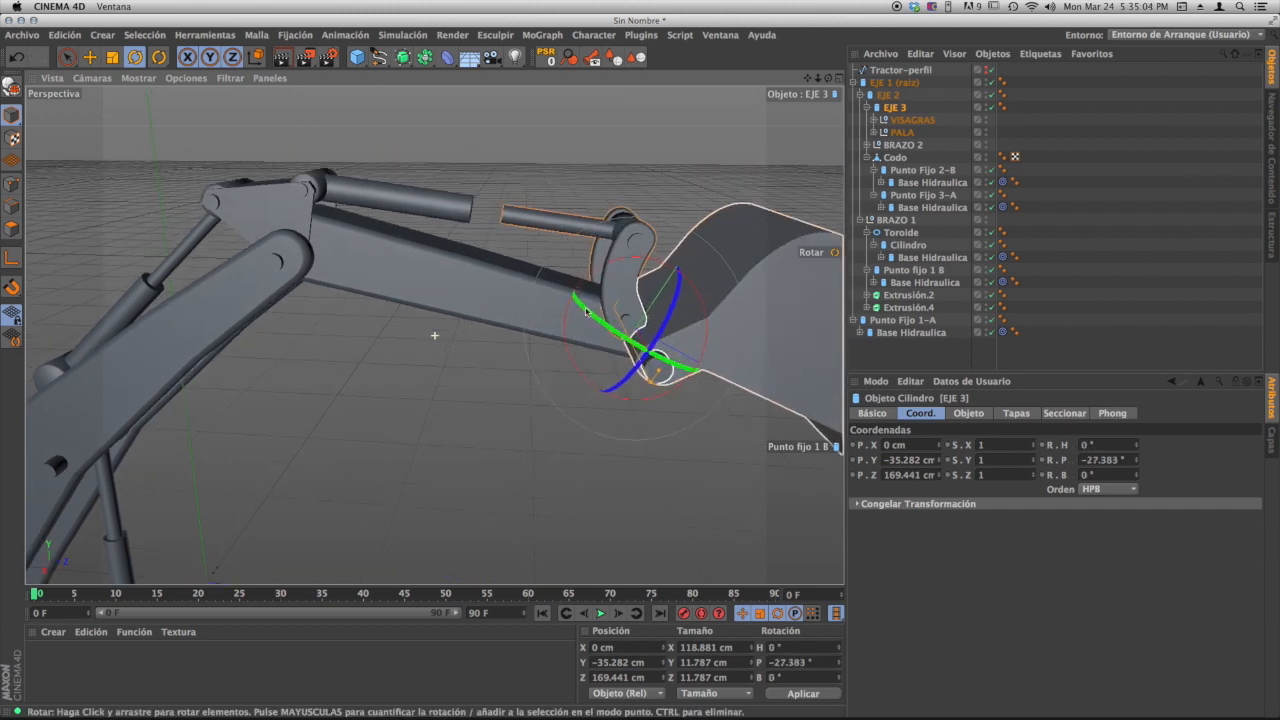
- Lengthen the outer cylinder of the upper hydraulic piston to about 84.4 cm and set its Z position to about 43.5 cm
click(440, 208)
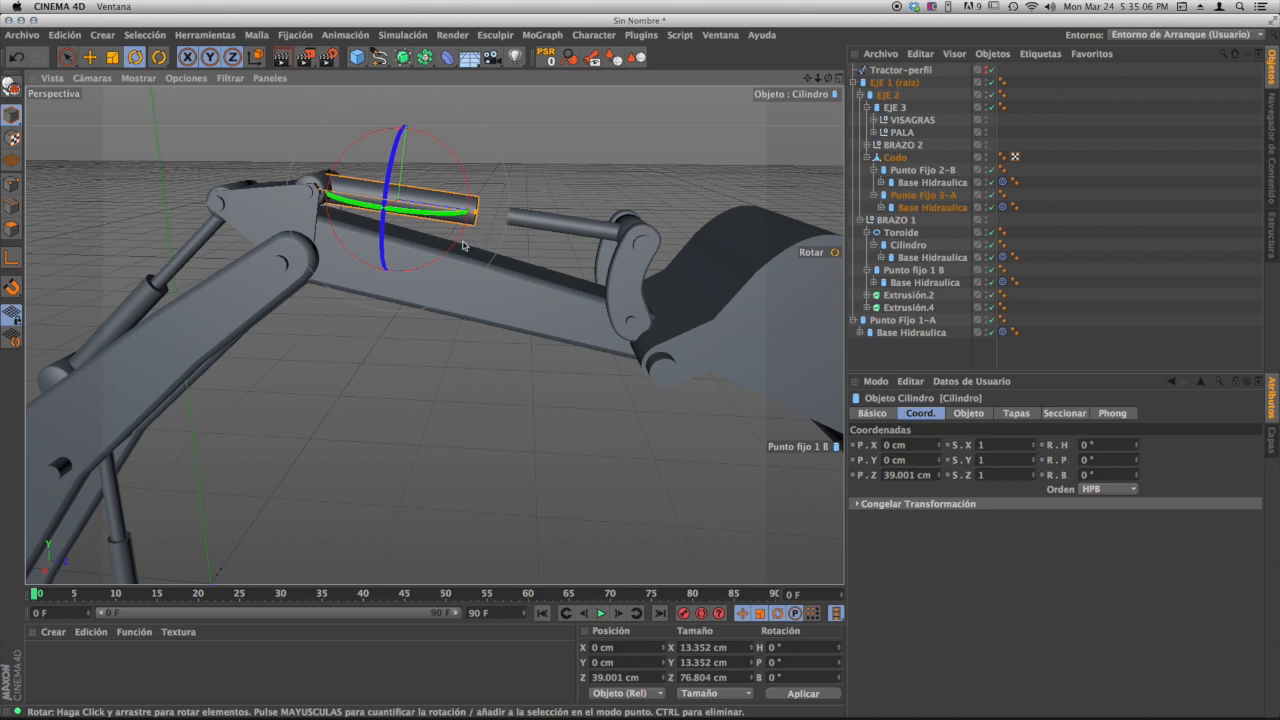
alt+drag(463, 245, 448, 246)
alt+right_drag(478, 235, 500, 219)
alt+middle_drag(500, 219, 460, 264)
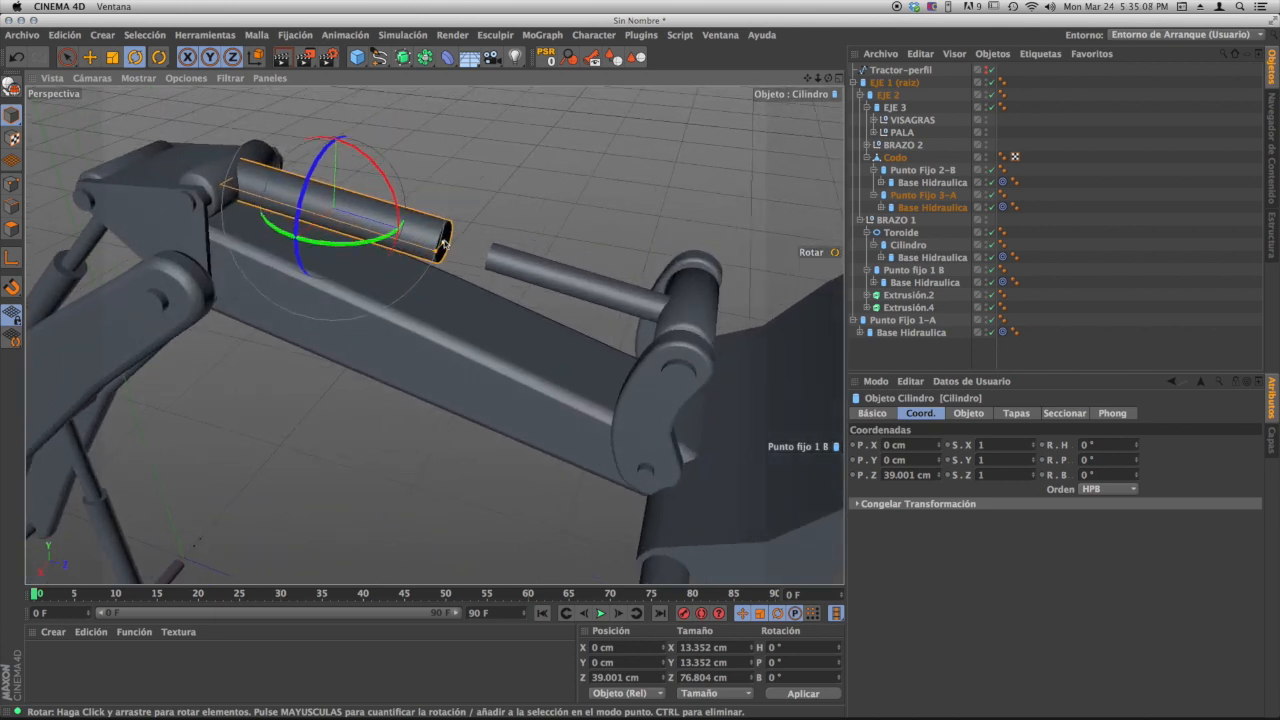
drag(446, 244, 491, 251)
click(499, 258)
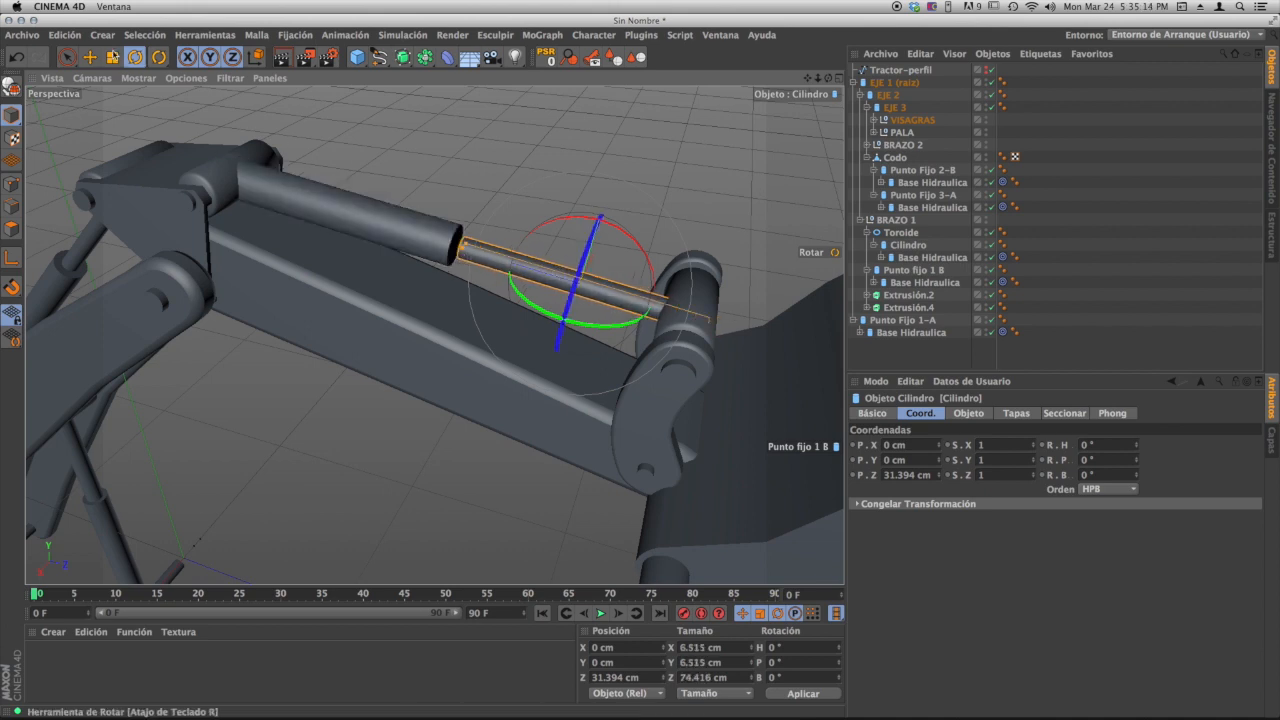
key(e)
mouse_move(437, 251)
mouse_down()
mouse_move(408, 261)
mouse_move(462, 250)
mouse_up()
click(436, 240)
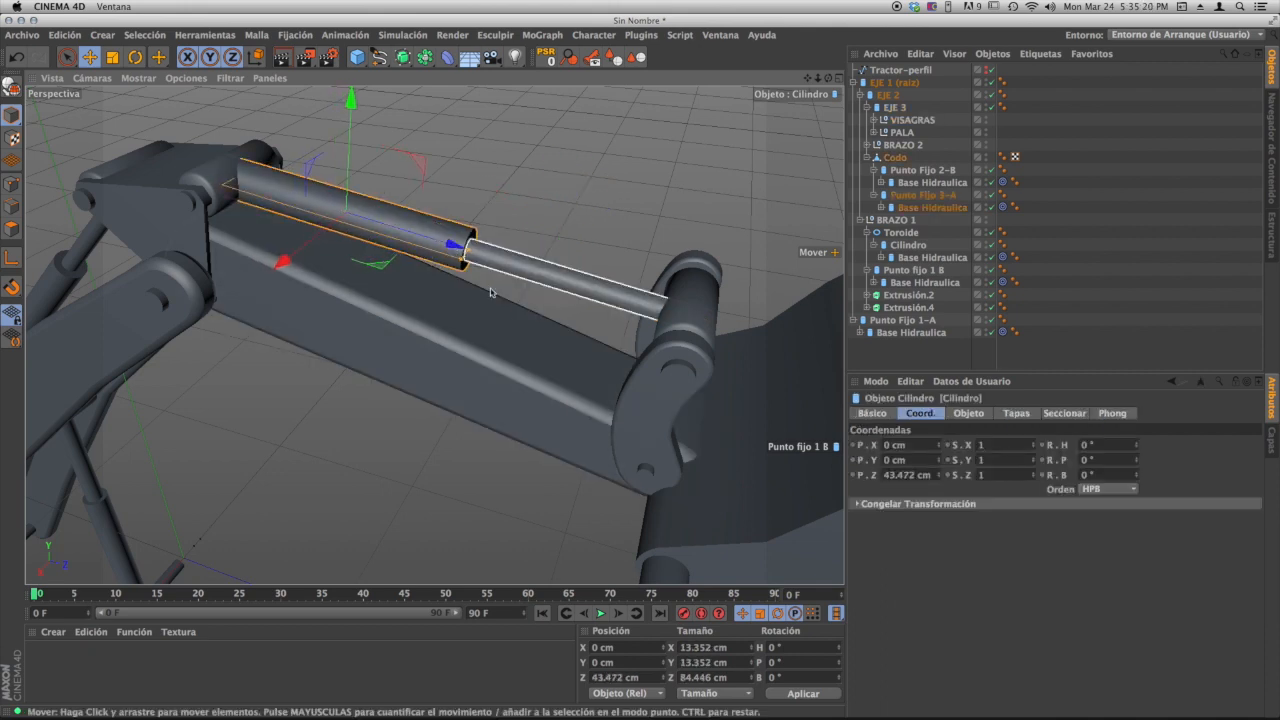
- Collapse the Codo and EJE 3 groups in the hierarchy and rotate EJE 3 to a pitch of about -30°
alt+drag(494, 340, 499, 310)
alt+right_drag(555, 304, 440, 307)
alt+middle_drag(510, 328, 426, 265)
alt+drag(430, 290, 451, 277)
alt+right_drag(451, 277, 437, 268)
alt+drag(437, 268, 446, 263)
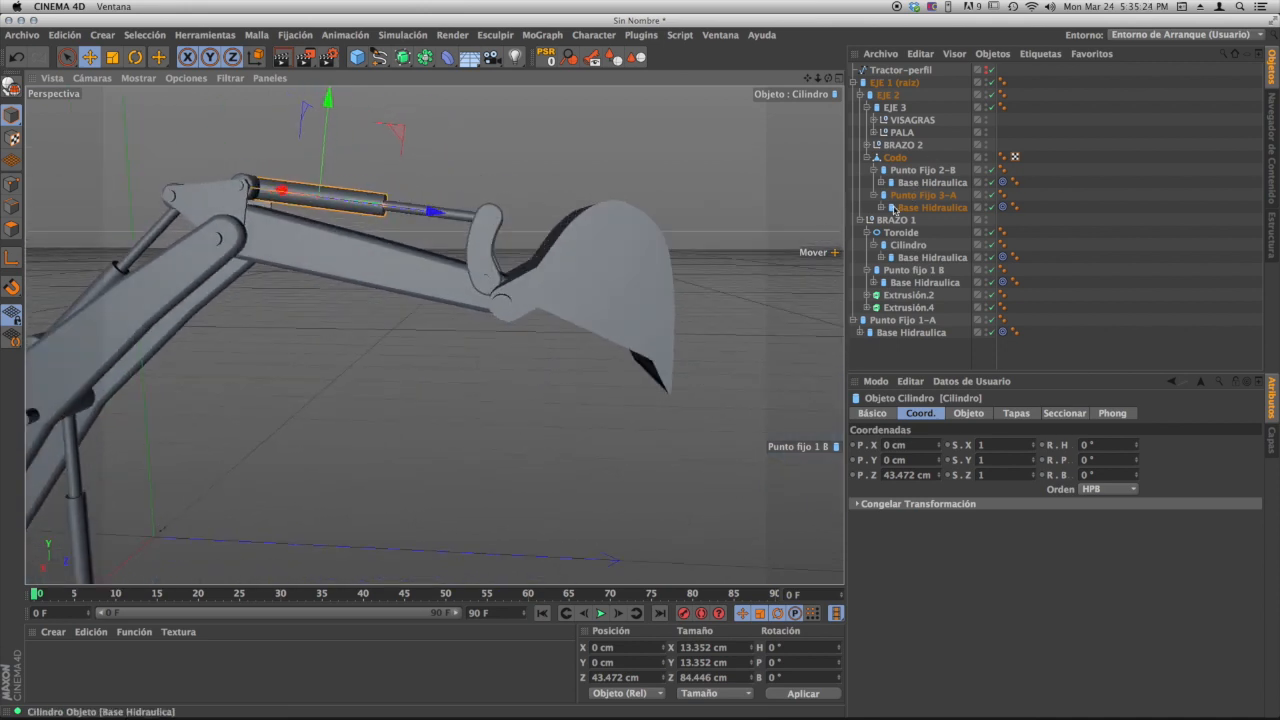
click(867, 158)
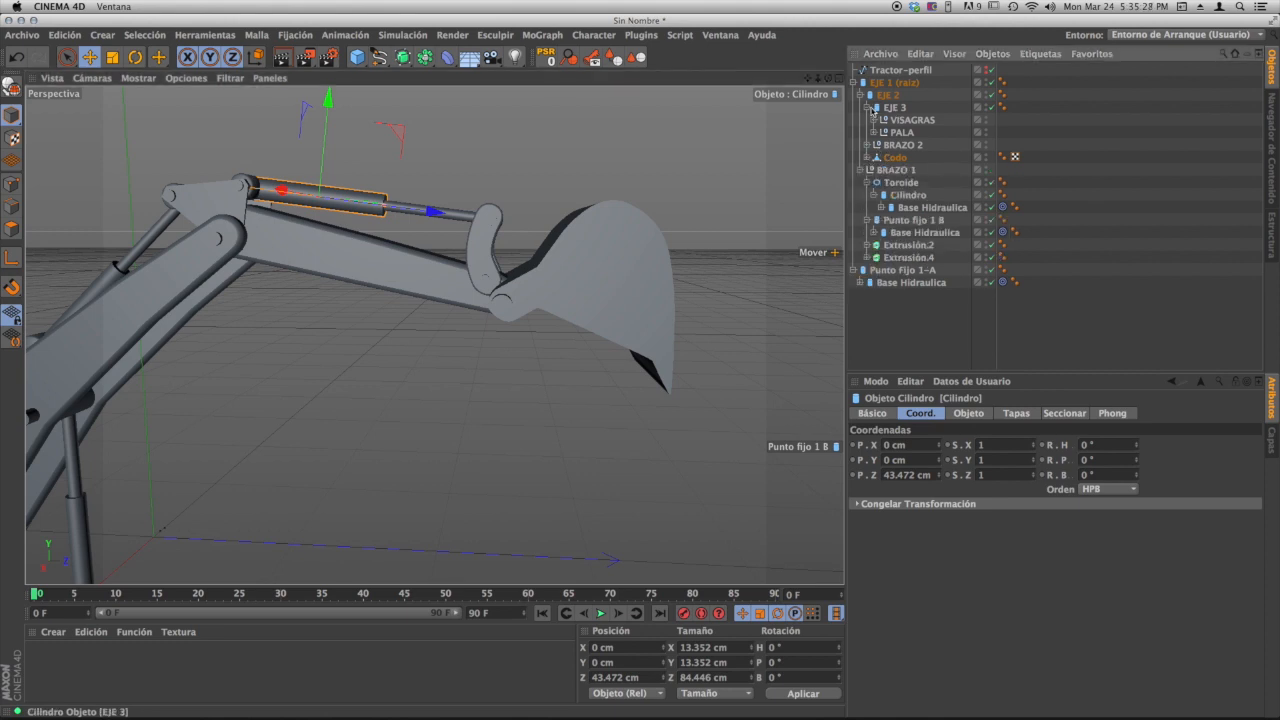
click(867, 107)
click(894, 107)
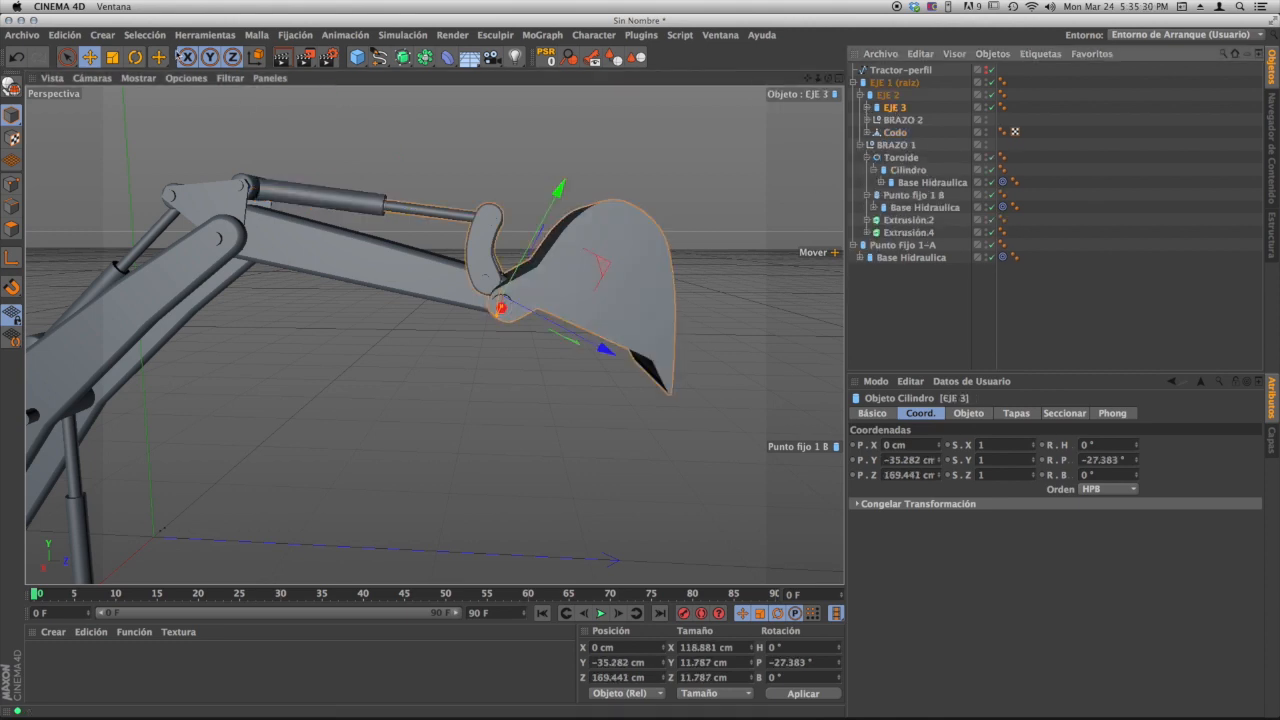
click(135, 57)
alt+drag(540, 320, 587, 263)
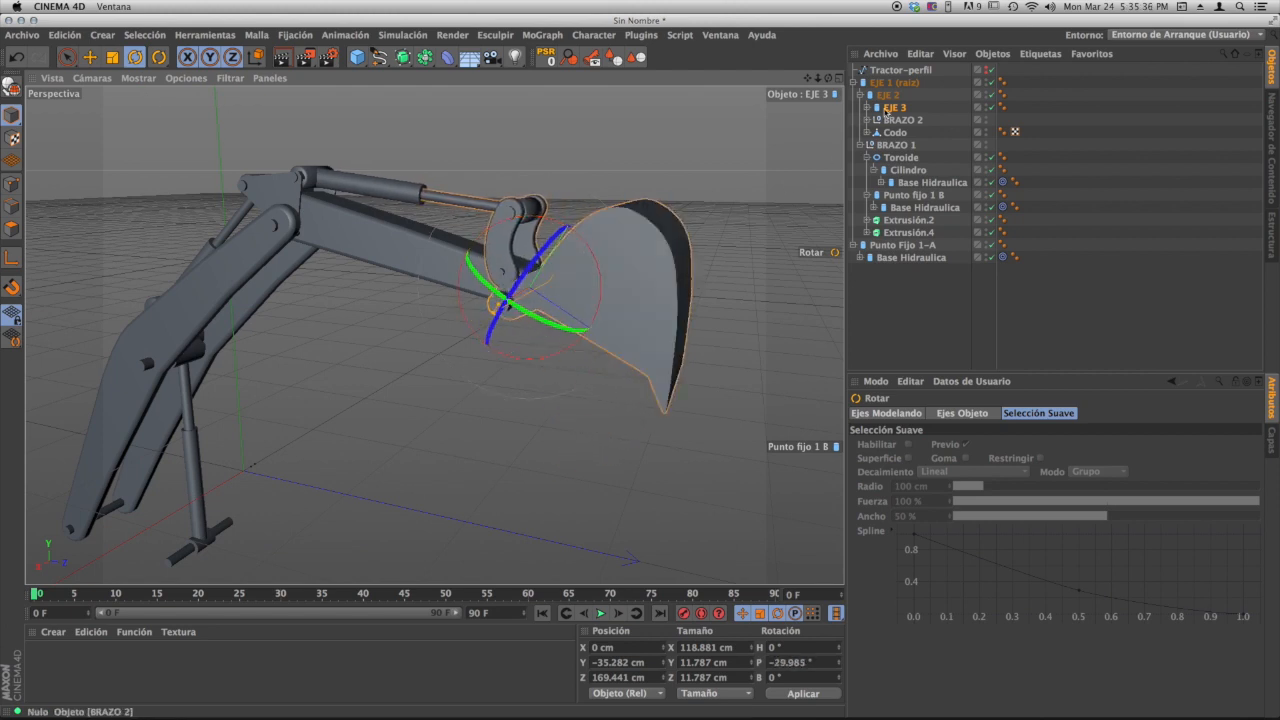
- Try rotating EJE 2 together with the forearm and bucket, and undo the rotation
click(889, 97)
mouse_move(355, 215)
mouse_down()
mouse_move(350, 198)
mouse_move(351, 211)
mouse_up()
key(super+z)
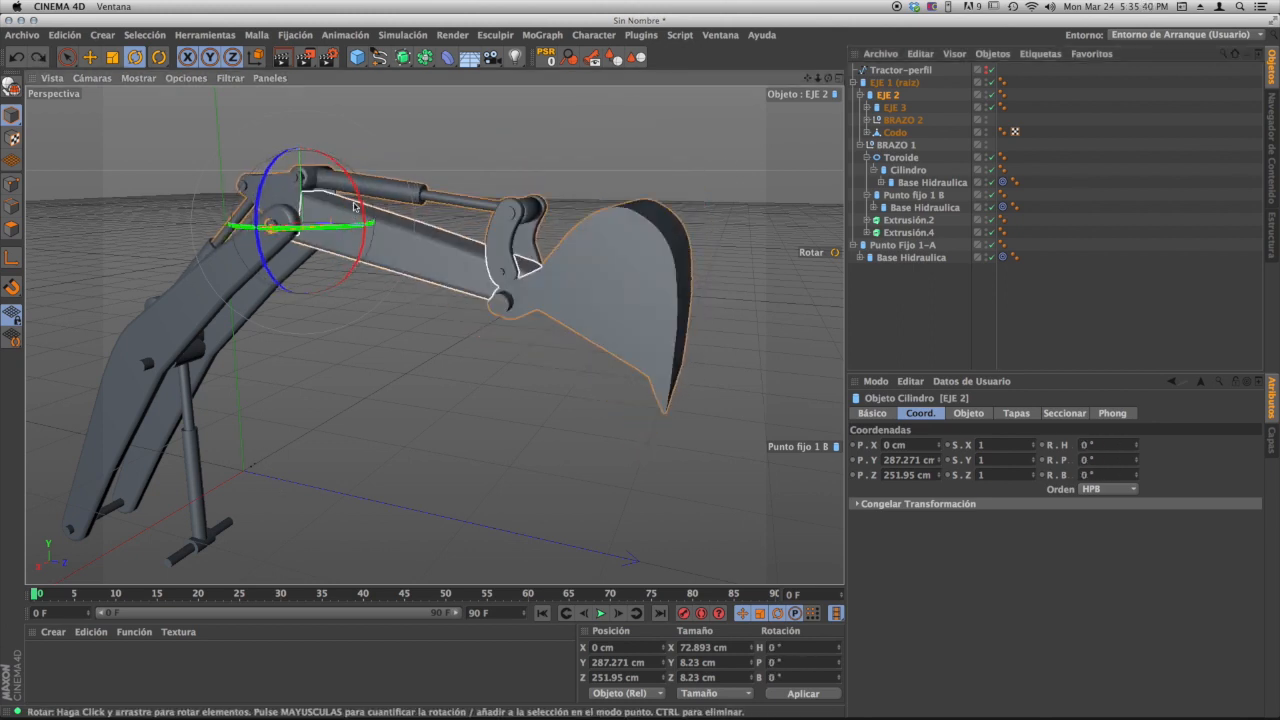
- Rotate EJE 2 to a pitch of about -8.6° and EJE 1 (raiz) to a pitch of about 0.2°
drag(359, 200, 332, 356)
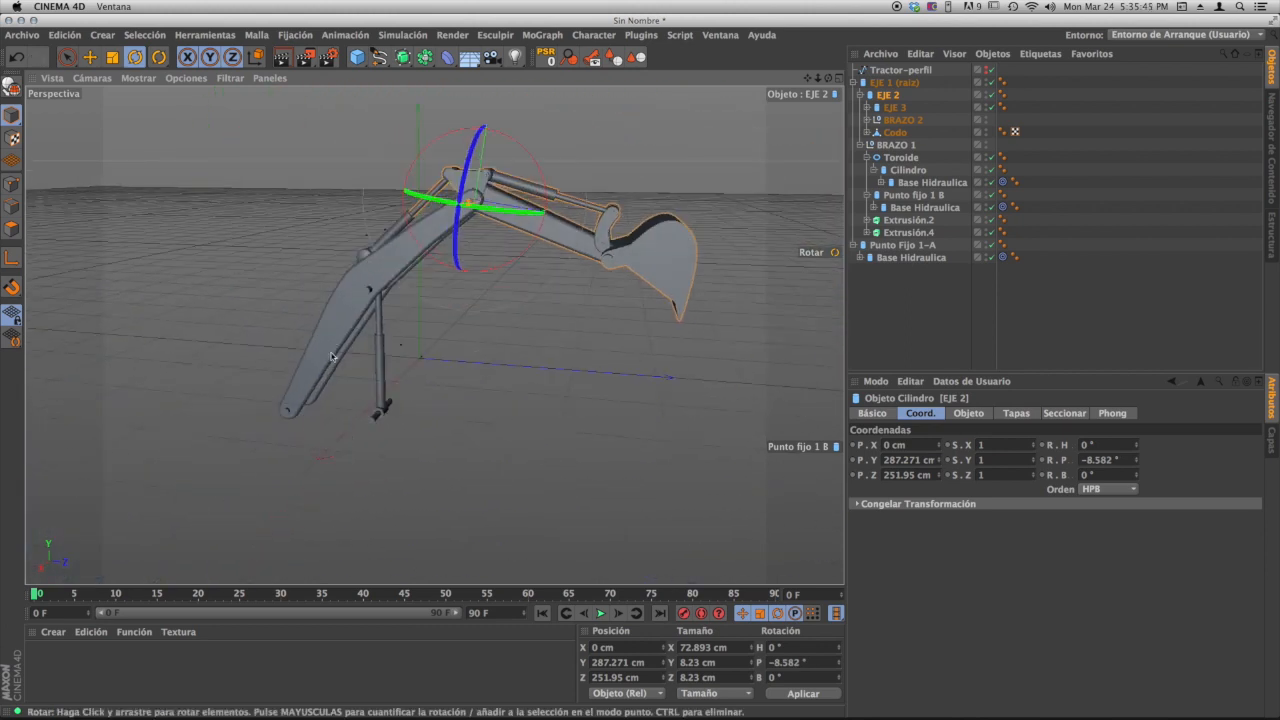
click(893, 82)
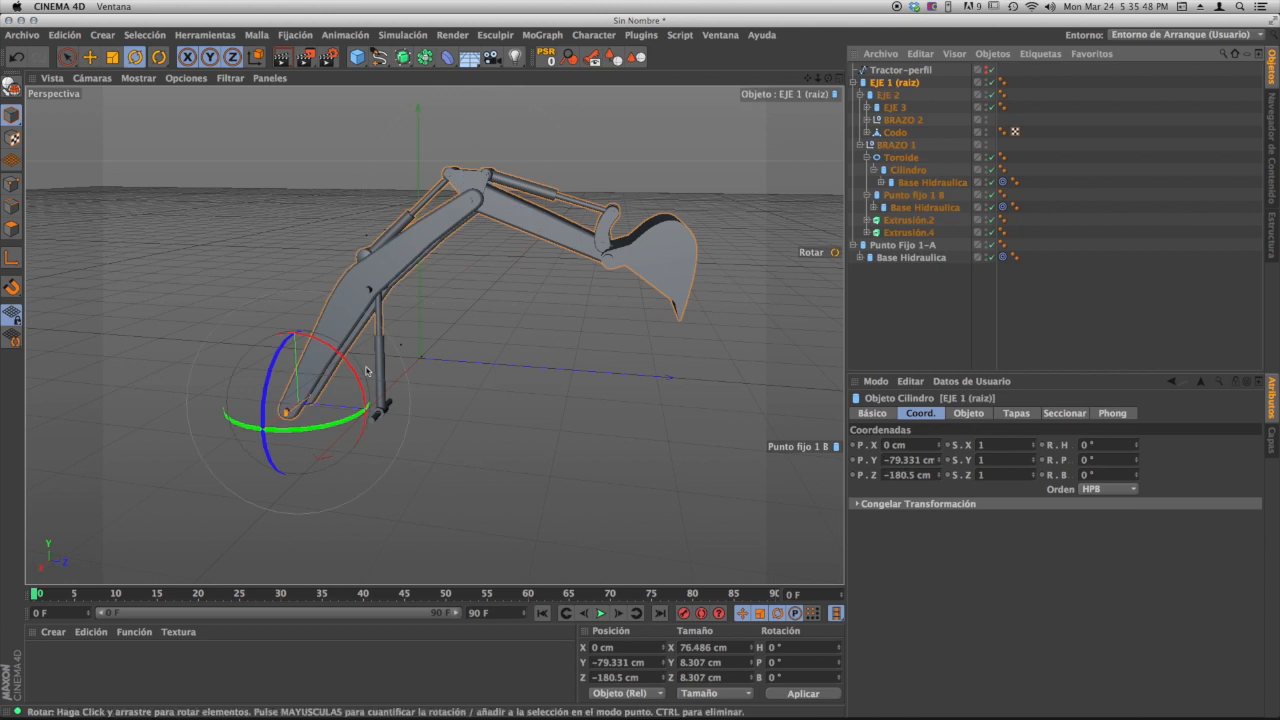
drag(347, 375, 356, 382)
alt+drag(390, 379, 360, 408)
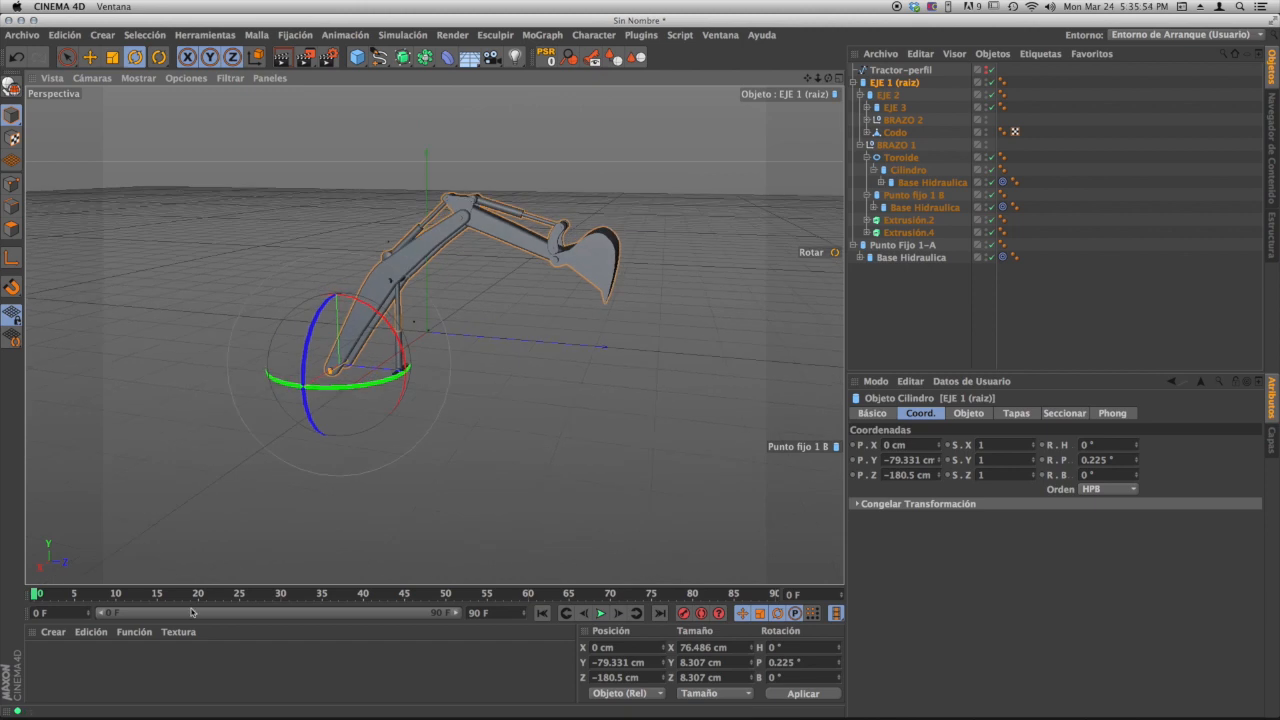
- Create a new material and set its color to orange-yellow with RGB 255, 195, 0
click(53, 632)
click(88, 508)
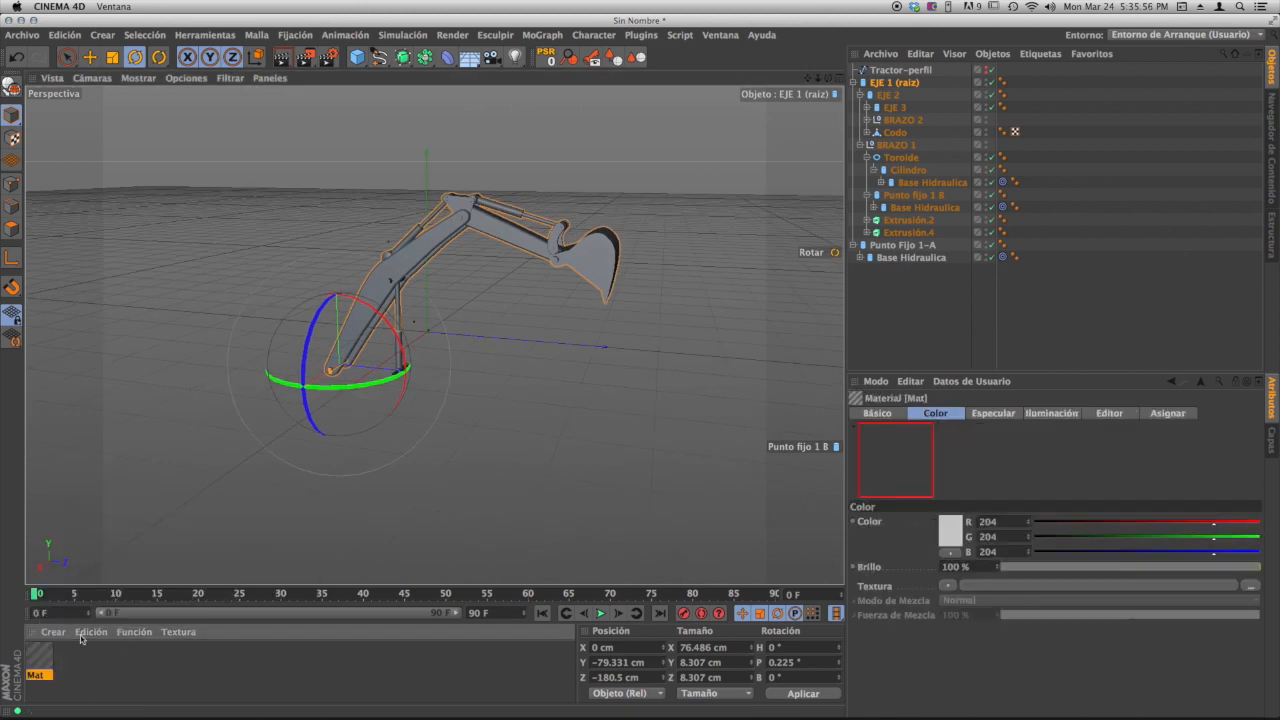
double_click(38, 656)
click(420, 144)
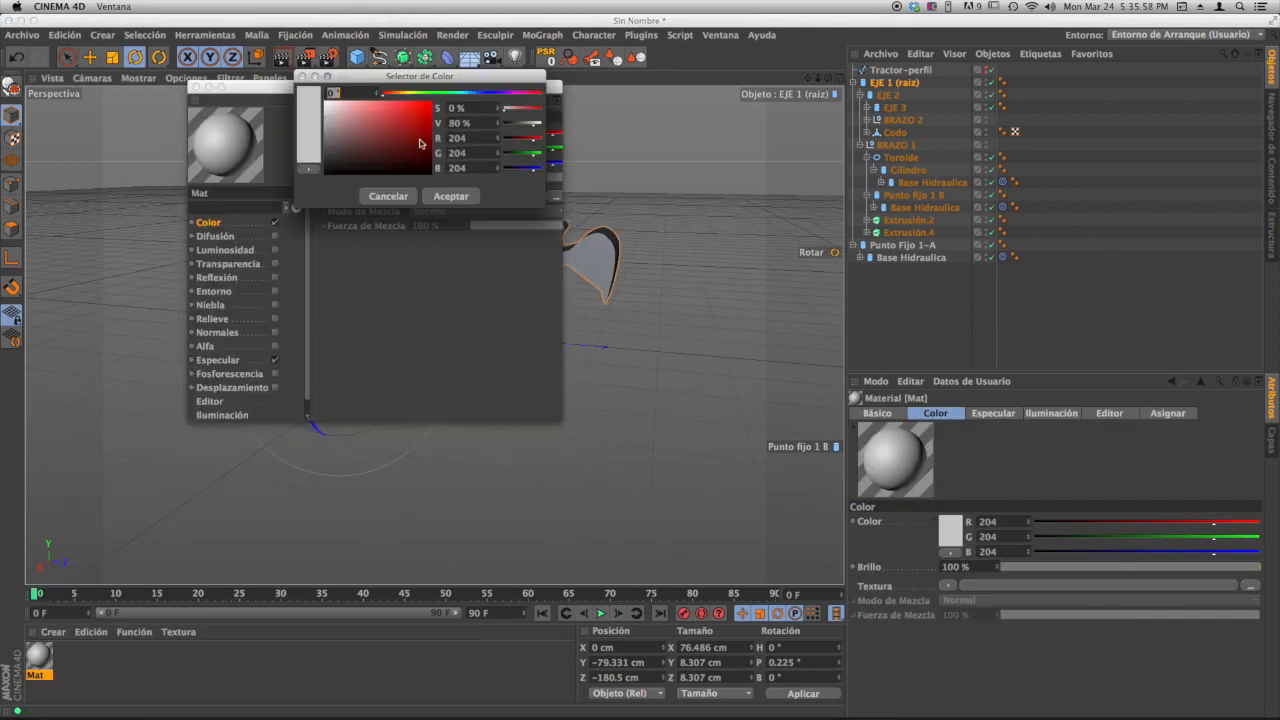
click(403, 93)
click(430, 102)
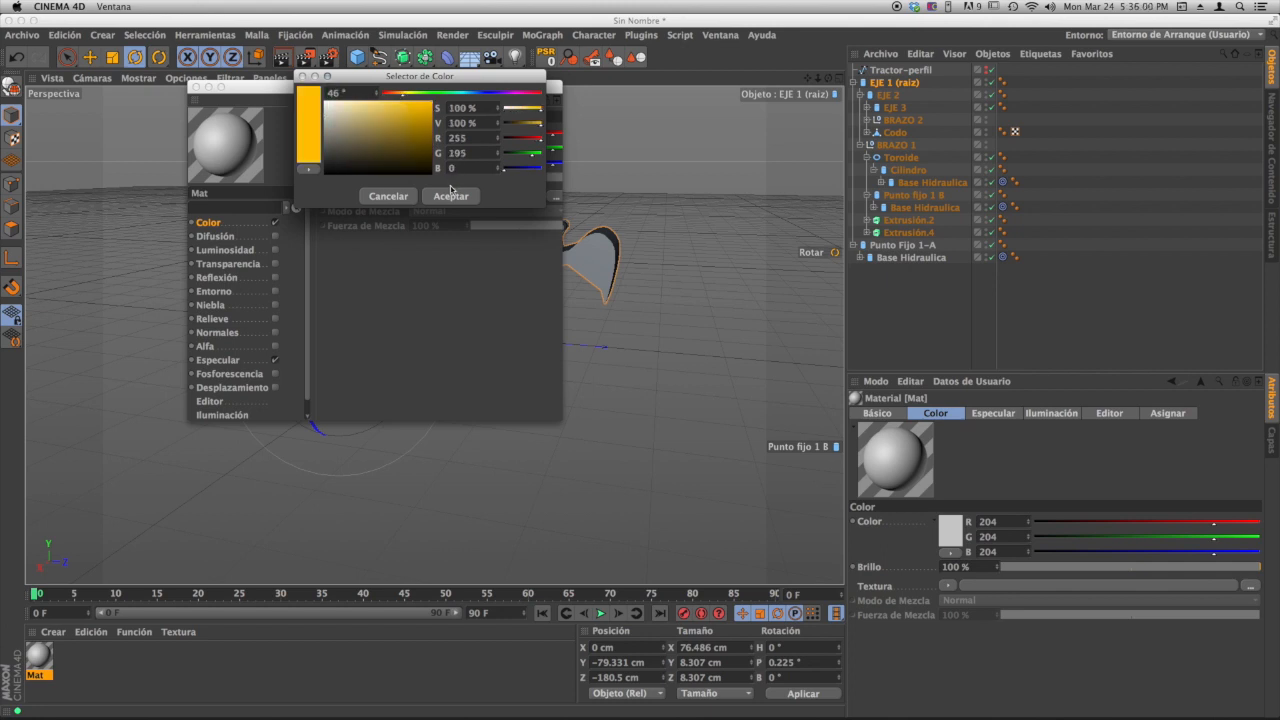
click(451, 196)
click(195, 88)
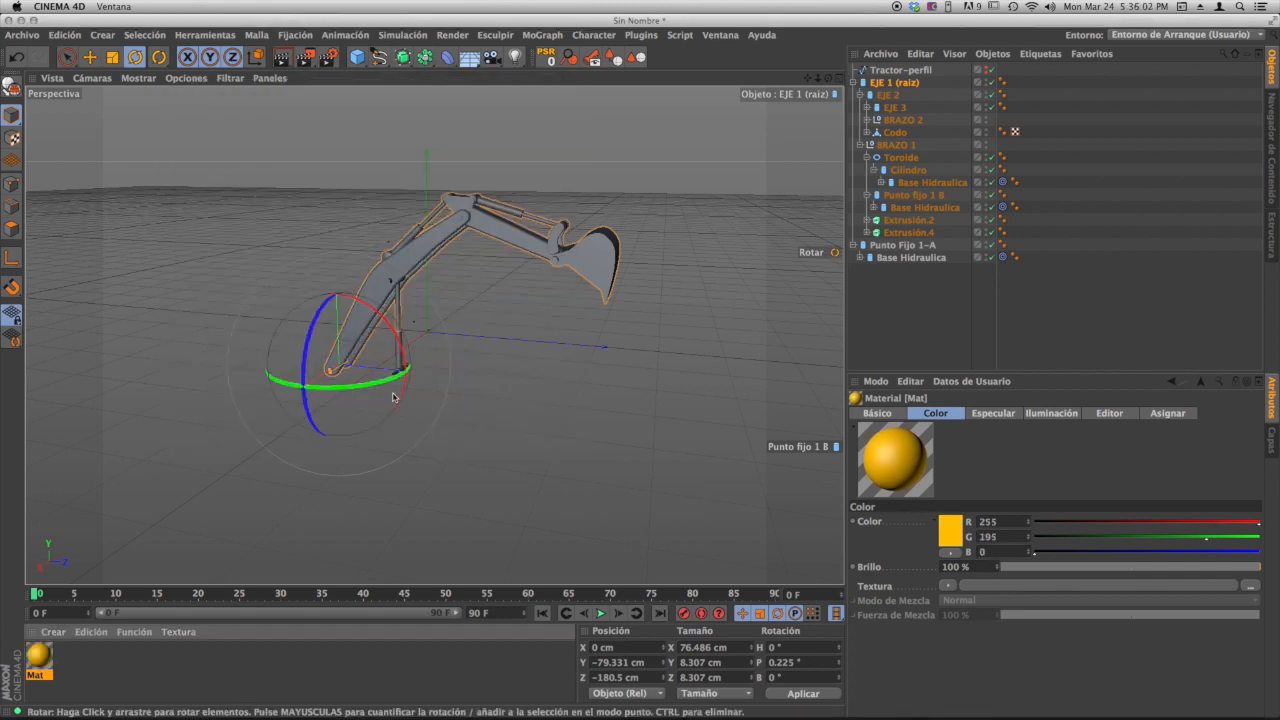
- Save the project as TractorHidraulico.c4d in the 2014 folder
key(super+s)
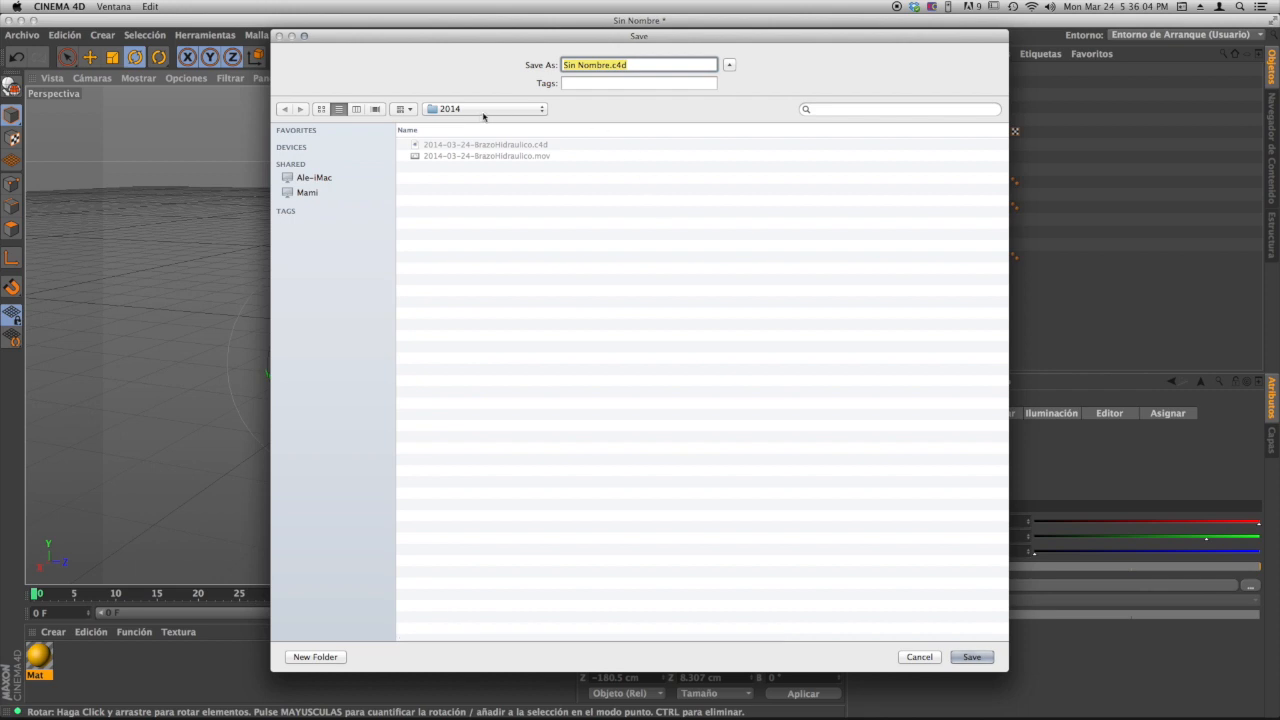
text(B)
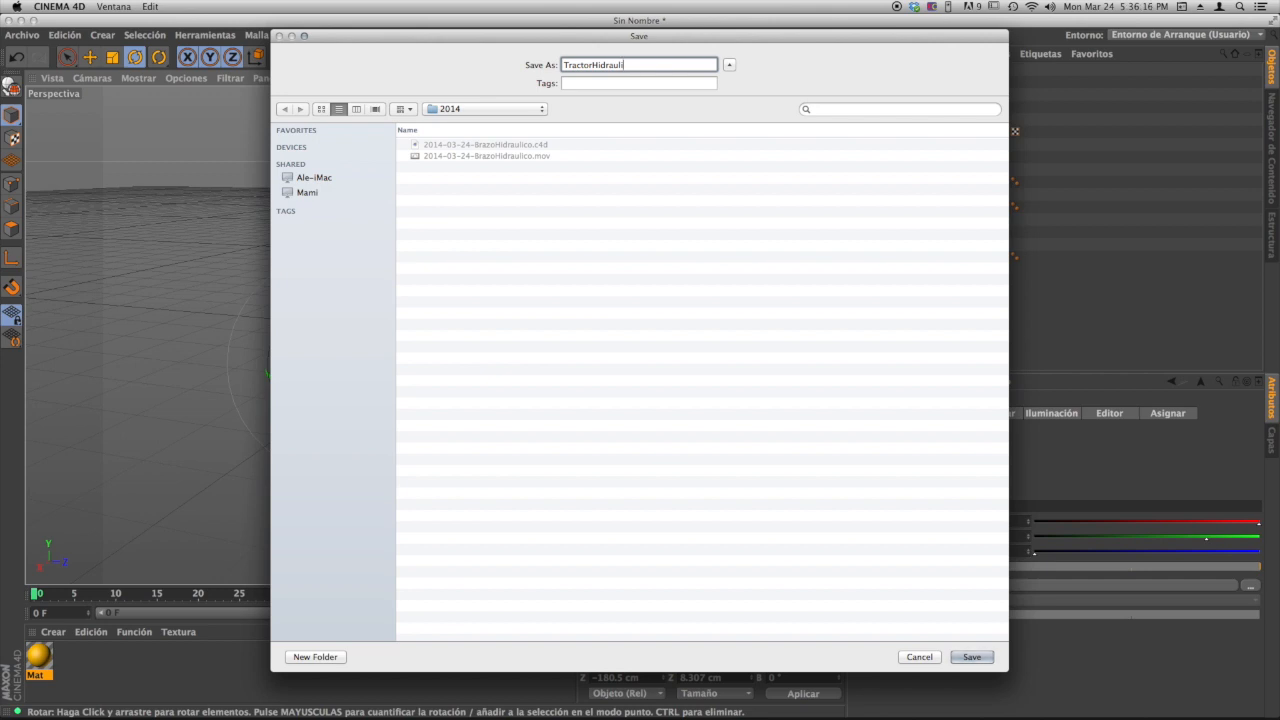
key(Return)
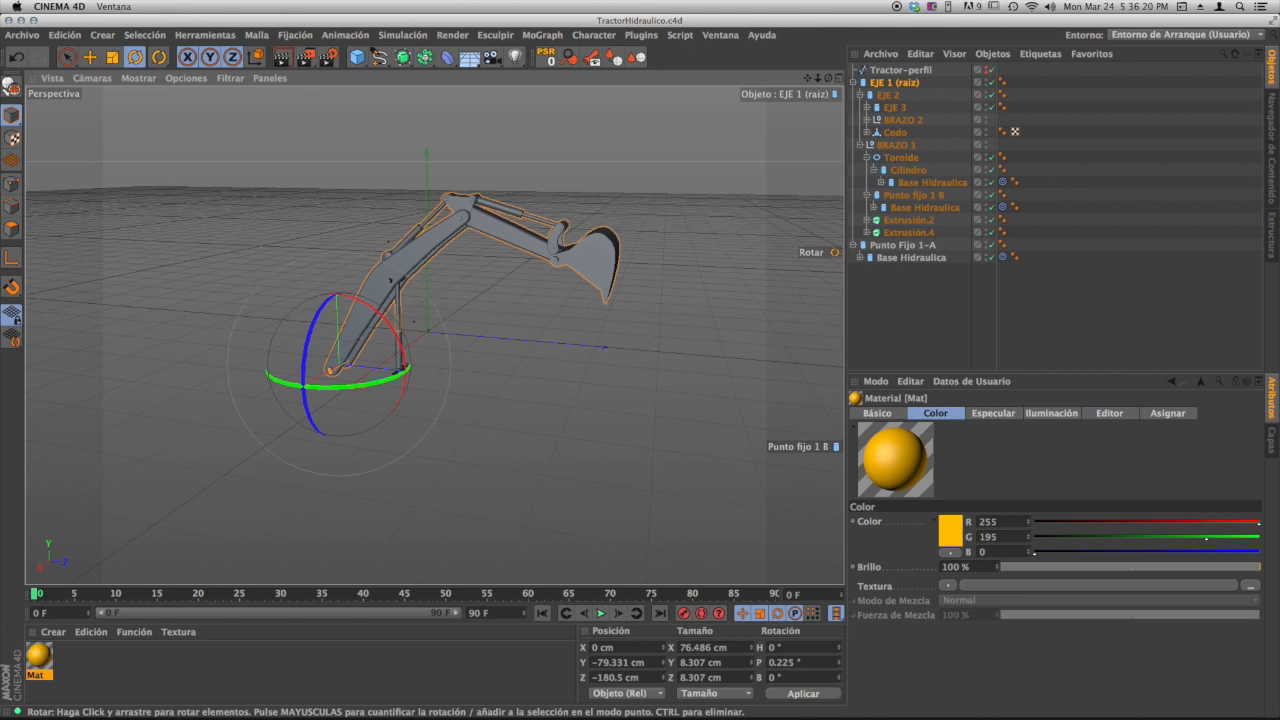
- Add an Extrusión object as the parent of the Tractor-perfil spline
scroll(352, 371, up, 5)
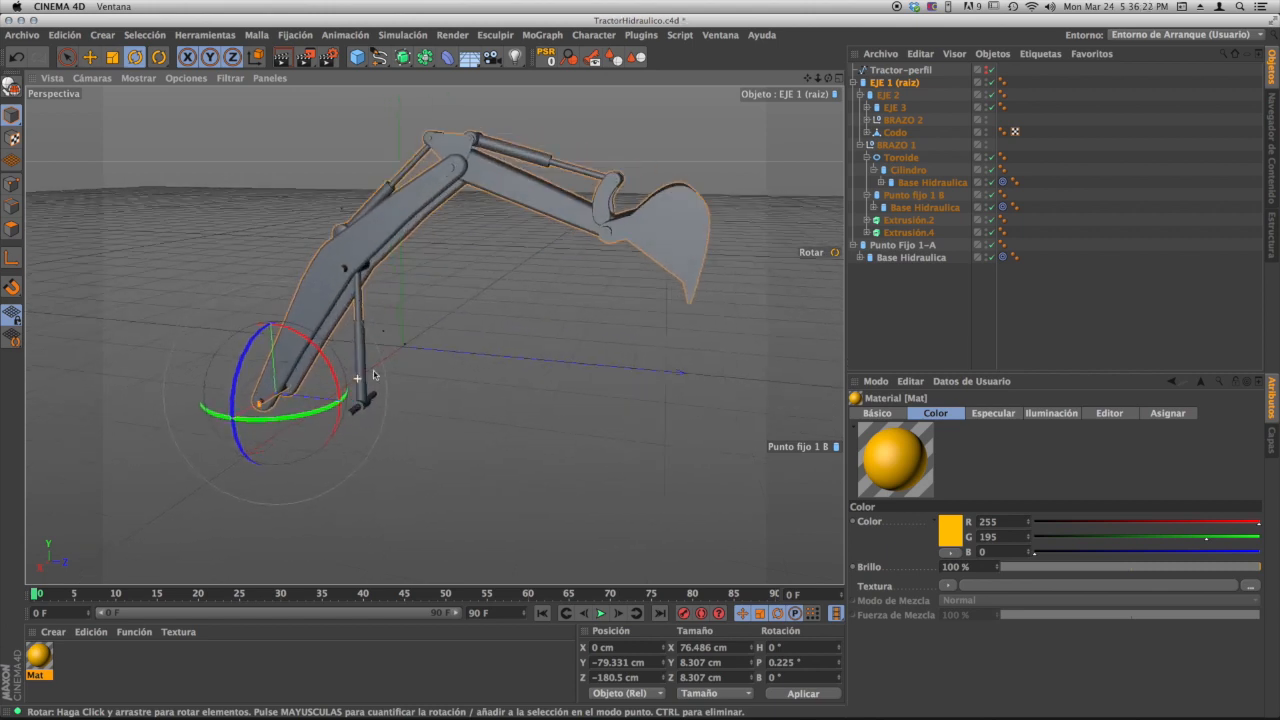
alt+drag(371, 369, 383, 361)
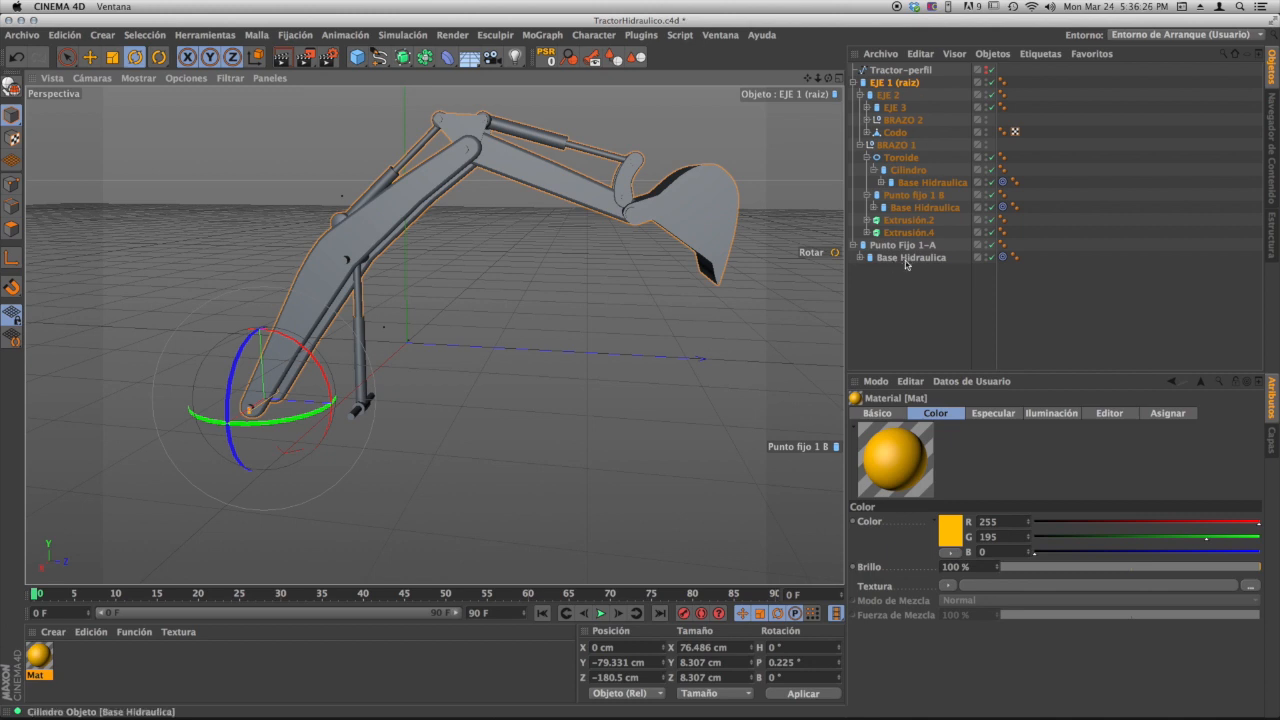
click(893, 70)
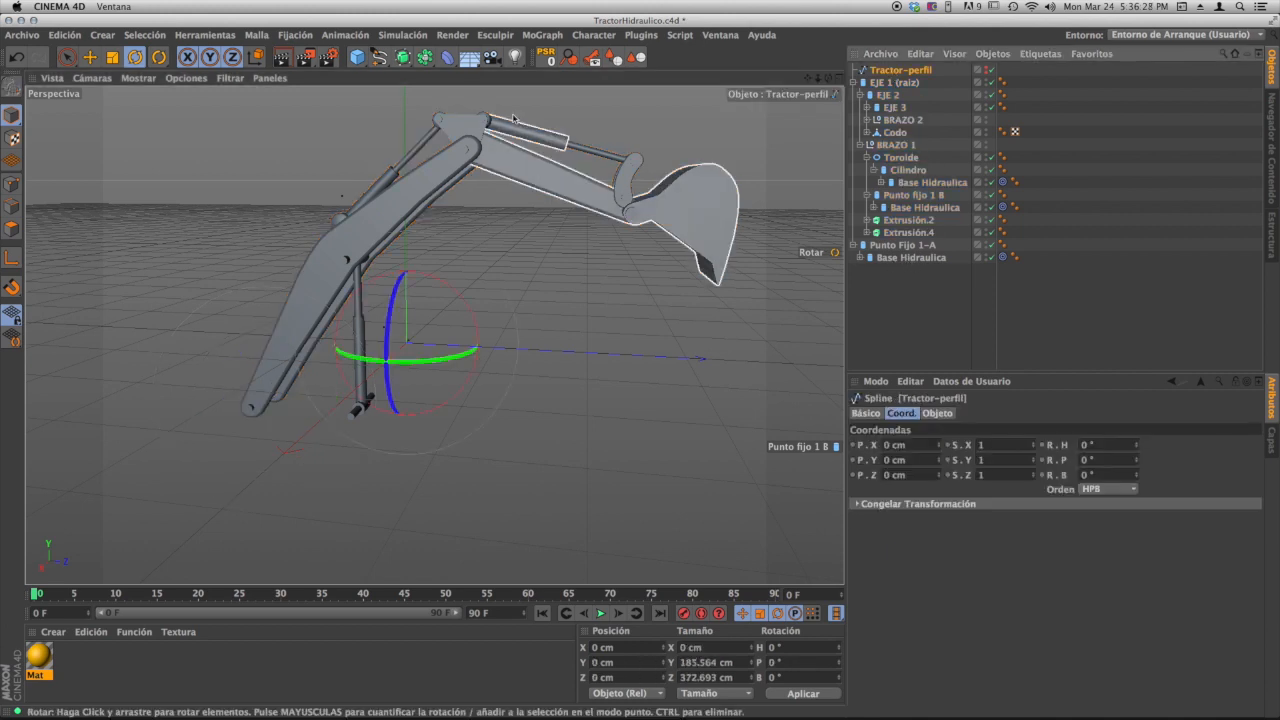
drag(403, 57, 598, 78)
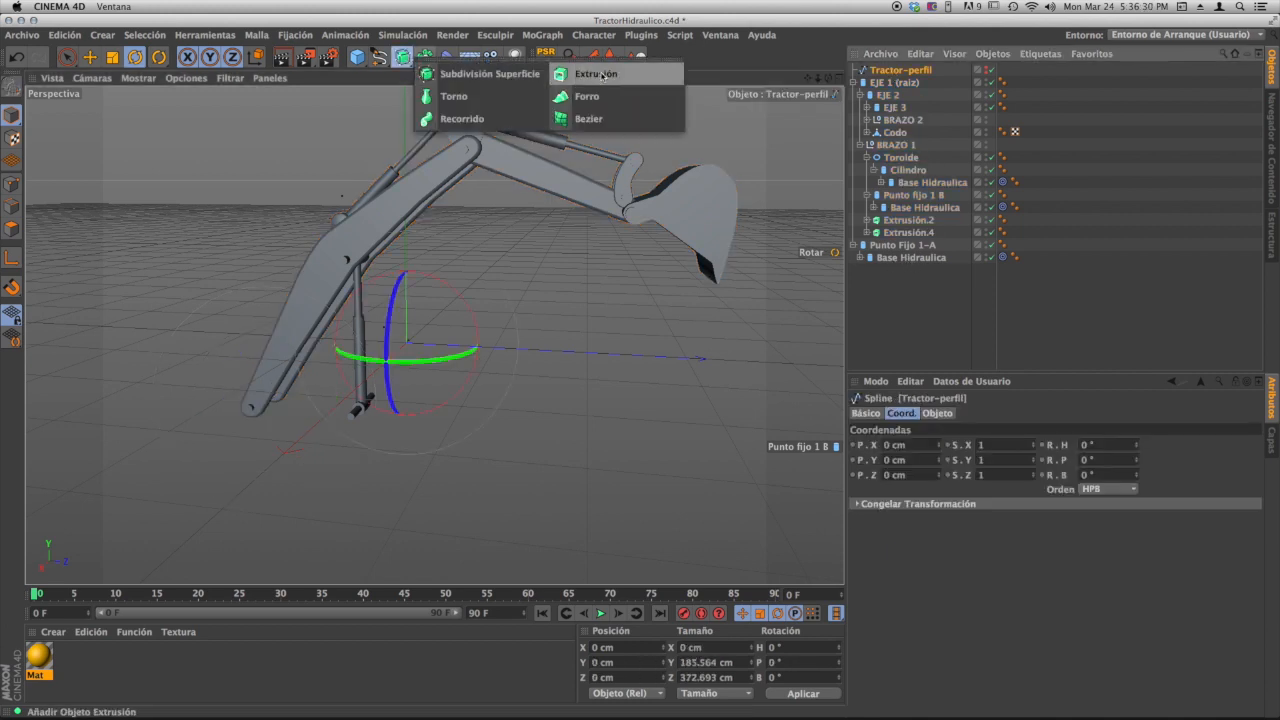
alt+click(602, 75)
alt+drag(373, 385, 262, 407)
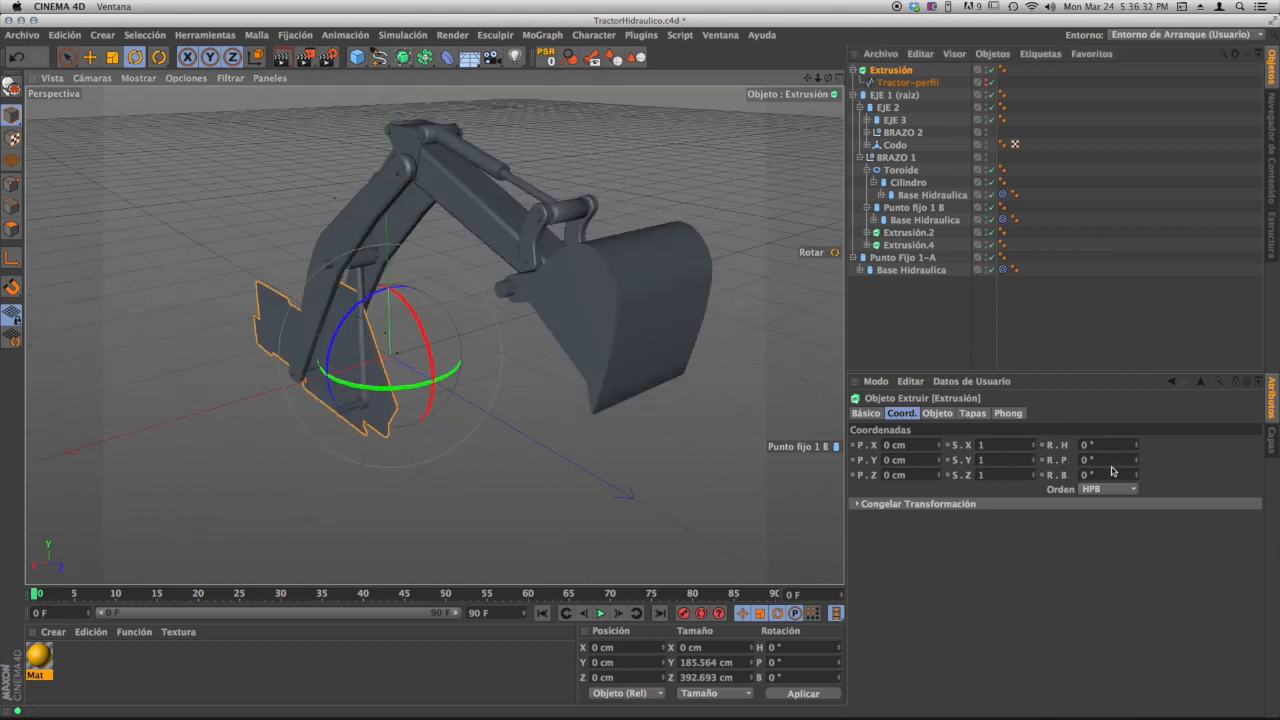
- Set the tractor body's extrusion movement to -117 cm in X and 0 cm in Z
click(942, 414)
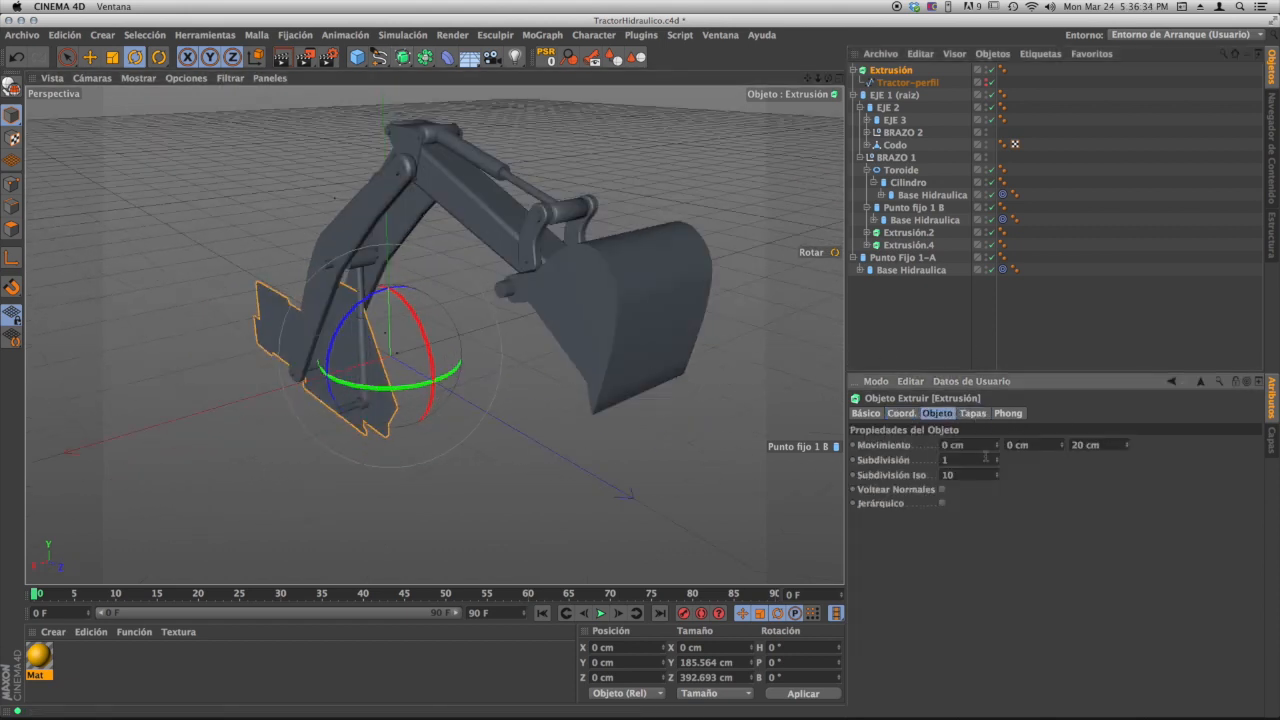
drag(998, 446, 954, 521)
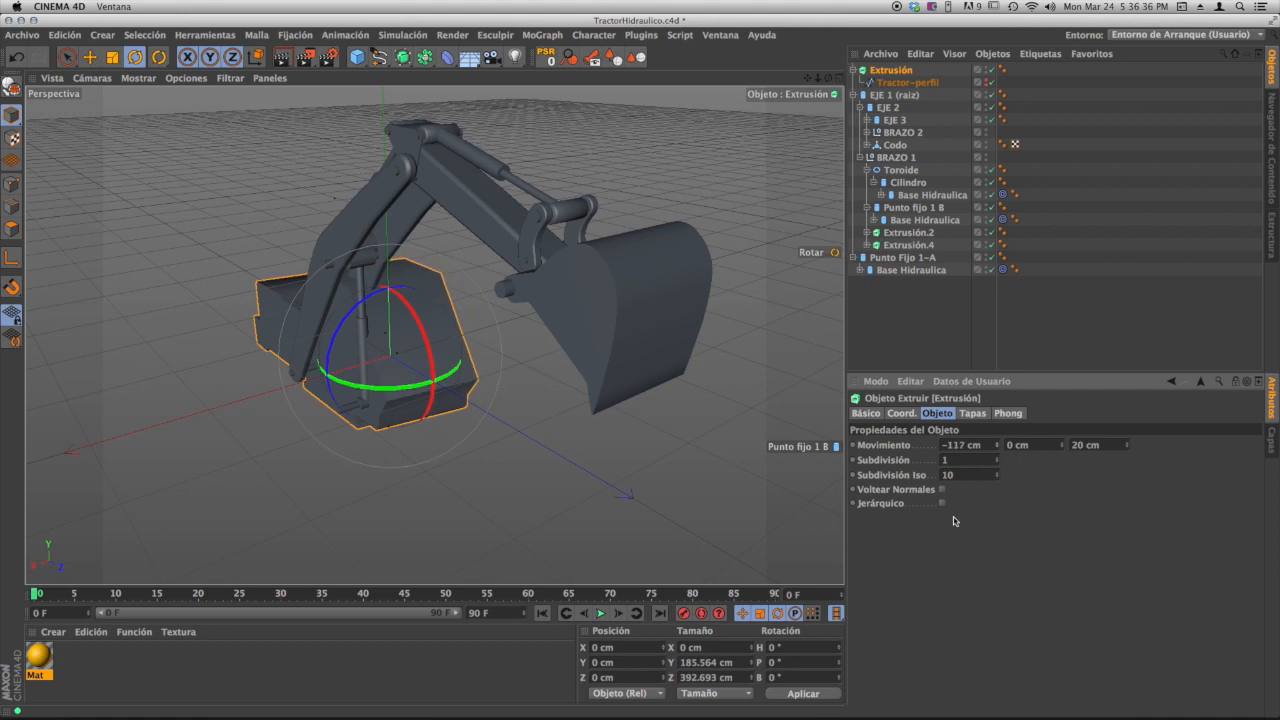
text(0)
key(Return)
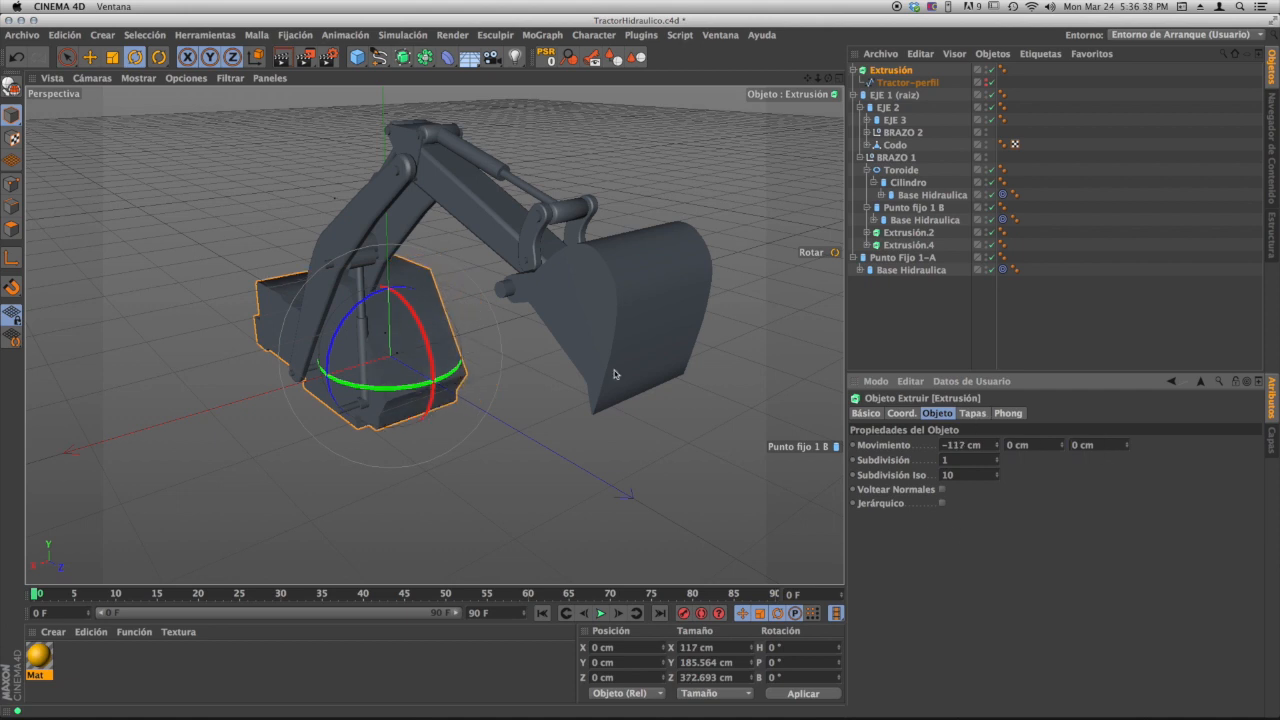
- Move the extruded tractor body along the X axis to about -40 cm
key(e)
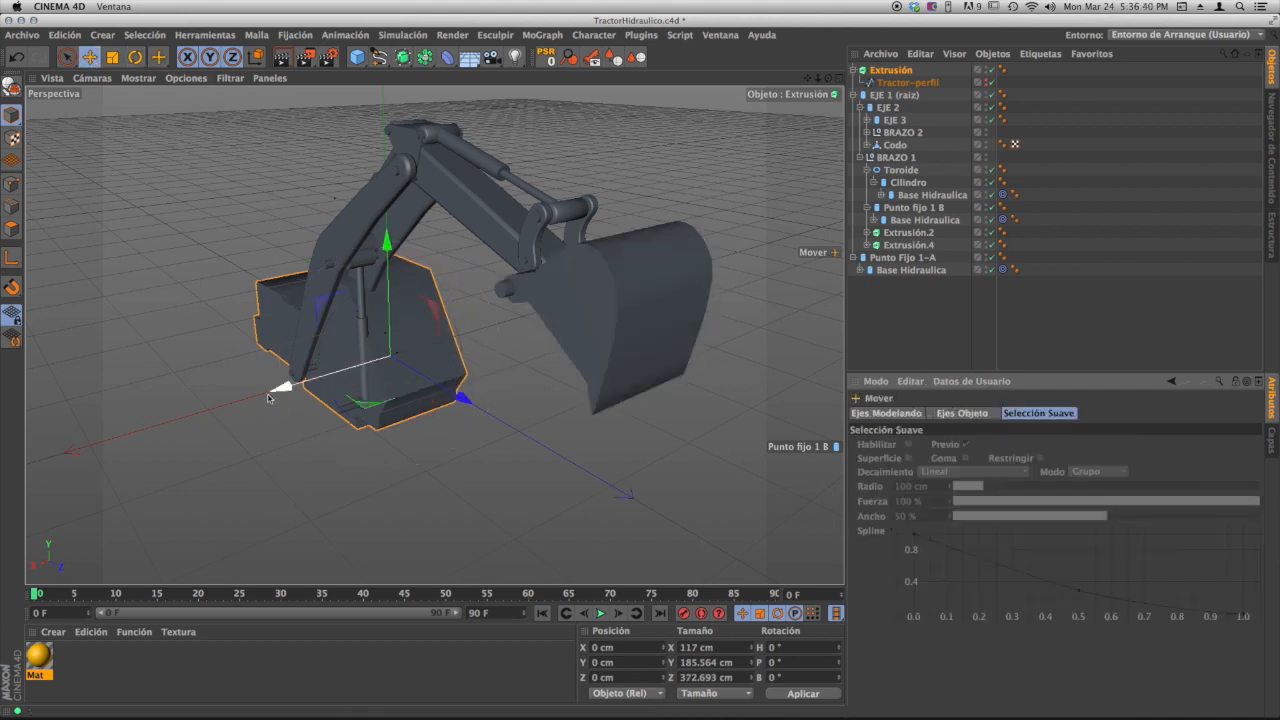
drag(268, 398, 463, 360)
alt+middle_drag(414, 362, 438, 342)
scroll(438, 350, up, 3)
alt+drag(439, 362, 431, 337)
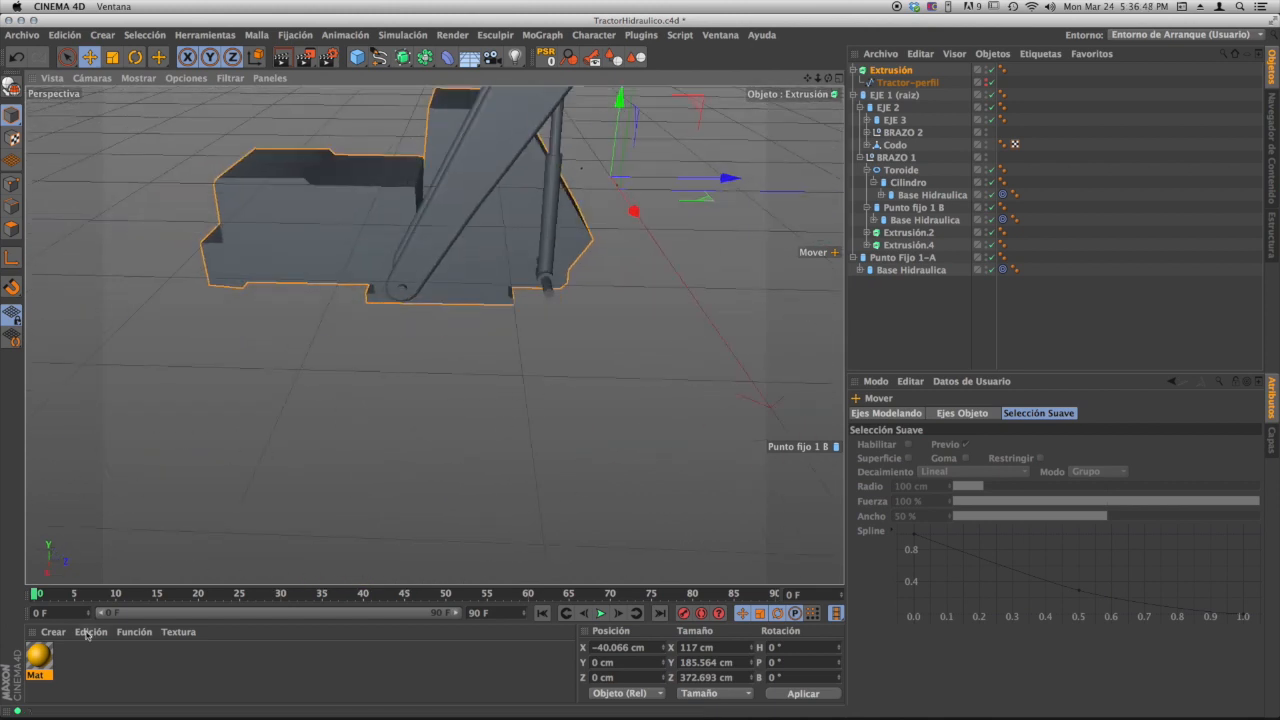
drag(38, 655, 290, 215)
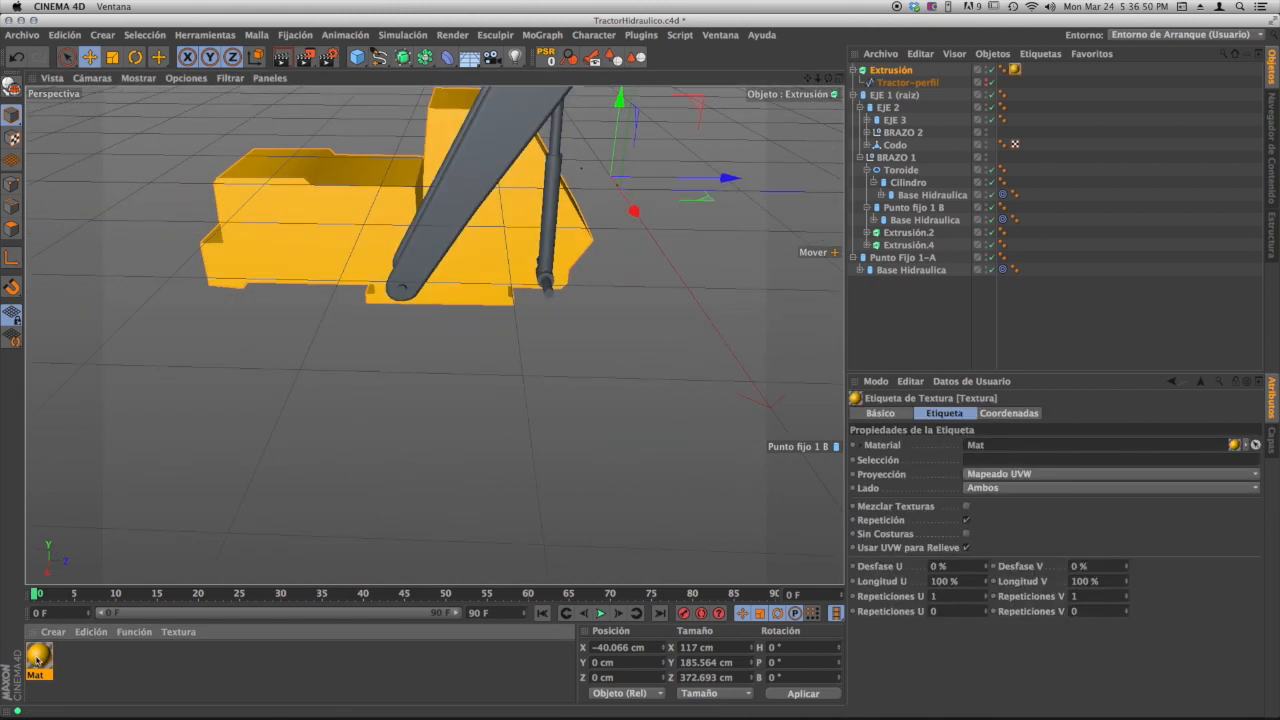
drag(36, 659, 461, 178)
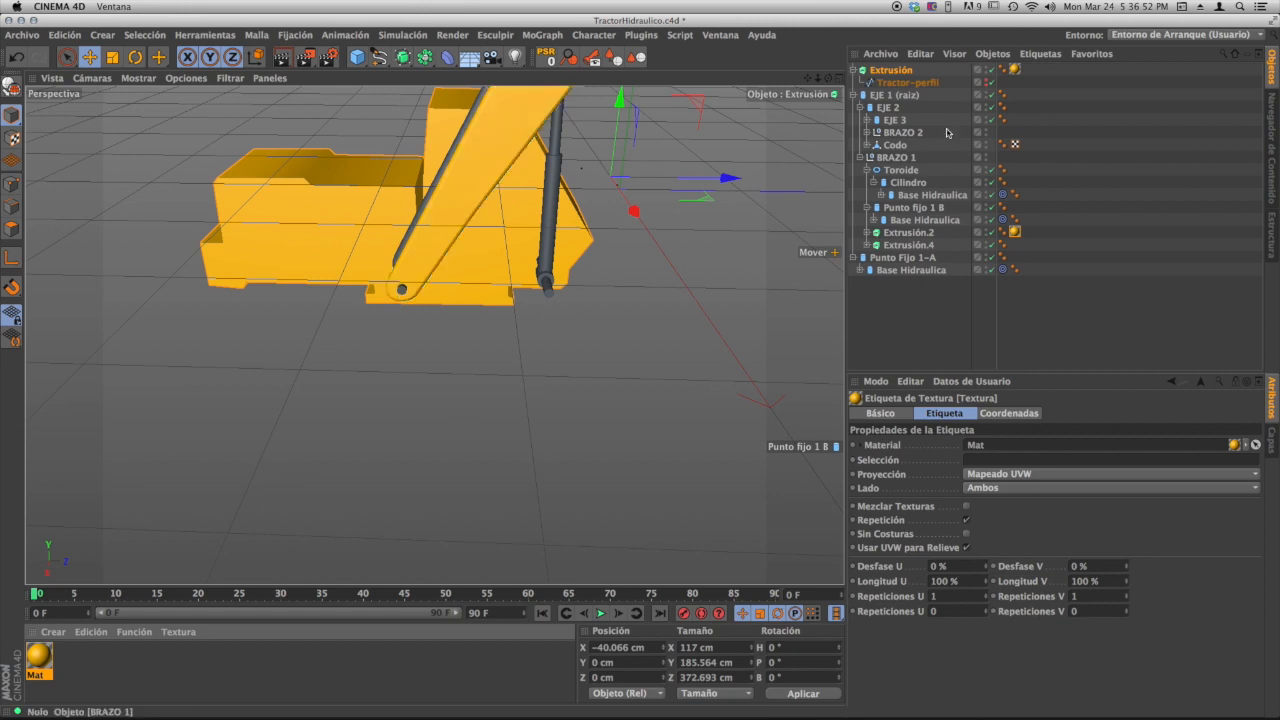
click(1015, 70)
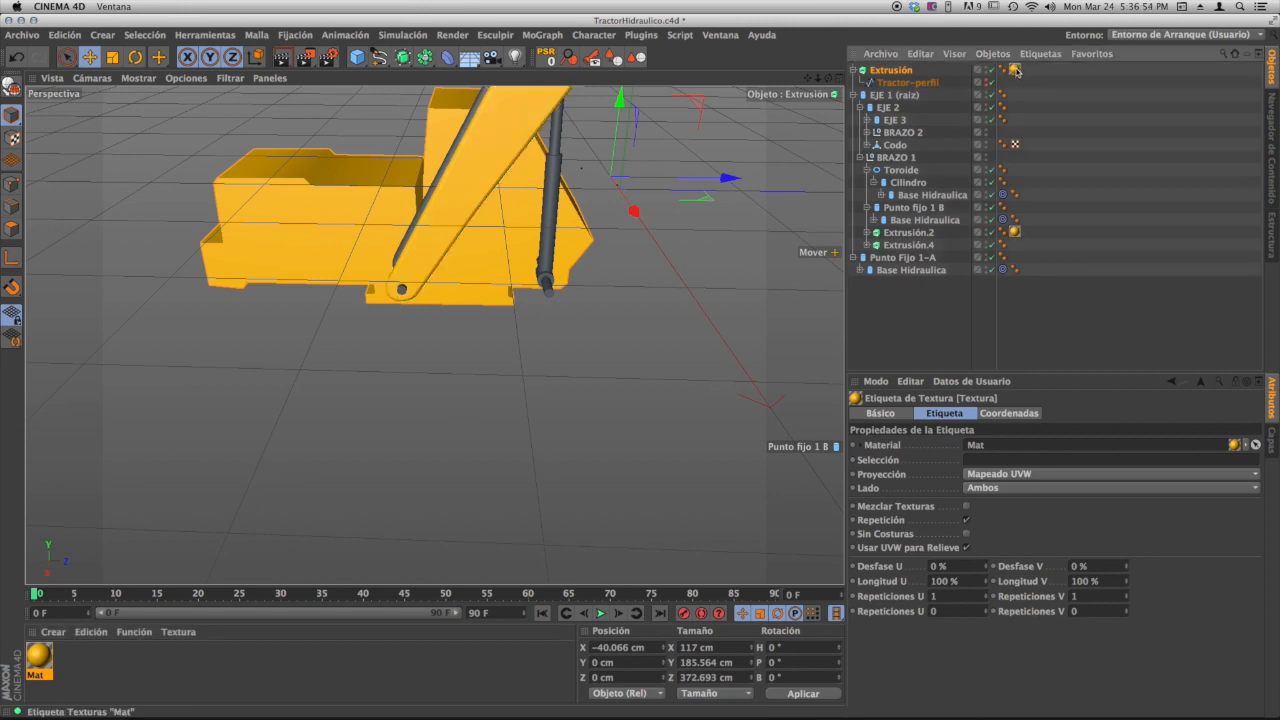
click(1015, 232)
key(Delete)
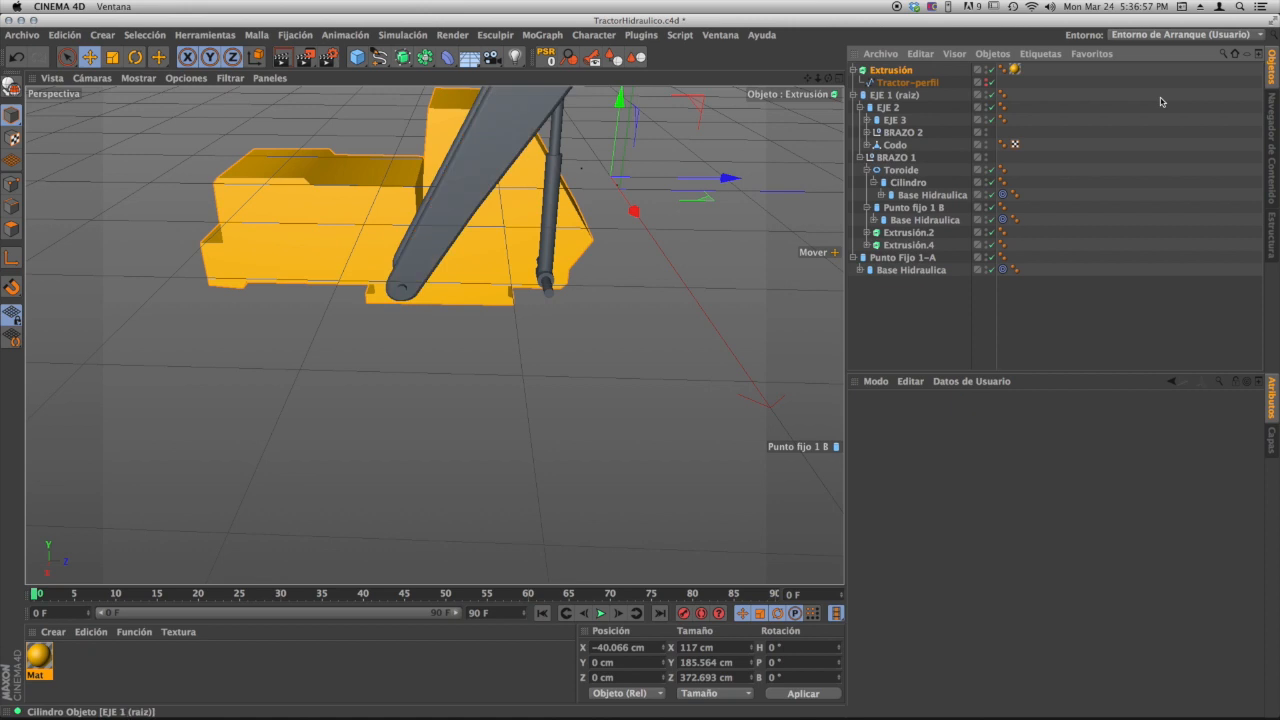
click(1015, 70)
key(Delete)
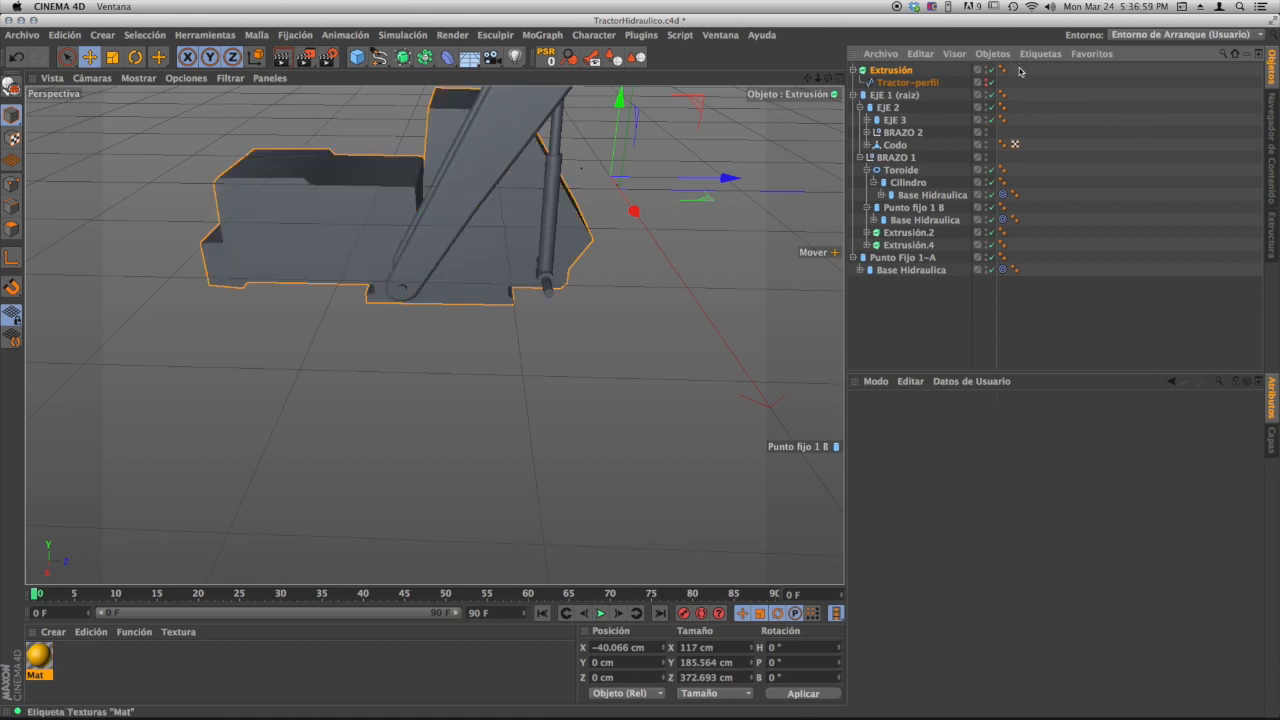
- Group the tractor body's Extrusión object under a null and name the null TRACTOR
click(853, 70)
click(882, 70)
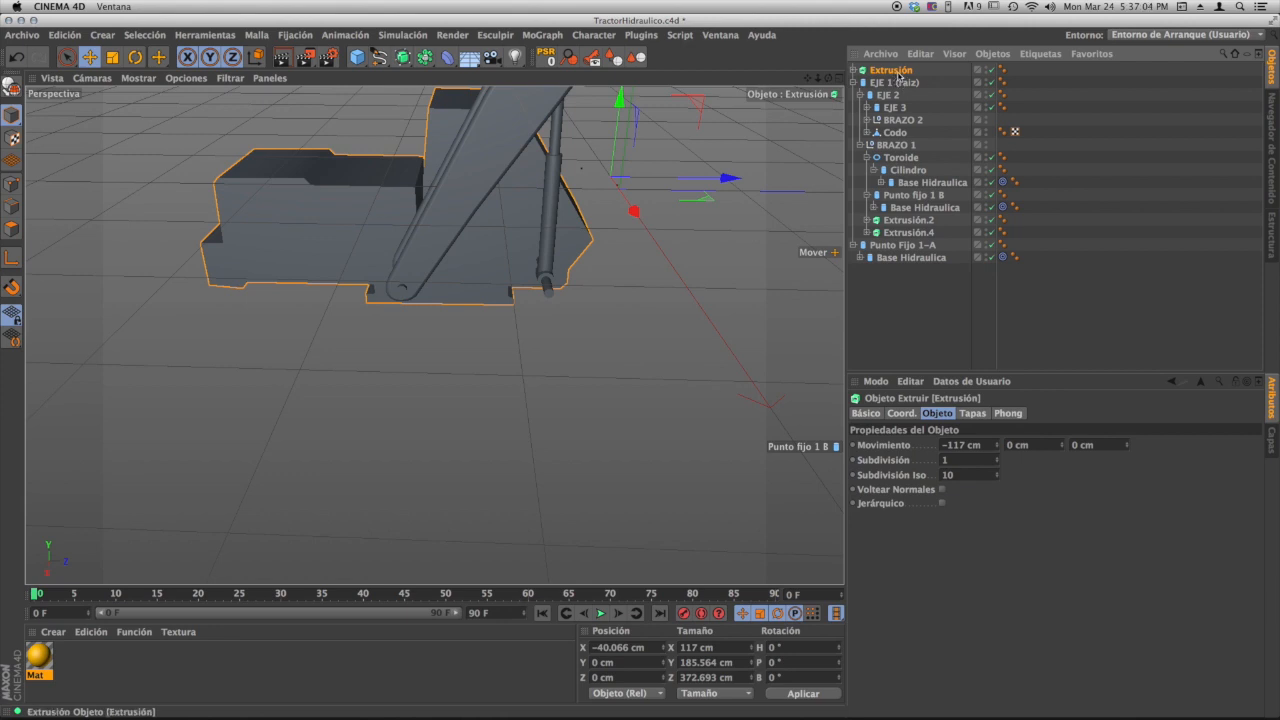
click(902, 295)
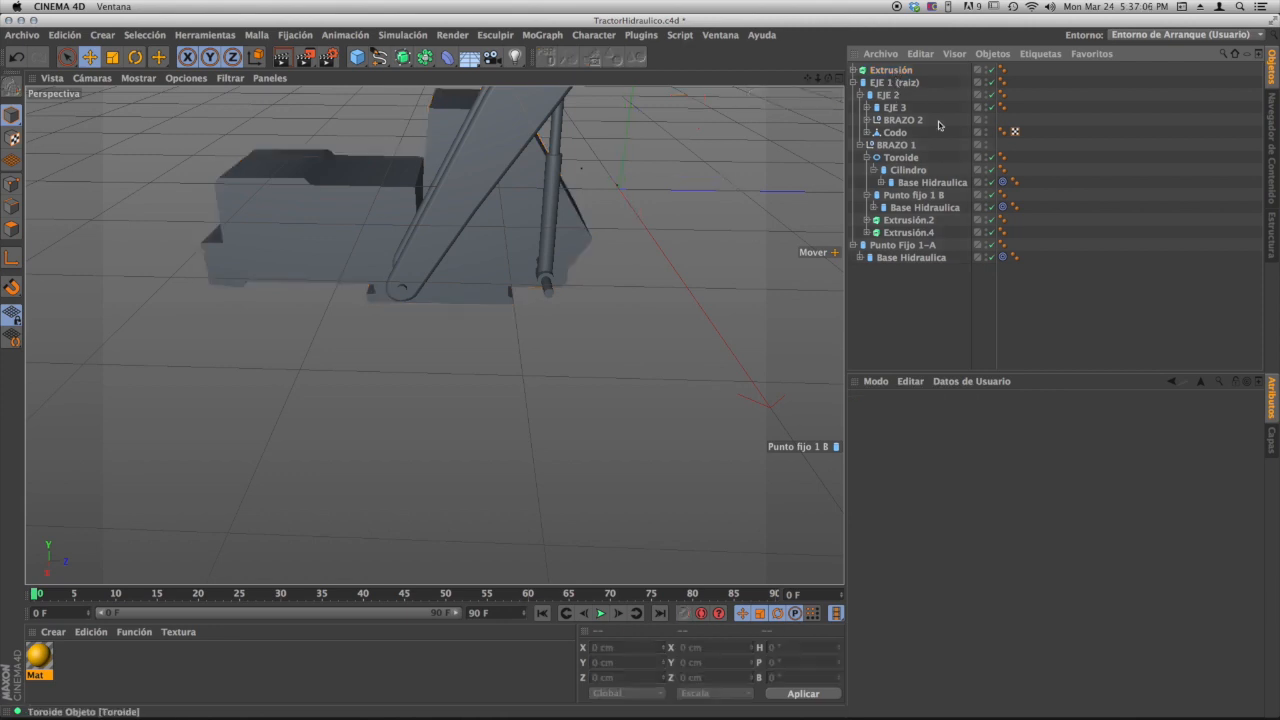
click(893, 72)
key(alt+g)
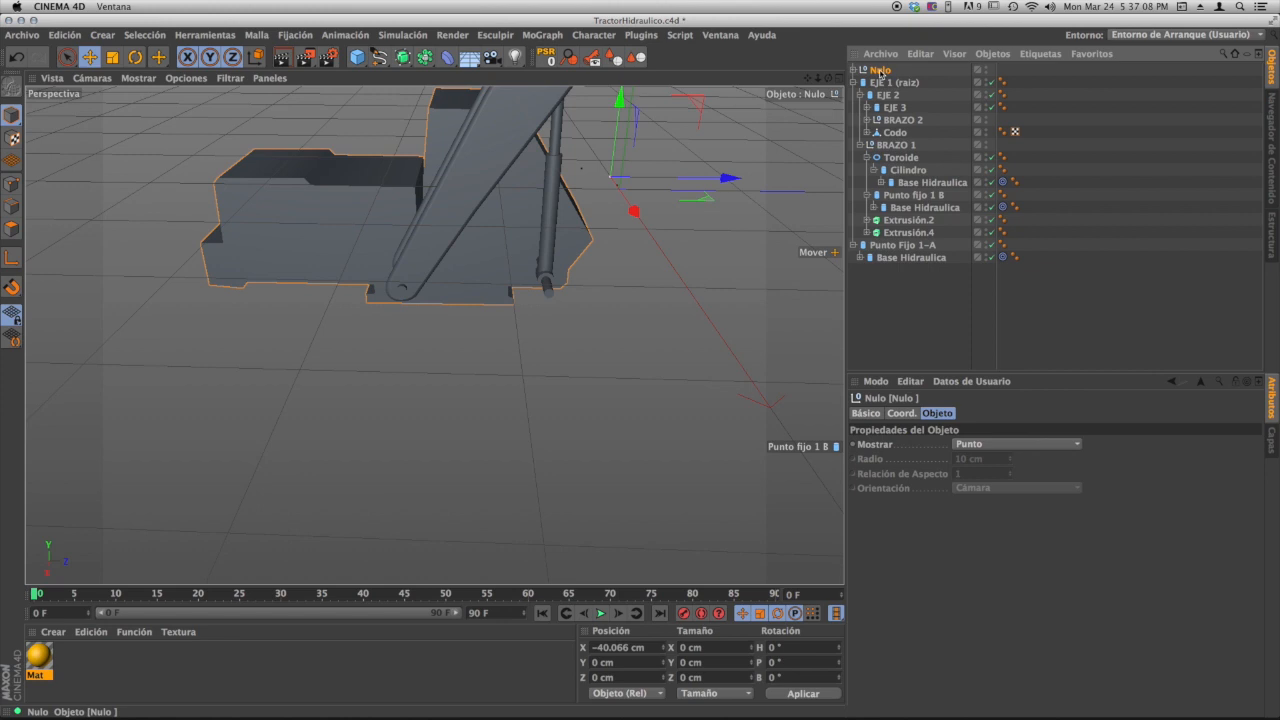
double_click(880, 70)
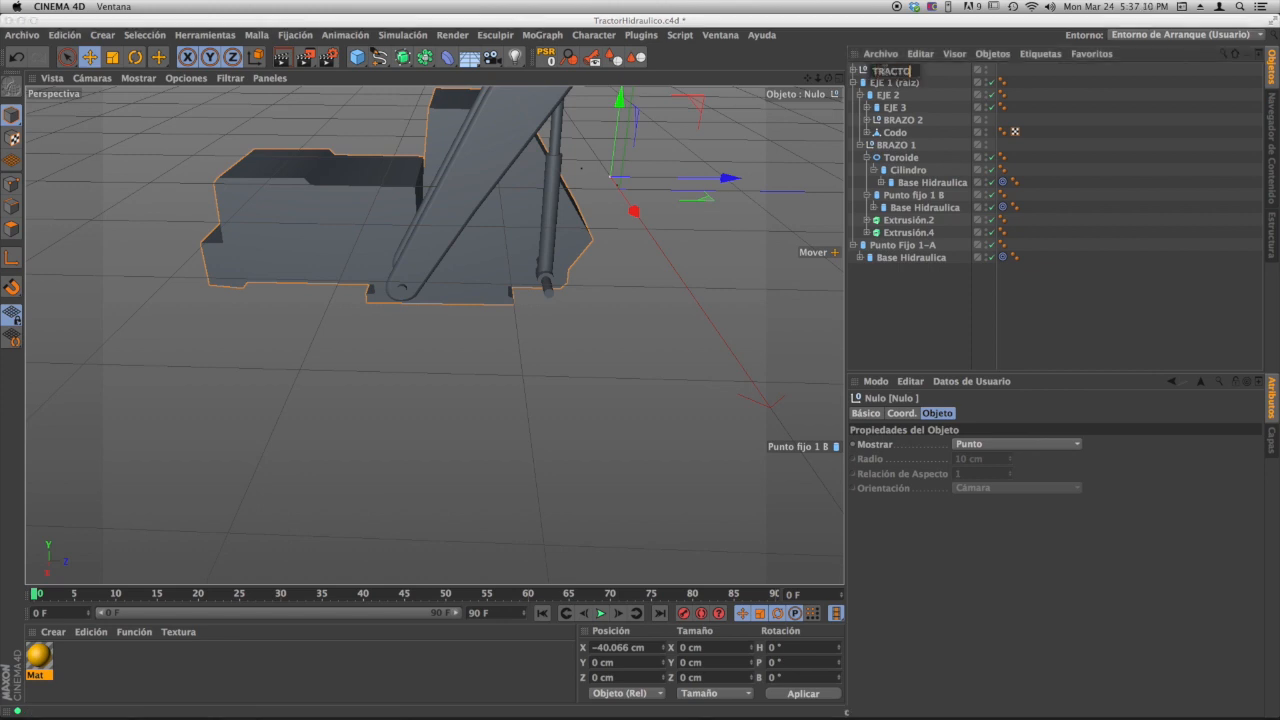
text(TRACTOR)
key(Return)
- Collapse the EJE 1 (raiz) and Punto Fijo 1-A hierarchies and make both objects children of the TRACTOR null
click(853, 82)
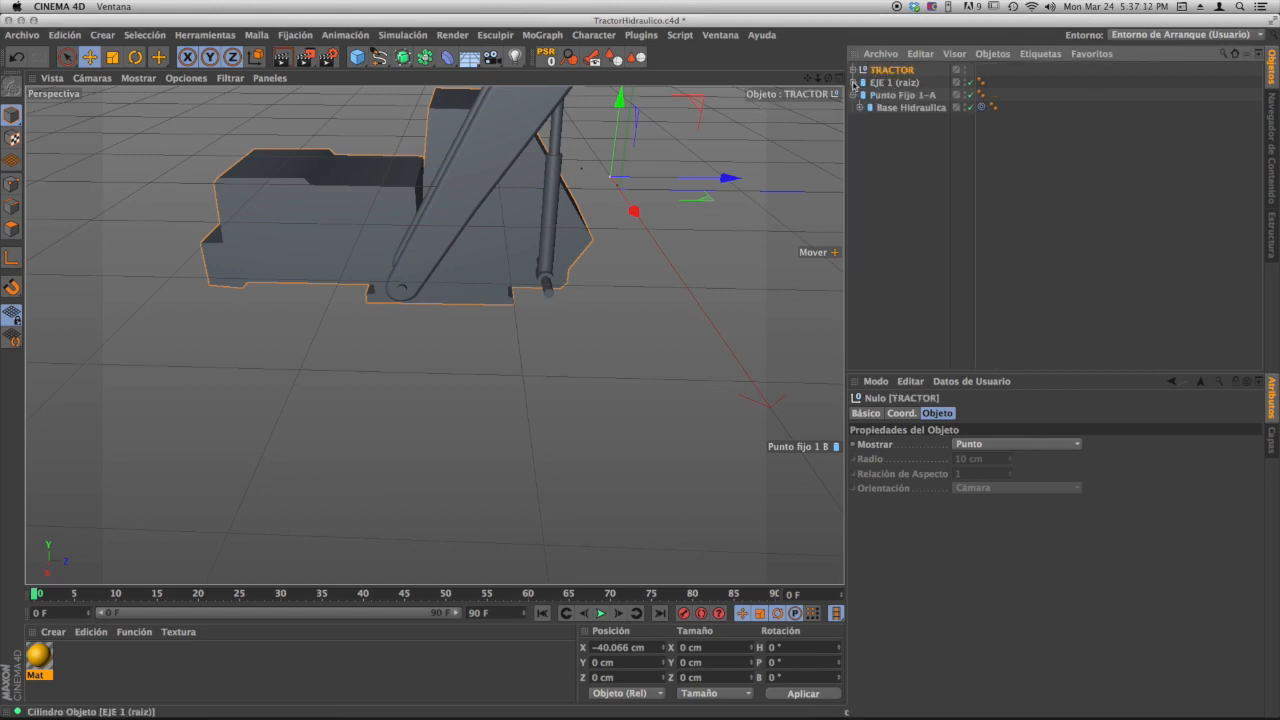
click(855, 95)
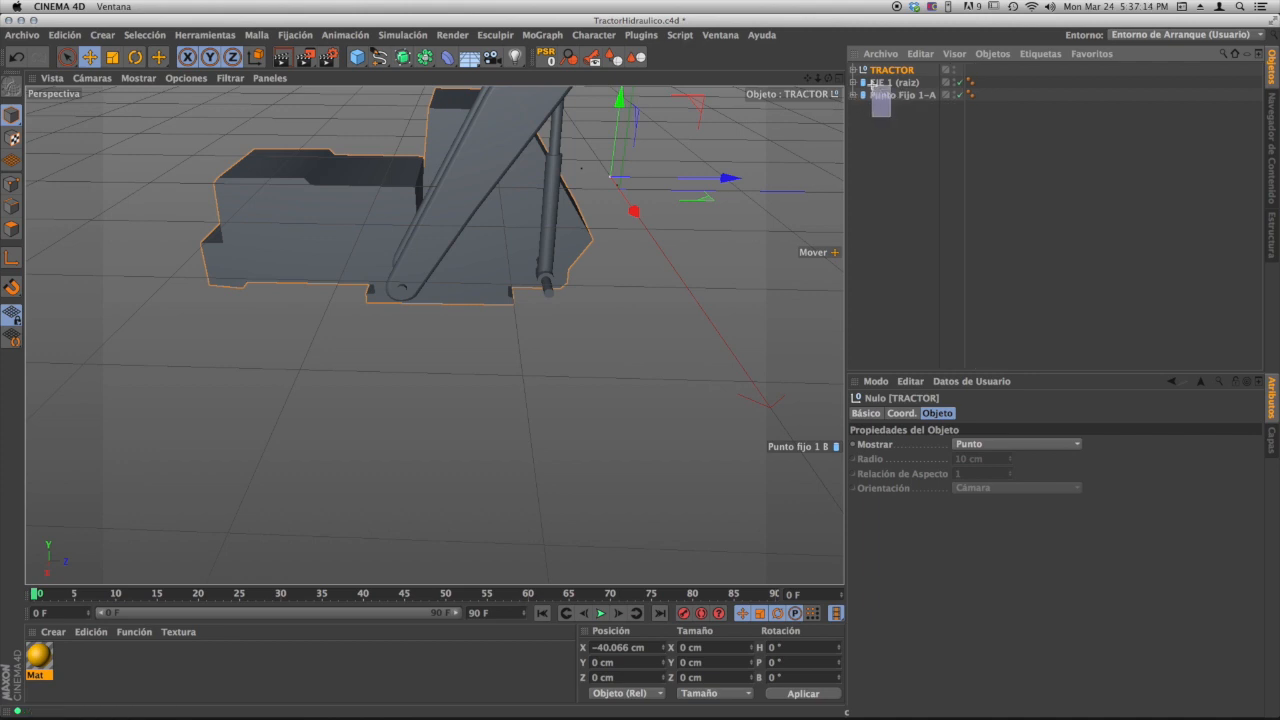
drag(873, 86, 892, 71)
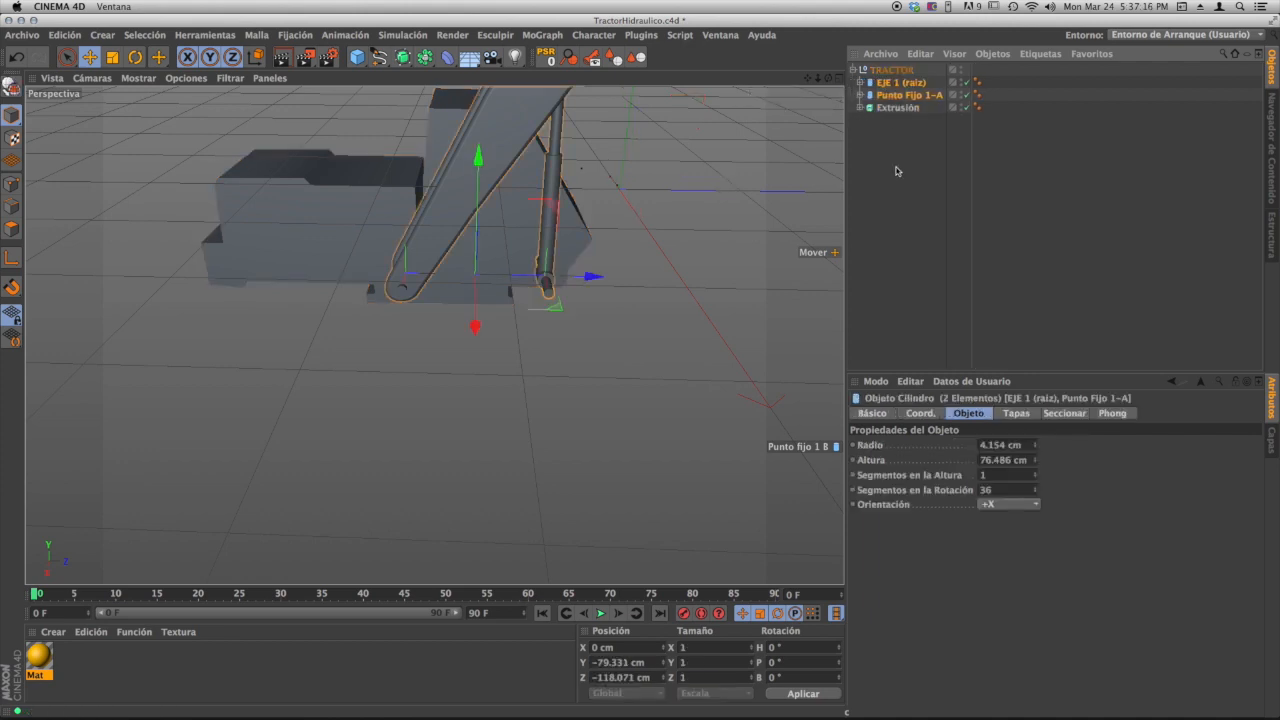
click(889, 150)
- Apply the yellow Mat material to the TRACTOR null so it covers the whole model
click(892, 70)
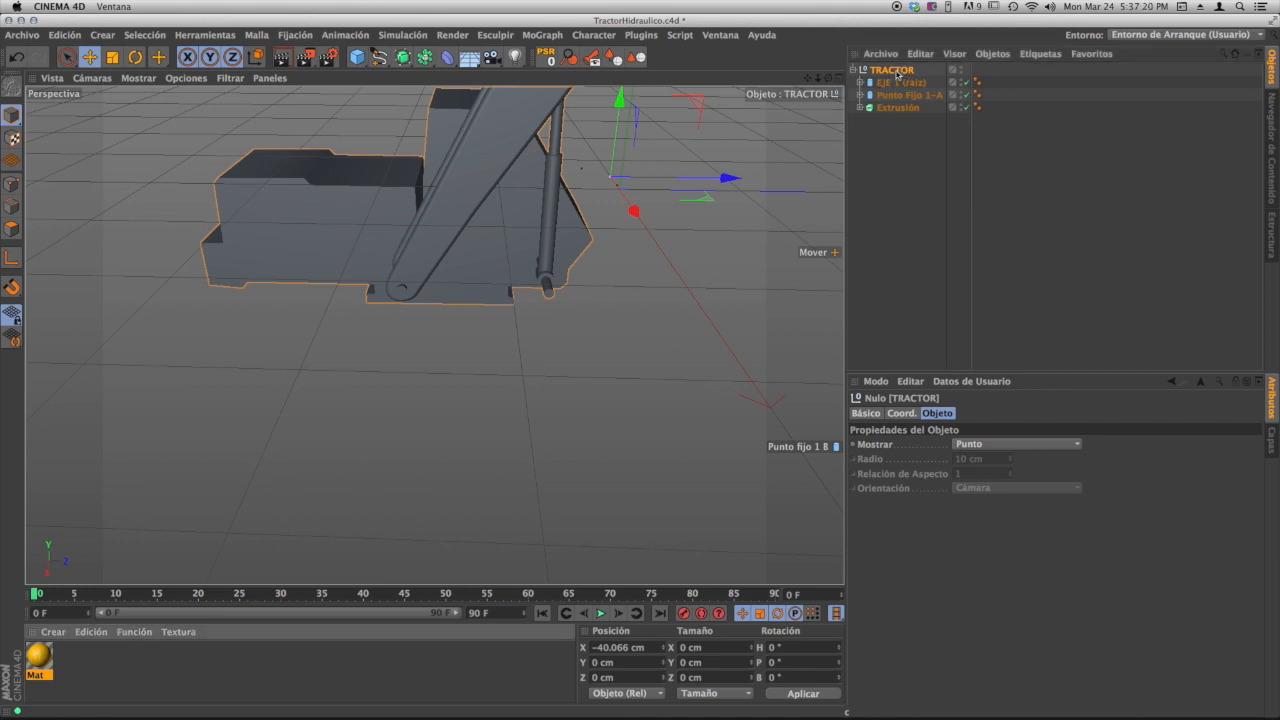
drag(897, 73, 896, 72)
scroll(592, 294, down, 5)
alt+middle_drag(512, 270, 384, 373)
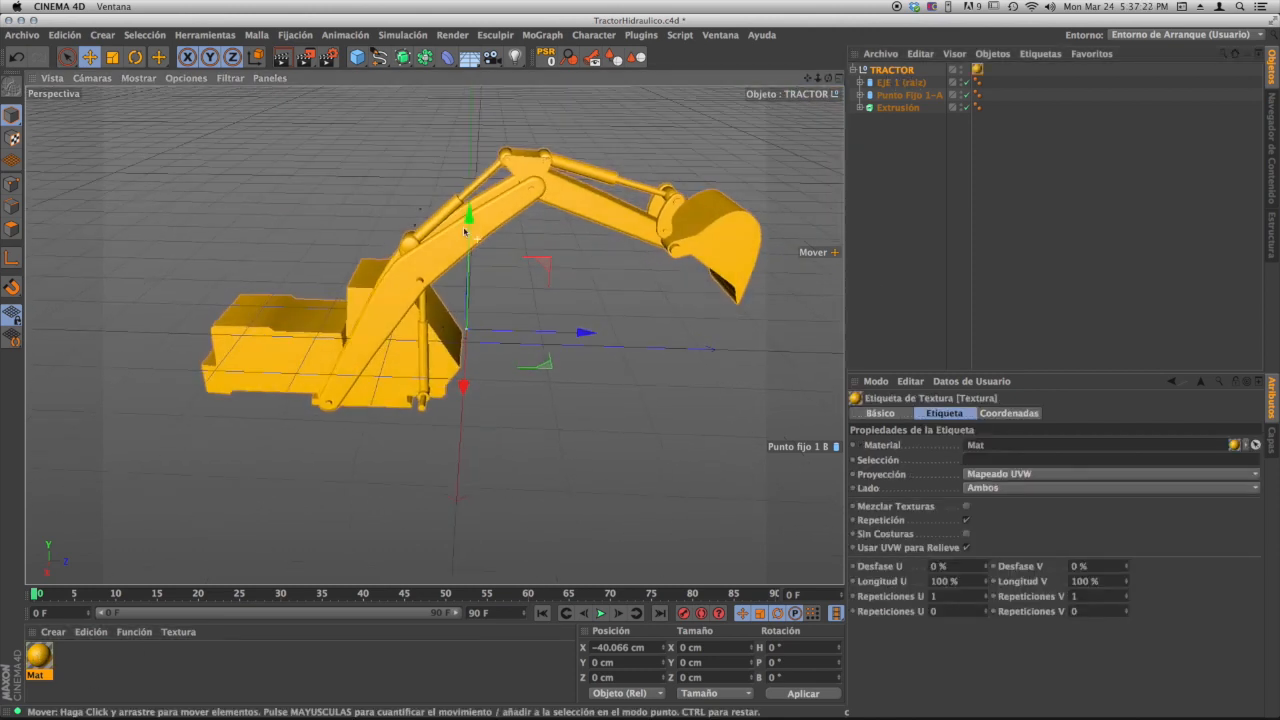
alt+drag(463, 231, 430, 214)
alt+middle_drag(430, 214, 401, 194)
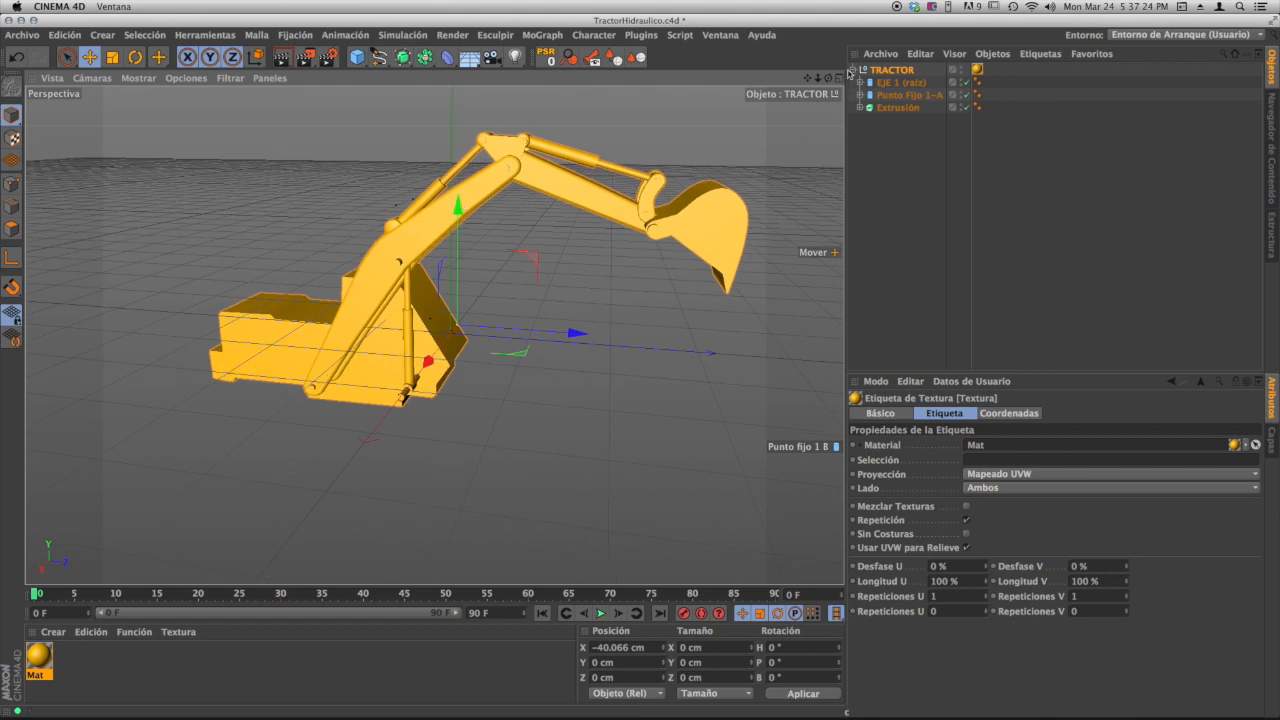
- Create a new material and set its color to a blue-grey of about RGB 109, 138, 149
click(839, 77)
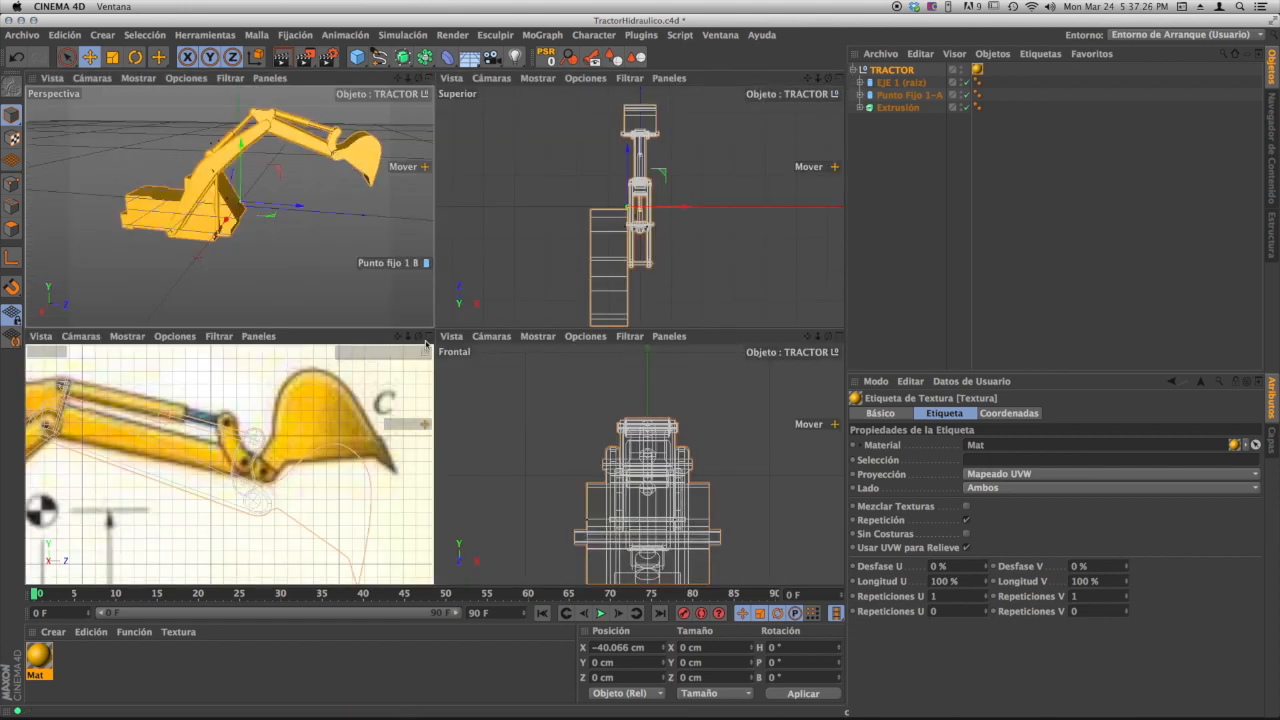
click(427, 341)
scroll(640, 349, down, 6)
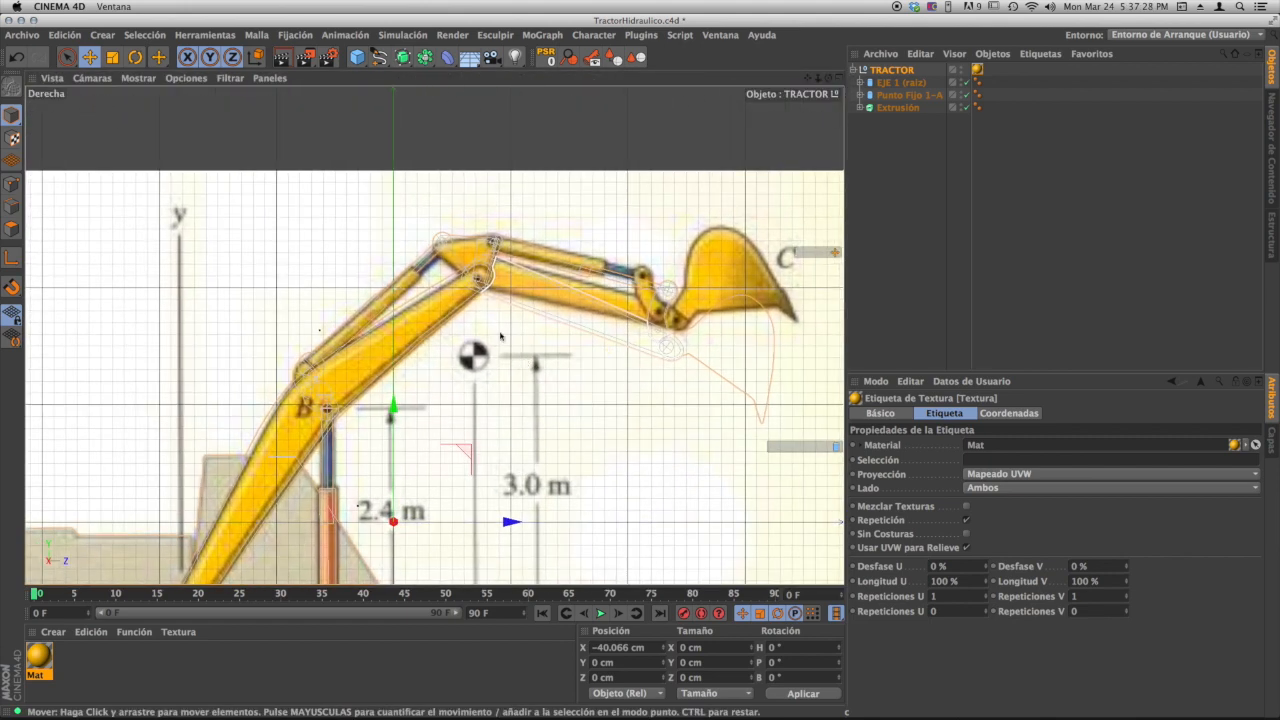
alt+middle_drag(501, 336, 511, 268)
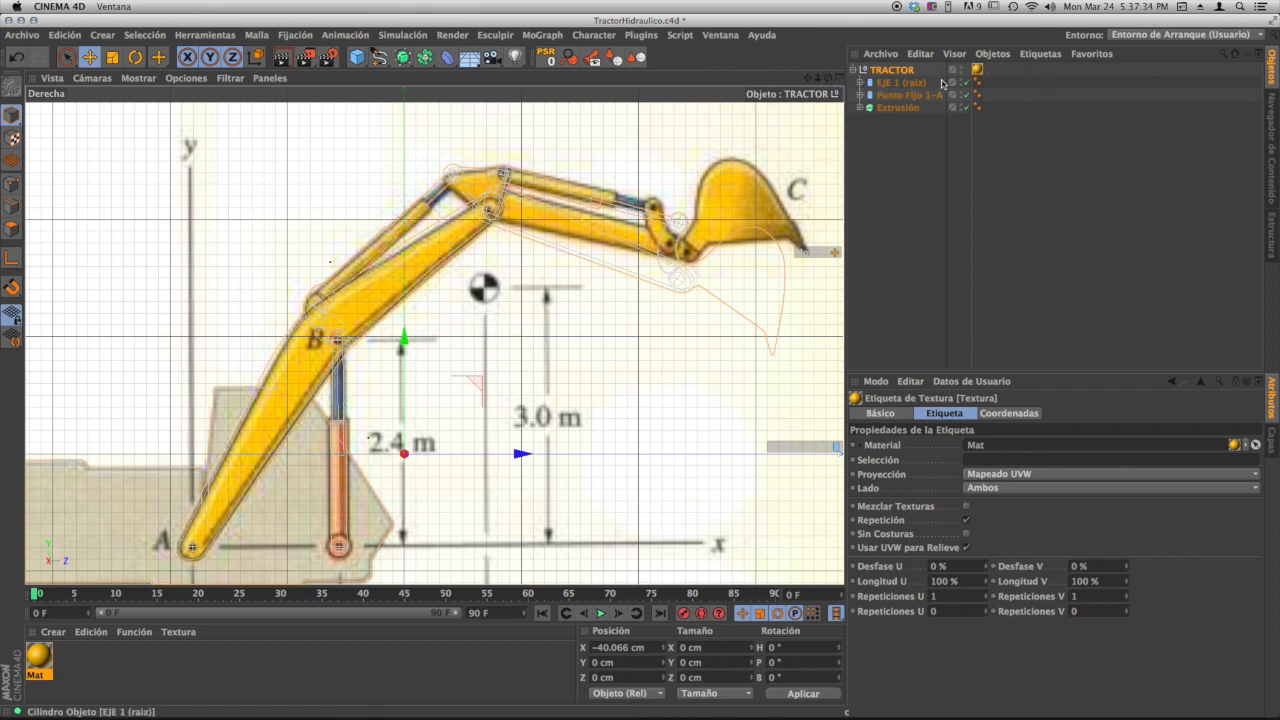
click(53, 632)
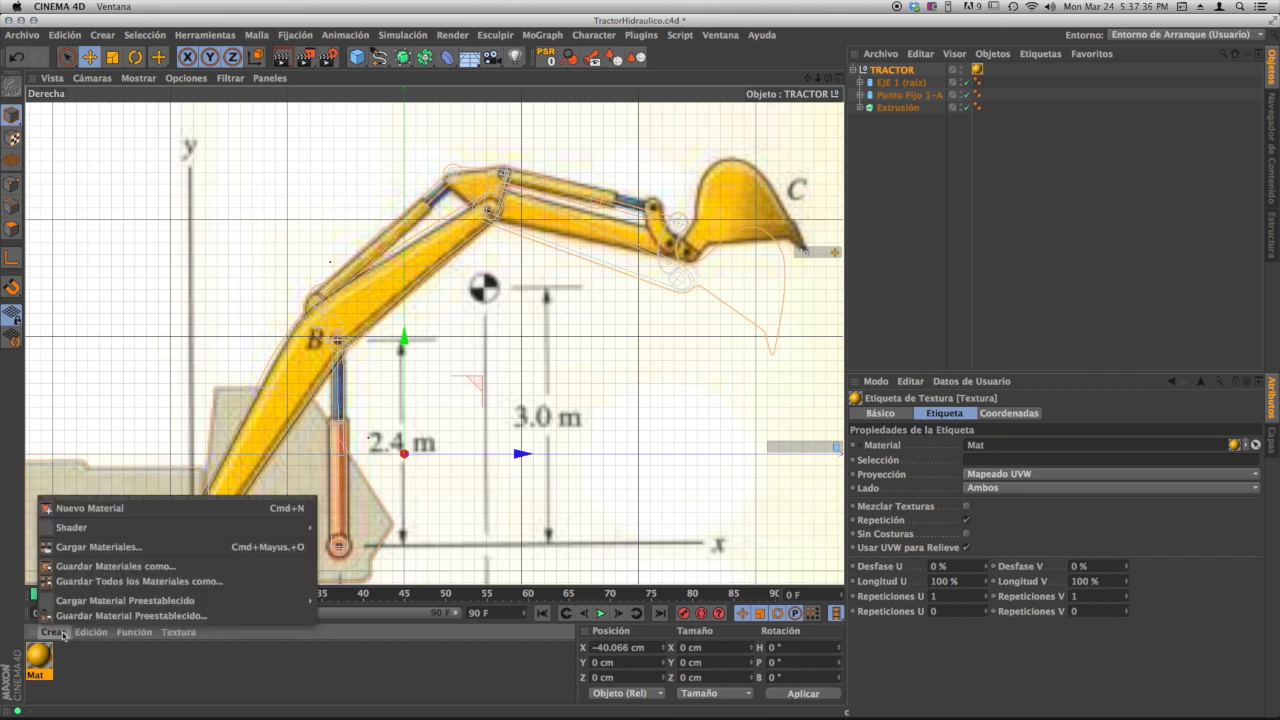
click(88, 507)
double_click(40, 656)
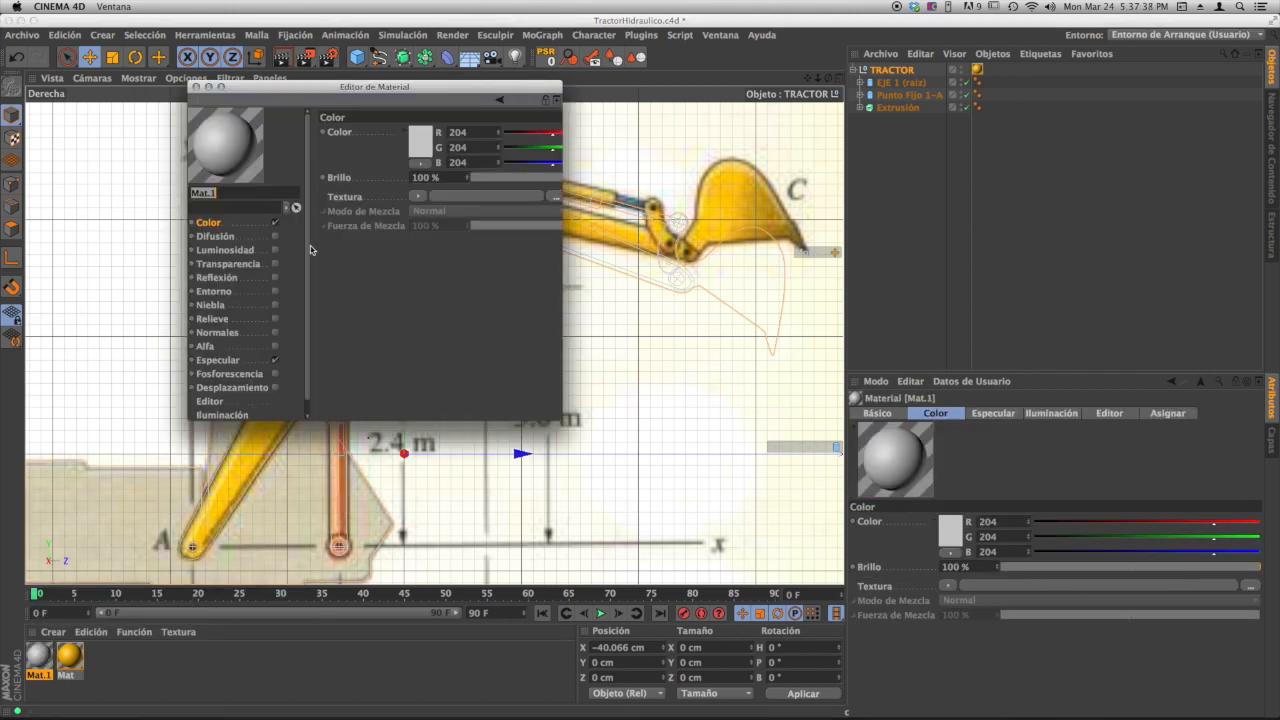
click(425, 145)
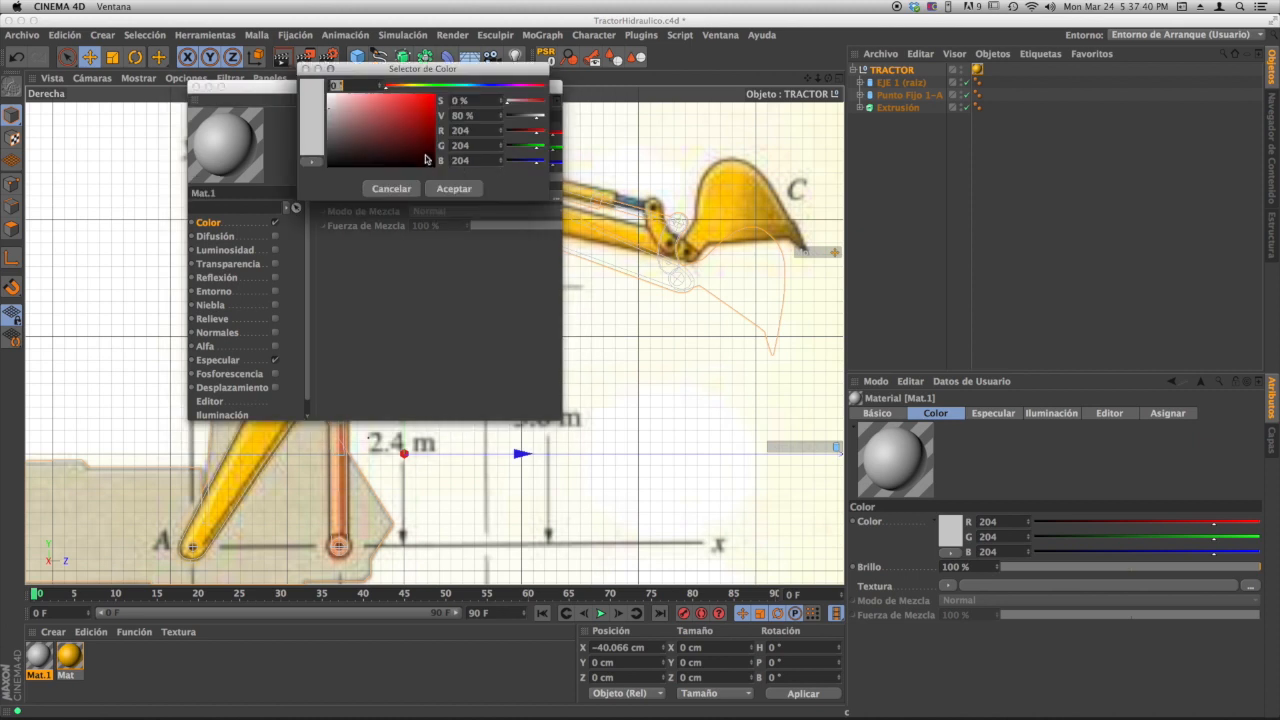
click(476, 88)
click(354, 127)
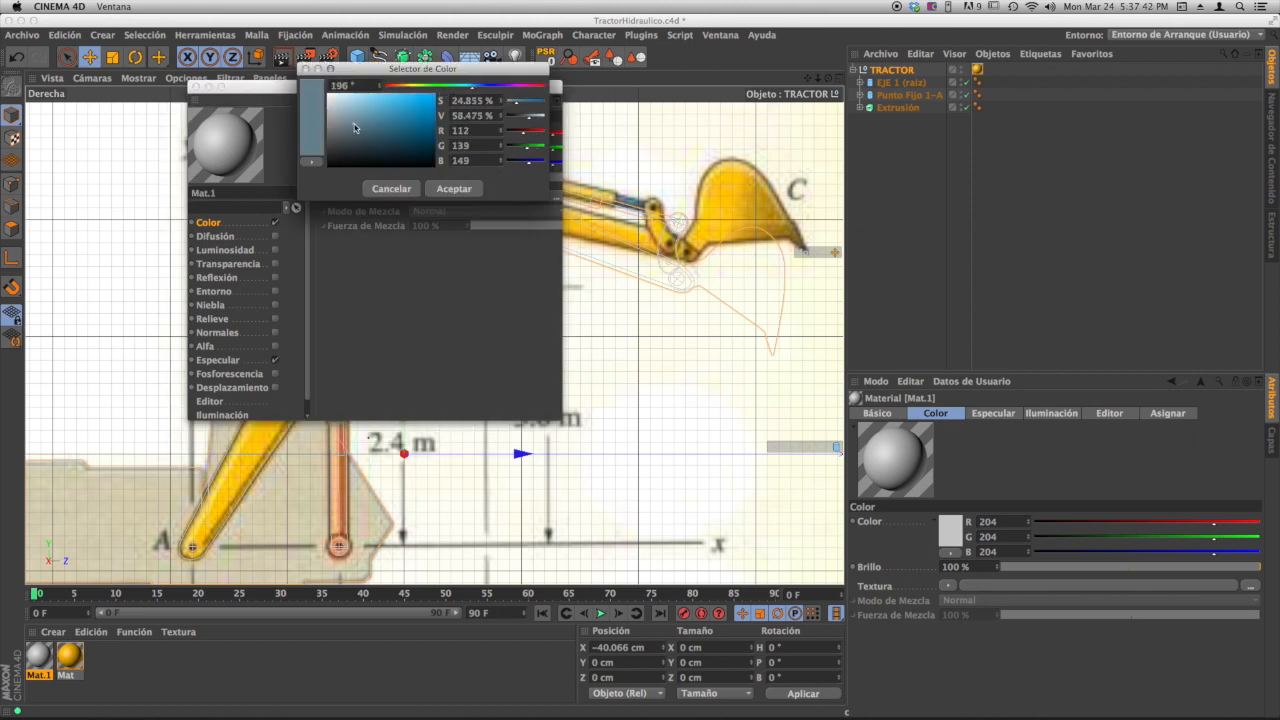
click(451, 189)
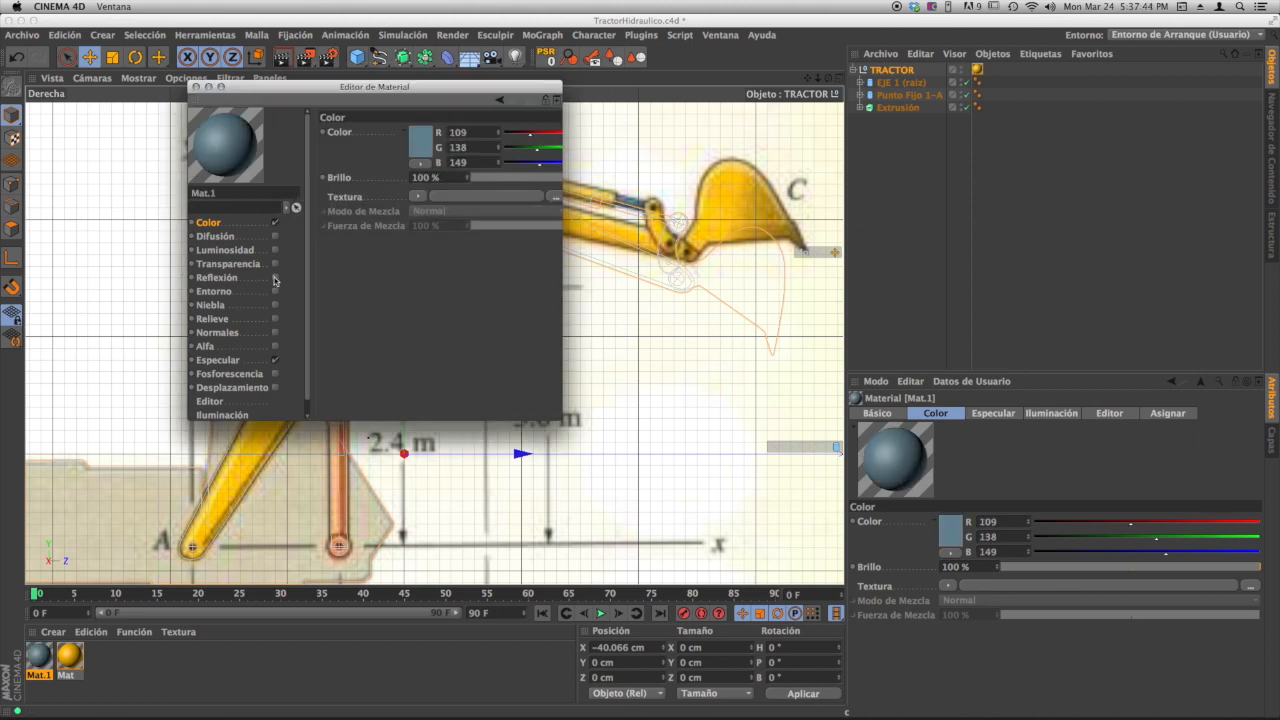
- Enable Reflexión on the Mat.1 material with a Fresnel texture and a mix strength of 78%
click(222, 278)
click(275, 277)
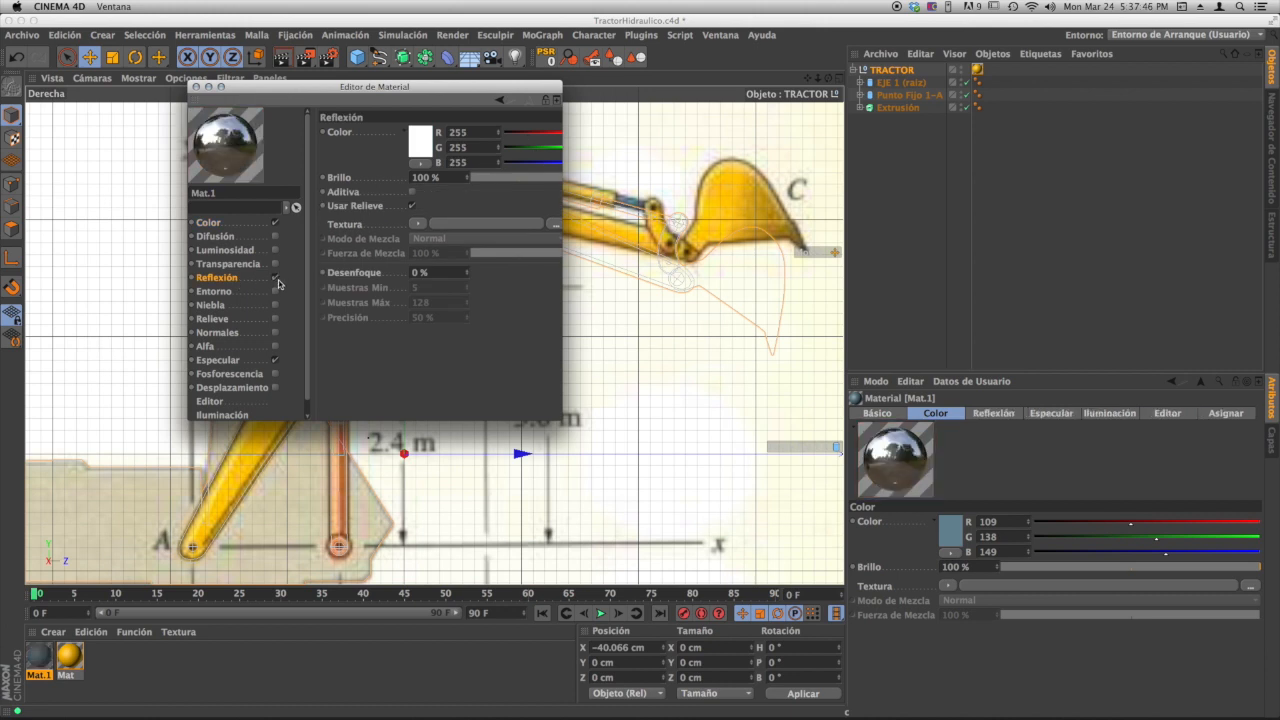
click(417, 224)
click(440, 385)
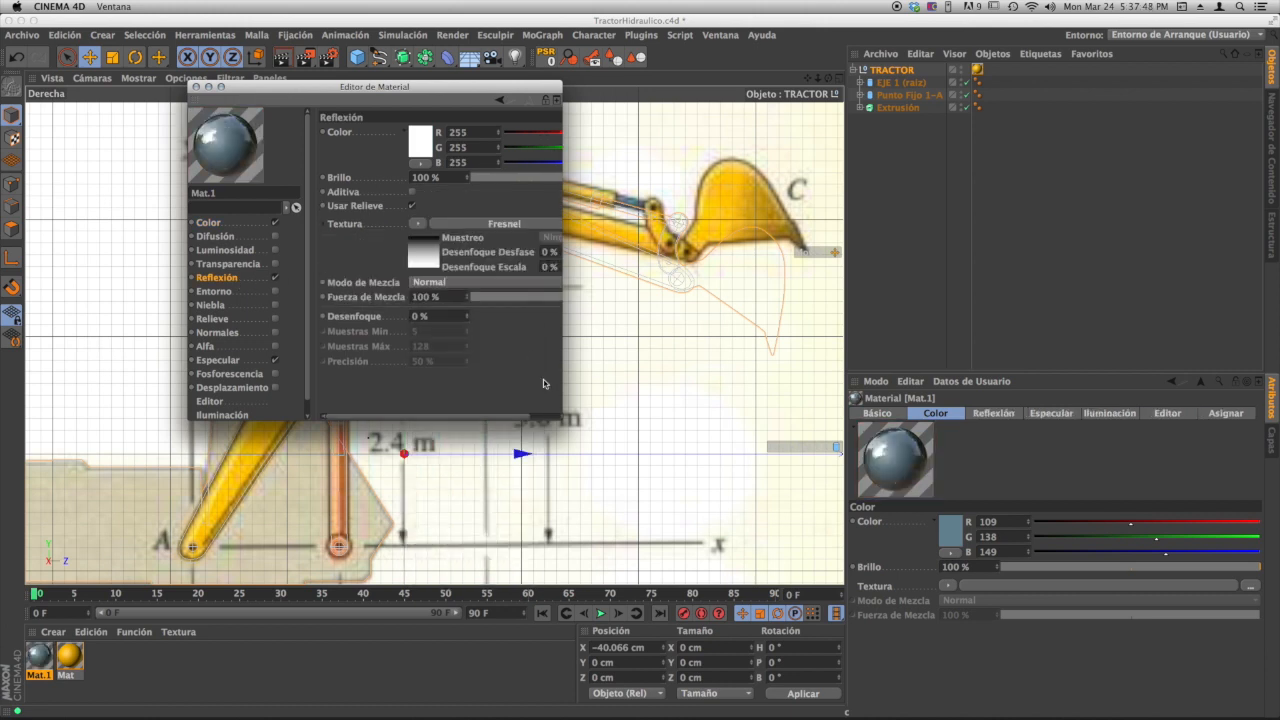
drag(560, 415, 701, 398)
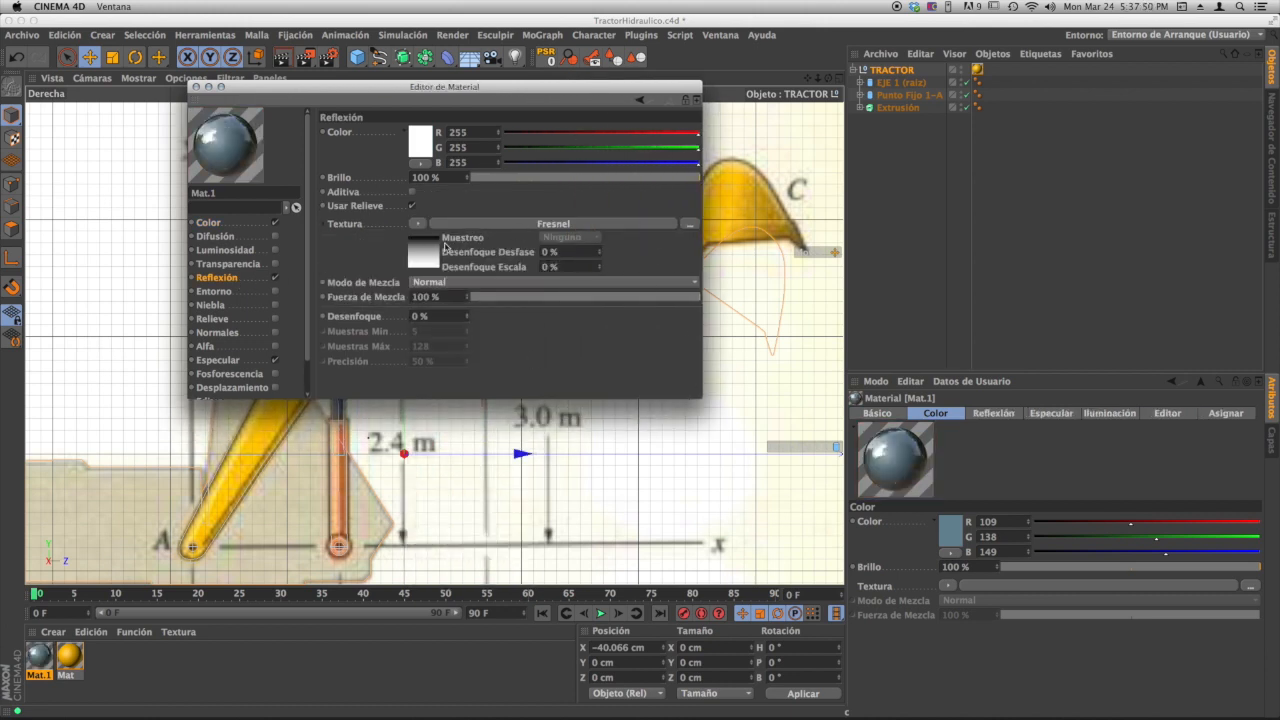
drag(660, 299, 650, 298)
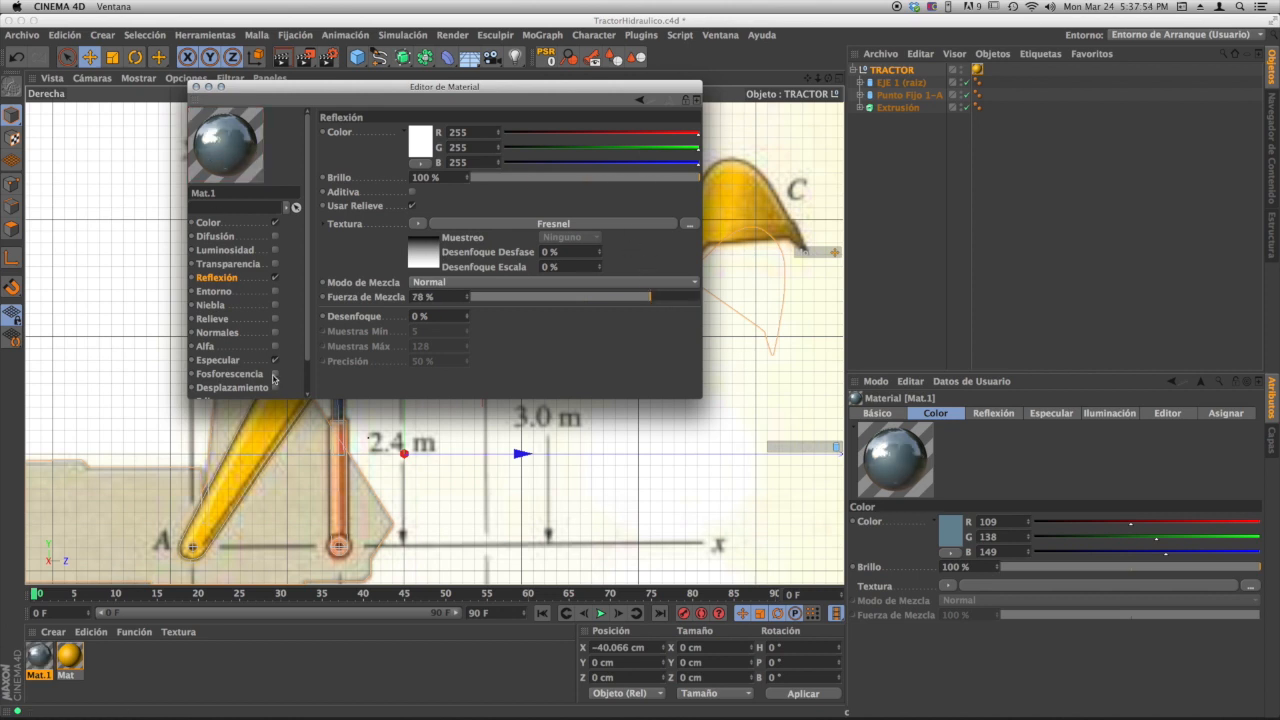
click(197, 87)
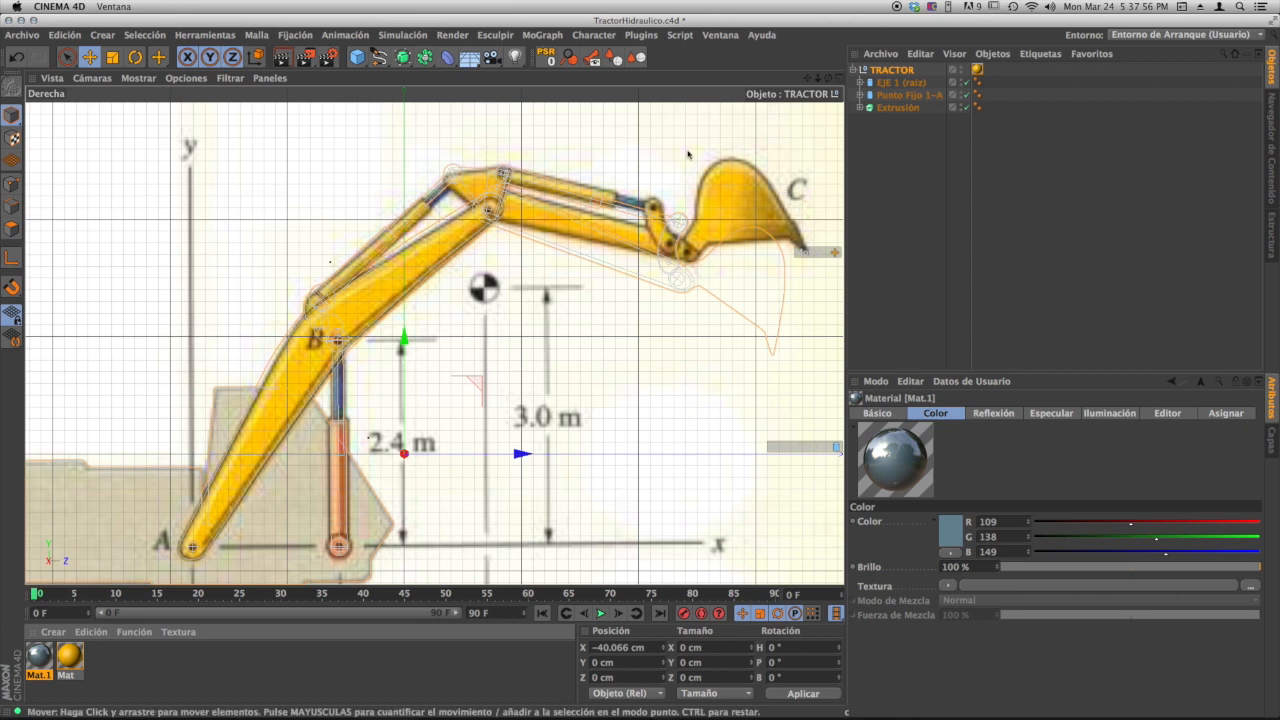
- Apply the blue-grey Mat.1 material to the three piston rod cylinders of the hydraulic arm
click(834, 94)
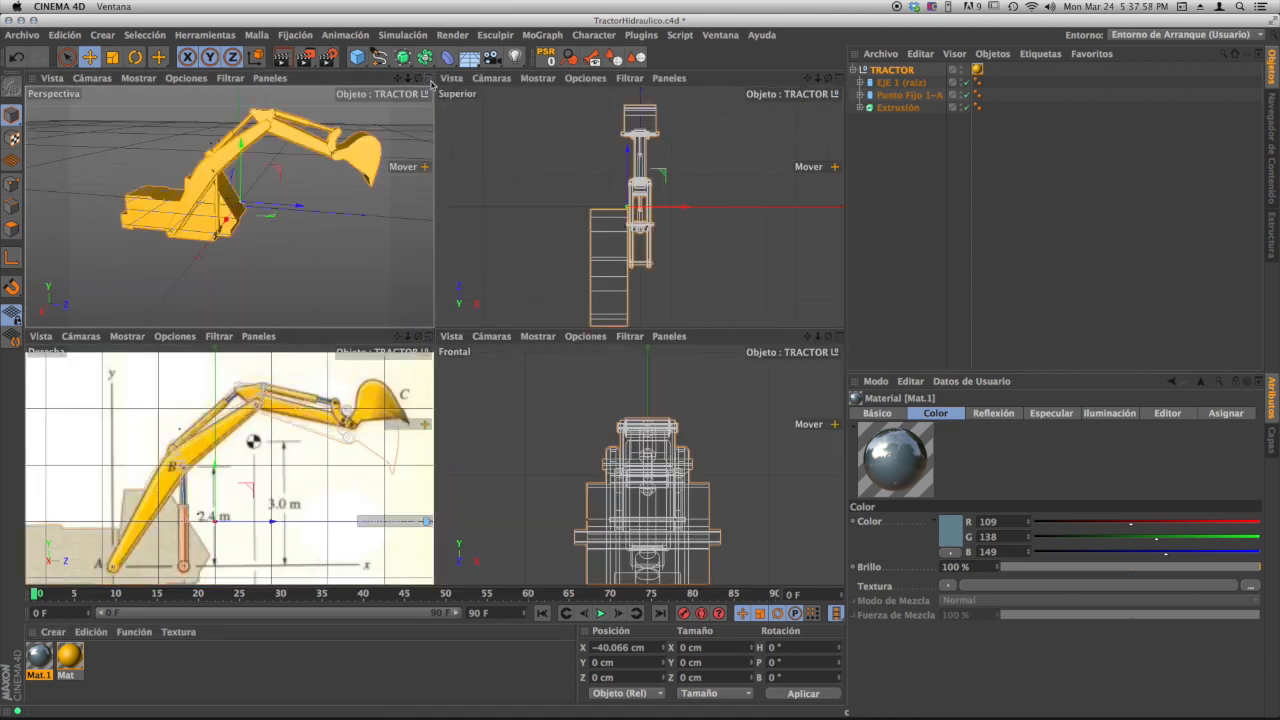
click(424, 80)
scroll(519, 193, up, 5)
click(519, 246)
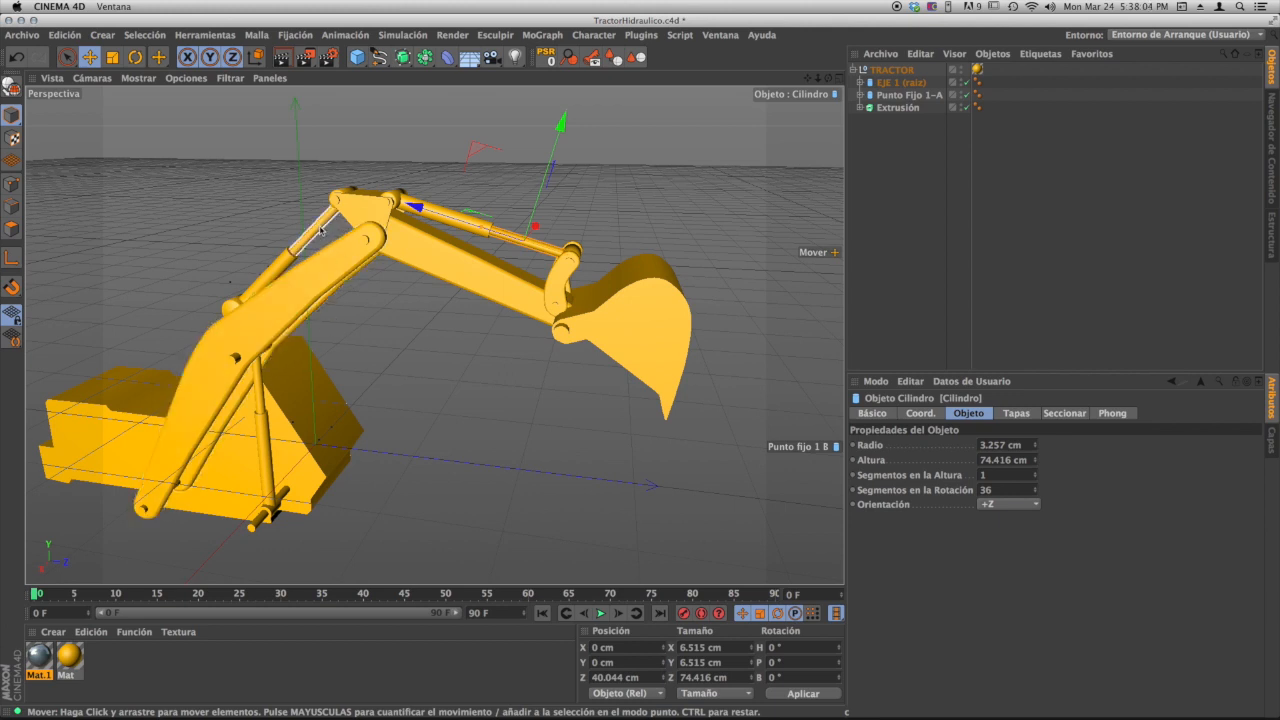
shift+click(320, 347)
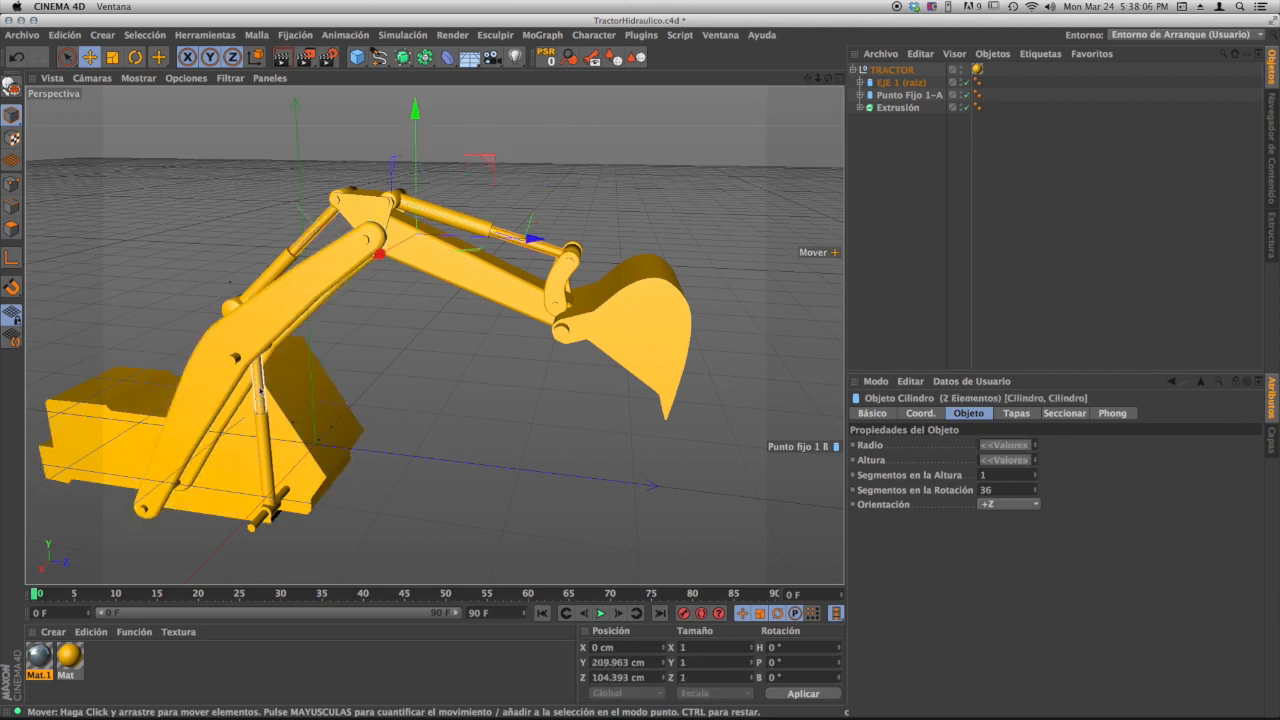
shift+click(261, 385)
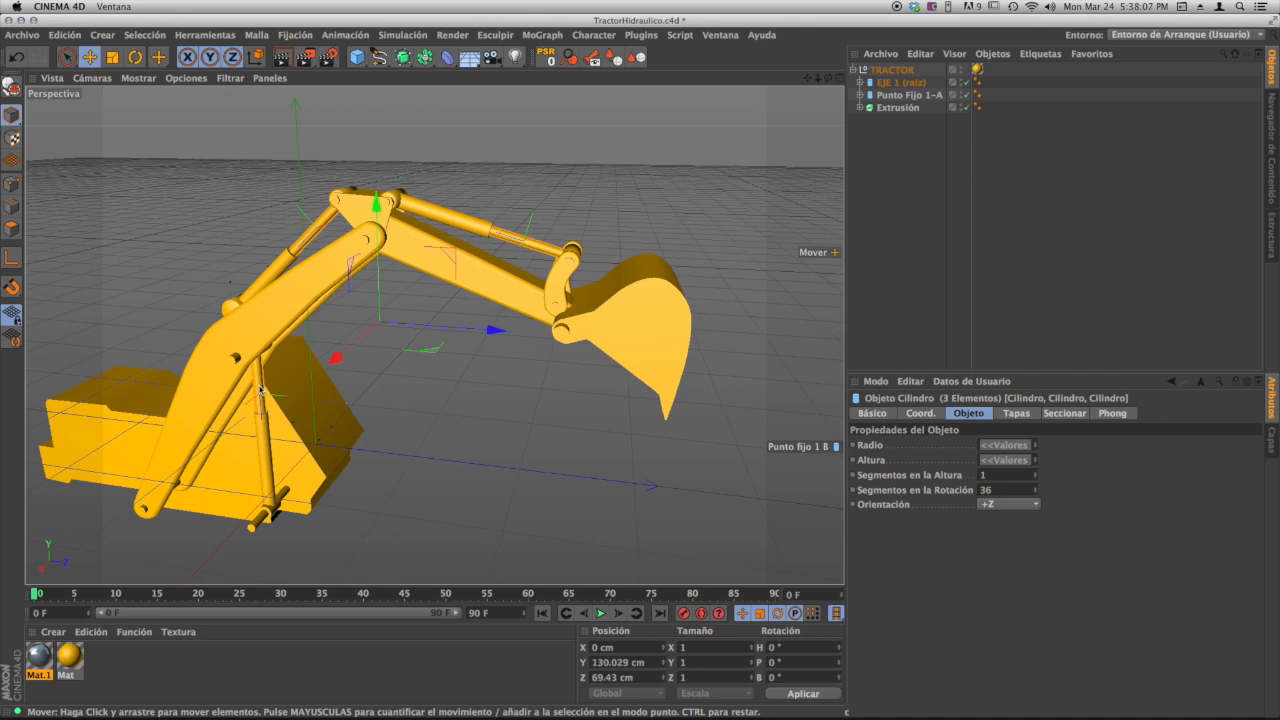
right_click(38, 658)
click(84, 508)
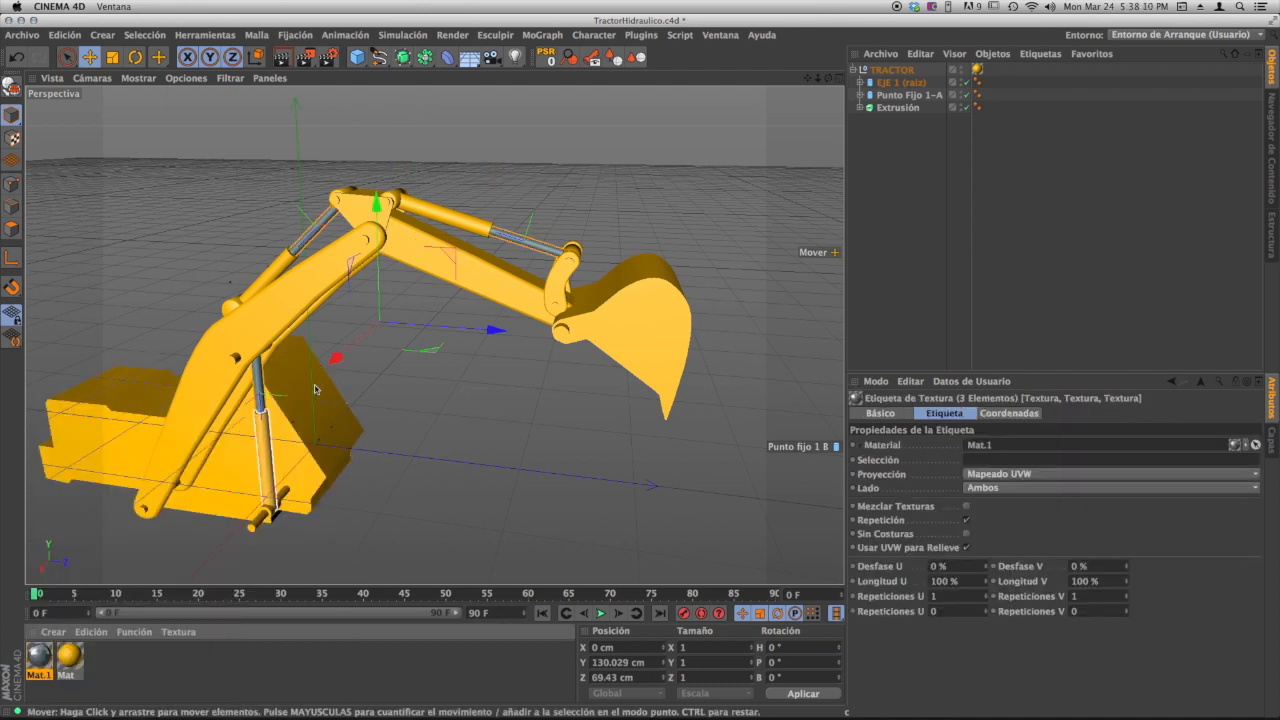
- Render a preview of the excavator in the perspective view and deselect all objects
alt+drag(537, 280, 572, 259)
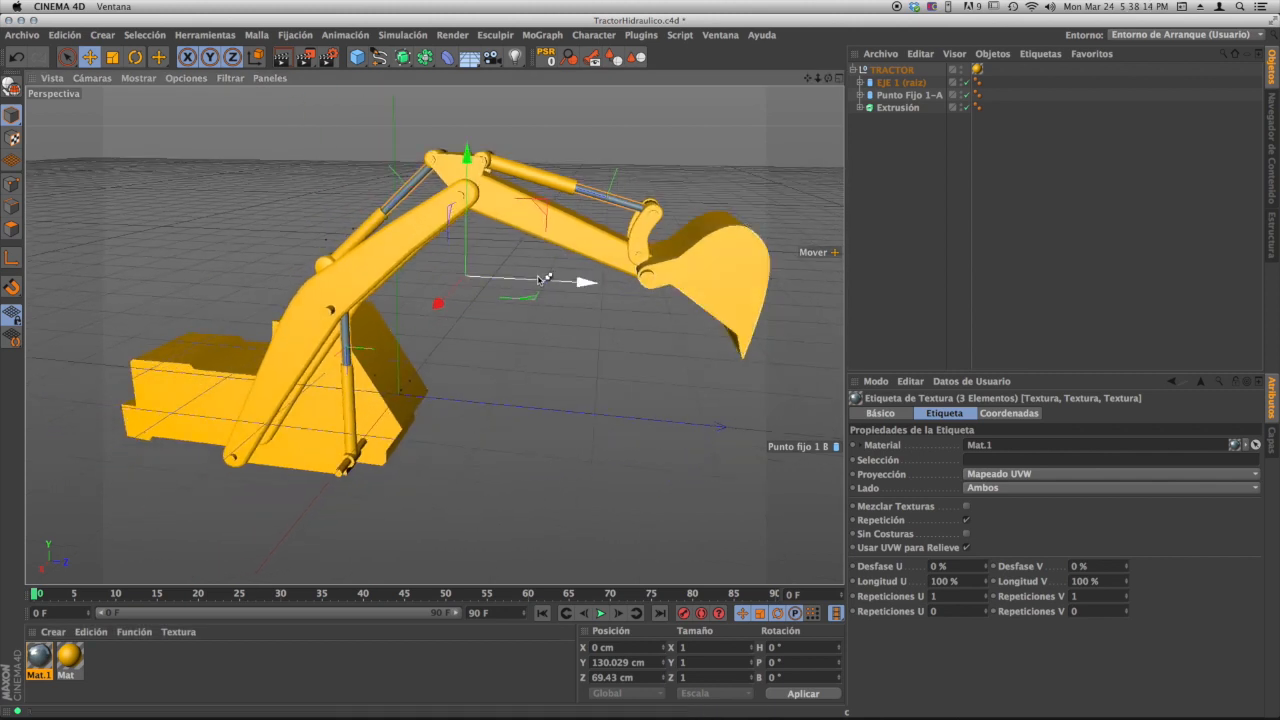
key(ctrl+r)
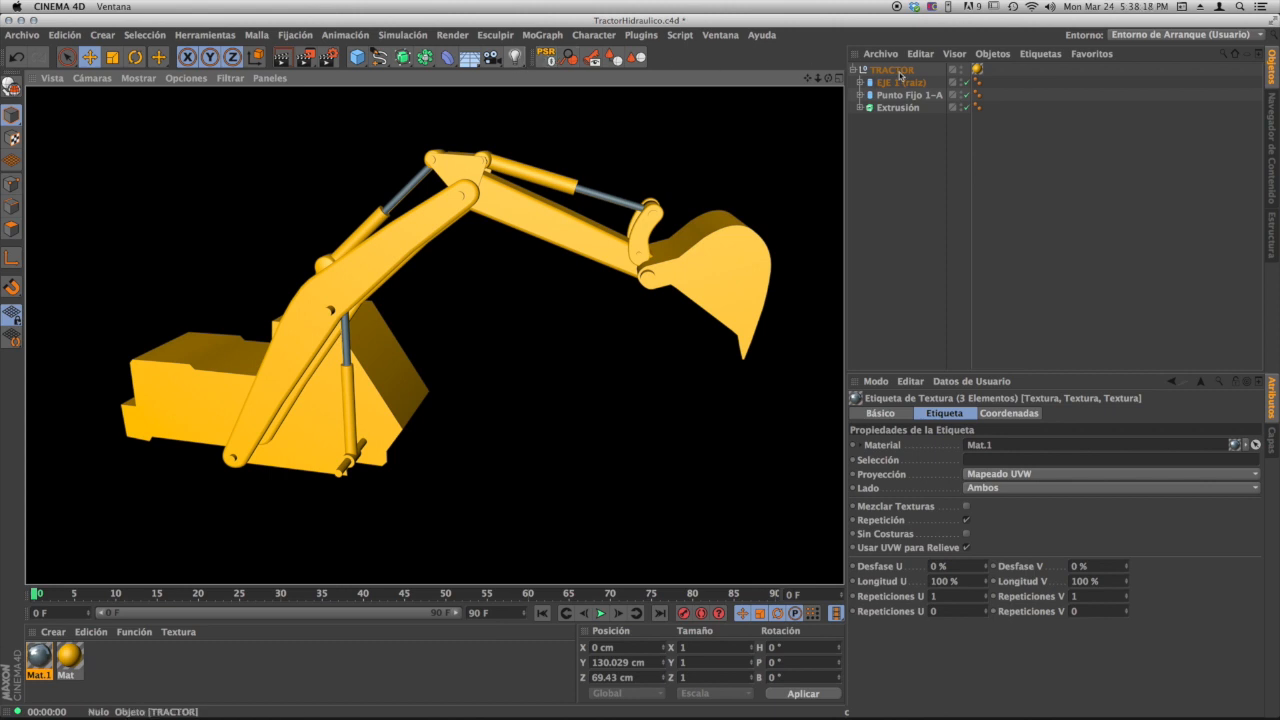
click(886, 190)
- Add a Suelo floor object and lower it beneath the tractor to about Y -129.6 cm
alt+drag(675, 277, 539, 80)
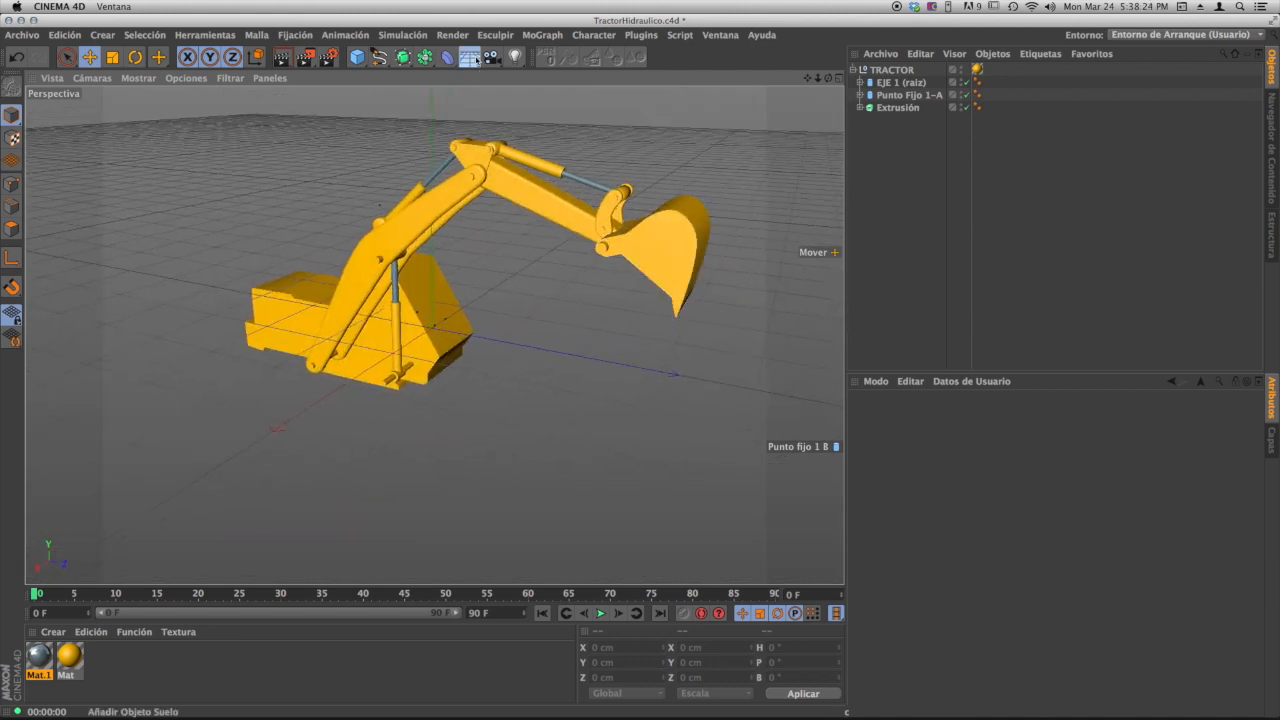
click(469, 57)
click(520, 73)
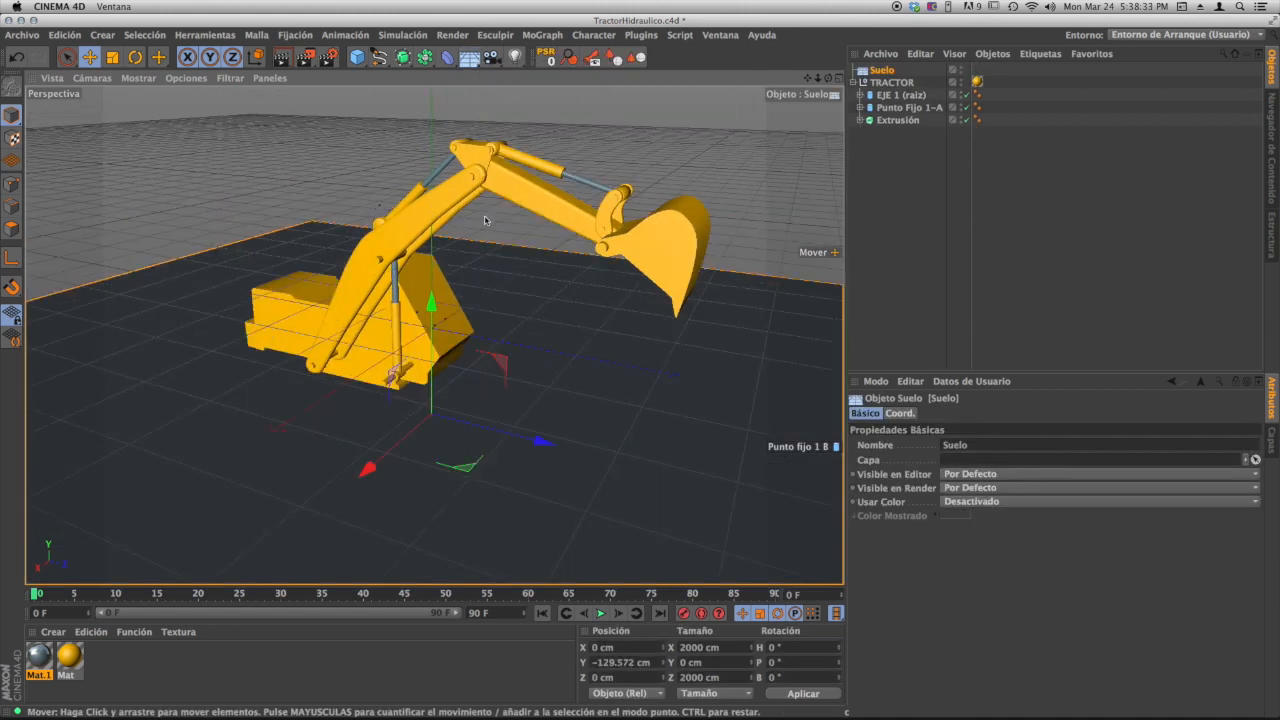
- Expand the EJE 1 (raiz) hierarchy and select the EJE 2 cylinder that drives the arm's elbow
alt+drag(509, 248, 648, 286)
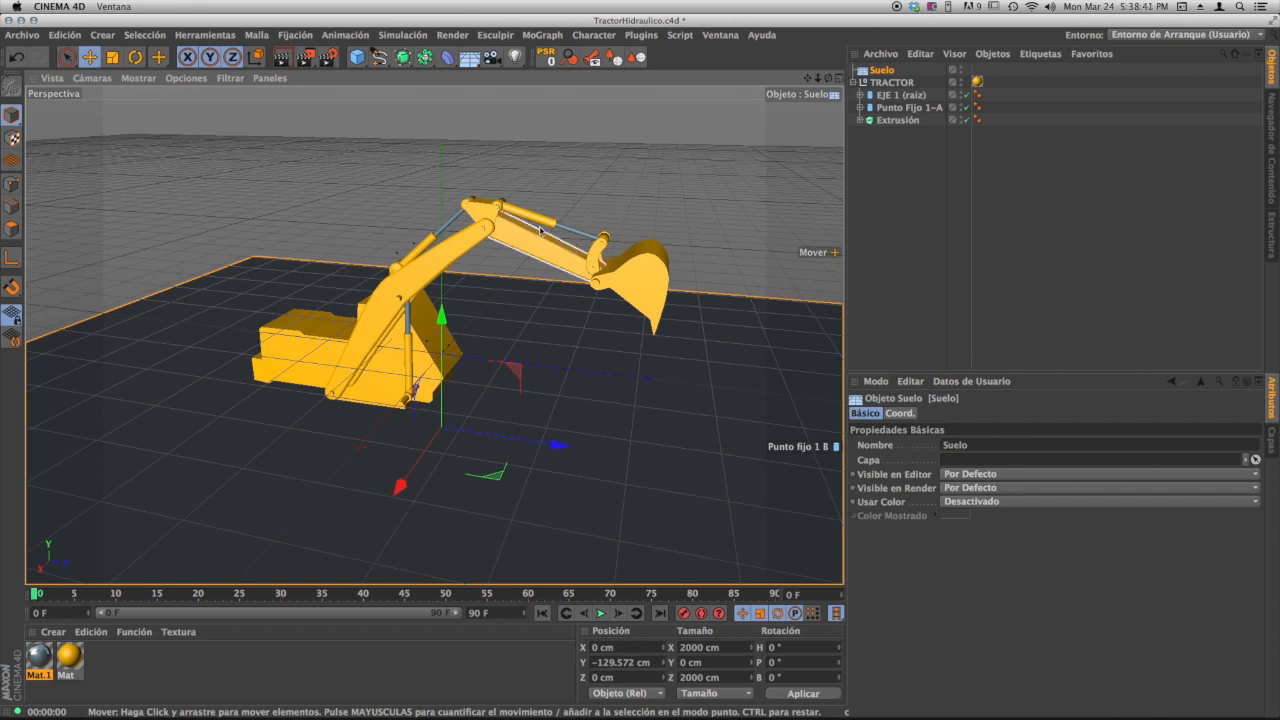
scroll(490, 215, up, 5)
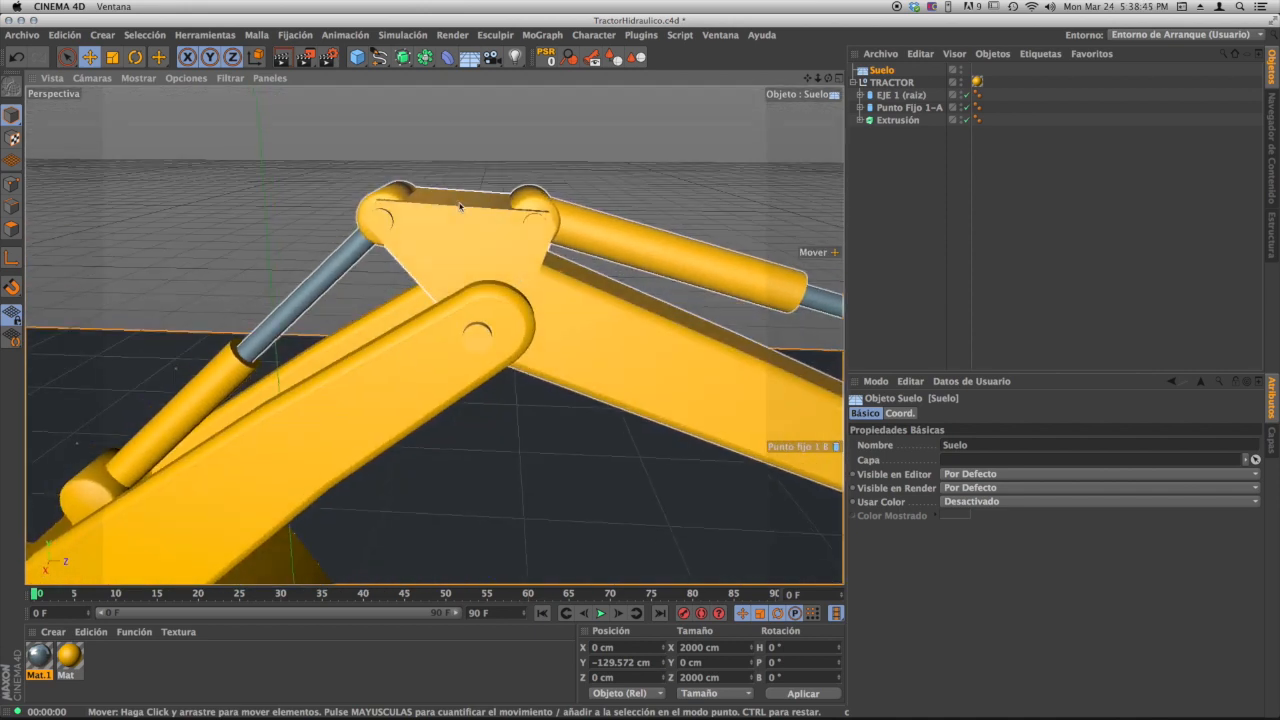
click(524, 251)
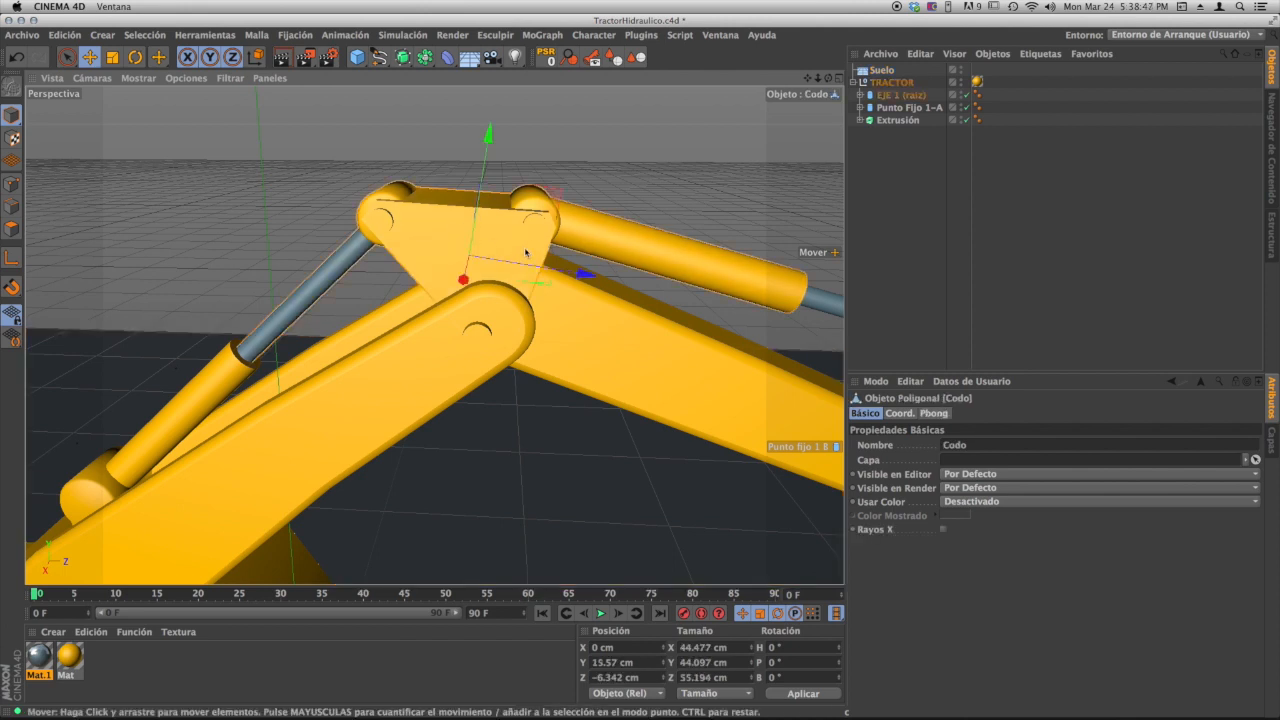
alt+drag(525, 253, 452, 272)
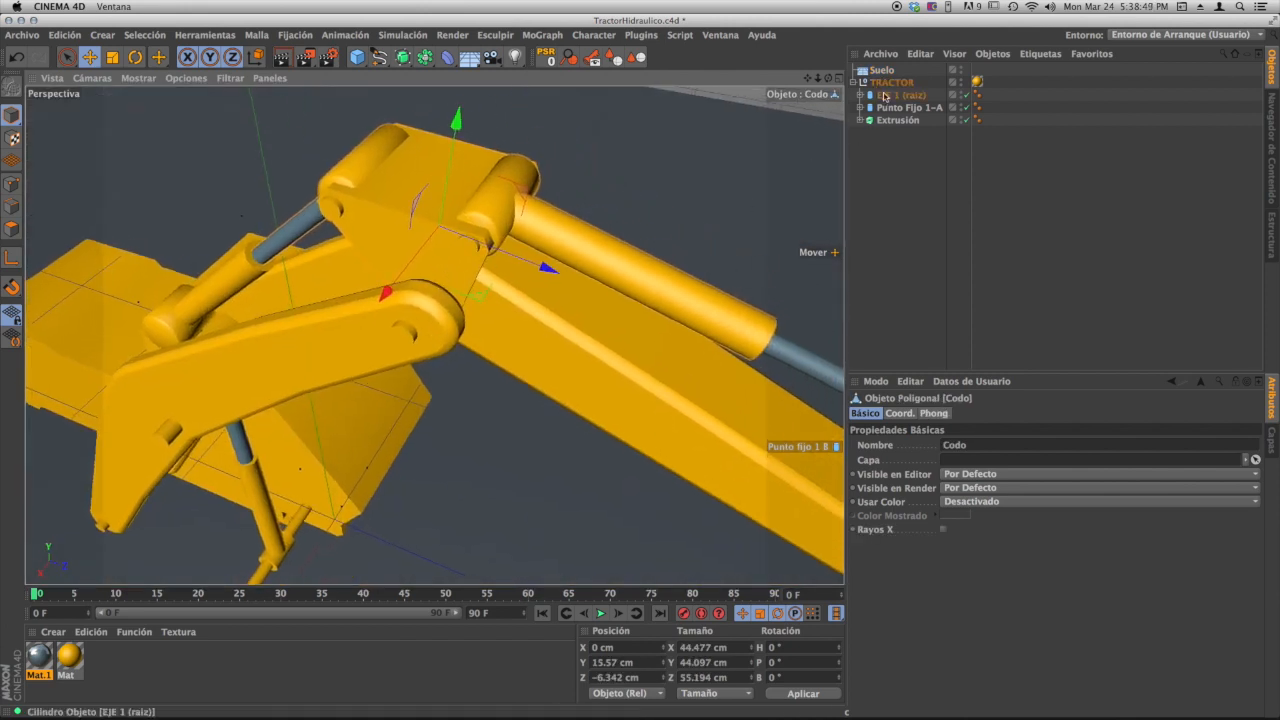
click(862, 95)
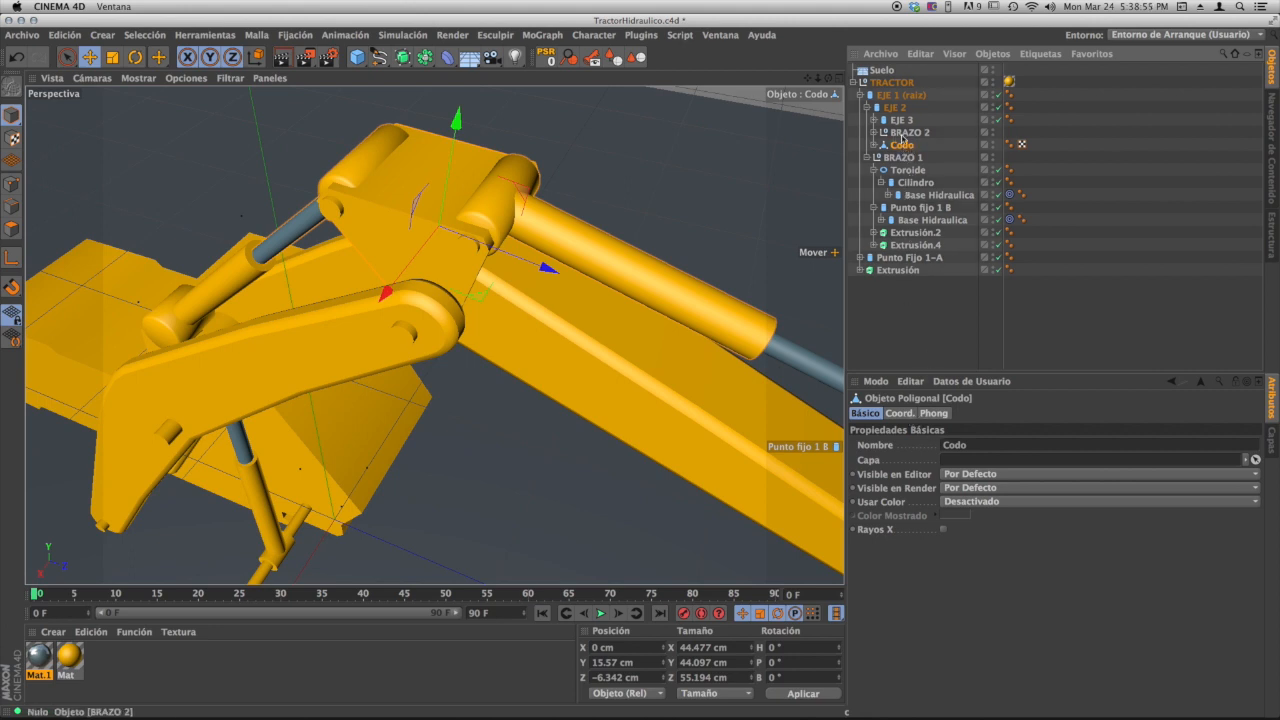
click(896, 107)
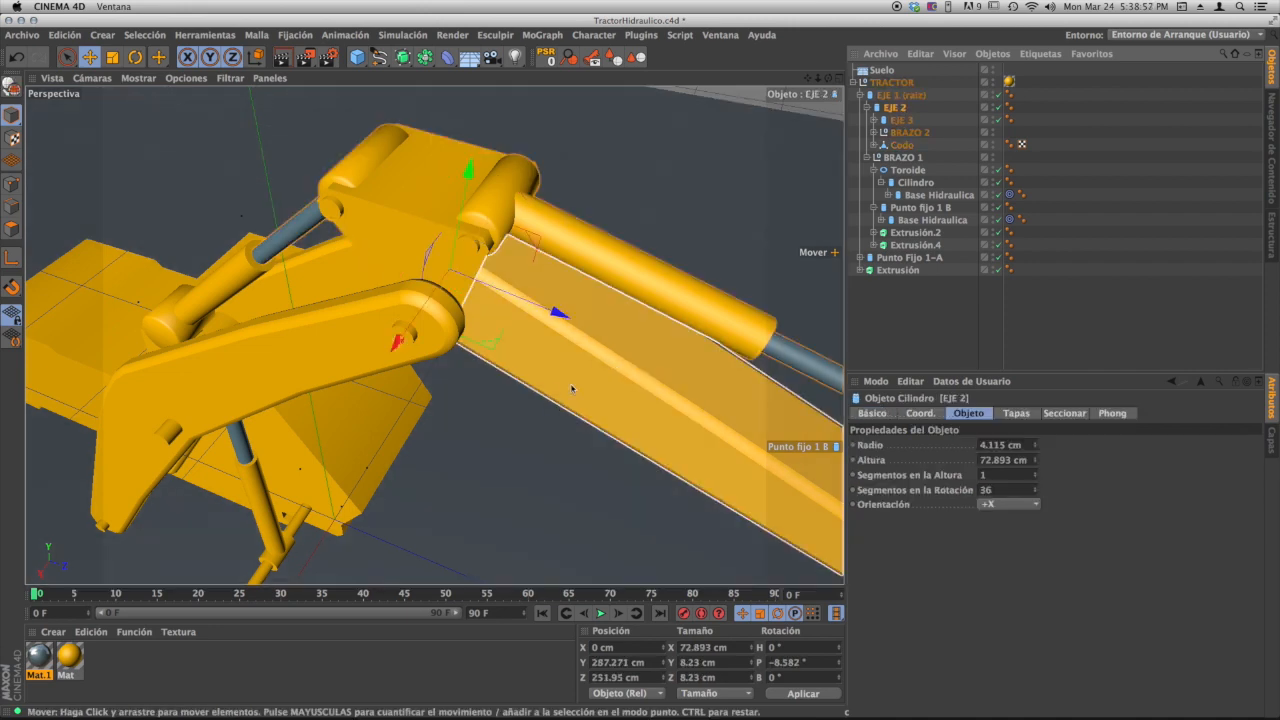
alt+drag(574, 390, 520, 313)
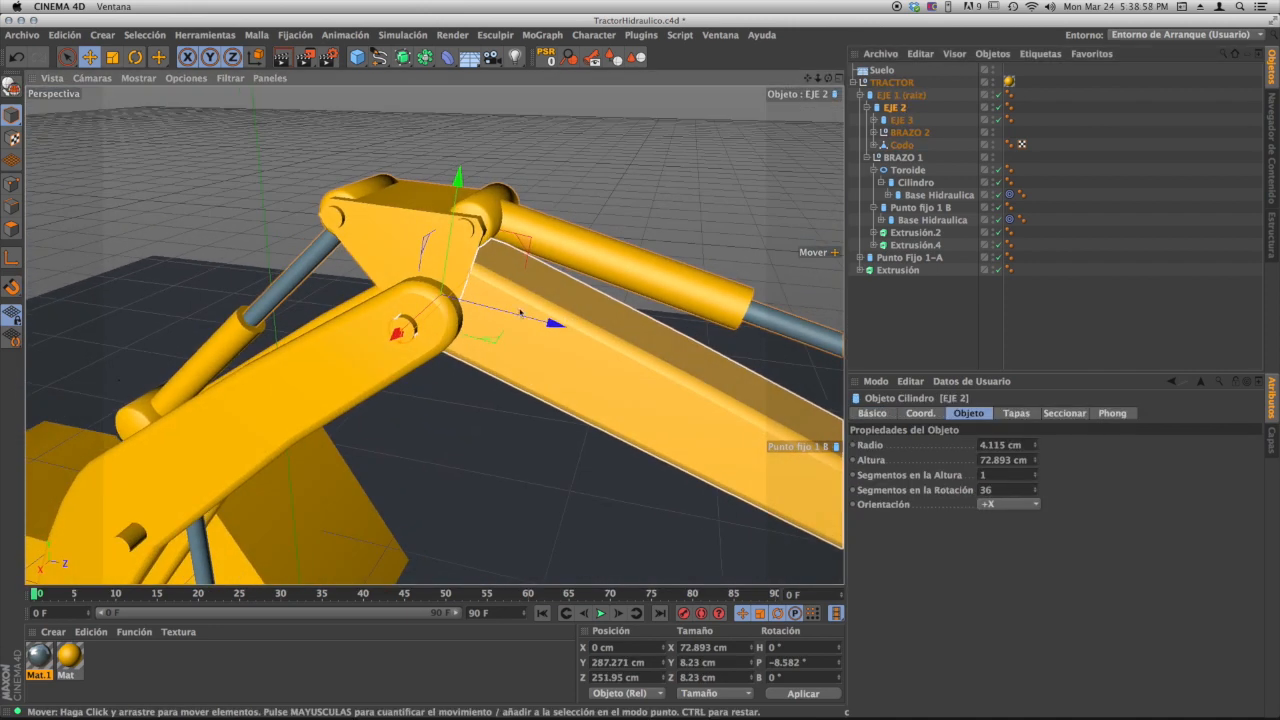
- Try rotating EJE 2 in pitch to test the elbow and piston articulation
click(135, 57)
drag(488, 251, 464, 276)
drag(450, 256, 455, 263)
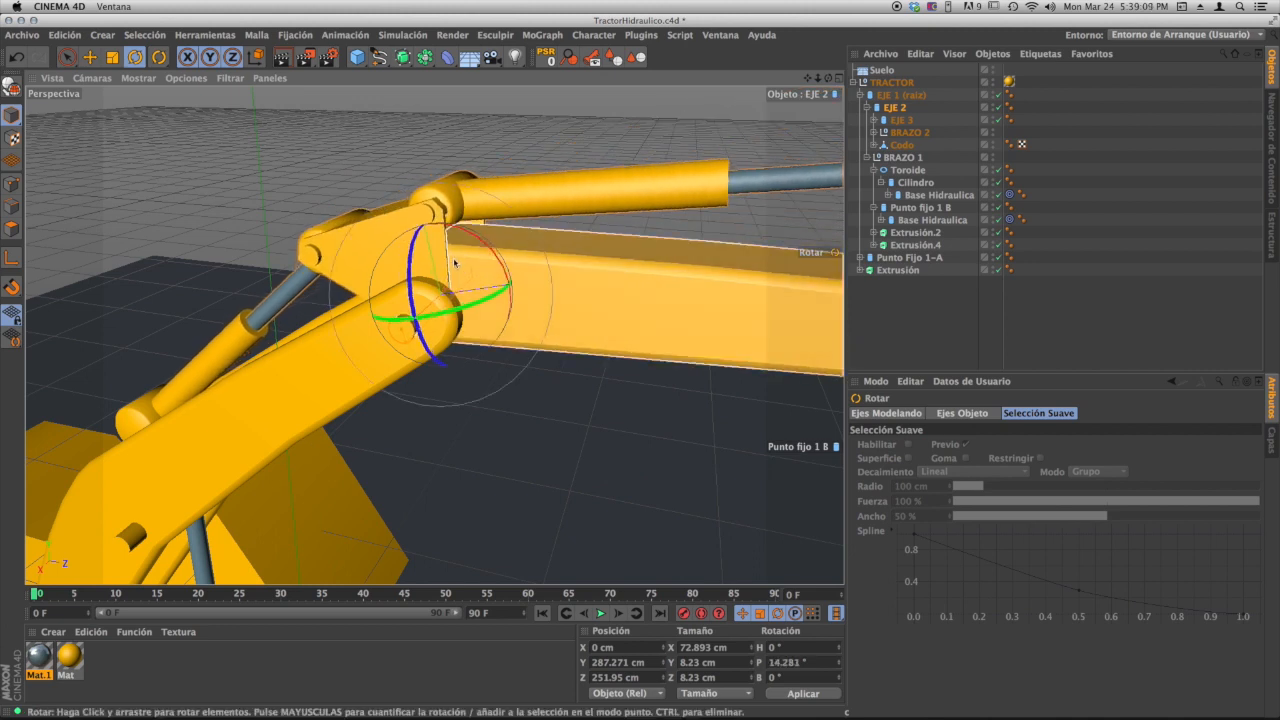
drag(460, 261, 464, 259)
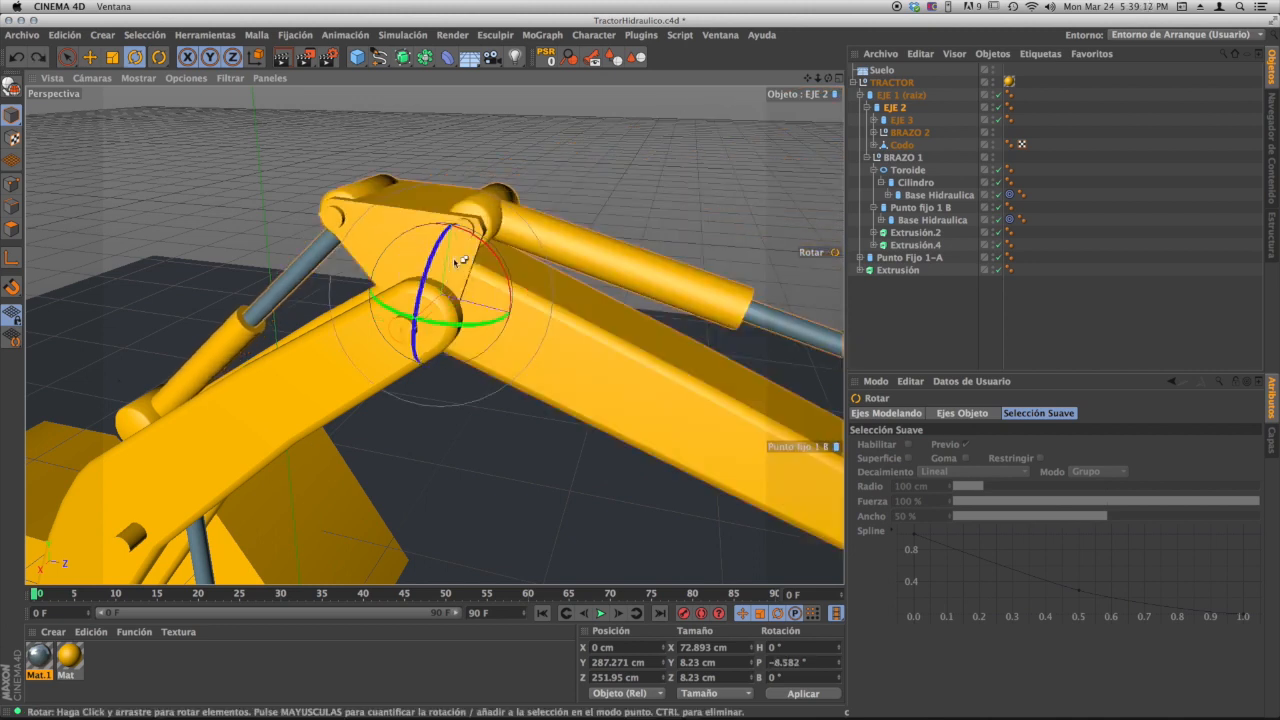
- Reset the pitch rotation (R.P) of EJE 2 to 0° in its coordinates
click(899, 107)
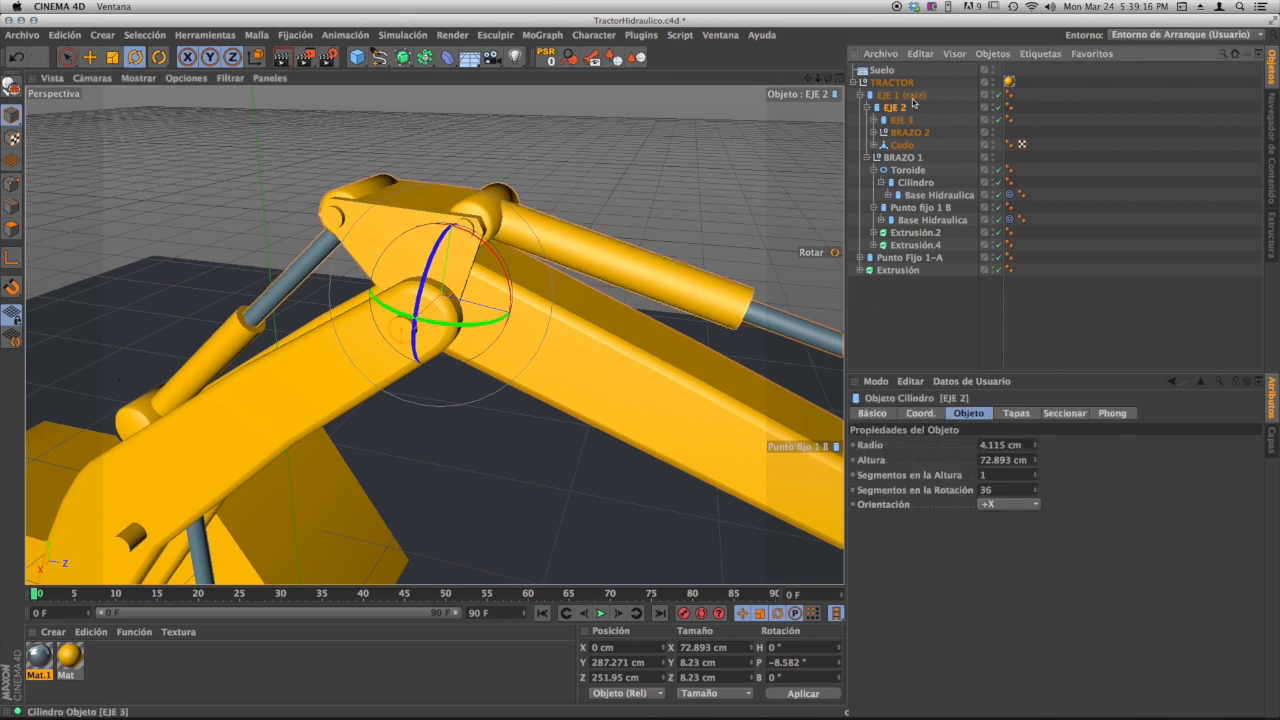
click(930, 416)
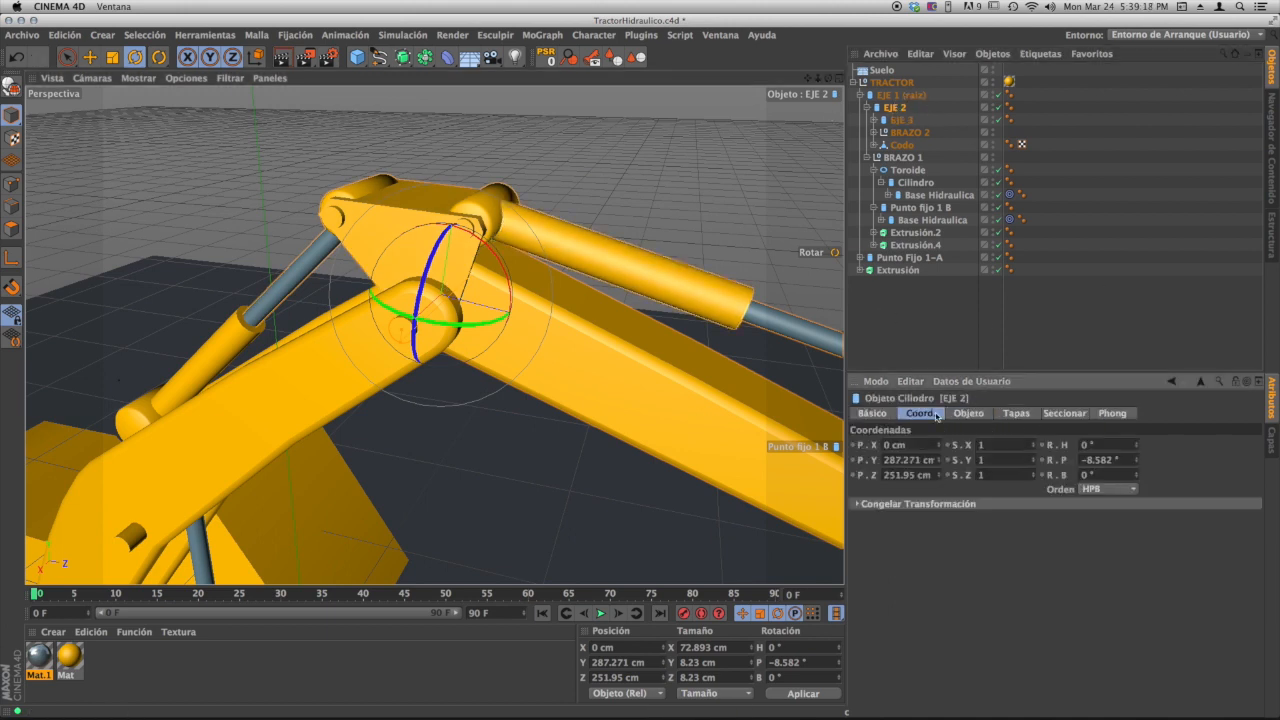
drag(1138, 461, 1138, 460)
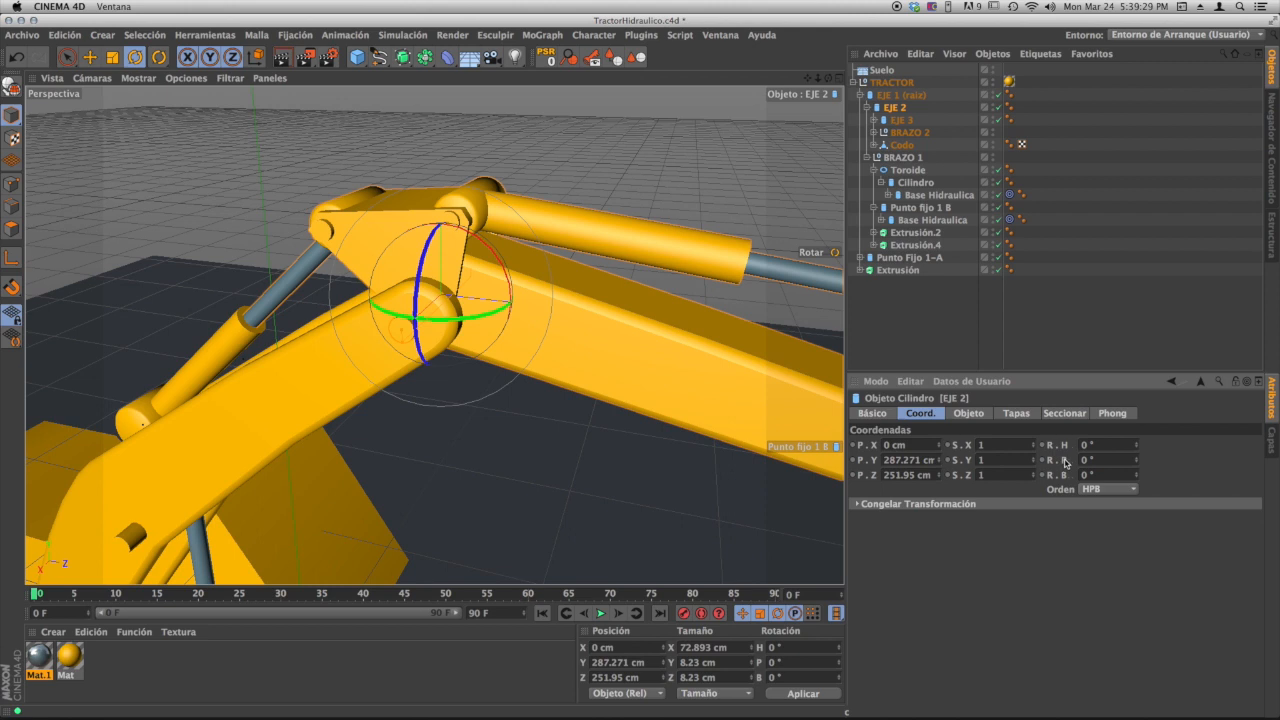
- Assign the R.P pitch rotation of EJE 2 as an XPressions driver with Asignar Controlador
right_click(1065, 461)
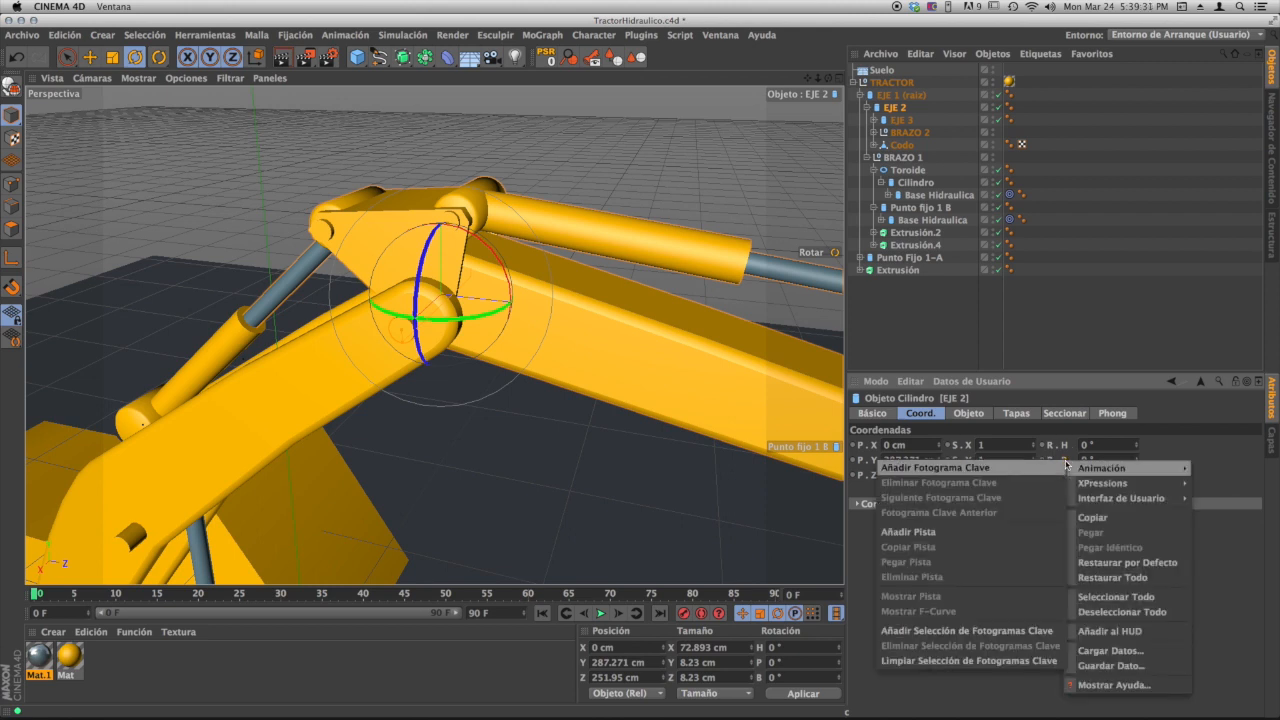
click(1177, 441)
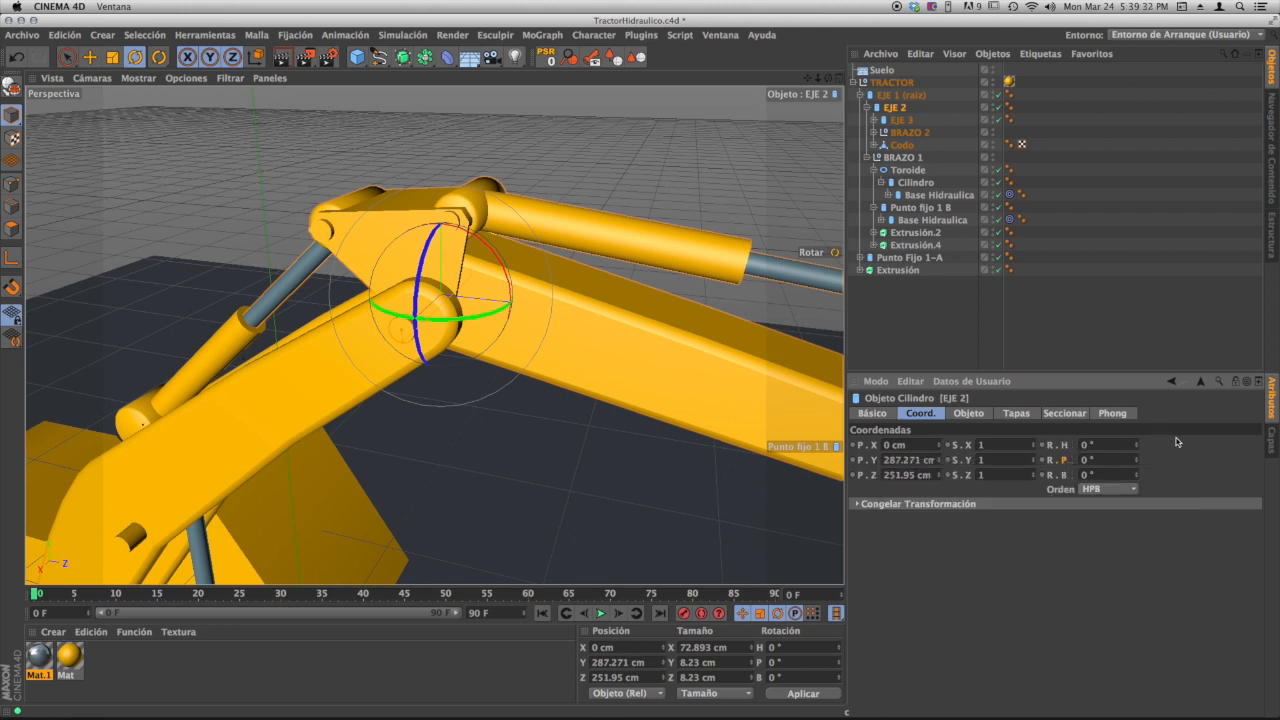
right_click(1065, 463)
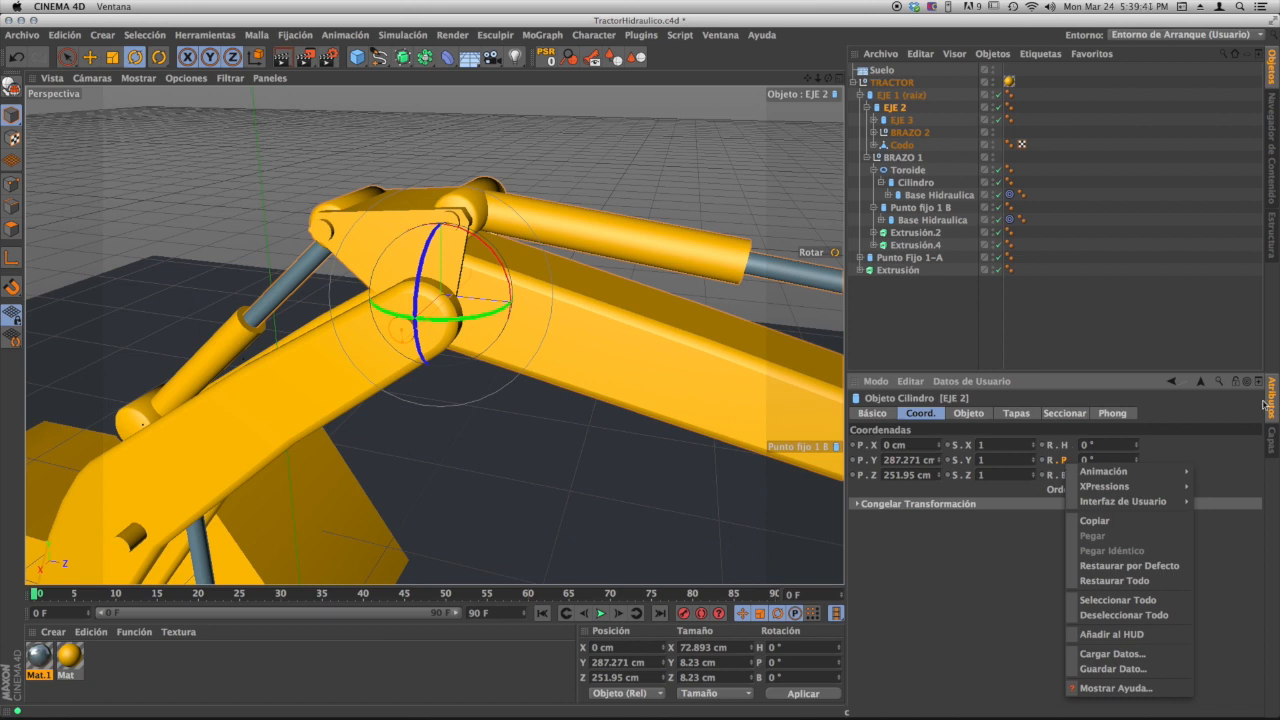
mouse_move(1116, 488)
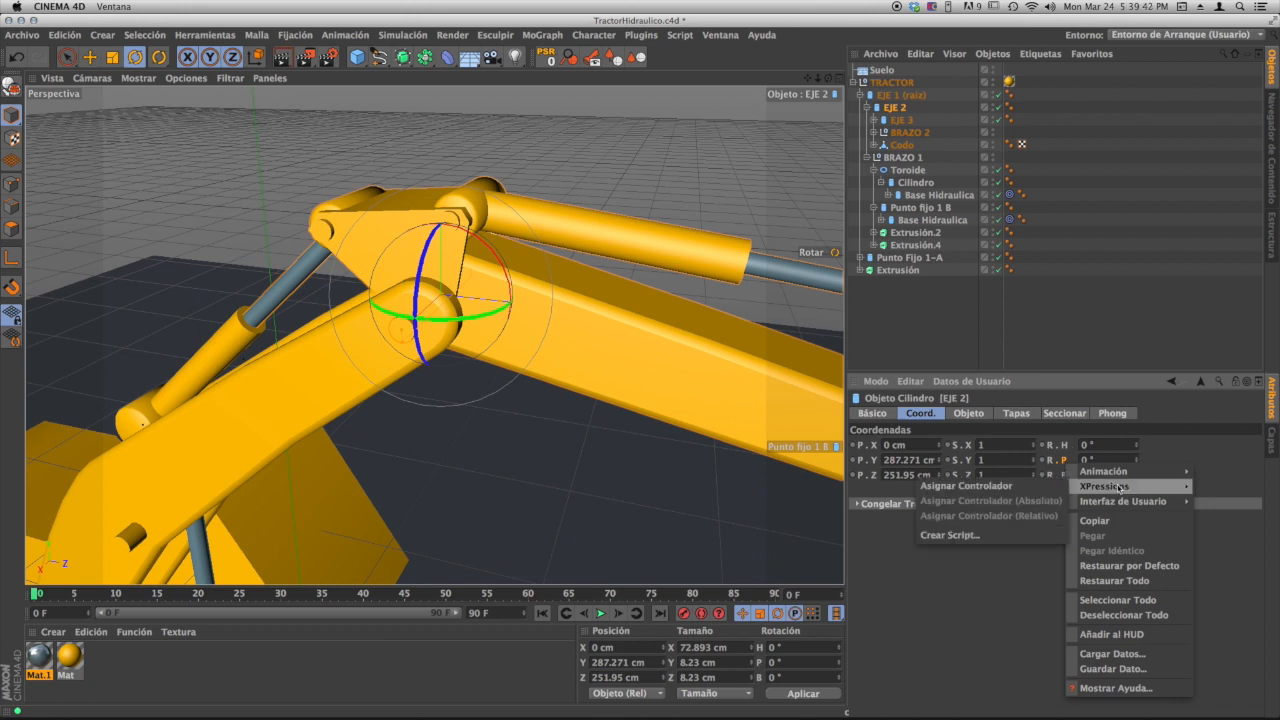
click(992, 487)
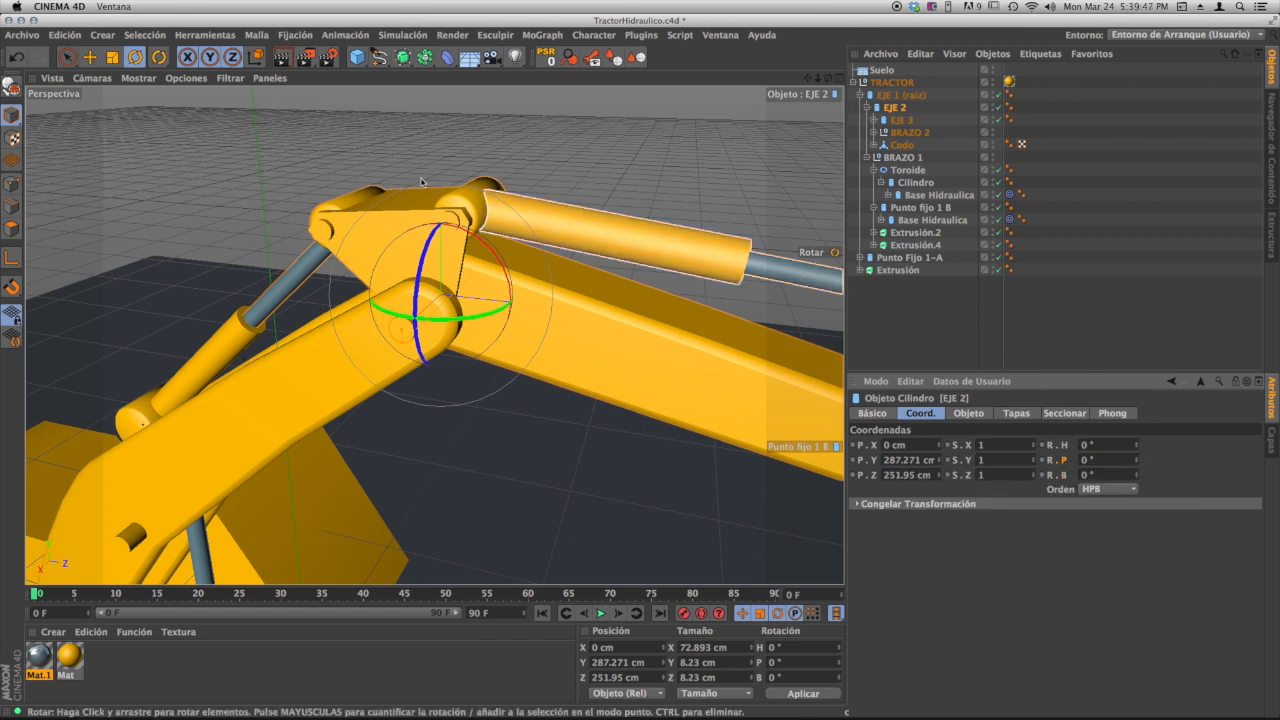
- Try rotating EJE 2 at the elbow joint and undo the rotation
click(393, 220)
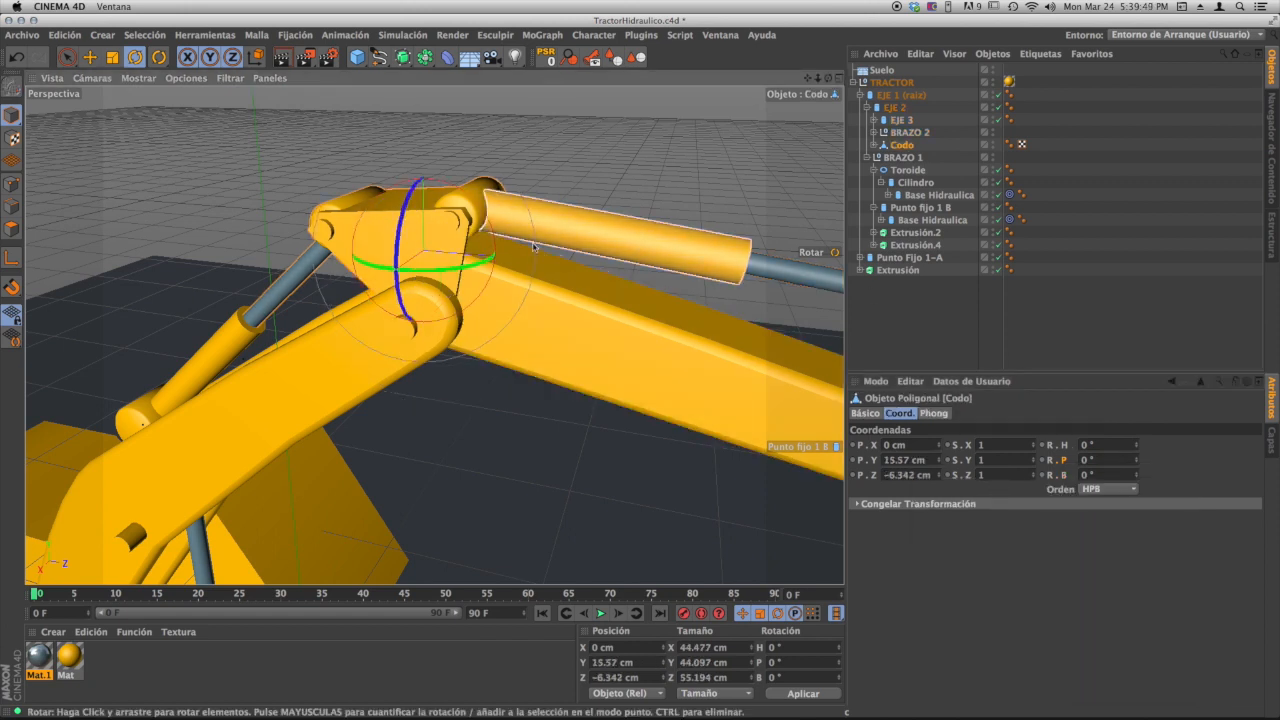
alt+drag(410, 204, 412, 316)
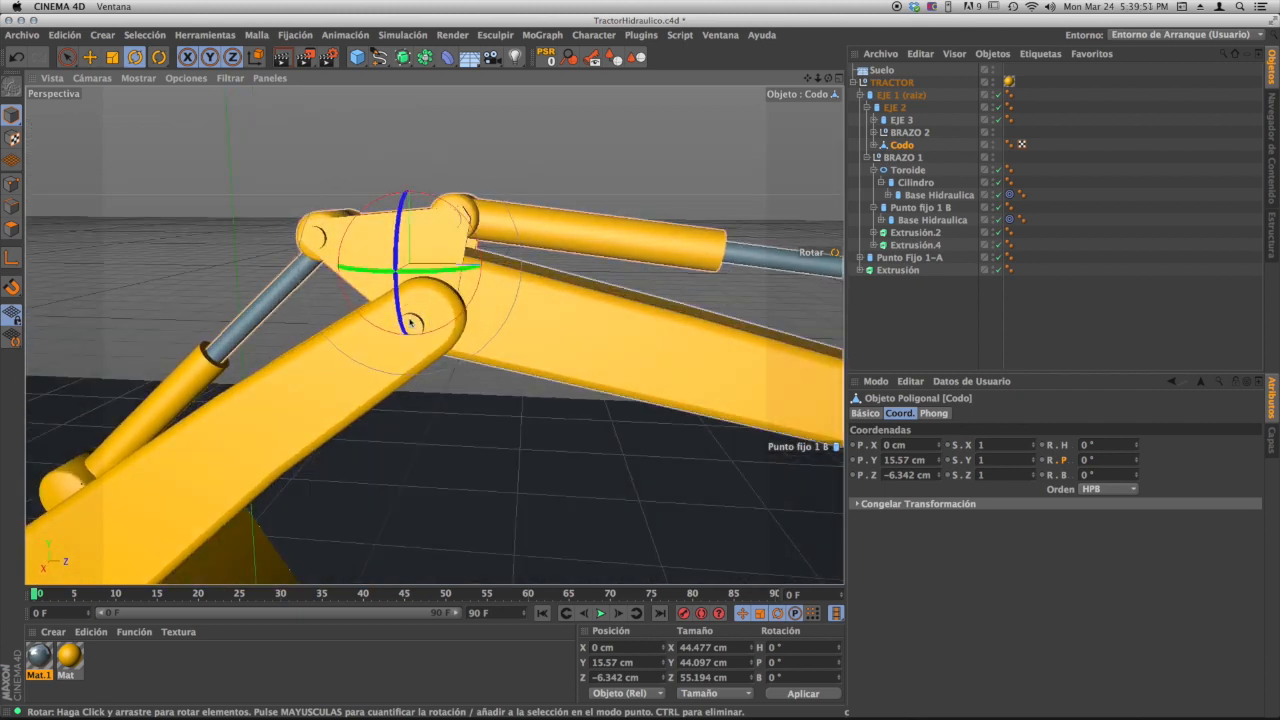
click(415, 320)
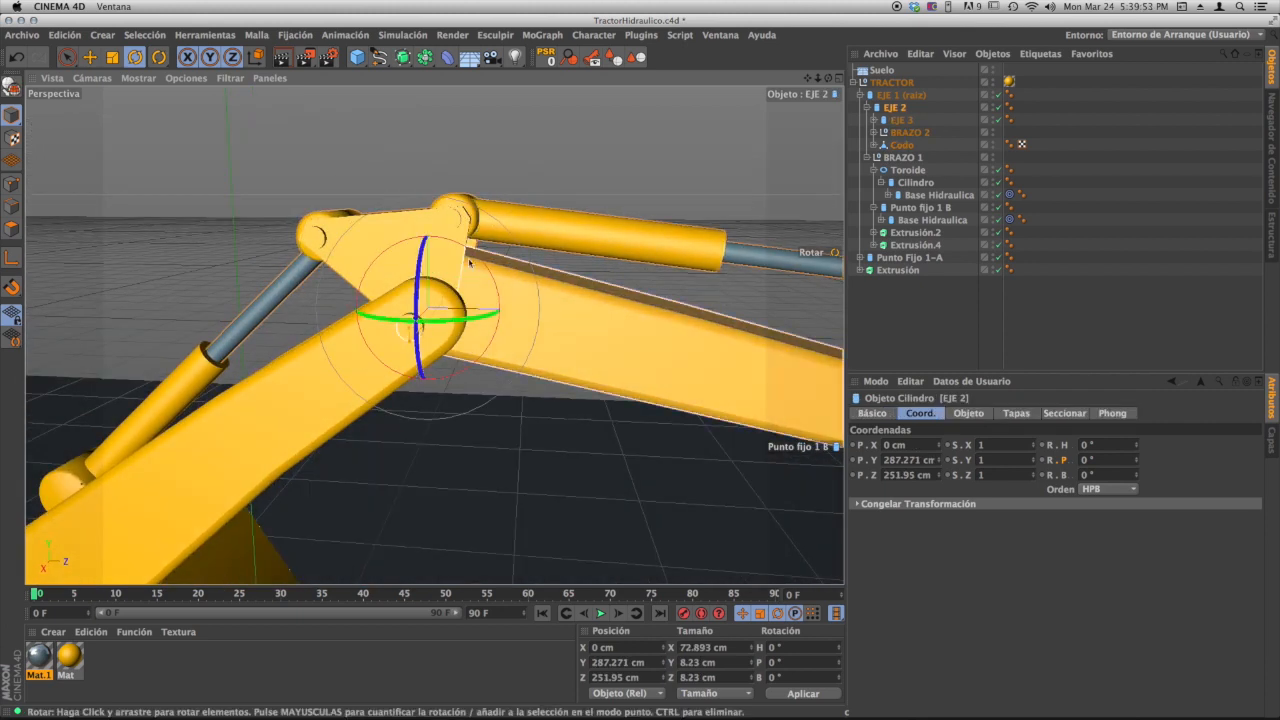
mouse_move(424, 318)
mouse_down()
mouse_move(490, 269)
mouse_move(322, 298)
mouse_move(317, 331)
mouse_move(420, 312)
mouse_move(400, 310)
mouse_up()
key(super+z)
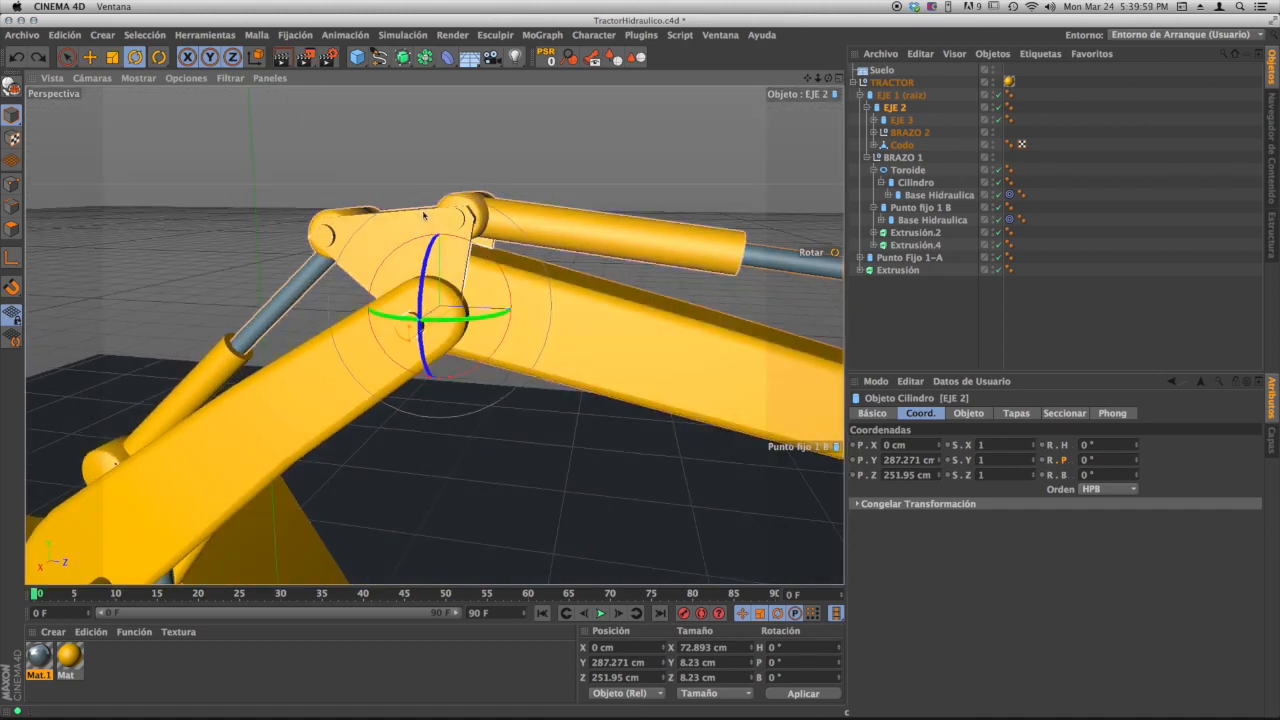
- Select Codo and set the background image transparency to 99% in the Derecha view
click(901, 145)
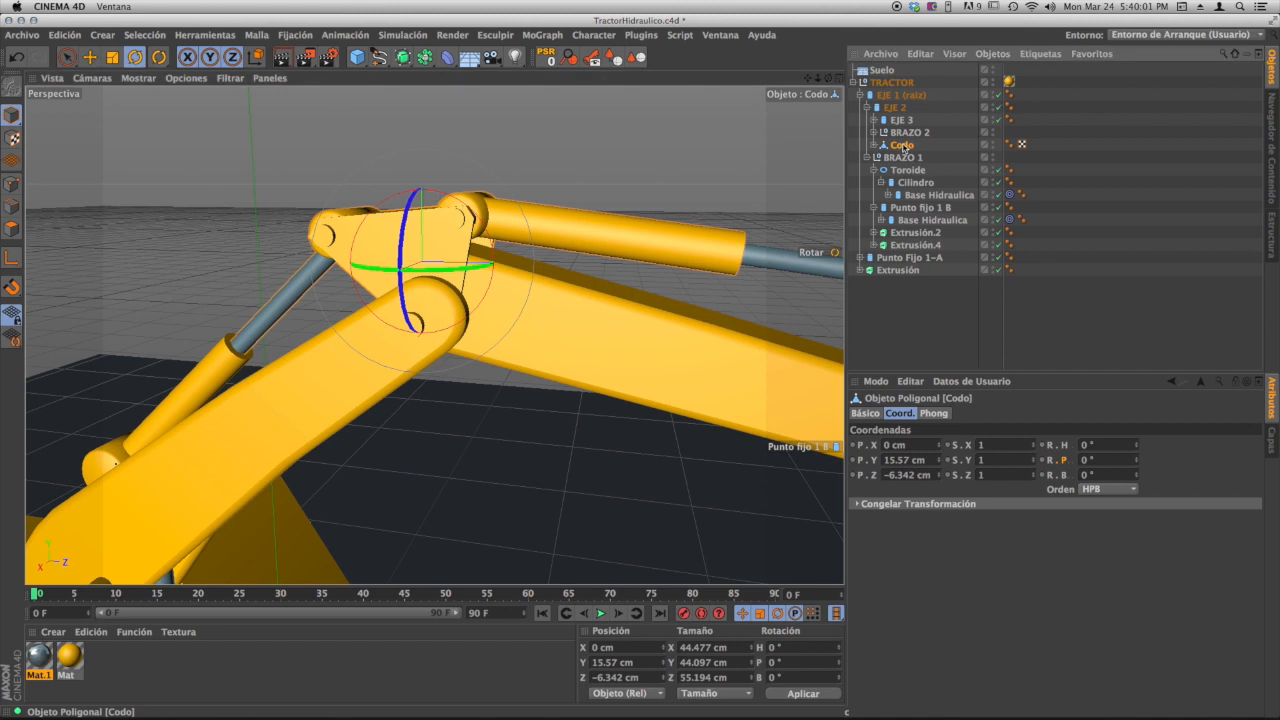
click(839, 78)
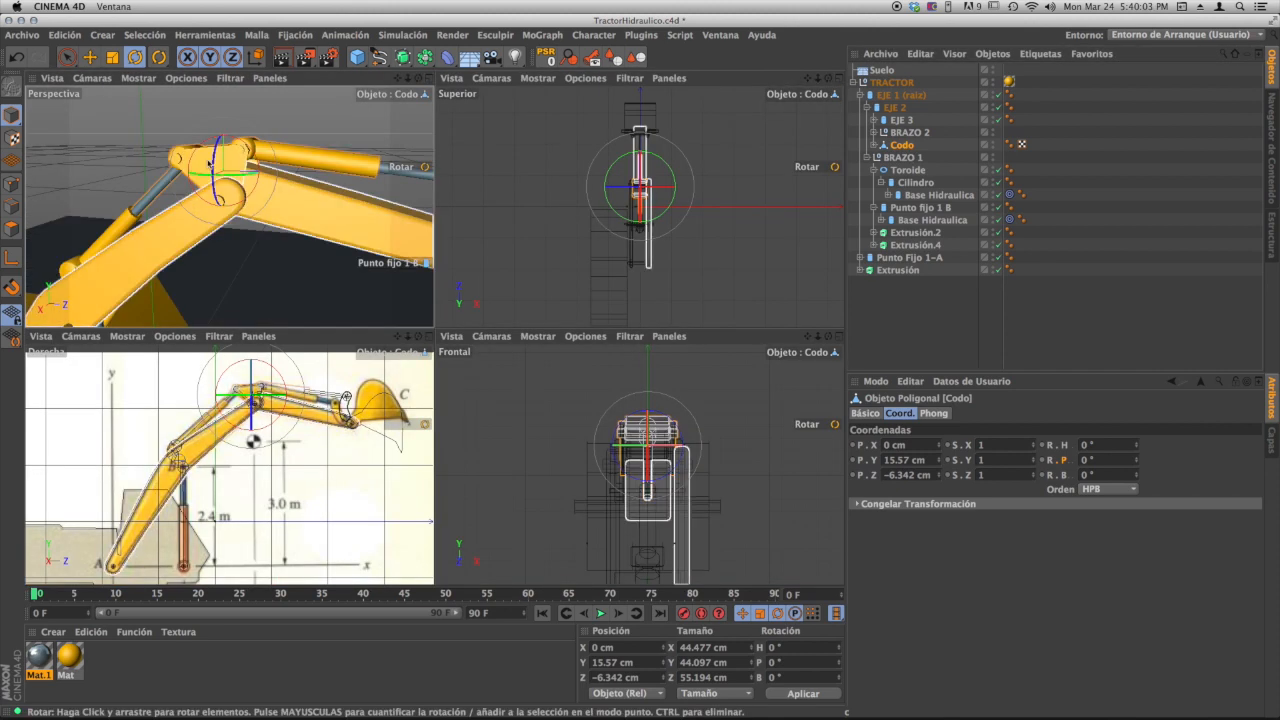
click(428, 336)
click(191, 79)
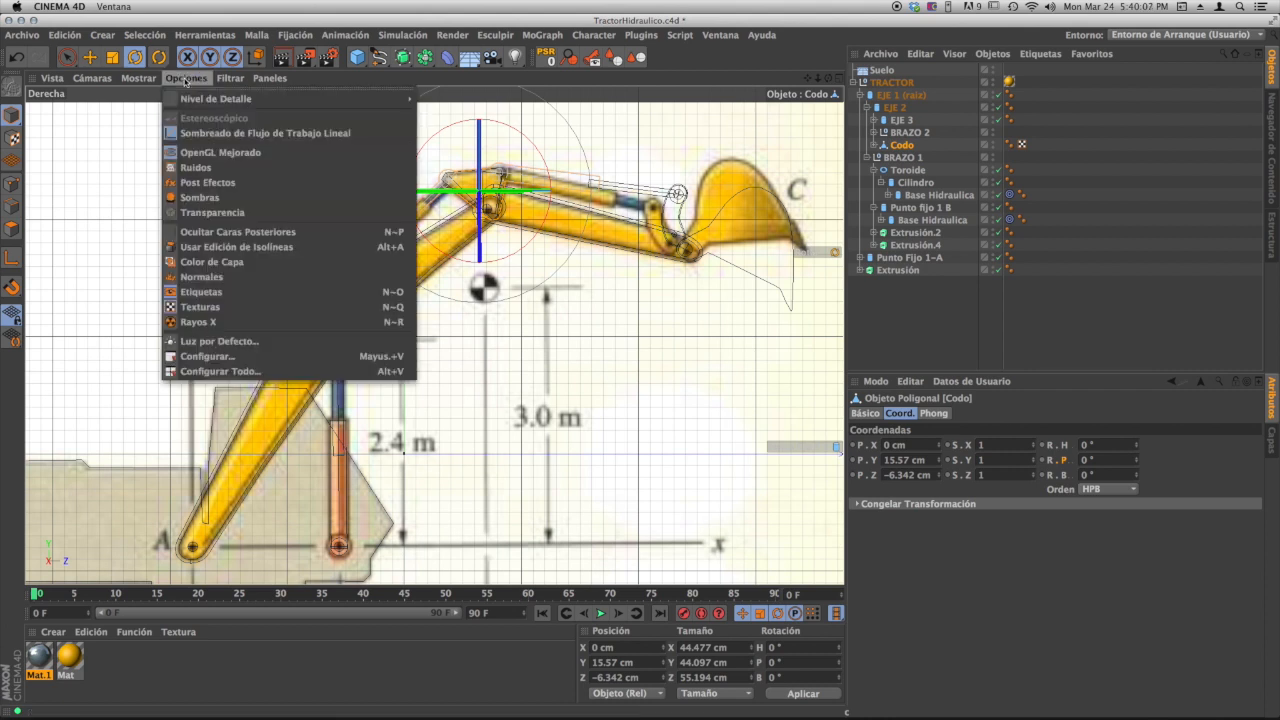
click(190, 354)
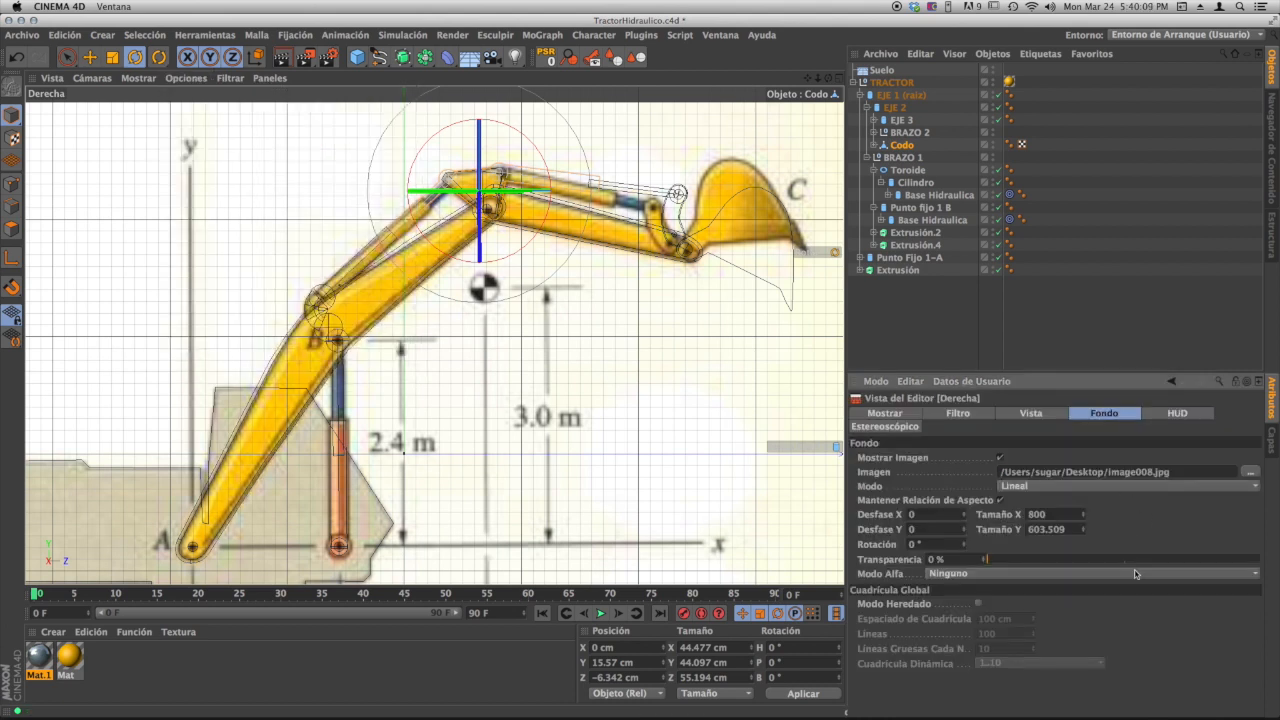
drag(1093, 563, 1256, 562)
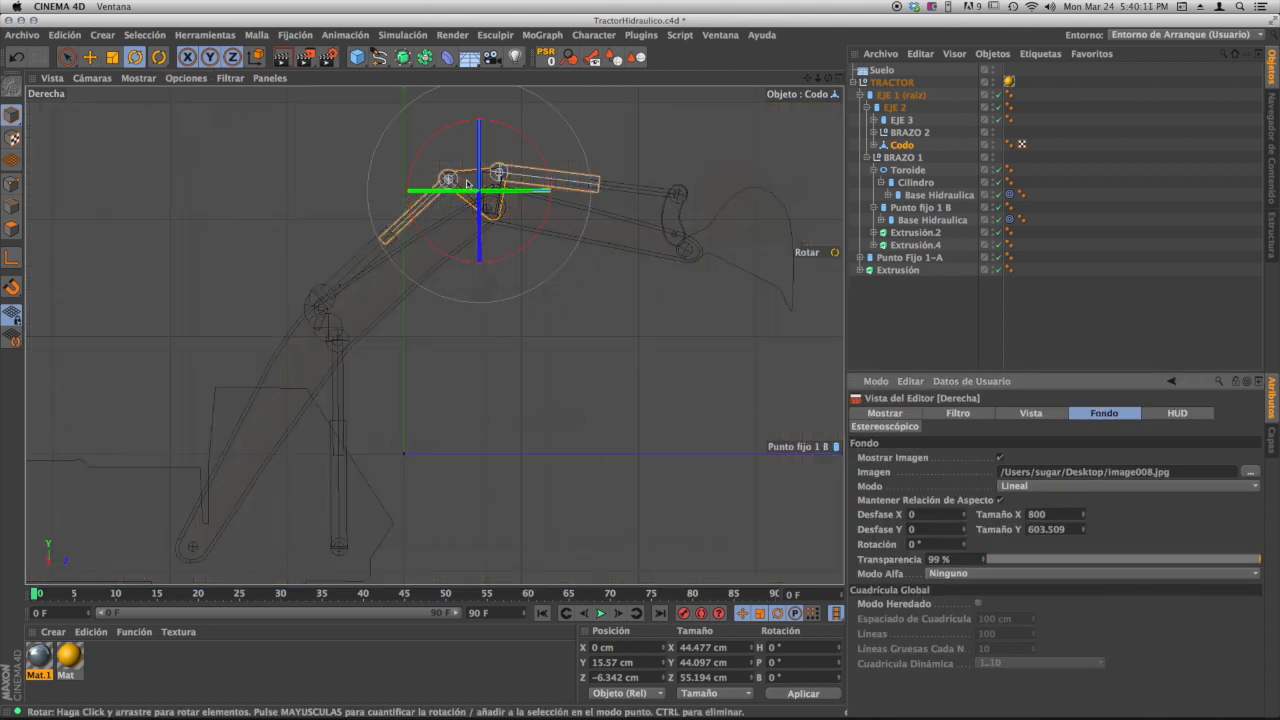
- Move only Codo's axis onto the centre of the EJE 2 pivot, at about Y -0.026 cm and Z 0.188 cm
scroll(434, 337, up, 5)
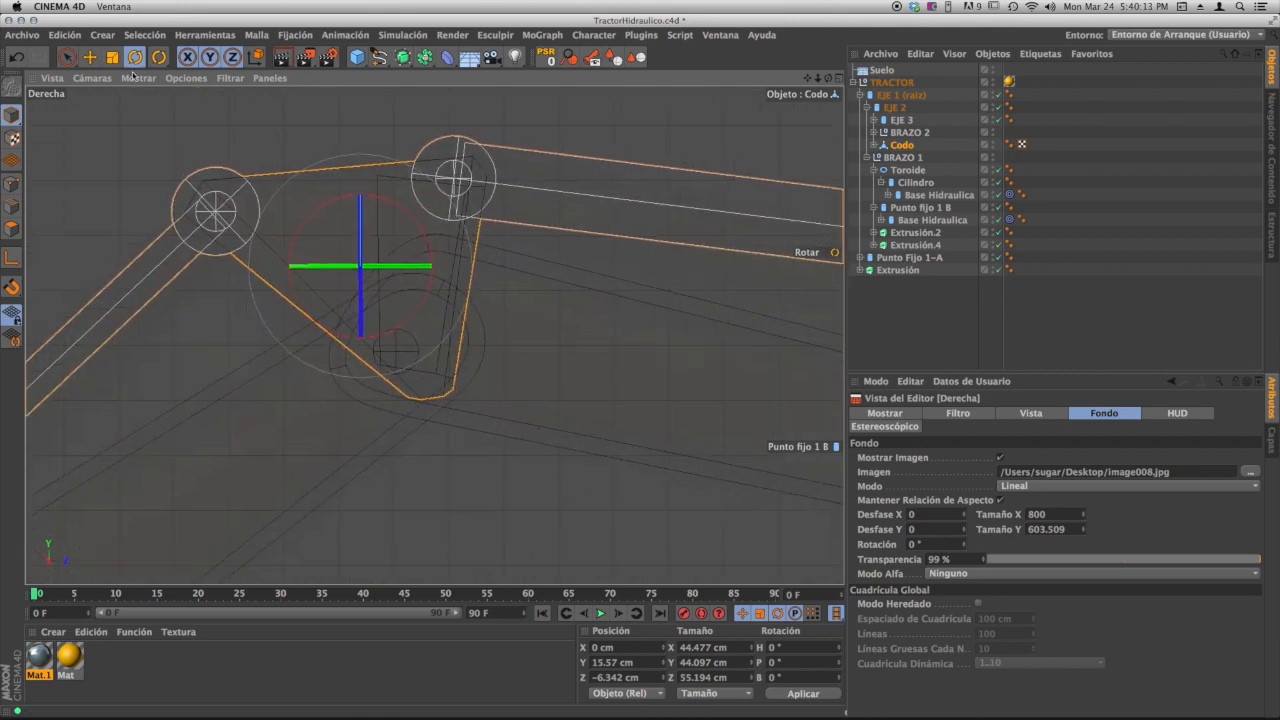
click(90, 57)
click(11, 258)
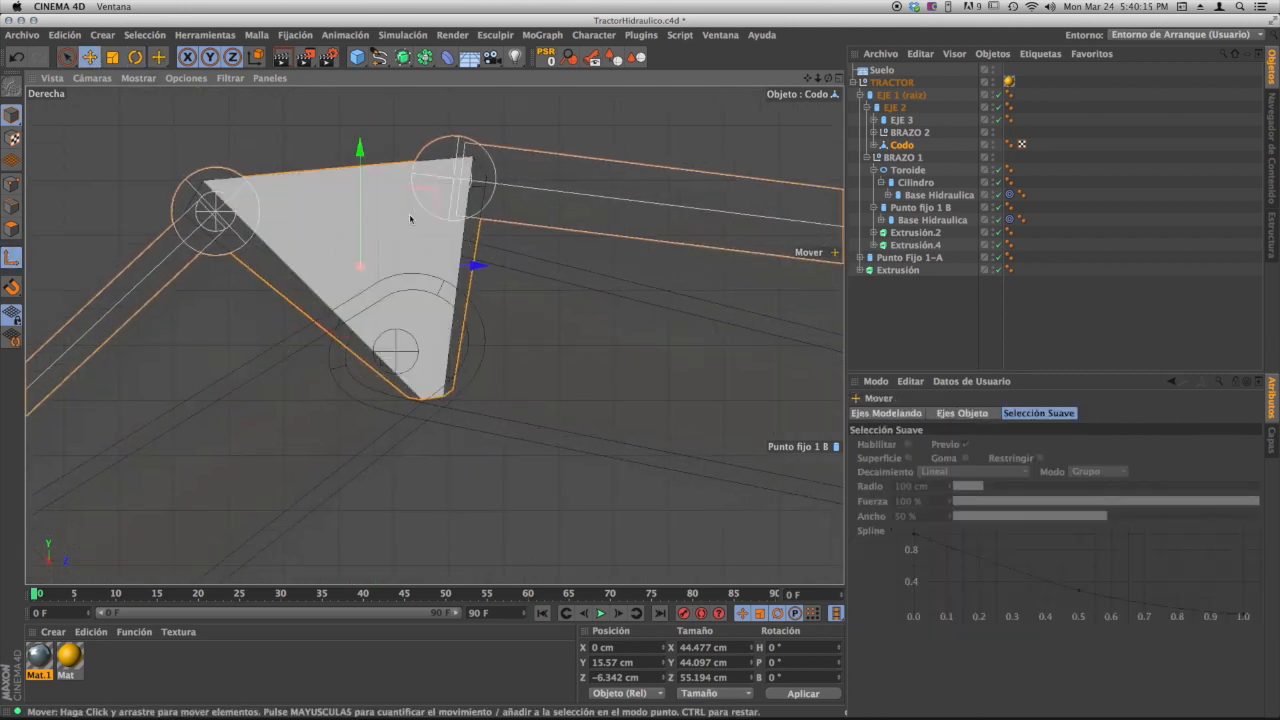
drag(431, 196, 467, 282)
key(l)
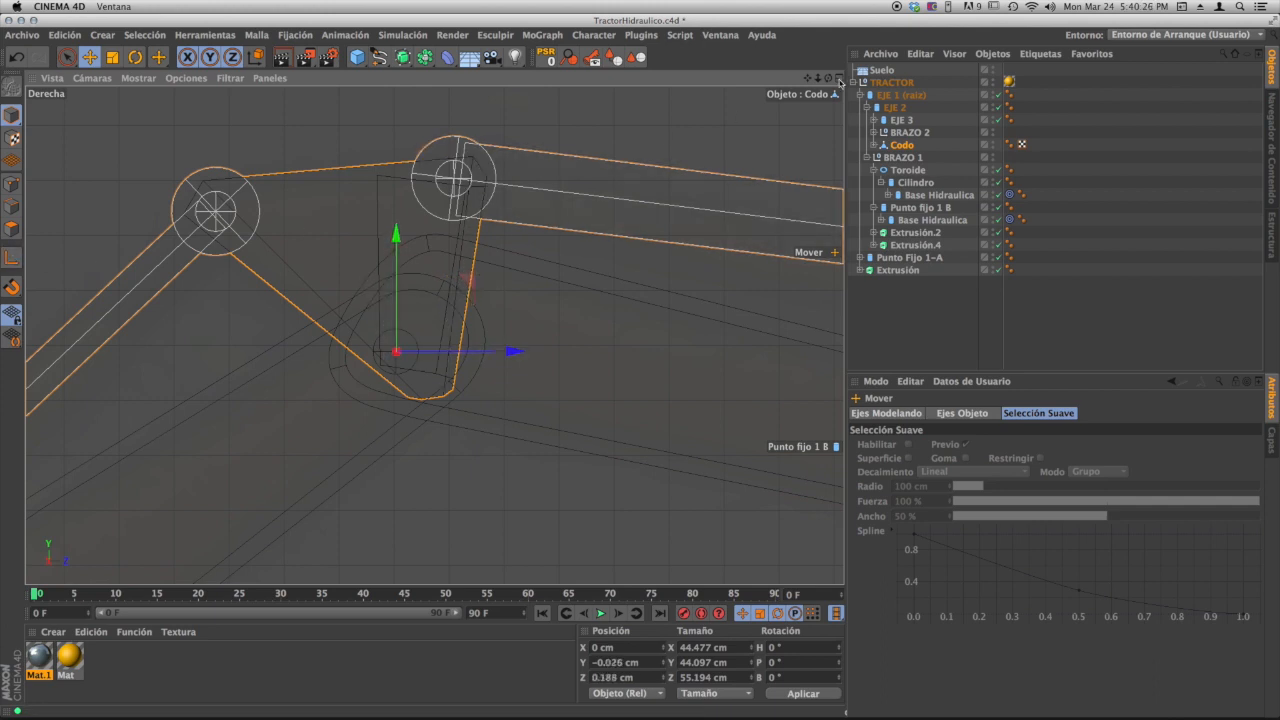
- Try rotating Codo about its relocated axis in the perspective view and undo the rotation
click(839, 78)
click(429, 78)
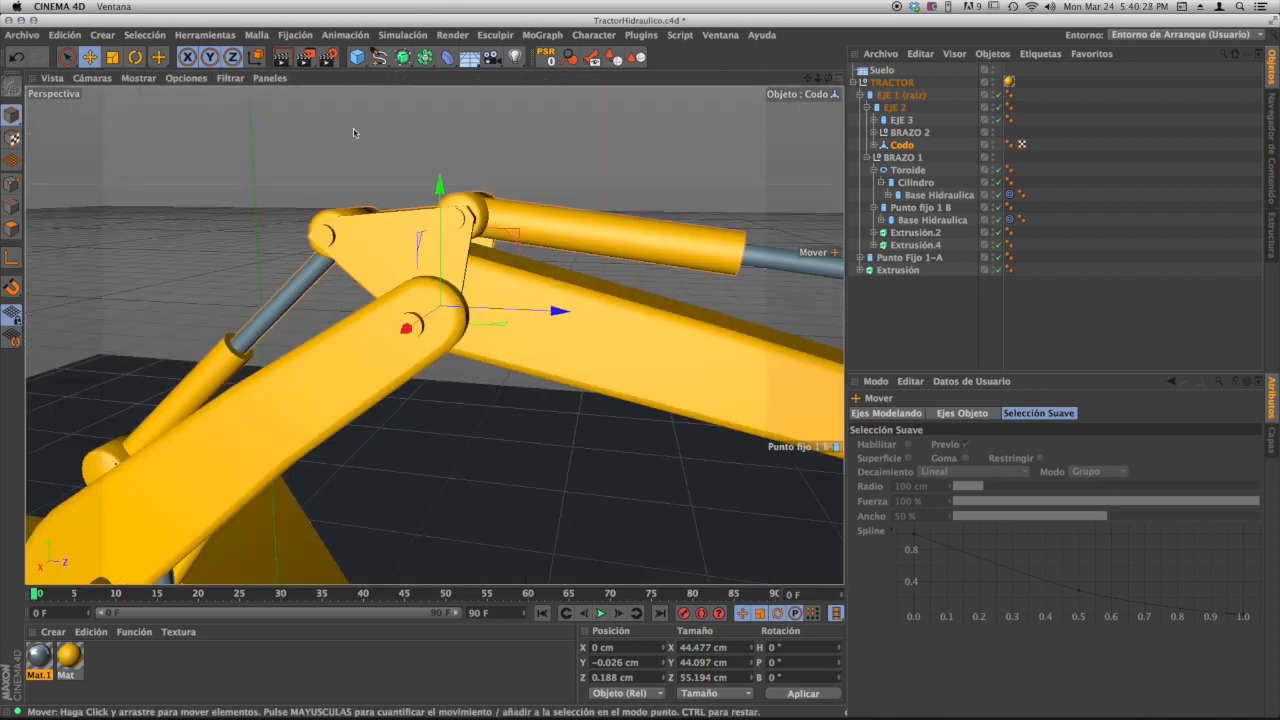
scroll(376, 254, up, 3)
alt+middle_drag(409, 277, 347, 284)
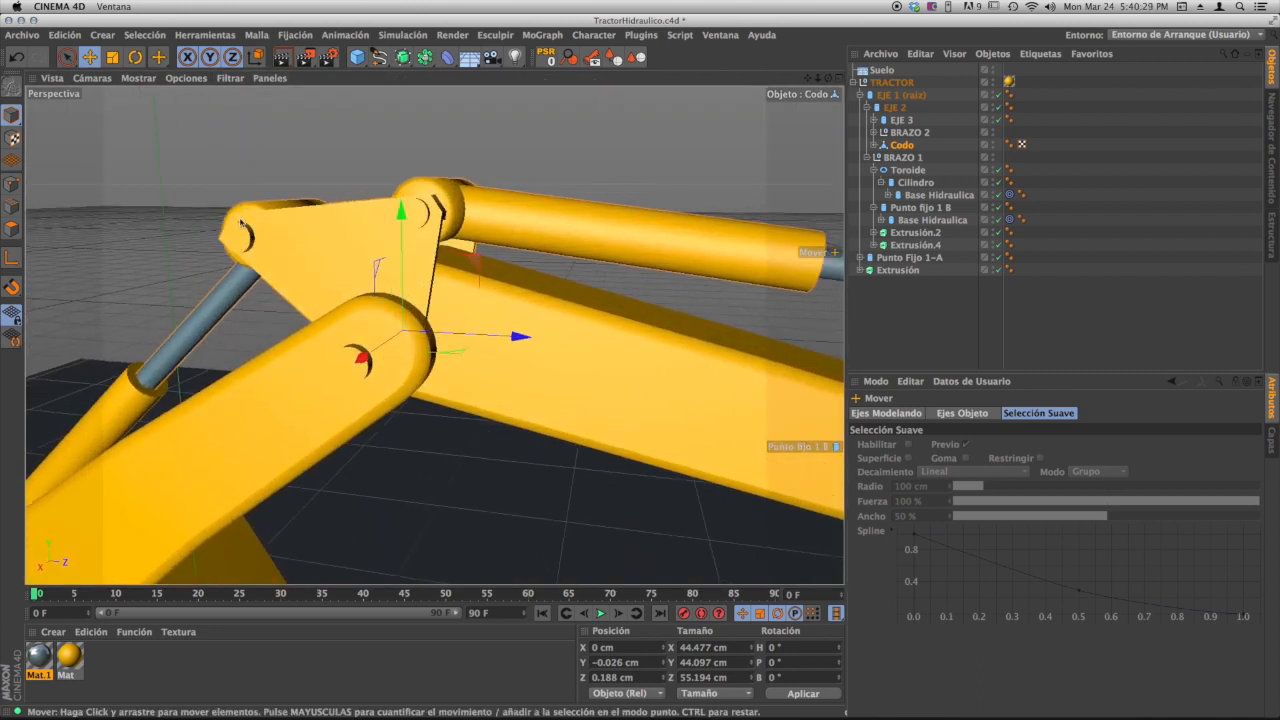
click(135, 57)
mouse_move(419, 291)
mouse_down()
mouse_move(446, 286)
mouse_move(434, 274)
mouse_move(461, 280)
mouse_move(427, 332)
mouse_move(443, 288)
mouse_move(440, 303)
mouse_up()
key(super+z)
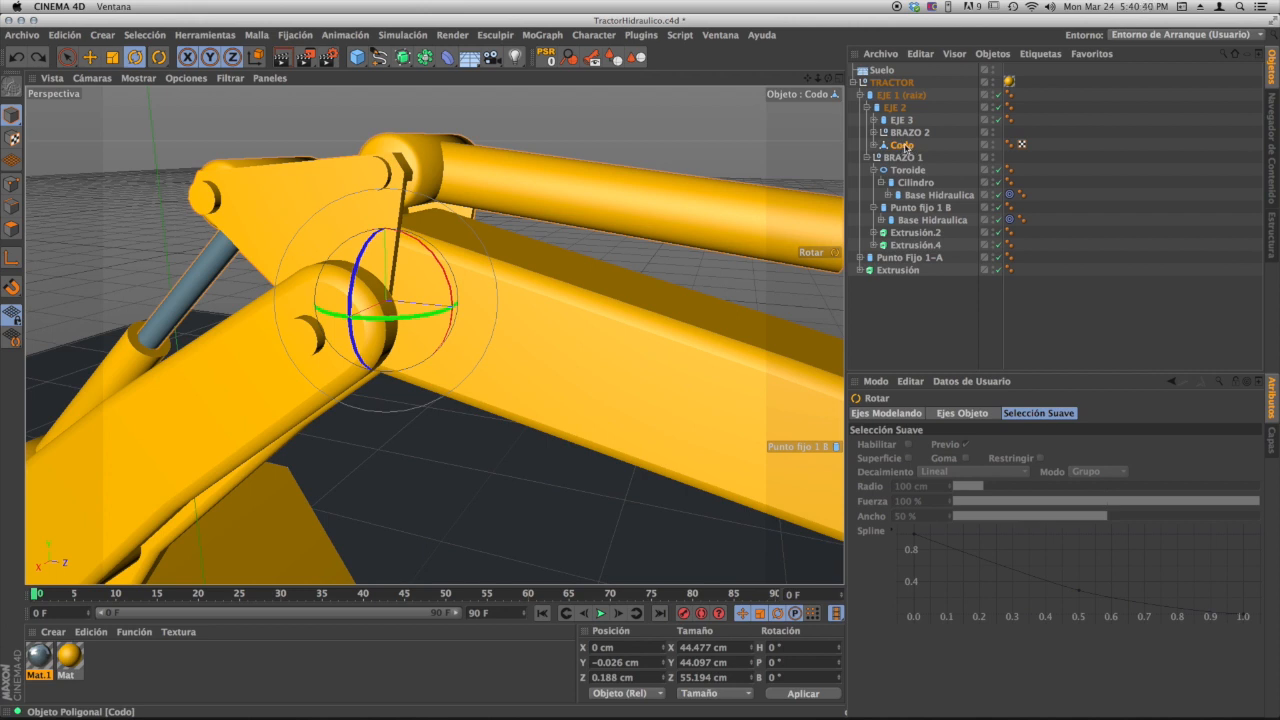
- Test Codo's R.P at 5°, restore it to 0°, and link it to the EJE 2 driver with Asignar Controlador (Relativo)
click(903, 146)
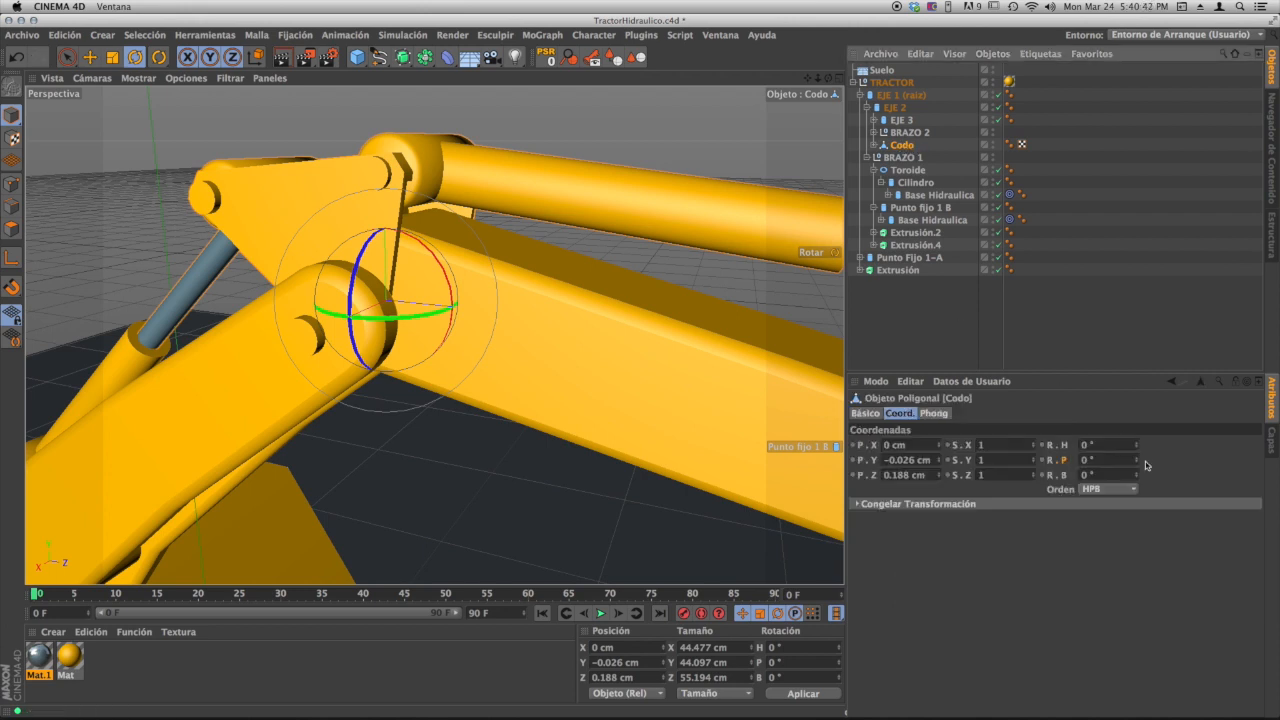
drag(1137, 461, 1137, 455)
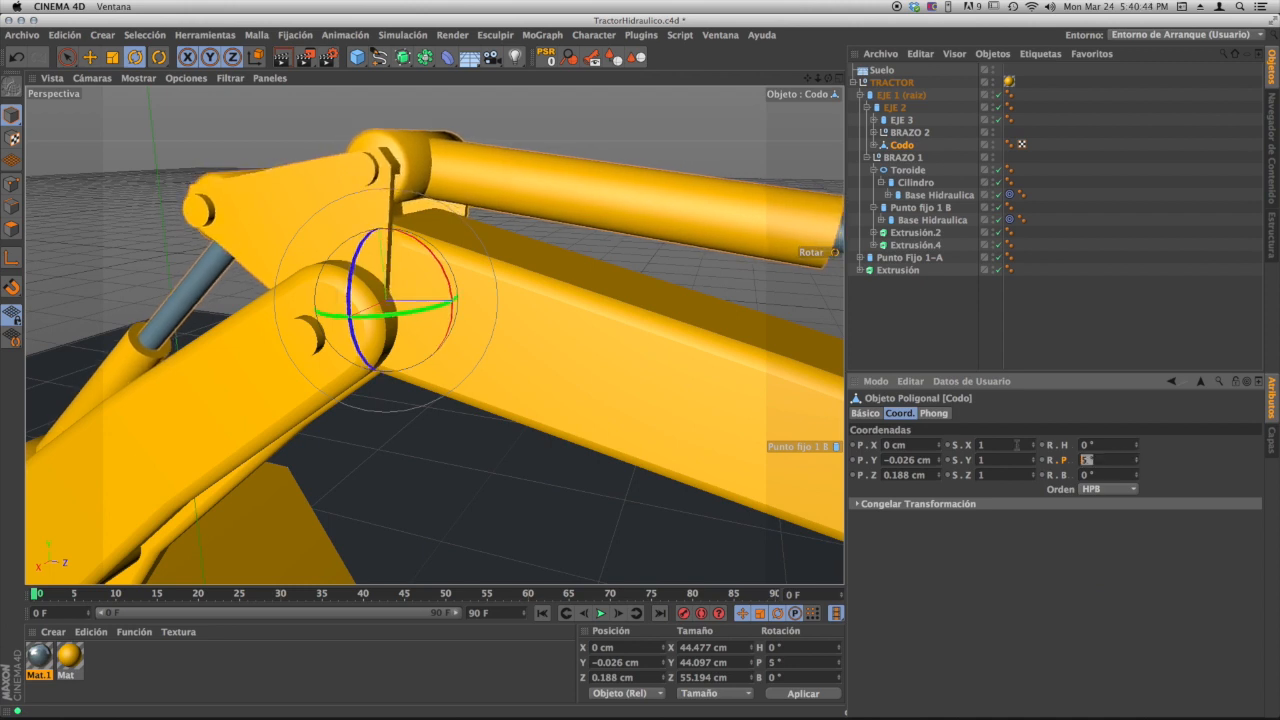
key(Return)
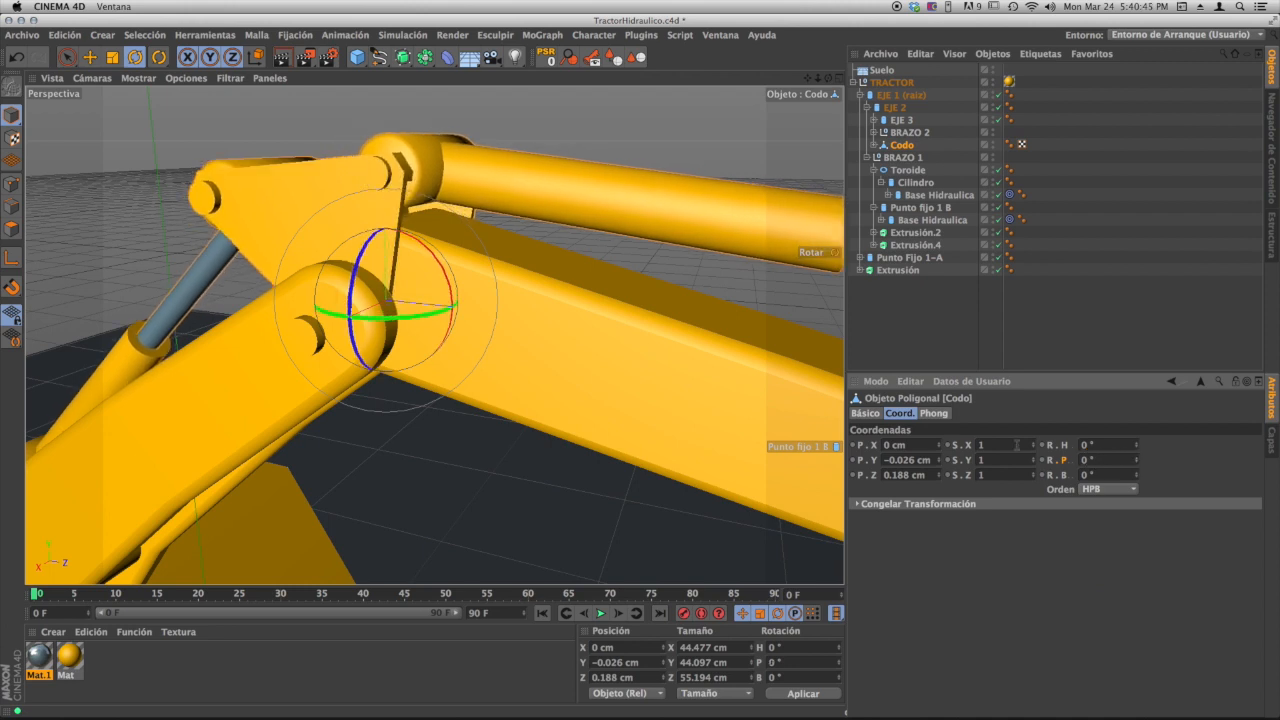
right_click(1068, 461)
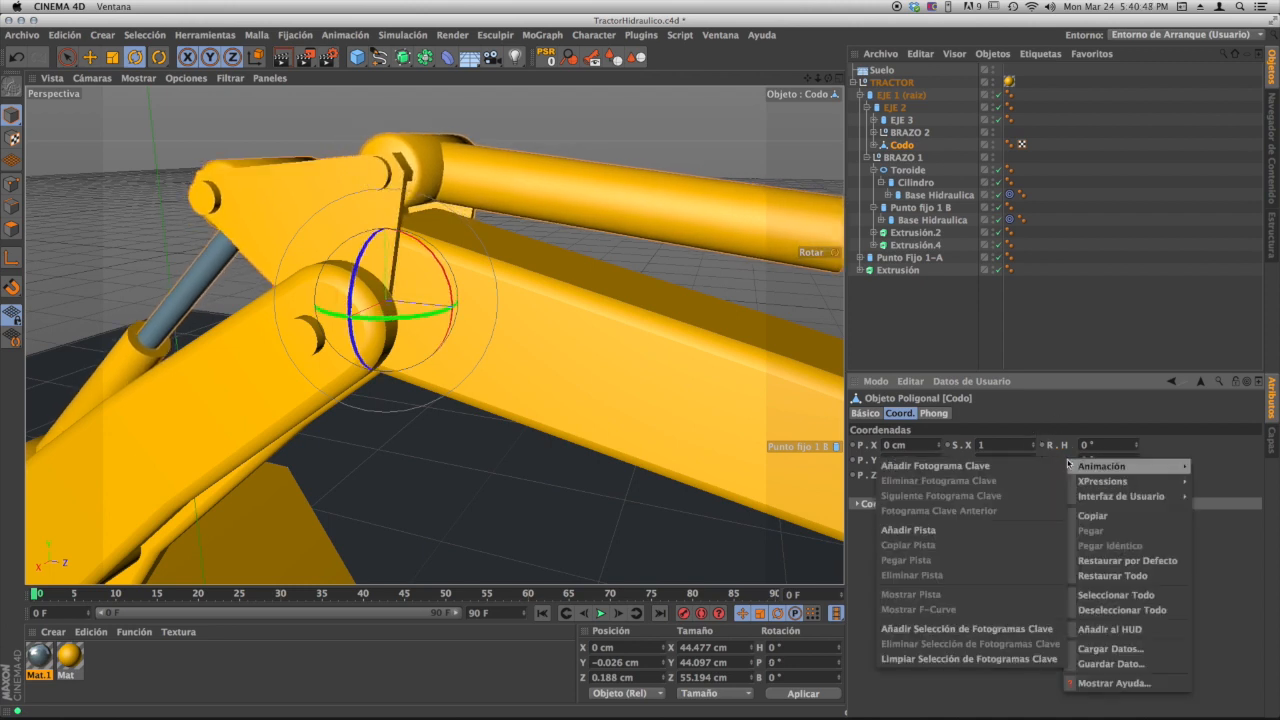
mouse_move(1119, 484)
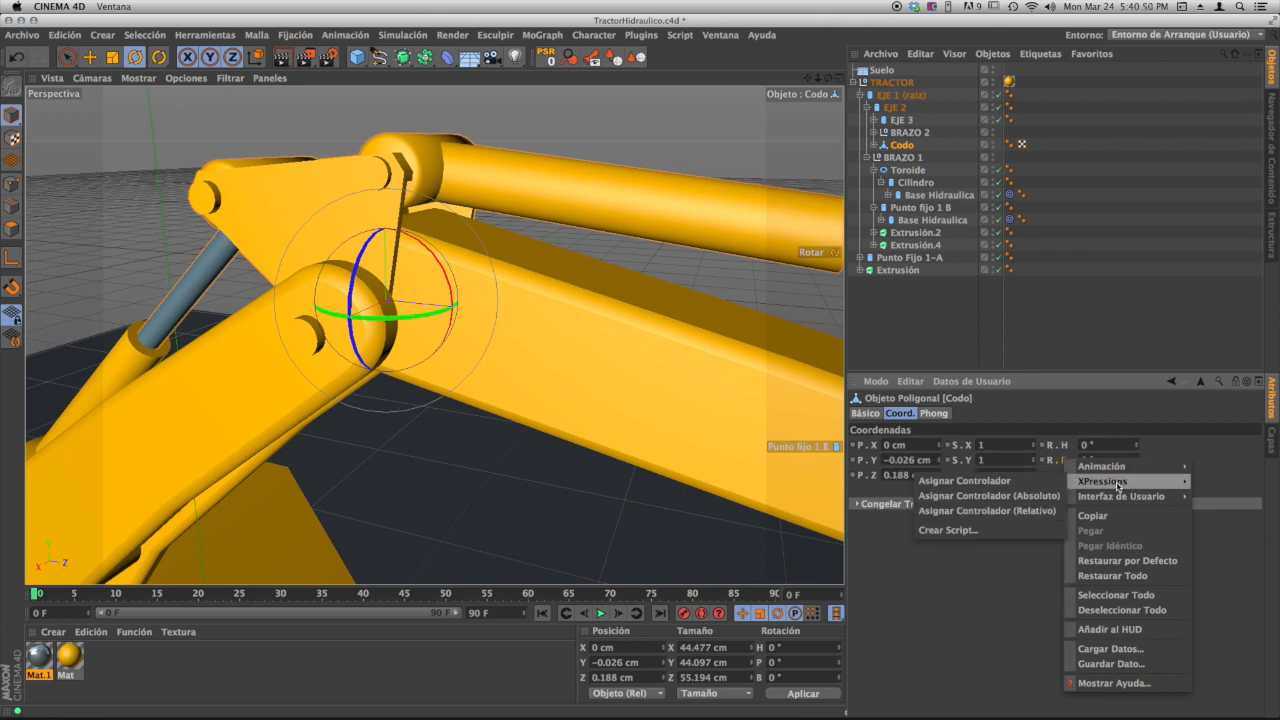
click(994, 512)
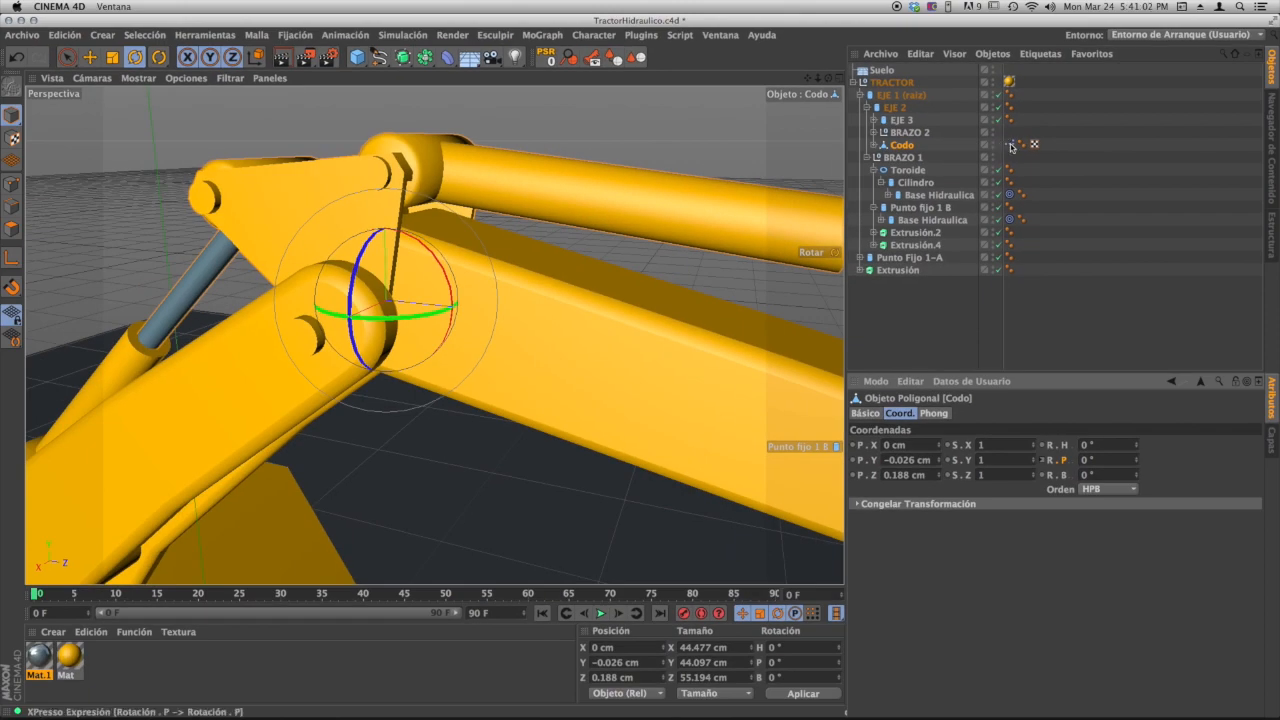
- Open Codo's XPresso expression, spread out its nodes, and show the full properties of the Rango de Mapeo node
double_click(1010, 146)
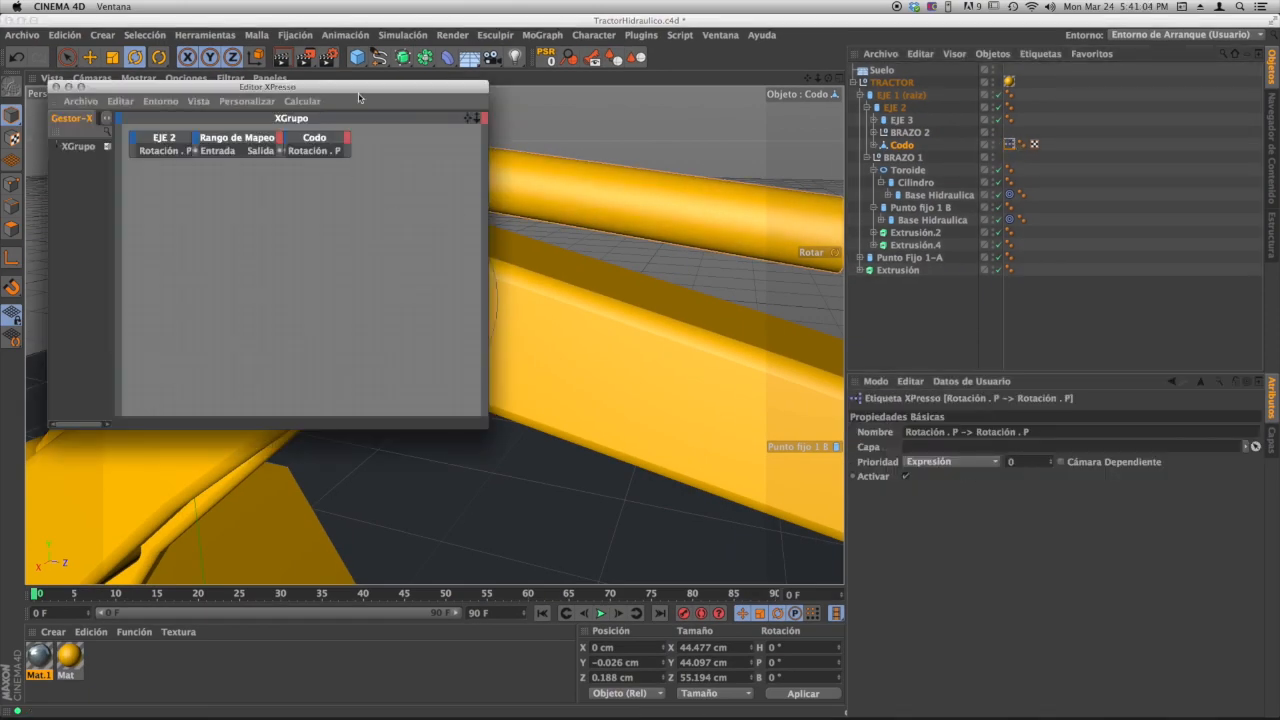
drag(369, 95, 458, 385)
drag(392, 425, 485, 428)
drag(317, 425, 362, 425)
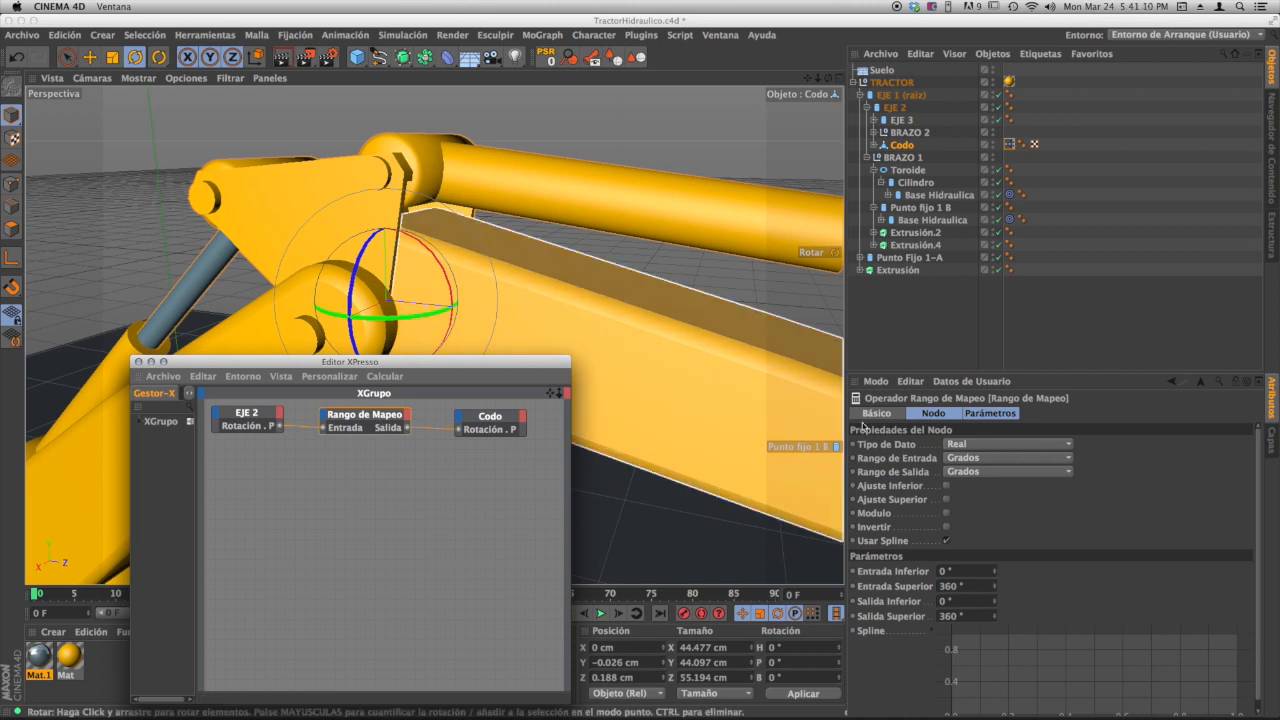
drag(993, 372, 993, 284)
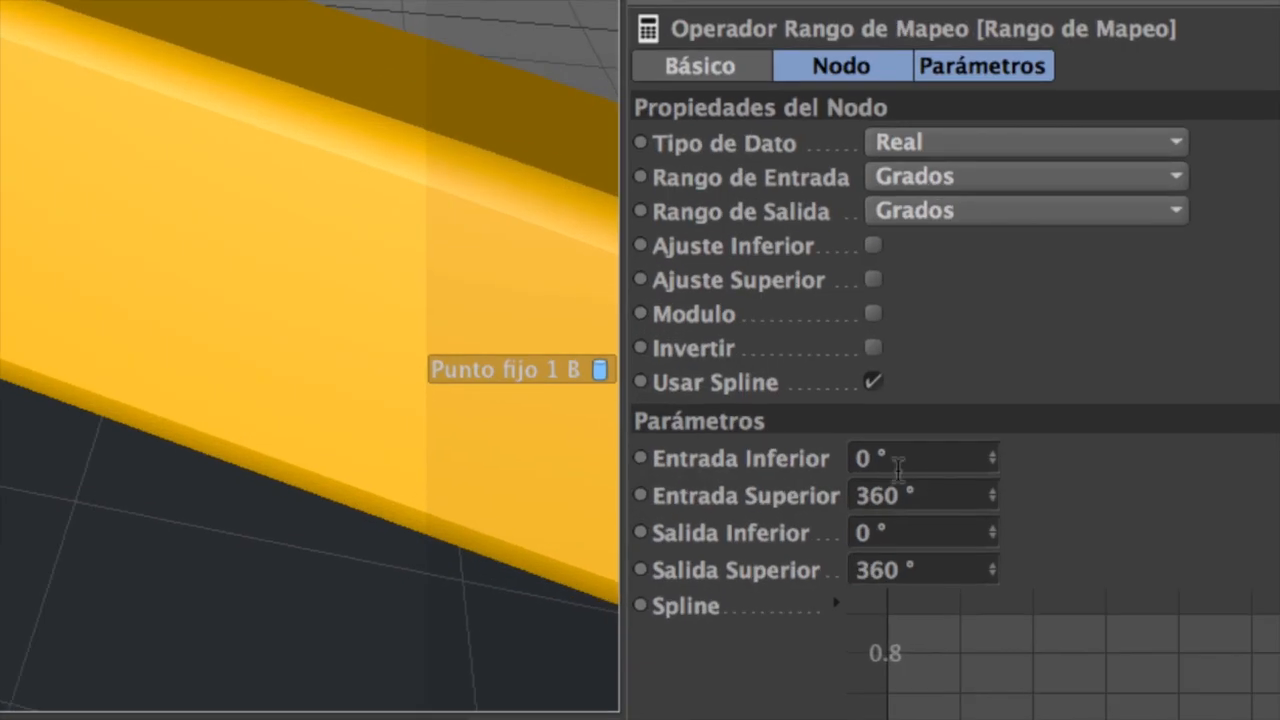
- Examine the lower and upper input and output limits of the Rango de Mapeo node
drag(918, 496, 848, 500)
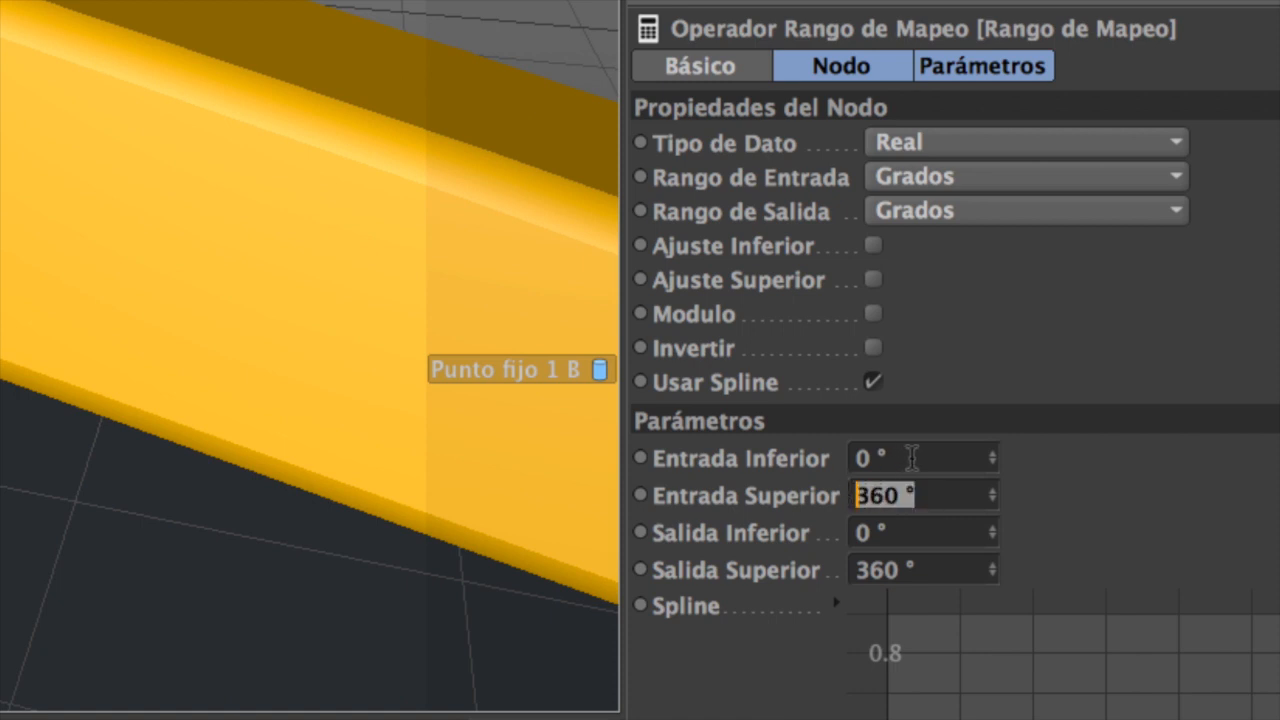
drag(911, 458, 836, 456)
drag(921, 495, 818, 491)
drag(913, 533, 834, 557)
drag(936, 570, 817, 578)
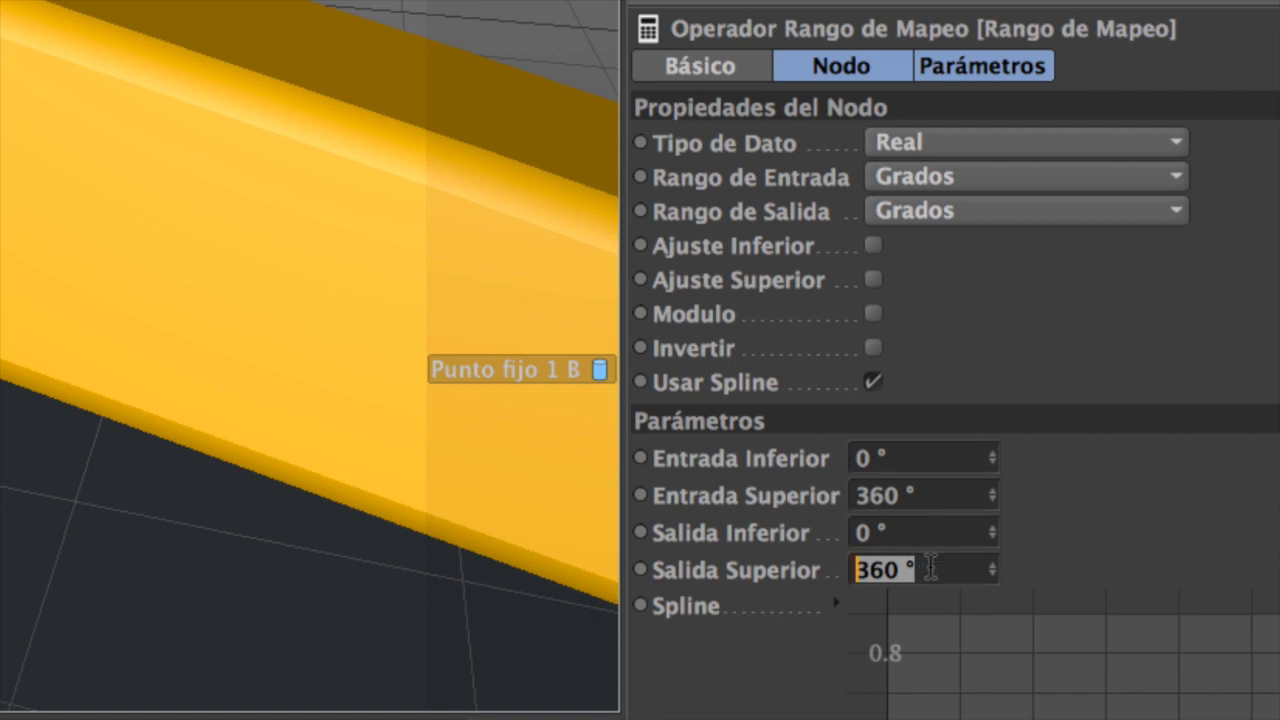
double_click(876, 532)
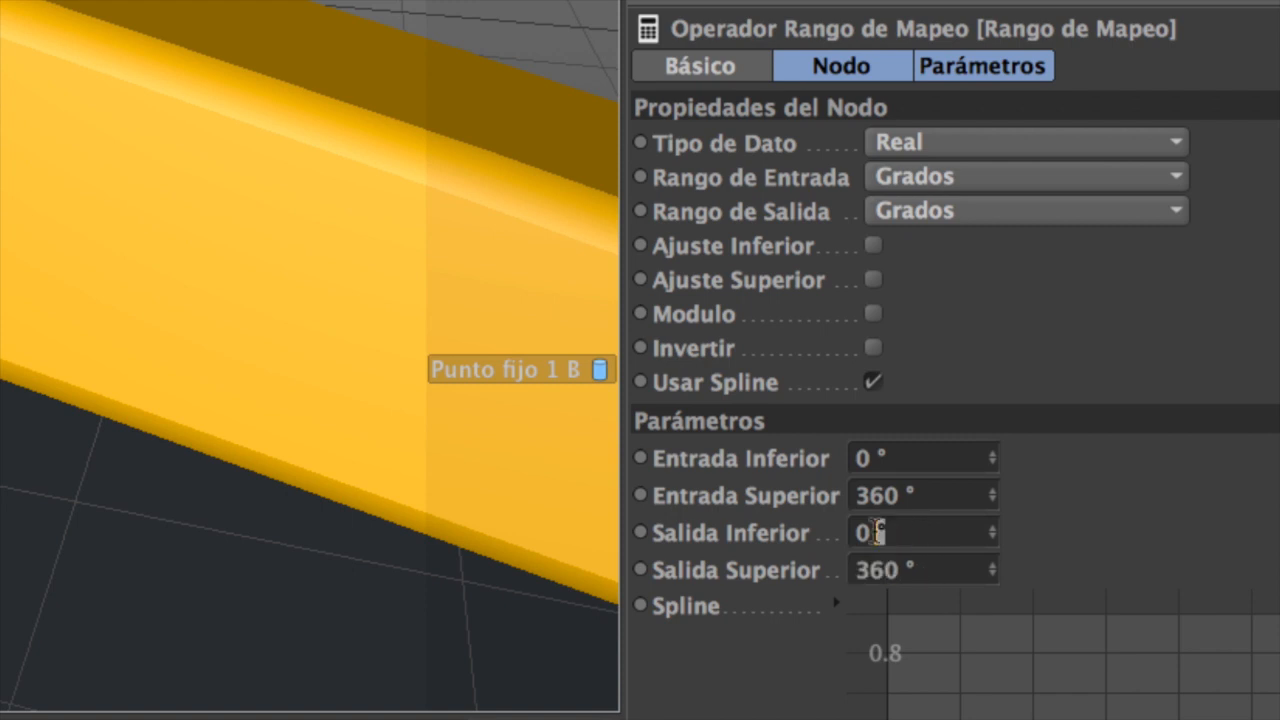
- Set the Rango de Mapeo node's Salida Superior to -180° and close the XPresso editor
click(902, 458)
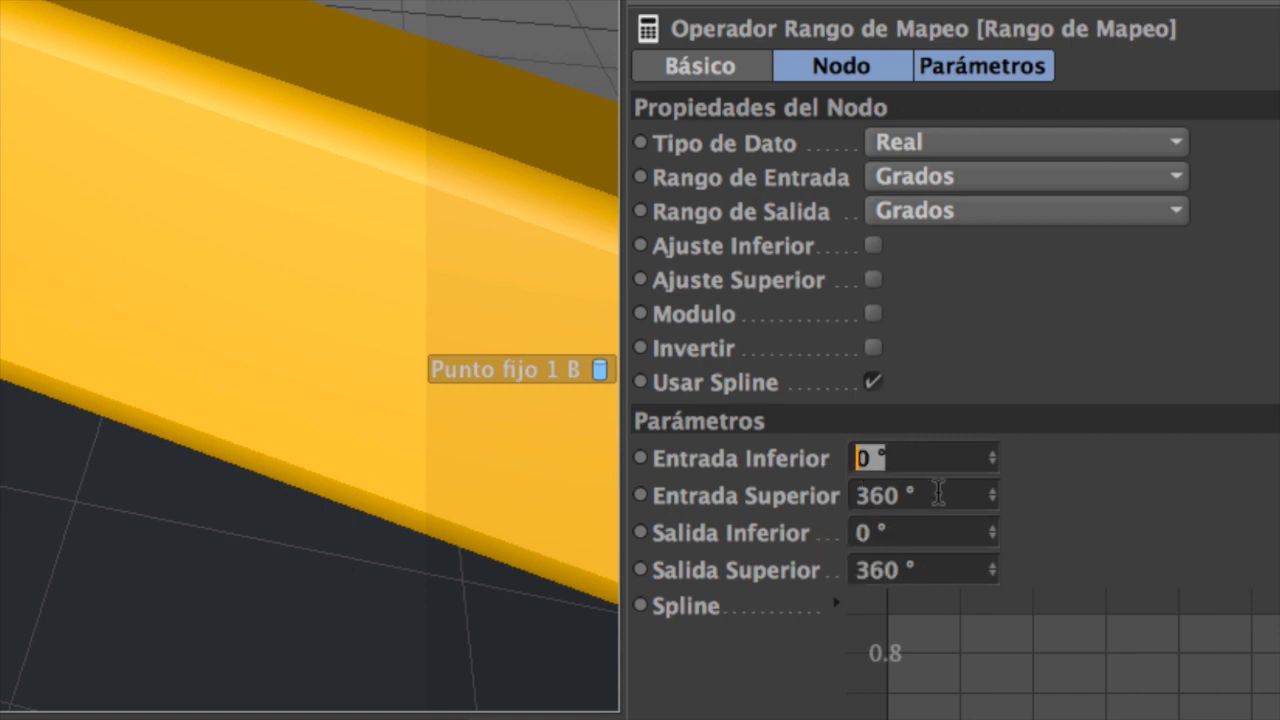
double_click(938, 492)
double_click(908, 570)
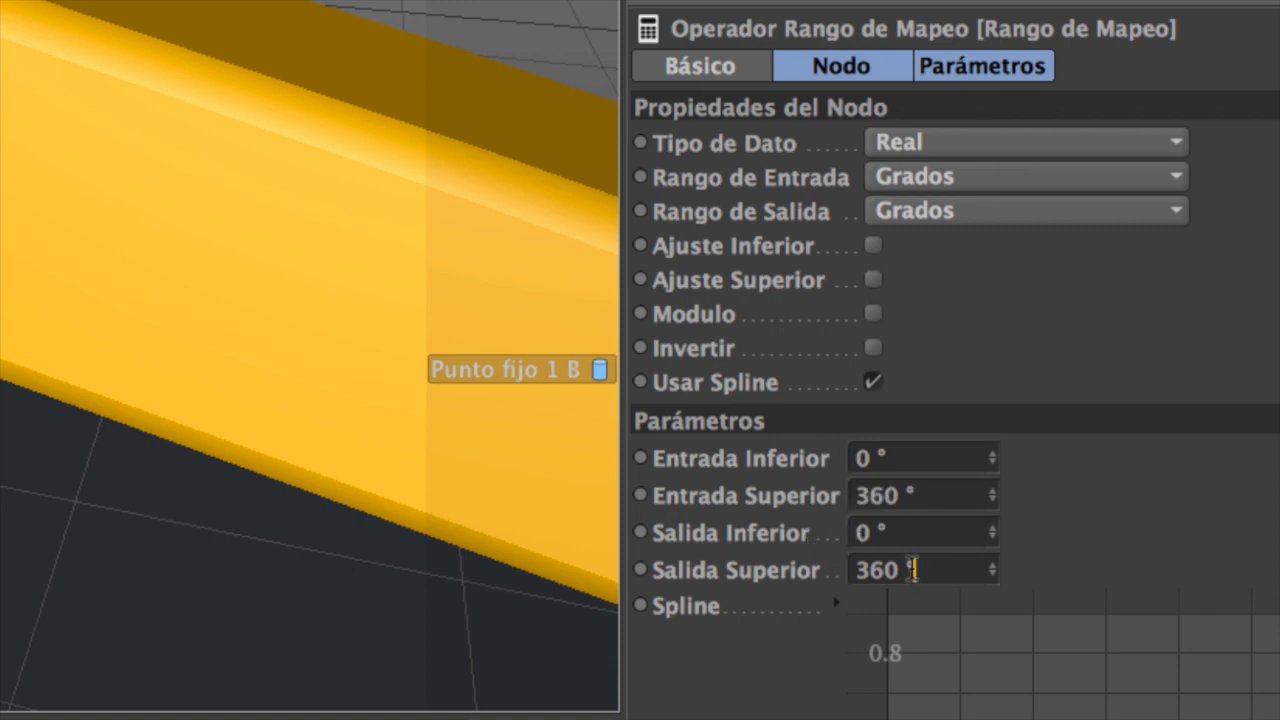
text(-180)
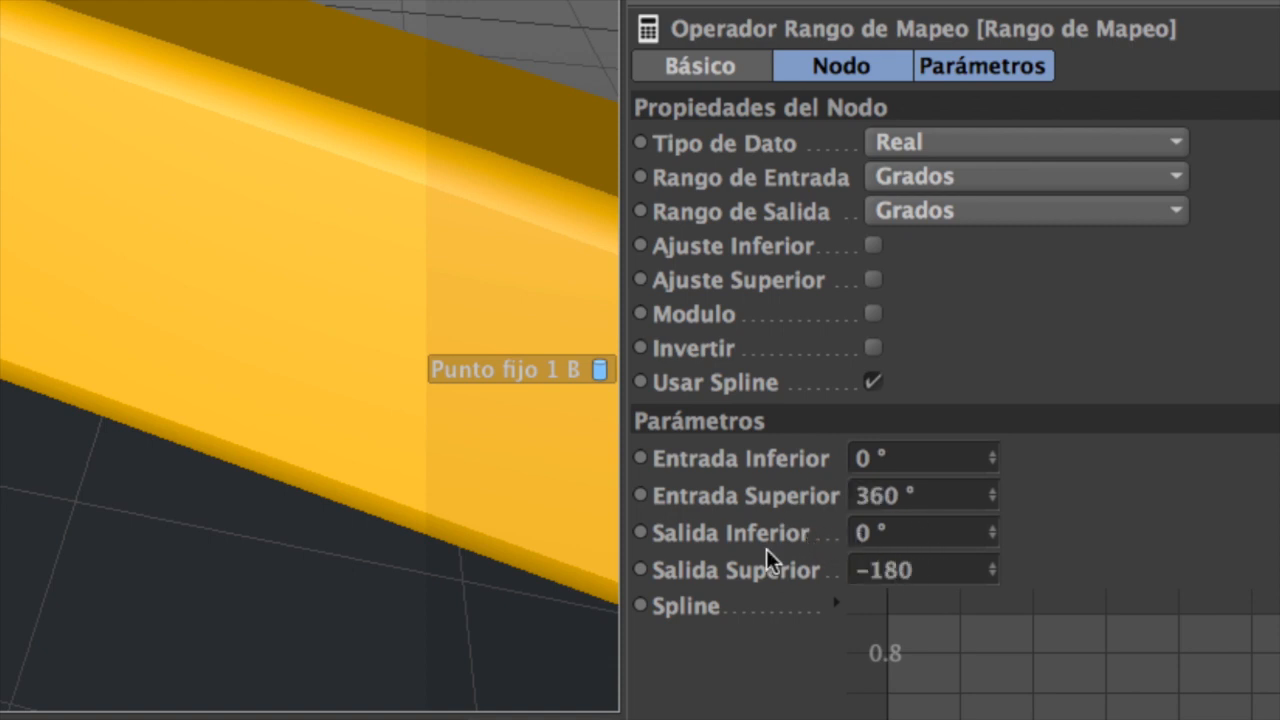
key(Return)
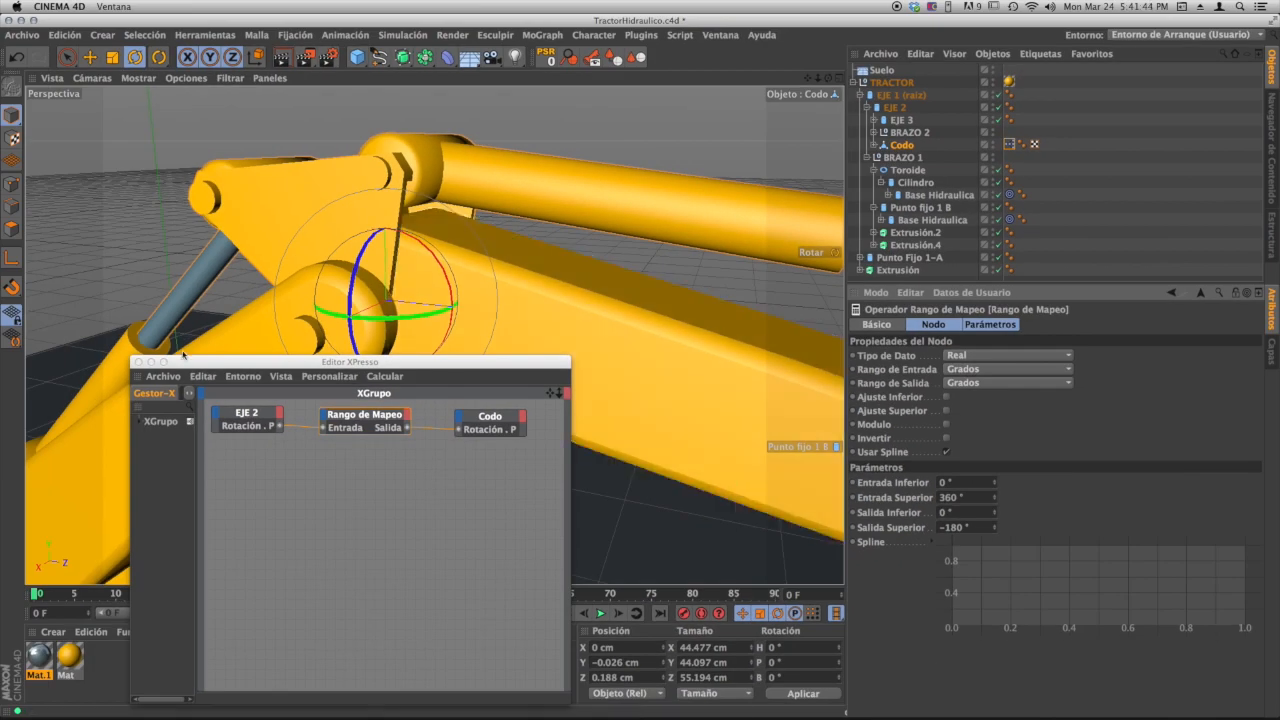
click(138, 362)
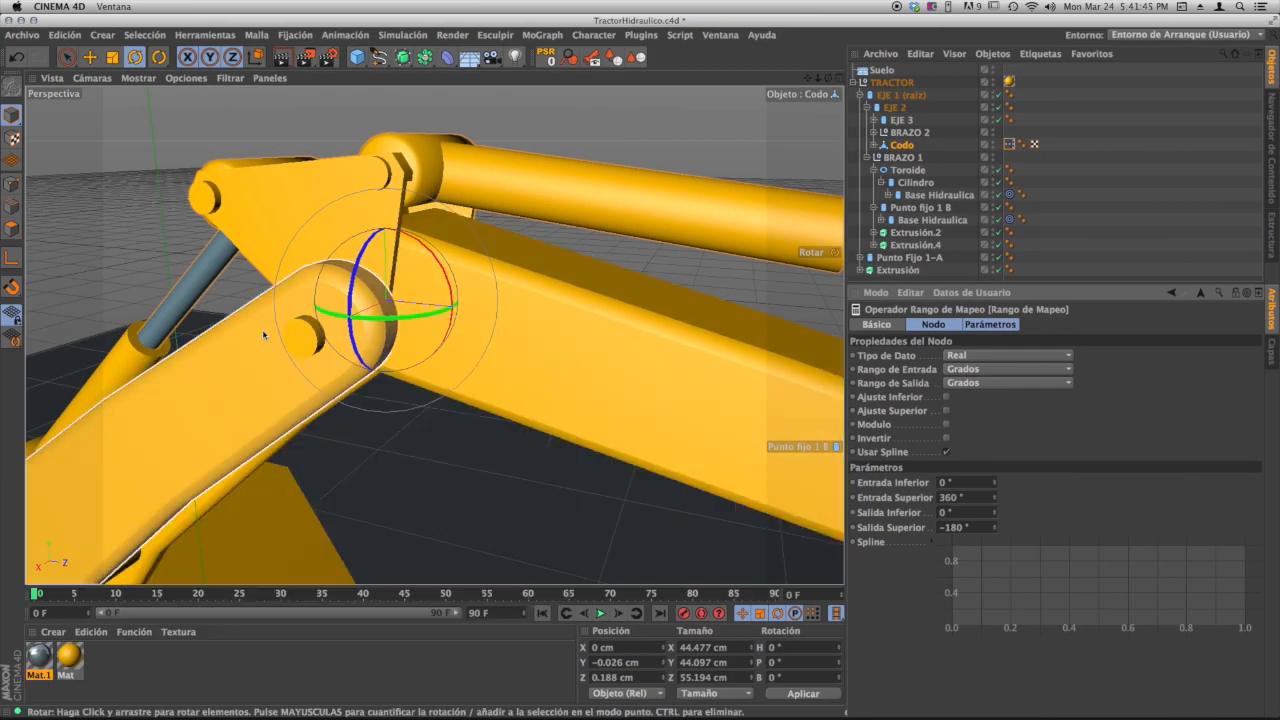
- Rotate EJE 2 to an R.P of about 10.9° to check how the driven Codo follows the arm
click(904, 120)
click(895, 107)
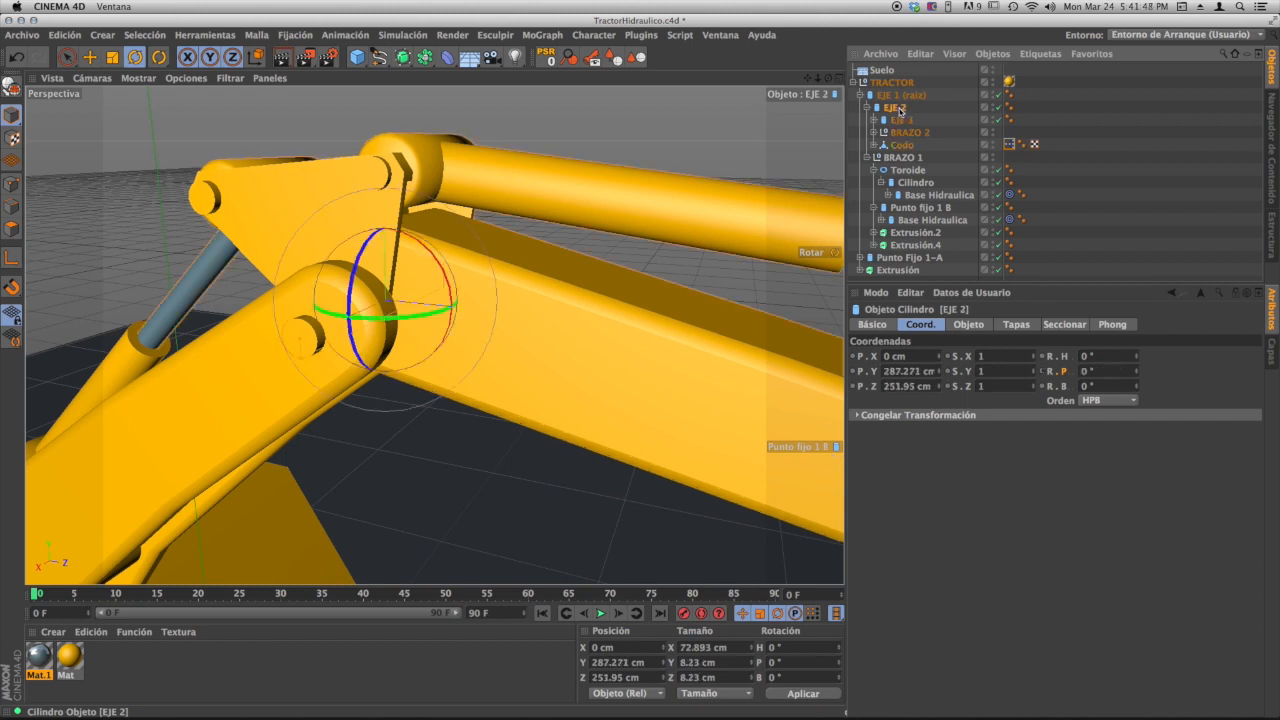
mouse_move(433, 257)
mouse_down()
mouse_move(438, 280)
mouse_move(428, 244)
mouse_move(403, 228)
mouse_move(423, 265)
mouse_up()
alt+right_drag(521, 320, 377, 341)
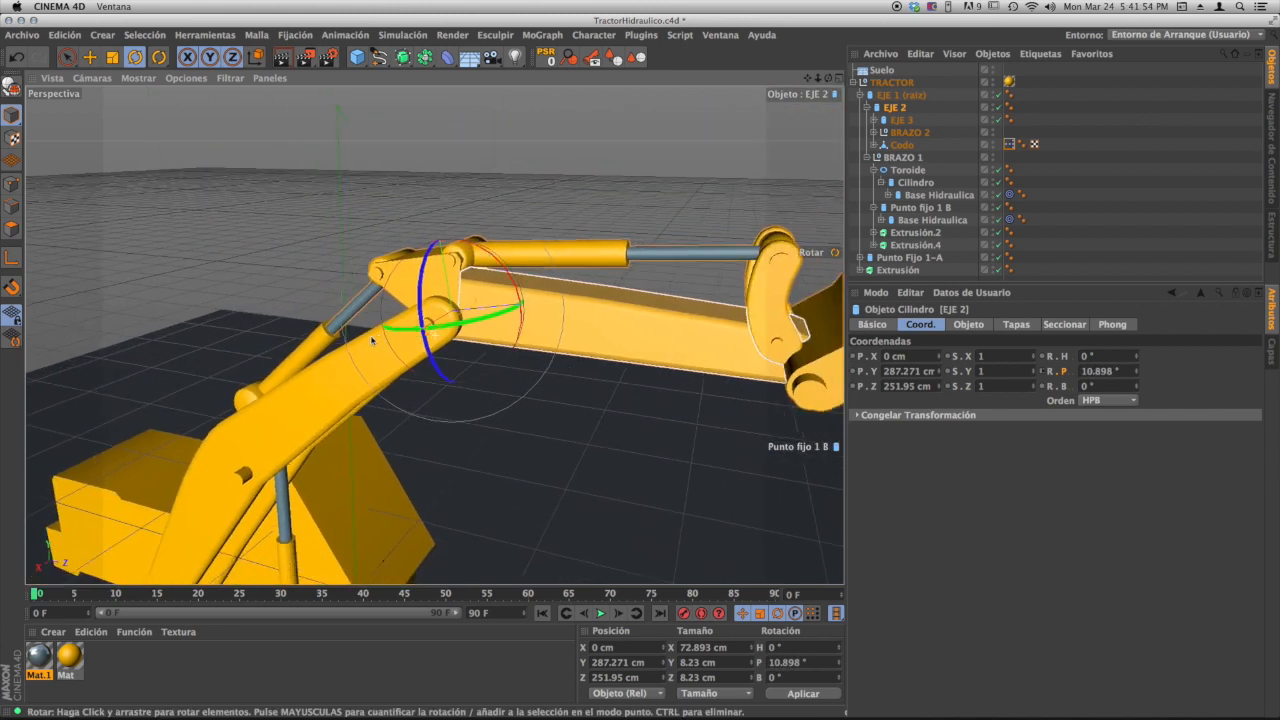
alt+drag(377, 341, 350, 338)
- Try further pitch rotations of EJE 2 to test the elbow linkage and undo each one
drag(434, 264, 365, 322)
key(super+z)
alt+drag(553, 284, 538, 238)
drag(428, 315, 386, 350)
key(super+z)
- Raise the forearm by rotating EJE 2 to an R.P of about 26.7°
scroll(386, 350, up, 3)
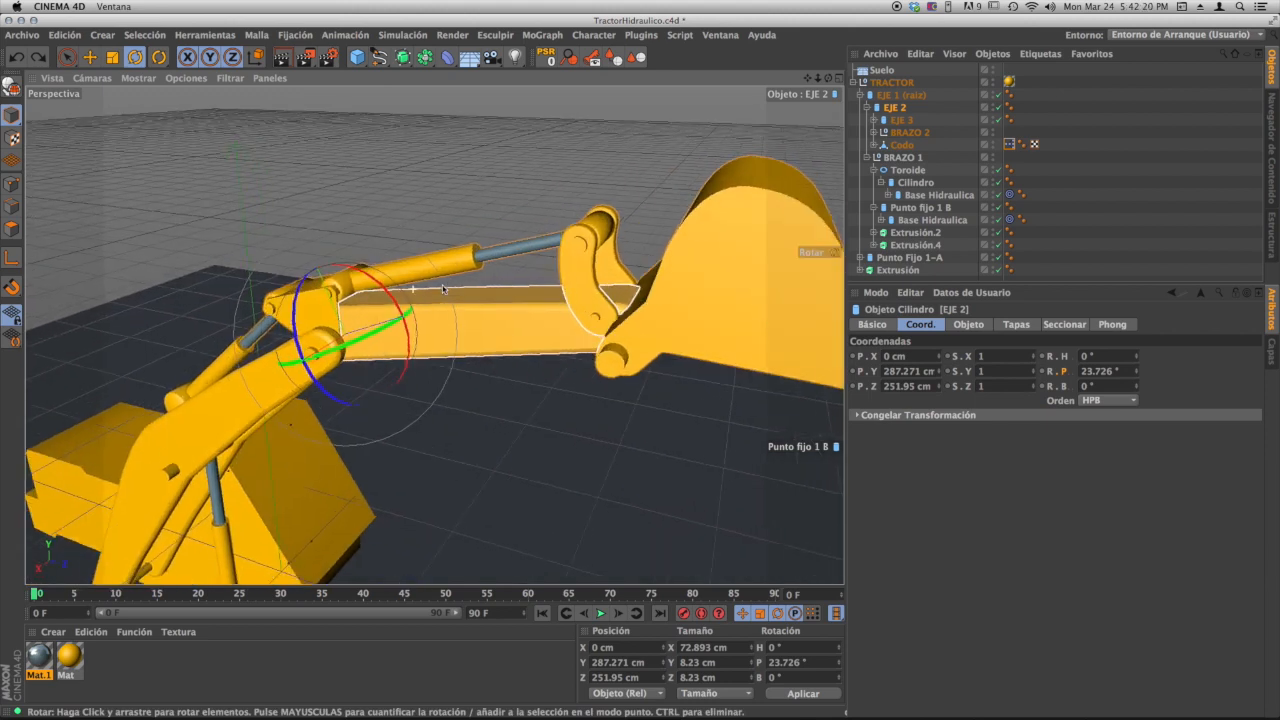
drag(386, 284, 488, 287)
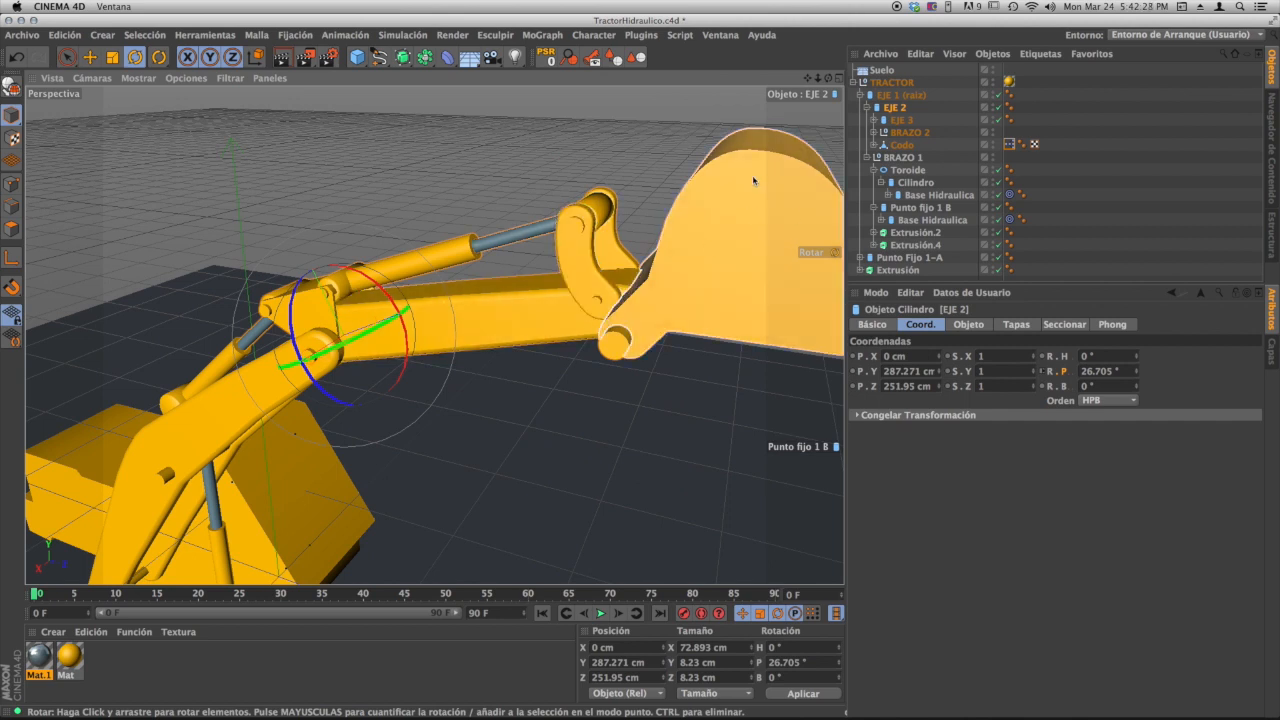
alt+middle_drag(607, 260, 528, 286)
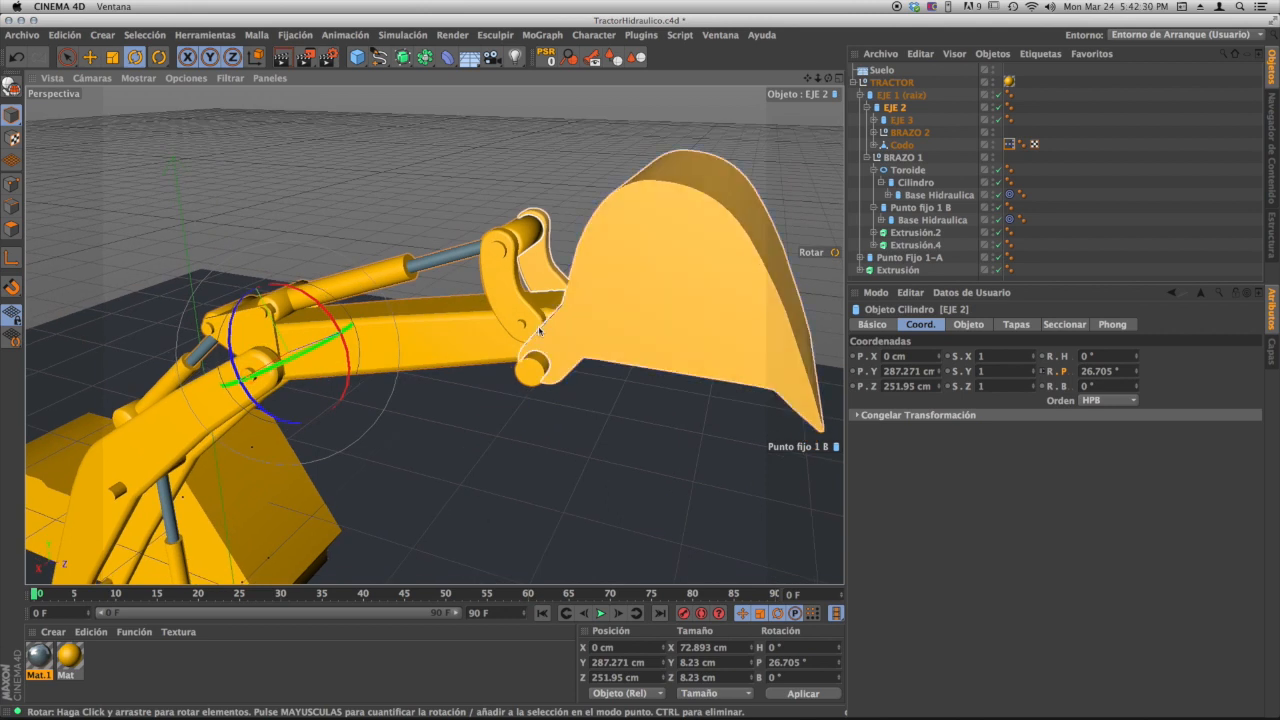
- Try rotating the Punto Fijo-Visagra pin at the bucket hinge and restore its R.P to 0°
click(525, 328)
drag(594, 260, 606, 284)
key(super+z)
click(509, 279)
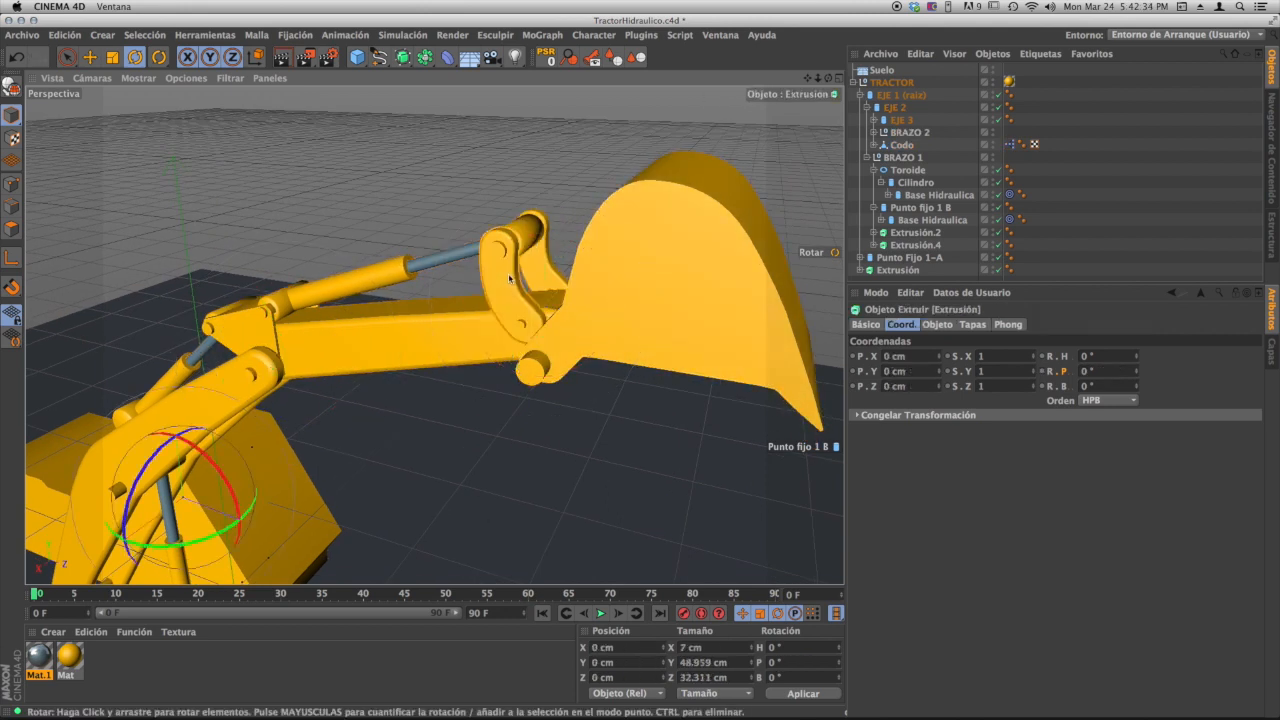
scroll(528, 285, up, 5)
alt+drag(506, 299, 485, 294)
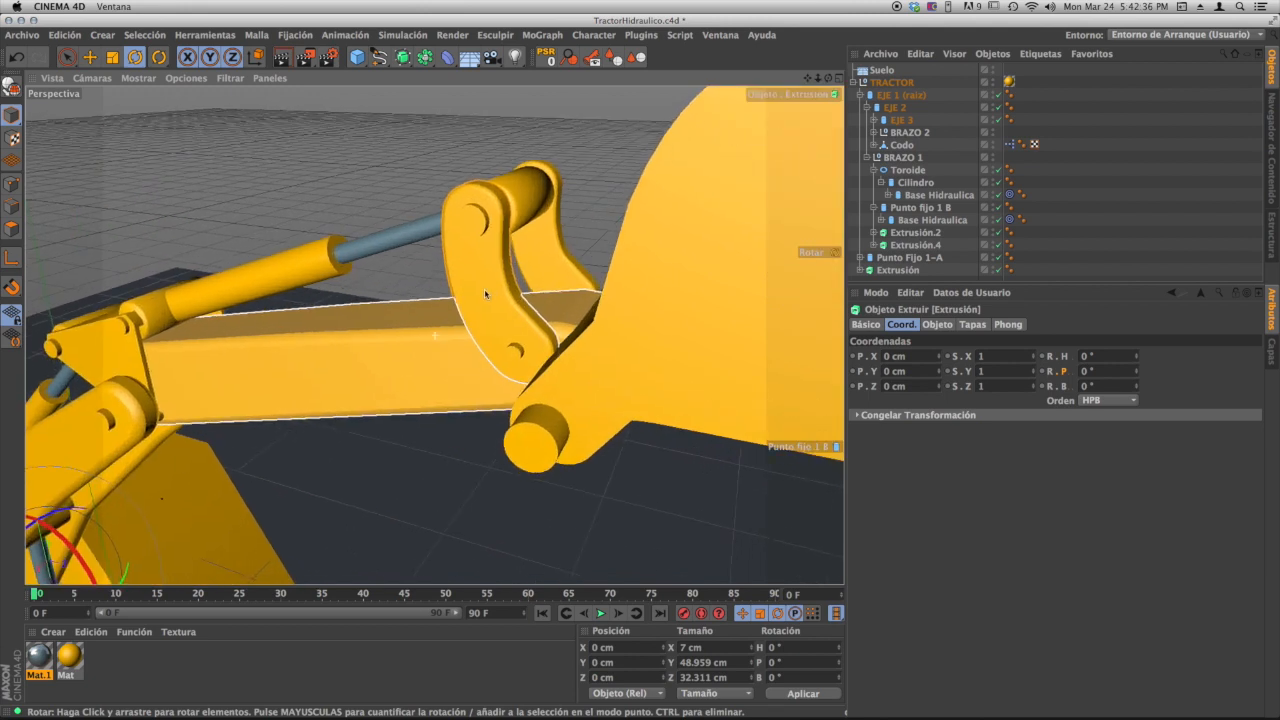
click(518, 352)
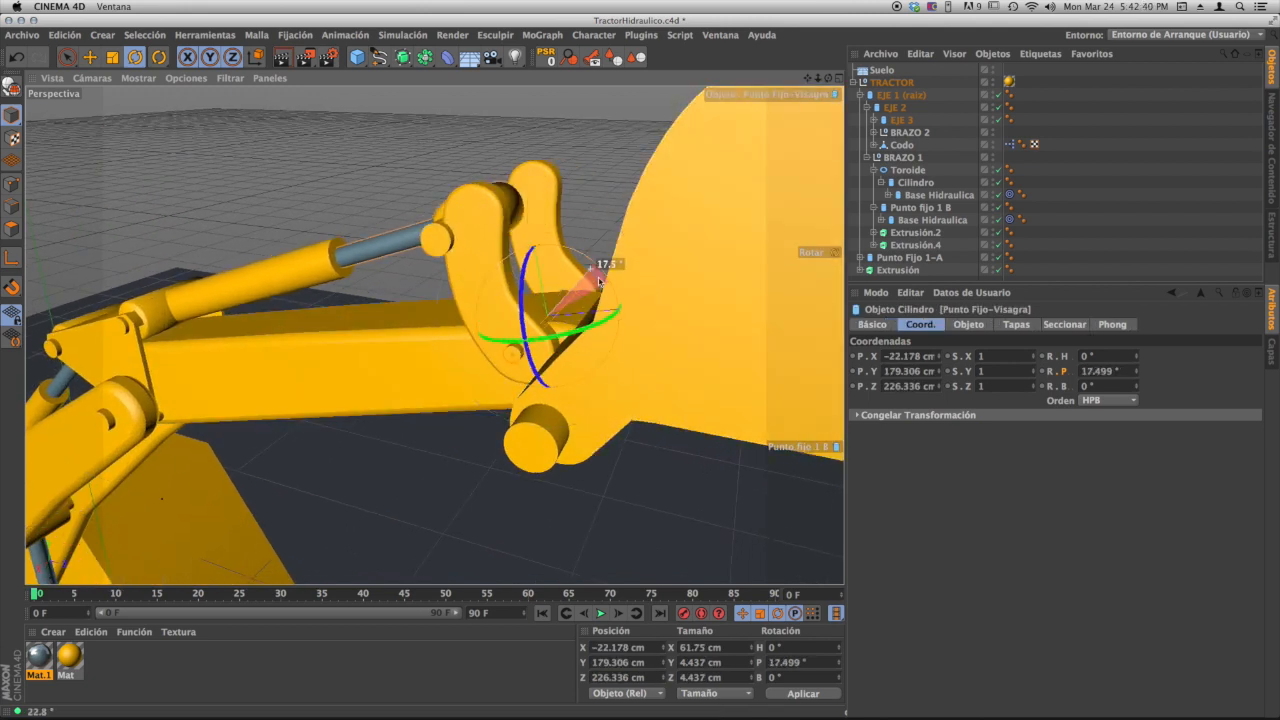
mouse_move(600, 281)
mouse_down()
mouse_move(588, 298)
mouse_move(603, 283)
mouse_move(551, 303)
mouse_move(595, 296)
mouse_move(591, 263)
mouse_move(590, 285)
mouse_up()
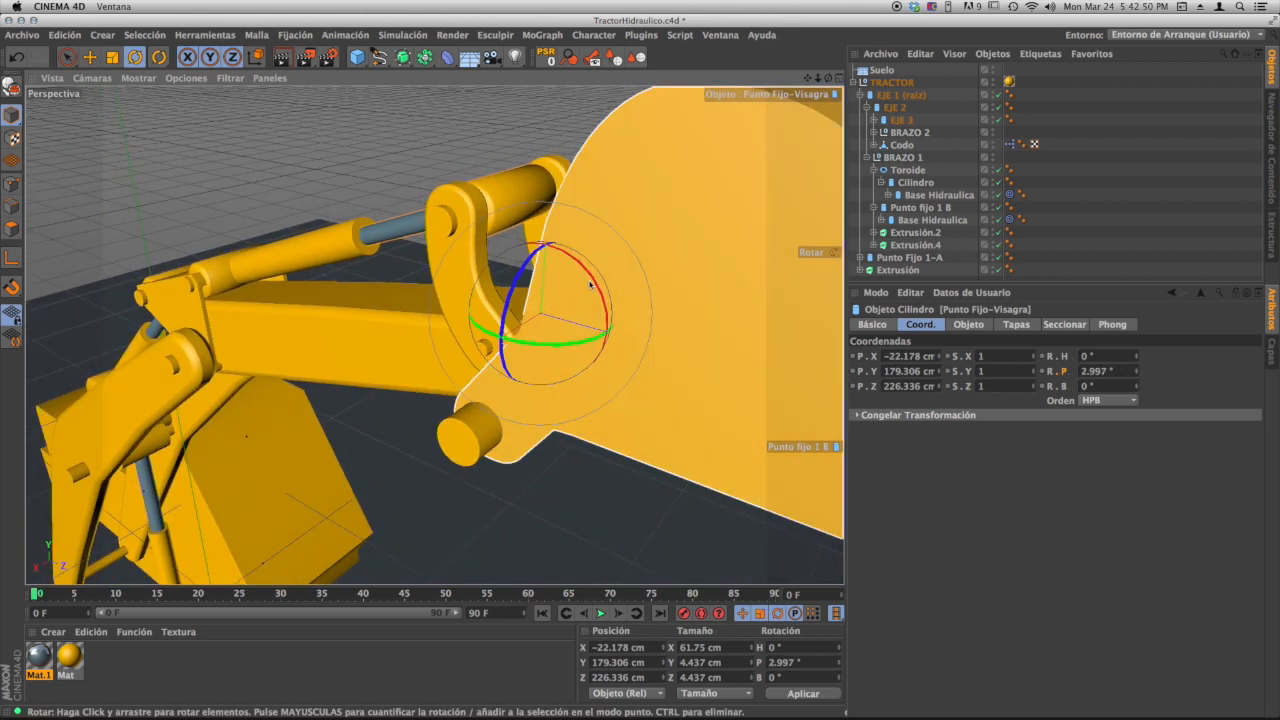
alt+drag(542, 326, 511, 318)
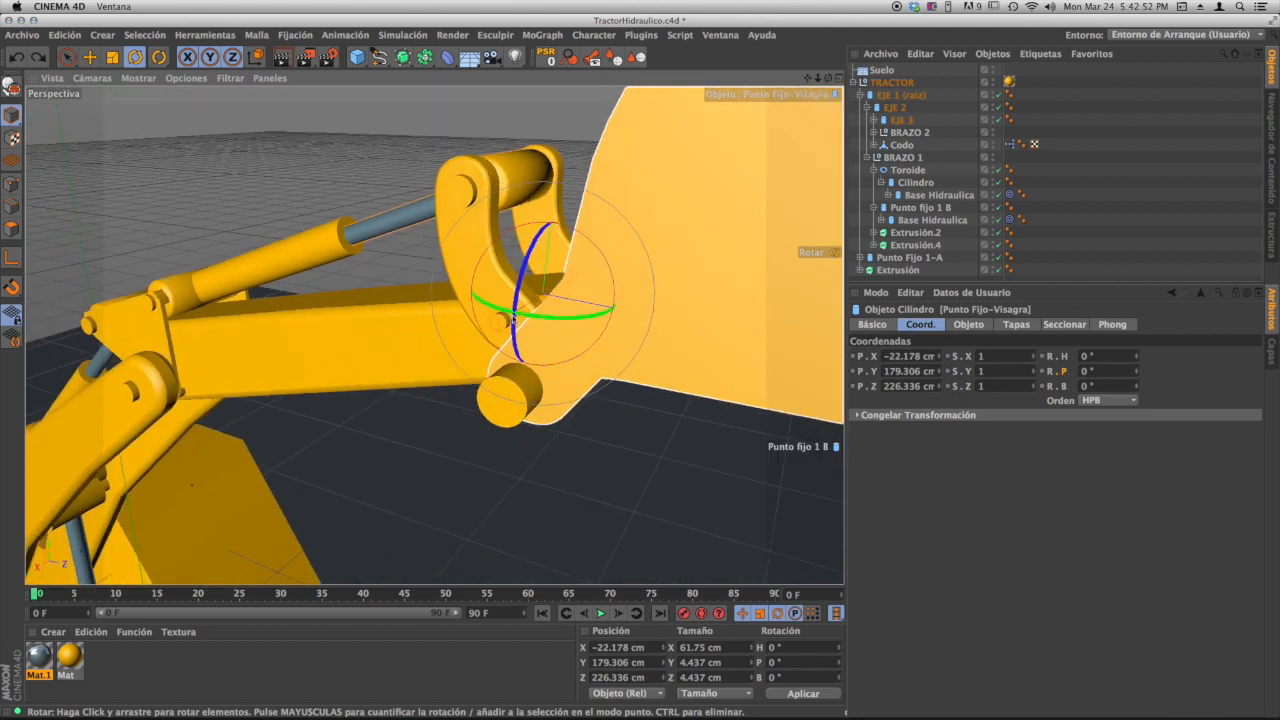
- Select the VISAGRAS null under EJE 3, enable axis modification with the Move tool, and show the Derecha view
click(874, 120)
click(916, 133)
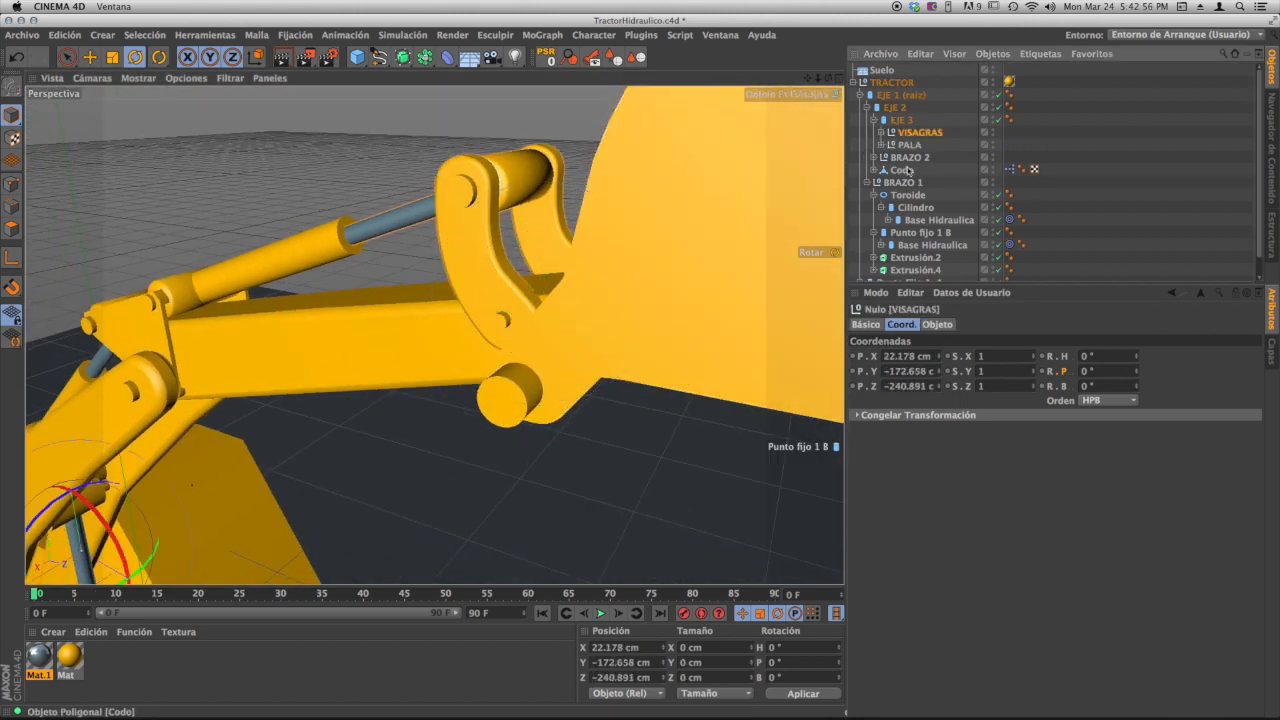
alt+right_drag(625, 284, 267, 432)
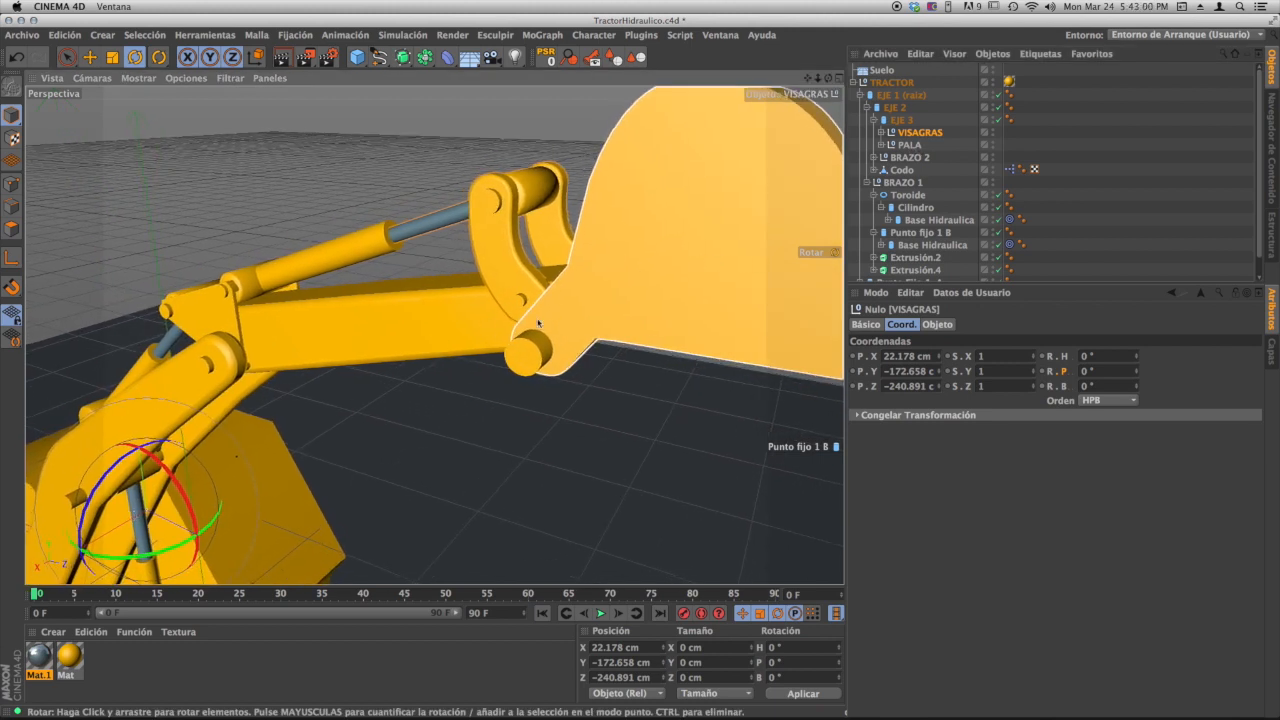
alt+drag(538, 323, 586, 300)
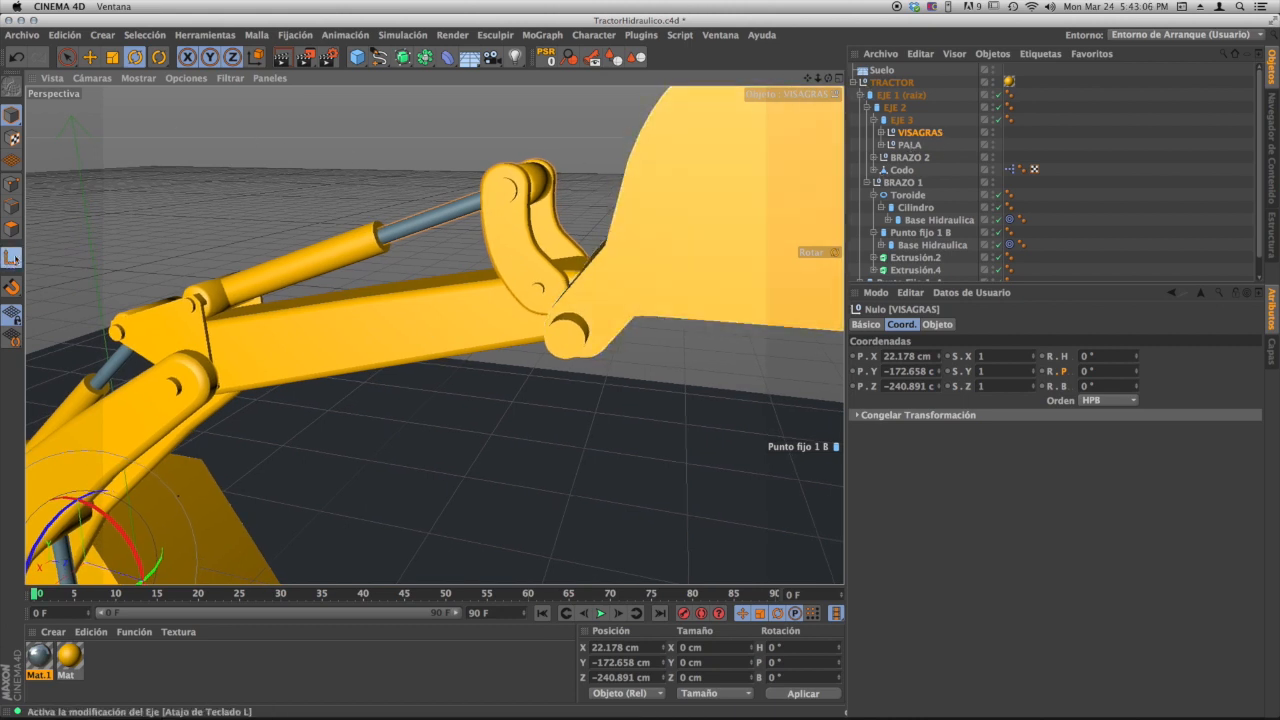
click(89, 57)
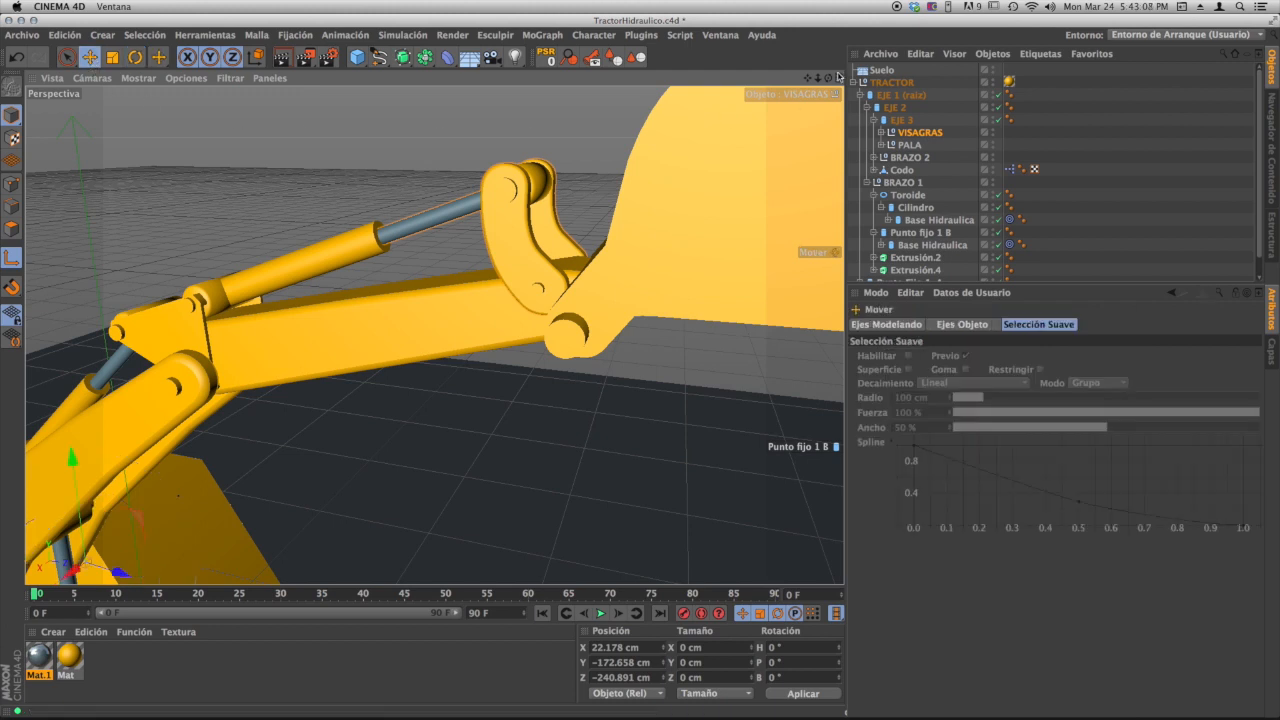
middle_click(512, 303)
middle_click(418, 355)
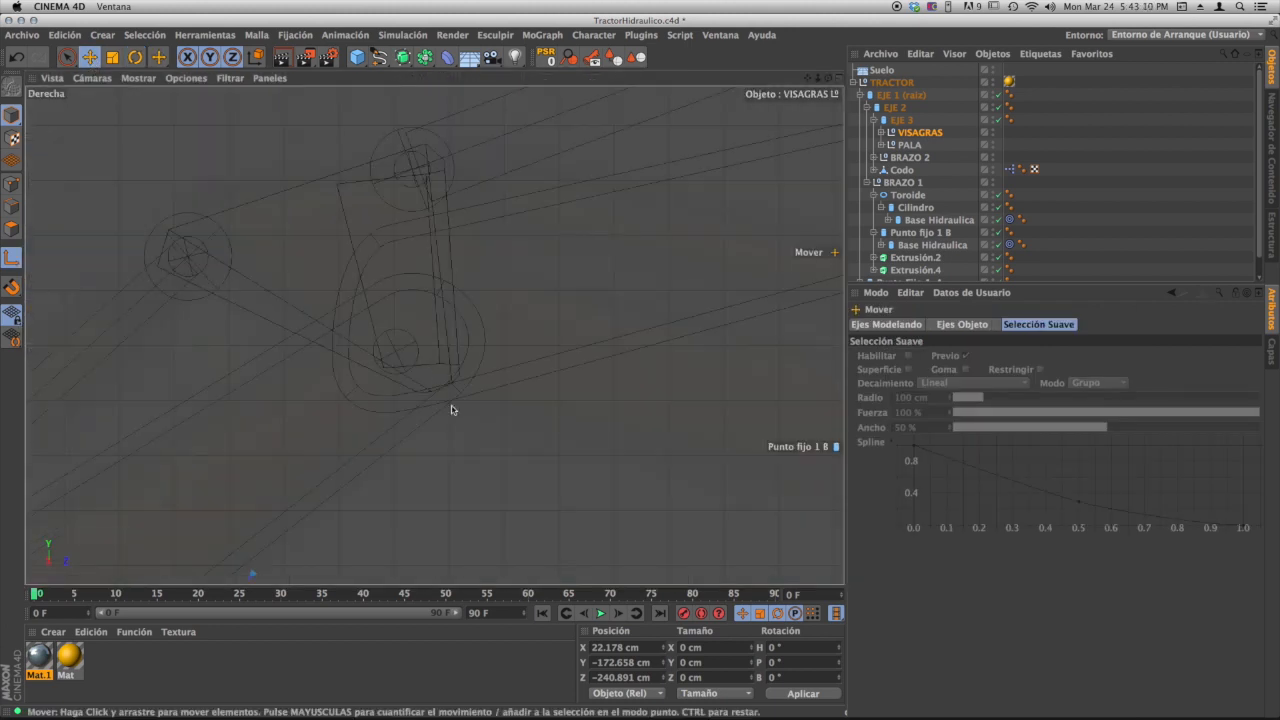
- Move the VISAGRAS axis onto the lower hinge pin, at about Y 6.6 cm and Z -14.7 cm, and return to the perspective view
scroll(409, 460, up, 5)
drag(421, 375, 727, 177)
scroll(611, 243, up, 8)
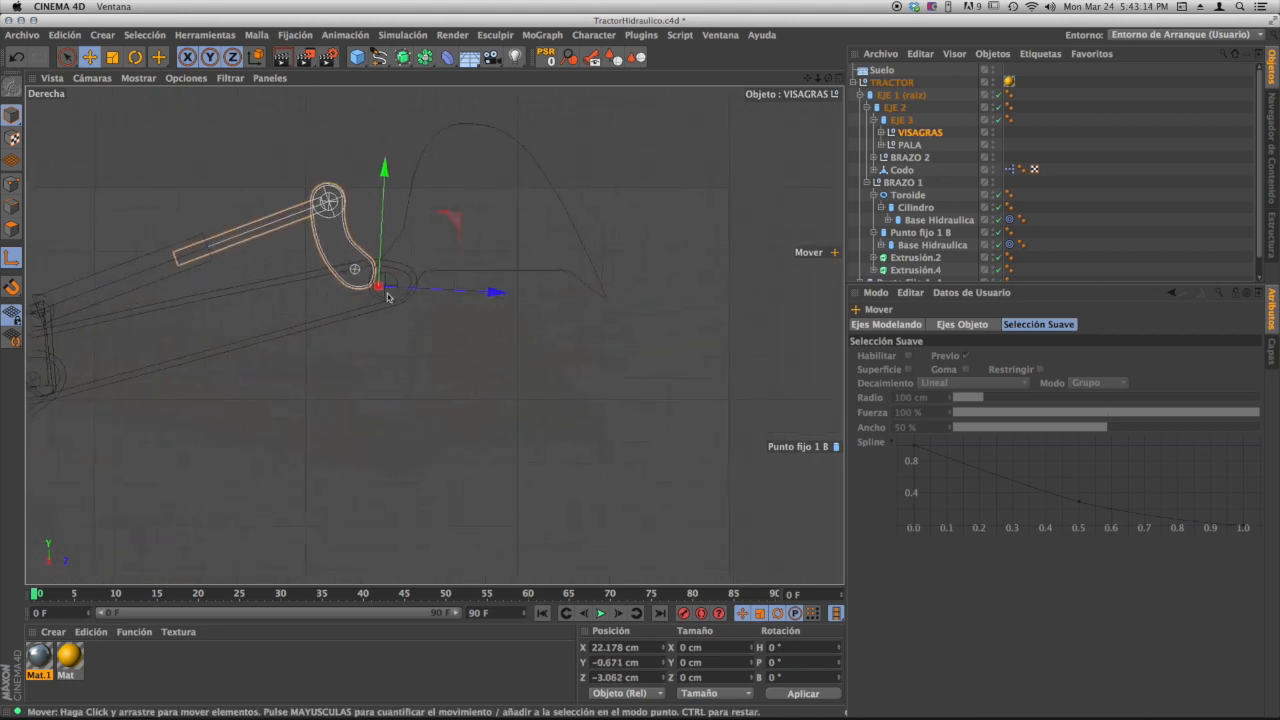
drag(491, 352, 415, 233)
scroll(435, 360, down, 6)
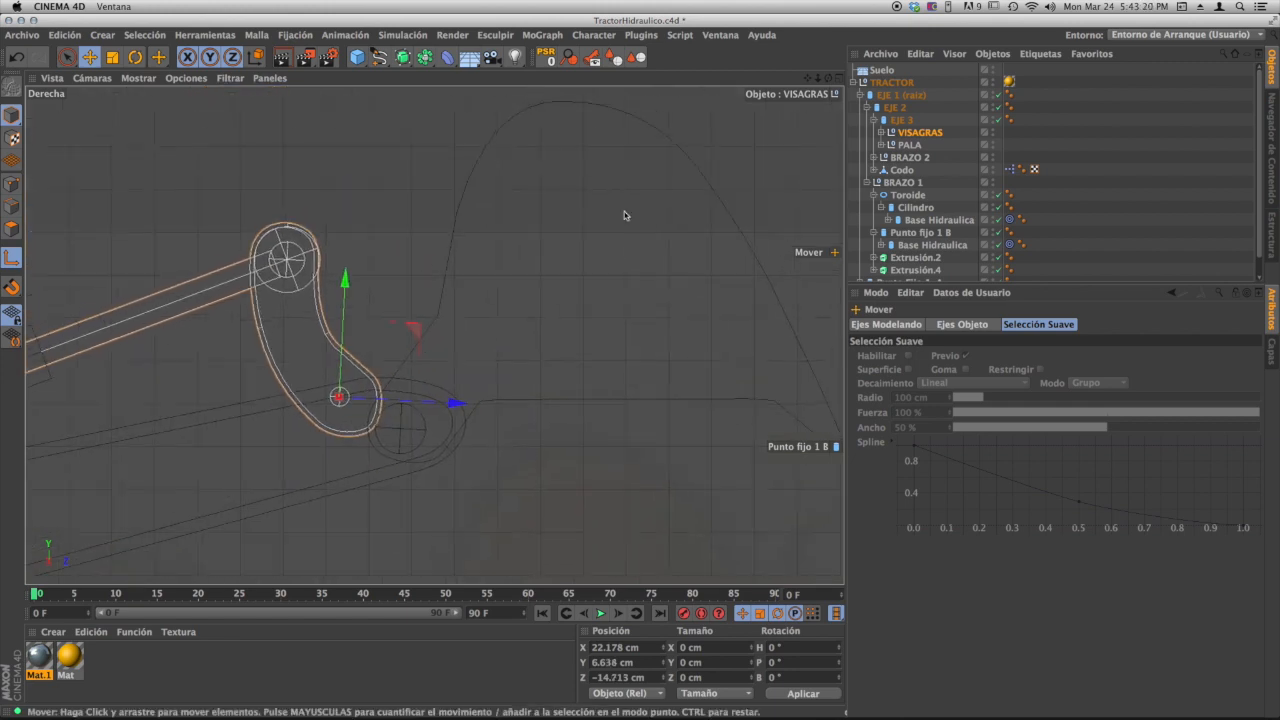
click(839, 77)
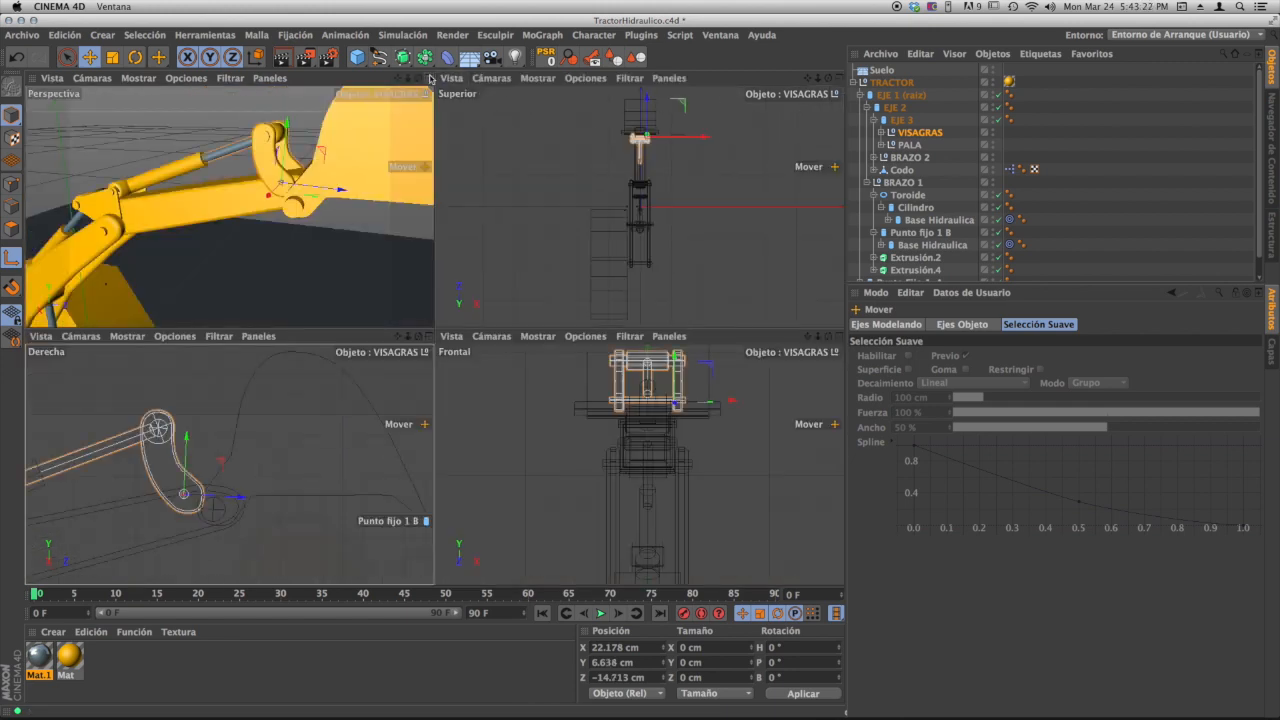
click(428, 77)
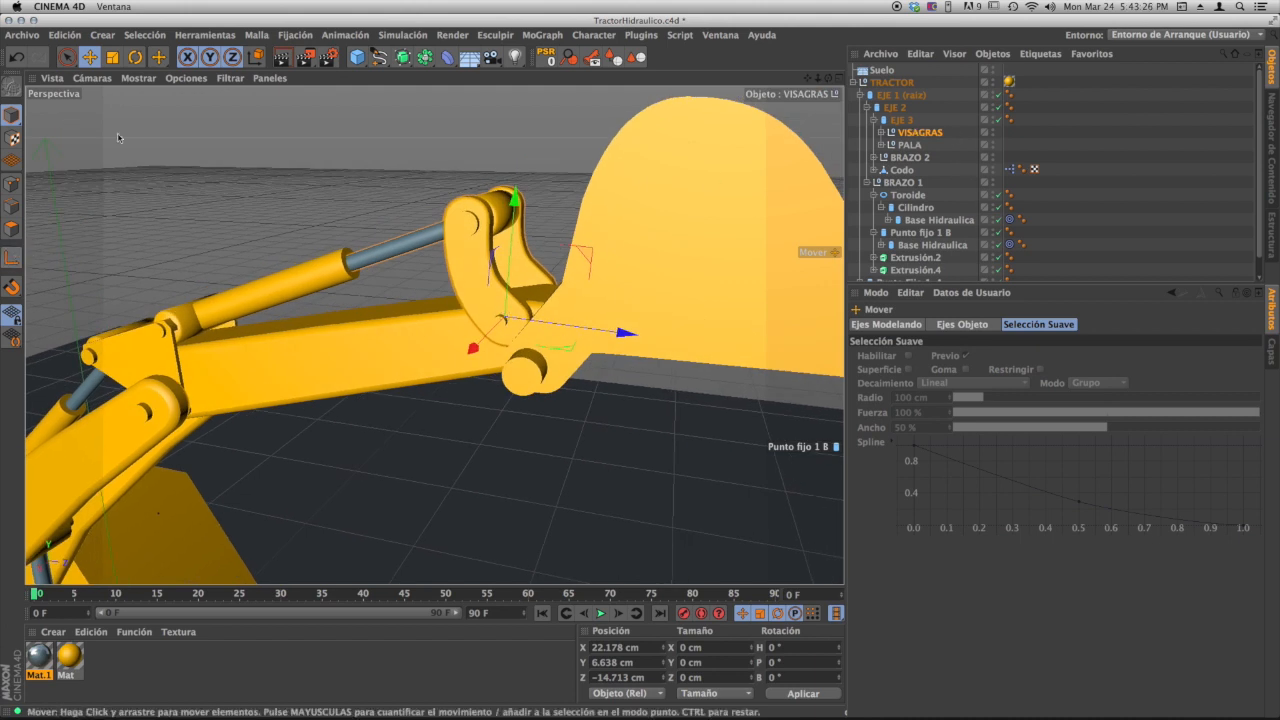
- Try rotating VISAGRAS about its relocated axis and undo the rotation
click(135, 57)
mouse_move(566, 281)
mouse_down()
mouse_move(566, 293)
mouse_move(560, 268)
mouse_move(551, 277)
mouse_up()
key(super+z)
alt+drag(544, 332, 550, 305)
key(super+z)
- Lower the forearm by rotating EJE 2 to an R.P of about -37°
click(905, 121)
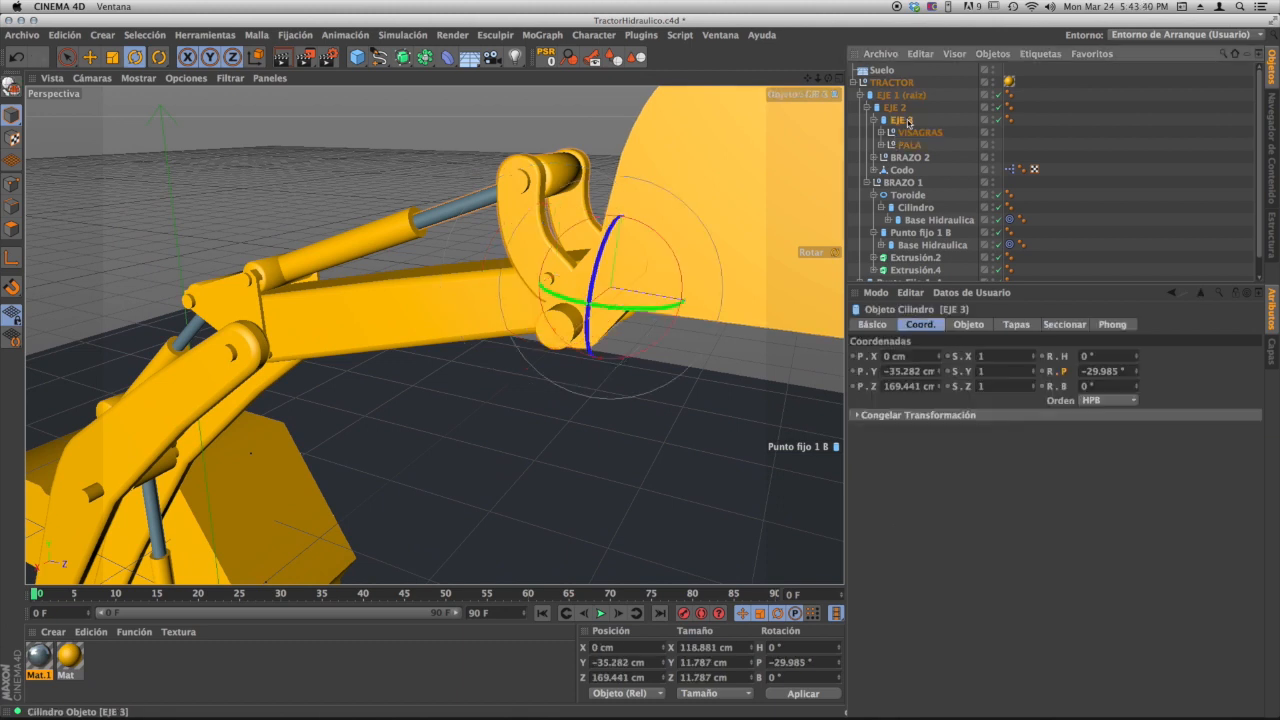
click(895, 107)
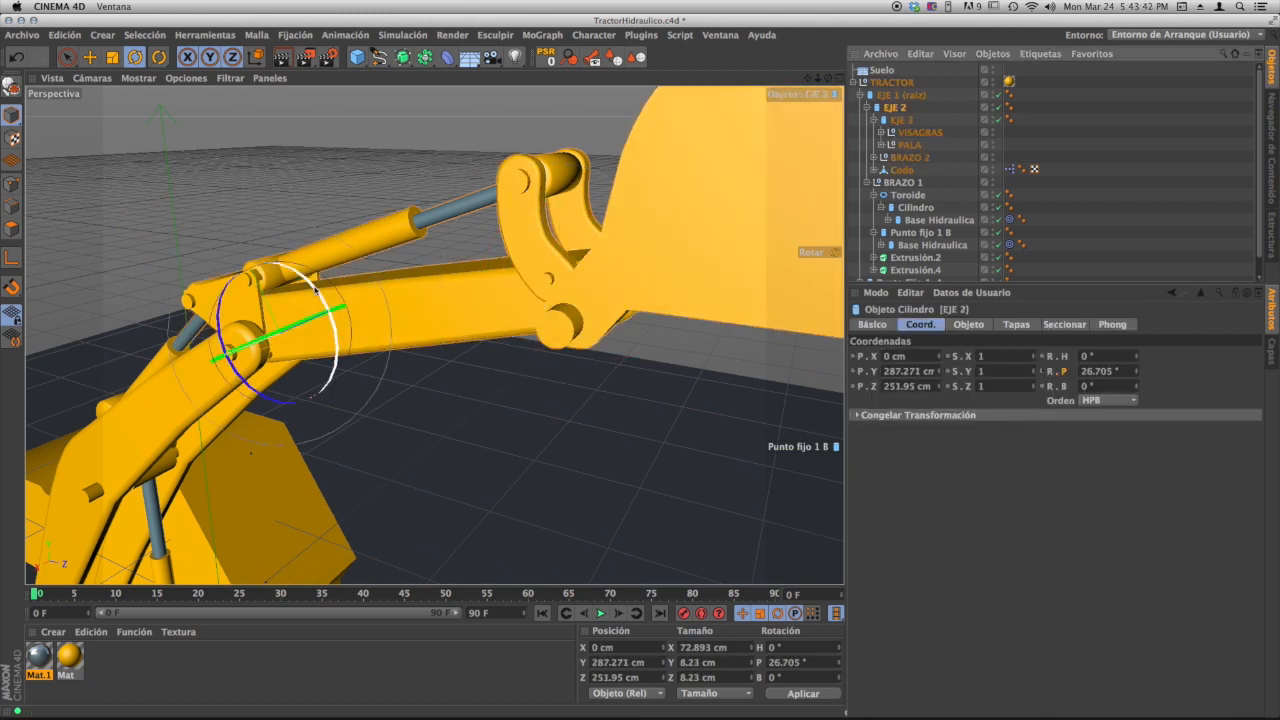
drag(305, 295, 322, 365)
alt+middle_drag(434, 335, 443, 399)
alt+drag(443, 399, 418, 383)
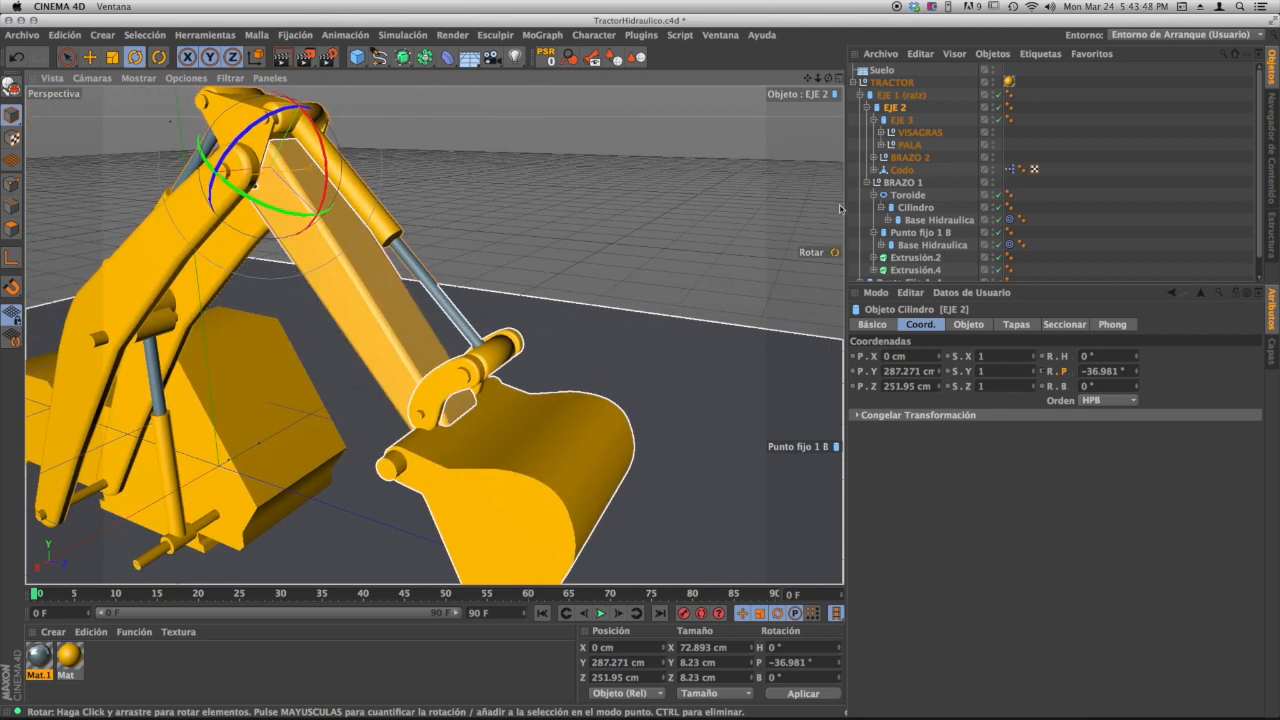
- Try rotating VISAGRAS to about 50° in R.P, and undo it together with EJE 2's last rotation
click(916, 133)
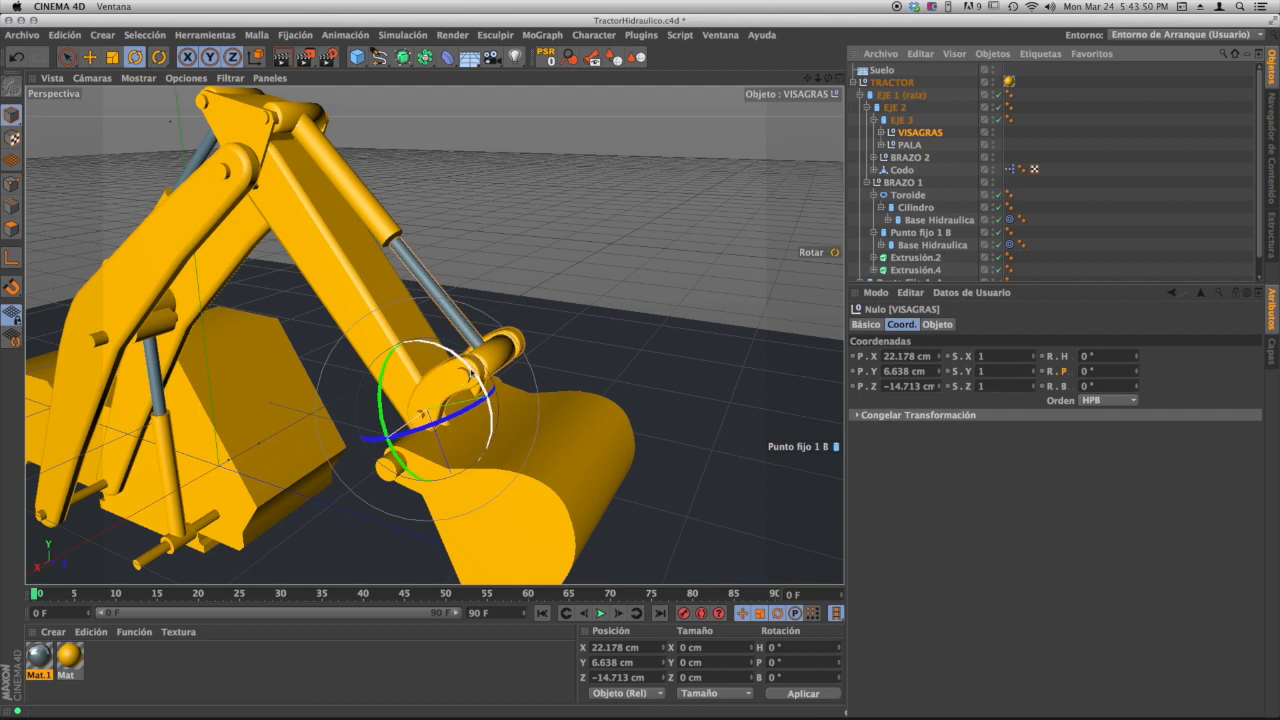
drag(472, 356, 419, 340)
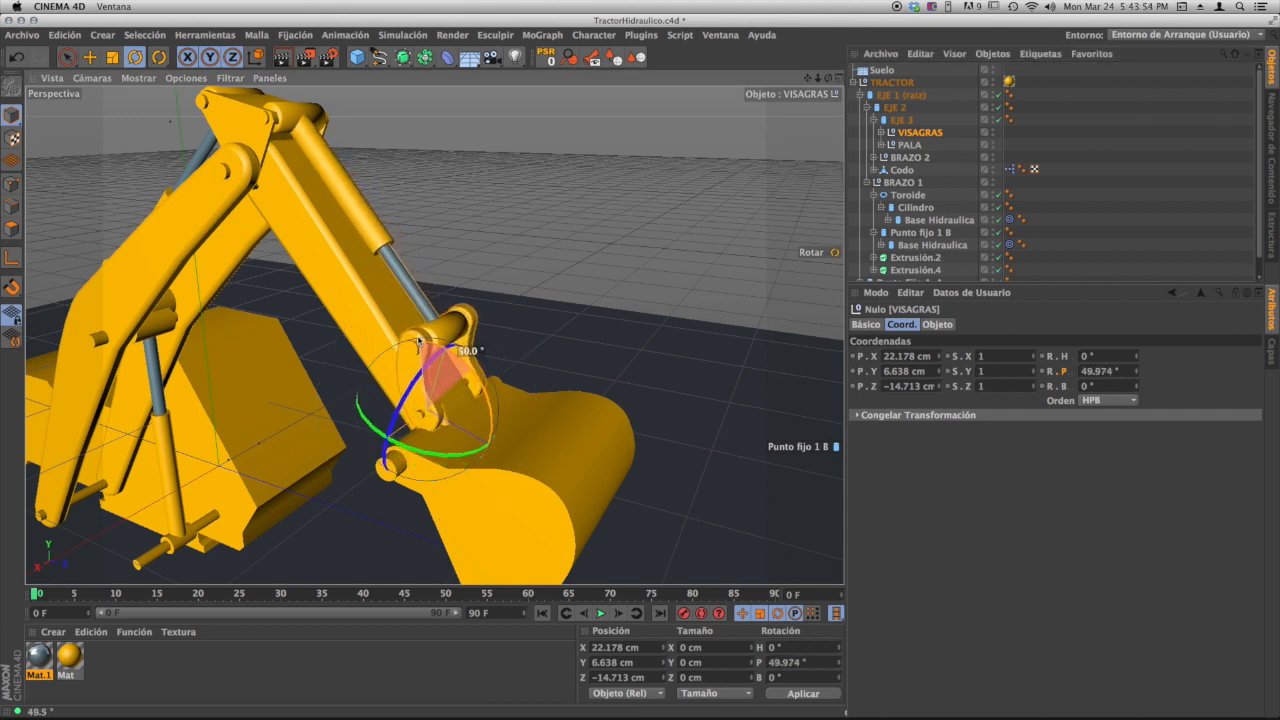
key(super+z)
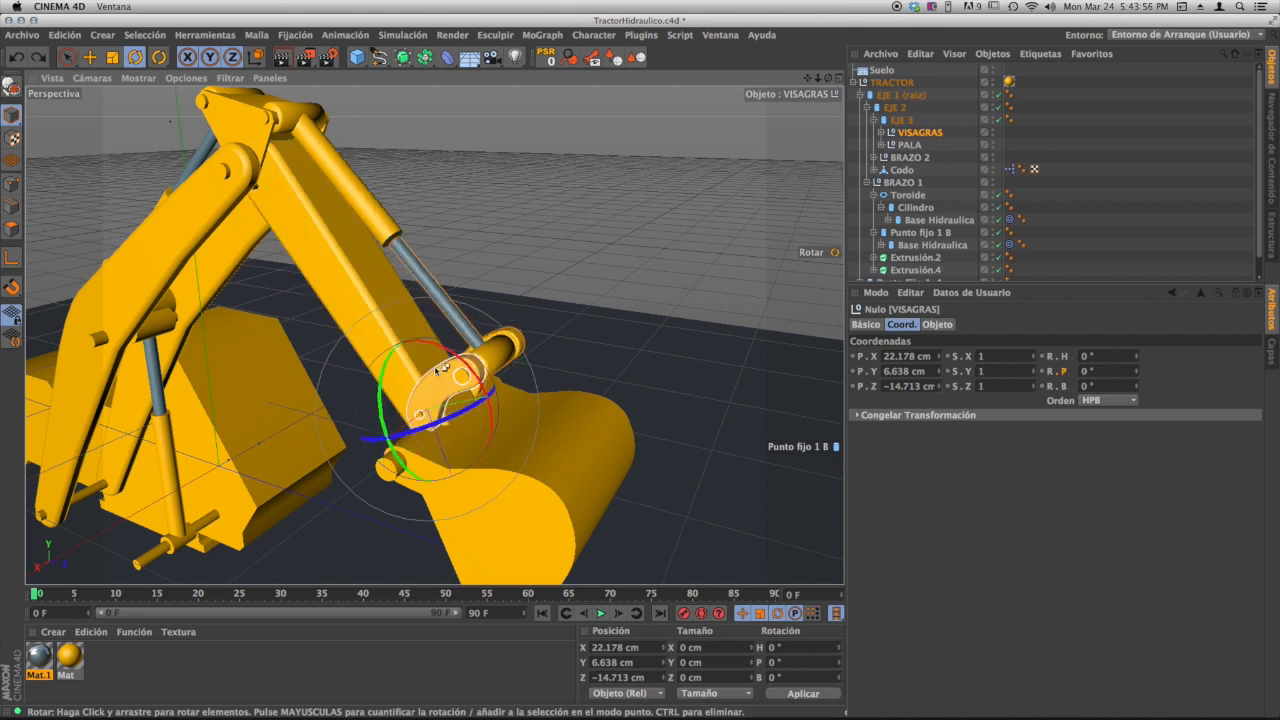
key(super+z)
key(super+z)
mouse_move(511, 326)
alt+middle_down()
mouse_move(456, 399)
mouse_move(534, 318)
alt+middle_up()
alt+drag(506, 376, 472, 374)
alt+middle_drag(472, 374, 538, 242)
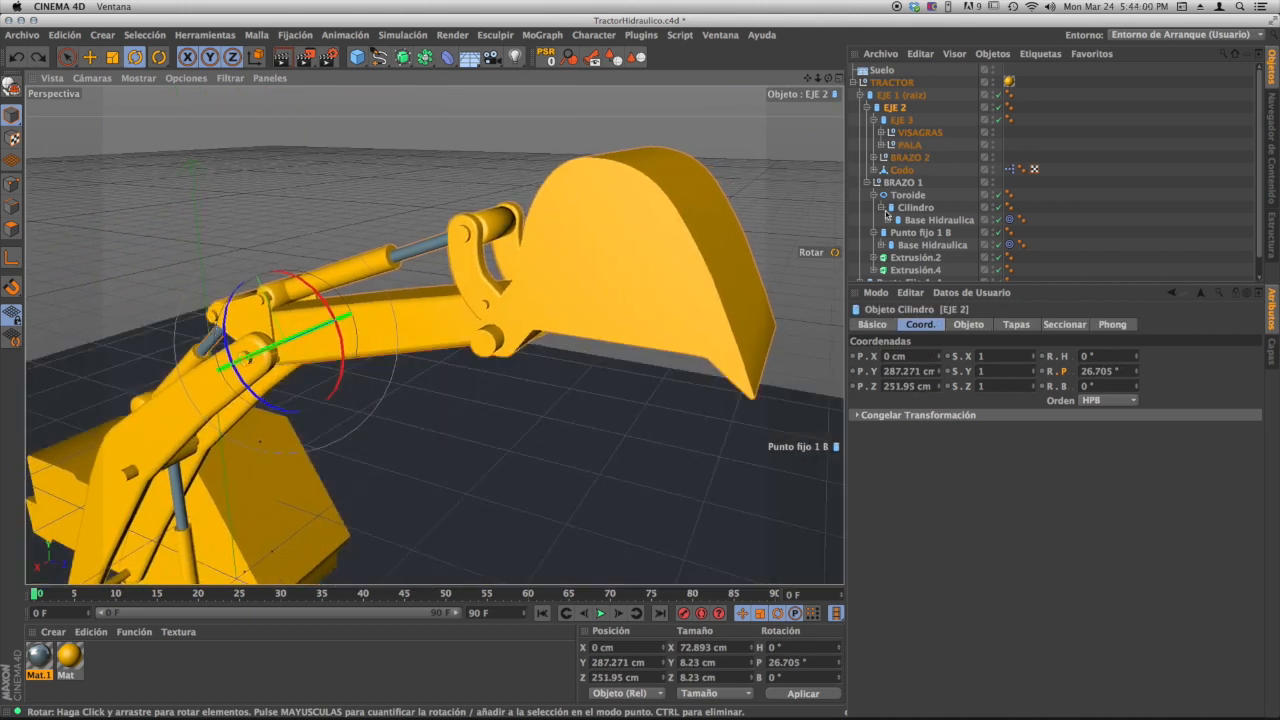
- Assign EJE 2's R.P rotation as the XPresso driver after briefly trying the rotation and undoing it
click(898, 110)
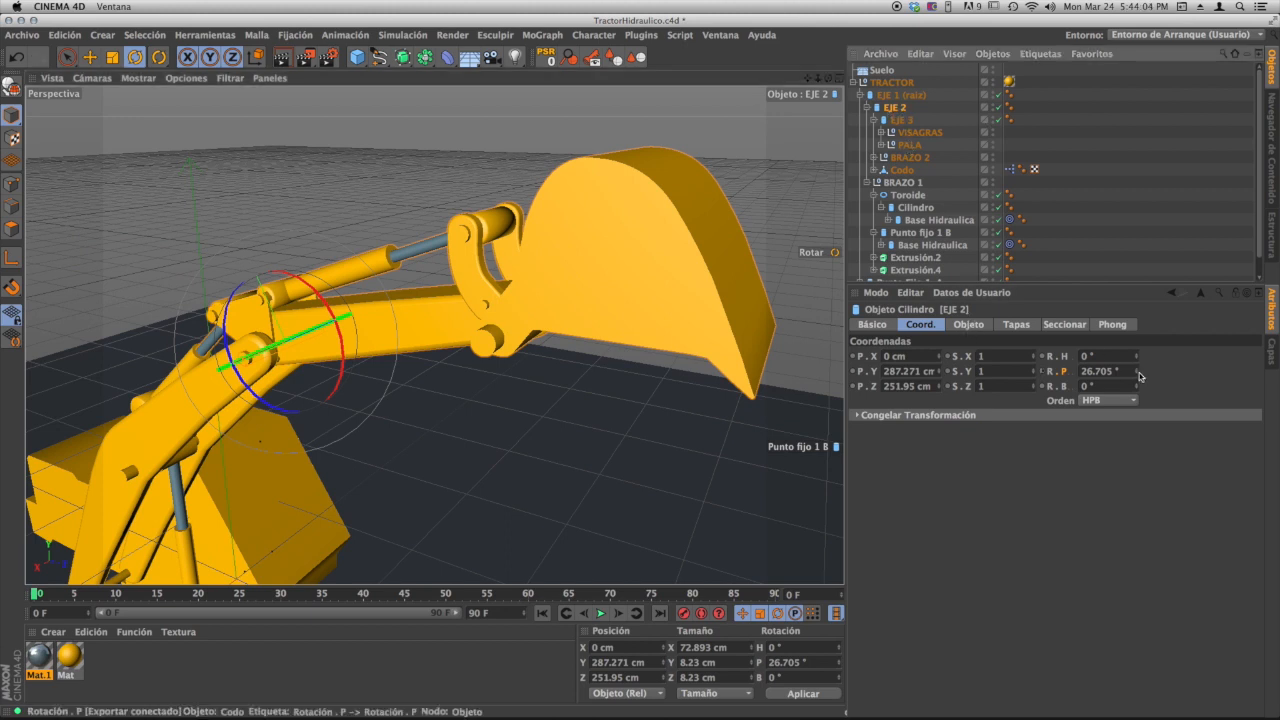
drag(1137, 372, 1138, 374)
key(super+z)
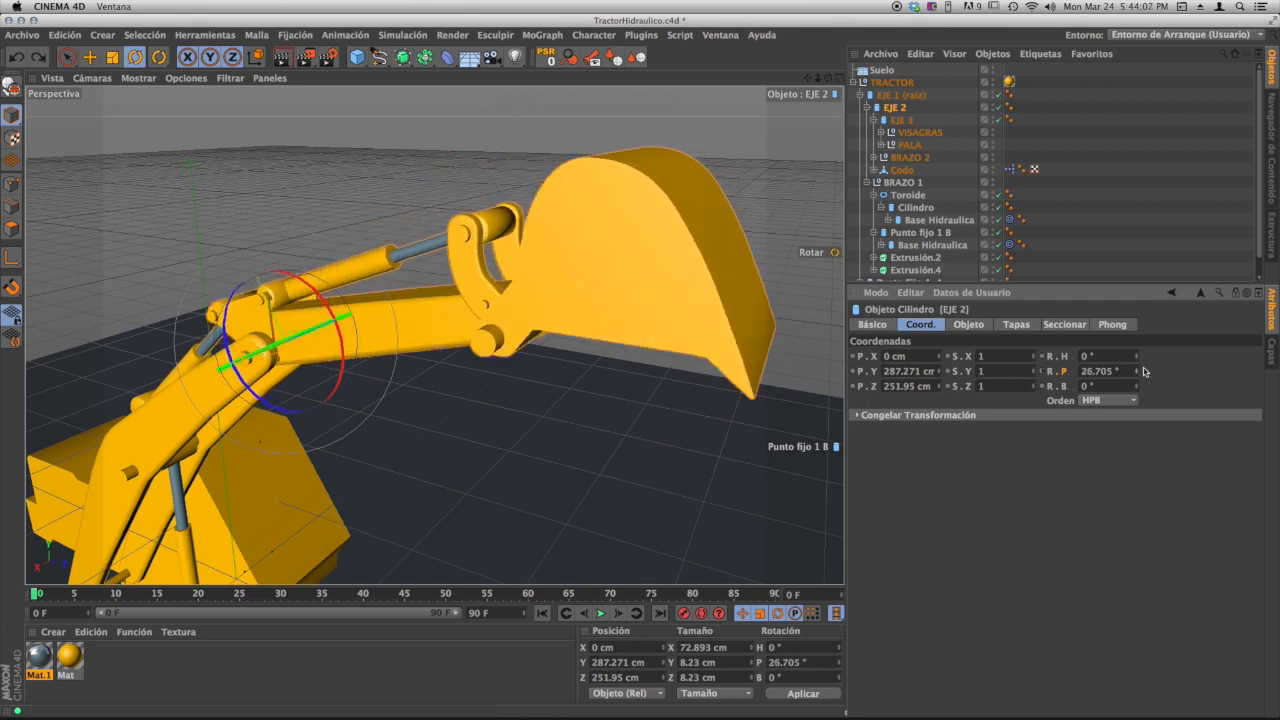
right_click(1065, 374)
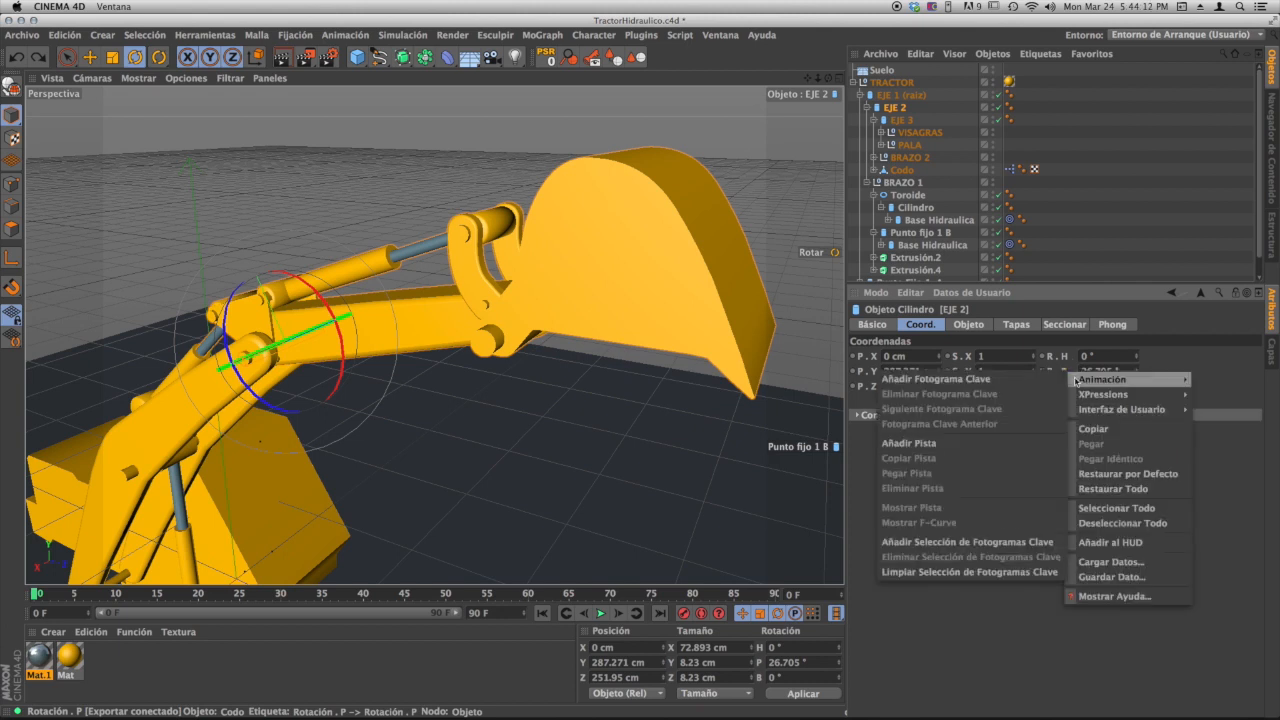
mouse_move(1094, 398)
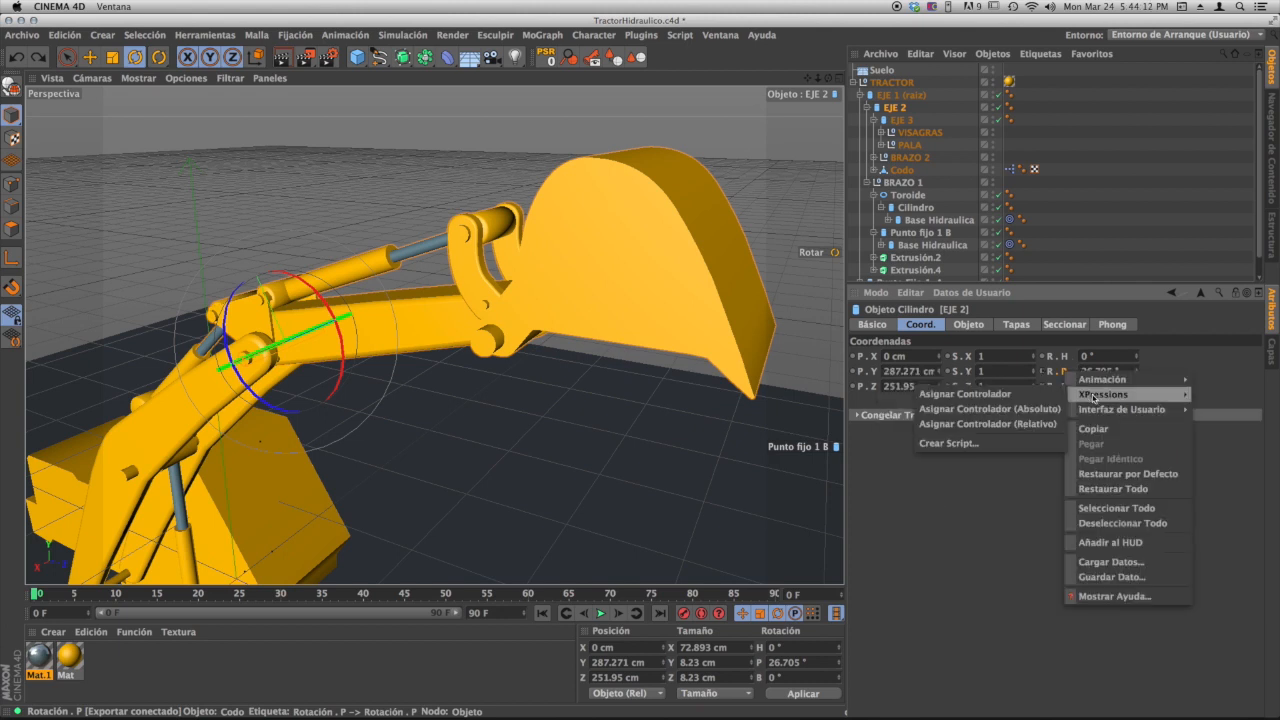
click(1004, 396)
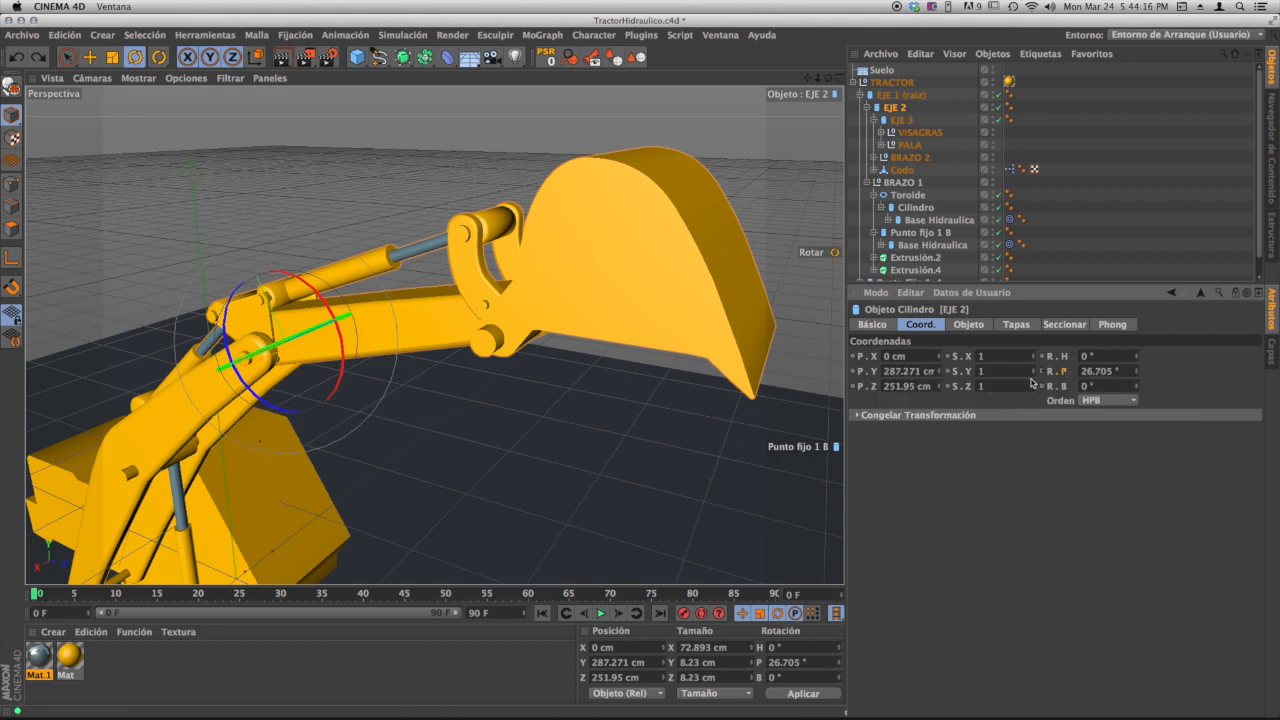
- Test VISAGRAS's R.P rotation, undo it, and make that parameter driven by EJE 2 with the relative option
click(928, 133)
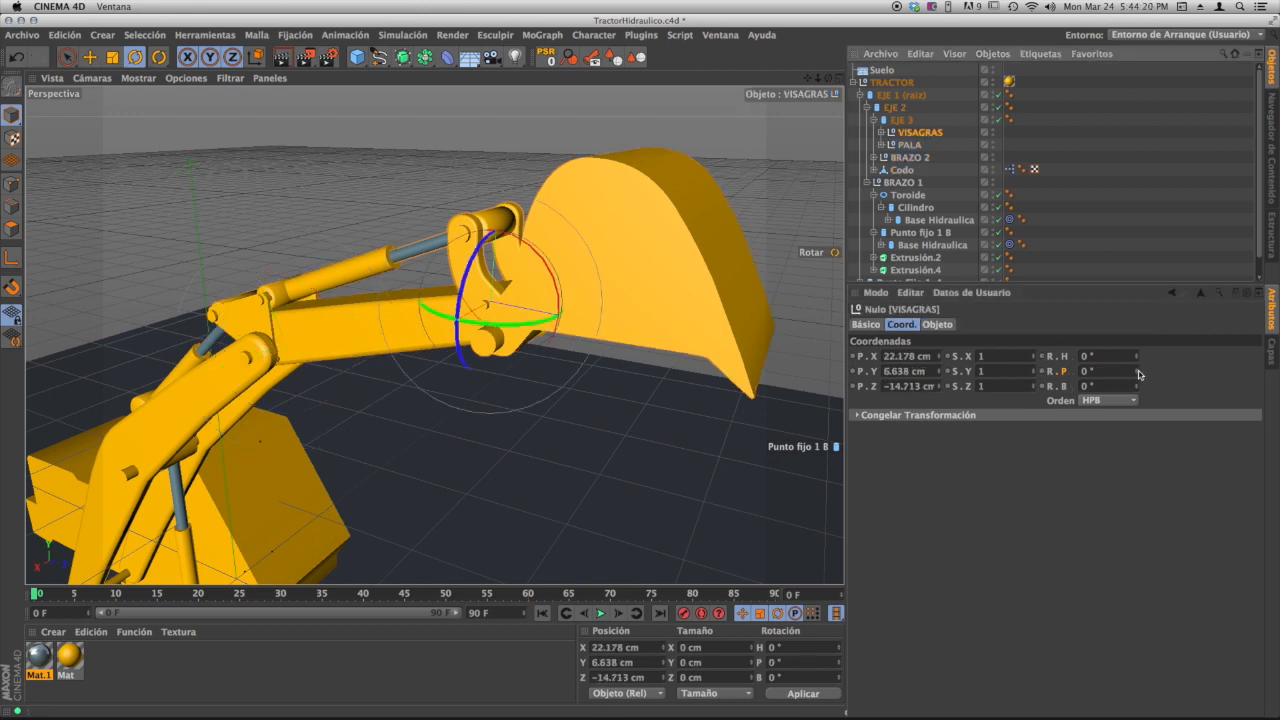
drag(1138, 374, 1127, 377)
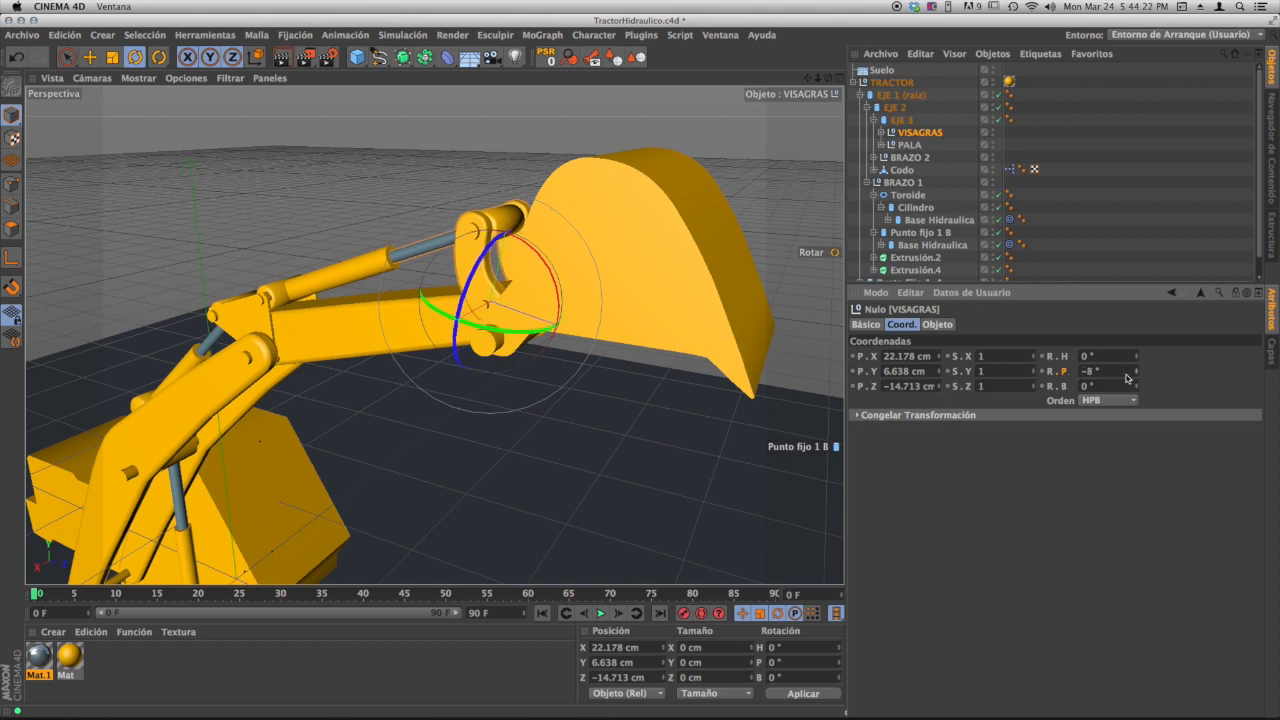
key(super+z)
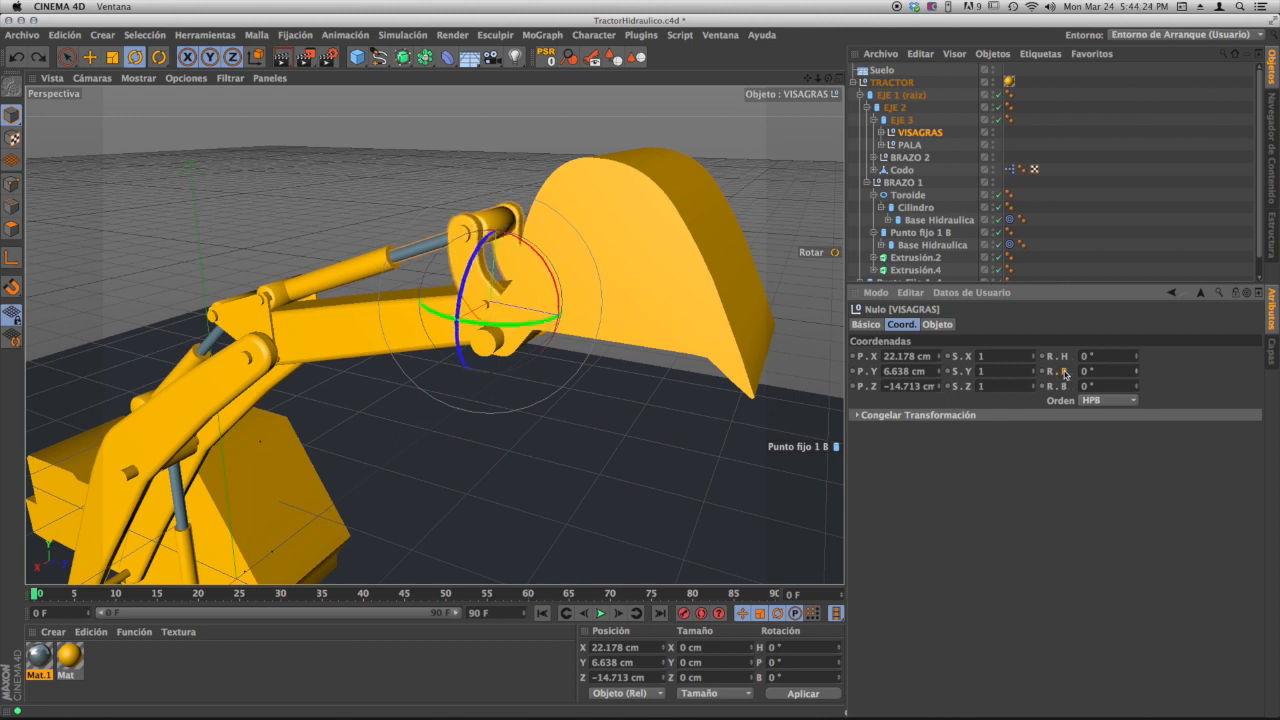
right_click(1065, 373)
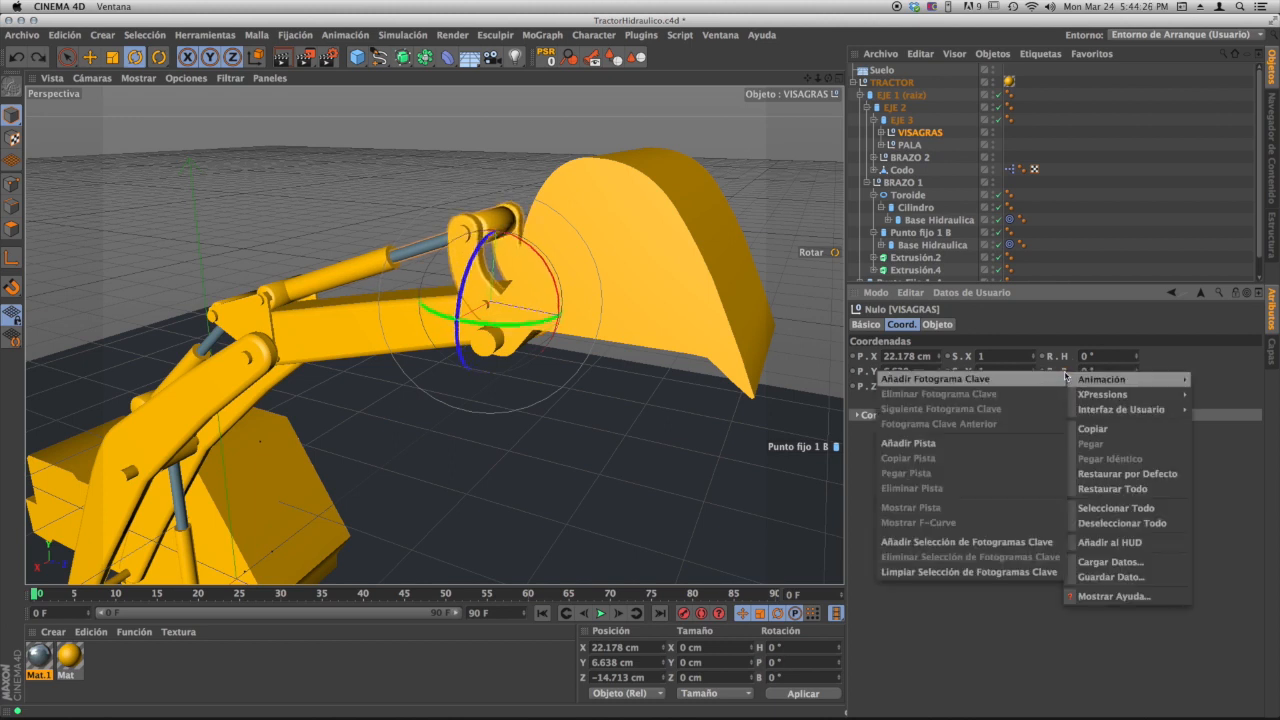
mouse_move(1100, 400)
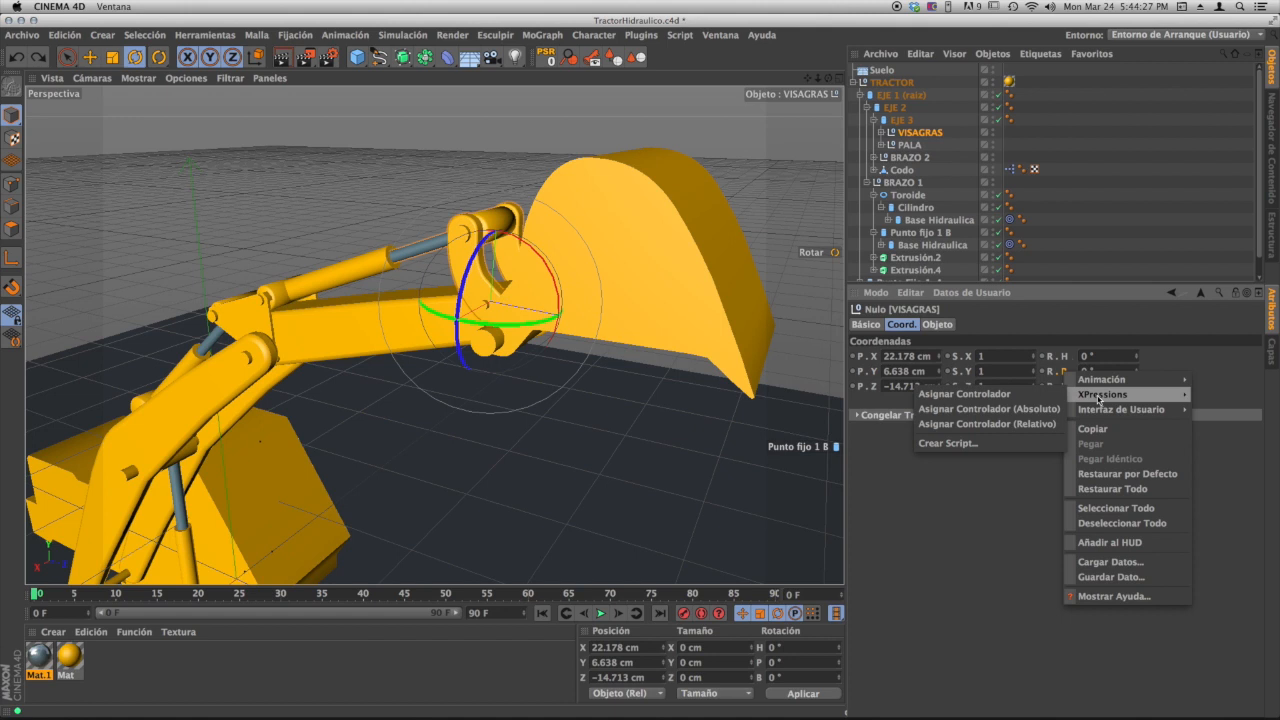
click(1037, 424)
- Open the VISAGRAS XPresso expression and space out the EJE 2, Rango de Mapeo and VISAGRAS nodes
click(1011, 132)
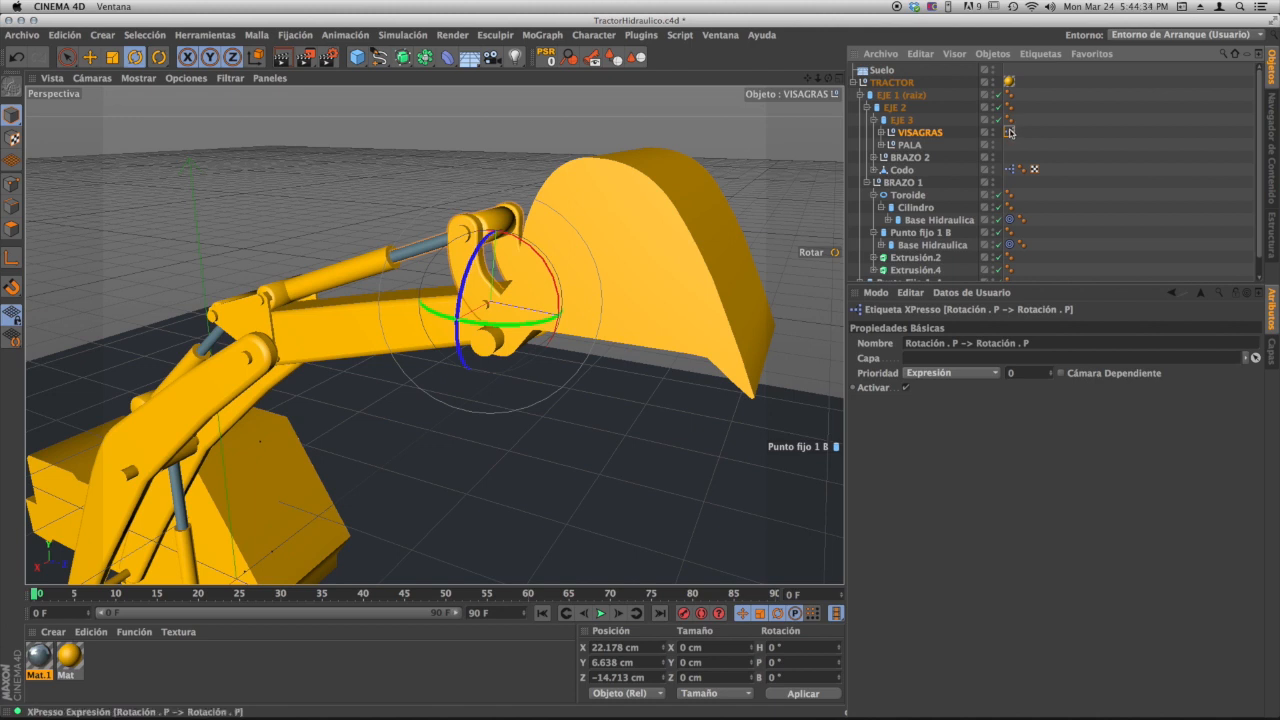
double_click(1011, 132)
drag(404, 365, 350, 374)
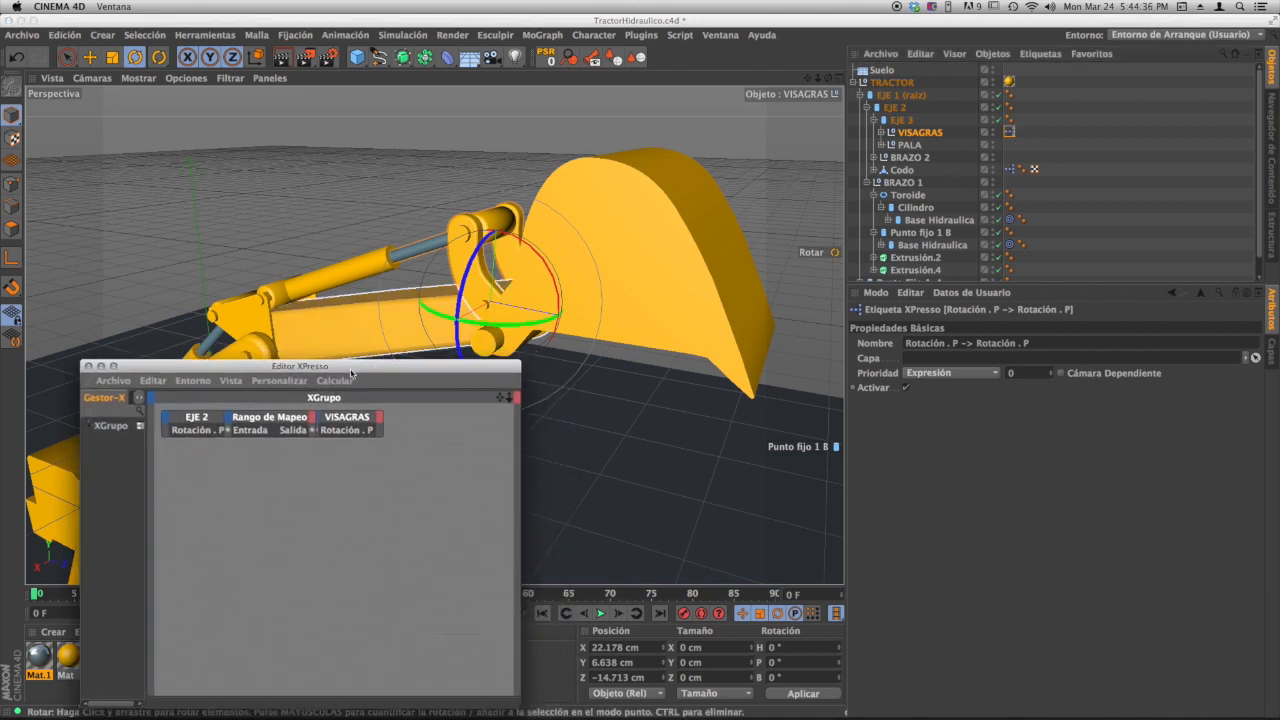
drag(375, 419, 399, 420)
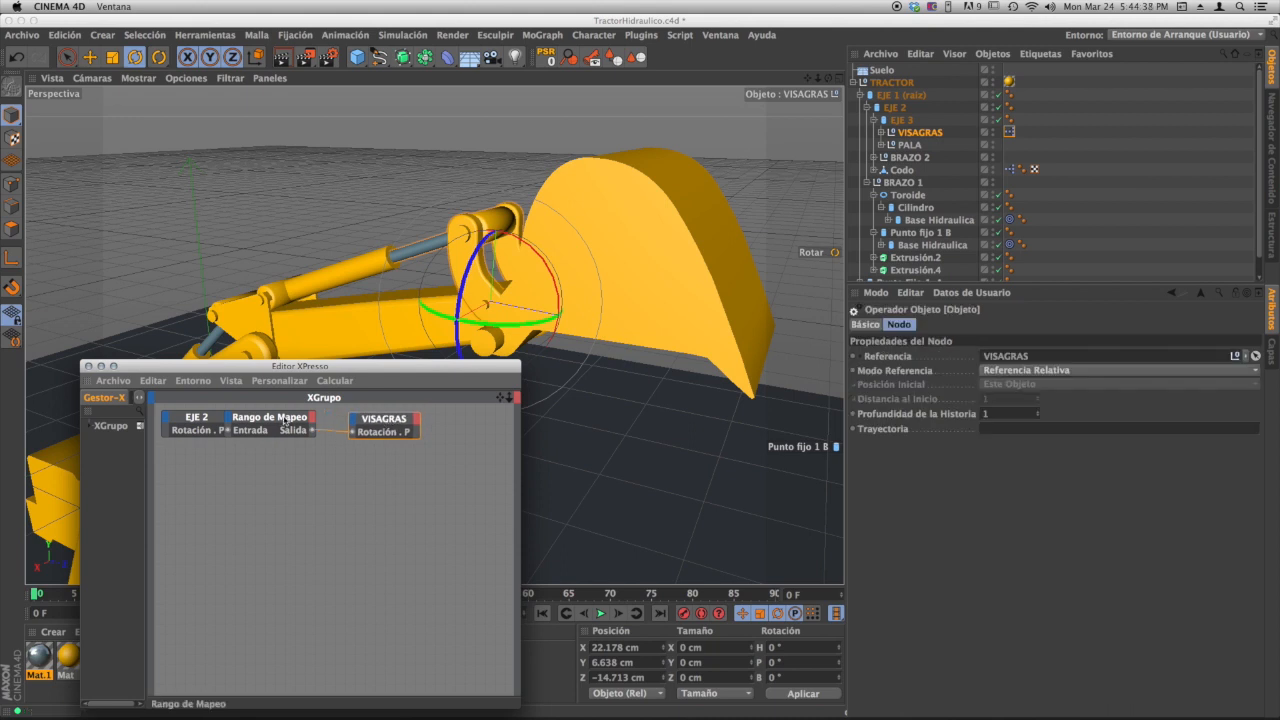
drag(309, 421, 310, 420)
drag(205, 419, 200, 418)
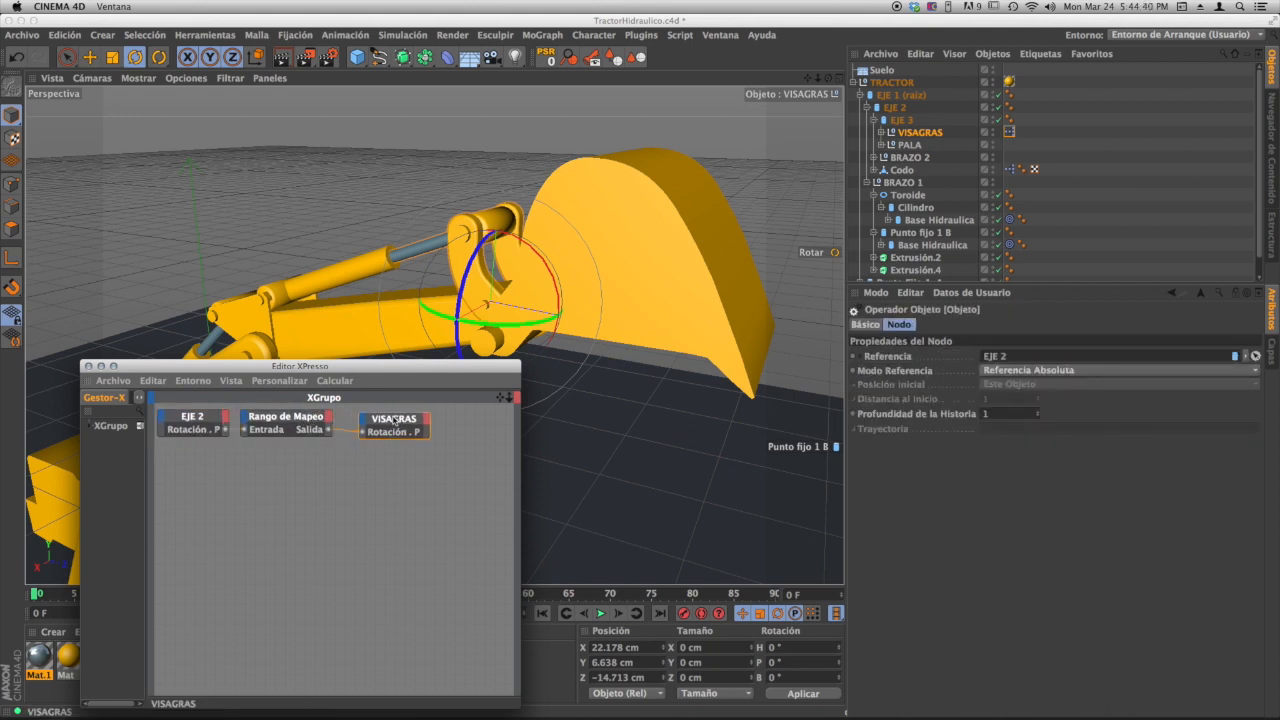
drag(395, 420, 398, 420)
drag(308, 427, 321, 427)
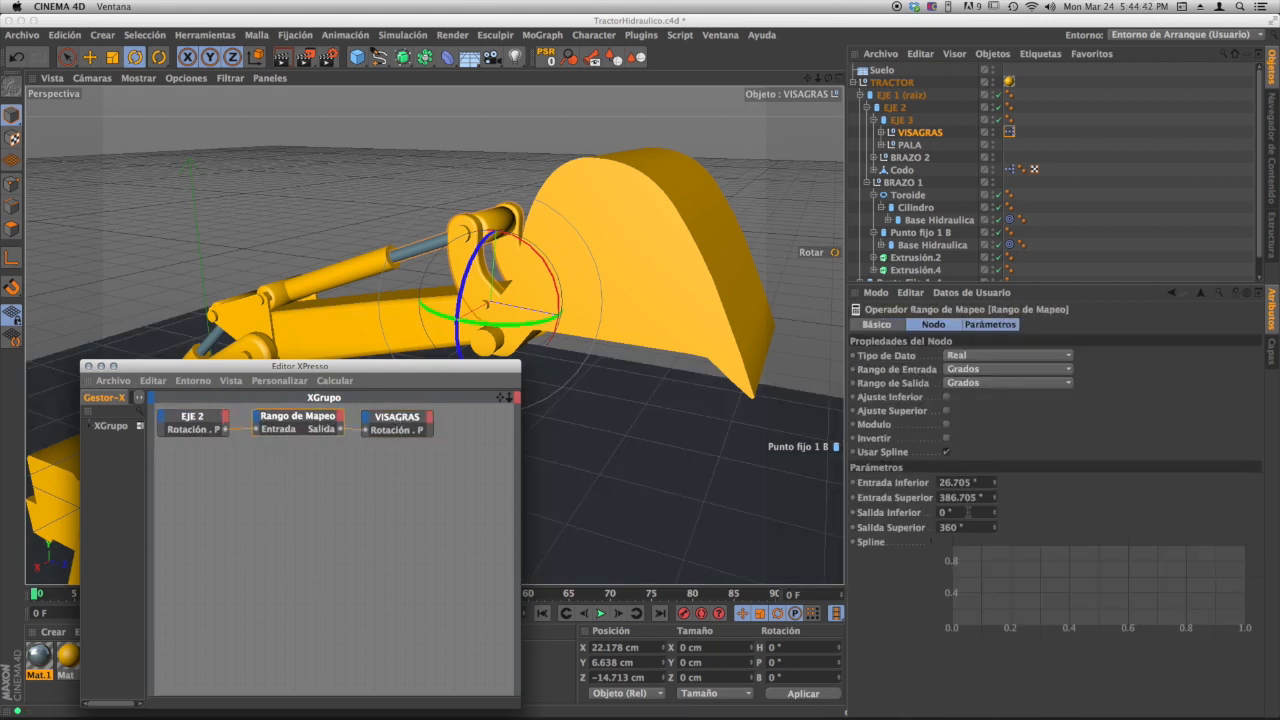
- Set the Rango de Mapeo node's input range to 0° through 360° and its output range to 0° through -360°
click(970, 482)
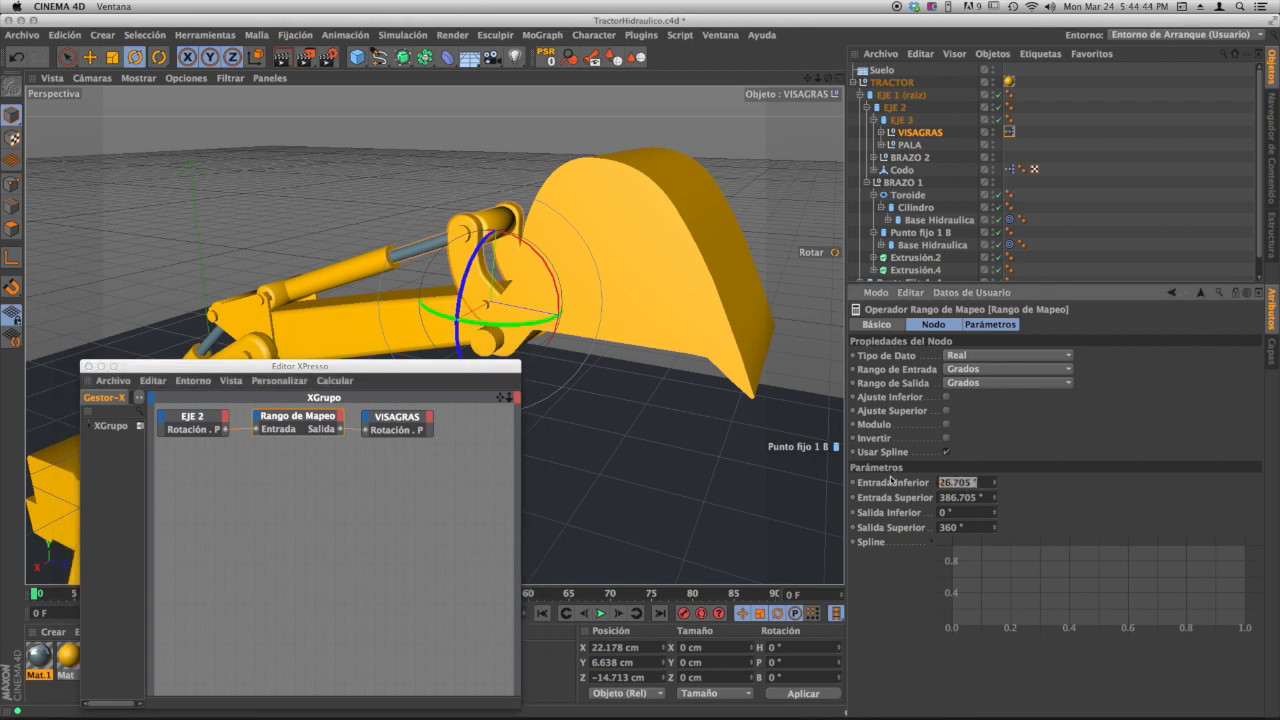
text(0)
key(Tab)
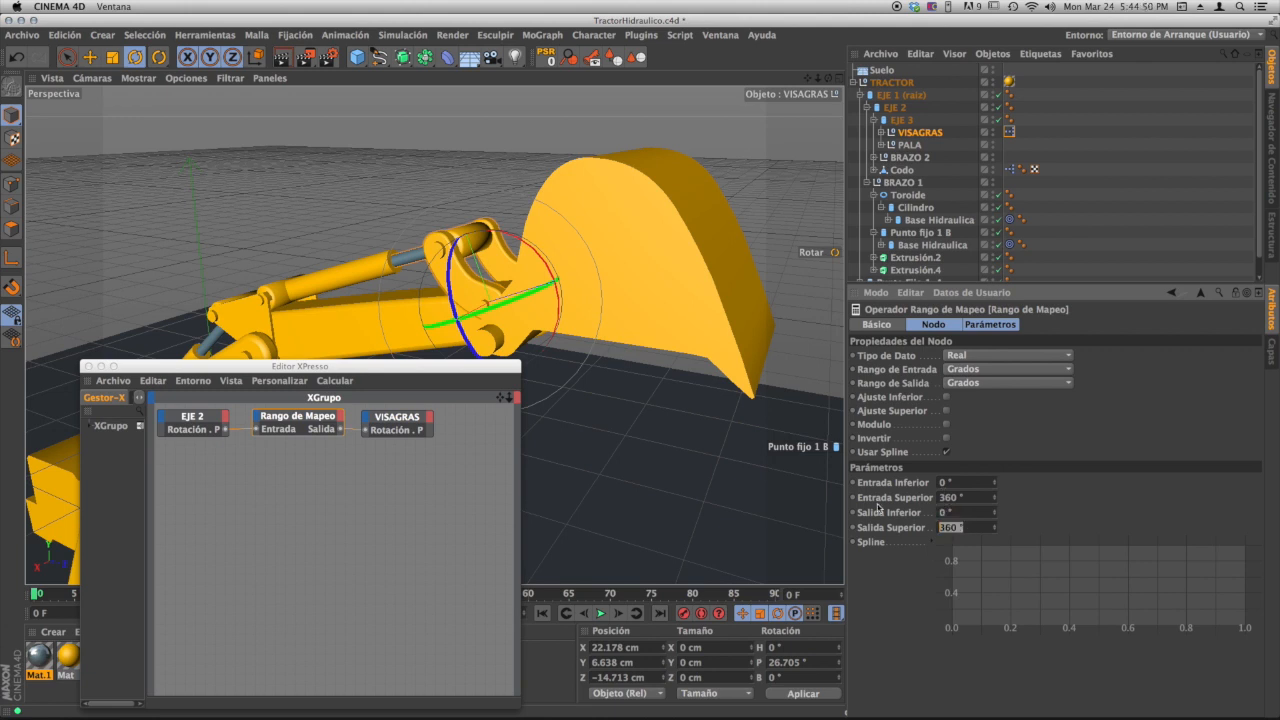
key(Return)
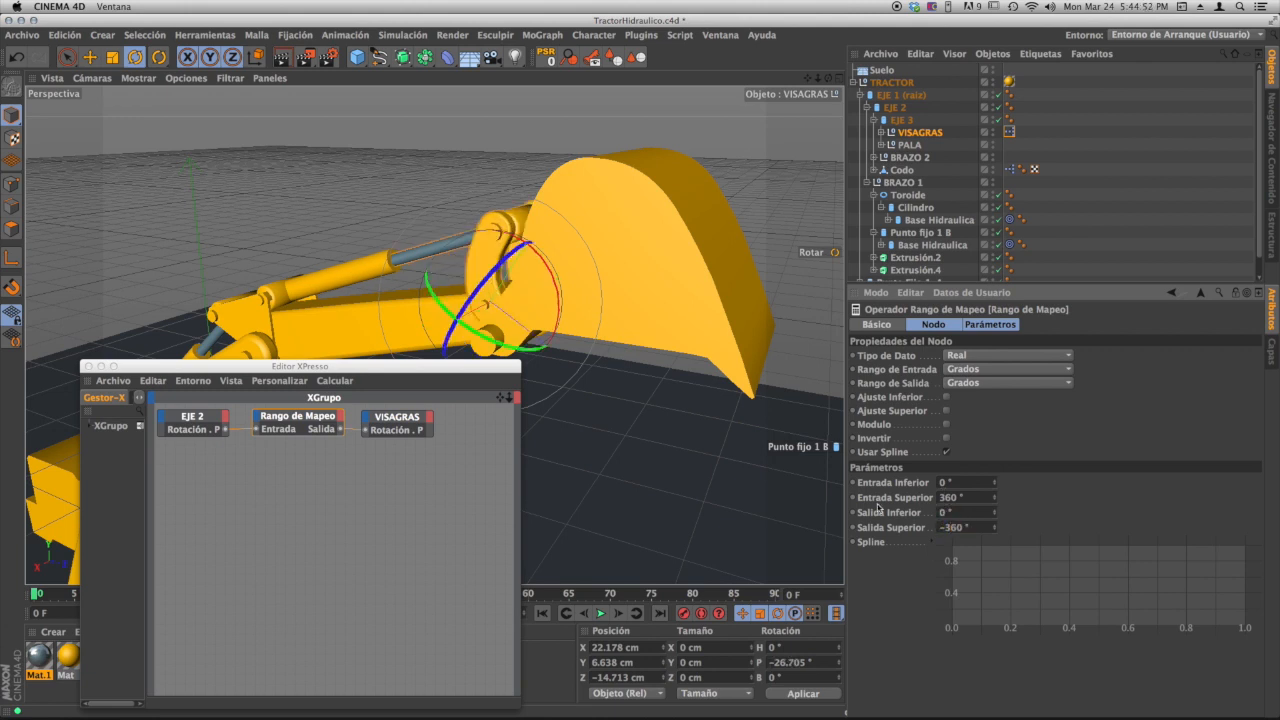
- Test the driven hinges by rotating EJE 2 to an R.P of about -4.8°, and close the XPresso editor
drag(255, 367, 242, 529)
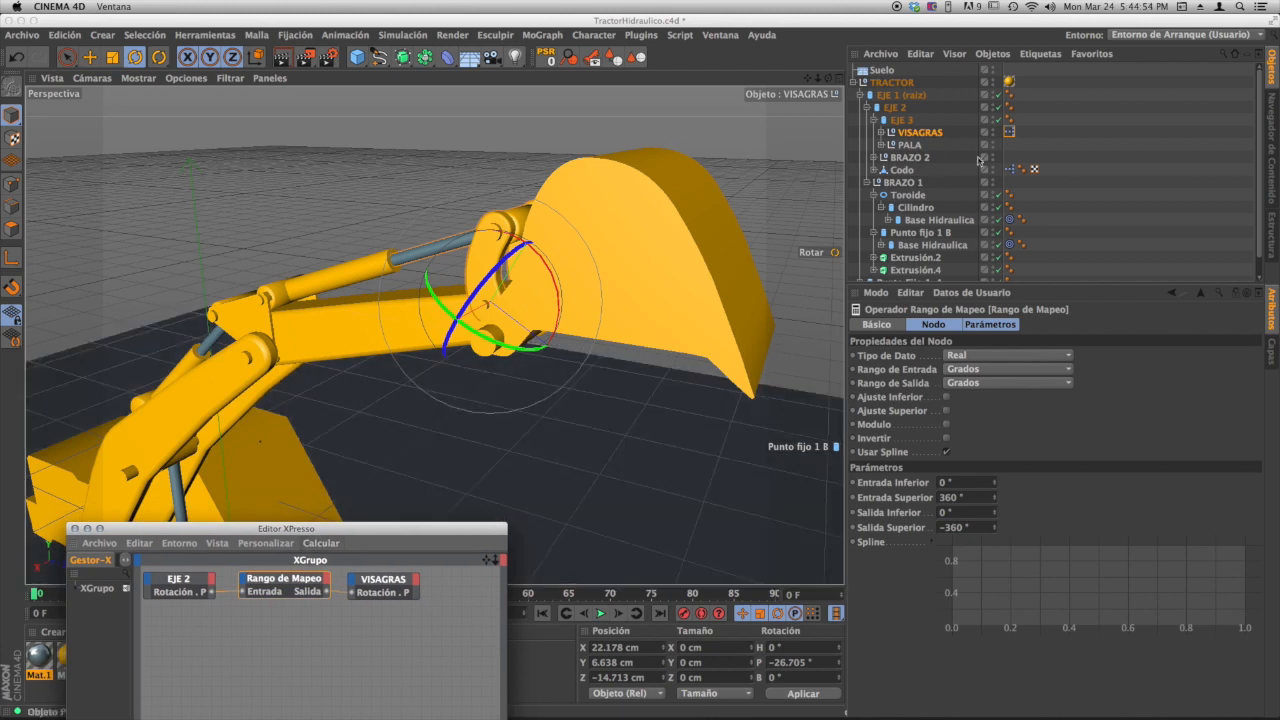
click(902, 120)
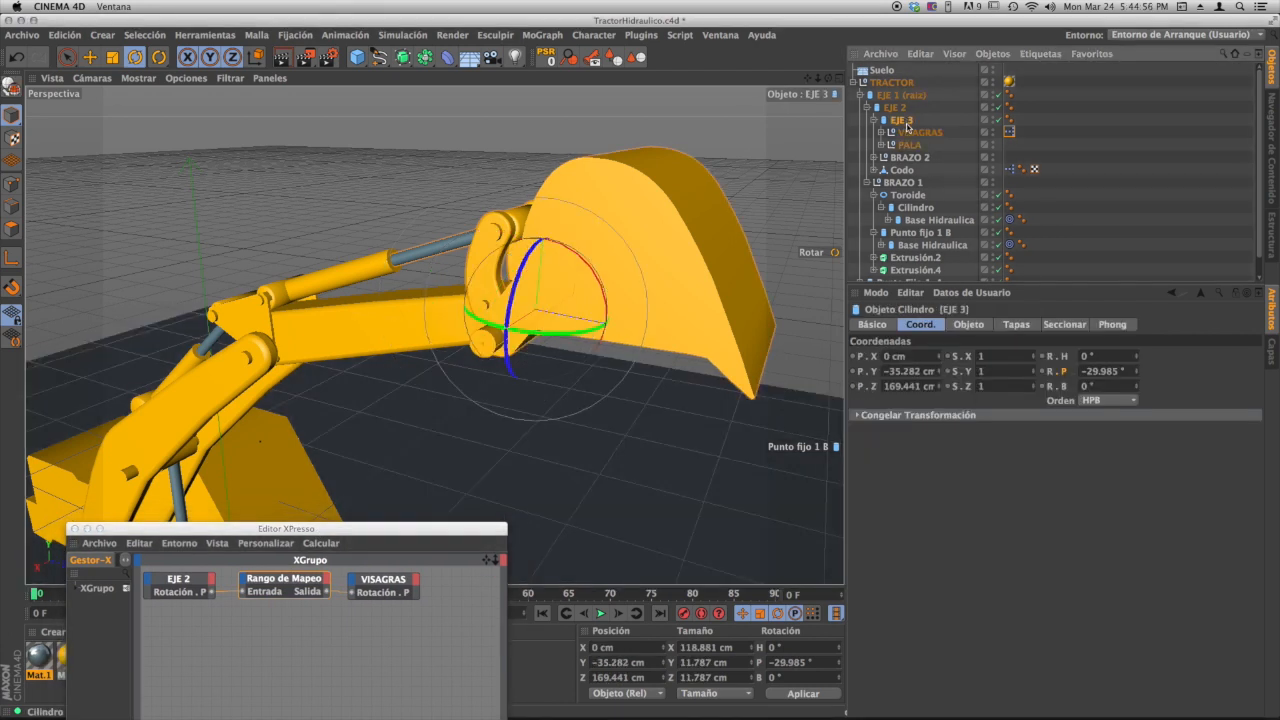
click(903, 108)
drag(332, 300, 312, 325)
alt+drag(535, 250, 323, 272)
alt+drag(409, 298, 573, 237)
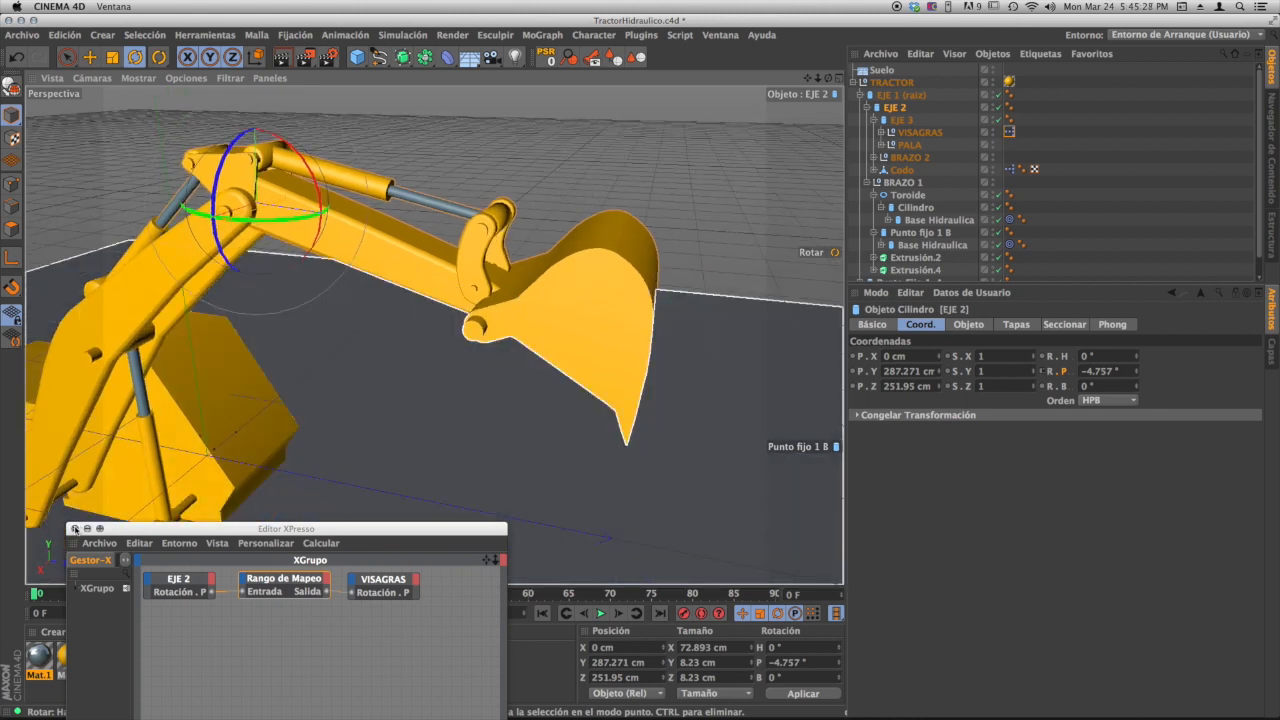
click(75, 529)
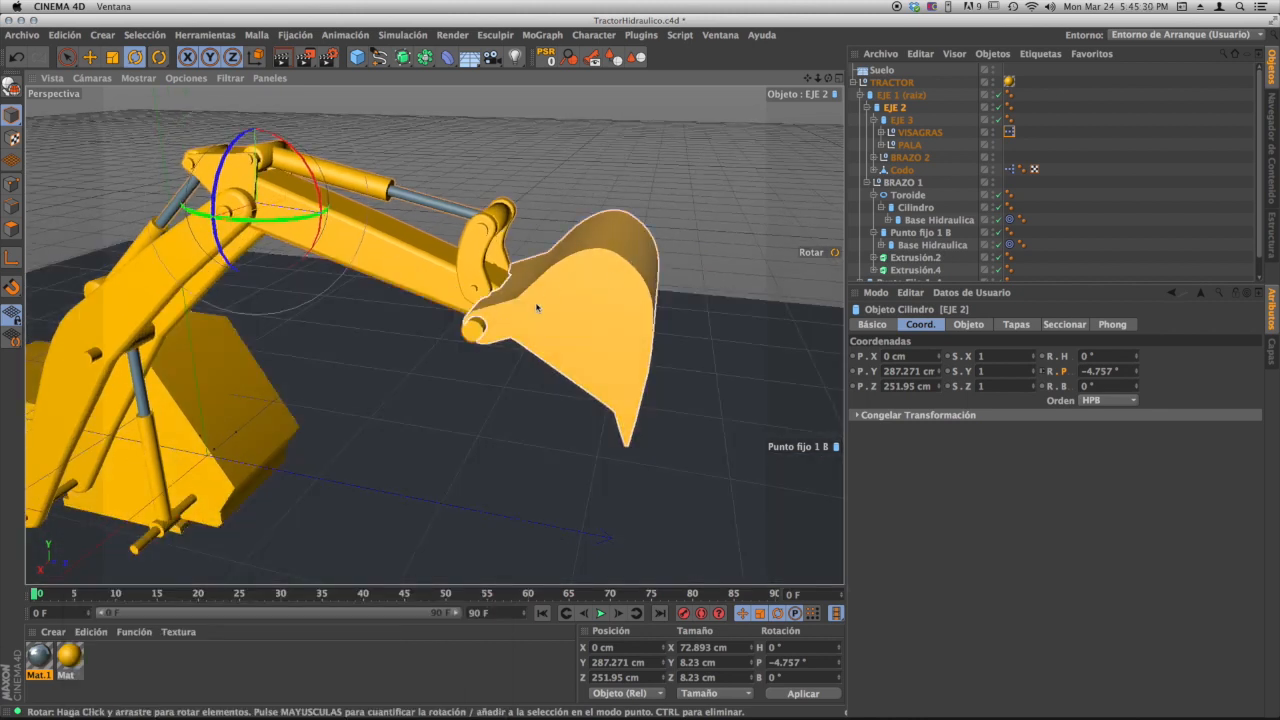
- Try rotating EJE 3 in R.P, including to about -12°, and undo the rotations
click(910, 146)
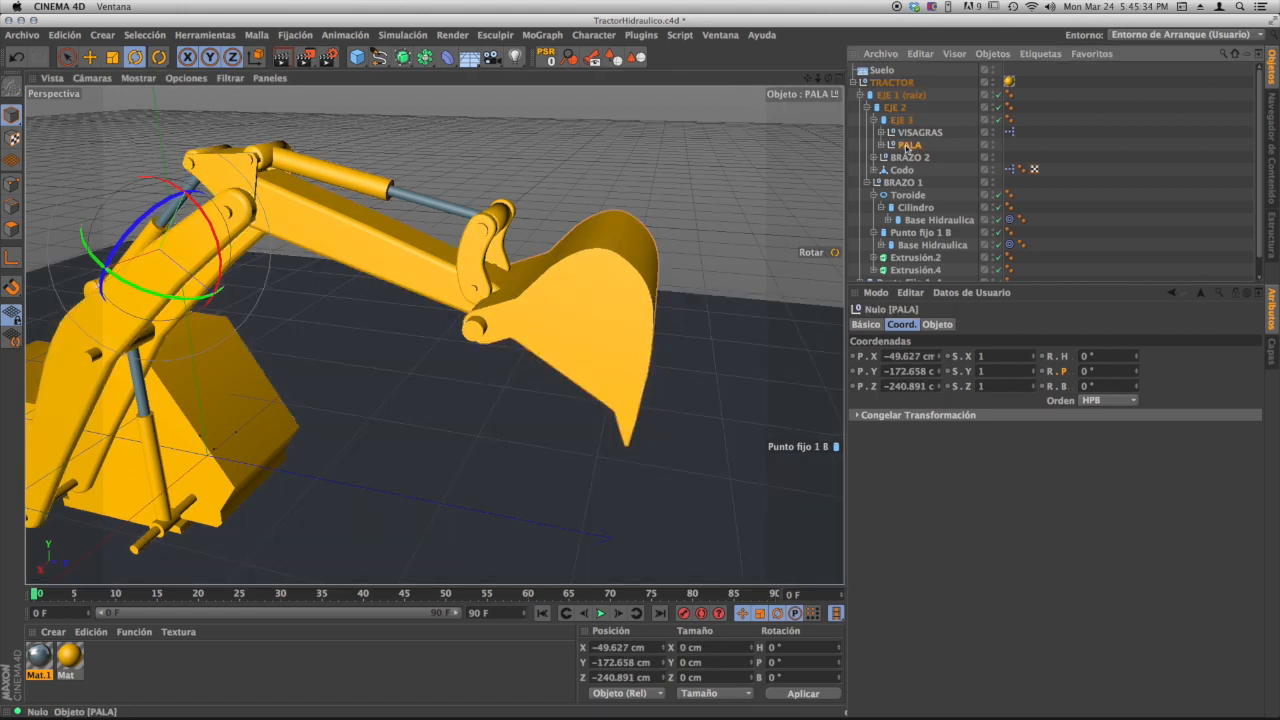
click(901, 120)
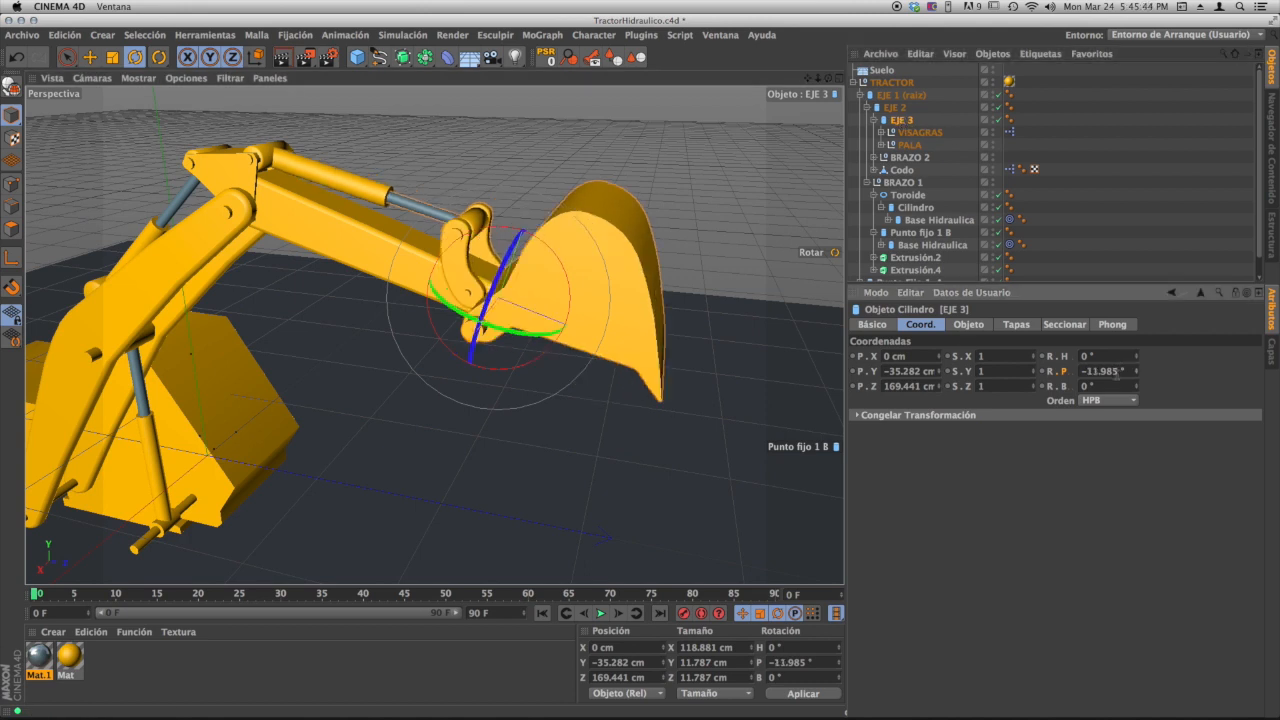
key(super+z)
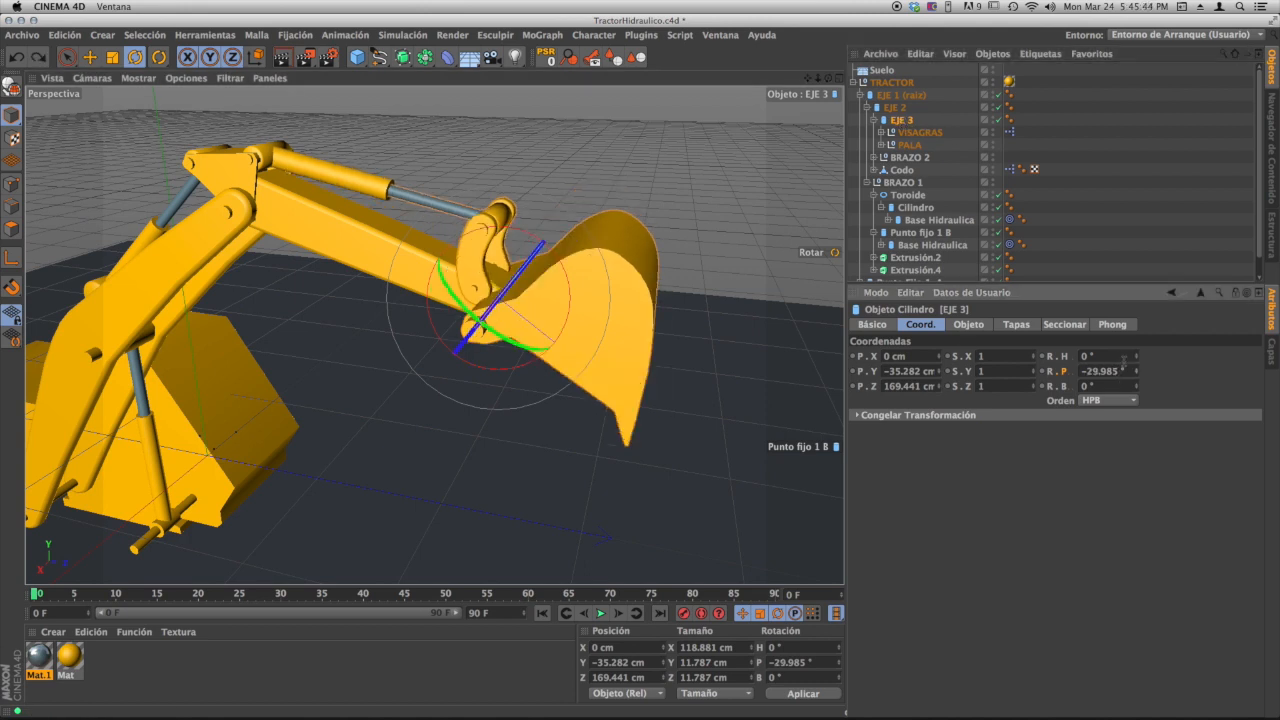
mouse_move(1136, 373)
mouse_down()
mouse_move(1118, 400)
mouse_move(1125, 366)
mouse_up()
key(super+z)
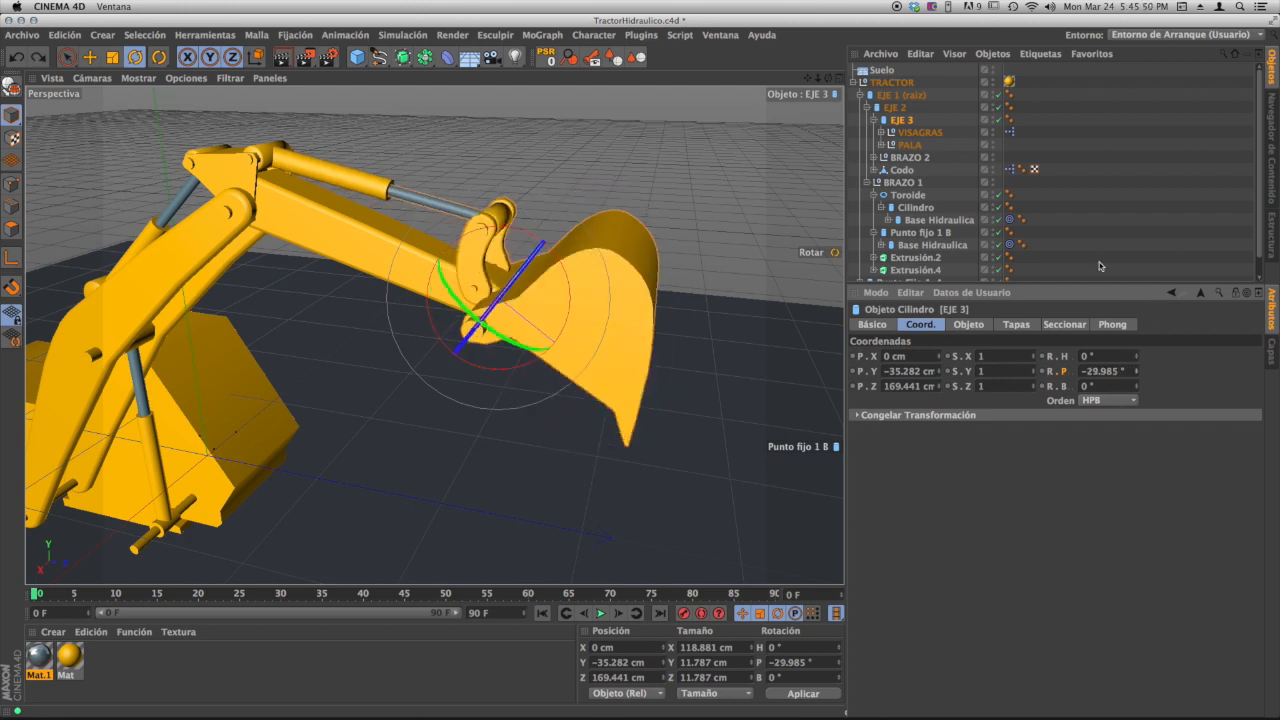
- In the right view, enable axis editing and move PALA's axis near the bucket's pivot pin, at about Y -1.2 cm and Z -2 cm
click(909, 145)
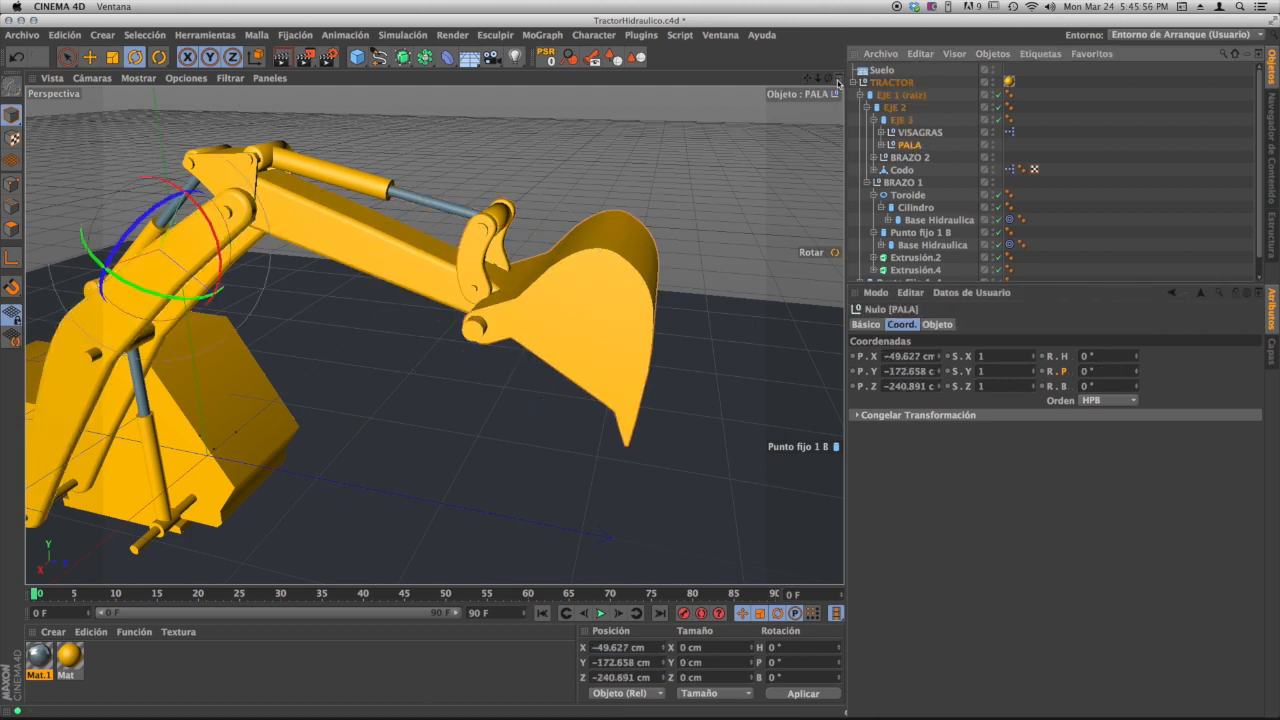
click(841, 79)
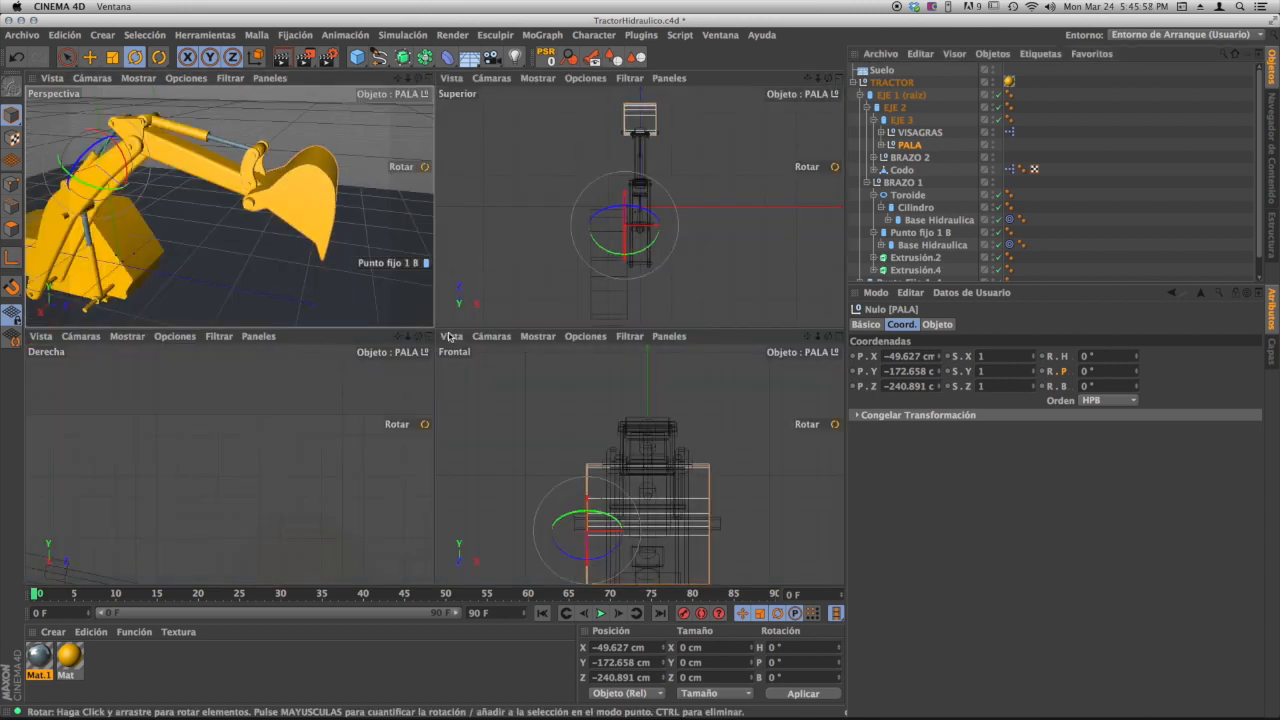
middle_click(385, 393)
alt+middle_drag(319, 489, 557, 323)
alt+right_drag(577, 323, 481, 351)
alt+middle_drag(481, 351, 489, 329)
click(67, 58)
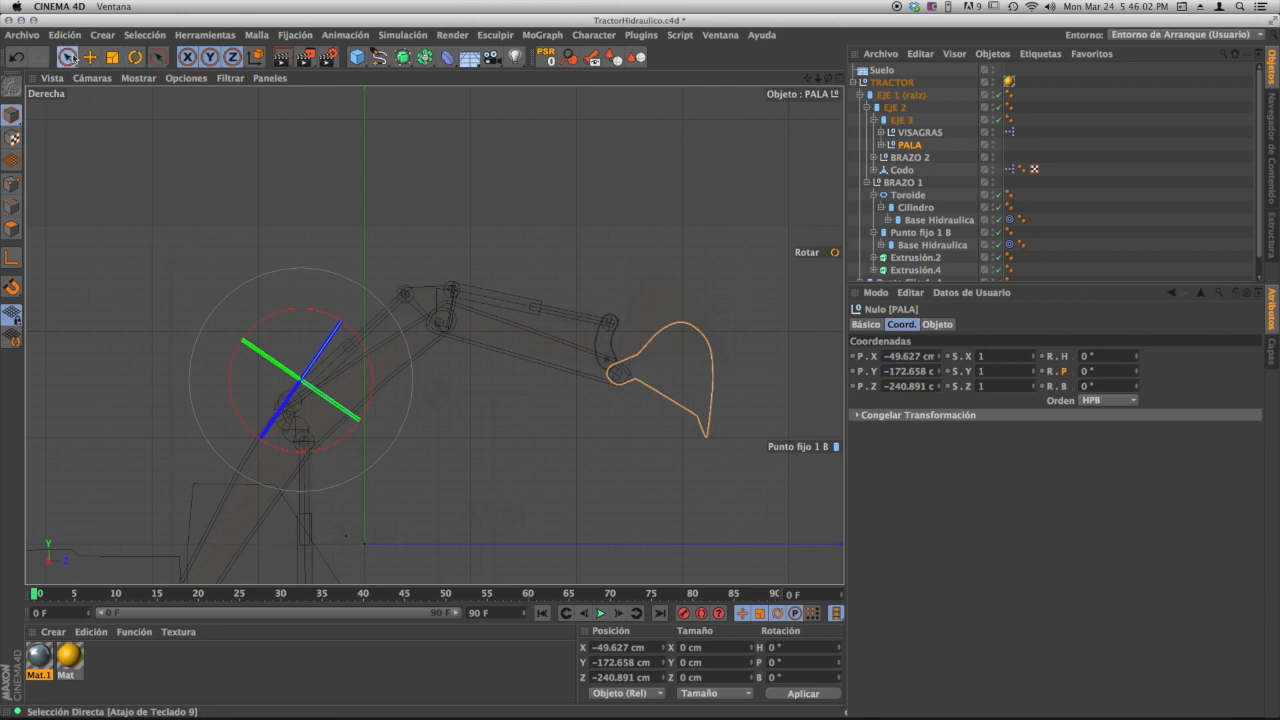
click(11, 258)
drag(400, 363, 716, 359)
- Centre PALA's axis on the pivot pin at Y 0.04 cm and Z 0.025 cm, then end axis editing in the perspective view
alt+right_drag(606, 389, 729, 373)
alt+middle_drag(603, 392, 343, 406)
alt+right_drag(374, 403, 465, 385)
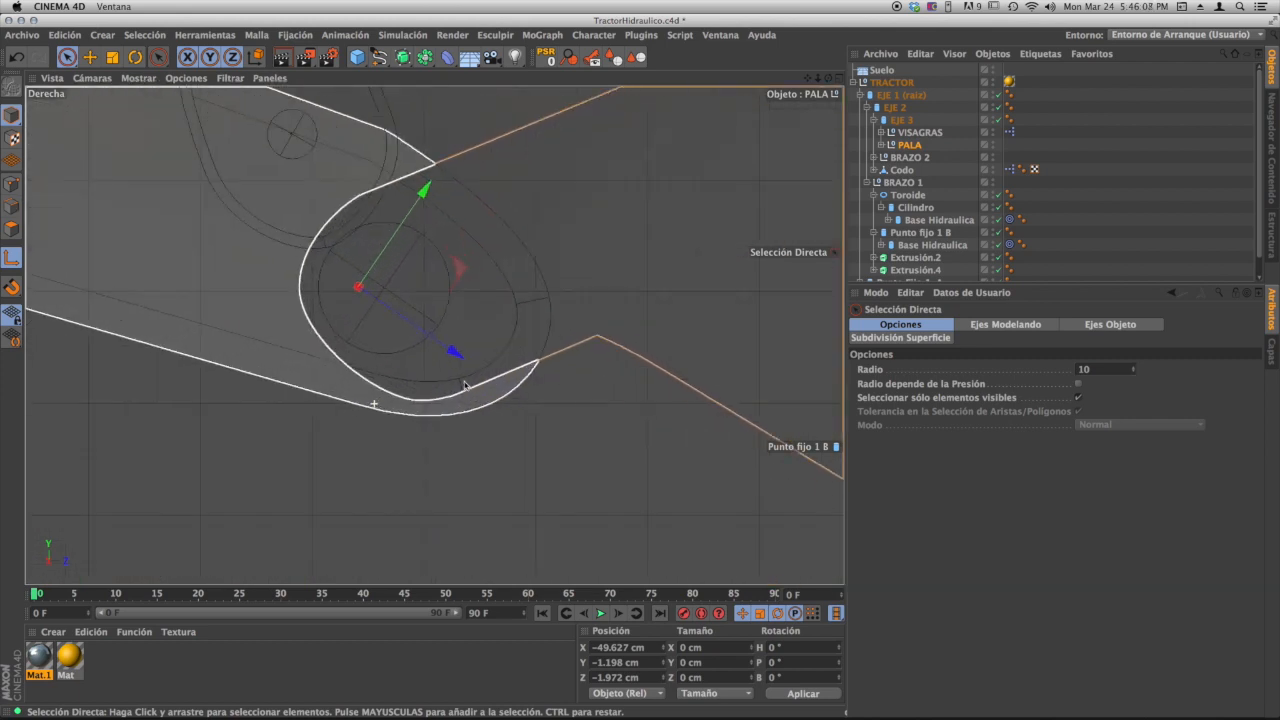
alt+middle_drag(393, 357, 366, 383)
drag(433, 296, 462, 297)
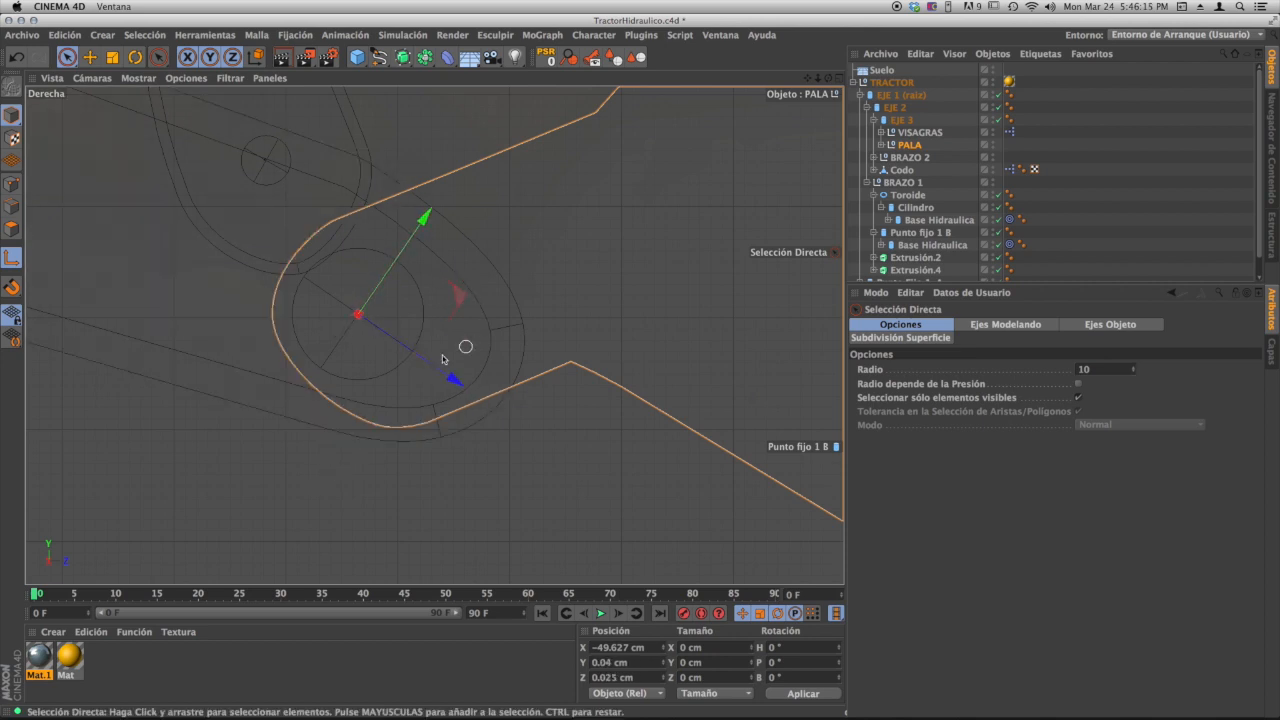
click(838, 78)
click(428, 79)
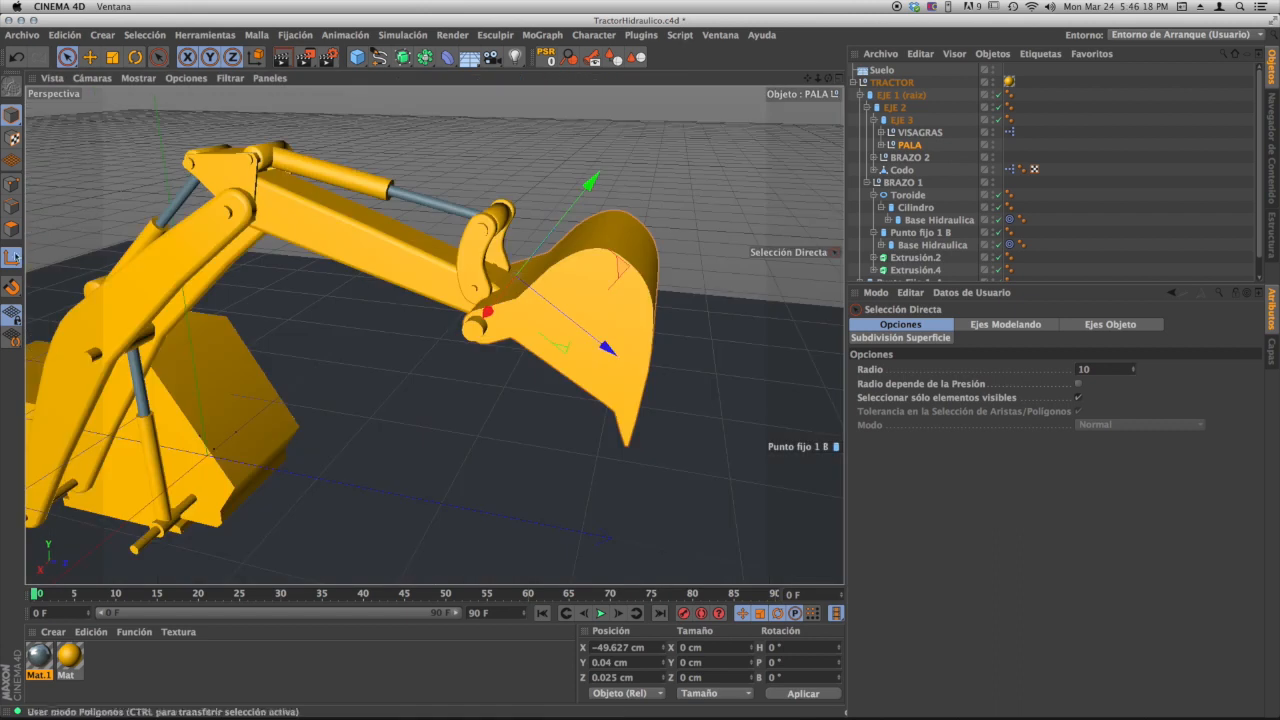
click(12, 260)
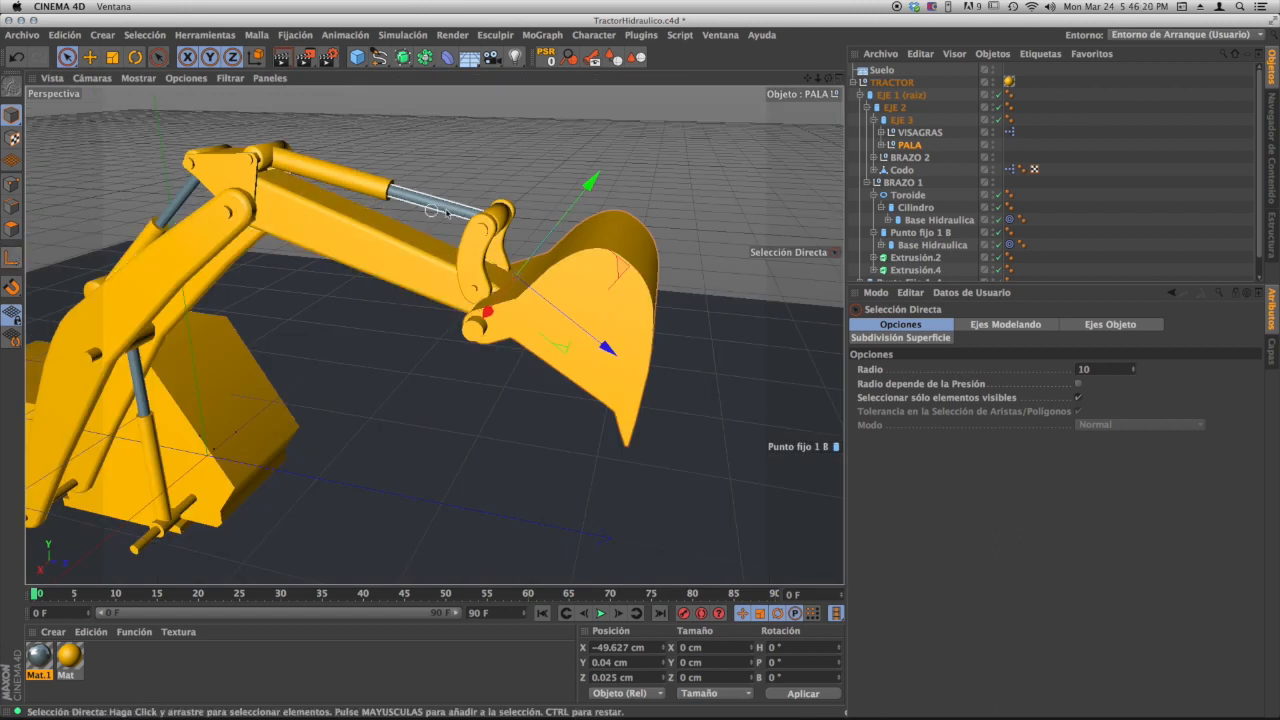
- Try rotating PALA in R.P about its relocated axis and undo the rotation
click(910, 147)
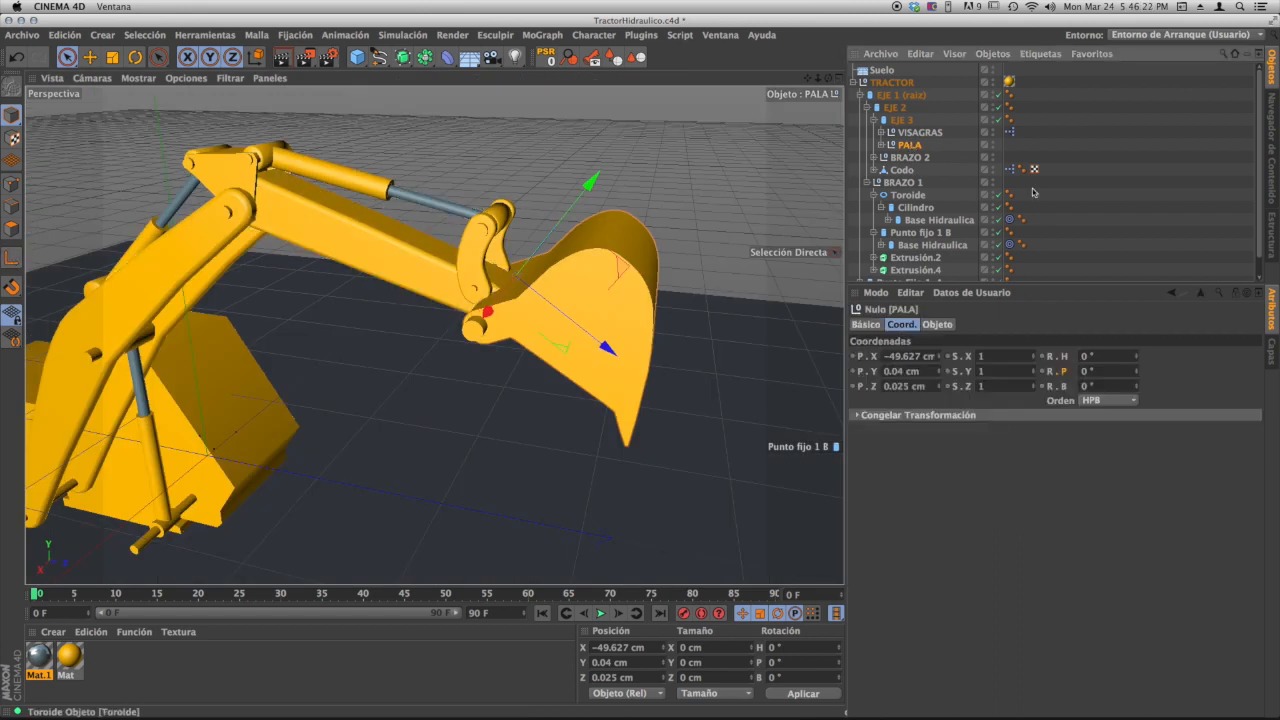
click(1135, 374)
drag(1135, 374, 1113, 376)
key(super+z)
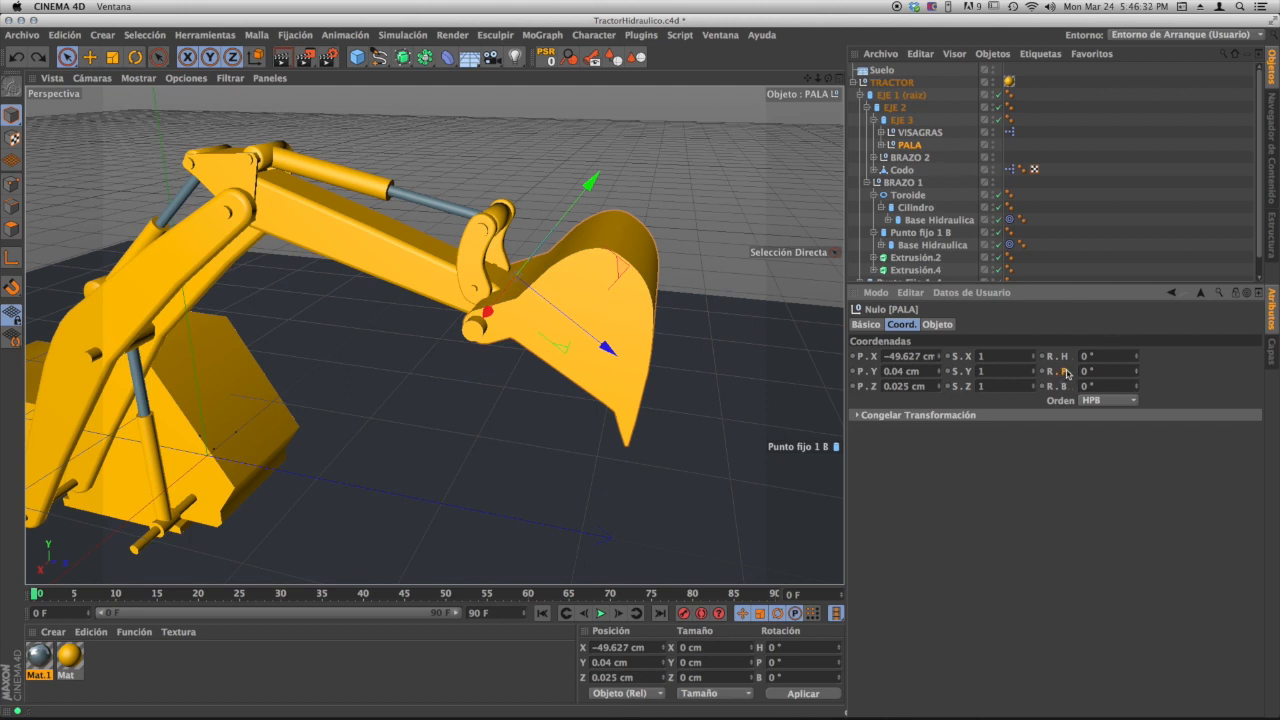
- Set VISAGRAS's R.P rotation as the driver with the XPressions option Asignar Controlador
click(914, 146)
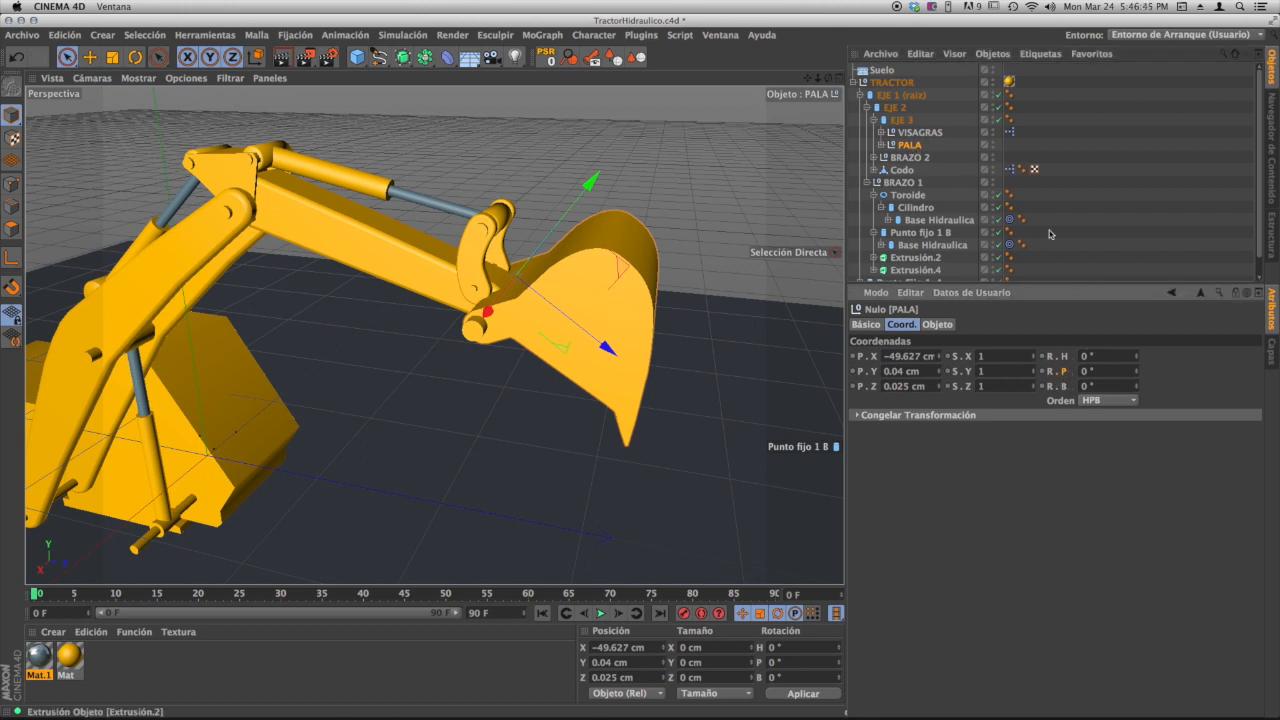
click(920, 133)
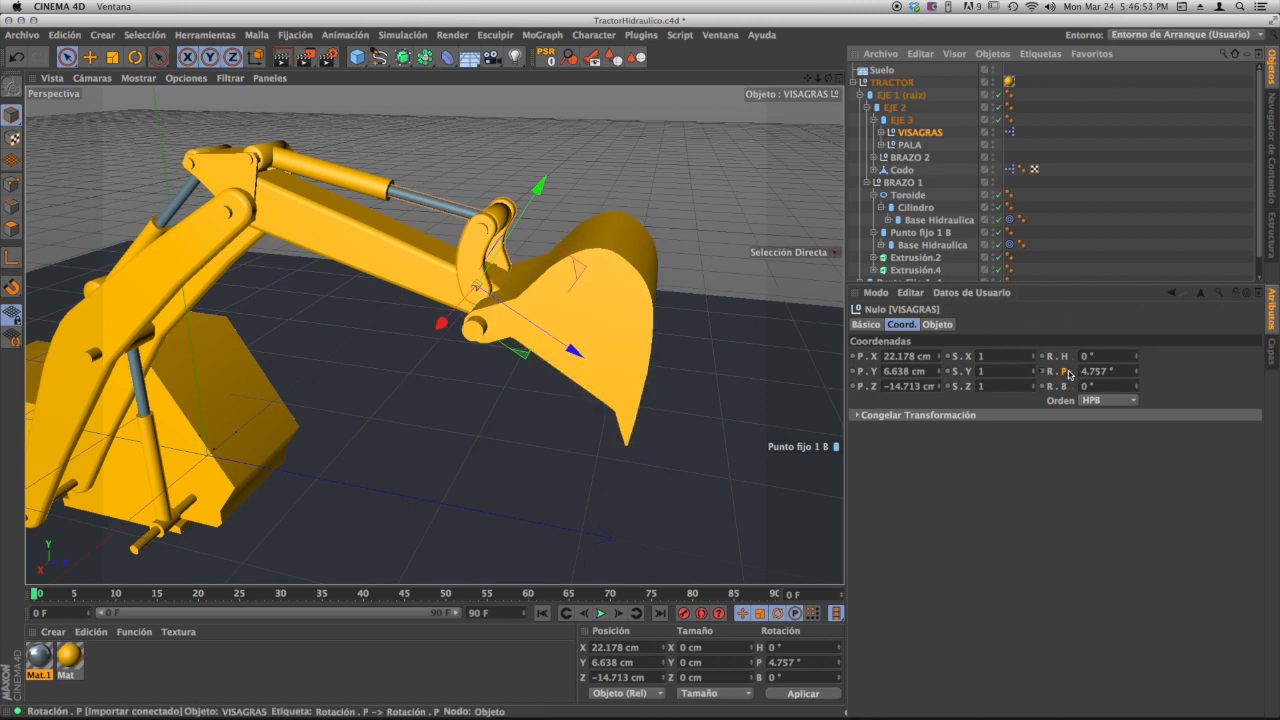
drag(1138, 368, 1136, 373)
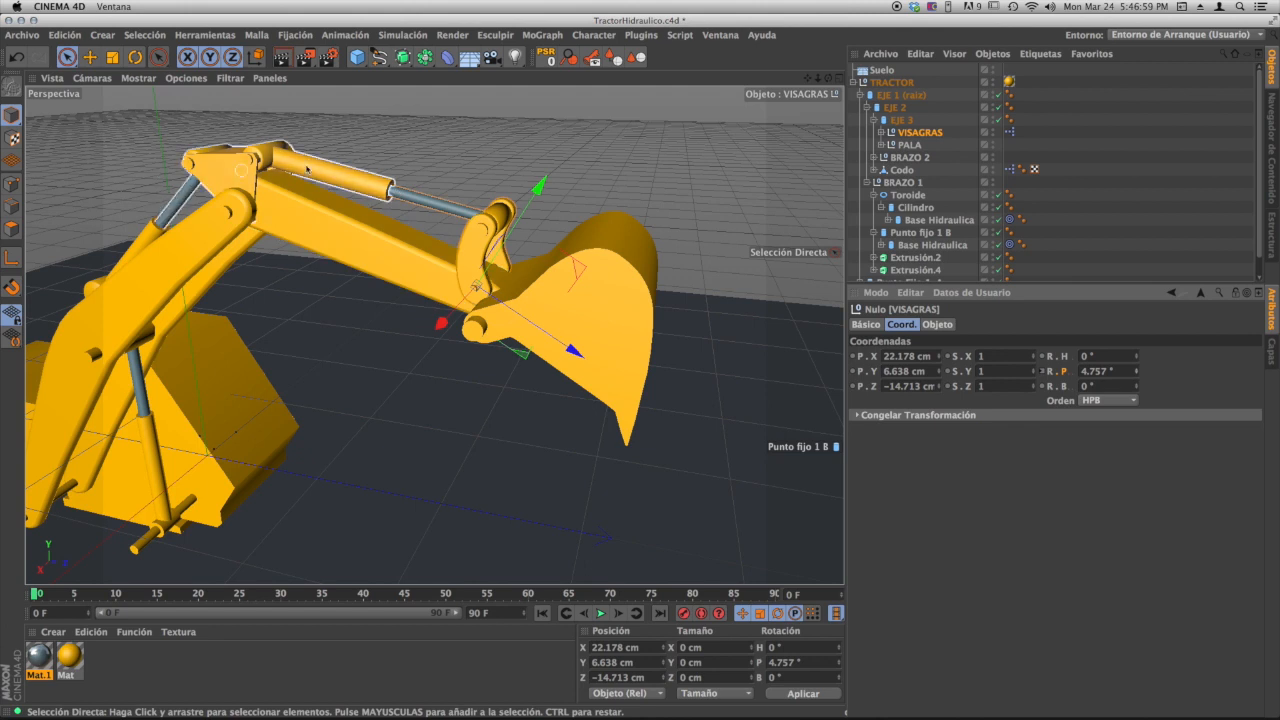
right_click(1065, 374)
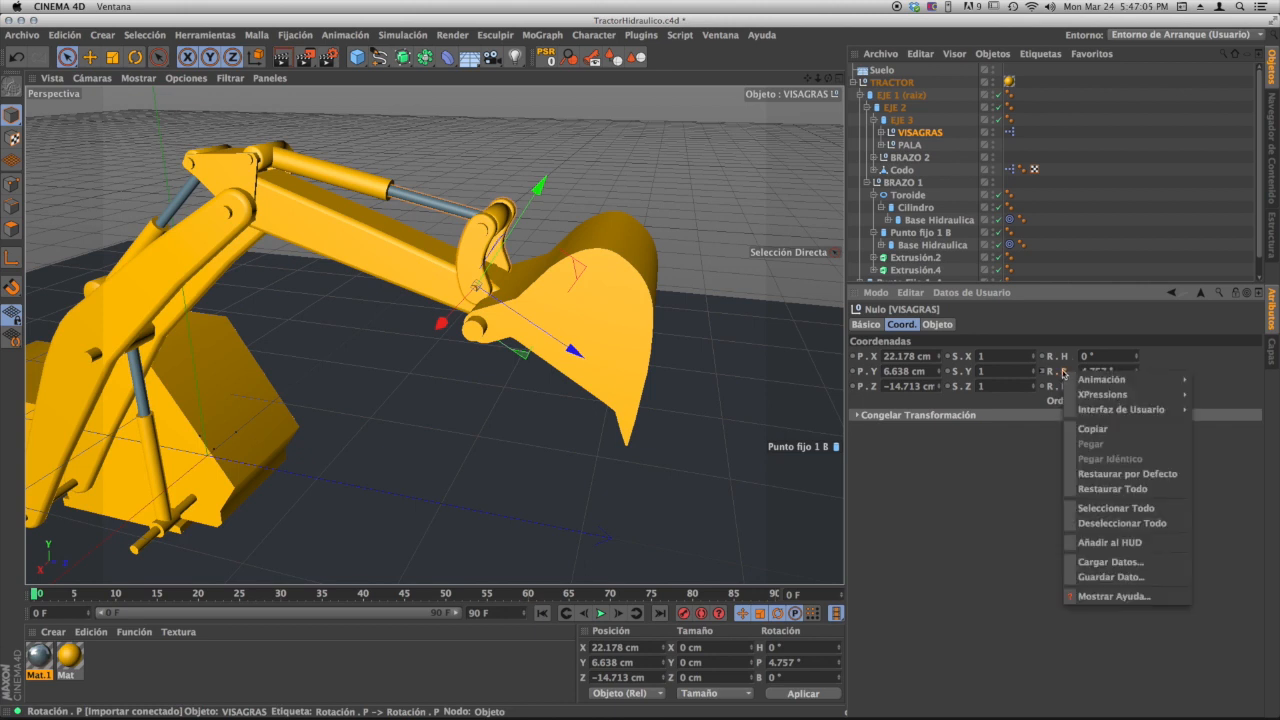
mouse_move(1096, 399)
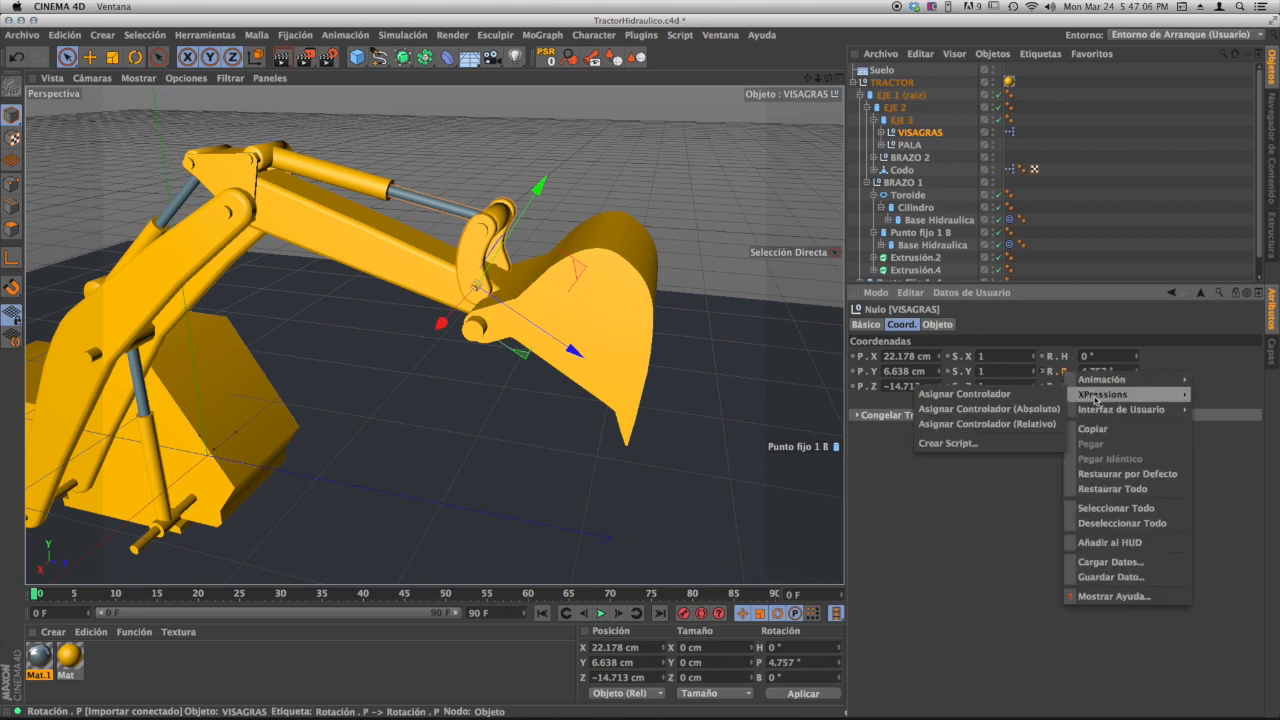
click(1003, 395)
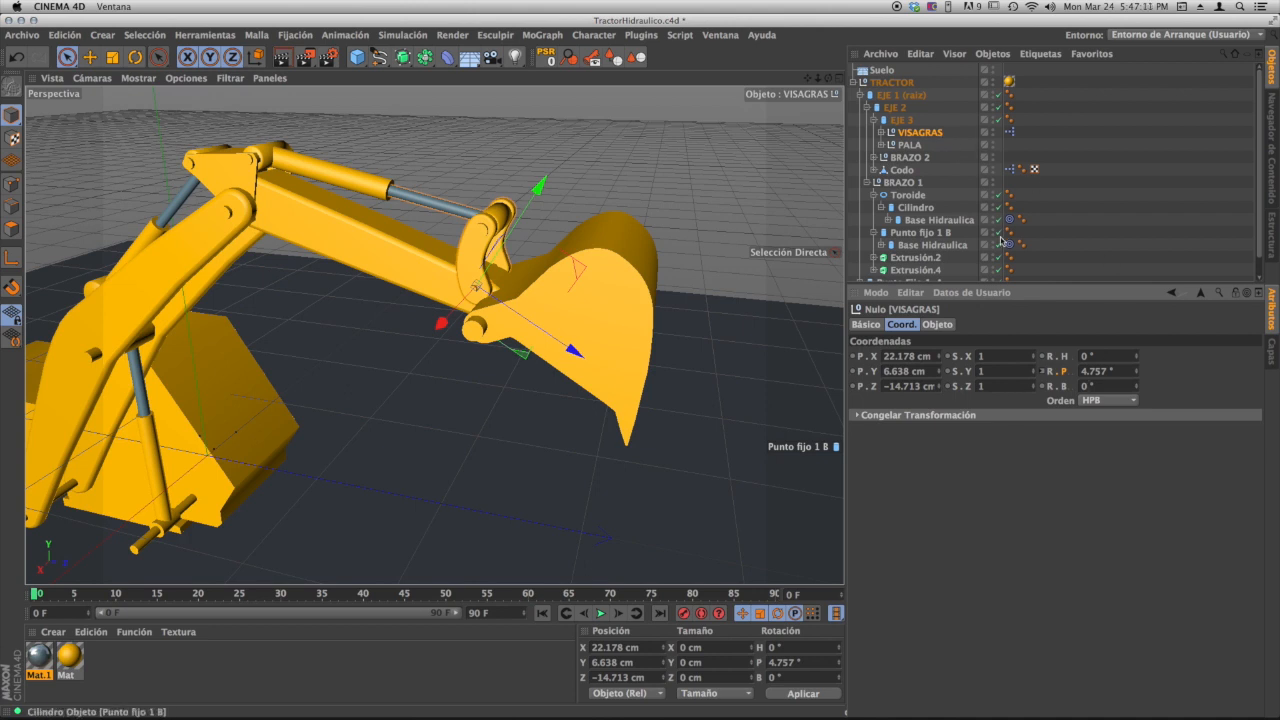
- Make PALA's R.P rotation driven by VISAGRAS using Asignar Controlador (Relativo)
click(908, 146)
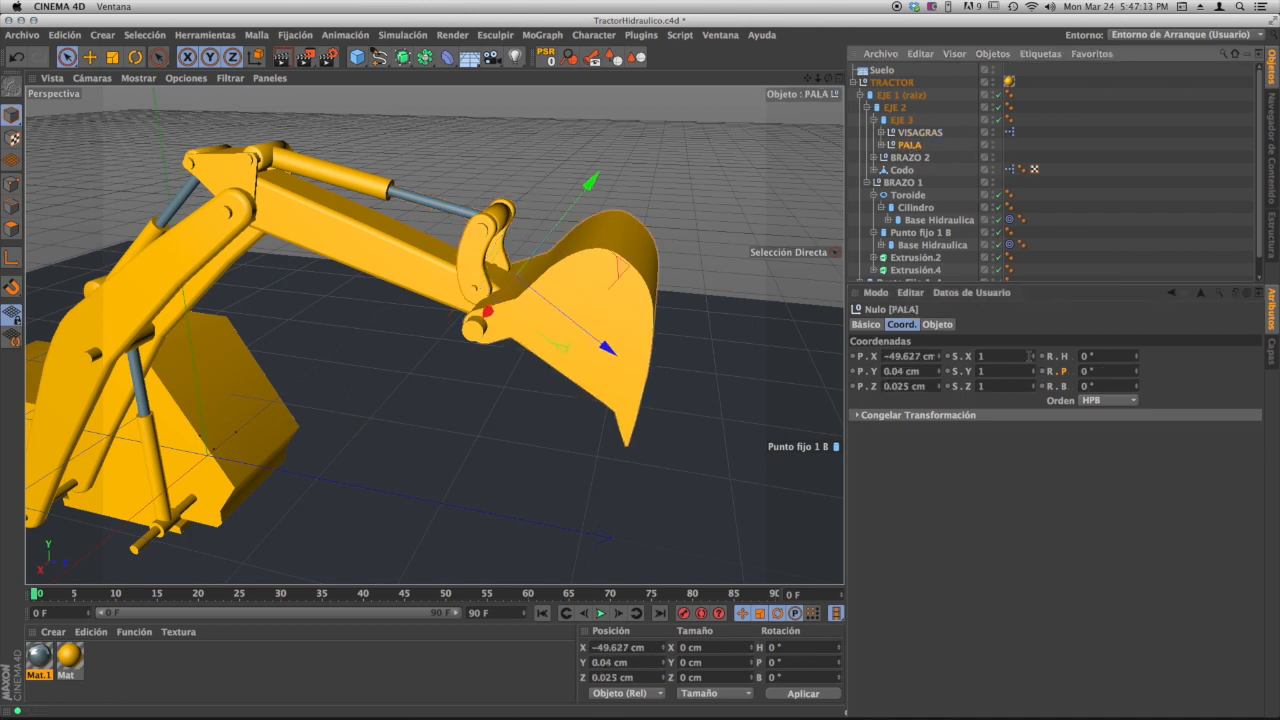
click(1062, 372)
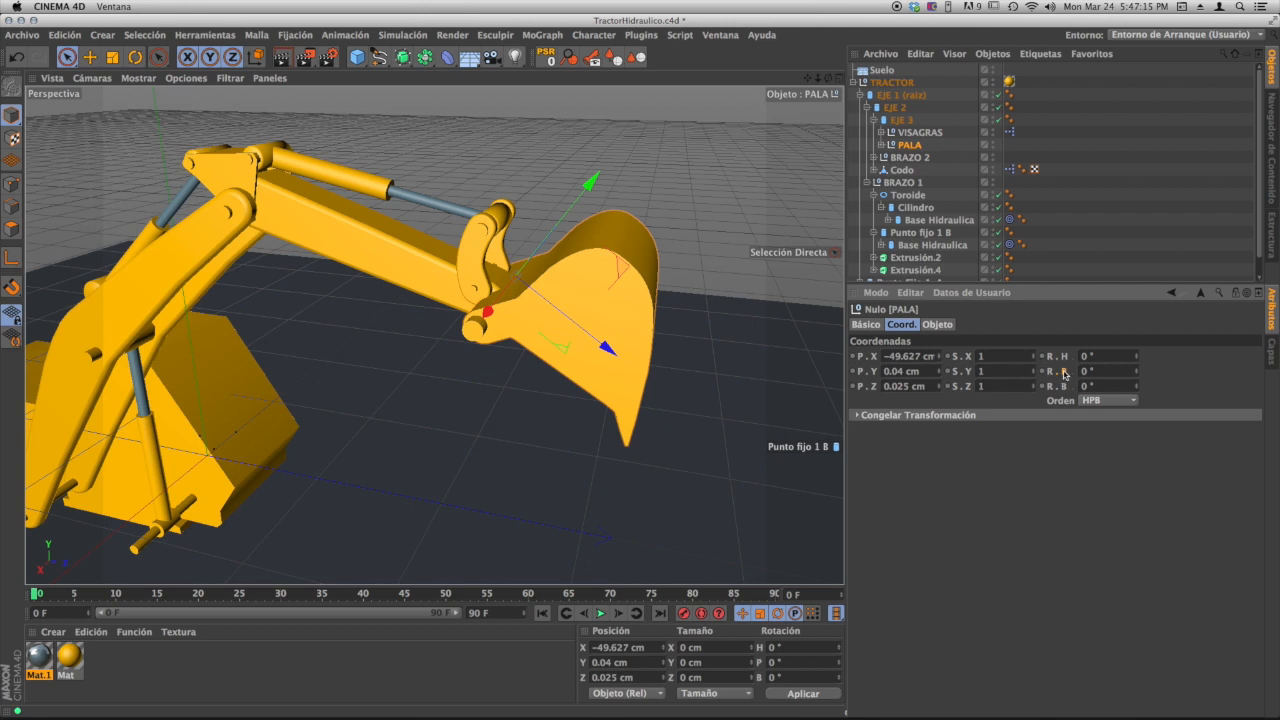
right_click(1065, 373)
mouse_move(1100, 393)
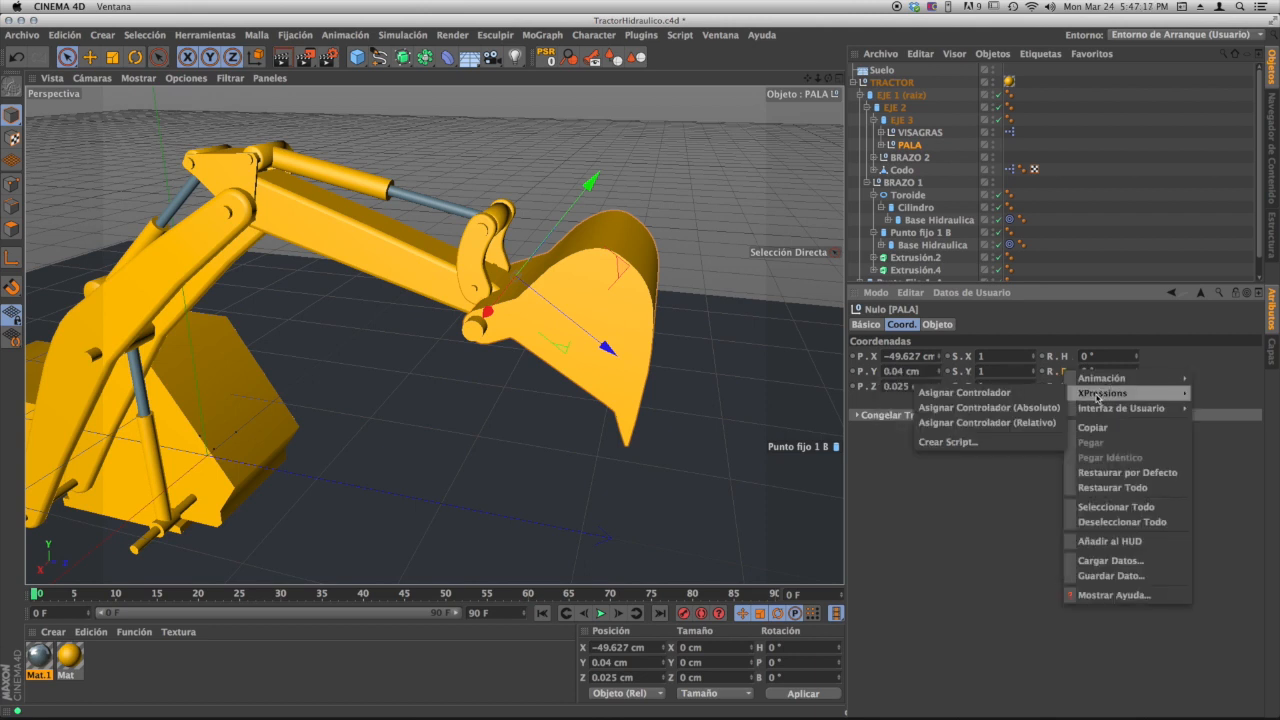
click(1017, 422)
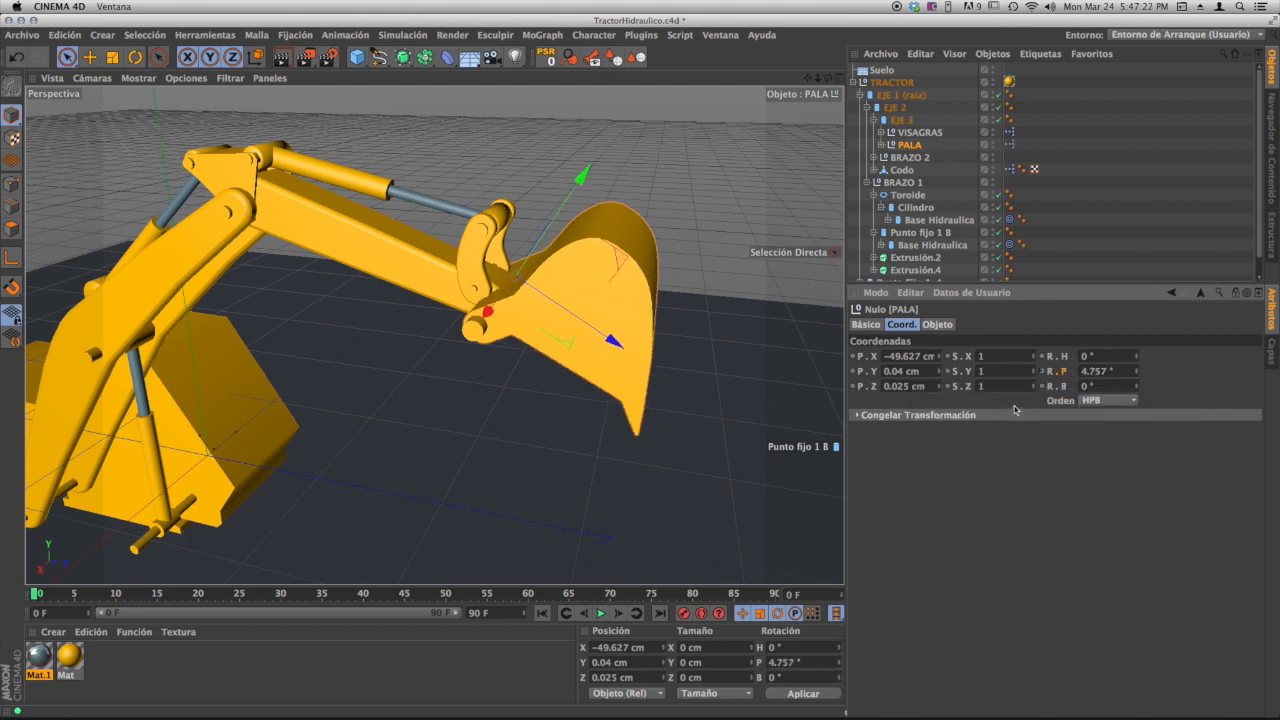
- Test the bucket link by rotating EJE 2 in pitch to about -6.2°
click(896, 108)
click(135, 57)
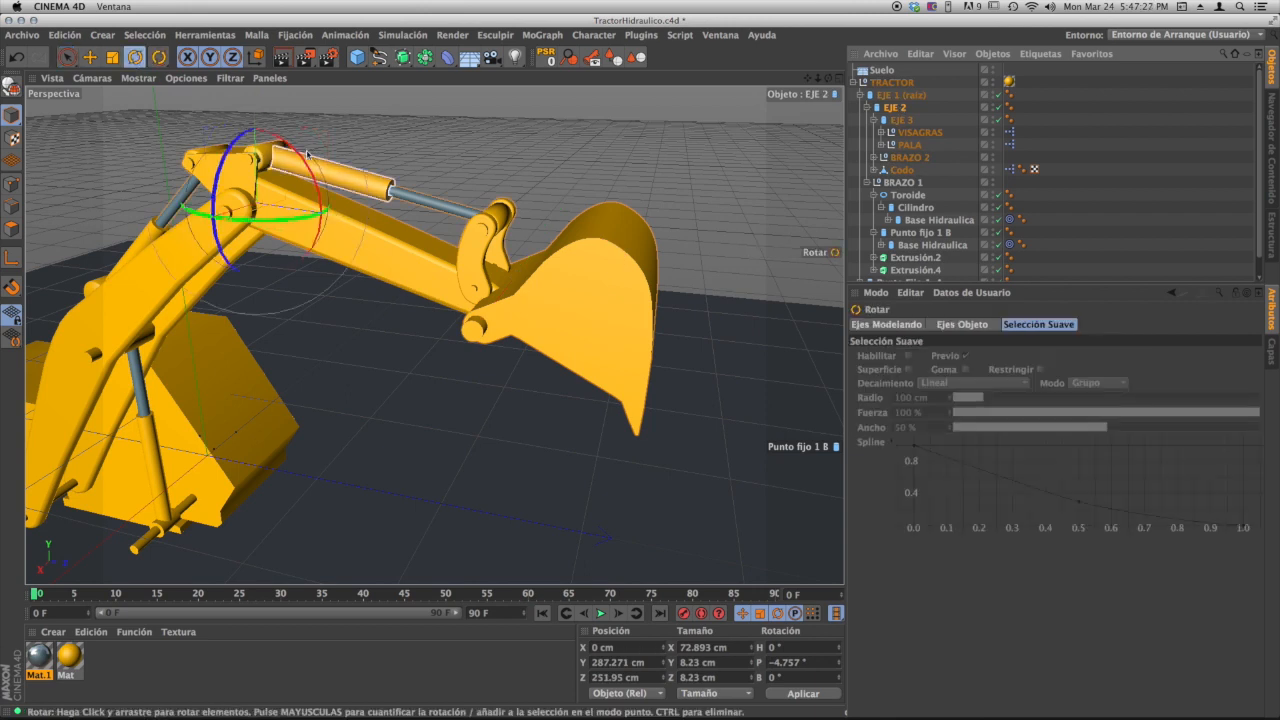
mouse_move(318, 165)
mouse_down()
mouse_move(312, 188)
mouse_move(282, 122)
mouse_move(305, 190)
mouse_move(275, 110)
mouse_move(300, 238)
mouse_move(320, 176)
mouse_up()
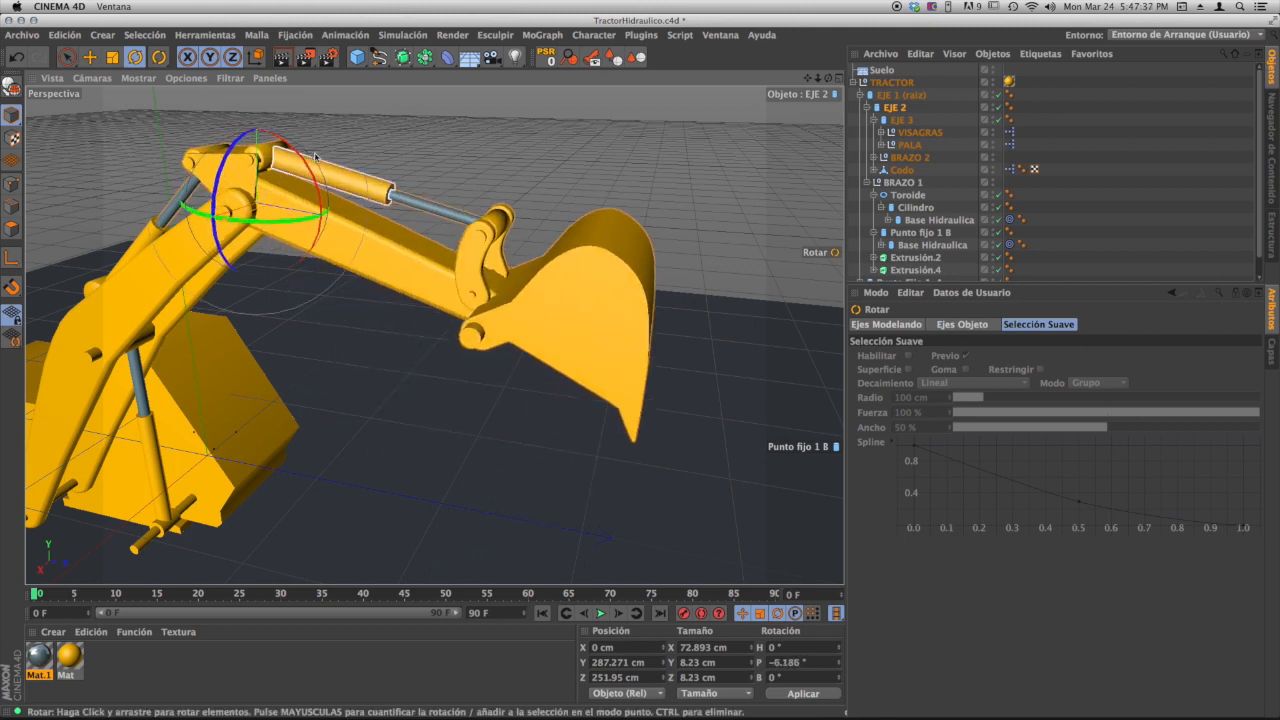
- In PALA's XPresso expression, space out the nodes and set the Rango de Mapeo node's Salida Superior to -360°
click(1010, 133)
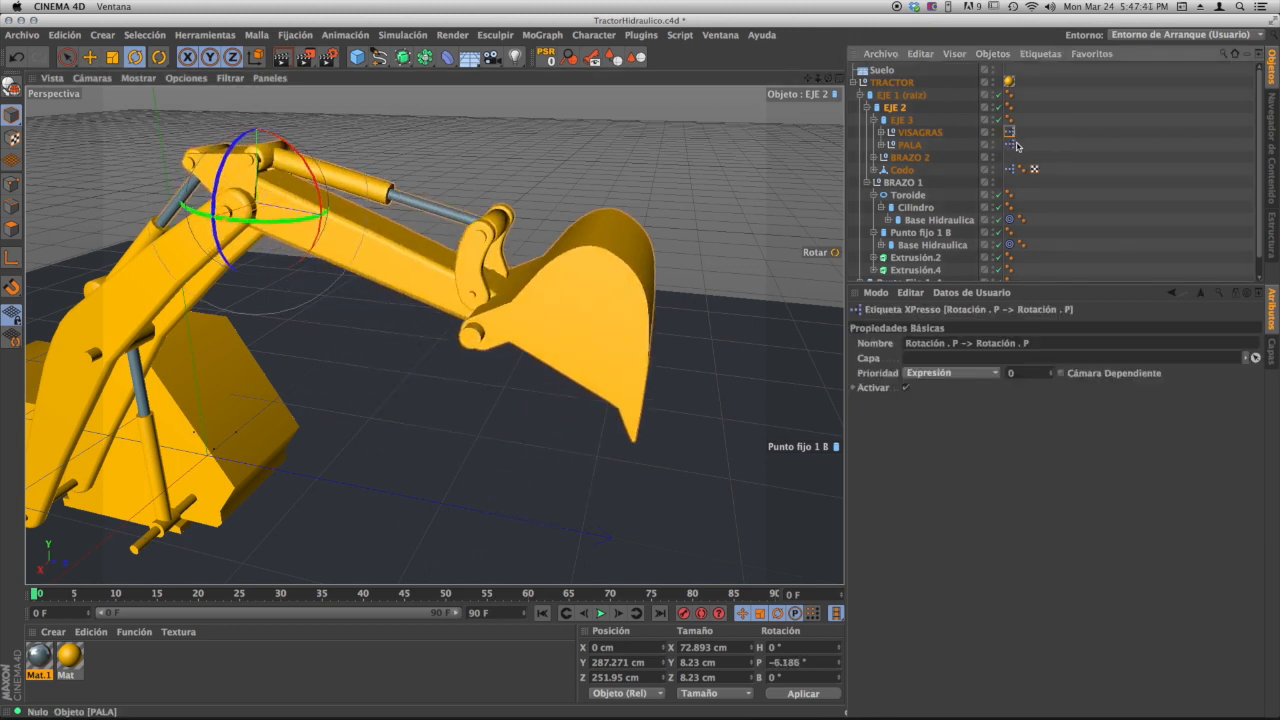
click(1010, 145)
click(917, 146)
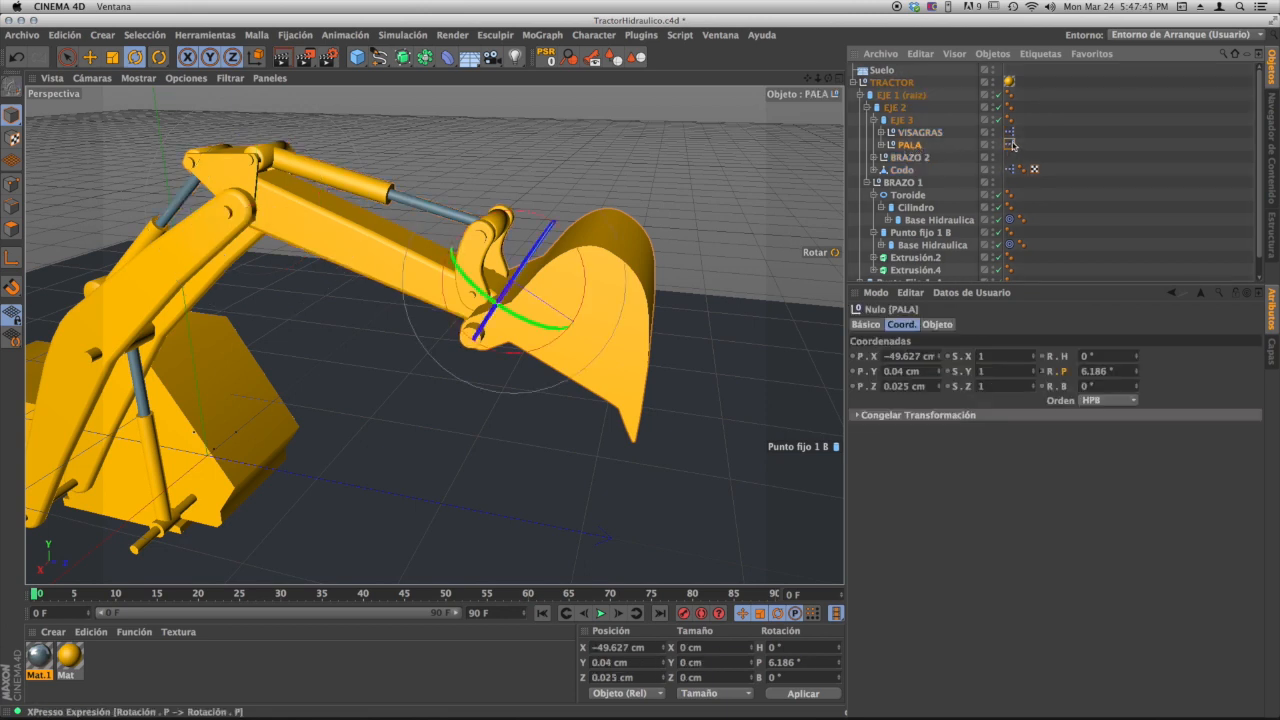
double_click(1011, 146)
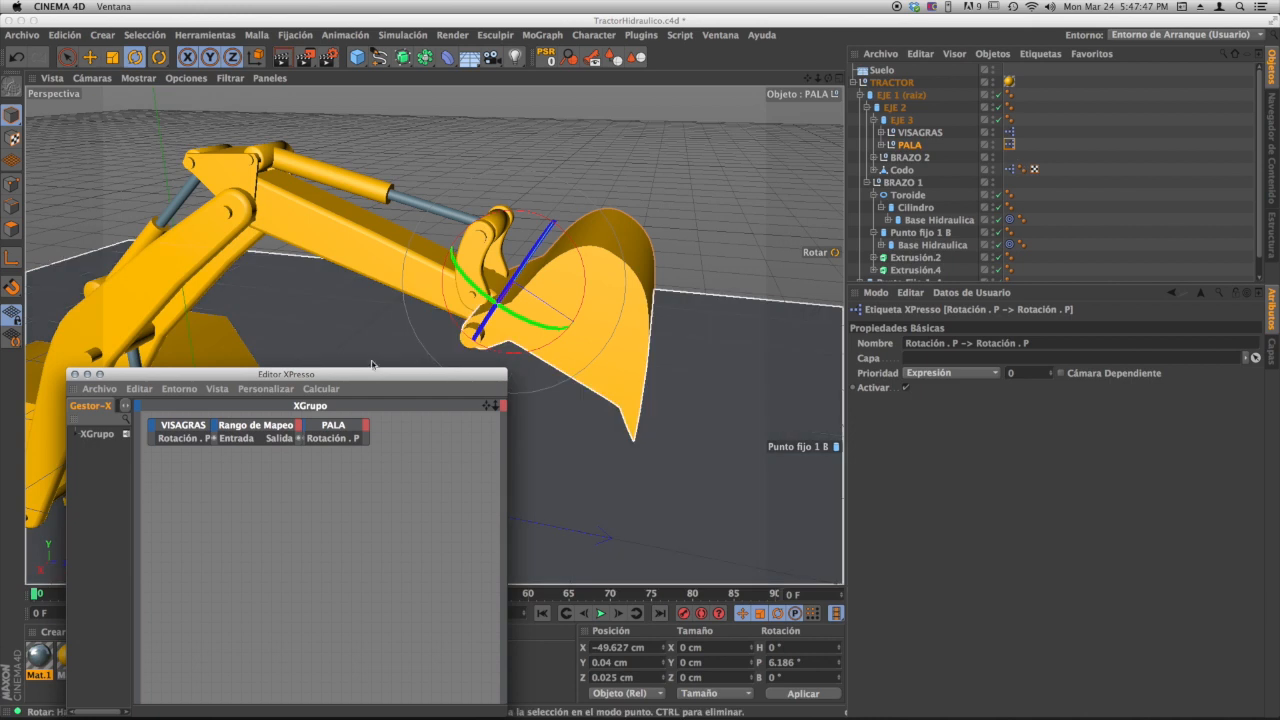
drag(373, 372, 453, 367)
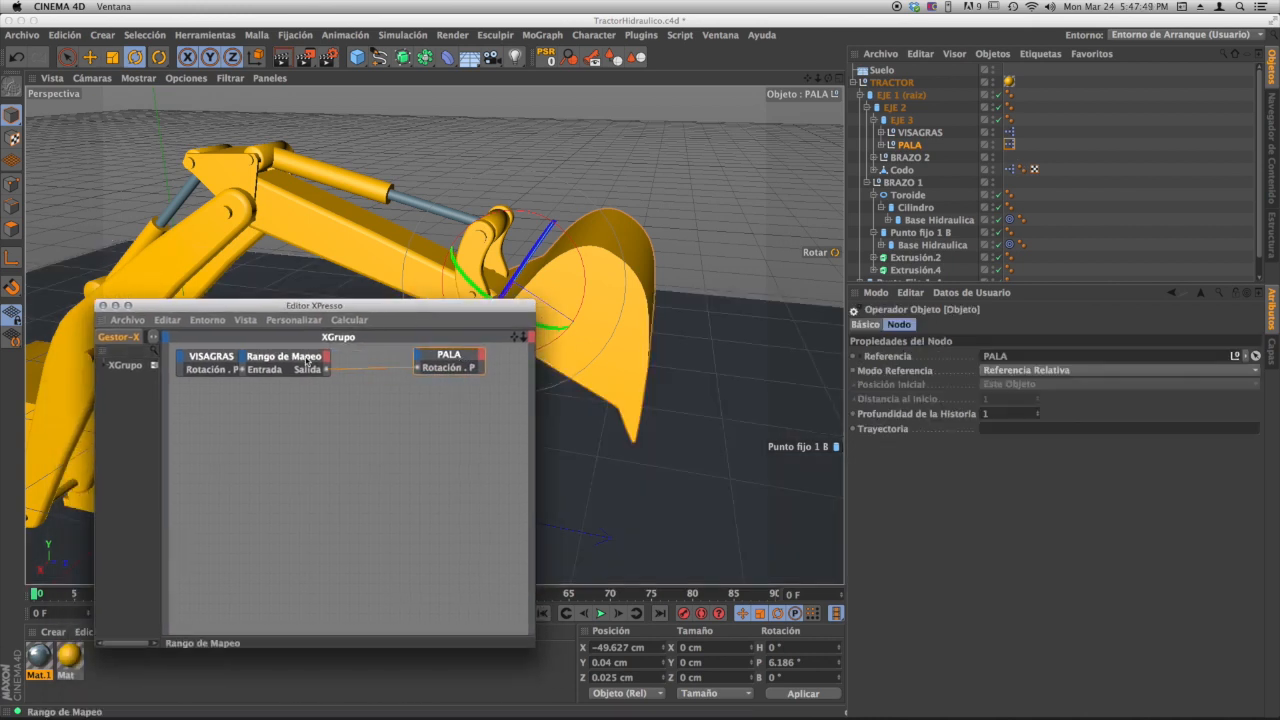
drag(301, 360, 333, 360)
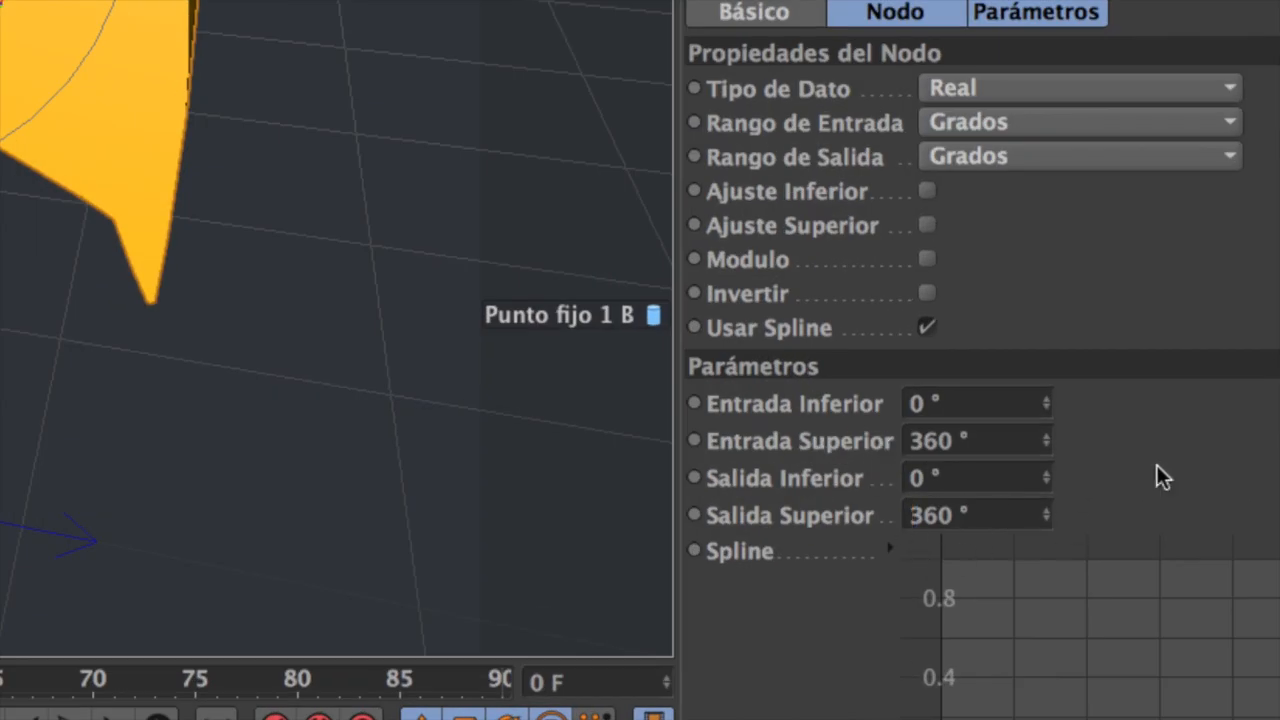
text(-)
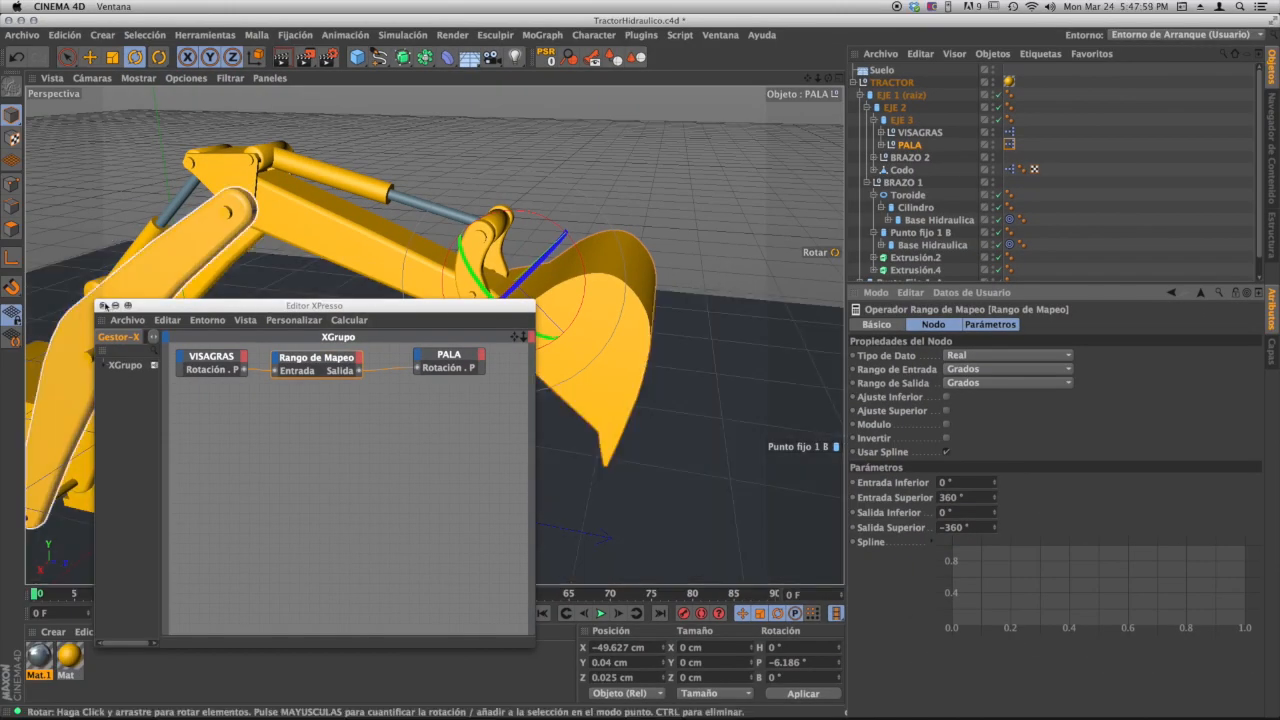
click(103, 305)
- Rotate EJE 2 to fold the arm inward to about -71° and set its R.P to -75°
click(897, 109)
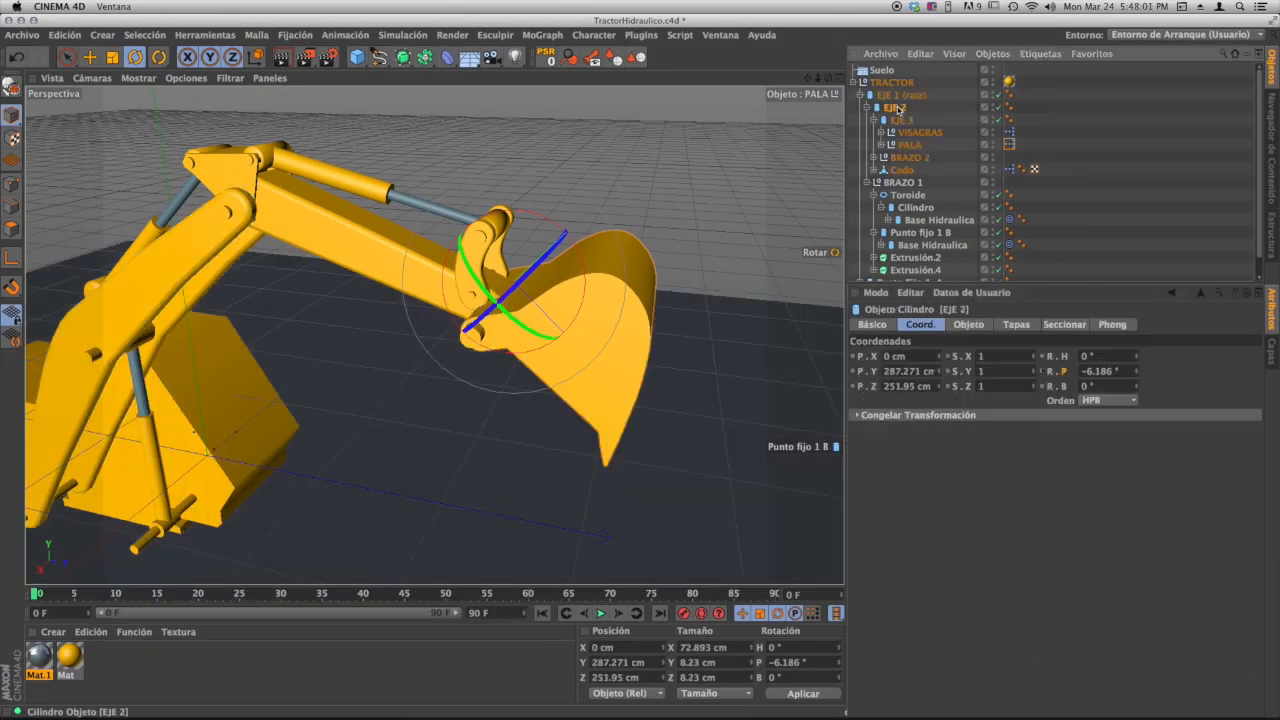
drag(302, 164, 338, 235)
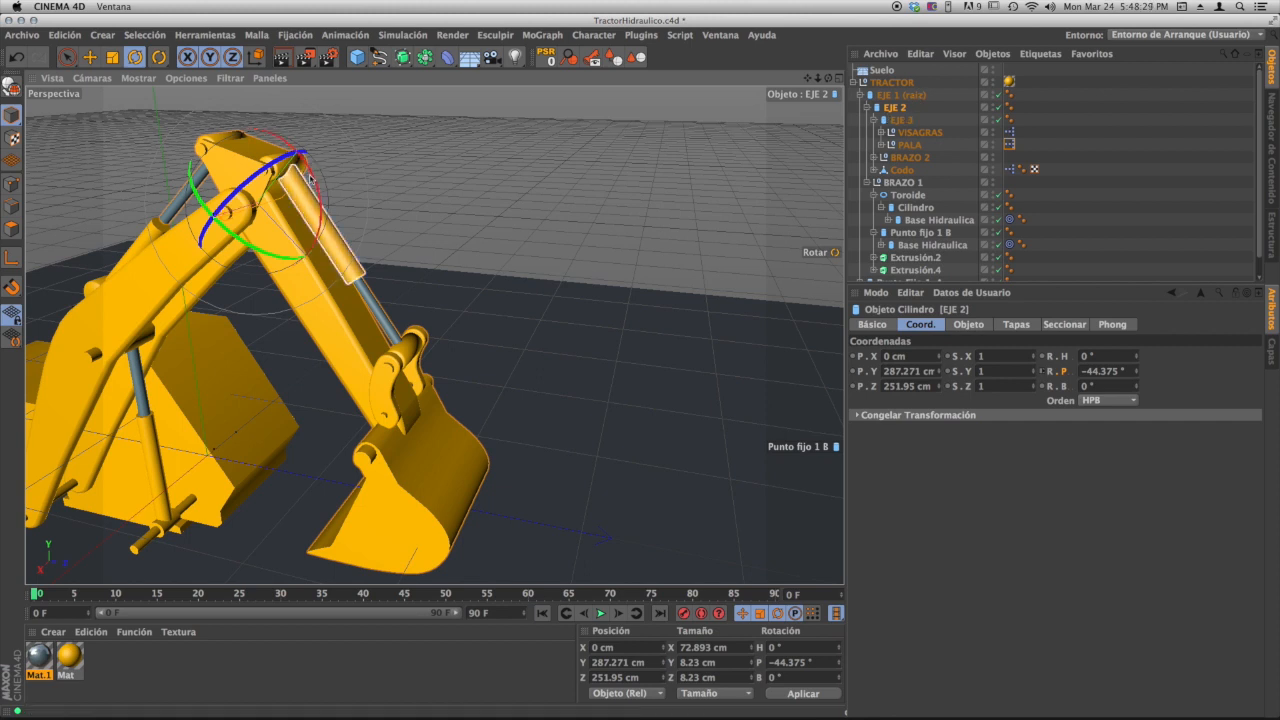
mouse_move(322, 180)
mouse_down()
mouse_move(317, 209)
mouse_move(310, 163)
mouse_move(324, 190)
mouse_up()
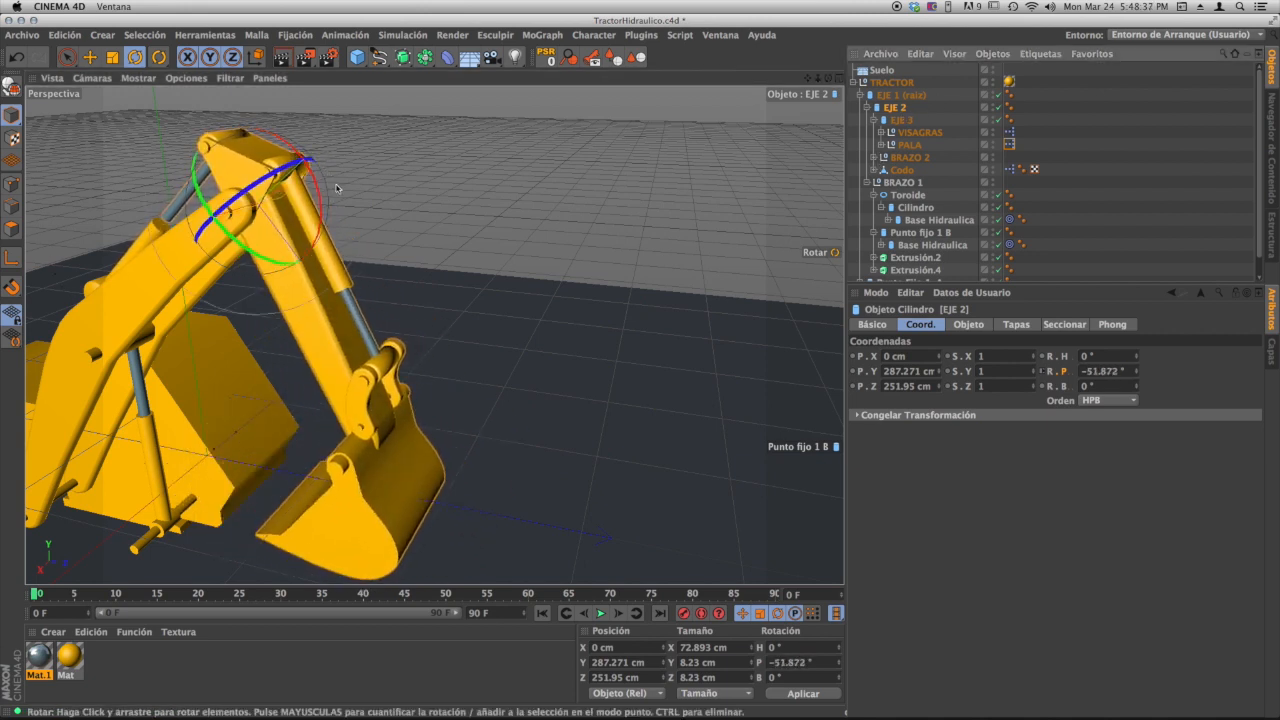
mouse_move(322, 186)
mouse_down()
mouse_move(318, 176)
mouse_move(321, 204)
mouse_up()
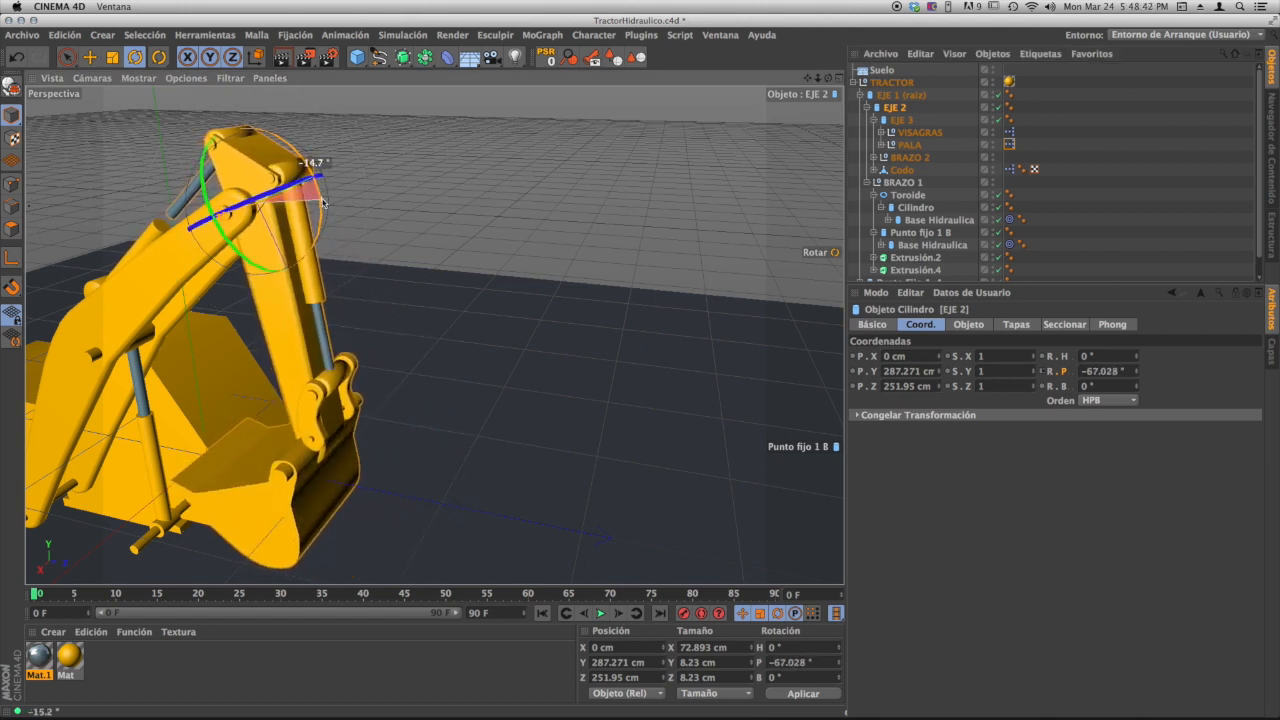
drag(1138, 372, 1136, 377)
click(1118, 371)
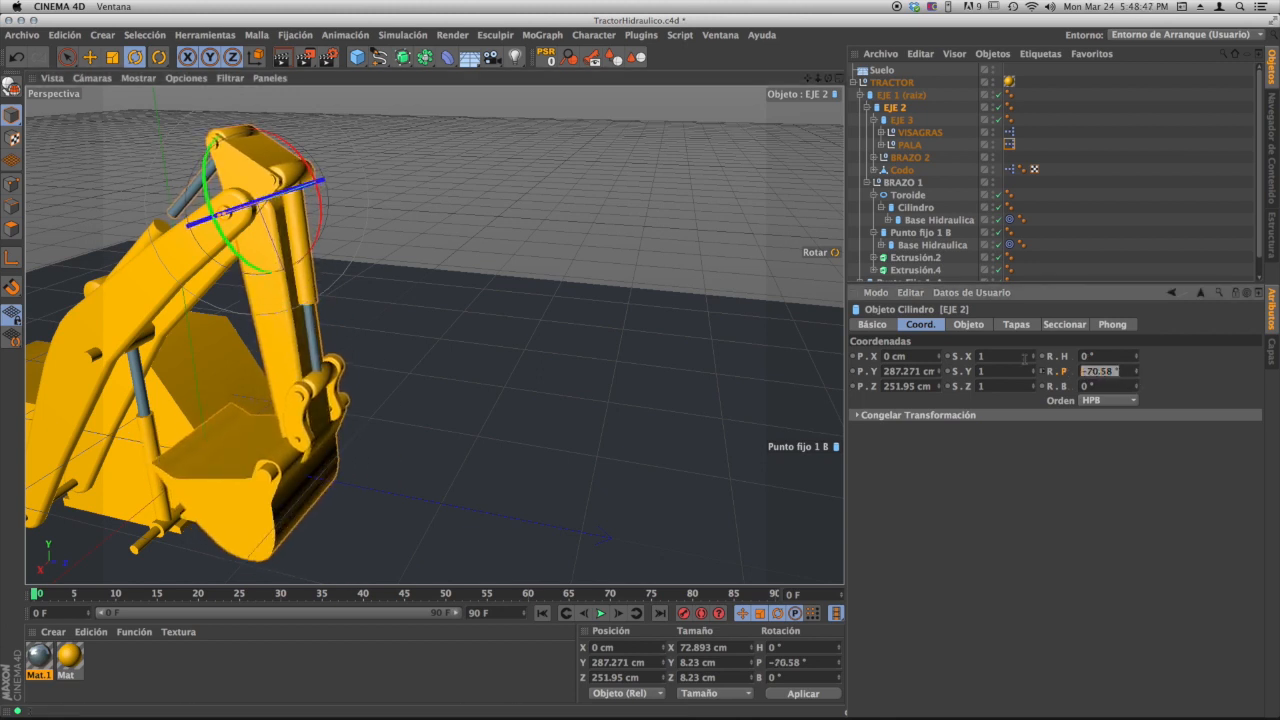
text(-75)
key(Return)
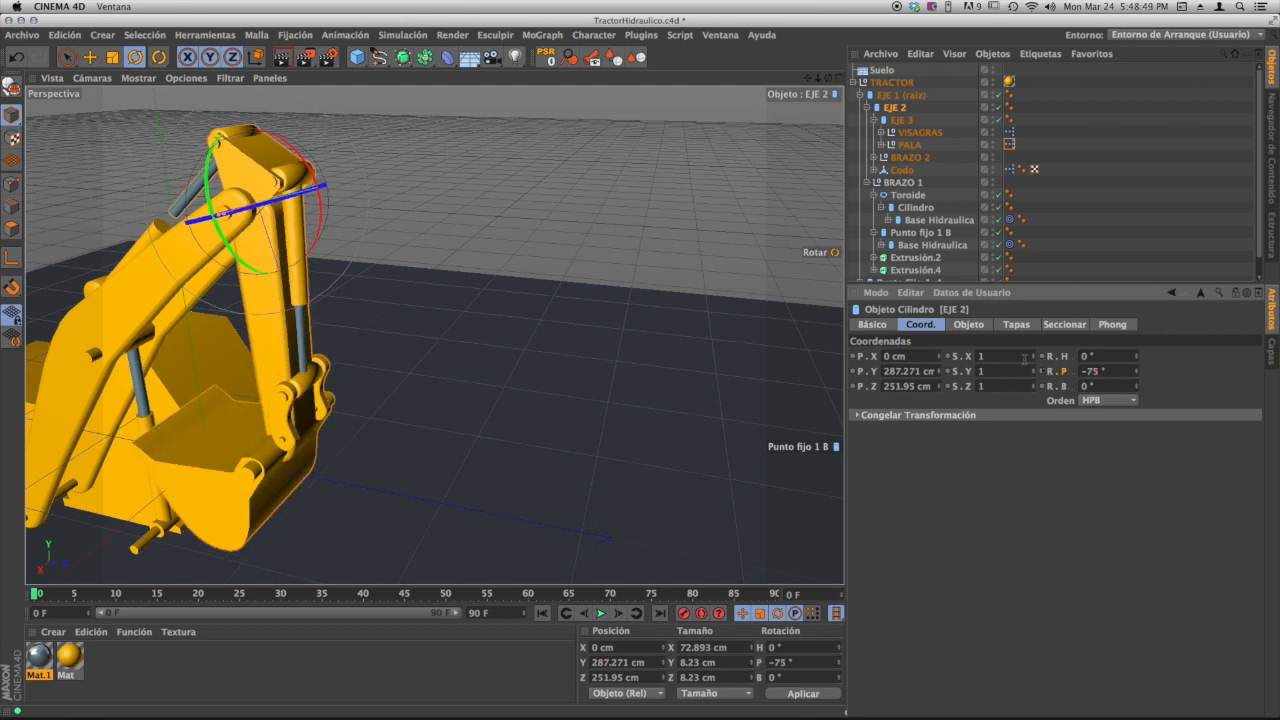
- From a side view of the arm, try EJE 2's R.P at -65° and -70°
alt+drag(270, 352, 422, 265)
alt+drag(350, 328, 360, 366)
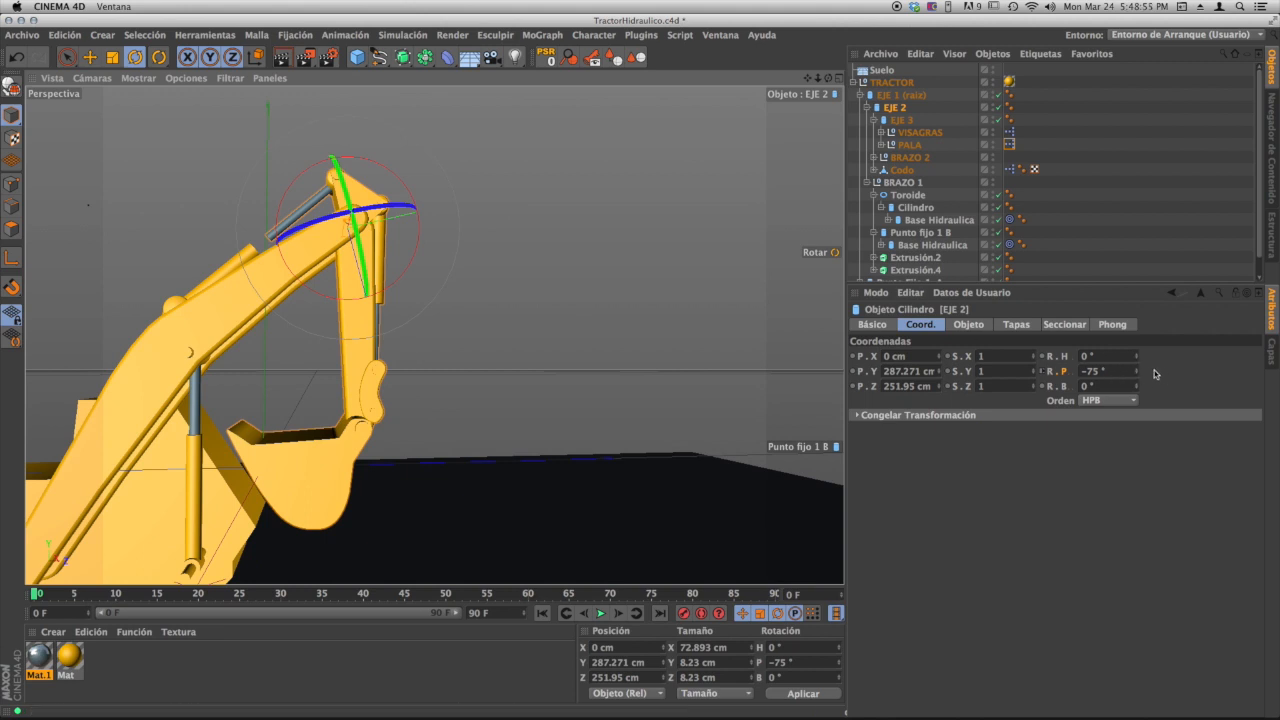
drag(1138, 371, 1001, 367)
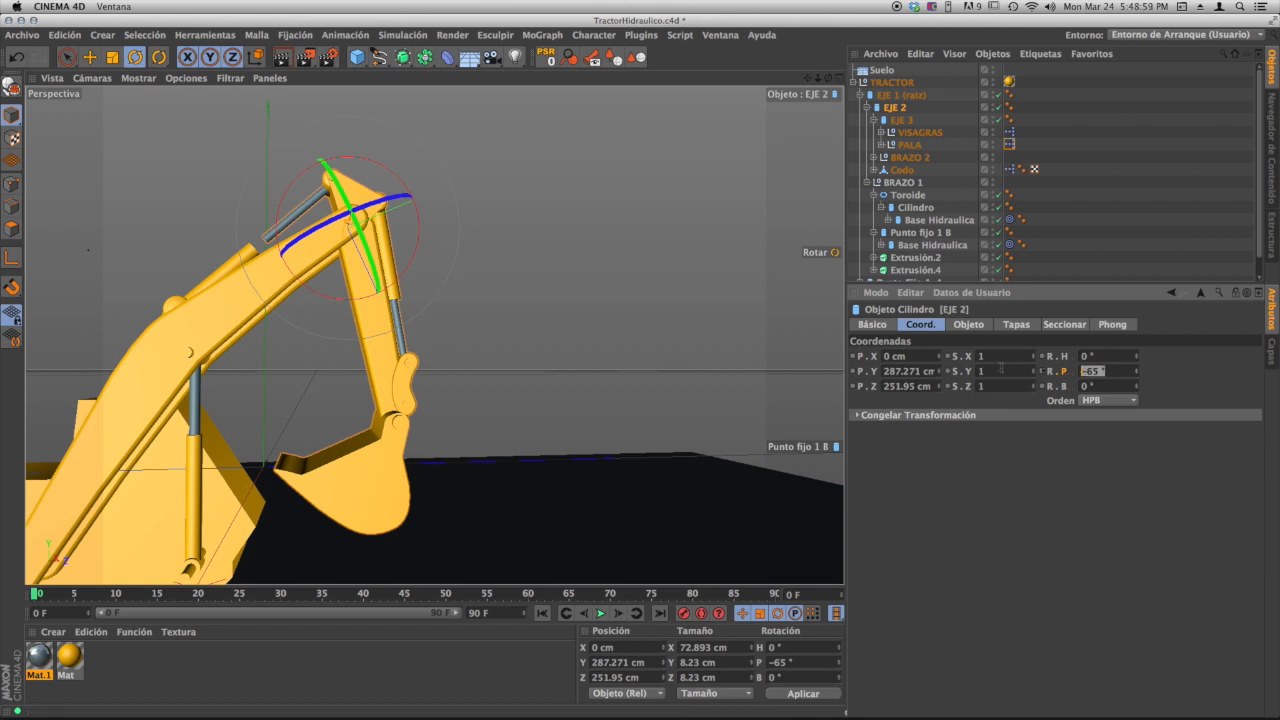
key(Return)
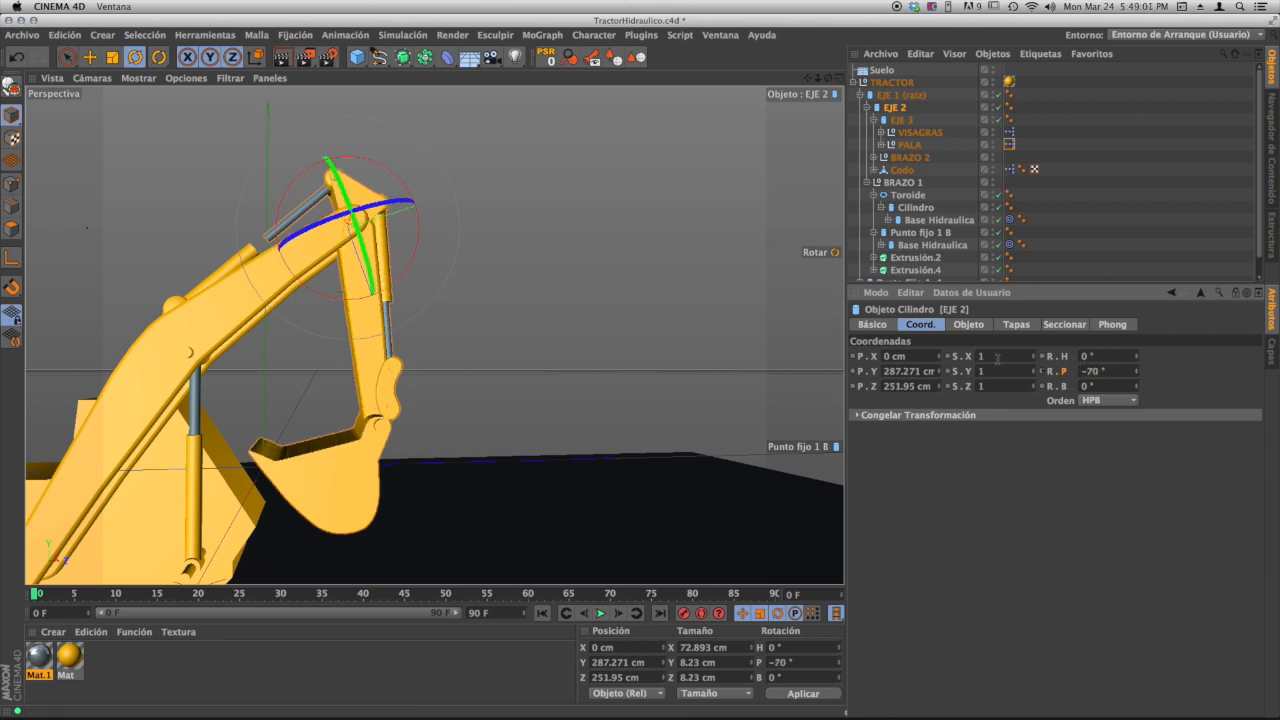
- Try EJE 2's R.P extremes at 35°, -70° and -75°, and leave it set to 35°
drag(1138, 371, 1123, 307)
drag(1083, 370, 1041, 366)
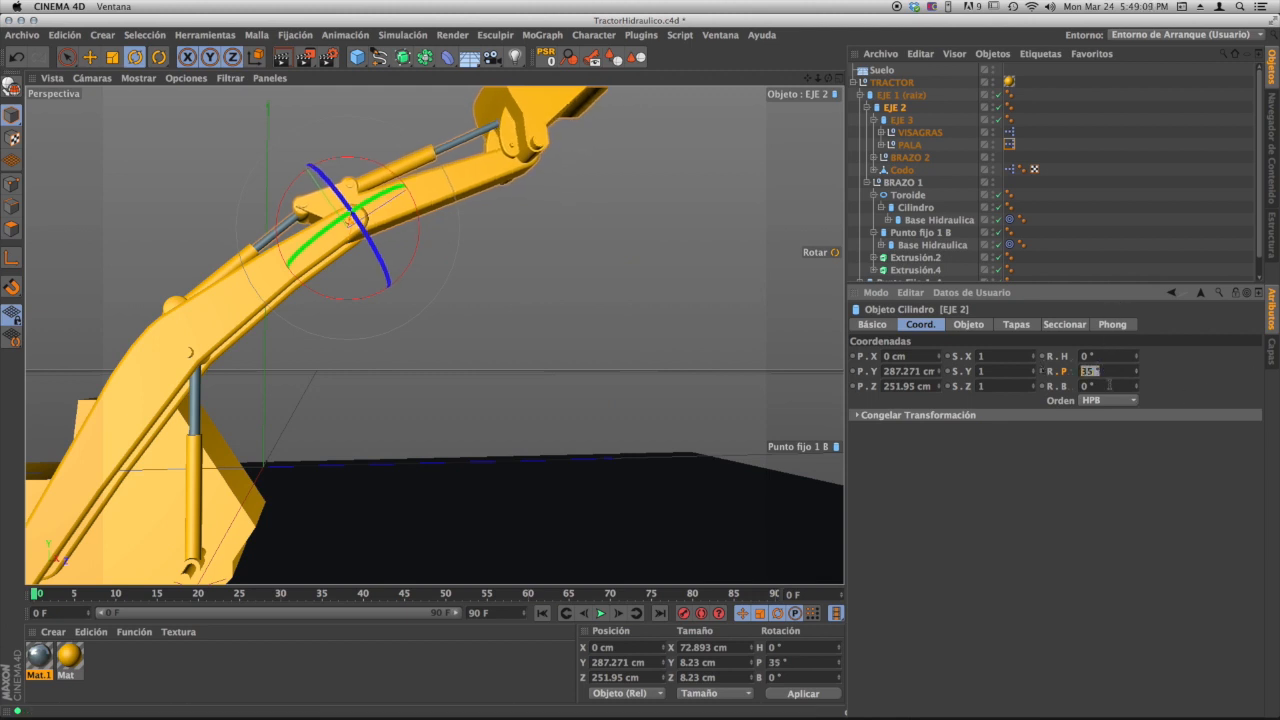
key(BackSpace)
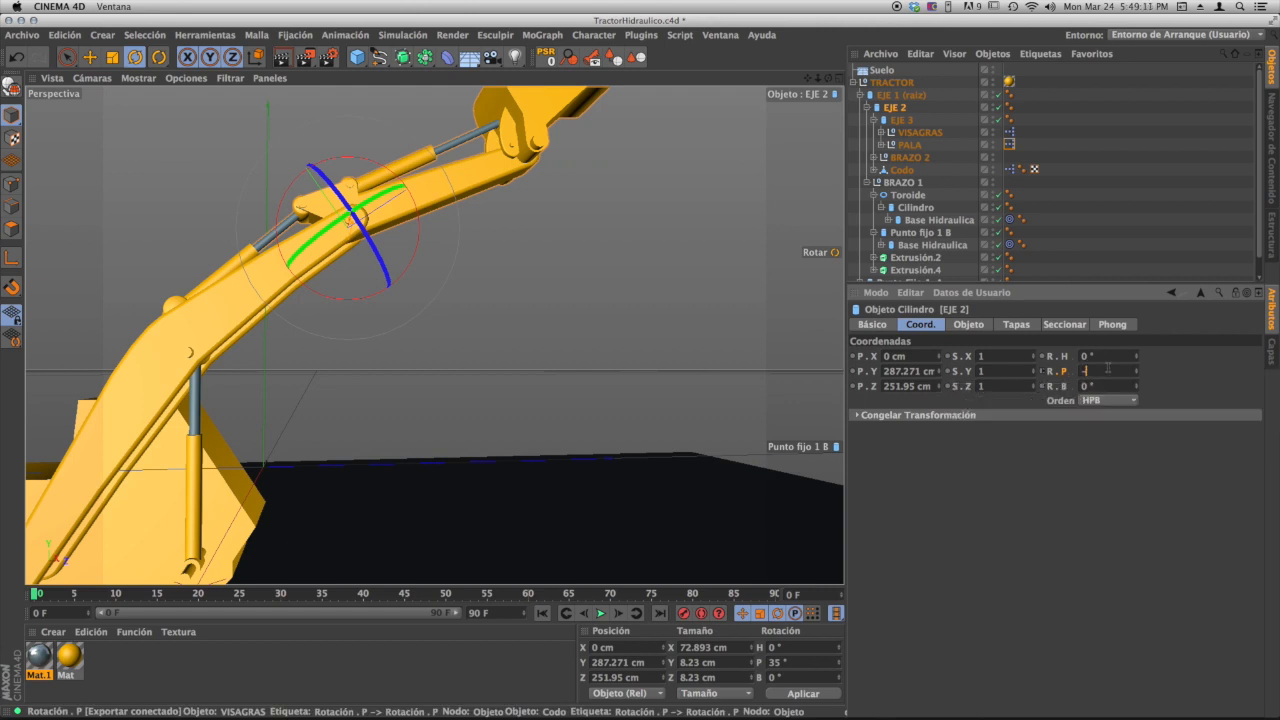
text(-70)
key(Return)
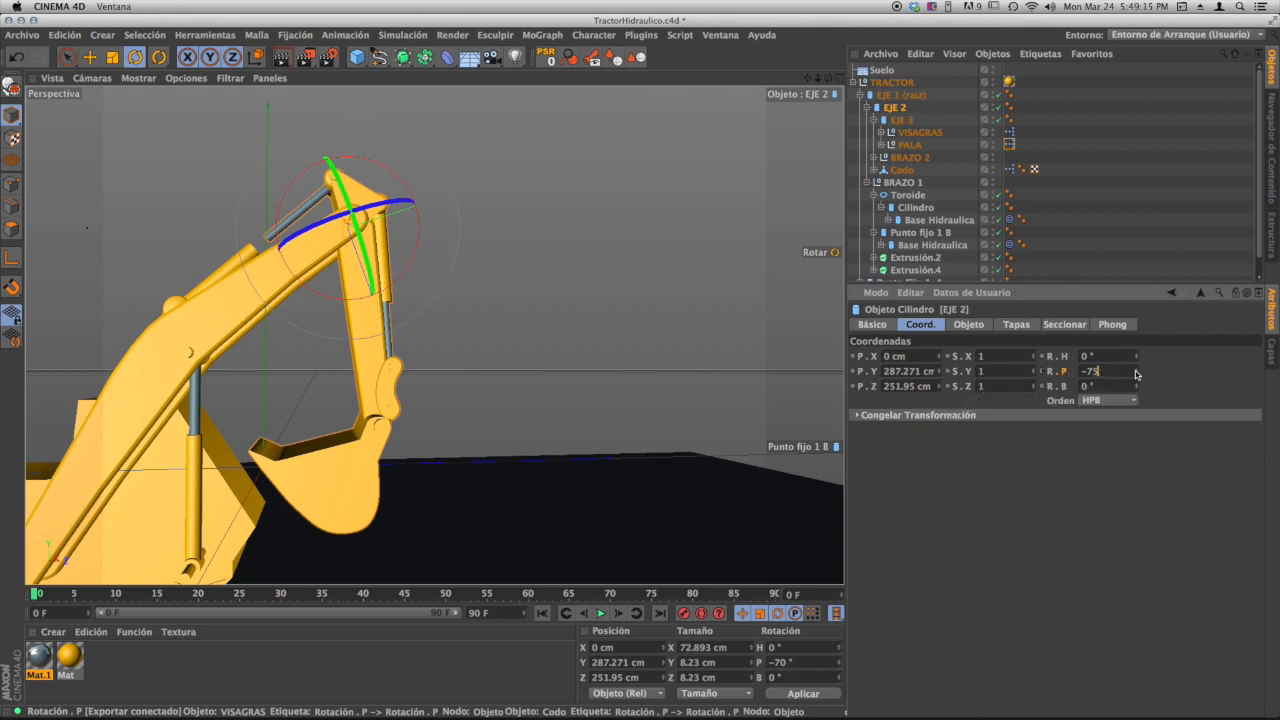
key(Return)
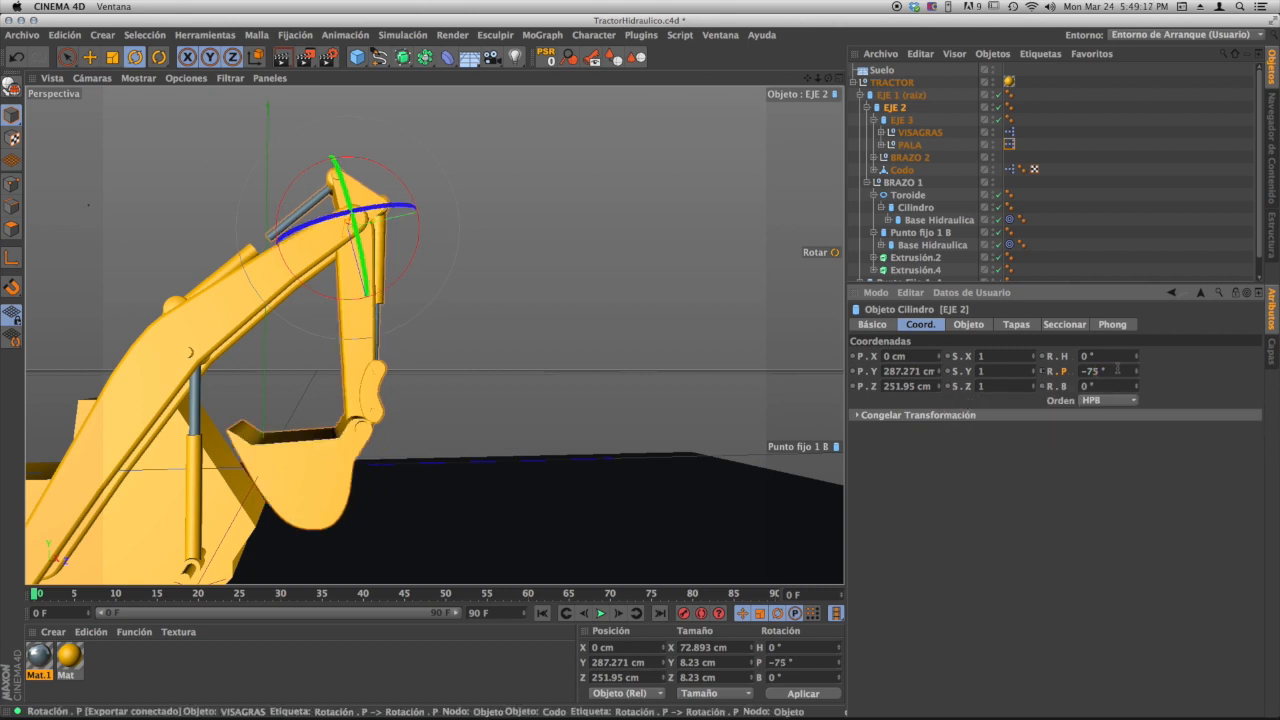
key(Return)
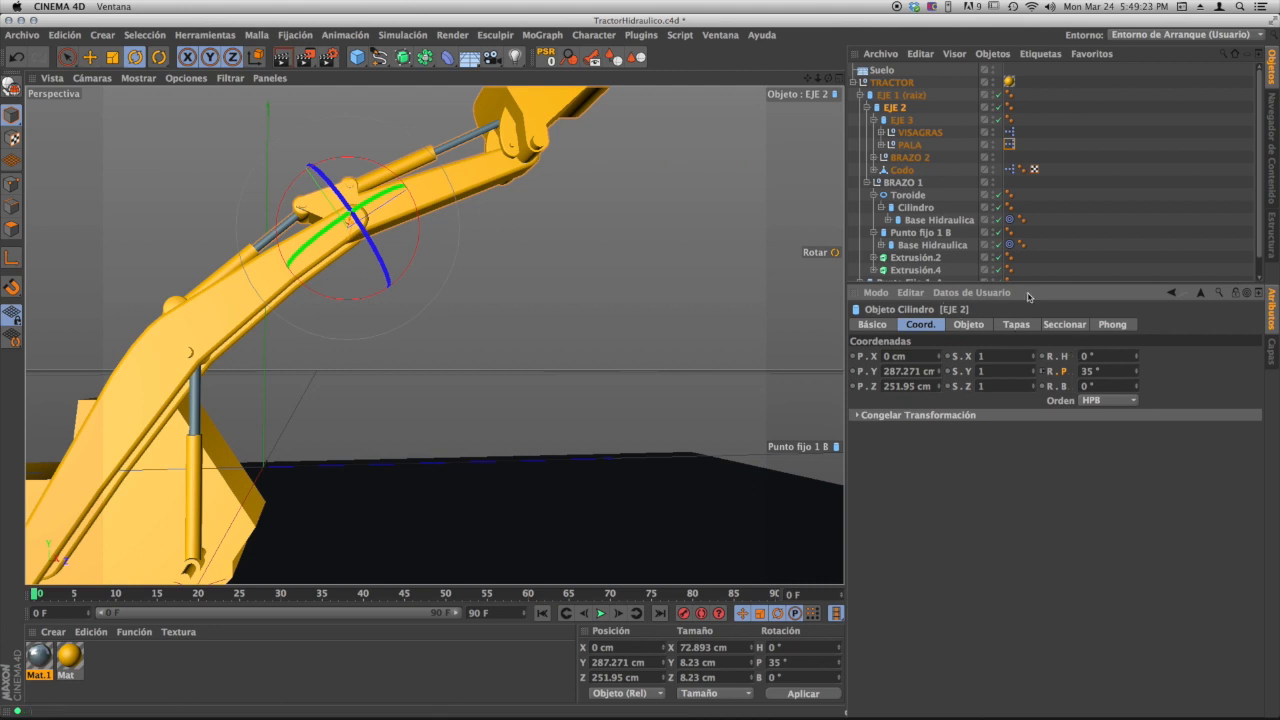
- Add a Protección tag to EJE 2 and display EJE 2's coordinates
right_click(897, 110)
mouse_move(947, 117)
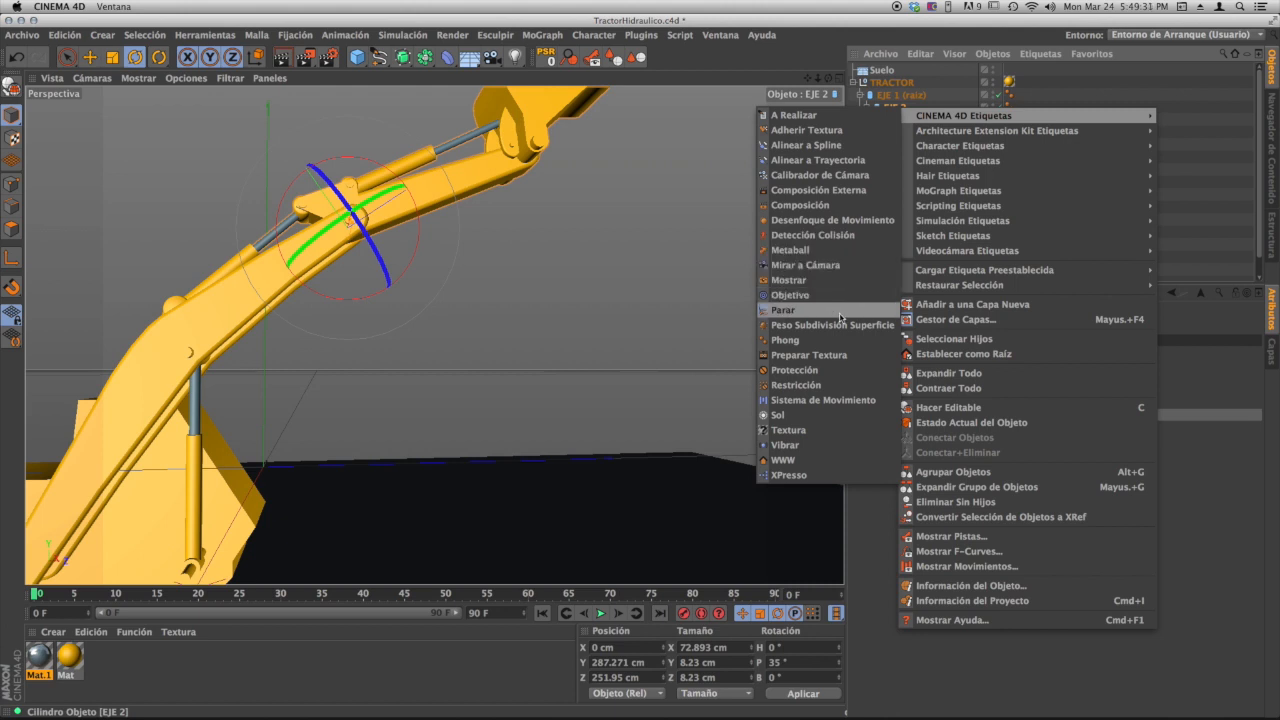
click(798, 370)
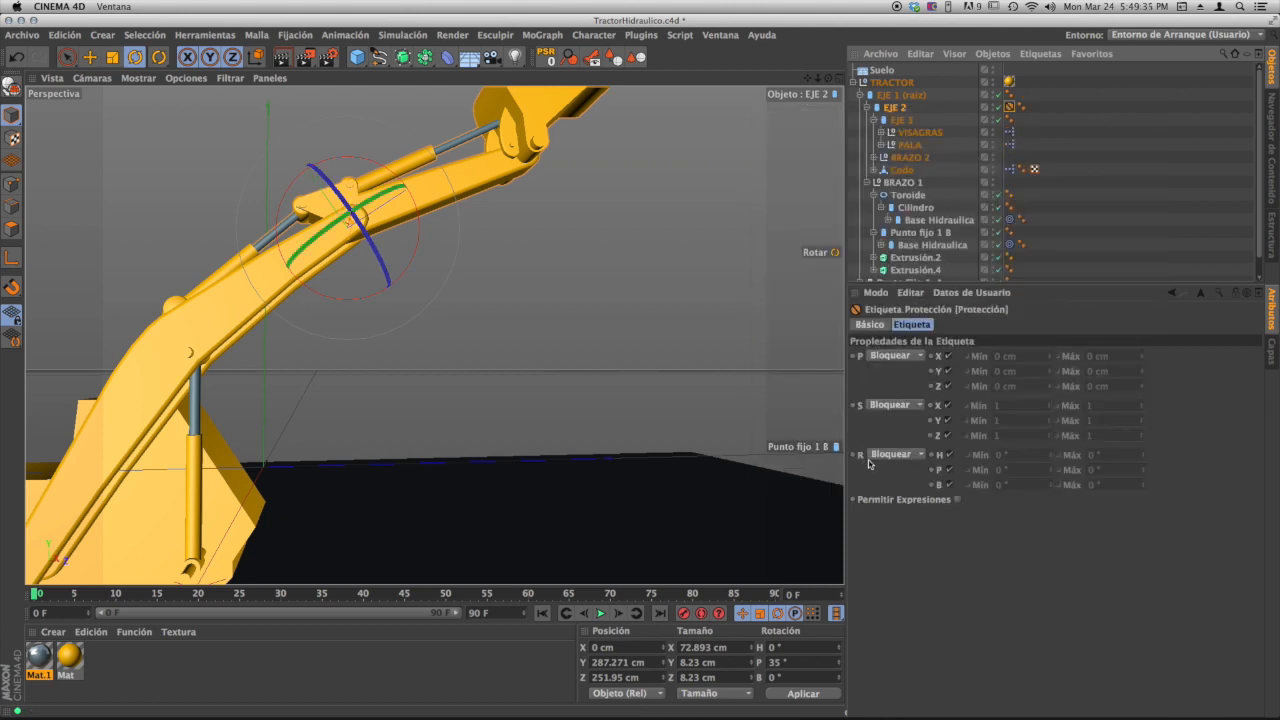
click(895, 107)
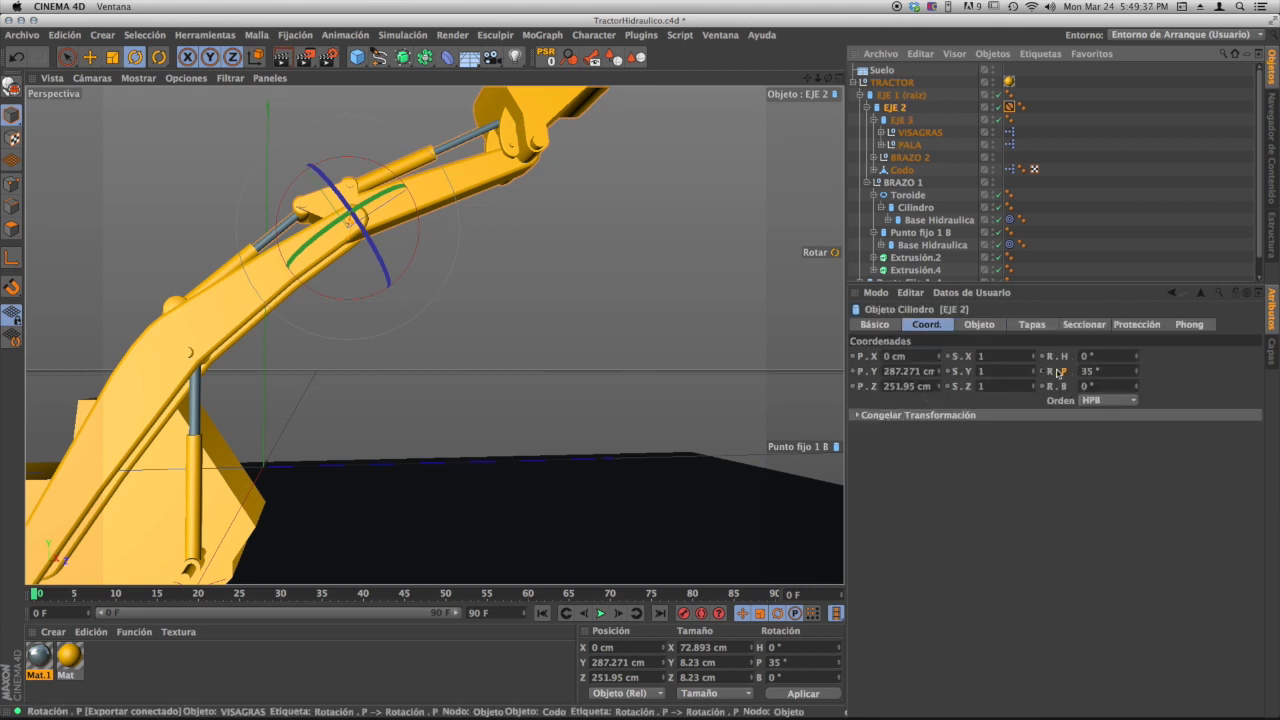
- Set the rotation of EJE 2's Protección tag to Límite with P from -35° to 75°, and test it by rotating the arm
click(1010, 107)
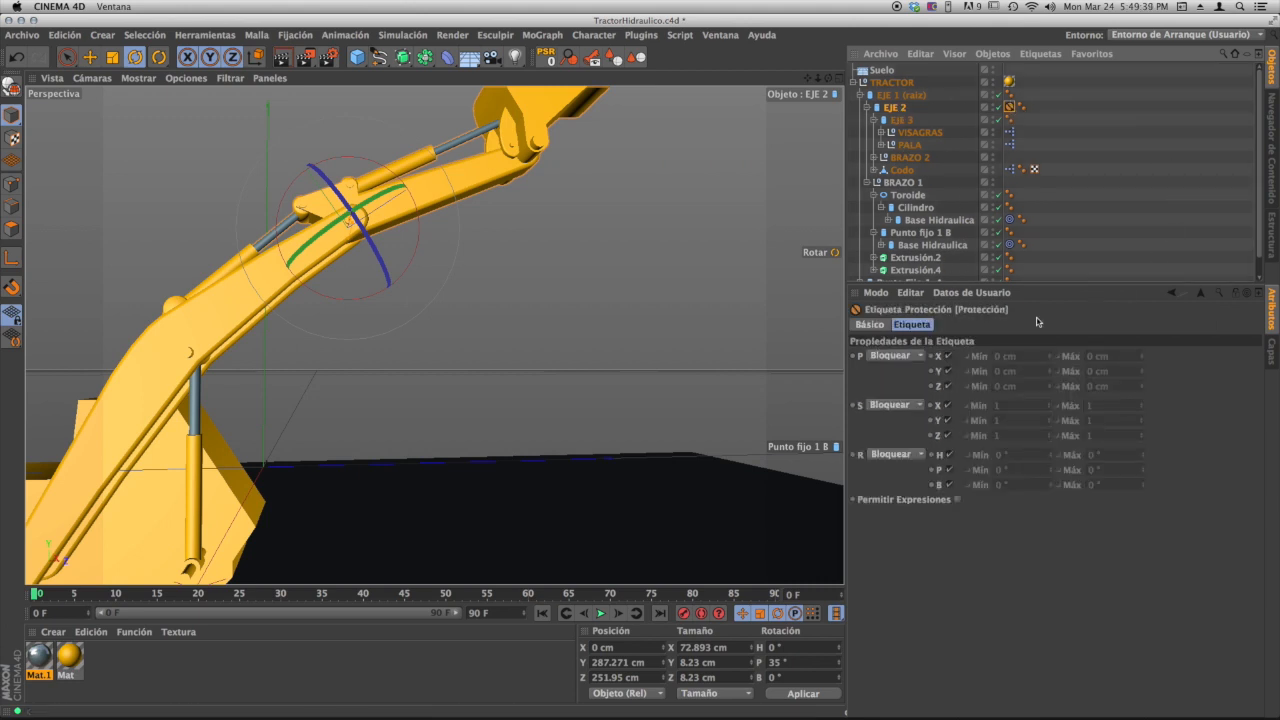
click(893, 456)
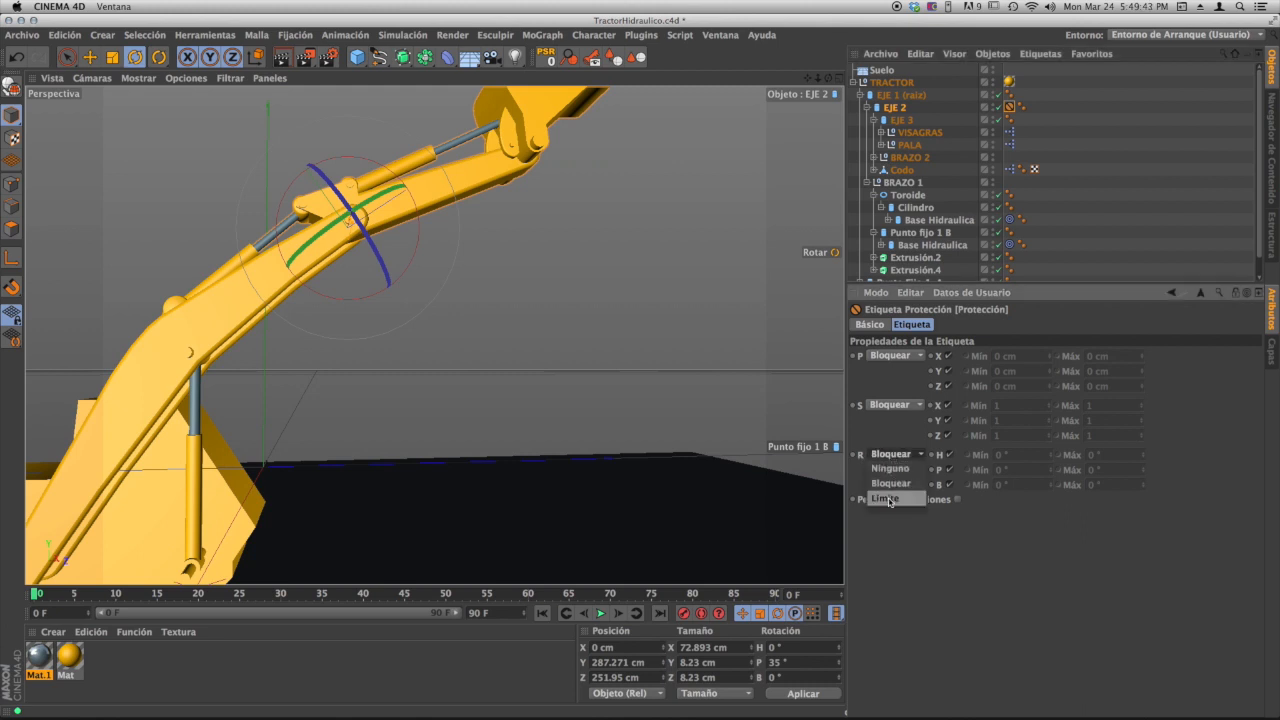
click(885, 498)
click(1008, 469)
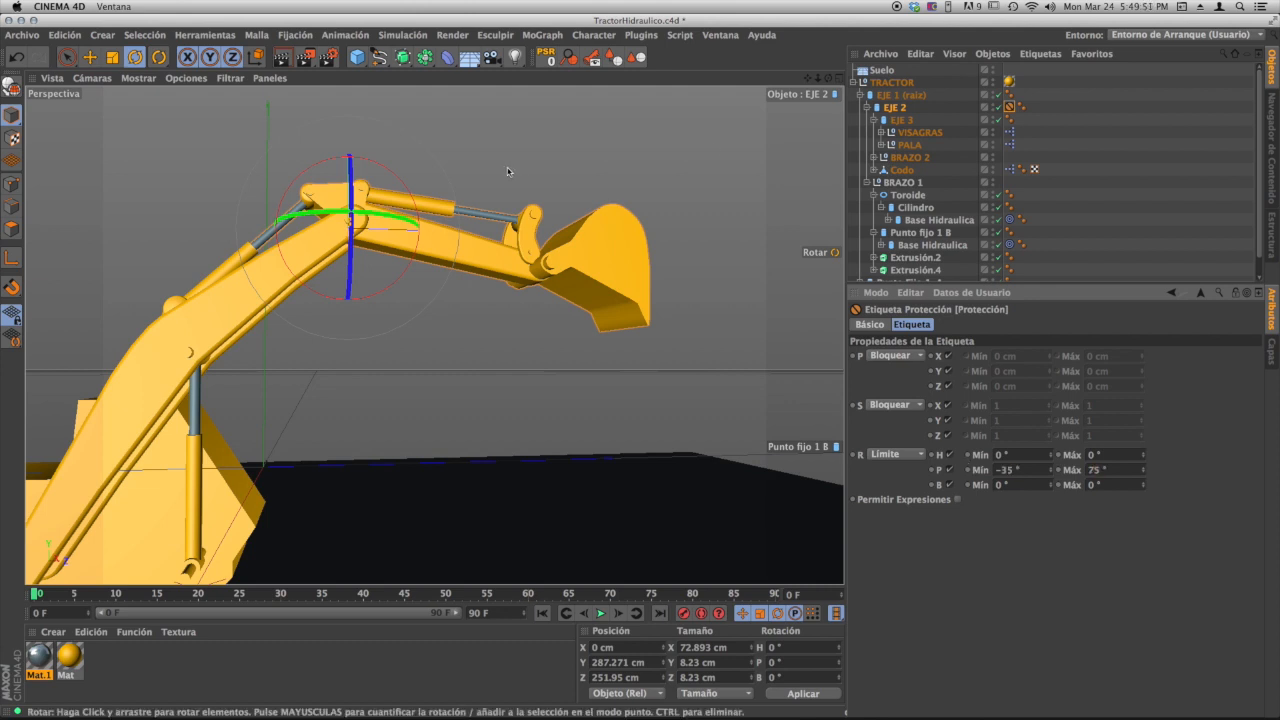
alt+drag(465, 239, 354, 282)
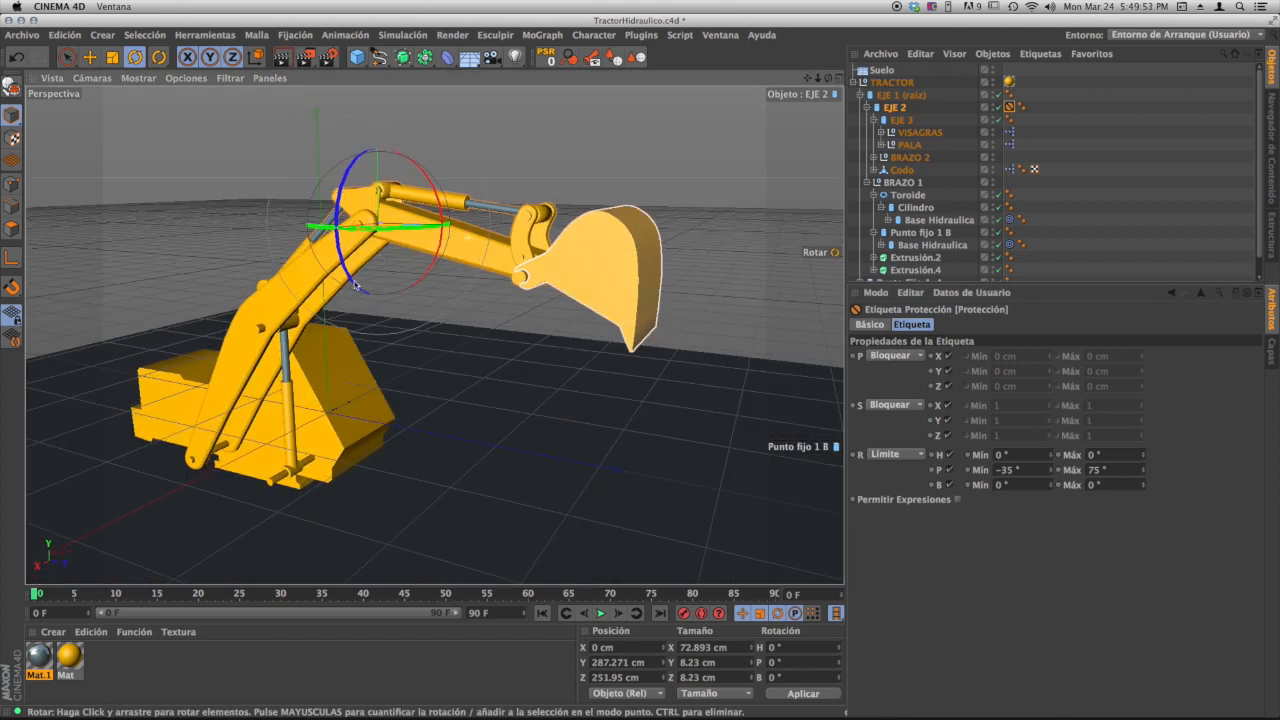
drag(433, 185, 434, 282)
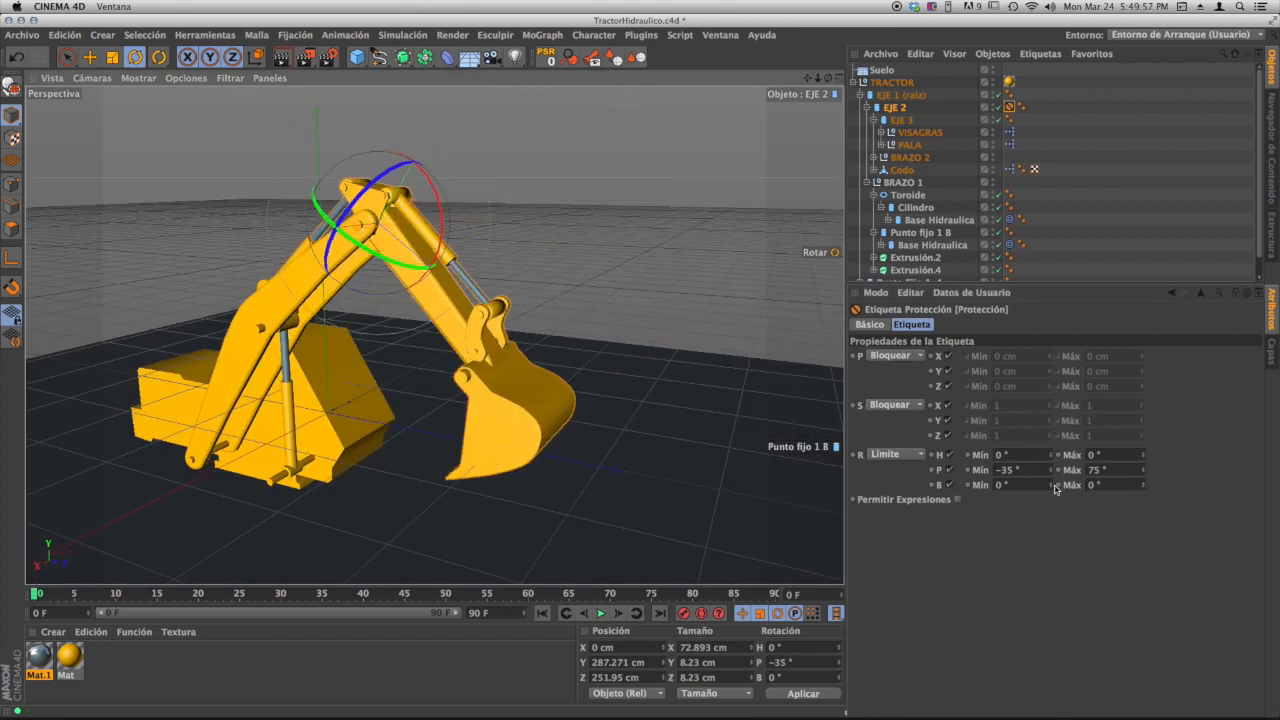
- Set EJE 2's P rotation limits to a minimum of -75° and a maximum of 35°, and test the arm's swing
click(1026, 468)
click(1097, 470)
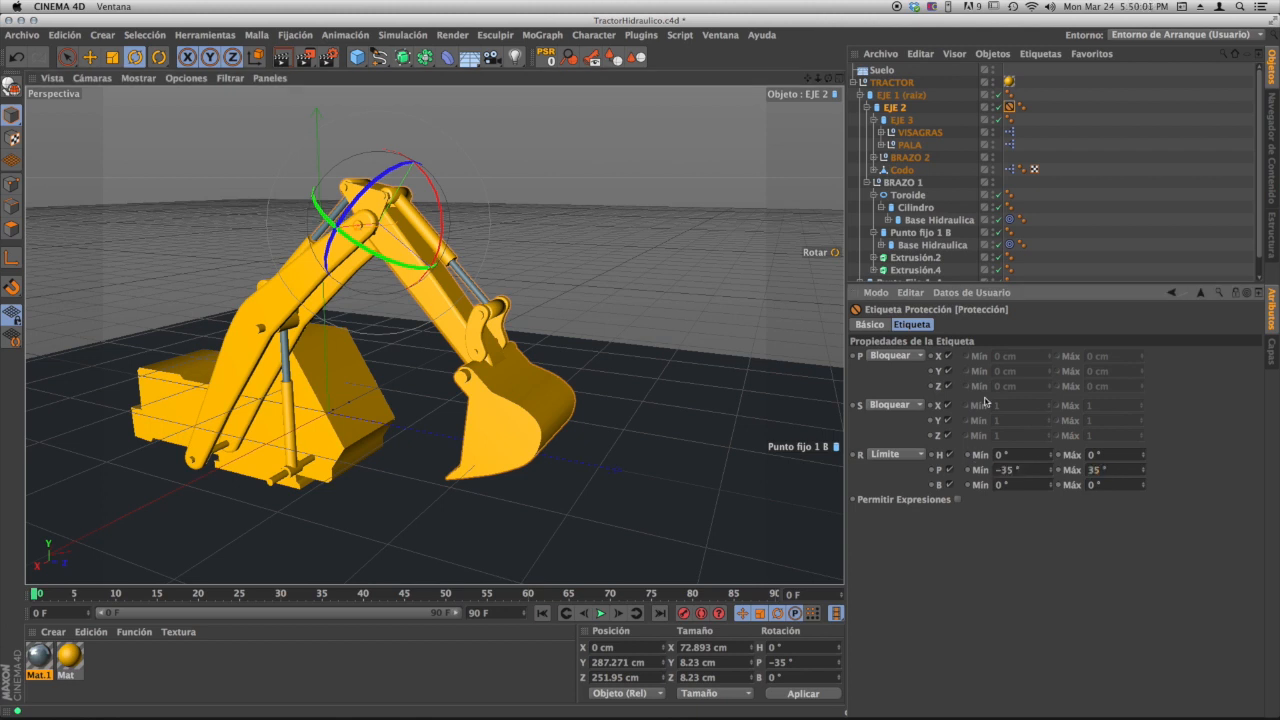
click(1024, 469)
mouse_move(436, 221)
mouse_down()
mouse_move(432, 180)
mouse_move(425, 262)
mouse_move(405, 160)
mouse_move(440, 235)
mouse_up()
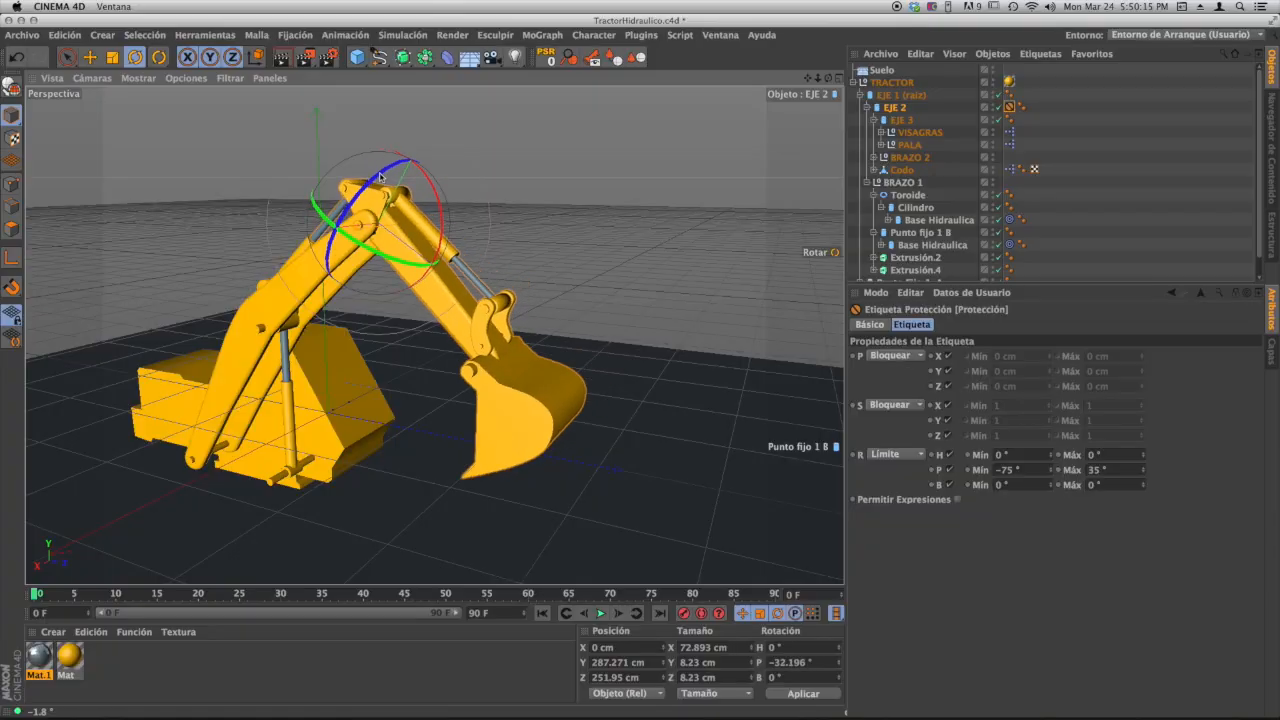
drag(430, 252, 453, 131)
alt+drag(539, 346, 604, 344)
alt+middle_drag(604, 344, 461, 287)
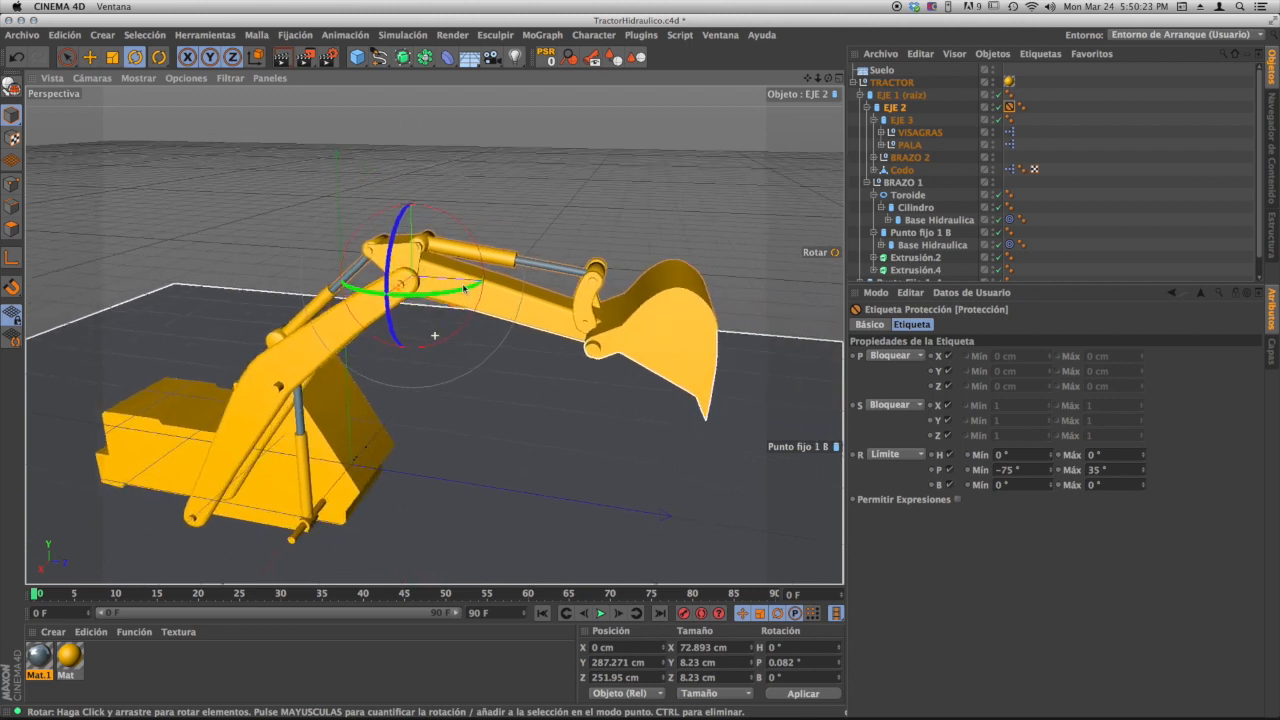
alt+drag(525, 309, 509, 303)
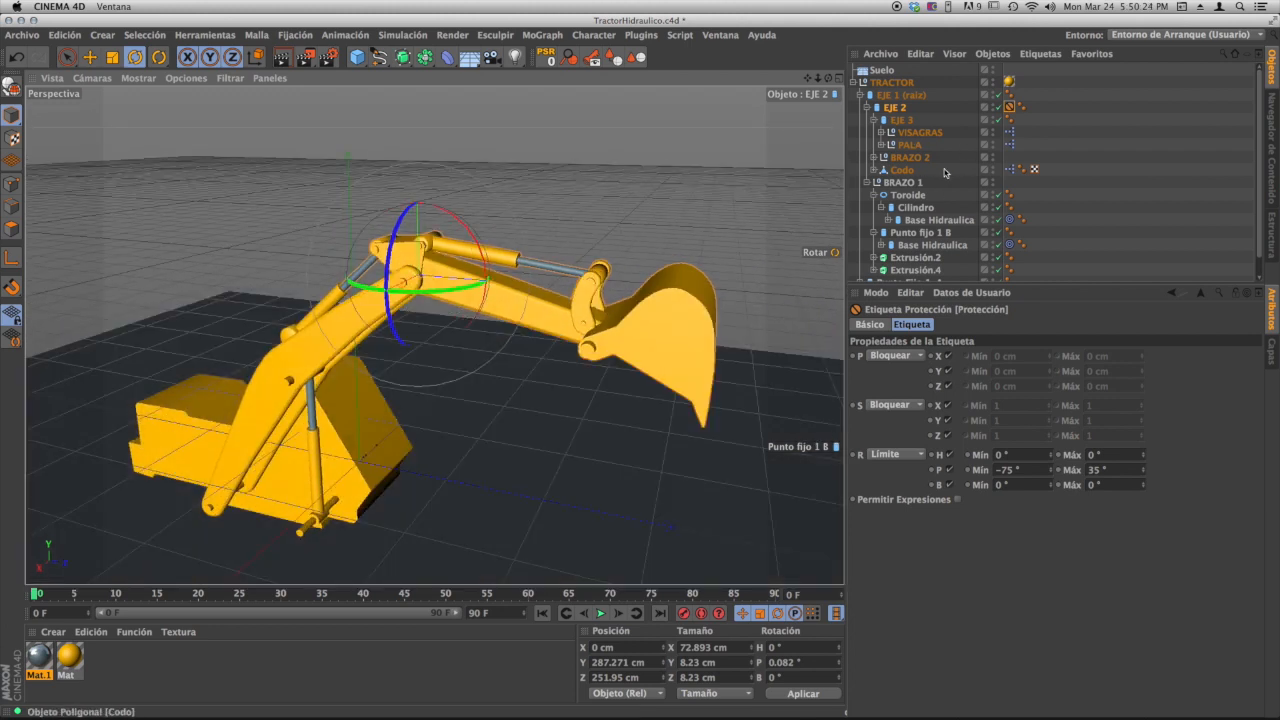
- Place EJE 2's R.P parameter in the viewport as a HUD element and set its display mode to Cadena Activa
click(897, 107)
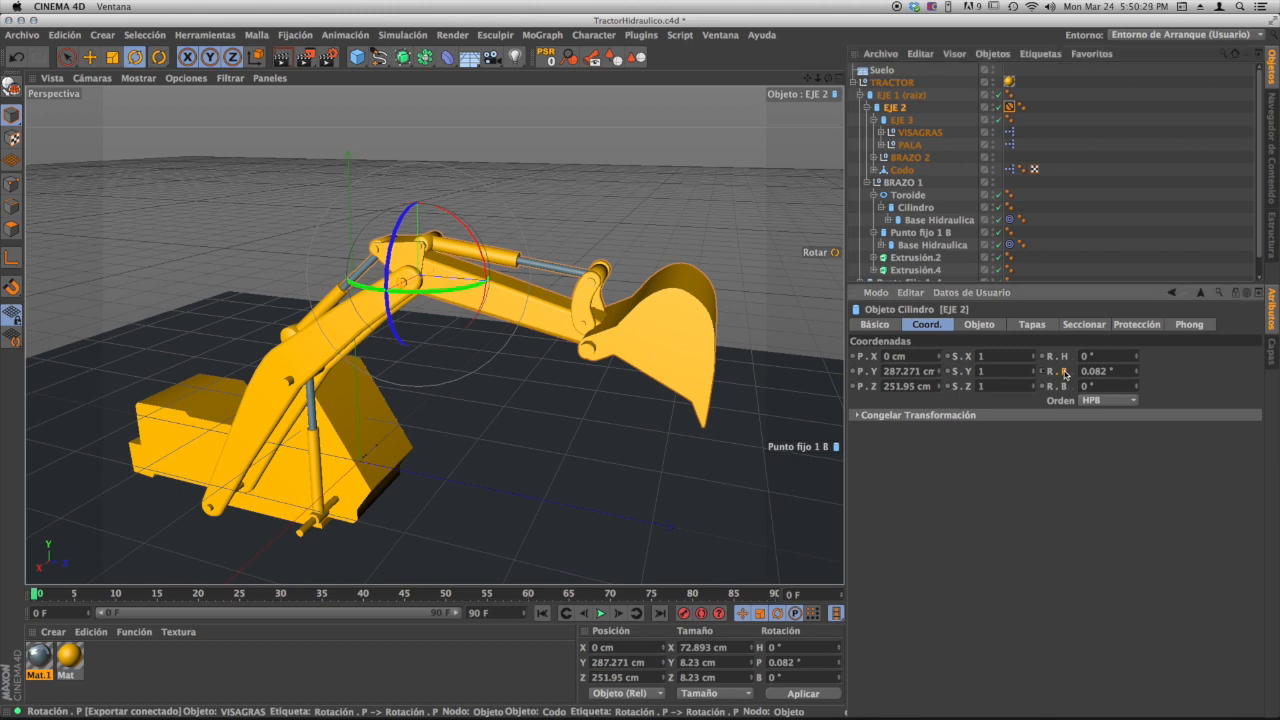
scroll(867, 272, down, 1)
drag(155, 138, 158, 138)
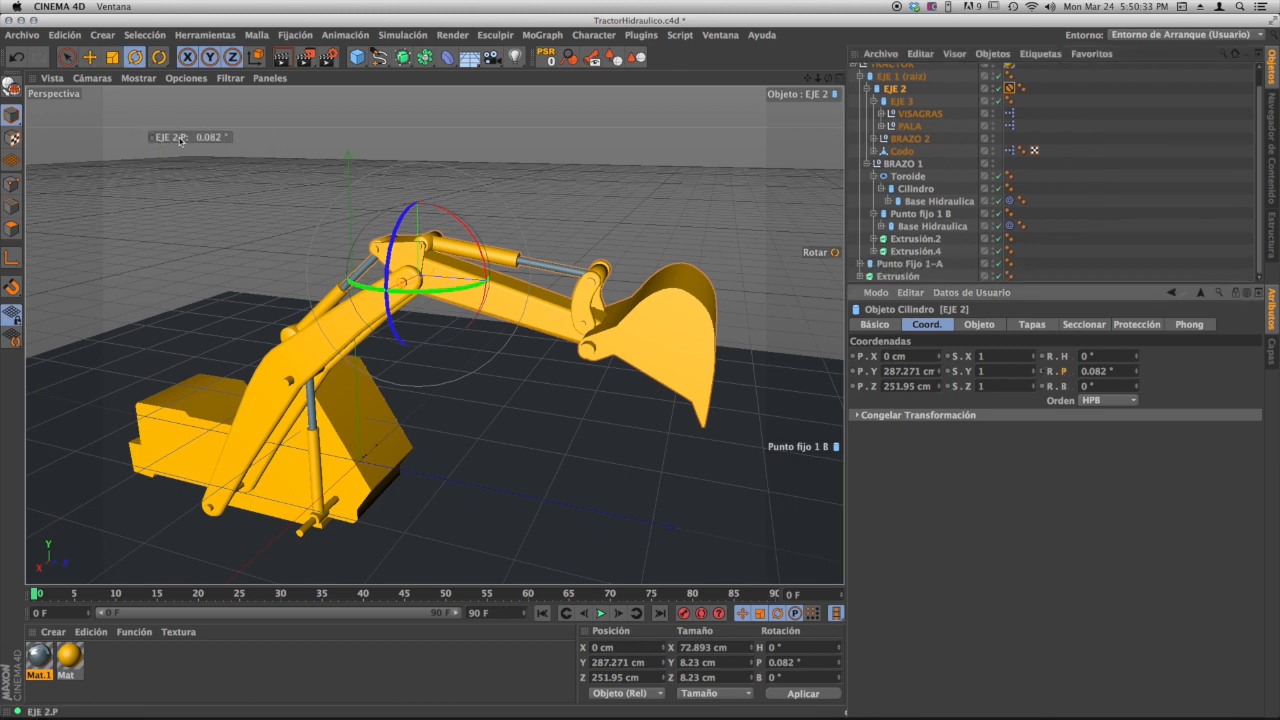
right_click(179, 139)
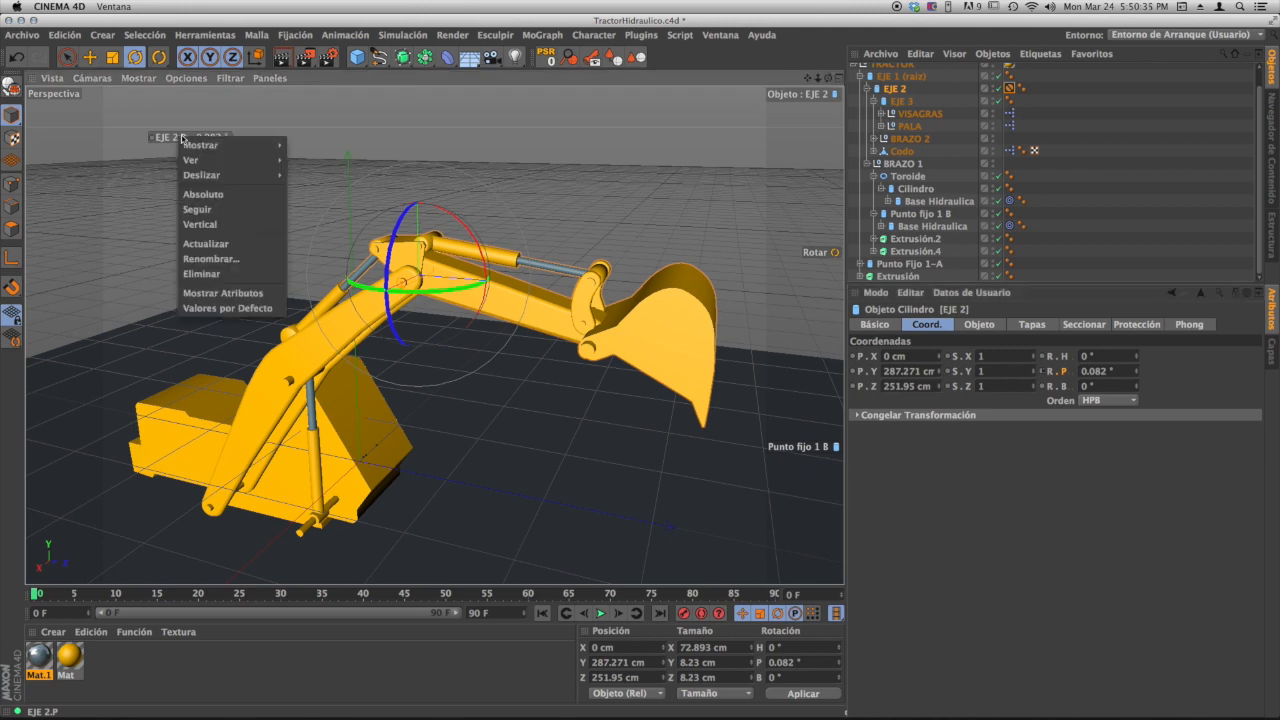
mouse_move(181, 146)
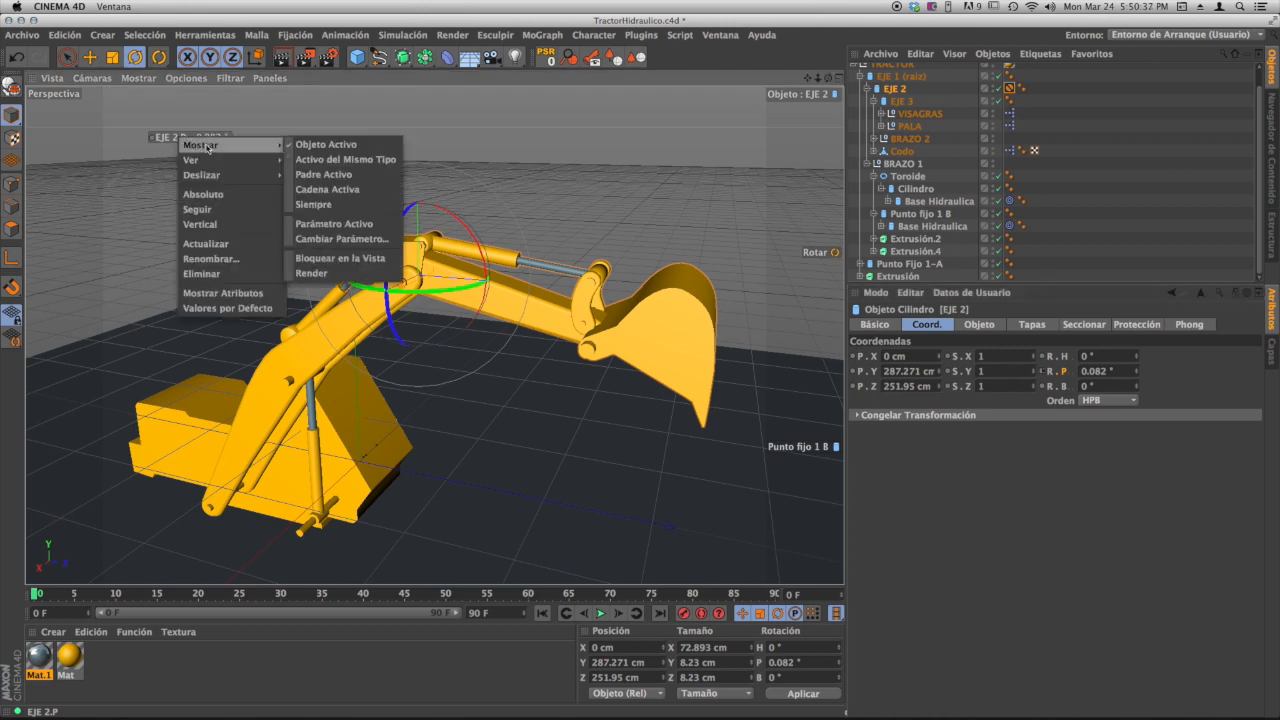
click(355, 190)
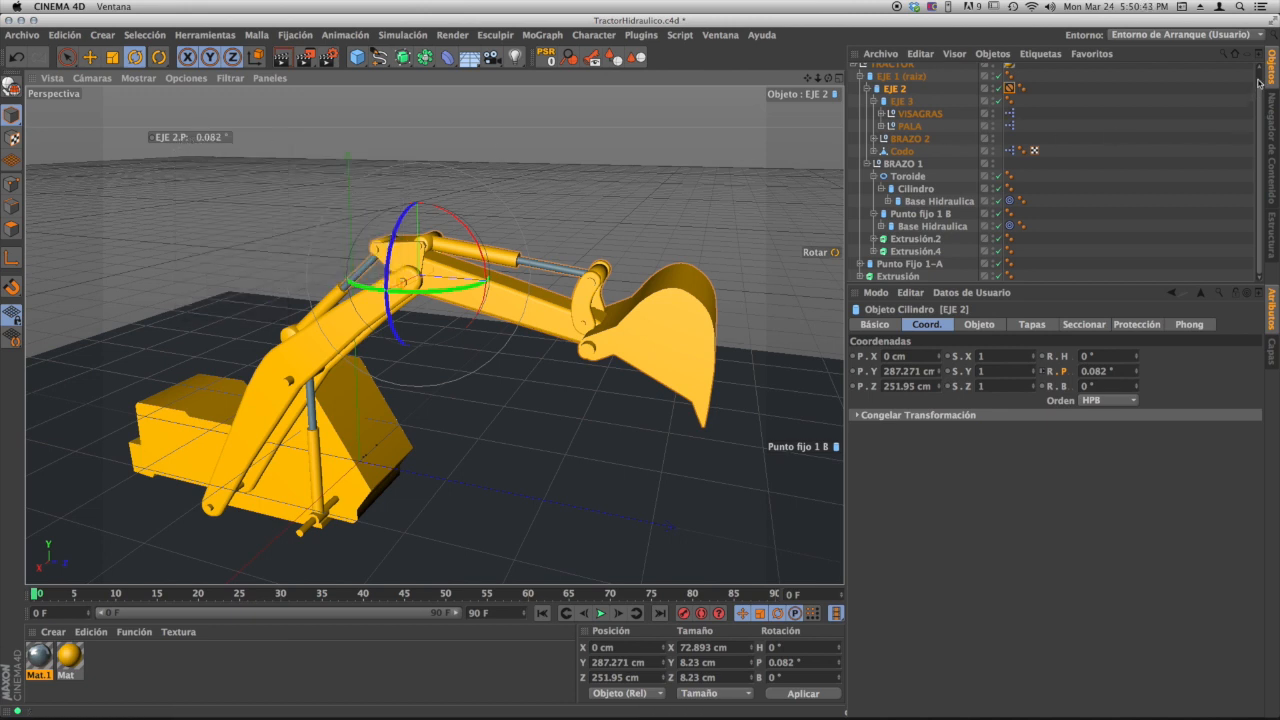
- Collapse the TRACTOR hierarchy and check the EJE 2.P HUD element's visibility with TRACTOR and Suelo selected in turn
scroll(1231, 80, up, 2)
click(892, 82)
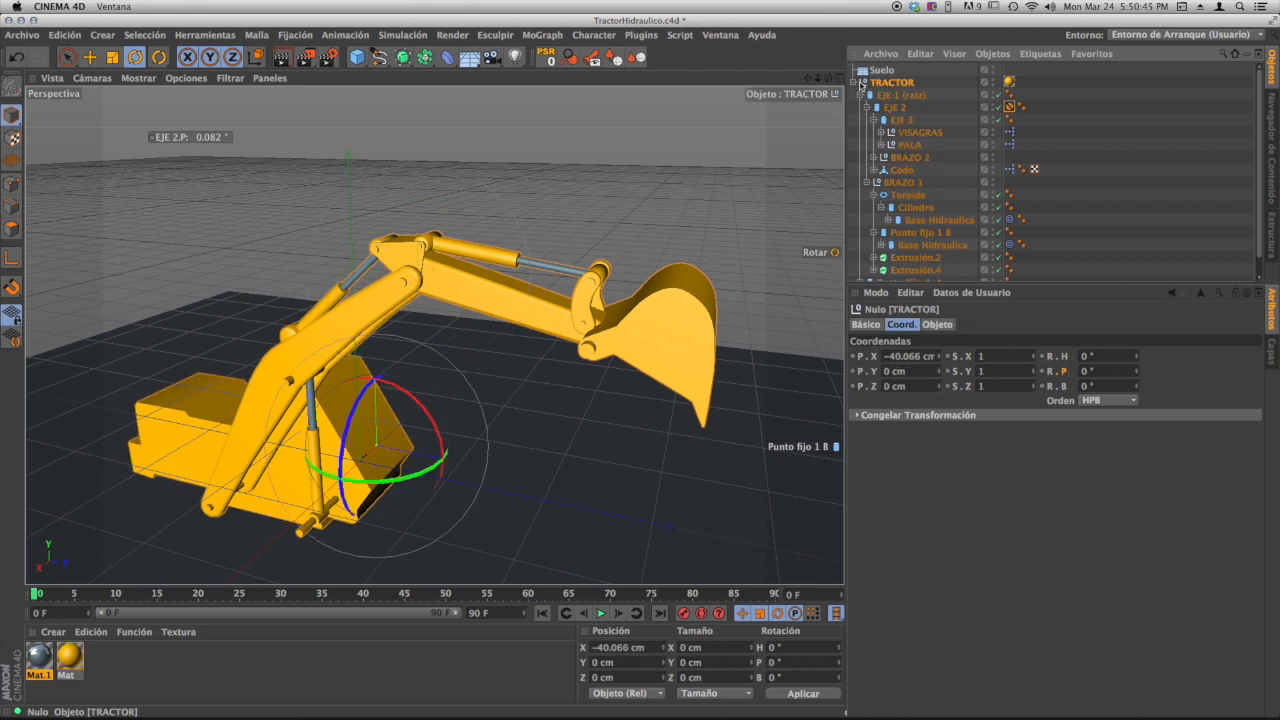
click(854, 82)
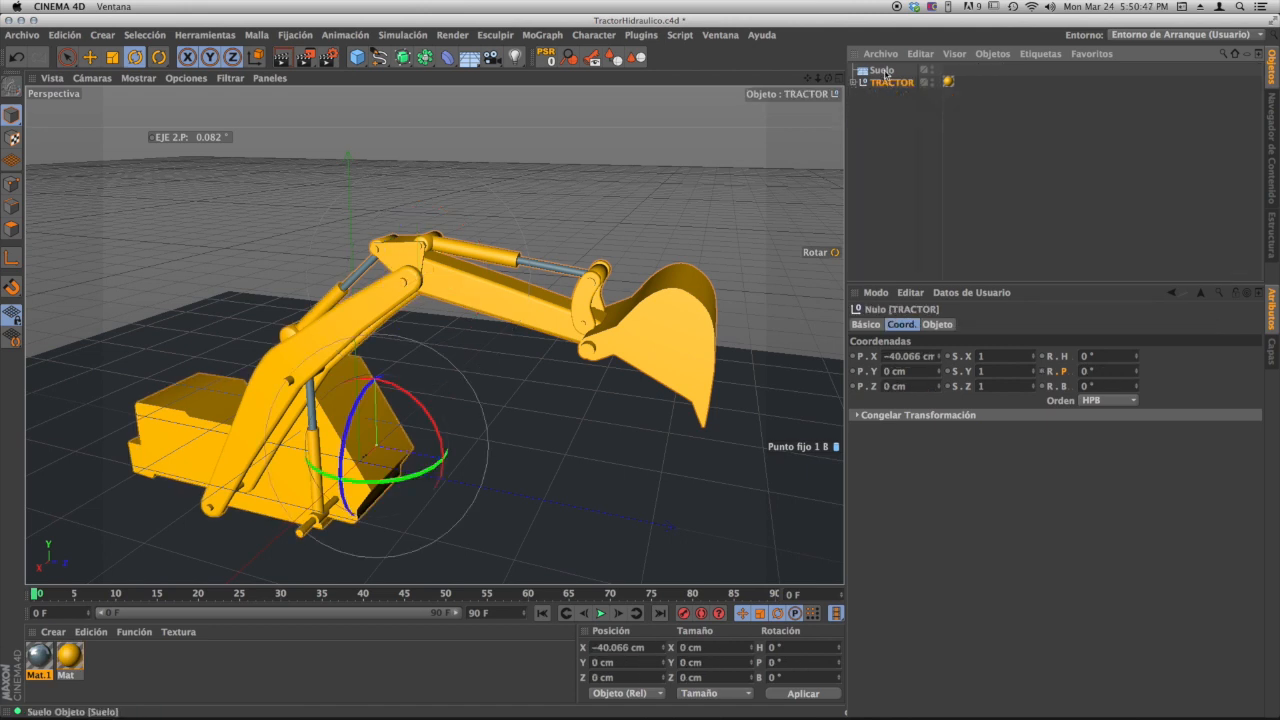
click(883, 71)
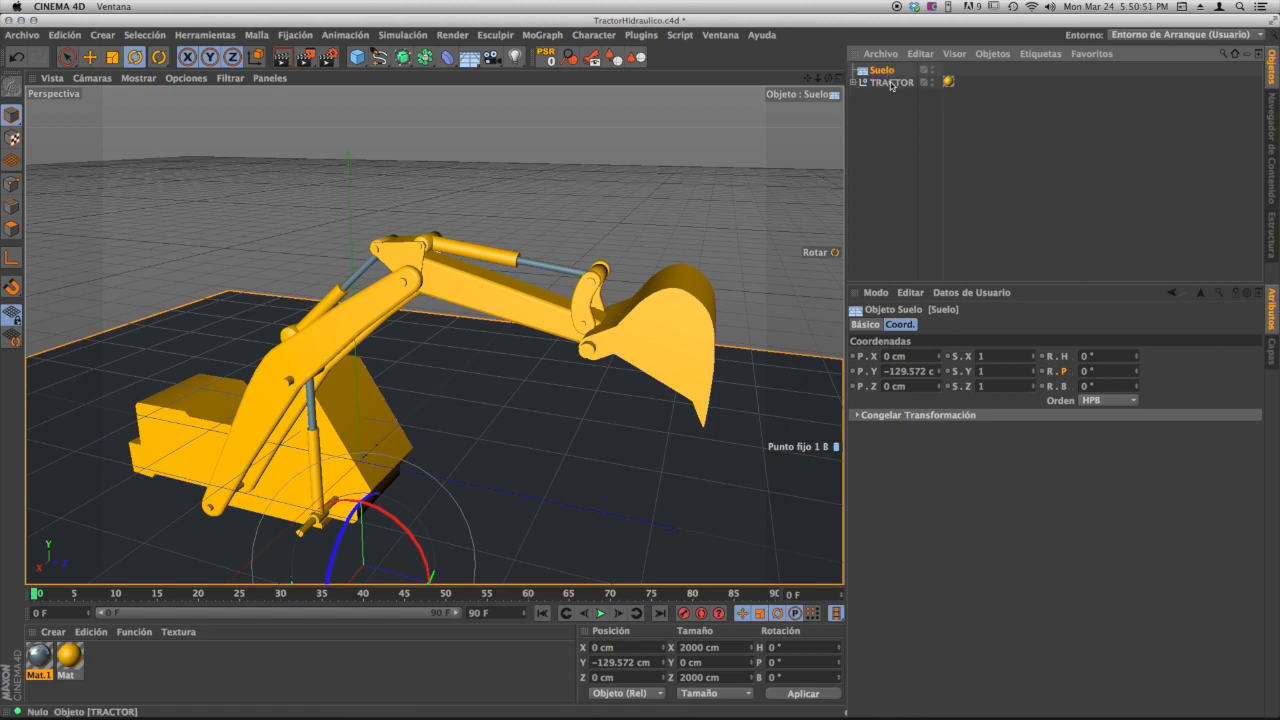
click(891, 83)
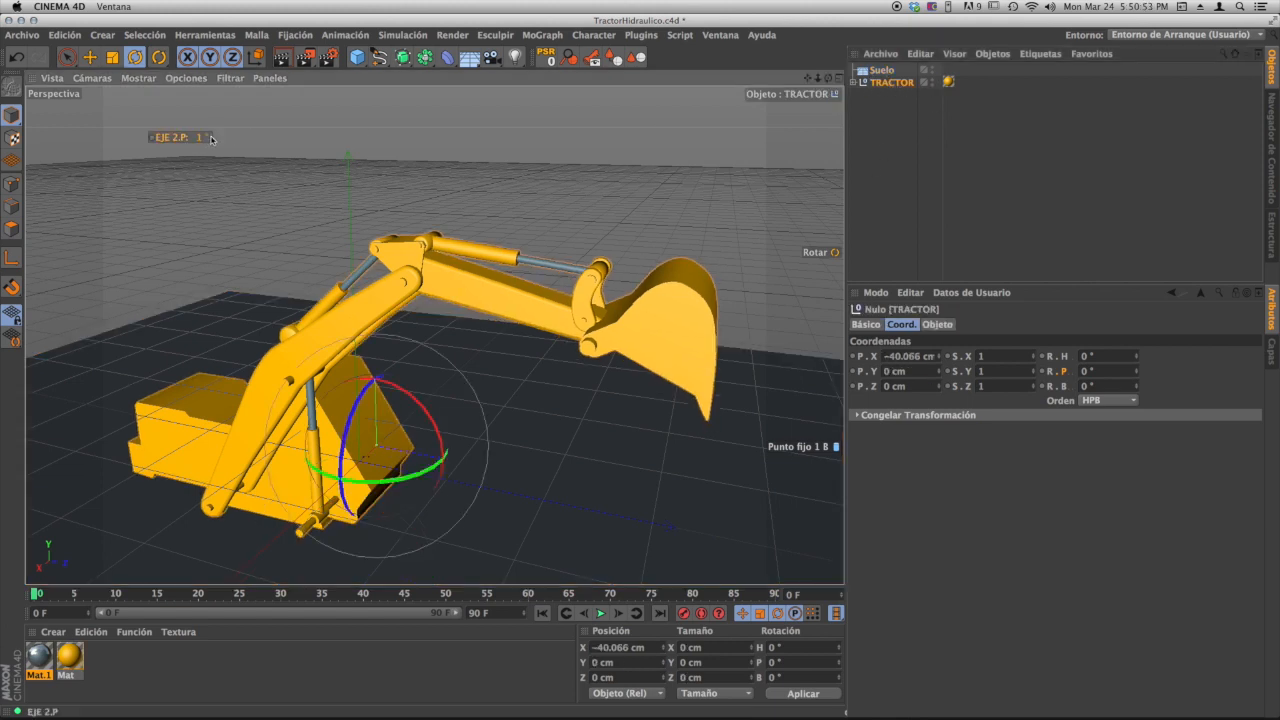
- Fold the arm inward to -75° with the EJE 2.P HUD control in the viewport
mouse_move(211, 138)
mouse_down()
mouse_move(188, 141)
mouse_move(302, 137)
mouse_move(236, 137)
mouse_up()
alt+middle_drag(293, 357, 303, 320)
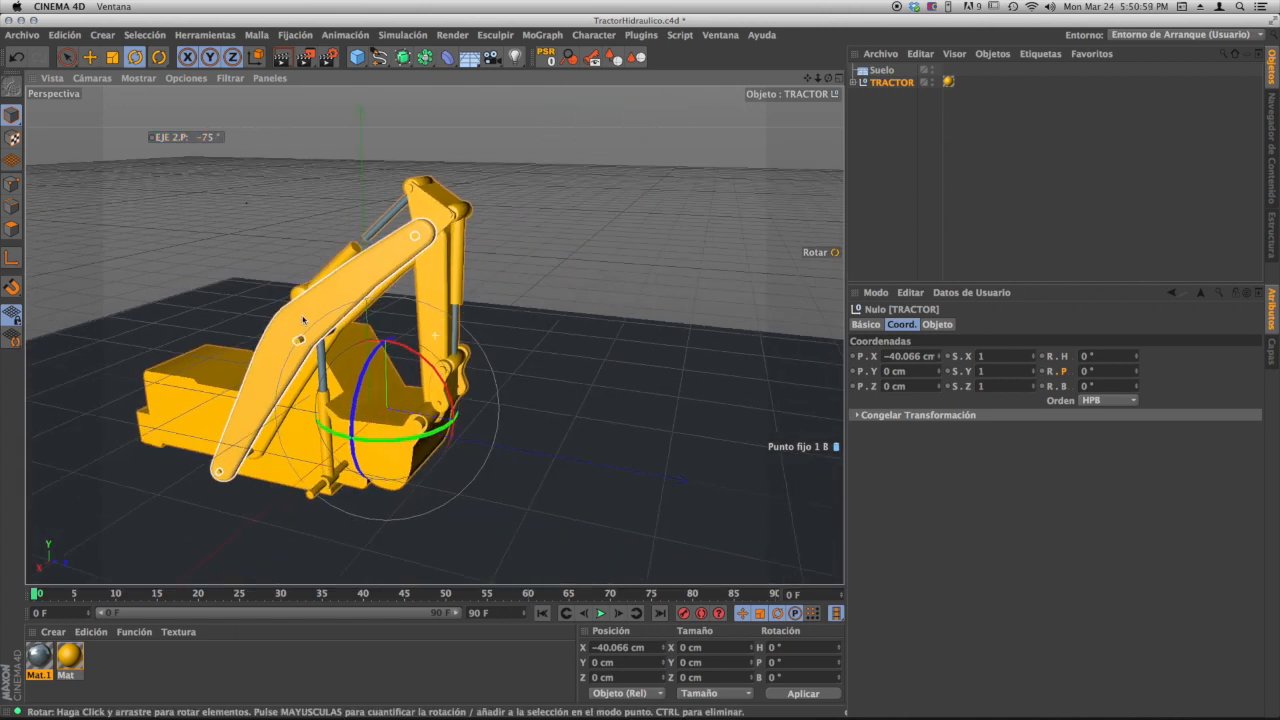
alt+drag(303, 320, 355, 322)
- Expand TRACTOR, collapse and select EJE 1 (raiz), and rotate it to lower the main arm to about -17.6°
click(854, 83)
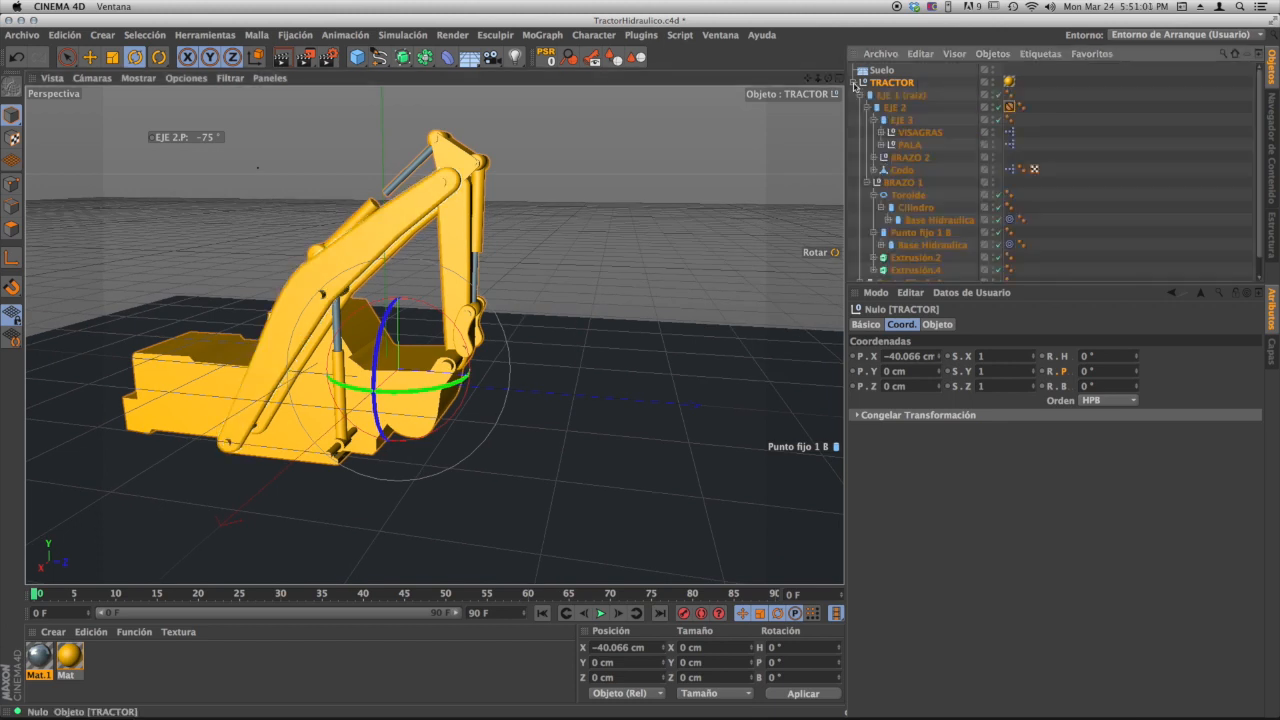
click(904, 96)
click(861, 95)
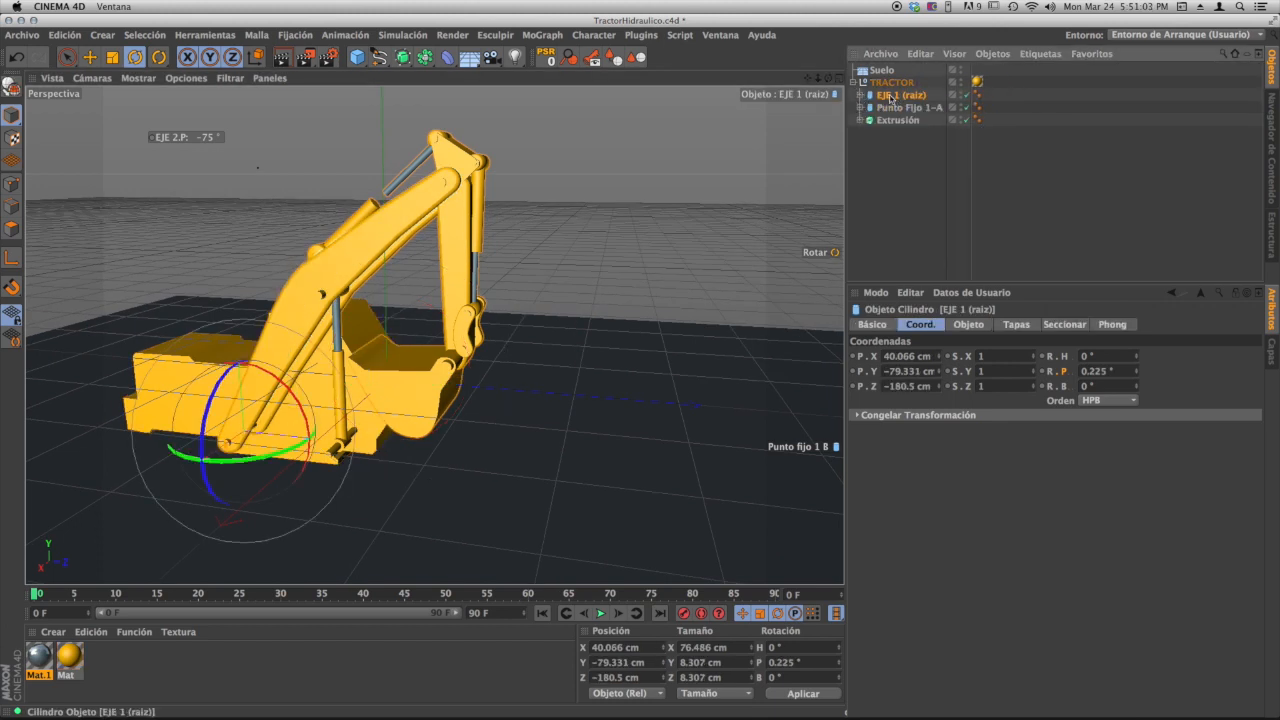
mouse_move(302, 400)
mouse_down()
mouse_move(311, 424)
mouse_move(280, 399)
mouse_move(294, 418)
mouse_up()
alt+drag(405, 425, 322, 390)
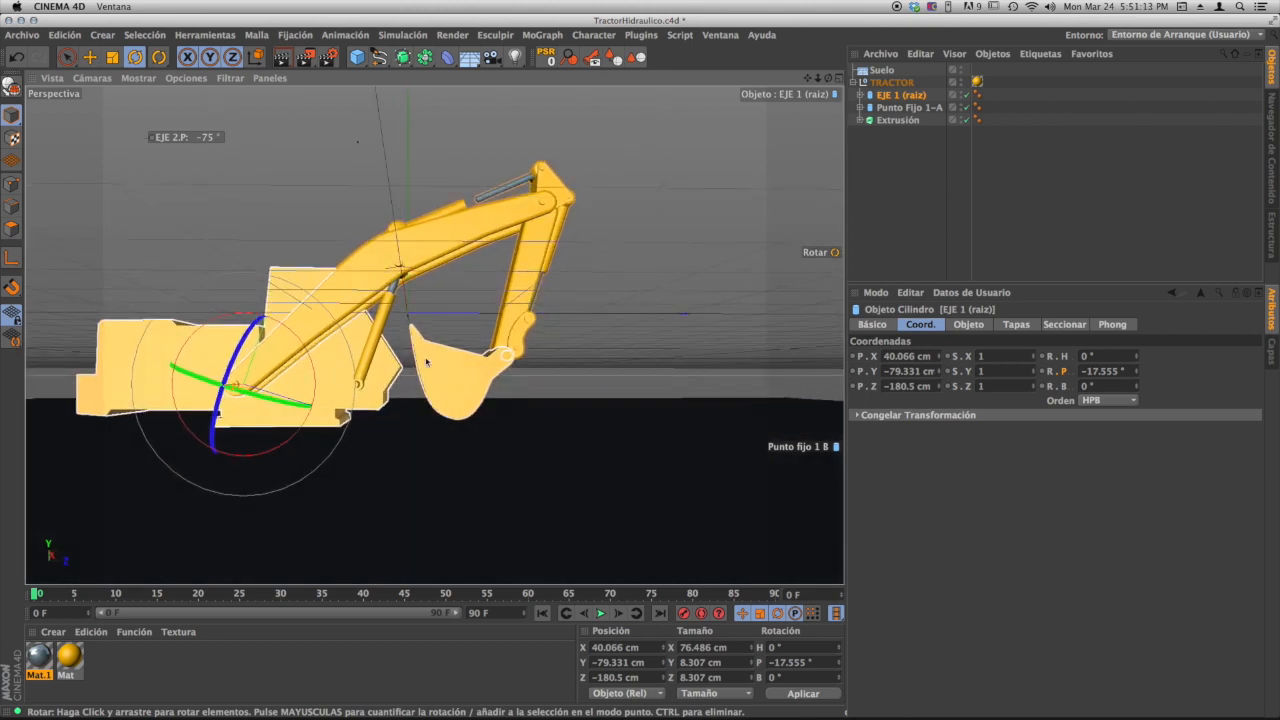
alt+drag(426, 361, 384, 376)
- Try lowering EJE 1 (raiz) further and set its R.P to -30°
drag(1136, 373, 1137, 379)
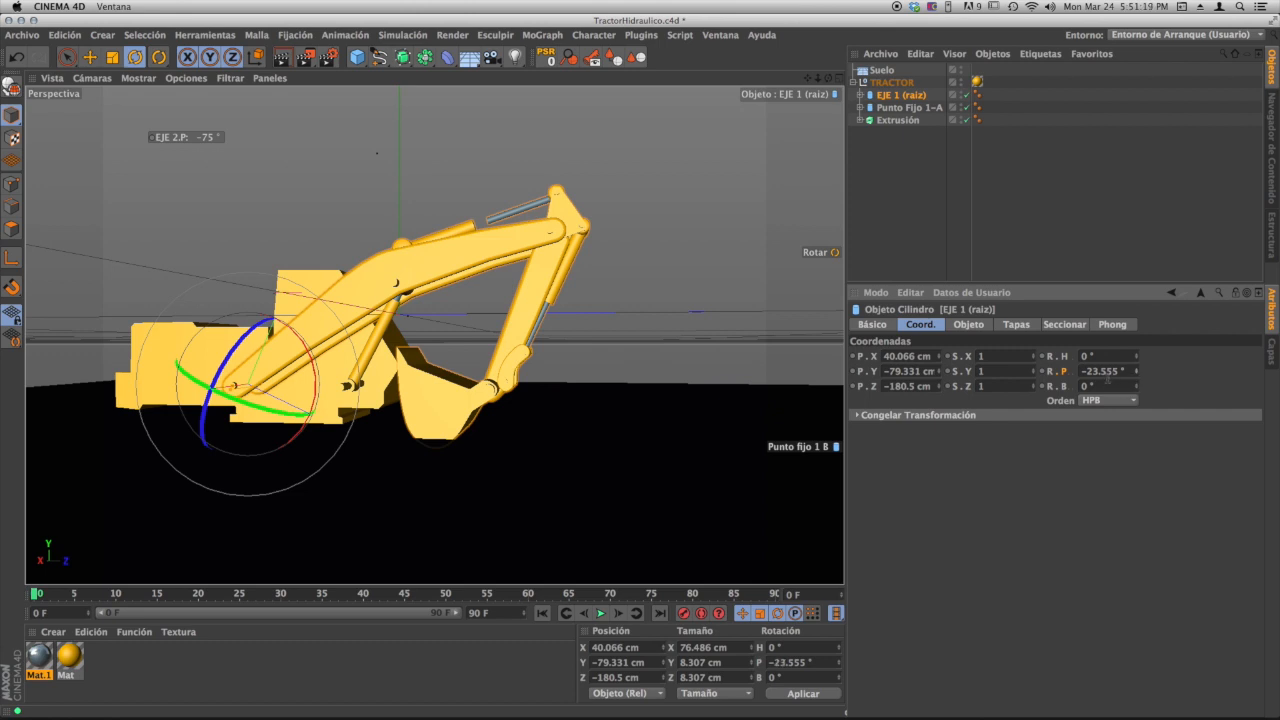
drag(1137, 373, 1136, 378)
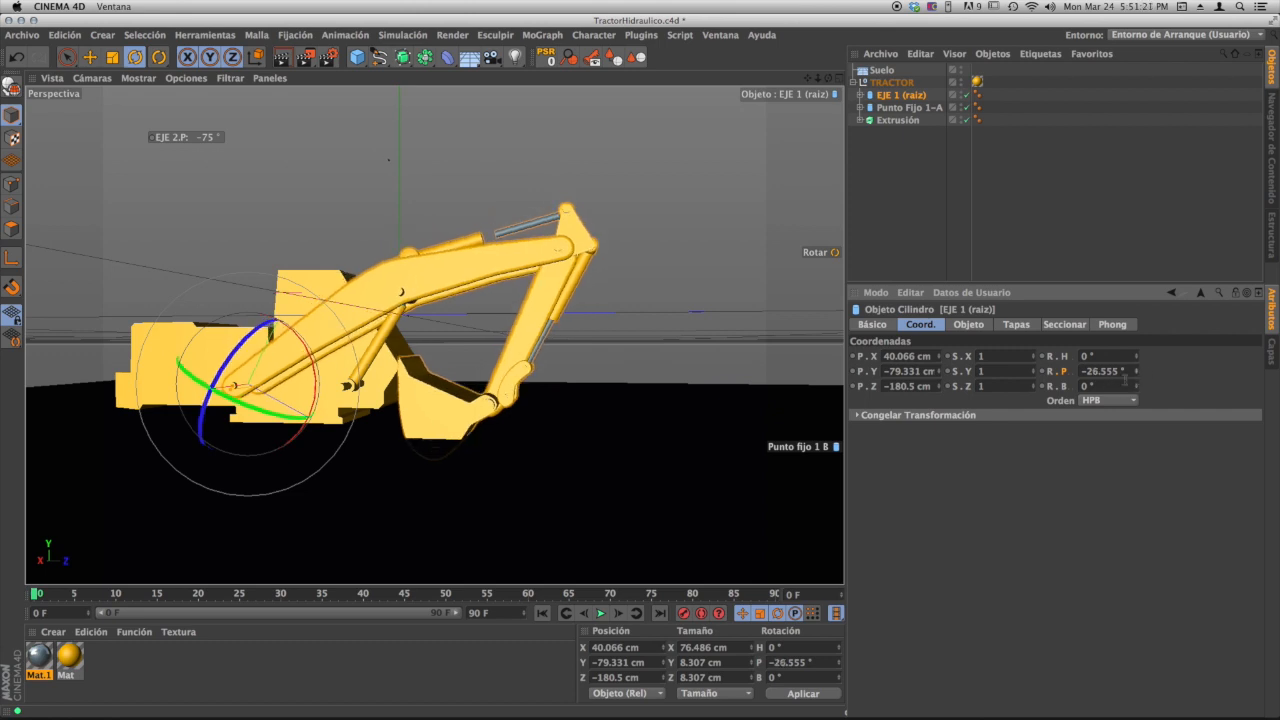
click(1128, 371)
text(-30)
key(Return)
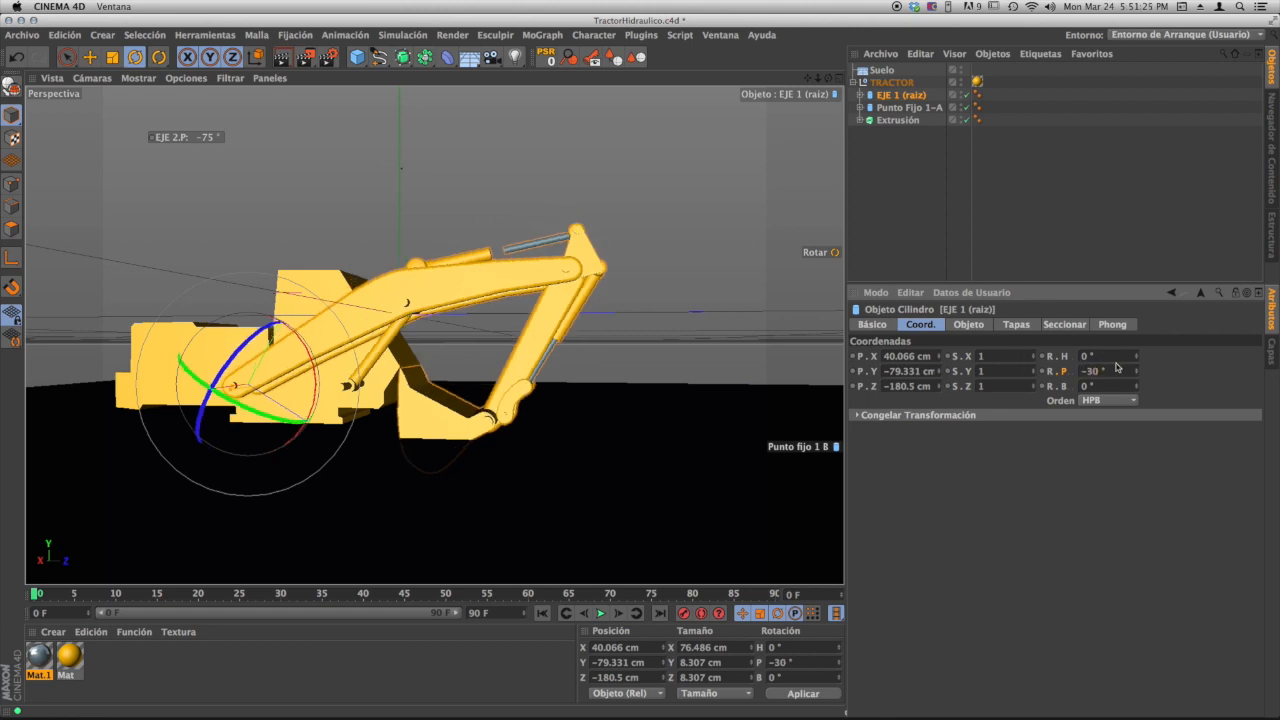
- Try raising EJE 1 (raiz) to R.P values of 15° and 24°, and set it to 20°
drag(1135, 374, 1138, 345)
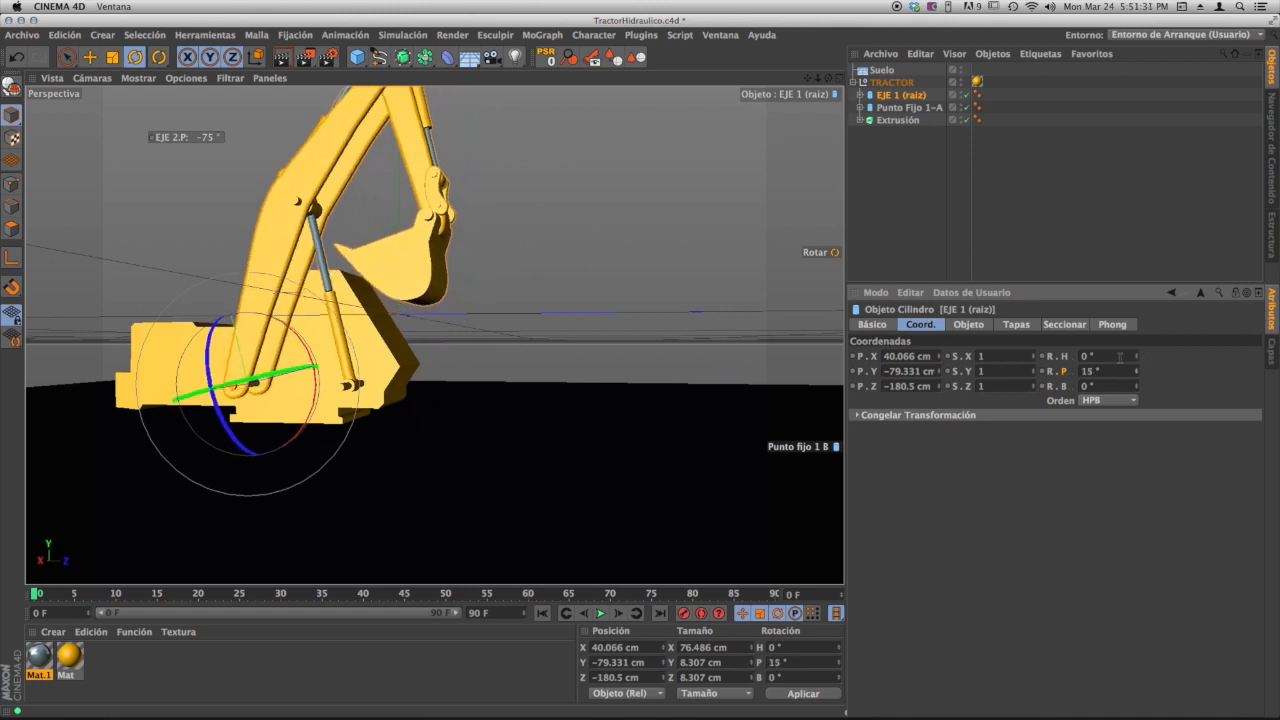
drag(1136, 374, 1136, 368)
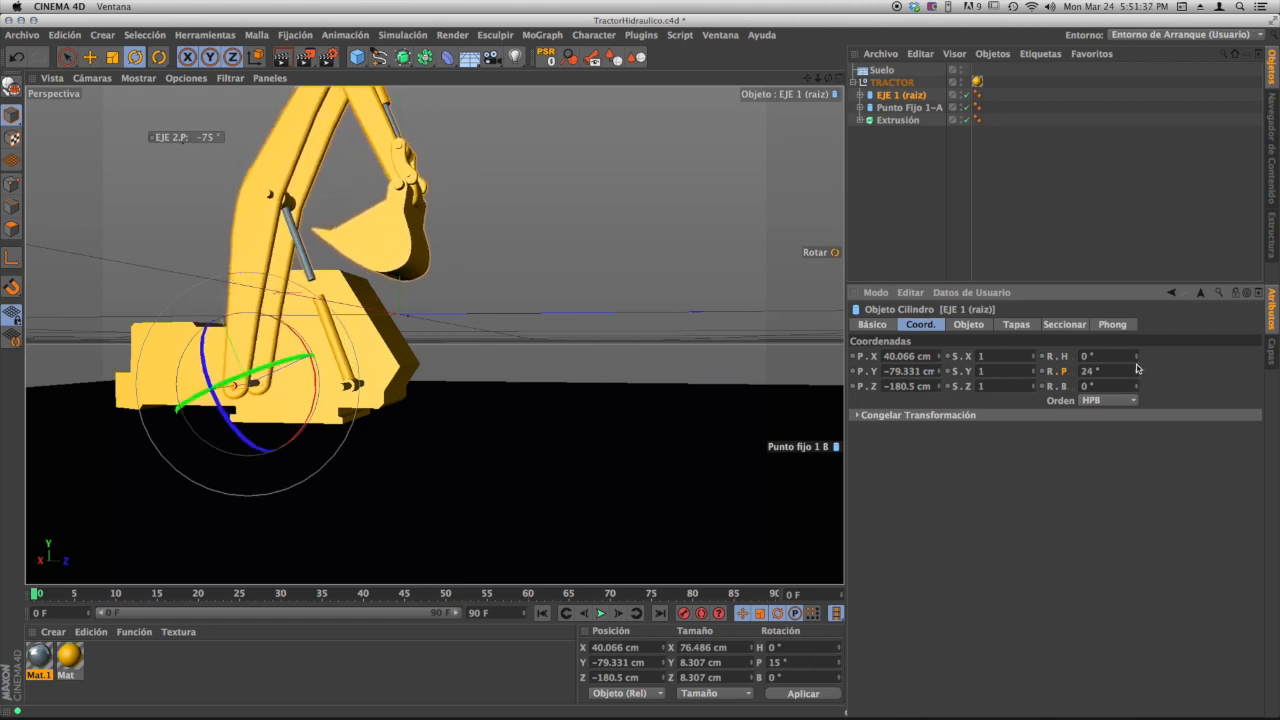
text(20)
key(Return)
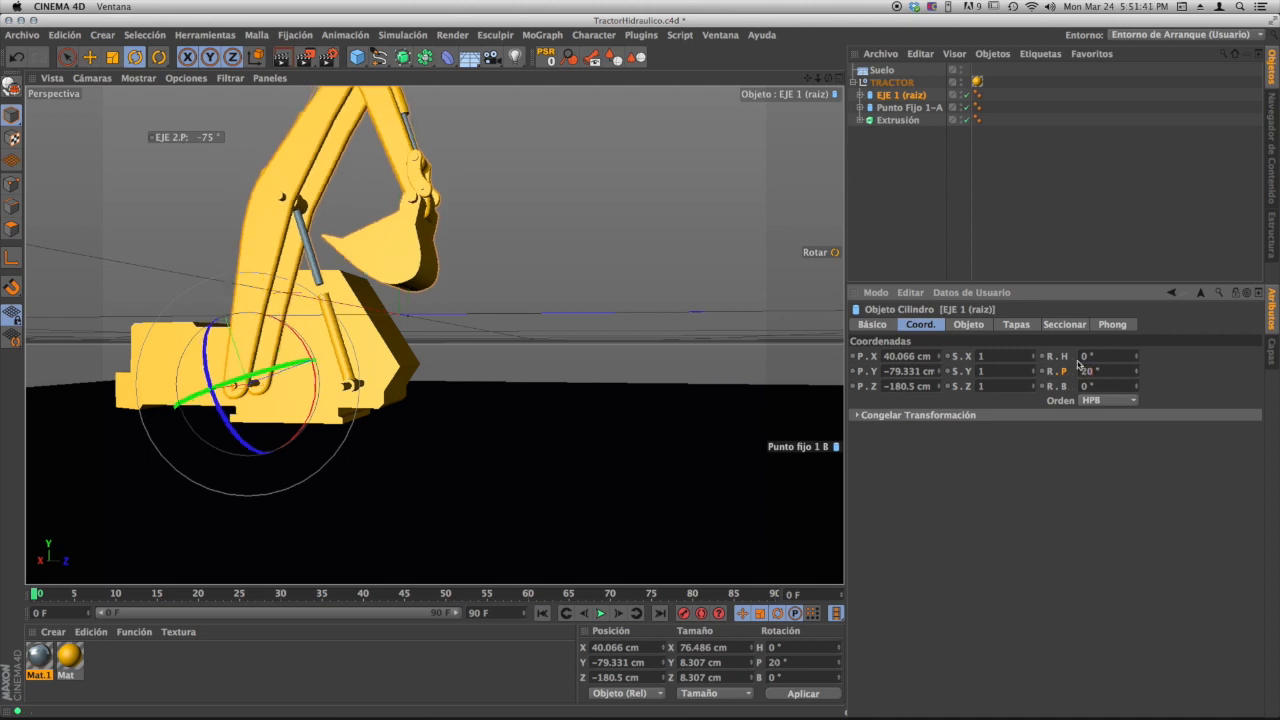
- Add a Protección tag to EJE 1 (raiz), set rotation to Límite with P from -15° to 30°, and test the arm
right_click(911, 96)
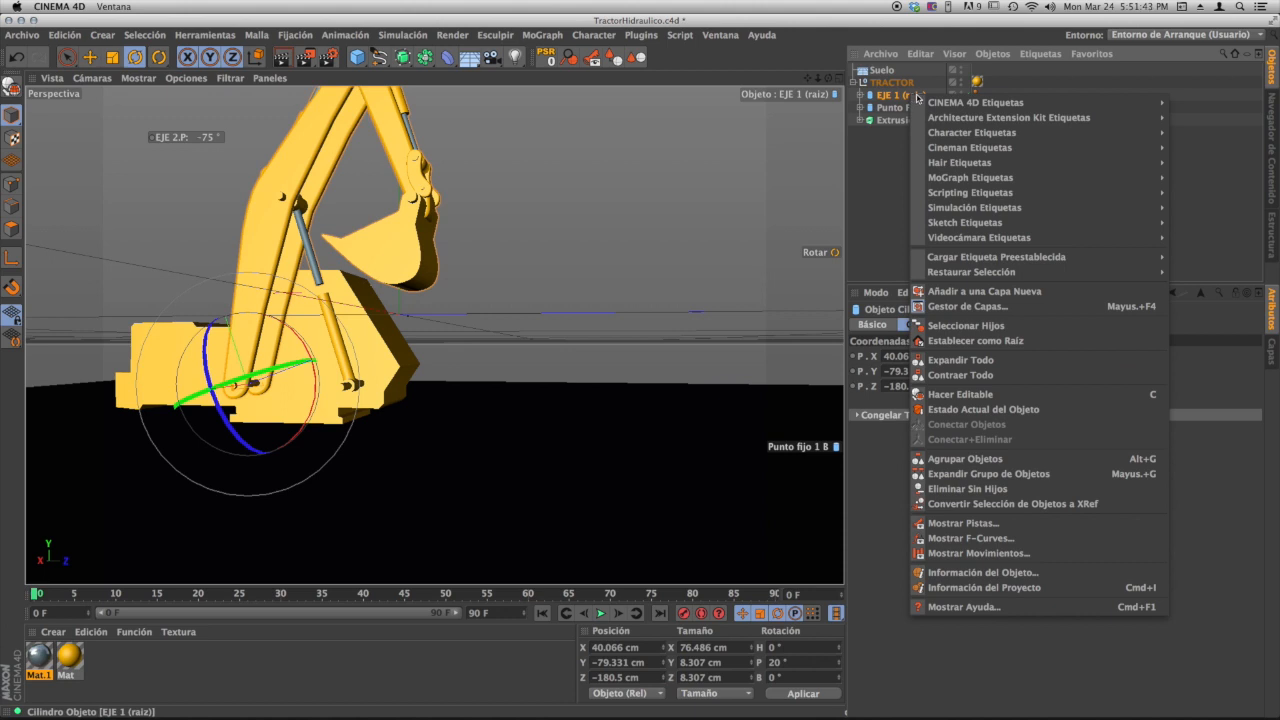
mouse_move(928, 102)
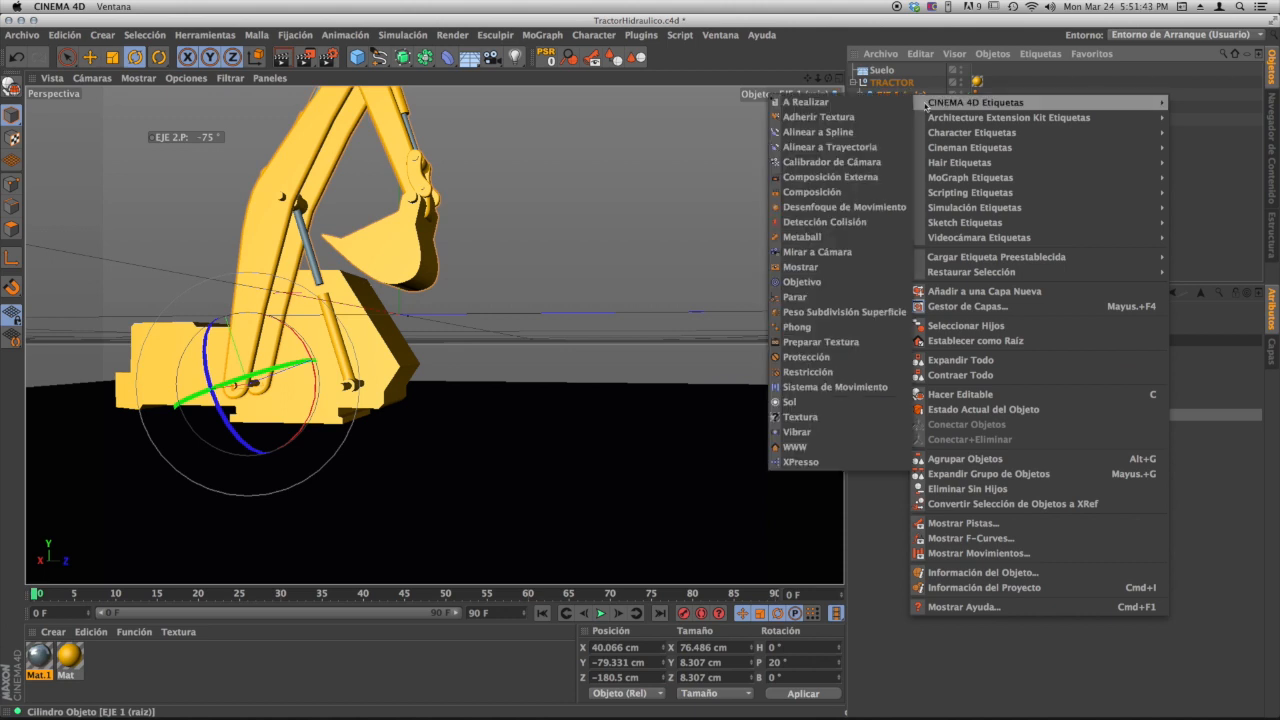
click(811, 357)
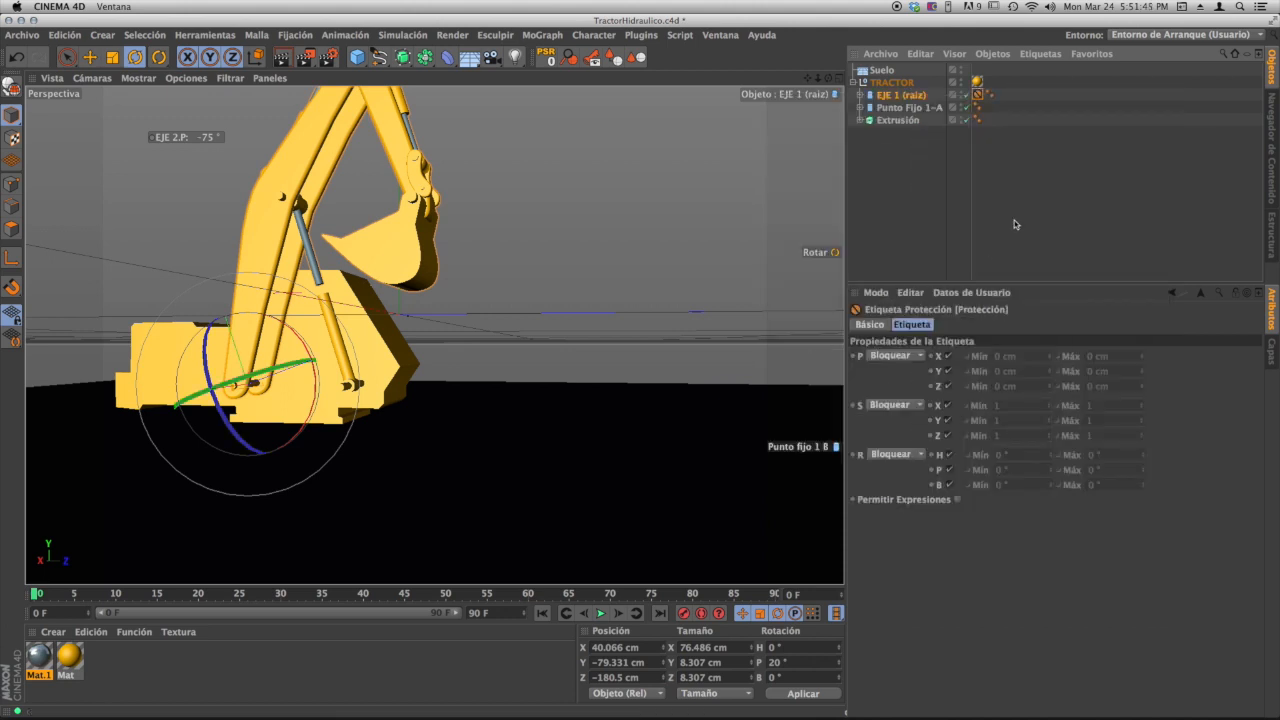
click(918, 457)
click(893, 504)
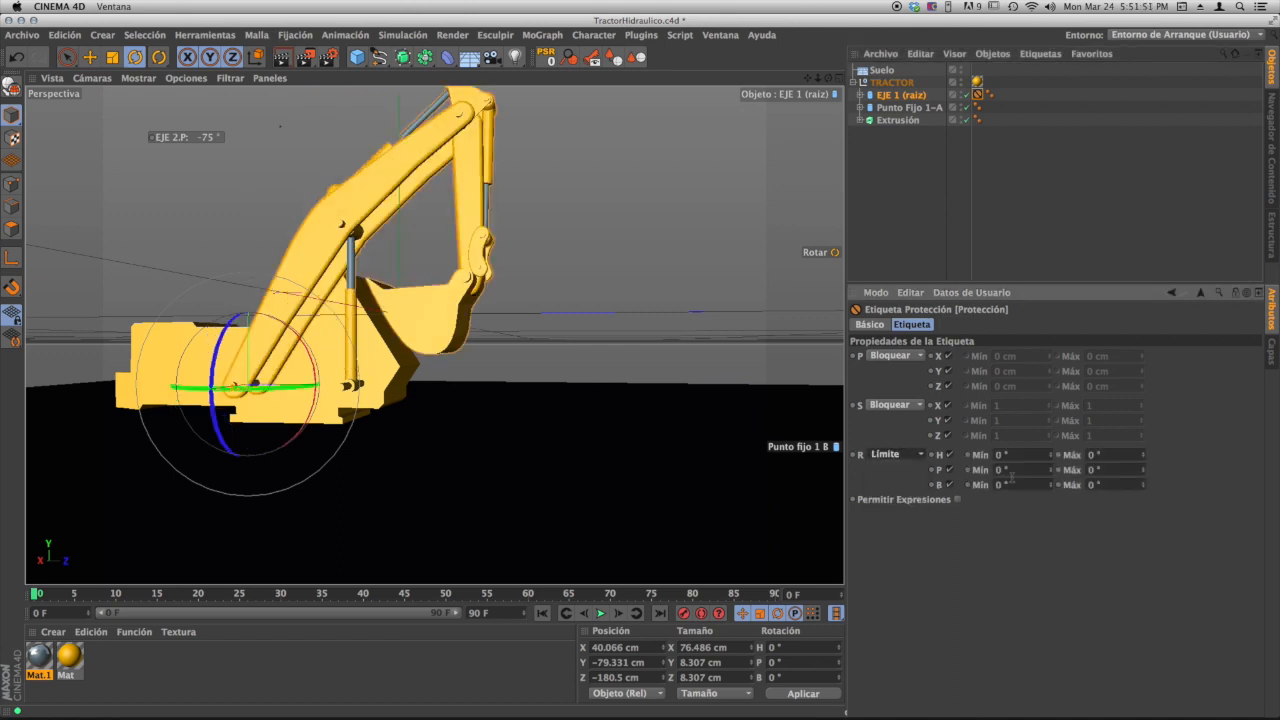
click(1004, 470)
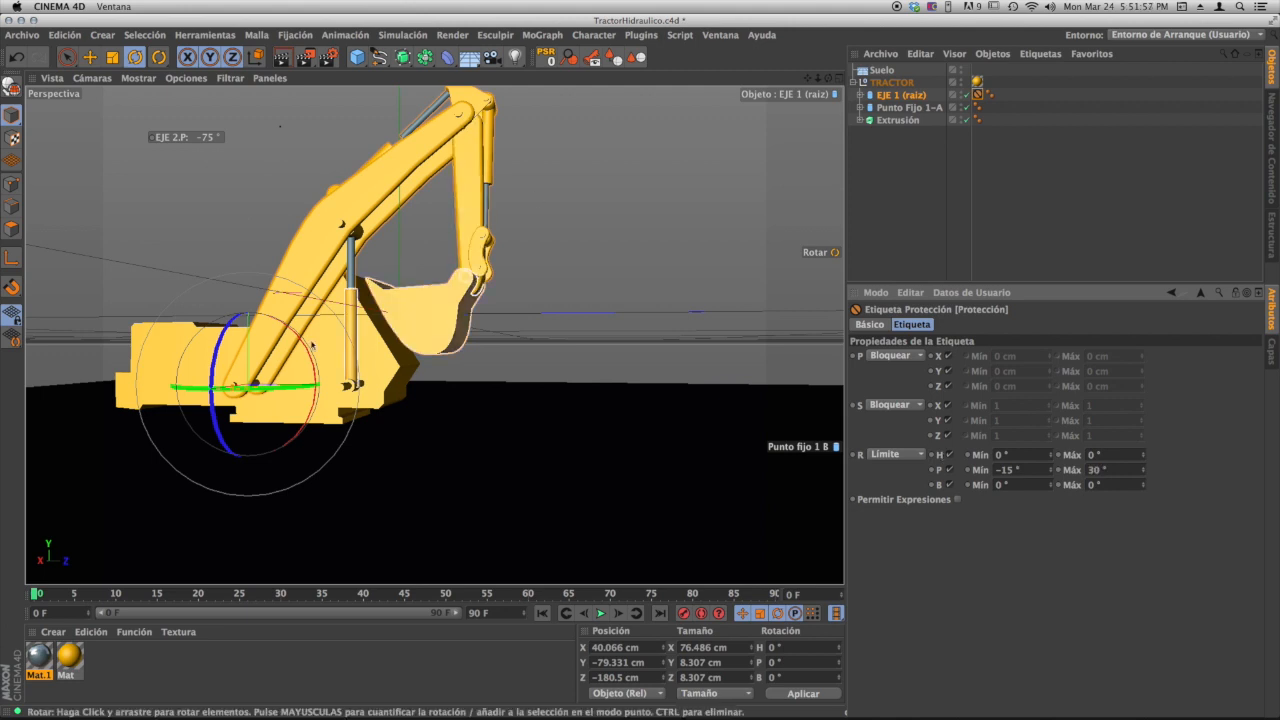
mouse_move(318, 382)
mouse_down()
mouse_move(313, 428)
mouse_move(241, 294)
mouse_move(318, 404)
mouse_up()
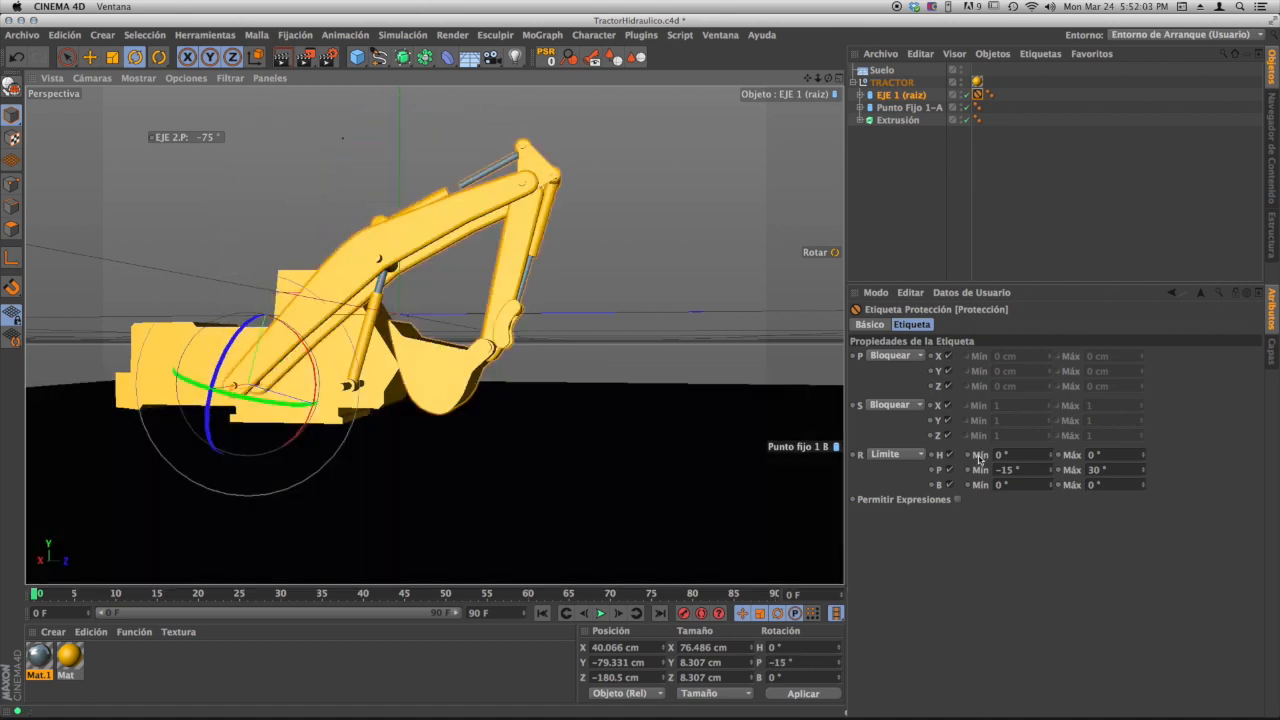
- Set the Protección tag's P limits to -30° and 20°, and rotate EJE 1 (raiz) down to -30°
click(1033, 469)
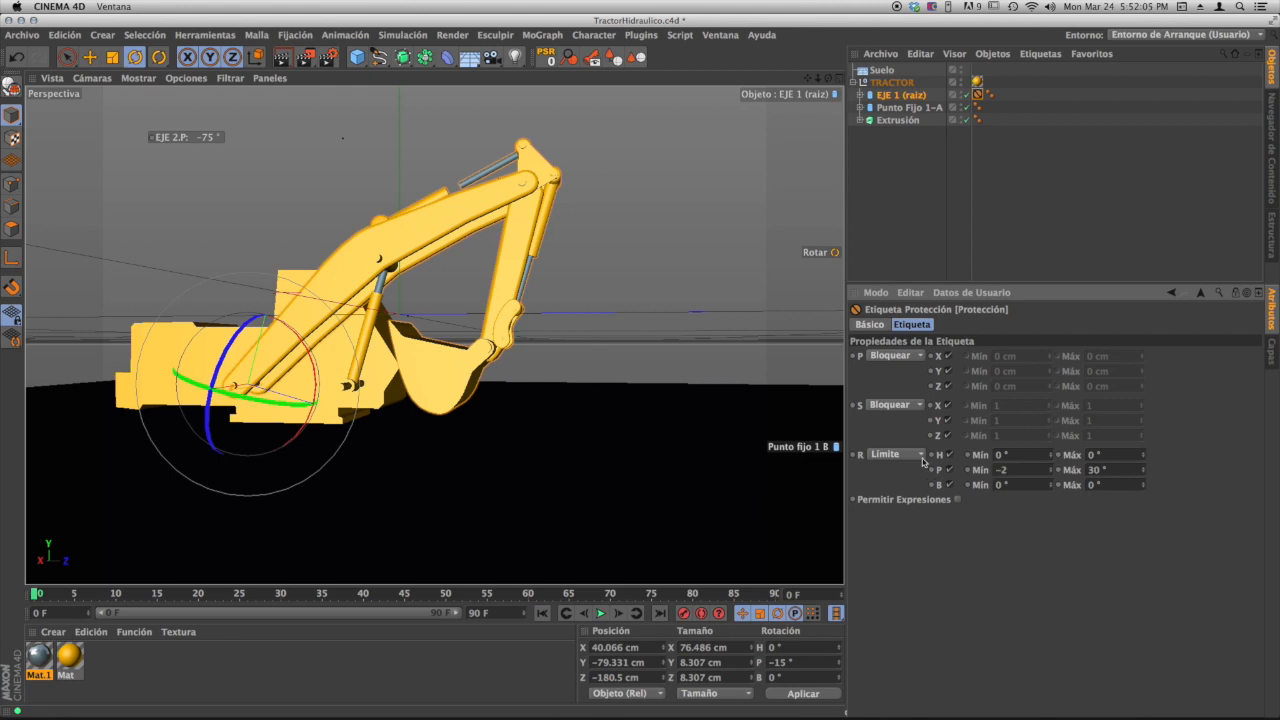
drag(316, 380, 320, 390)
click(897, 446)
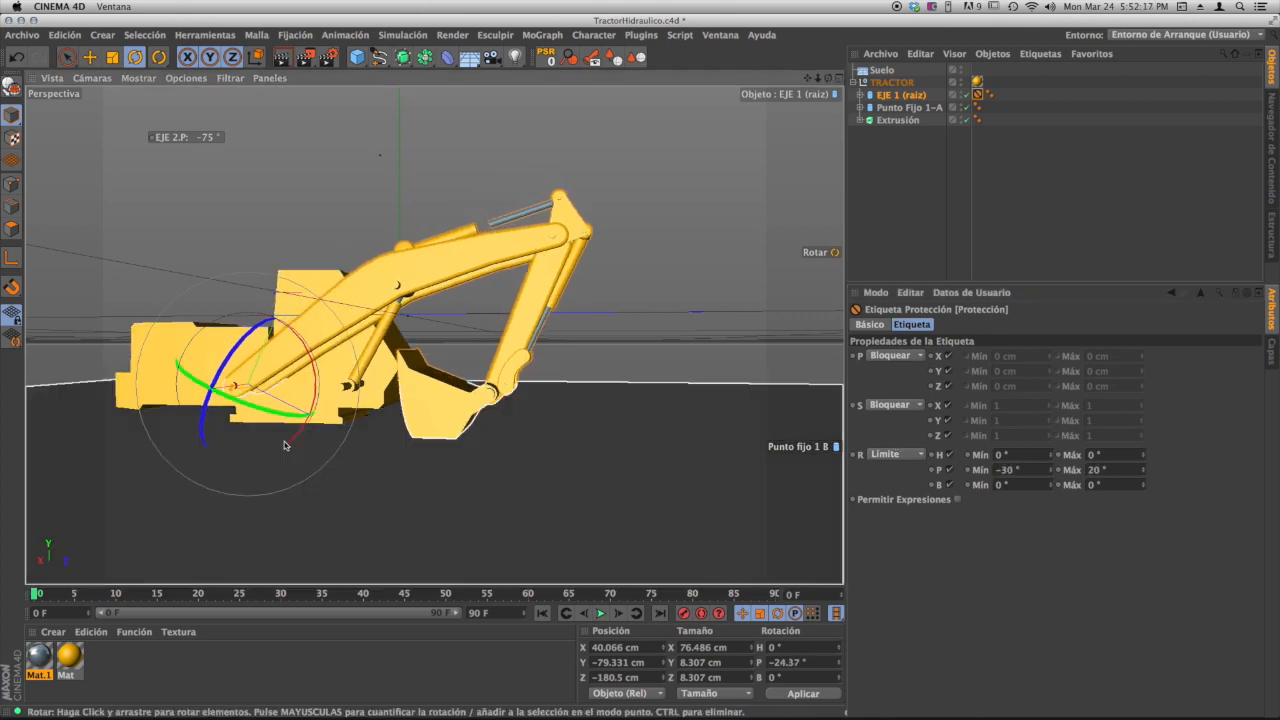
scroll(345, 363, up, 8)
alt+drag(409, 362, 319, 333)
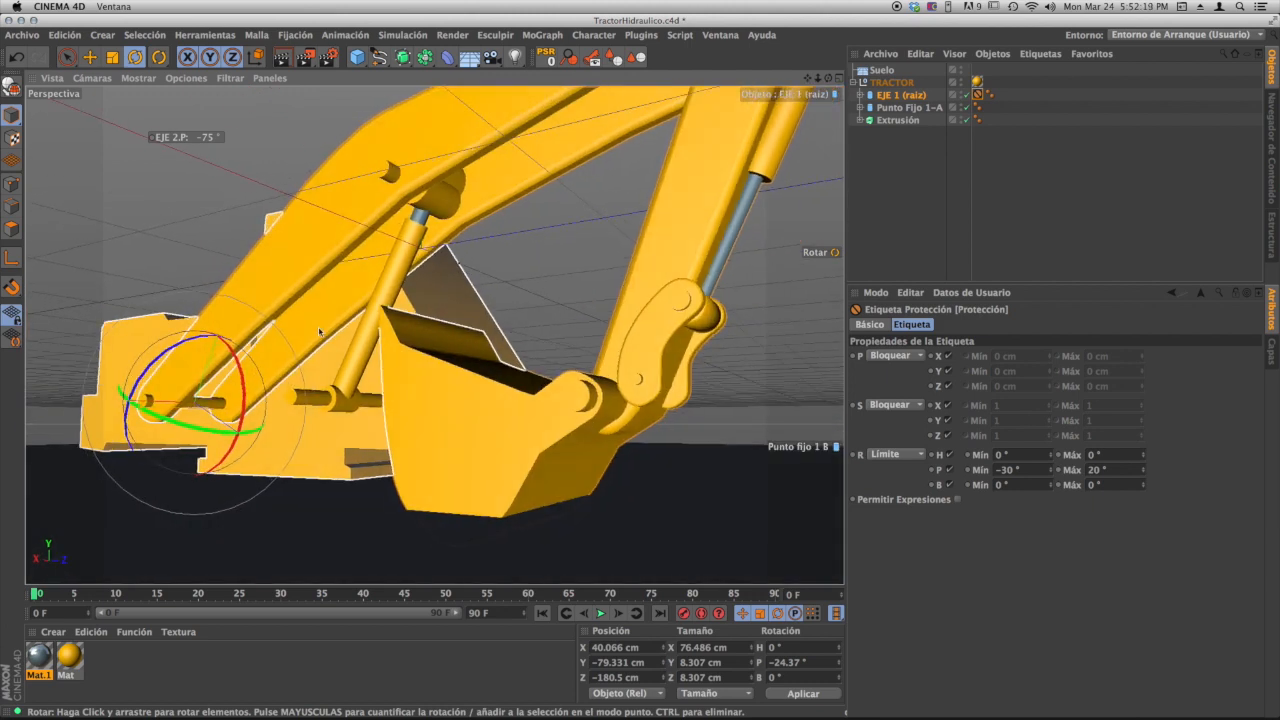
drag(241, 364, 246, 402)
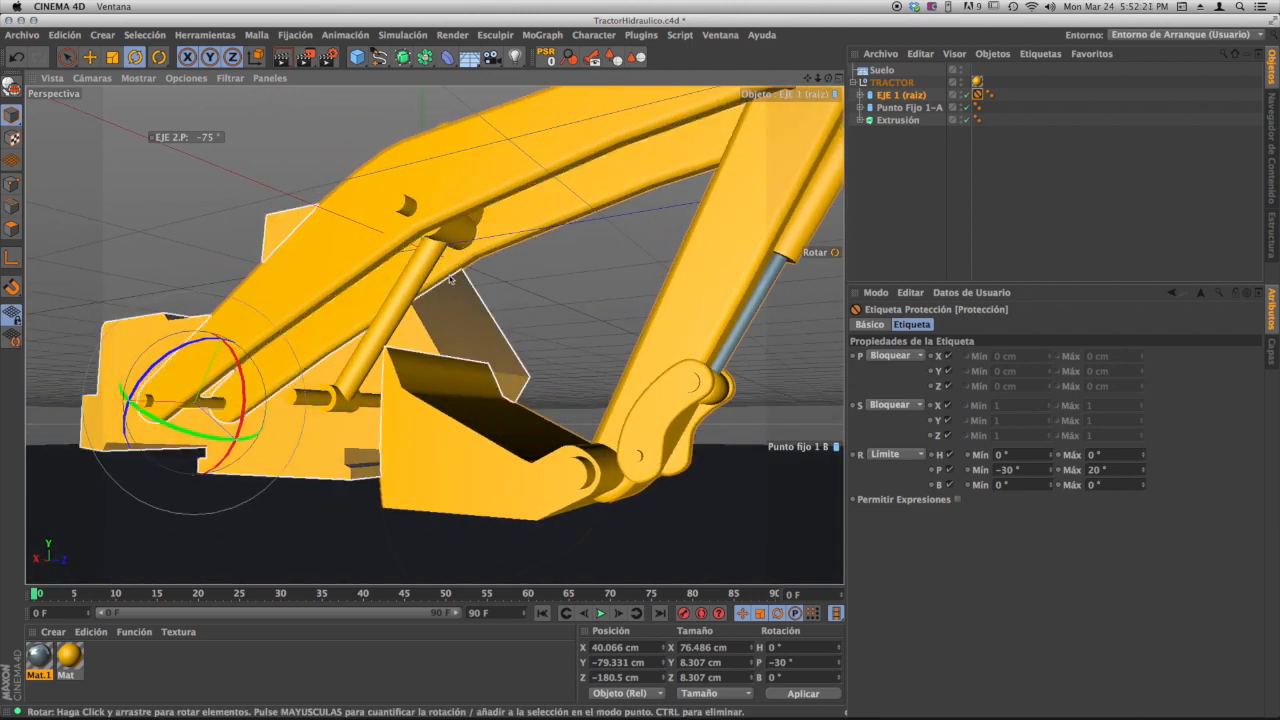
- Select the grey piston rod of the lower hydraulic and shorten it to about 90 cm
click(421, 273)
click(423, 275)
scroll(426, 255, up, 5)
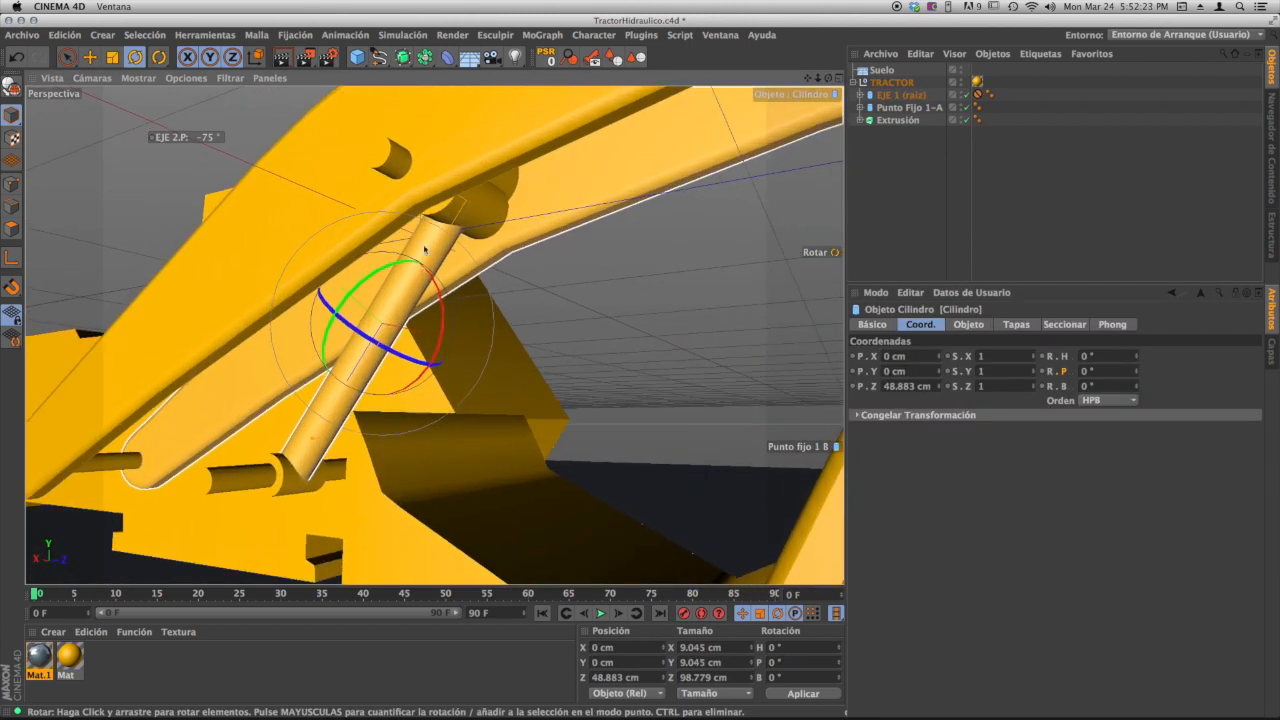
click(68, 57)
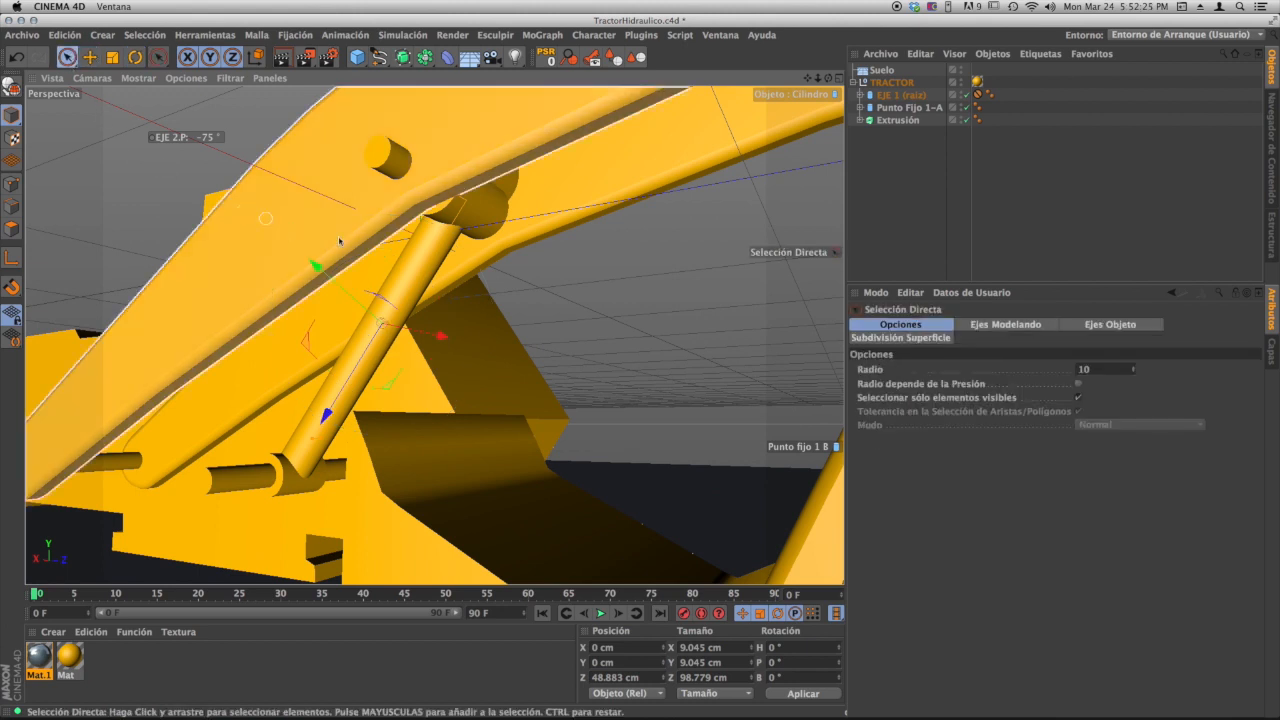
alt+middle_drag(378, 314, 379, 293)
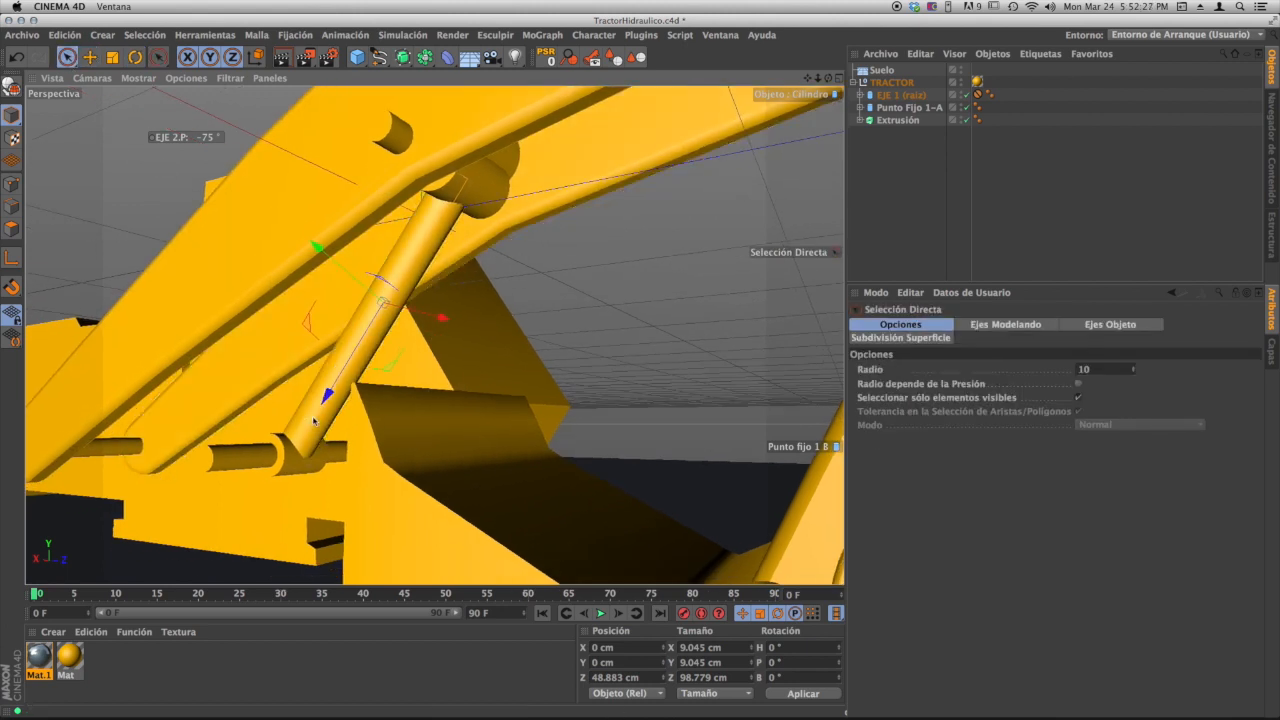
mouse_move(327, 395)
mouse_down()
mouse_move(341, 380)
mouse_move(323, 399)
mouse_up()
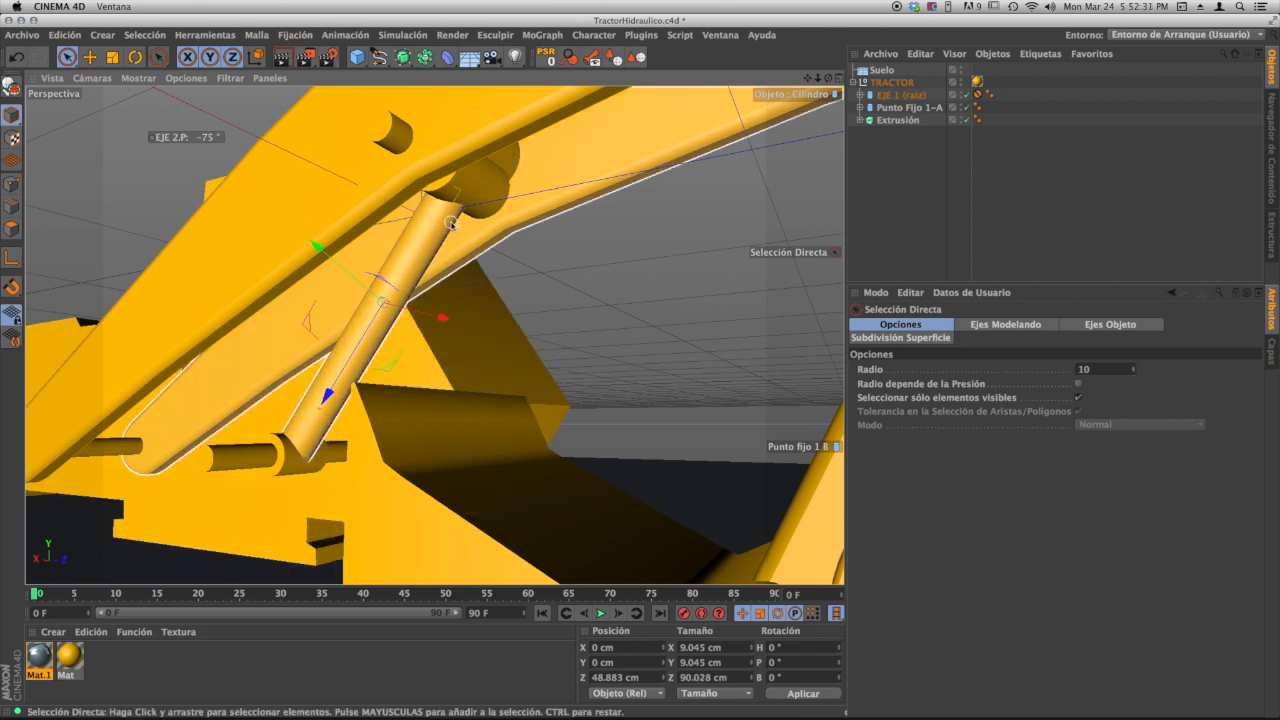
- Shorten the lower hydraulic's outer cylinder to about 89.4 cm and reposition it to P.Z 49.91 cm
shift+click(450, 242)
alt+right_drag(352, 350, 374, 340)
alt+drag(374, 340, 335, 370)
click(338, 392)
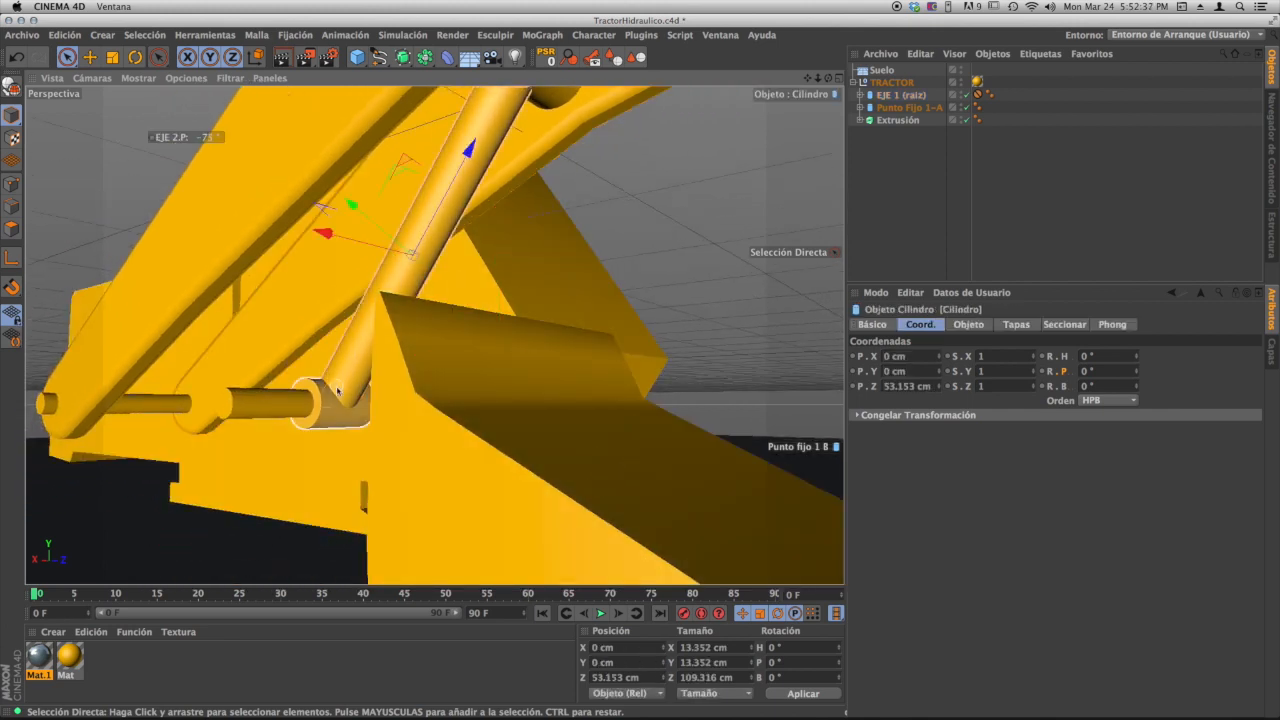
alt+middle_drag(504, 156, 343, 276)
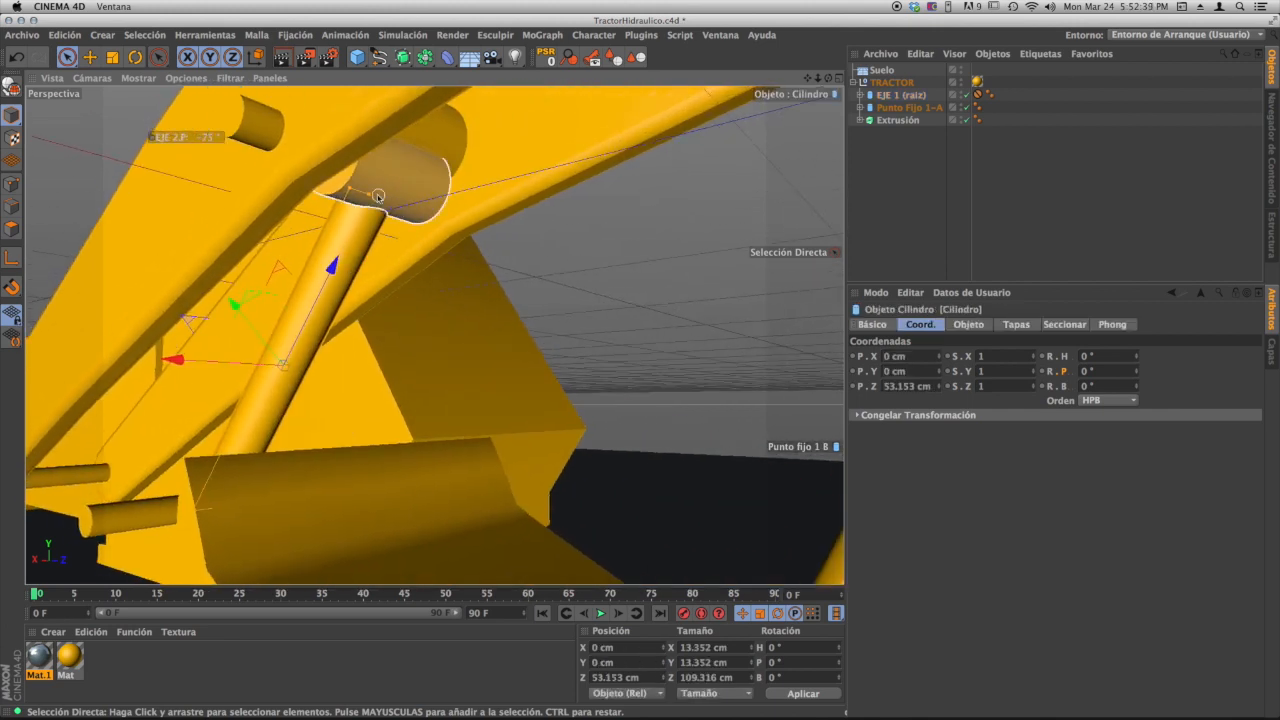
drag(370, 194, 353, 228)
alt+drag(316, 319, 323, 285)
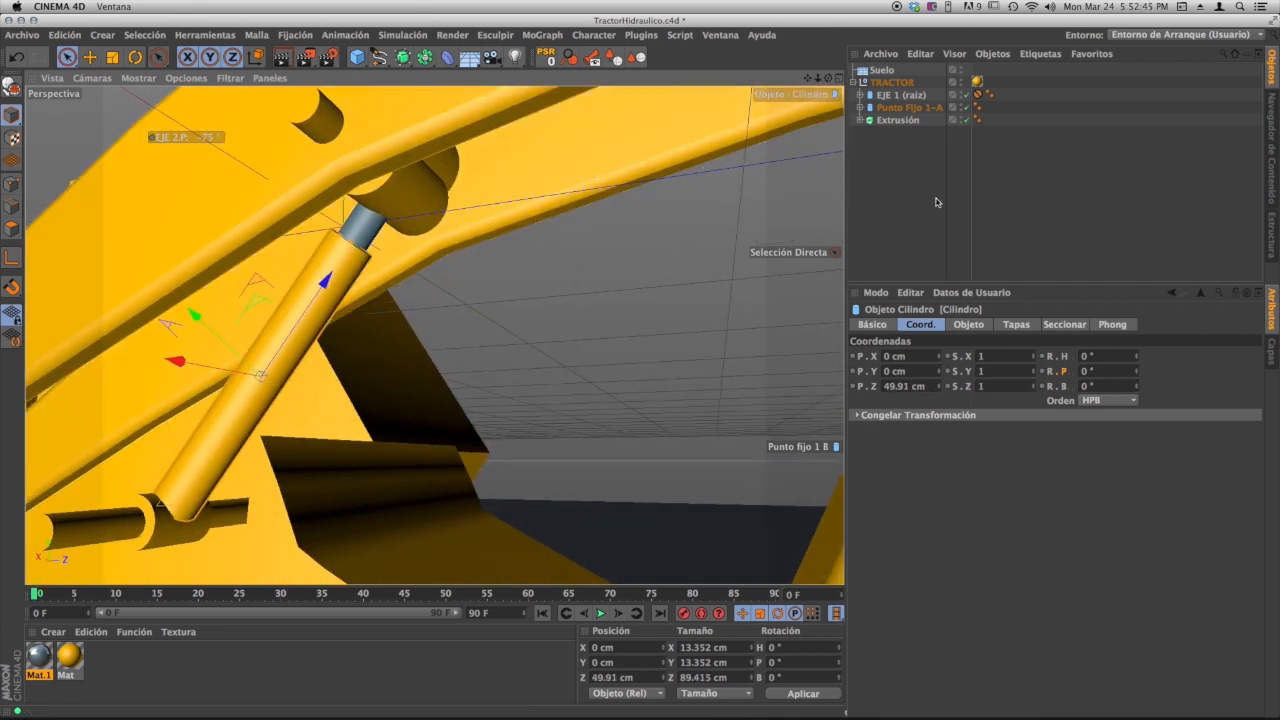
- Raise the main arm by setting the R.P of EJE 1 (raiz) to 20°
click(912, 96)
mouse_move(1134, 373)
mouse_down()
mouse_move(1137, 314)
mouse_move(1122, 373)
mouse_up()
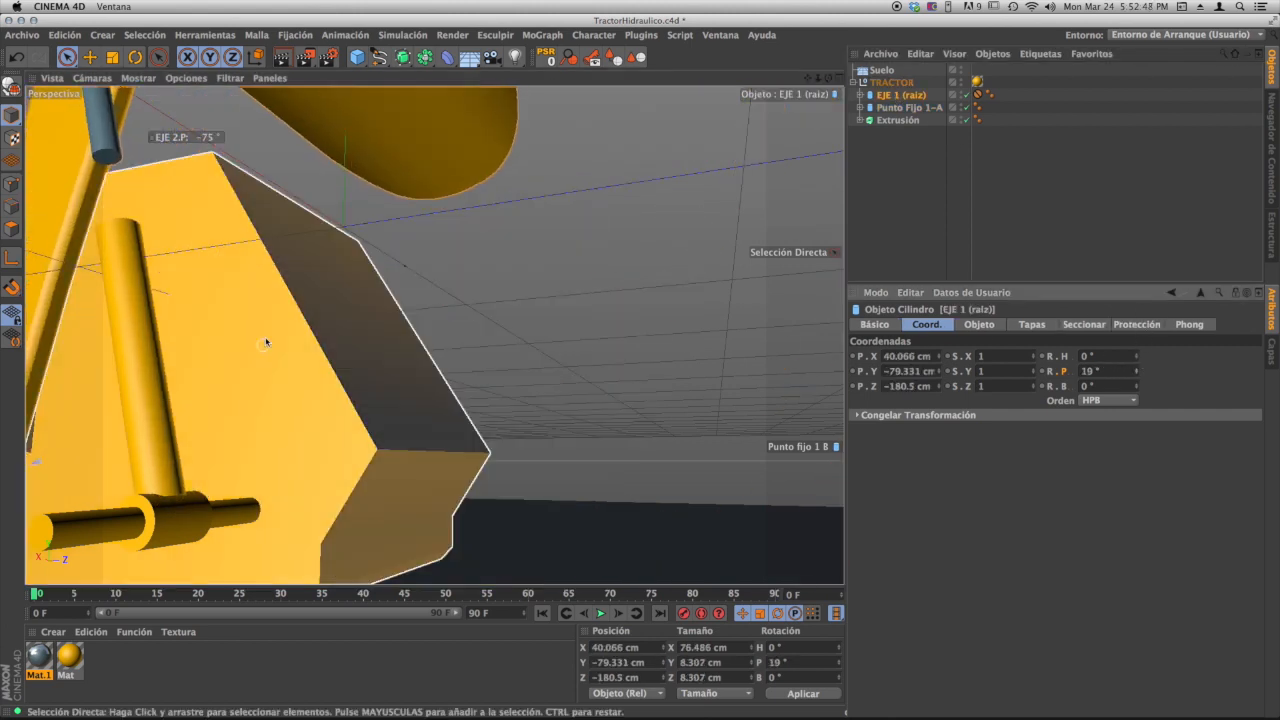
click(1137, 372)
alt+middle_drag(314, 283, 503, 346)
scroll(455, 360, down, 4)
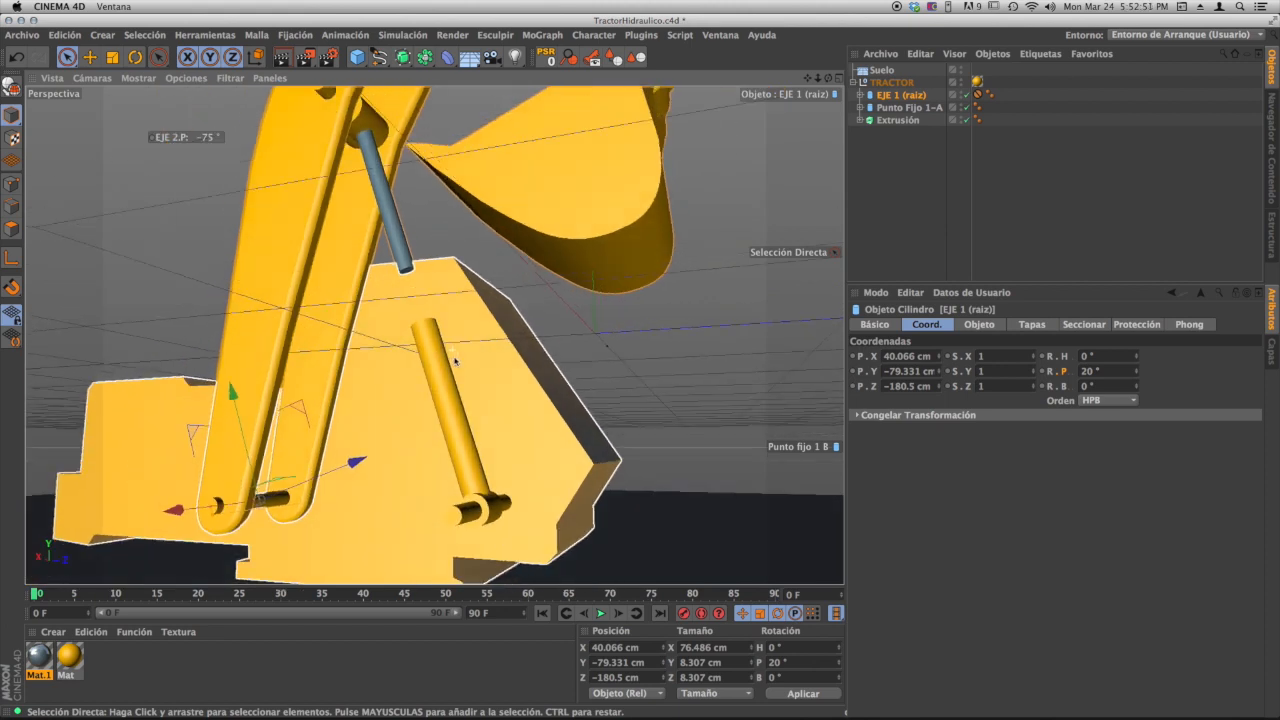
alt+drag(455, 361, 422, 398)
- Lengthen the lower hydraulic's piston rod to about 126.4 cm and position it at P.Z 63.542 cm so it reaches the outer cylinder
click(385, 212)
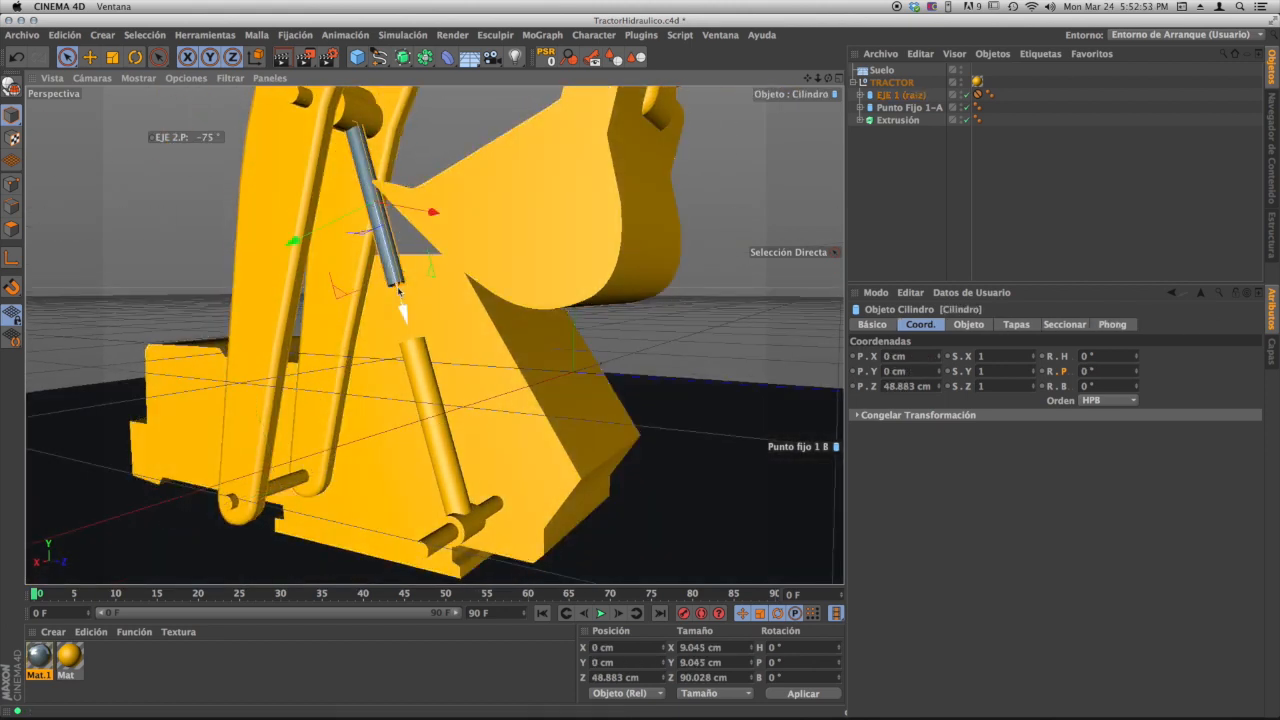
drag(397, 297, 411, 356)
scroll(409, 338, up, 4)
scroll(463, 313, down, 5)
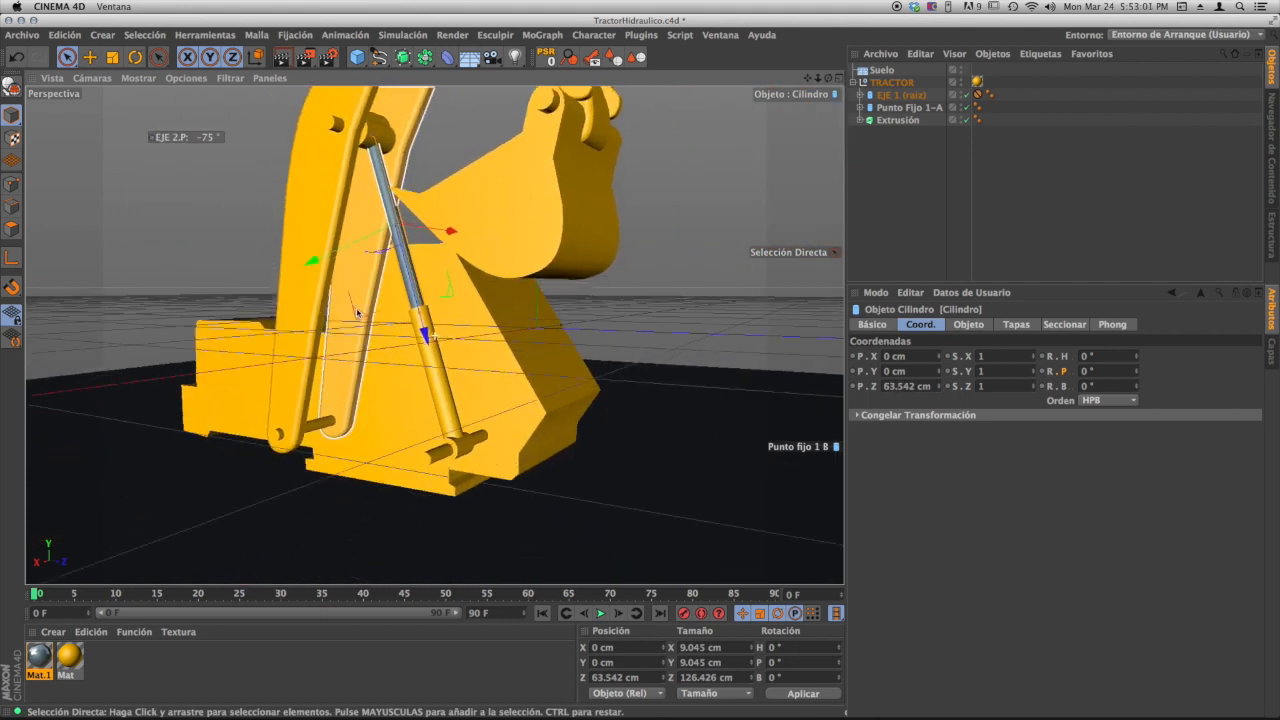
alt+middle_drag(465, 310, 397, 305)
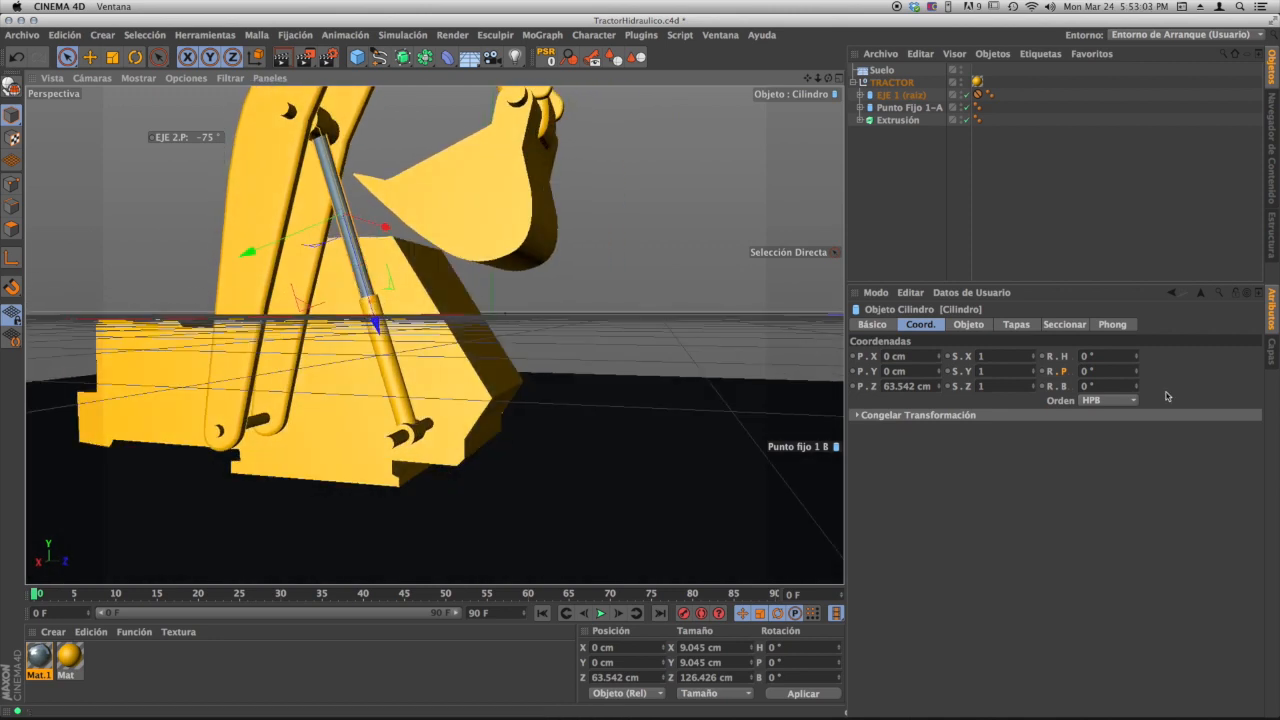
- Set the R.P of EJE 1 (raiz) to -30° and check how the piston rod fits inside the lower hydraulic cylinder
drag(1137, 372, 1145, 358)
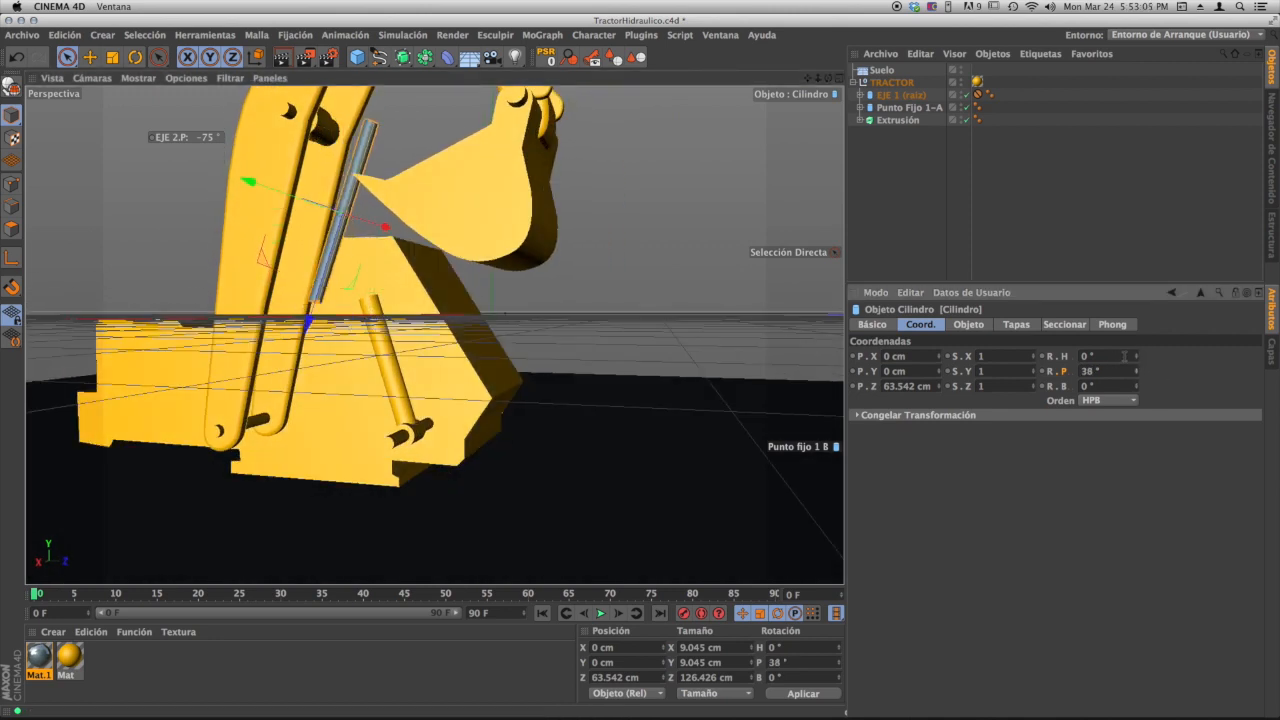
key(ctrl+z)
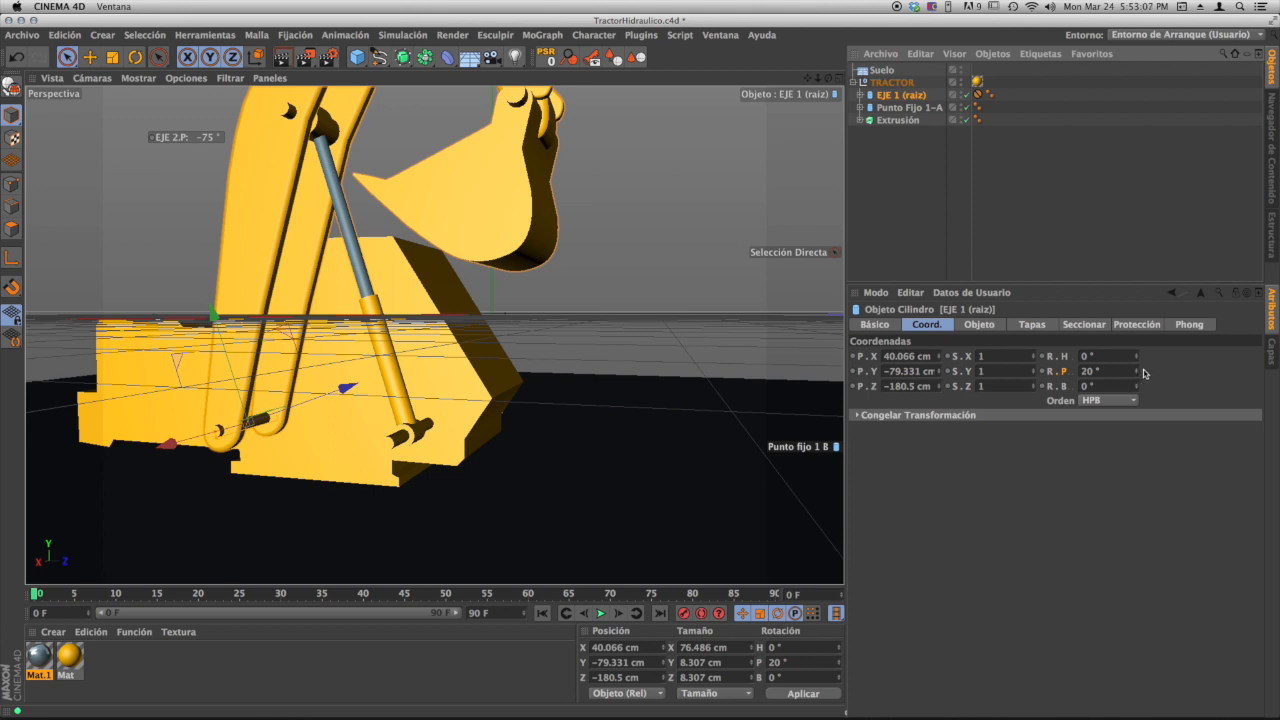
drag(1136, 371, 1257, 325)
mouse_move(1136, 371)
mouse_down()
mouse_move(1140, 335)
mouse_move(1136, 373)
mouse_up()
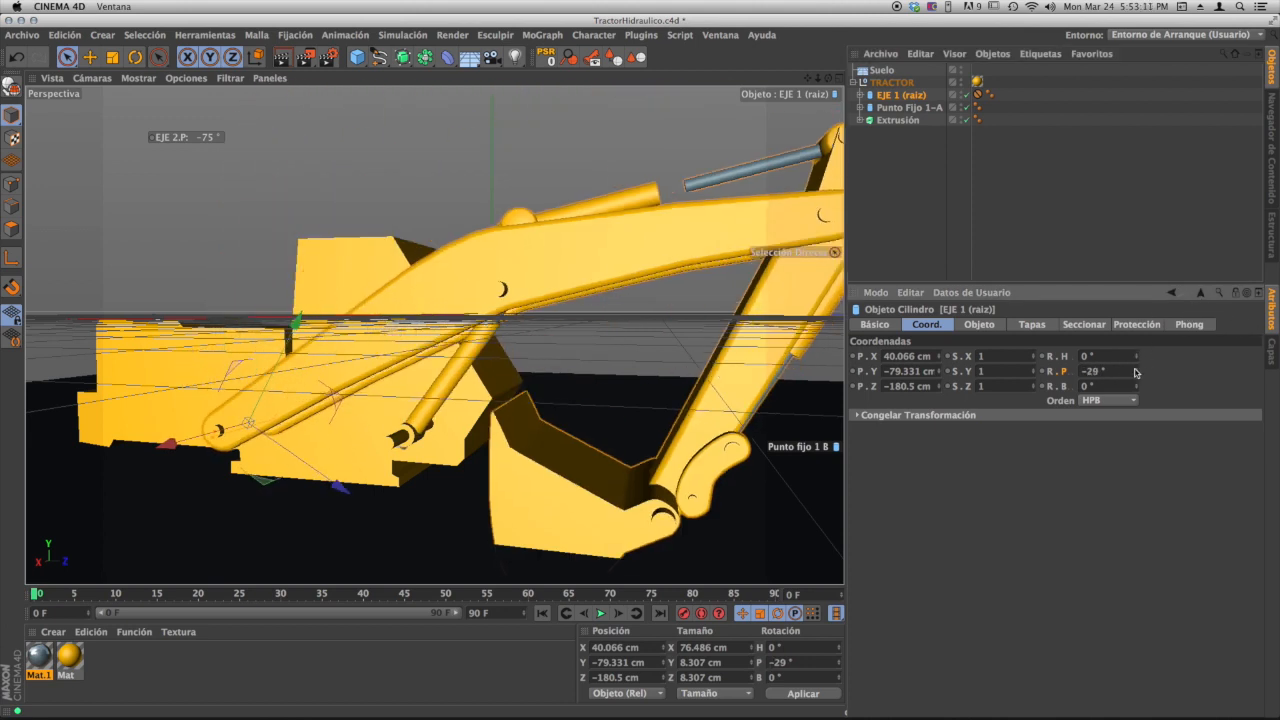
scroll(418, 421, up, 4)
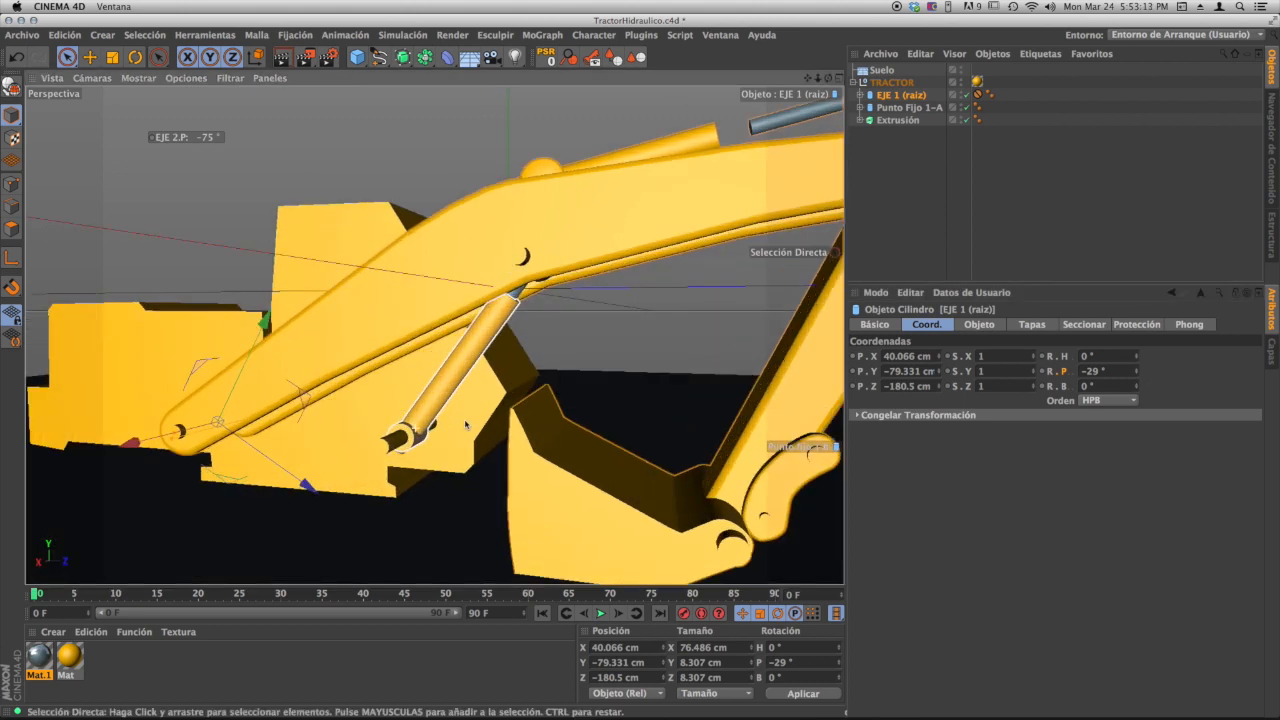
alt+drag(418, 421, 589, 382)
click(1137, 374)
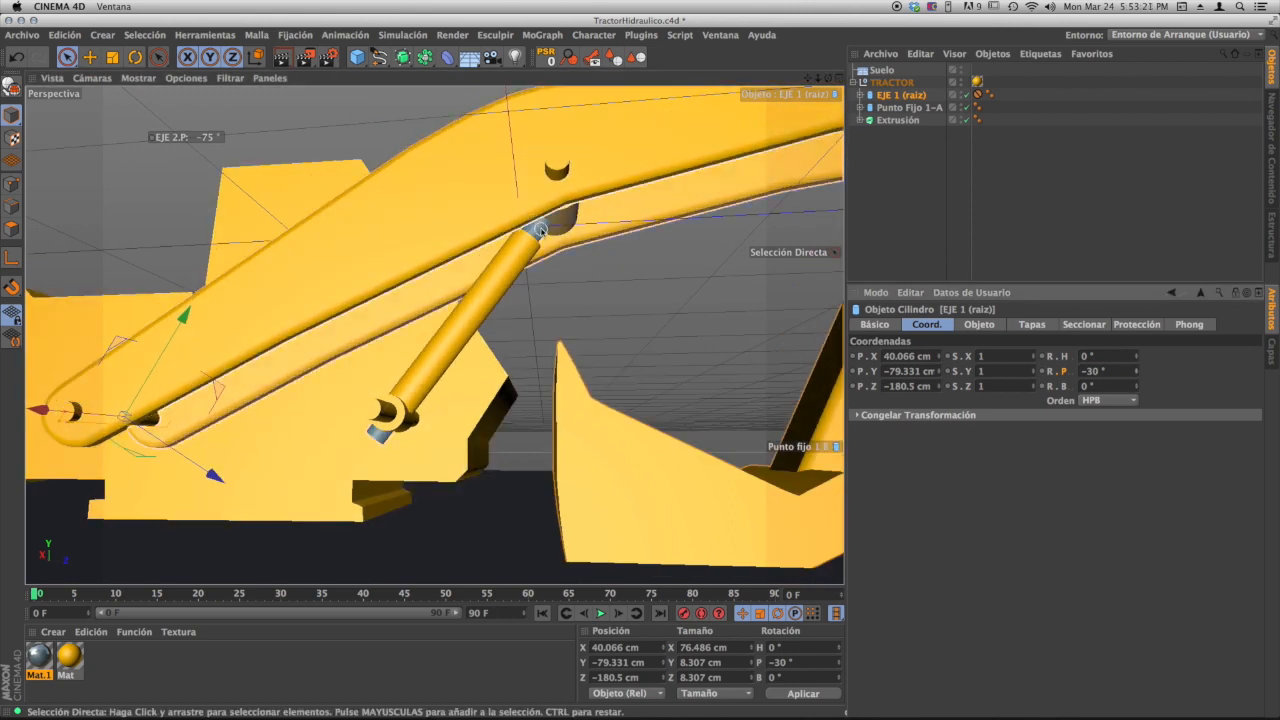
click(540, 229)
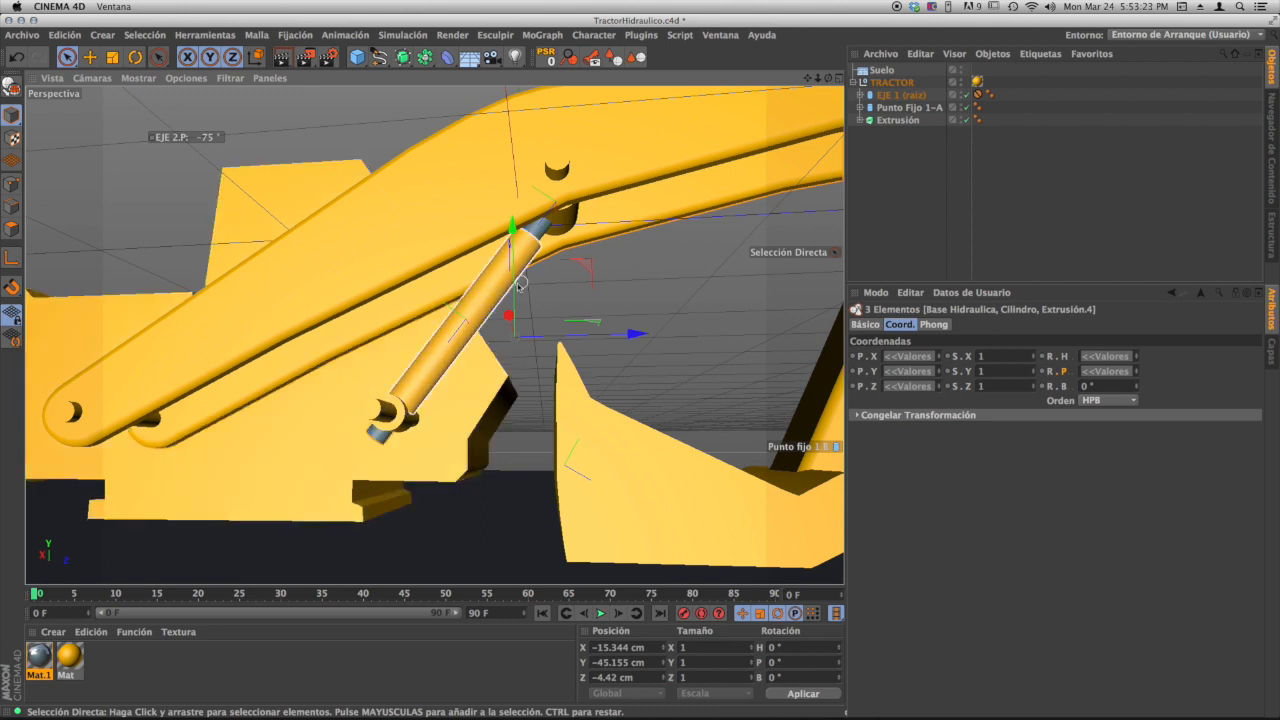
alt+drag(518, 287, 481, 300)
alt+right_drag(467, 304, 532, 304)
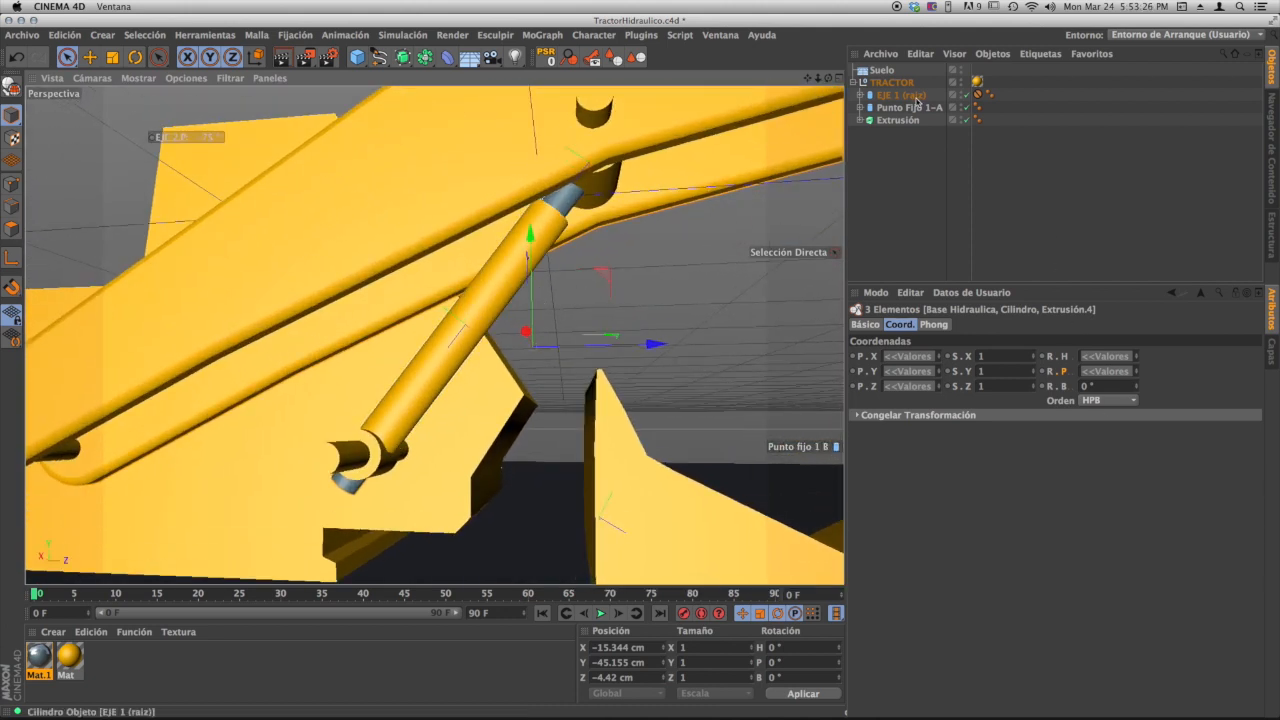
- Add the R.P of EJE 1 (raiz) to the viewport HUD, show it for Cadena Activa, and raise the arm to 20° with it
click(914, 96)
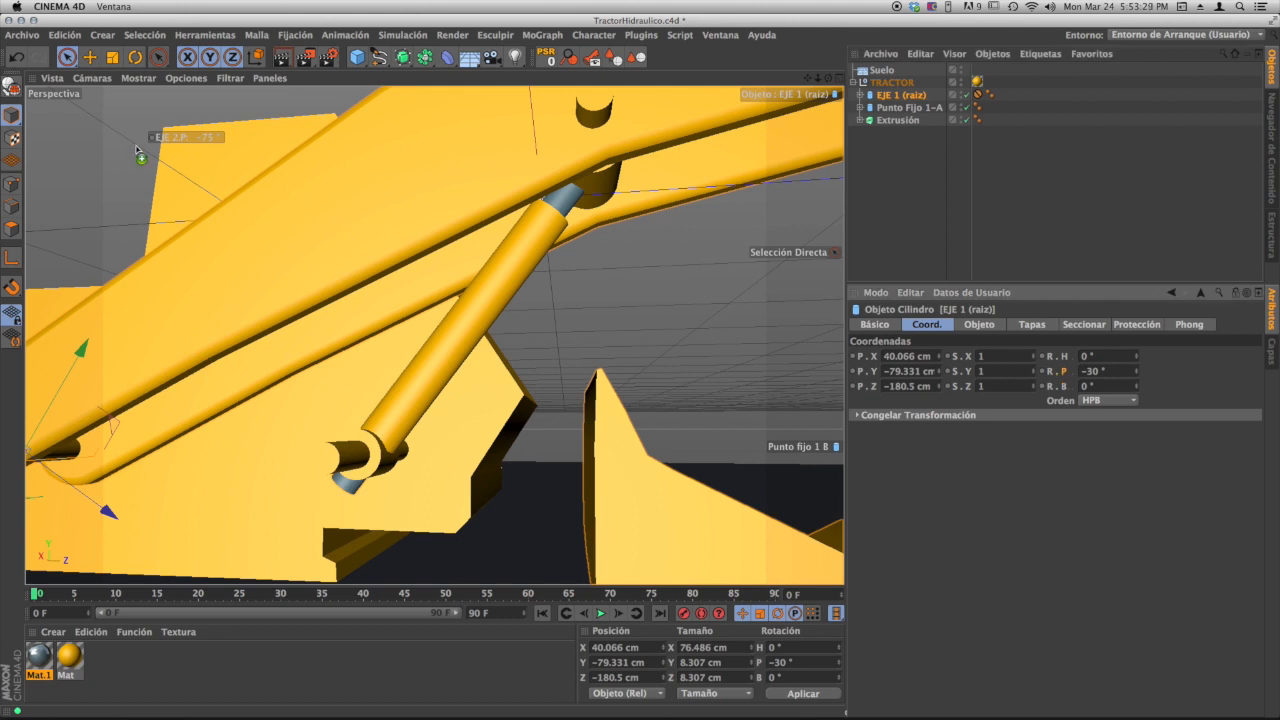
right_click(155, 170)
mouse_move(238, 180)
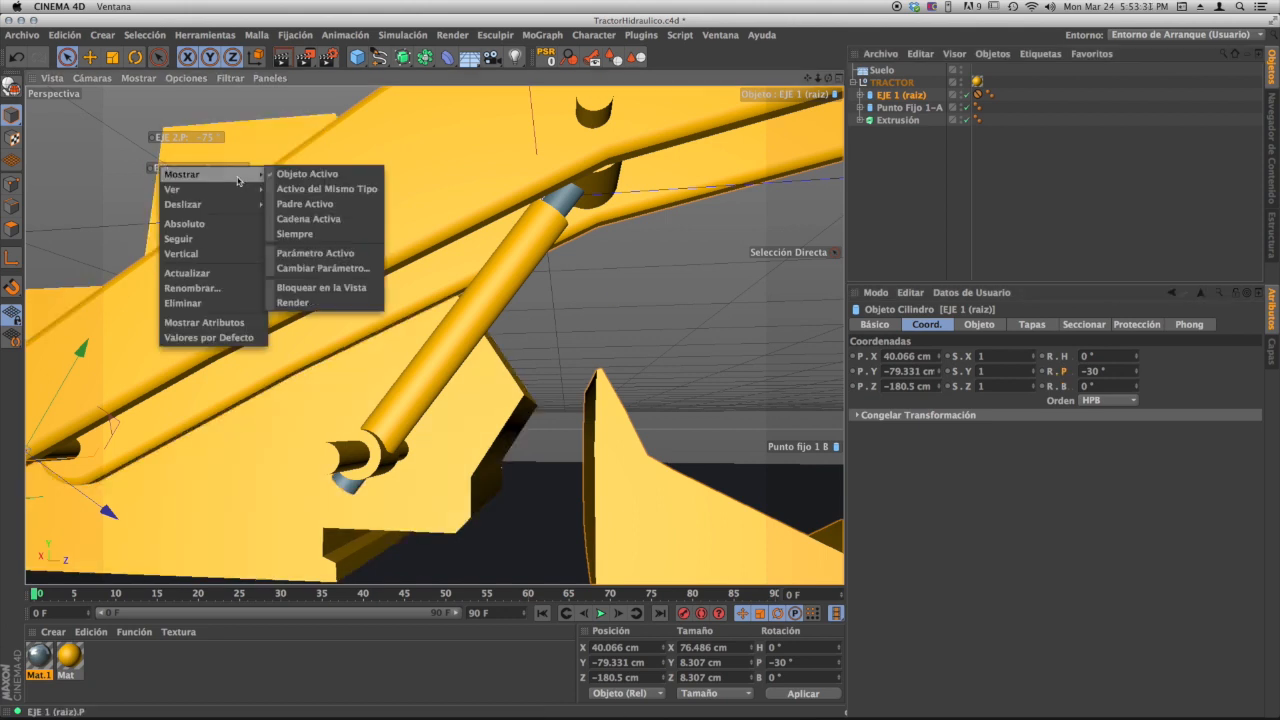
click(343, 219)
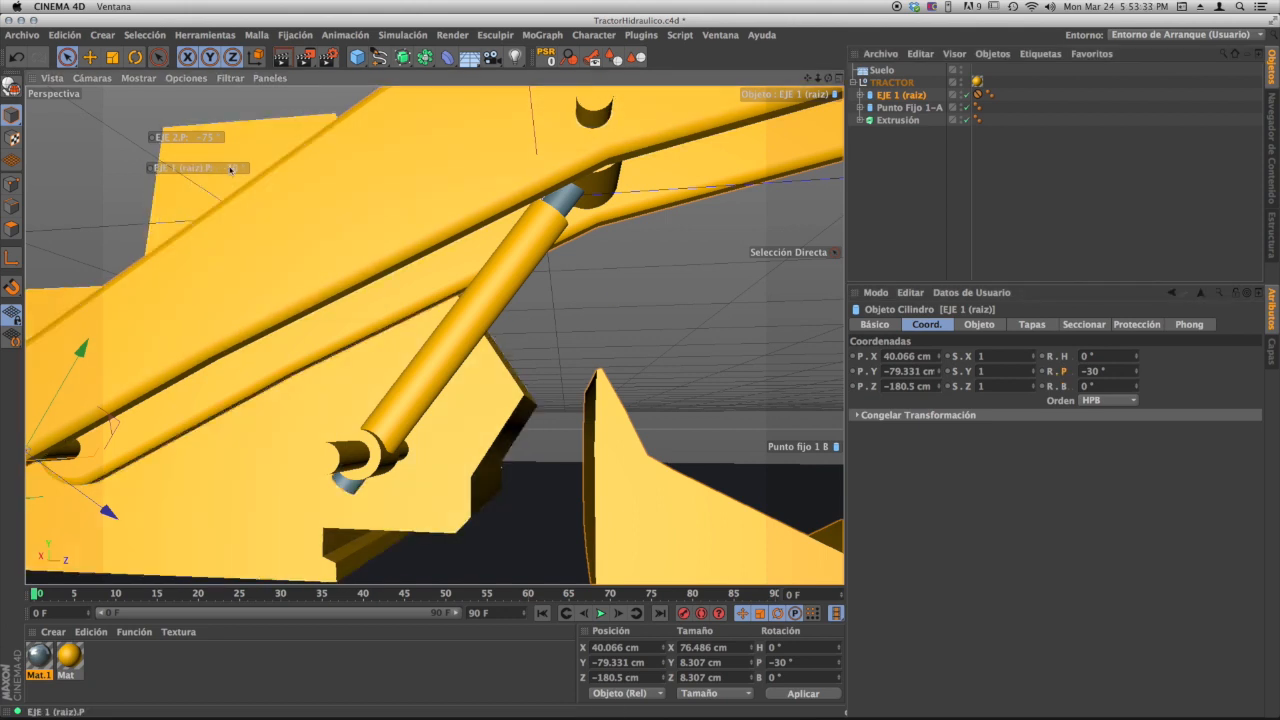
drag(230, 170, 248, 160)
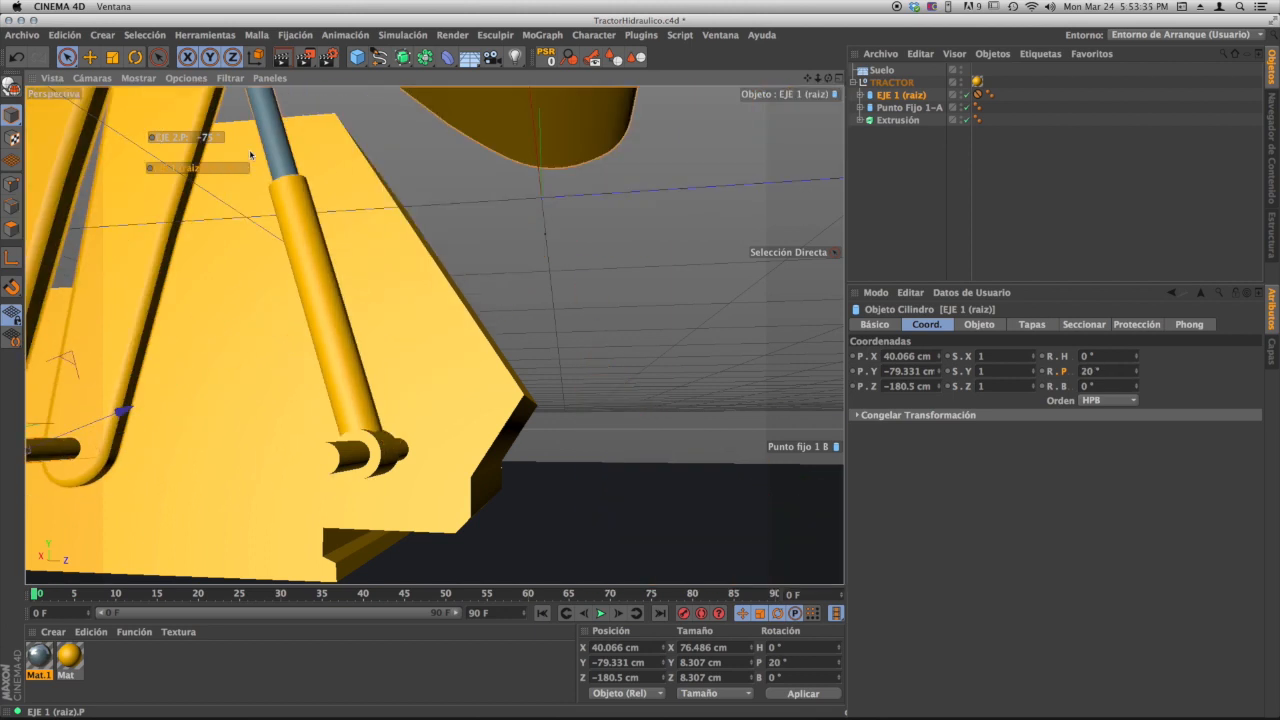
- Shorten the piston rod to about 118.7 cm, and lengthen the outer cylinder to about 103 cm at P.Z 51.639 cm
alt+middle_drag(294, 297, 361, 370)
alt+drag(360, 258, 423, 268)
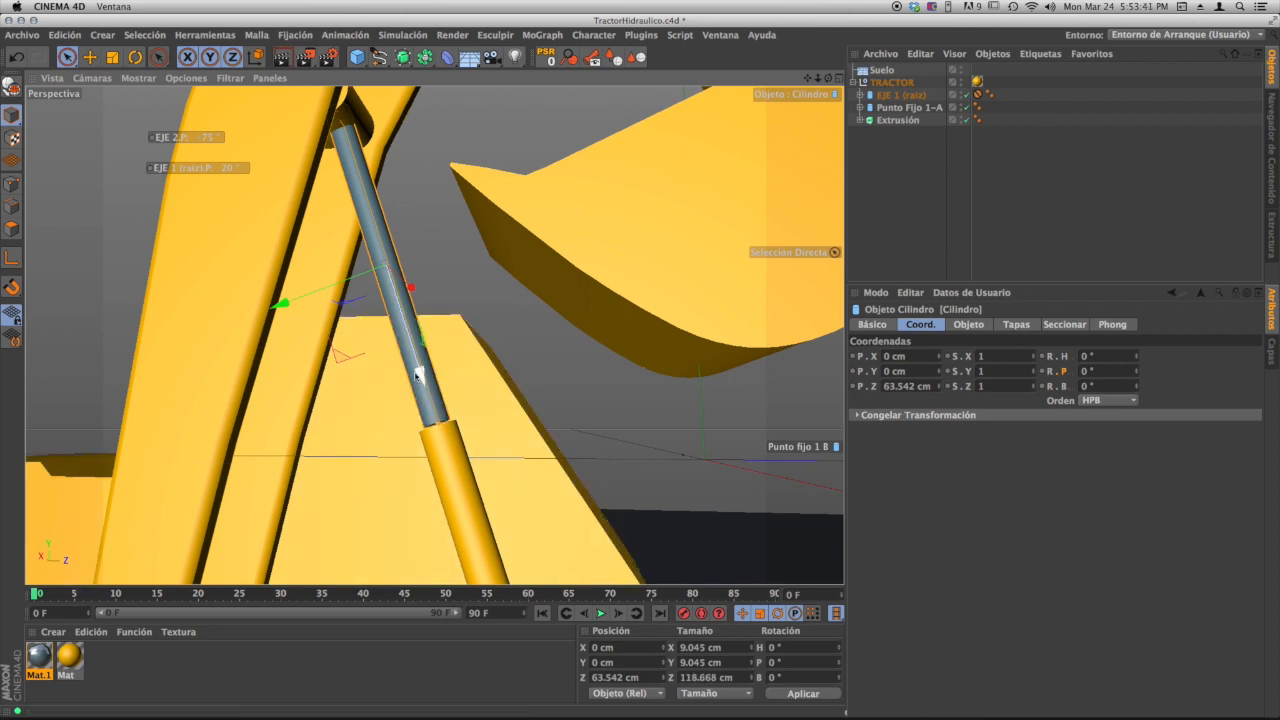
alt+drag(416, 376, 405, 408)
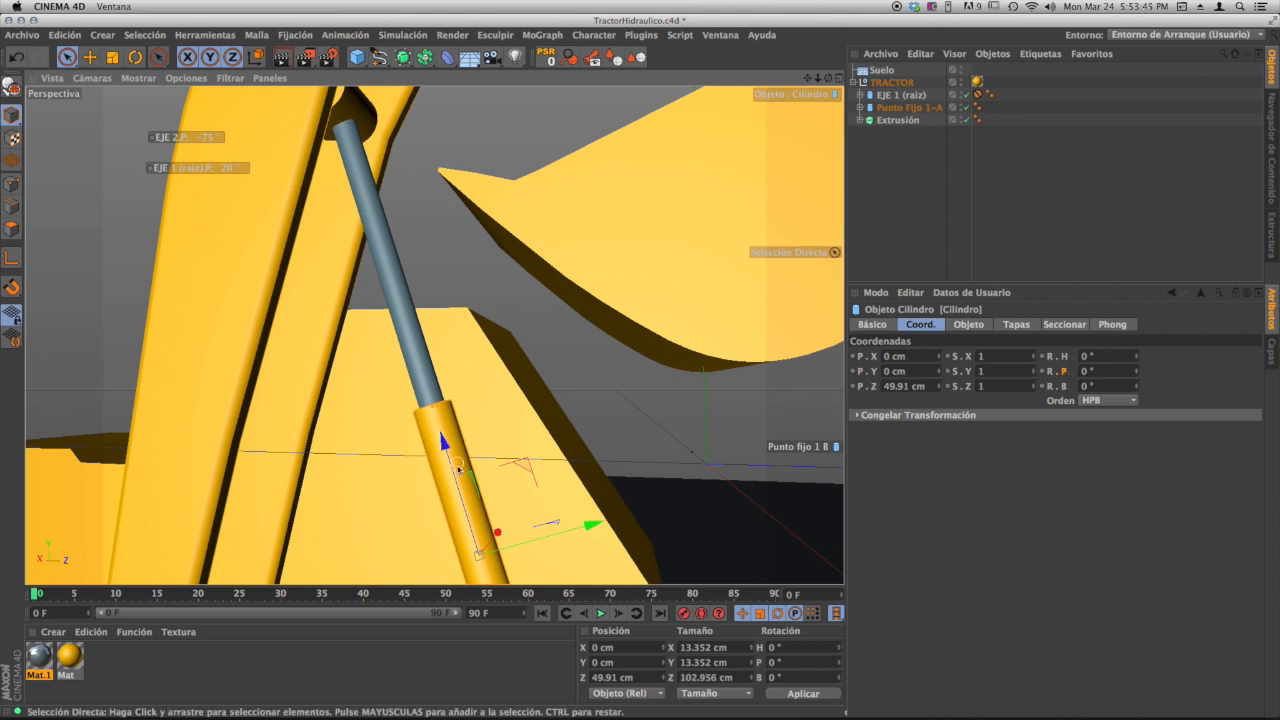
alt+middle_drag(458, 468, 371, 256)
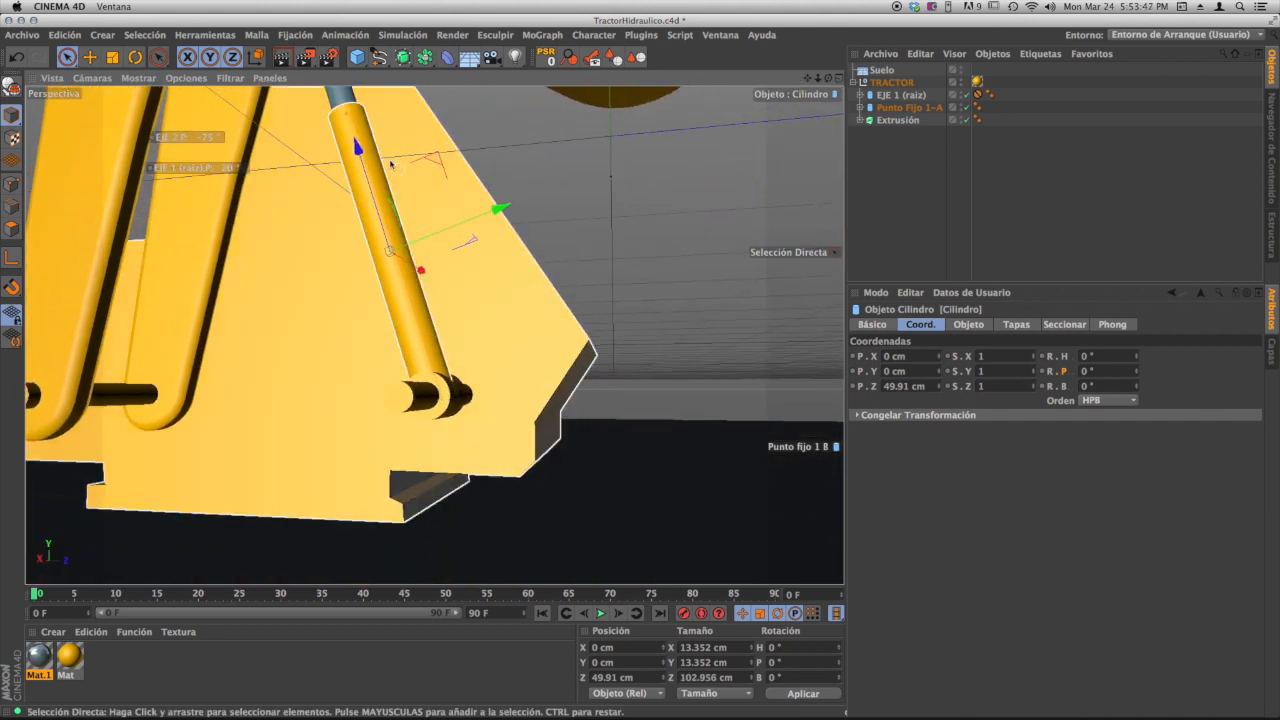
alt+drag(408, 262, 380, 268)
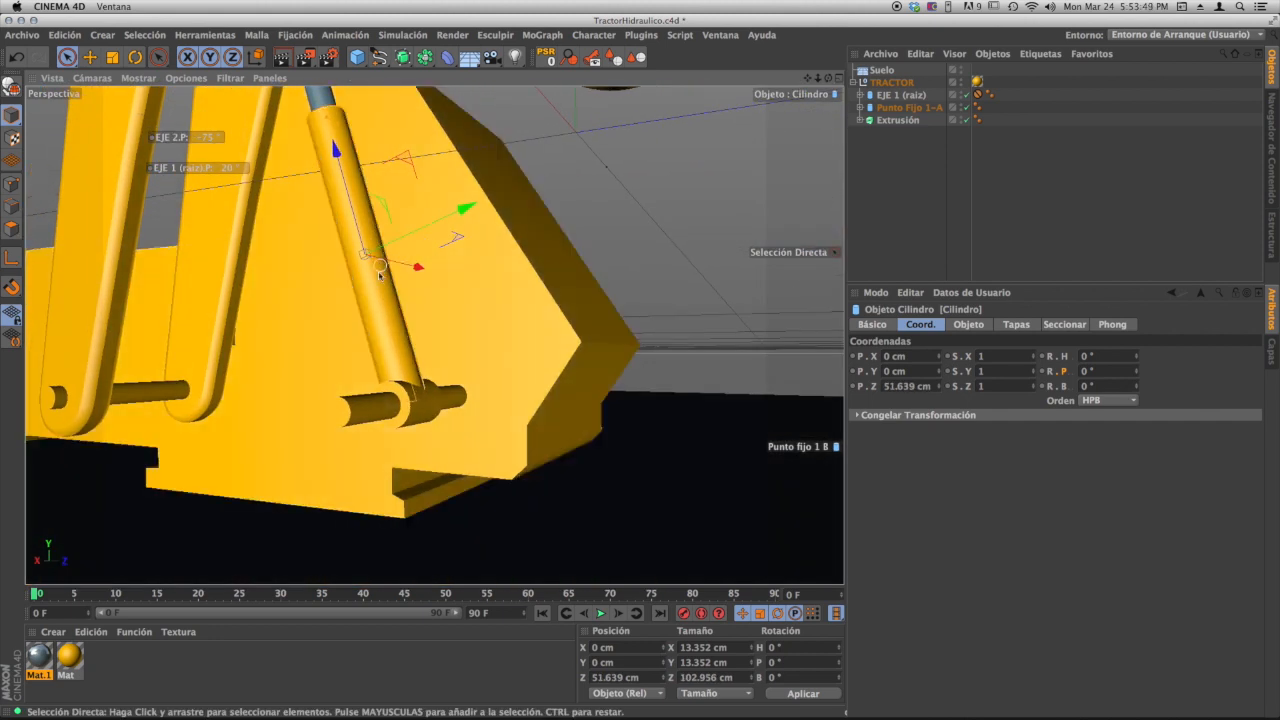
- Lower EJE 1 (raiz) to -30° with its HUD control and examine both ends of the lower hydraulic cylinder
mouse_move(430, 342)
alt+mouse_down()
mouse_move(414, 294)
mouse_move(445, 356)
alt+mouse_up()
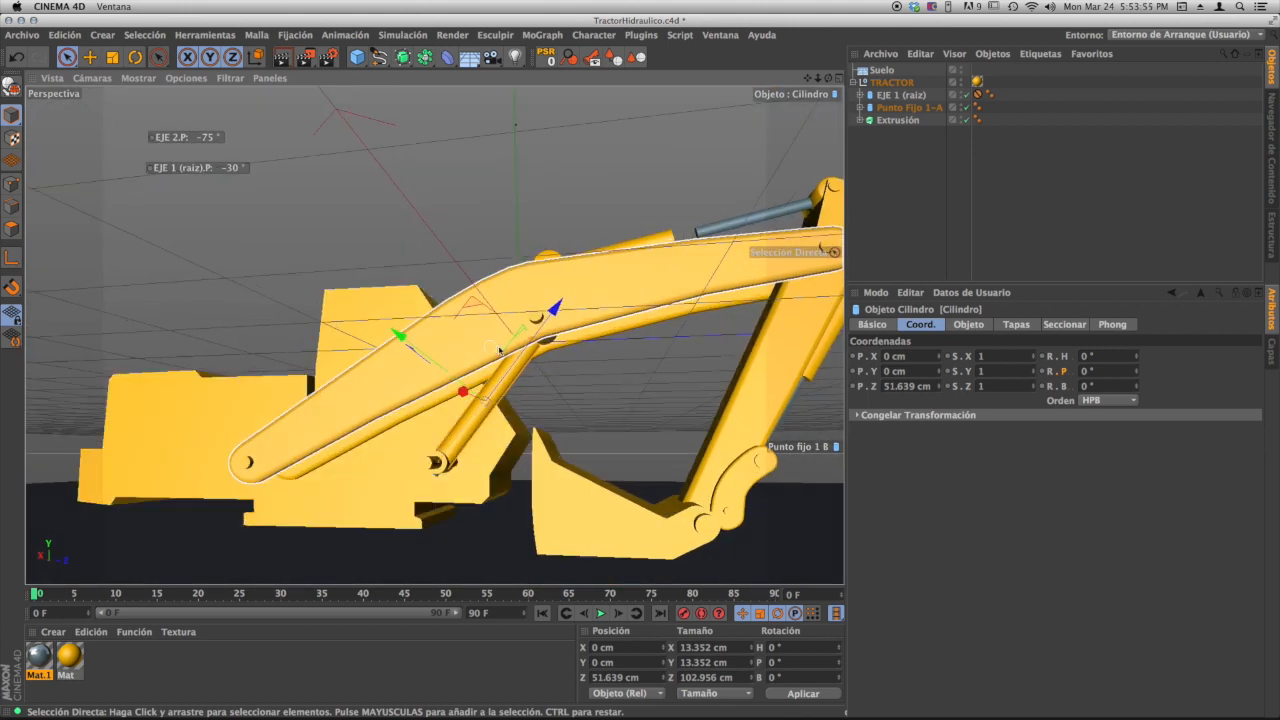
scroll(480, 300, up, 4)
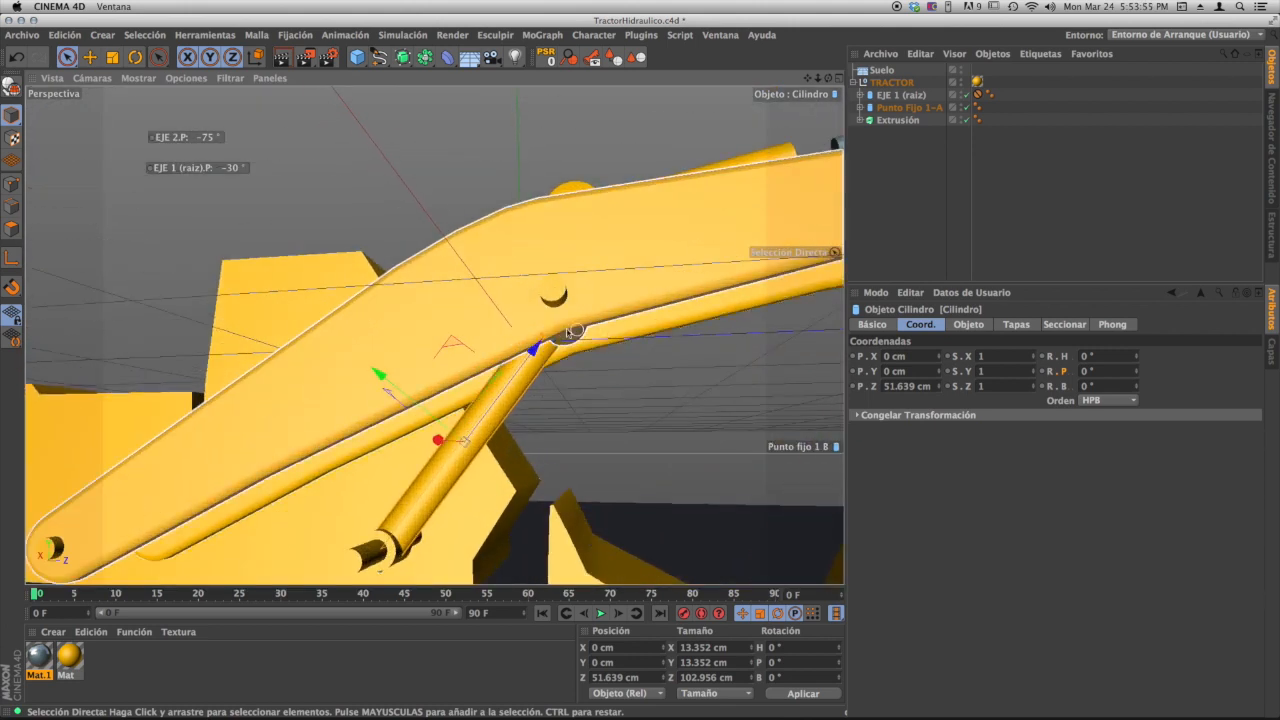
alt+middle_drag(531, 358, 453, 313)
scroll(468, 309, up, 5)
mouse_move(470, 308)
alt+mouse_down()
mouse_move(376, 296)
mouse_move(470, 305)
alt+mouse_up()
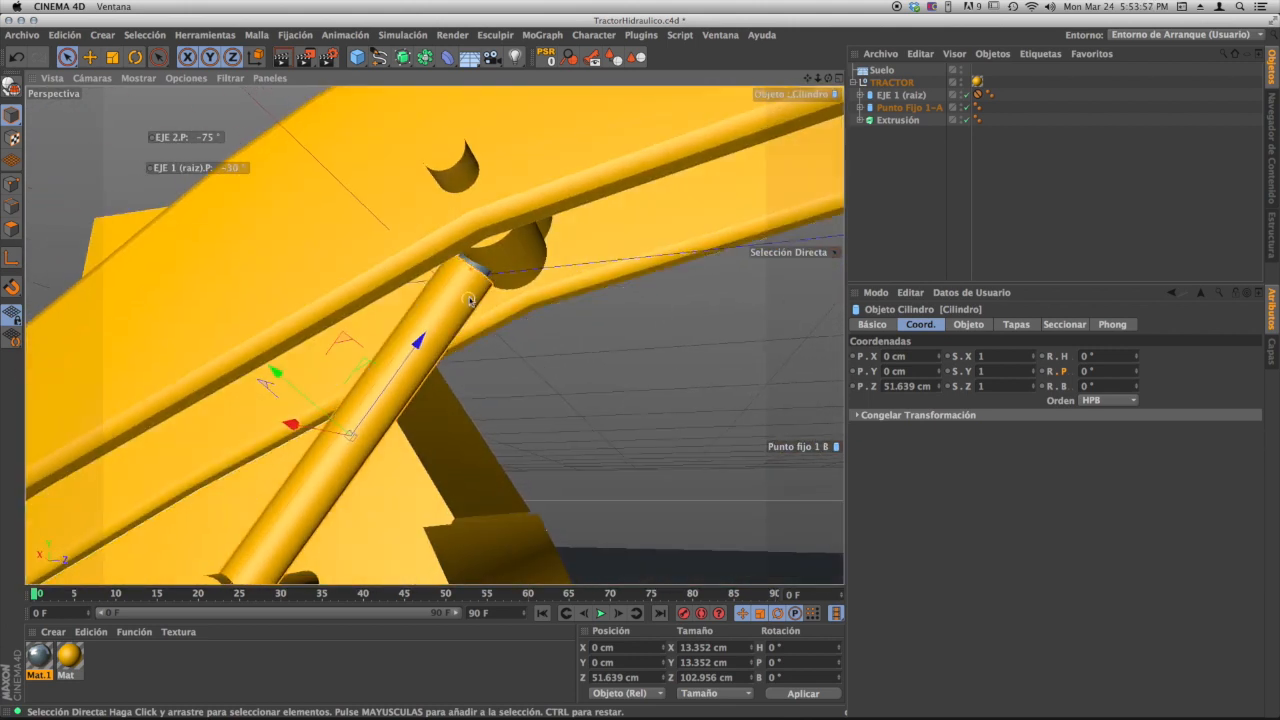
alt+middle_drag(470, 305, 590, 235)
alt+drag(498, 307, 405, 378)
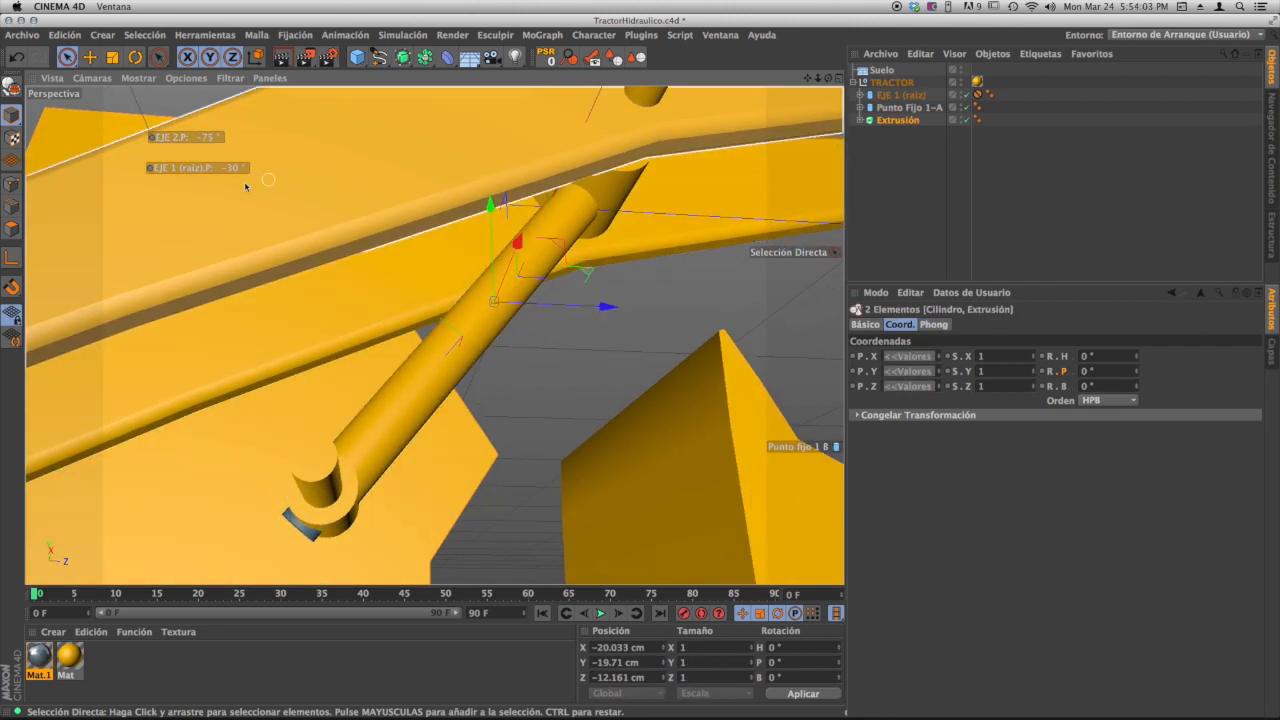
- Raise the arm with the EJE 1 (raiz) HUD control and slide the lower hydraulic's piston rod to P.Z 57.834 cm
drag(235, 168, 315, 175)
alt+middle_drag(338, 243, 264, 436)
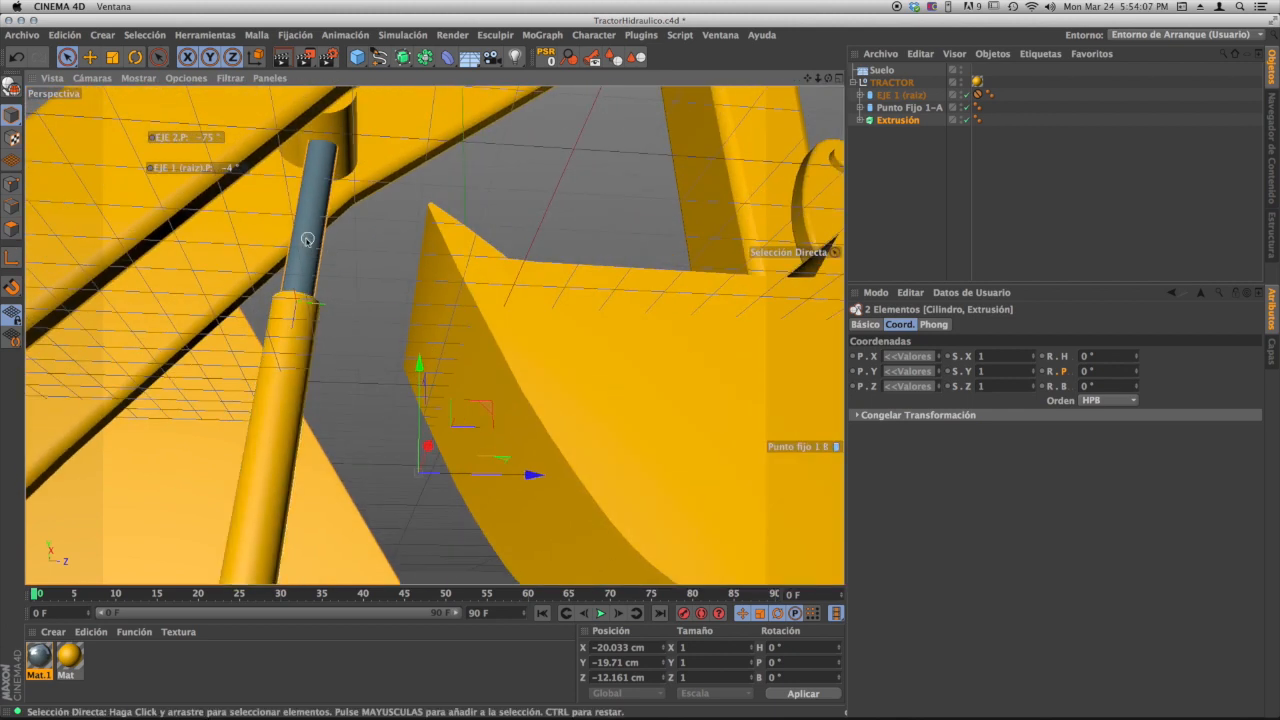
drag(238, 170, 288, 177)
alt+drag(181, 432, 277, 400)
alt+middle_drag(277, 400, 400, 466)
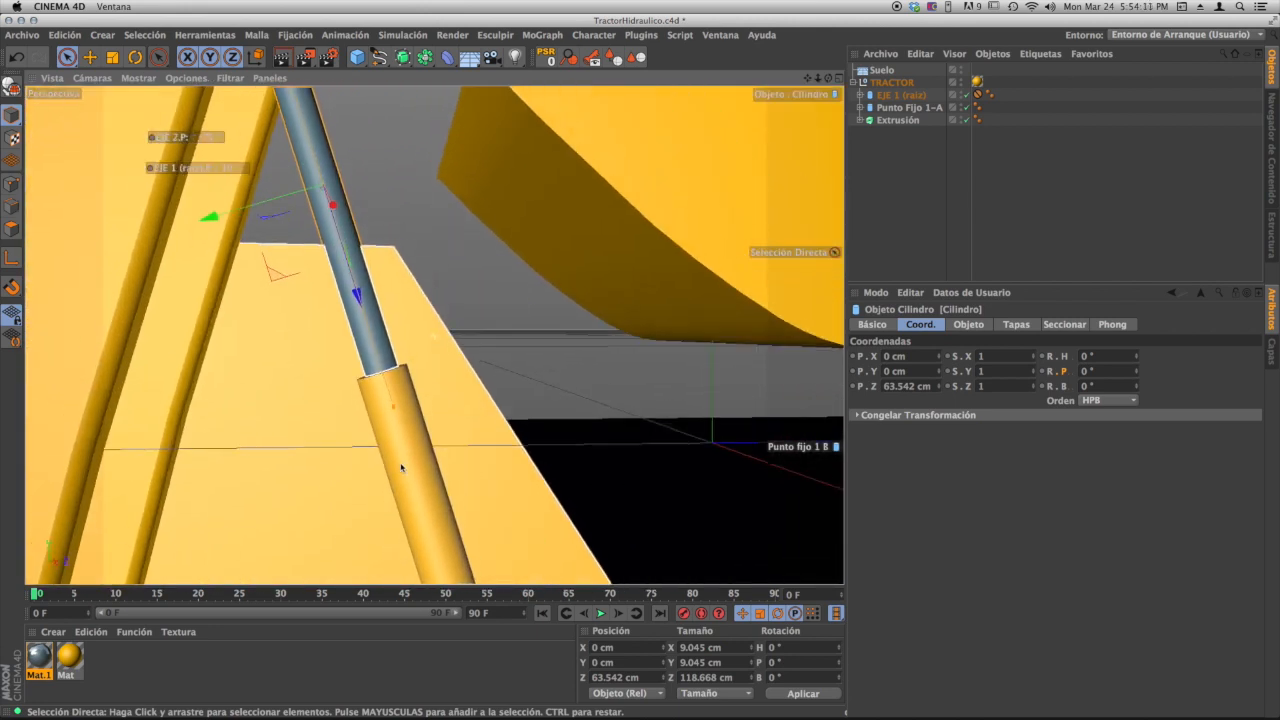
alt+drag(400, 466, 320, 321)
alt+right_drag(342, 361, 308, 366)
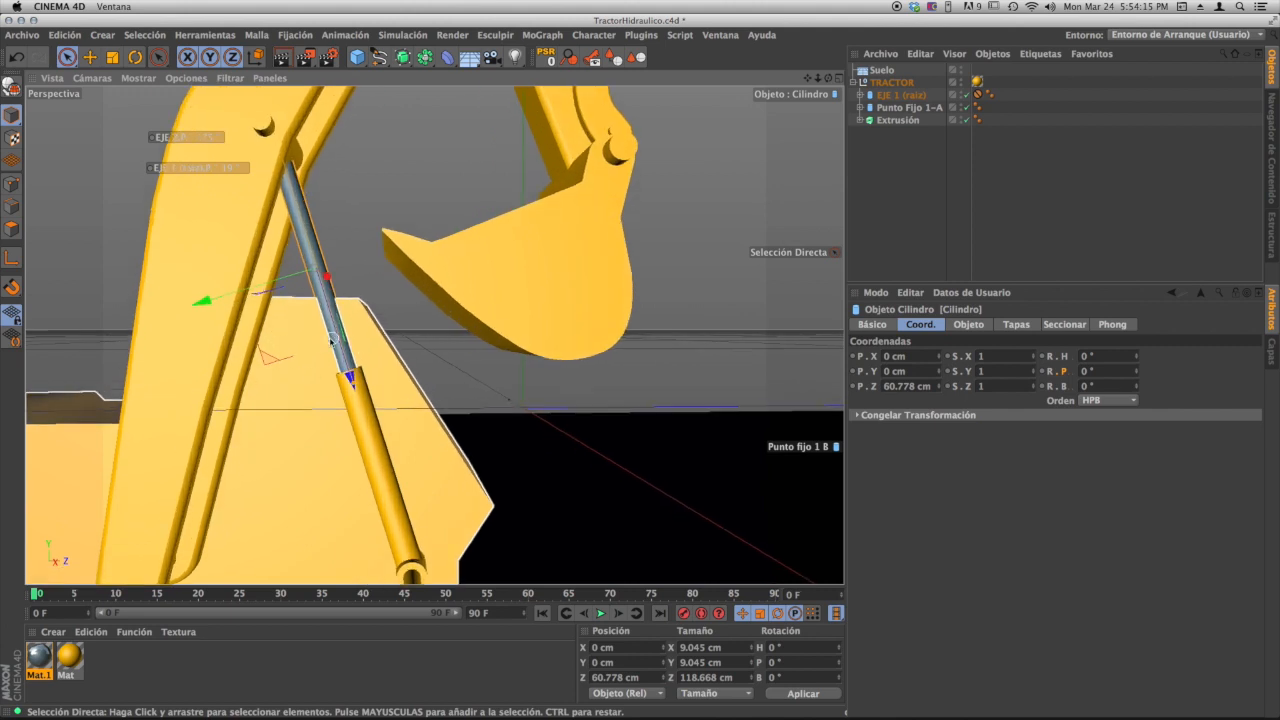
alt+drag(331, 338, 292, 356)
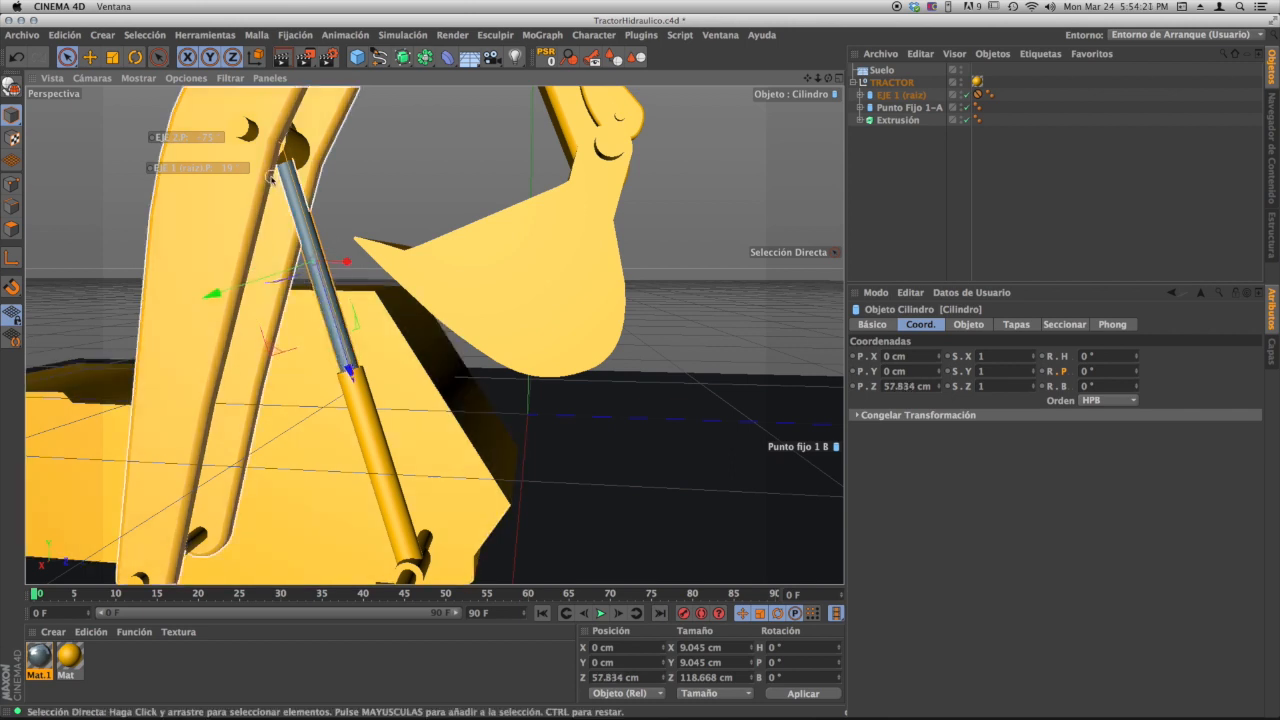
- Swing EJE 1 (raiz) with its HUD control, ending at 20°, and examine how the lower hydraulic cylinder follows
mouse_move(232, 171)
mouse_down()
mouse_move(208, 173)
mouse_move(268, 174)
mouse_move(210, 177)
mouse_up()
alt+drag(477, 495, 369, 318)
drag(226, 170, 244, 163)
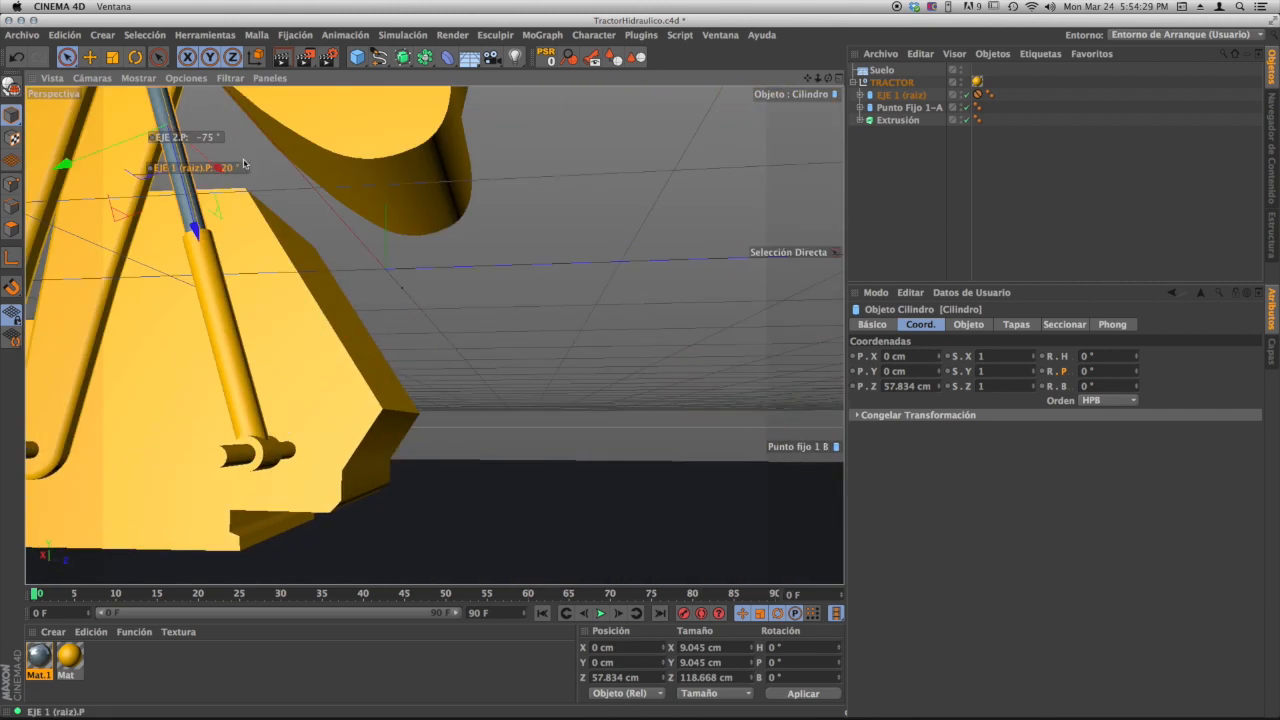
alt+middle_drag(270, 203, 392, 318)
alt+right_drag(392, 318, 271, 351)
alt+drag(271, 351, 309, 191)
mouse_move(230, 172)
mouse_down()
mouse_move(193, 172)
mouse_move(250, 171)
mouse_up()
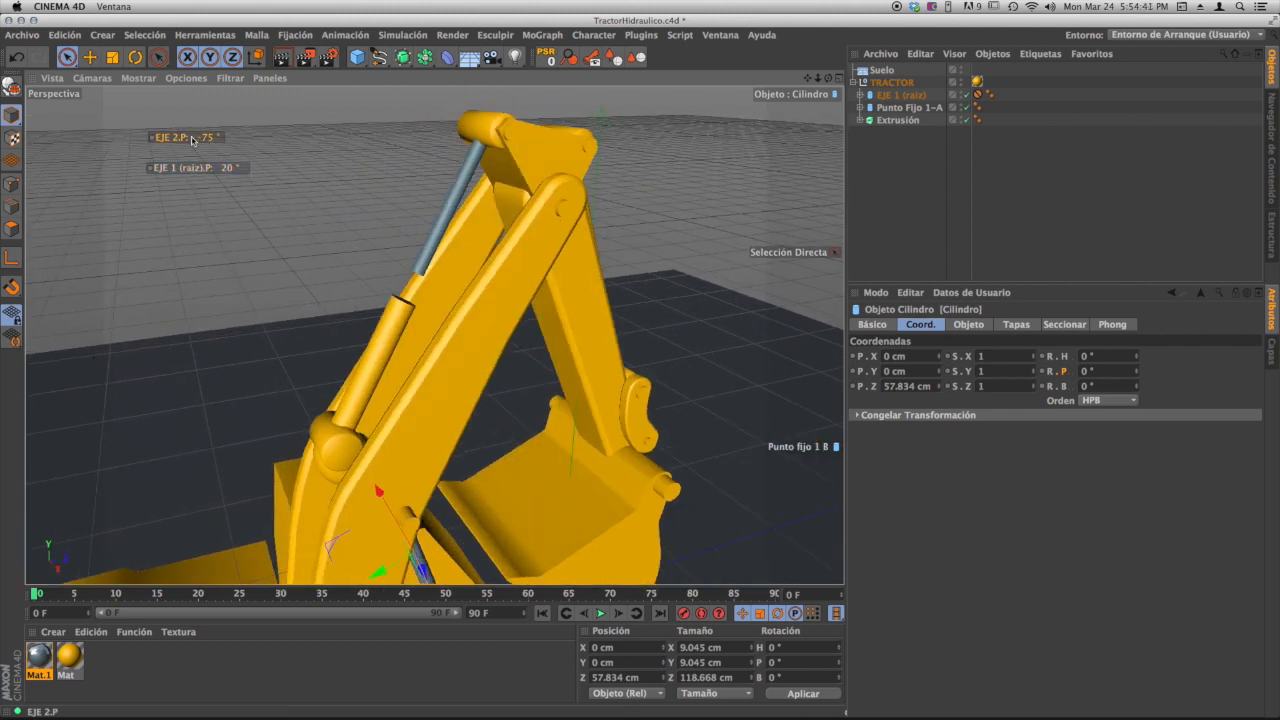
- Swing EJE 2 to check the upper hydraulic, and lengthen its outer cylinder to about 96.8 cm at P.Z 54.69 cm
drag(193, 139, 277, 134)
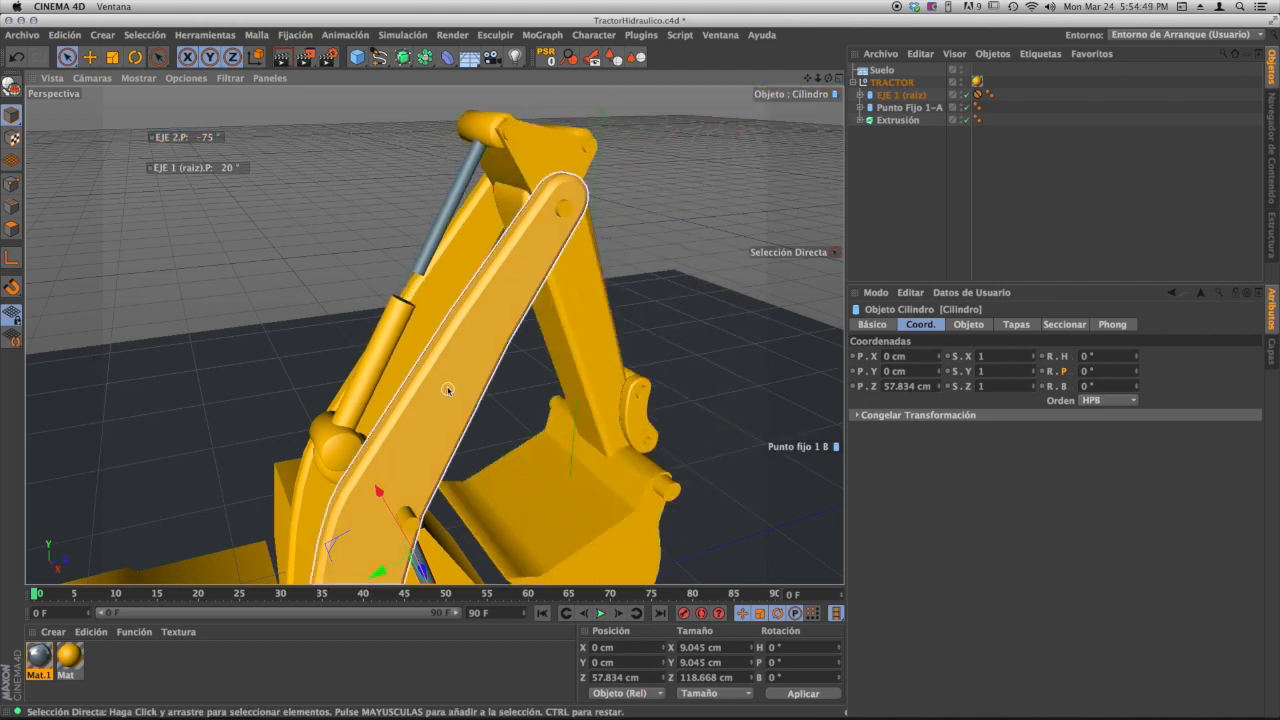
alt+drag(447, 390, 311, 275)
scroll(246, 208, up, 4)
alt+middle_drag(246, 208, 326, 300)
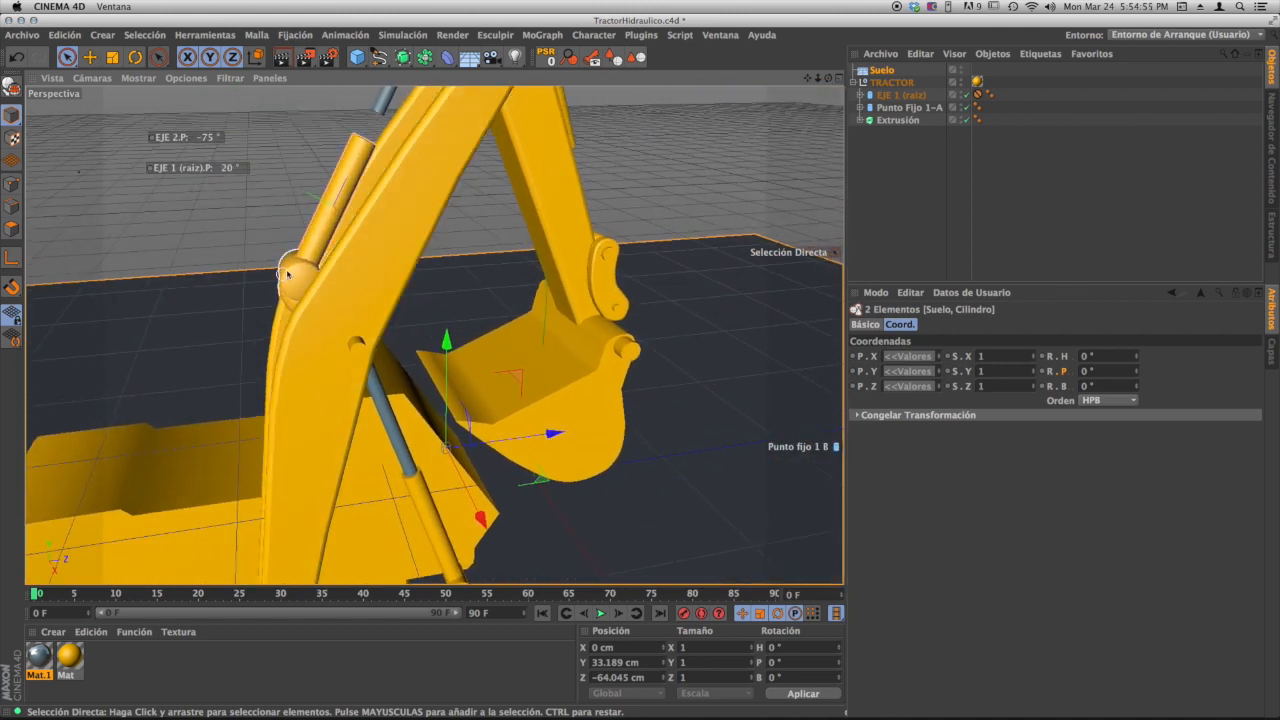
scroll(328, 302, up, 4)
alt+drag(328, 301, 330, 283)
alt+middle_drag(330, 283, 348, 354)
scroll(348, 354, up, 2)
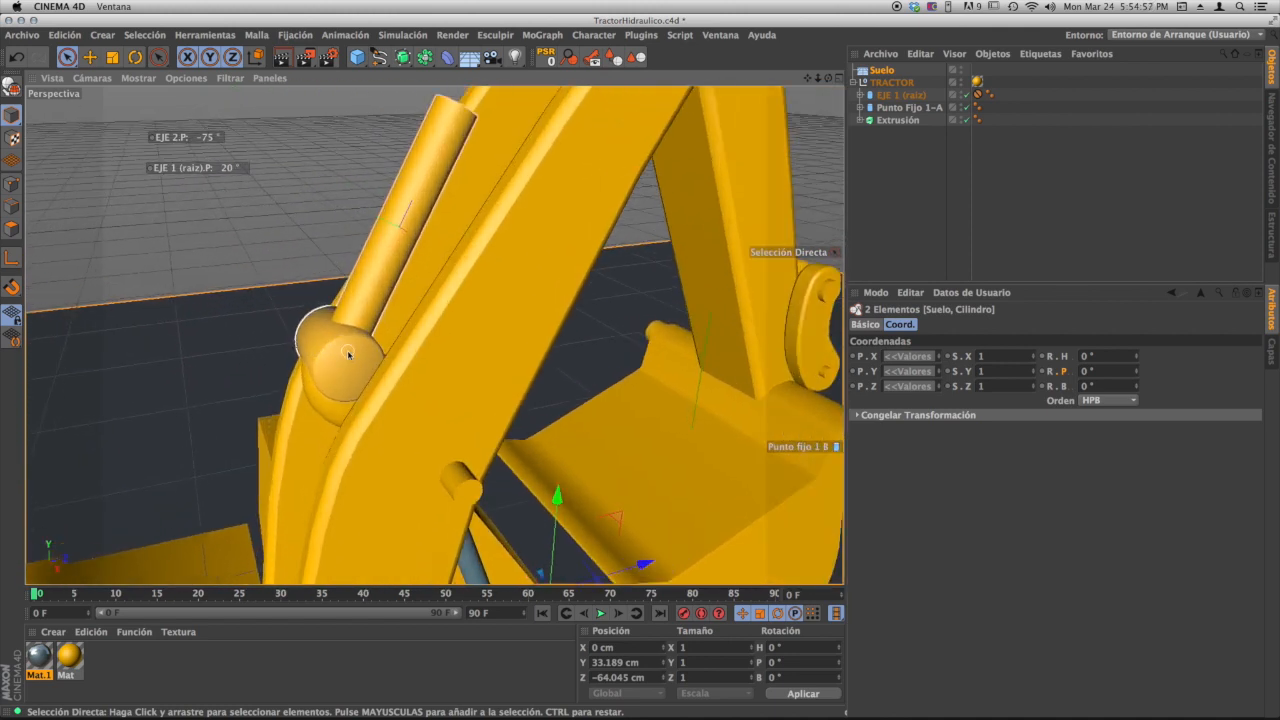
alt+drag(456, 172, 345, 247)
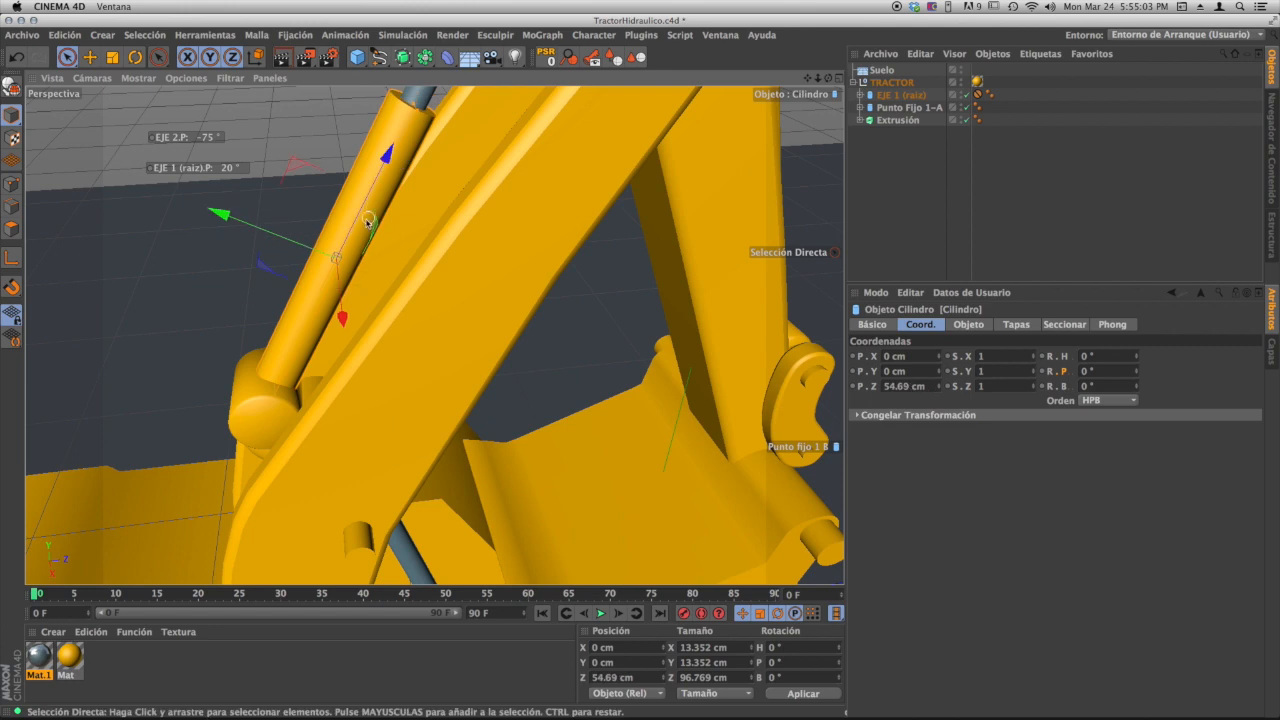
- Swing EJE 2 to 32° and back to -75° with its HUD control, examining the rod inside the upper hydraulic cylinder
alt+middle_drag(368, 222, 304, 278)
alt+middle_drag(522, 276, 434, 334)
alt+middle_drag(318, 236, 243, 344)
alt+drag(340, 335, 312, 365)
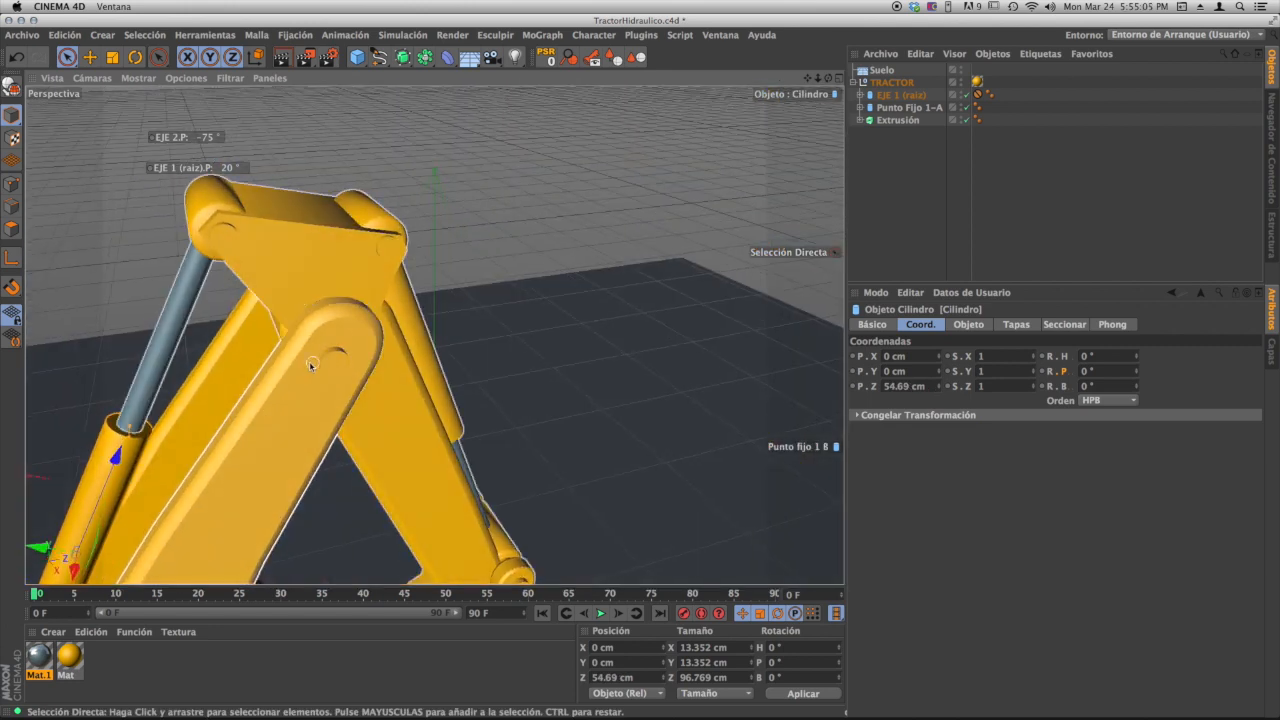
alt+middle_drag(312, 365, 411, 297)
scroll(411, 297, down, 2)
drag(204, 138, 327, 141)
alt+middle_drag(462, 241, 210, 535)
scroll(346, 331, down, 5)
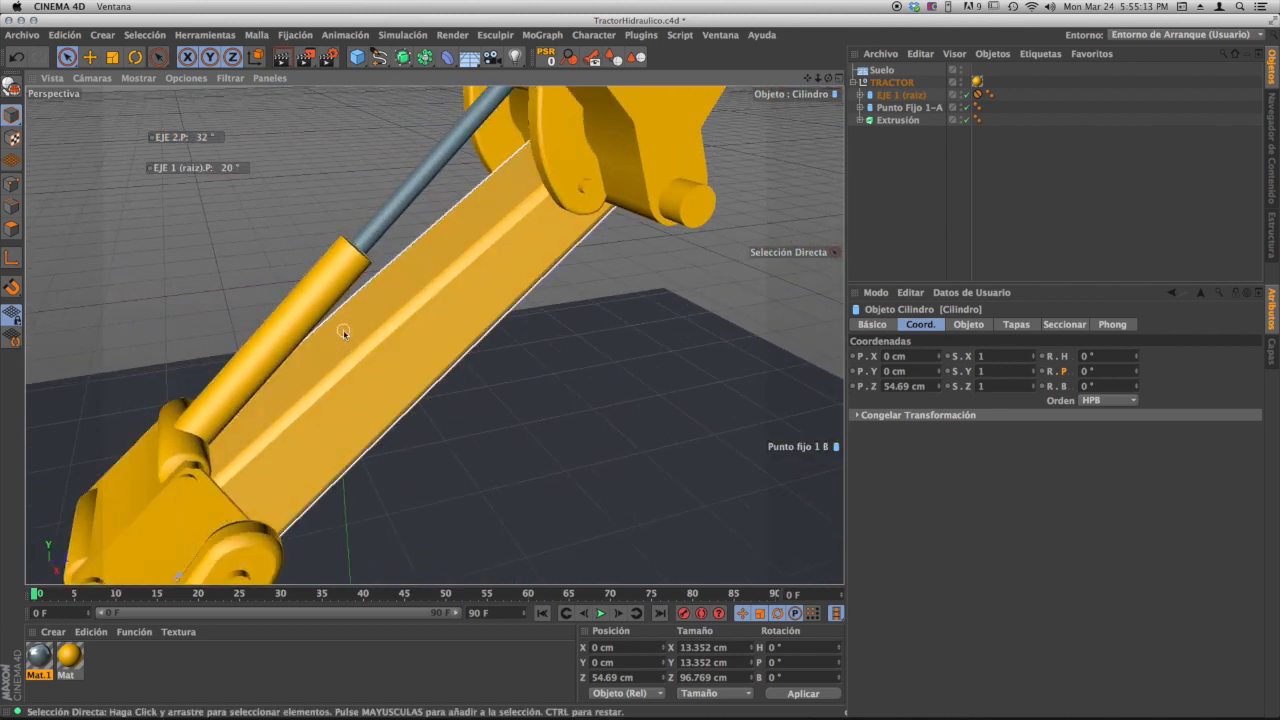
alt+middle_drag(331, 360, 391, 377)
drag(201, 139, 156, 146)
alt+drag(377, 523, 340, 450)
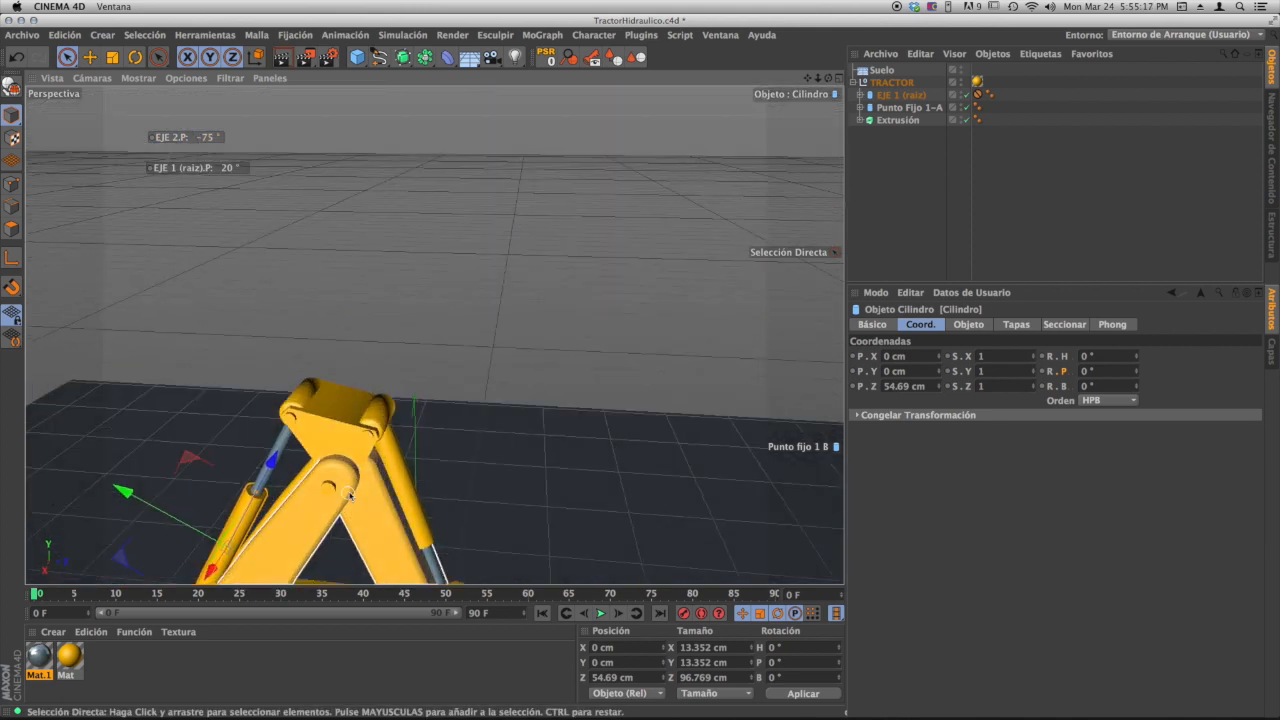
- Examine the folded arm's hydraulic cylinders up close and the whole excavator with EJE 2 at -75°
alt+middle_drag(550, 550, 434, 334)
alt+drag(253, 283, 284, 299)
alt+right_drag(306, 290, 371, 403)
alt+middle_drag(340, 398, 442, 316)
alt+right_drag(338, 379, 316, 386)
alt+middle_drag(320, 380, 386, 318)
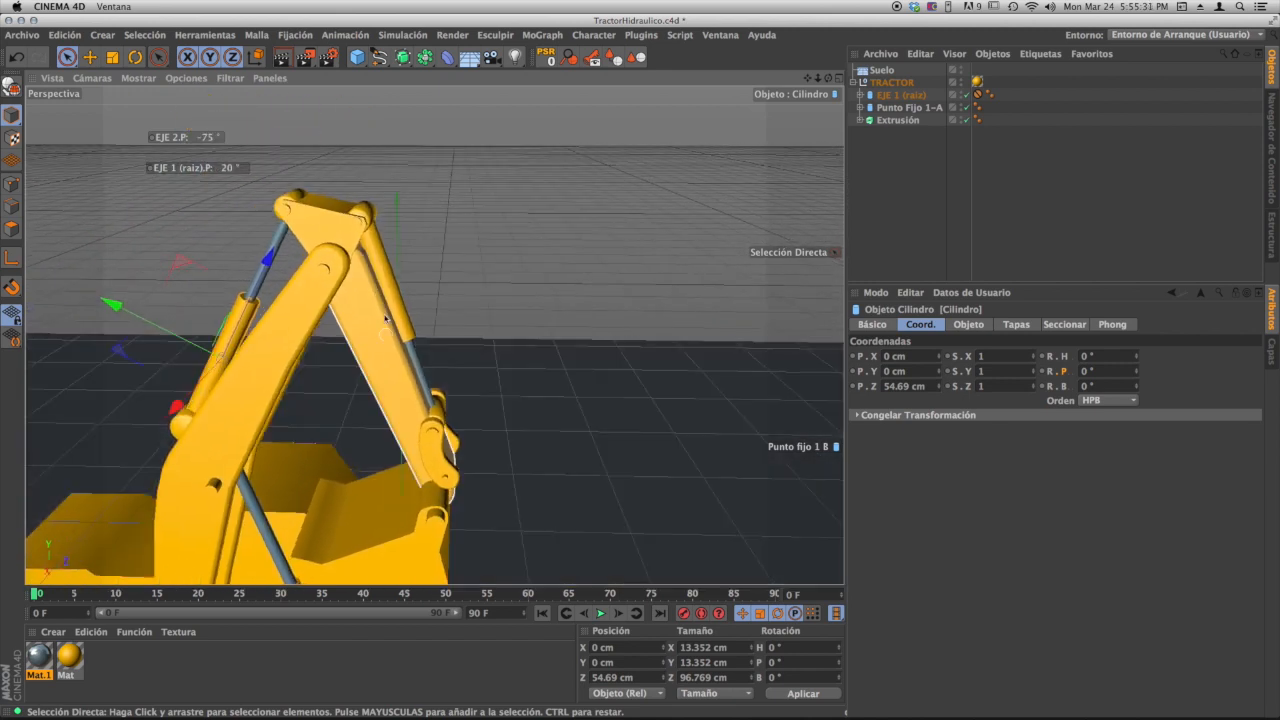
mouse_move(212, 142)
mouse_down()
mouse_move(330, 139)
mouse_move(214, 140)
mouse_up()
alt+right_drag(350, 365, 274, 388)
alt+middle_drag(274, 388, 318, 346)
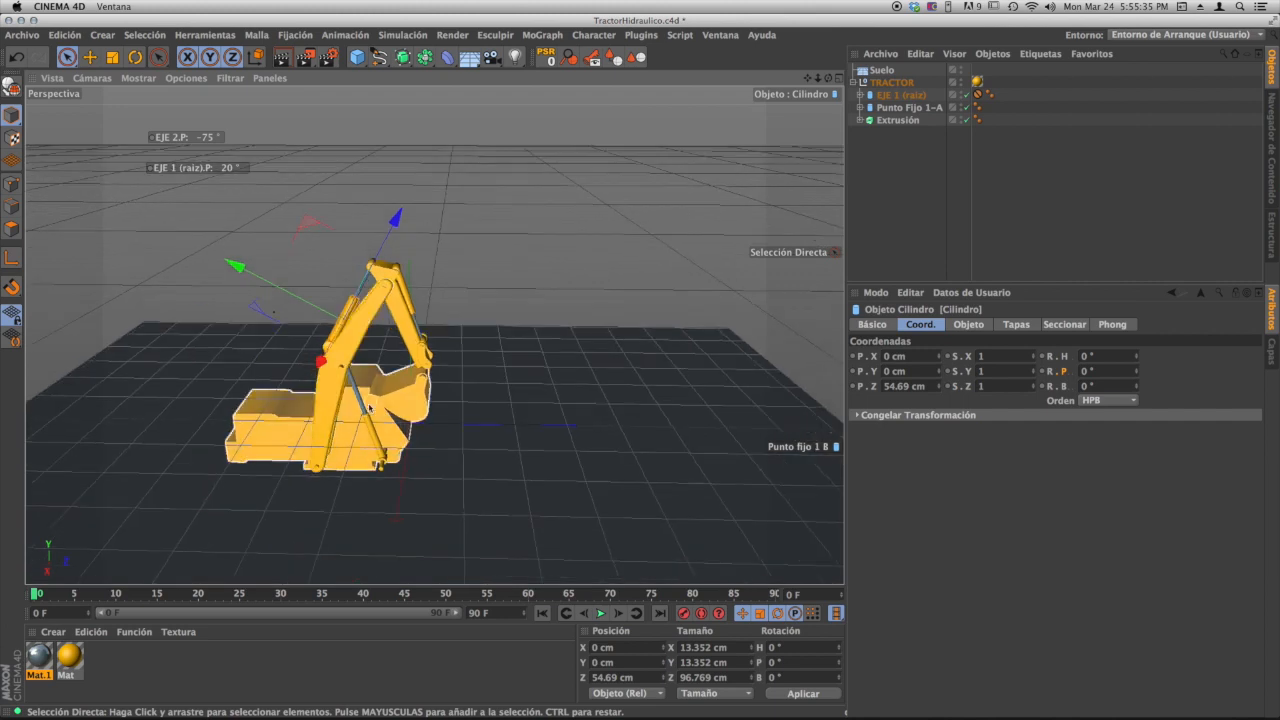
- Test the arm's reach by opening EJE 2 to -20° and lowering EJE 1 (raiz) to -30° with their HUD controls
alt+drag(350, 400, 357, 310)
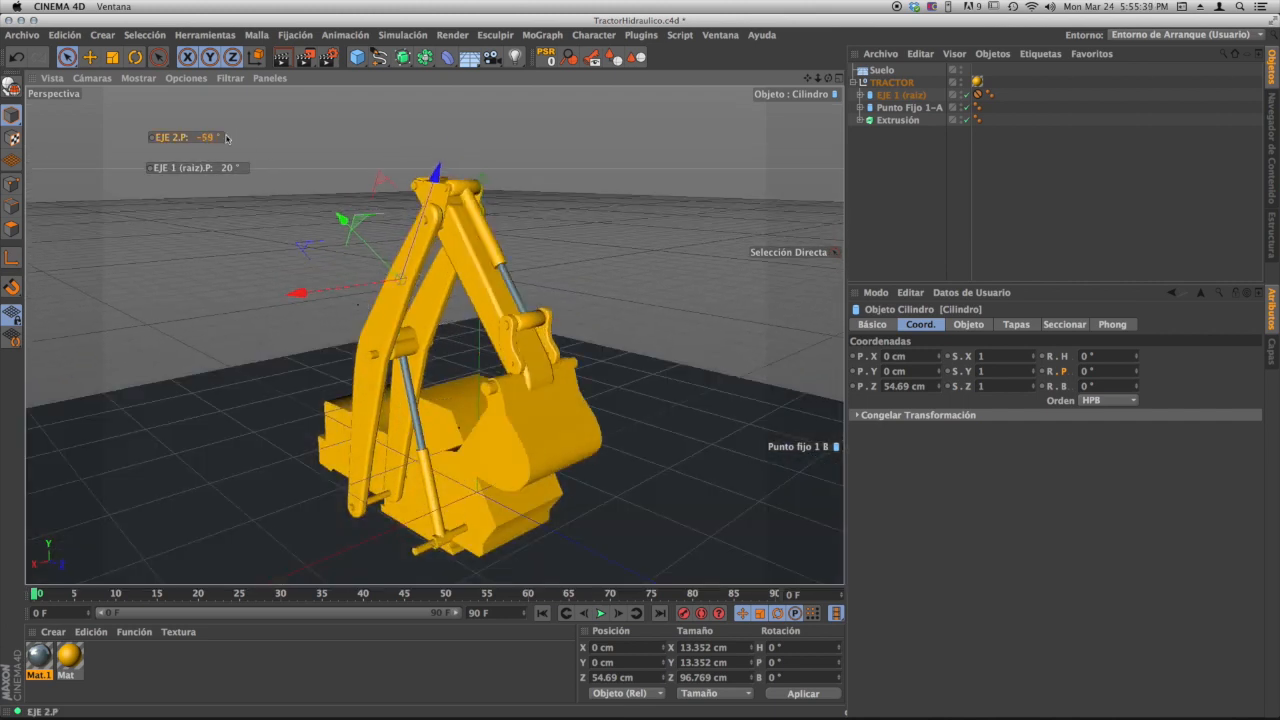
drag(309, 137, 286, 135)
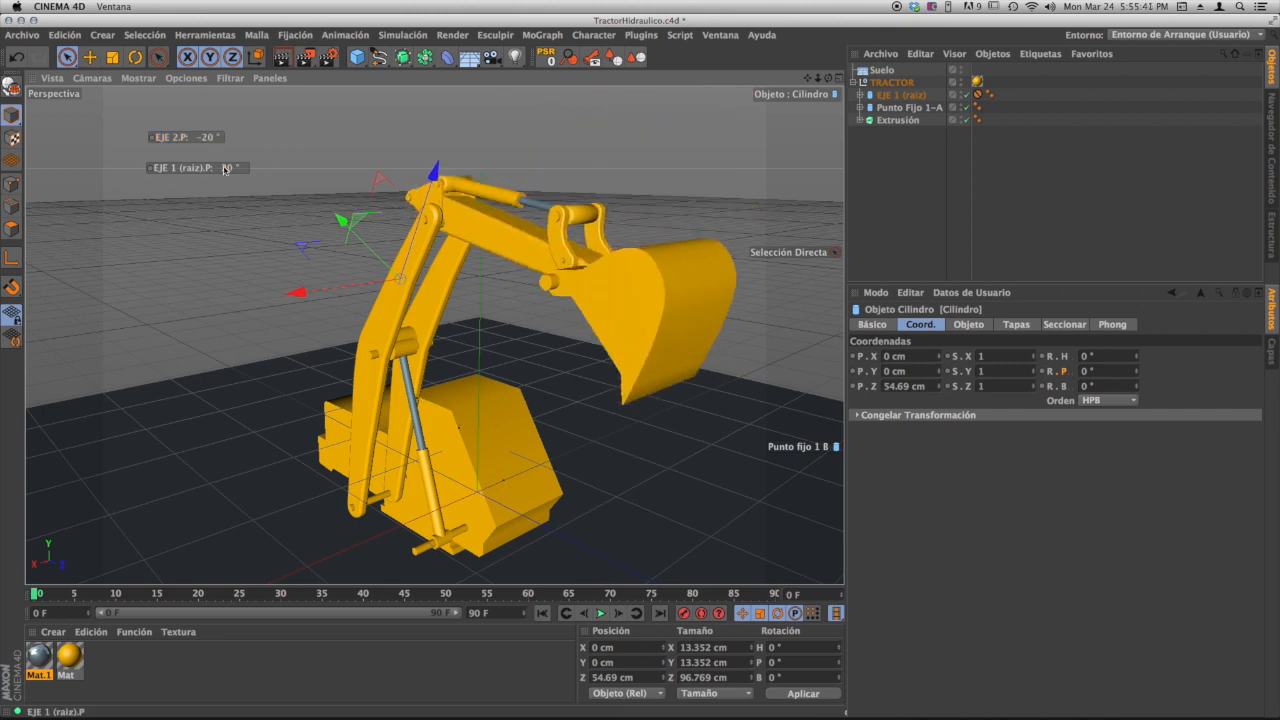
drag(224, 169, 250, 172)
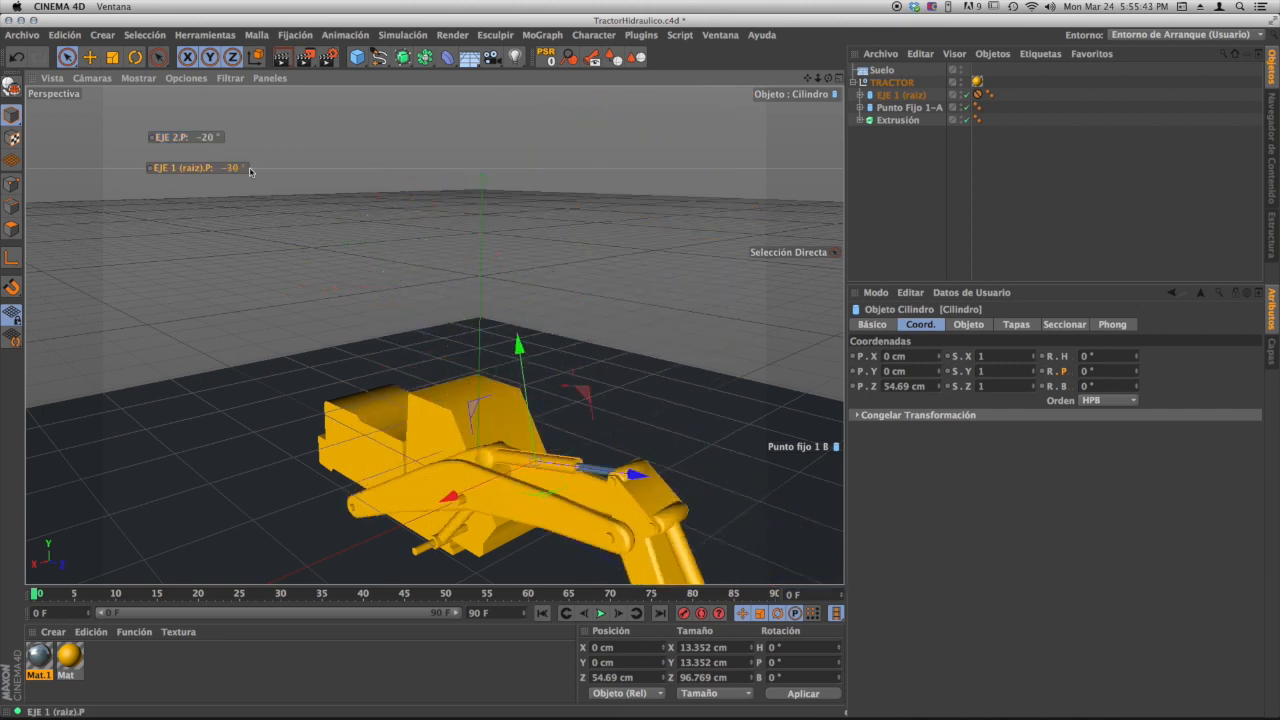
alt+drag(334, 366, 275, 190)
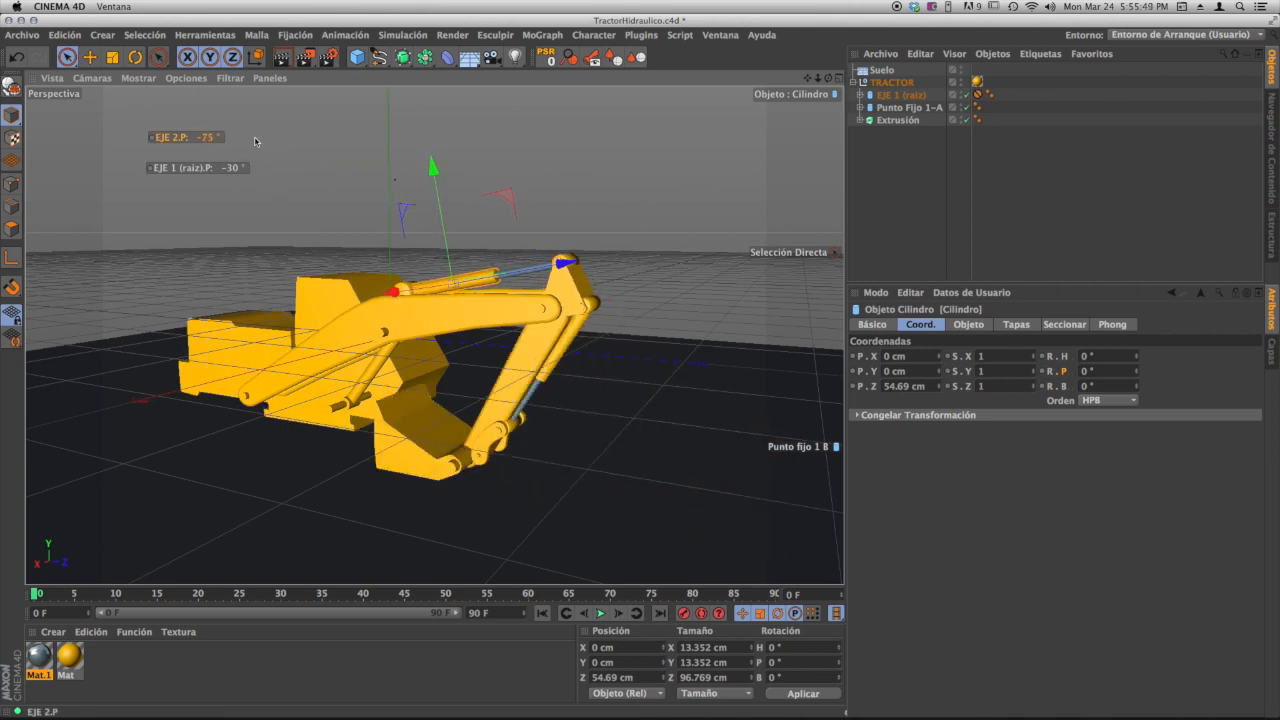
- Pose the arm with EJE 2 at -53° and EJE 1 (raiz) at 1° using the HUD controls, and clear the selection
drag(328, 138, 318, 141)
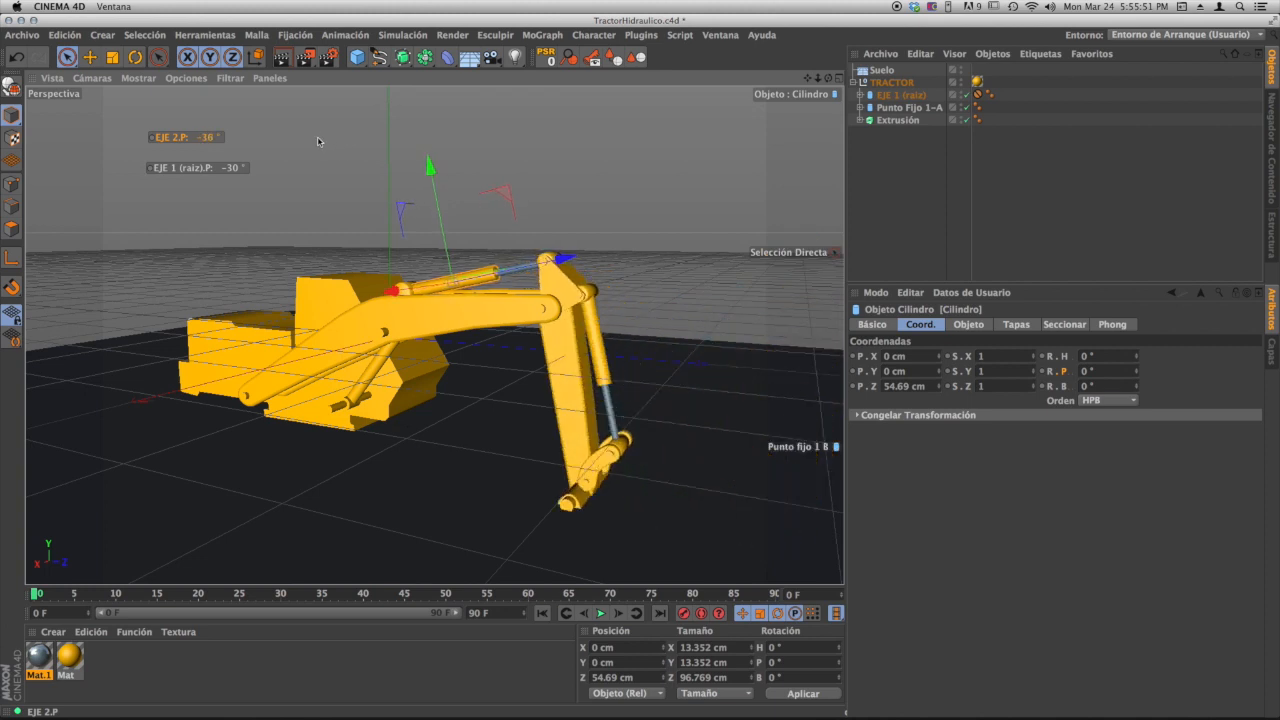
mouse_move(220, 170)
mouse_down()
mouse_move(250, 168)
mouse_move(233, 164)
mouse_up()
alt+drag(312, 246, 520, 300)
click(897, 166)
- Examine the posed excavator's arm, hydraulic cylinders and bucket from several angles
alt+drag(441, 289, 391, 275)
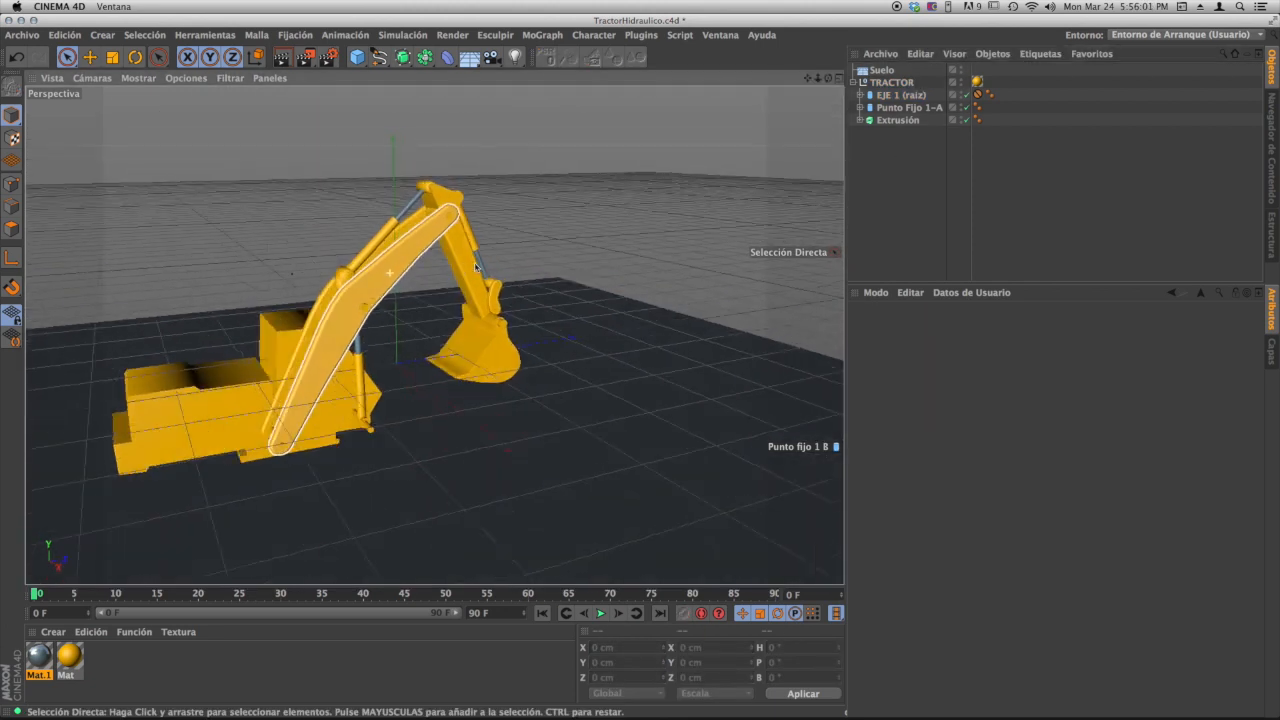
alt+middle_drag(412, 332, 518, 337)
alt+drag(470, 320, 475, 237)
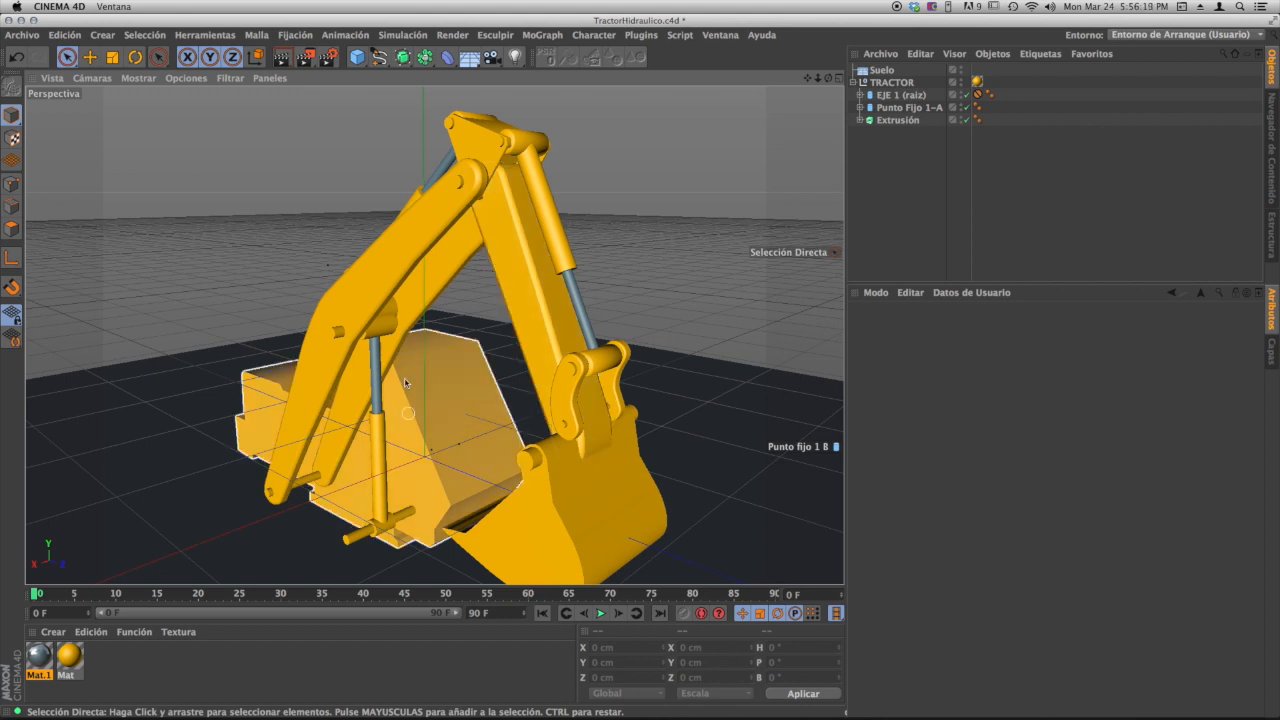
alt+drag(372, 281, 520, 325)
alt+middle_drag(500, 168, 560, 160)
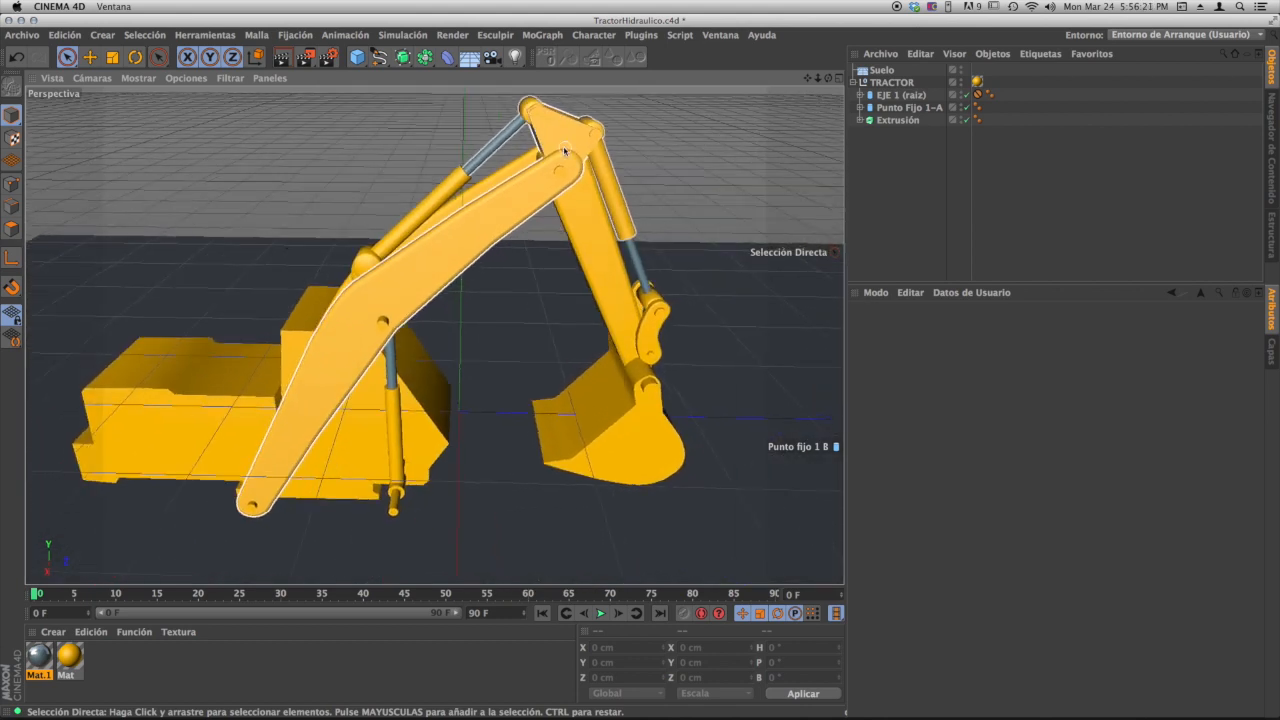
scroll(446, 251, up, 3)
alt+drag(454, 276, 418, 313)
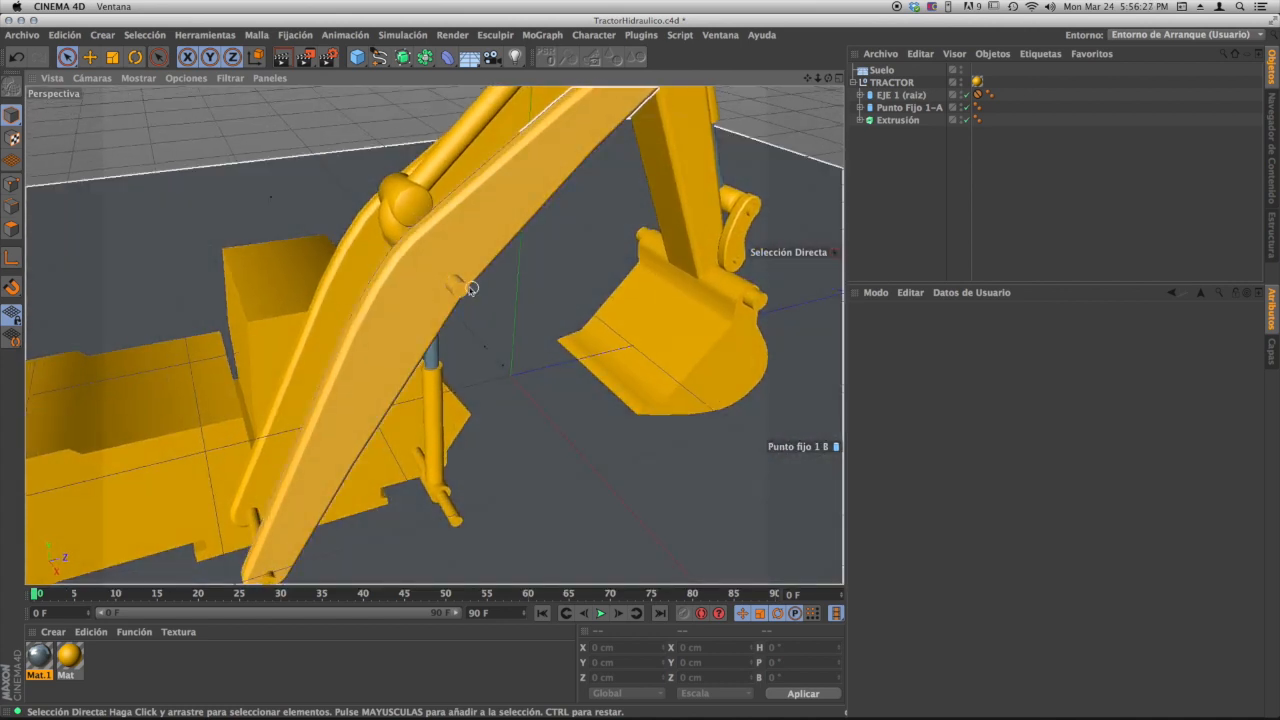
alt+middle_drag(438, 306, 457, 257)
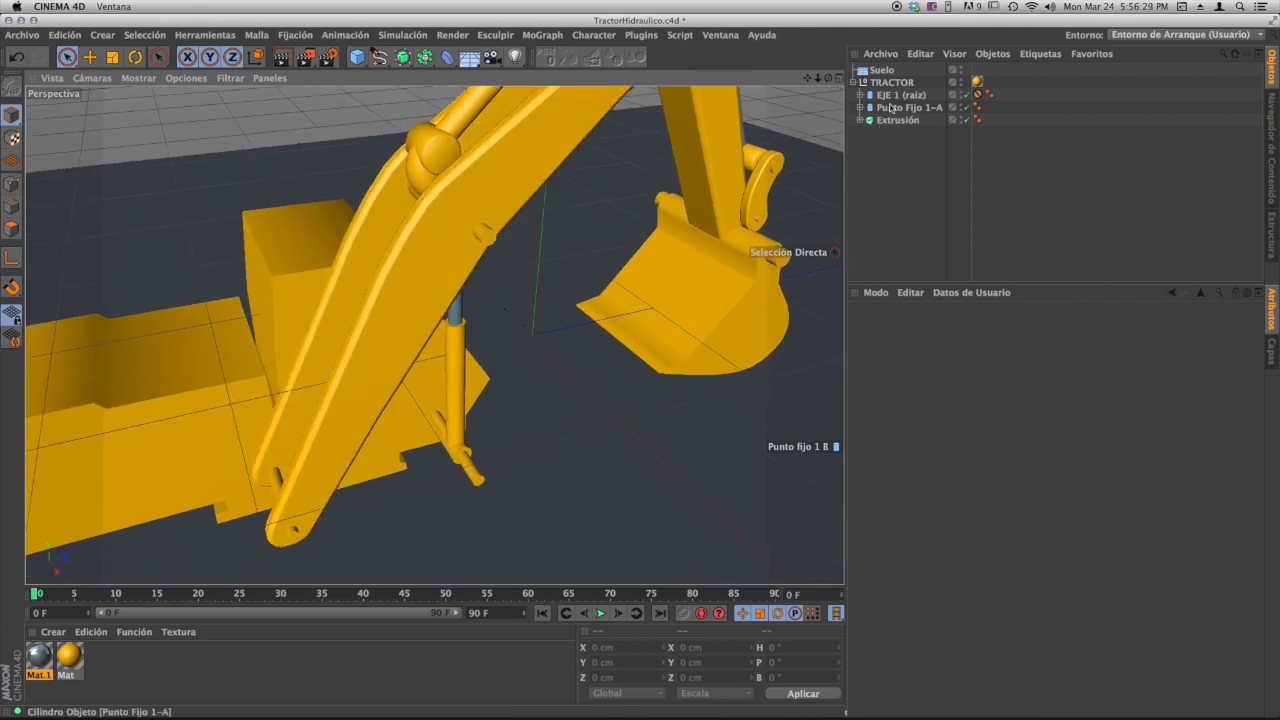
- Select EJE 1 (raiz) and Punto Fijo 1-A in turn and examine their pivots at the base of the arm
click(899, 95)
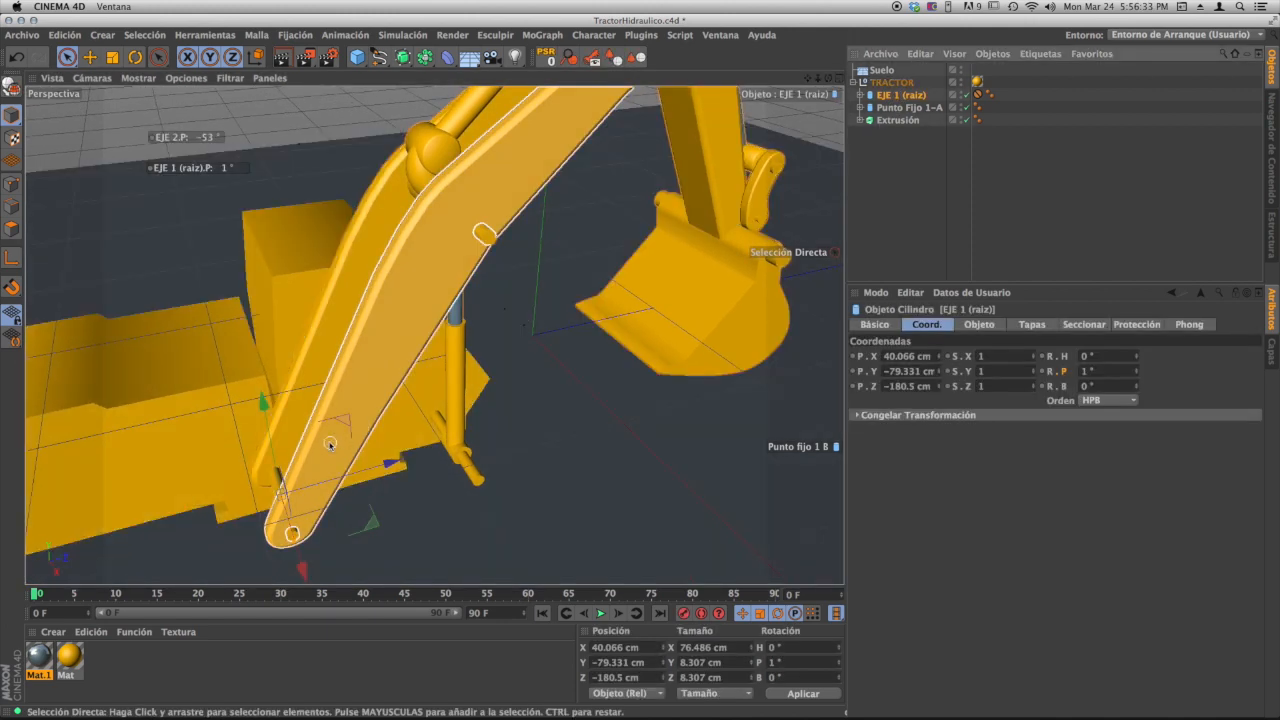
alt+drag(331, 443, 329, 400)
alt+middle_drag(307, 484, 367, 376)
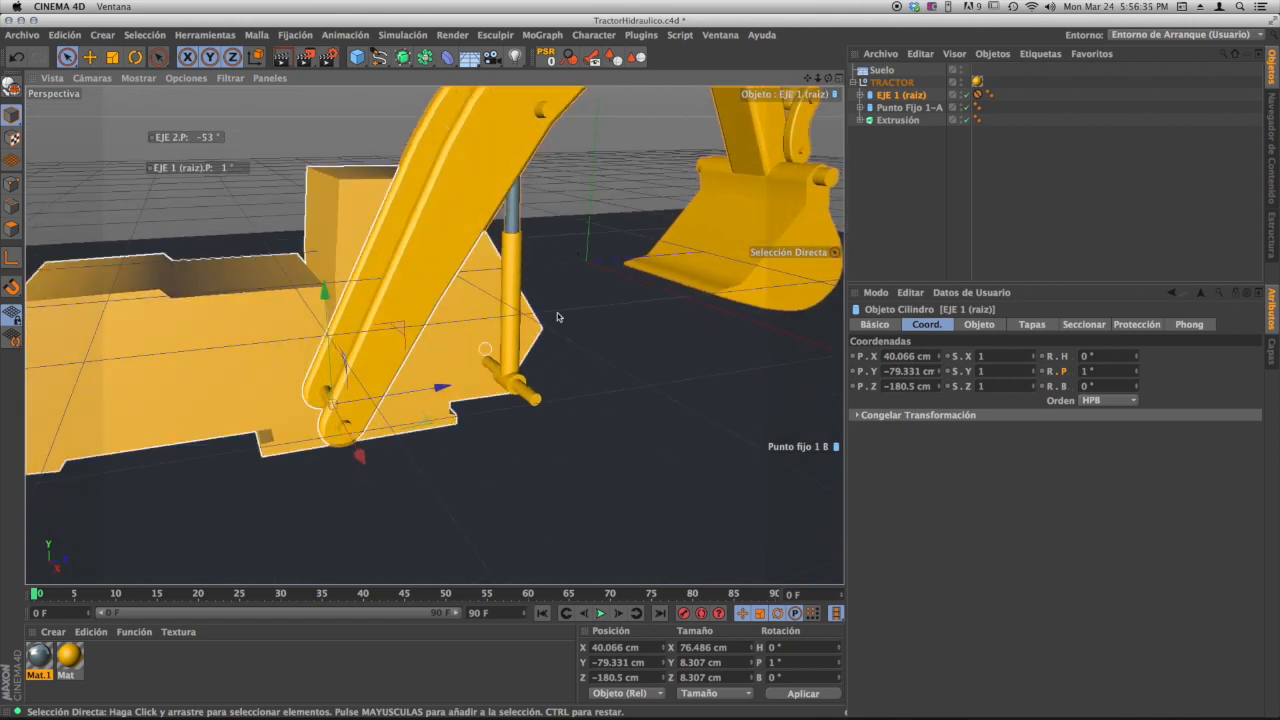
alt+middle_drag(456, 218, 394, 336)
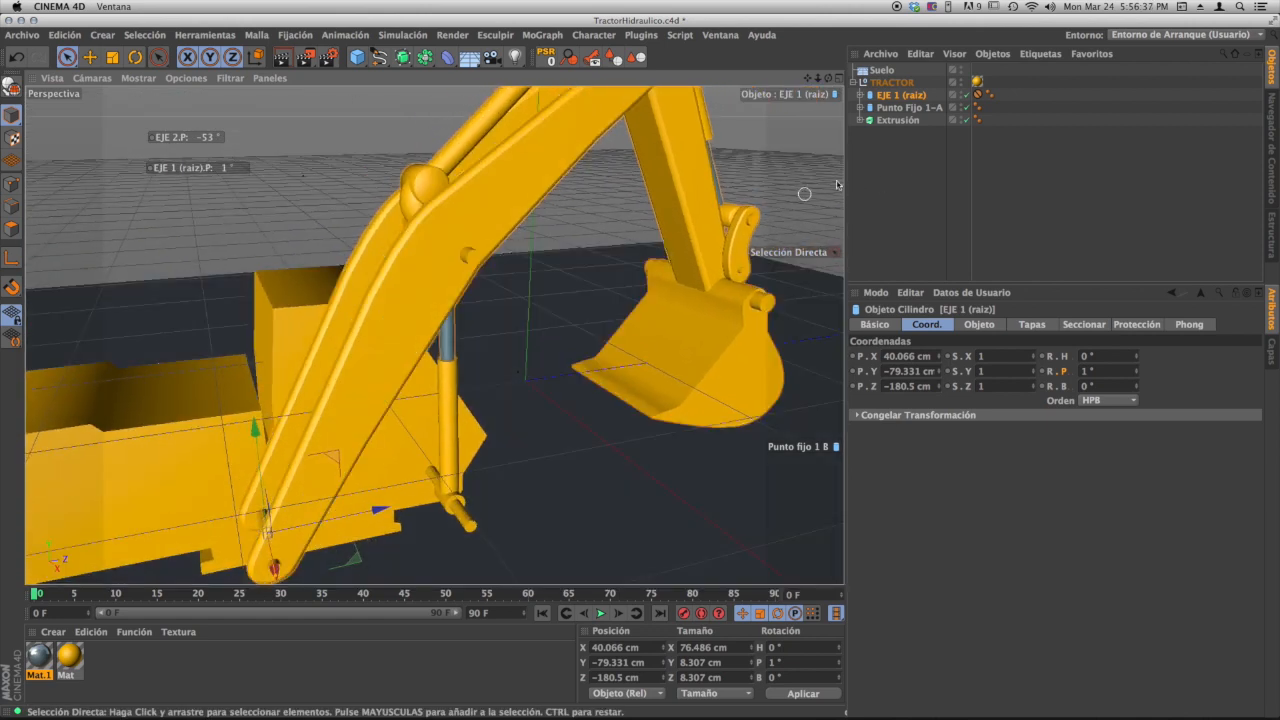
click(908, 109)
alt+middle_drag(489, 262, 495, 302)
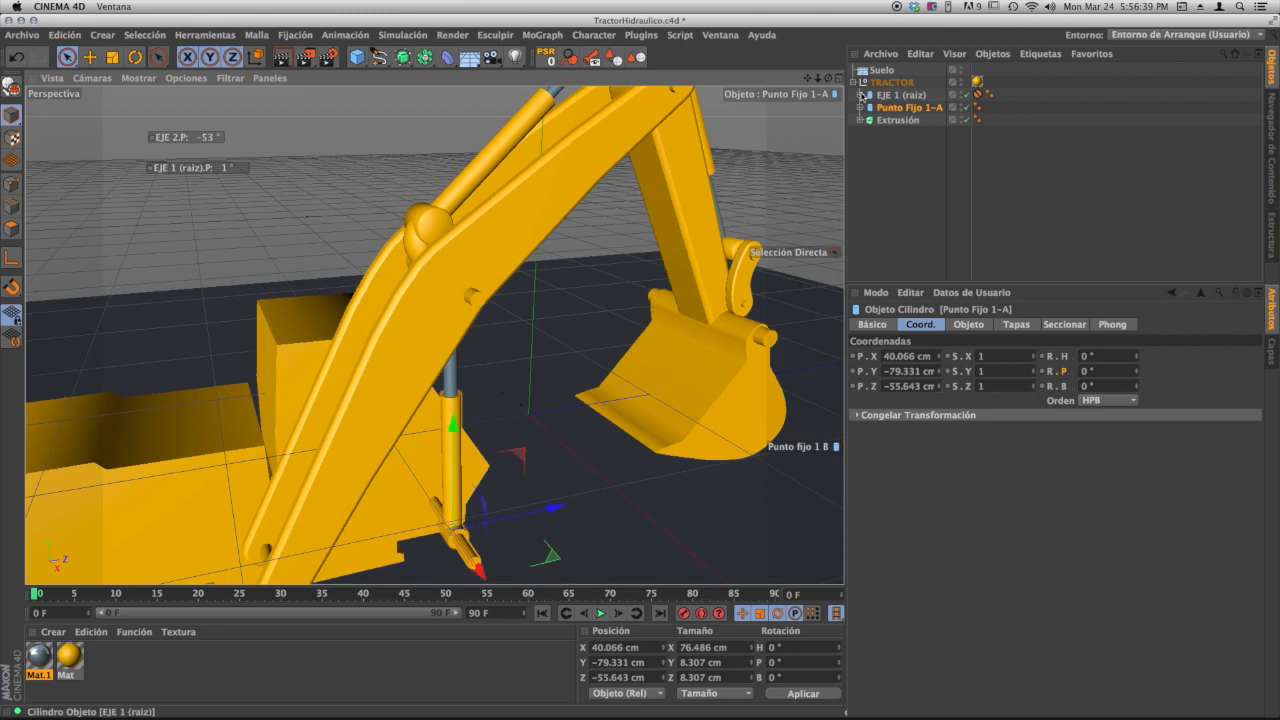
- Expand the EJE 1 (raiz) and EJE 2 hierarchies, collapse BRAZO 1, and select EJE 2
click(861, 95)
click(867, 108)
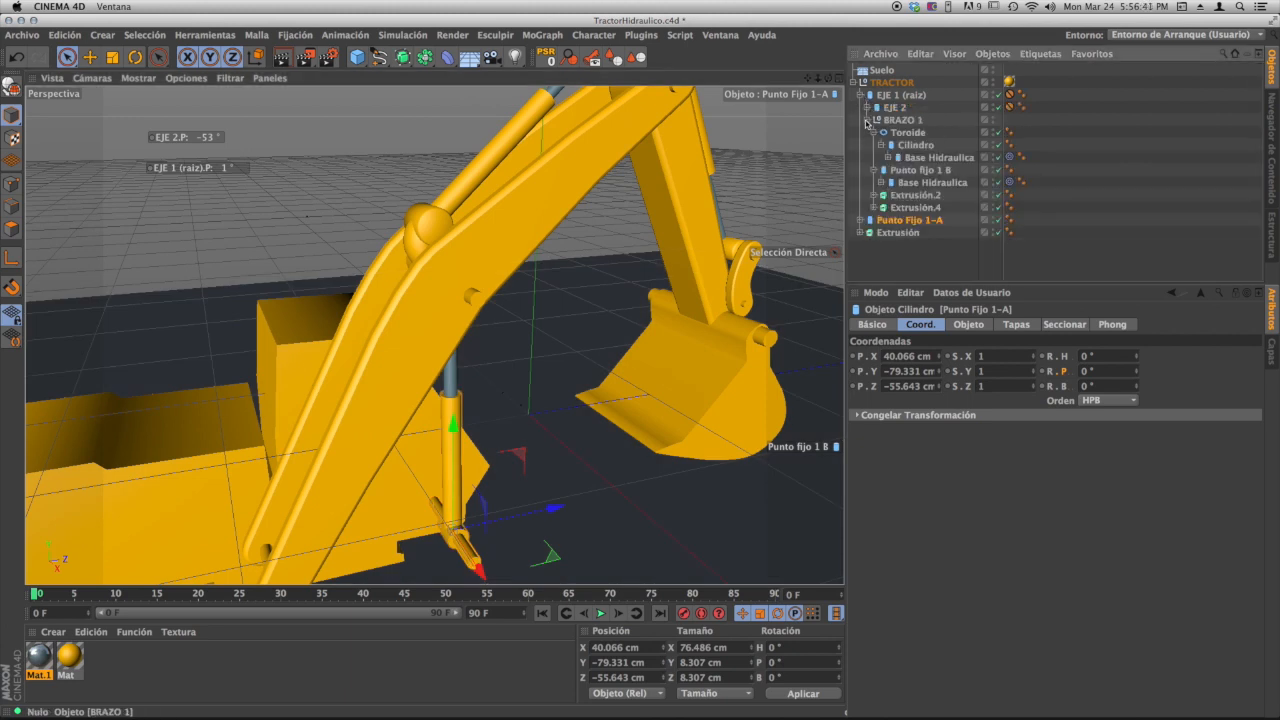
click(866, 120)
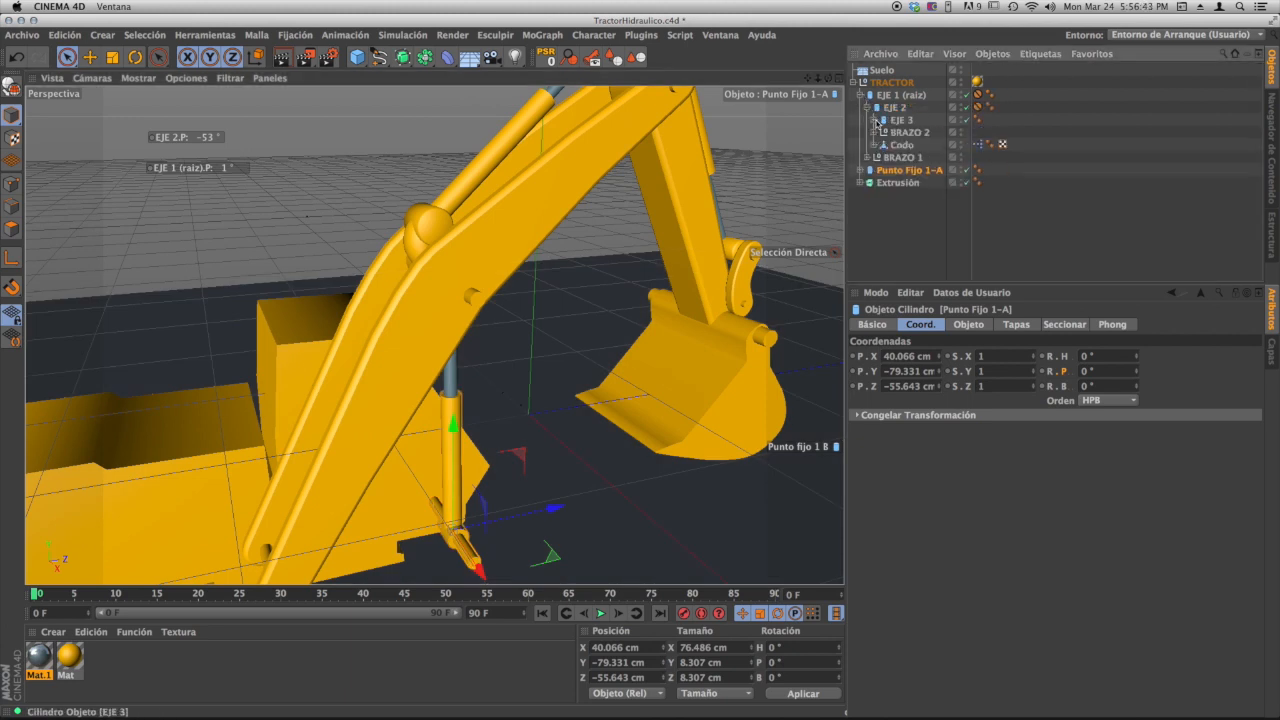
click(894, 107)
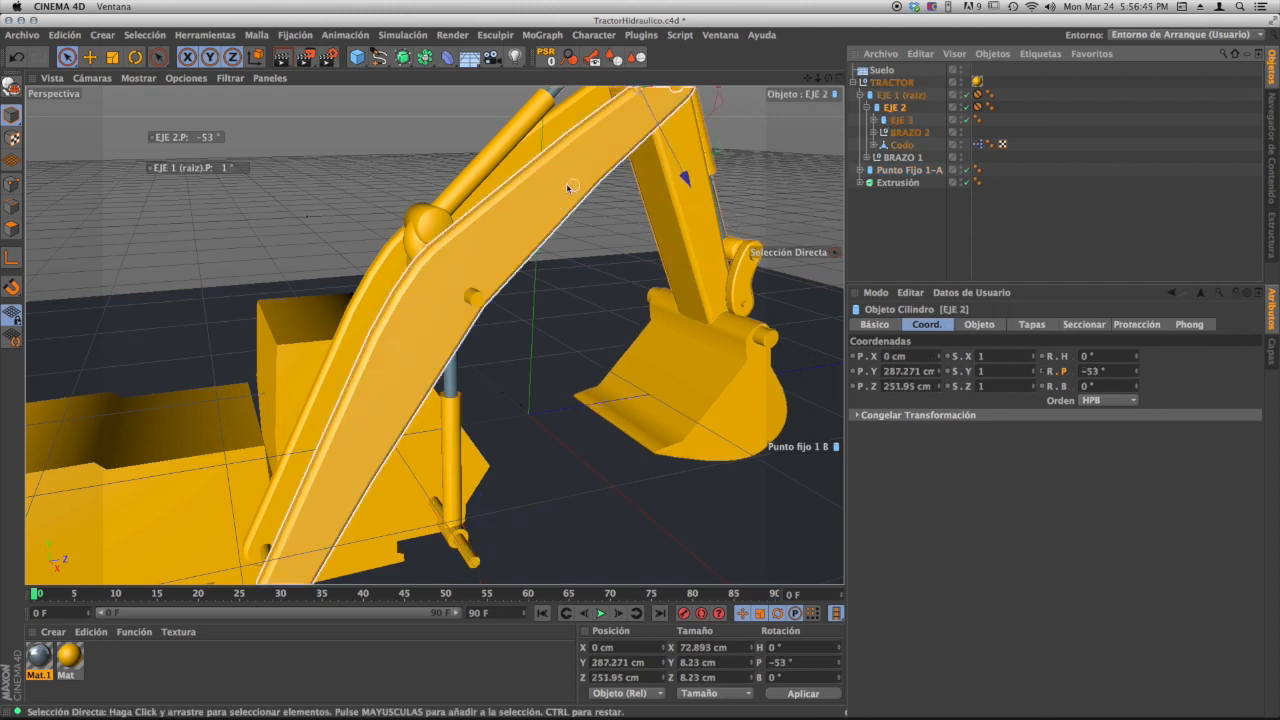
- Examine the EJE 2 joint, the main arm and its hydraulic cylinders, and the complete excavator from all sides
alt+drag(568, 187, 536, 209)
alt+middle_drag(536, 209, 516, 294)
alt+right_drag(516, 294, 504, 264)
alt+middle_drag(504, 264, 500, 240)
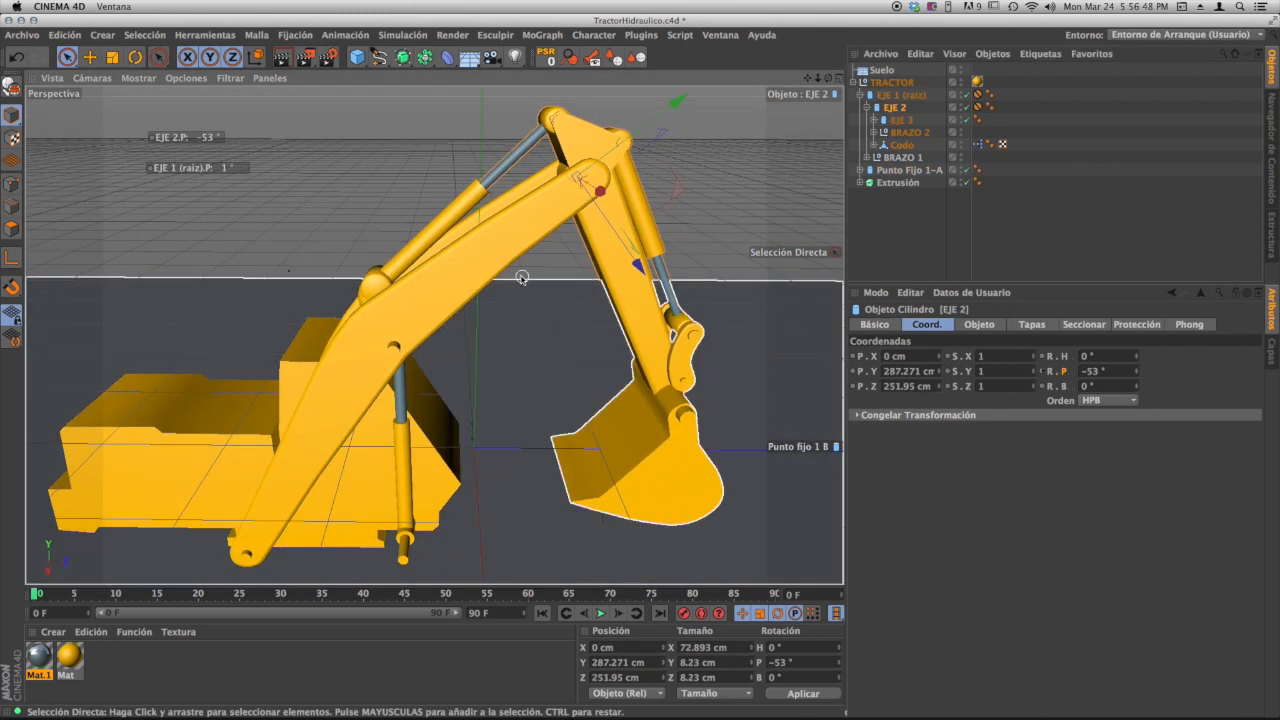
scroll(475, 273, up, 2)
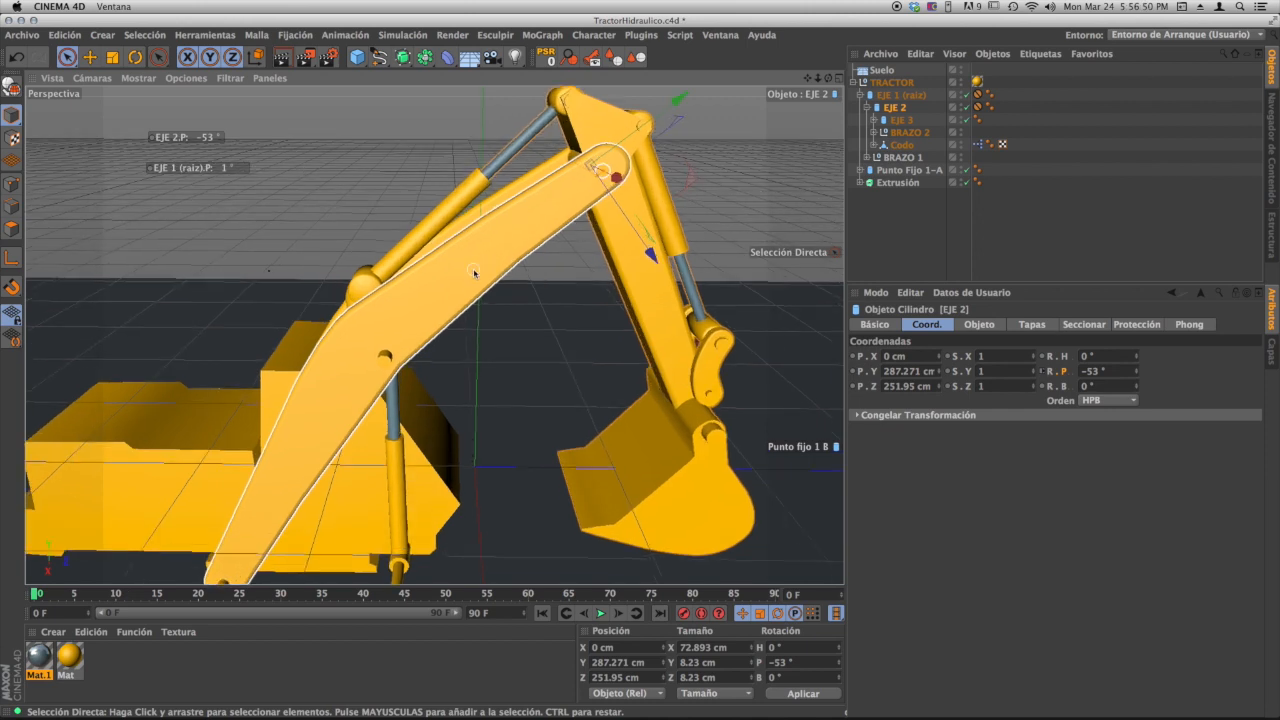
alt+middle_drag(475, 273, 485, 241)
alt+drag(485, 241, 549, 266)
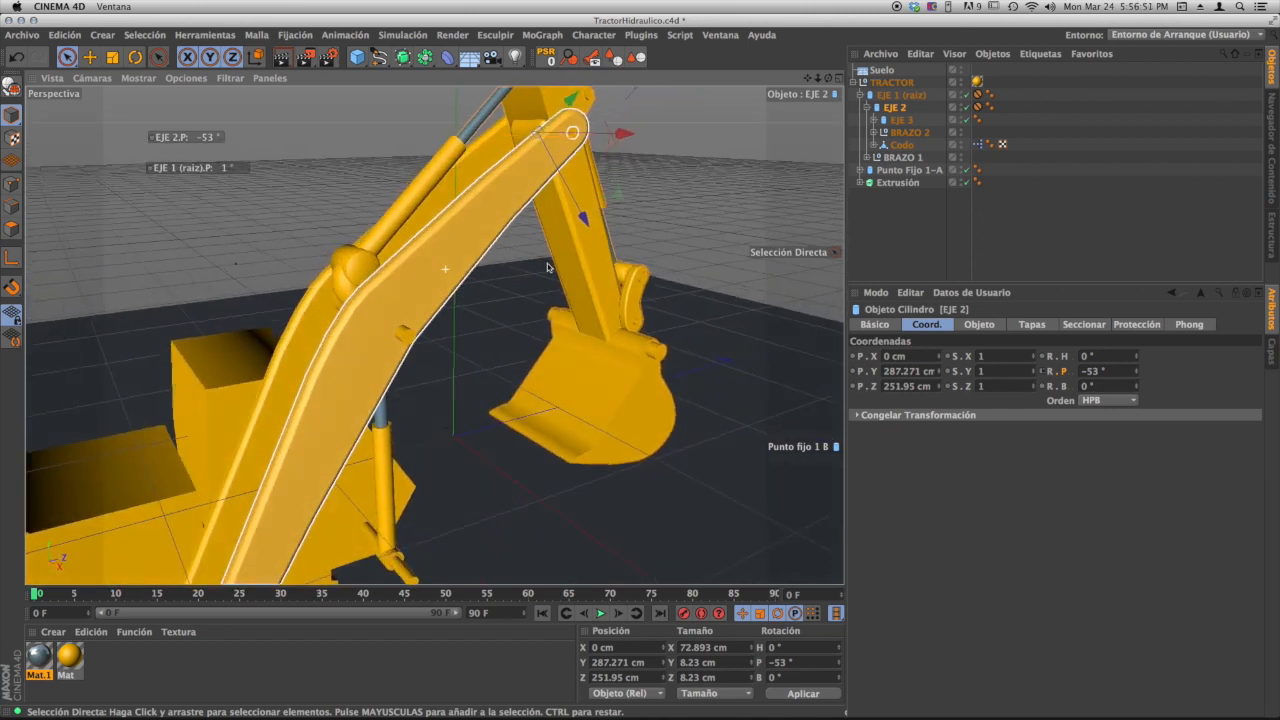
alt+middle_drag(549, 266, 491, 234)
alt+drag(491, 234, 607, 240)
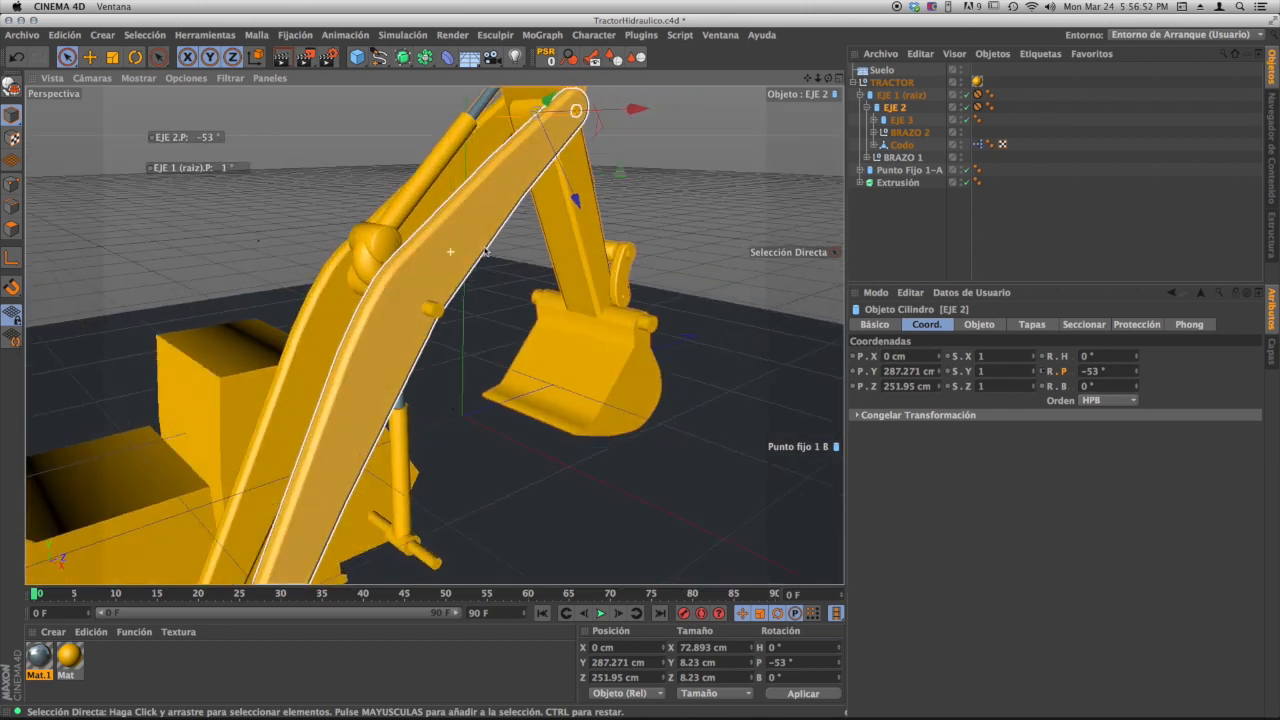
scroll(491, 248, down, 3)
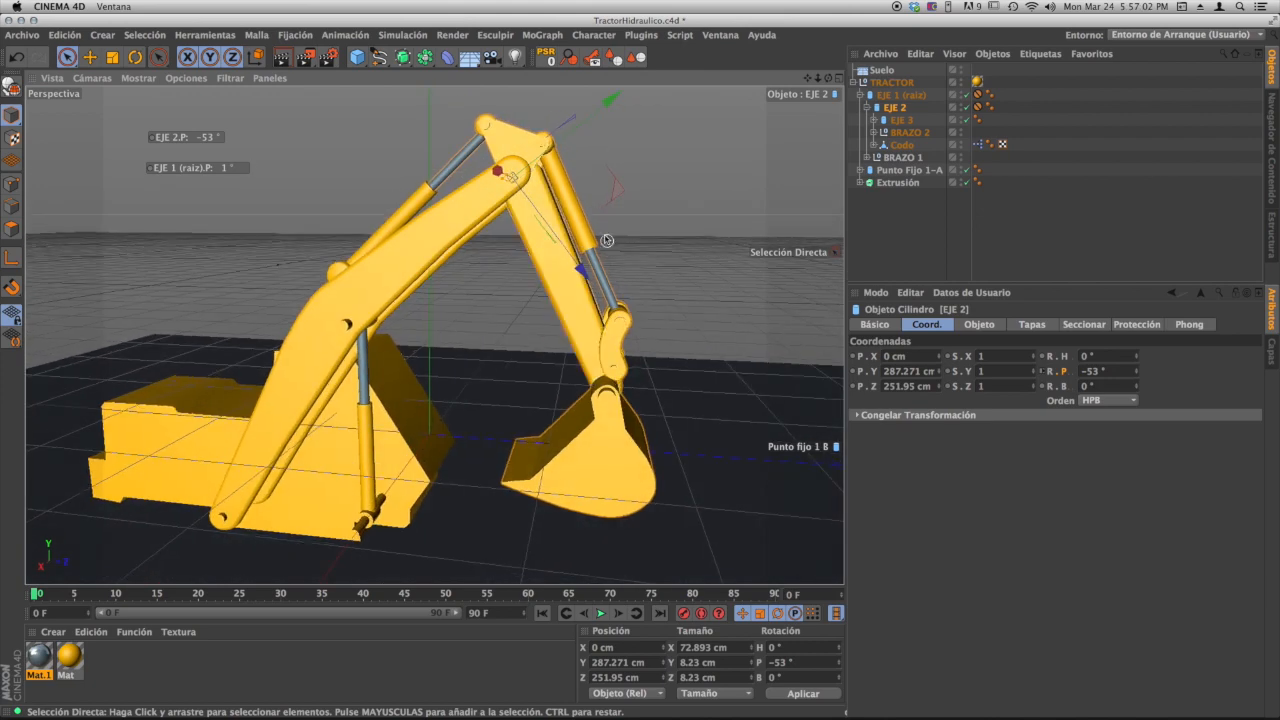
mouse_move(608, 325)
alt+mouse_down()
mouse_move(643, 337)
mouse_move(673, 397)
mouse_move(625, 345)
mouse_move(590, 335)
alt+mouse_up()
alt+right_drag(588, 335, 527, 340)
alt+drag(527, 340, 562, 341)
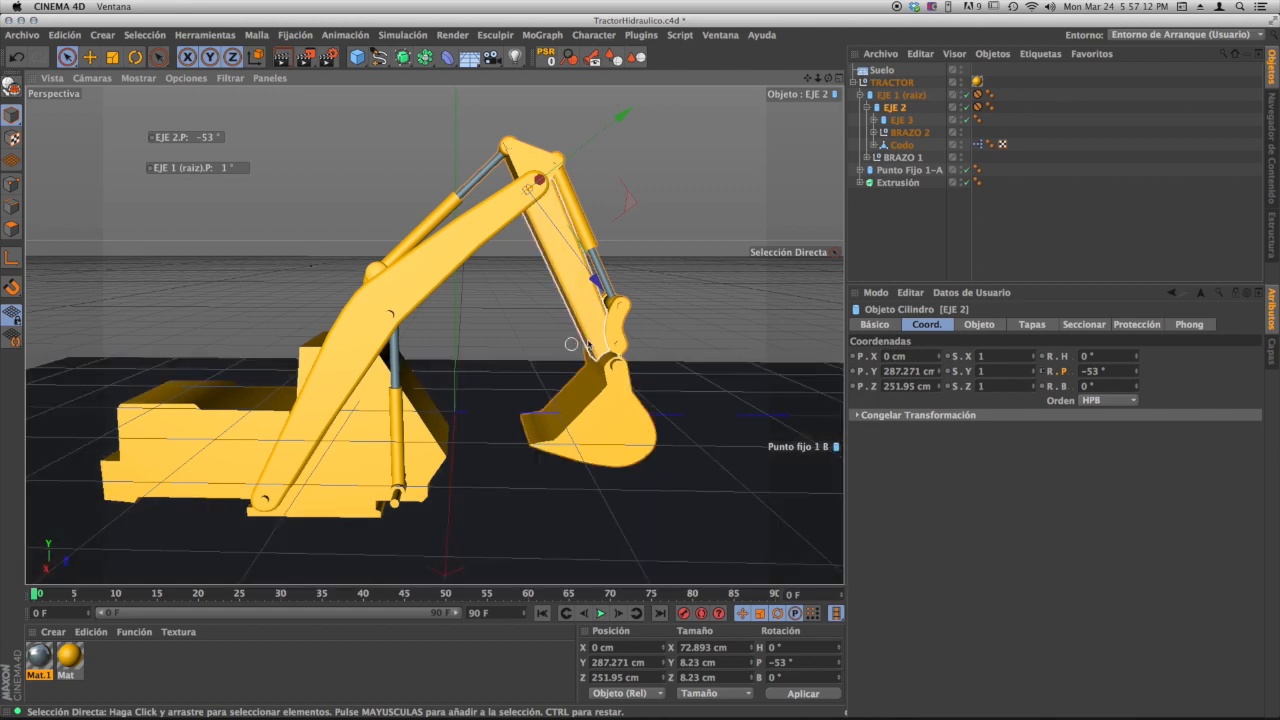
alt+drag(597, 325, 520, 347)
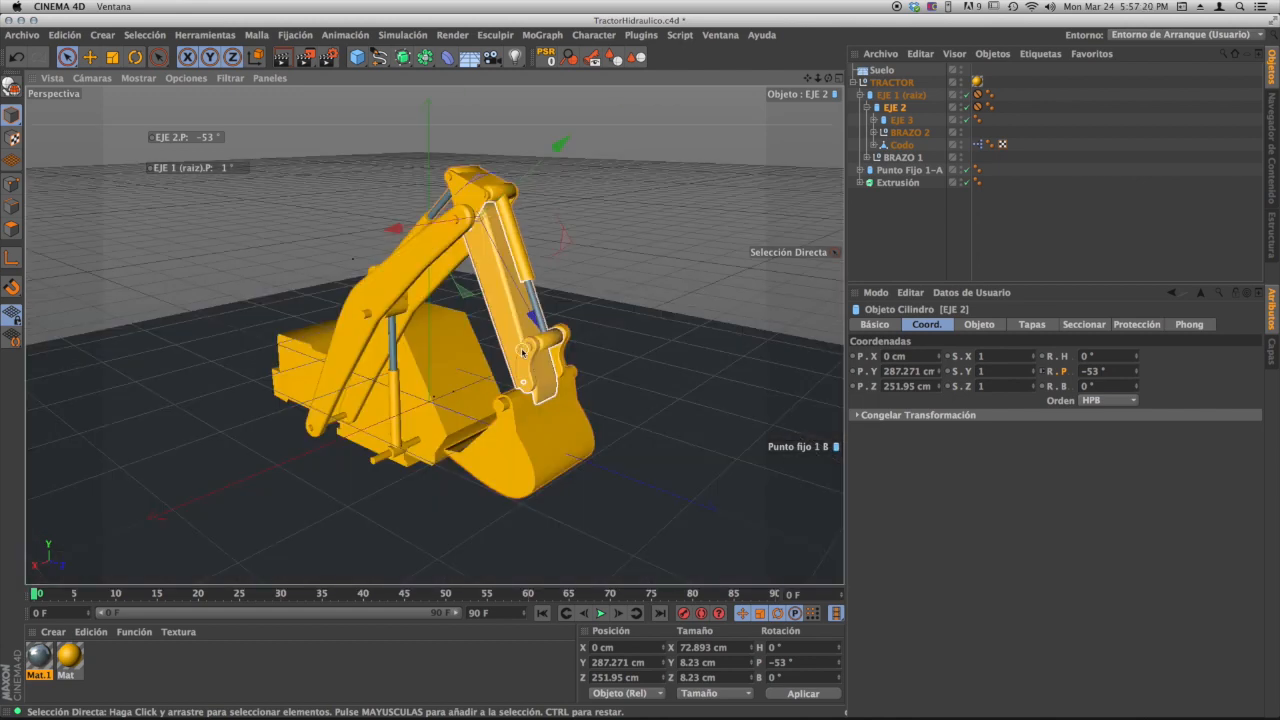